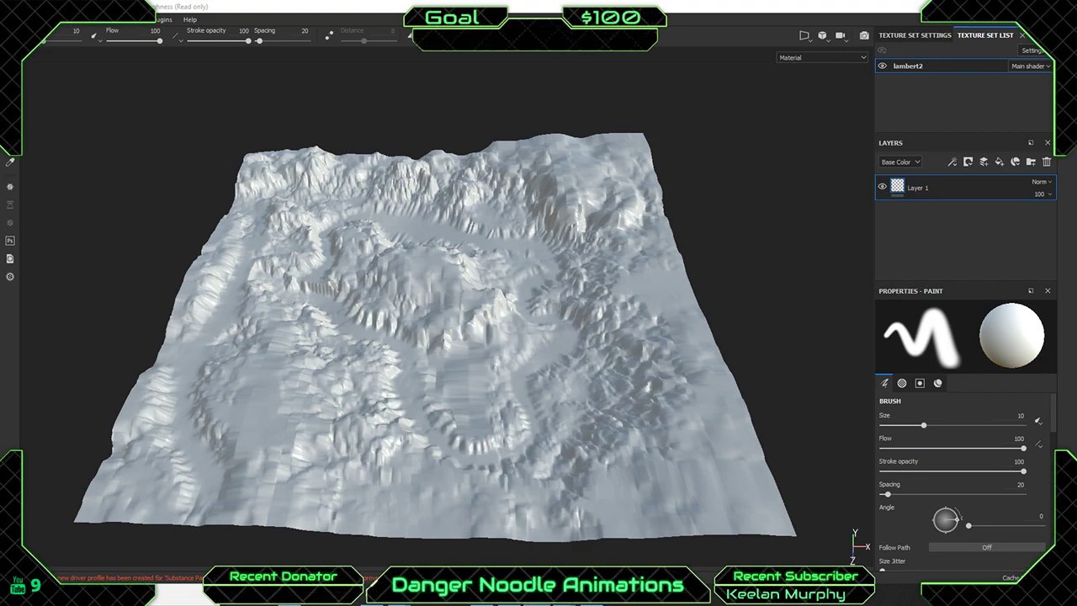
Examine the whole terrain mesh from several angles and distances.
scroll(745, 296, down, 1)
alt+drag(618, 282, 500, 268)
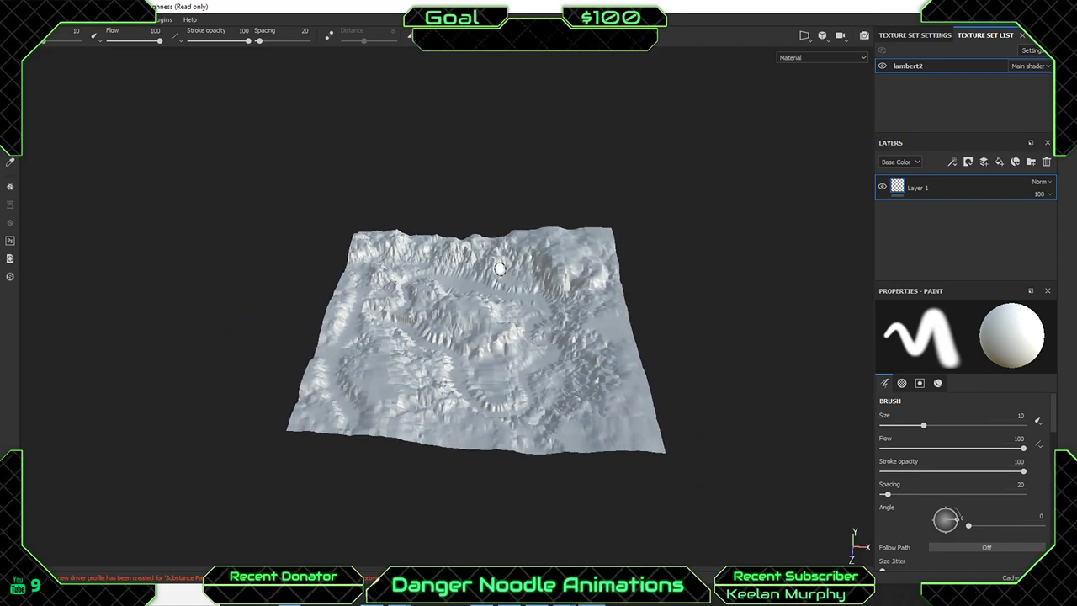
scroll(497, 334, up, 4)
alt+drag(488, 344, 582, 308)
scroll(628, 313, down, 3)
mouse_move(676, 325)
alt+middle_down()
mouse_move(648, 308)
mouse_move(662, 317)
alt+middle_up()
scroll(662, 317, down, 1)
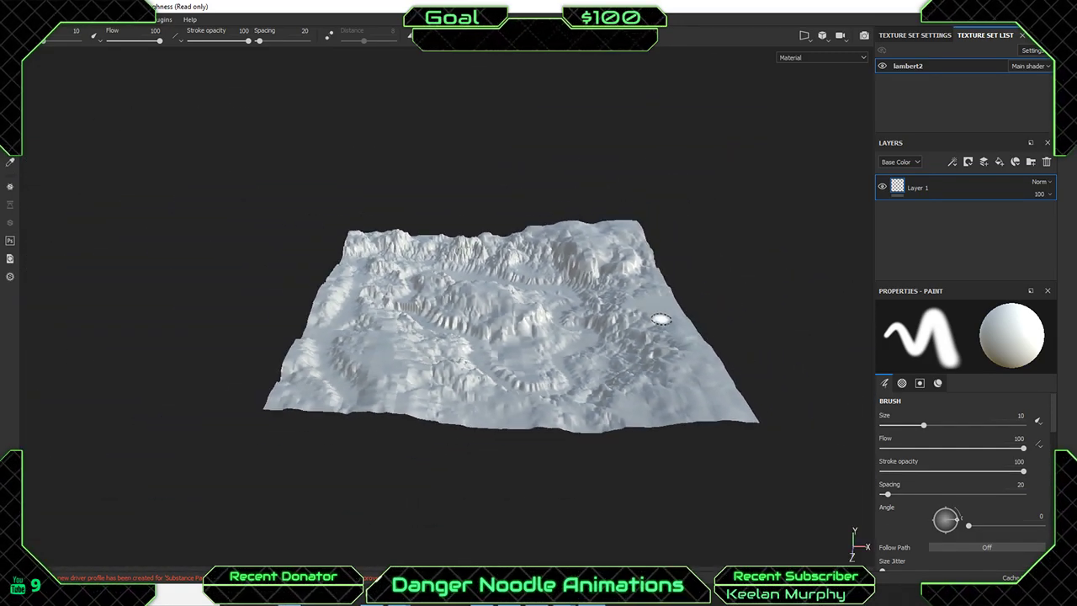
alt+drag(577, 314, 675, 303)
scroll(599, 339, down, 2)
scroll(567, 354, up, 5)
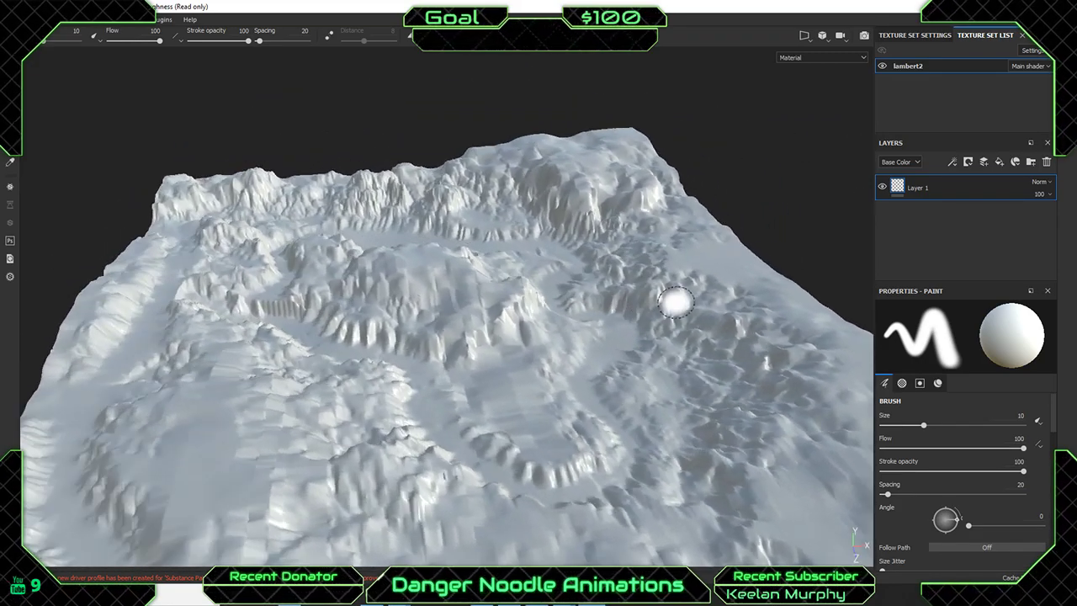
scroll(587, 273, down, 3)
mouse_move(587, 272)
alt+mouse_down()
mouse_move(525, 272)
mouse_move(570, 279)
mouse_move(449, 295)
mouse_move(393, 281)
mouse_move(547, 363)
mouse_move(581, 316)
alt+mouse_up()
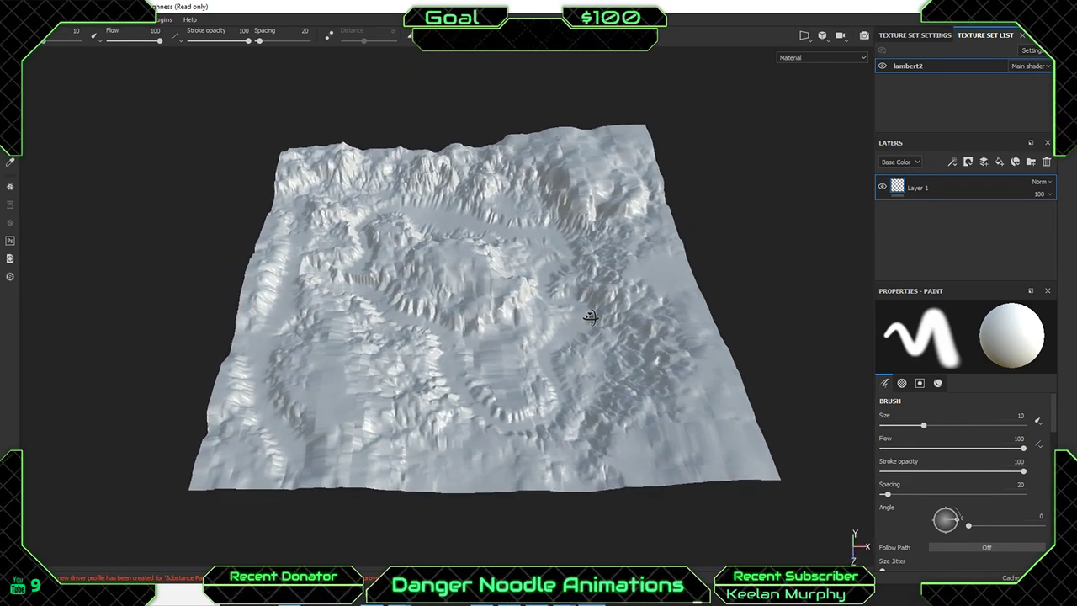
alt+middle_drag(473, 303, 510, 282)
mouse_move(510, 281)
alt+right_down()
mouse_move(666, 350)
mouse_move(712, 353)
alt+right_up()
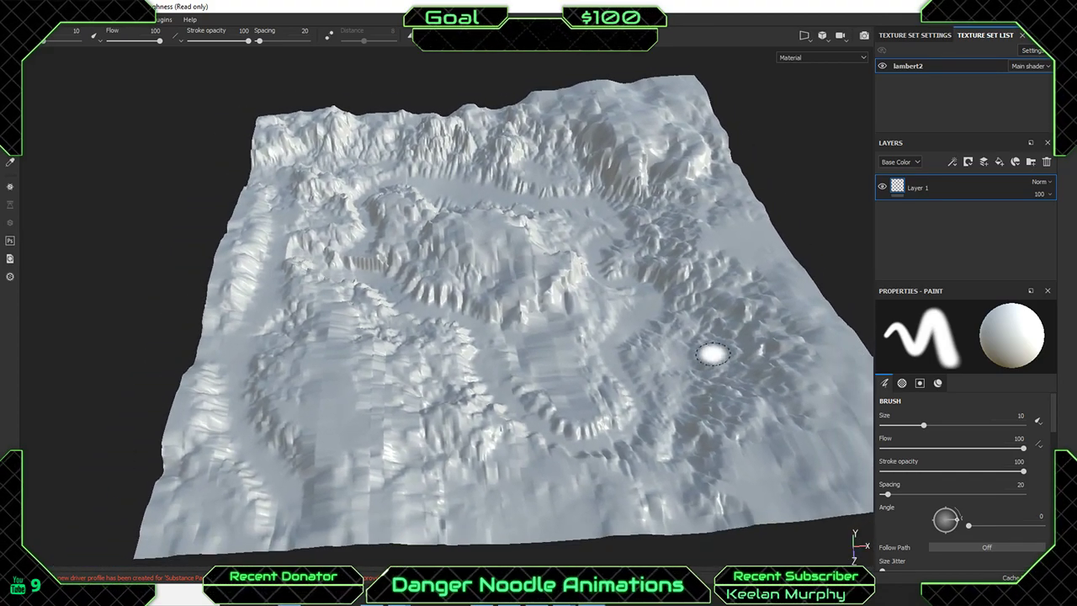
alt+middle_drag(712, 353, 636, 344)
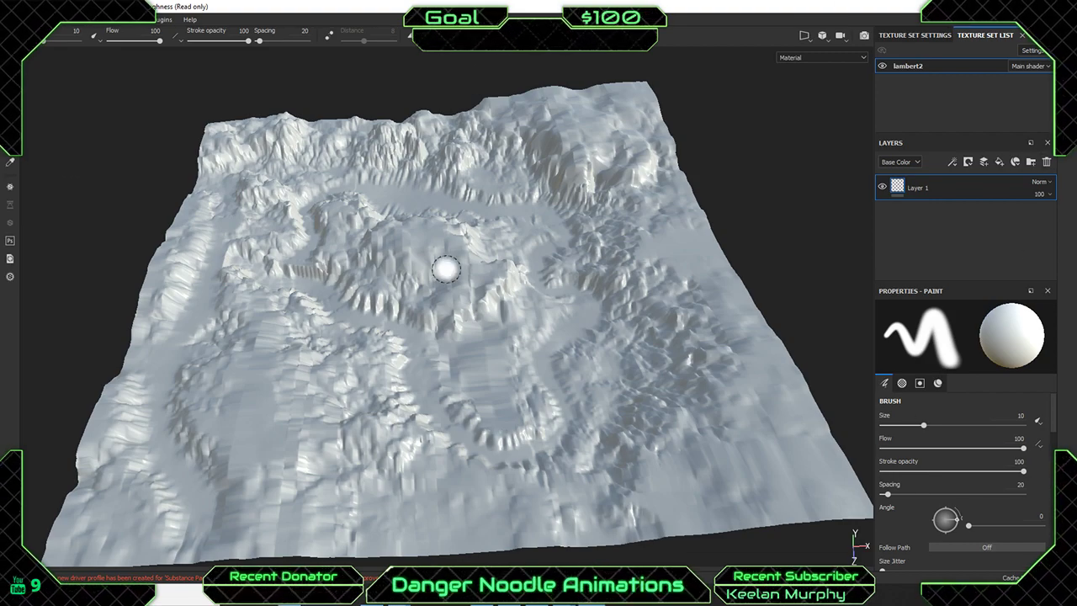
mouse_move(461, 220)
alt+mouse_down()
mouse_move(519, 182)
mouse_move(586, 281)
mouse_move(591, 213)
mouse_move(544, 295)
mouse_move(528, 289)
mouse_move(544, 281)
mouse_move(548, 332)
mouse_move(547, 284)
mouse_move(696, 243)
mouse_move(549, 284)
mouse_move(457, 240)
mouse_move(481, 281)
alt+mouse_up()
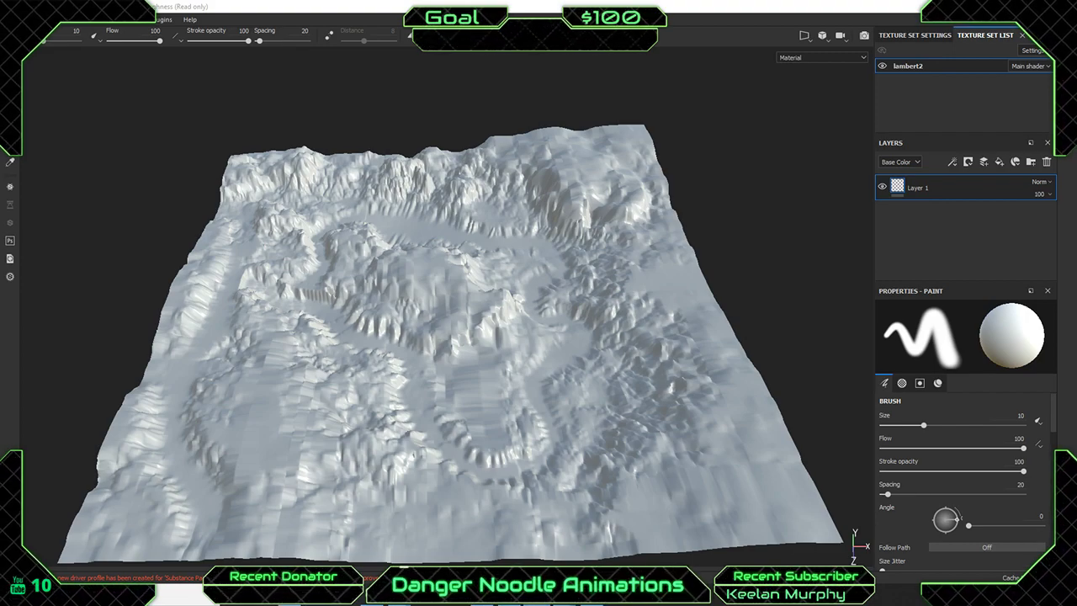
scroll(663, 256, down, 2)
mouse_move(671, 254)
alt+mouse_down()
mouse_move(586, 239)
mouse_move(674, 260)
mouse_move(672, 287)
mouse_move(654, 247)
mouse_move(617, 220)
alt+mouse_up()
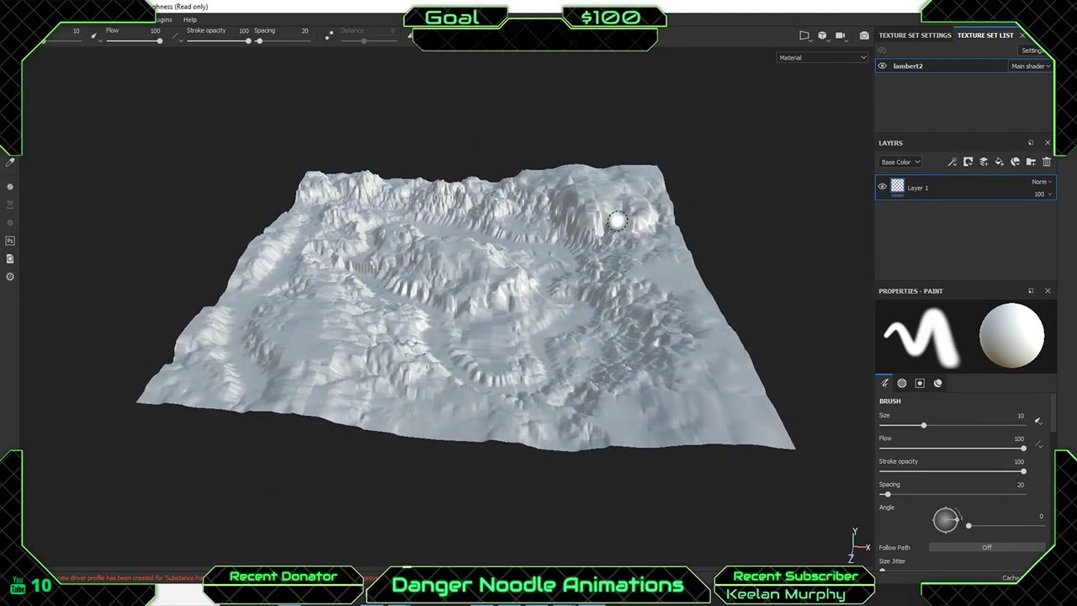
alt+middle_drag(526, 216, 544, 259)
scroll(490, 310, down, 2)
scroll(517, 353, up, 3)
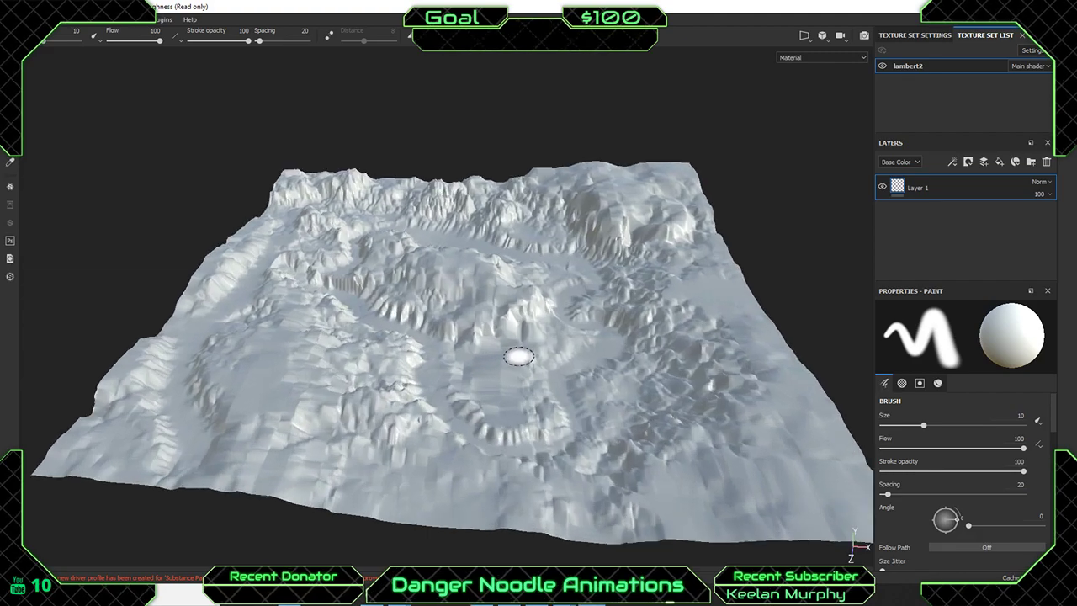
scroll(516, 345, down, 2)
mouse_move(515, 336)
alt+mouse_down()
mouse_move(530, 303)
mouse_move(533, 314)
mouse_move(514, 278)
alt+mouse_up()
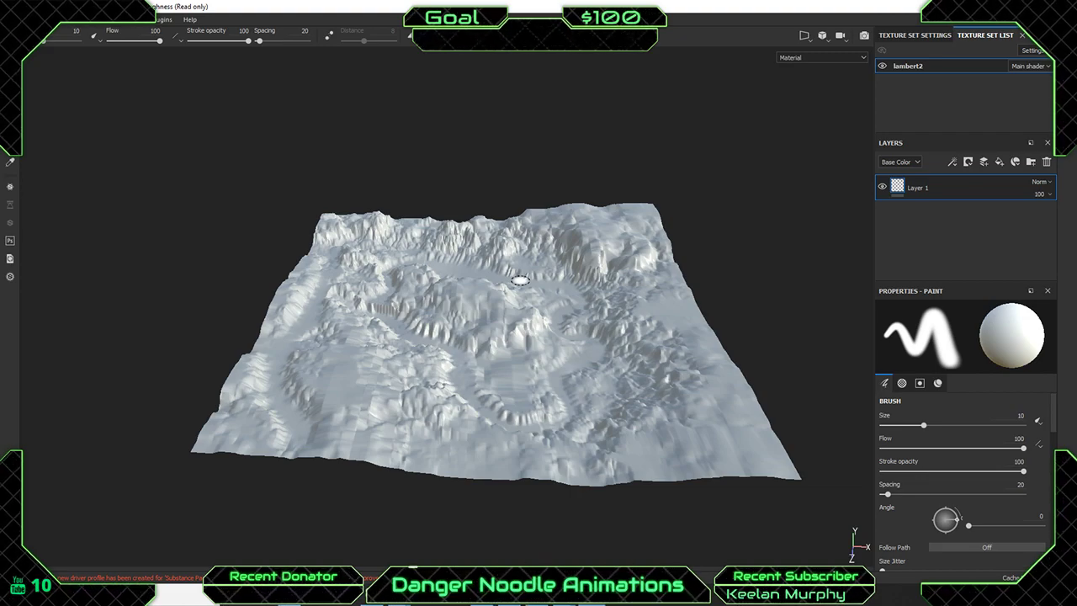
scroll(526, 278, down, 3)
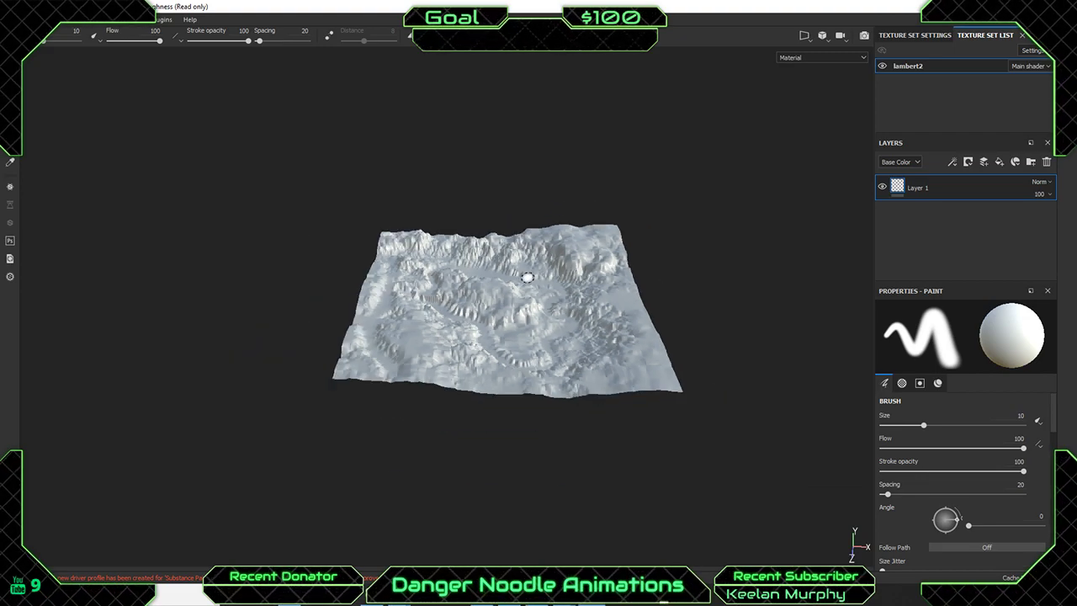
scroll(504, 306, up, 5)
mouse_move(539, 277)
alt+mouse_down()
mouse_move(573, 429)
mouse_move(476, 332)
mouse_move(556, 284)
alt+mouse_up()
mouse_move(556, 283)
alt+middle_down()
mouse_move(578, 272)
mouse_move(561, 281)
alt+middle_up()
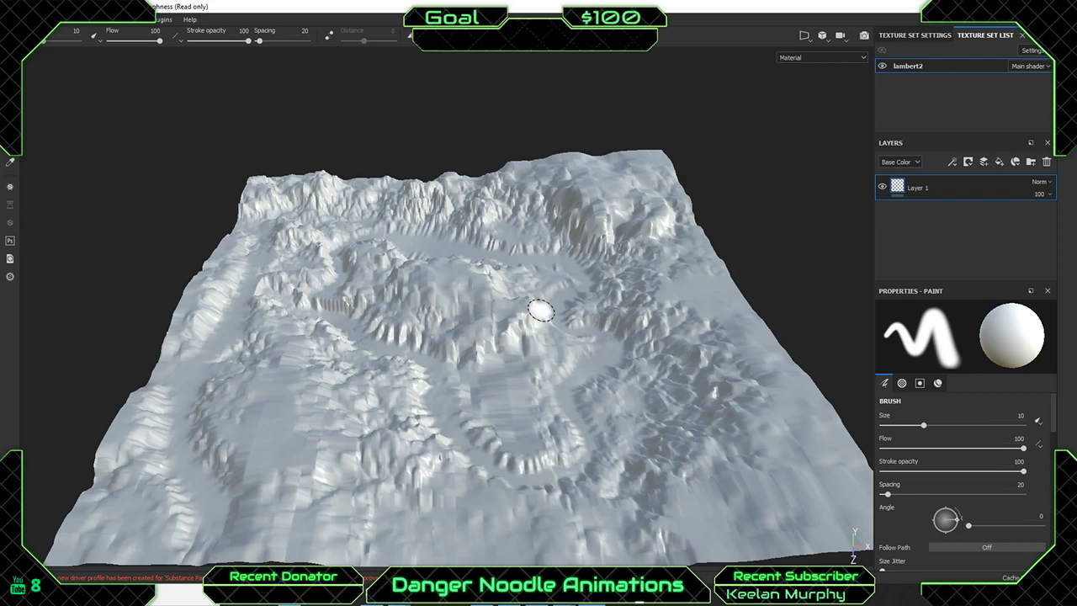
alt+right_drag(463, 269, 618, 310)
alt+middle_drag(618, 310, 584, 288)
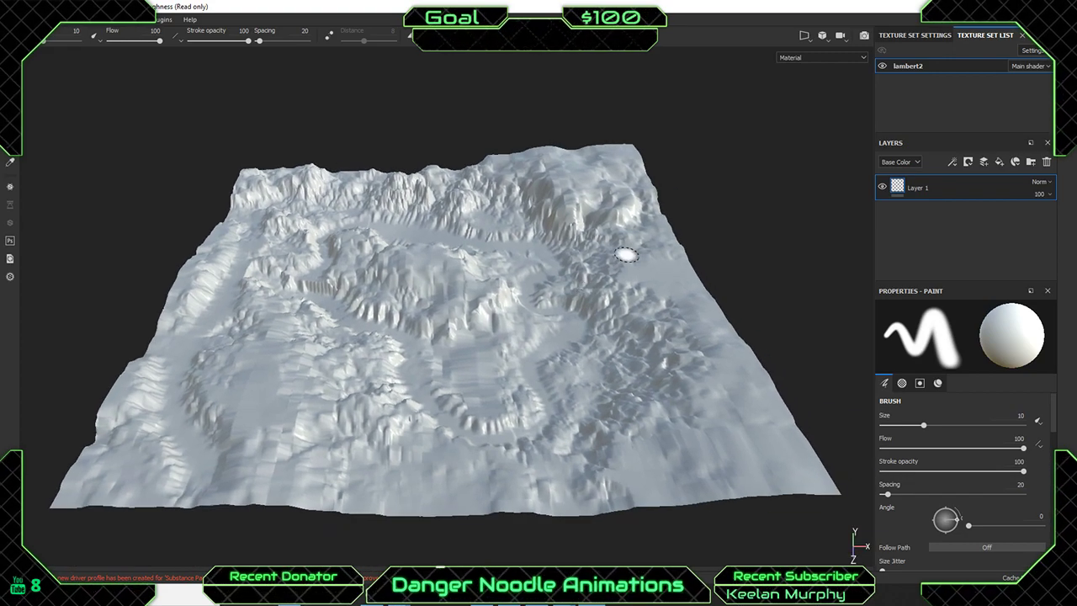
alt+drag(626, 255, 643, 217)
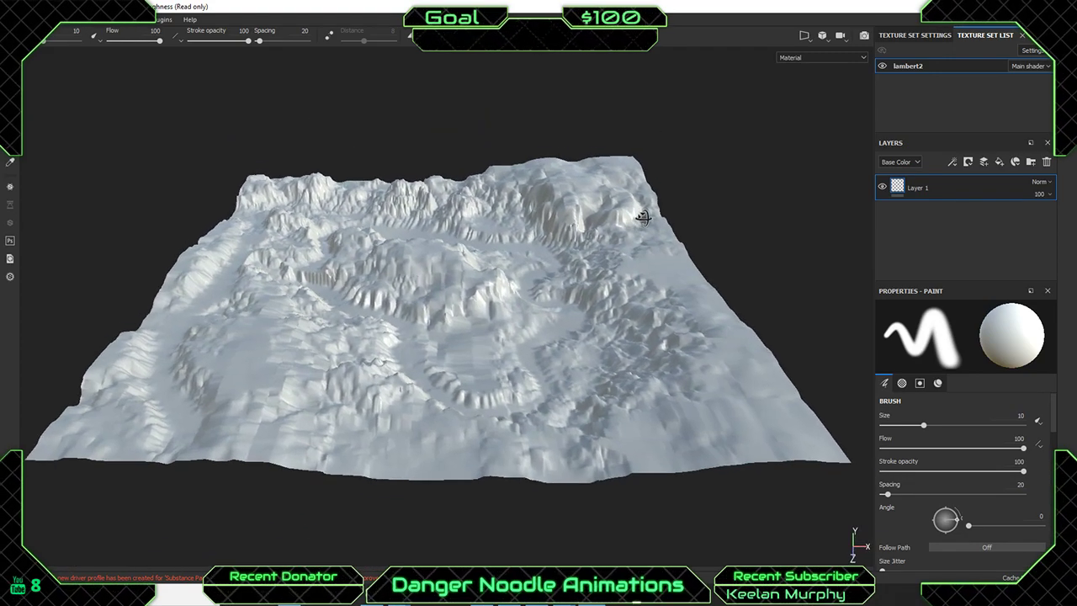
alt+middle_drag(379, 250, 386, 275)
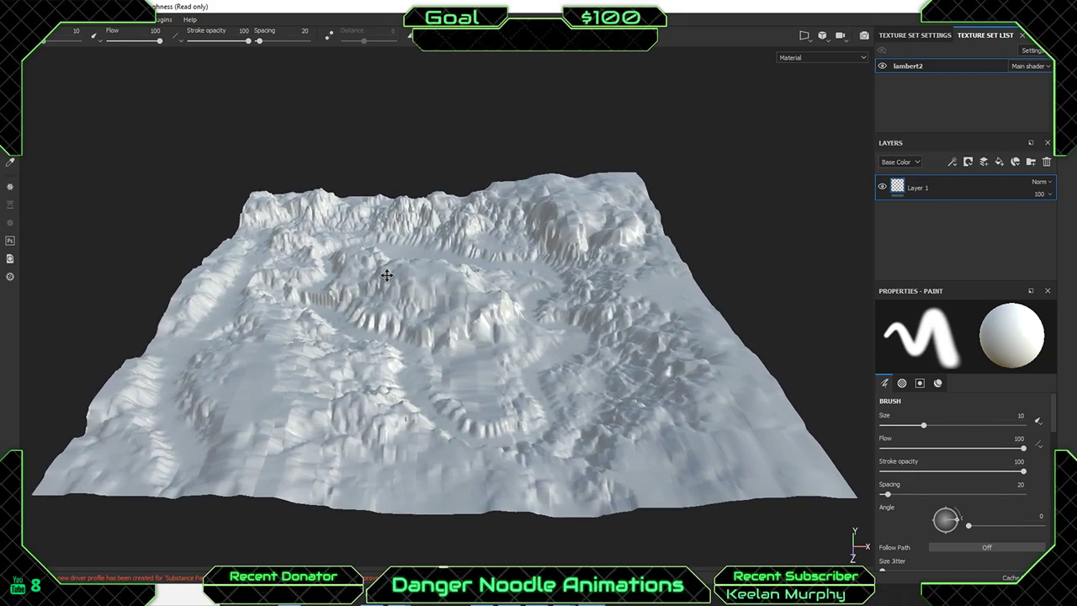
alt+drag(386, 275, 527, 278)
alt+middle_drag(527, 278, 452, 269)
alt+right_drag(451, 269, 475, 326)
alt+middle_drag(522, 320, 497, 311)
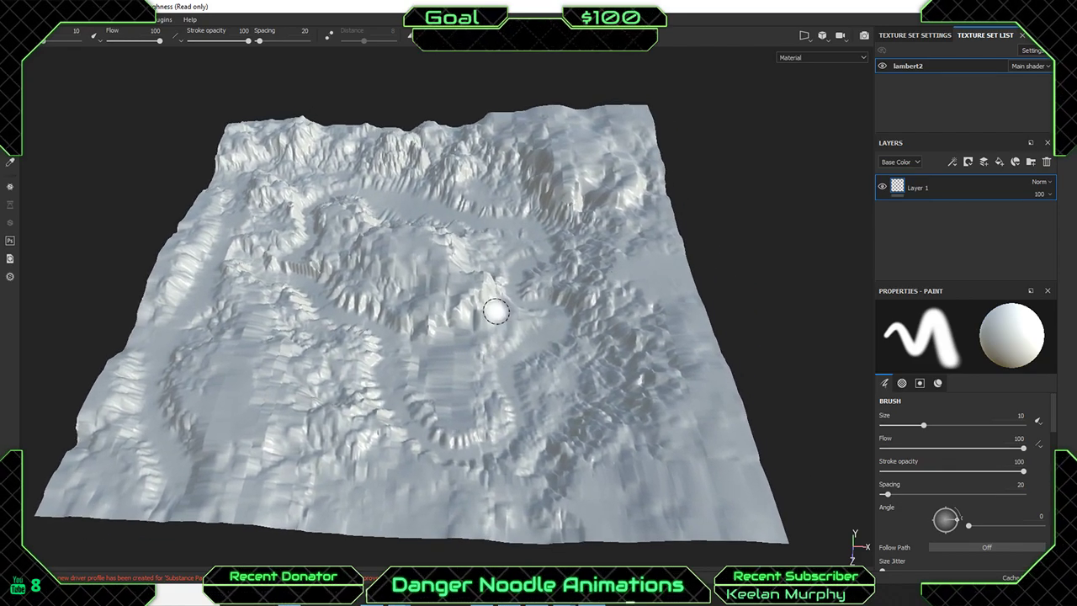
mouse_move(496, 312)
alt+mouse_down()
mouse_move(510, 313)
mouse_move(505, 421)
mouse_move(505, 318)
mouse_move(409, 279)
mouse_move(487, 277)
mouse_move(480, 308)
alt+mouse_up()
alt+middle_drag(367, 252, 396, 232)
mouse_move(396, 232)
alt+right_down()
mouse_move(718, 337)
mouse_move(967, 387)
mouse_move(440, 292)
mouse_move(577, 303)
mouse_move(567, 294)
alt+right_up()
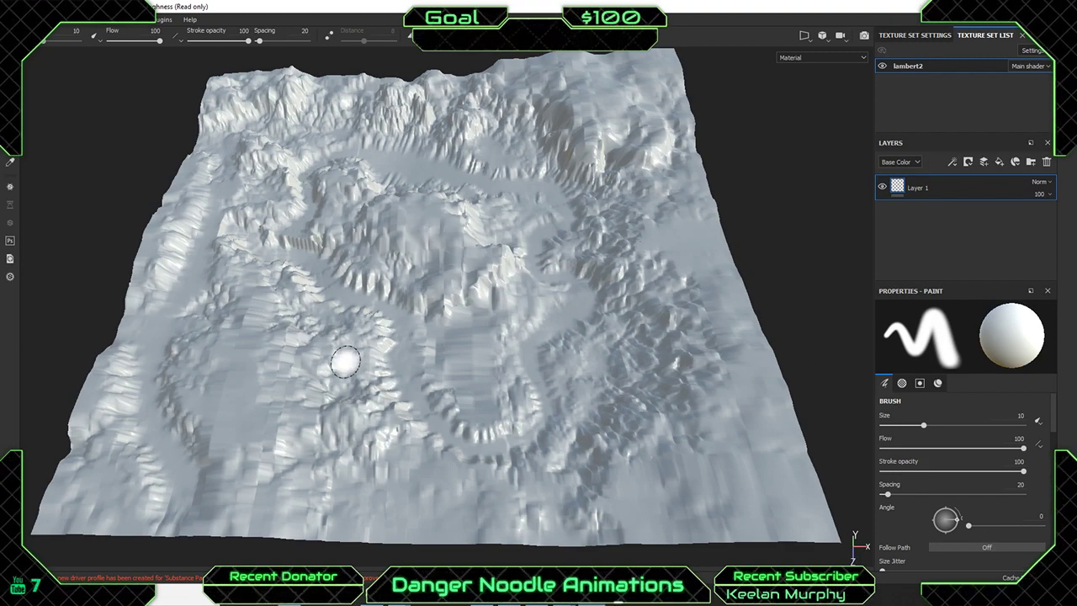
mouse_move(430, 329)
alt+middle_down()
mouse_move(445, 289)
mouse_move(418, 333)
alt+middle_up()
scroll(429, 242, up, 1)
alt+middle_drag(431, 243, 468, 236)
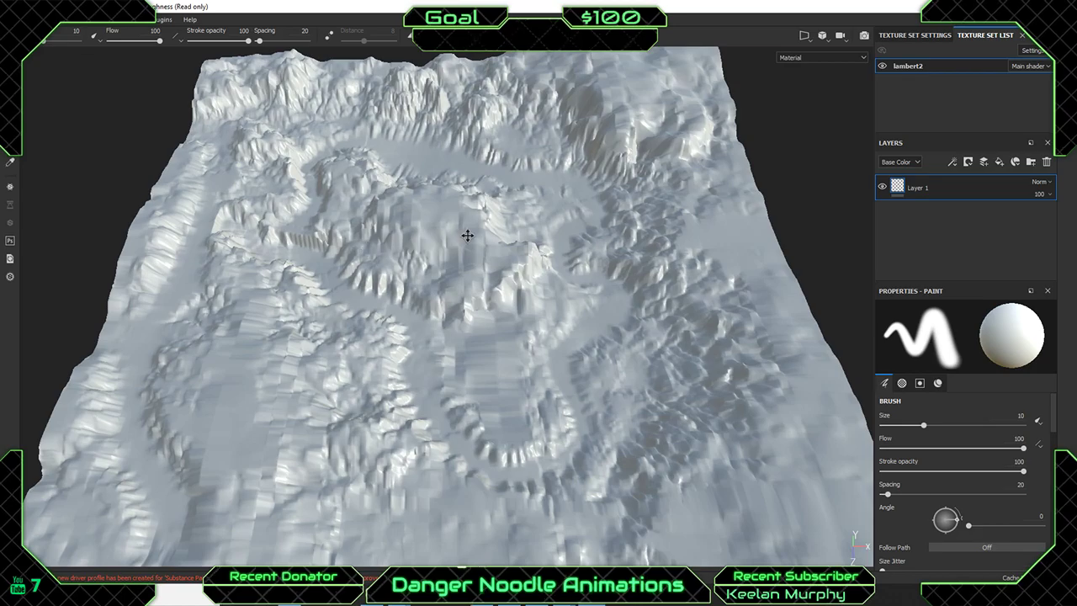
scroll(399, 315, up, 2)
scroll(401, 317, down, 5)
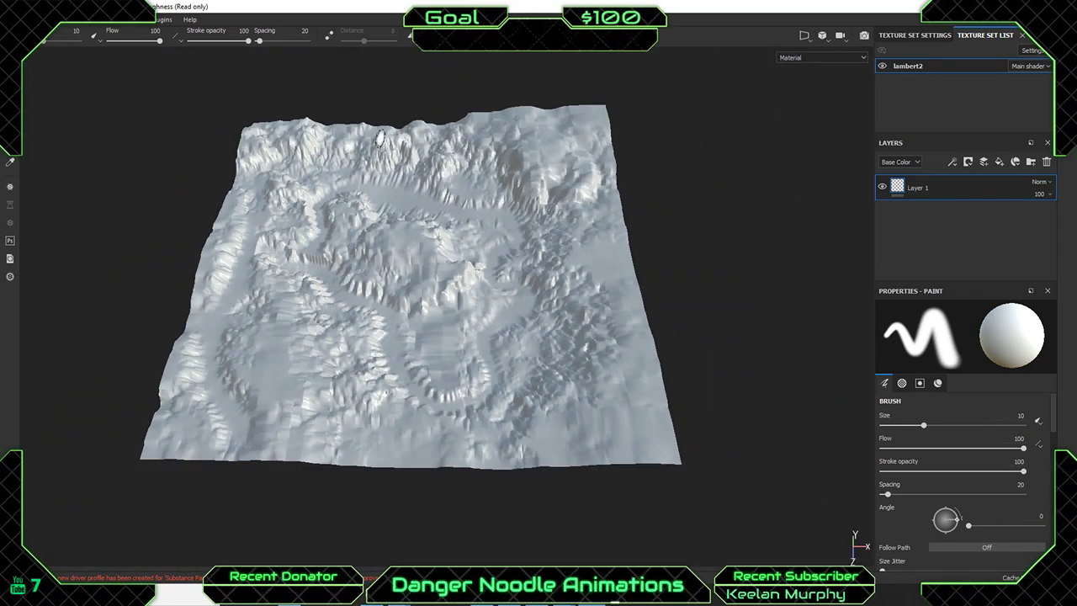
Paint a test stroke over the terrain's central hills and undo it.
mouse_move(380, 139)
alt+mouse_down()
mouse_move(212, 232)
mouse_move(480, 299)
mouse_move(370, 124)
mouse_move(524, 272)
mouse_move(409, 308)
alt+mouse_up()
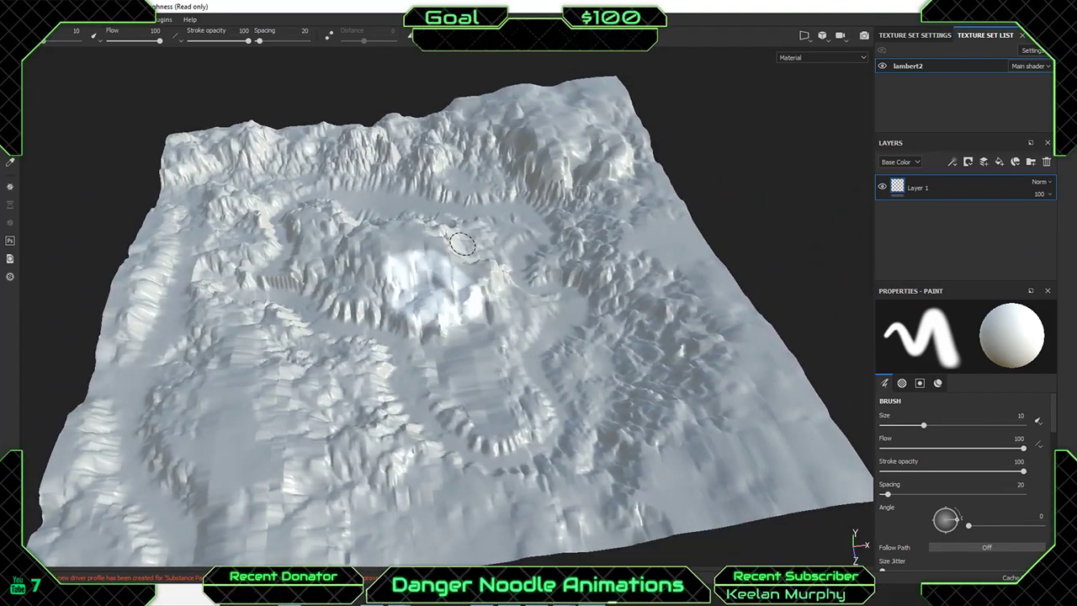
mouse_move(462, 244)
mouse_down()
mouse_move(490, 251)
mouse_move(541, 233)
mouse_move(493, 272)
mouse_move(482, 255)
mouse_move(368, 216)
mouse_move(392, 233)
mouse_up()
key(ctrl+z)
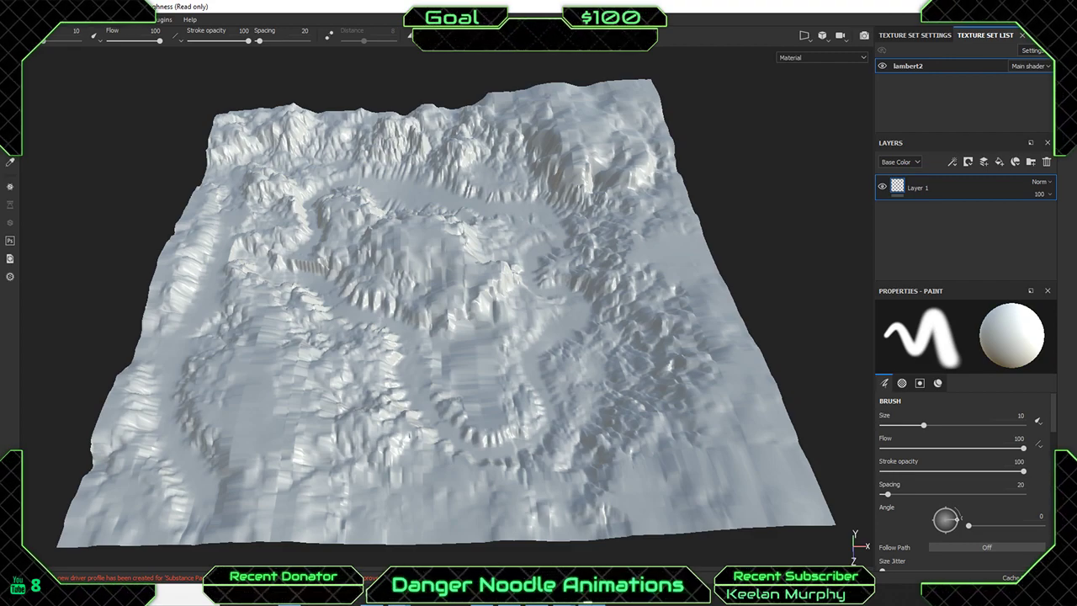
Inspect the terrain's slopes and valley paths again, from shallow to steep viewing angles.
mouse_move(409, 305)
alt+mouse_down()
mouse_move(500, 211)
mouse_move(497, 348)
mouse_move(528, 315)
mouse_move(606, 317)
mouse_move(576, 324)
alt+mouse_up()
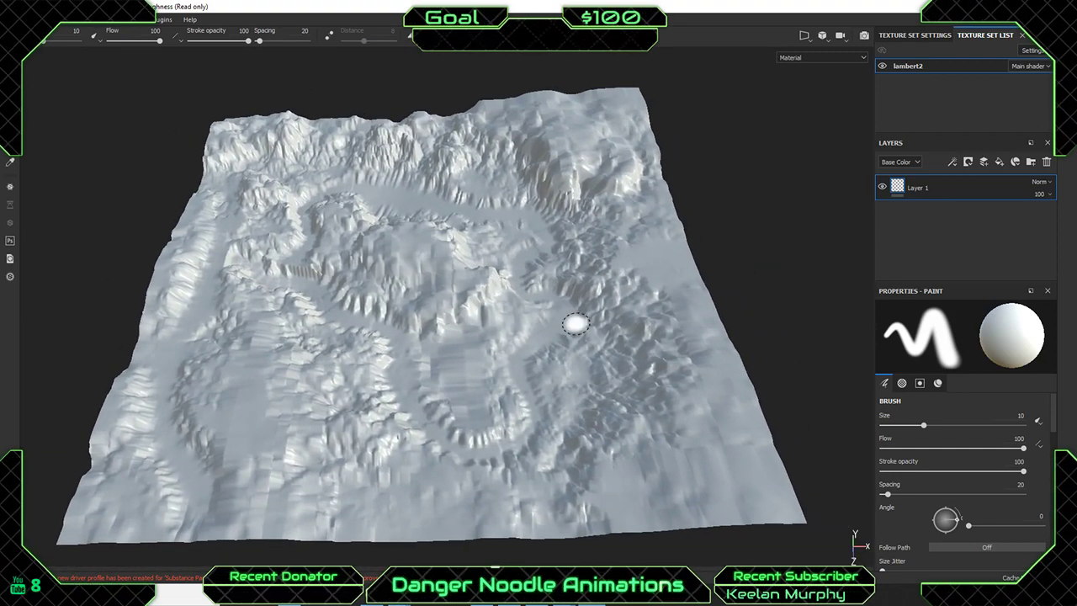
alt+drag(510, 325, 575, 273)
mouse_move(442, 253)
alt+middle_down()
mouse_move(452, 253)
mouse_move(450, 270)
alt+middle_up()
scroll(448, 267, down, 4)
scroll(437, 370, up, 4)
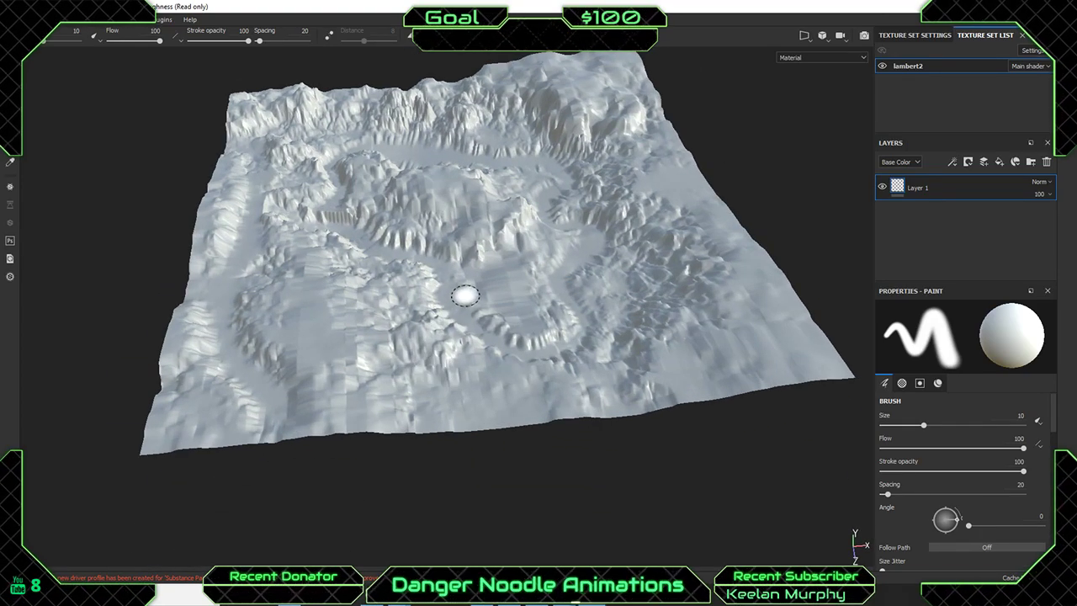
mouse_move(514, 173)
alt+right_down()
mouse_move(490, 216)
mouse_move(649, 314)
mouse_move(556, 305)
alt+right_up()
alt+drag(557, 306, 505, 312)
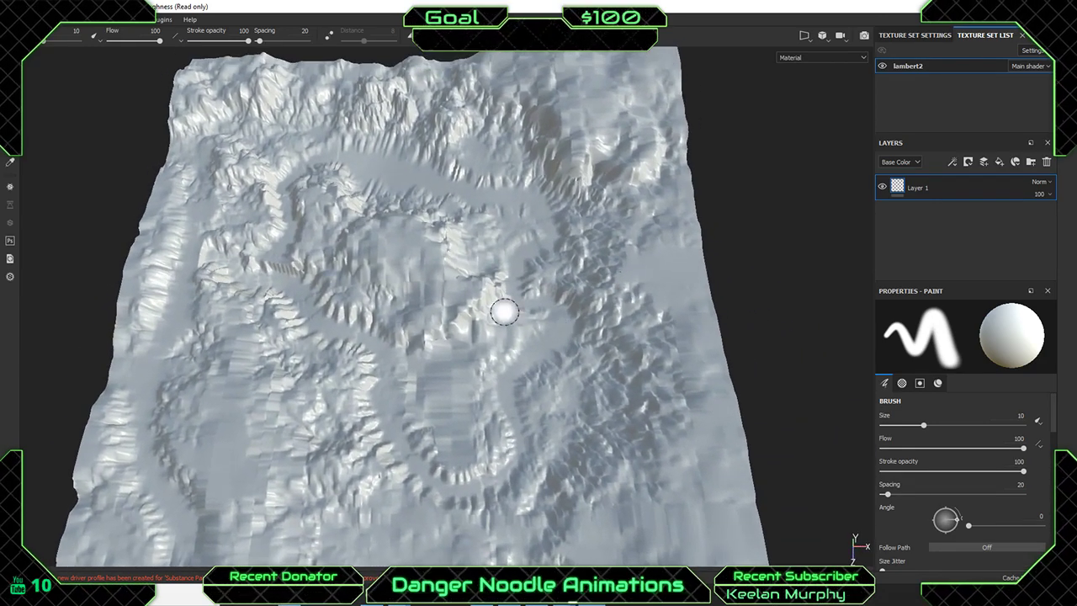
alt+middle_drag(470, 279, 480, 277)
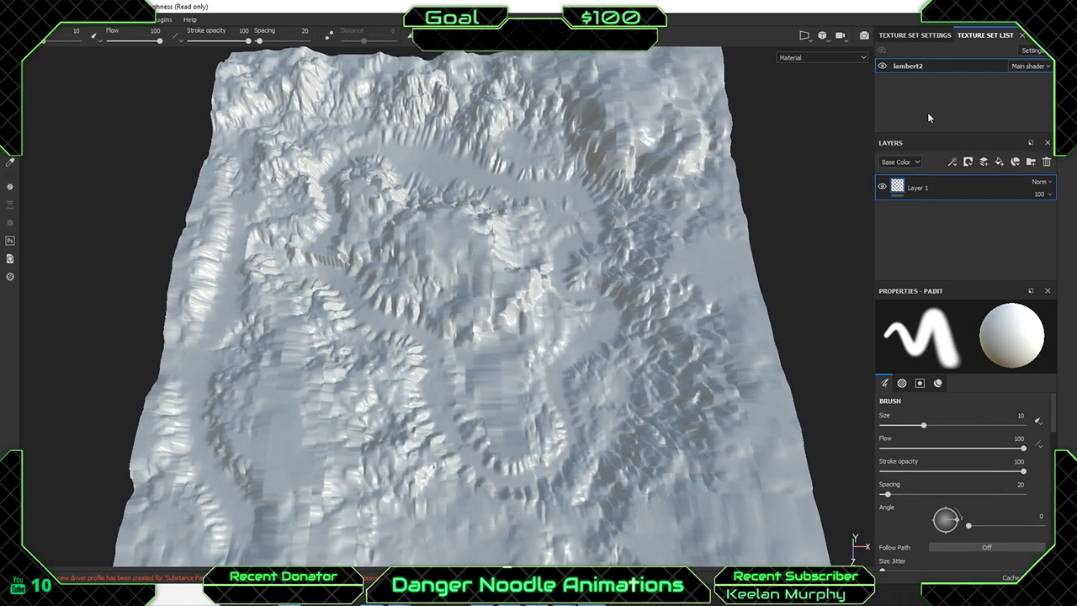
Review the texture set settings, from the texture size and channels to the mesh map slots.
click(915, 35)
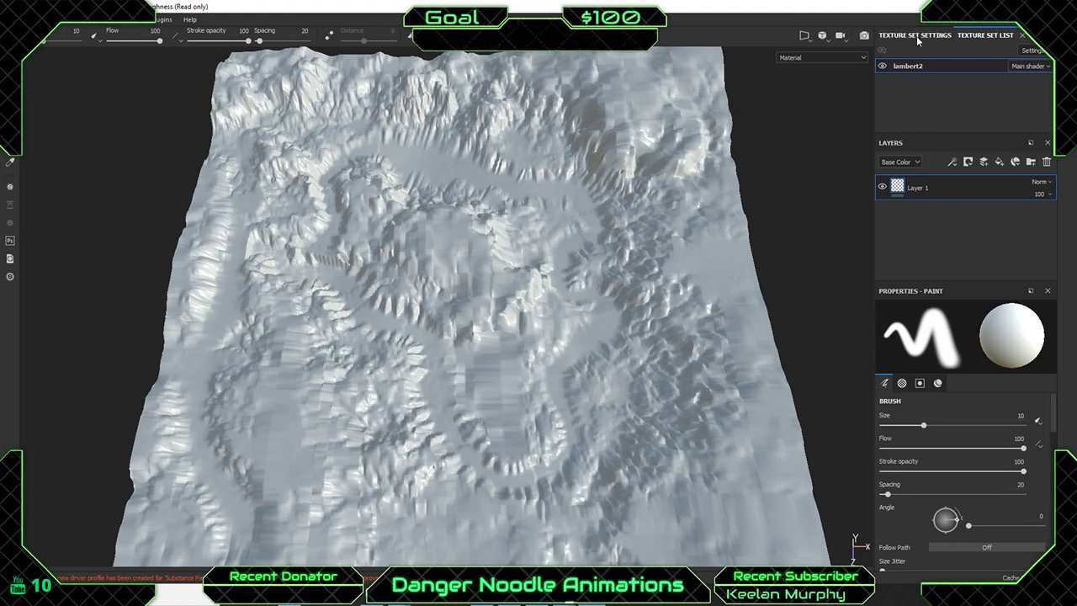
scroll(961, 92, down, 5)
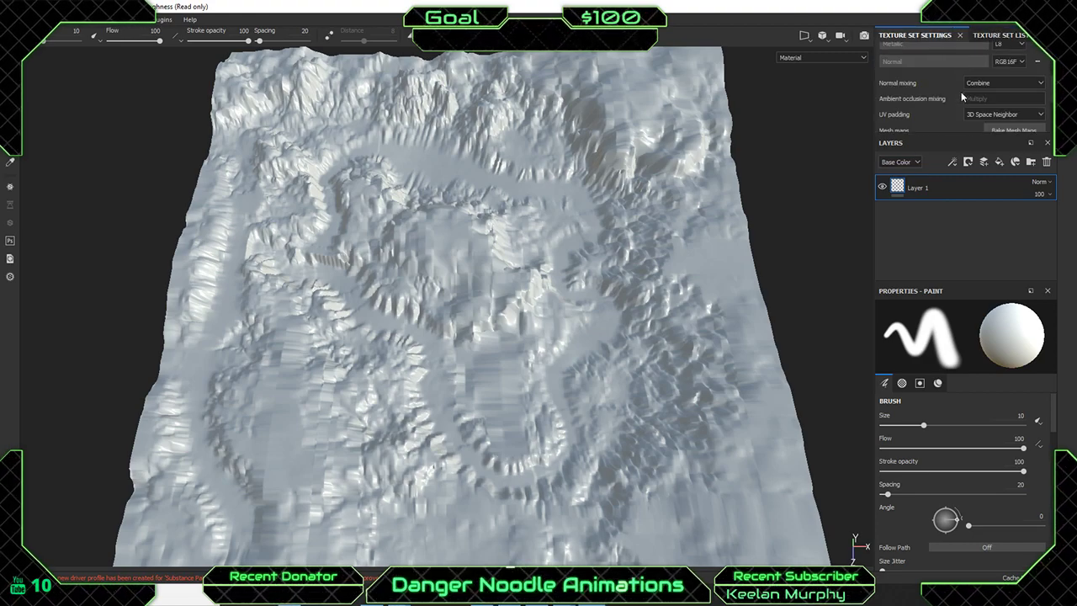
scroll(963, 107, down, 2)
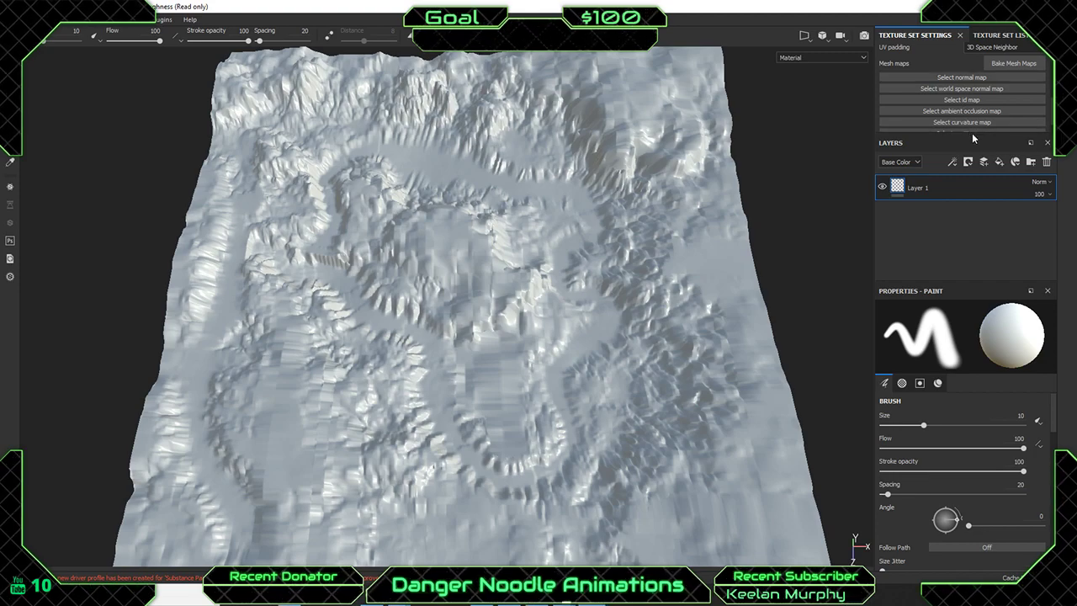
right_click(932, 240)
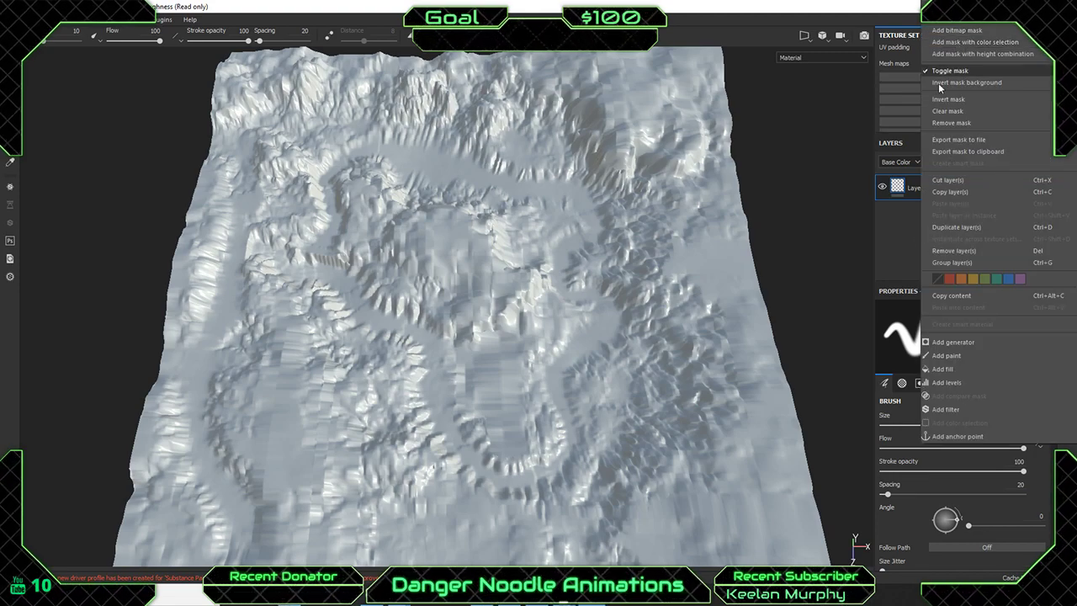
click(911, 233)
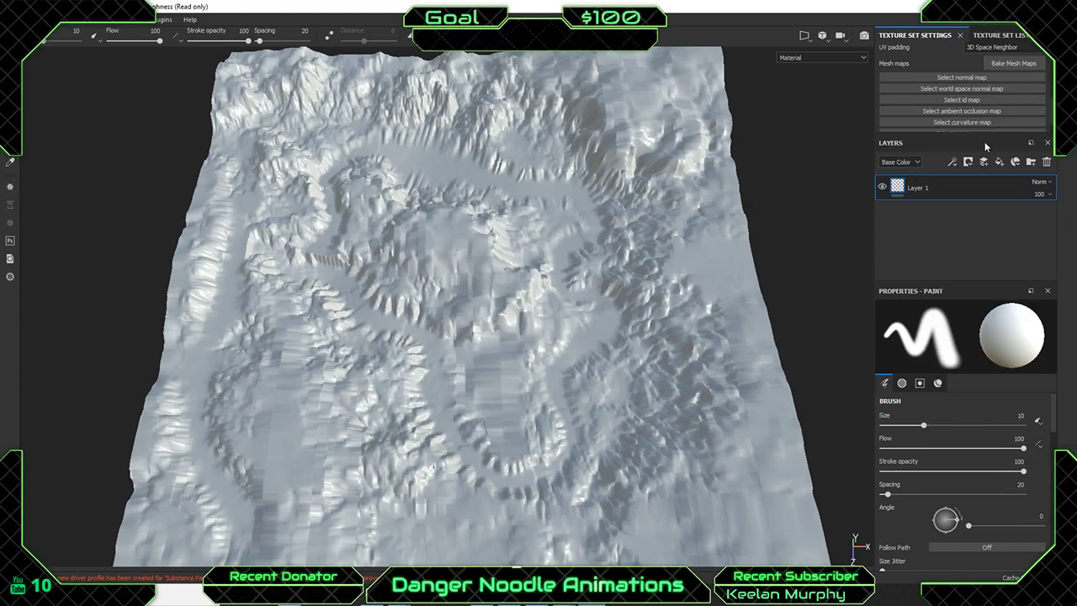
scroll(979, 120, up, 2)
scroll(978, 117, up, 3)
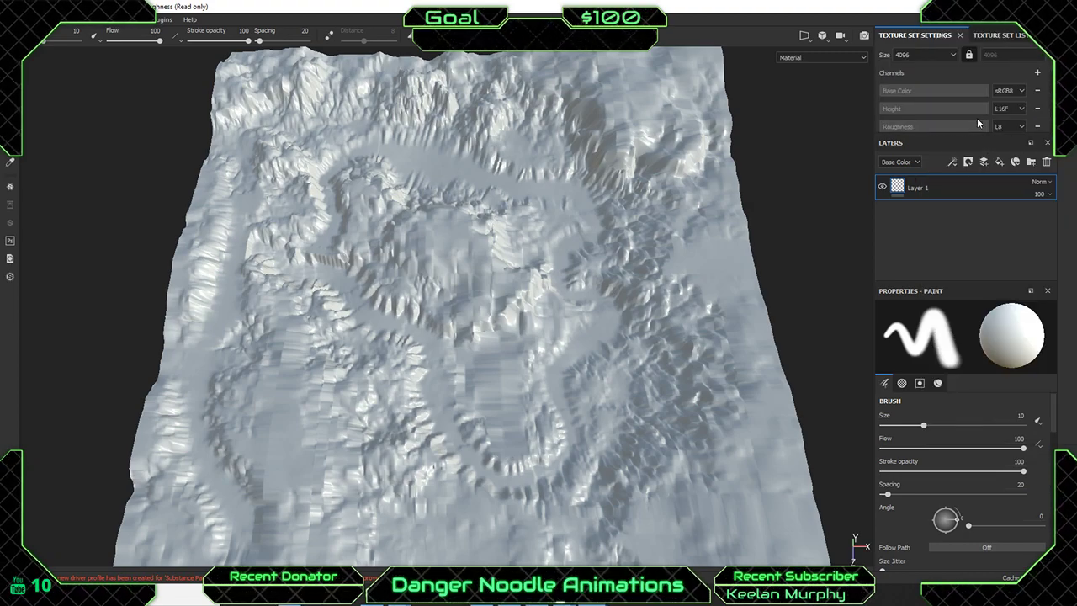
Add a new paint layer above Layer 1.
click(986, 161)
right_click(932, 188)
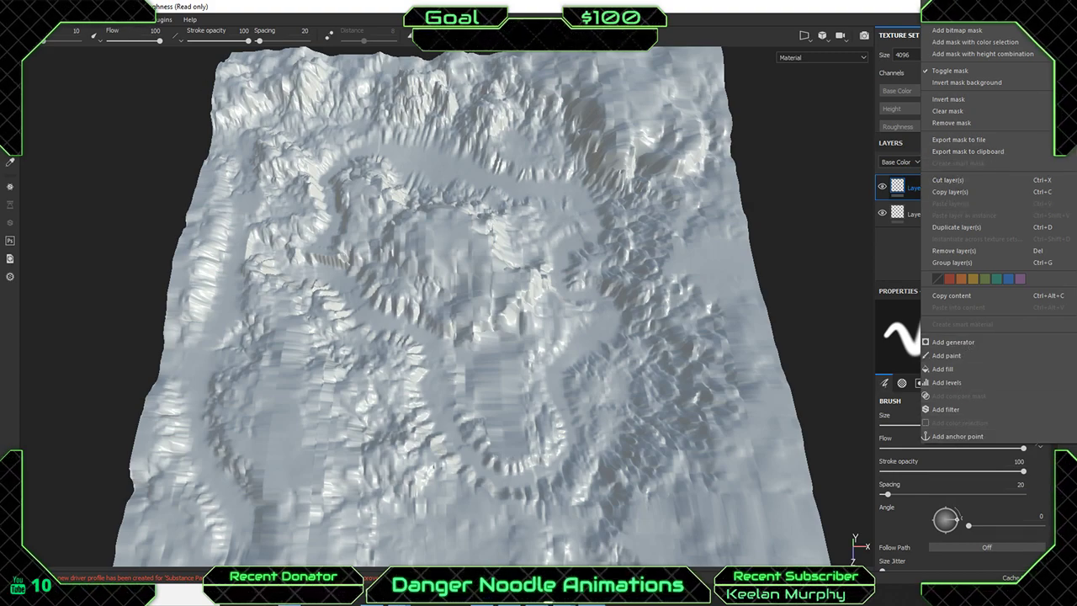
Start importing resources and browse for files in the Desktop's Vegetation grass trees folder.
click(14, 19)
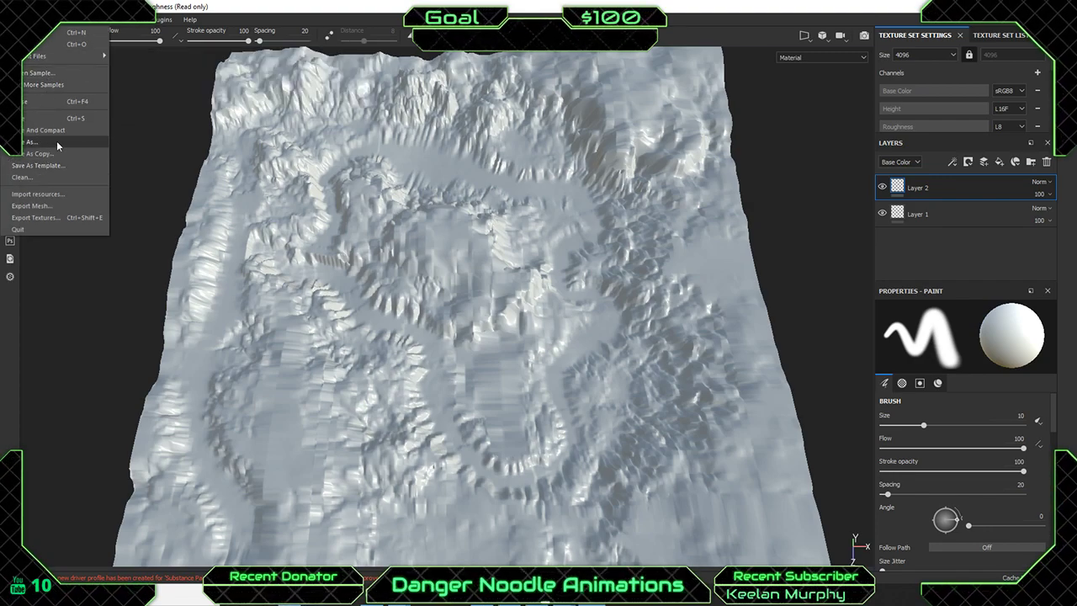
click(73, 194)
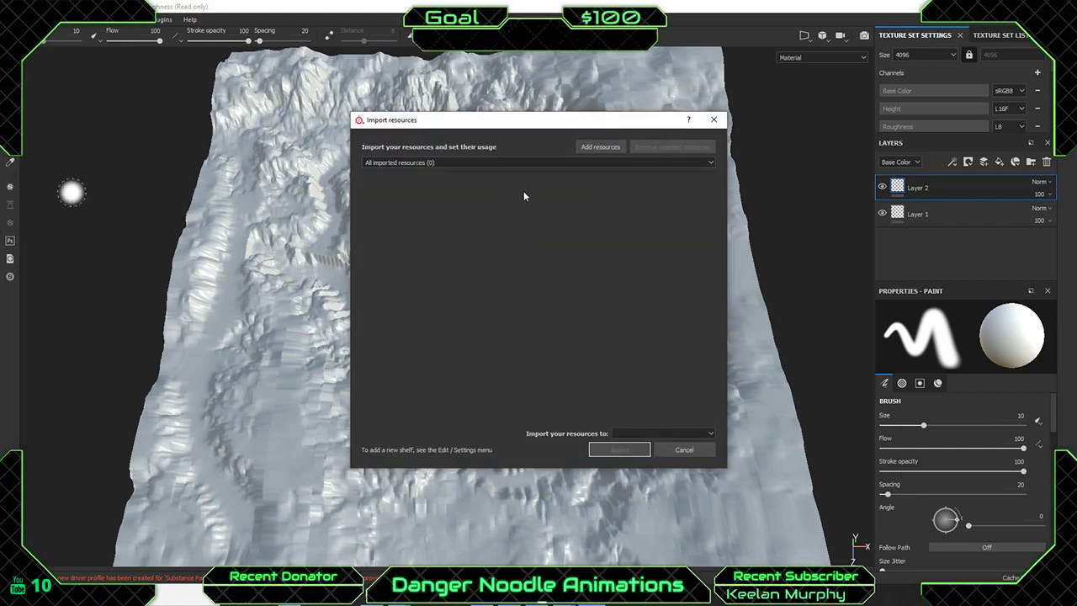
click(598, 146)
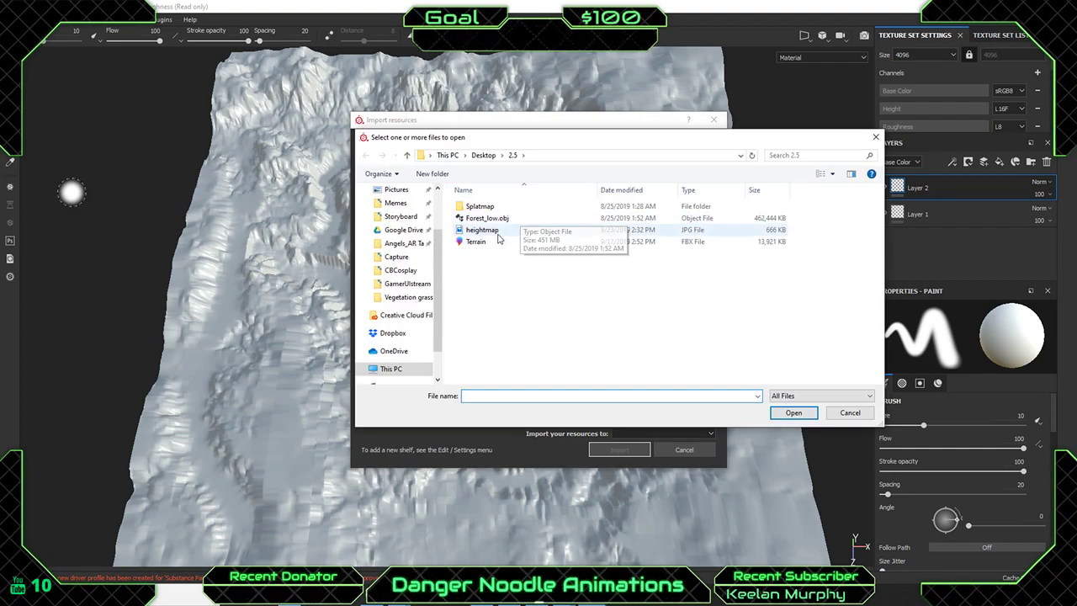
click(488, 156)
scroll(512, 312, down, 2)
scroll(521, 320, down, 5)
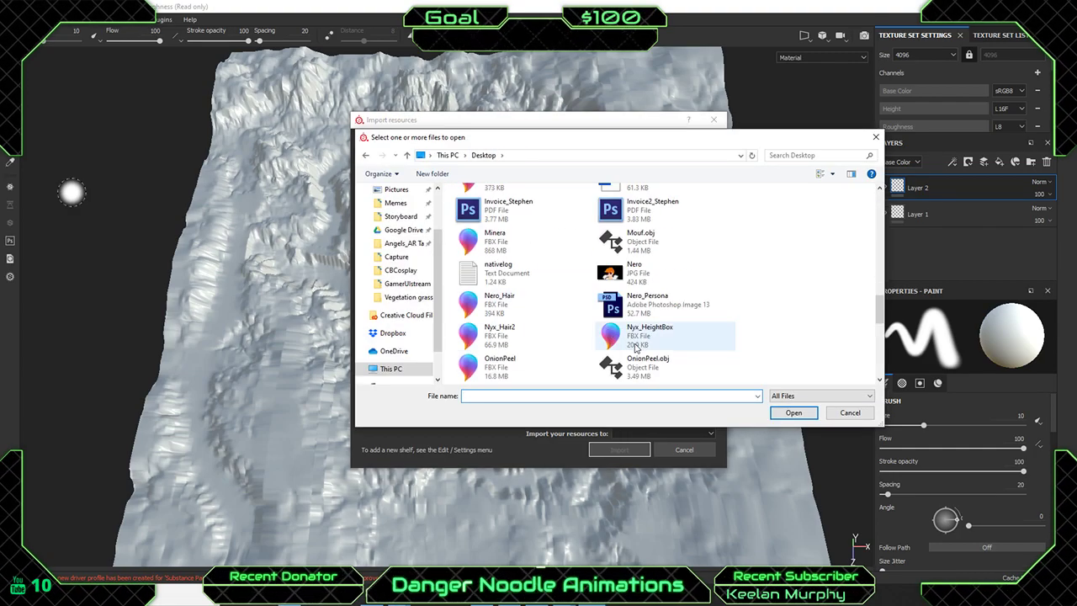
scroll(619, 331, up, 3)
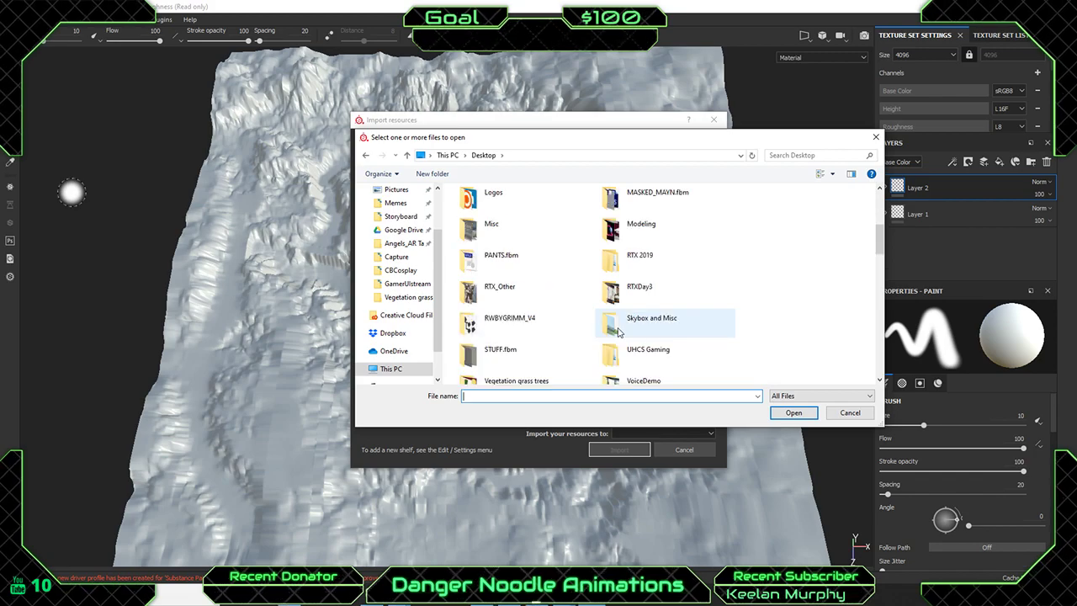
scroll(618, 330, down, 3)
double_click(505, 303)
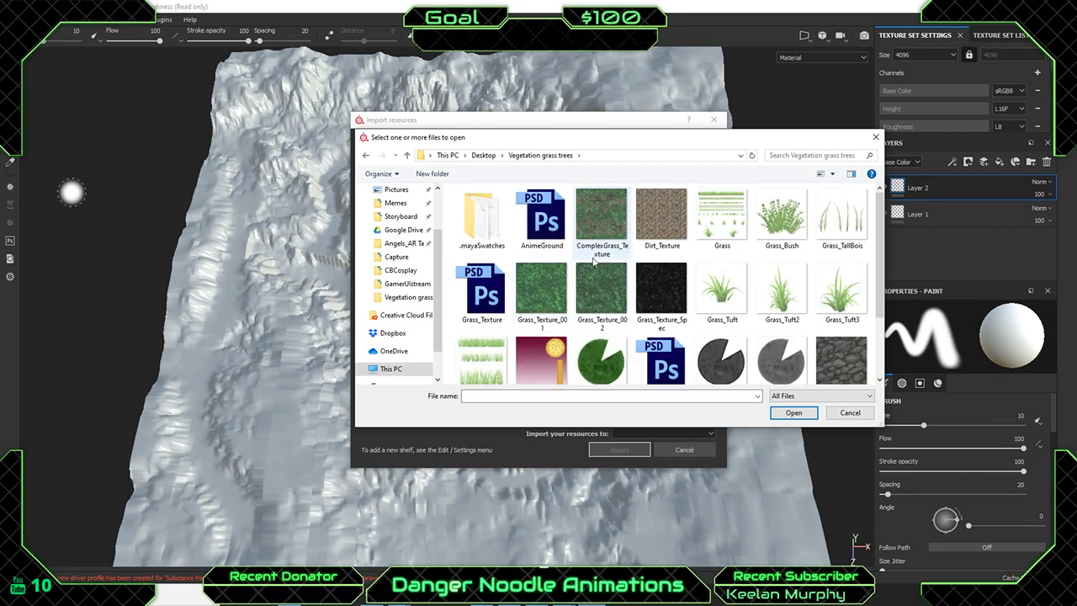
Add Dirt_Texture, Grass_Texture_001, Grass_Texture_002 and Rock_Texture to the list of resources for import.
click(535, 295)
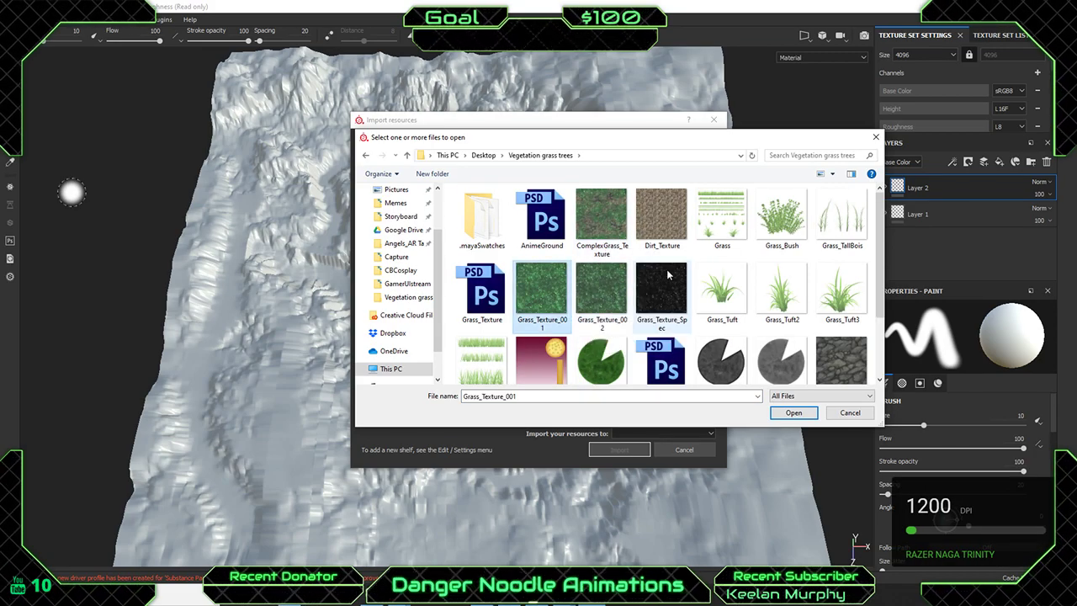
ctrl+click(604, 295)
ctrl+click(662, 217)
scroll(729, 253, down, 1)
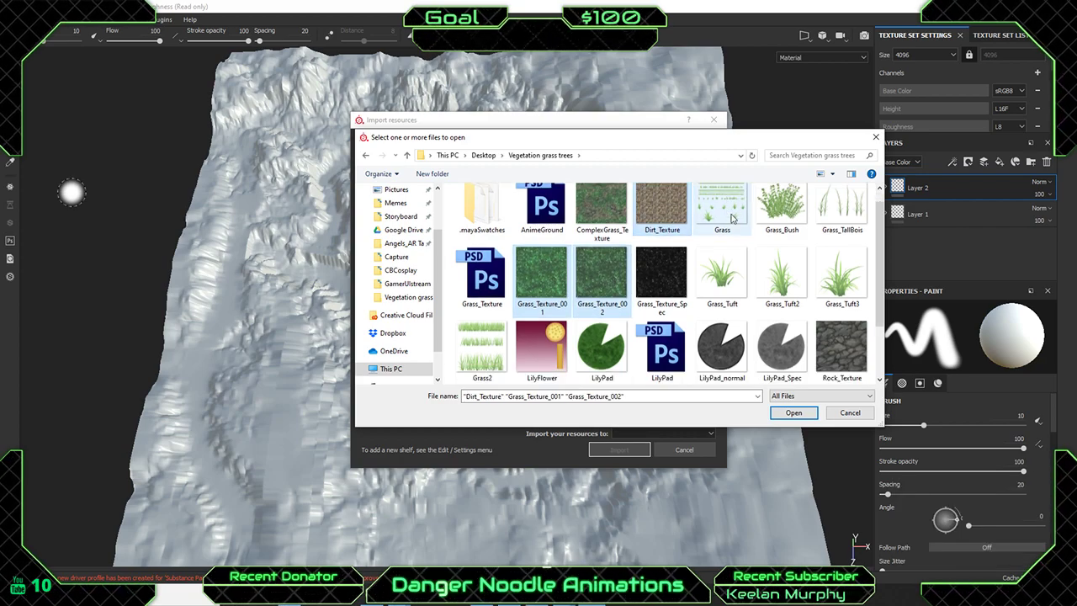
ctrl+click(841, 349)
scroll(589, 336, down, 2)
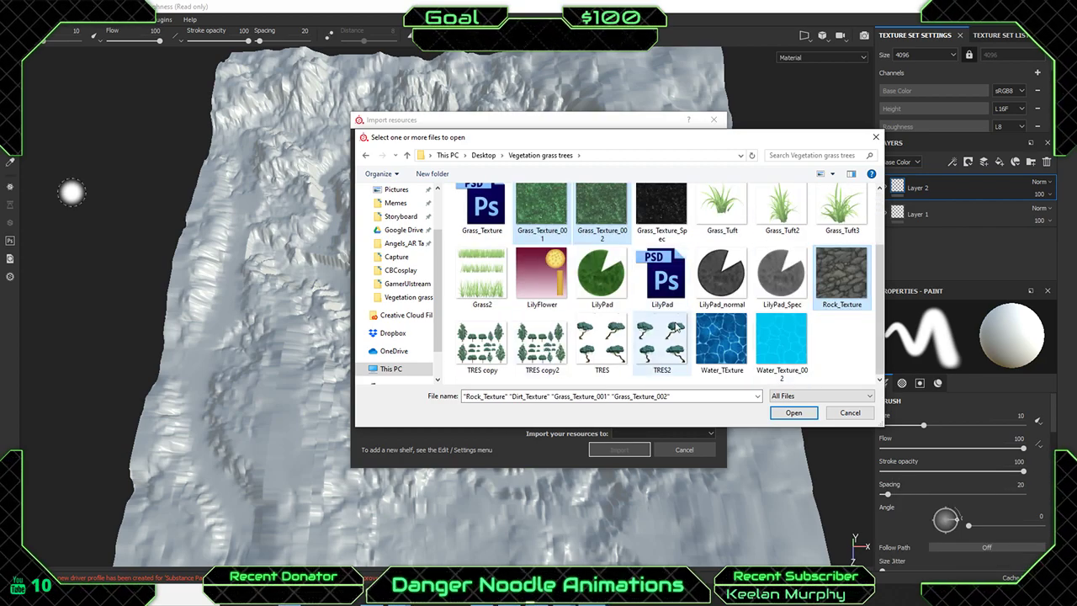
scroll(598, 257, up, 1)
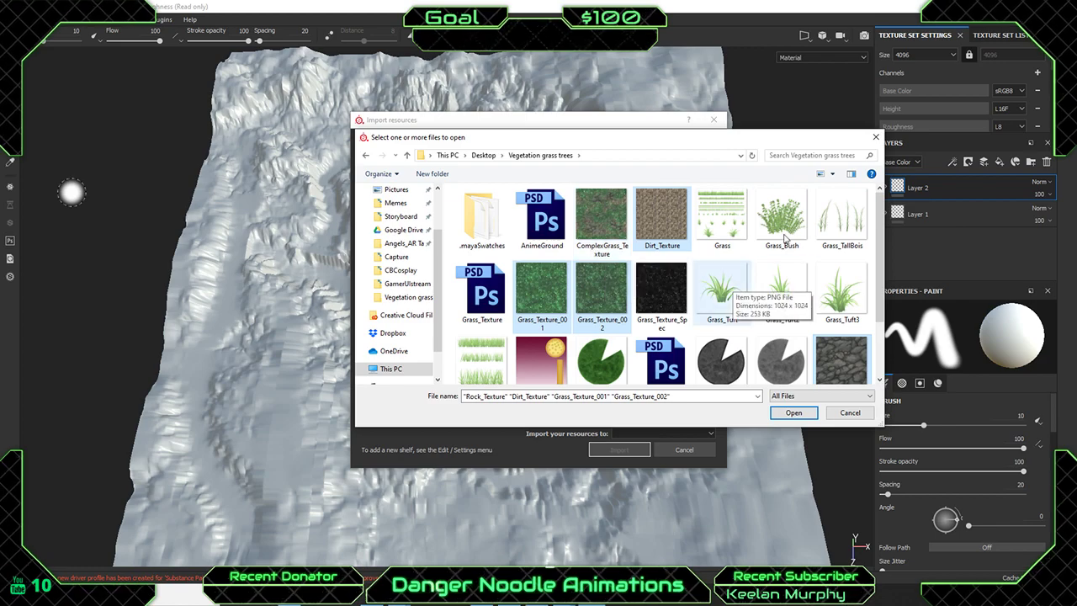
scroll(674, 240, down, 1)
scroll(707, 236, down, 1)
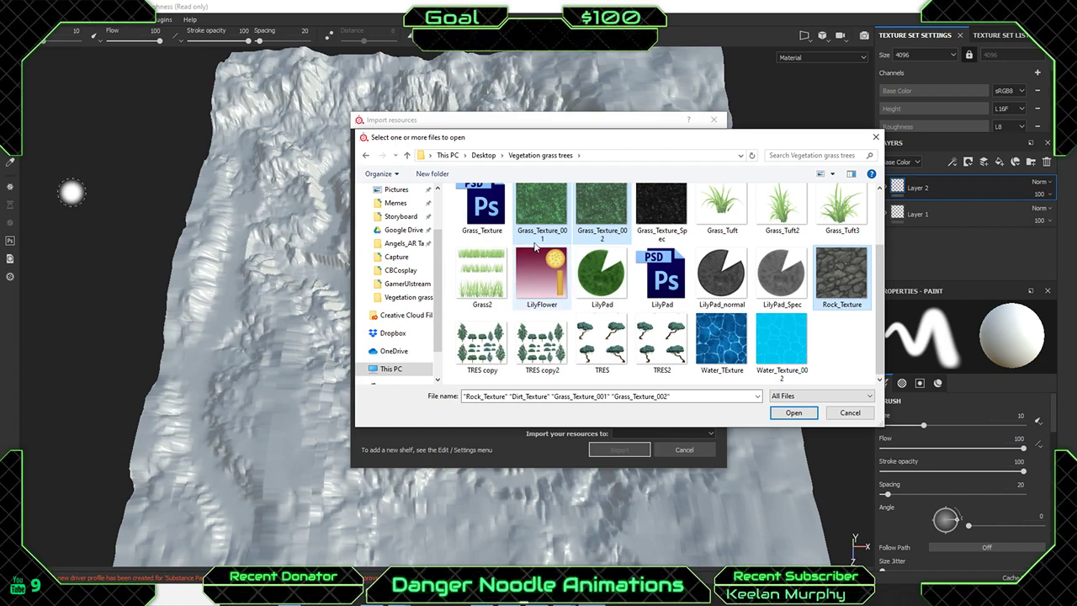
scroll(689, 256, up, 2)
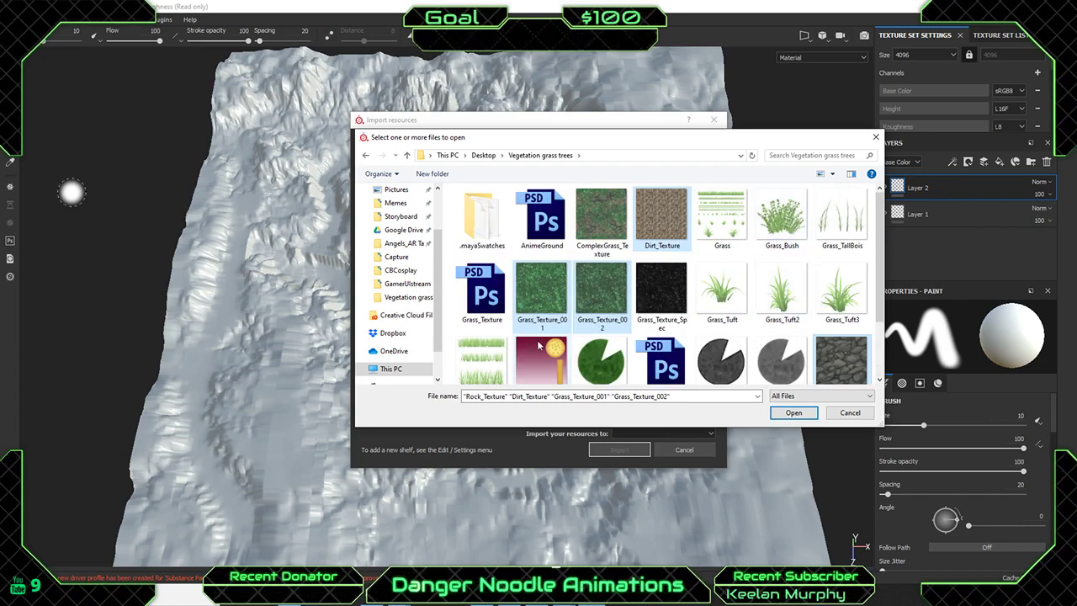
scroll(556, 278, down, 3)
click(793, 412)
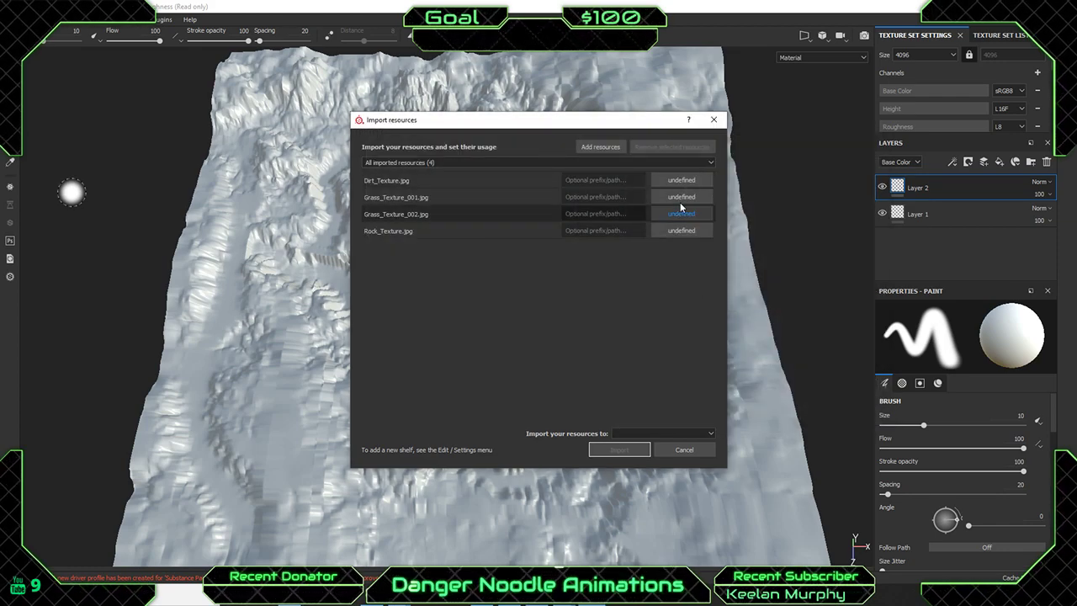
Set the usage of all four dirt, grass and rock images to texture.
click(663, 182)
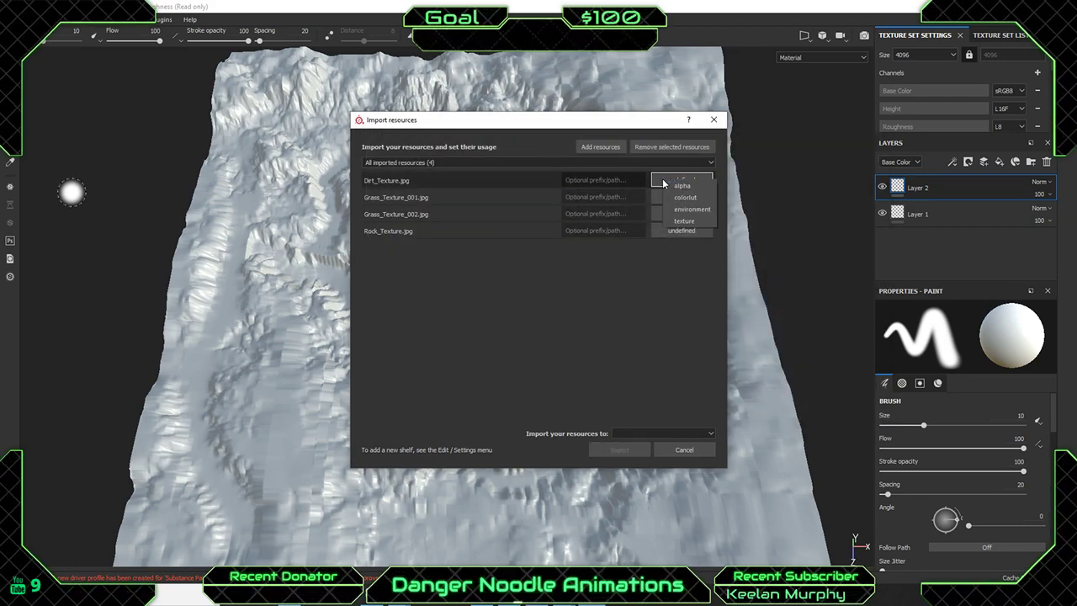
click(685, 222)
click(687, 198)
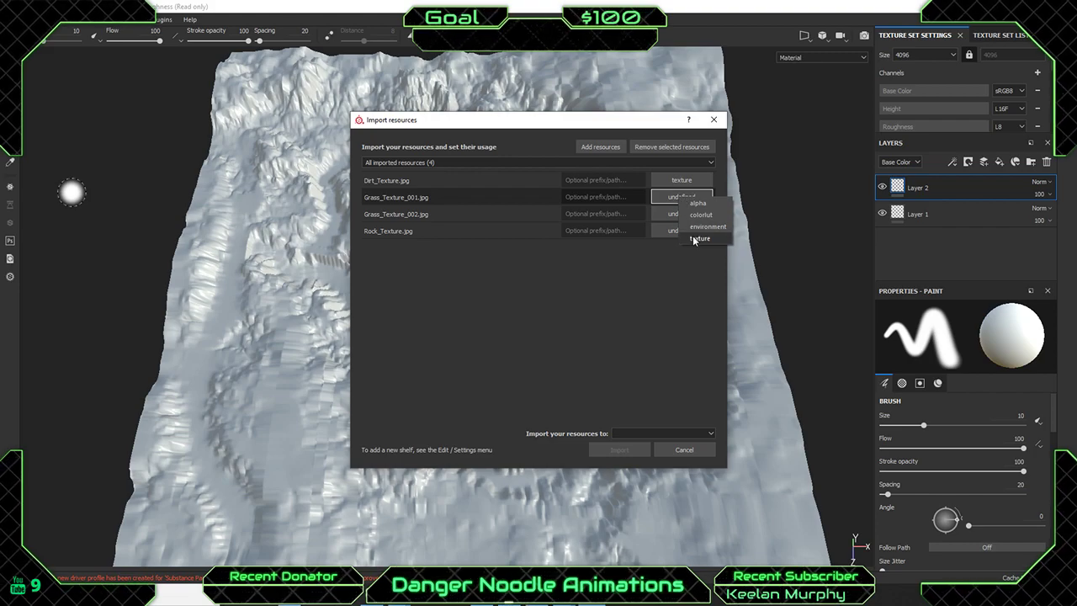
click(698, 239)
click(689, 214)
click(693, 254)
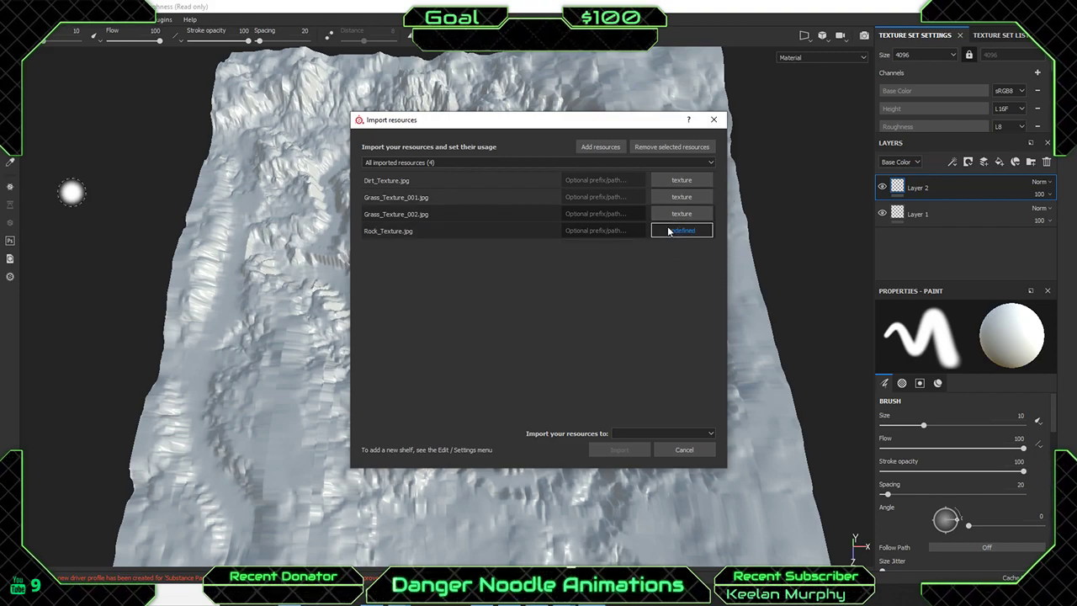
click(670, 230)
click(690, 267)
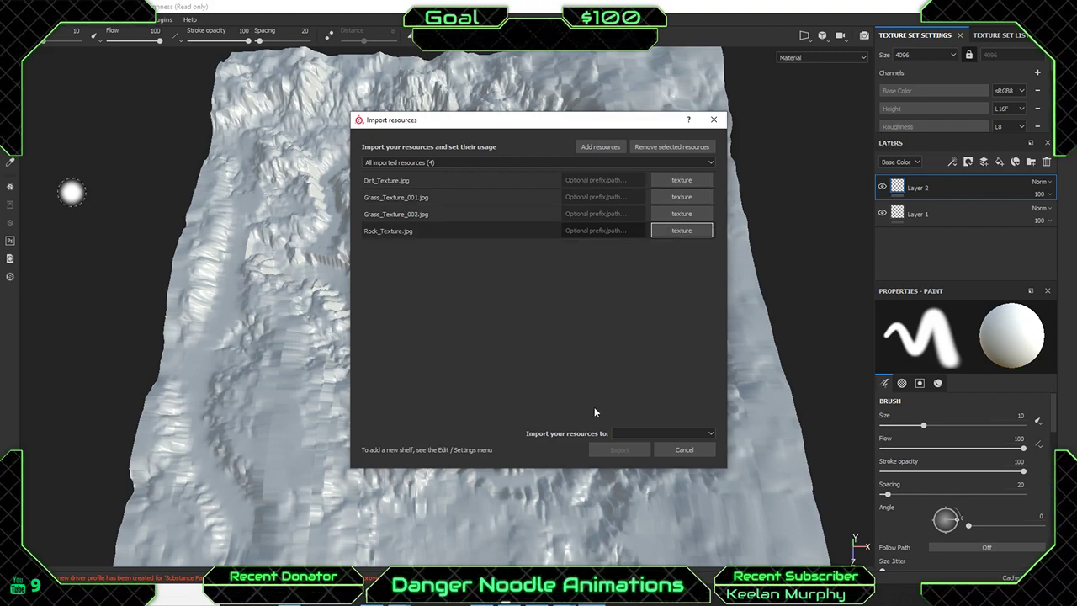
Import the four textures into the current session.
click(659, 433)
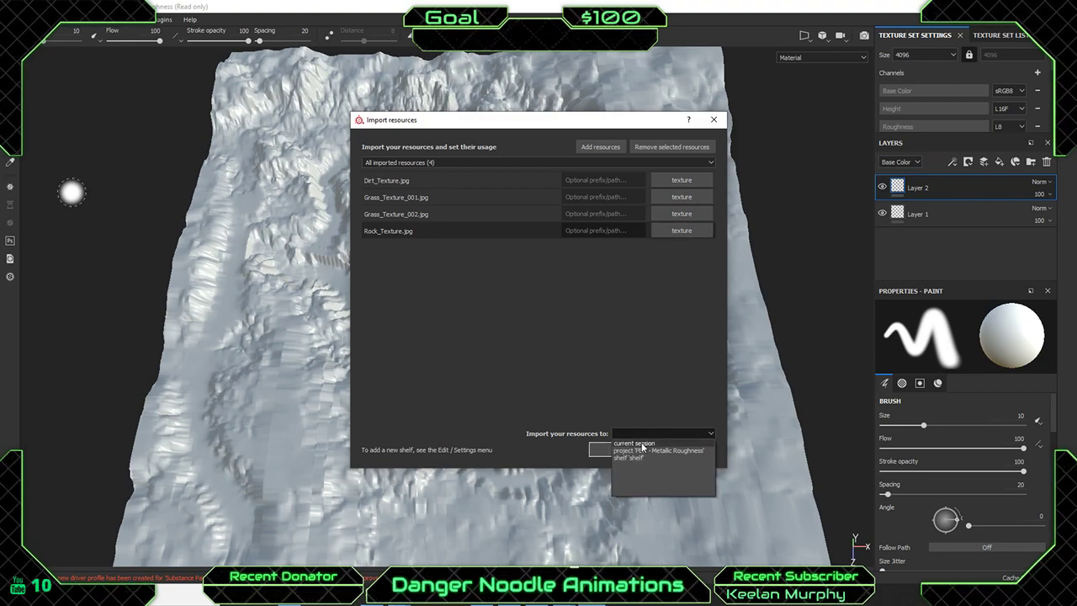
click(643, 444)
click(619, 450)
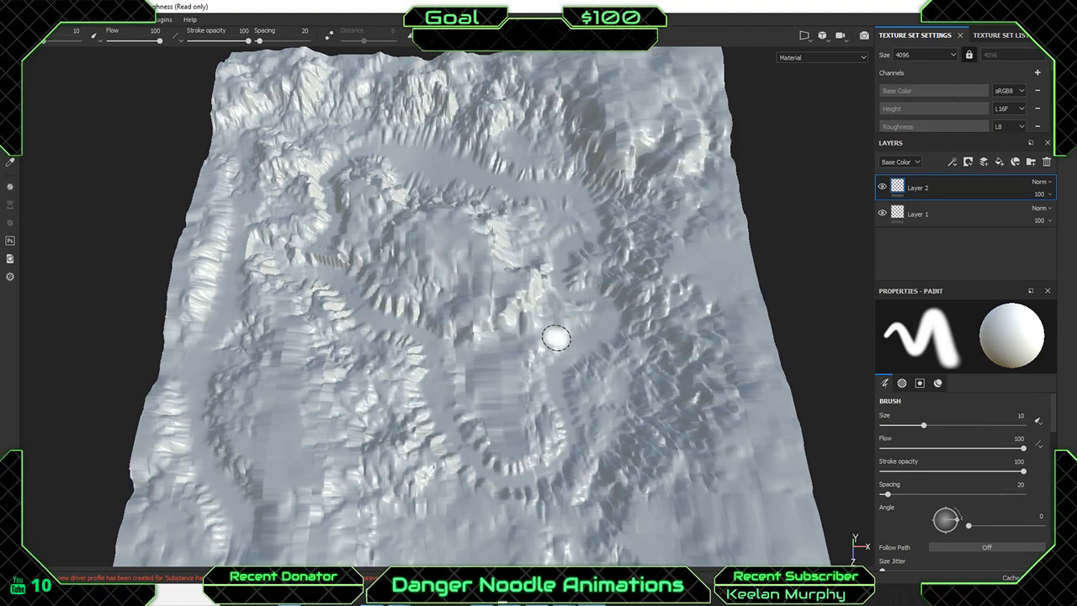
right_click(963, 185)
click(921, 189)
right_click(937, 184)
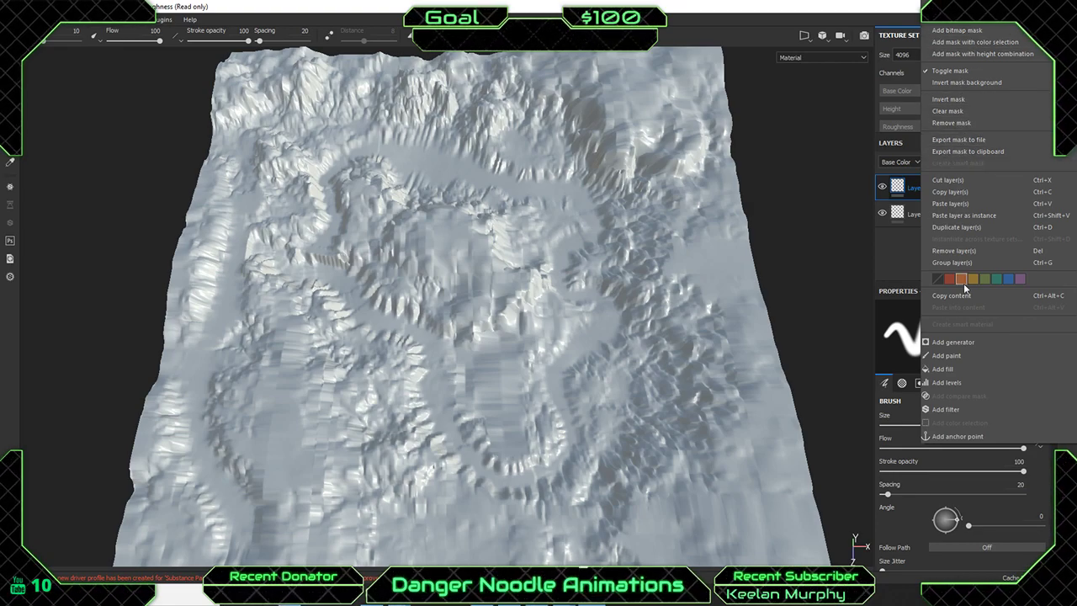
click(971, 357)
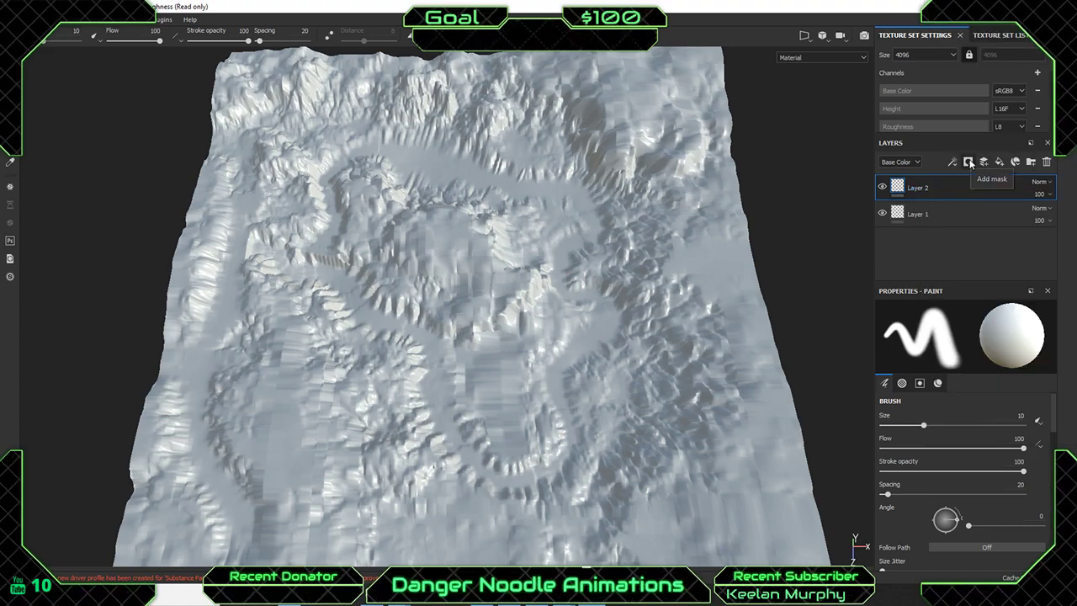
Look through the smart material library without applying any material.
click(1015, 163)
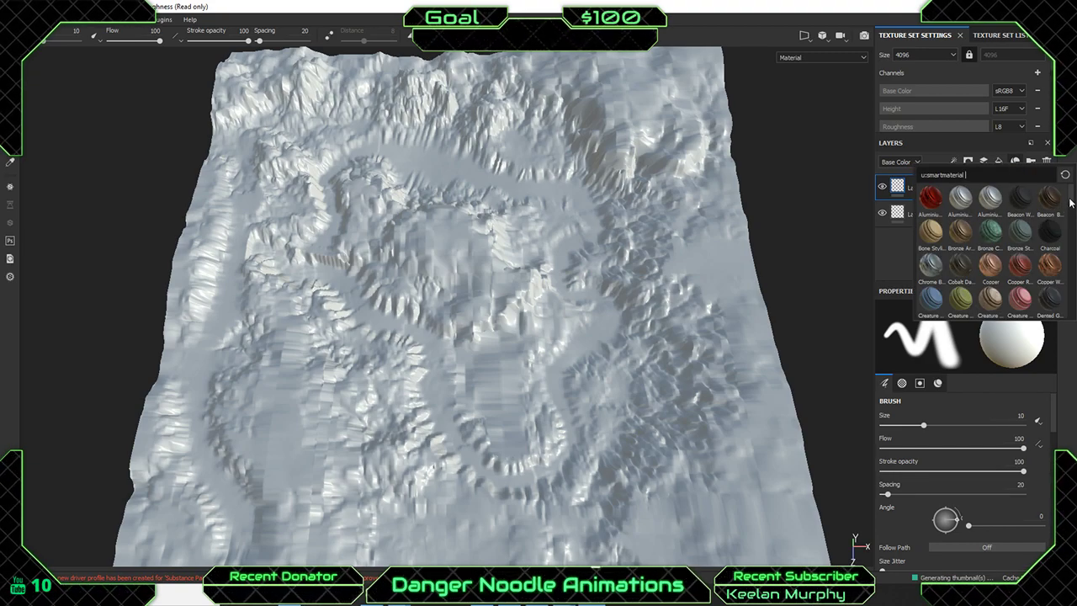
scroll(1071, 219, down, 3)
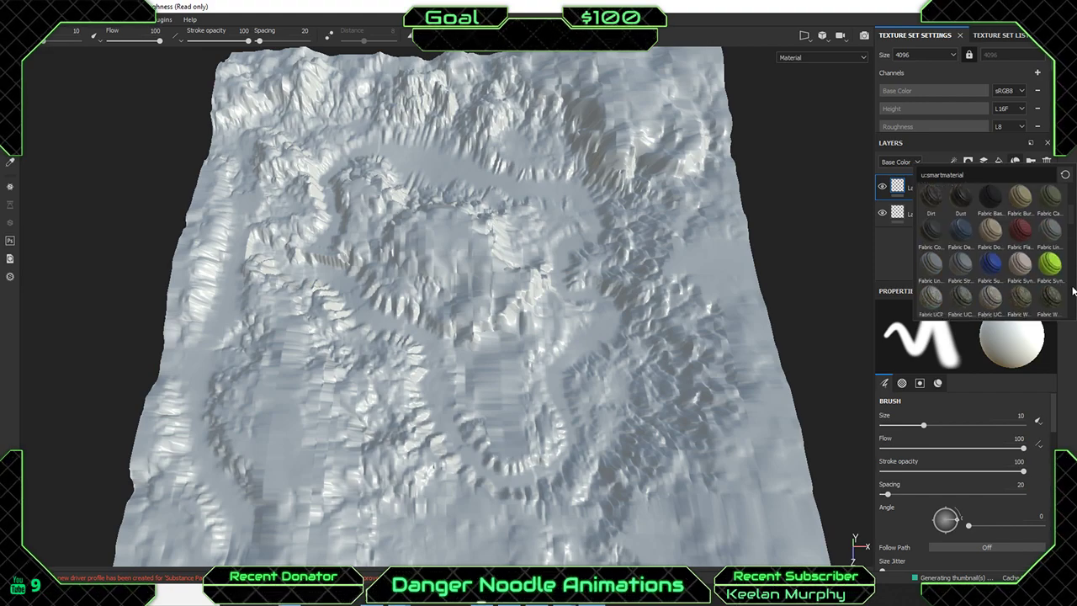
scroll(1073, 291, down, 5)
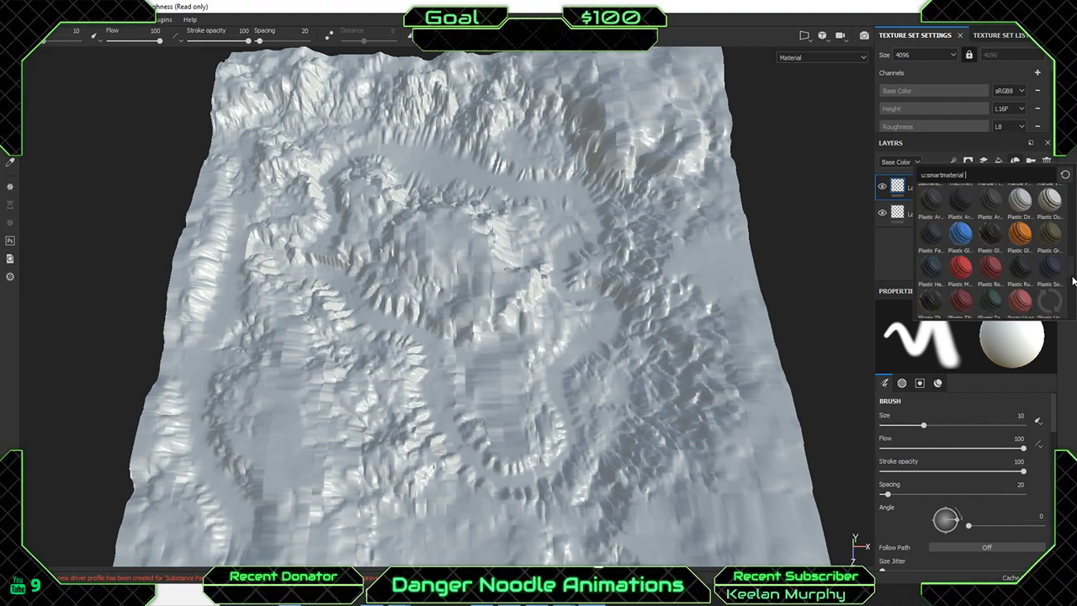
scroll(1073, 286, down, 1)
scroll(1073, 290, up, 9)
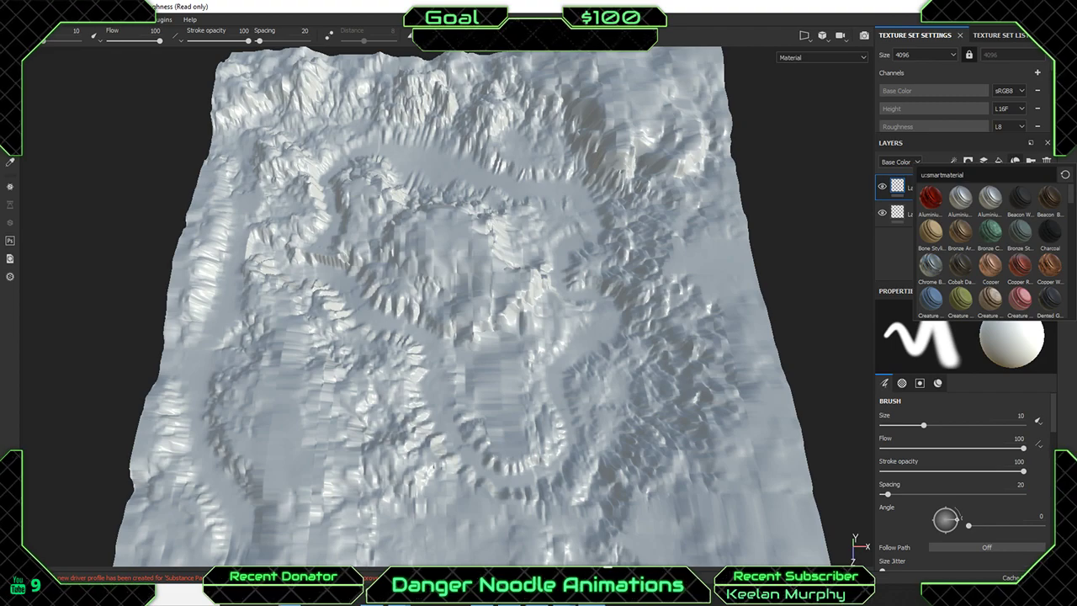
key(Escape)
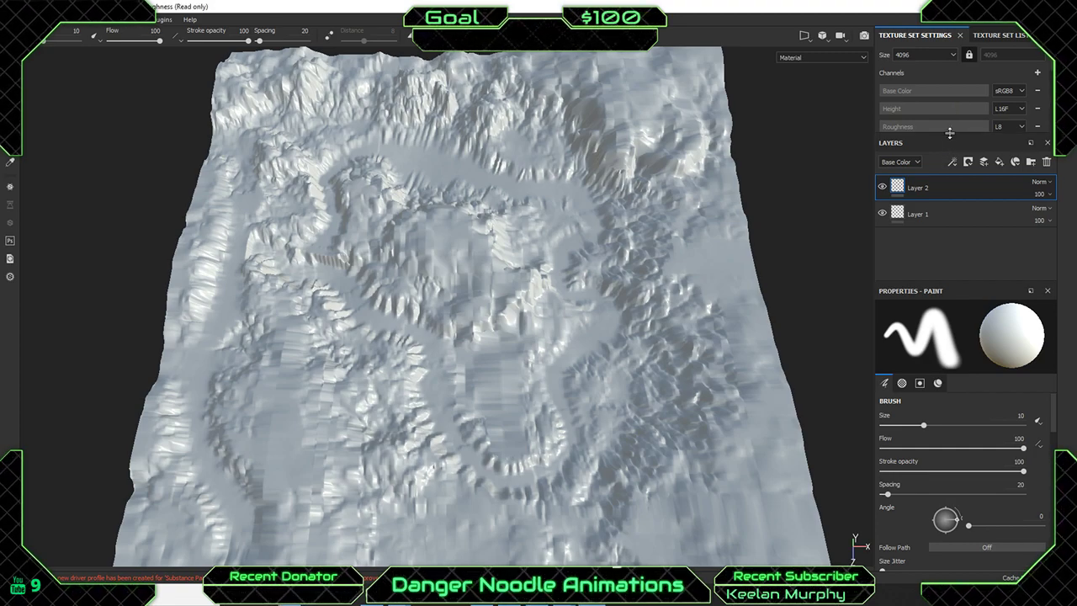
Enlarge the texture set settings to show all channels and add a fill layer above Layer 2.
mouse_move(954, 134)
mouse_down()
mouse_move(949, 380)
mouse_move(961, 147)
mouse_move(965, 202)
mouse_move(985, 161)
mouse_up()
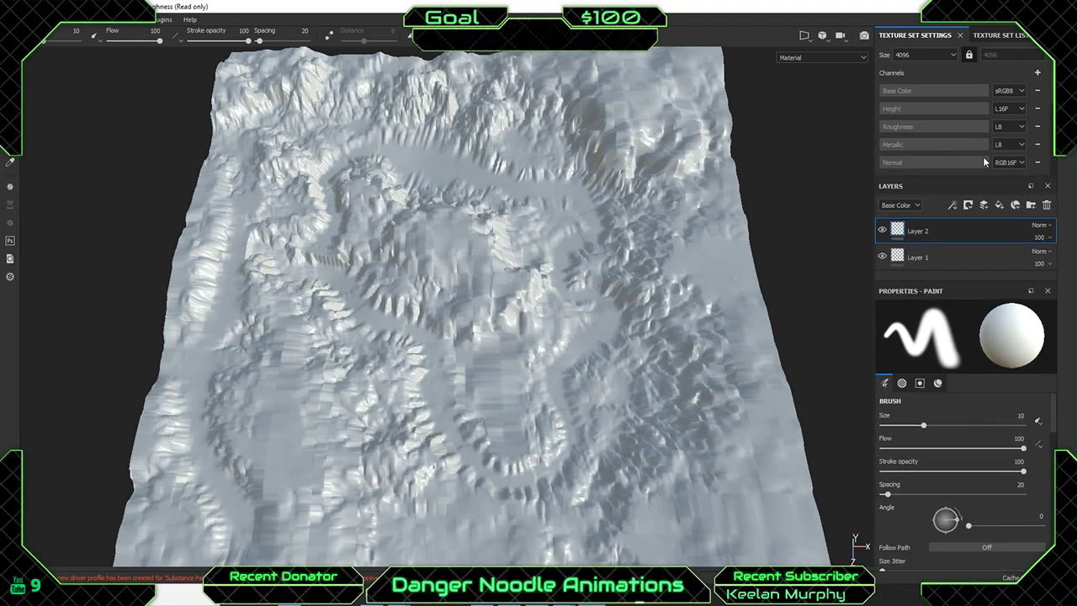
click(1001, 211)
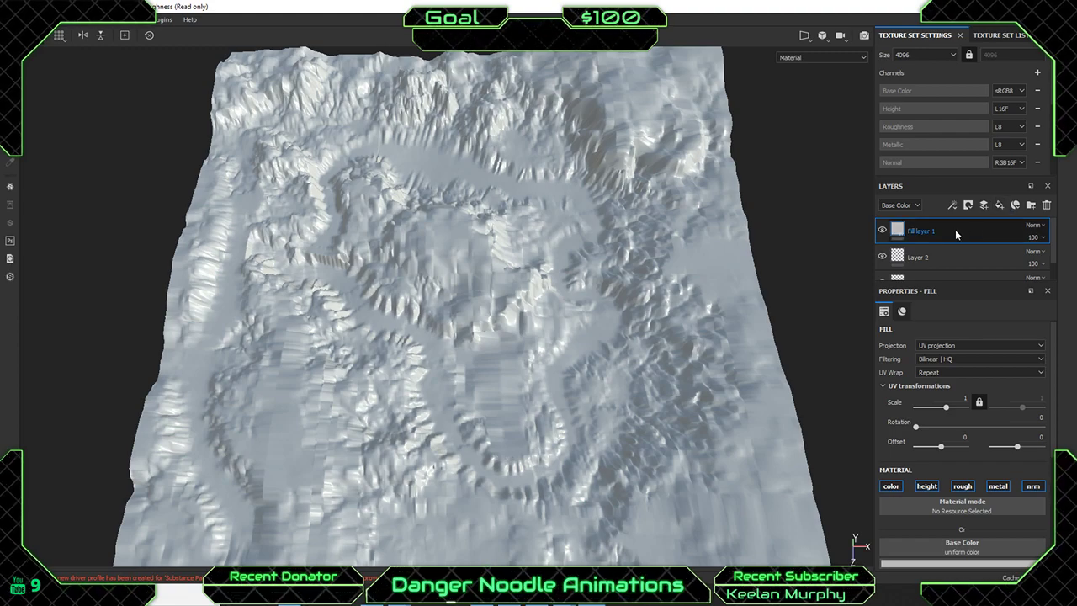
click(902, 313)
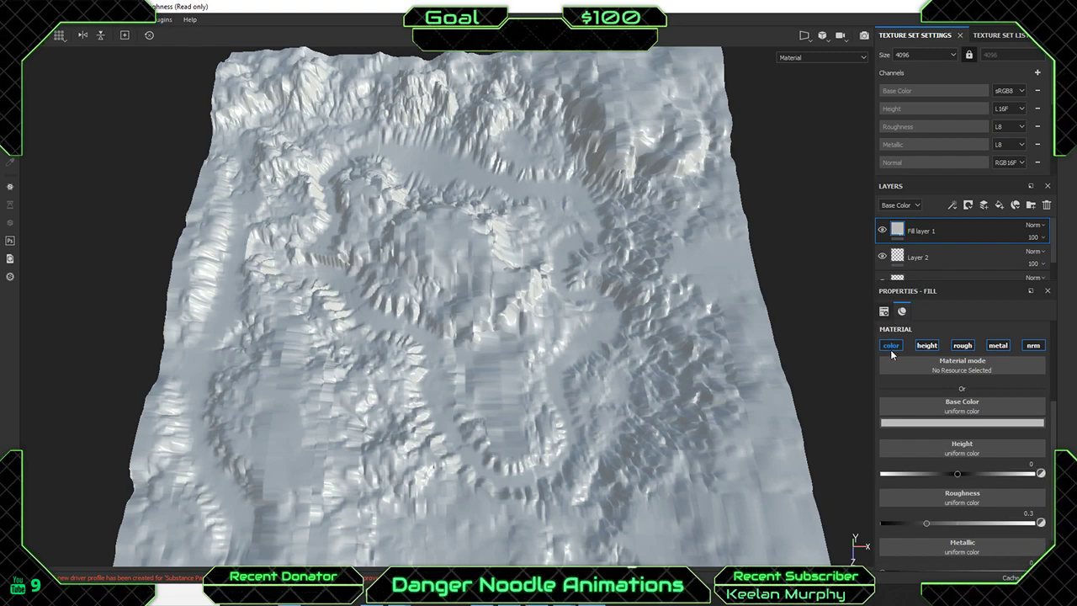
Limit the fill layer's material to the color channel by disabling height, roughness, metallic and normal.
click(891, 348)
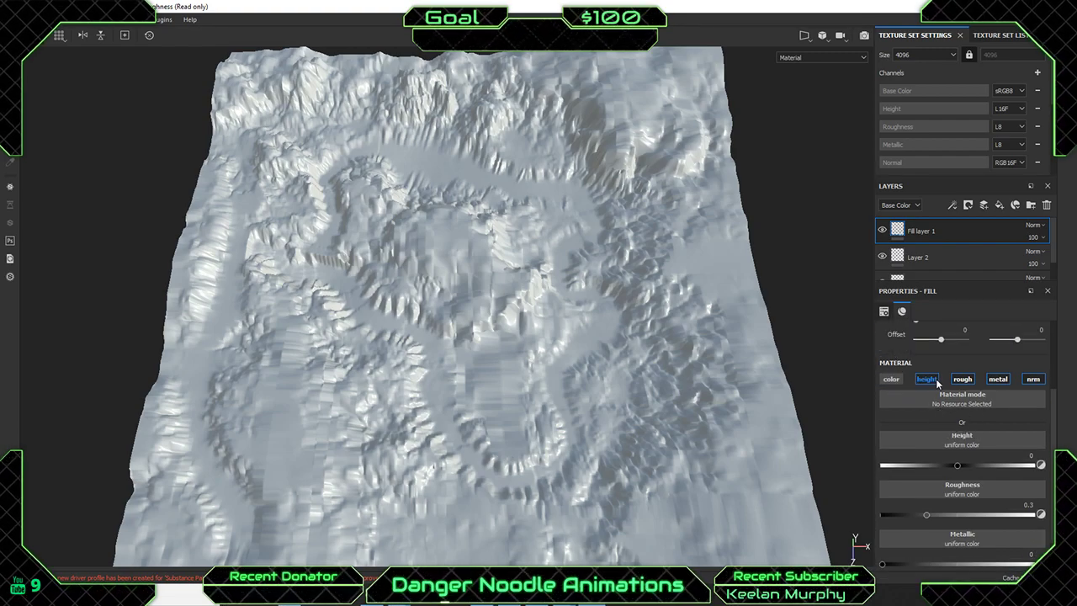
scroll(926, 409, down, 1)
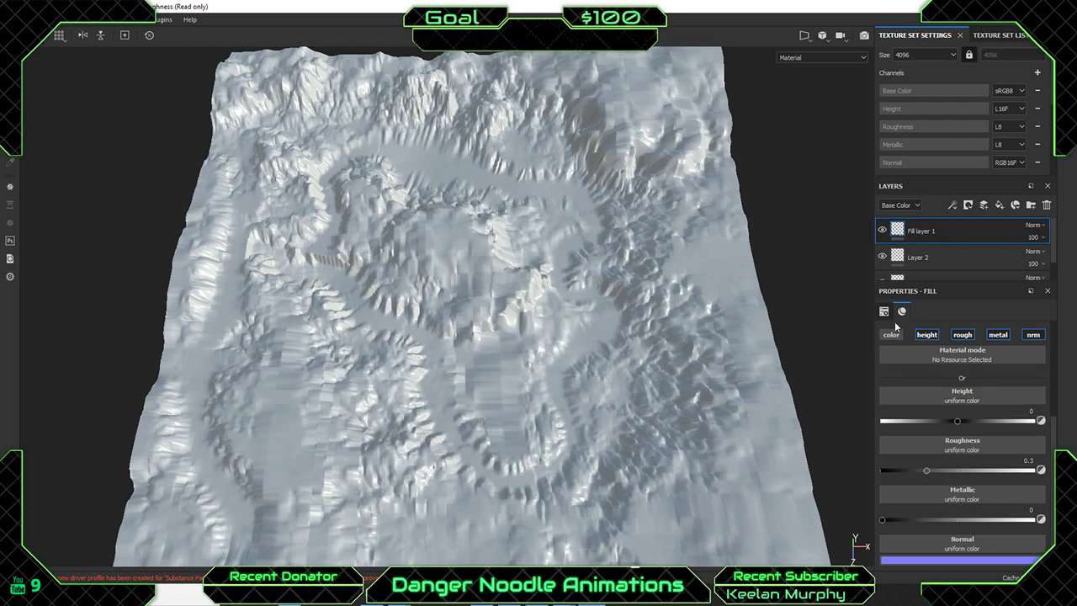
click(927, 334)
click(962, 345)
click(998, 345)
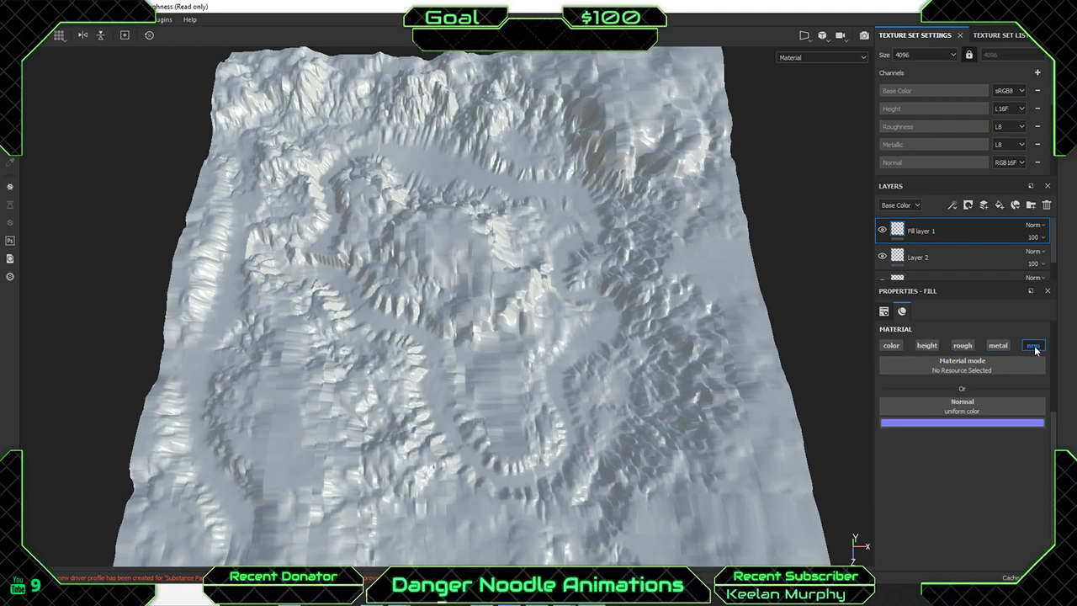
click(1033, 345)
click(891, 345)
Assign Dirt_Texture as the base color of Fill layer 1.
click(962, 415)
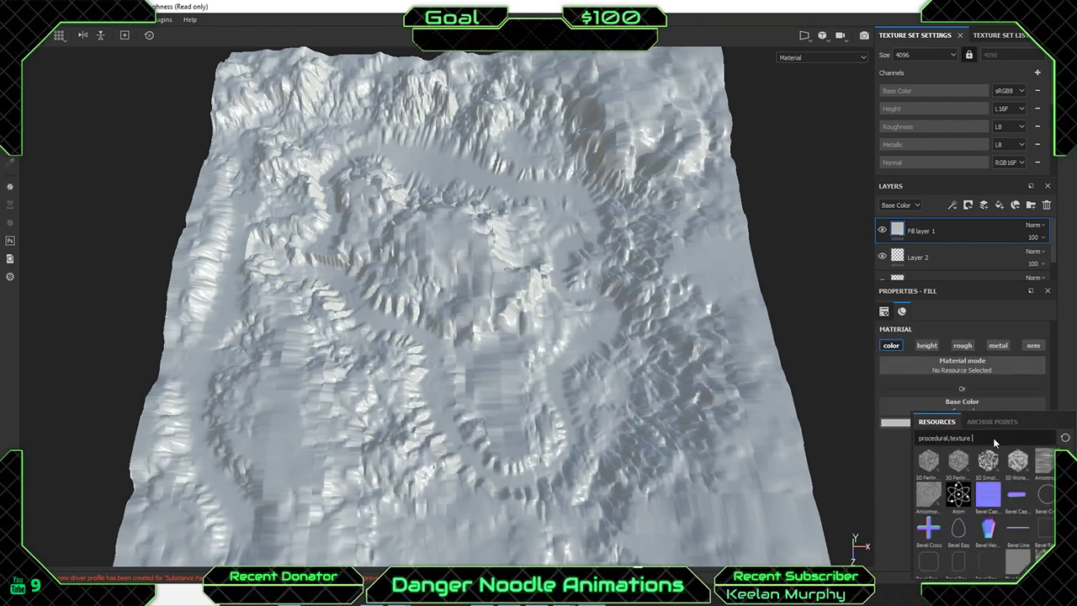
click(973, 438)
scroll(985, 505, down, 10)
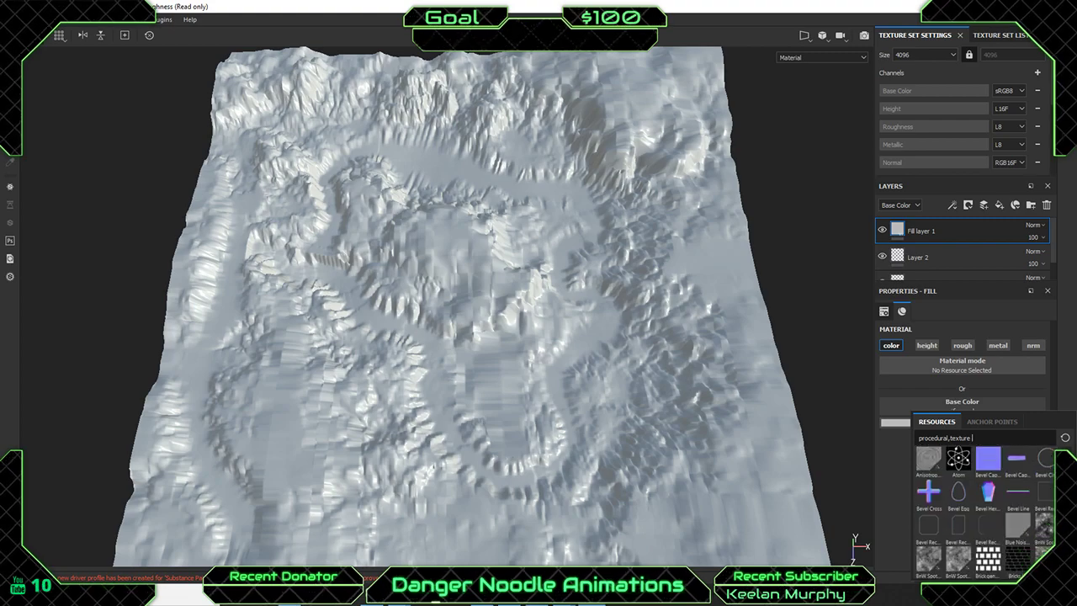
scroll(984, 505, down, 15)
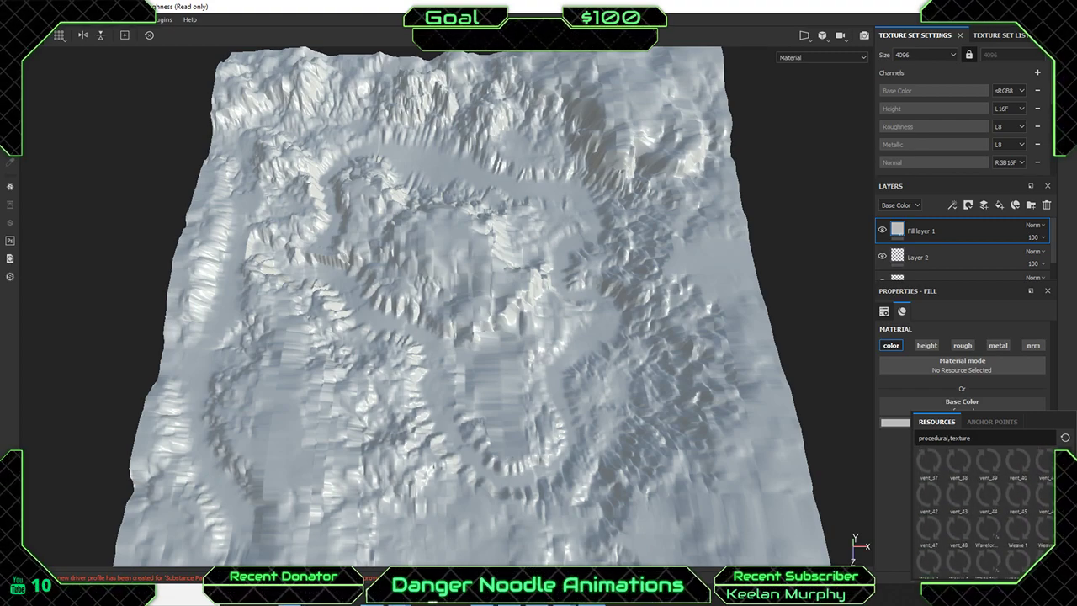
scroll(984, 505, up, 10)
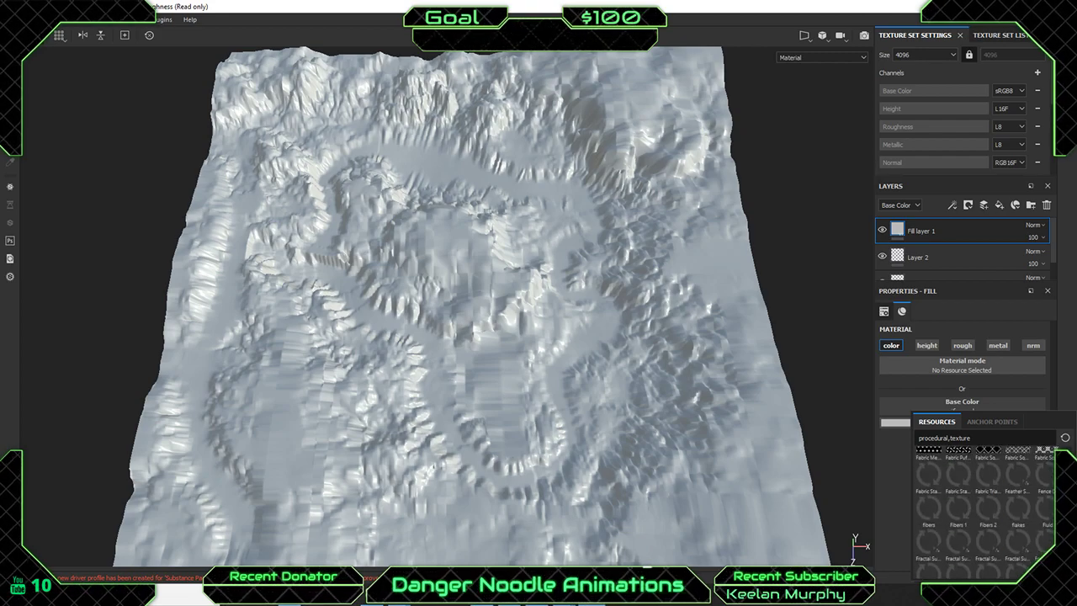
scroll(985, 505, up, 5)
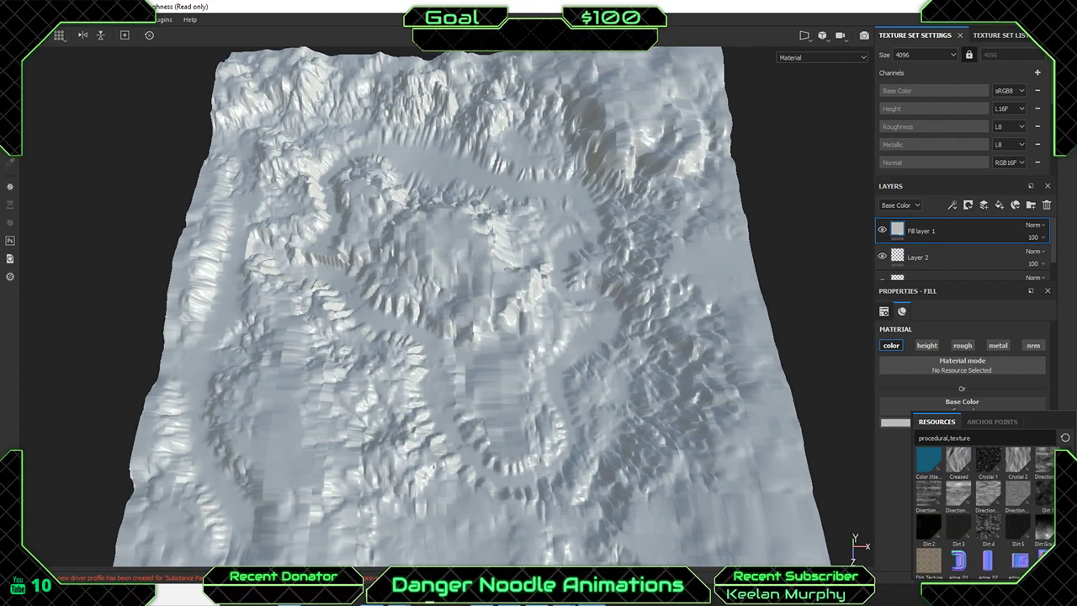
scroll(985, 505, down, 1)
click(931, 529)
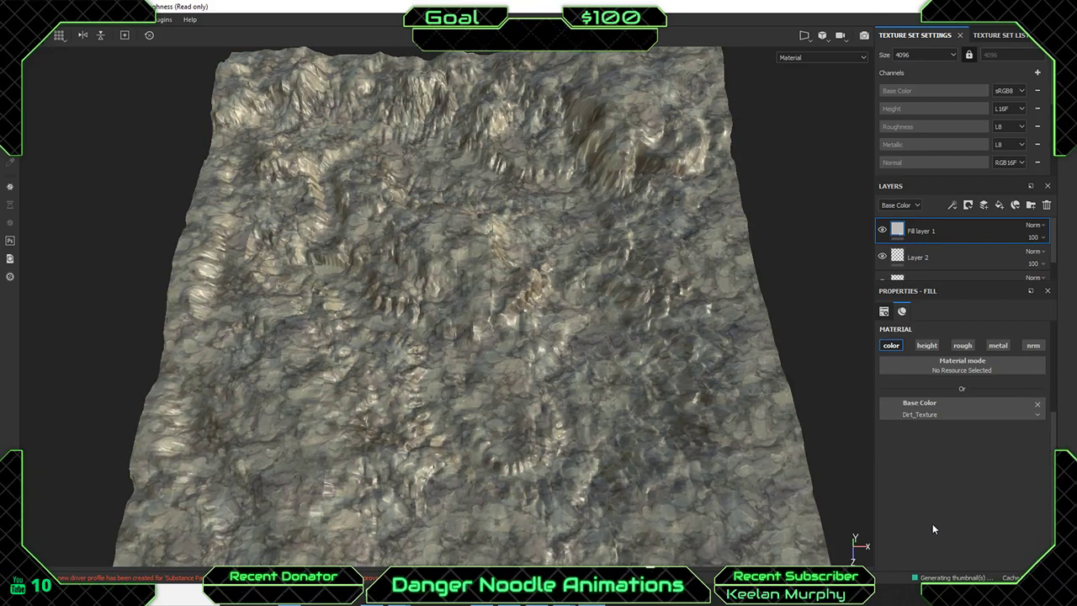
scroll(526, 304, down, 3)
scroll(526, 306, up, 3)
alt+drag(526, 306, 532, 216)
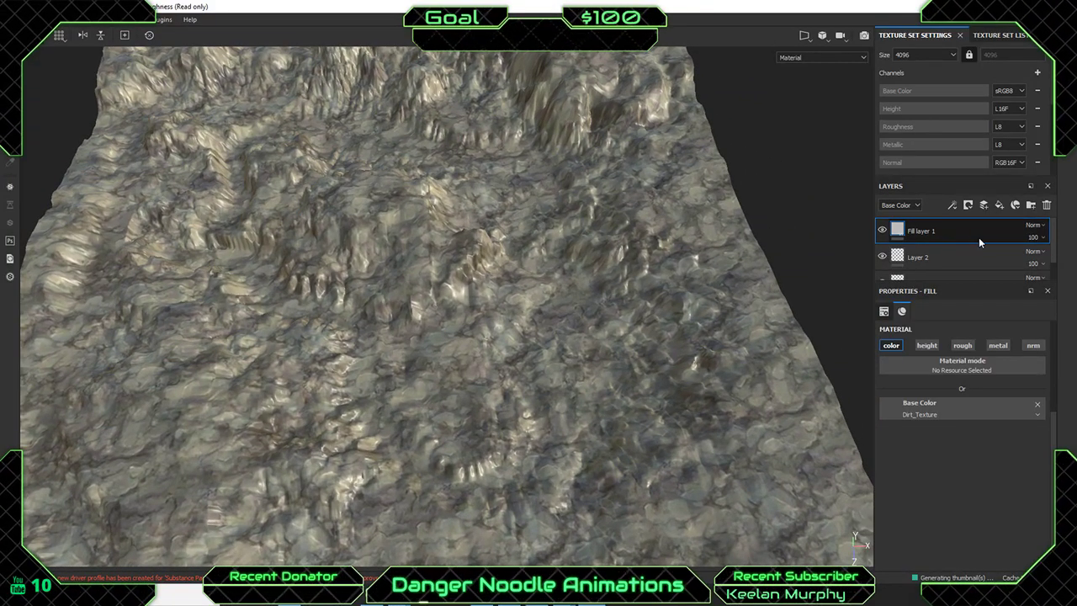
Add a paint layer above Fill layer 1 and show its brush alpha settings.
right_click(951, 232)
key(Escape)
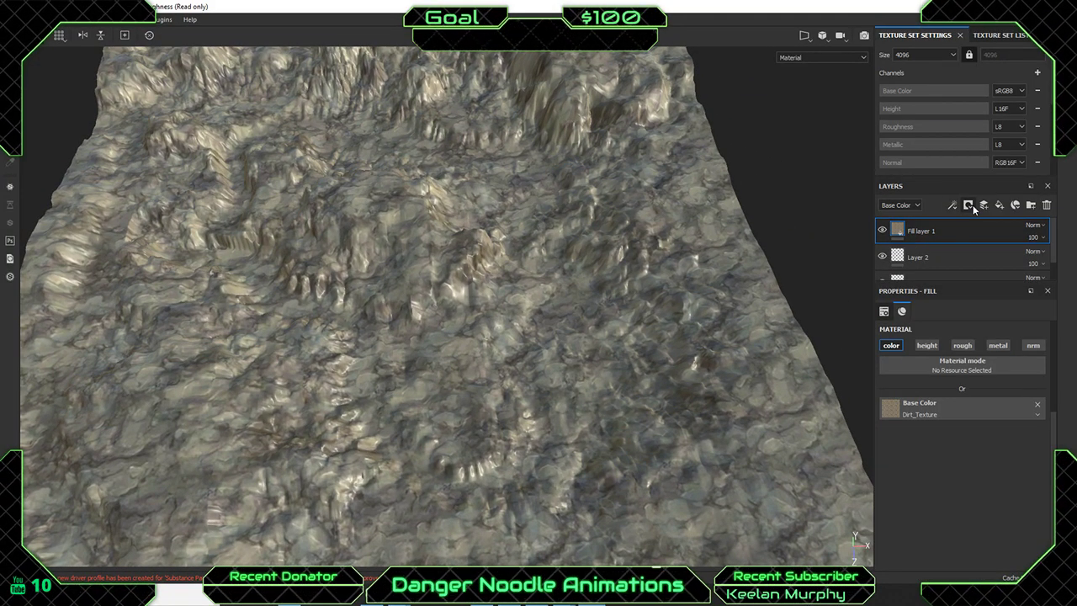
click(984, 206)
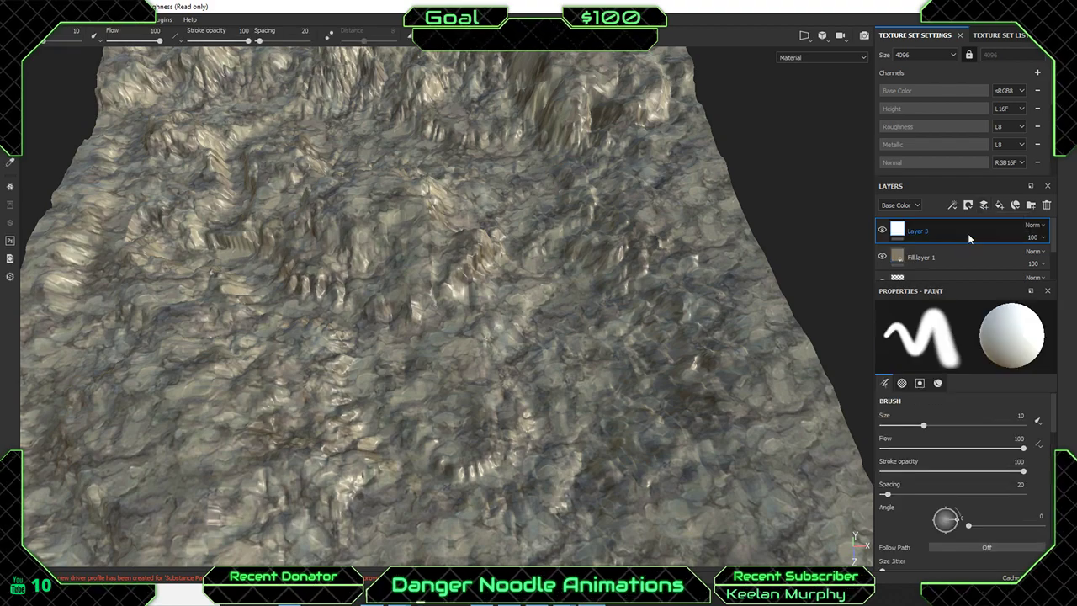
click(902, 383)
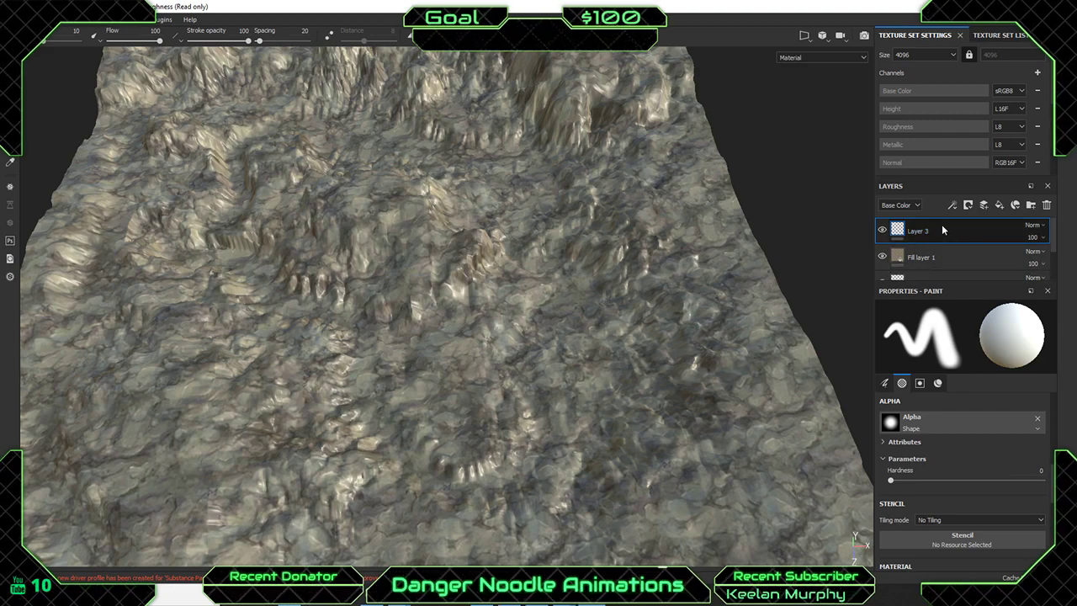
Add a second fill layer on top of the stack and disable its height, roughness, metallic and normal channels.
click(1000, 205)
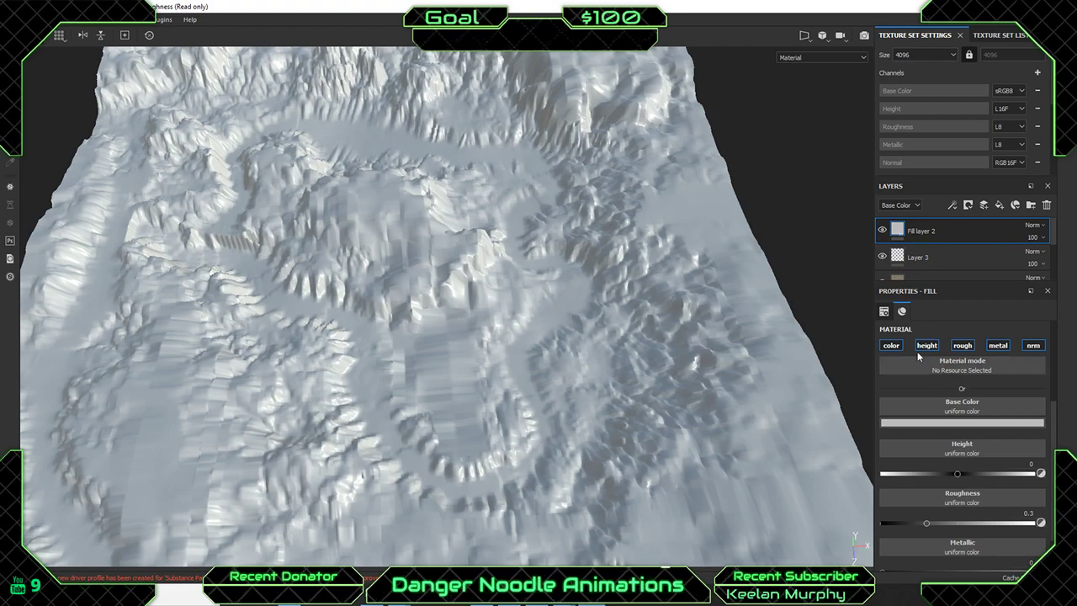
click(926, 345)
click(962, 345)
click(998, 345)
click(1033, 345)
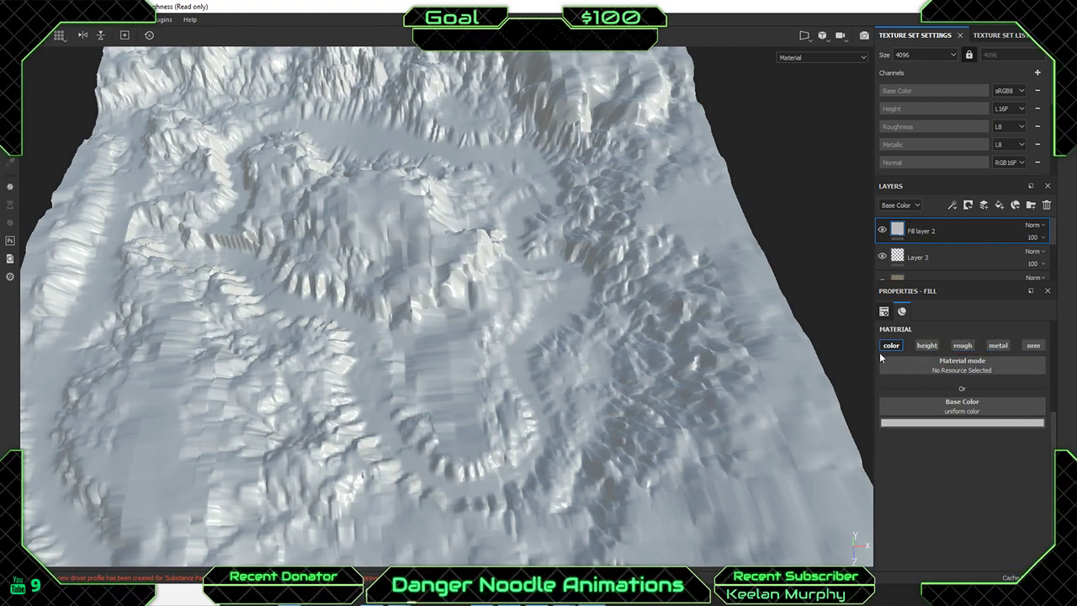
Assign Grass_Texture_001 as the base color of Fill layer 2.
click(959, 363)
click(962, 405)
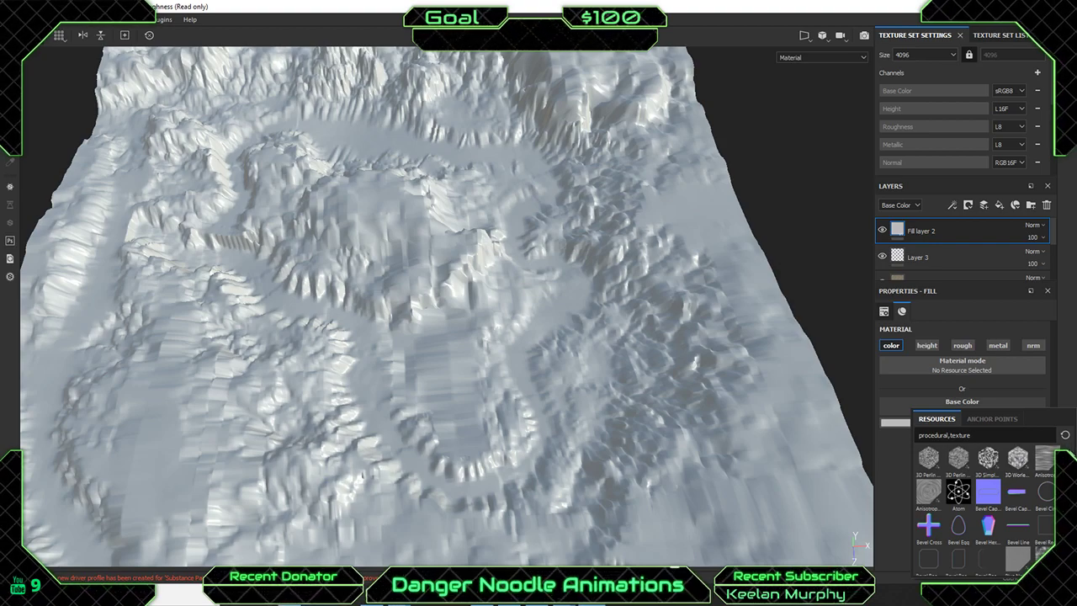
scroll(985, 505, down, 10)
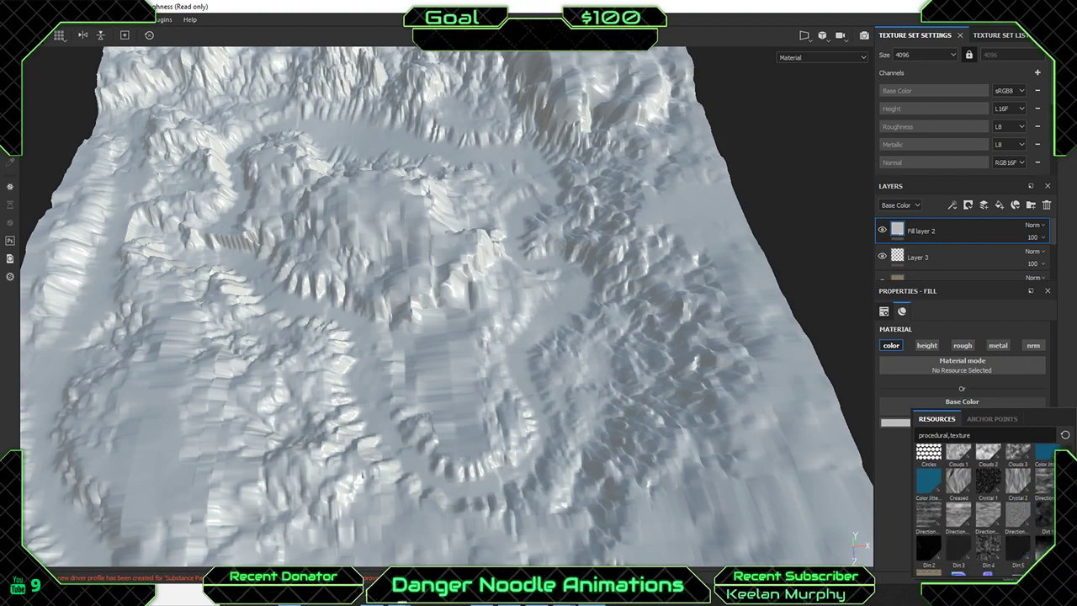
scroll(985, 505, down, 8)
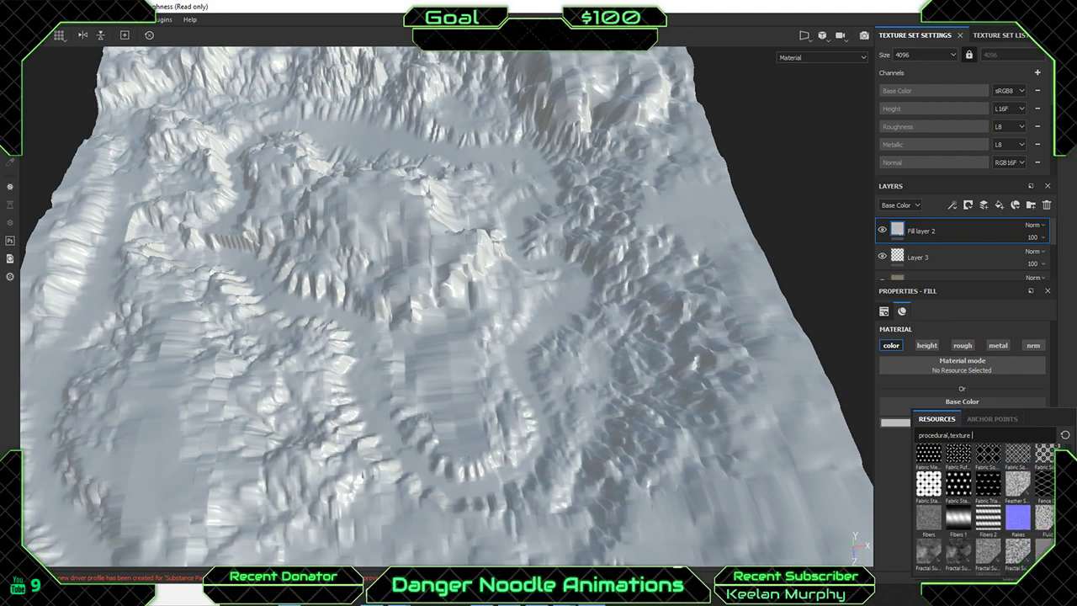
scroll(985, 505, down, 1)
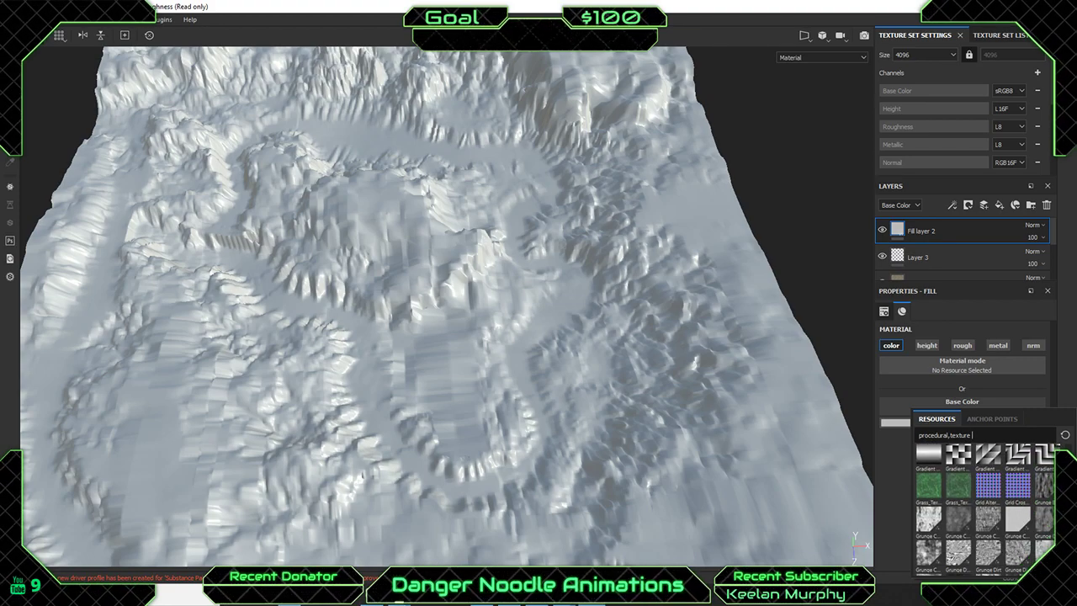
click(929, 487)
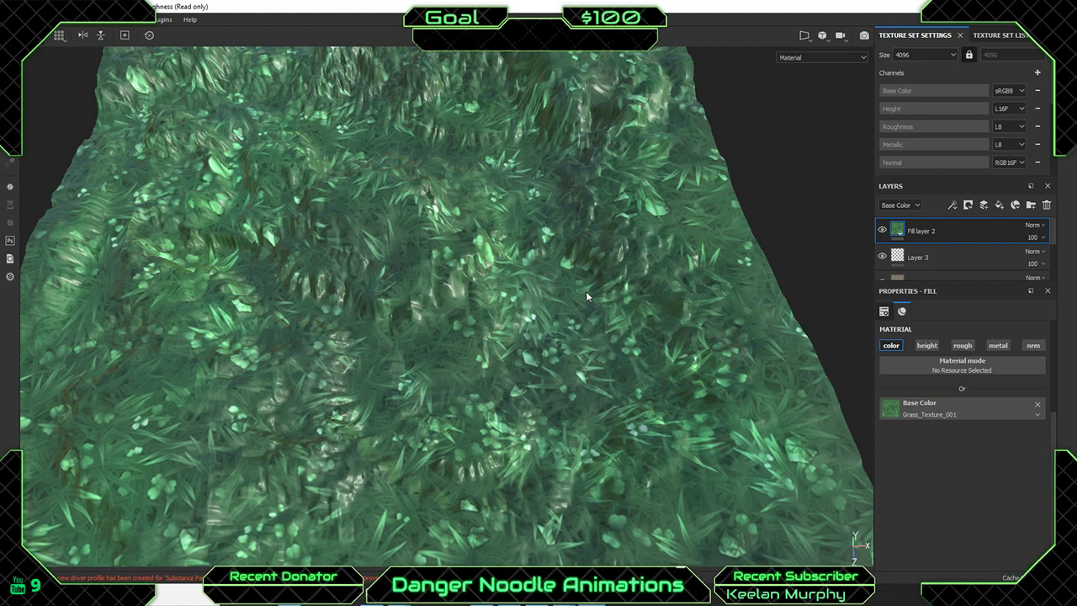
scroll(960, 246, down, 1)
scroll(960, 245, up, 1)
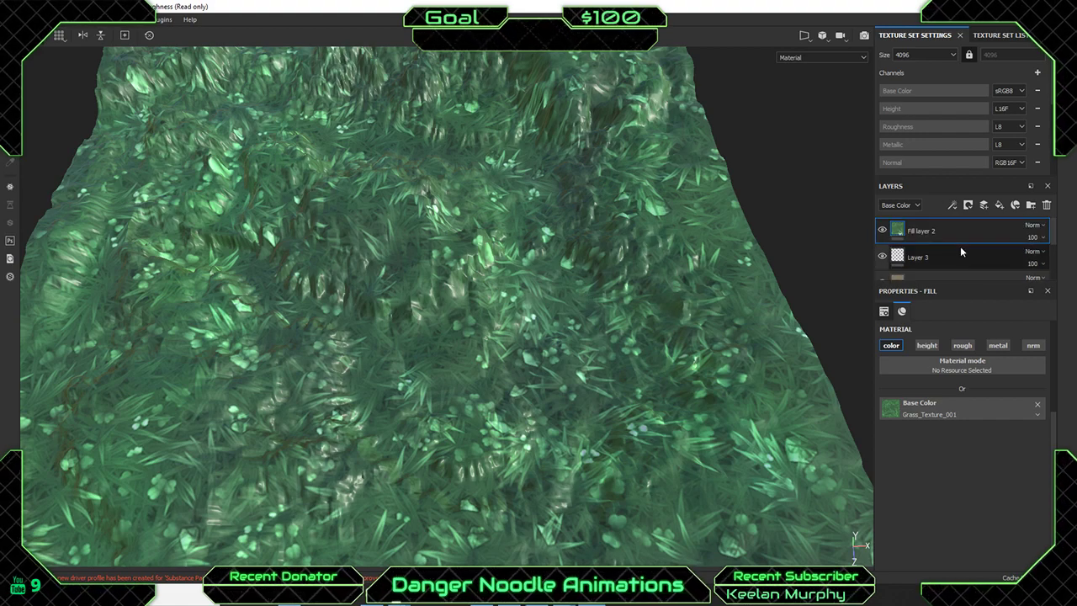
Delete the empty paint layers Layer 3 and Layer 2 from the layer stack.
click(964, 259)
key(Delete)
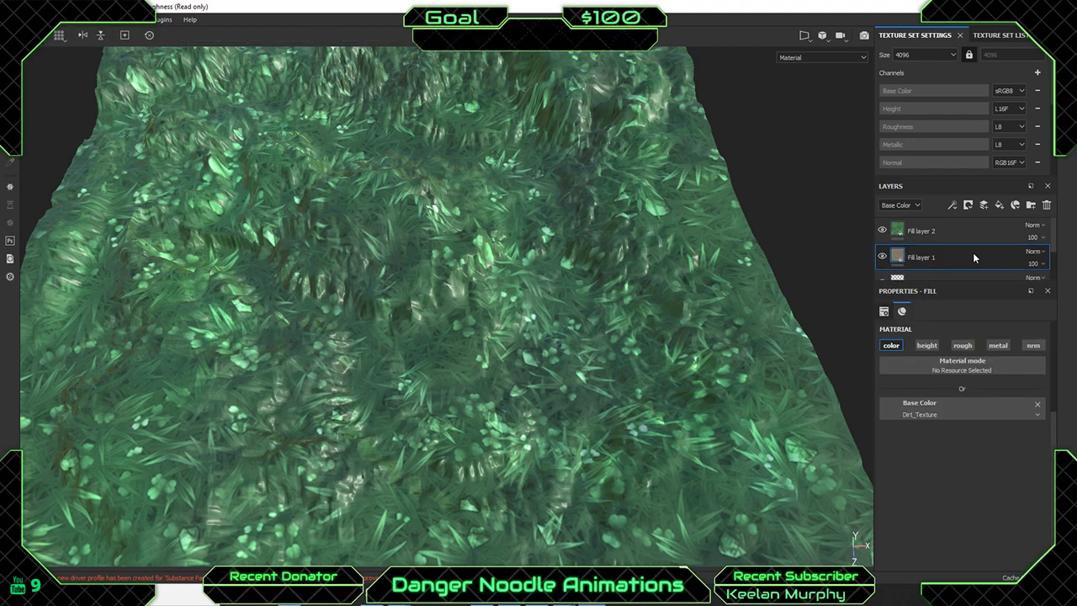
scroll(927, 267, down, 1)
click(978, 253)
key(Delete)
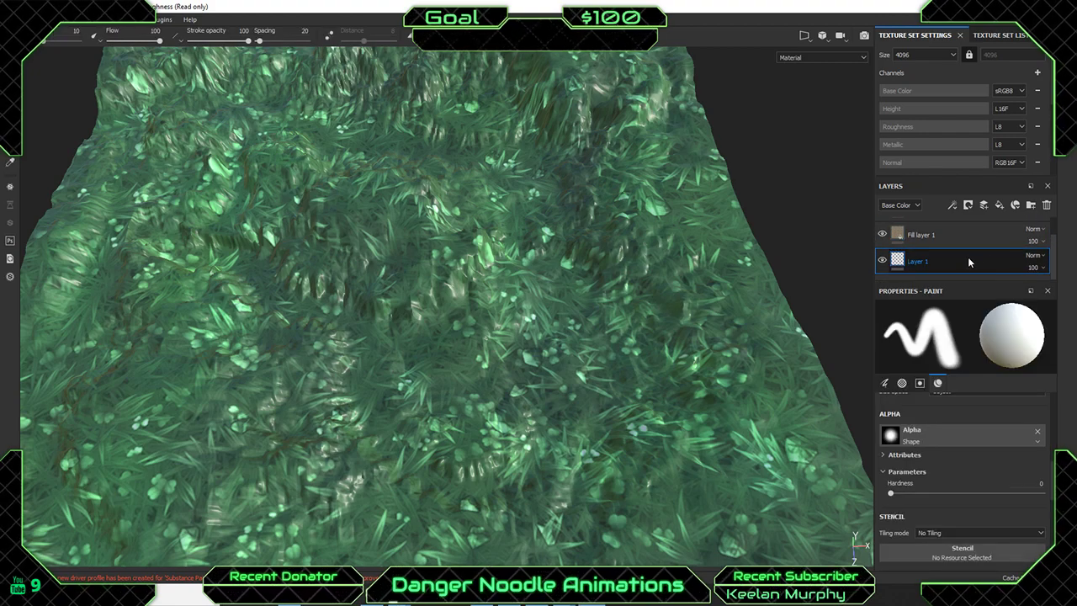
Add a third fill layer above Fill layer 2 and limit its material to the color channel.
scroll(968, 259, up, 1)
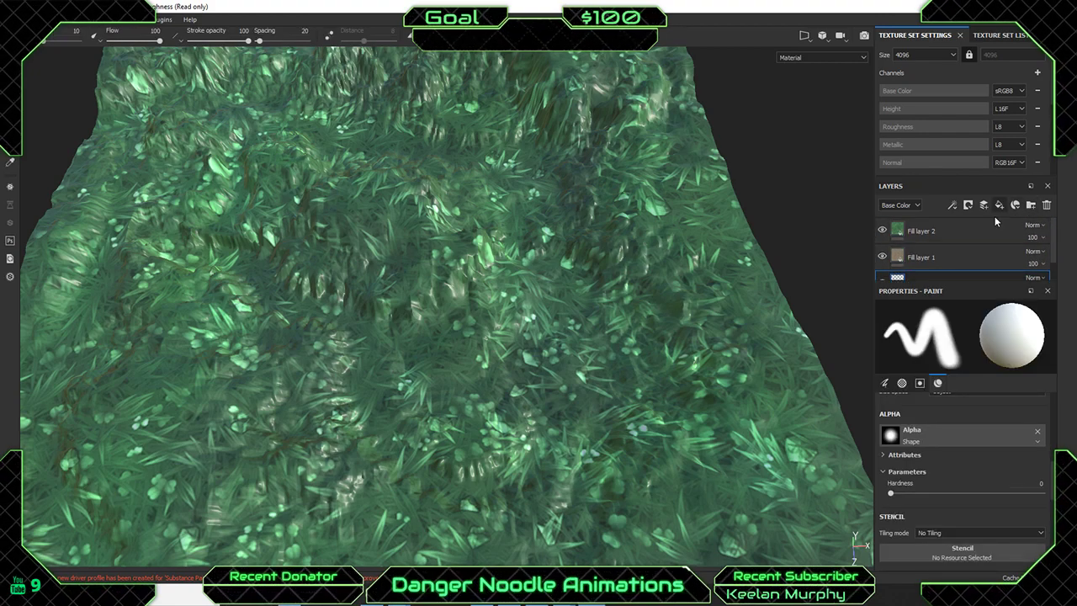
click(993, 229)
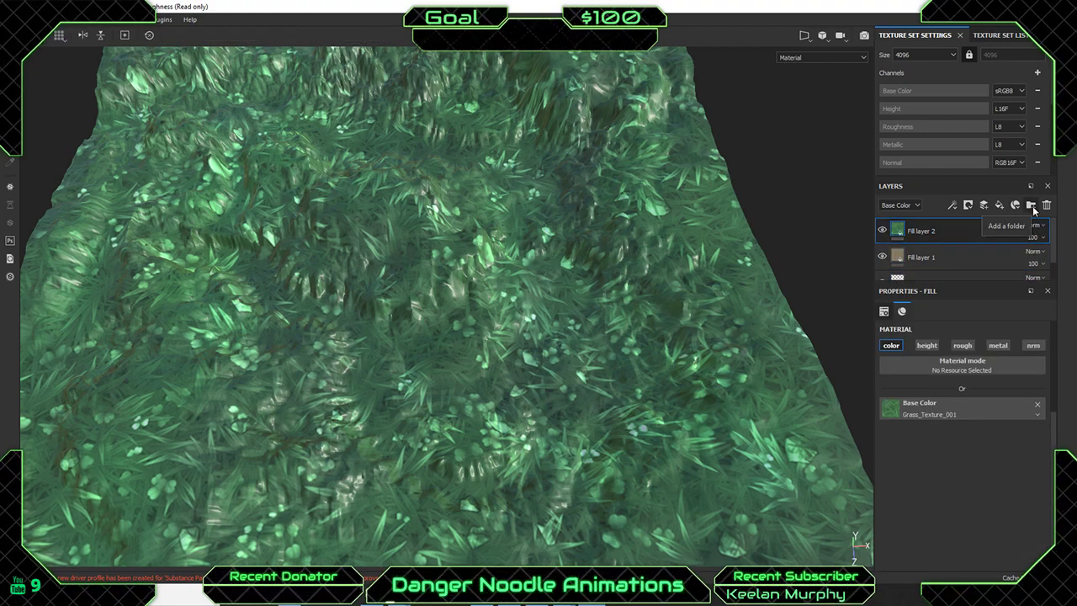
click(1001, 208)
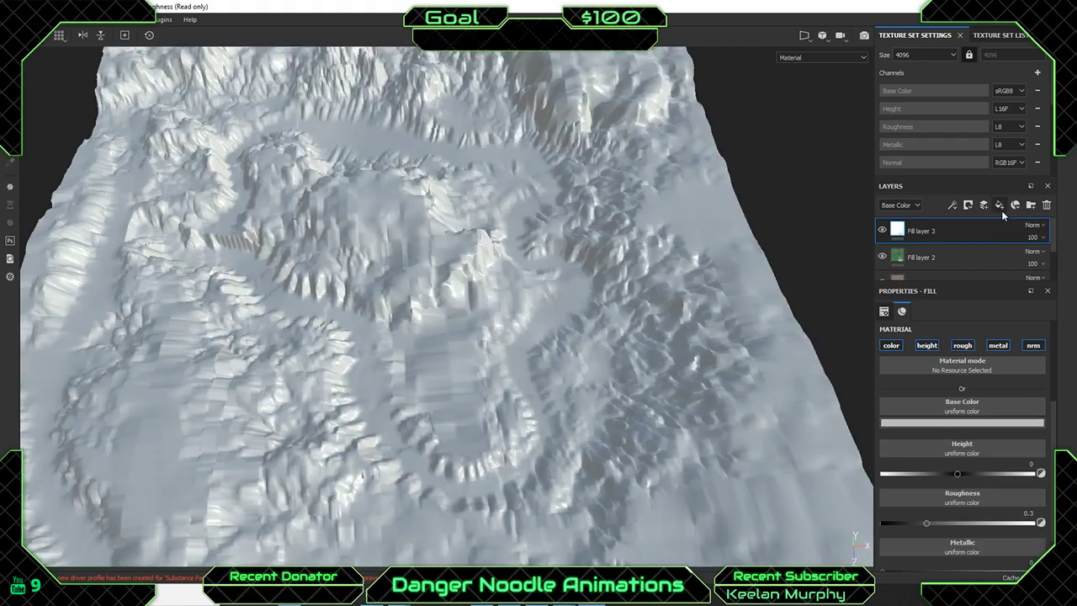
click(928, 345)
click(963, 345)
click(998, 345)
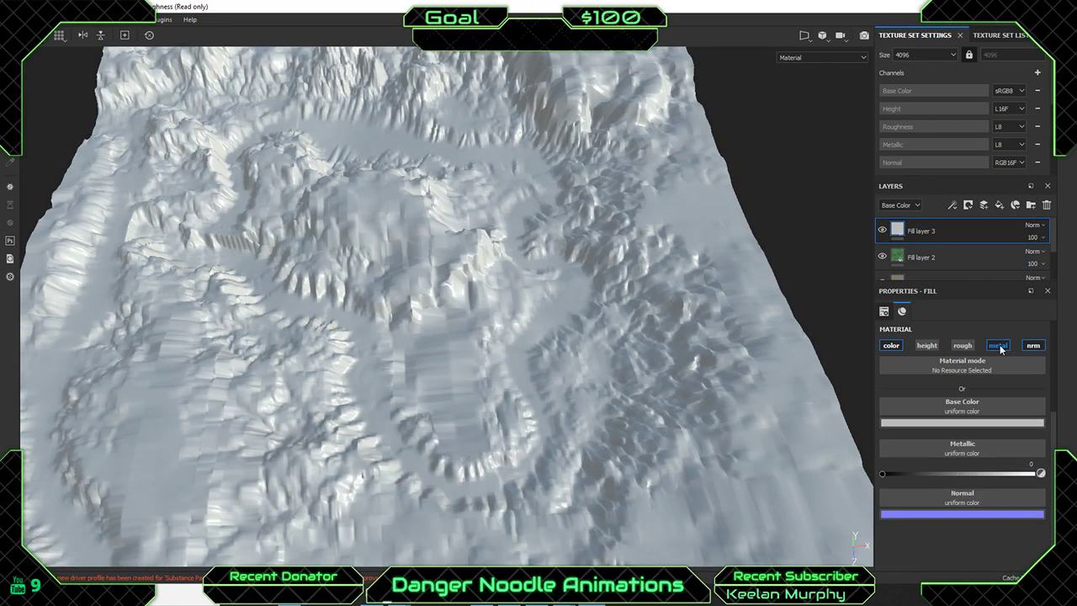
click(1033, 345)
Assign Rock_Texture as the base color of Fill layer 3.
click(968, 413)
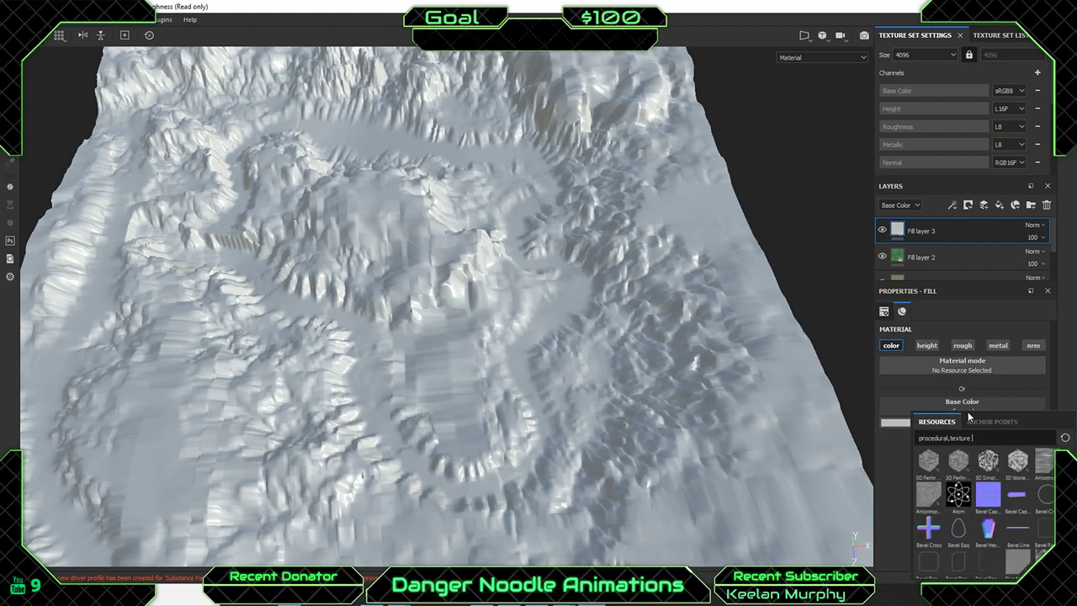
scroll(985, 505, down, 5)
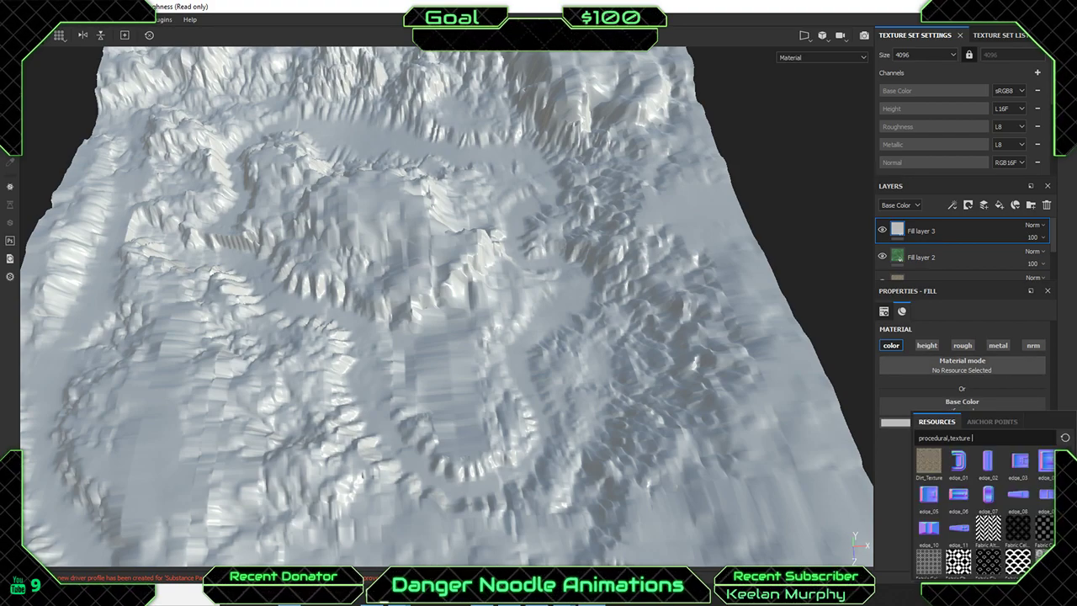
scroll(985, 505, down, 5)
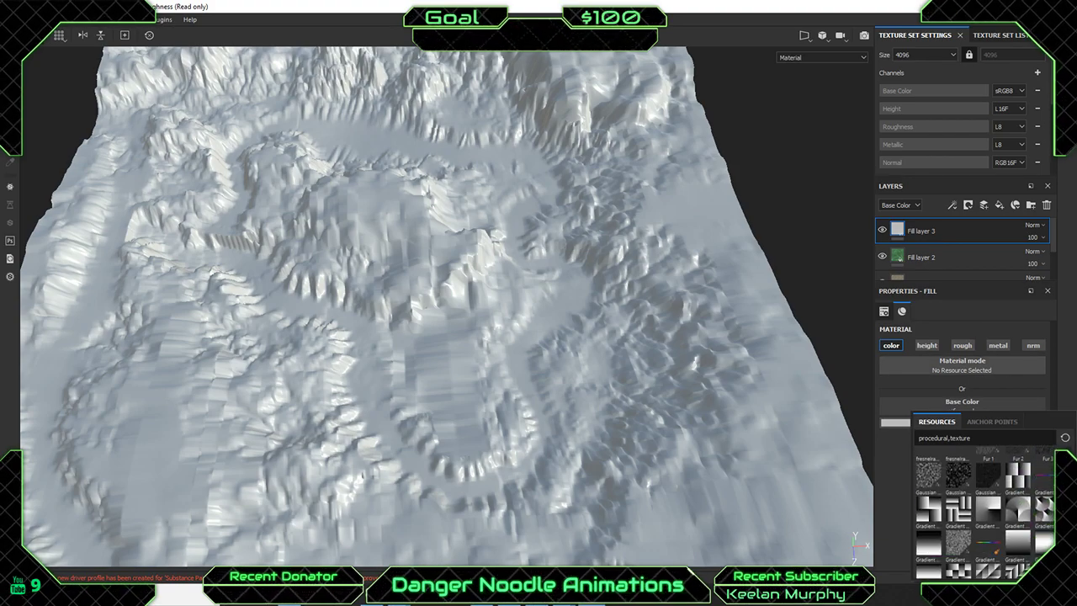
scroll(985, 505, down, 5)
scroll(985, 505, up, 4)
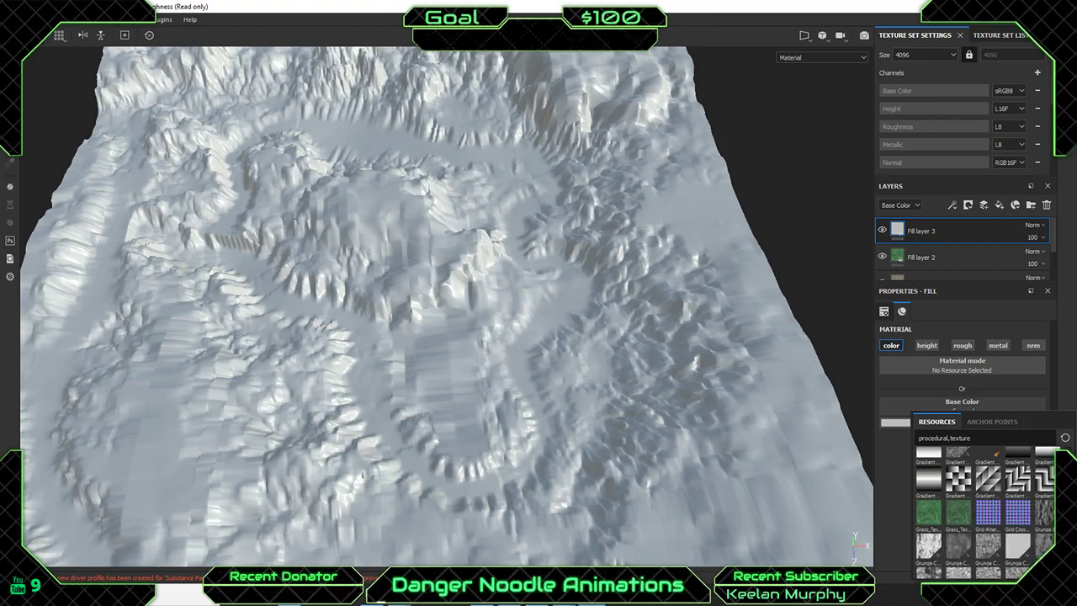
scroll(985, 505, down, 3)
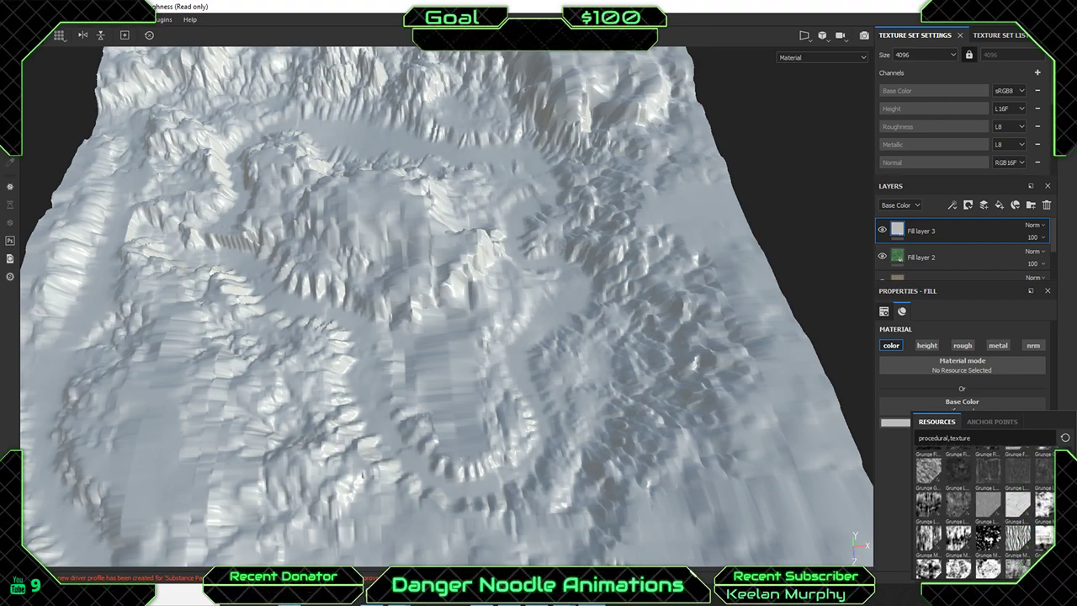
scroll(985, 505, down, 3)
scroll(984, 505, down, 5)
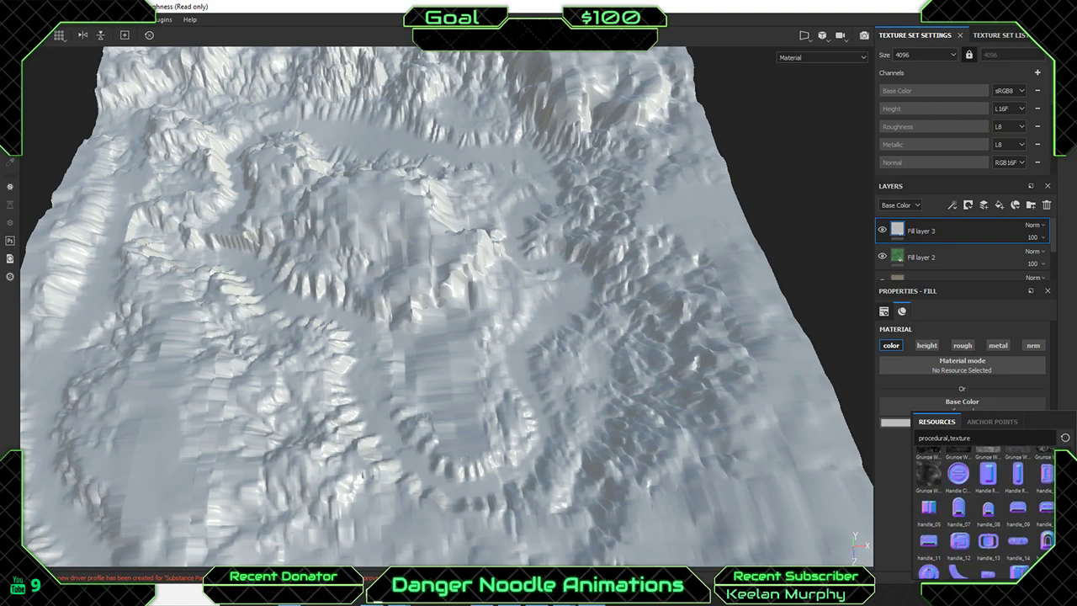
scroll(984, 505, down, 10)
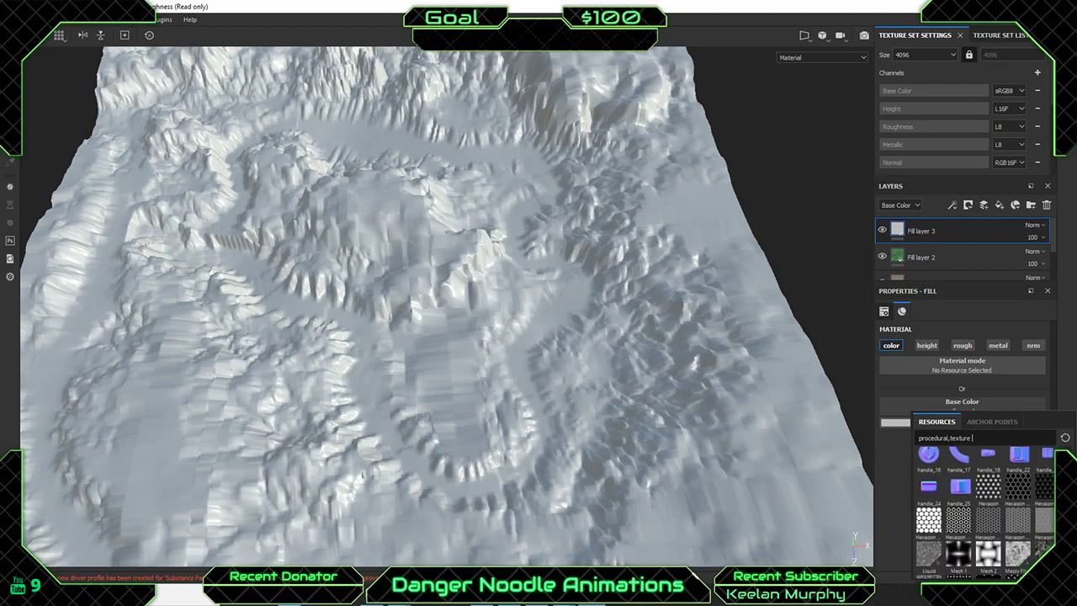
scroll(985, 505, down, 8)
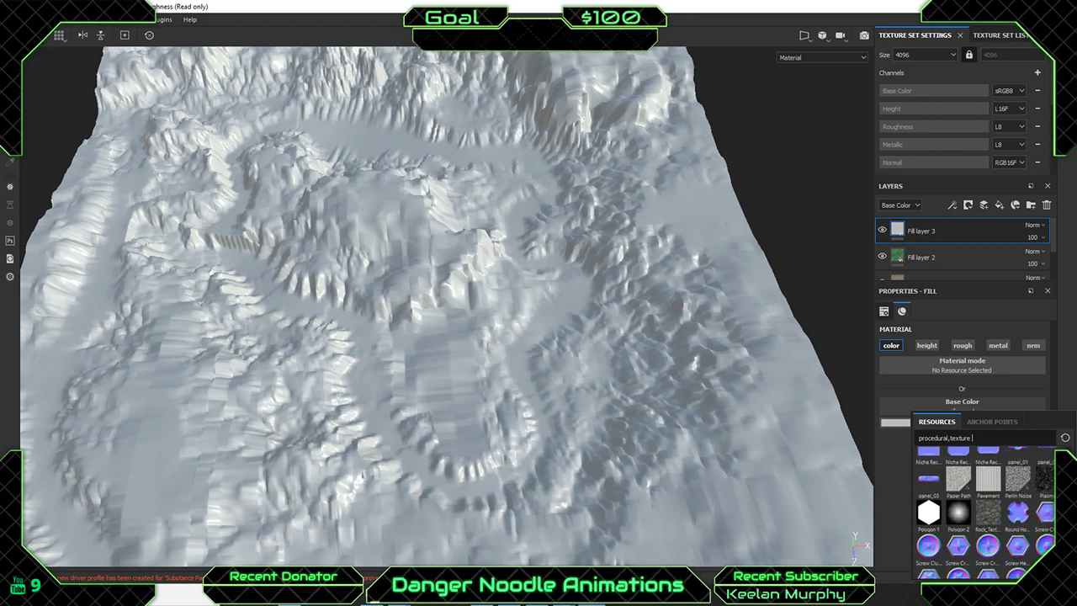
scroll(985, 505, down, 10)
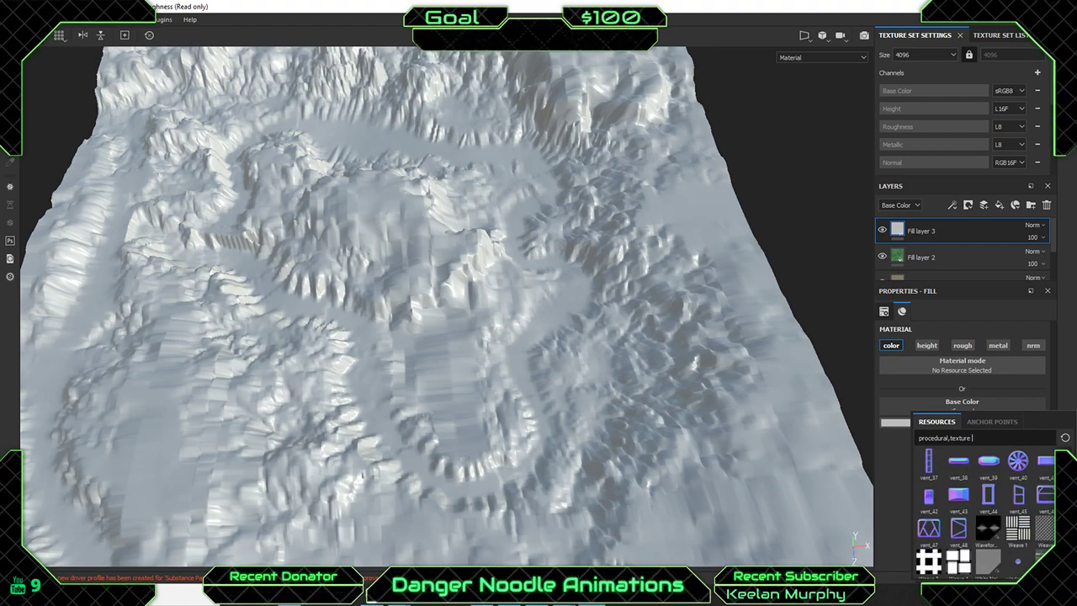
scroll(985, 505, up, 3)
scroll(985, 505, up, 5)
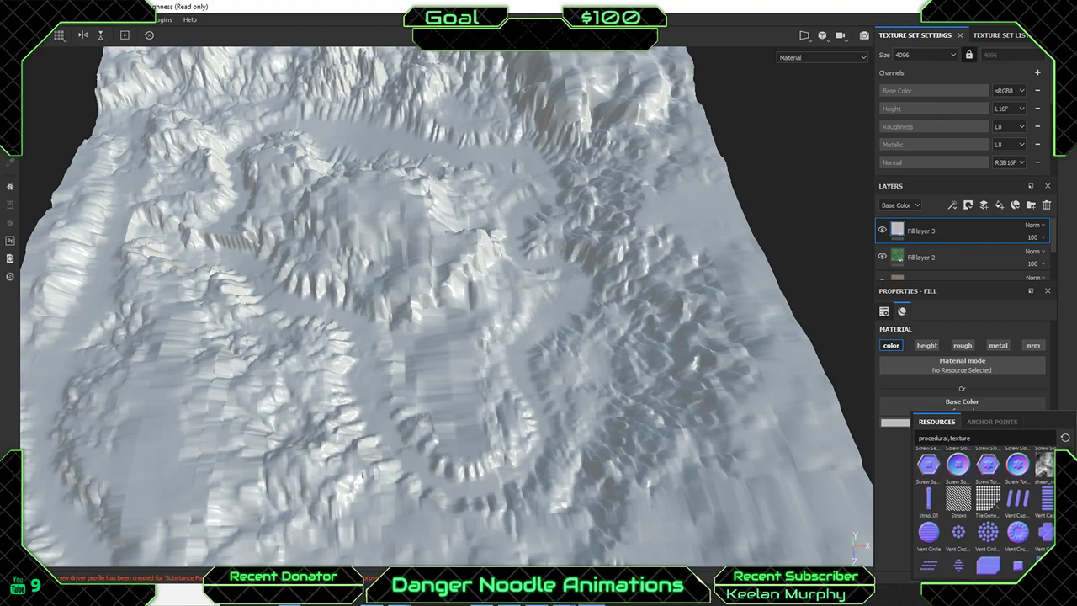
scroll(985, 505, up, 5)
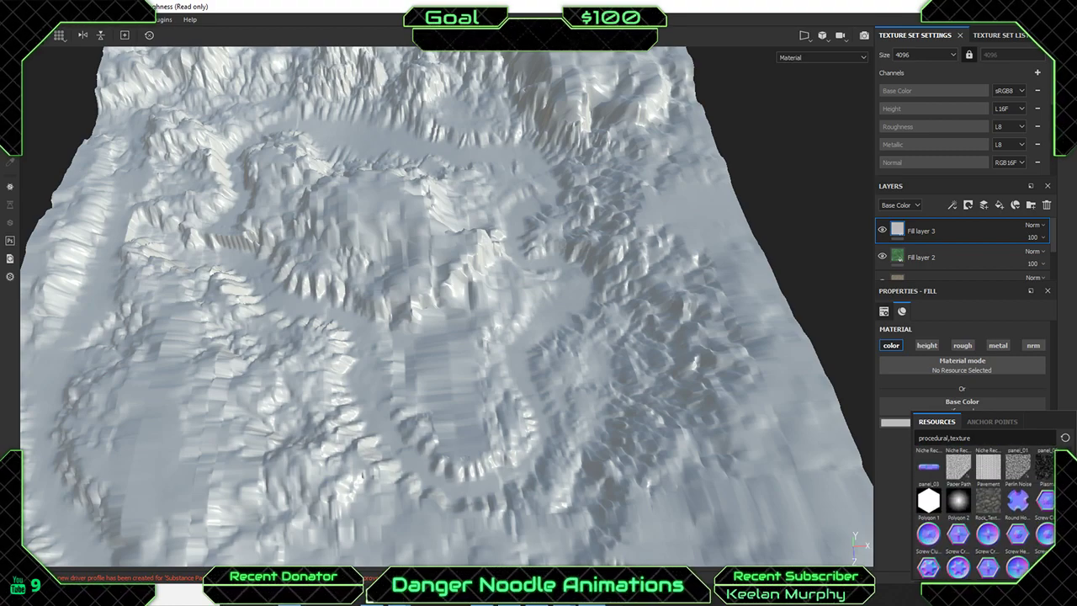
click(988, 537)
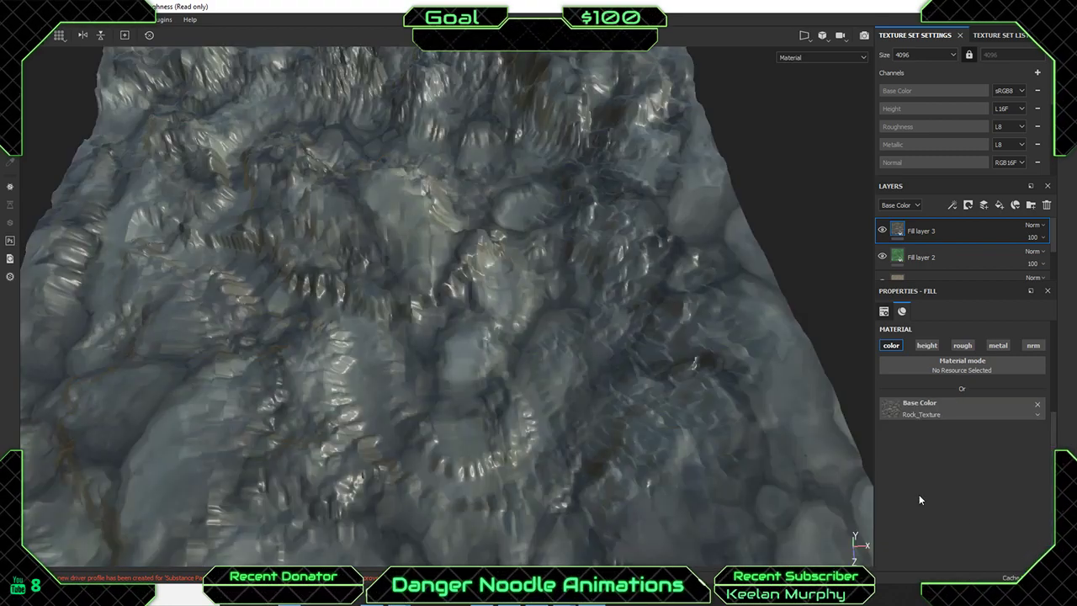
Examine how the rock texture covers the terrain from several angles and distances.
alt+drag(545, 351, 551, 319)
scroll(545, 288, down, 5)
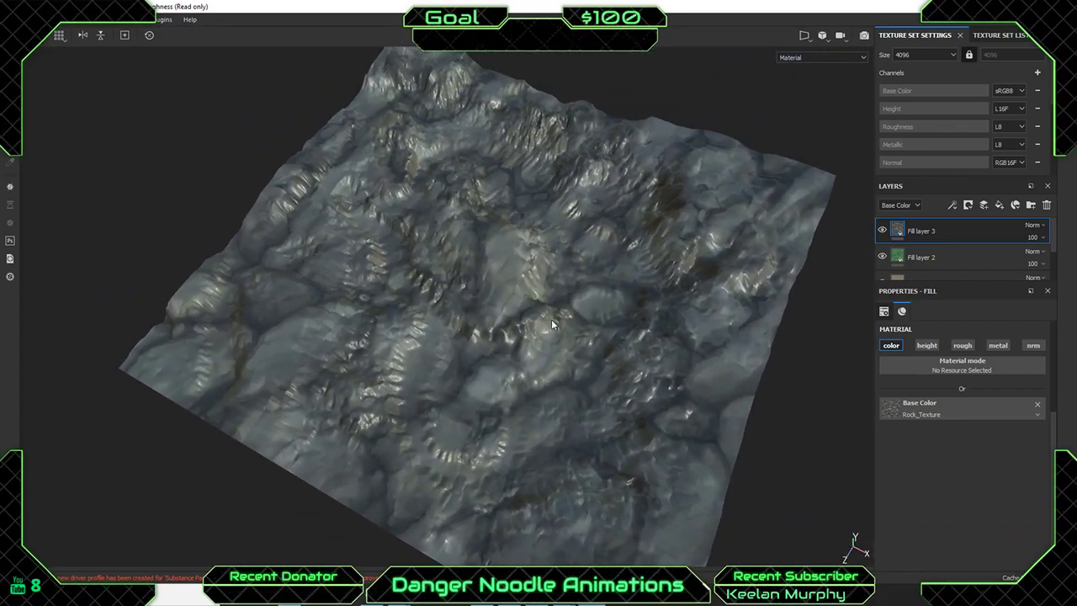
scroll(551, 322, up, 6)
alt+drag(526, 353, 457, 328)
scroll(472, 330, down, 6)
alt+middle_drag(421, 290, 498, 288)
alt+drag(498, 288, 489, 331)
scroll(503, 320, down, 4)
scroll(489, 354, up, 6)
alt+middle_drag(486, 358, 462, 336)
alt+drag(462, 336, 525, 308)
scroll(526, 308, down, 5)
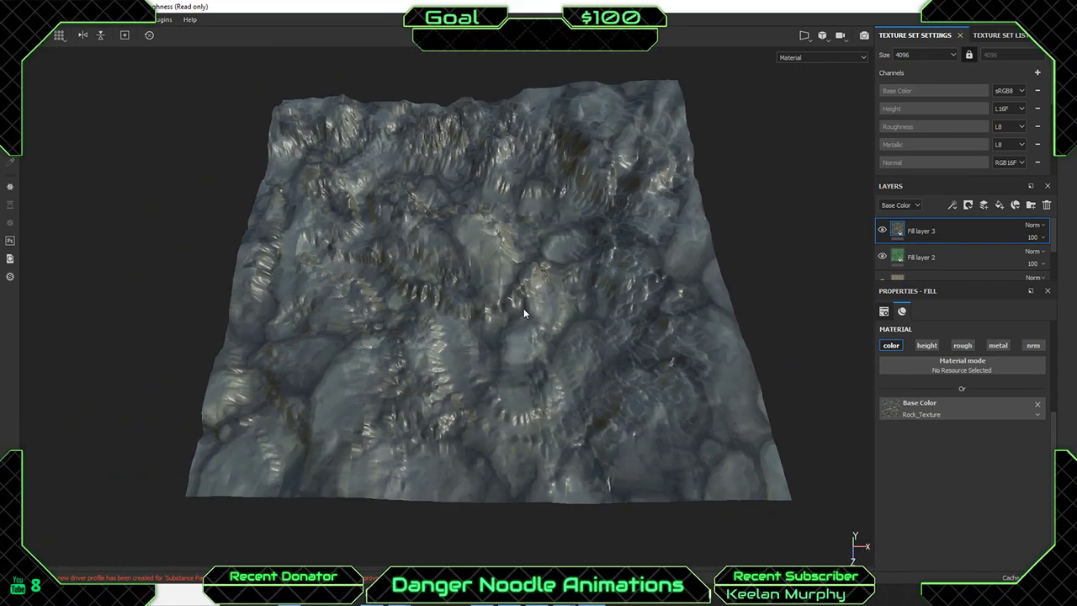
Review the layer stack from Fill layer 3 down to Layer 1.
right_click(980, 222)
click(914, 234)
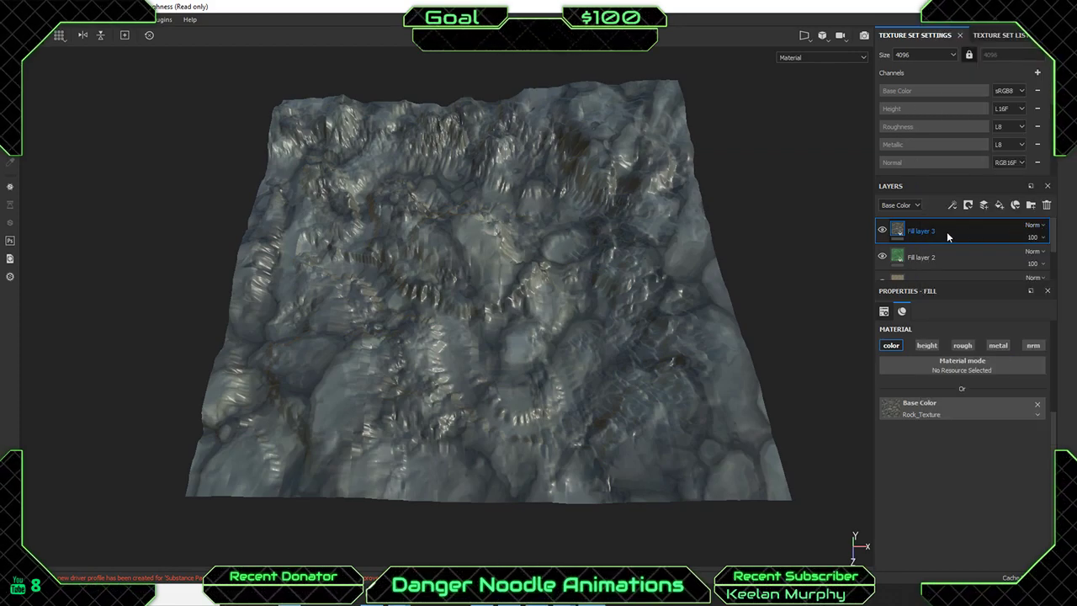
scroll(948, 244, down, 2)
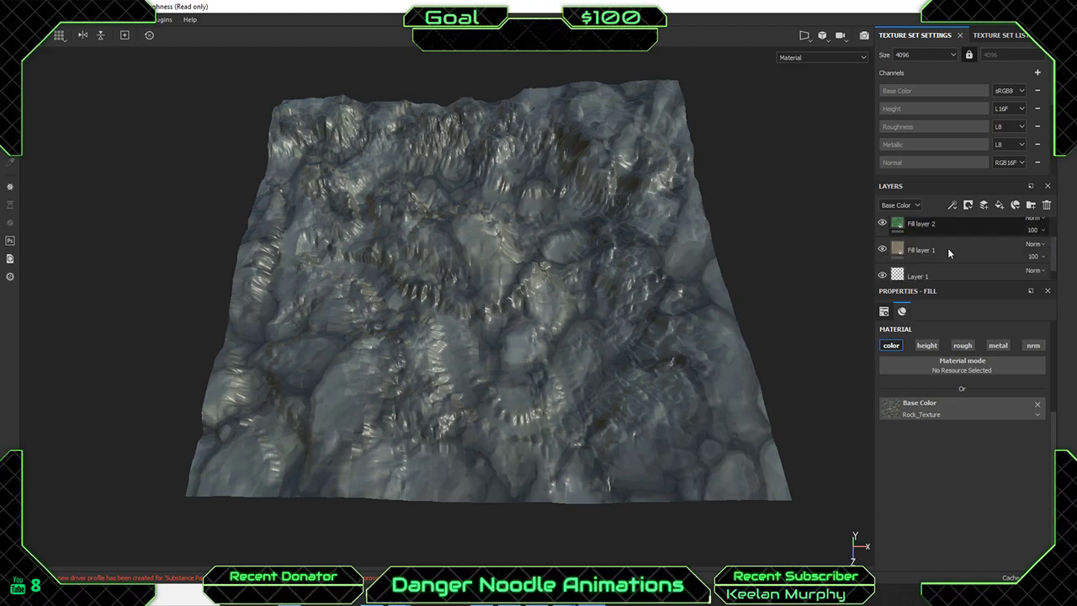
scroll(948, 247, up, 2)
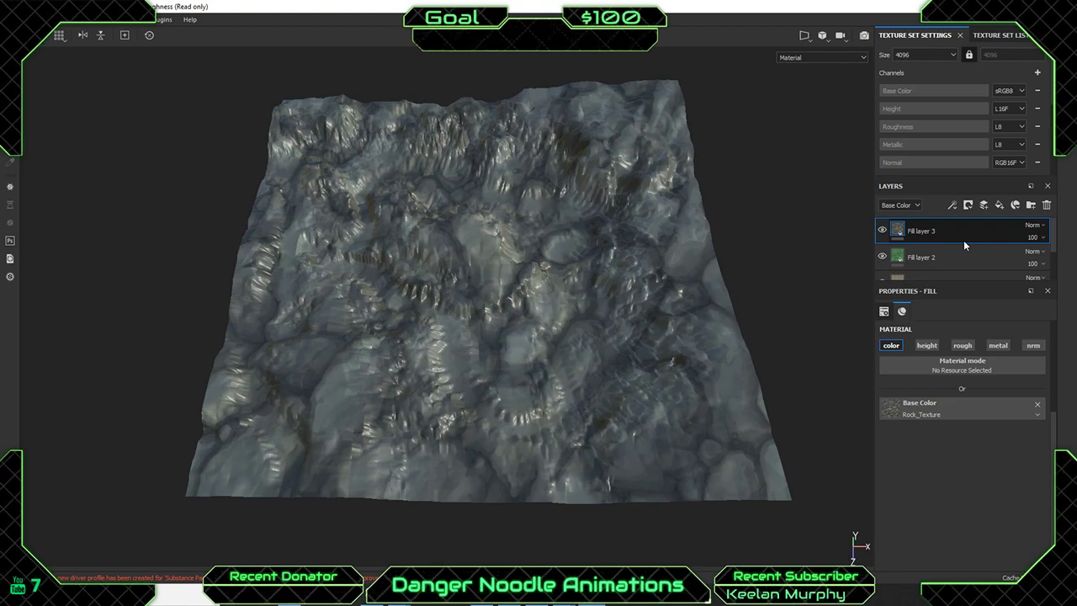
scroll(958, 248, down, 2)
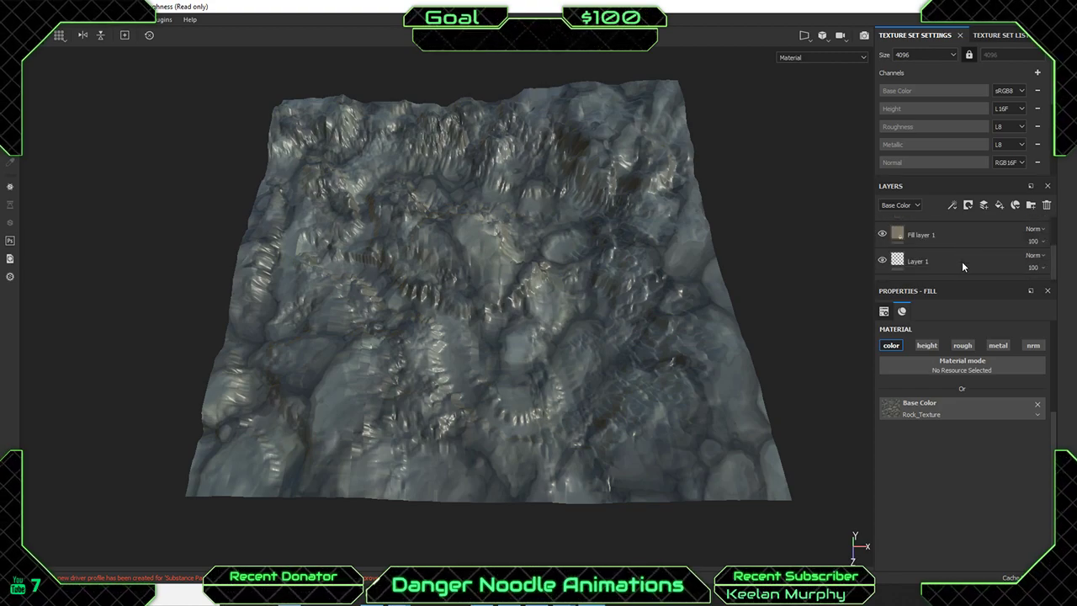
click(967, 240)
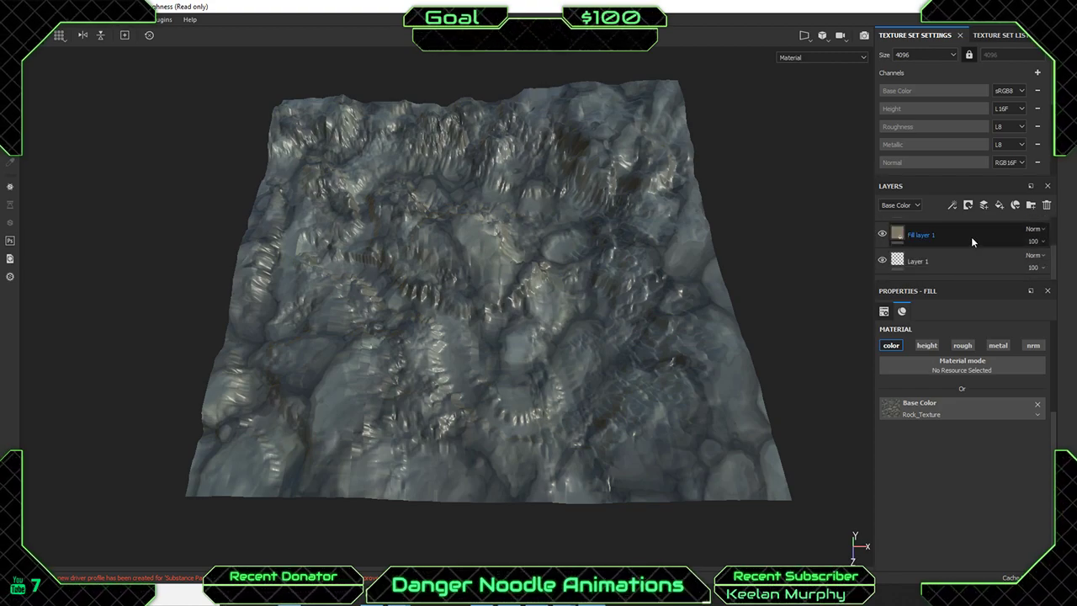
click(954, 263)
scroll(958, 261, up, 1)
scroll(958, 261, up, 1)
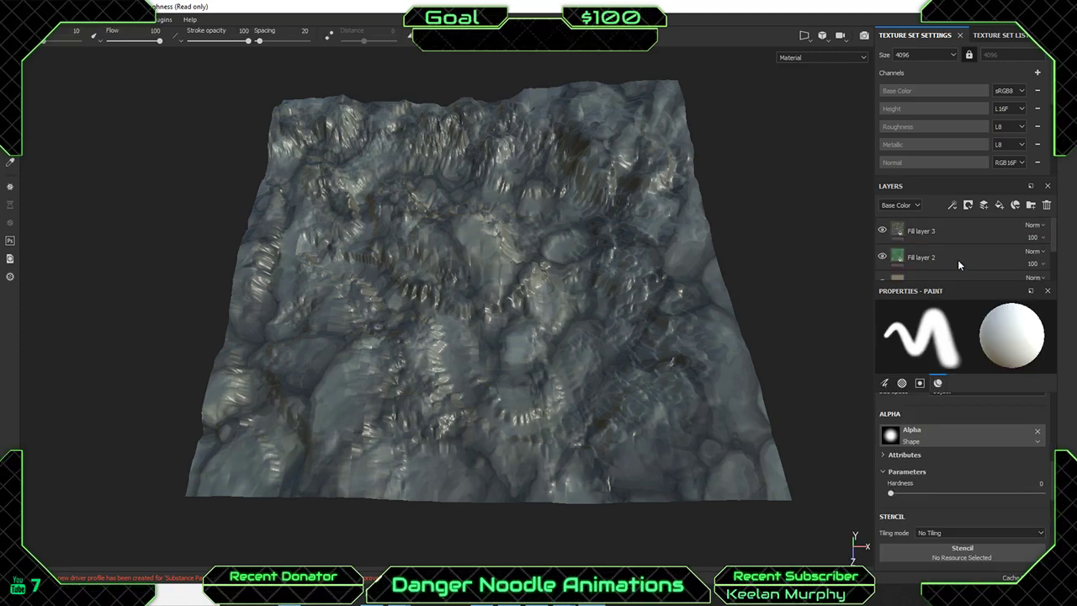
Set the UV scale of Fill layer 3 to 100.
click(959, 228)
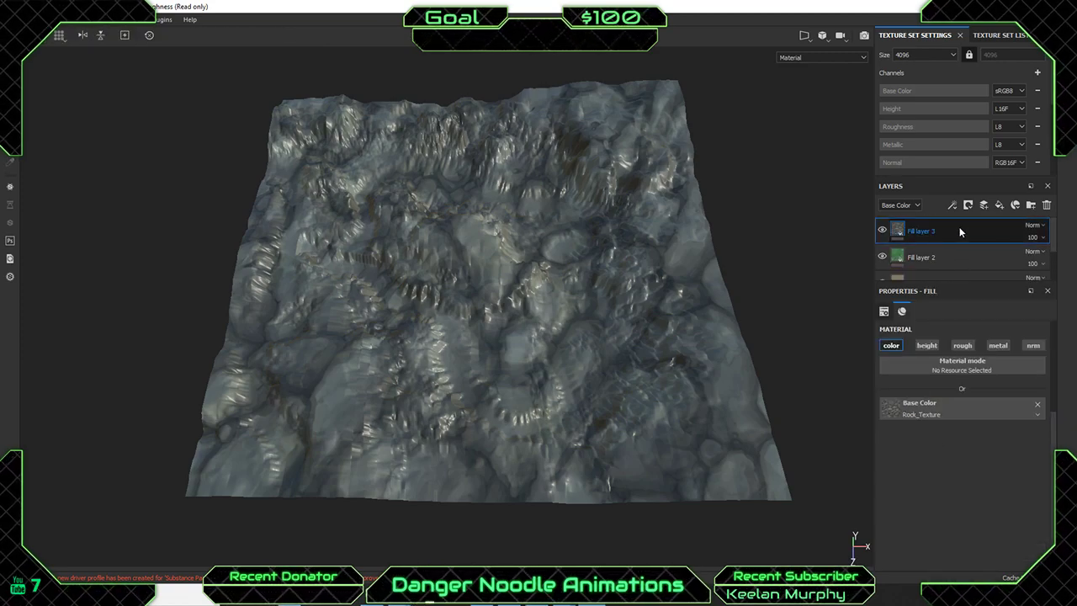
click(883, 312)
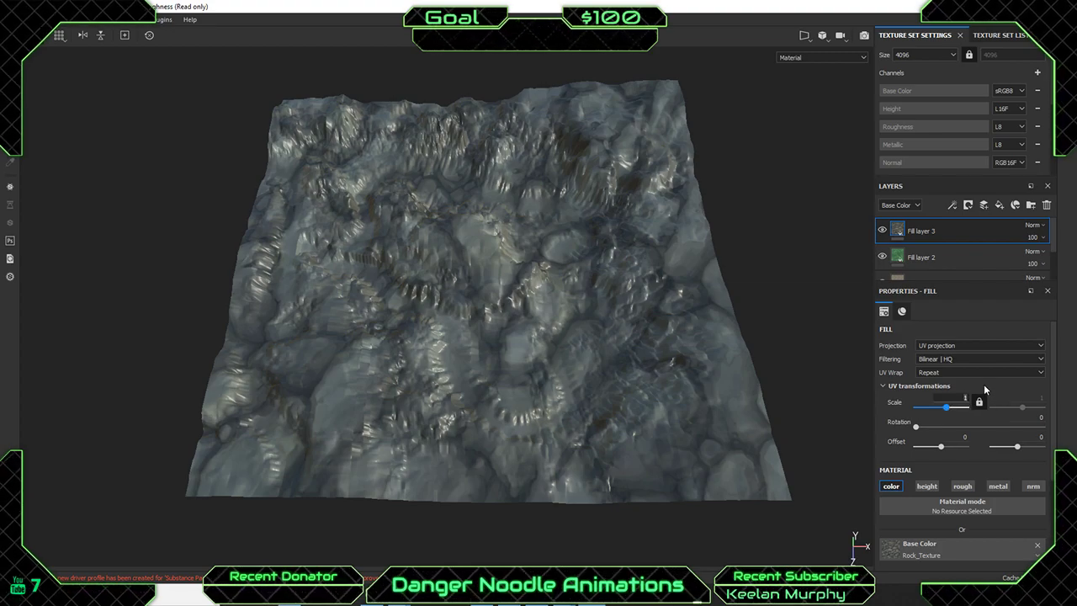
key(Return)
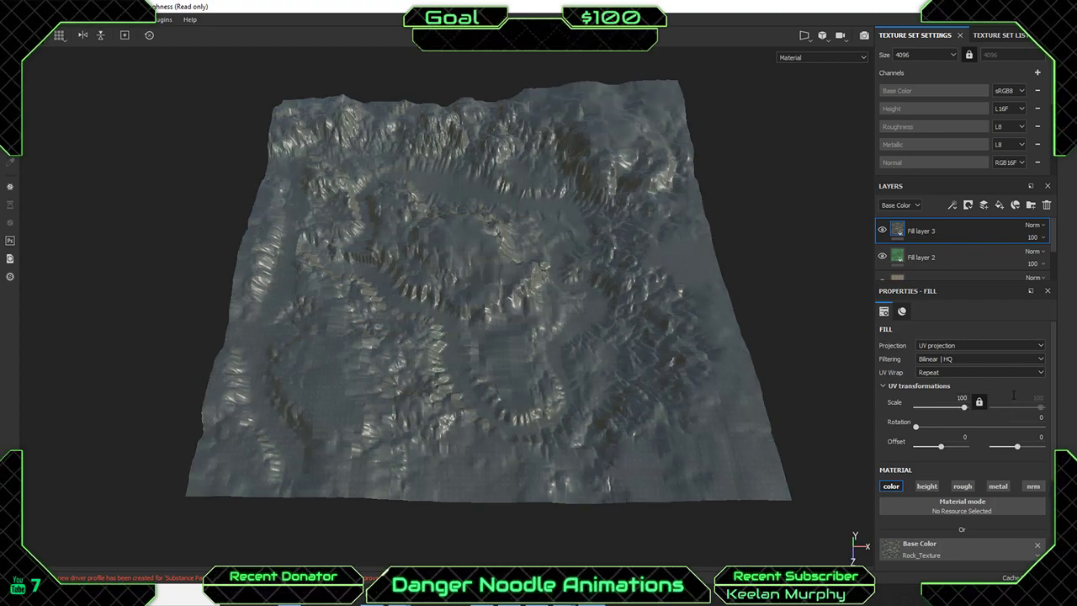
Inspect the tiling of the rock texture on the terrain both up close and from a distance.
scroll(496, 262, up, 10)
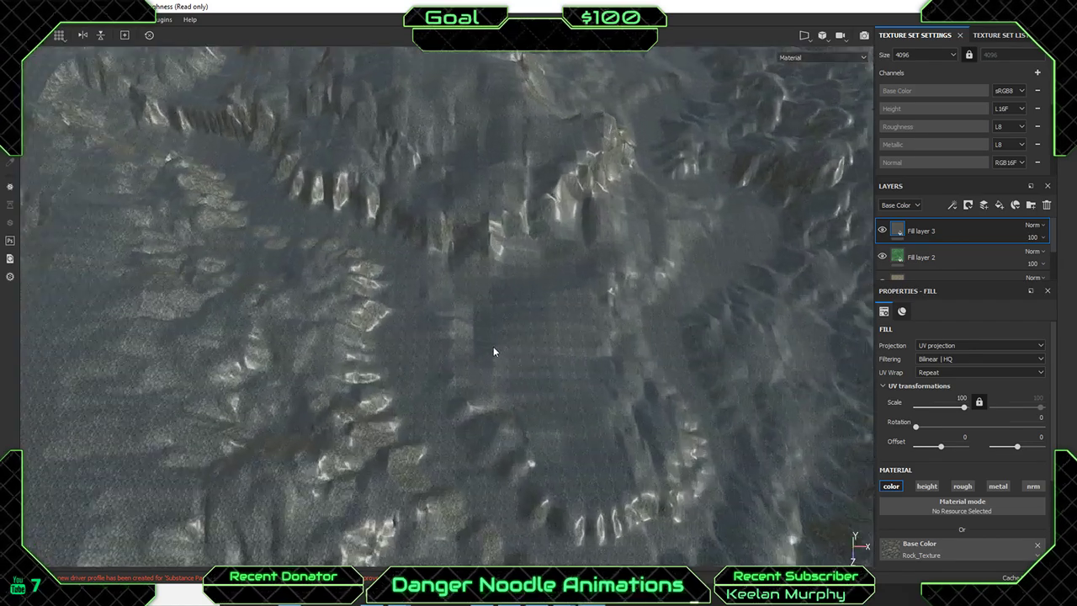
scroll(500, 352, up, 6)
scroll(681, 408, down, 3)
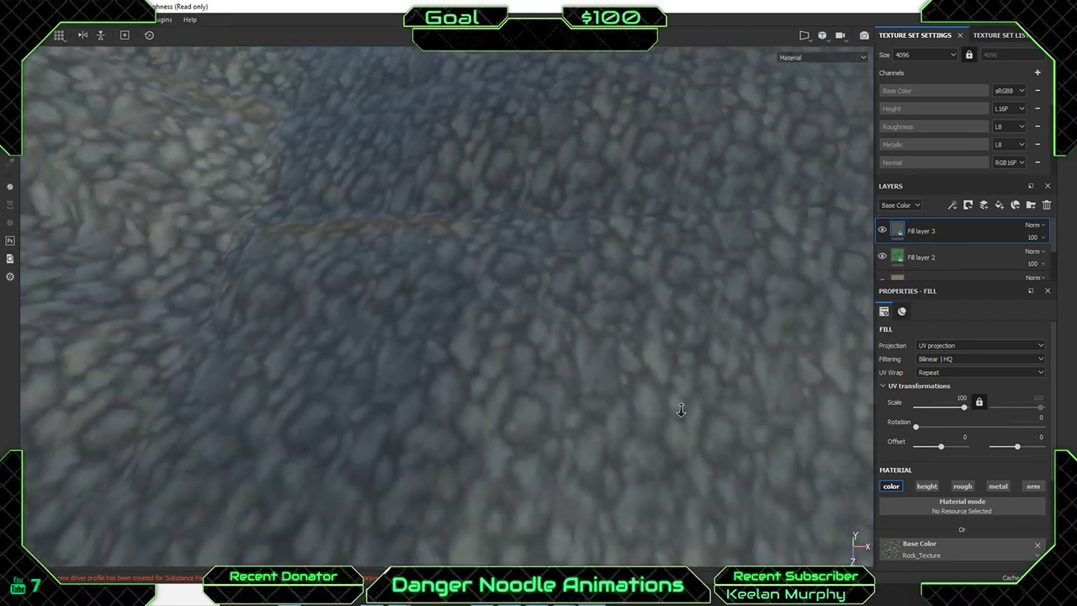
alt+drag(677, 383, 454, 351)
scroll(454, 351, down, 3)
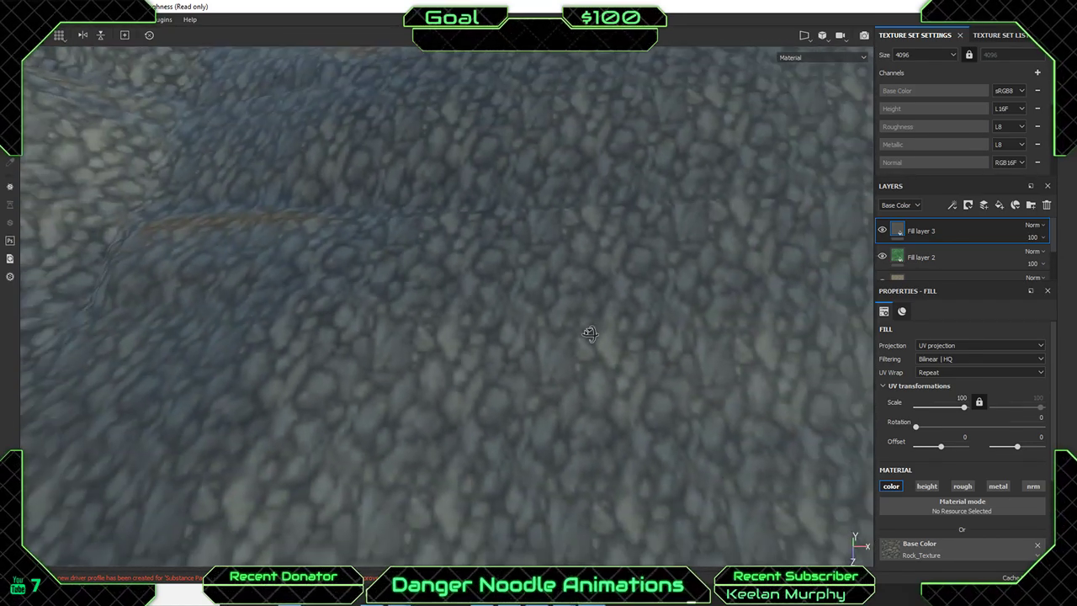
alt+drag(589, 337, 437, 311)
alt+drag(538, 219, 565, 307)
scroll(431, 292, down, 8)
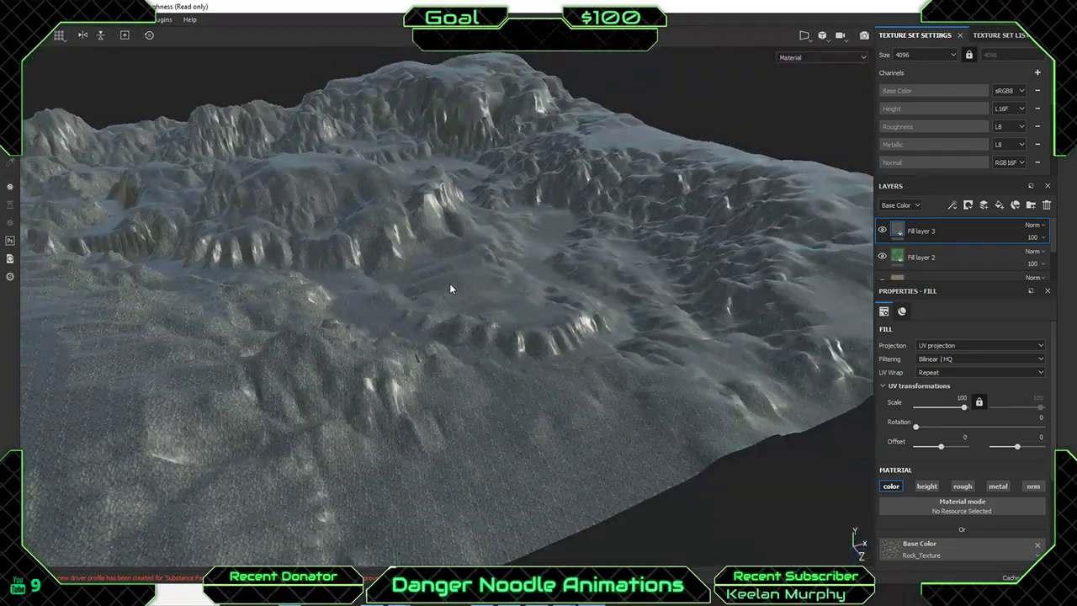
alt+drag(450, 284, 479, 357)
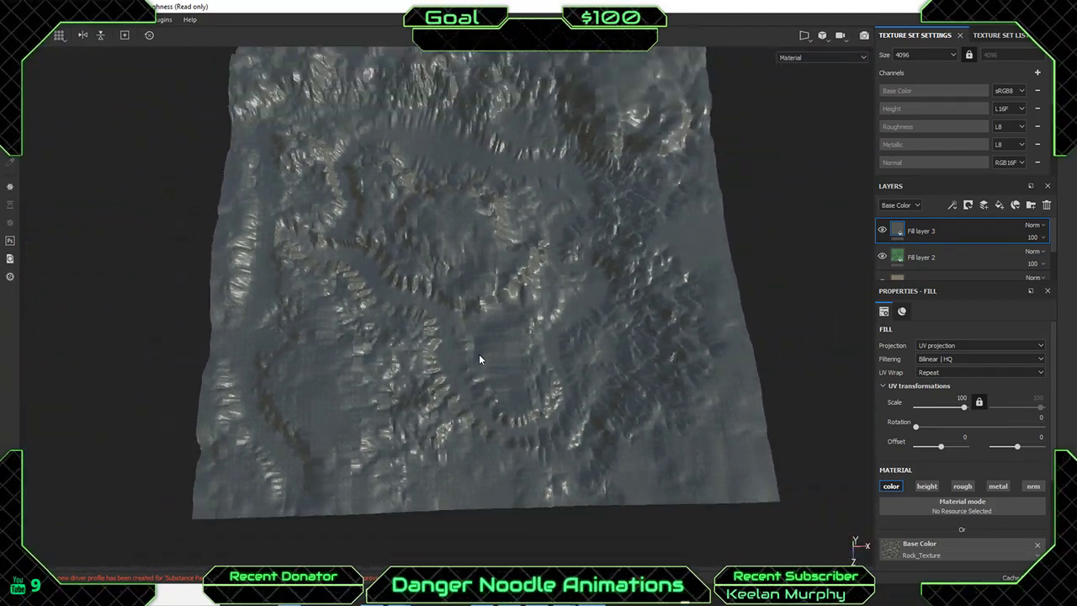
scroll(479, 359, up, 3)
scroll(480, 360, up, 6)
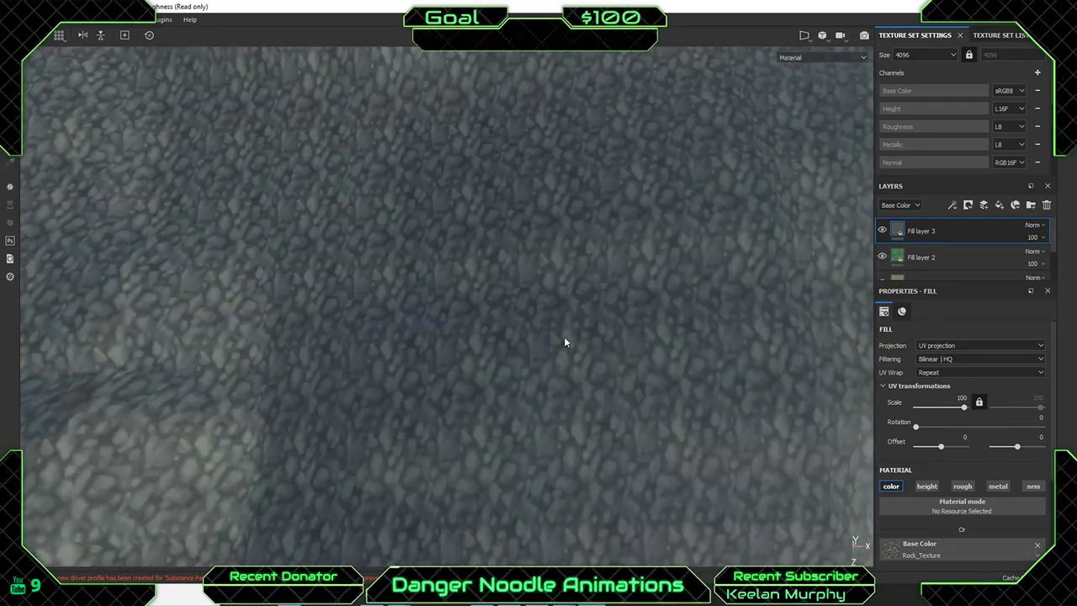
Try tri-planar projection on Fill layer 3 and return it to UV projection.
click(961, 345)
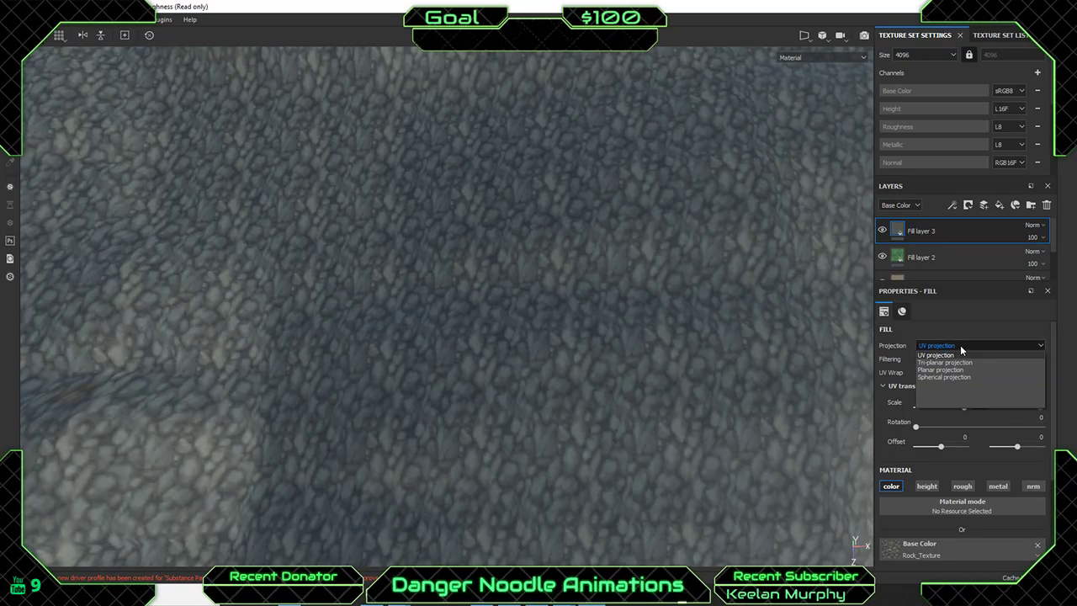
click(956, 362)
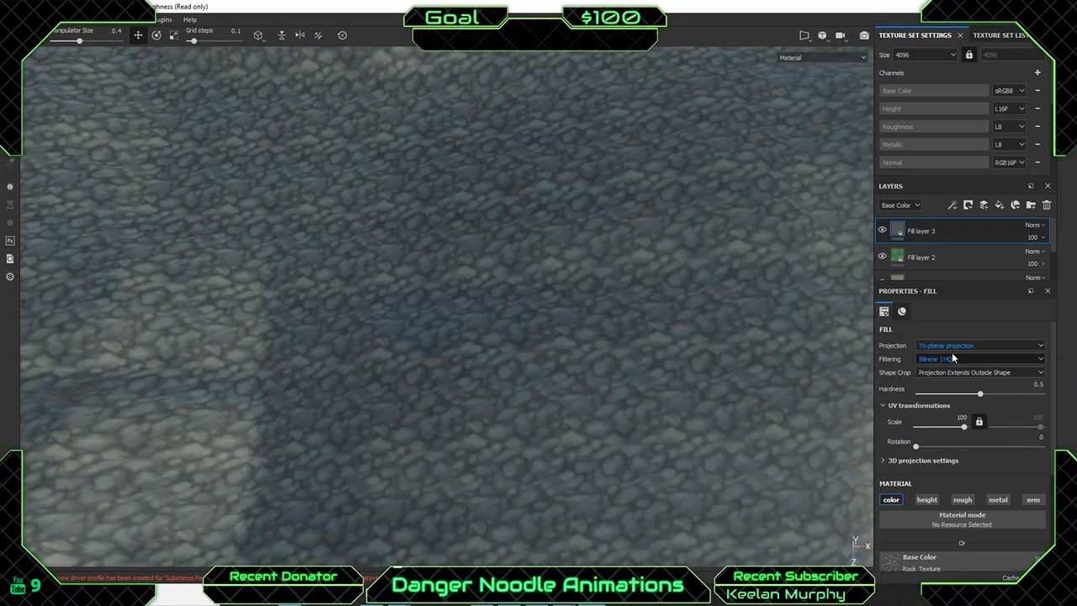
scroll(568, 304, up, 3)
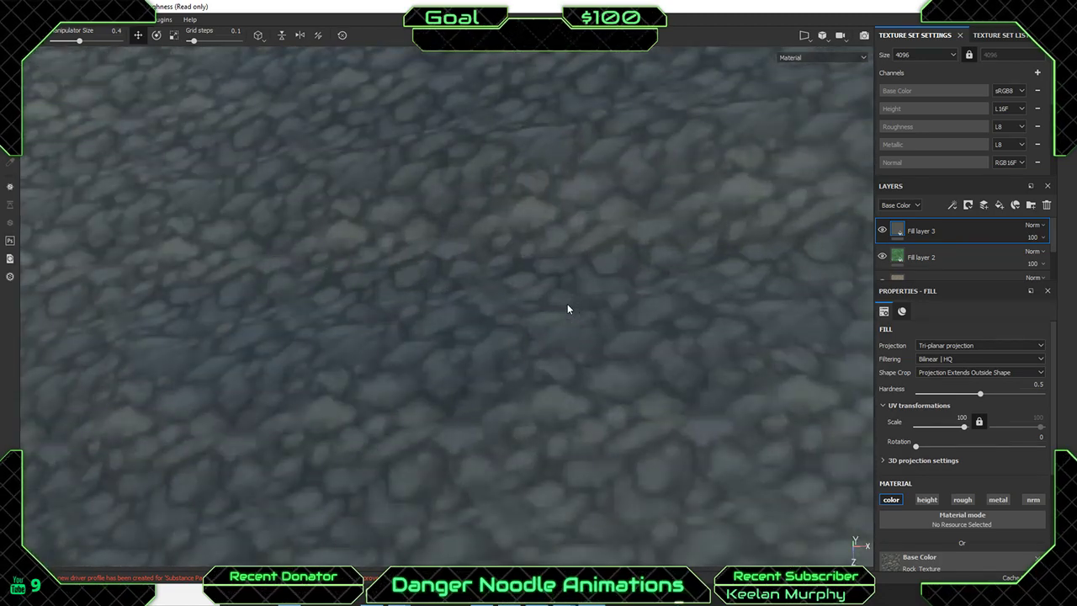
click(979, 348)
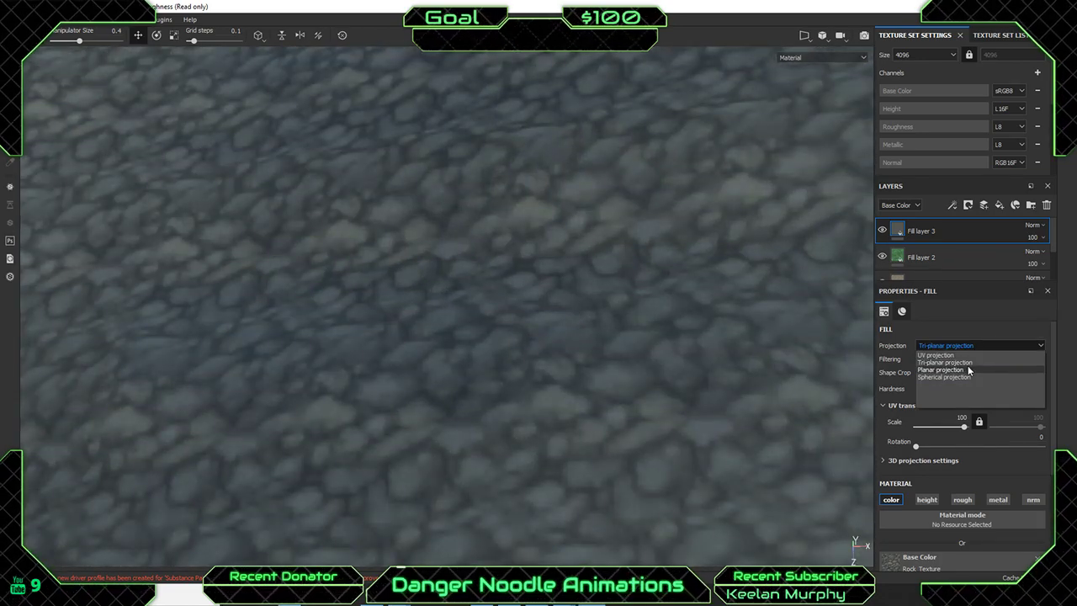
click(956, 348)
click(956, 347)
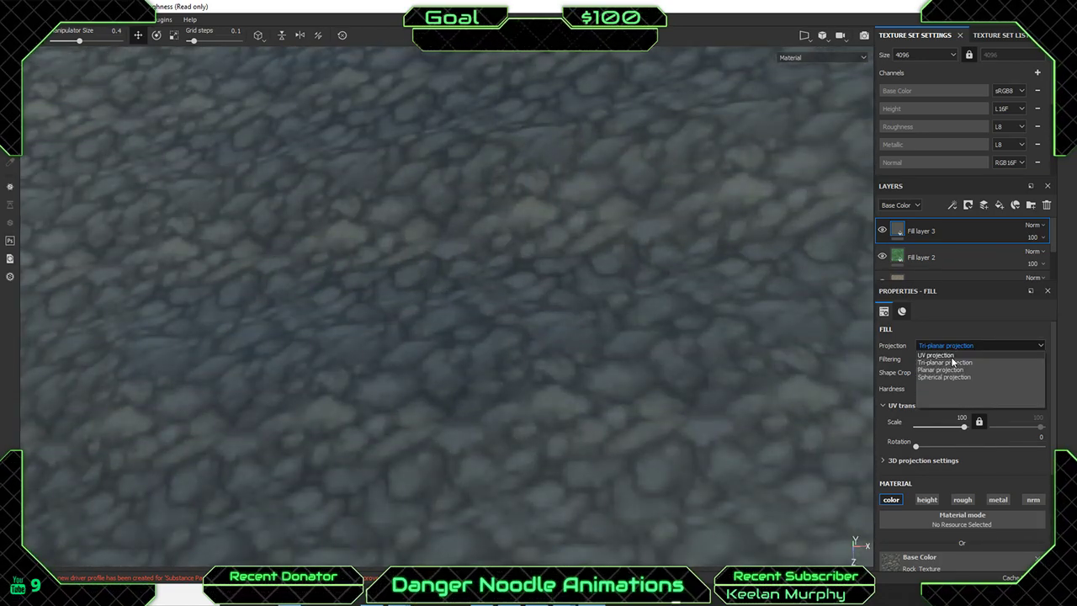
click(942, 356)
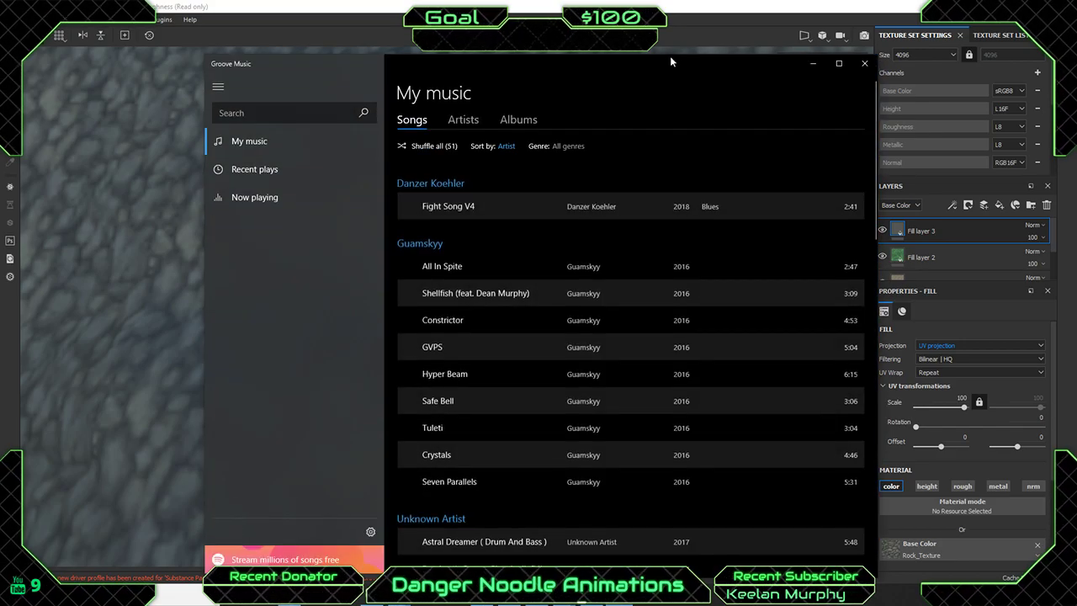
Move the Groove Music window off the workspace and check the rock tiling on the terrain.
drag(671, 59, 1076, 157)
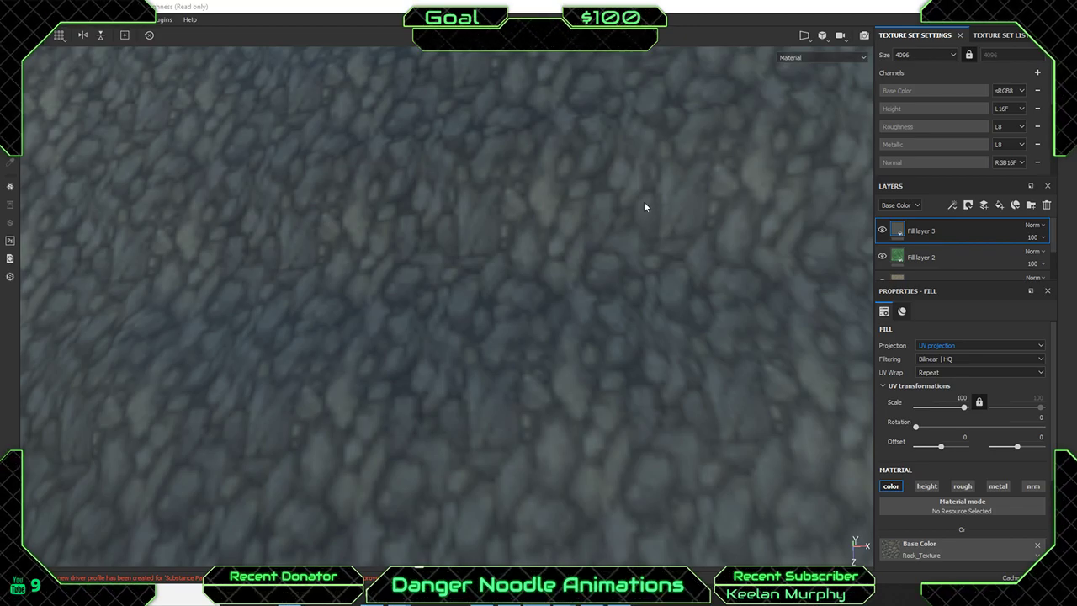
scroll(606, 197, down, 10)
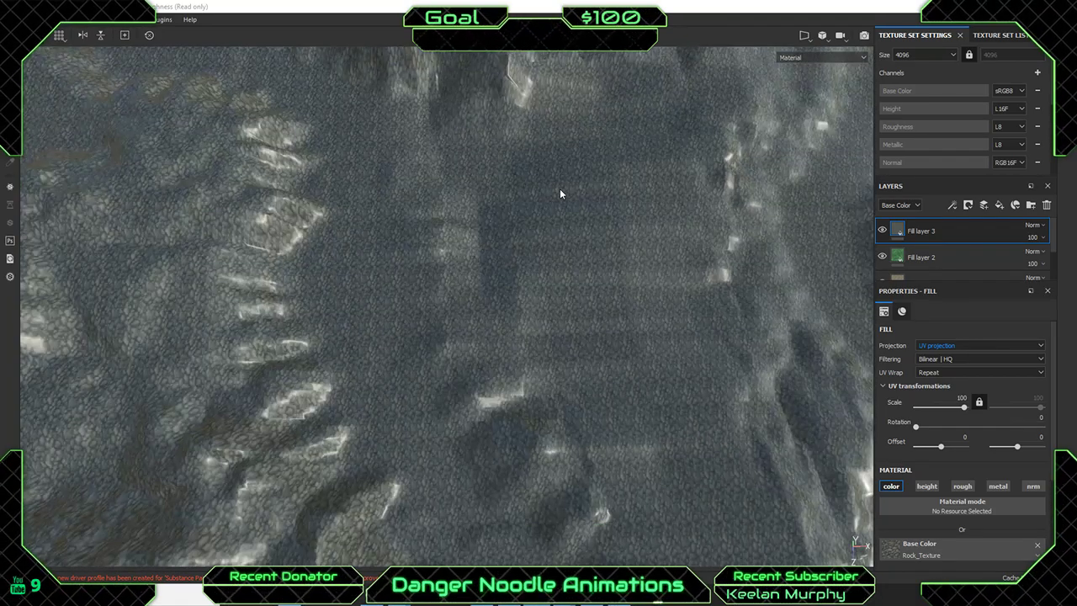
scroll(559, 190, up, 10)
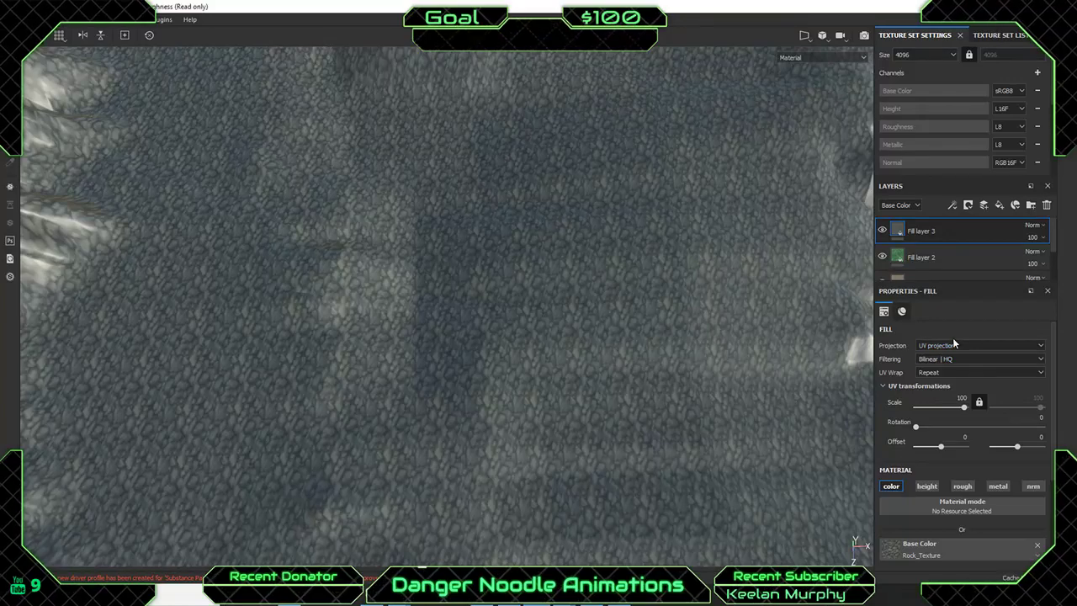
Keep Fill layer 3 on UV projection, set its filtering to Bilinear | Sharp, and check the rock texture.
click(952, 346)
click(951, 356)
scroll(909, 459, down, 2)
scroll(905, 454, up, 3)
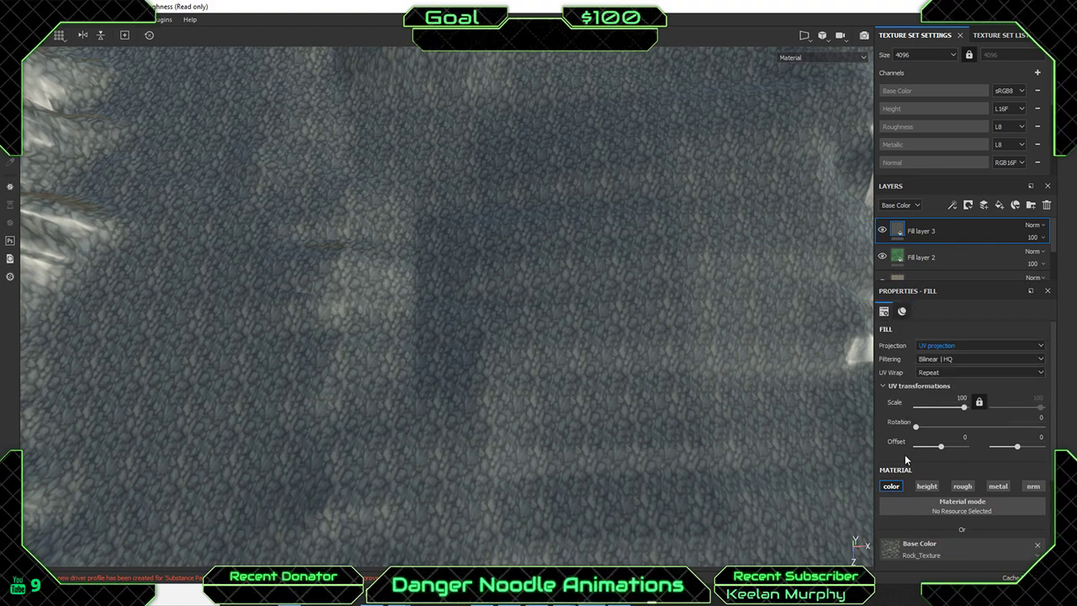
click(970, 360)
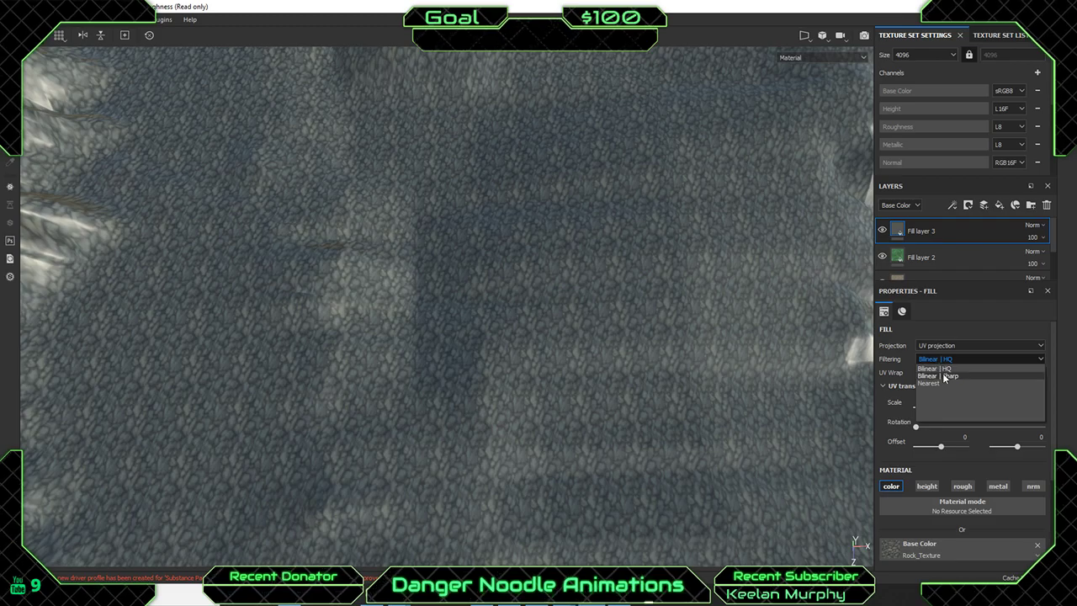
click(938, 375)
scroll(693, 305, up, 3)
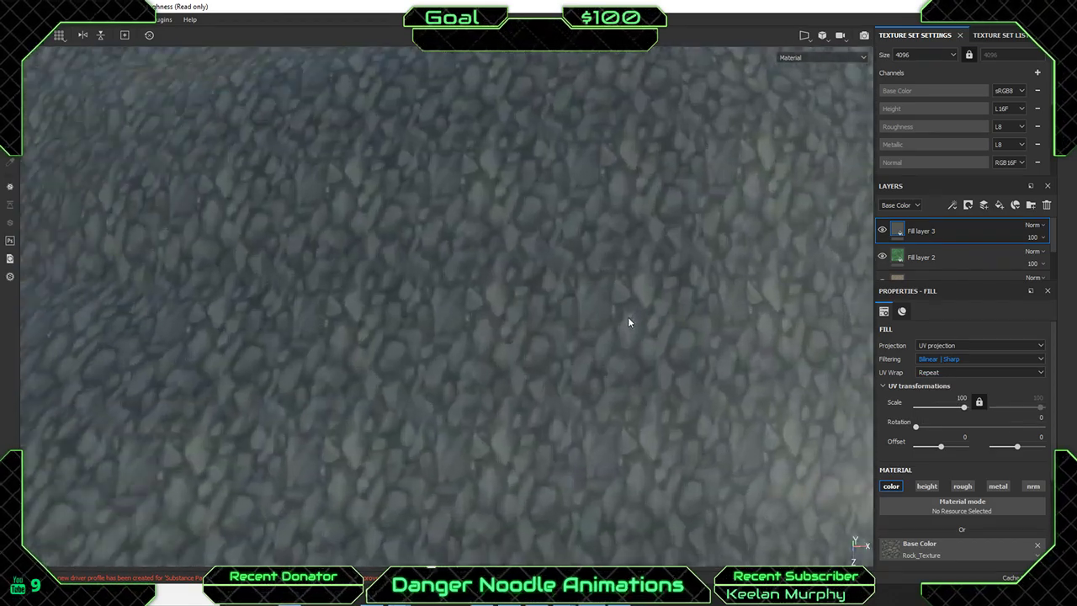
scroll(626, 315, down, 3)
scroll(490, 237, down, 3)
scroll(490, 236, down, 3)
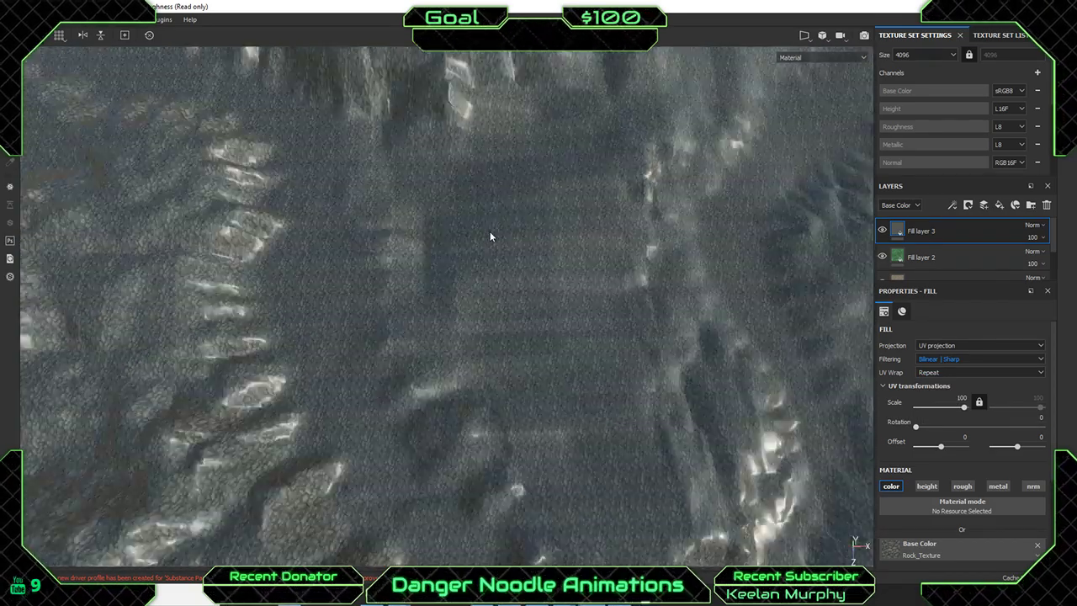
Review the general application settings and the project configuration without changing any option.
click(126, 19)
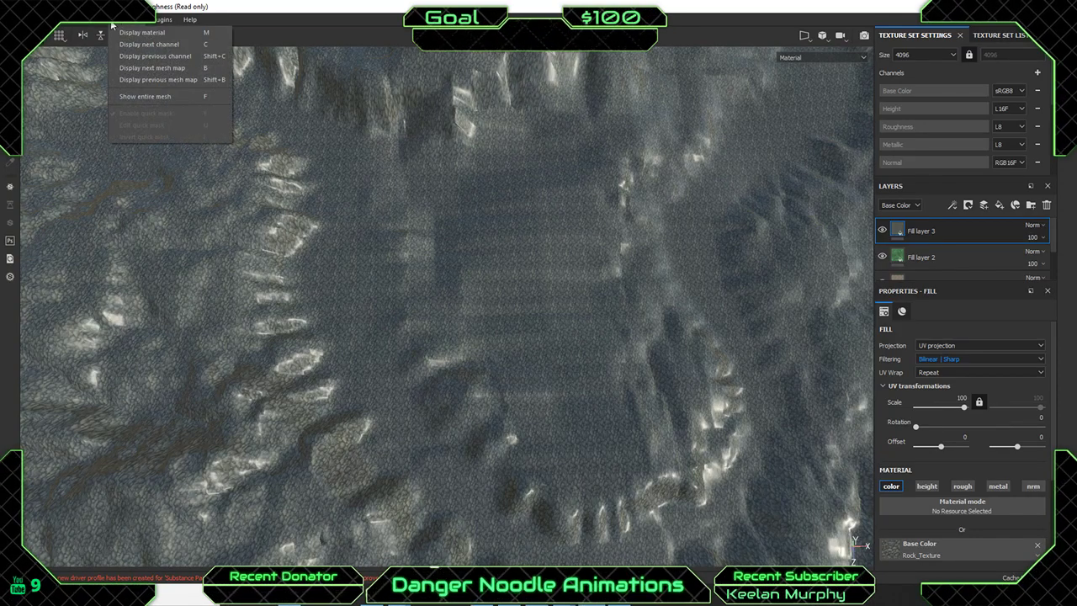
mouse_move(36, 20)
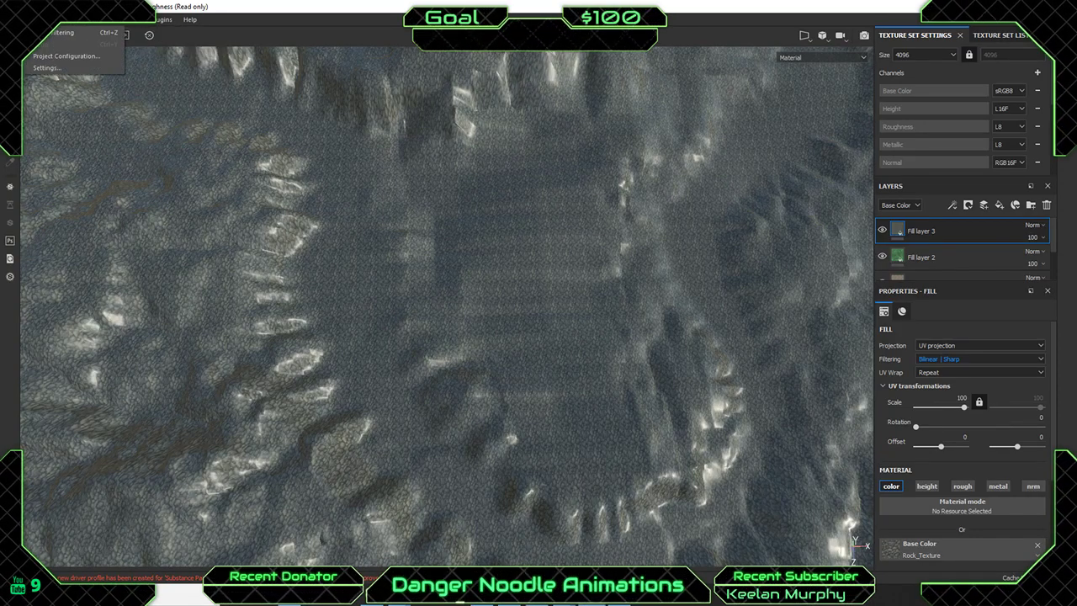
click(46, 67)
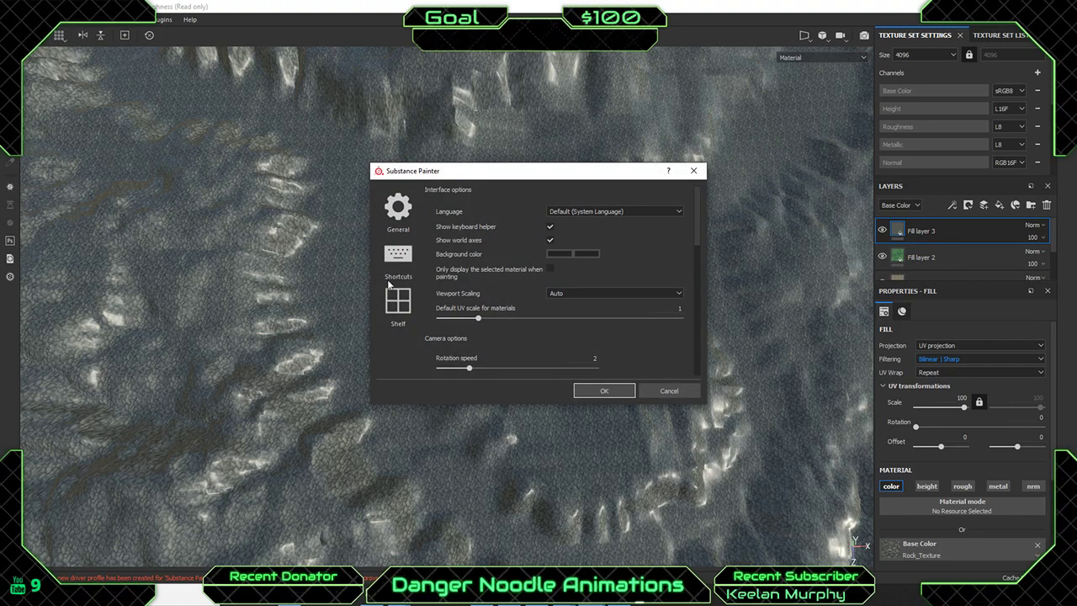
click(662, 389)
click(38, 19)
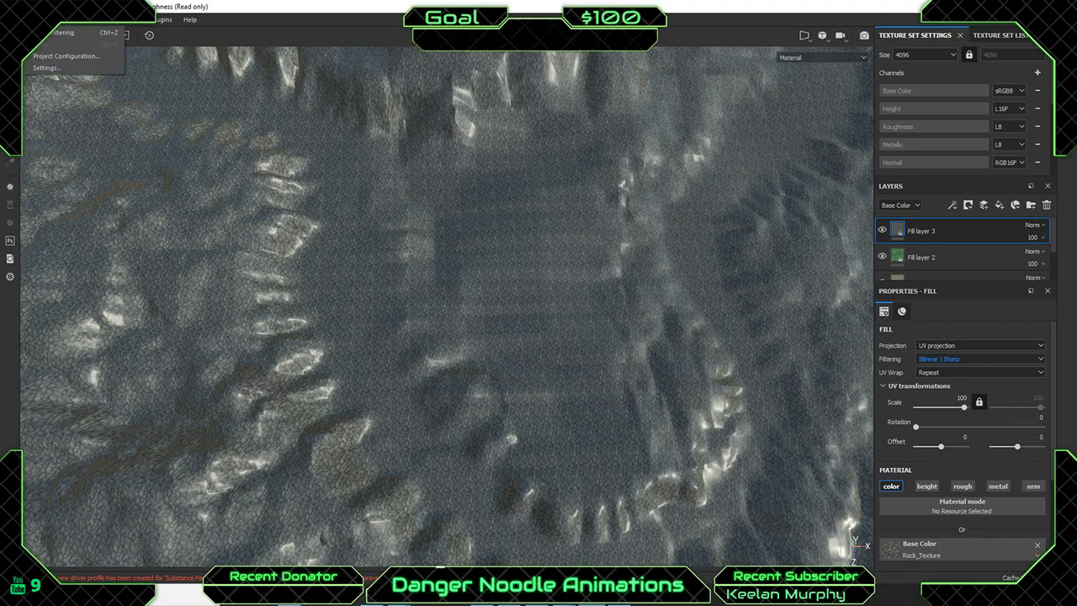
click(65, 55)
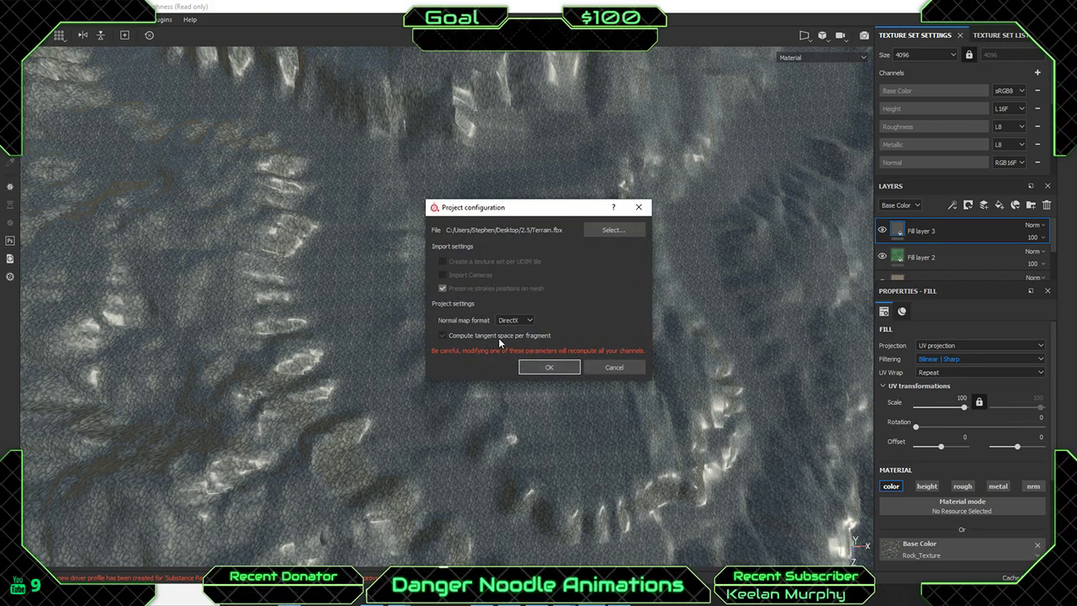
click(628, 367)
click(161, 18)
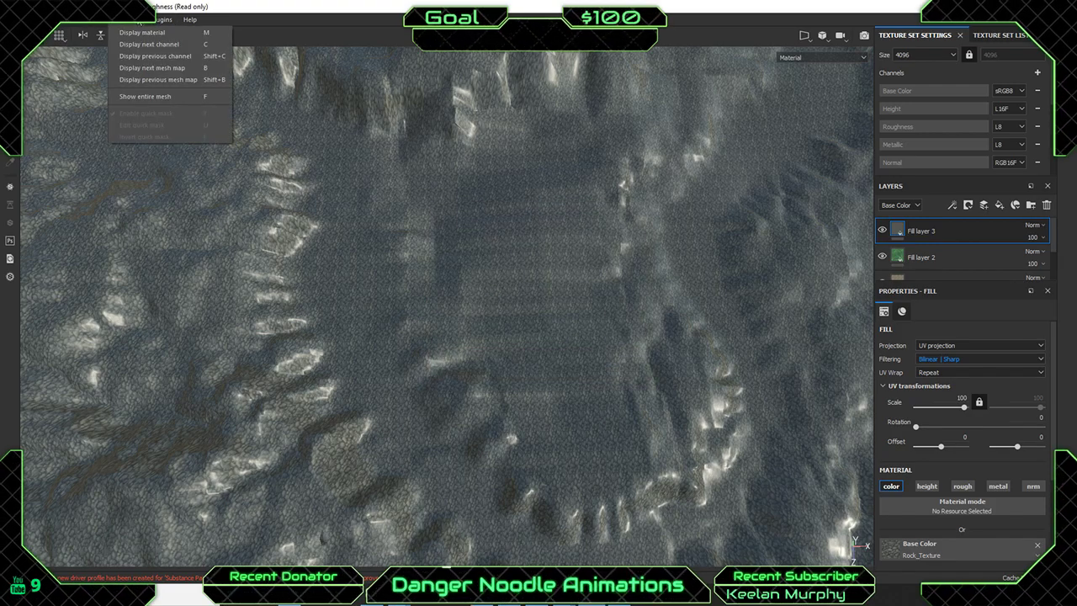
mouse_move(105, 27)
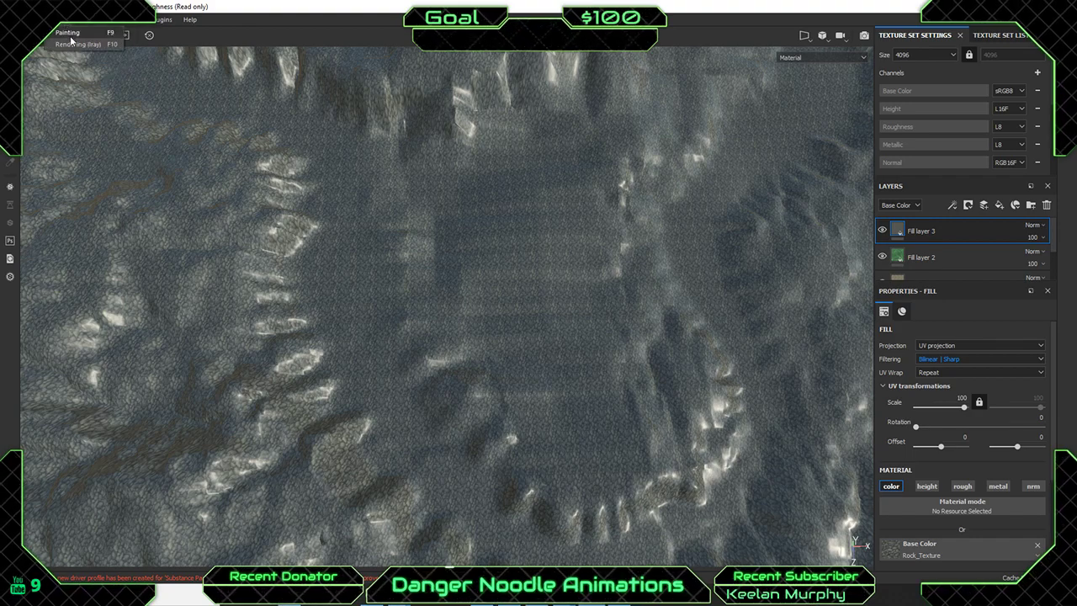
key(Escape)
mouse_move(37, 19)
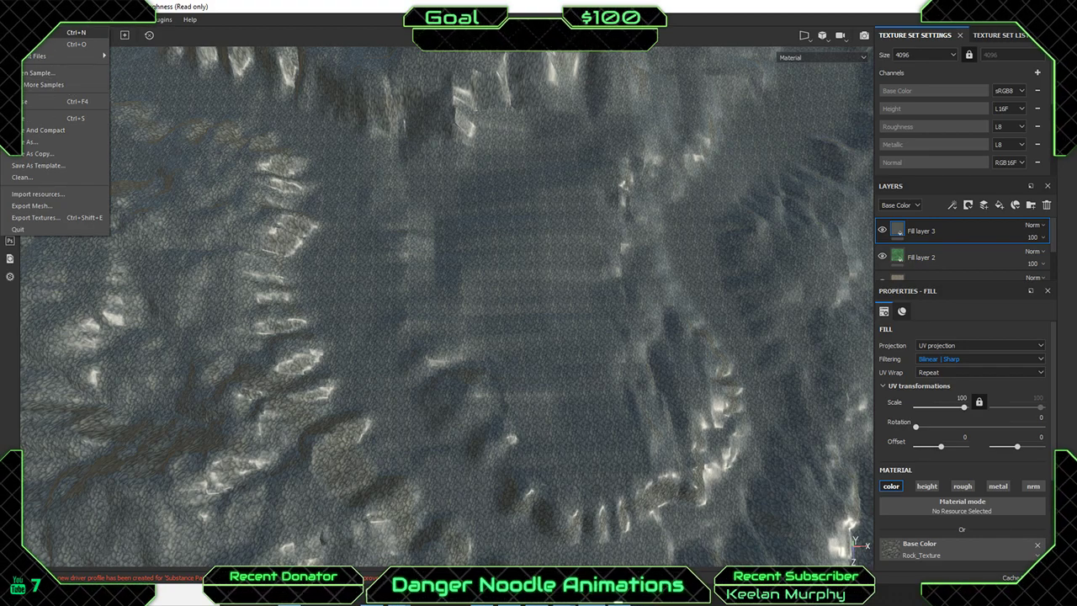
click(42, 32)
click(479, 262)
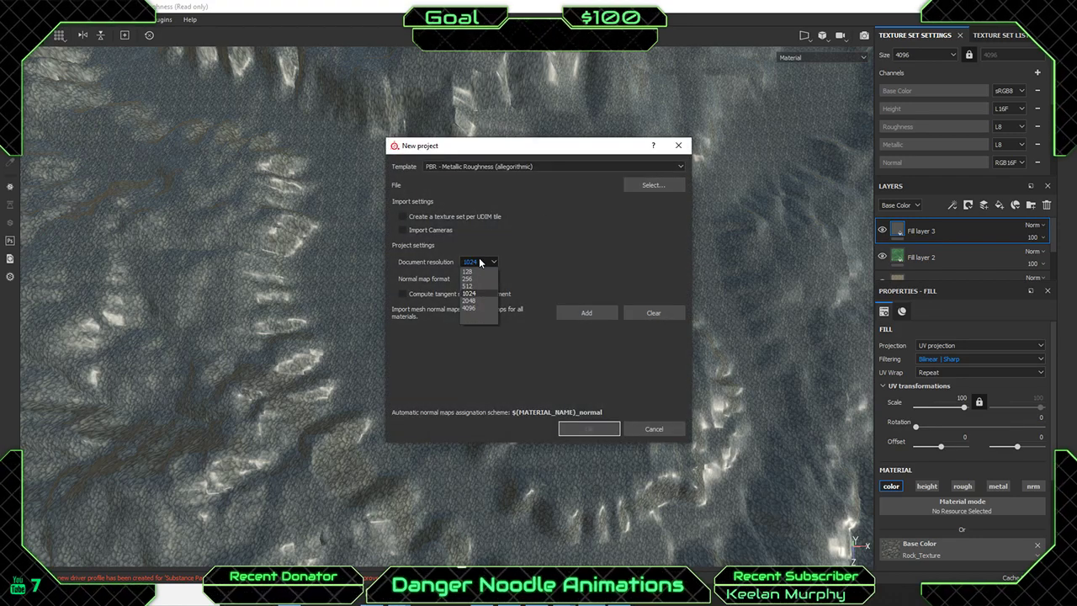
click(477, 307)
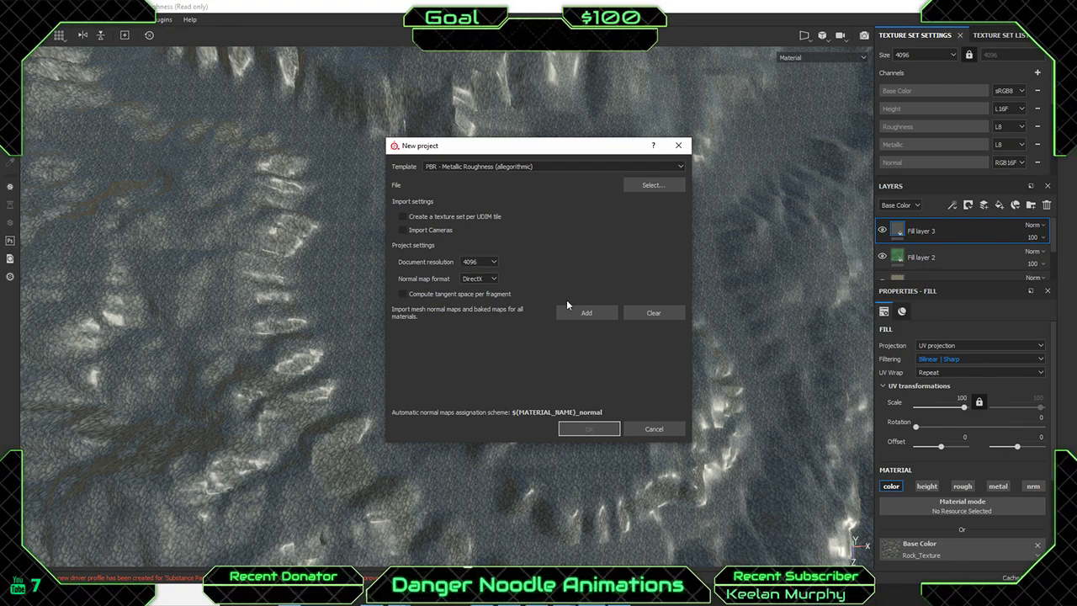
click(671, 430)
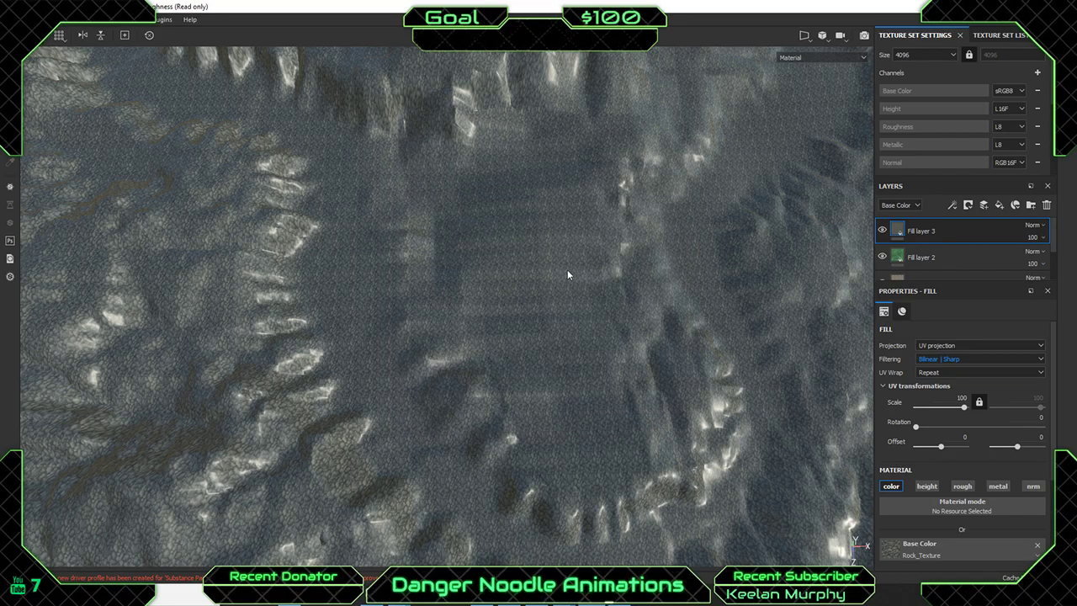
Set the UV scale of Fill layer 3 to 50 and check the rock tiling across the terrain.
scroll(518, 335, down, 3)
scroll(520, 337, up, 10)
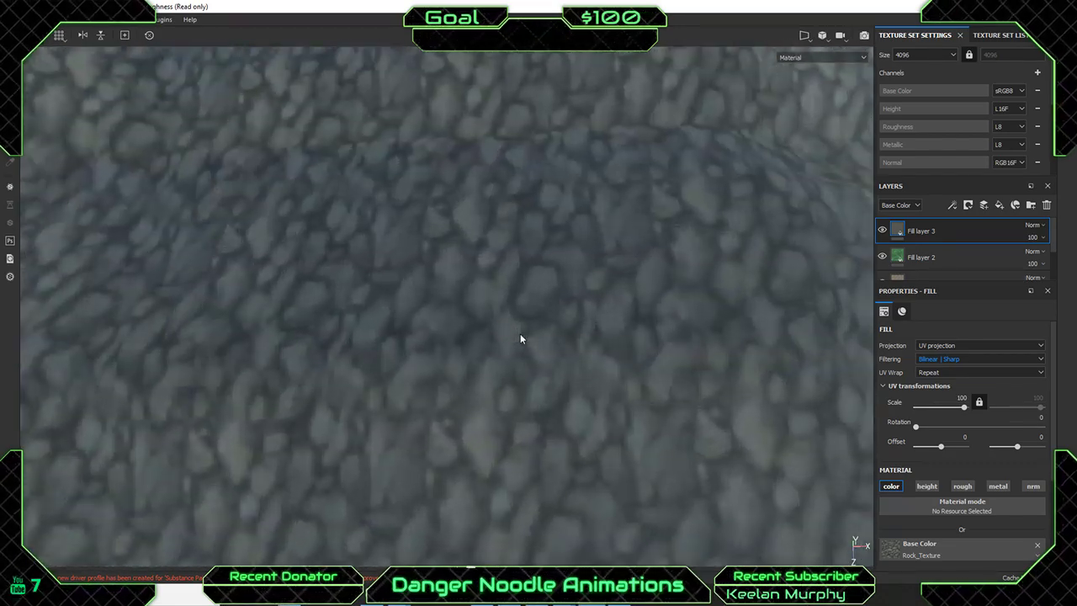
scroll(522, 337, down, 10)
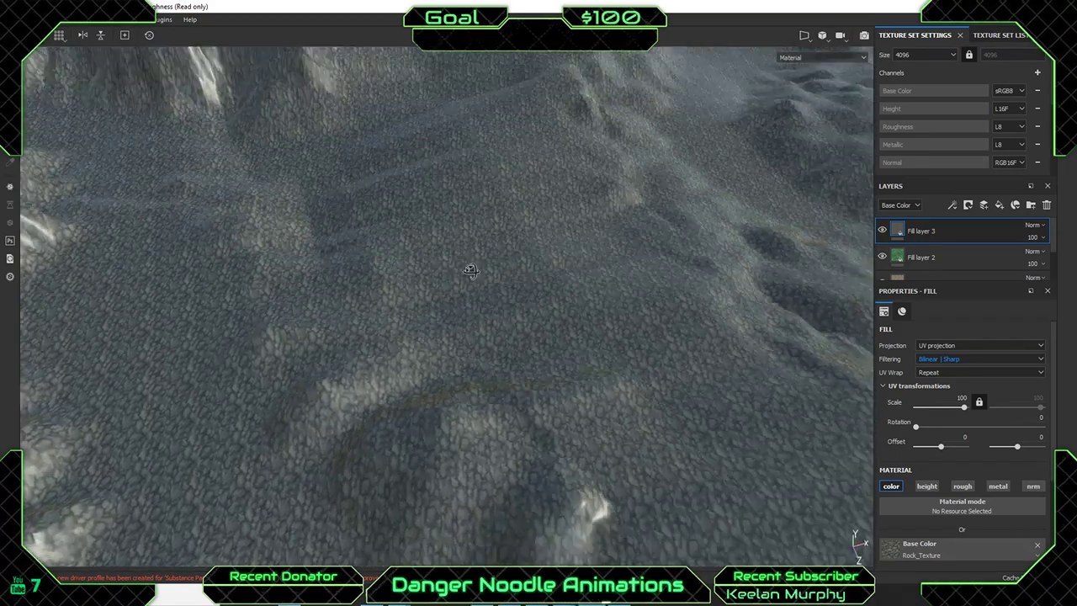
scroll(449, 348, down, 3)
scroll(494, 364, up, 5)
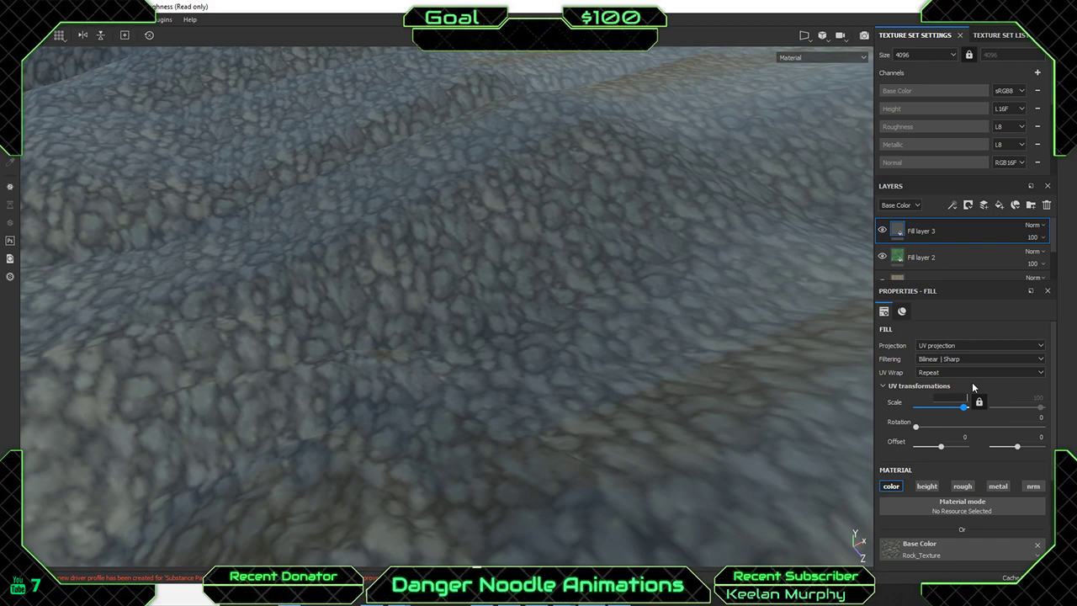
text(50)
key(Return)
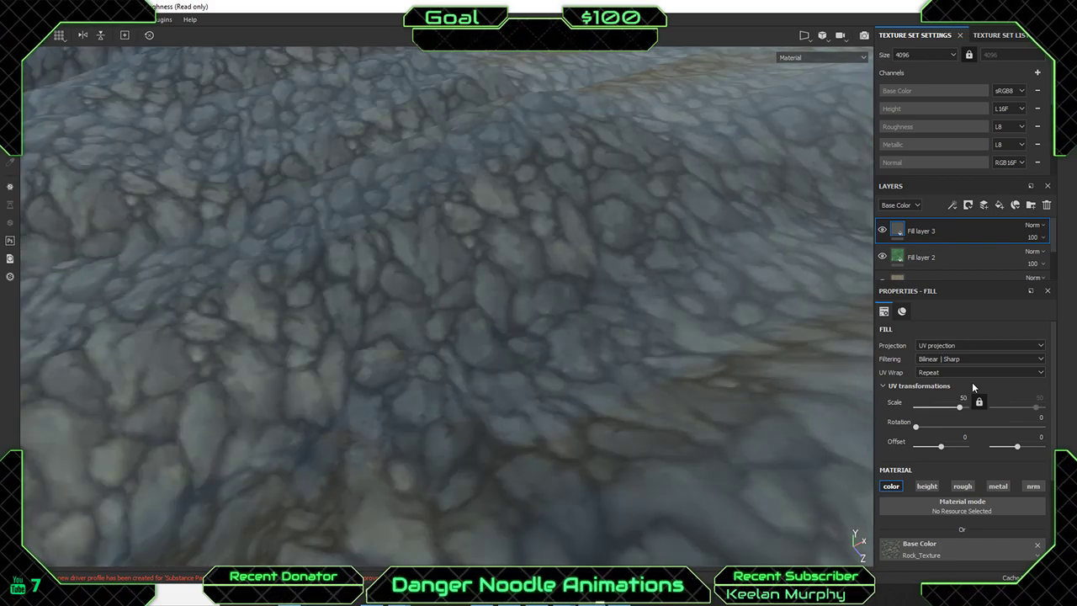
scroll(499, 306, down, 10)
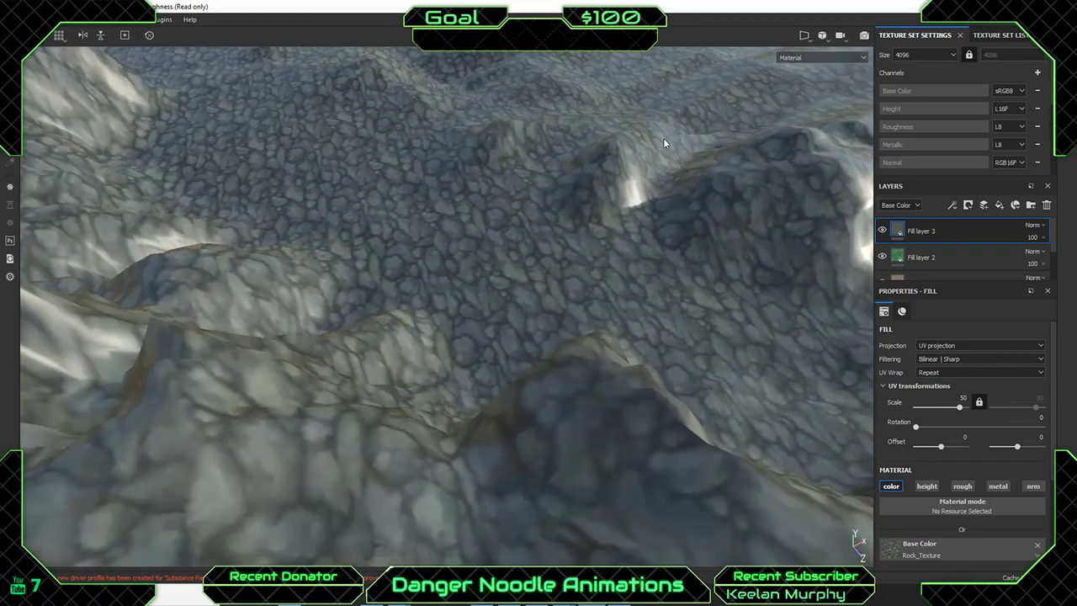
scroll(663, 143, down, 2)
alt+drag(587, 184, 493, 420)
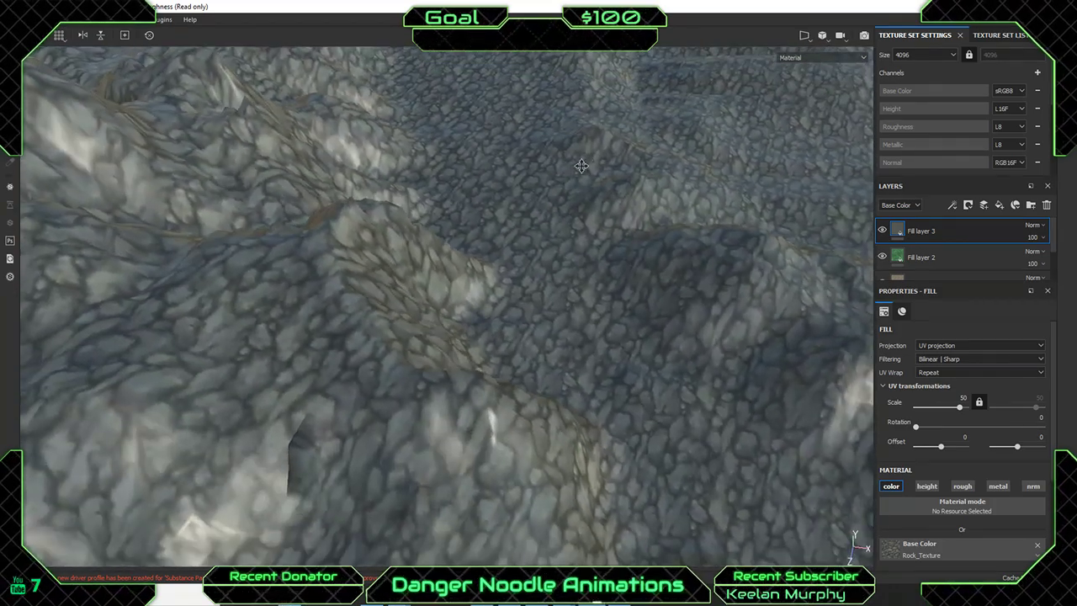
scroll(493, 421, down, 2)
Hide Fill layer 3 and set the UV scale of the grass layer, Fill layer 2, to 80.
click(882, 231)
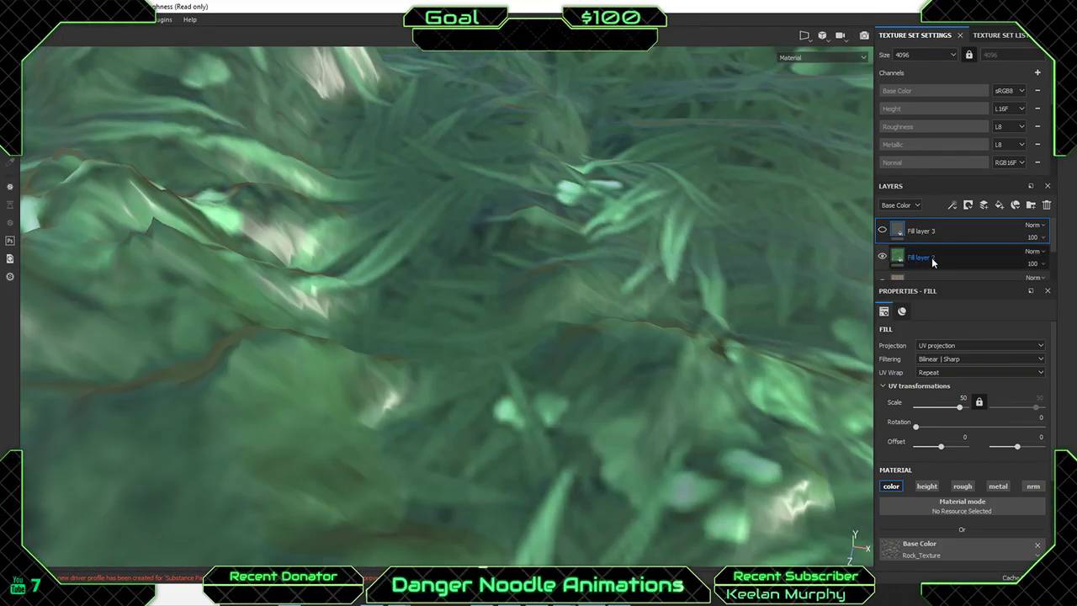
click(917, 255)
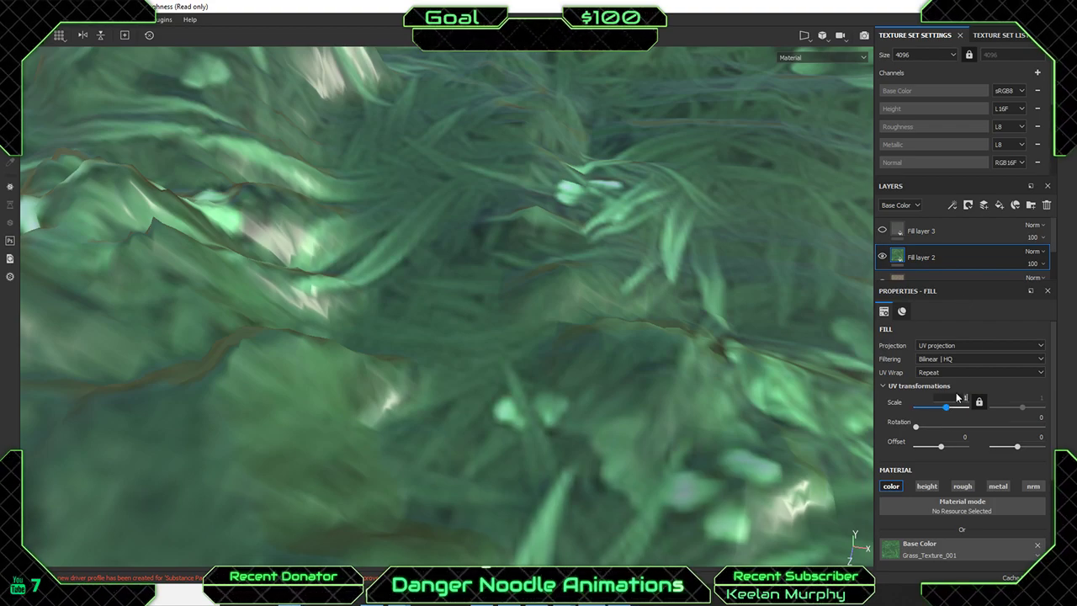
key(BackSpace)
text(80)
key(Return)
Inspect the tiling of the grass texture on the terrain from close, low and overhead views.
scroll(515, 292, down, 2)
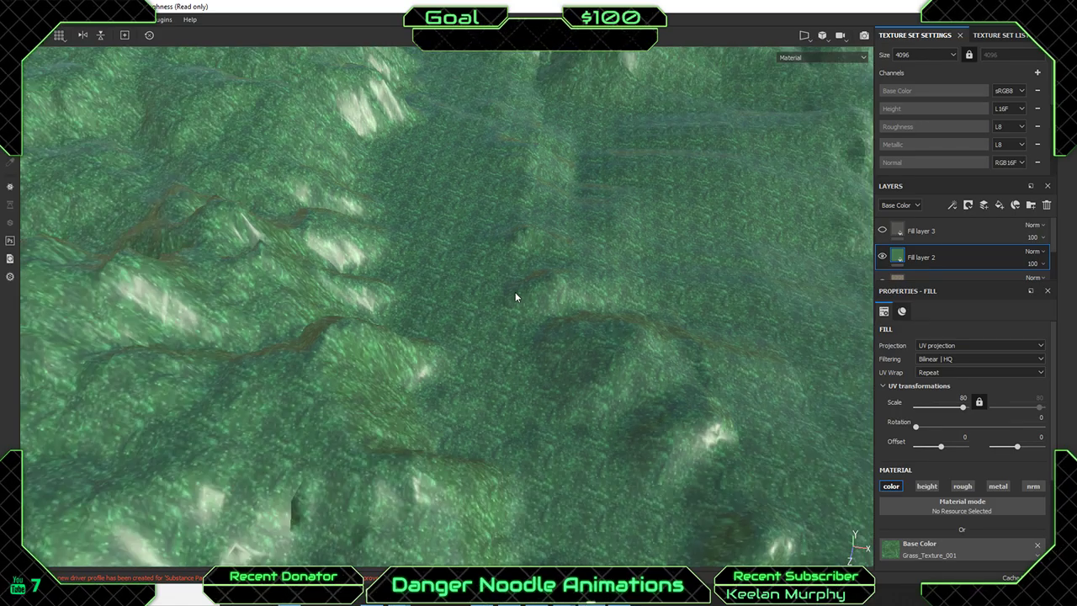
scroll(479, 336, up, 6)
alt+drag(479, 338, 378, 293)
scroll(508, 232, up, 3)
scroll(508, 238, down, 5)
scroll(608, 307, down, 3)
scroll(378, 294, down, 2)
scroll(447, 270, up, 7)
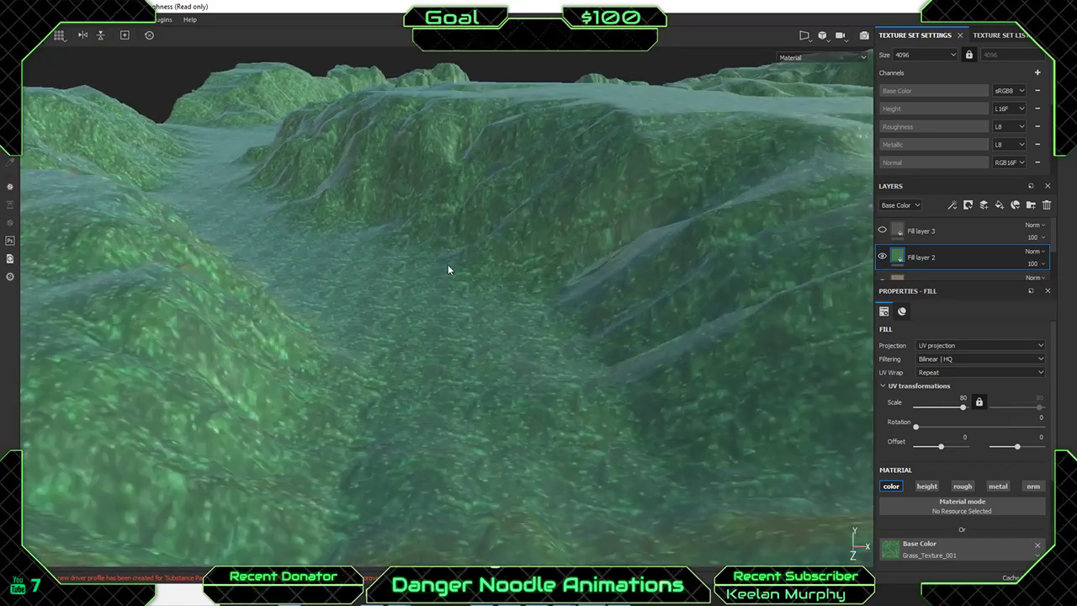
alt+drag(455, 291, 356, 389)
alt+right_drag(357, 388, 535, 307)
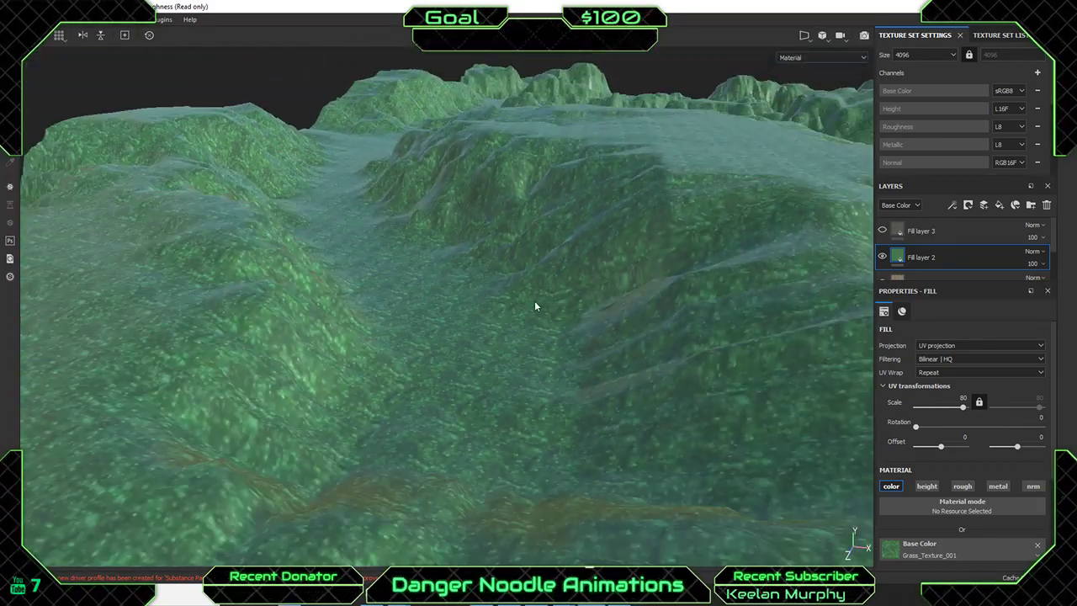
scroll(535, 307, down, 5)
alt+drag(535, 306, 589, 291)
scroll(589, 291, up, 3)
alt+middle_drag(502, 278, 259, 323)
scroll(259, 323, down, 1)
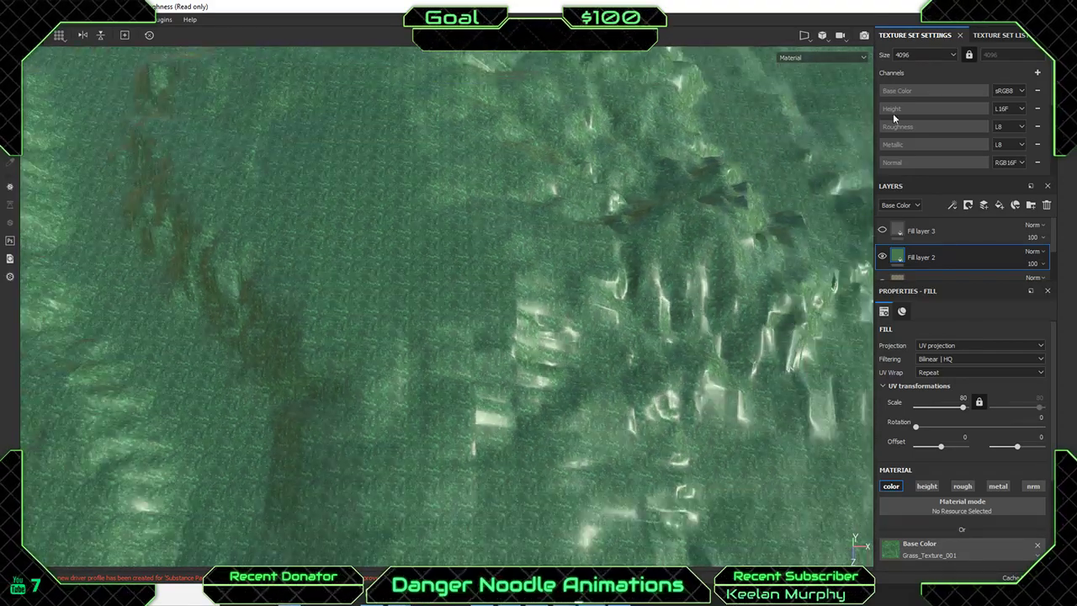
Unlink the texture set's two size values and review the available resolutions, keeping 4096.
click(922, 57)
click(912, 54)
click(972, 54)
click(930, 54)
click(994, 56)
click(991, 56)
click(921, 57)
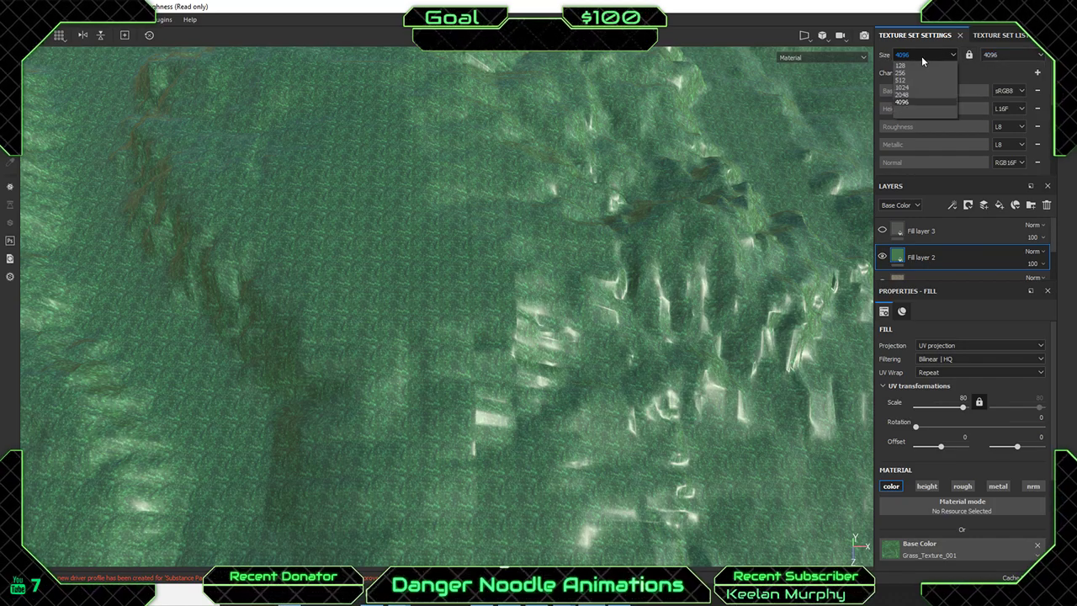
click(907, 109)
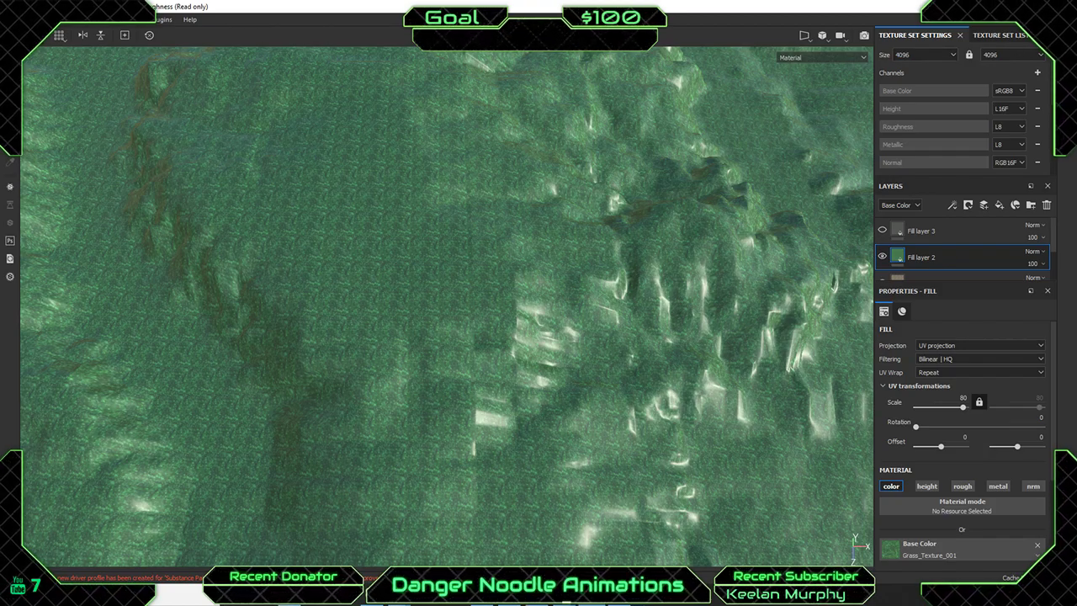
Look over the texture set's mesh map settings and the grass tiling across the whole terrain.
scroll(943, 152, down, 5)
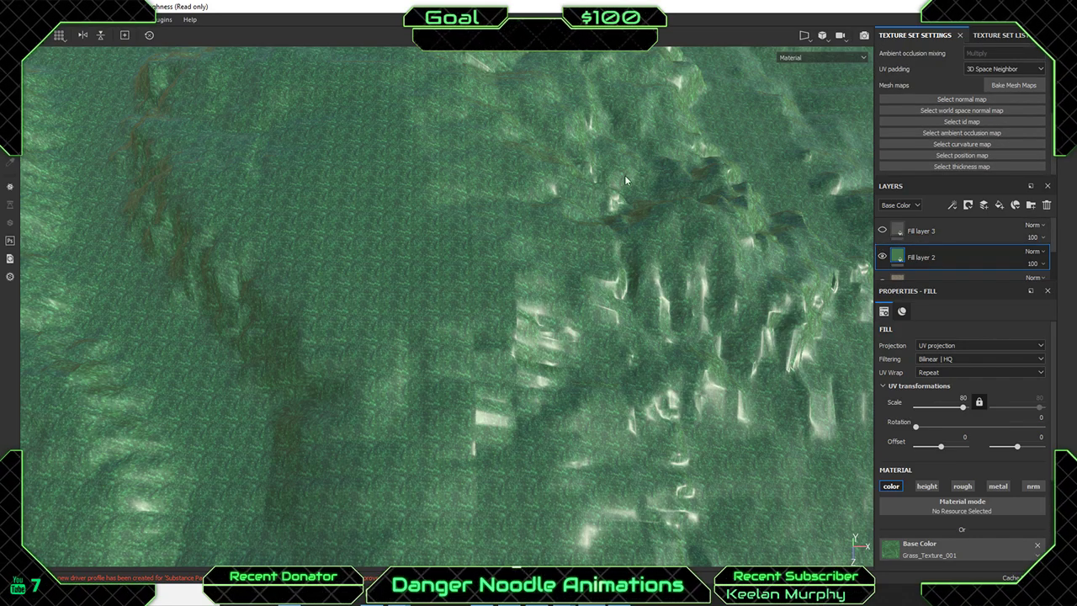
alt+drag(625, 175, 305, 92)
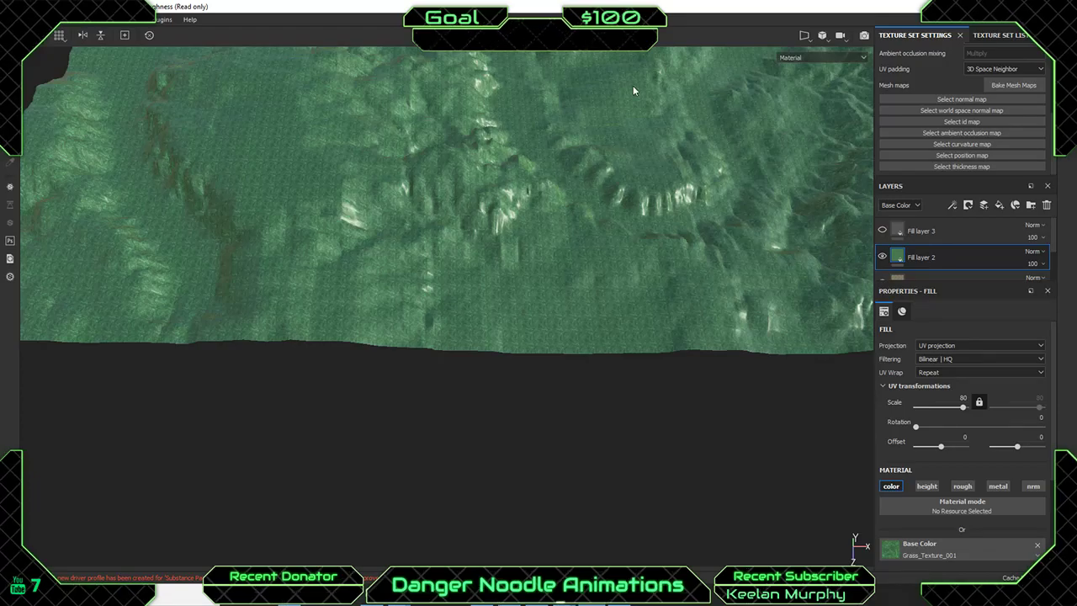
alt+middle_drag(637, 130, 544, 413)
scroll(501, 268, down, 6)
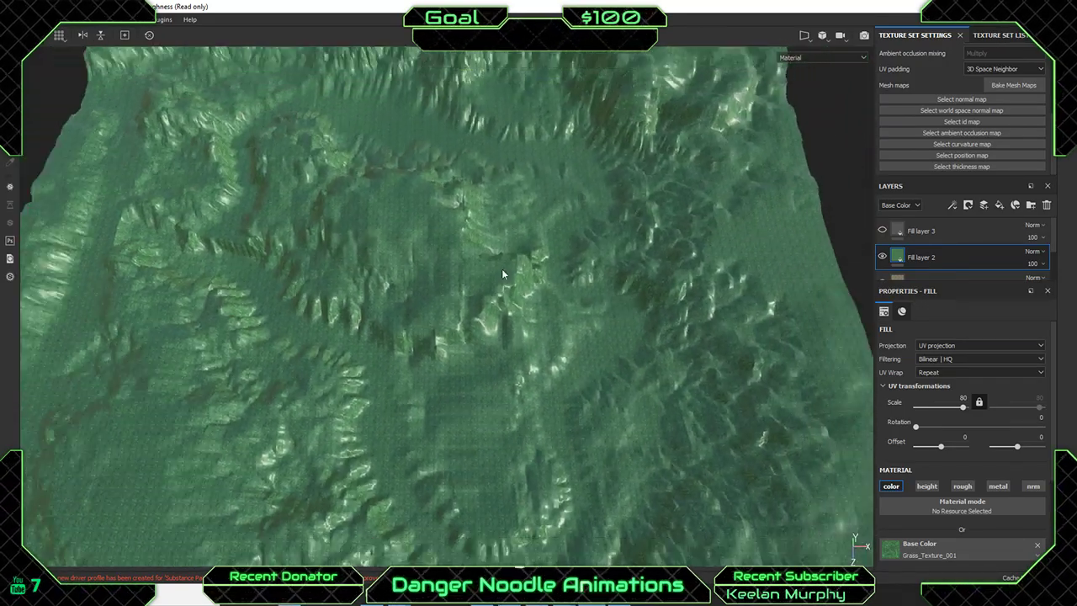
Inspect the grass texture's tiling and sharpness on the slopes and valleys from low and close angles.
scroll(493, 296, up, 8)
alt+drag(503, 259, 518, 334)
scroll(518, 334, down, 5)
alt+middle_drag(410, 348, 635, 234)
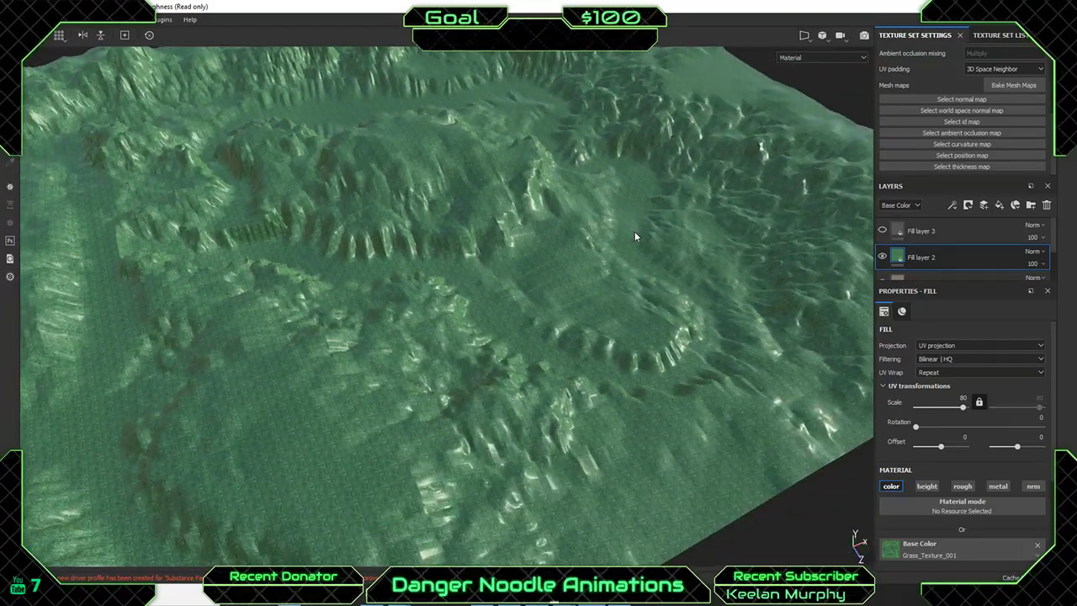
scroll(635, 234, down, 3)
scroll(601, 264, up, 4)
alt+middle_drag(483, 312, 565, 258)
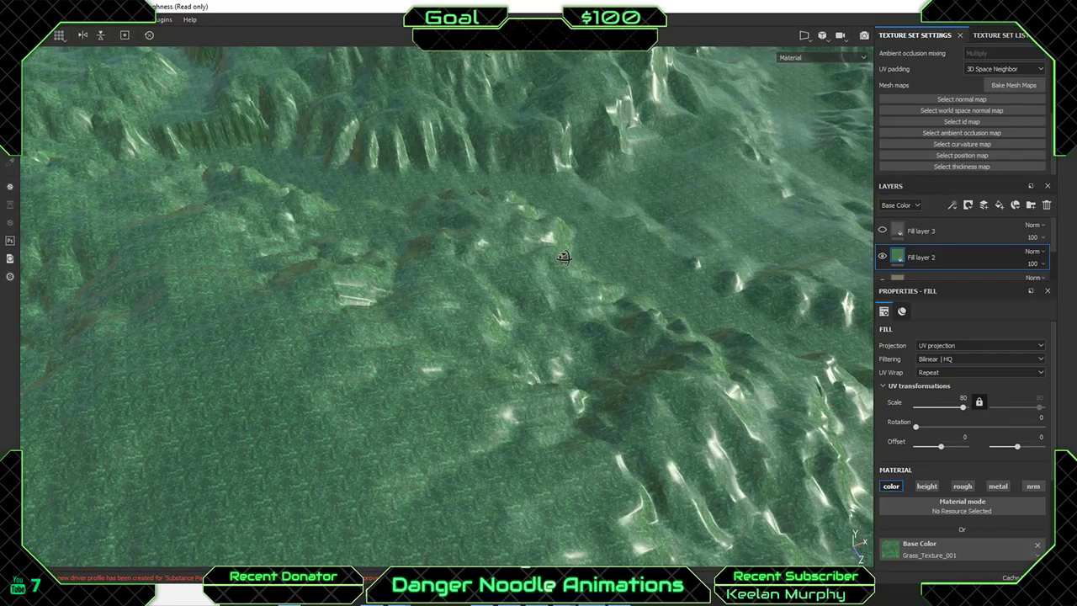
alt+drag(565, 258, 112, 209)
scroll(424, 278, up, 5)
scroll(436, 228, down, 4)
alt+drag(436, 228, 704, 203)
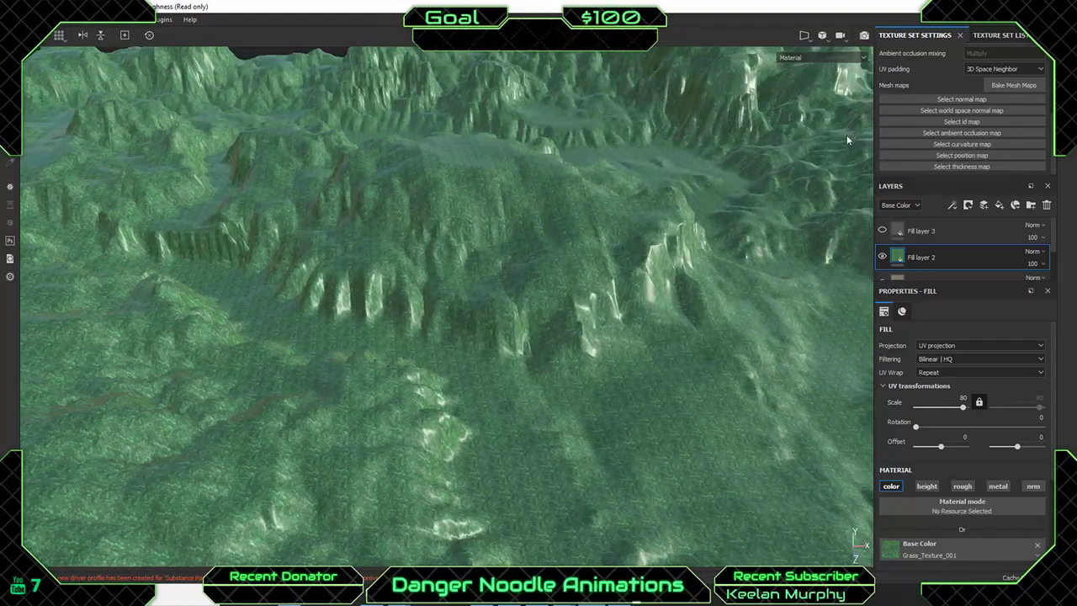
Set the texture set's UV padding to UV Space Neighbor.
click(1002, 74)
click(1002, 73)
click(1002, 73)
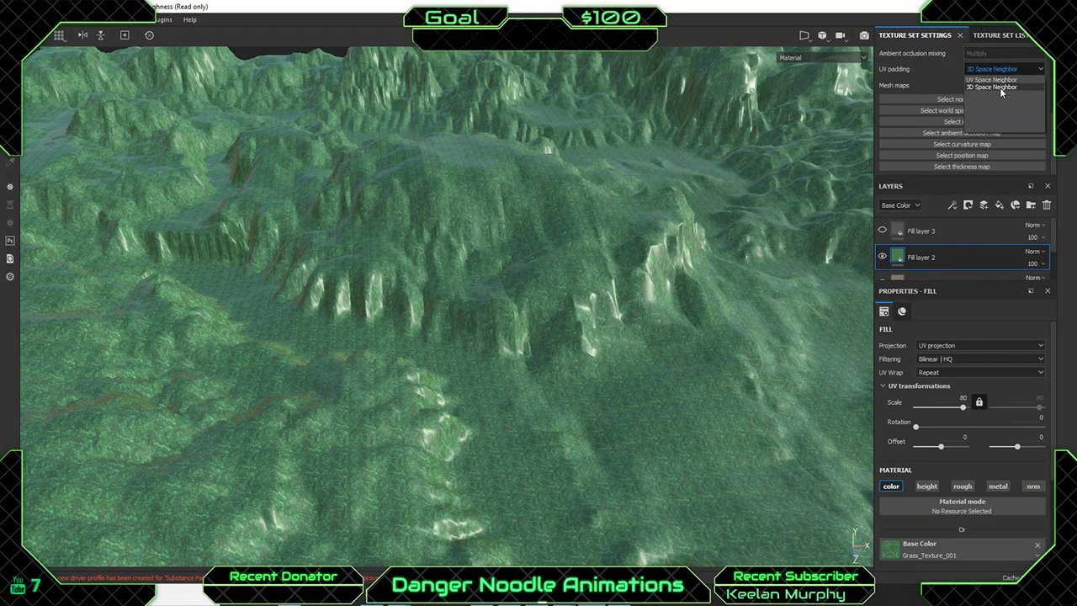
click(996, 80)
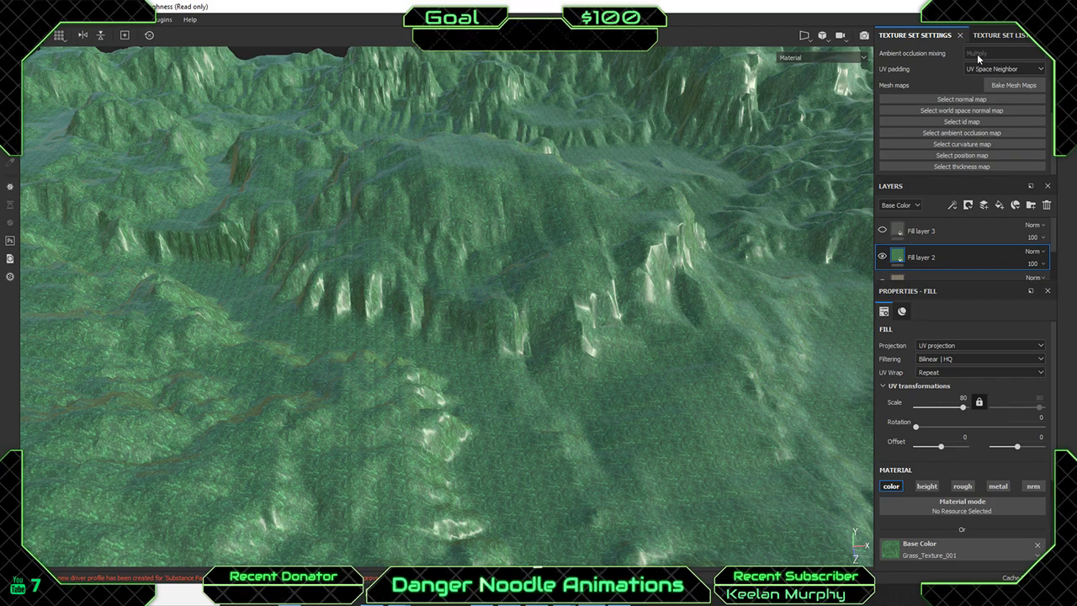
Relink the texture set's two size values and check the shader options of the lambert2 texture set.
scroll(934, 75, up, 3)
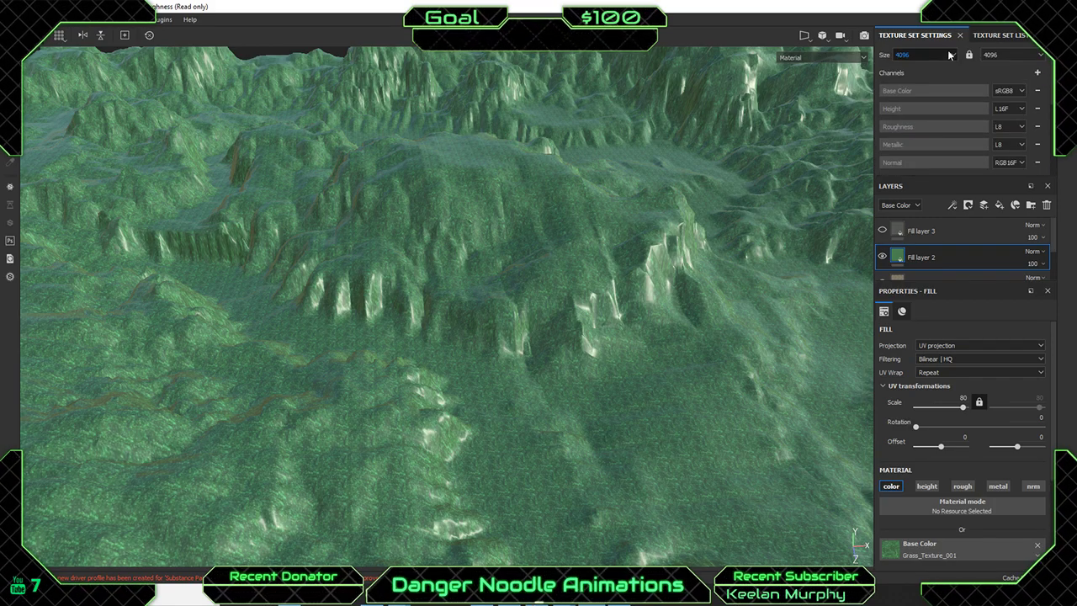
click(969, 55)
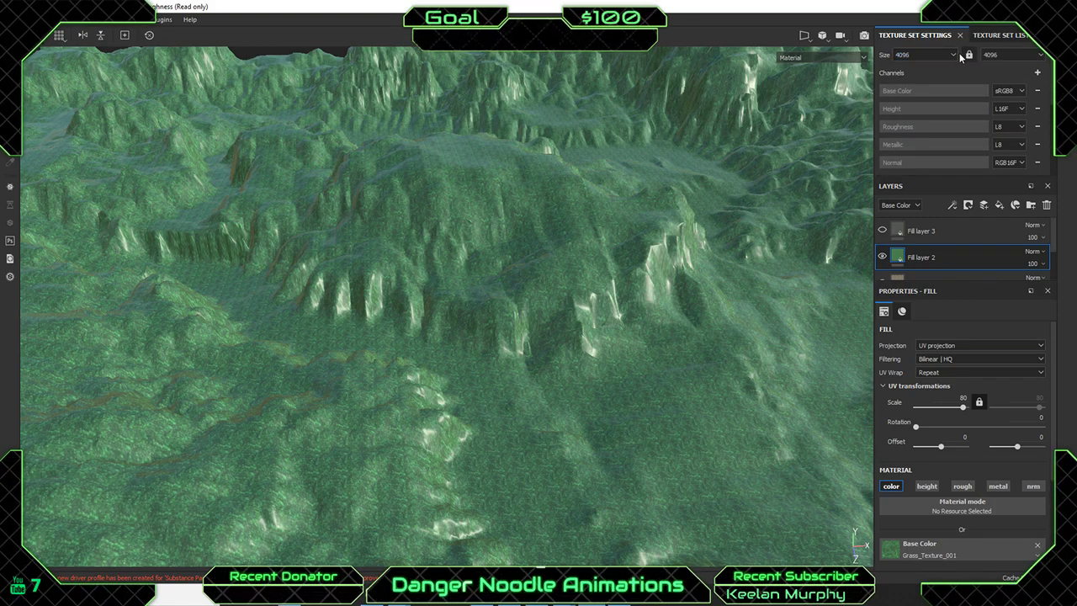
click(954, 55)
click(955, 55)
click(992, 35)
click(1024, 65)
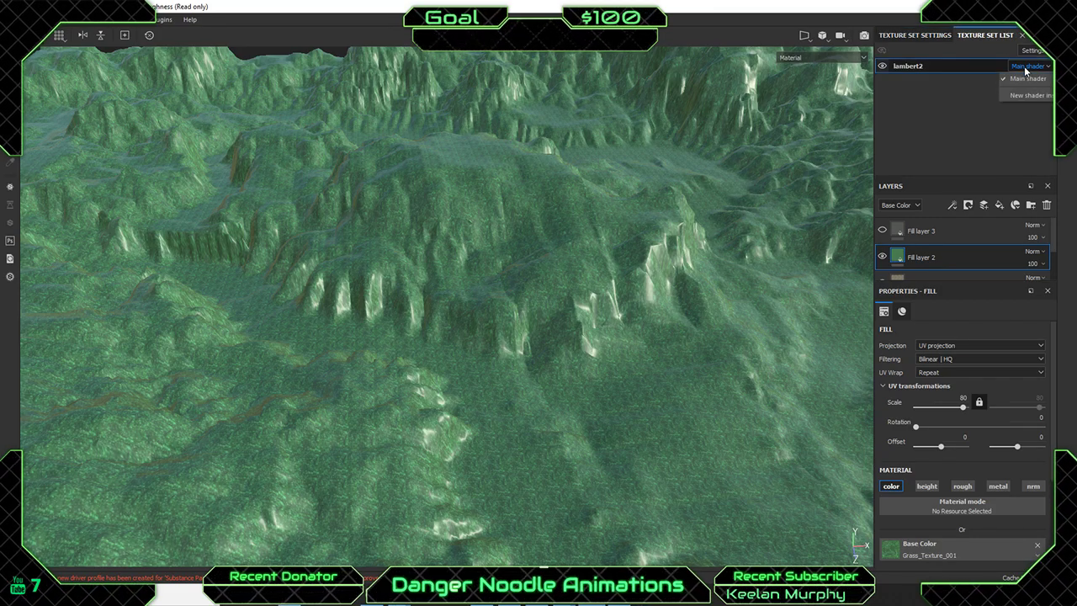
click(916, 36)
click(915, 35)
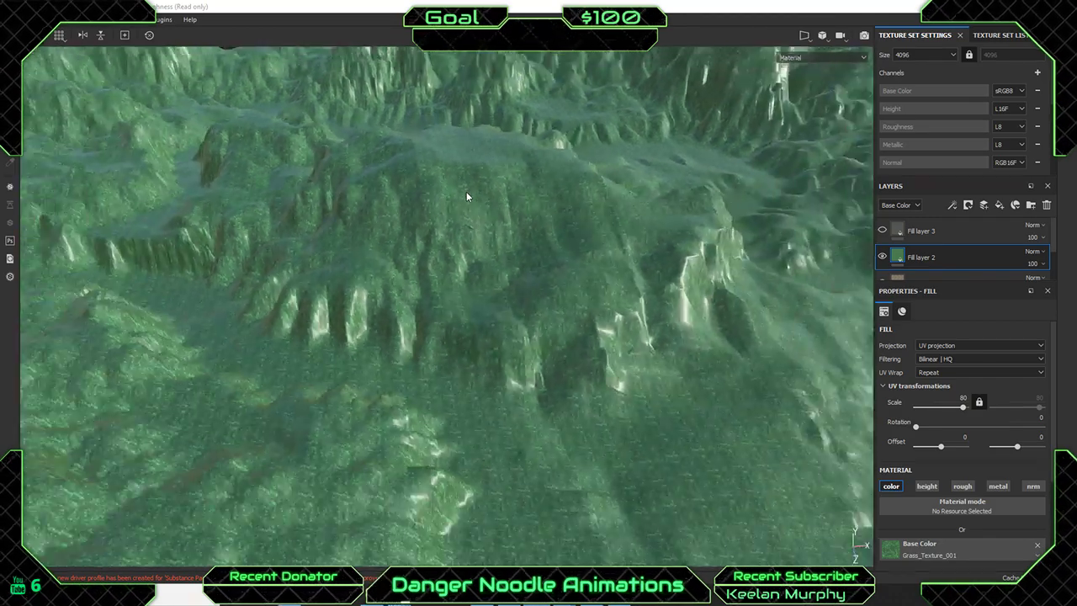
Examine the grass texture up close on a valley slope and compare it with the overhead view of the terrain.
alt+drag(467, 193, 436, 288)
scroll(427, 290, up, 8)
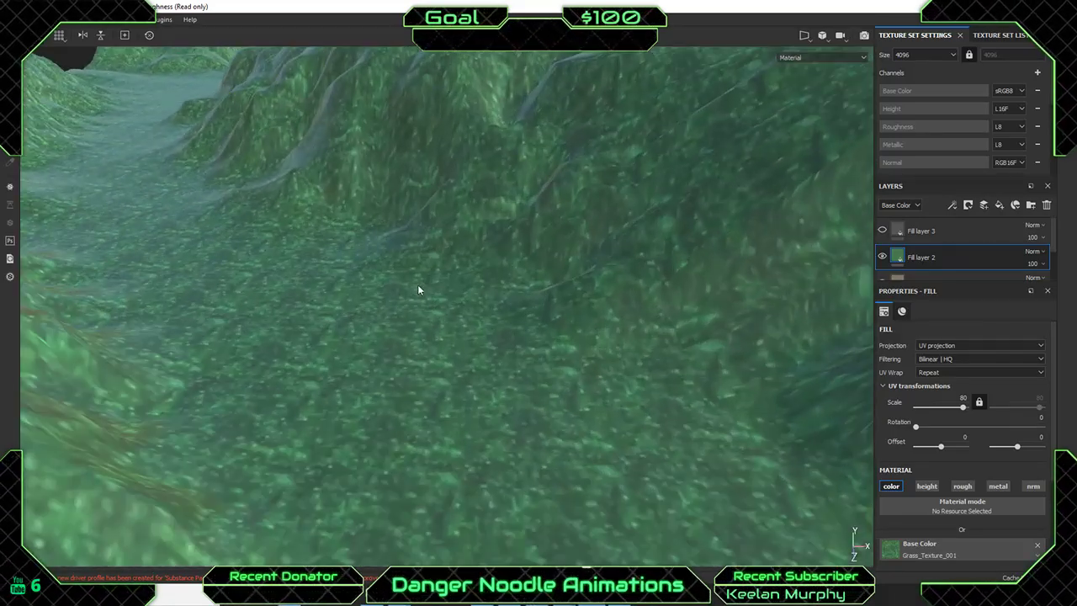
scroll(418, 292, down, 10)
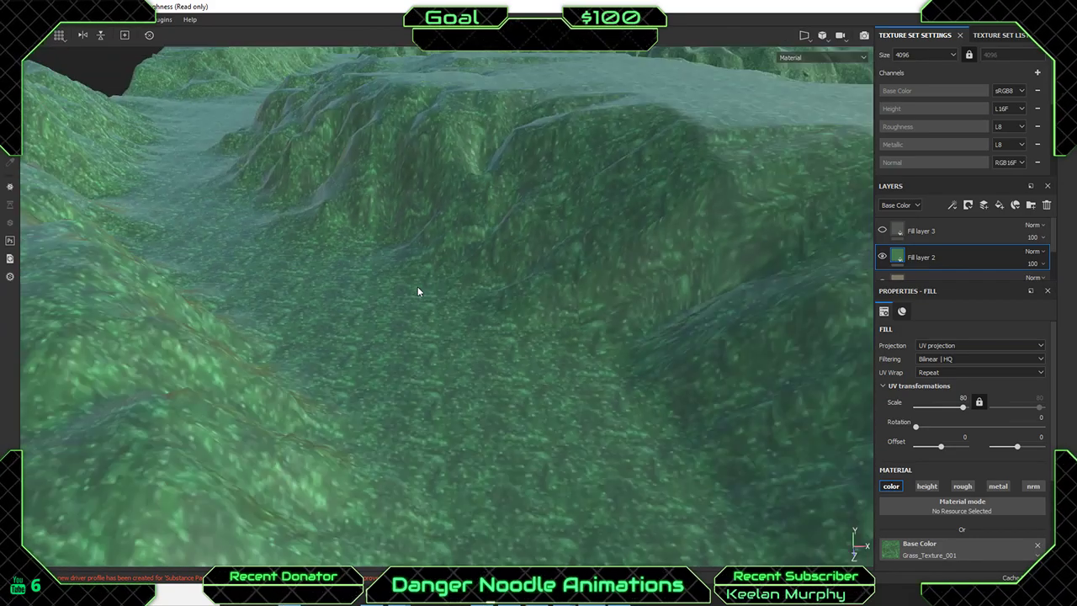
alt+drag(418, 294, 487, 245)
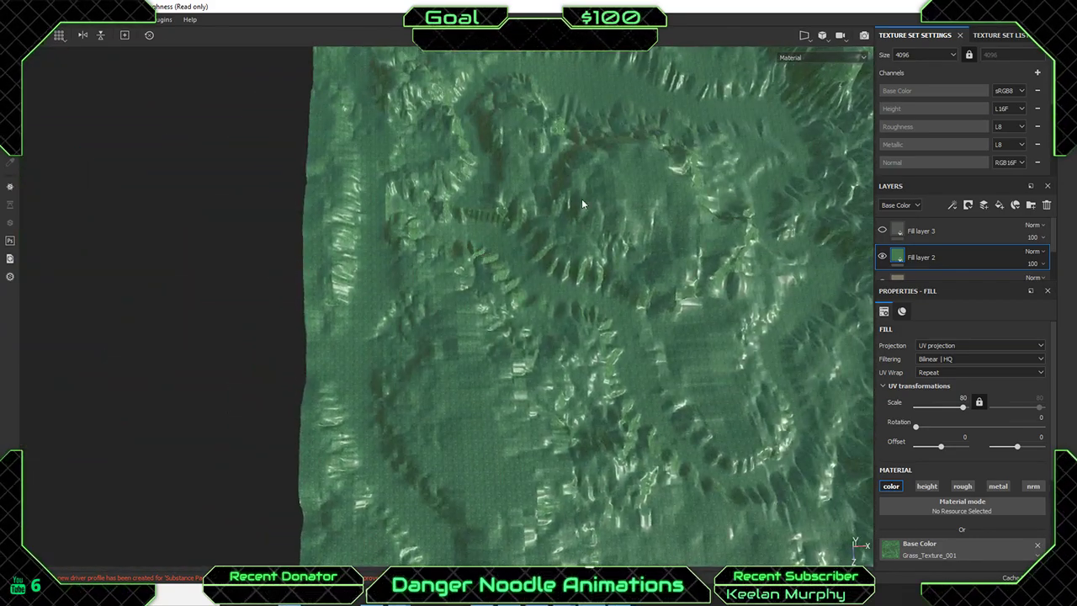
alt+middle_drag(558, 205, 391, 272)
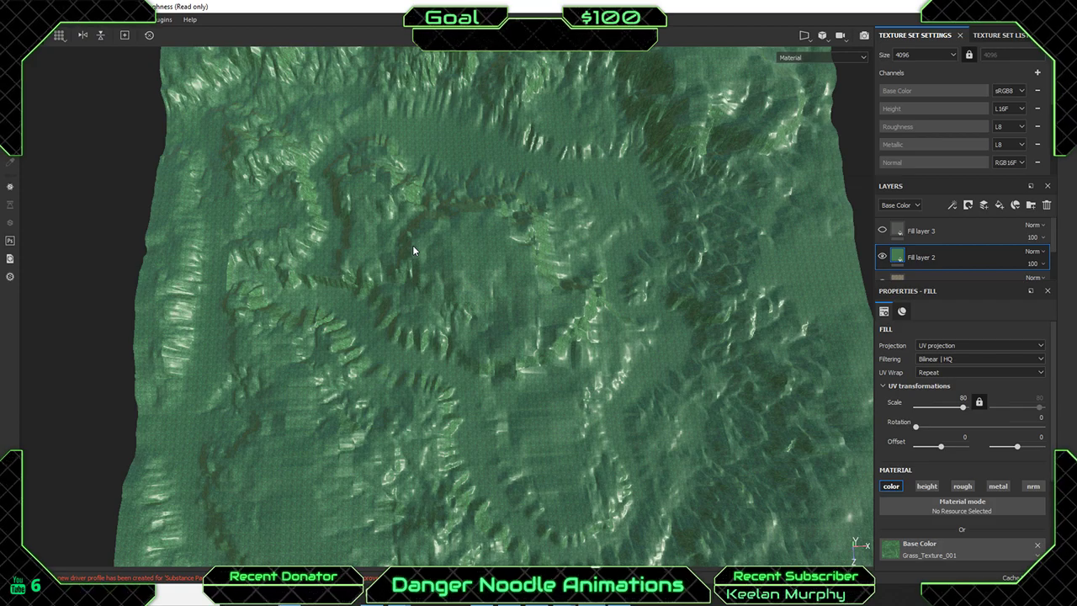
scroll(449, 297, up, 1)
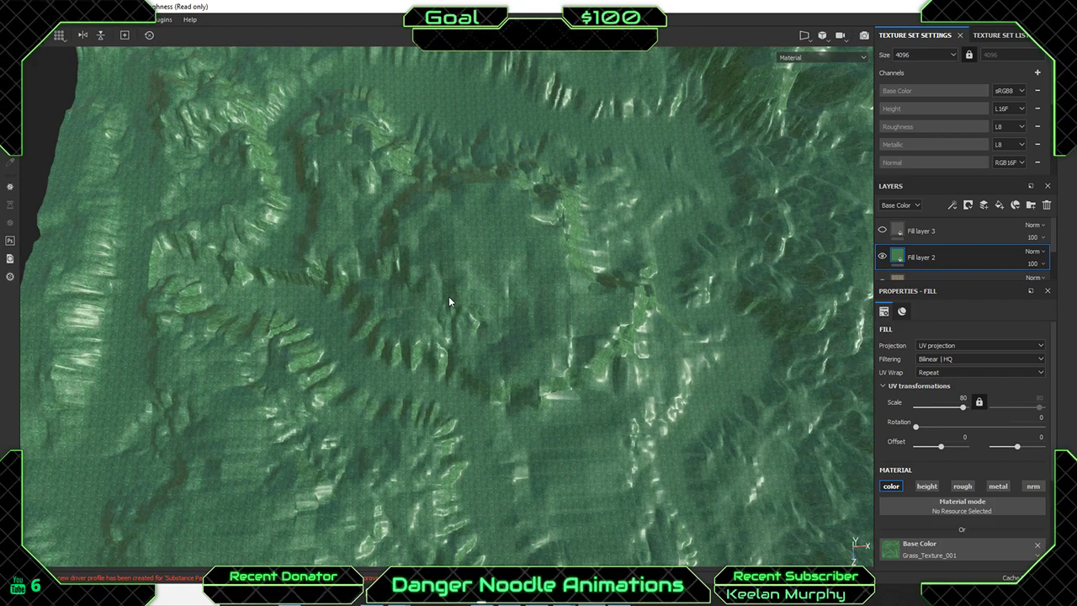
scroll(448, 296, down, 3)
scroll(448, 283, up, 2)
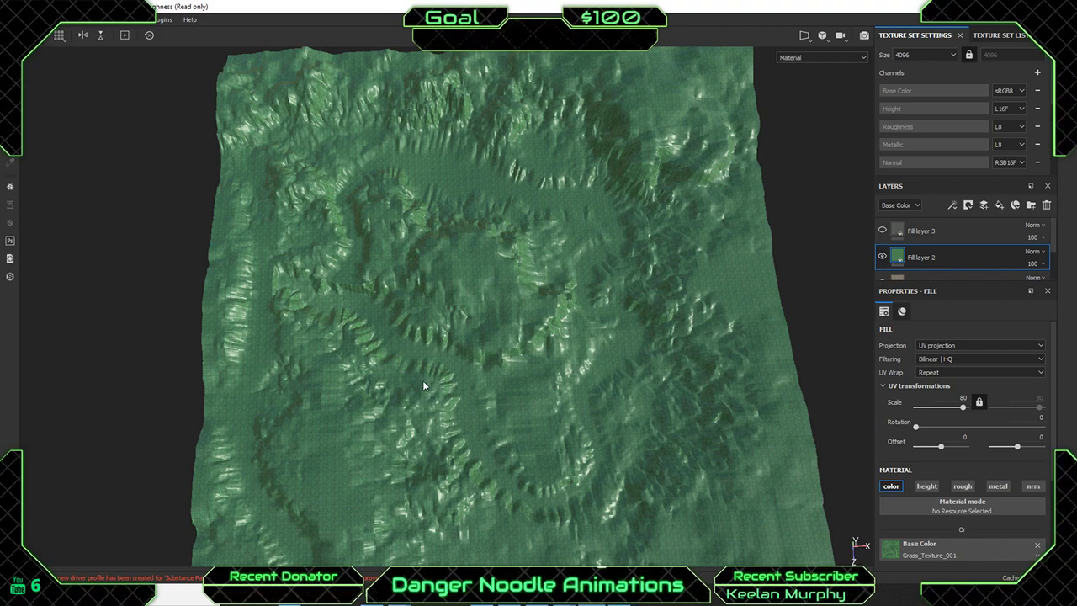
Check the grass tiling from above at several distances, comparing close-ups with the terrain's overall repetition.
alt+middle_drag(422, 380, 498, 295)
scroll(497, 303, up, 3)
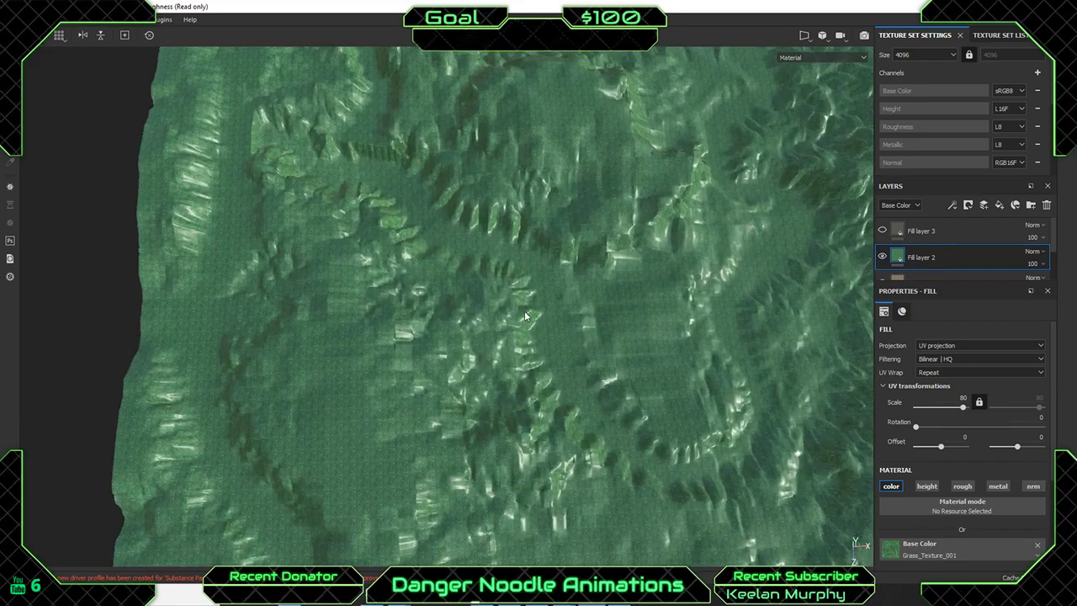
scroll(687, 338, up, 3)
scroll(465, 335, up, 5)
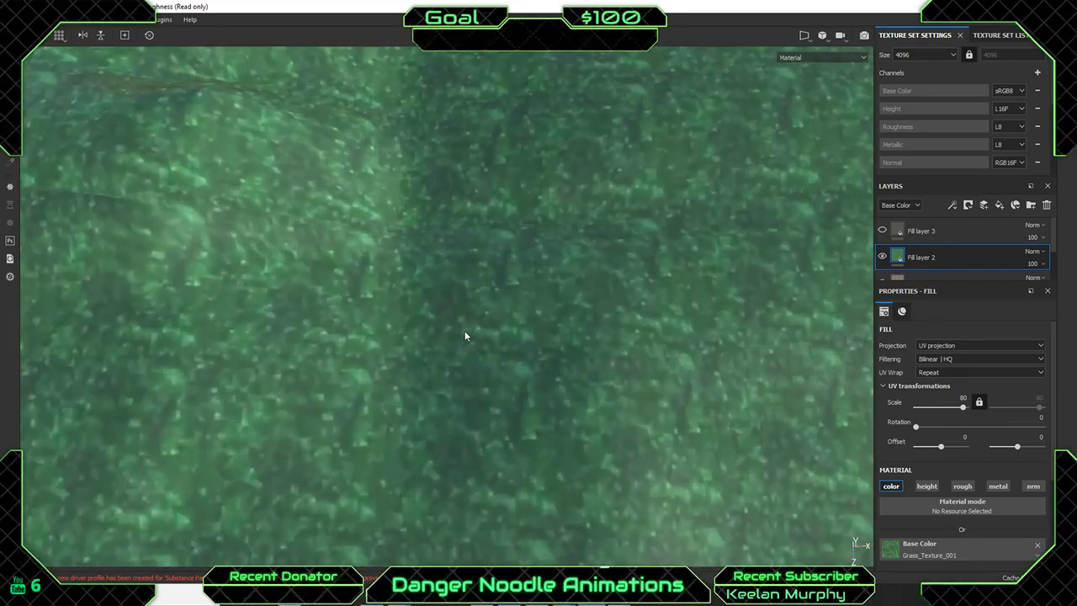
scroll(465, 334, down, 5)
scroll(656, 354, down, 2)
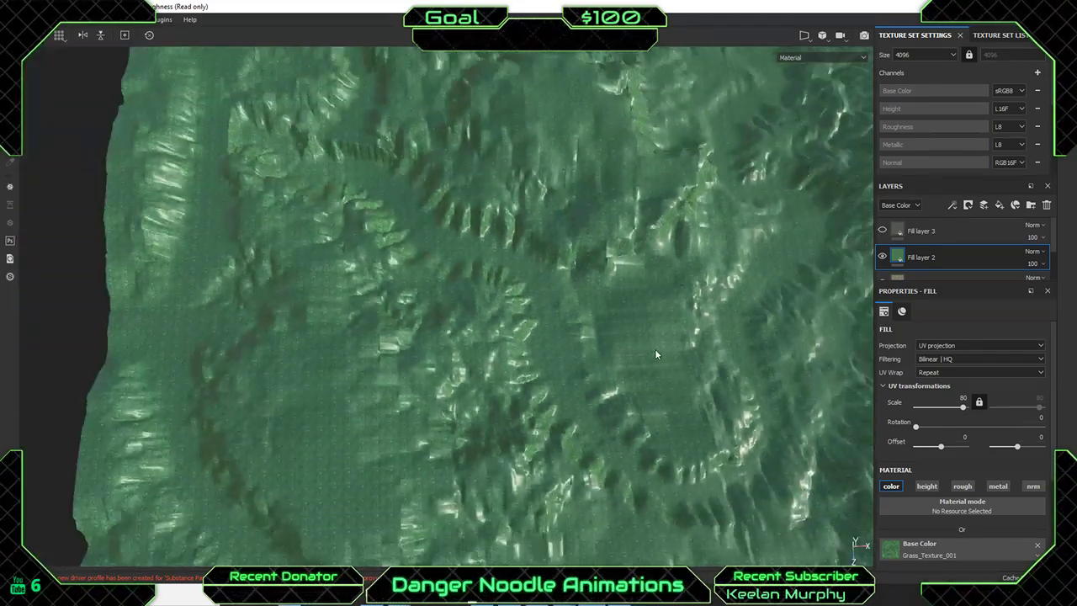
scroll(655, 355, down, 2)
alt+middle_drag(328, 247, 407, 323)
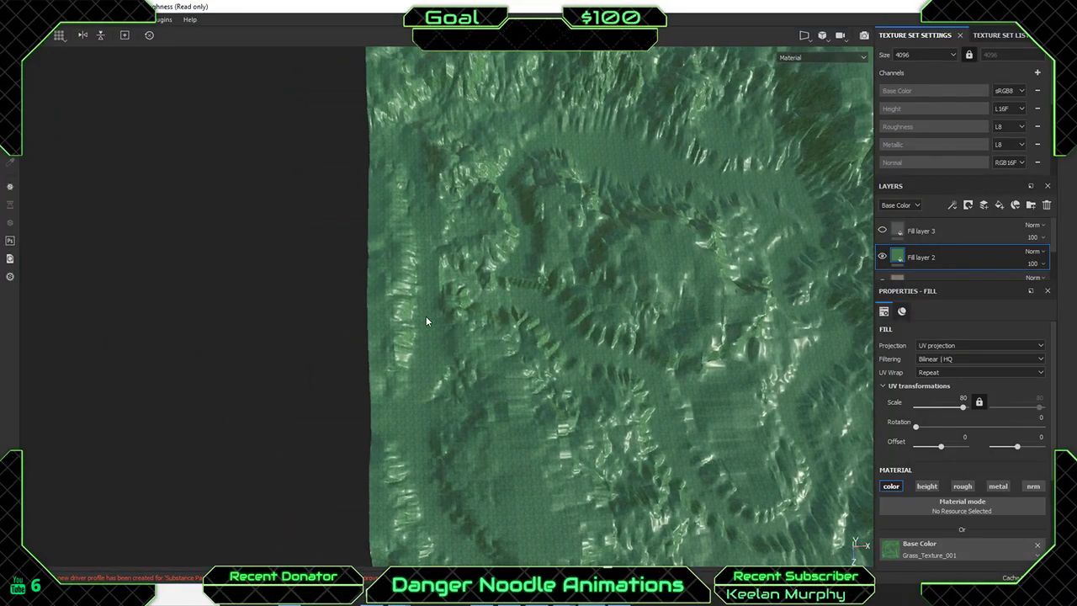
scroll(425, 316, up, 6)
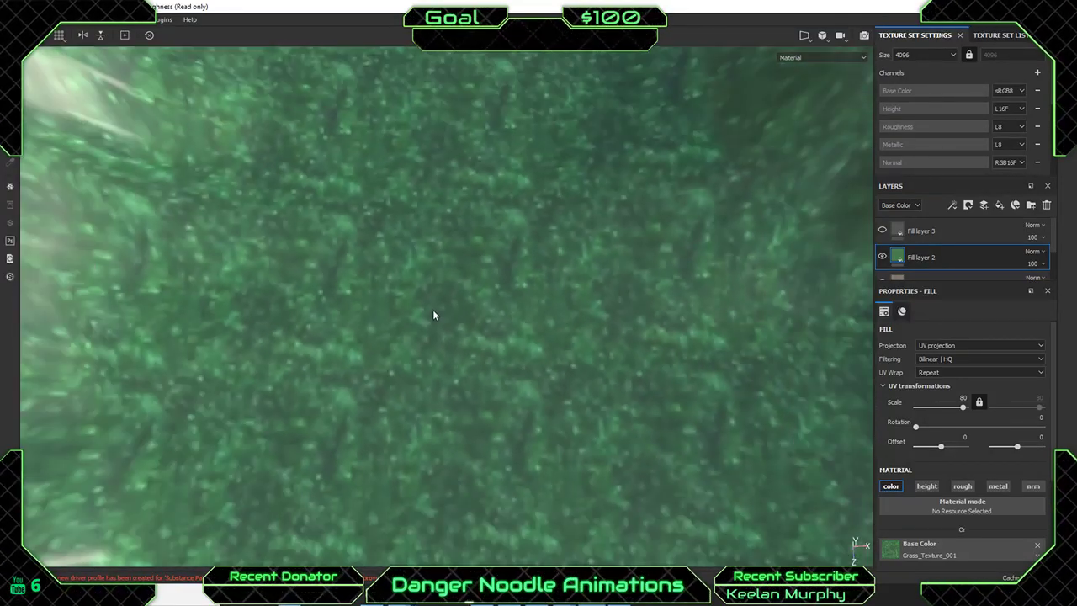
scroll(335, 281, down, 6)
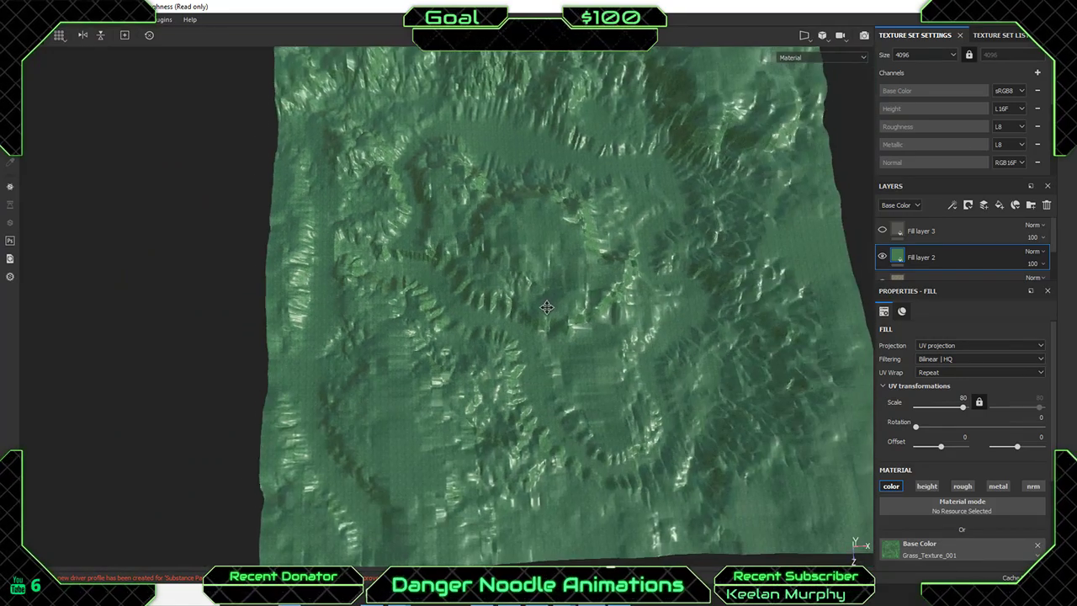
Review the grass-covered terrain as a whole from oblique and low perspective views.
alt+drag(546, 308, 495, 229)
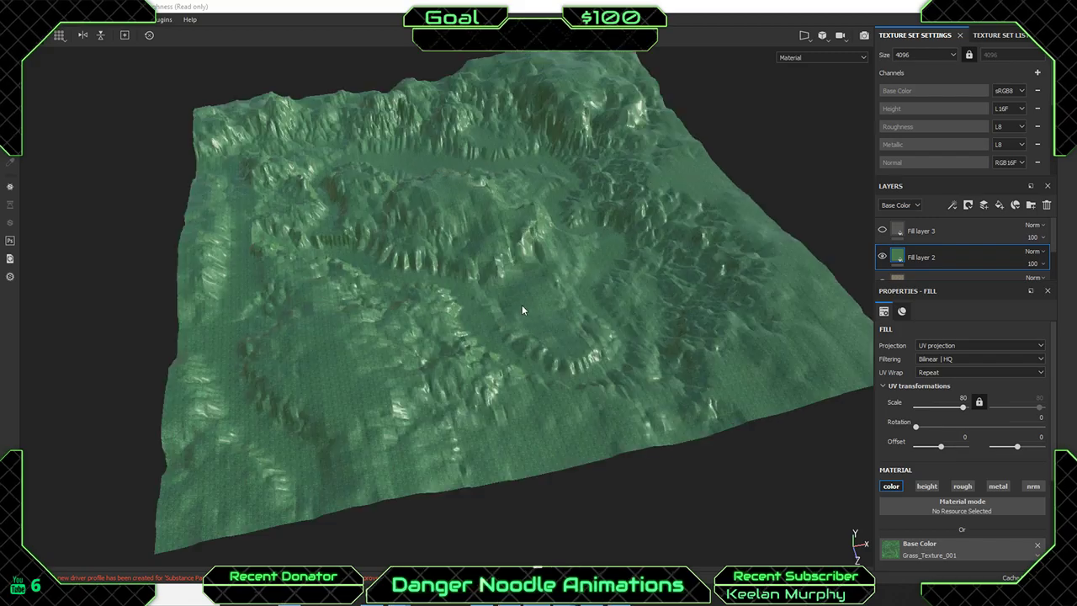
scroll(523, 303, up, 3)
alt+drag(563, 272, 489, 248)
scroll(512, 267, up, 2)
alt+middle_drag(513, 267, 916, 316)
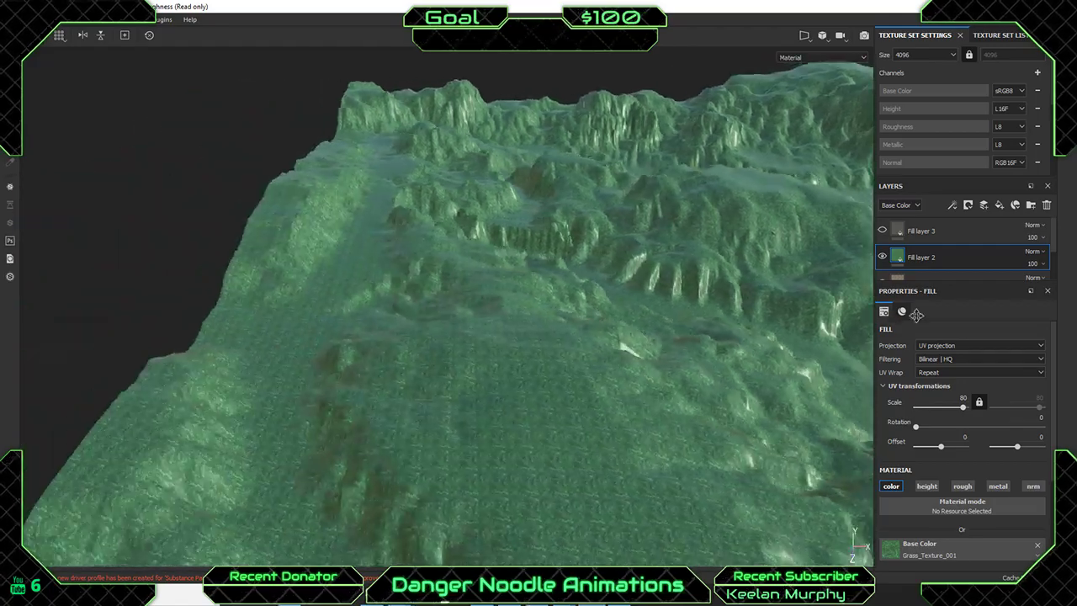
alt+drag(917, 314, 399, 261)
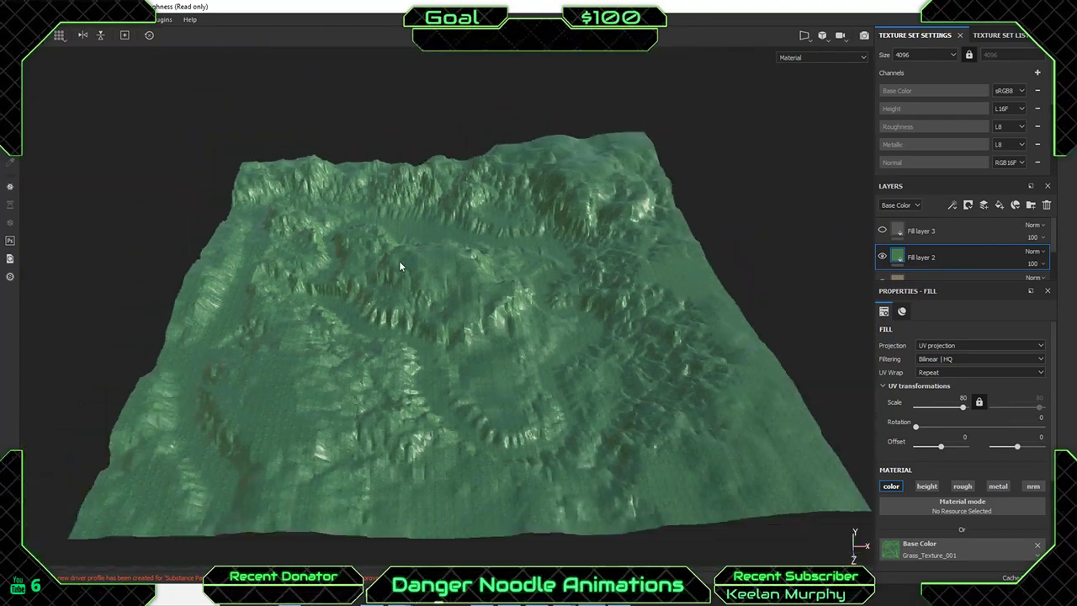
alt+drag(483, 249, 570, 262)
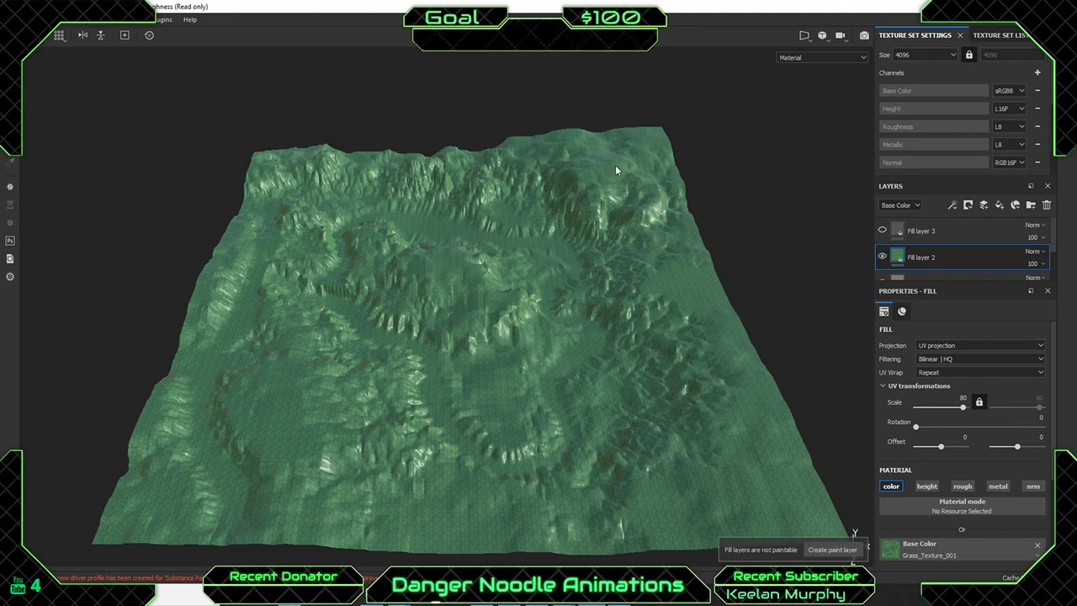
scroll(522, 219, up, 2)
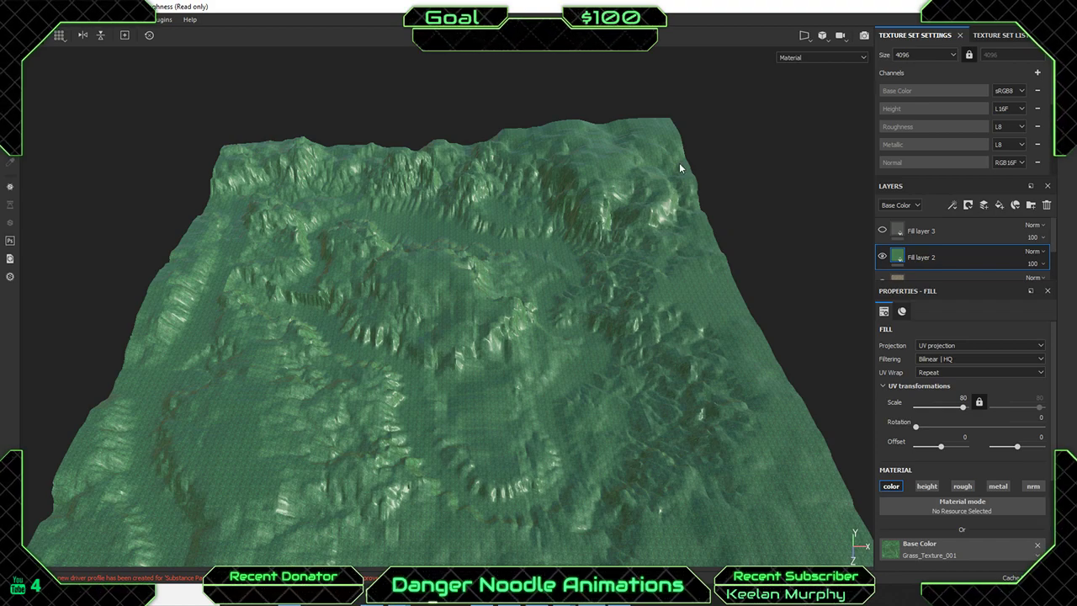
alt+middle_drag(479, 168, 480, 135)
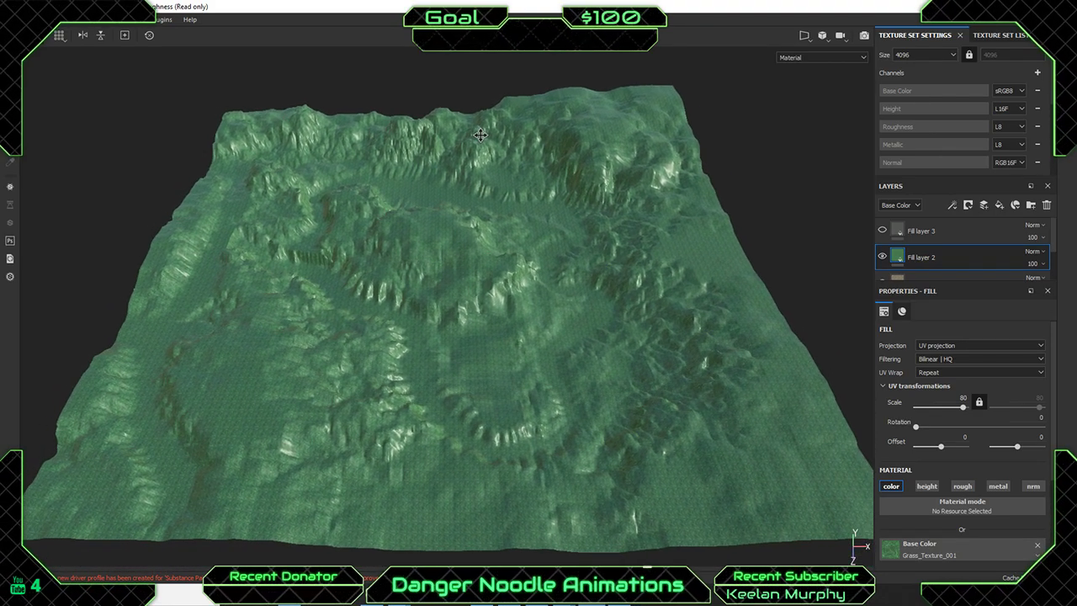
alt+drag(479, 135, 478, 147)
click(494, 201)
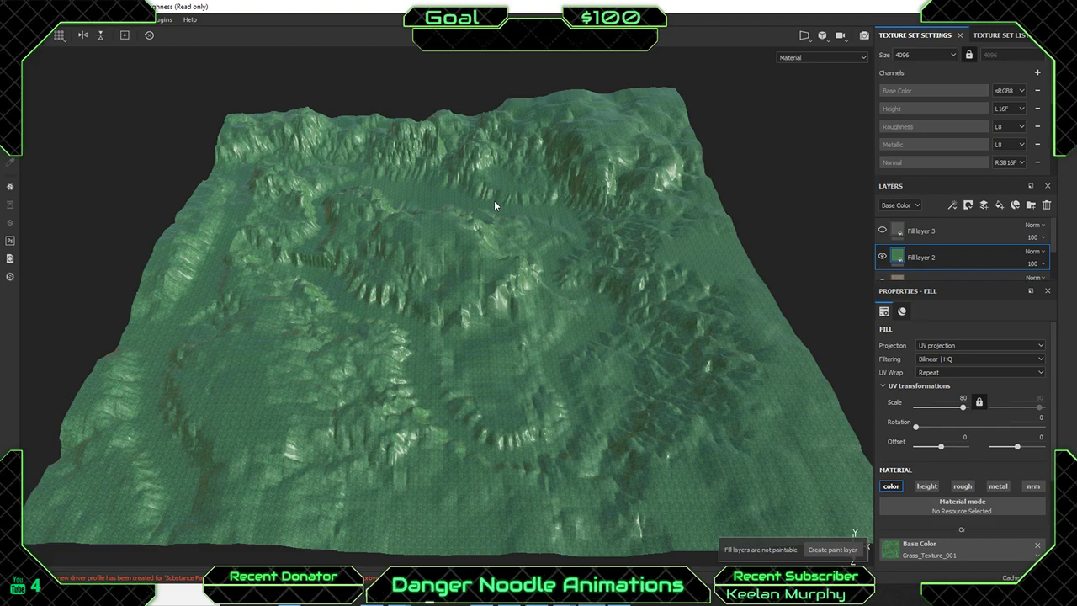
Close Substance Painter, discarding the project's changes, and launch Maya 2017.
click(1062, 6)
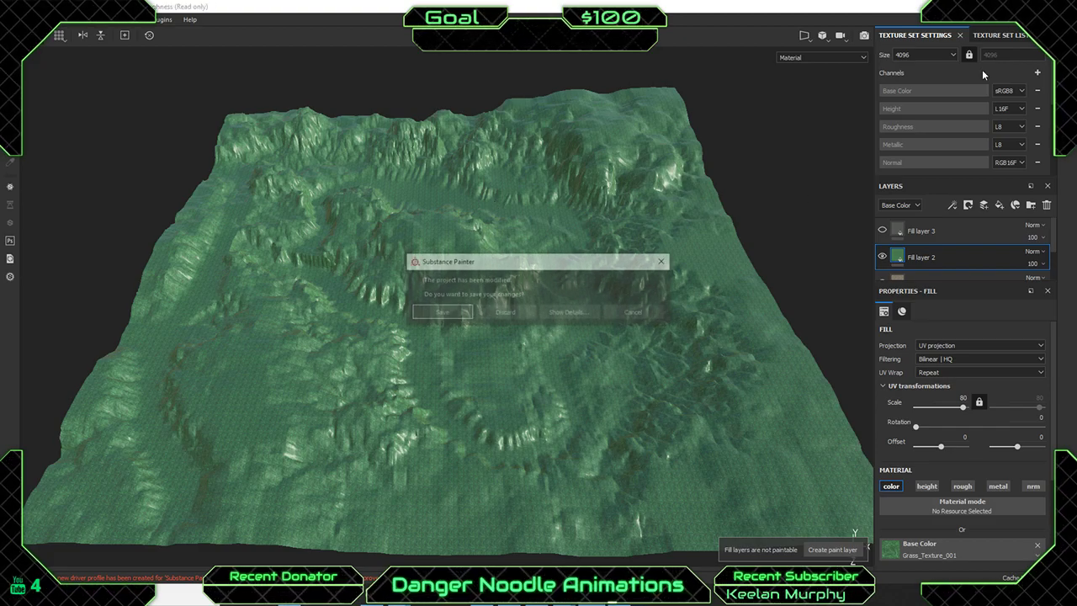
click(515, 318)
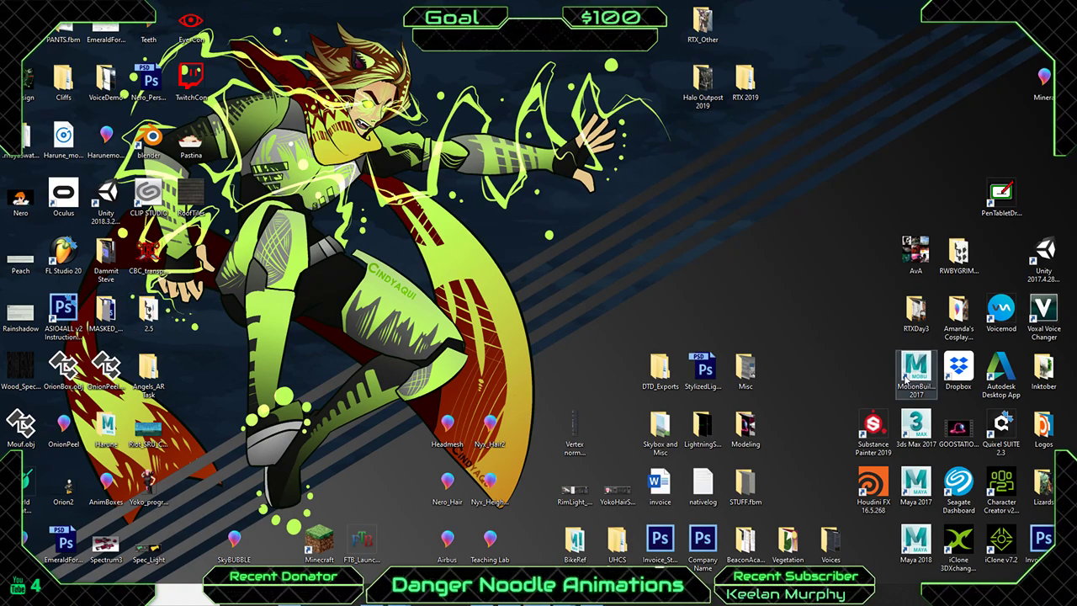
double_click(914, 495)
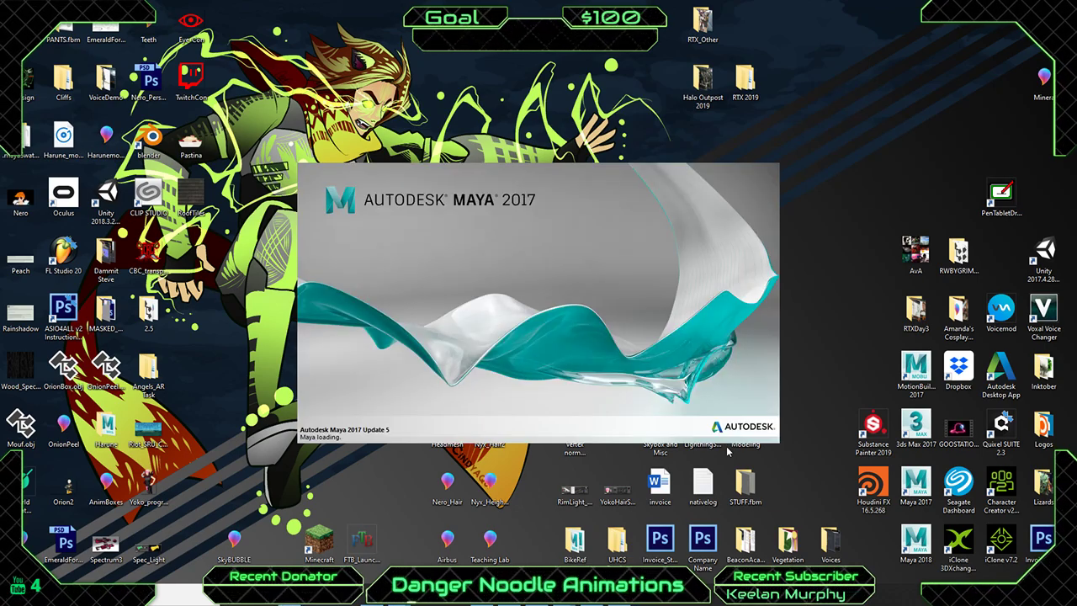
Bring up the Episode 2.5 folder with the ForestPath scene file and reposition its window over the desktop.
mouse_move(412, 601)
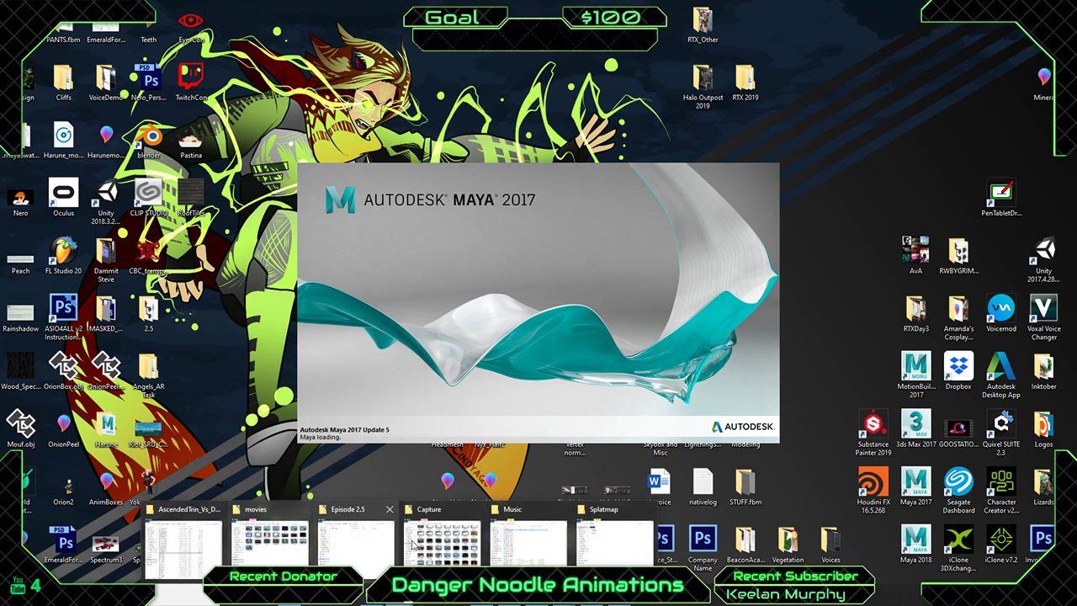
click(349, 547)
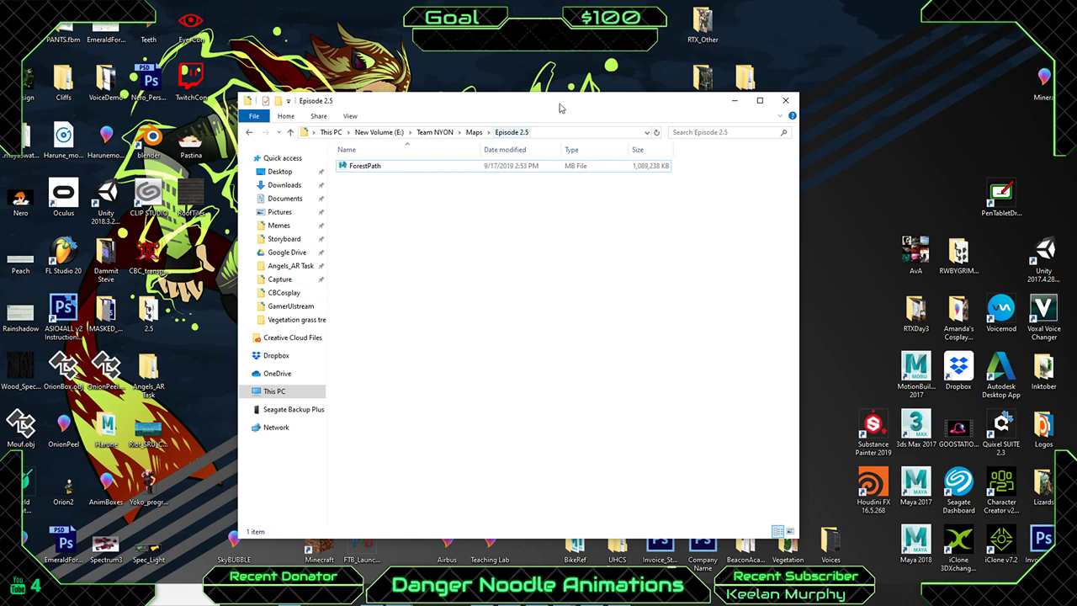
mouse_move(704, 107)
mouse_down()
mouse_move(687, 470)
mouse_move(685, 213)
mouse_move(702, 124)
mouse_move(711, 127)
mouse_up()
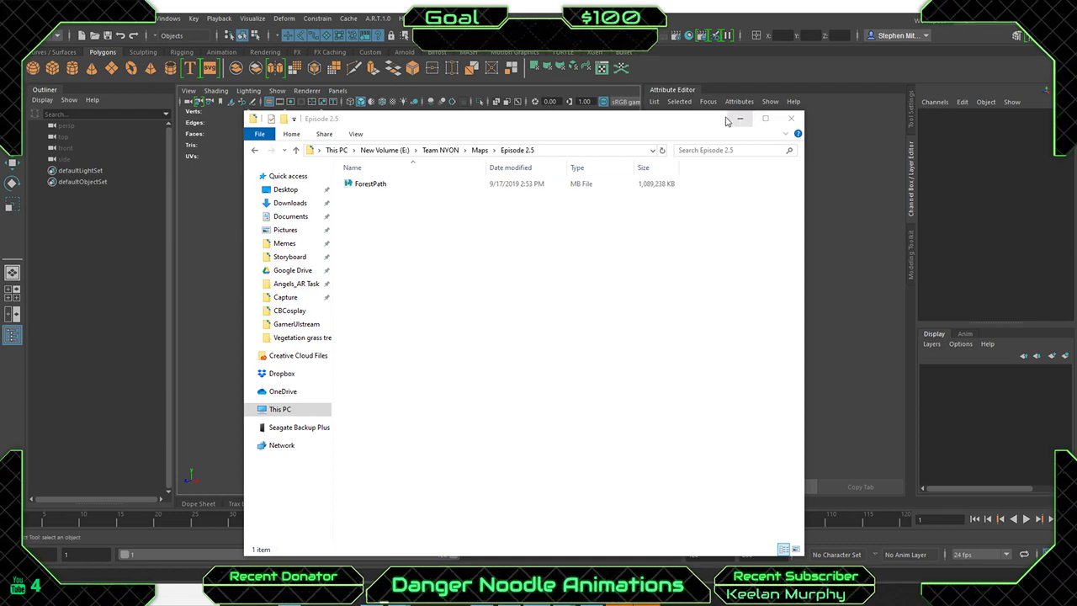
drag(683, 122, 662, 189)
click(770, 181)
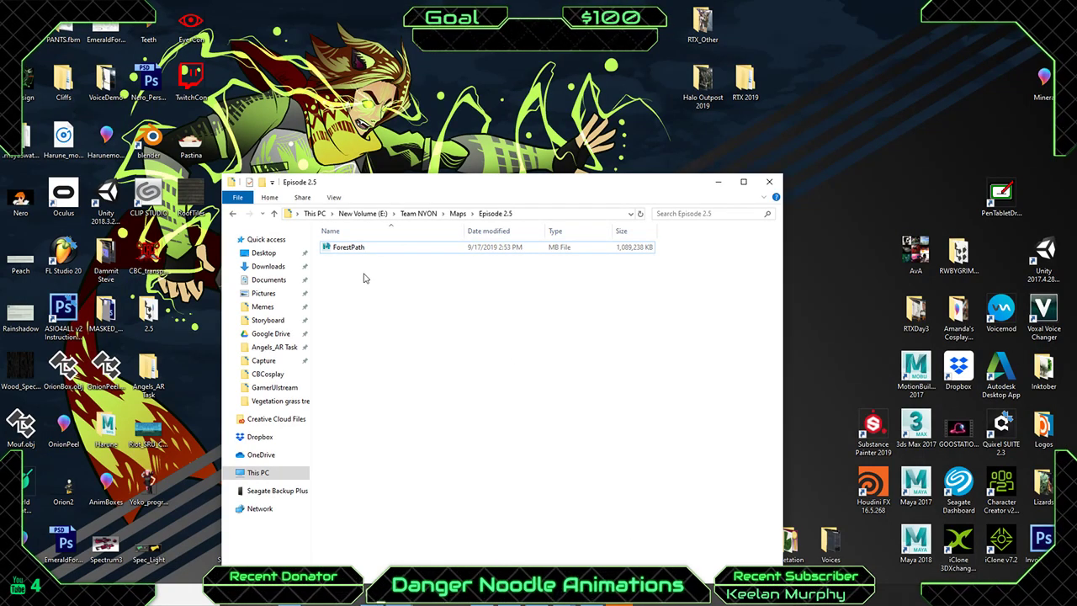
Open the ForestPath scene in Maya, clearing the folder window and the Steam updater out of the way.
double_click(351, 247)
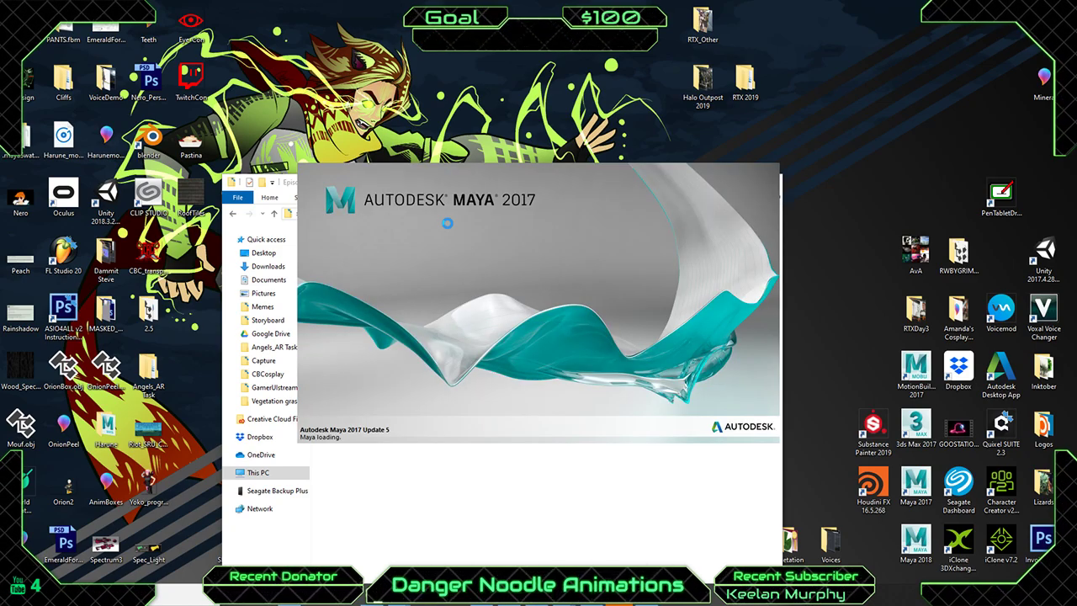
drag(288, 186, 316, 57)
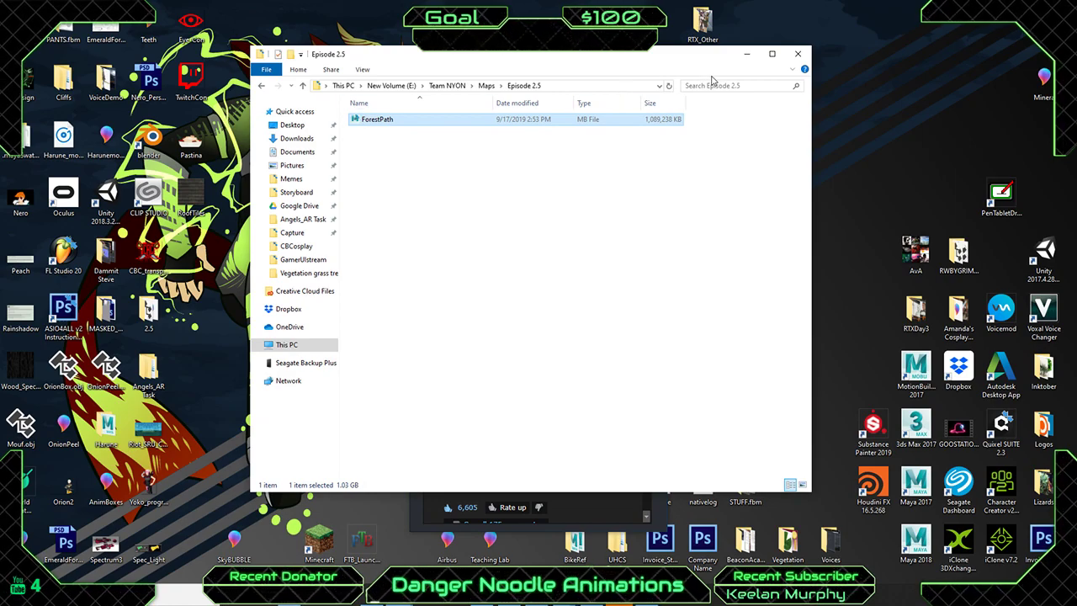
click(746, 54)
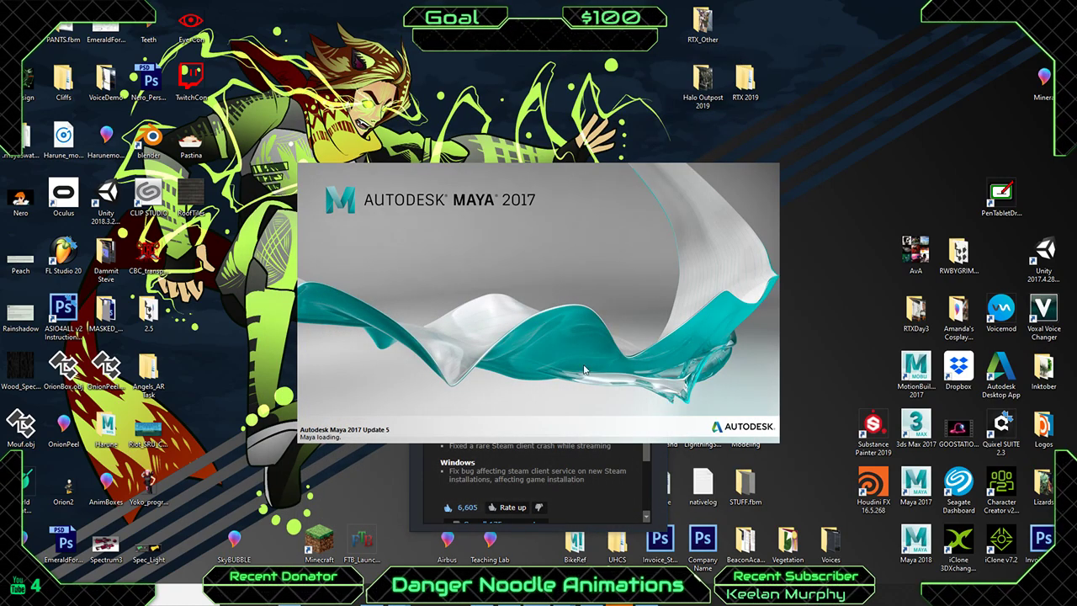
click(603, 493)
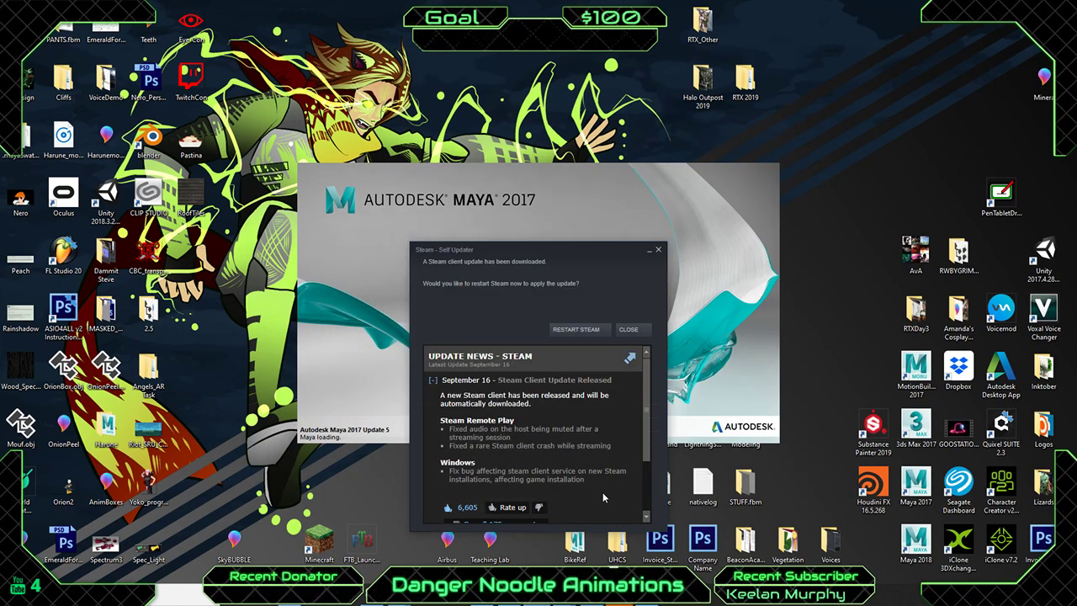
click(659, 250)
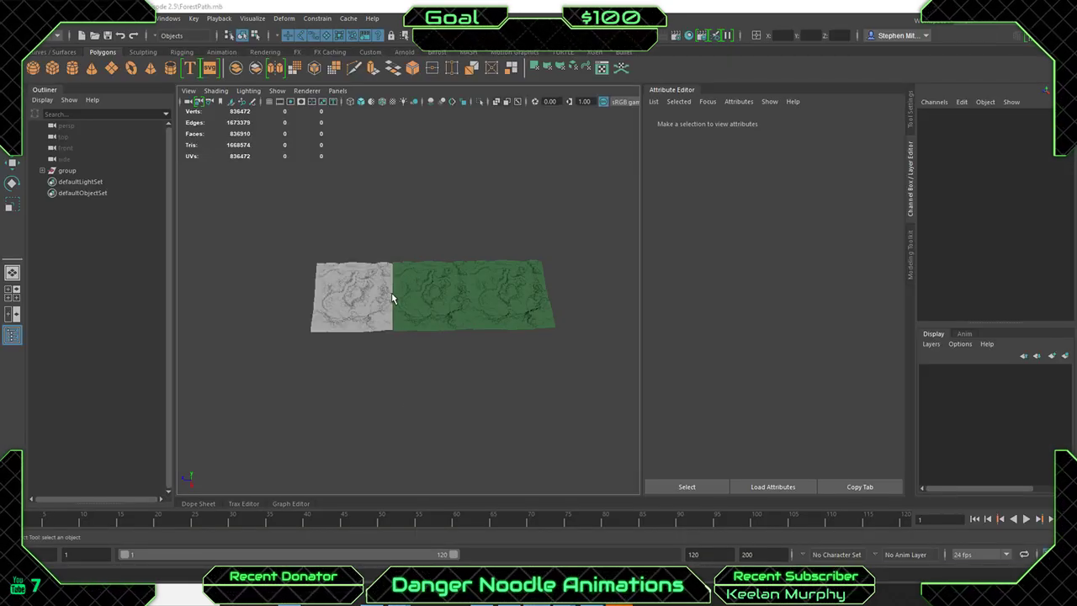
Collapse the attribute display and examine the grey terrain tile's mesh density and relief from close and oblique views.
click(698, 89)
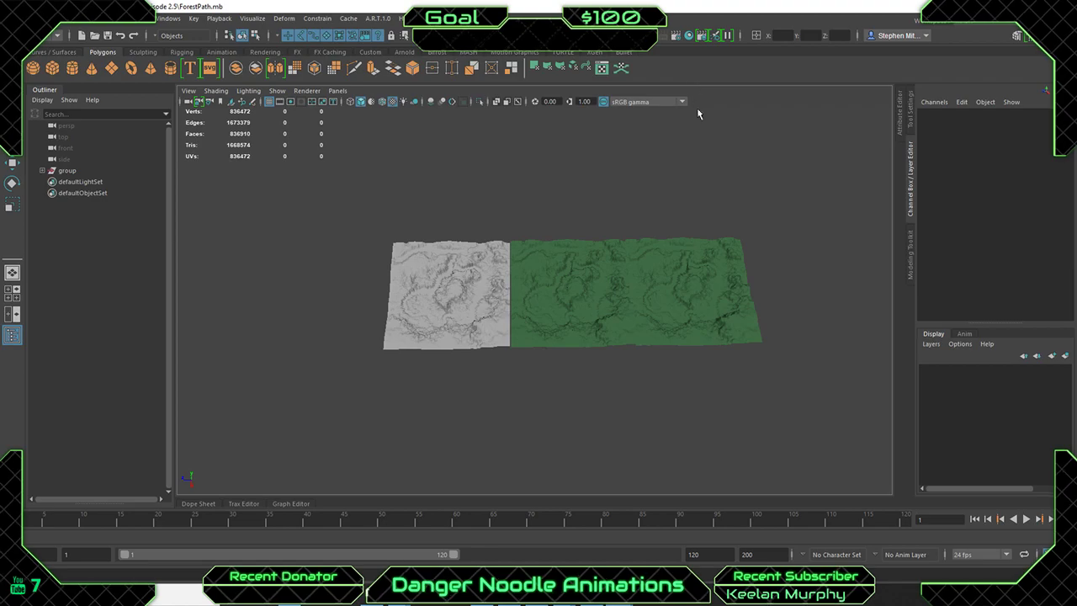
scroll(665, 273, up, 5)
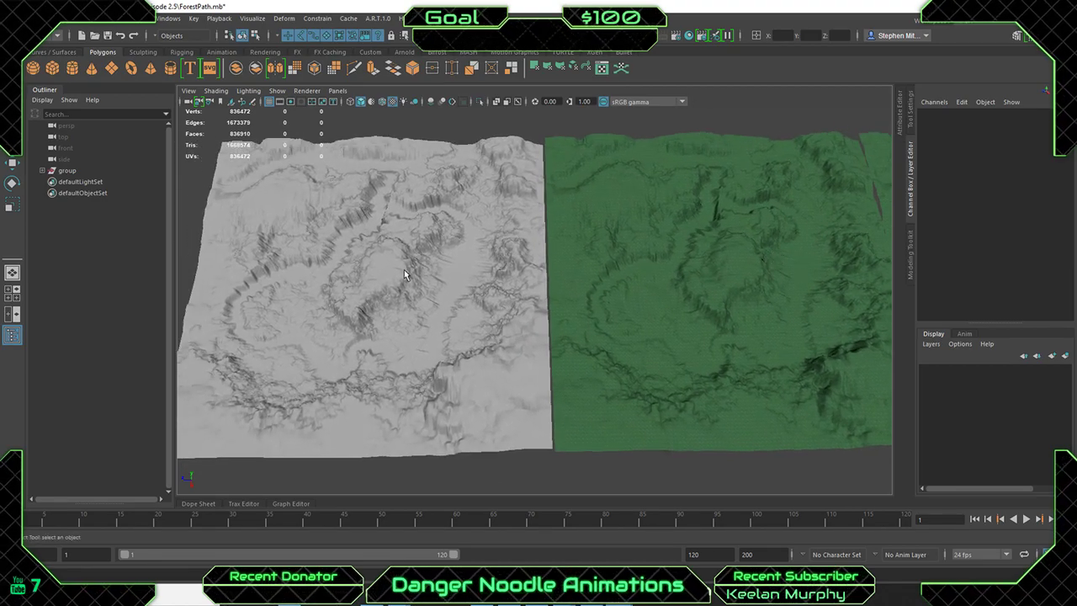
click(404, 269)
alt+middle_drag(390, 248, 562, 260)
scroll(511, 311, up, 2)
scroll(511, 316, up, 1)
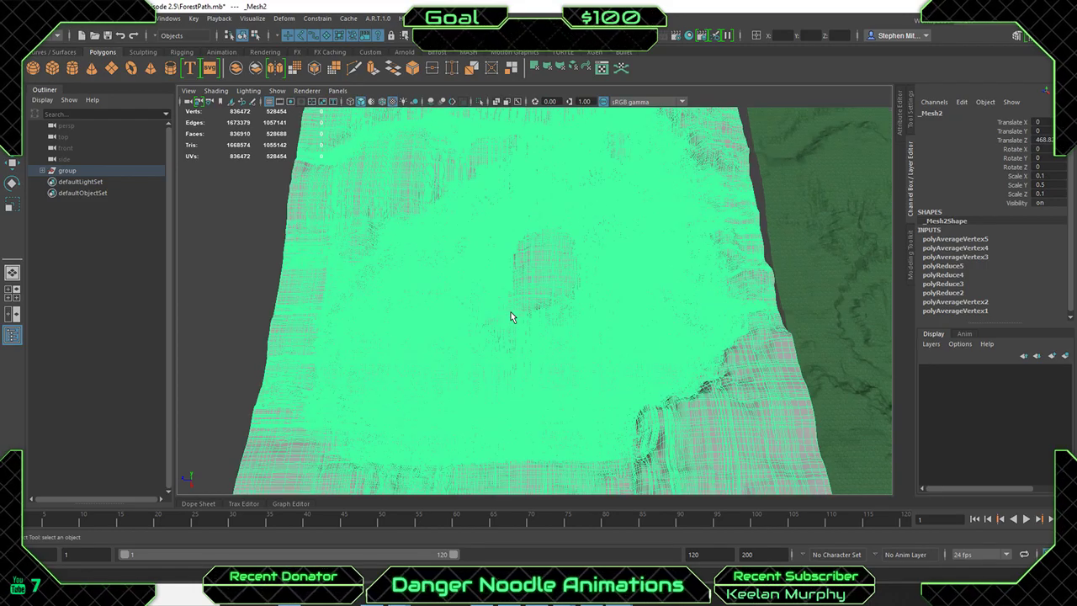
scroll(437, 209, up, 4)
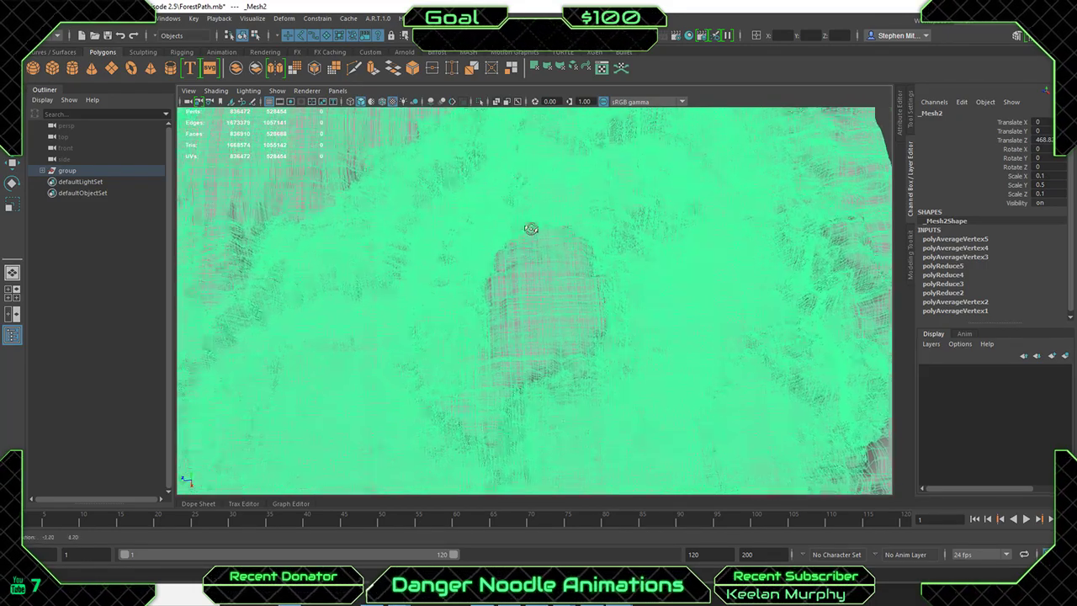
alt+drag(534, 276, 512, 227)
alt+middle_drag(512, 227, 568, 298)
alt+drag(582, 318, 633, 213)
alt+drag(581, 341, 562, 283)
click(557, 290)
alt+middle_drag(406, 416, 708, 213)
alt+drag(707, 212, 448, 335)
click(449, 335)
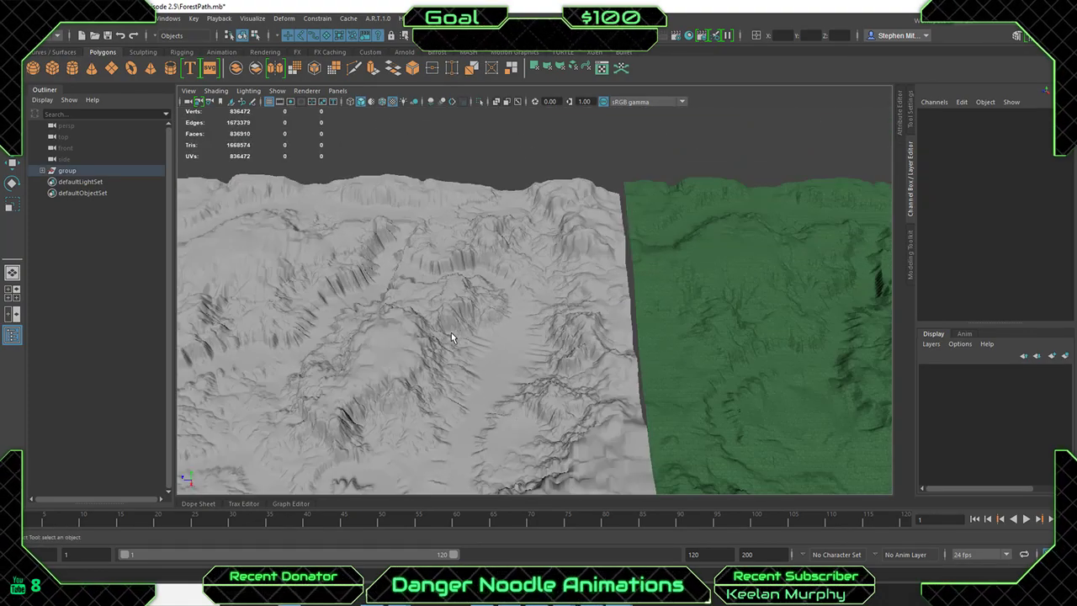
Delete the grey terrain tile and the green tile beside it, and frame the remaining green tile.
alt+drag(695, 308, 543, 248)
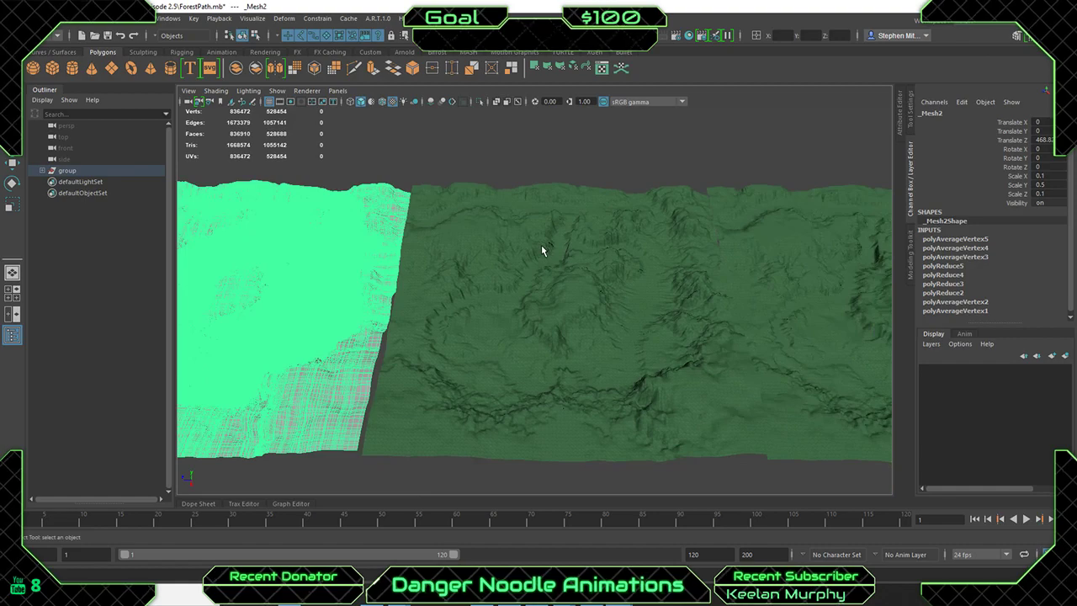
shift+click(552, 257)
key(Delete)
alt+drag(664, 332, 668, 241)
click(701, 320)
key(f)
scroll(697, 313, down, 5)
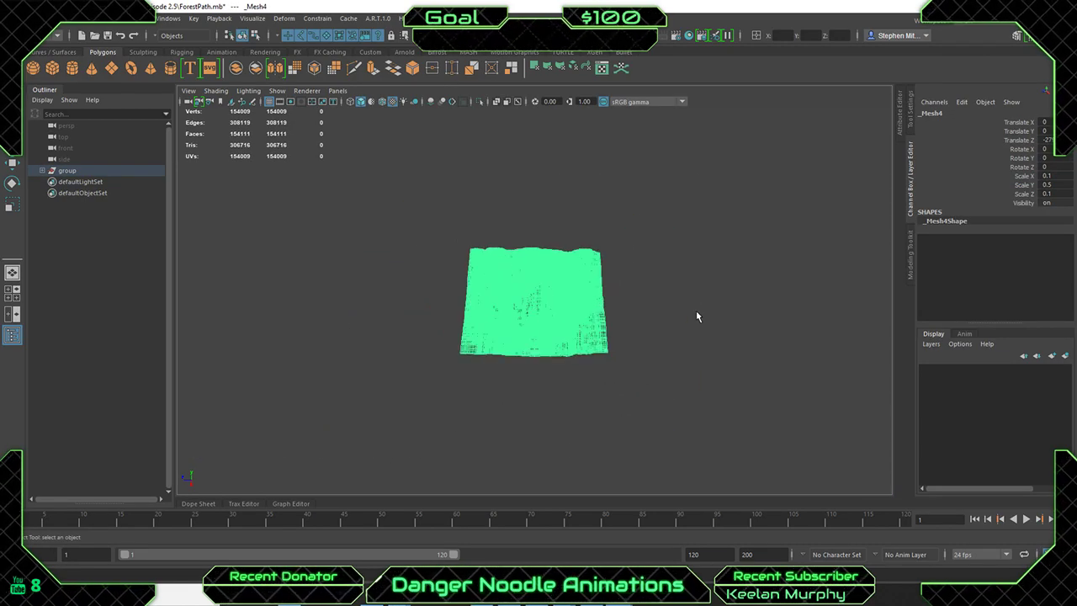
Put the remaining green terrain tile into a group of its own.
key(w)
alt+middle_drag(561, 209, 858, 155)
alt+middle_drag(416, 292, 532, 296)
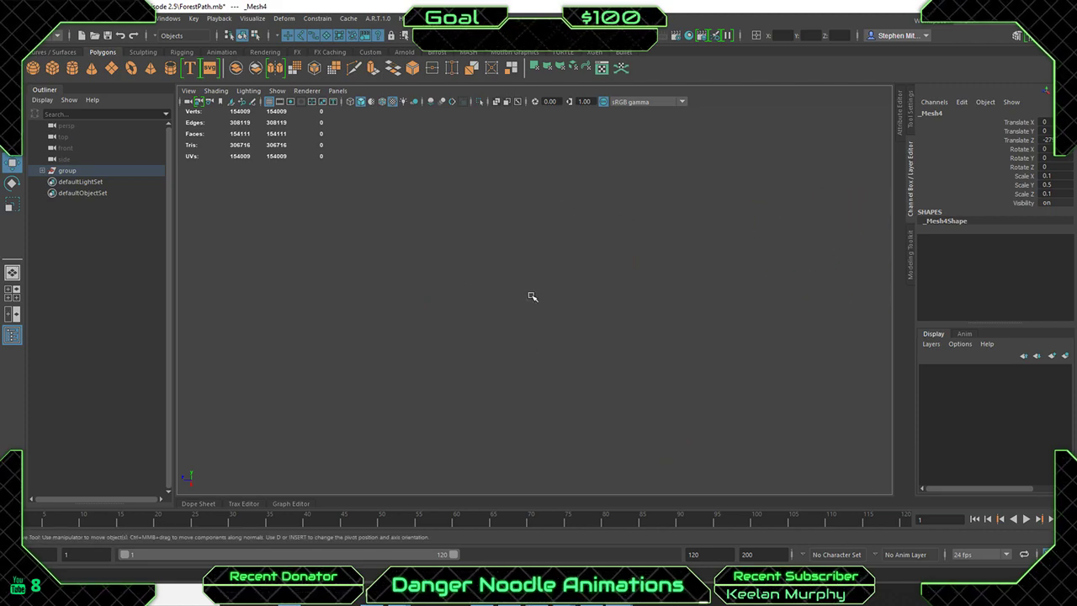
click(272, 110)
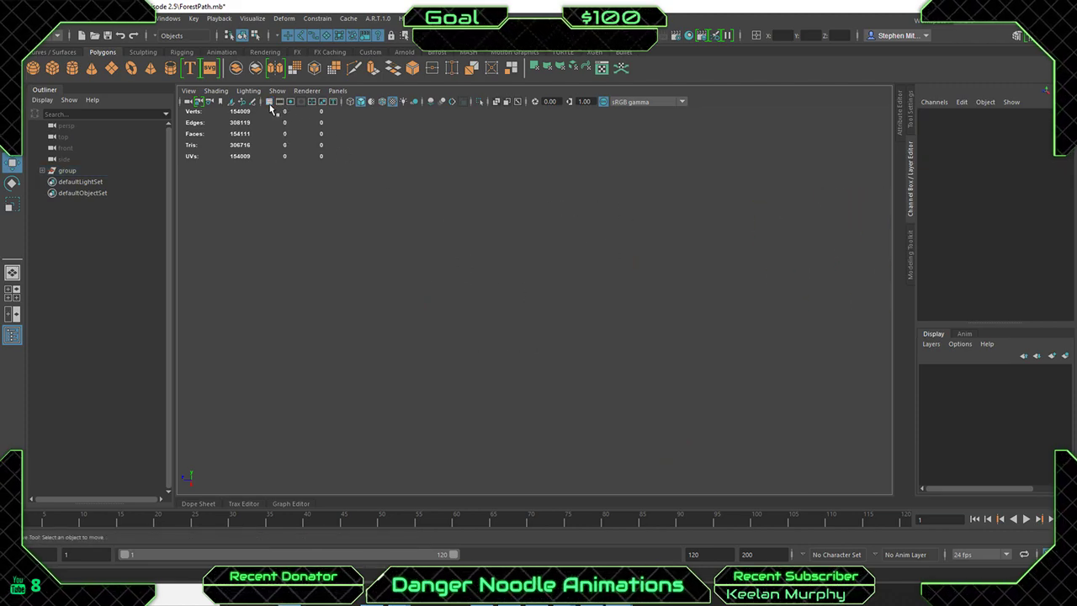
alt+middle_drag(556, 221, 362, 264)
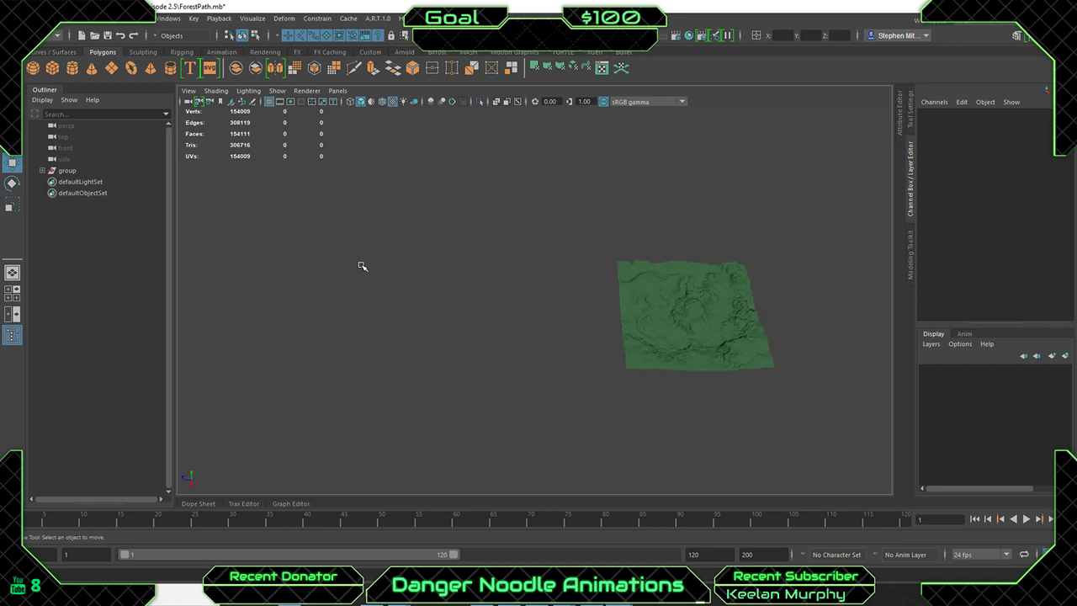
click(714, 325)
key(ctrl+g)
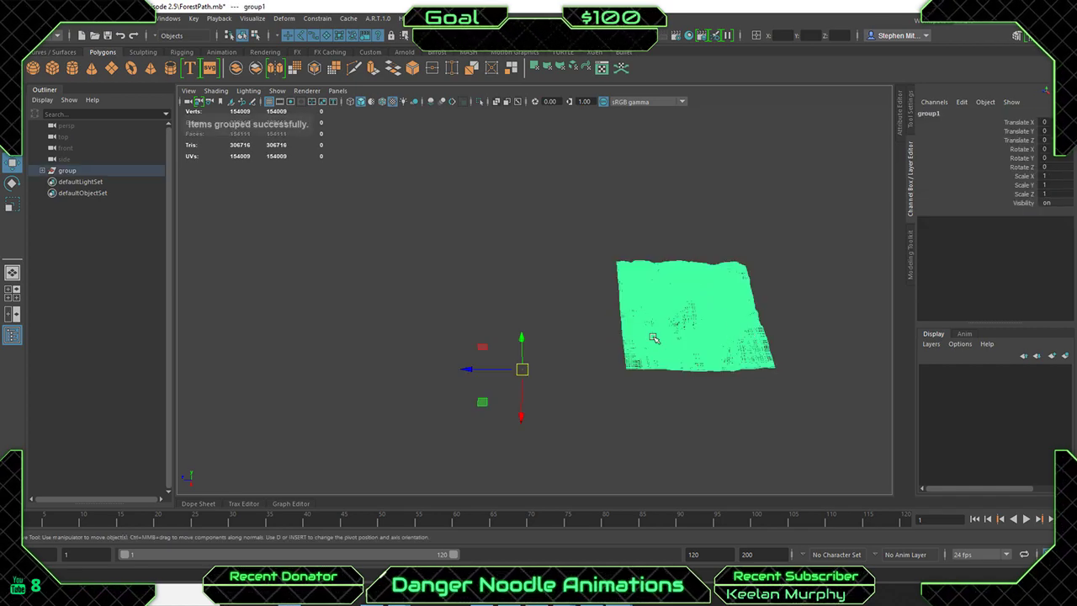
Create a polygon plane about 23 units square at the grid centre, with 2 subdivisions in width and height.
alt+drag(505, 398, 483, 326)
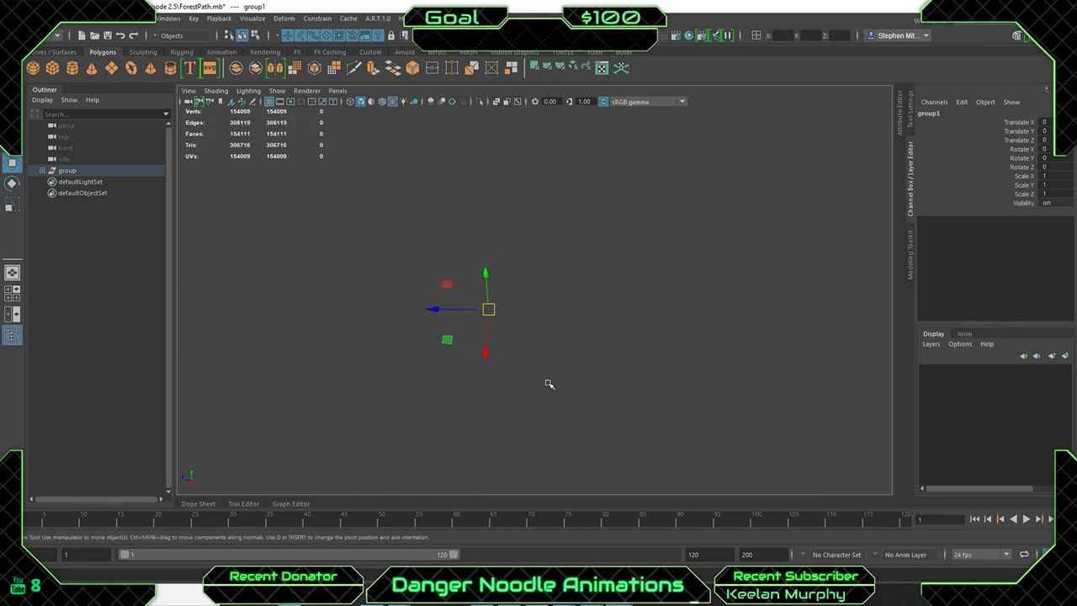
click(111, 67)
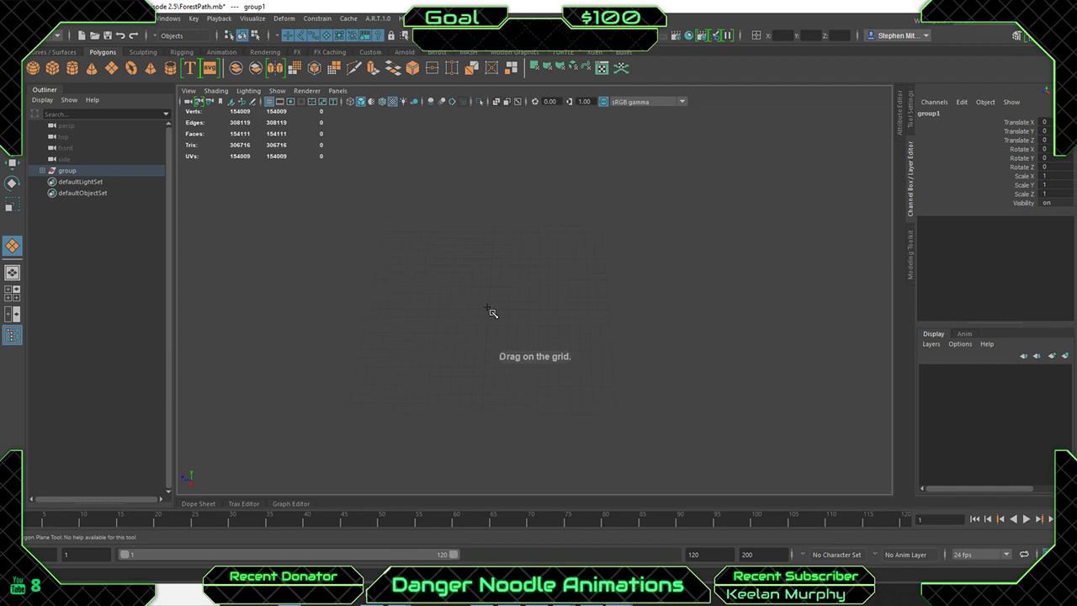
drag(494, 316, 609, 372)
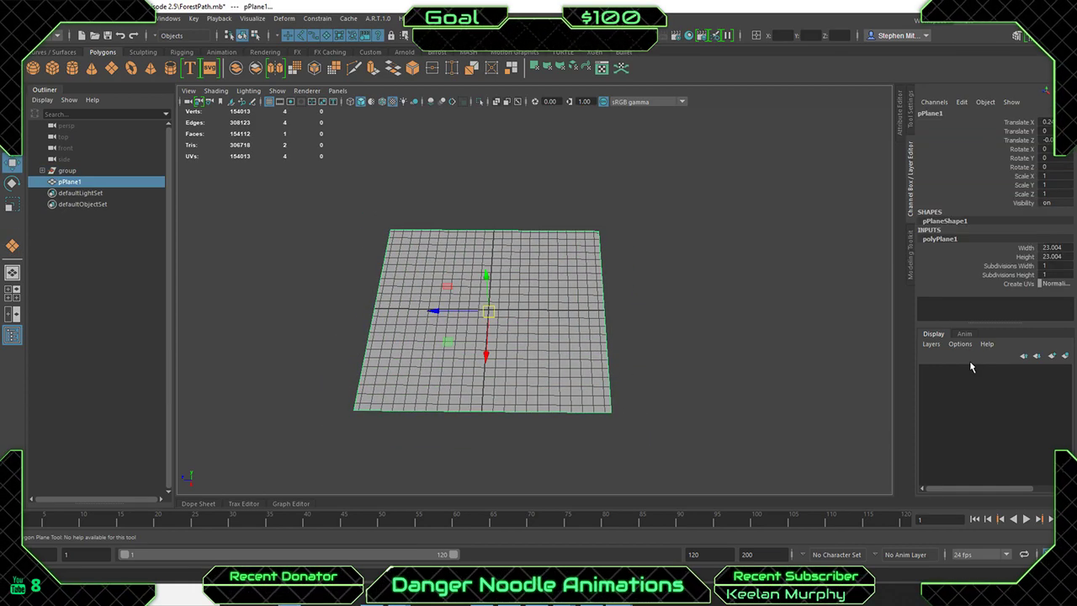
click(1045, 265)
click(1056, 274)
text(2)
key(Return)
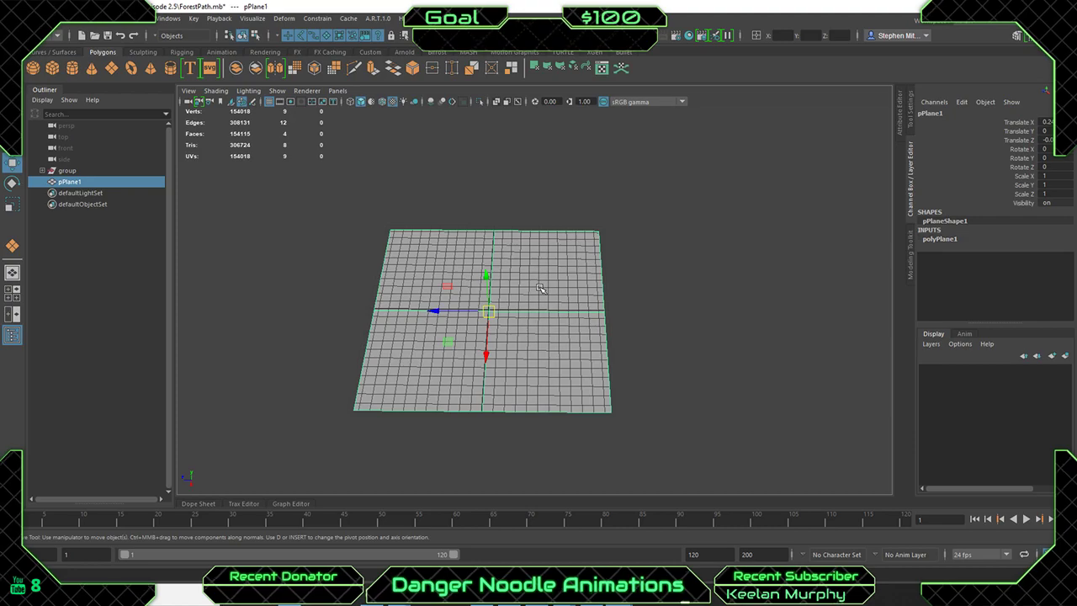
Extrude all edges of the plane about 9.23 units upward to form a box of four open compartments.
click(541, 289)
alt+middle_drag(542, 289, 573, 317)
scroll(556, 289, up, 3)
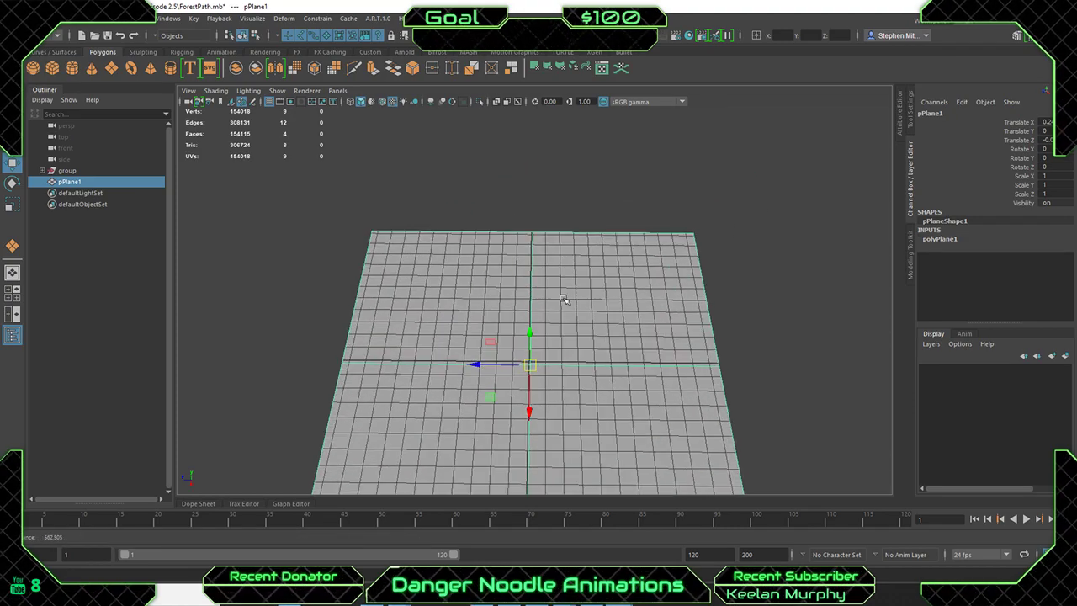
alt+middle_drag(566, 481, 558, 339)
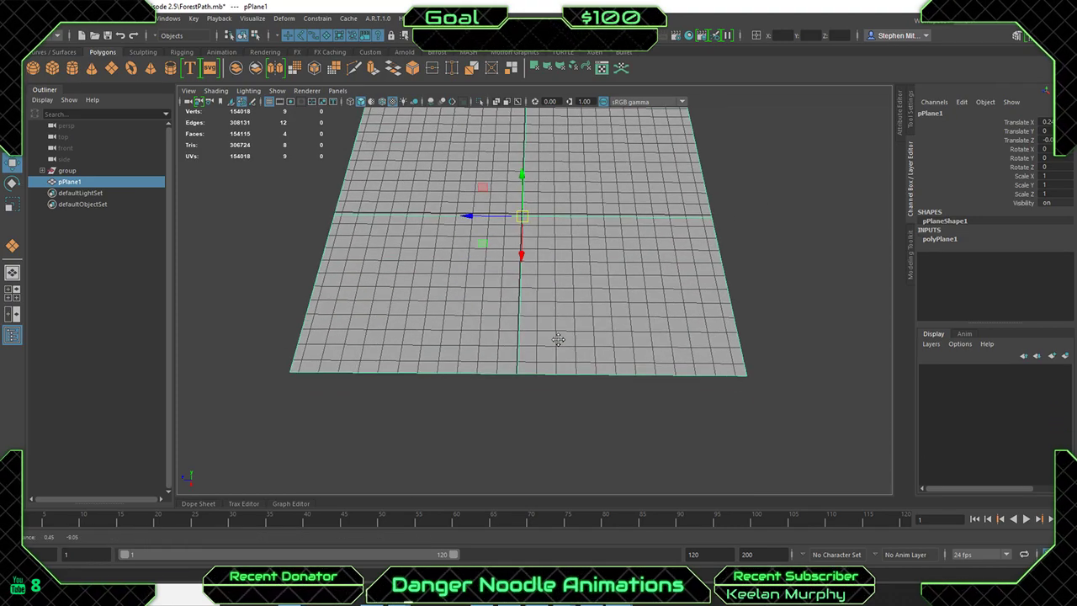
key(f)
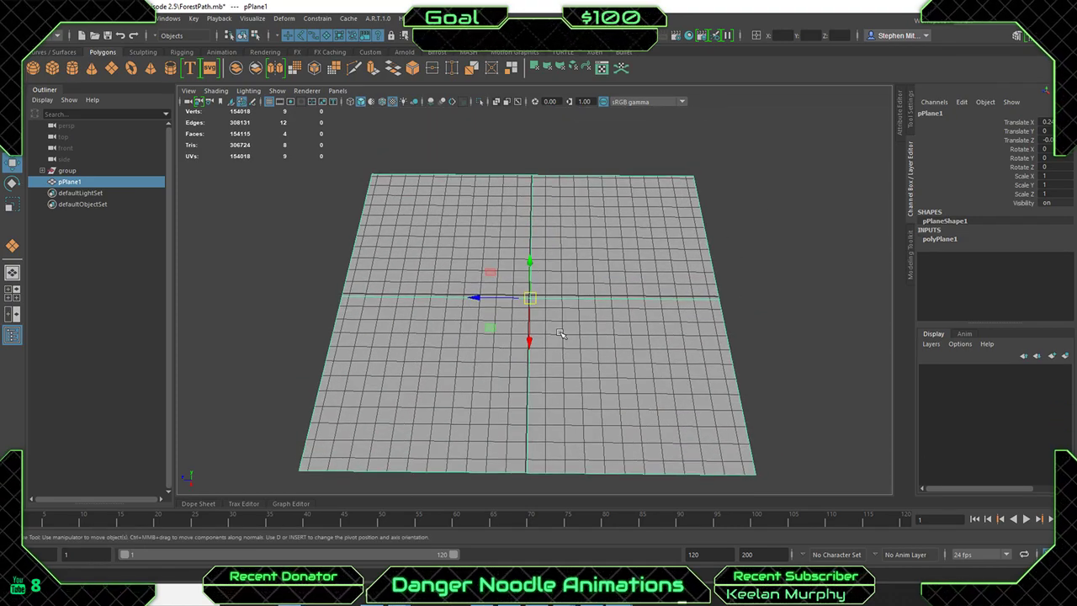
right_drag(606, 293, 606, 255)
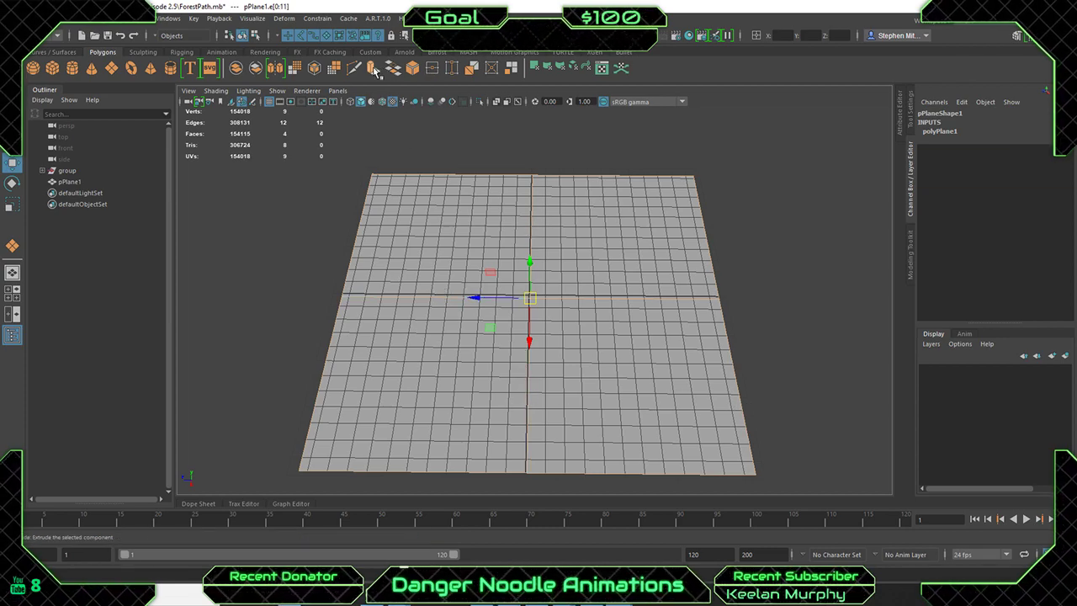
key(ctrl+e)
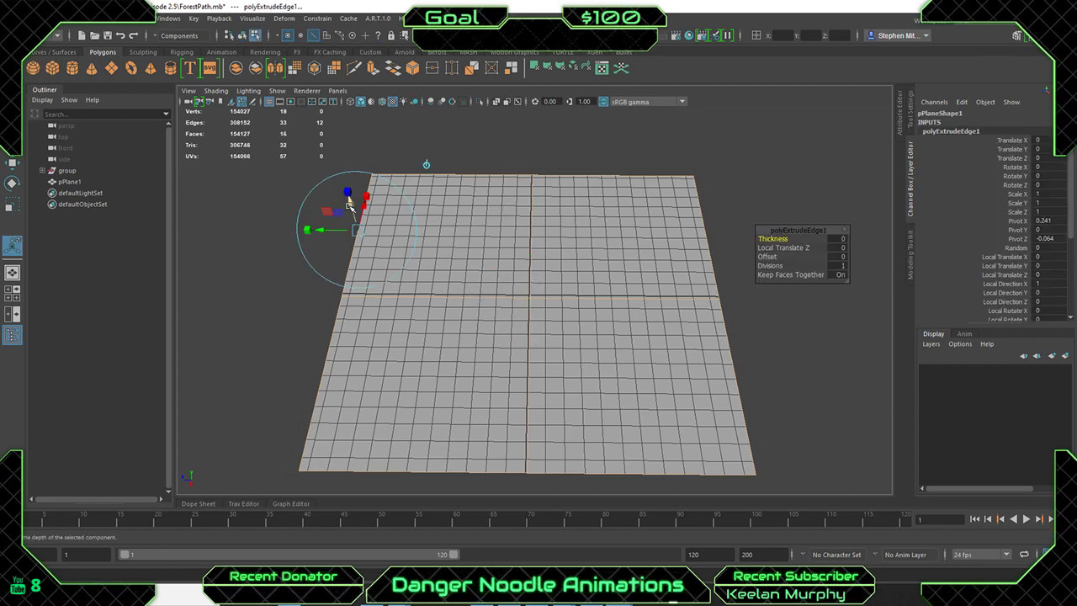
drag(349, 204, 332, 75)
mouse_move(548, 243)
alt+right_down()
mouse_move(570, 241)
mouse_move(557, 239)
alt+right_up()
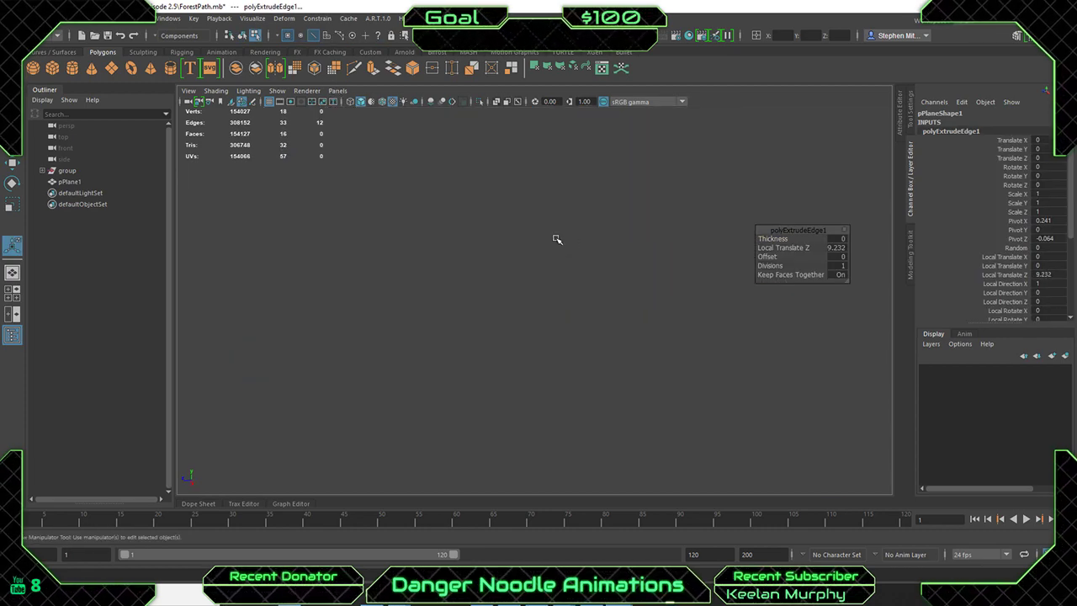
alt+drag(557, 240, 549, 286)
right_drag(549, 286, 619, 248)
click(713, 238)
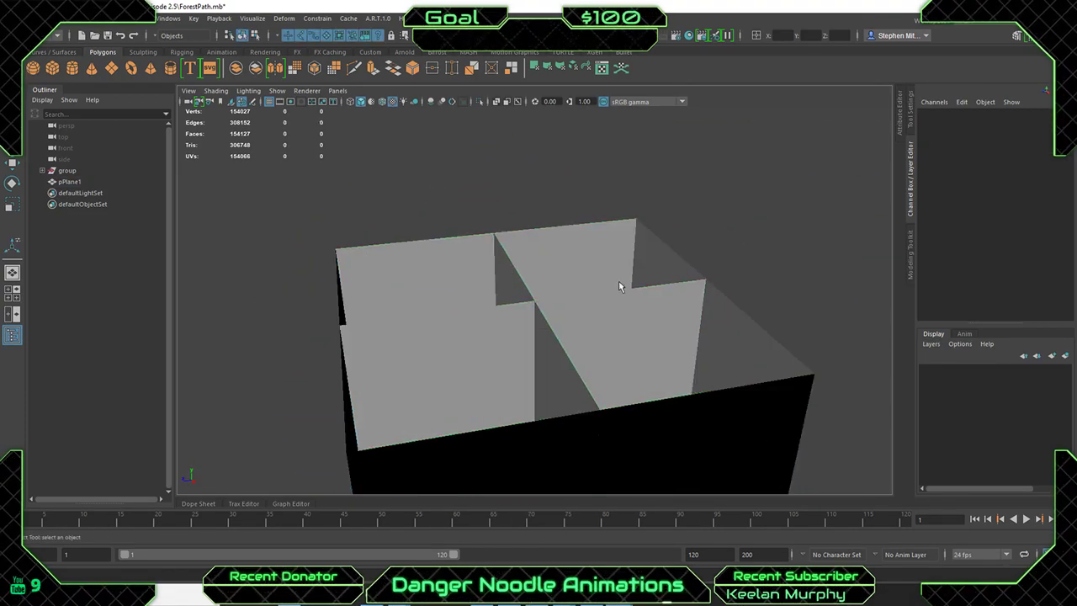
Move the green terrain tile over to the small four-compartment box.
scroll(602, 291, down, 5)
alt+drag(531, 300, 592, 323)
scroll(593, 321, down, 8)
alt+middle_drag(614, 311, 491, 329)
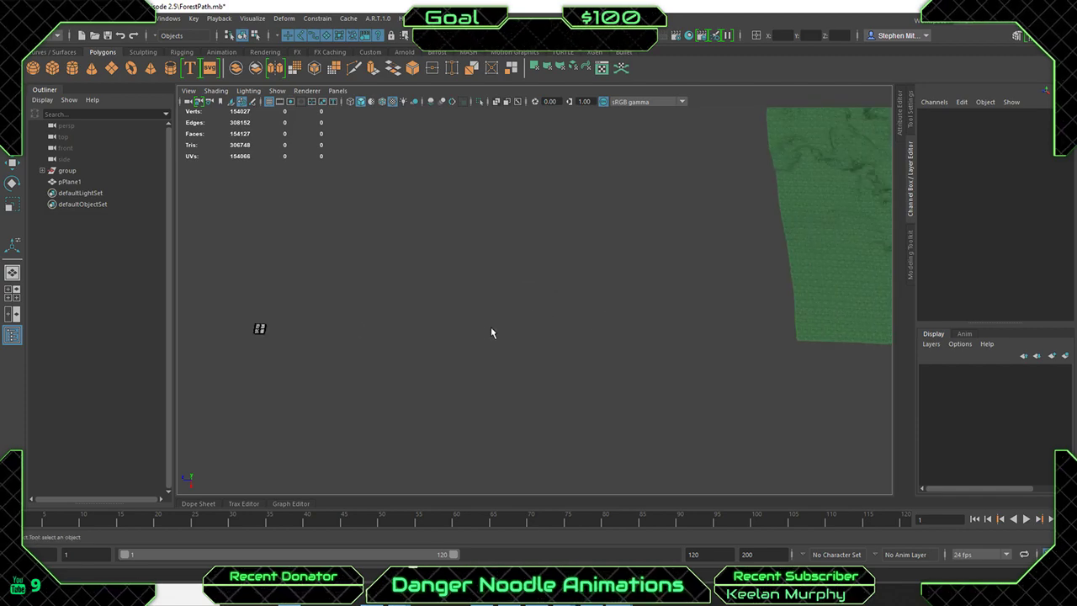
scroll(553, 307, down, 4)
click(704, 224)
alt+middle_drag(561, 234, 540, 340)
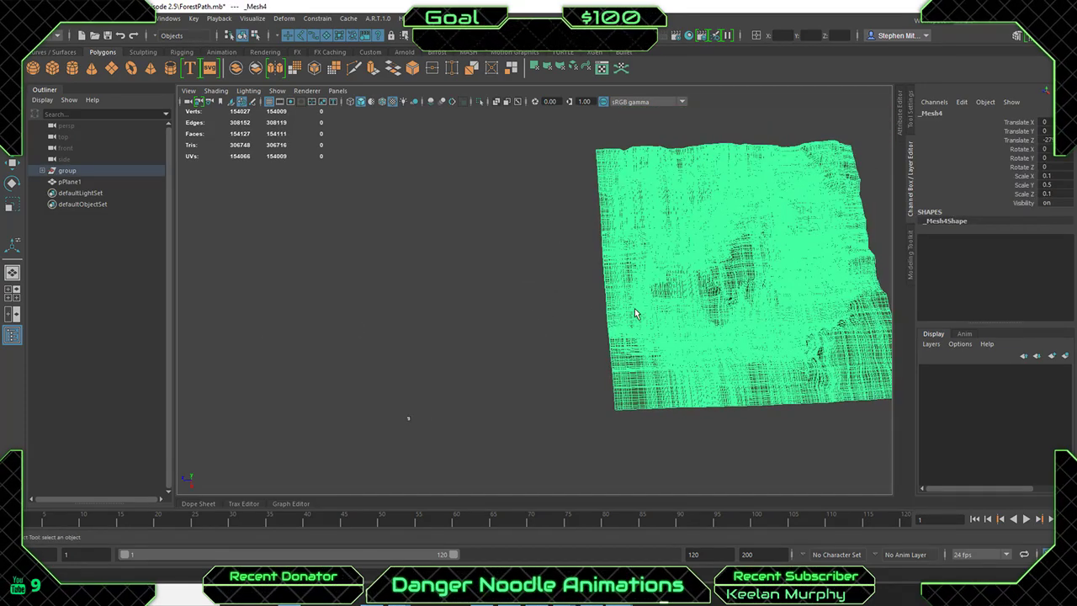
key(w)
drag(712, 300, 363, 457)
Scale the terrain tile down to 0.005 in X and Z and 0.023 in Y.
key(r)
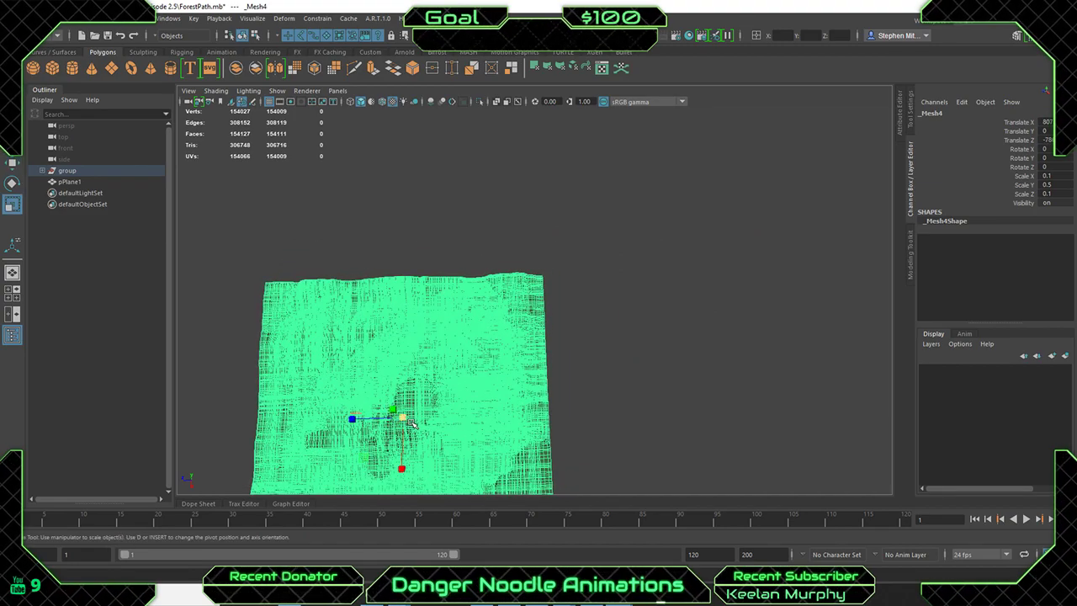
drag(403, 419, 427, 414)
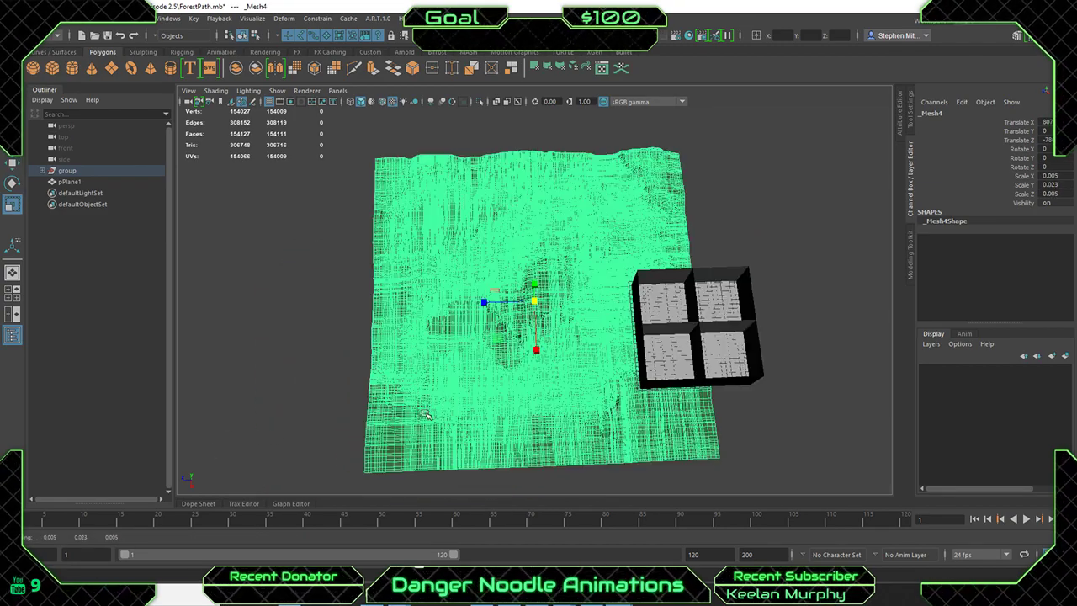
alt+drag(594, 353, 599, 267)
Shift the shrunken terrain tile in position and height so that it overlaps the four-compartment box.
key(w)
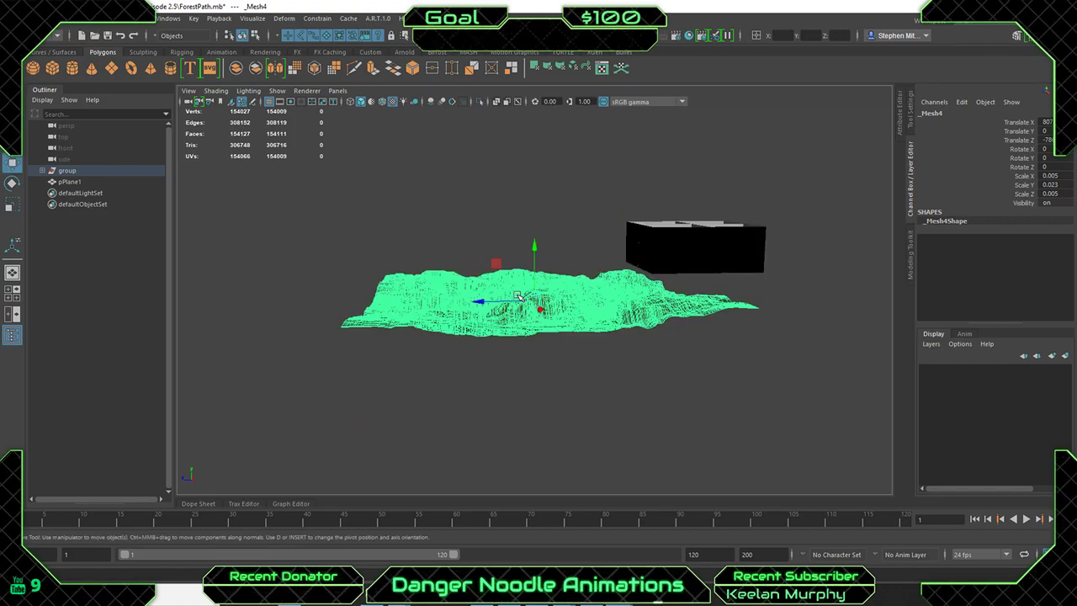
alt+drag(498, 262, 535, 280)
alt+middle_drag(536, 280, 545, 237)
alt+right_drag(545, 236, 782, 425)
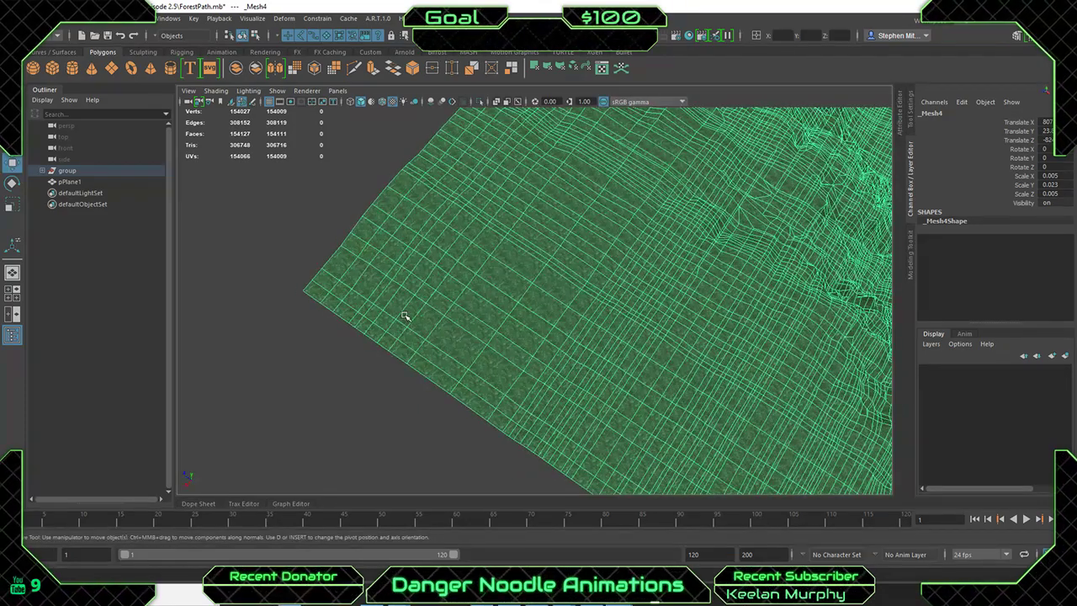
middle_drag(322, 286, 298, 291)
scroll(433, 306, down, 5)
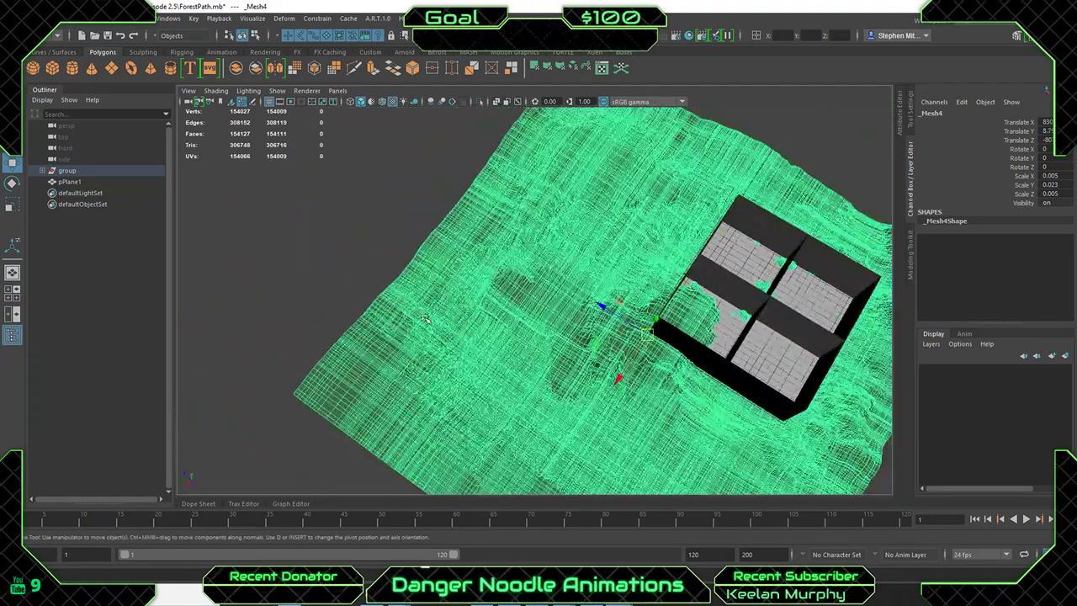
Relocate the terrain tile's pivot to its outer corner.
alt+middle_drag(417, 332, 484, 274)
key(d)
drag(374, 335, 347, 342)
key(d)
scroll(558, 318, down, 5)
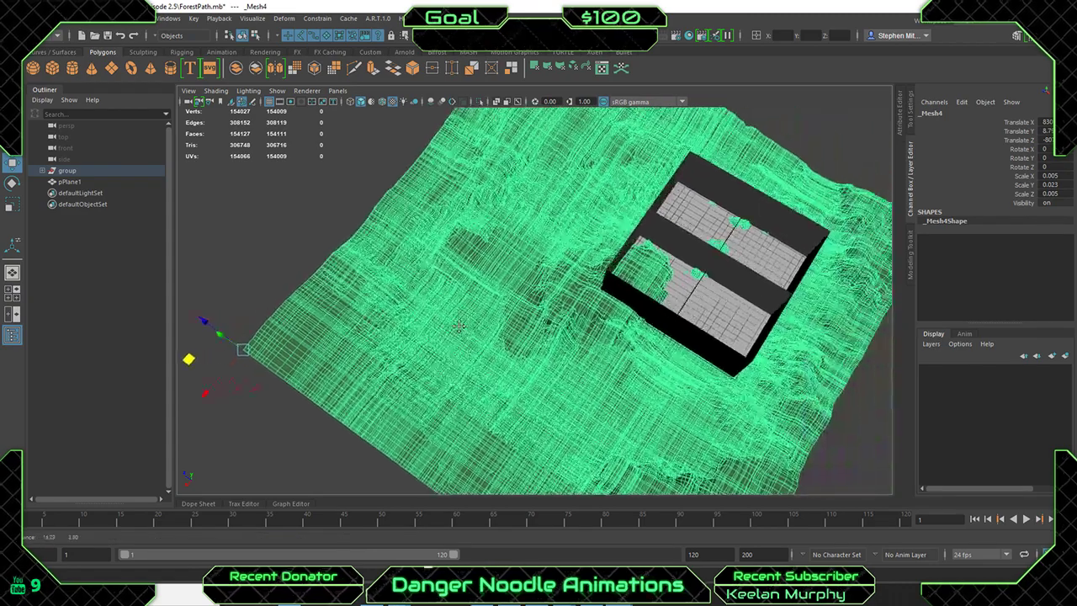
Align the terrain tile's corner pivot with the box corner and scale the tile to 0.001 in X and Z and 0.007 in Y.
mouse_move(280, 347)
mouse_down()
mouse_move(601, 318)
mouse_move(606, 277)
mouse_move(240, 340)
mouse_move(261, 344)
mouse_up()
key(r)
key(f)
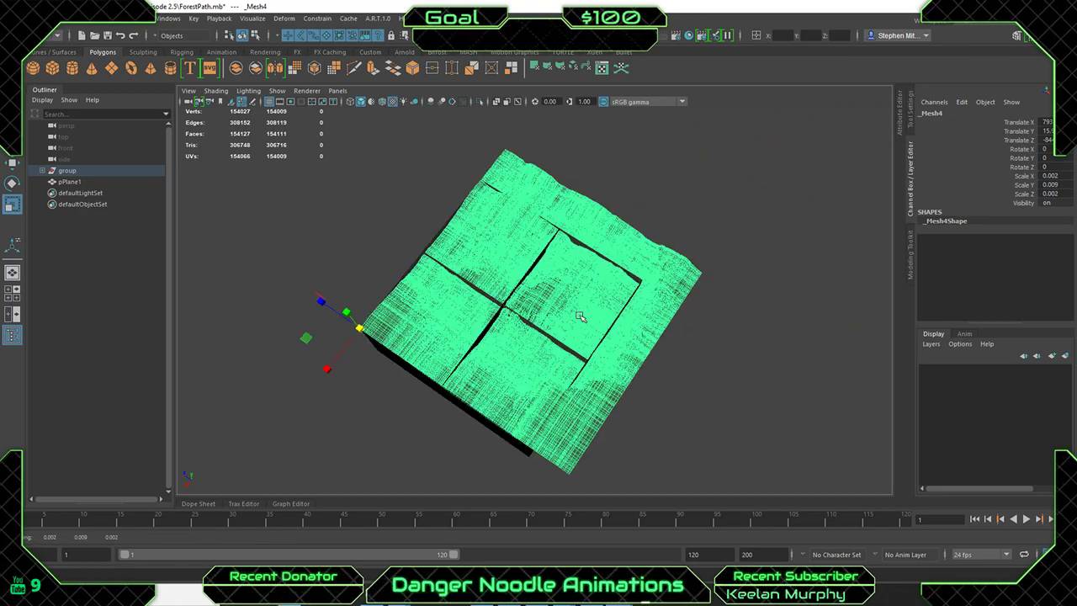
scroll(523, 327, up, 1)
scroll(524, 327, up, 2)
alt+drag(524, 326, 599, 328)
scroll(600, 328, up, 2)
middle_drag(615, 335, 552, 335)
scroll(552, 335, down, 5)
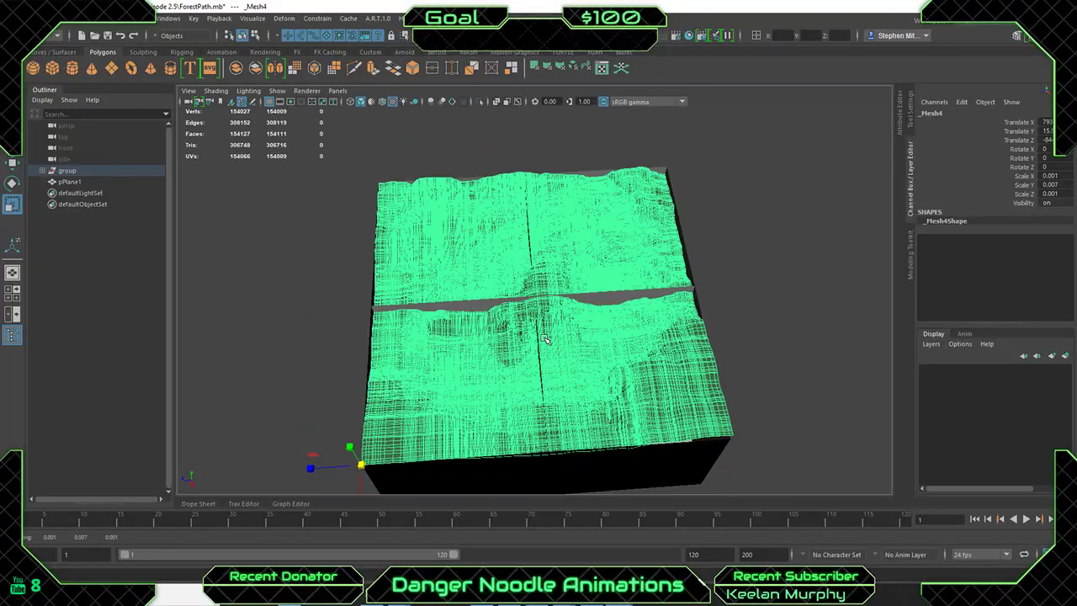
Center the pivot of the scaled terrain tile.
alt+drag(545, 339, 636, 289)
scroll(636, 289, up, 6)
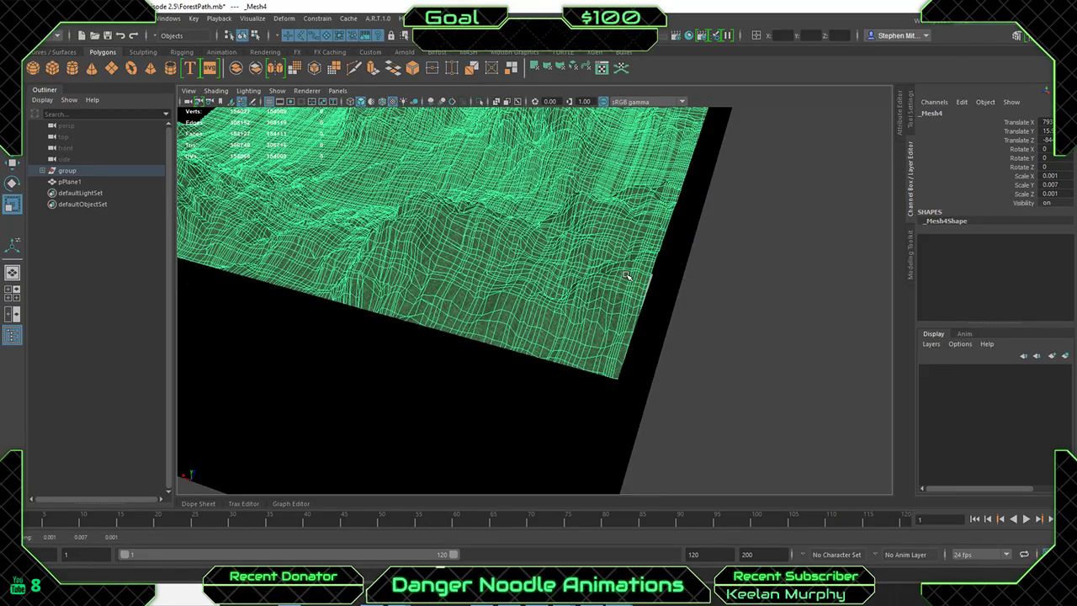
scroll(637, 289, down, 5)
alt+drag(637, 289, 665, 313)
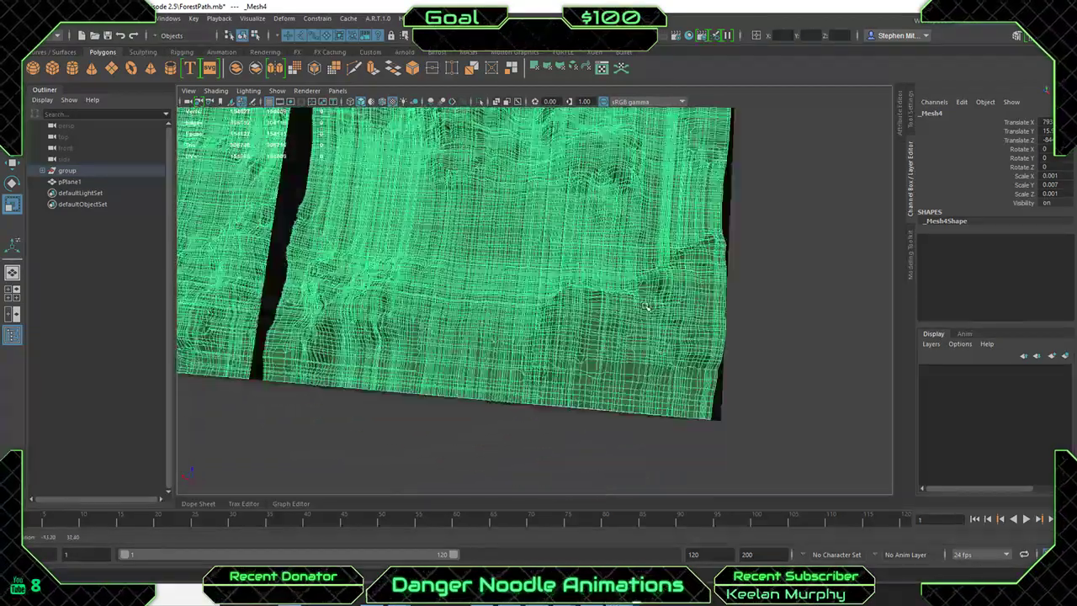
scroll(519, 265, down, 4)
alt+middle_drag(520, 264, 586, 403)
scroll(587, 403, up, 4)
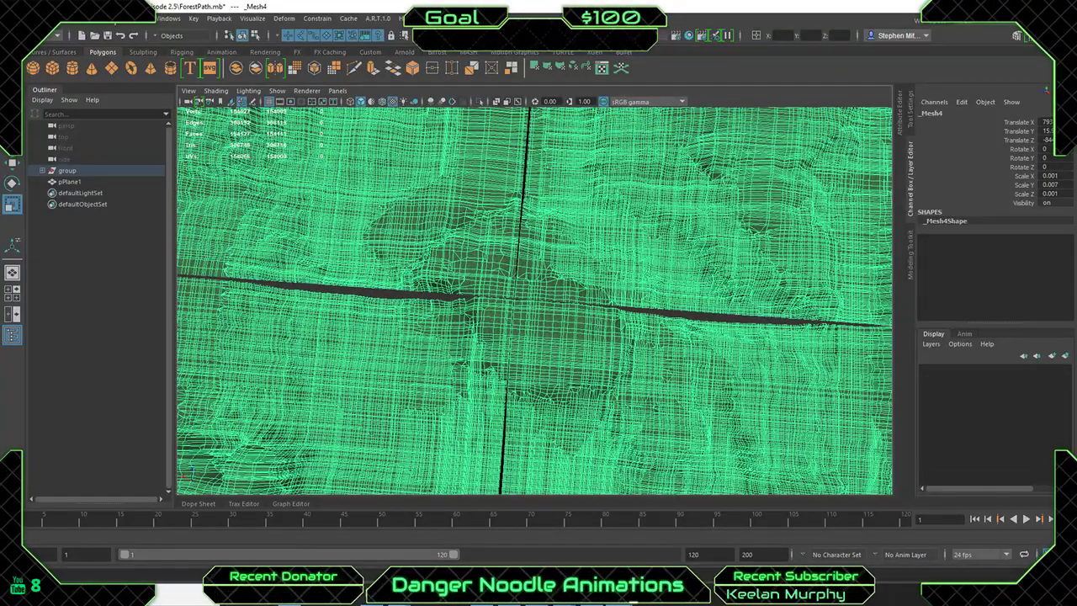
click(101, 18)
click(141, 105)
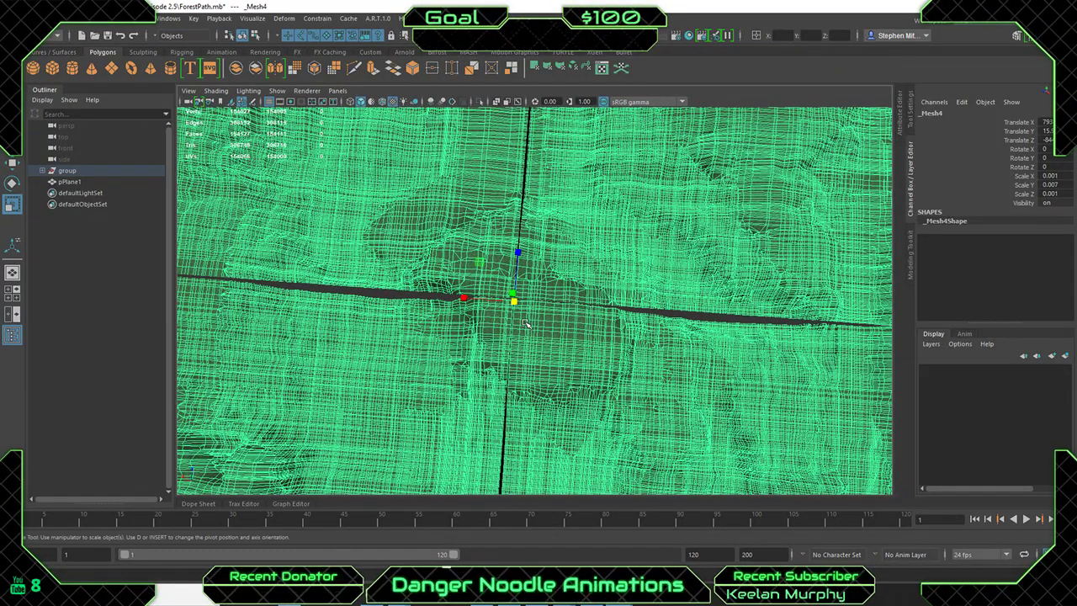
Lower the terrain tile into the box so that the compartment walls rise above the whole landscape.
key(w)
drag(507, 310, 621, 269)
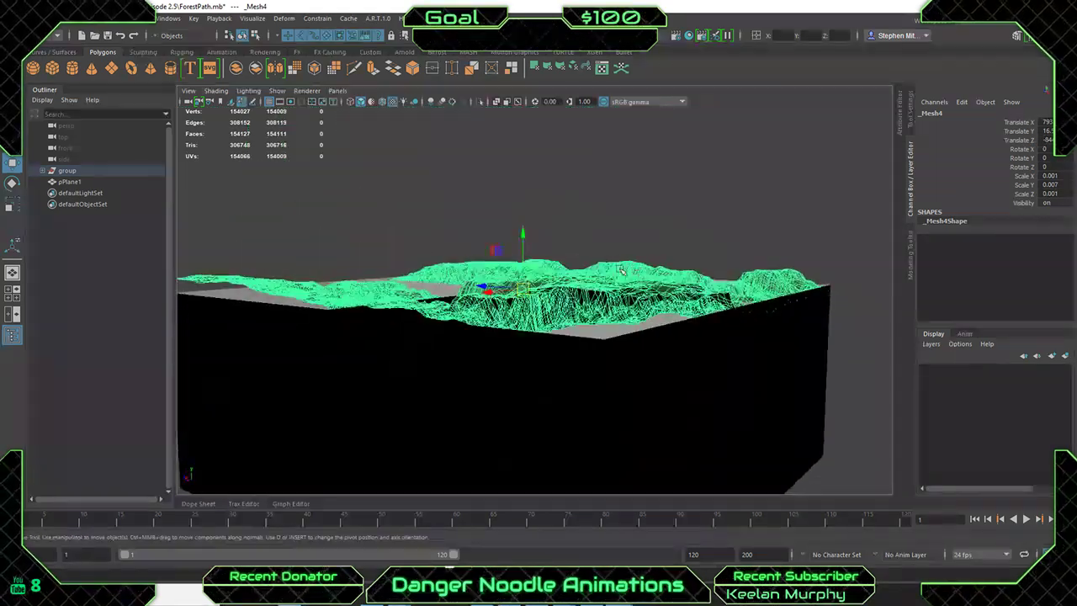
drag(532, 237, 530, 279)
alt+drag(631, 296, 530, 371)
key(r)
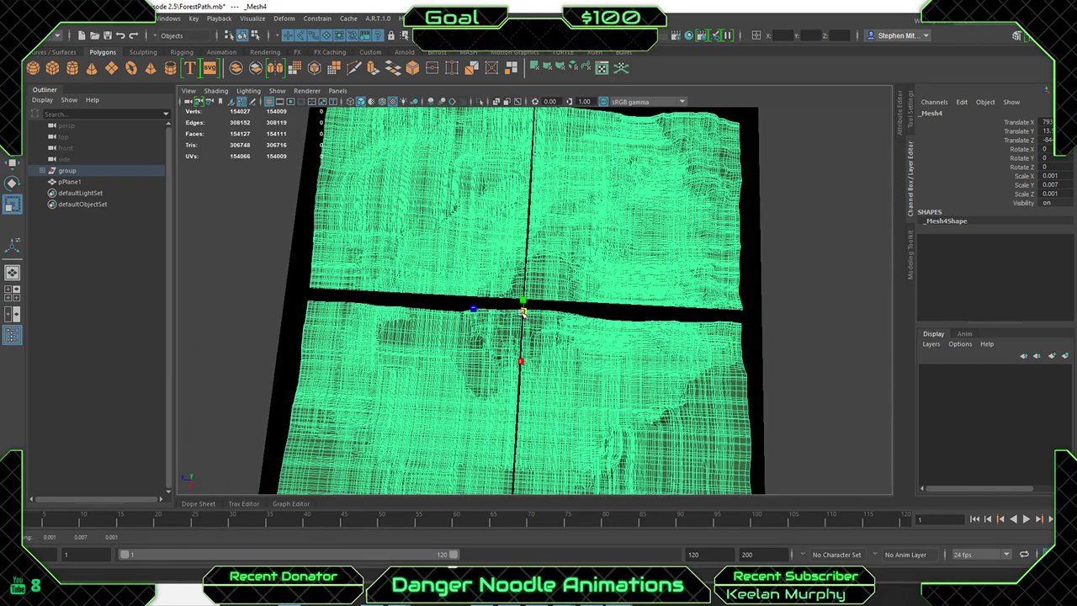
Examine from several angles how the terrain tile sits against the four compartment walls.
click(850, 316)
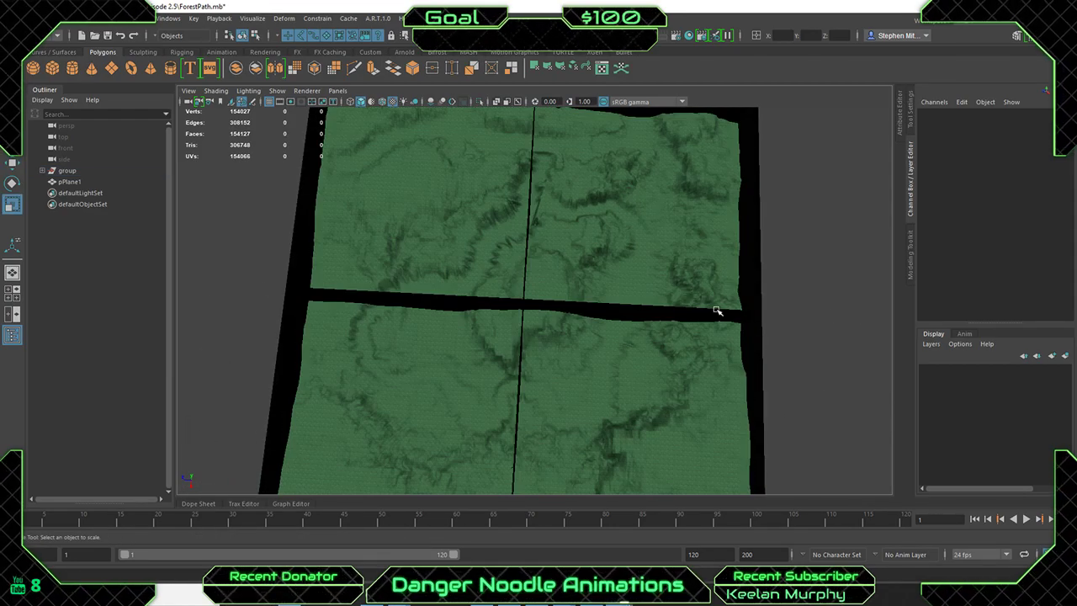
click(618, 277)
alt+drag(615, 276, 770, 312)
click(757, 280)
click(755, 277)
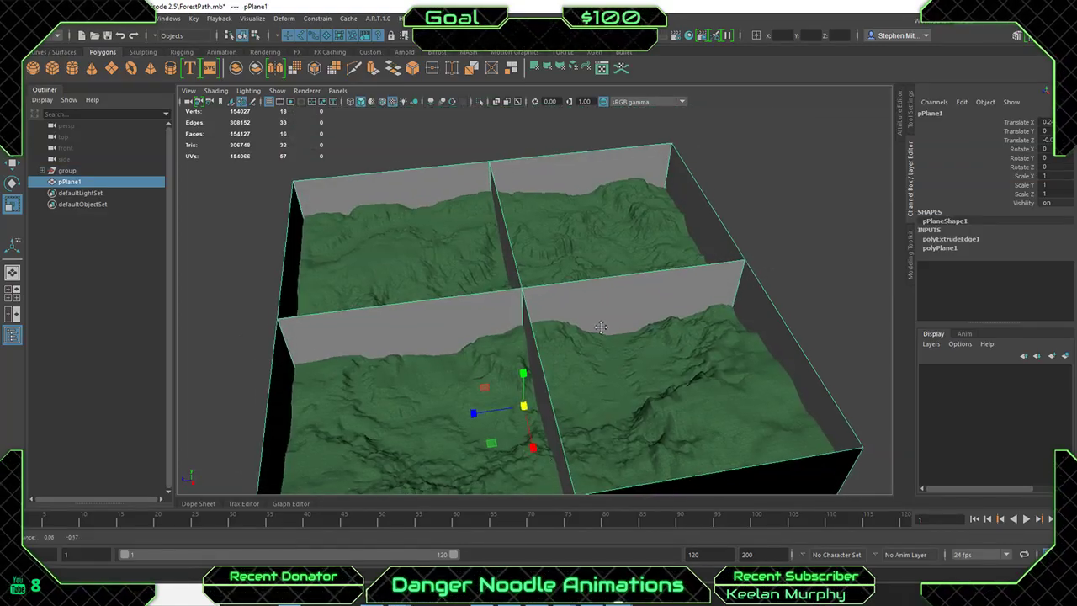
alt+drag(601, 327, 548, 296)
alt+drag(572, 368, 632, 277)
Duplicate the terrain tile, move the copy out of the box to one side, and save the scene.
click(643, 268)
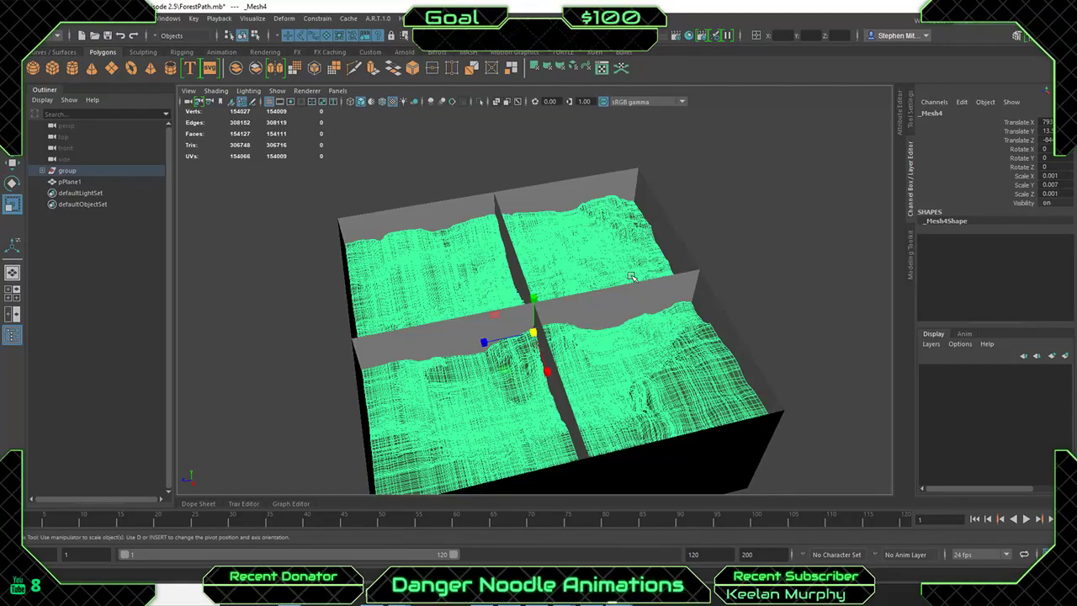
key(w)
key(ctrl+d)
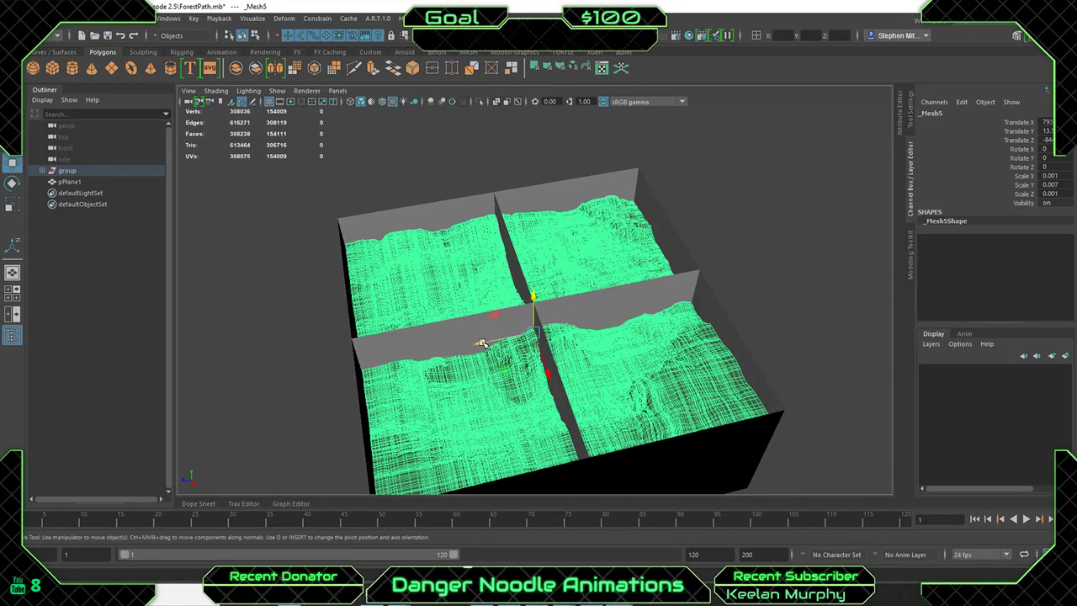
mouse_move(481, 342)
mouse_down()
mouse_move(581, 318)
mouse_move(679, 312)
mouse_up()
key(ctrl+s)
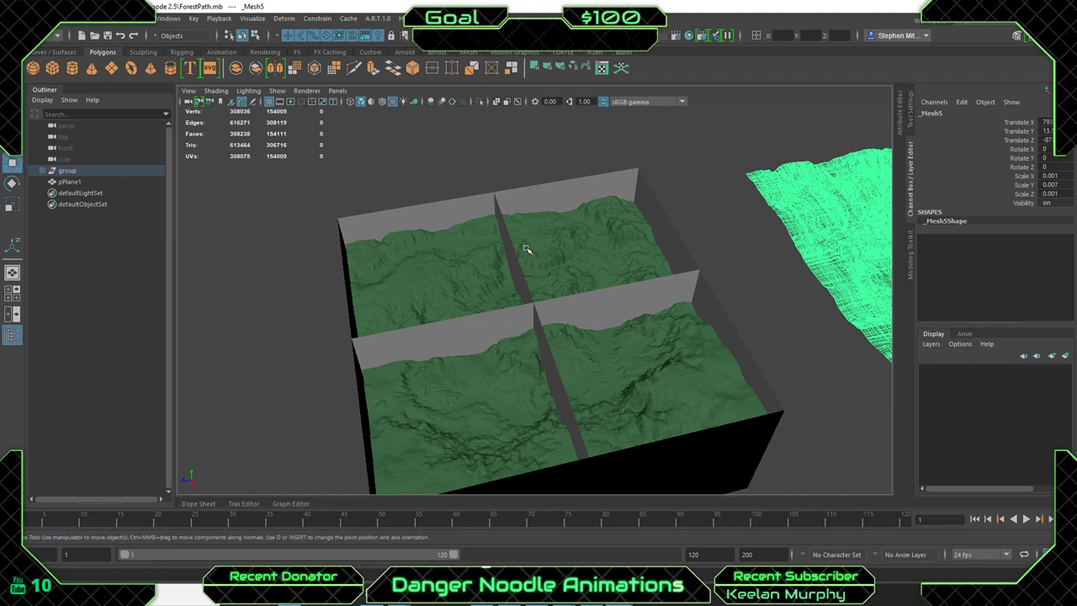
Try a Boolean difference between the terrain tile and the four-compartment box.
scroll(626, 269, up, 2)
click(627, 271)
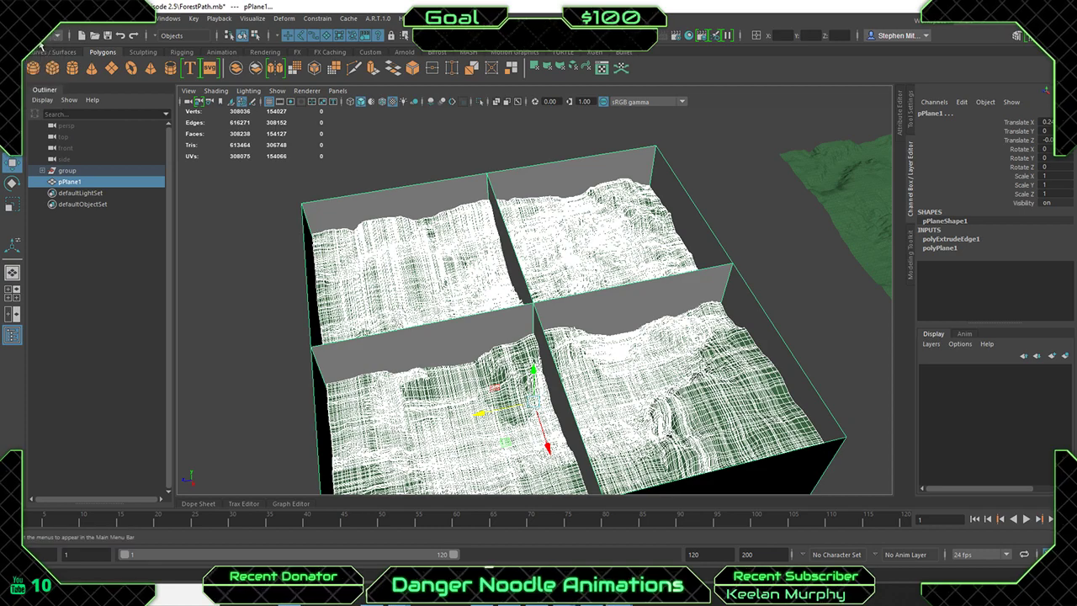
click(38, 47)
click(239, 21)
mouse_move(199, 20)
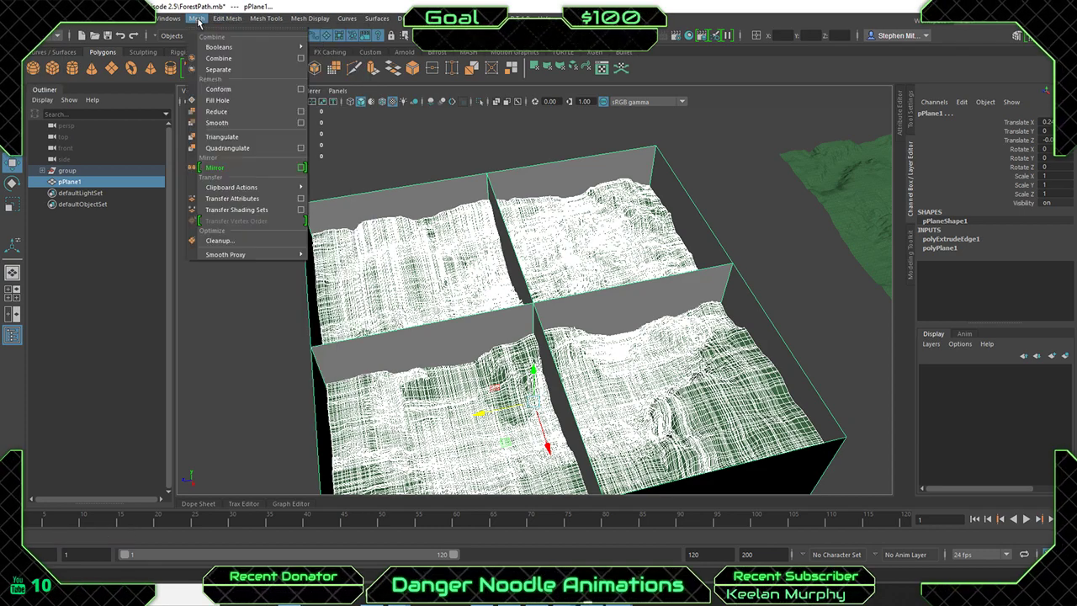
mouse_move(218, 51)
click(336, 67)
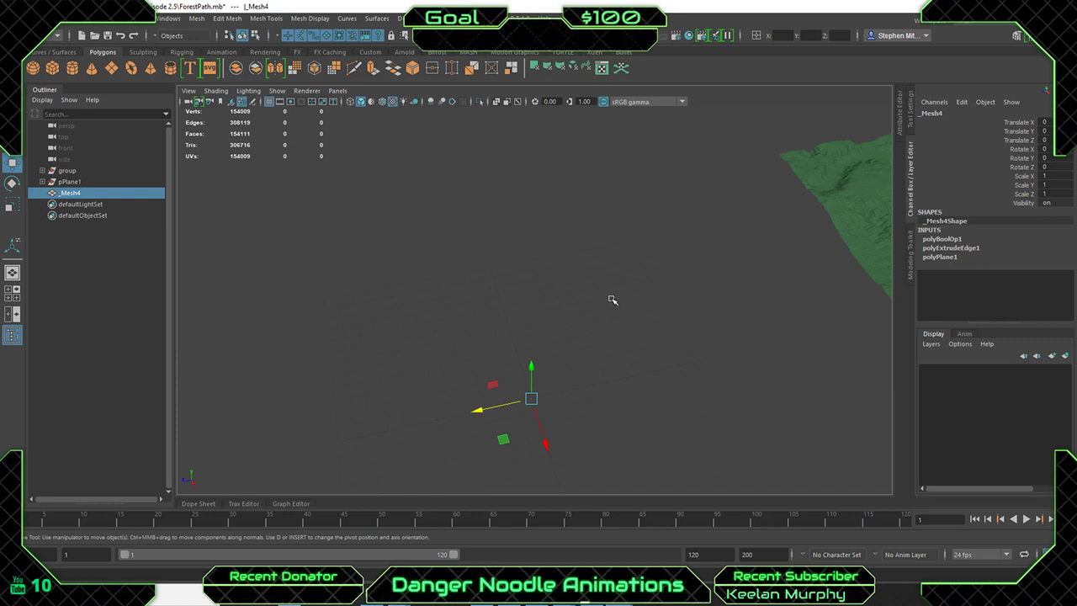
Try the union and intersection operations on the Boolean of the terrain tile and box.
click(945, 240)
click(1047, 249)
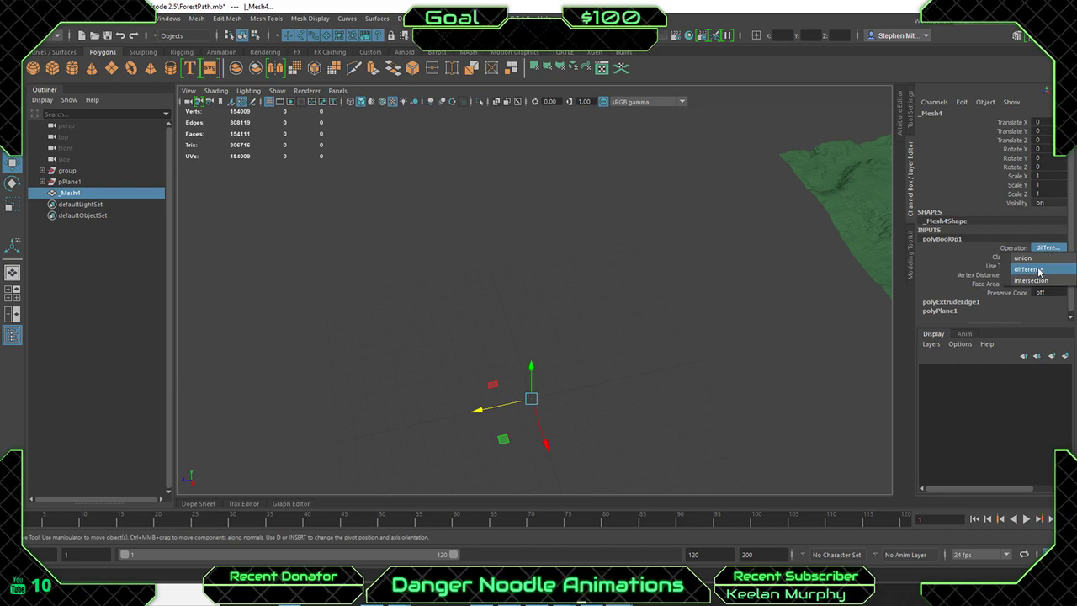
click(1040, 270)
click(1048, 259)
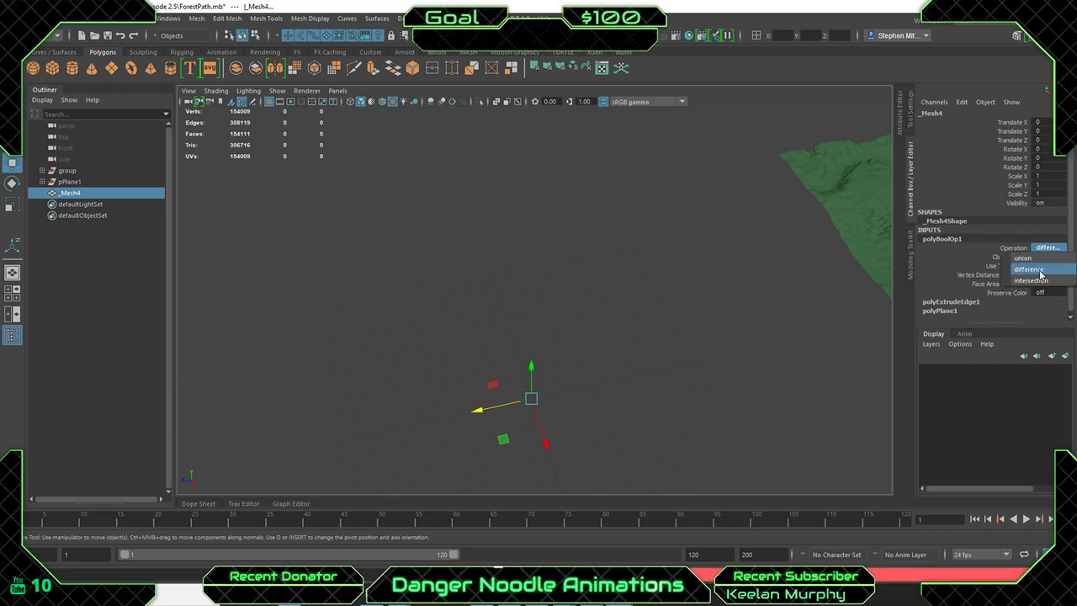
click(1038, 266)
click(1051, 248)
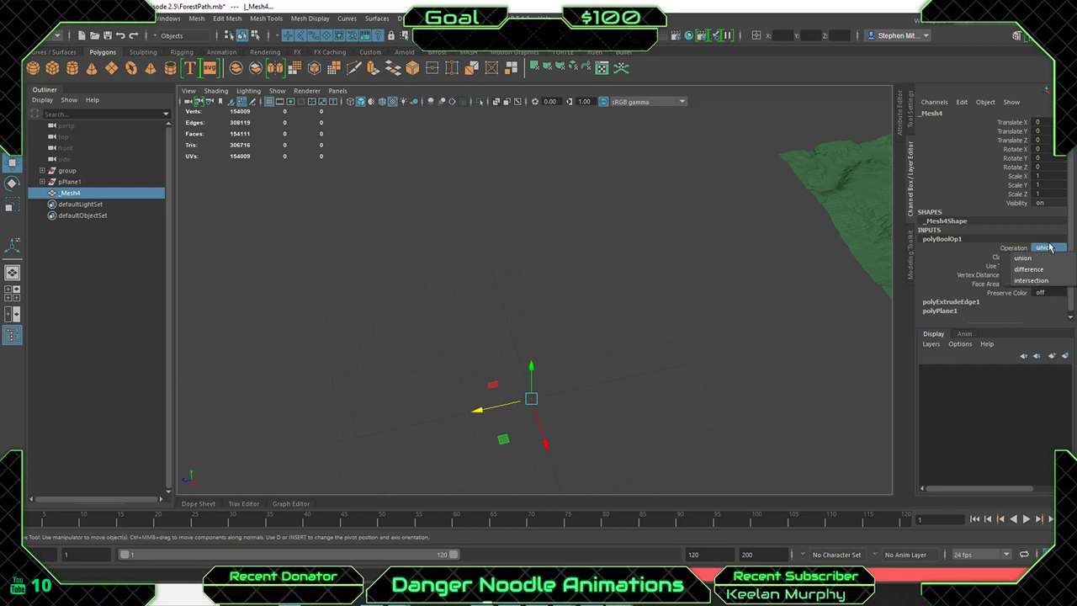
click(1046, 284)
scroll(628, 282, down, 2)
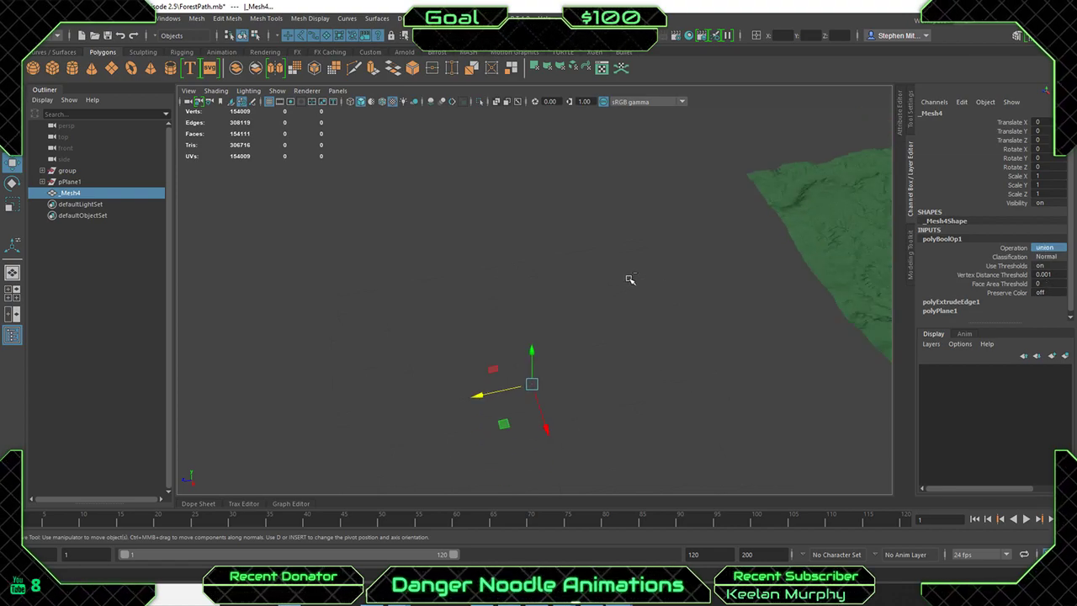
Undo the Boolean attempts and move the duplicate terrain tile out of the box again.
key(ctrl+z)
key(ctrl+z)
key(ctrl+z)
alt+drag(630, 280, 599, 288)
scroll(600, 288, down, 5)
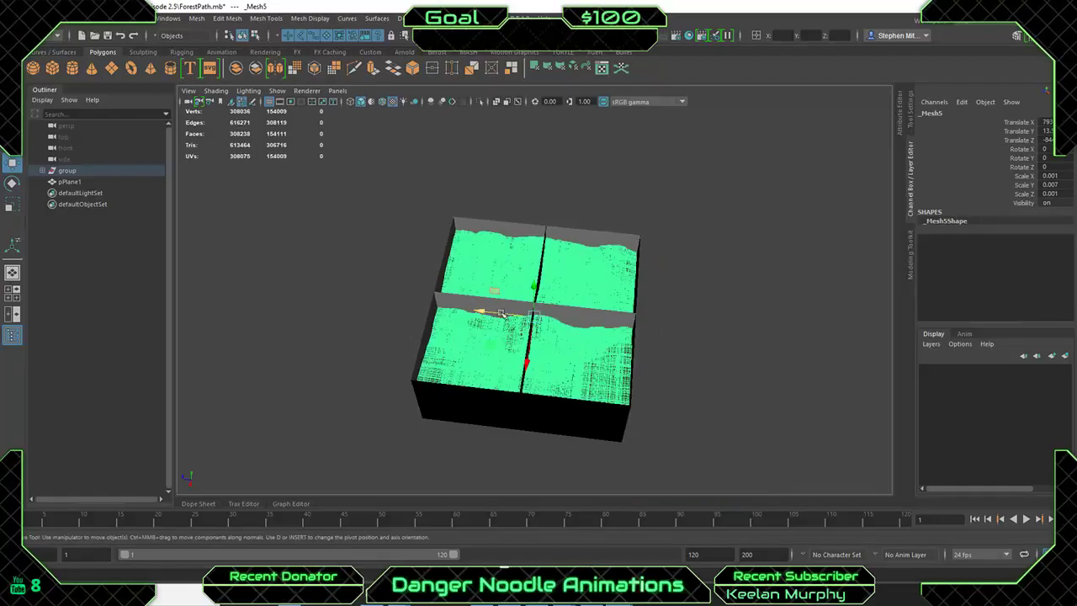
drag(503, 315, 757, 341)
scroll(624, 324, up, 4)
Try rescaling the terrain tile in the box about its centered pivot.
key(ctrl+z)
key(ctrl+z)
key(ctrl+z)
key(ctrl+z)
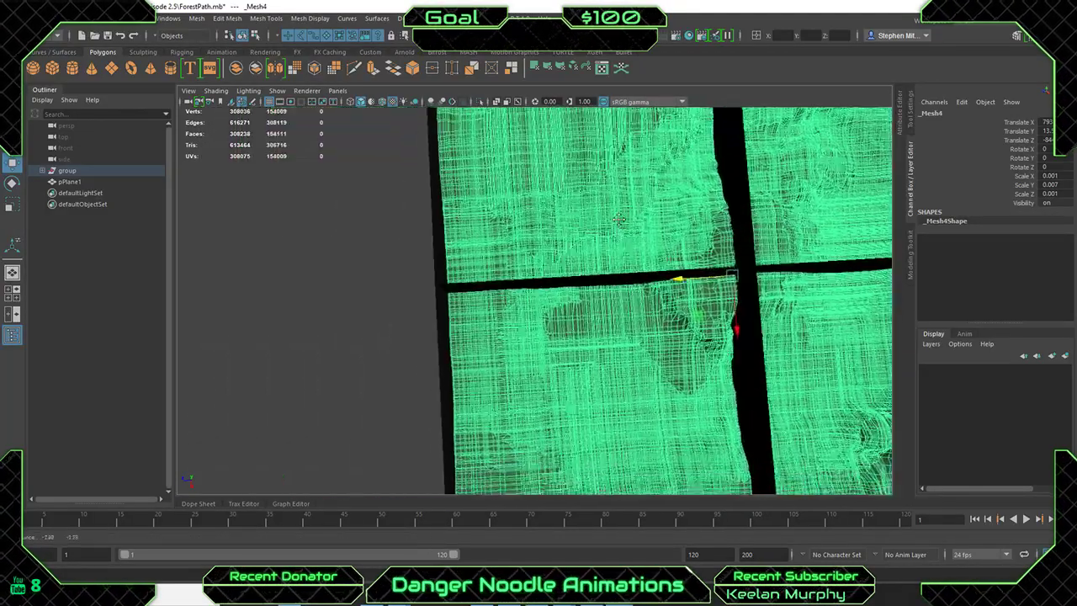
alt+middle_drag(620, 220, 634, 210)
key(r)
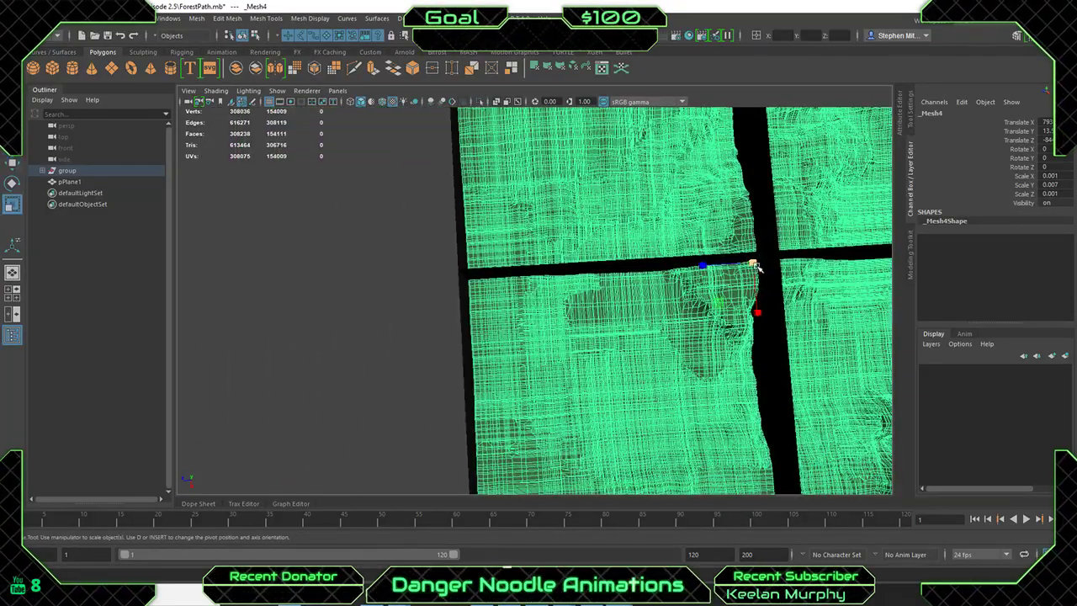
drag(755, 263, 623, 311)
alt+middle_drag(725, 255, 600, 269)
Undo the latest scale adjustments to the terrain tile.
key(ctrl+z)
key(ctrl+z)
key(ctrl+z)
key(ctrl+z)
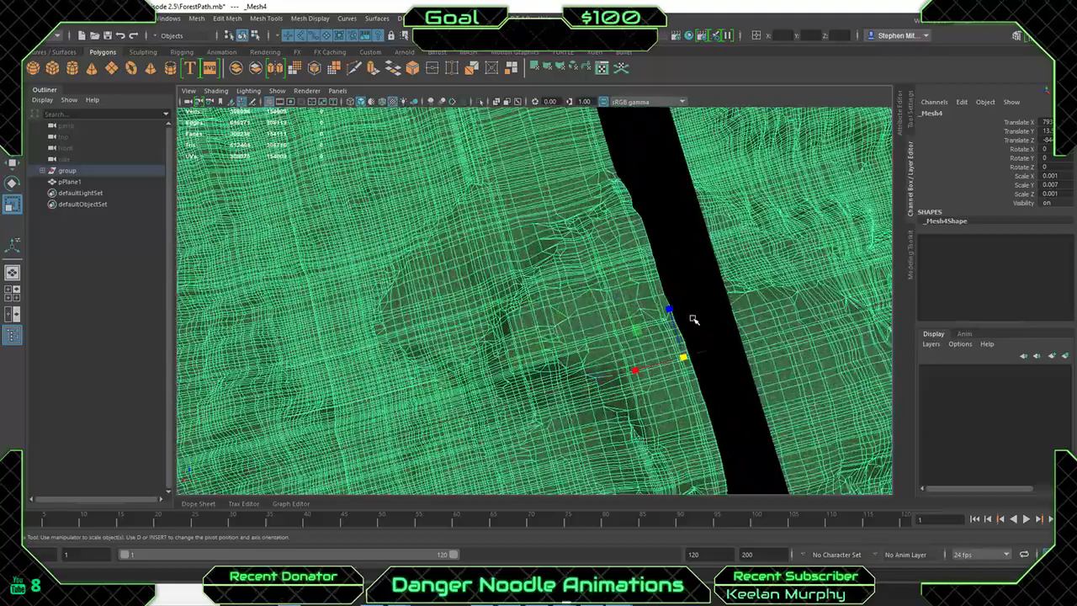
key(ctrl+z)
key(ctrl+z)
key(ctrl+z)
key(ctrl+z)
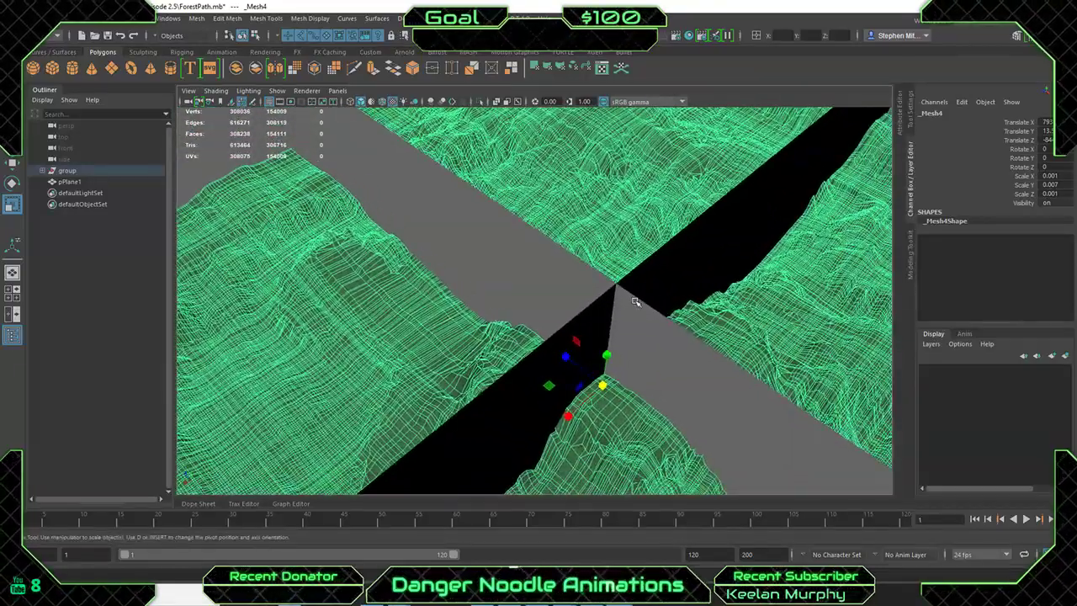
Try moving one inner divider face of the box along its length and sideways, undoing each move.
click(606, 319)
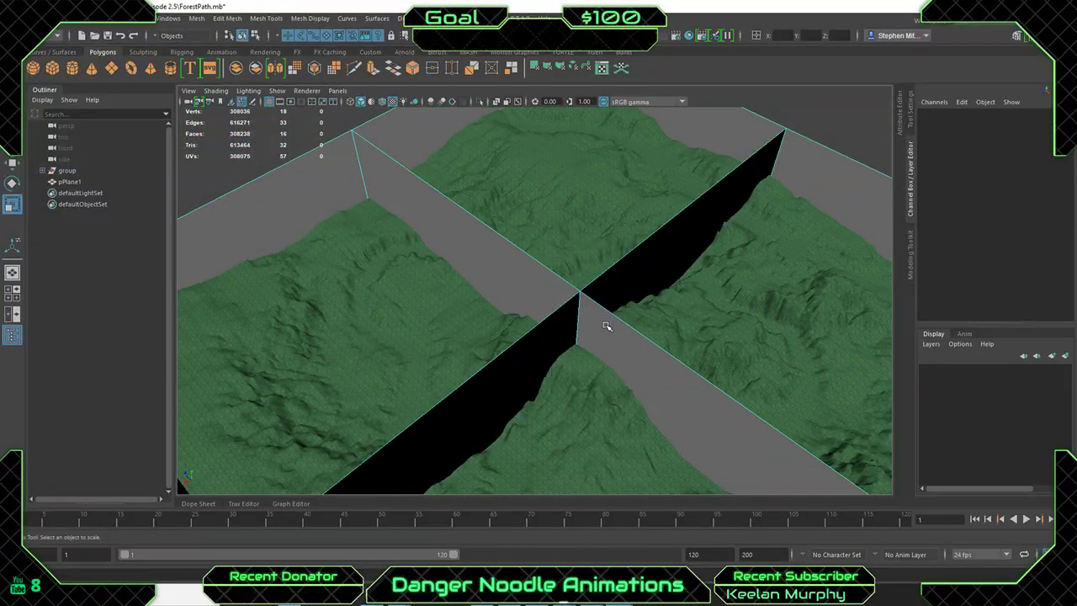
click(606, 326)
key(w)
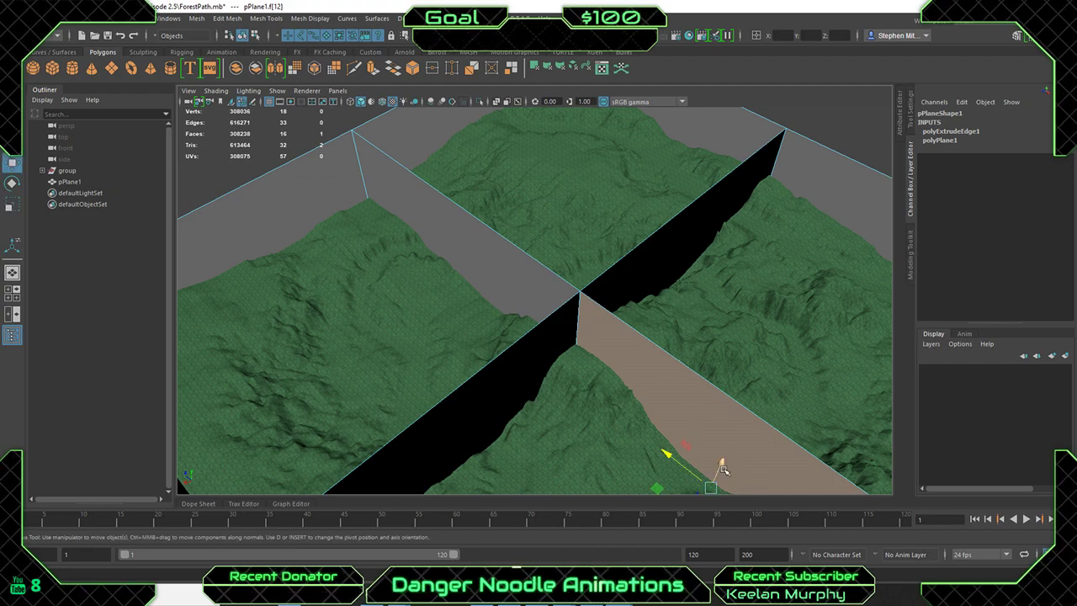
drag(668, 456, 570, 390)
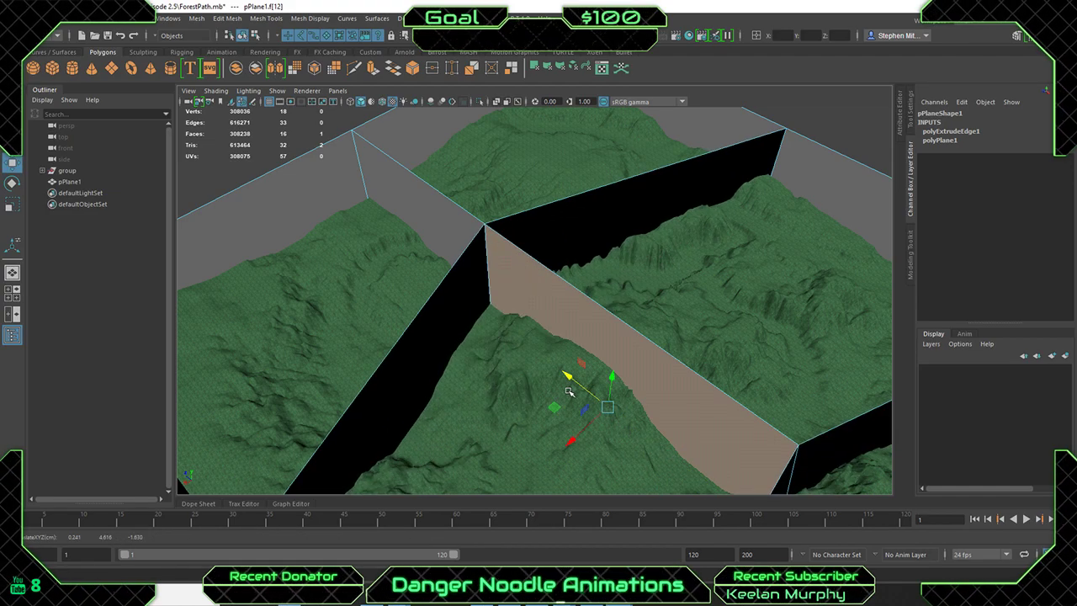
key(ctrl+z)
scroll(765, 387, down, 3)
alt+middle_drag(765, 387, 727, 326)
drag(576, 395, 522, 407)
key(ctrl+z)
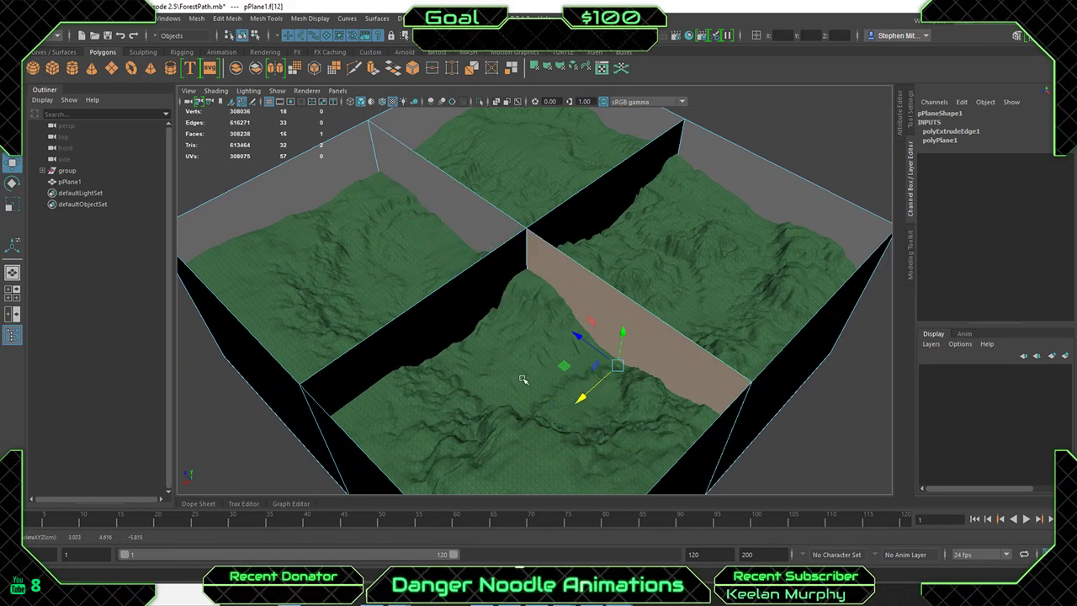
Try moving the adjoining inner divider face of the box and undo the moves.
click(474, 278)
drag(414, 346, 364, 304)
key(ctrl+z)
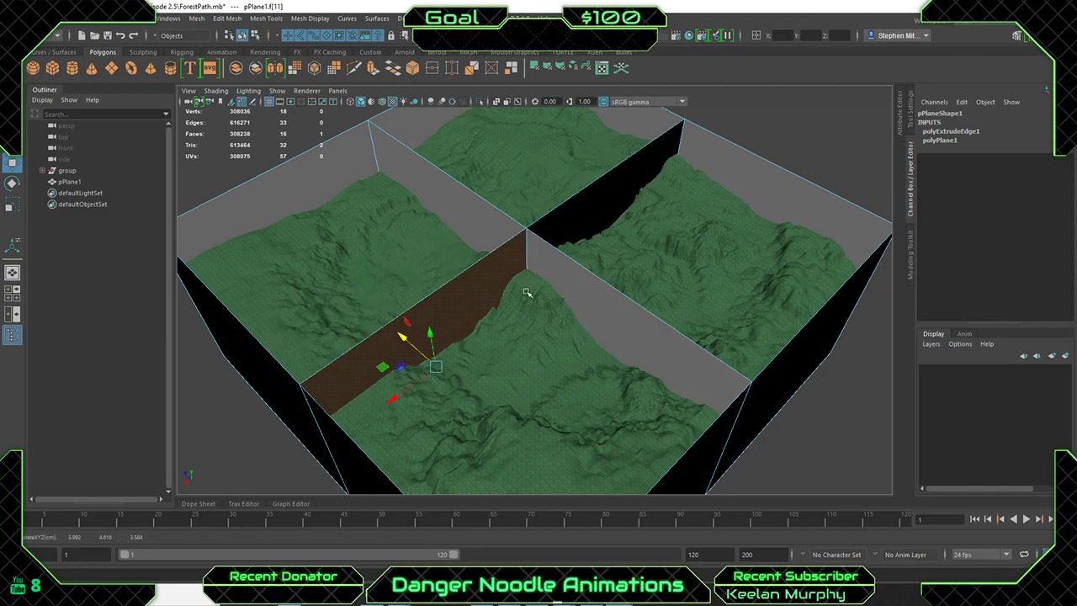
alt+drag(527, 294, 572, 331)
middle_drag(573, 332, 548, 298)
drag(392, 301, 373, 262)
key(ctrl+z)
key(ctrl+z)
Return to object mode and freeze the transformations of the terrain tile and the four-compartment box.
alt+drag(629, 289, 698, 288)
key(F8)
click(697, 287)
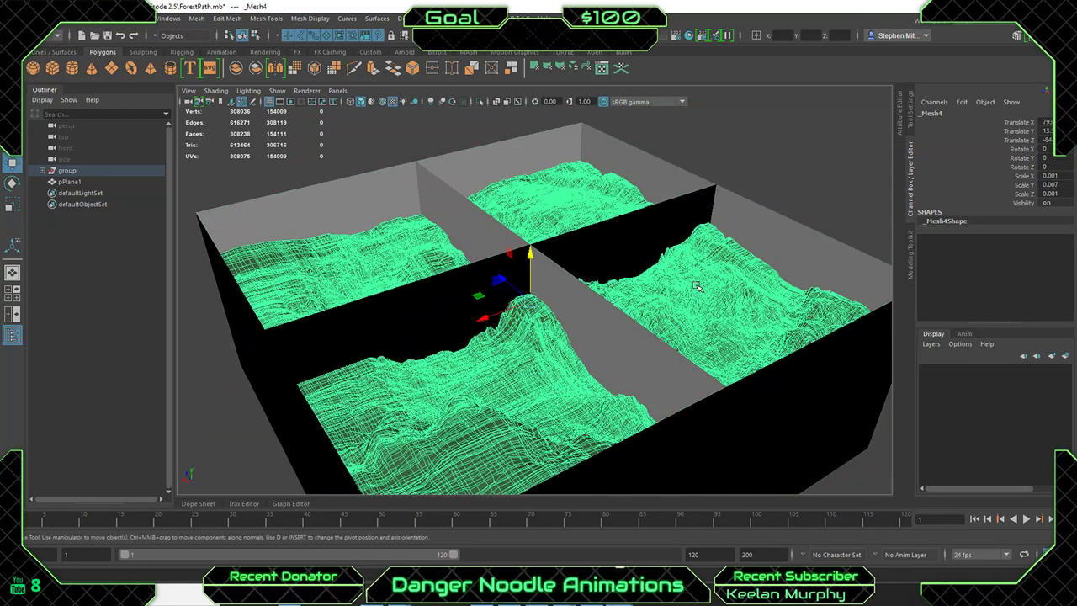
shift+click(663, 342)
click(106, 18)
click(133, 67)
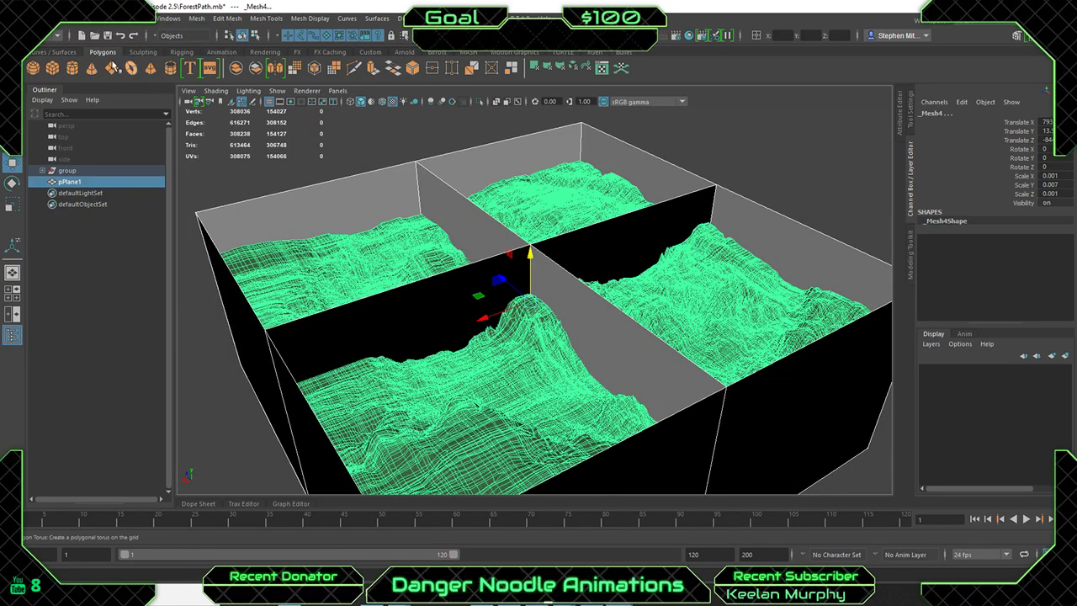
Delete the construction history of the terrain tile and the box.
click(40, 18)
mouse_move(108, 160)
click(257, 172)
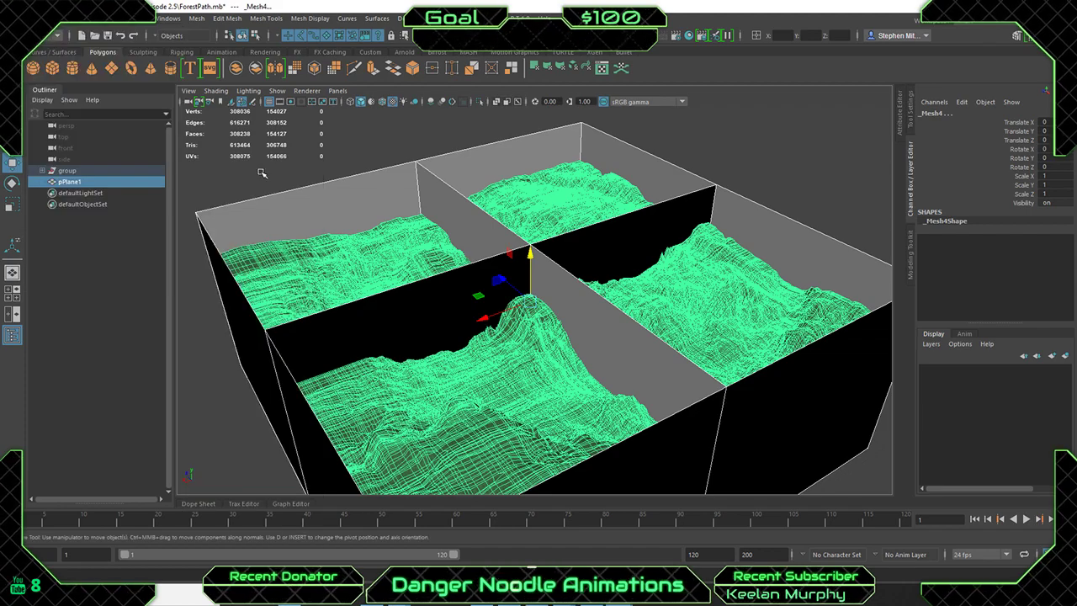
Try a Boolean Union of the terrain tile and the four-compartment box.
click(740, 148)
click(697, 286)
shift+click(679, 225)
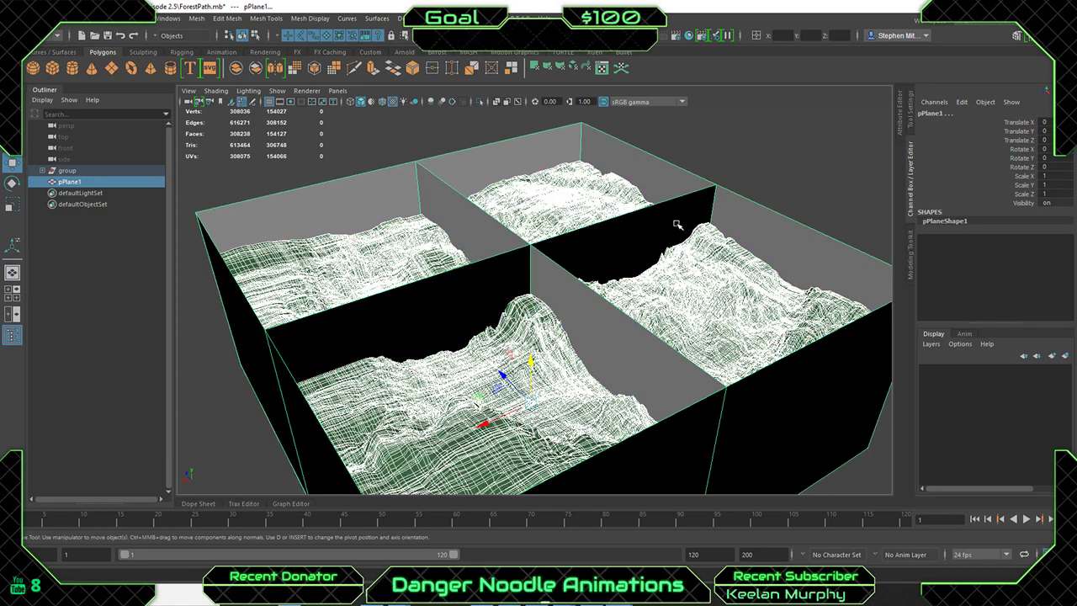
click(202, 17)
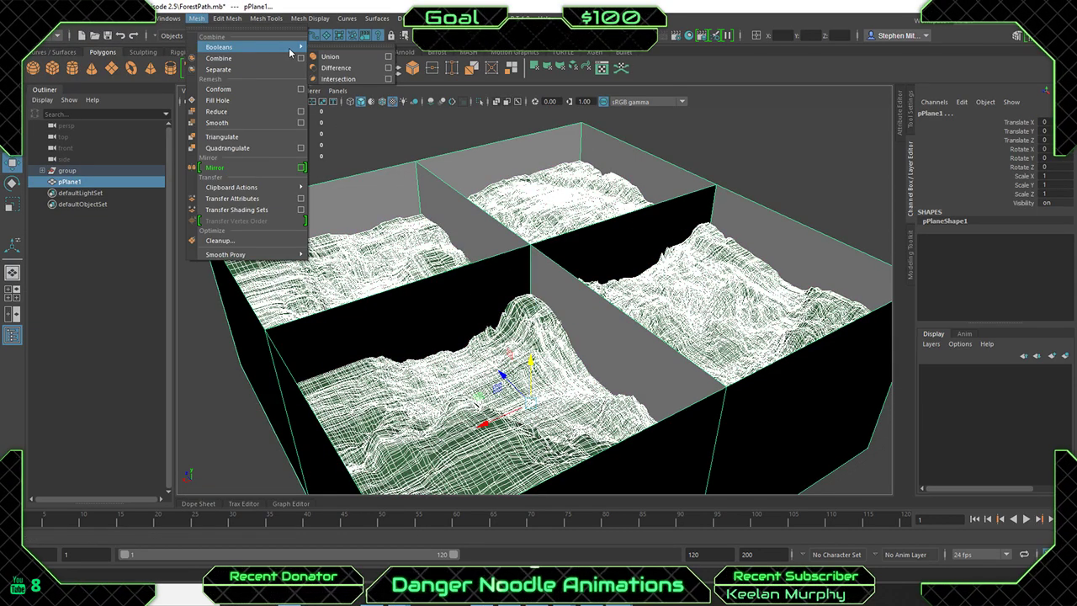
mouse_move(252, 45)
click(337, 59)
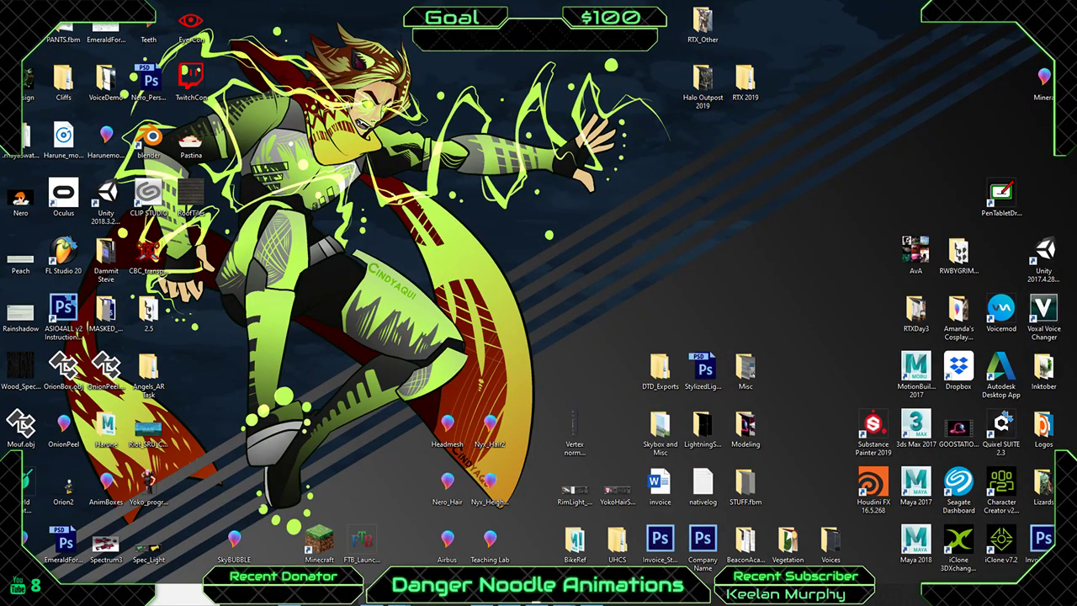
Reopen the ForestPath scene in Maya from the Episode 2.5 folder.
mouse_move(399, 600)
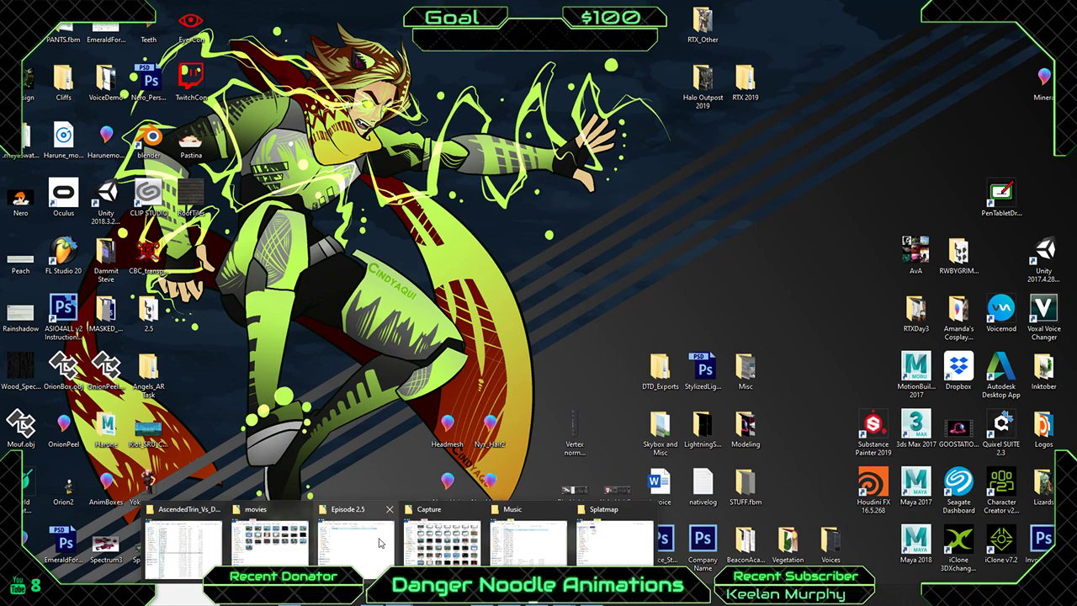
click(354, 543)
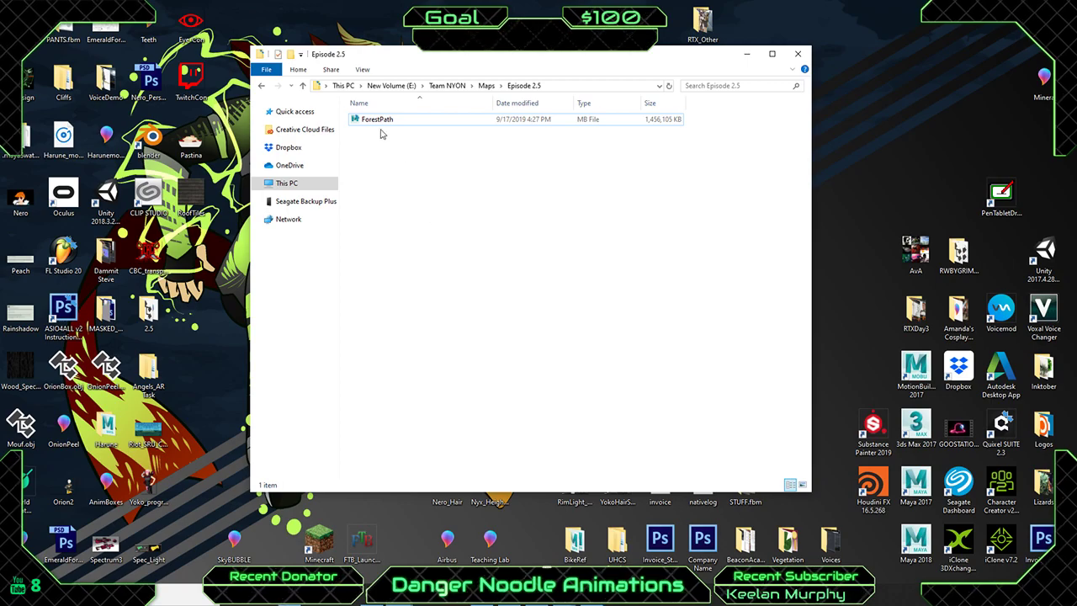
double_click(376, 119)
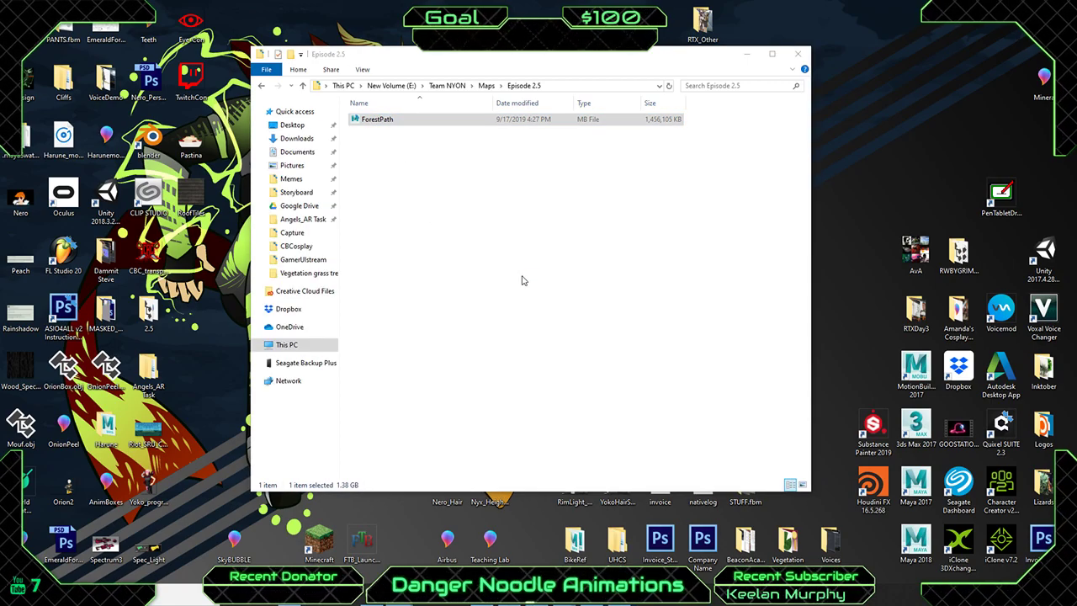
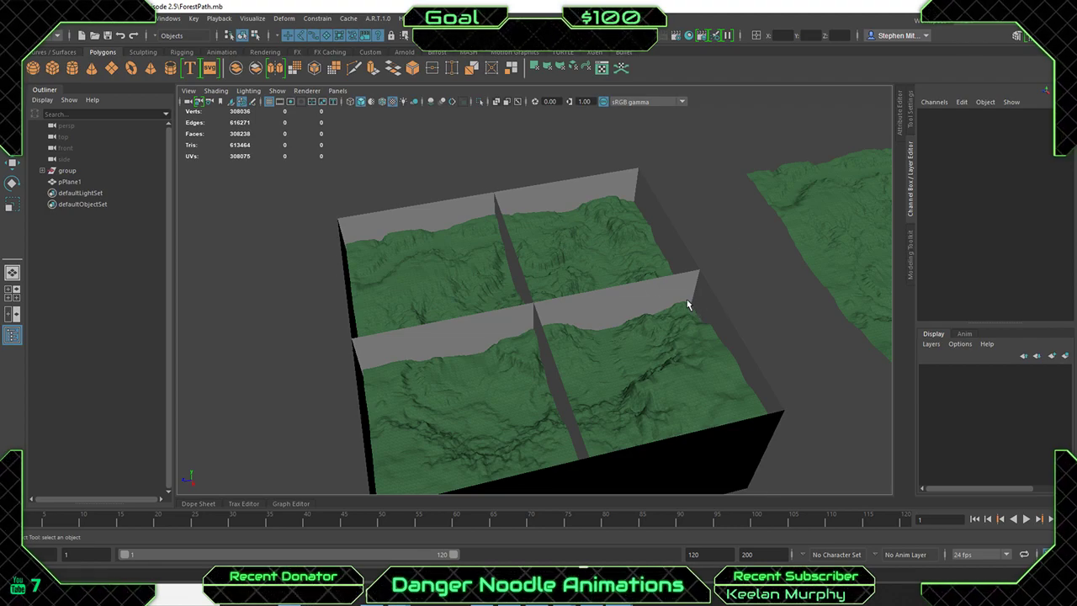
Duplicate the four-compartment box and move the copy along X, well clear of the terrain tile.
alt+middle_drag(690, 303, 642, 252)
alt+right_drag(642, 252, 673, 207)
alt+drag(673, 207, 703, 192)
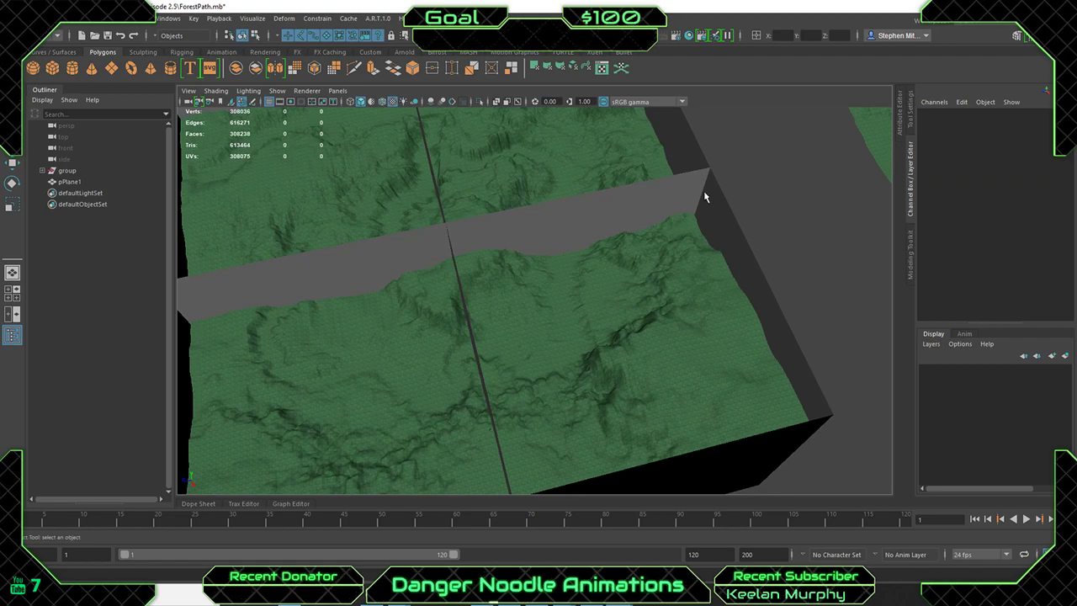
click(703, 193)
alt+middle_drag(463, 241, 526, 222)
alt+drag(572, 217, 651, 200)
scroll(652, 199, down, 5)
key(w)
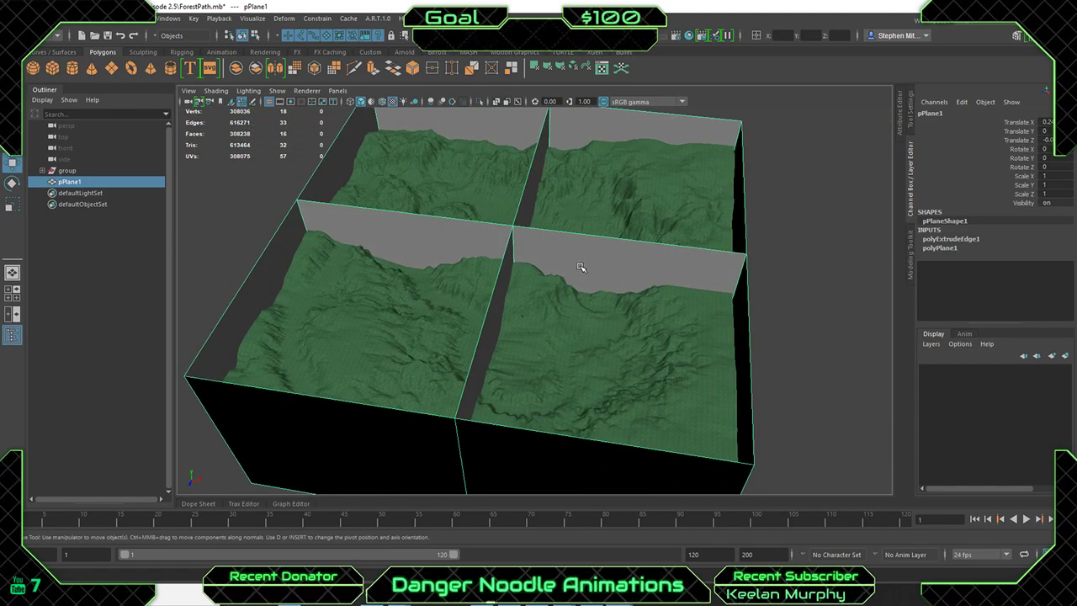
alt+middle_drag(580, 268, 565, 224)
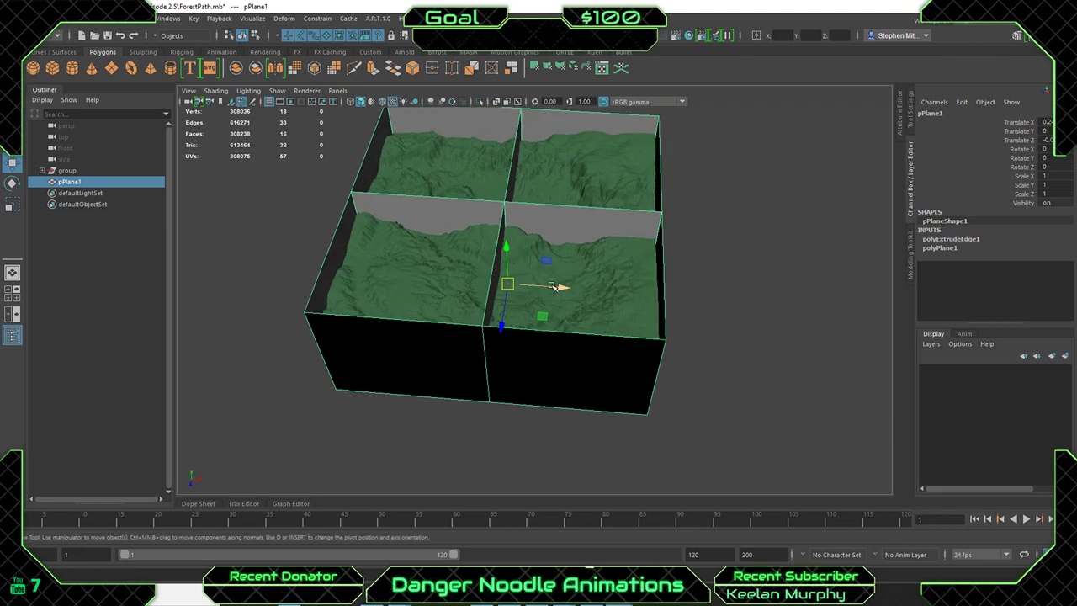
key(ctrl+d)
drag(549, 289, 1006, 323)
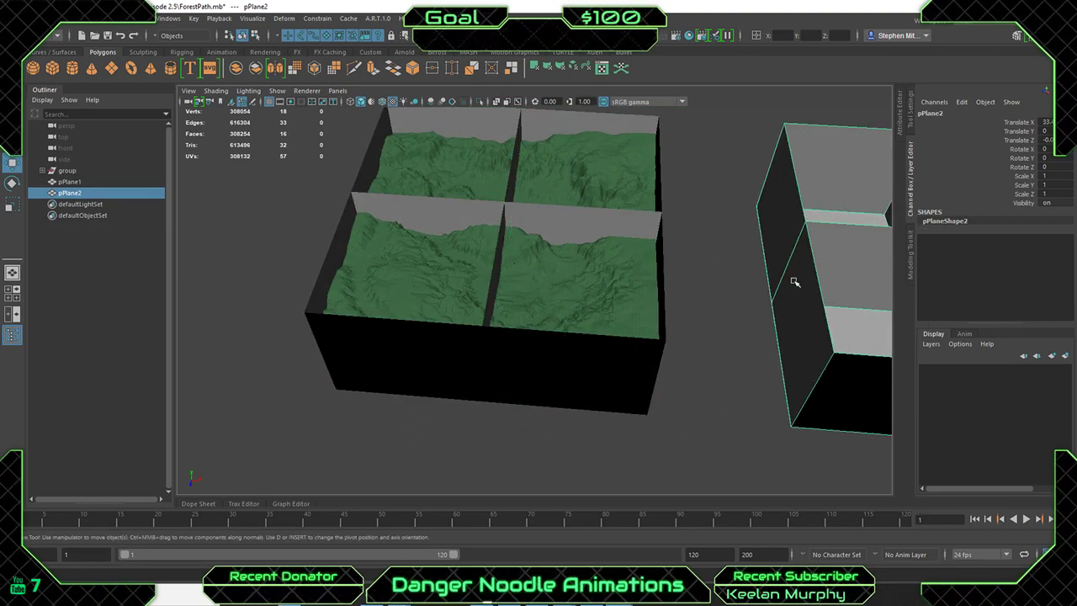
Delete all faces of the copied box except the two forming the divider wall along X.
alt+middle_drag(794, 281, 508, 262)
right_drag(728, 228, 725, 257)
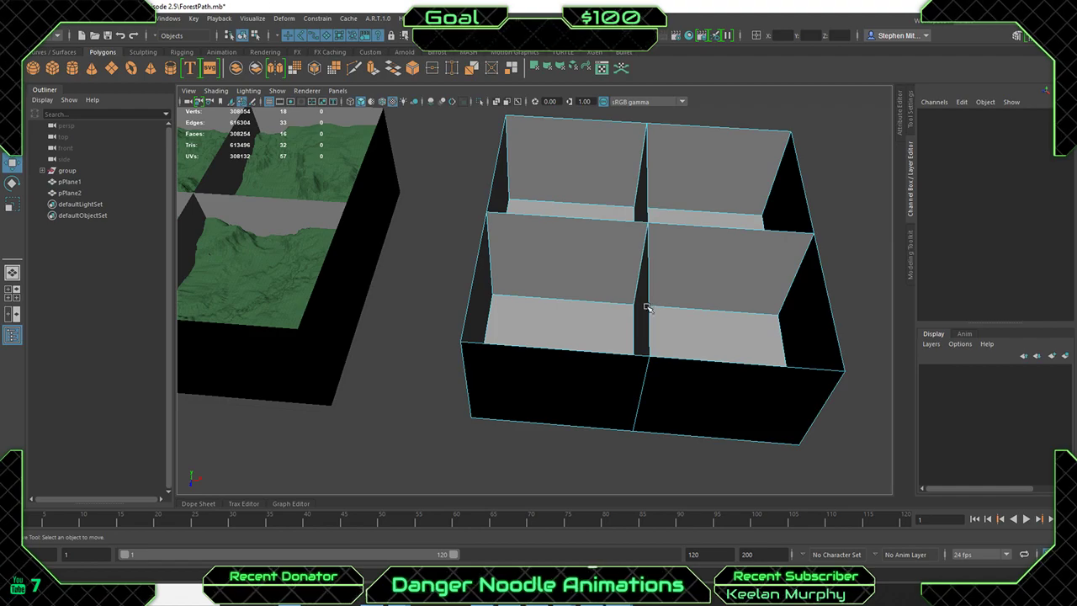
click(645, 311)
alt+drag(618, 328, 656, 344)
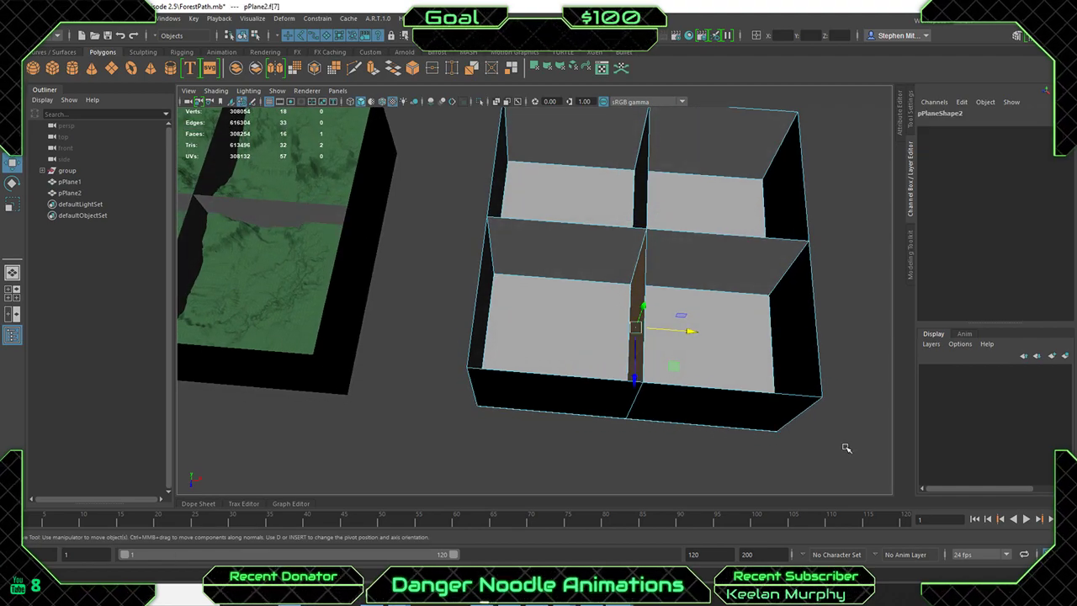
drag(846, 446, 422, 321)
key(Delete)
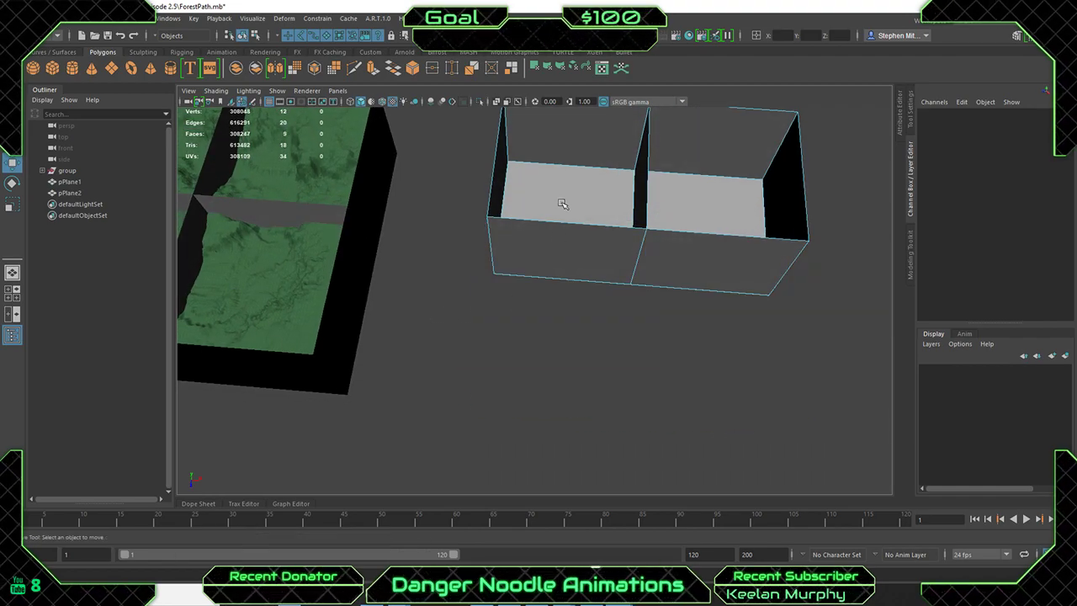
drag(484, 131, 866, 192)
key(Delete)
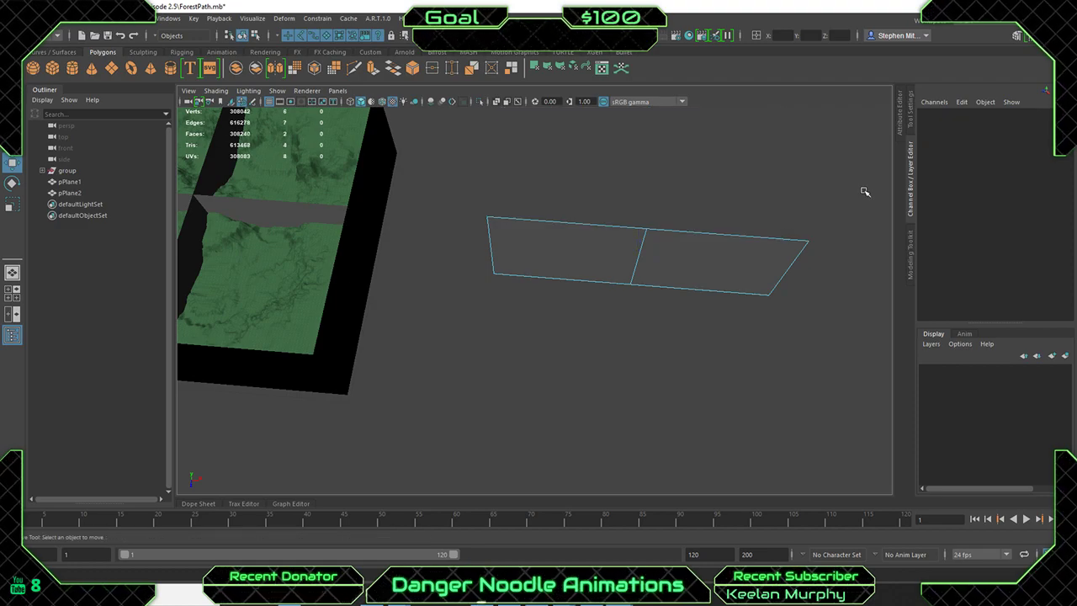
Merge the divider wall's middle edge into its end edge with Target Weld and return to object mode.
right_drag(709, 256, 728, 239)
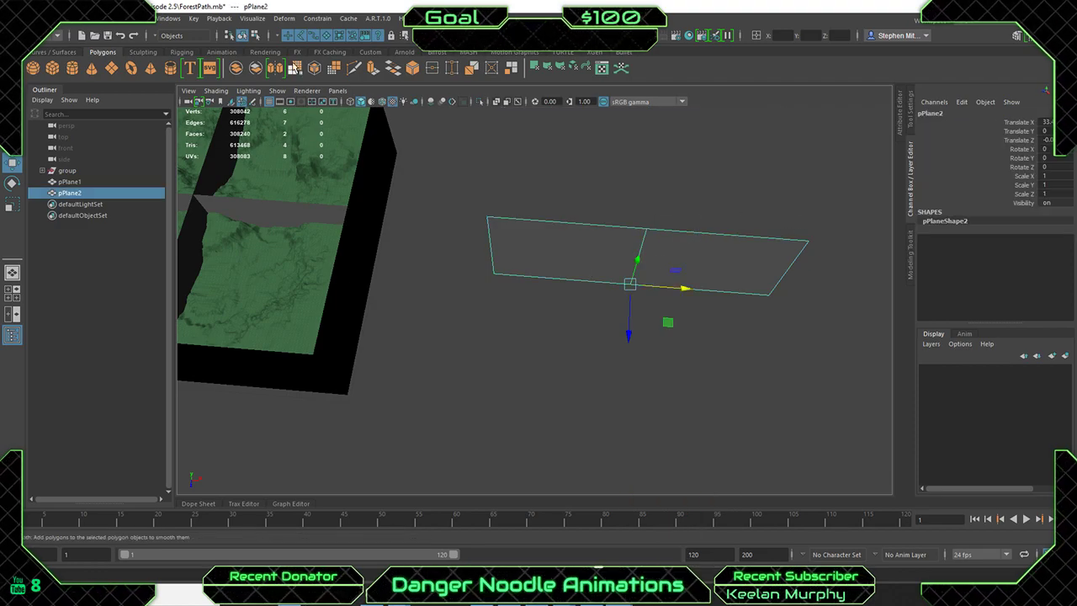
click(53, 35)
click(44, 47)
click(227, 19)
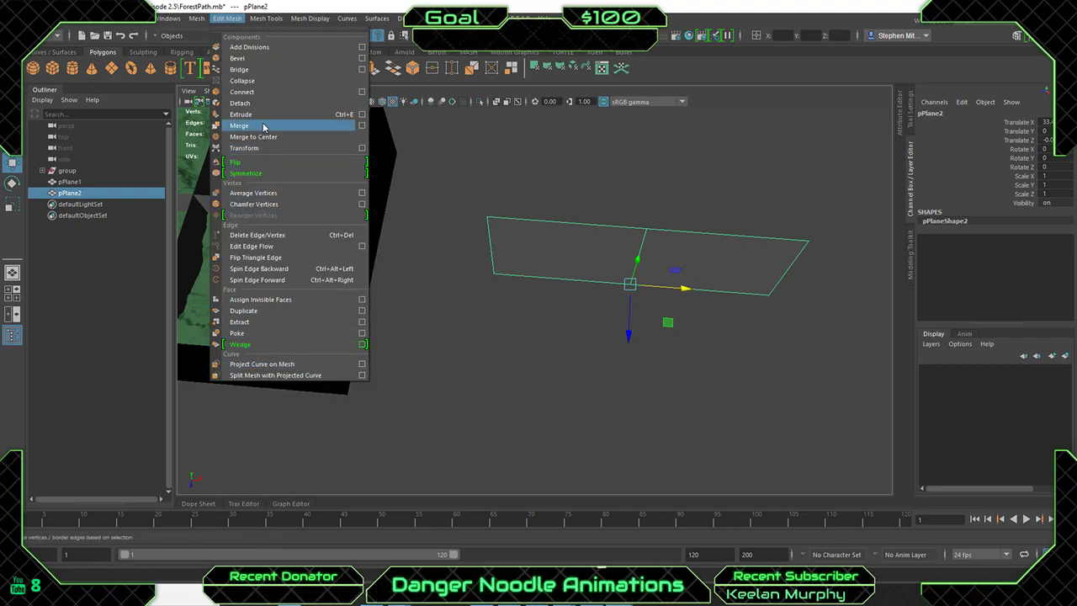
mouse_move(267, 22)
click(284, 203)
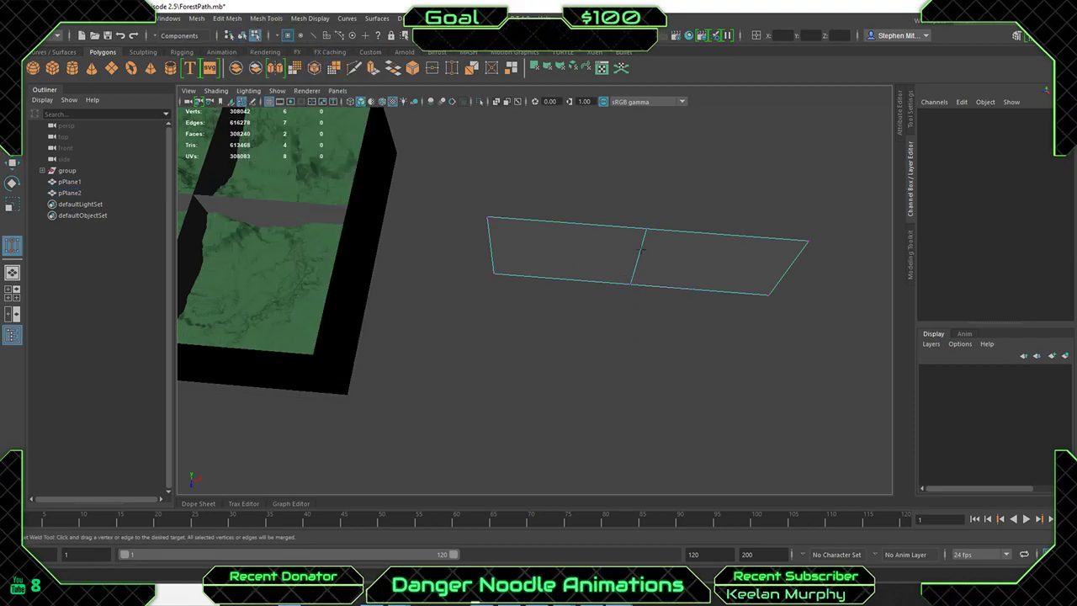
drag(642, 252, 491, 243)
key(q)
right_drag(558, 253, 600, 236)
key(w)
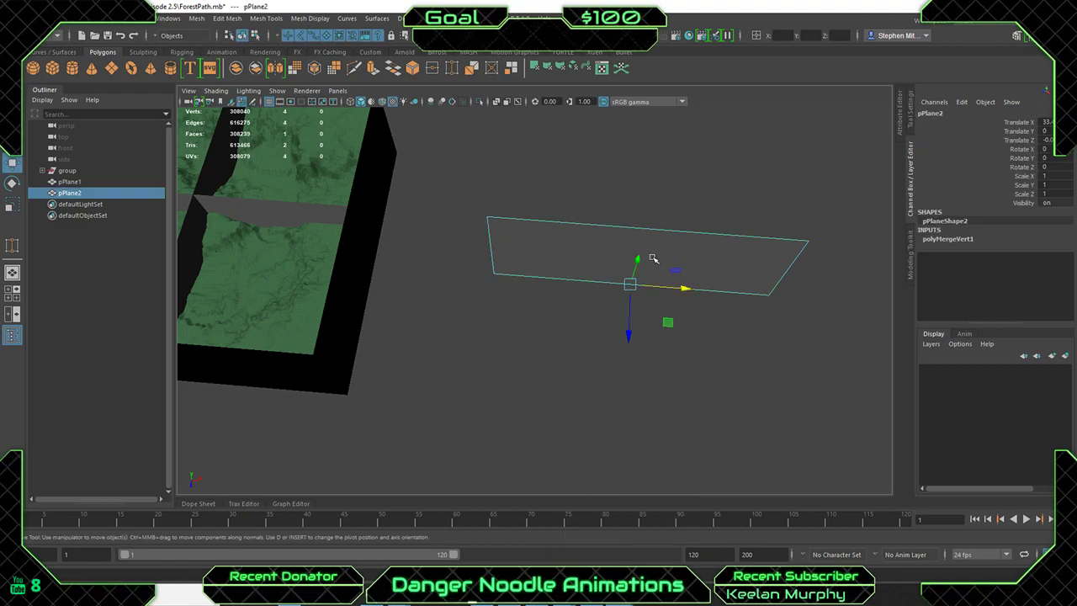
Duplicate the divider wall and set the copy's Rotate Y to 90 to form a cross.
key(ctrl+d)
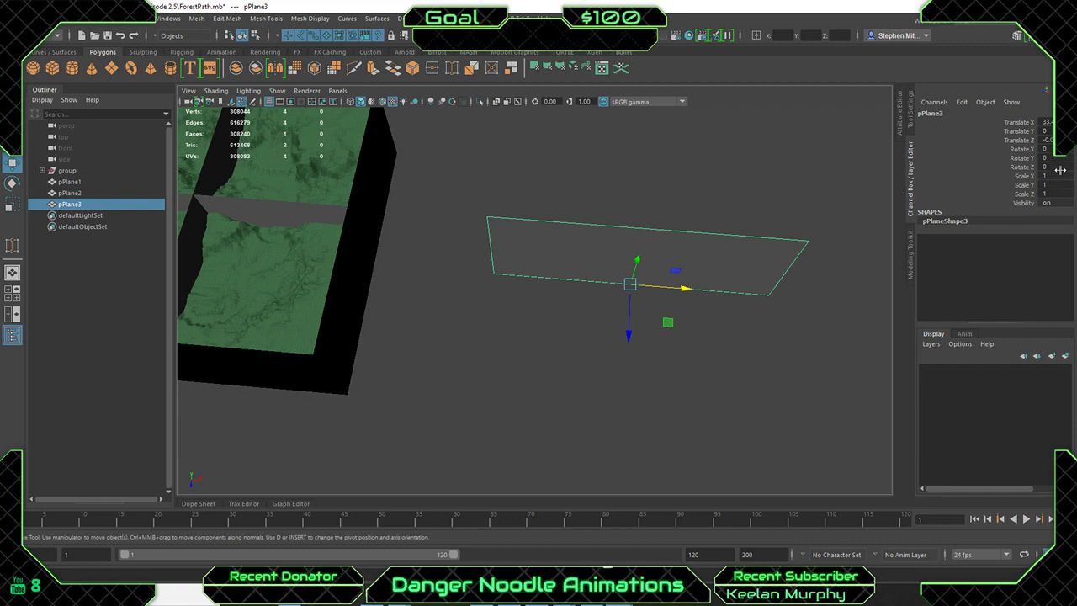
text(90)
key(Return)
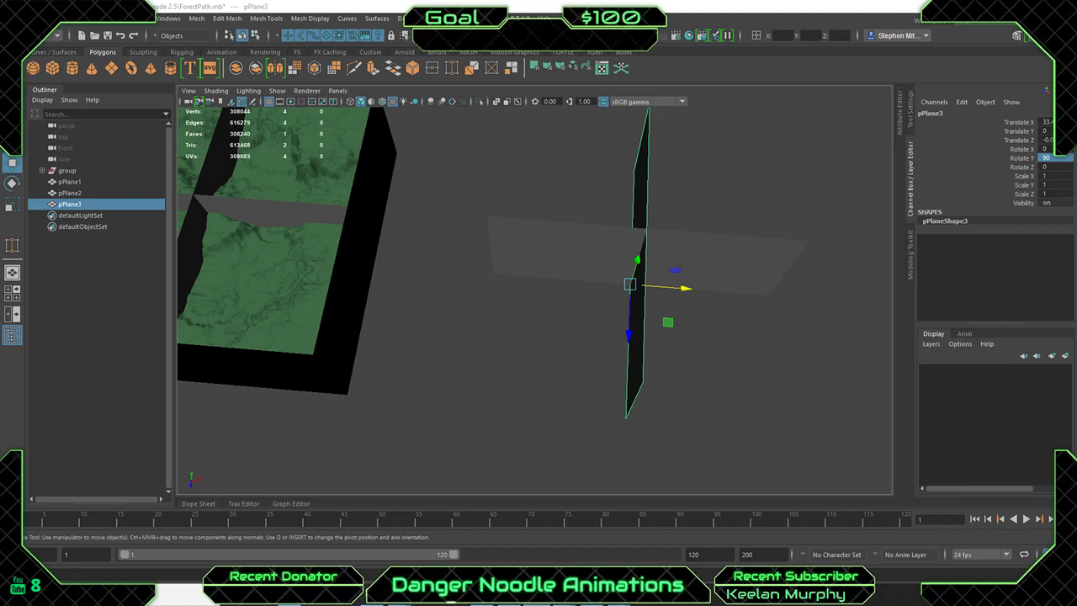
Put the four-compartment box on a new display layer and hide that layer.
alt+drag(679, 284, 762, 268)
scroll(405, 231, down, 3)
alt+middle_drag(405, 231, 548, 278)
scroll(550, 280, up, 2)
alt+drag(551, 280, 558, 253)
click(560, 278)
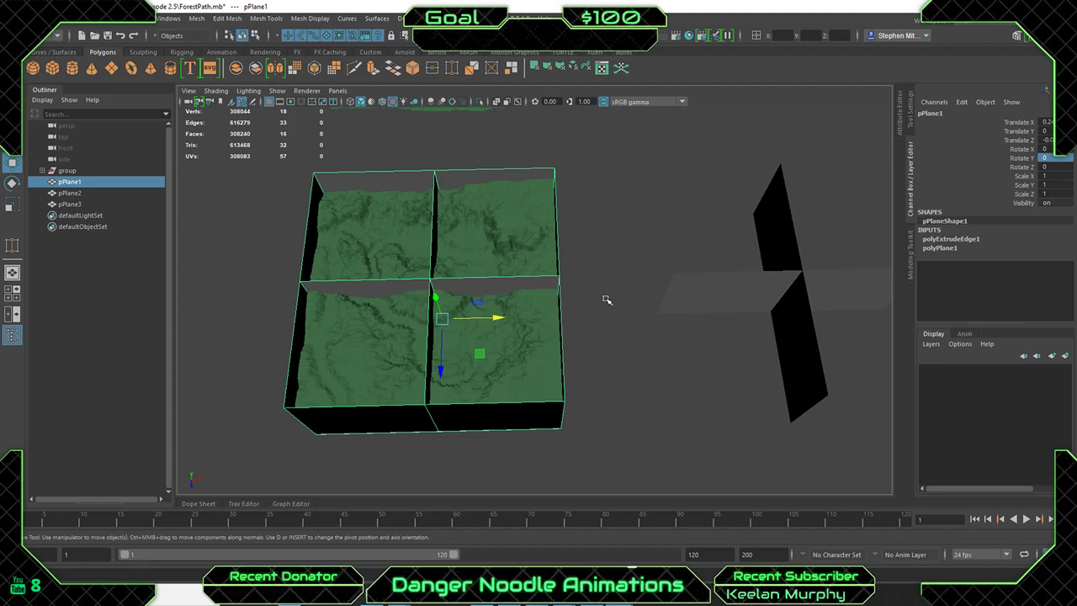
click(1052, 359)
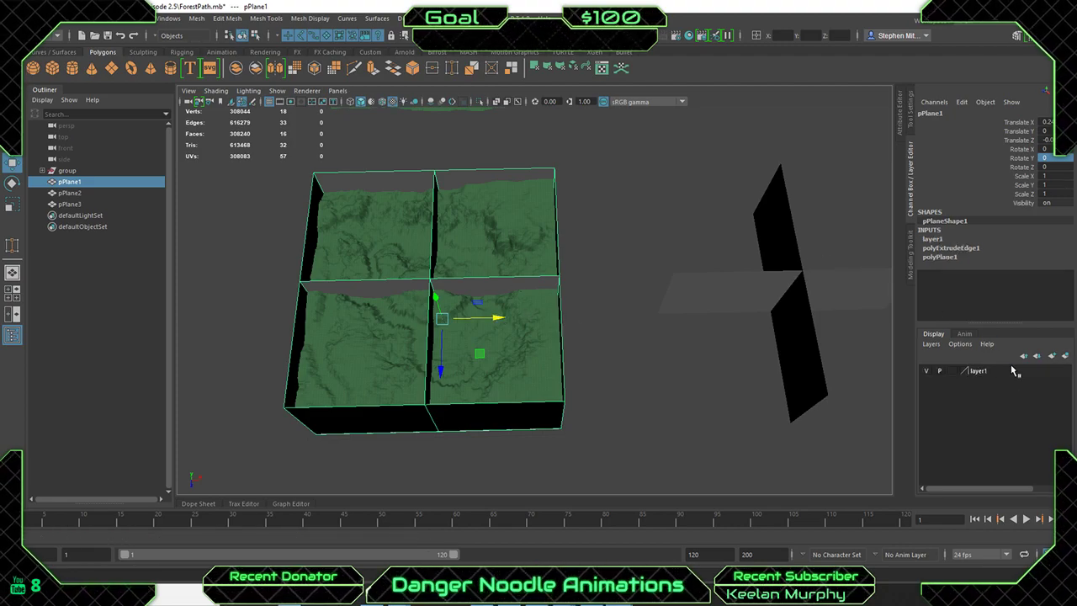
click(926, 371)
Set the translation of both crossing walls to 0 on all axes.
drag(750, 233, 885, 341)
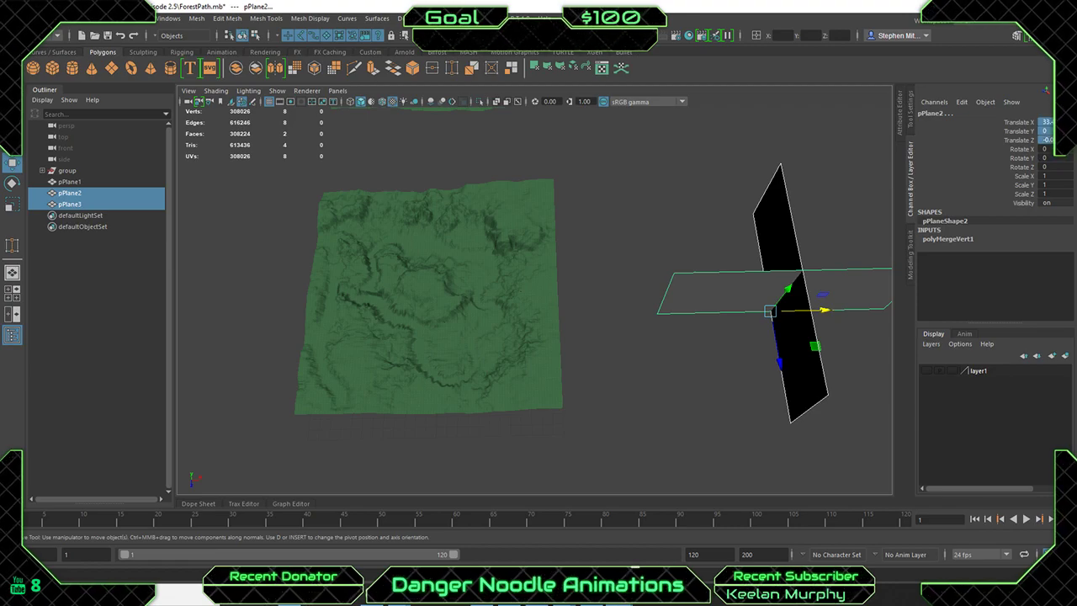
text(0)
key(Return)
Lengthen both crossing walls past the terrain tile's edges, scaling the rotated one to 1.257 in X, and save the scene.
alt+drag(602, 261, 668, 267)
click(667, 268)
click(584, 255)
key(r)
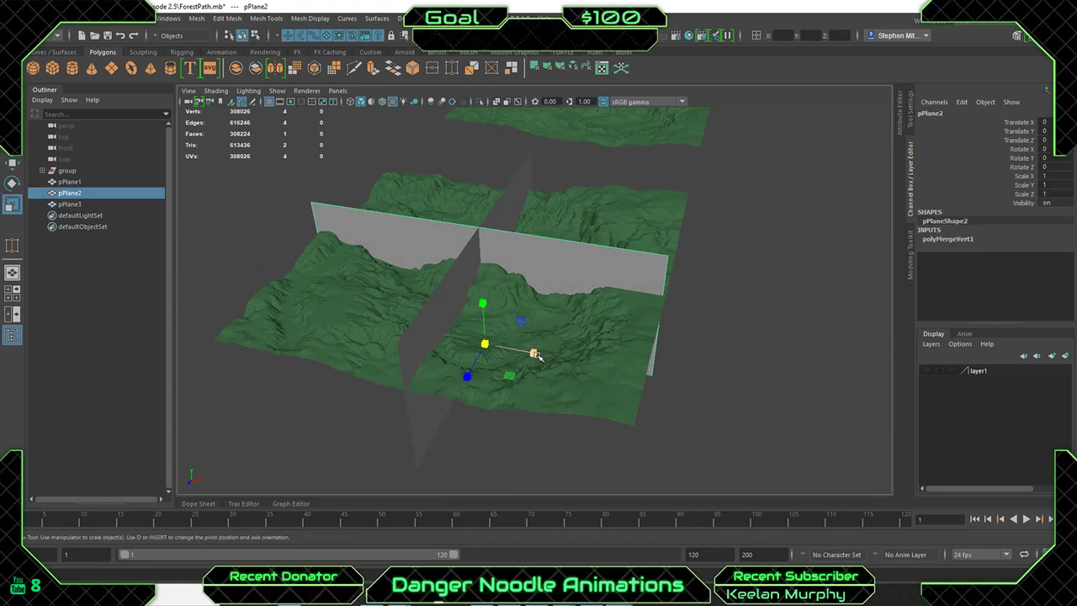
drag(535, 353, 547, 358)
click(471, 261)
drag(504, 319, 508, 306)
mouse_move(615, 253)
alt+mouse_down()
mouse_move(542, 258)
mouse_move(630, 257)
alt+mouse_up()
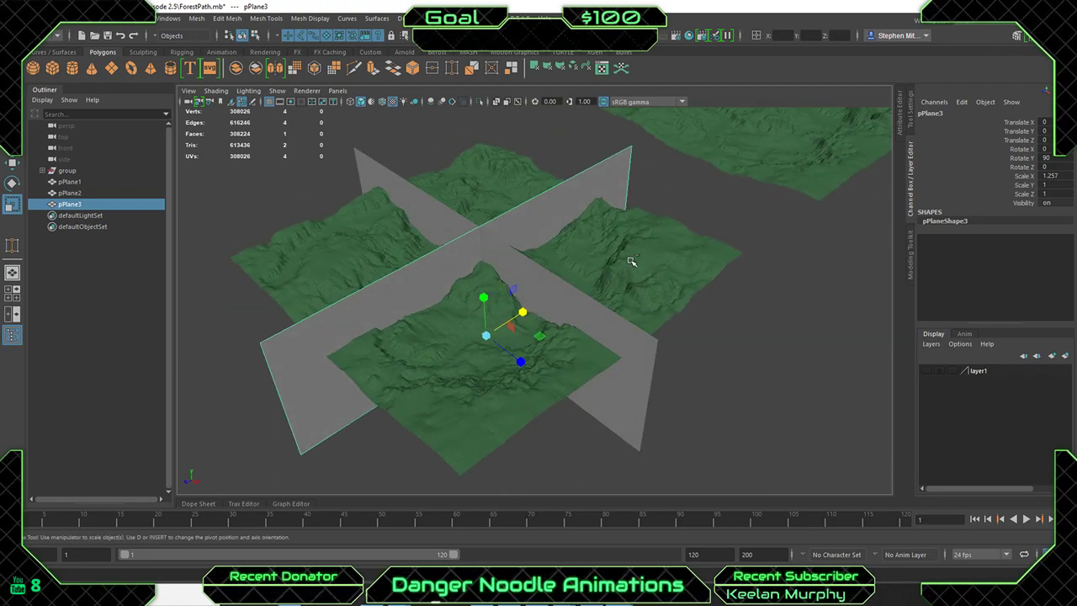
key(ctrl+s)
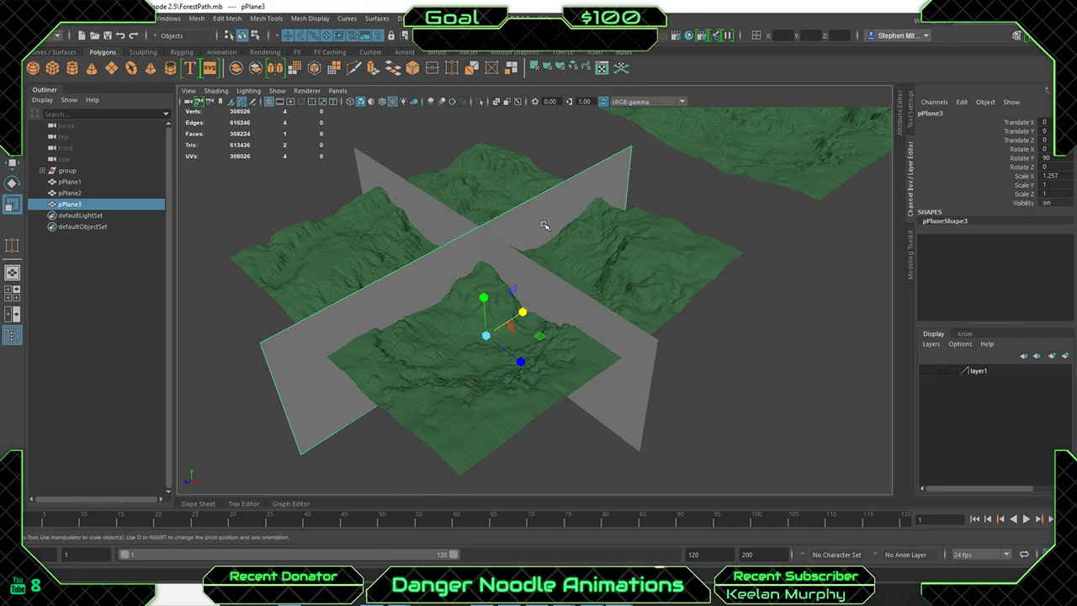
Try a Boolean Difference between the terrain tile and the rotated wall.
click(601, 221)
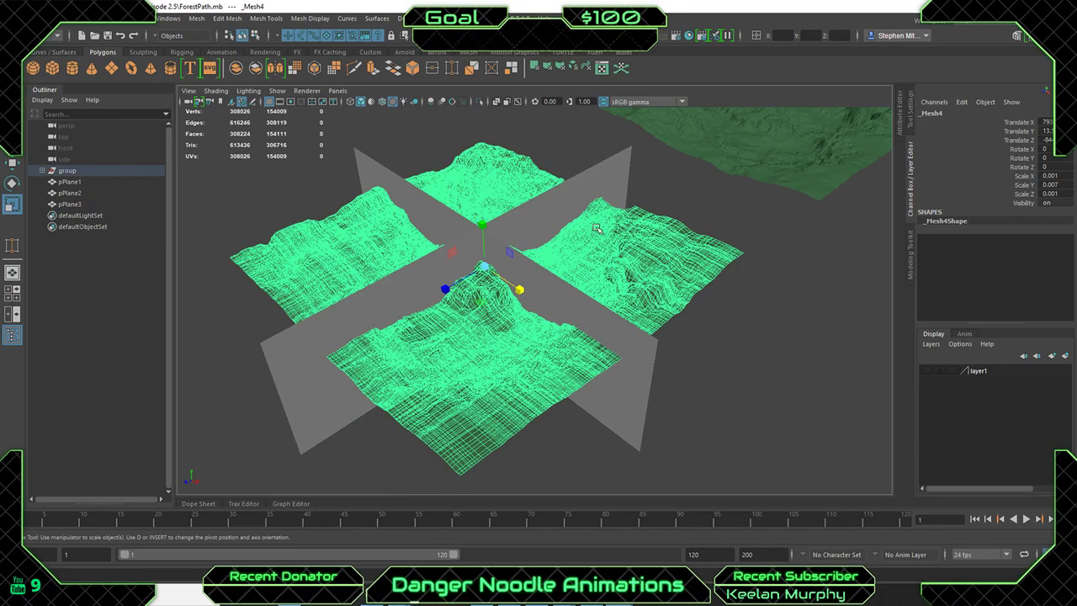
shift+click(592, 183)
click(197, 18)
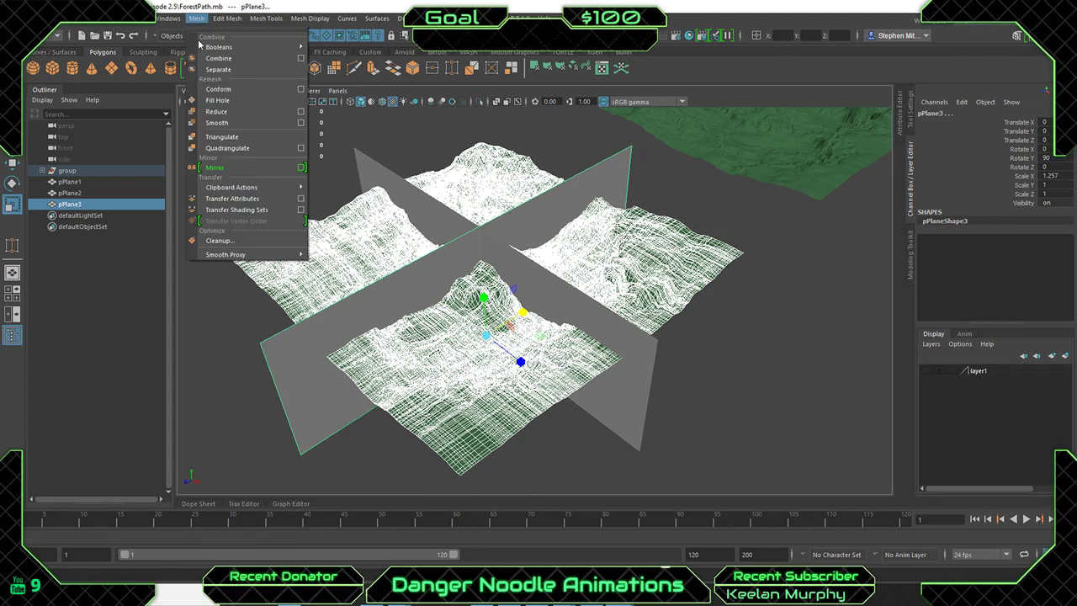
mouse_move(244, 46)
click(345, 69)
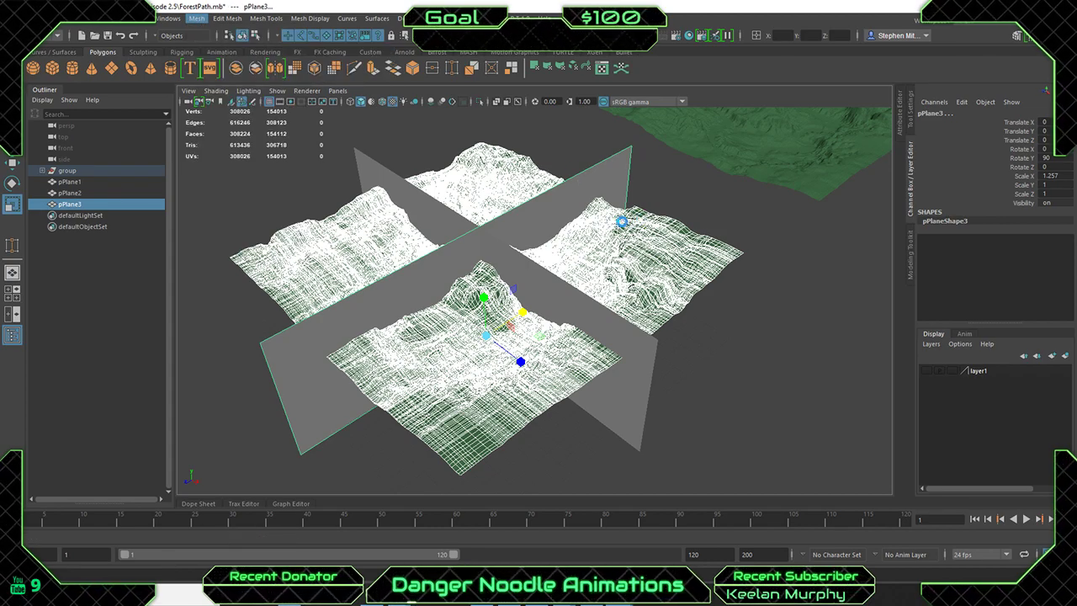
Try changing the Boolean's operation to Union in its construction history.
alt+drag(530, 222, 738, 188)
click(942, 239)
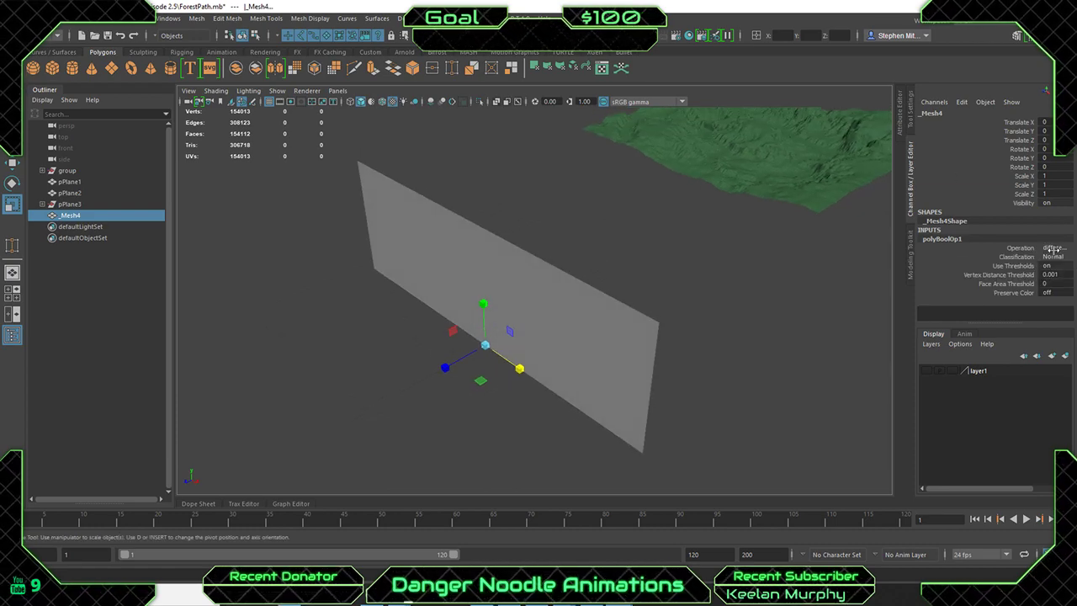
click(1053, 249)
click(1052, 249)
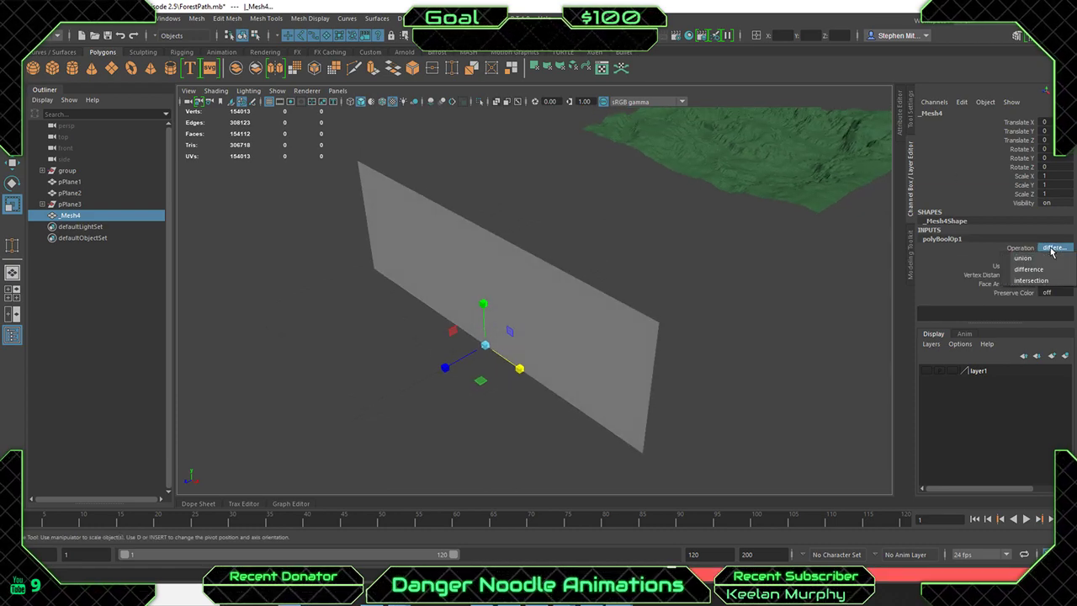
click(1027, 258)
click(1055, 250)
click(1043, 279)
alt+drag(488, 190, 599, 220)
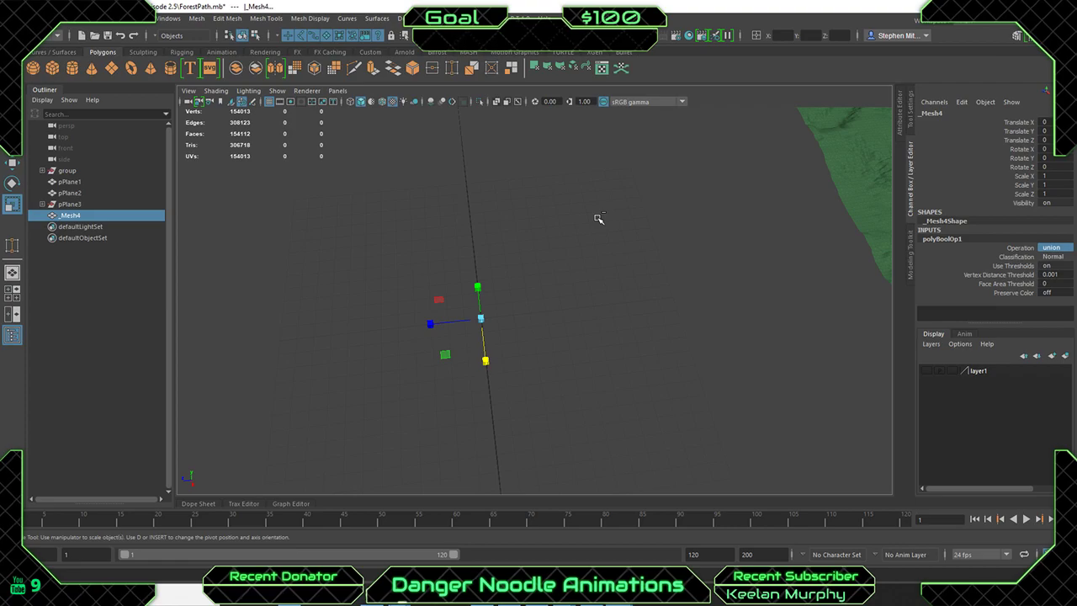
Undo the Boolean's operation change and the Boolean Difference itself.
key(ctrl+z)
scroll(598, 214, down, 2)
scroll(598, 214, up, 1)
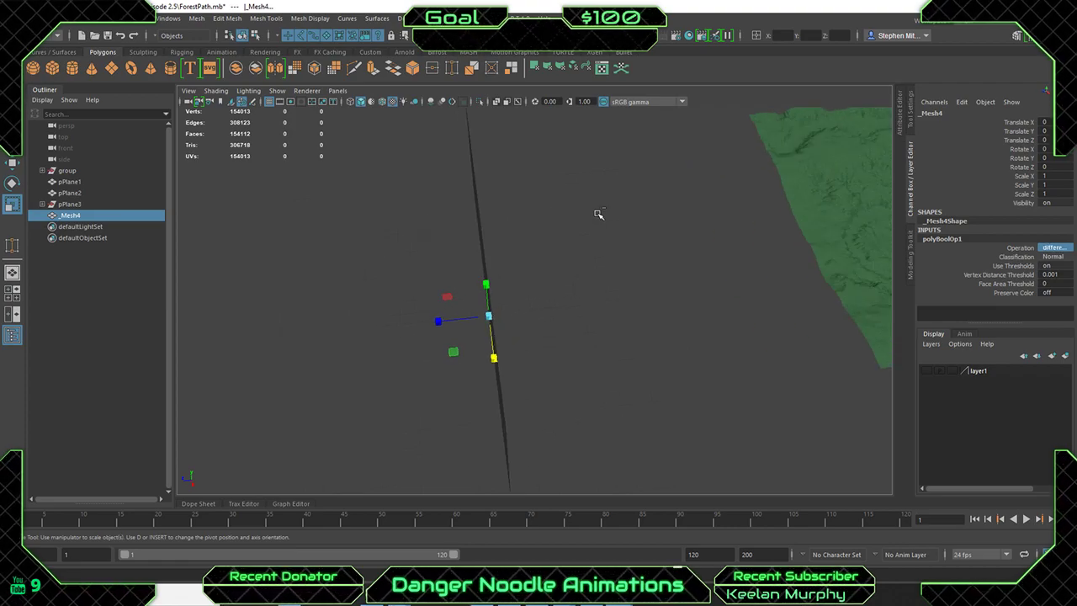
key(ctrl+z)
alt+drag(598, 213, 632, 202)
key(ctrl+z)
key(ctrl+z)
Bring the whole terrain tile into view from above and switch it to face selection.
alt+drag(707, 198, 621, 236)
click(621, 264)
scroll(618, 253, up, 3)
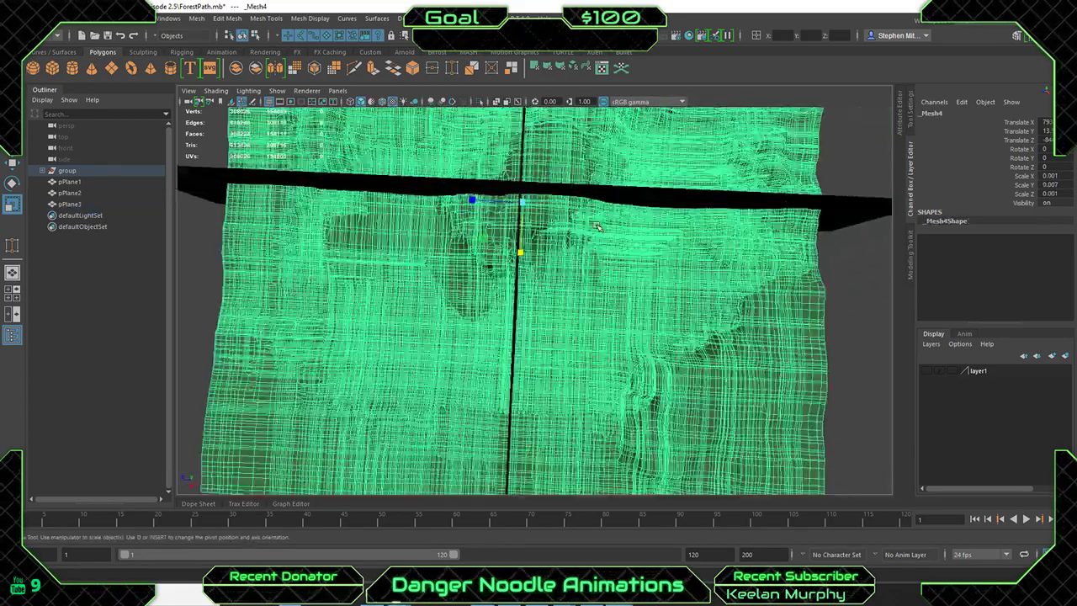
alt+middle_drag(581, 208, 582, 271)
scroll(587, 329, up, 6)
scroll(589, 327, down, 6)
scroll(587, 326, down, 5)
scroll(581, 271, up, 3)
mouse_move(581, 272)
alt+mouse_down()
mouse_move(589, 288)
mouse_move(588, 278)
alt+mouse_up()
right_drag(588, 279, 613, 264)
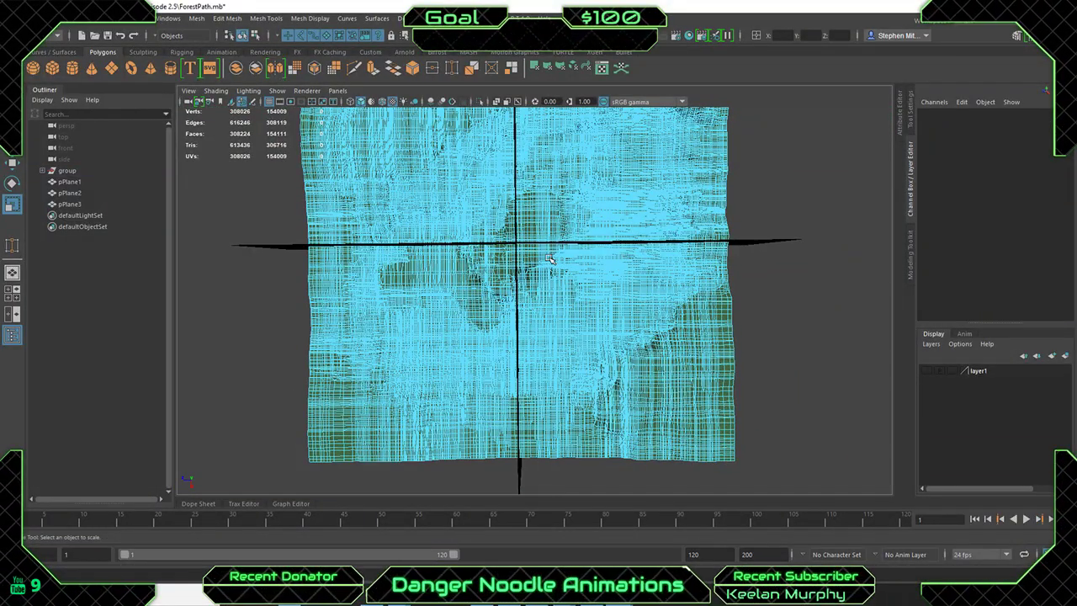
Check the terrain tile in the orthographic top view, then return to the perspective view of the crossing walls.
key(space)
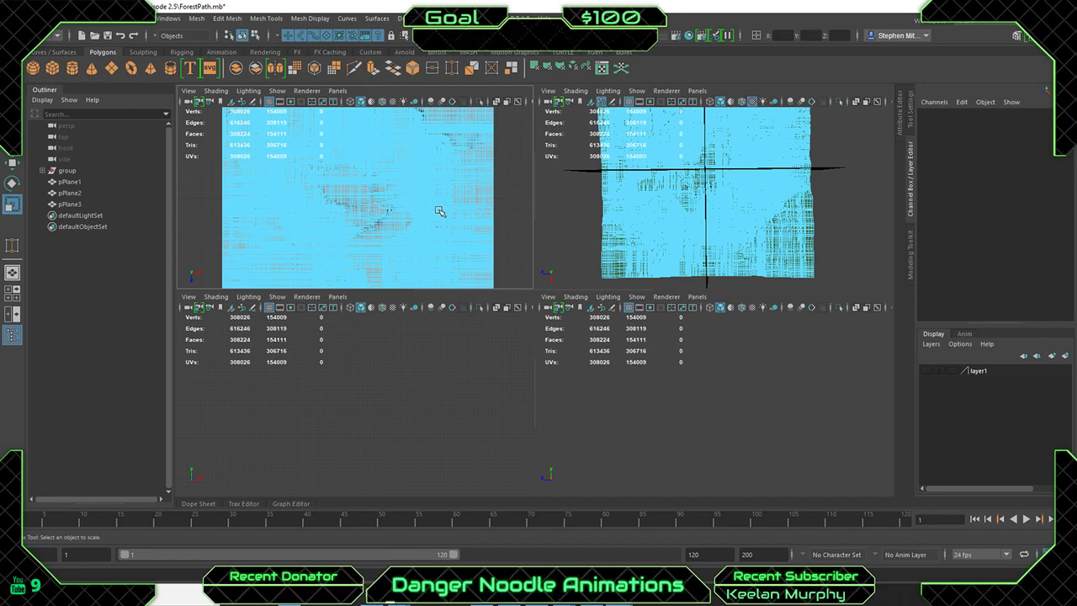
key(space)
scroll(564, 326, up, 3)
scroll(563, 326, down, 9)
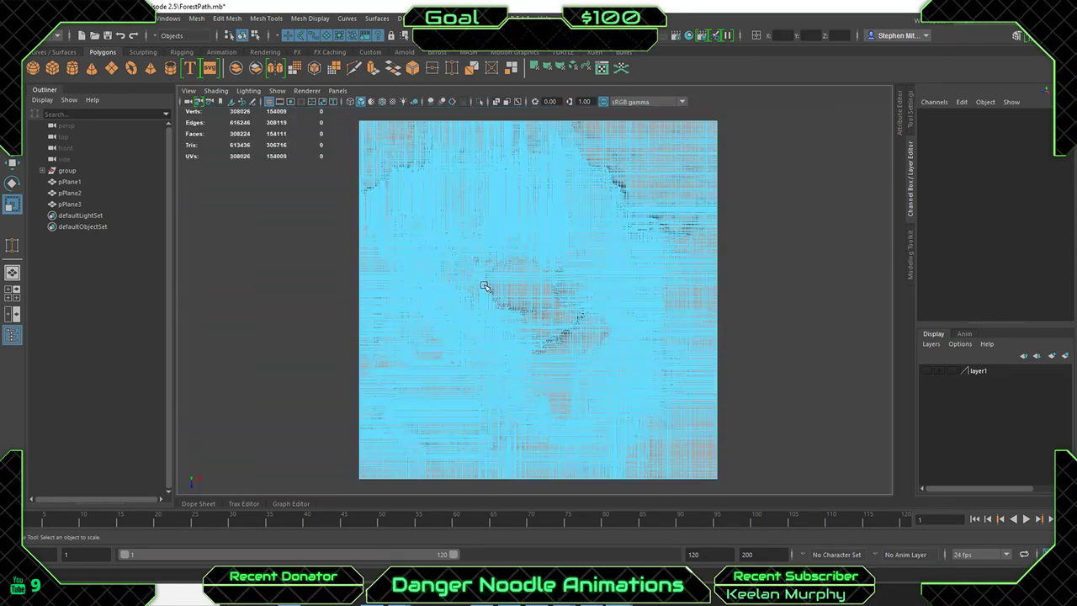
scroll(482, 283, up, 8)
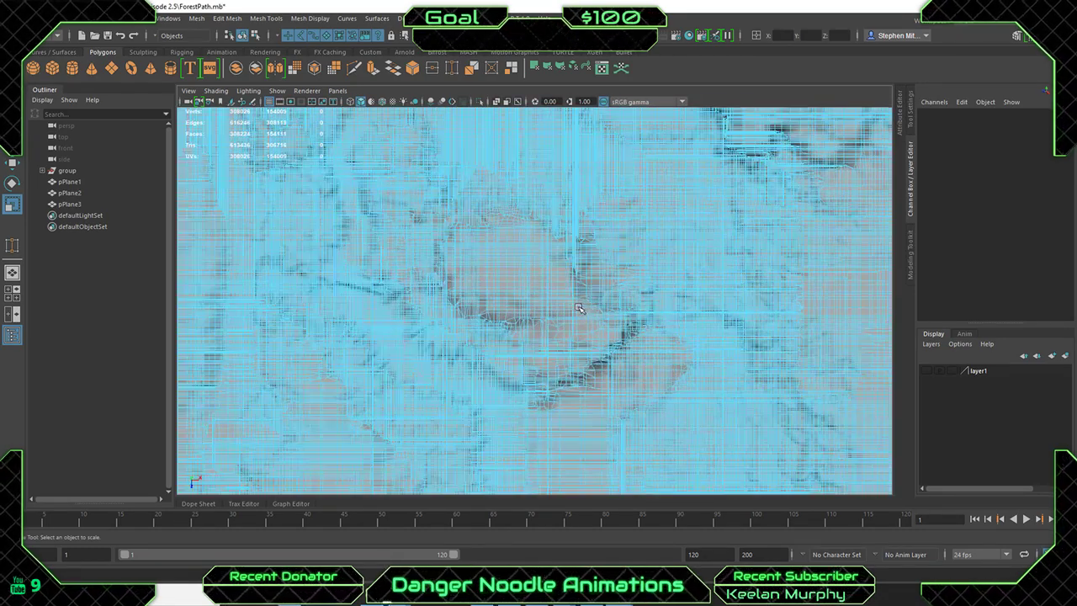
scroll(568, 298, down, 7)
key(space)
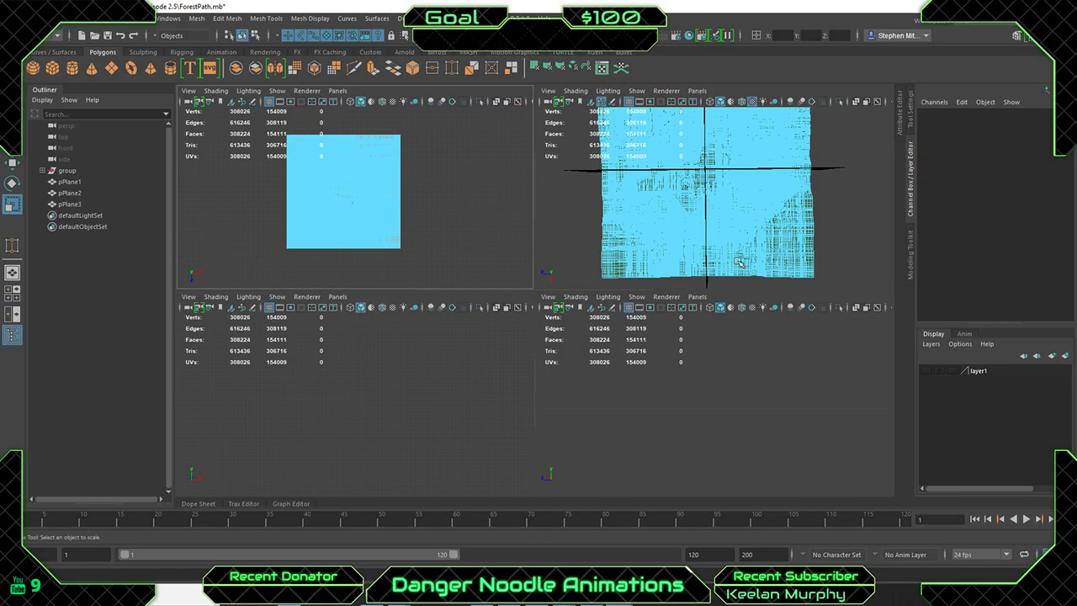
key(space)
alt+drag(590, 303, 586, 314)
alt+middle_drag(695, 322, 682, 320)
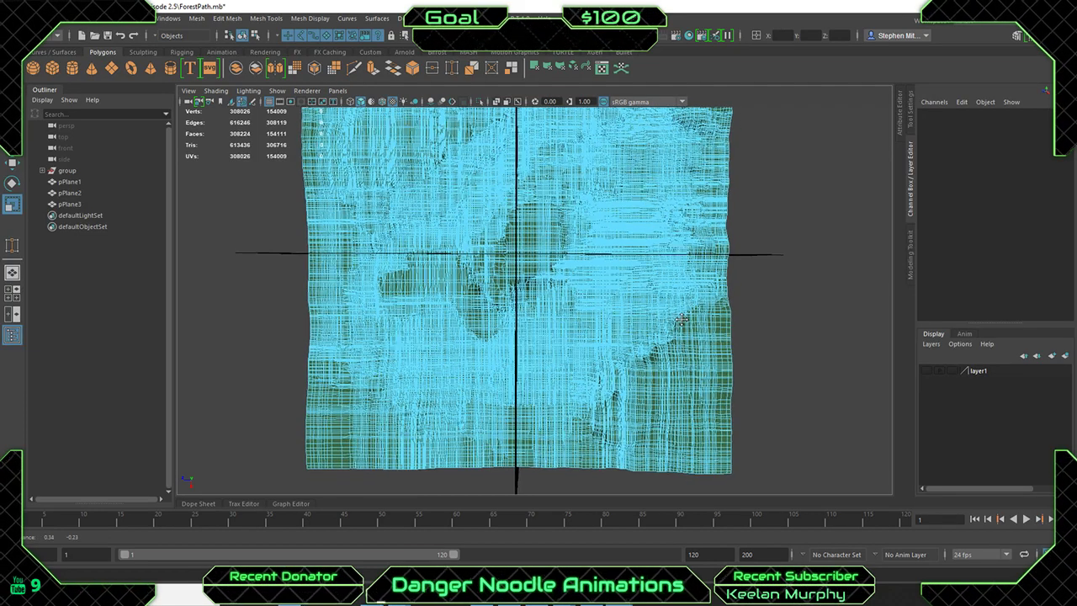
Try selecting the terrain faces on one side of the rotated wall, inspect the boundary, and go back to object selection.
drag(762, 489, 174, 252)
scroll(492, 184, up, 5)
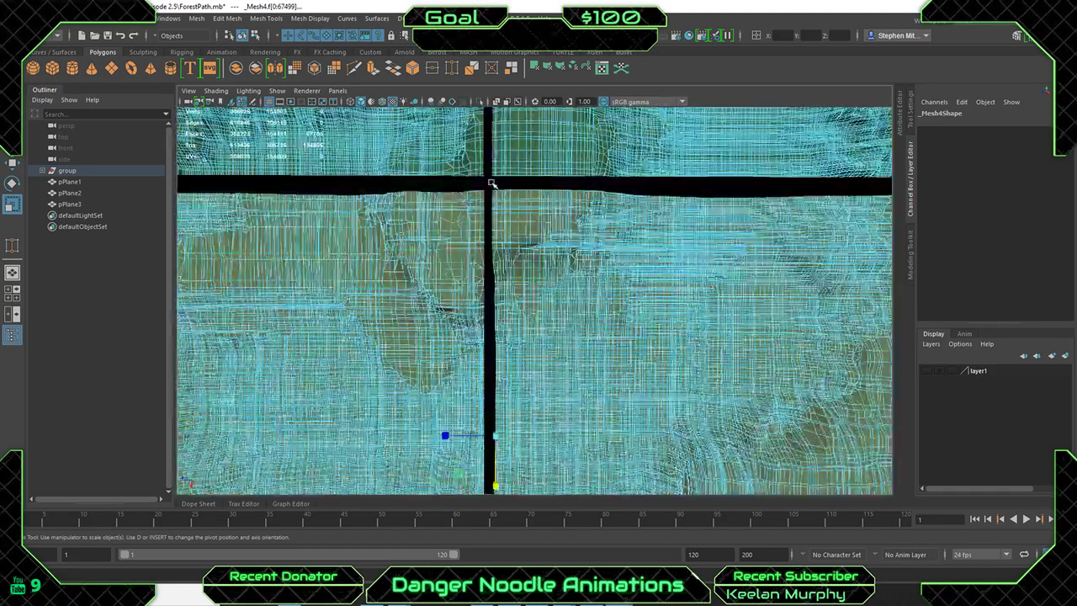
alt+middle_drag(492, 183, 734, 235)
scroll(533, 217, up, 5)
alt+middle_drag(534, 217, 545, 257)
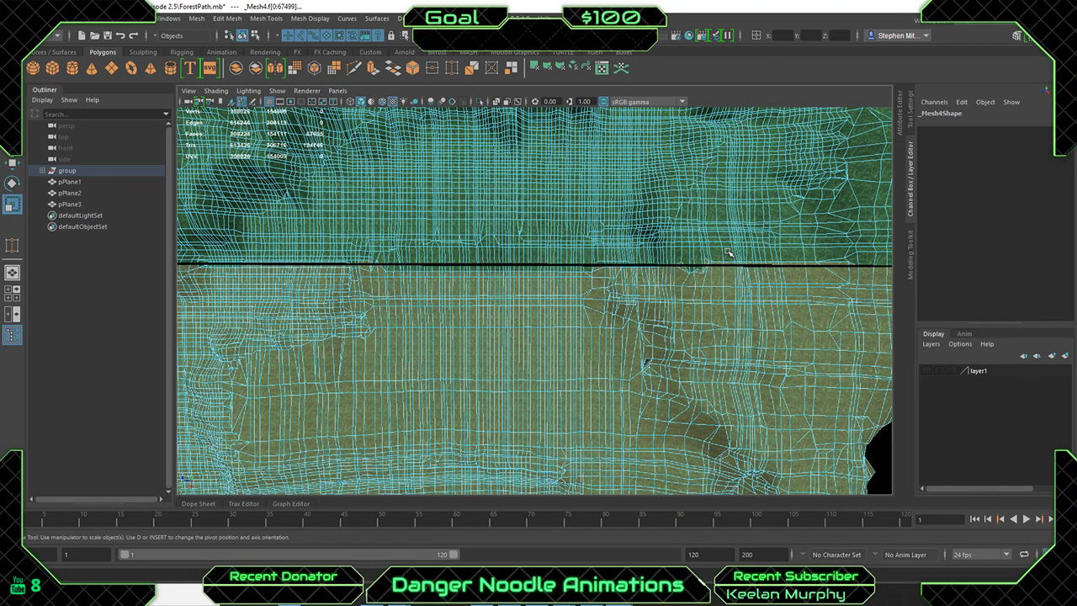
scroll(729, 252, down, 2)
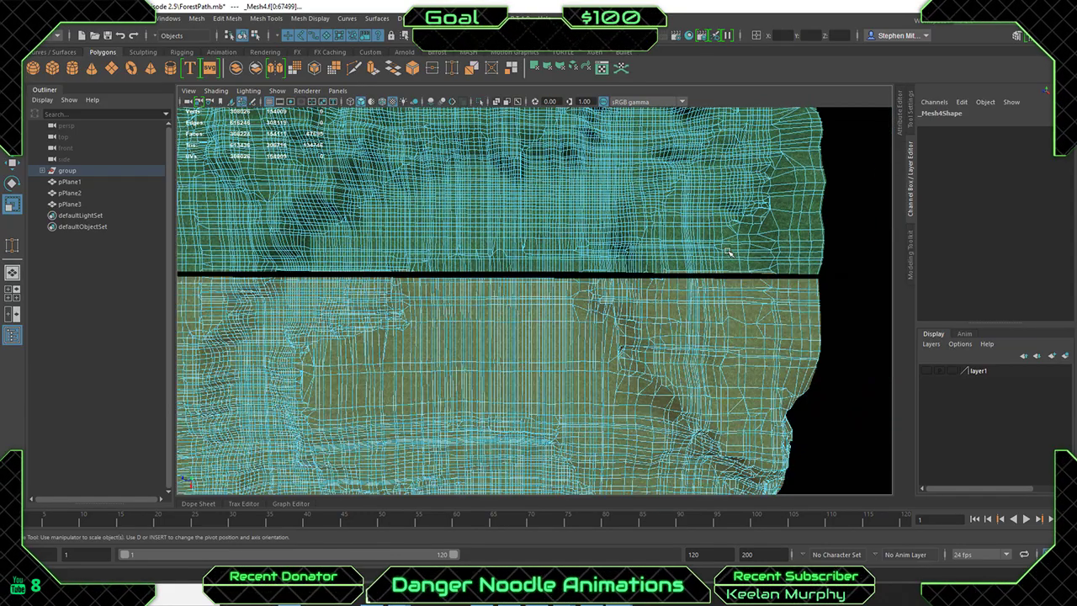
alt+middle_drag(729, 252, 255, 292)
scroll(615, 303, up, 3)
alt+middle_drag(615, 303, 711, 237)
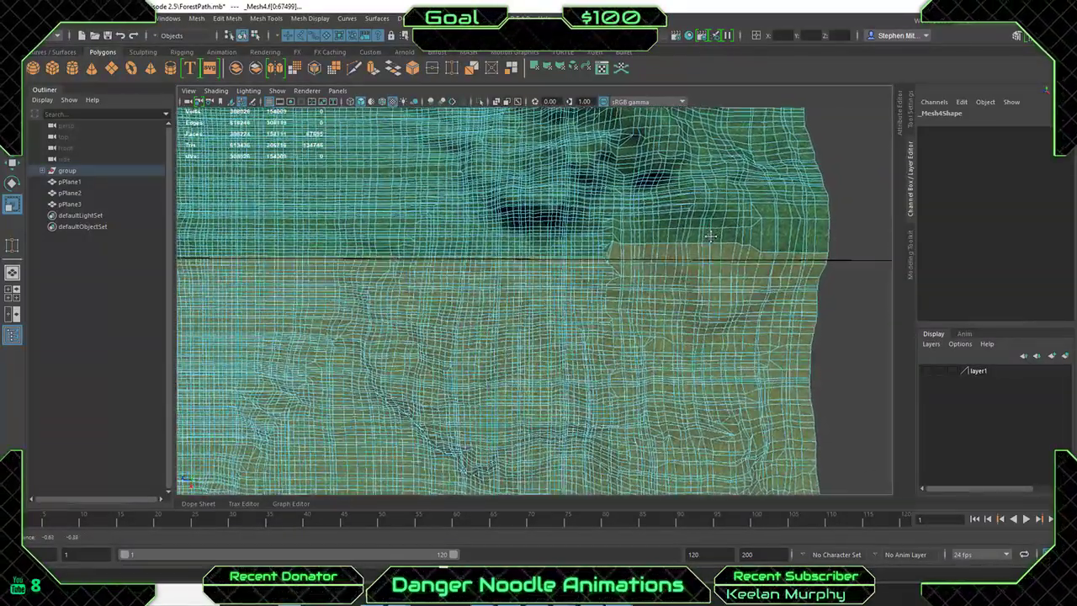
key(r)
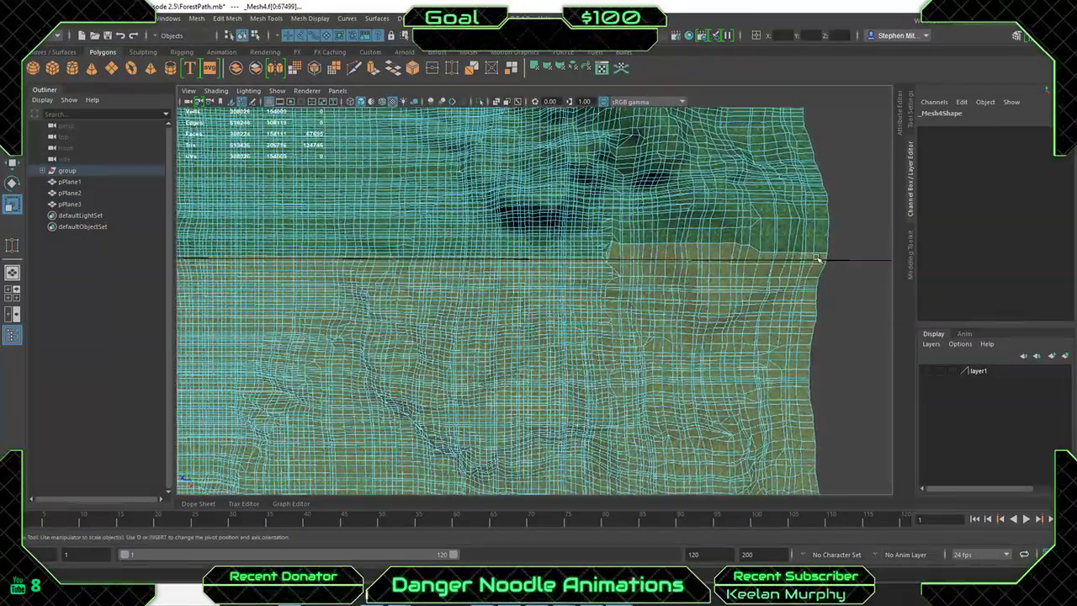
key(f)
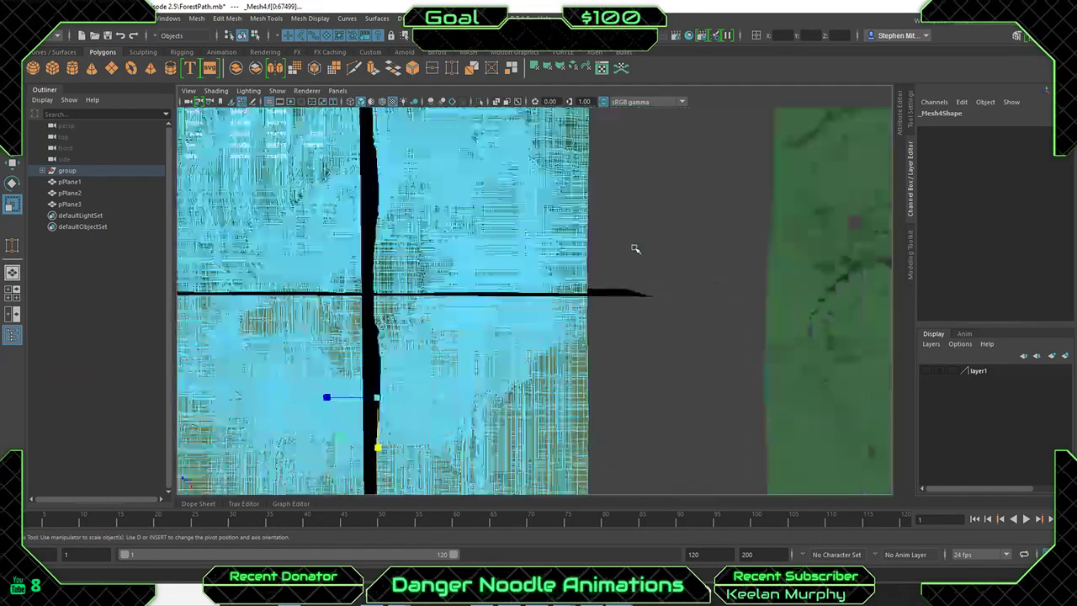
right_drag(552, 248, 611, 233)
click(747, 221)
click(536, 273)
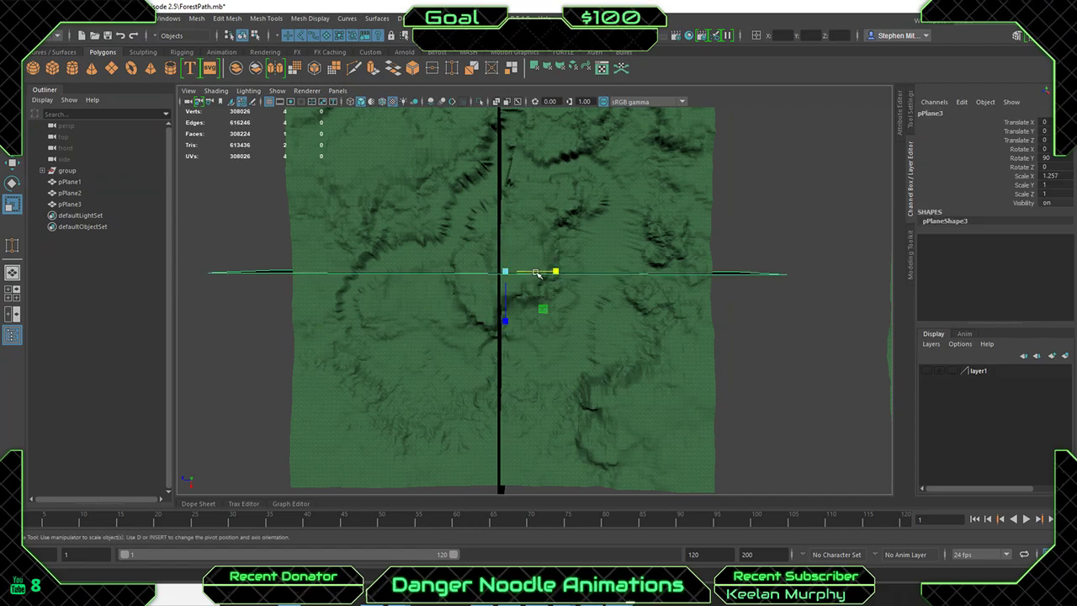
click(601, 243)
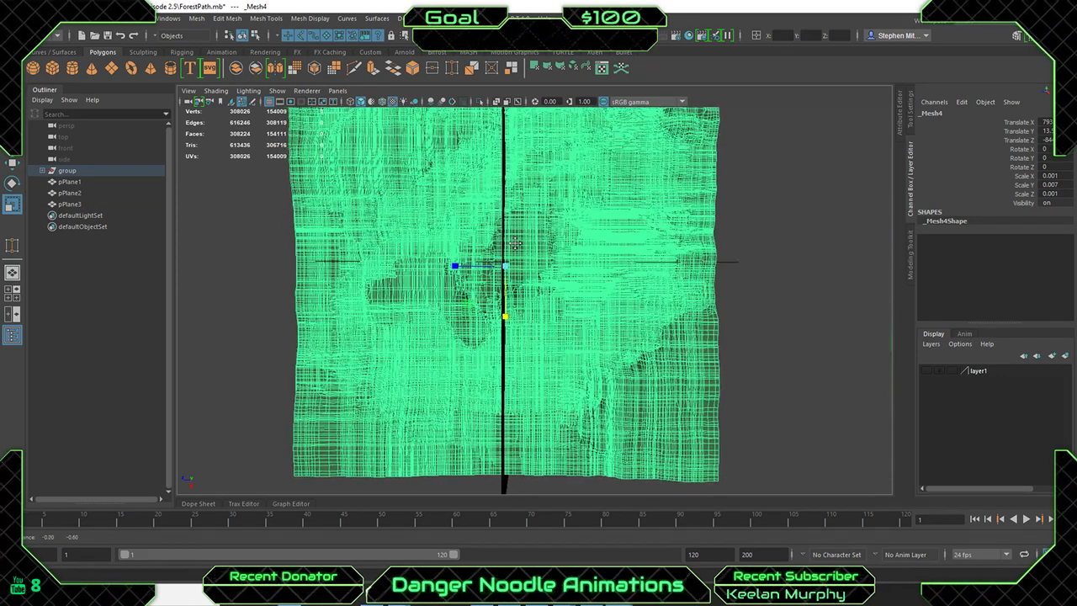
alt+drag(513, 243, 543, 253)
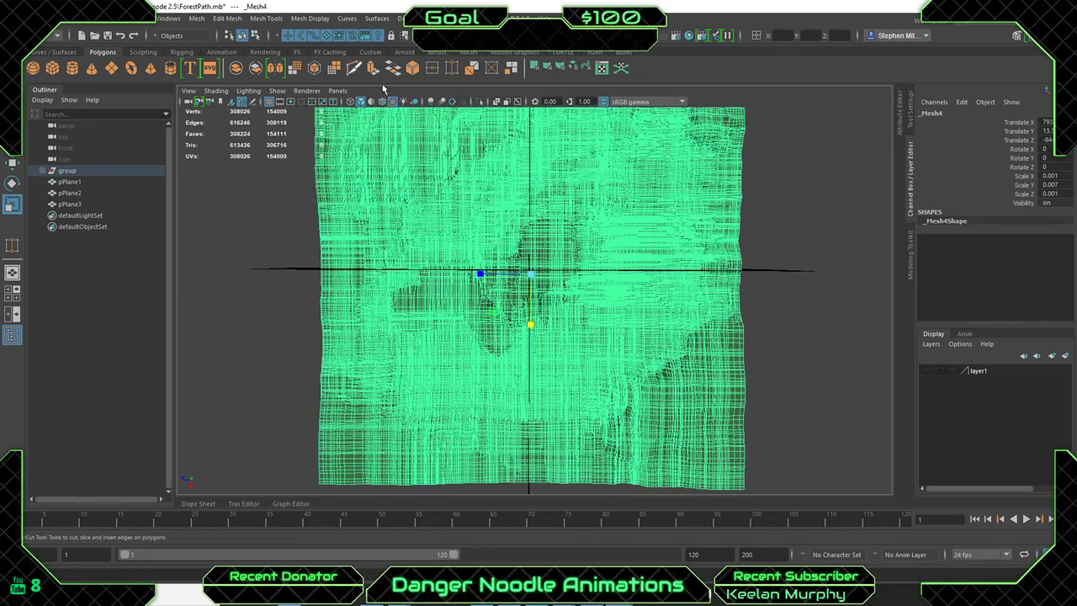
click(354, 68)
alt+middle_drag(615, 253, 591, 245)
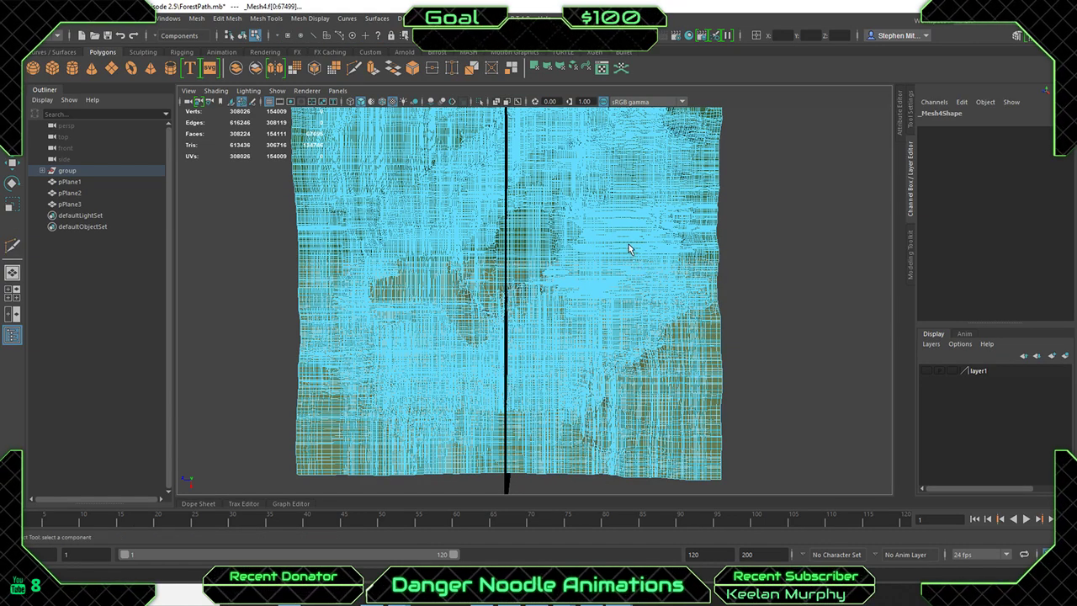
key(w)
right_drag(627, 242, 630, 267)
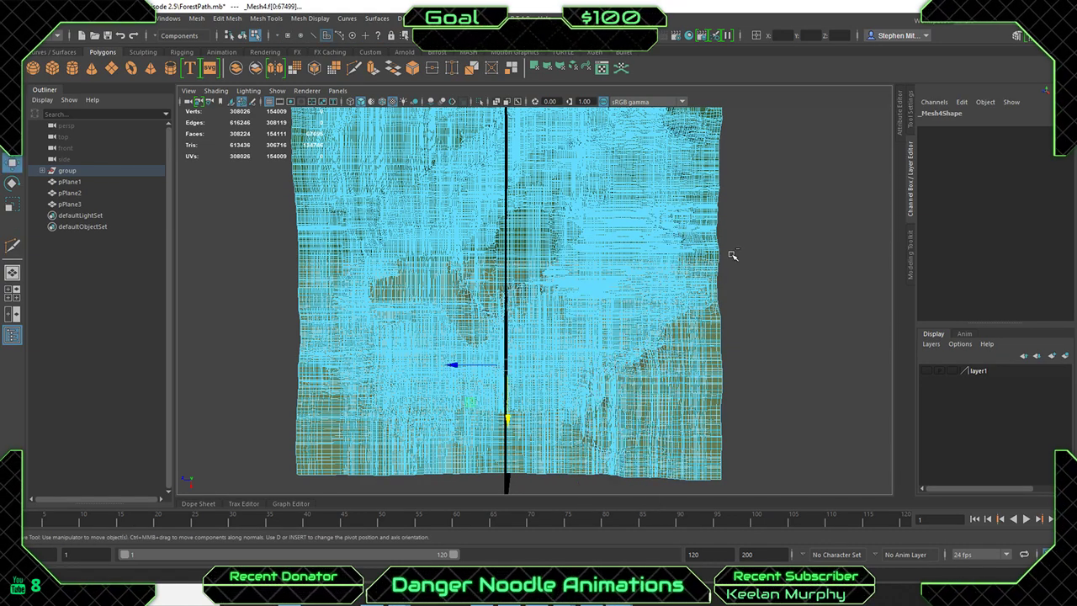
click(766, 243)
right_drag(587, 237, 606, 214)
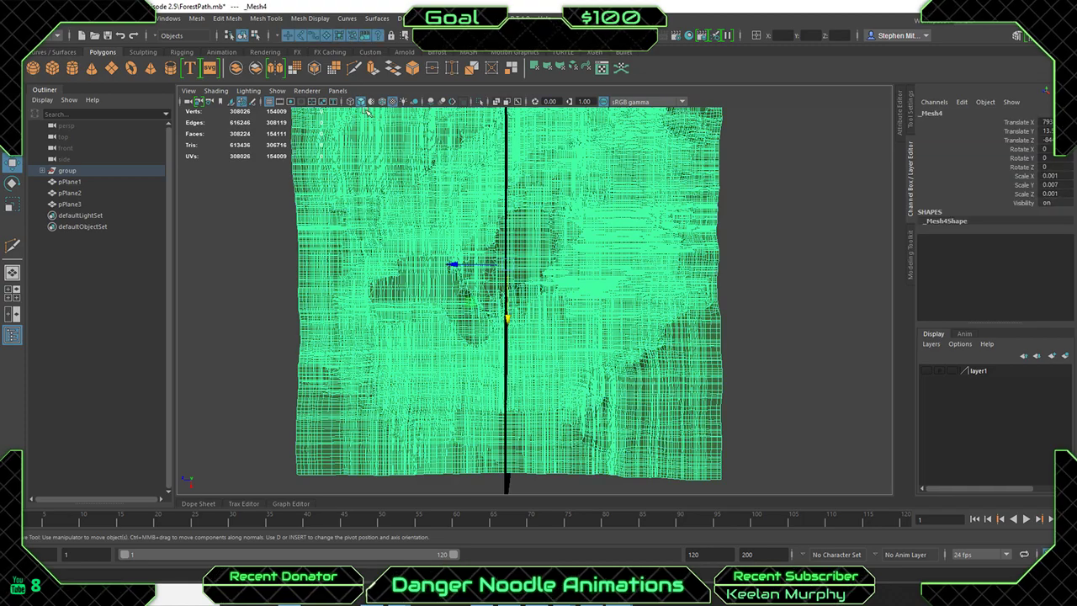
Slice the terrain tile straight across along the rotated wall with the Multi-Cut tool.
click(356, 69)
scroll(689, 286, up, 3)
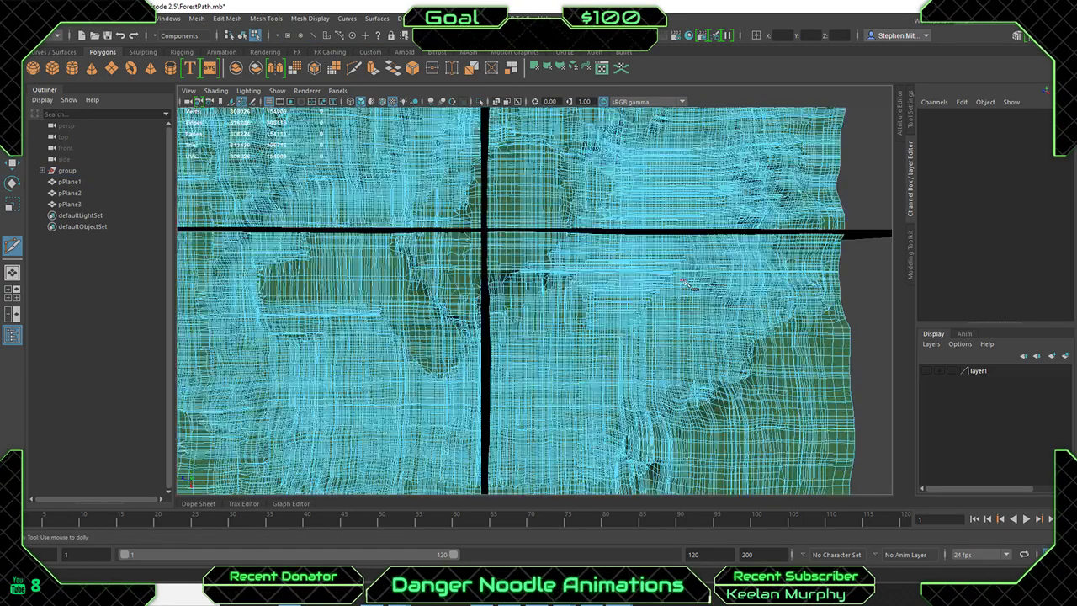
scroll(614, 274, up, 2)
alt+middle_drag(610, 274, 640, 277)
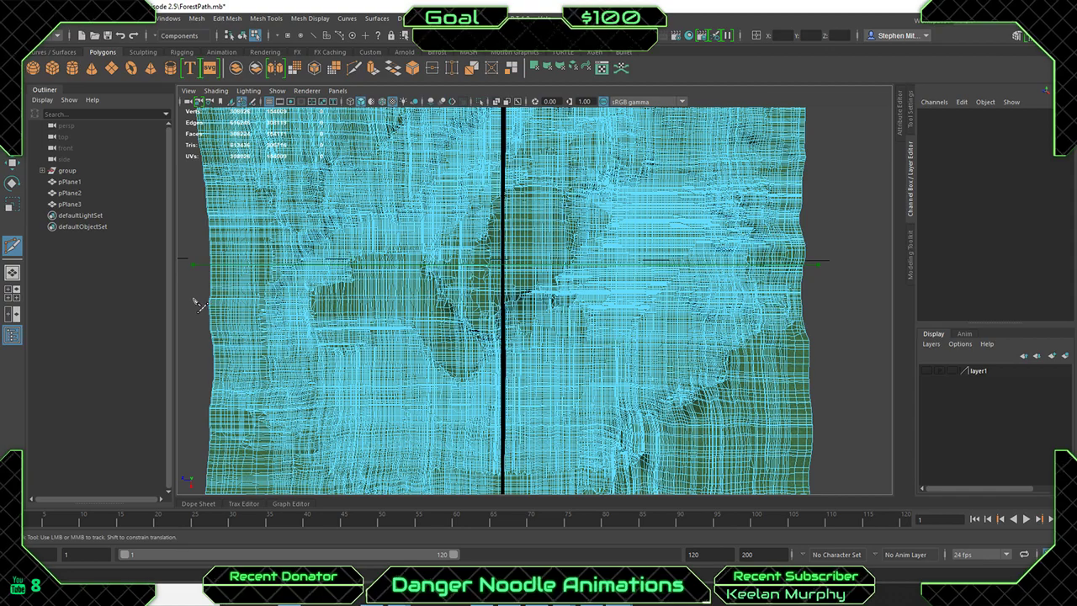
scroll(505, 316, down, 6)
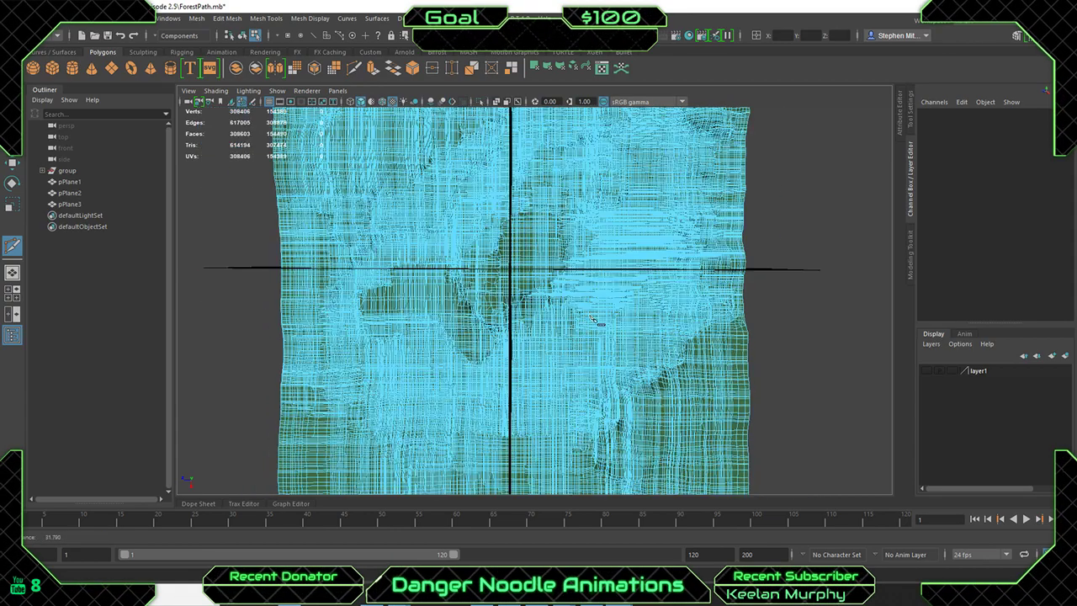
Slice the terrain tile along the other, perpendicular wall with the Multi-Cut tool and leave the tool.
scroll(557, 320, down, 3)
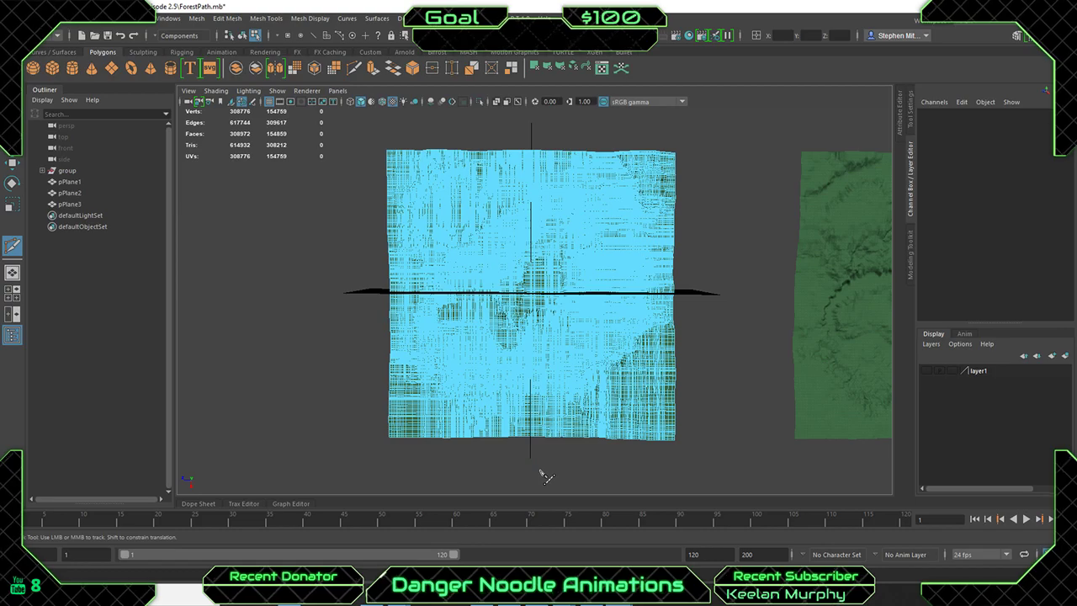
scroll(611, 362, up, 6)
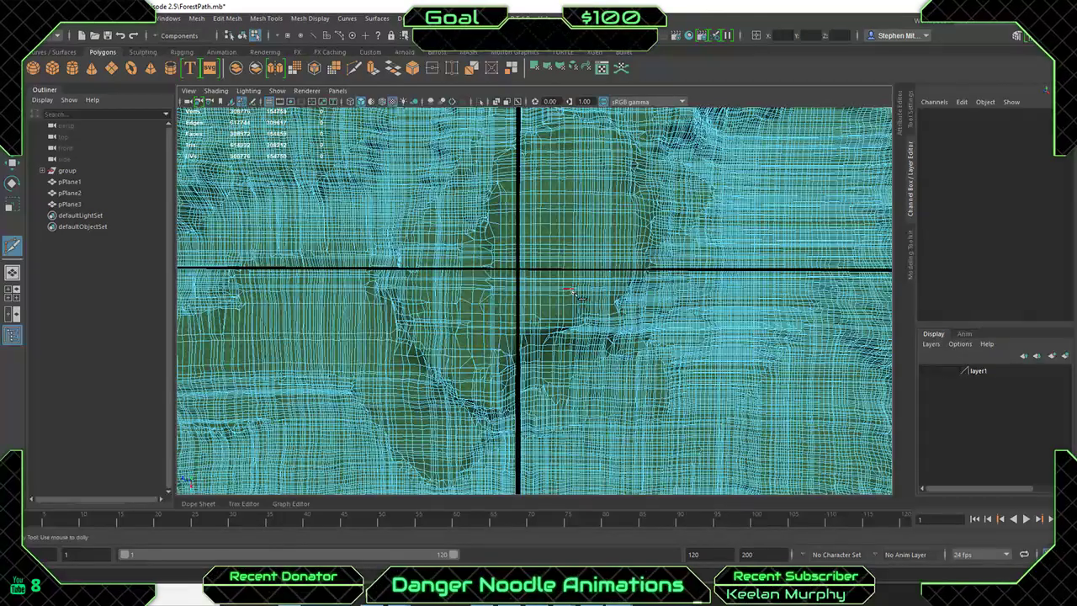
scroll(571, 290, down, 5)
alt+middle_drag(572, 304, 575, 318)
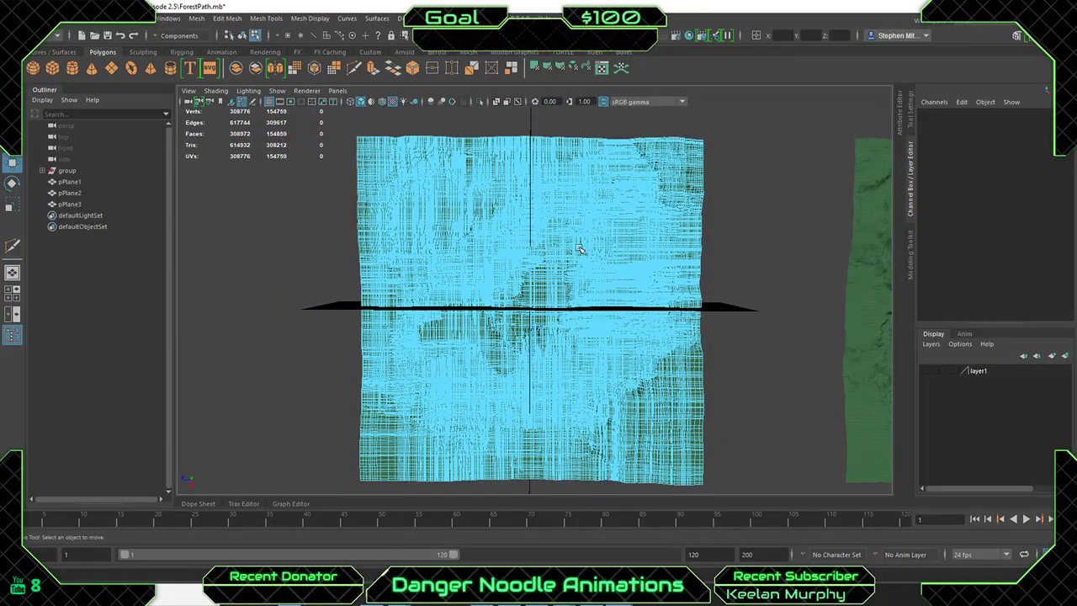
Select the half of the terrain tile's faces lying on the near side of the rotated wall.
right_drag(580, 236, 581, 267)
scroll(581, 293, up, 8)
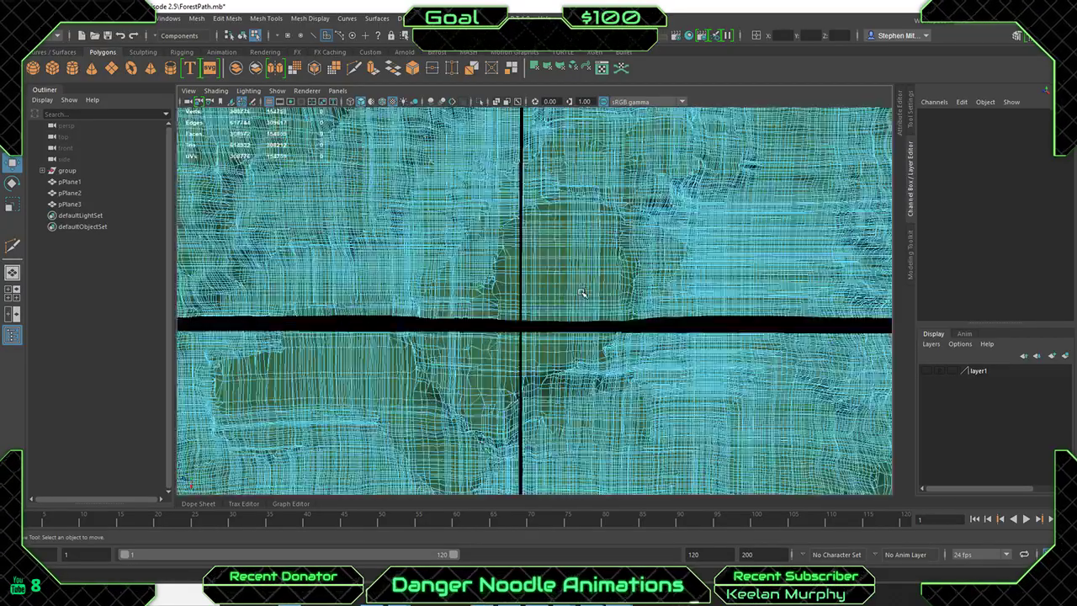
scroll(543, 295, up, 10)
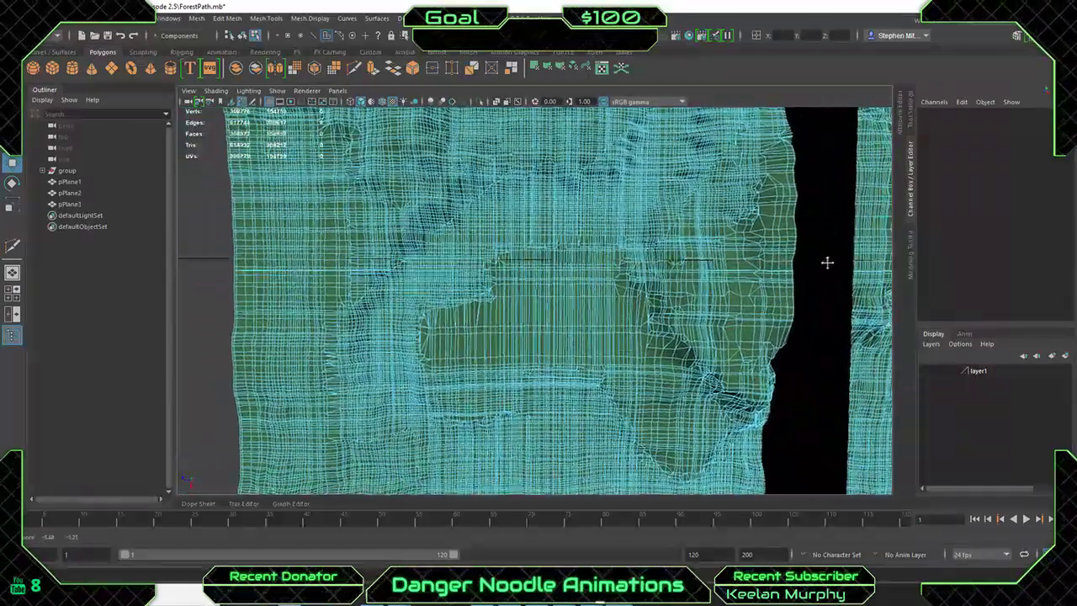
alt+middle_drag(827, 263, 657, 297)
scroll(582, 260, down, 6)
scroll(625, 220, down, 2)
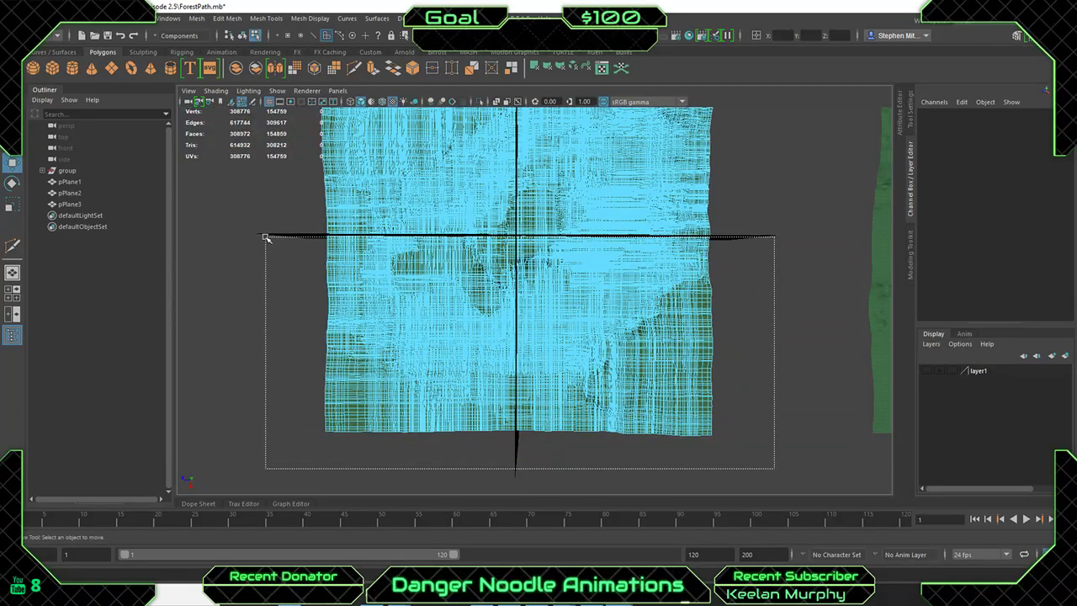
drag(286, 235, 758, 462)
Remove the stray faces beyond the rotated wall from the face selection, working inward from the tile's outer edge.
scroll(640, 228, up, 7)
alt+middle_drag(640, 227, 519, 341)
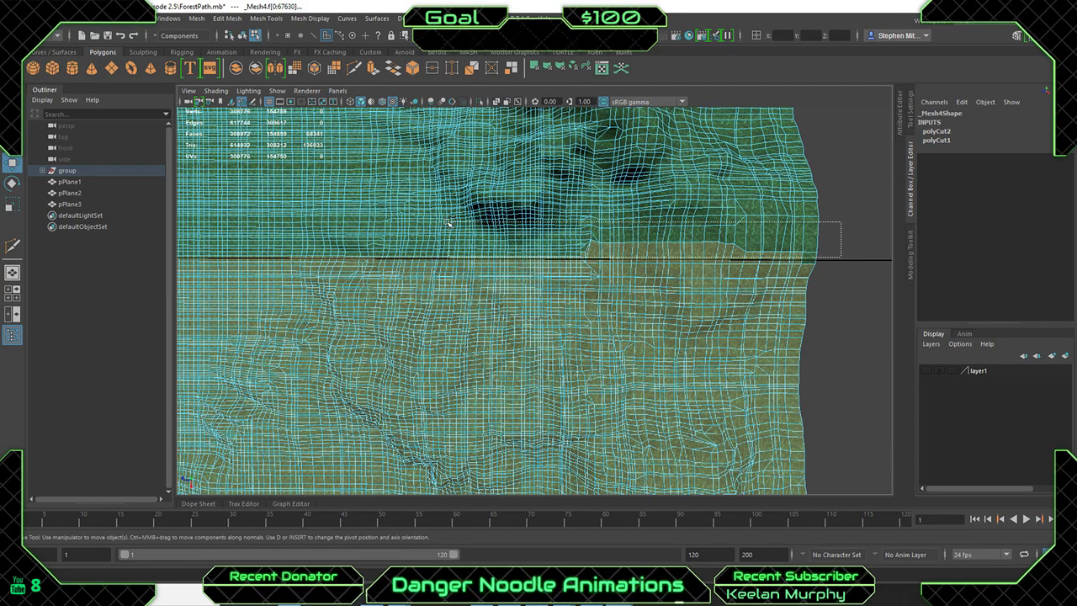
alt+middle_drag(305, 229, 814, 246)
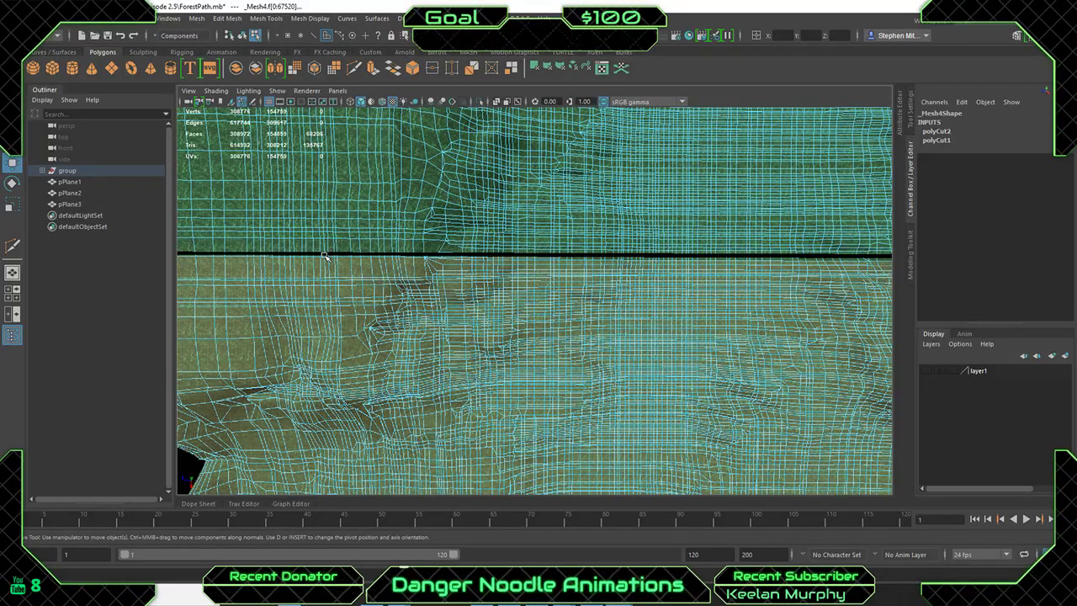
alt+middle_drag(325, 256, 1073, 246)
scroll(599, 264, down, 3)
alt+middle_drag(479, 259, 557, 259)
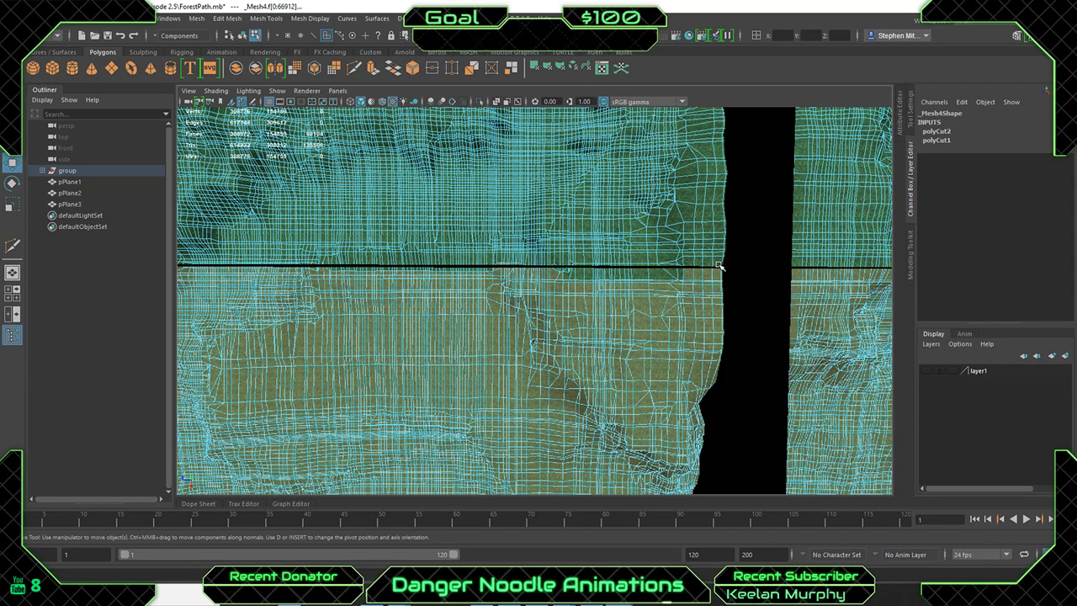
Correct the face selection along the rest of the rotated wall and return the terrain tile to object selection.
scroll(715, 266, up, 3)
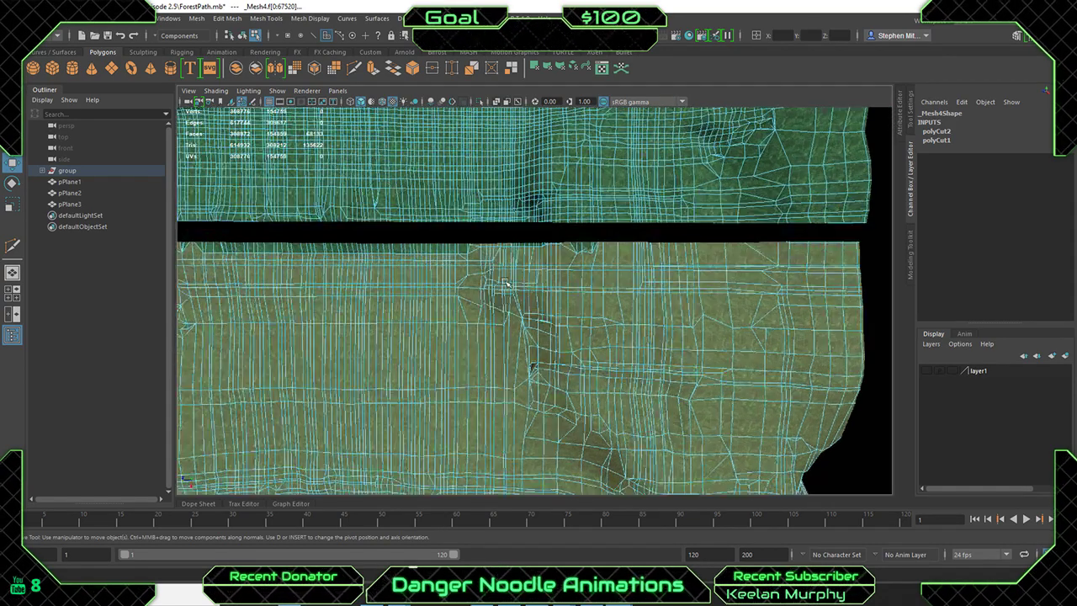
alt+middle_drag(505, 283, 241, 262)
scroll(512, 272, down, 5)
alt+middle_drag(512, 271, 476, 308)
scroll(477, 308, up, 5)
alt+drag(415, 279, 659, 312)
scroll(277, 257, down, 5)
alt+middle_drag(281, 257, 533, 274)
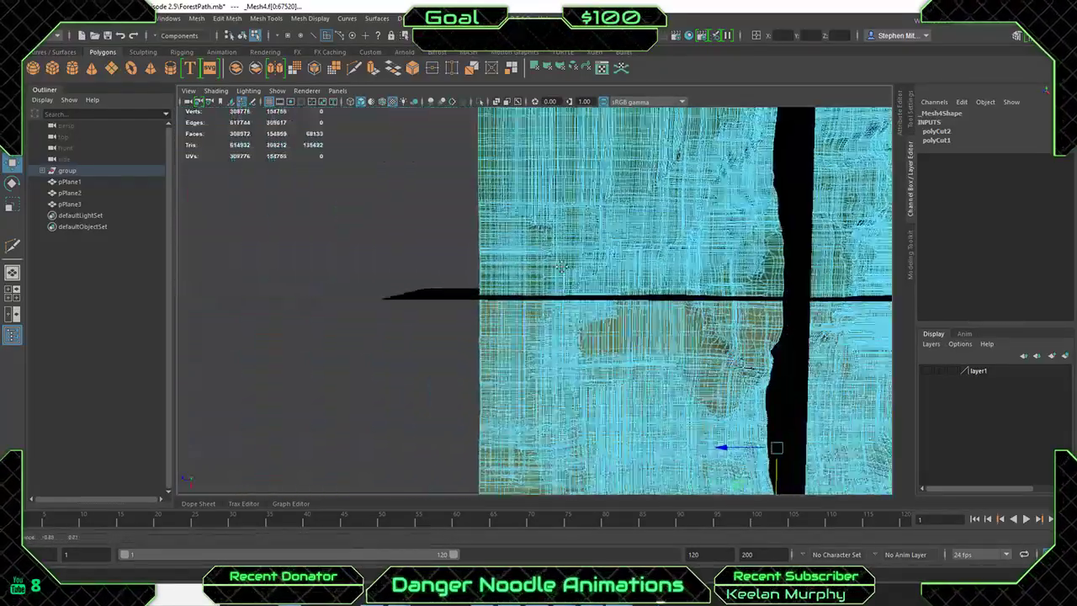
scroll(534, 275, up, 5)
mouse_move(601, 275)
alt+mouse_down()
mouse_move(193, 293)
mouse_move(457, 268)
mouse_move(614, 275)
alt+mouse_up()
scroll(699, 297, down, 6)
scroll(699, 297, down, 5)
alt+middle_drag(632, 359, 582, 265)
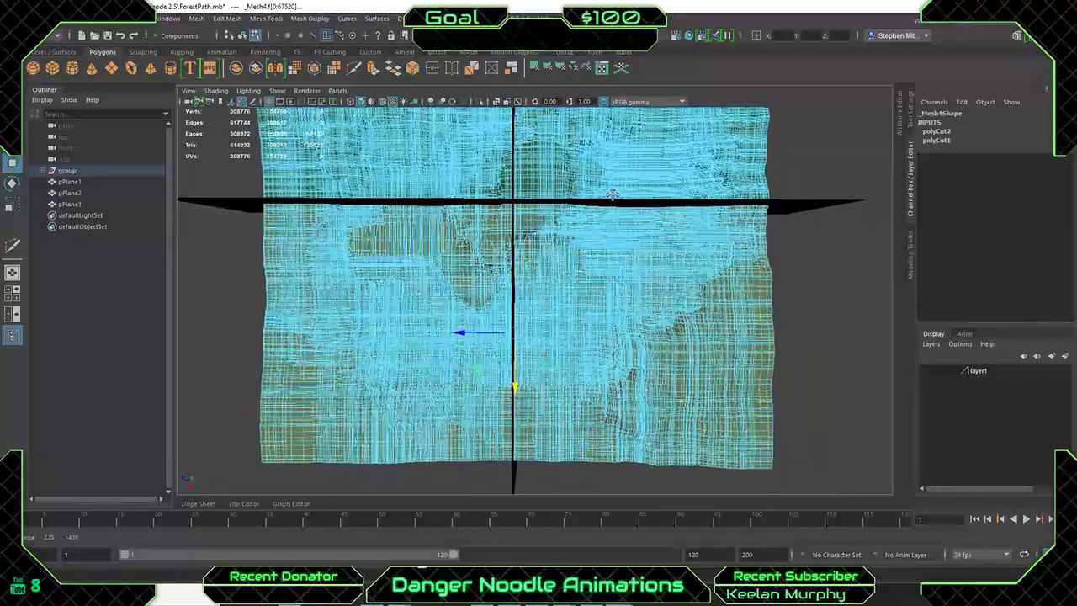
right_drag(582, 265, 623, 242)
key(F8)
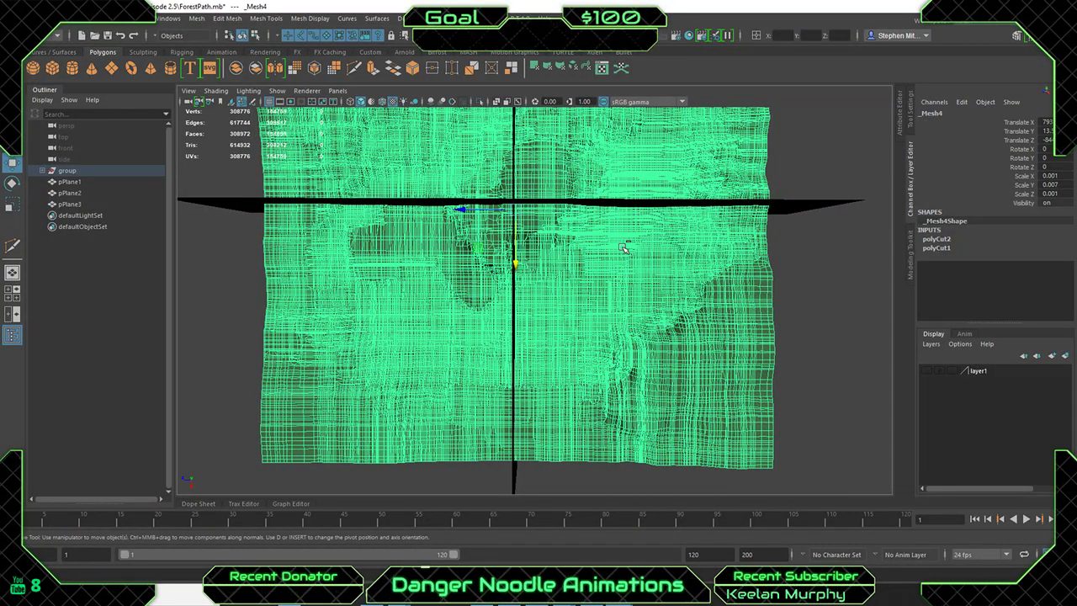
Duplicate the sliced terrain tile, freeze the copy's transformations and move it clear of the crossing walls.
key(ctrl+d)
click(105, 18)
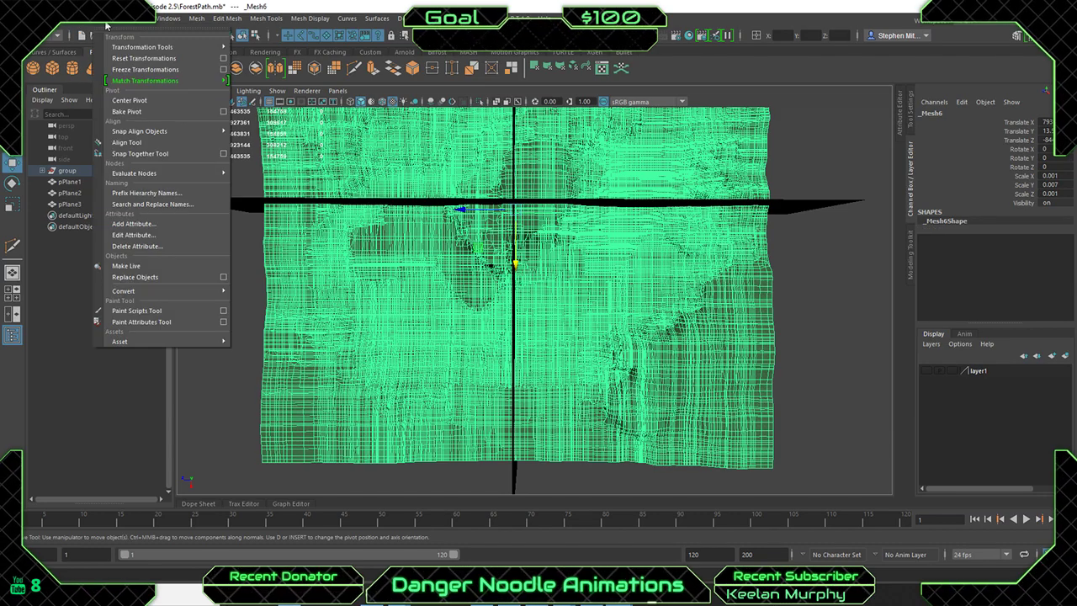
click(123, 70)
drag(516, 262, 502, 34)
middle_drag(603, 356, 579, 136)
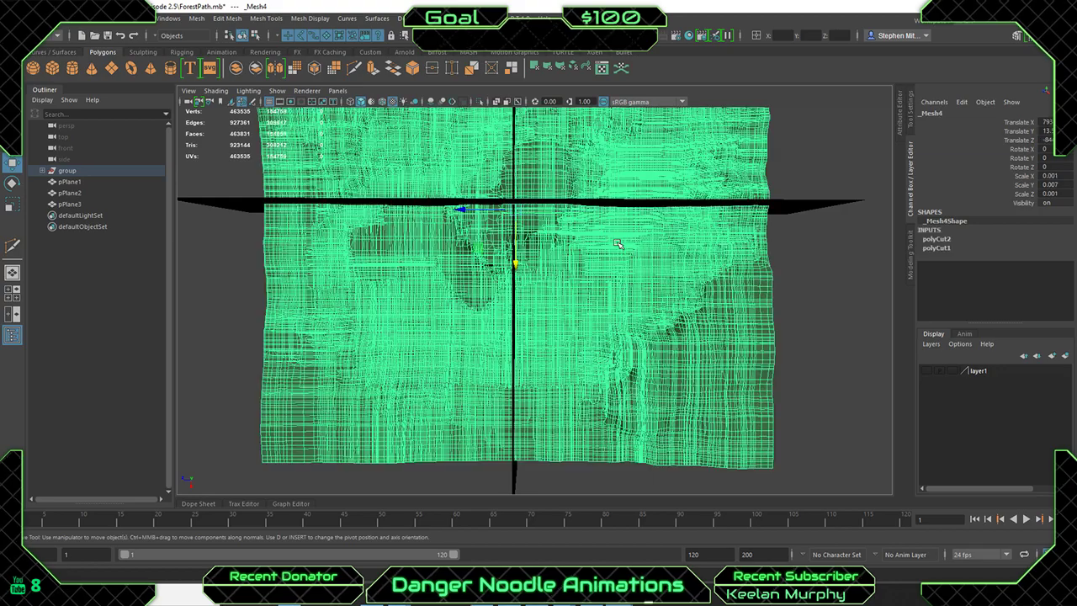
Delete the selected half of the original tile's faces and return the tile to object selection.
right_drag(619, 244, 619, 257)
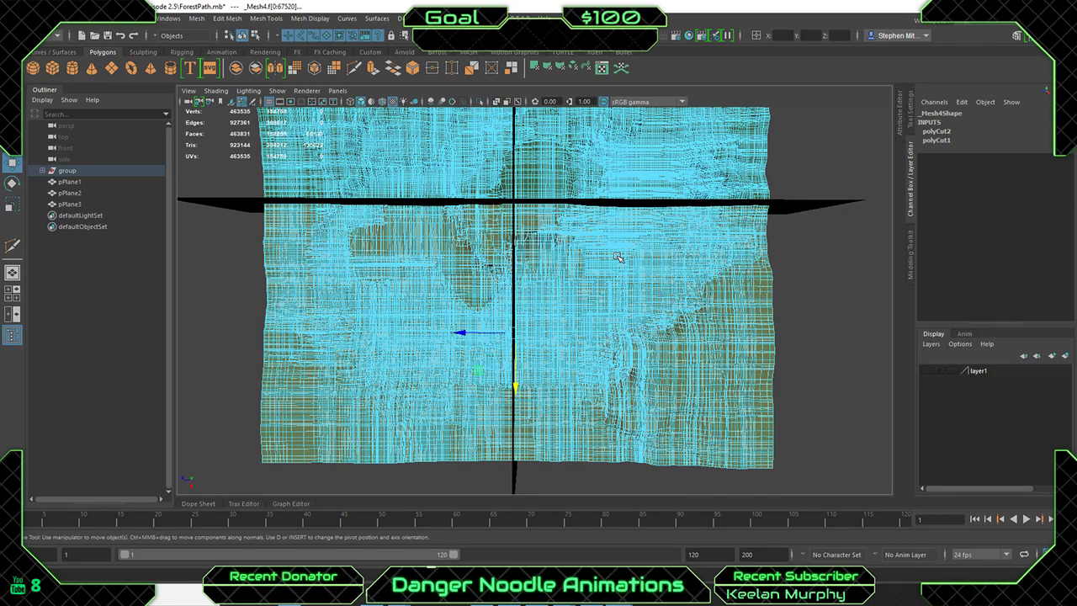
key(Delete)
alt+middle_drag(610, 246, 603, 401)
right_click(618, 263)
right_drag(618, 264, 581, 348)
Duplicate the remaining half tile and move the copy away on the other side of the wall.
alt+middle_drag(582, 370, 588, 278)
alt+right_drag(588, 295, 618, 361)
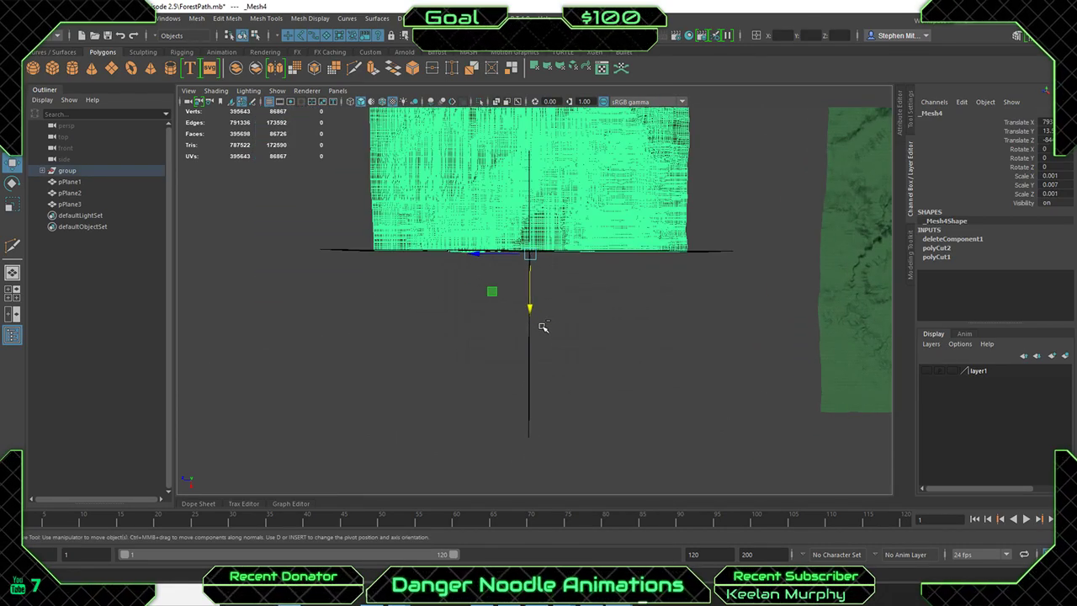
shift+drag(531, 279, 568, 512)
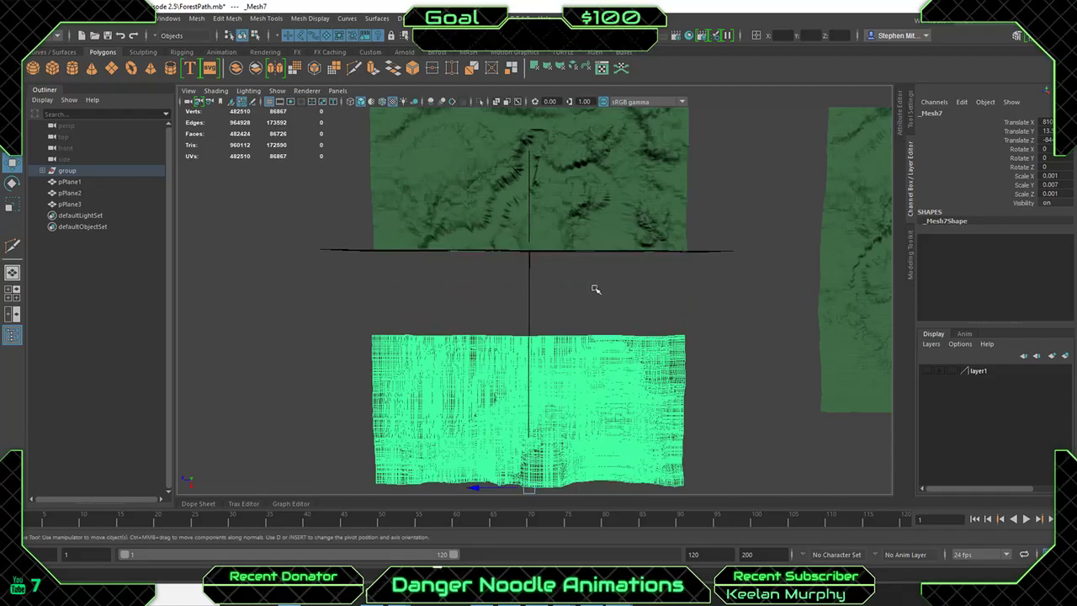
scroll(588, 230, up, 3)
alt+middle_drag(590, 216, 574, 416)
Delete the original half tile's faces on one side of the perpendicular wall, leaving a single quarter in object selection.
click(583, 255)
right_drag(584, 253, 587, 293)
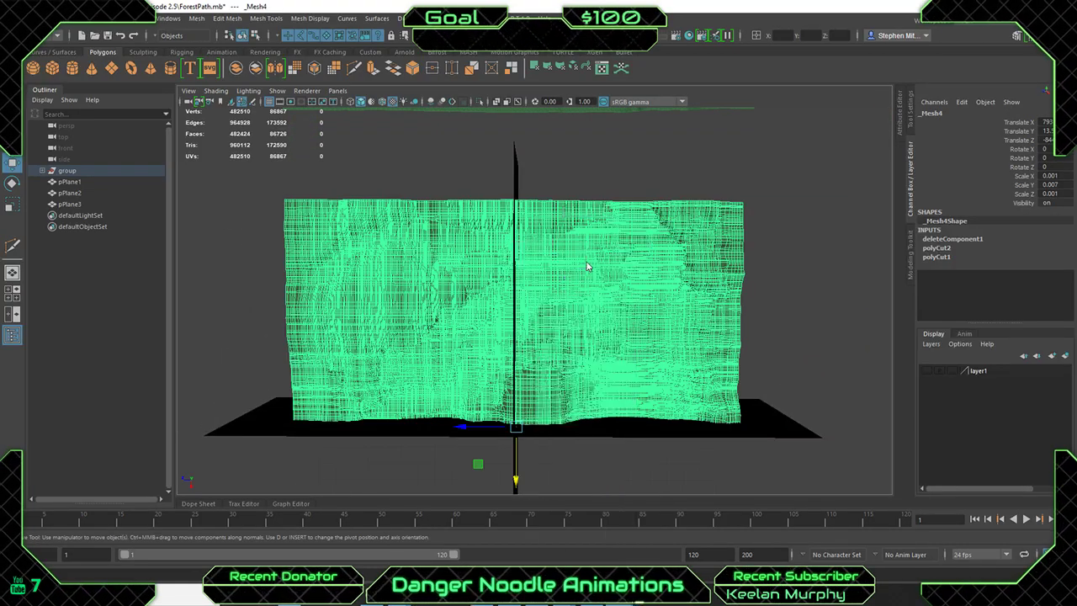
alt+middle_drag(642, 327, 665, 298)
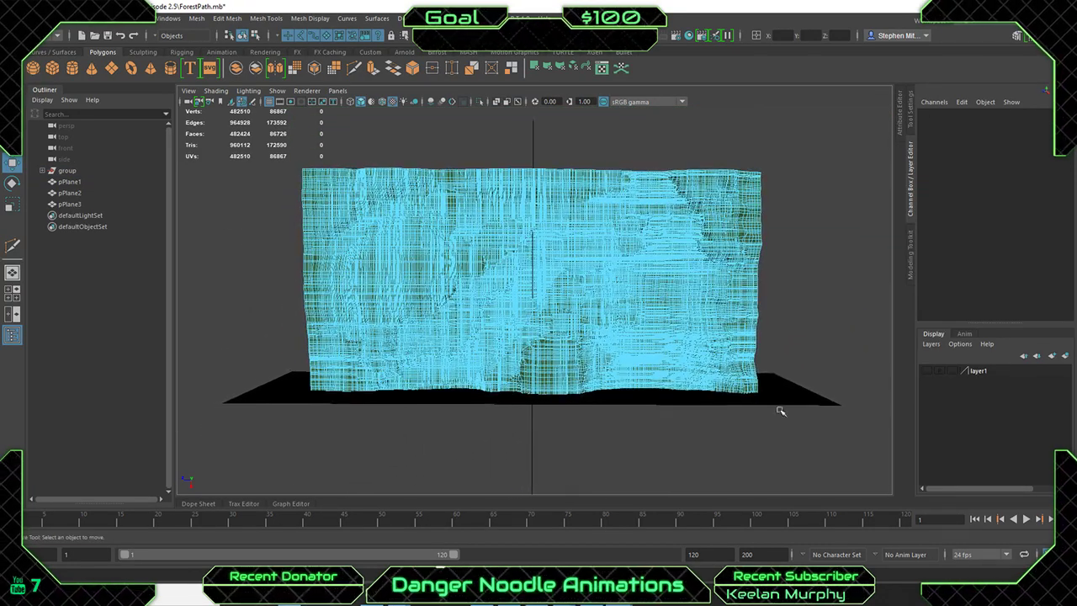
drag(816, 446, 532, 120)
scroll(505, 177, up, 5)
scroll(552, 228, down, 4)
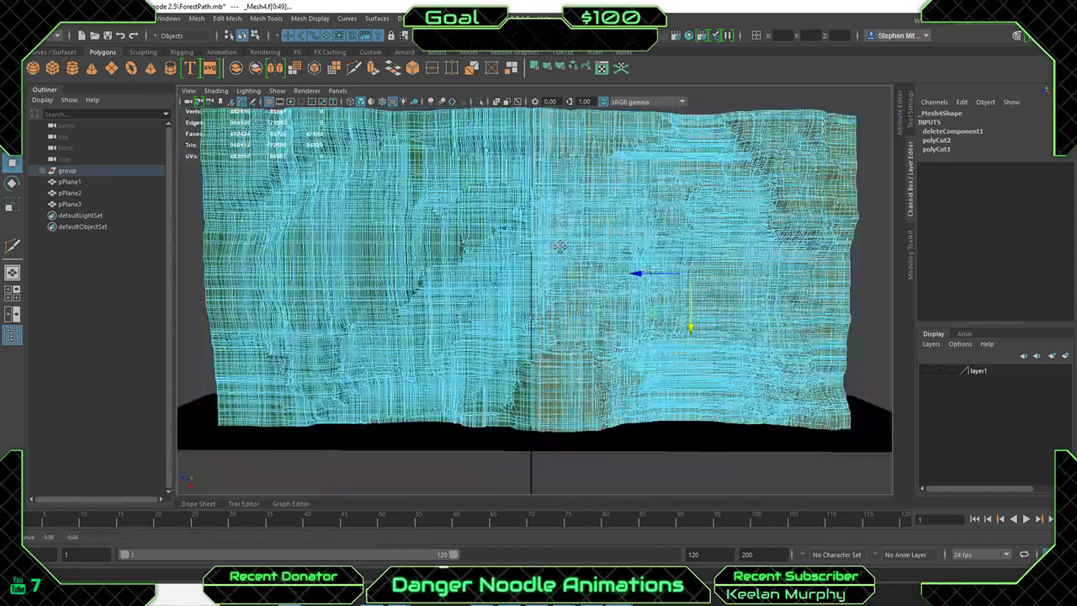
key(Delete)
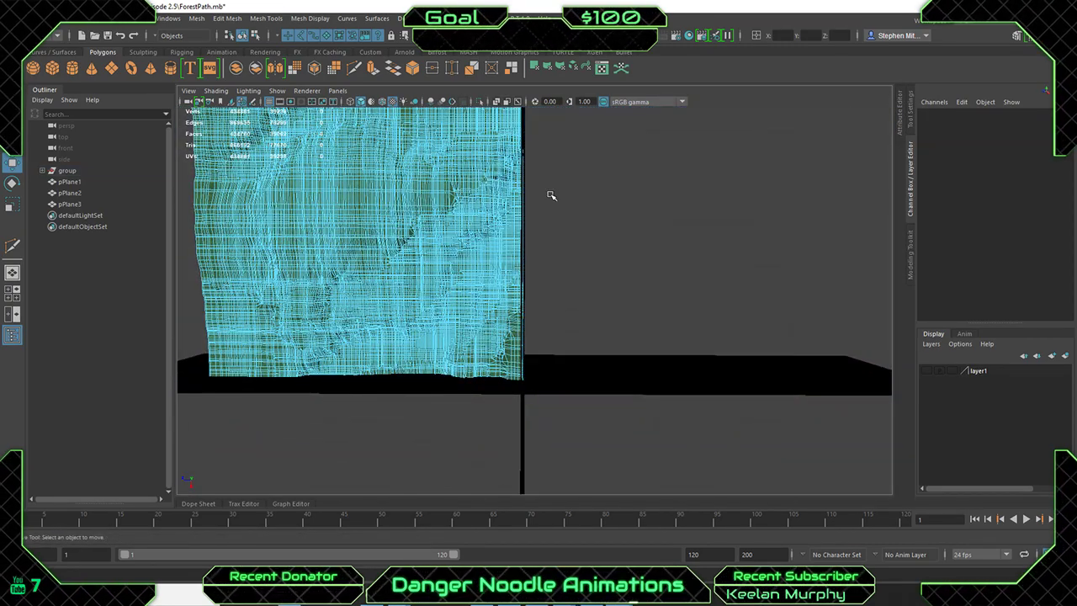
right_drag(427, 205, 474, 190)
Move the copied half tile up against the wall, opposite the remaining quarter.
alt+drag(621, 228, 793, 322)
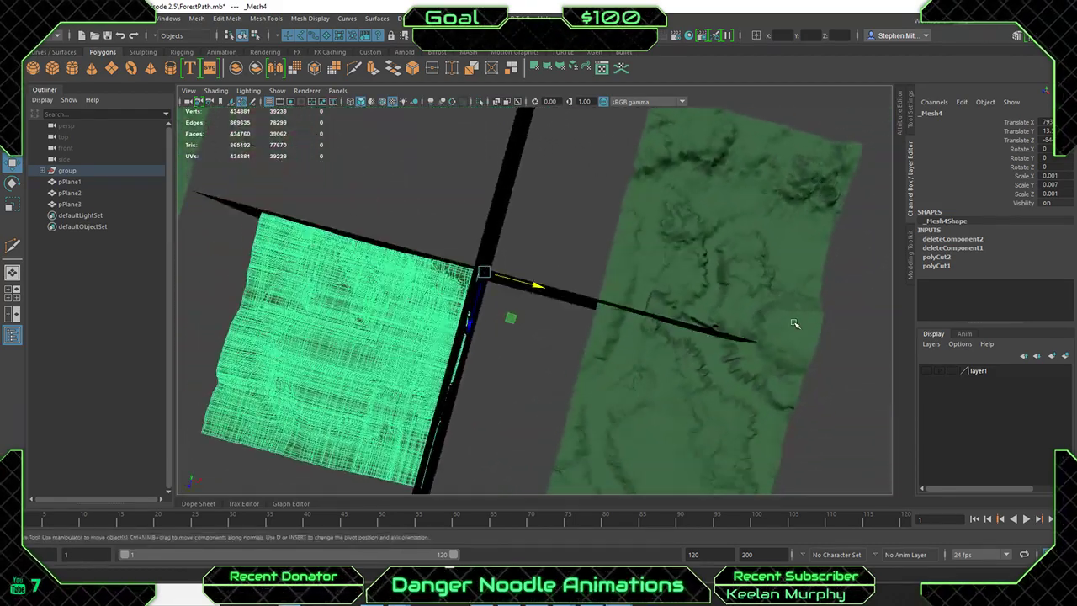
click(793, 322)
alt+drag(665, 311, 628, 297)
mouse_move(714, 269)
alt+middle_down()
mouse_move(686, 289)
mouse_move(707, 283)
alt+middle_up()
drag(860, 313, 744, 308)
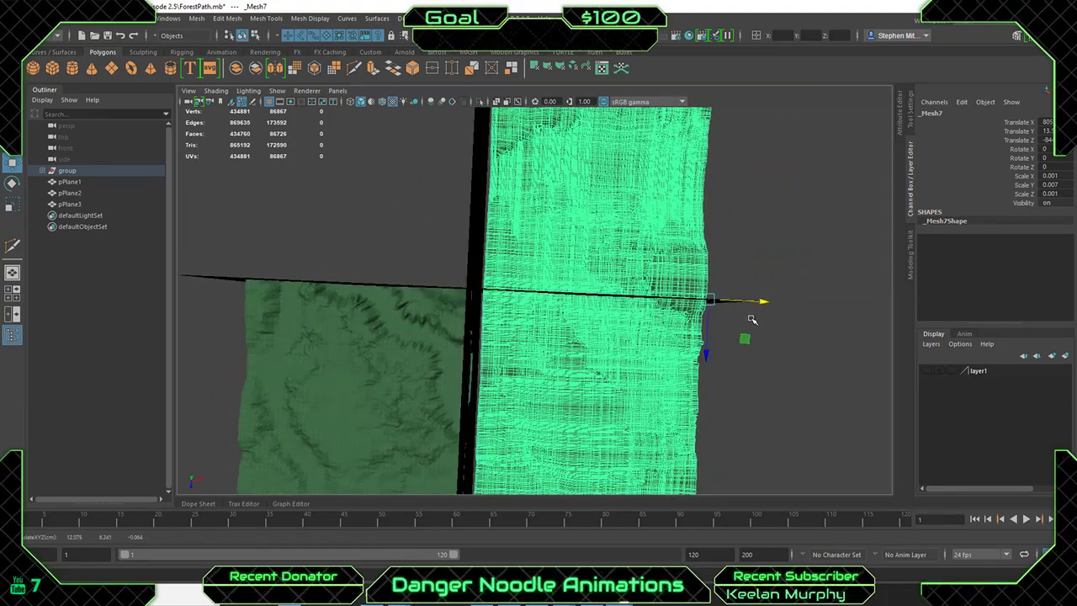
Select the copied half's faces beyond the crossing wall, invert the selection, delete those faces and return to object selection.
right_drag(600, 225, 599, 181)
alt+drag(687, 249, 712, 250)
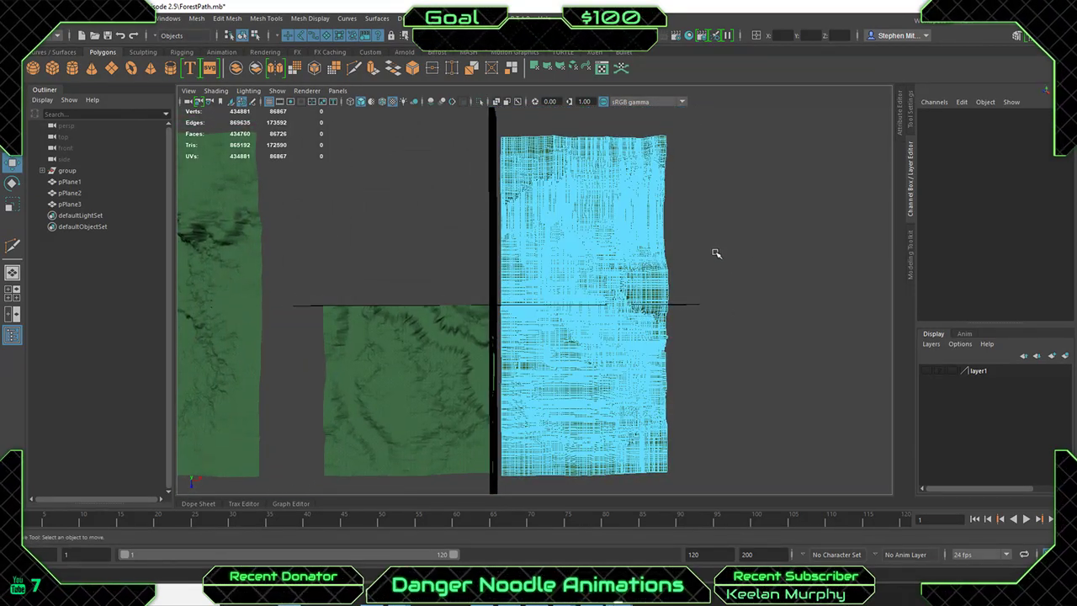
alt+middle_drag(717, 254, 718, 251)
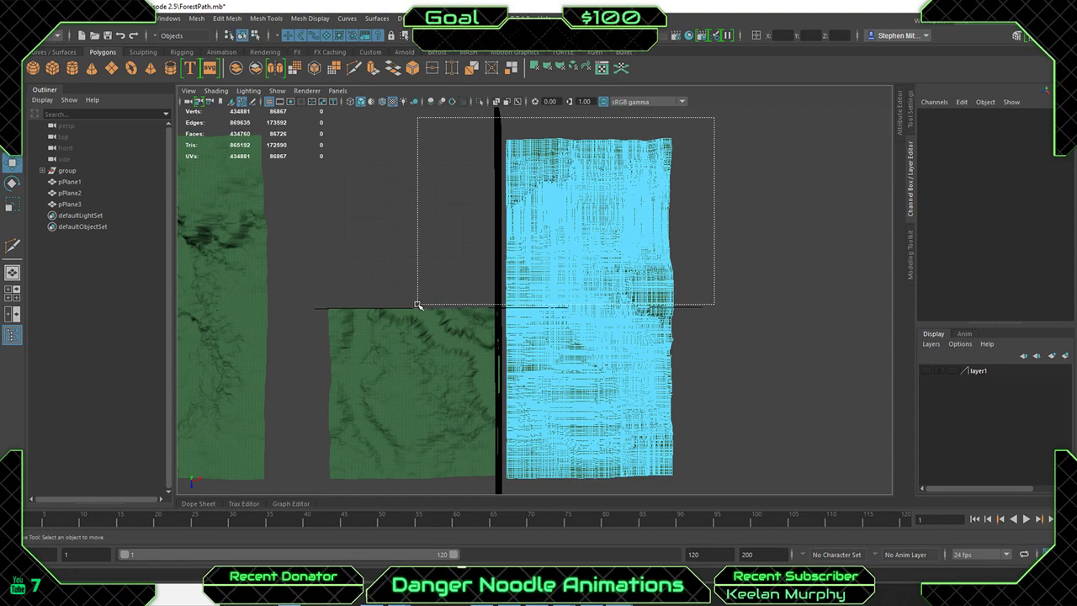
drag(406, 307, 404, 308)
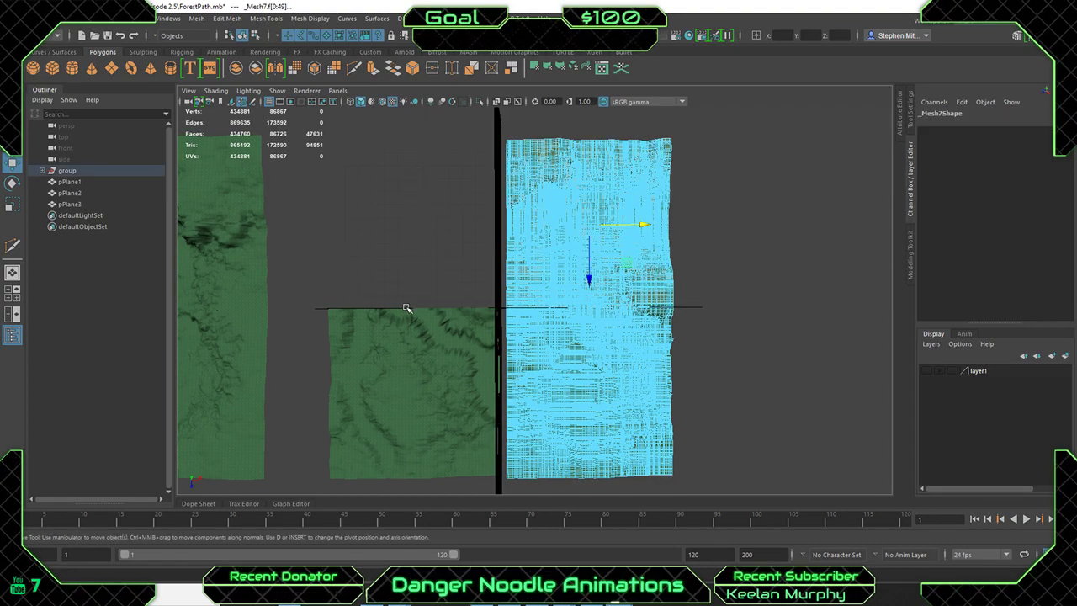
scroll(674, 378, up, 5)
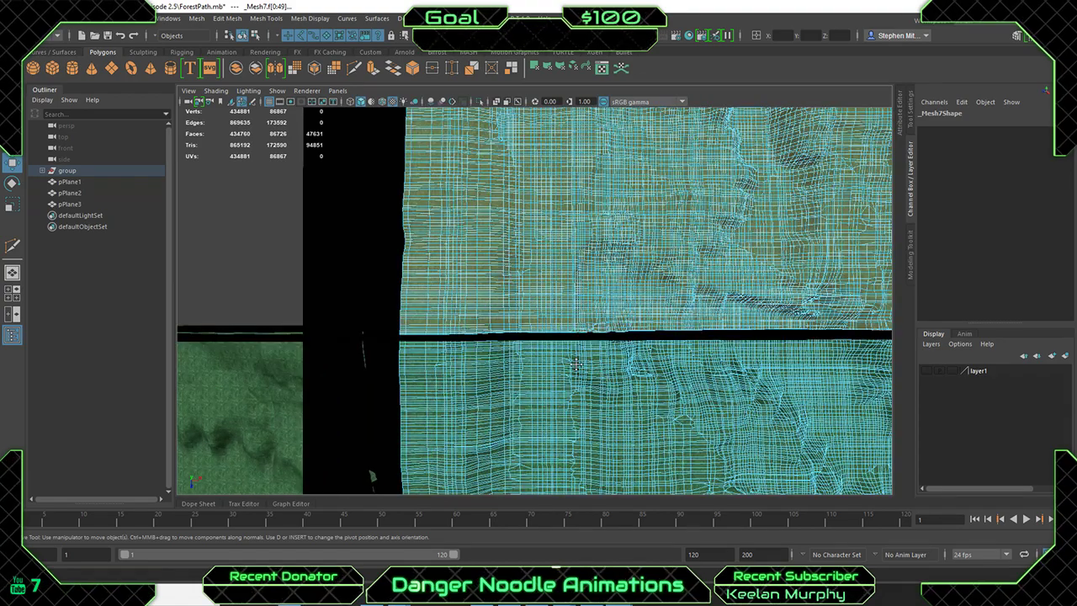
alt+middle_drag(575, 364, 633, 335)
key(ctrl+shift+i)
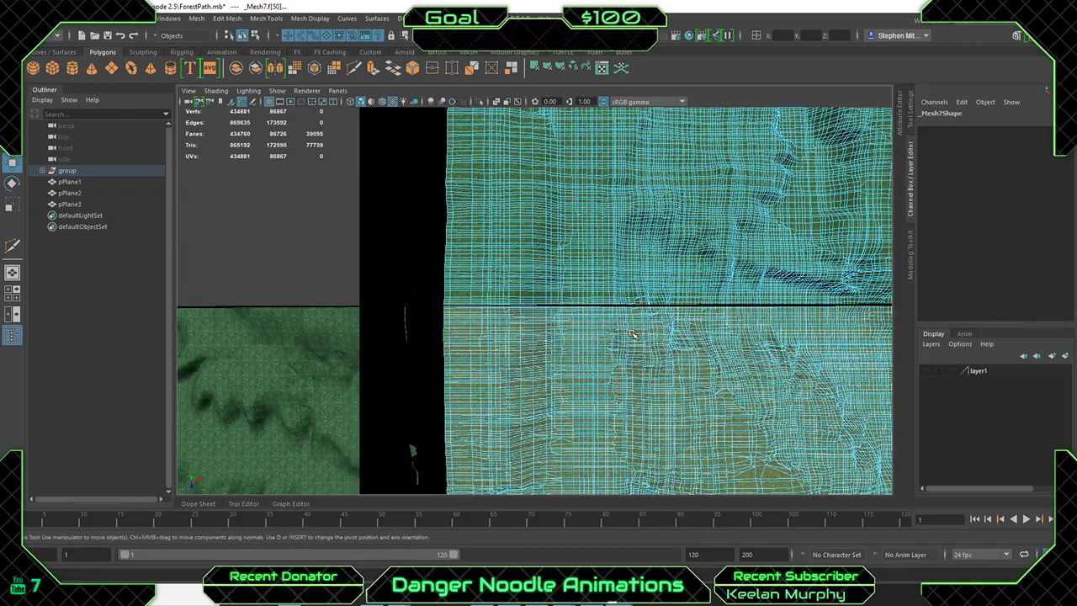
key(Delete)
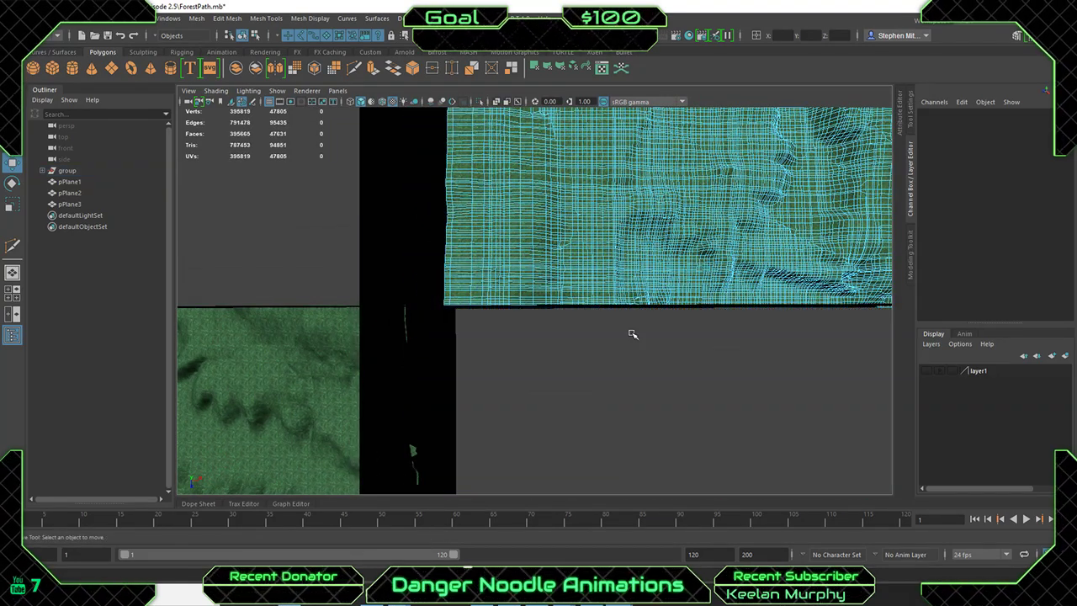
scroll(633, 335, down, 8)
click(643, 283)
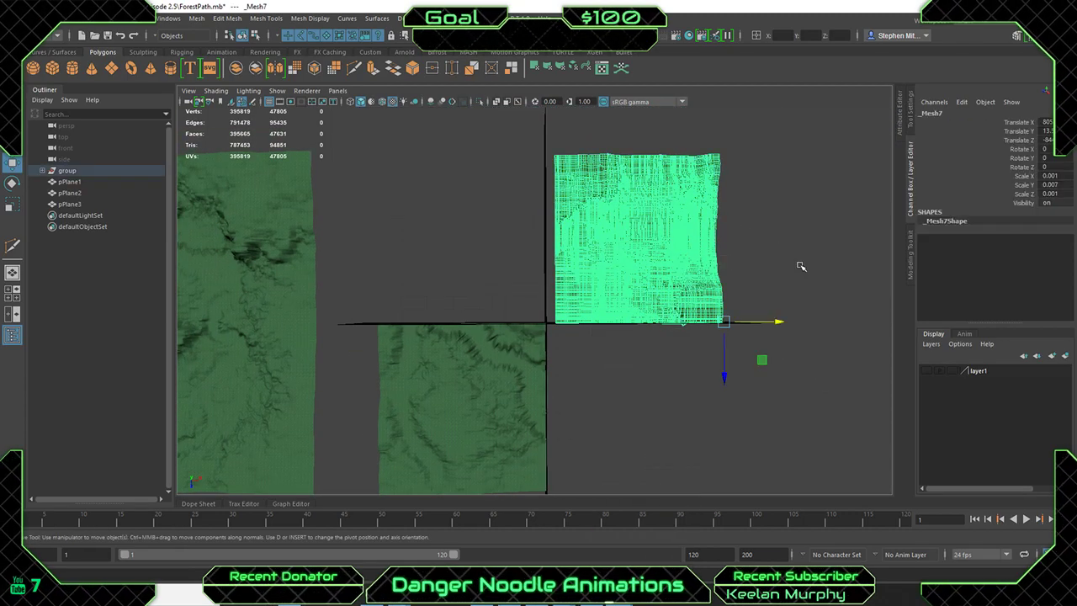
Move the new quarter back across the wall into line with the first quarter.
drag(768, 325, 592, 327)
scroll(592, 327, down, 3)
alt+middle_drag(426, 315, 379, 301)
Duplicate the full spare tile and set the copy's Translate X to 0.
click(354, 281)
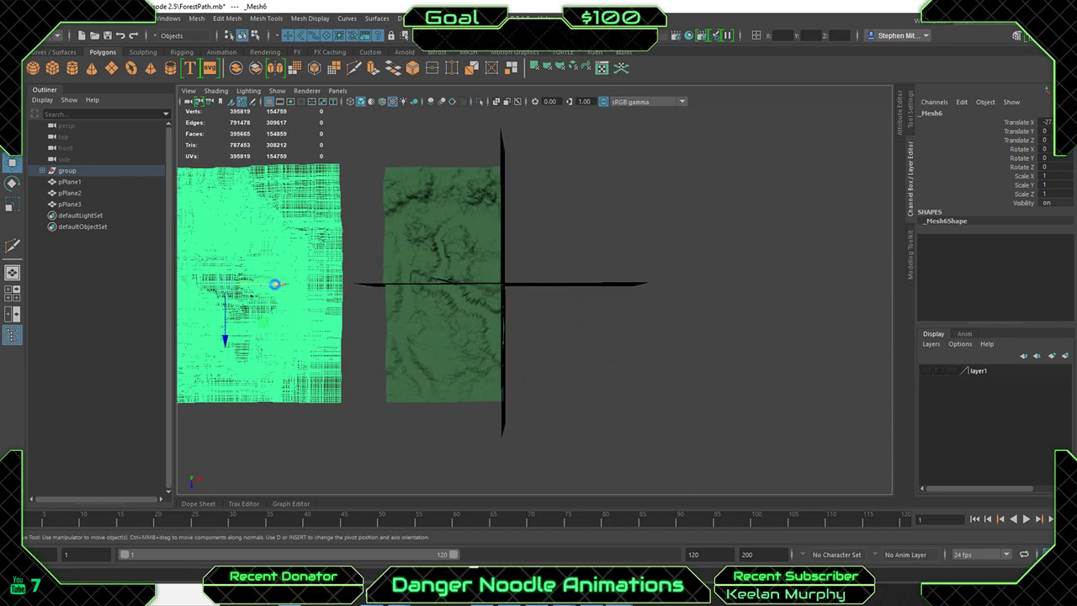
key(ctrl+d)
drag(276, 286, 579, 294)
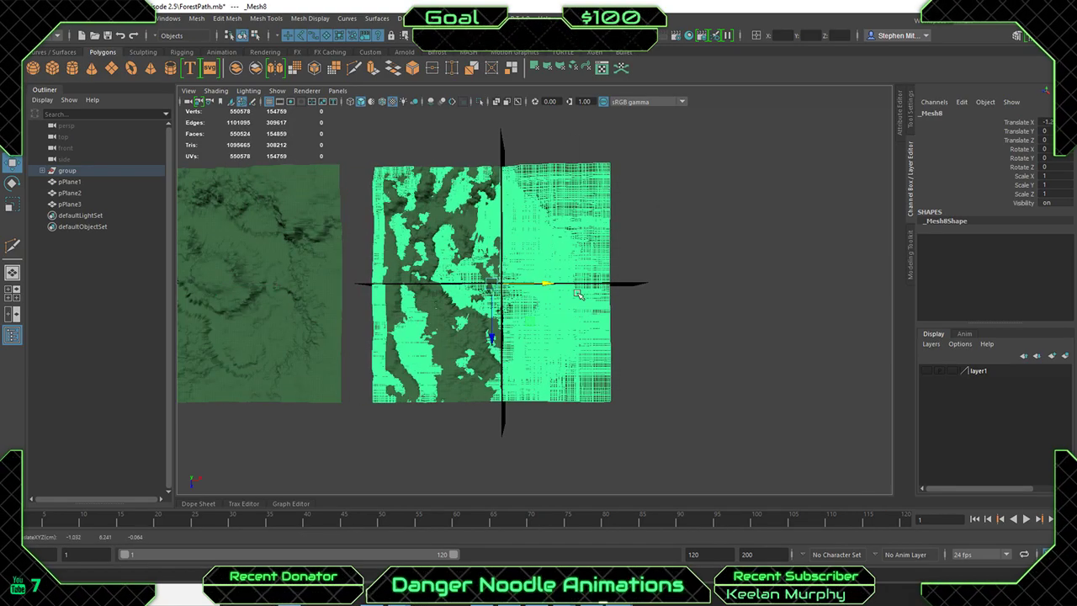
text(0)
key(Return)
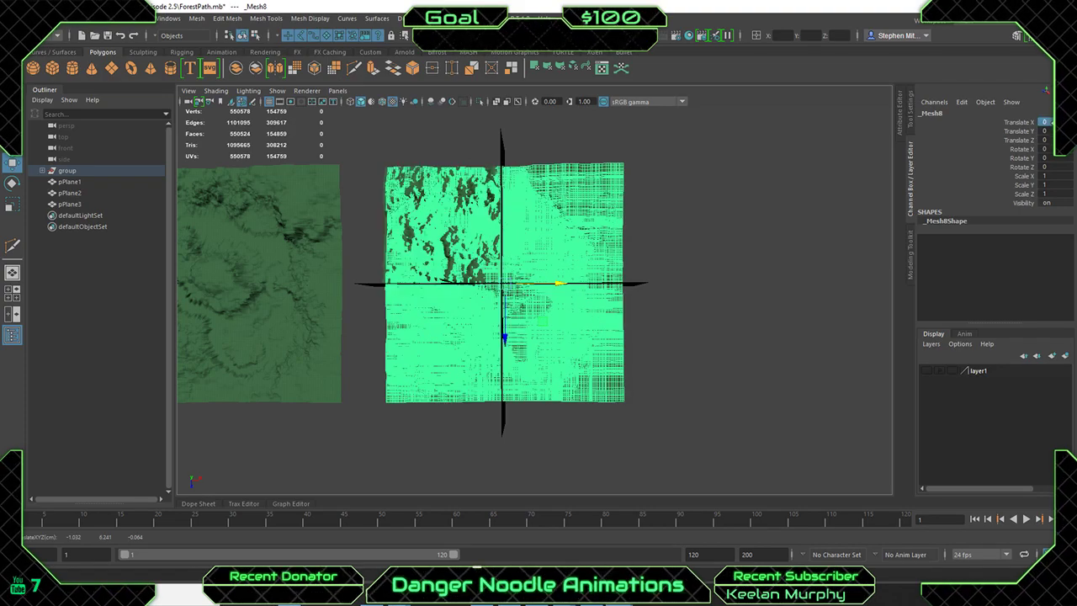
alt+middle_drag(656, 231, 676, 257)
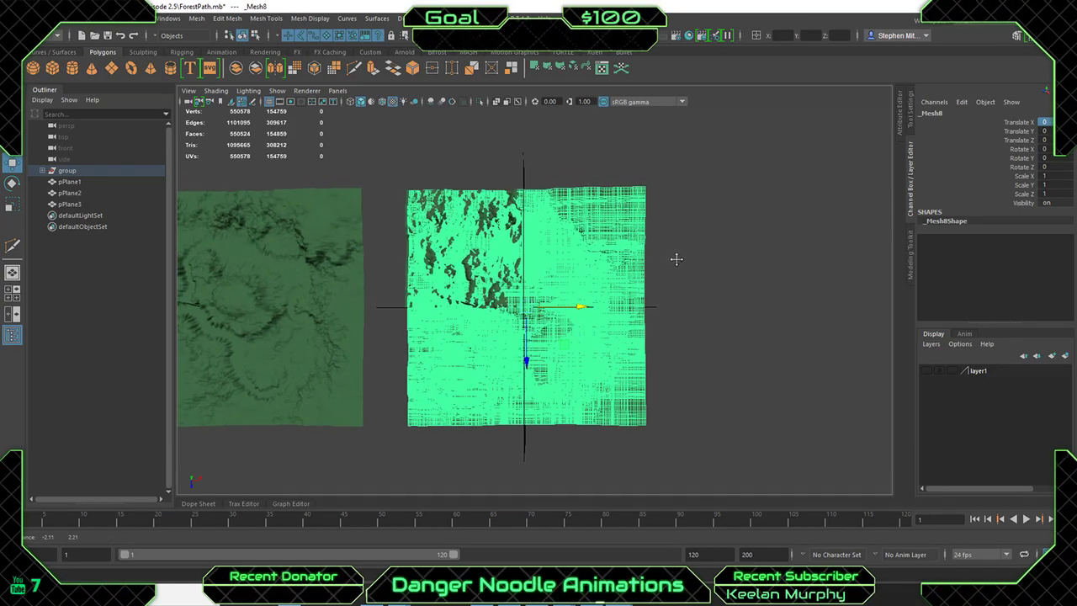
Try deleting the duplicate's faces on the finished quarters' side of the dividing wall, then undo the deletion.
right_drag(597, 208, 544, 207)
drag(376, 143, 461, 473)
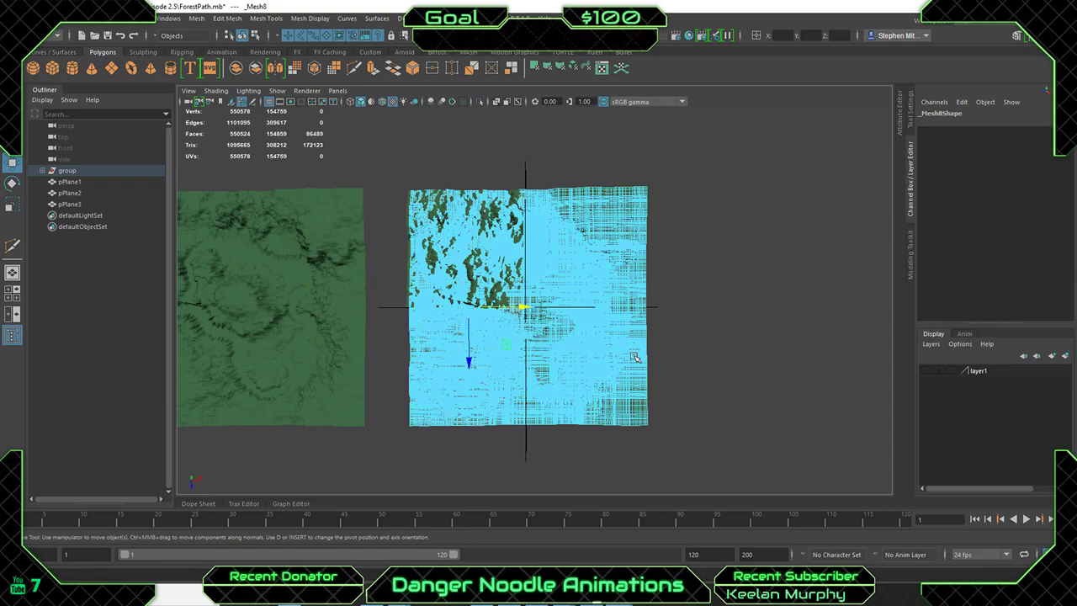
scroll(508, 342, up, 10)
alt+middle_drag(529, 342, 459, 338)
scroll(629, 357, up, 6)
scroll(591, 332, down, 7)
key(Delete)
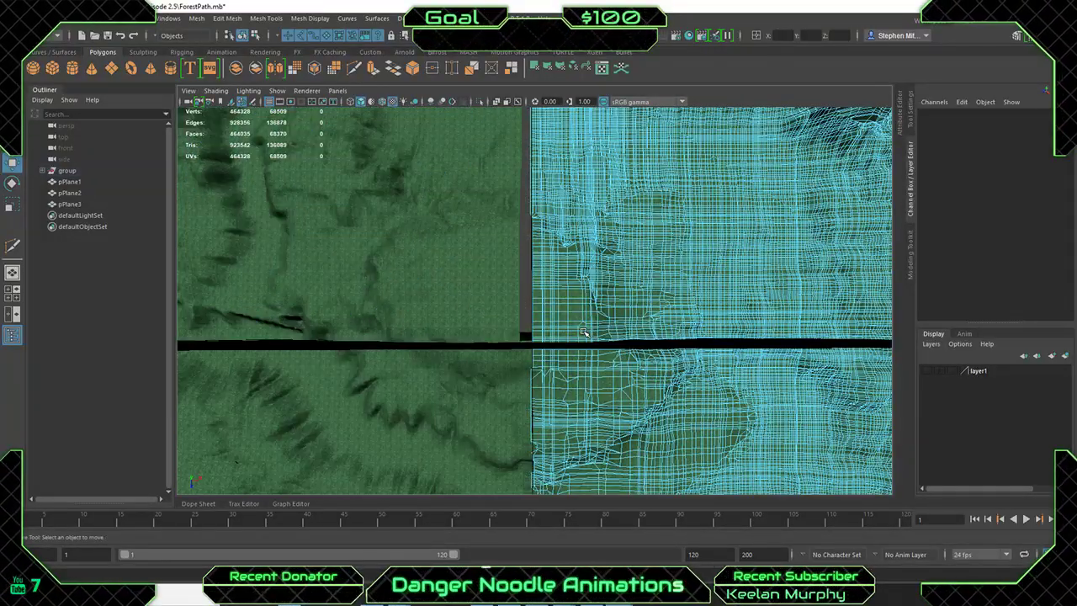
scroll(578, 336, down, 5)
scroll(561, 338, up, 4)
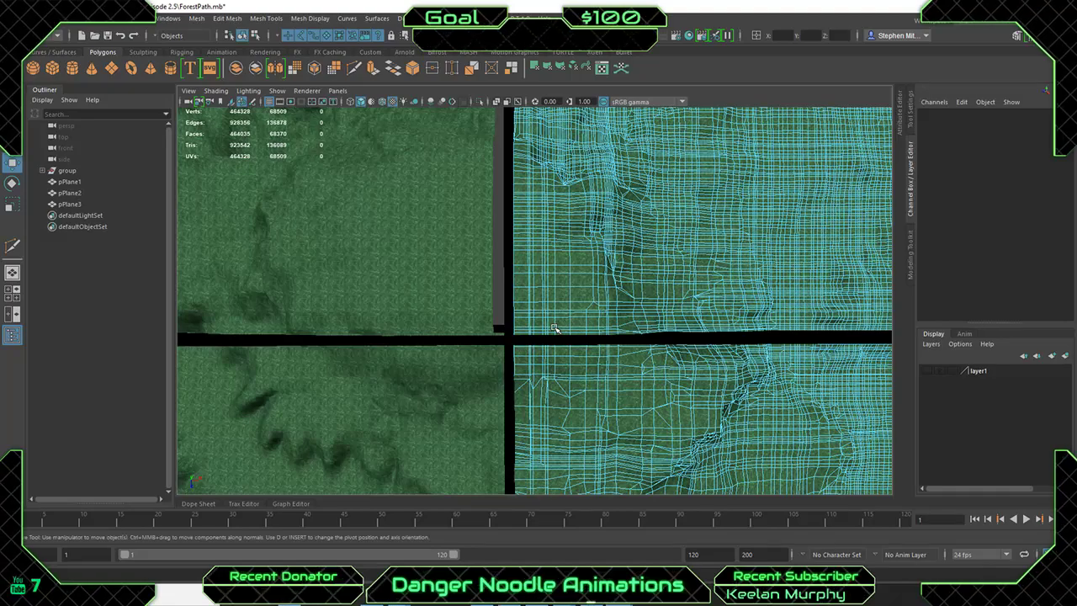
key(ctrl+z)
Trim the duplicate's face selection along the dividing wall and try deleting the selected half again.
scroll(555, 328, down, 8)
alt+middle_drag(476, 314, 484, 289)
scroll(484, 290, down, 3)
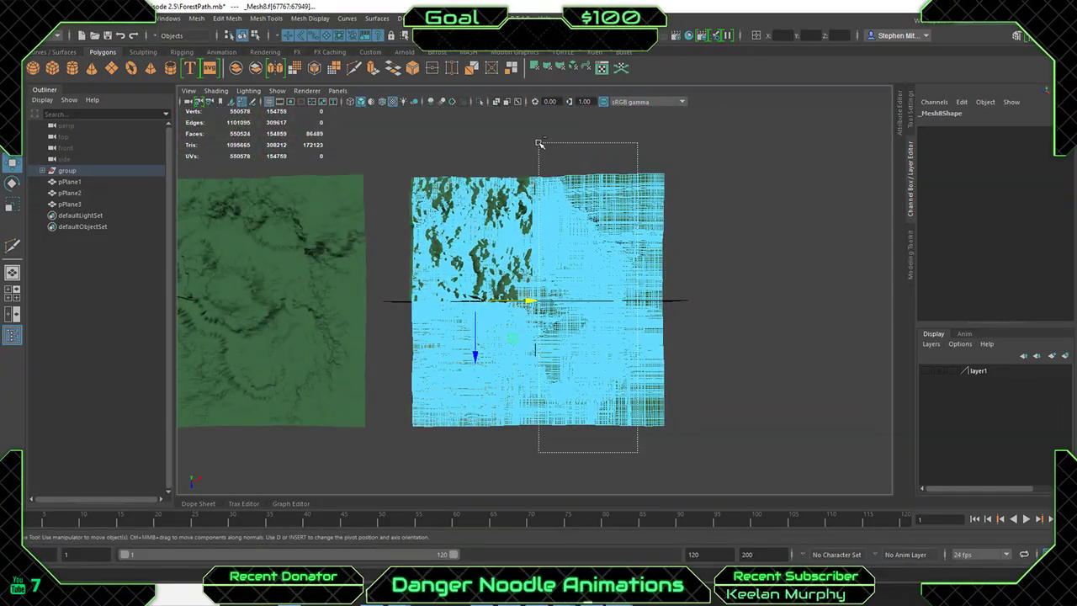
scroll(533, 158, up, 6)
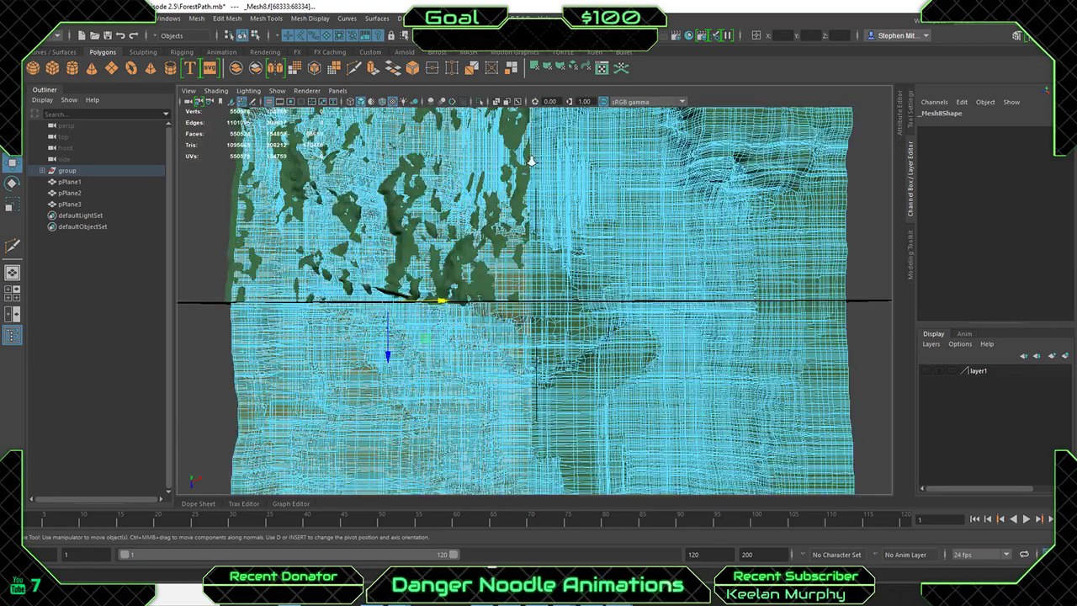
click(528, 220)
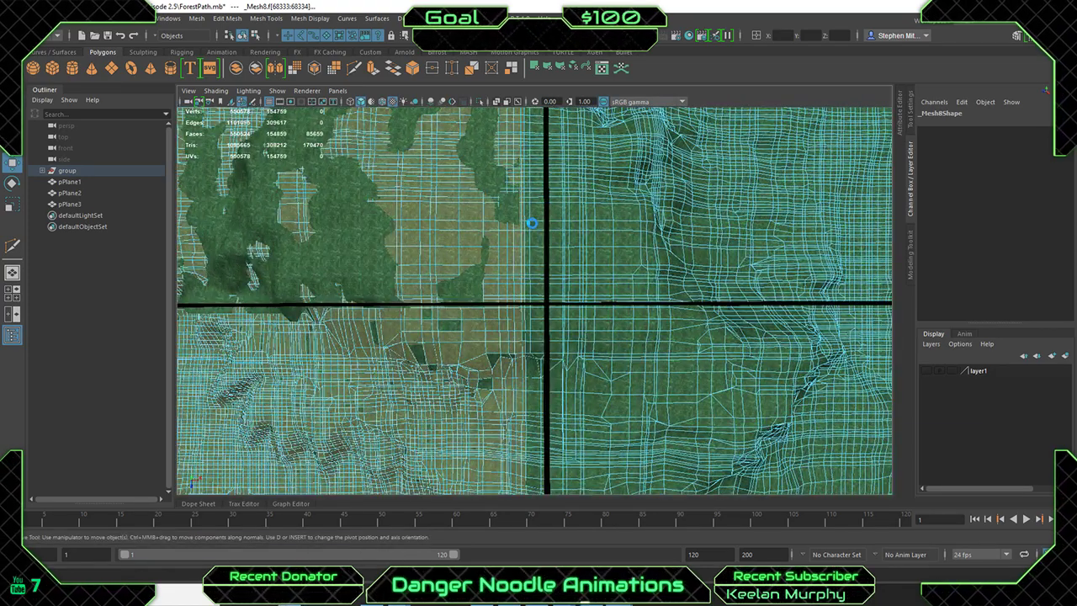
key(Delete)
Return the full duplicate to object selection and move it clear of the walls, away from the quarter tiles.
alt+drag(534, 279, 618, 226)
click(619, 226)
right_drag(599, 200, 653, 183)
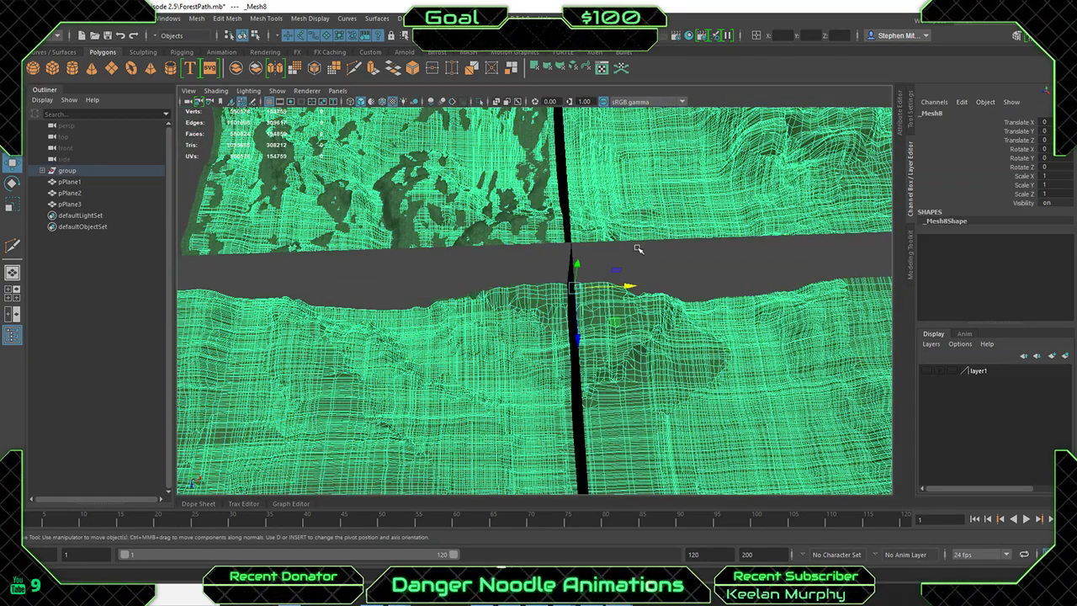
scroll(637, 248, down, 5)
drag(609, 294, 991, 306)
Select both quarter tiles and try setting their Translate X, Y and Z to 0.
scroll(543, 196, up, 6)
drag(542, 193, 543, 228)
click(526, 307)
shift+click(508, 168)
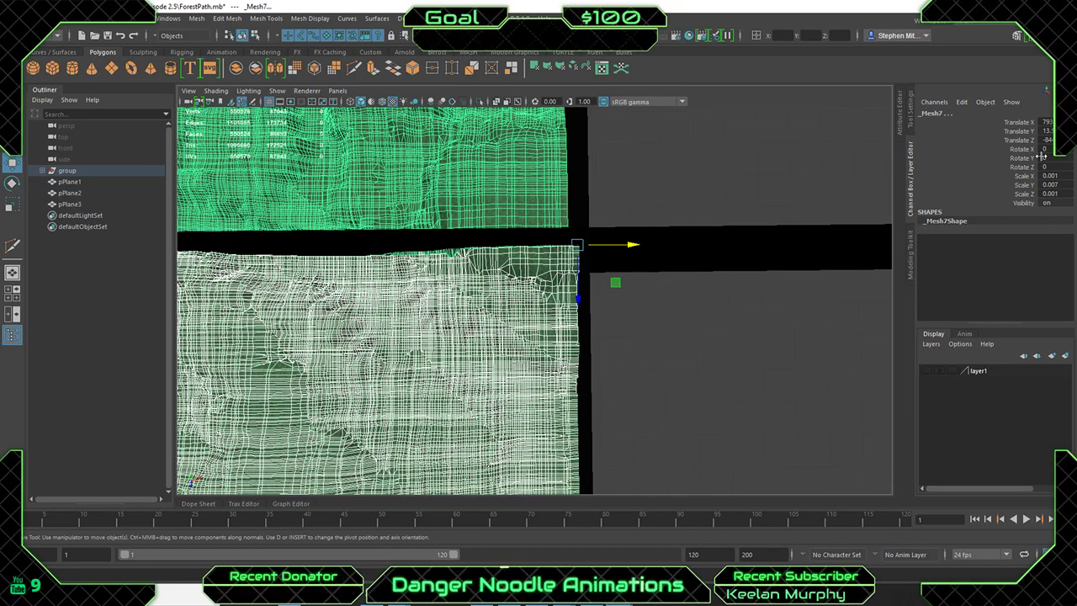
key(Return)
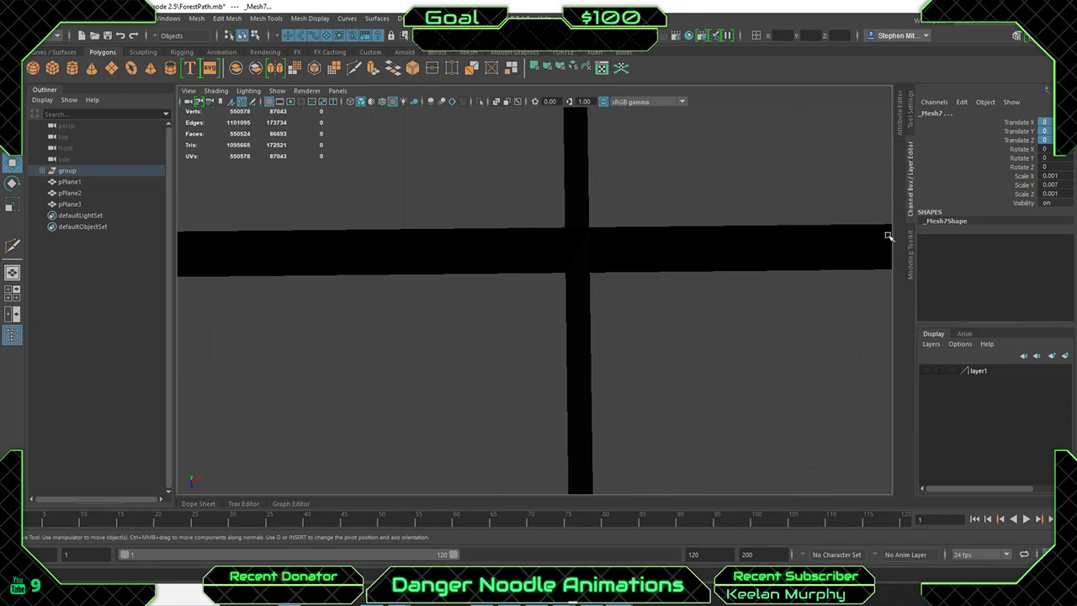
scroll(608, 312, down, 6)
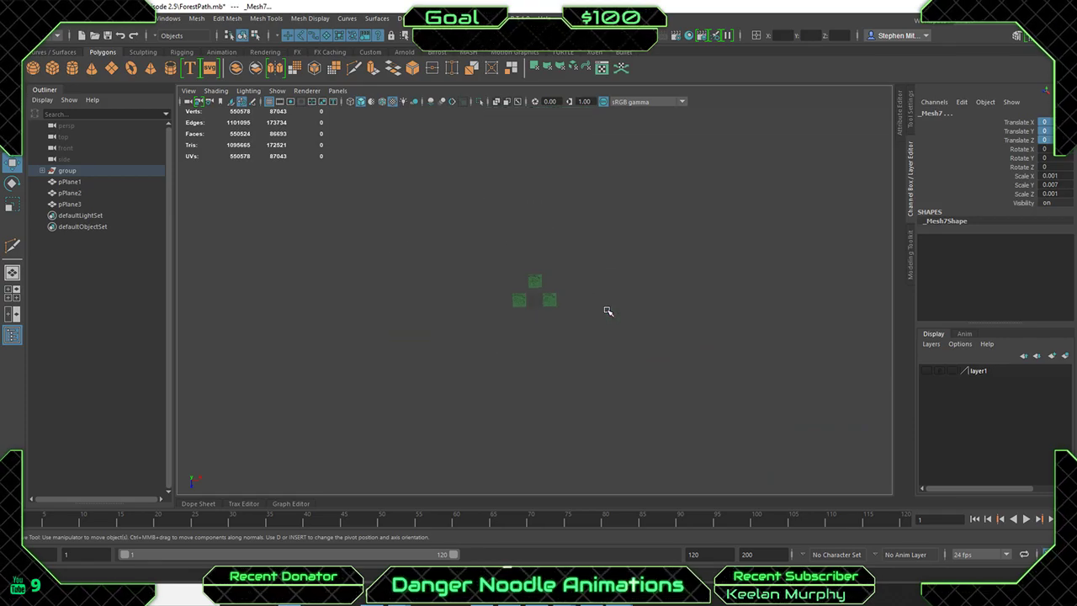
scroll(606, 306, up, 3)
mouse_move(606, 305)
alt+mouse_down()
mouse_move(596, 233)
mouse_move(563, 243)
mouse_move(606, 292)
alt+mouse_up()
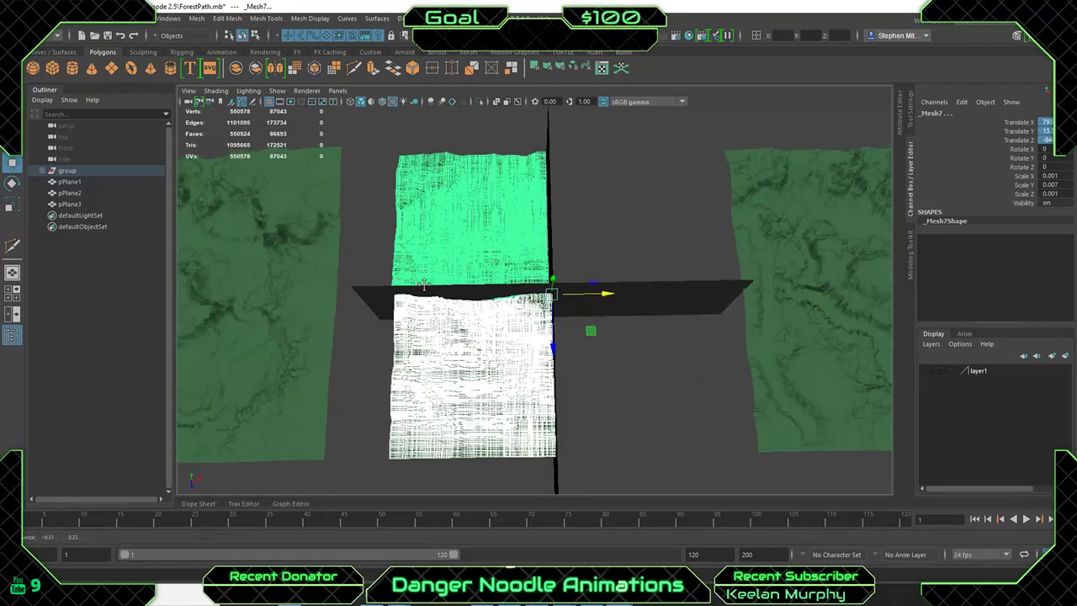
Examine how the two quarter tiles meet along the wall and select the quarter on its near side.
alt+middle_drag(443, 267, 527, 317)
scroll(527, 317, up, 6)
alt+middle_drag(434, 332, 505, 206)
click(445, 329)
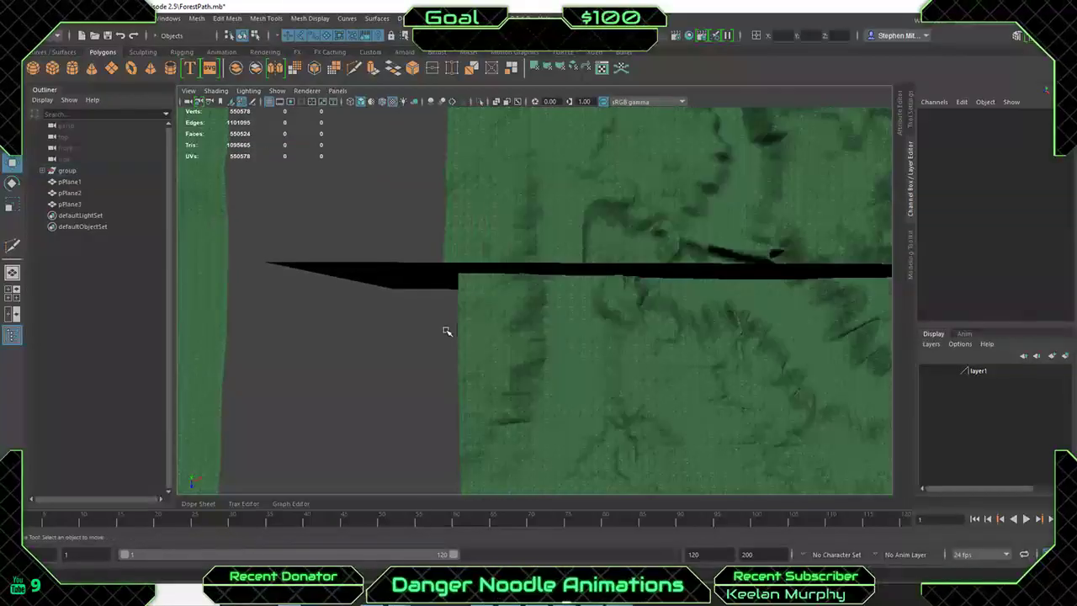
click(563, 316)
scroll(695, 240, down, 5)
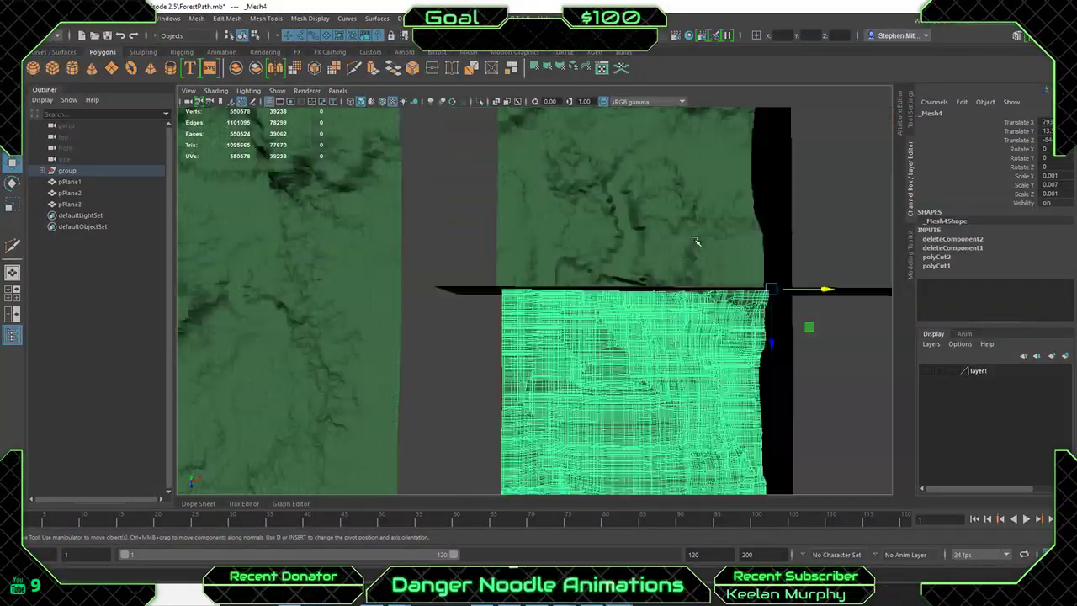
Examine the gap between the two quarter tiles along the dividing wall, out to their outer corner.
scroll(676, 273, up, 1)
drag(870, 287, 866, 286)
scroll(449, 224, up, 5)
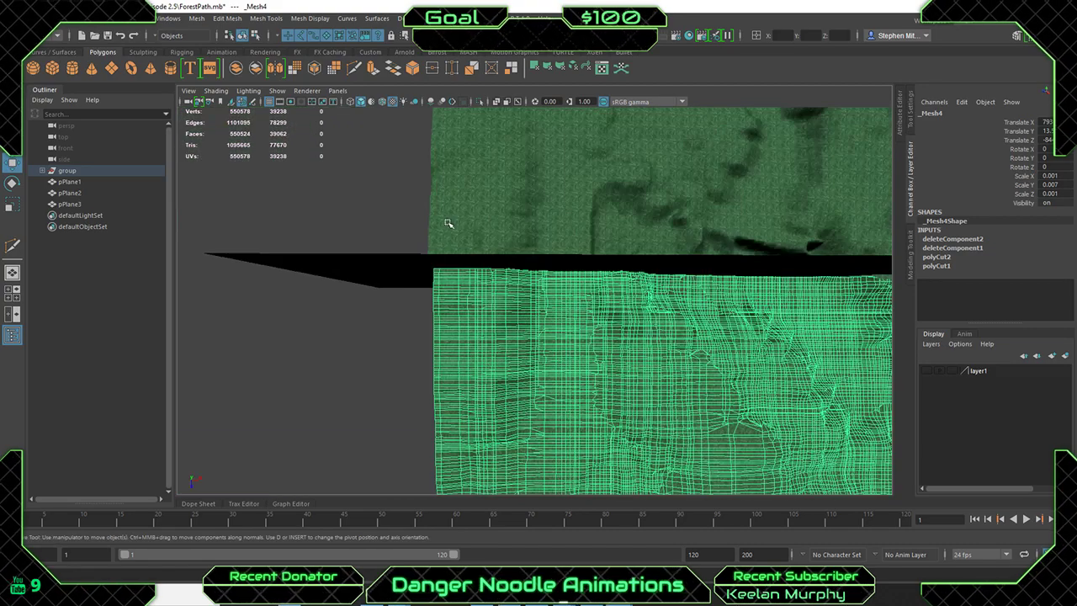
alt+middle_drag(449, 224, 538, 243)
scroll(507, 315, up, 4)
scroll(538, 242, up, 8)
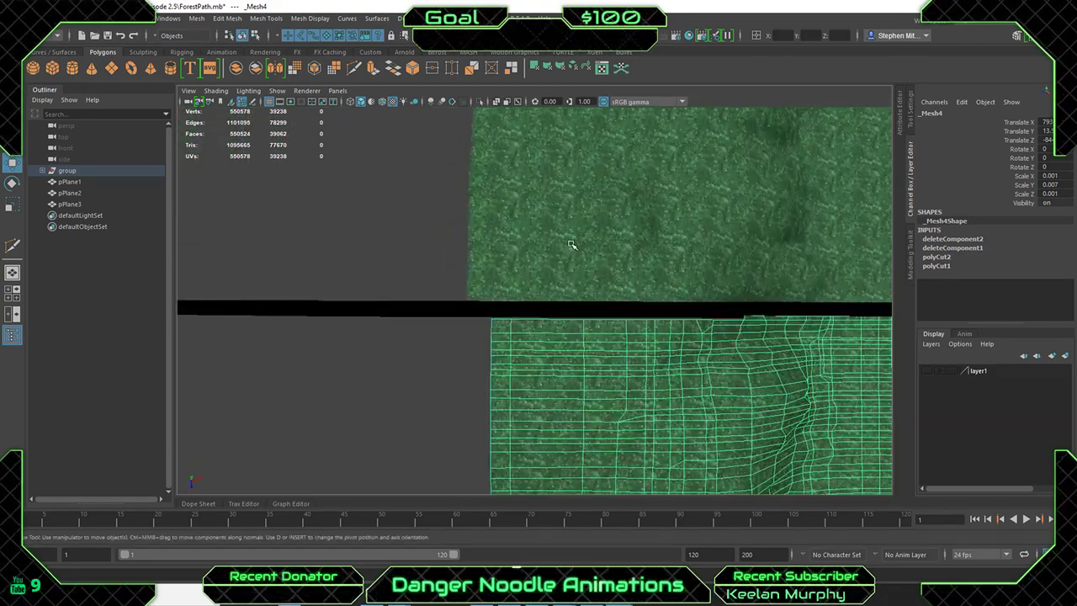
alt+middle_drag(320, 232, 598, 245)
scroll(296, 217, down, 10)
alt+middle_drag(721, 245, 317, 225)
scroll(522, 237, up, 5)
mouse_move(522, 237)
alt+mouse_down()
mouse_move(567, 238)
mouse_move(500, 241)
mouse_move(507, 320)
mouse_move(539, 228)
mouse_move(509, 189)
mouse_move(527, 248)
alt+mouse_up()
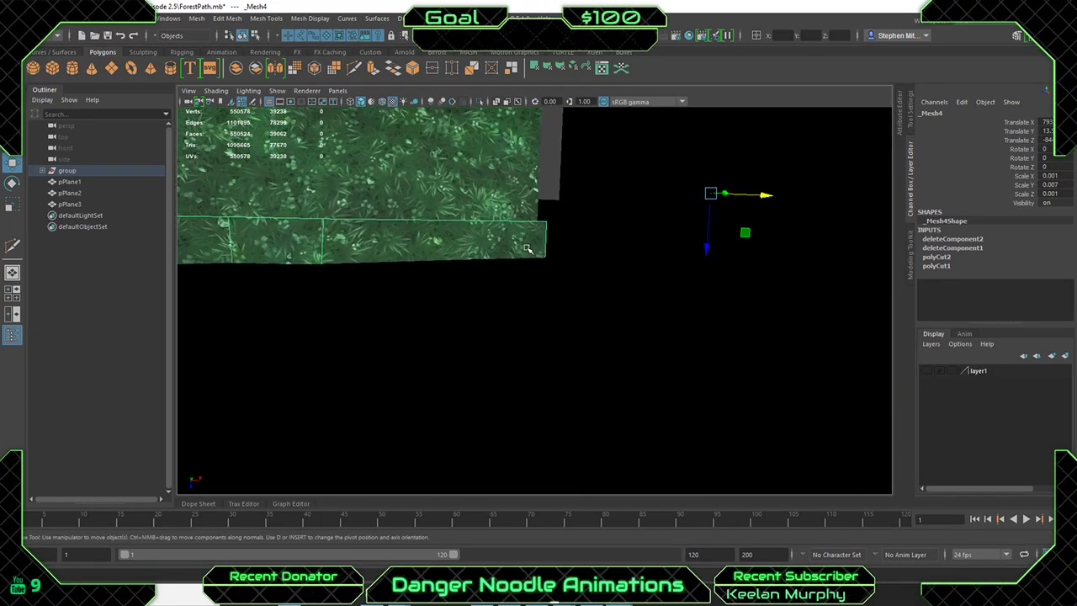
Try vertex-snapping the near quarter onto the far quarter's corner, and undo the moves.
key(v)
middle_drag(512, 240, 536, 231)
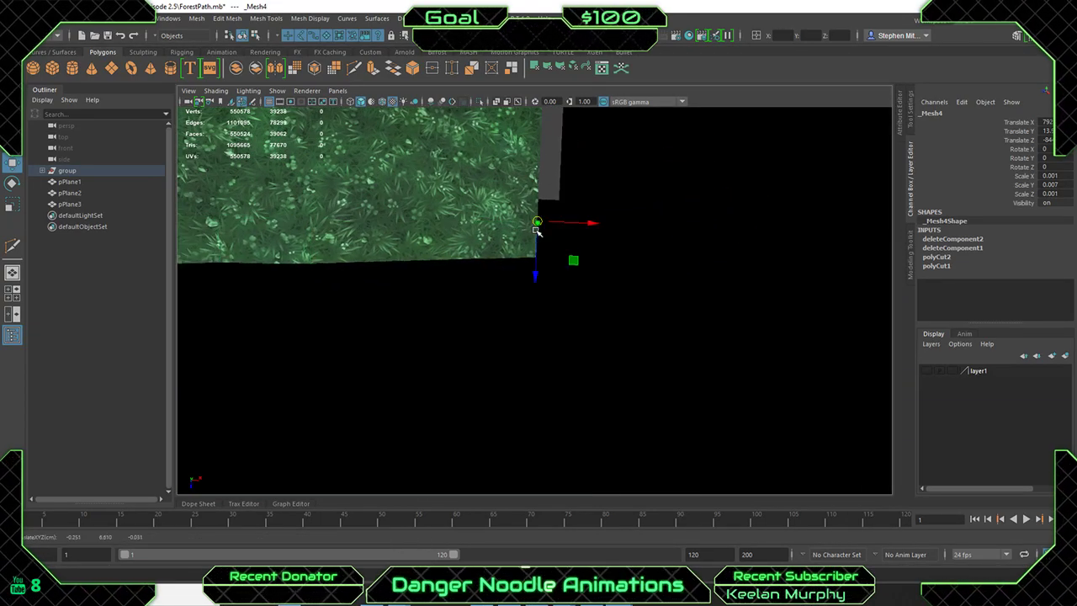
key(ctrl+z)
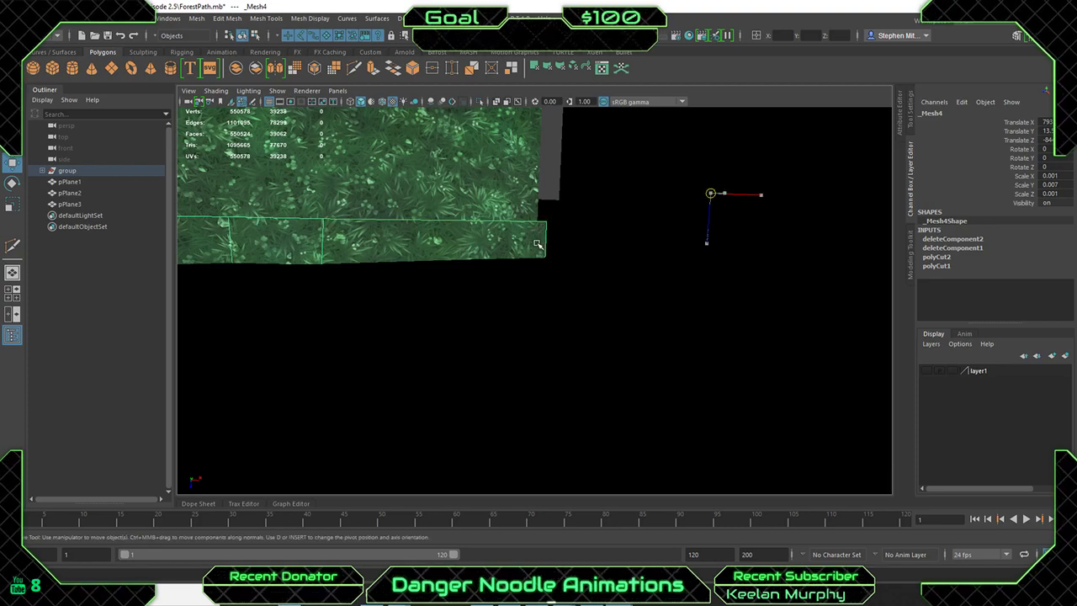
middle_drag(537, 243, 545, 234)
key(ctrl+z)
Move the near quarter's pivot onto its own corner vertex beside the dividing wall.
key(d)
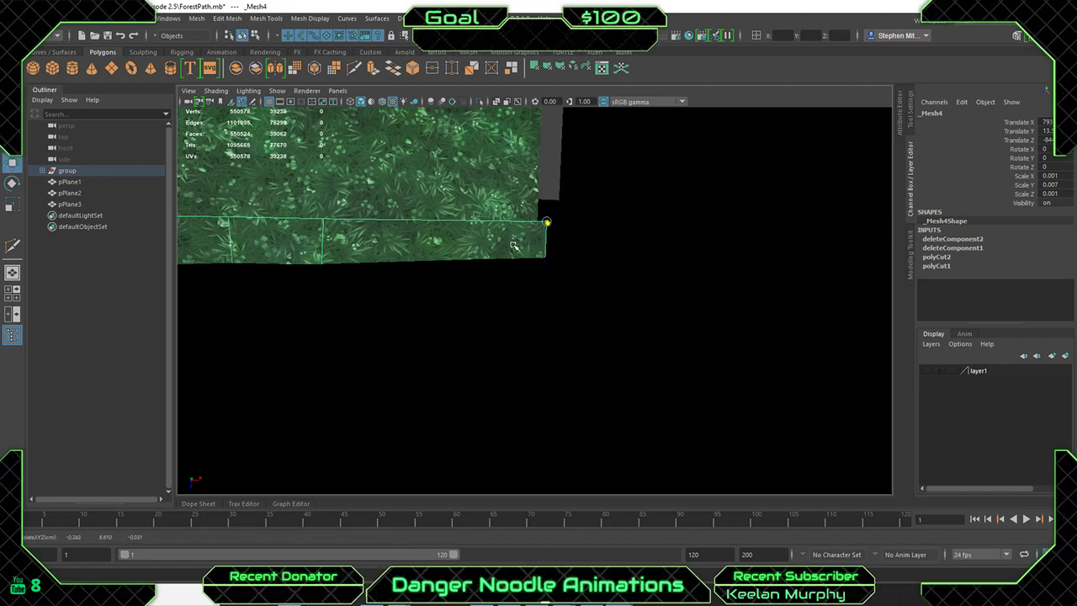
click(514, 245)
drag(544, 221, 558, 238)
Examine the near quarter's pivot corner and its edge along the wall from above and from ground level.
scroll(558, 238, down, 5)
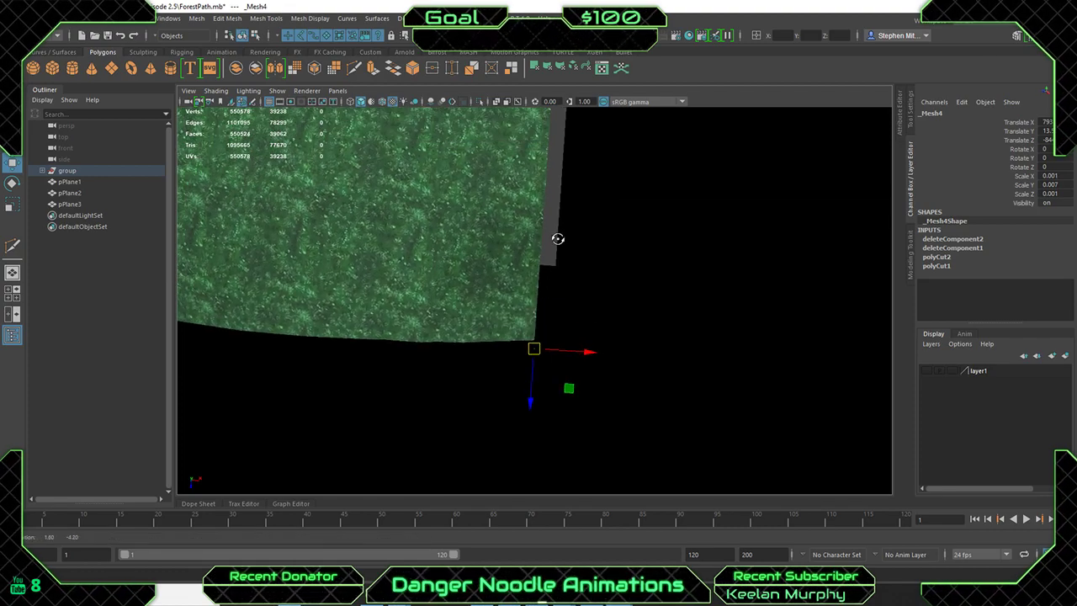
alt+middle_drag(547, 260, 526, 206)
scroll(471, 325, up, 4)
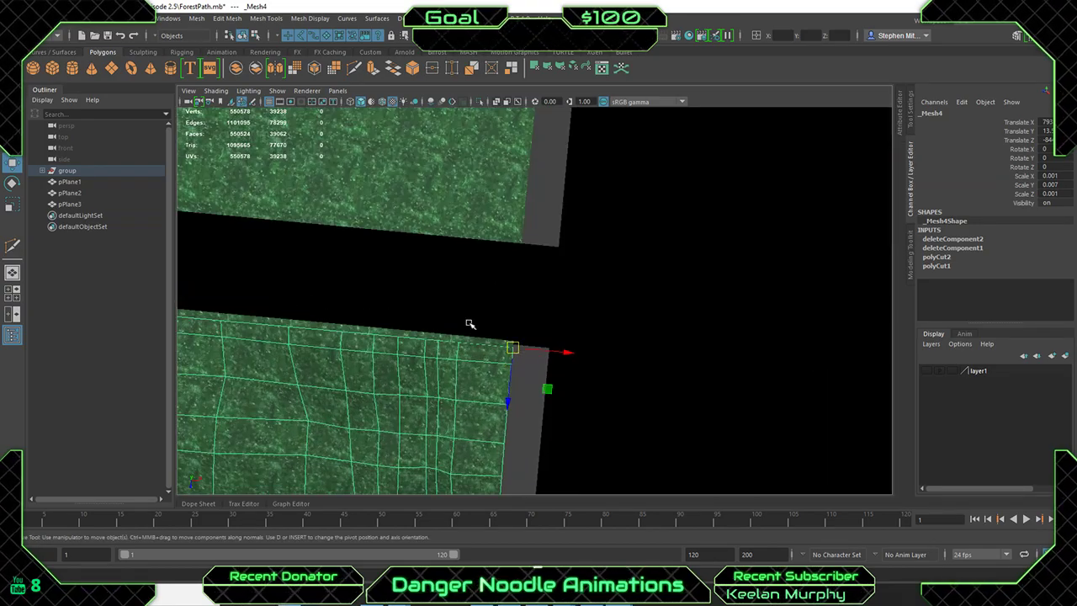
alt+middle_drag(509, 355, 532, 316)
scroll(535, 313, down, 5)
alt+drag(538, 308, 440, 278)
scroll(440, 278, down, 4)
alt+middle_drag(440, 279, 626, 160)
alt+drag(626, 161, 567, 345)
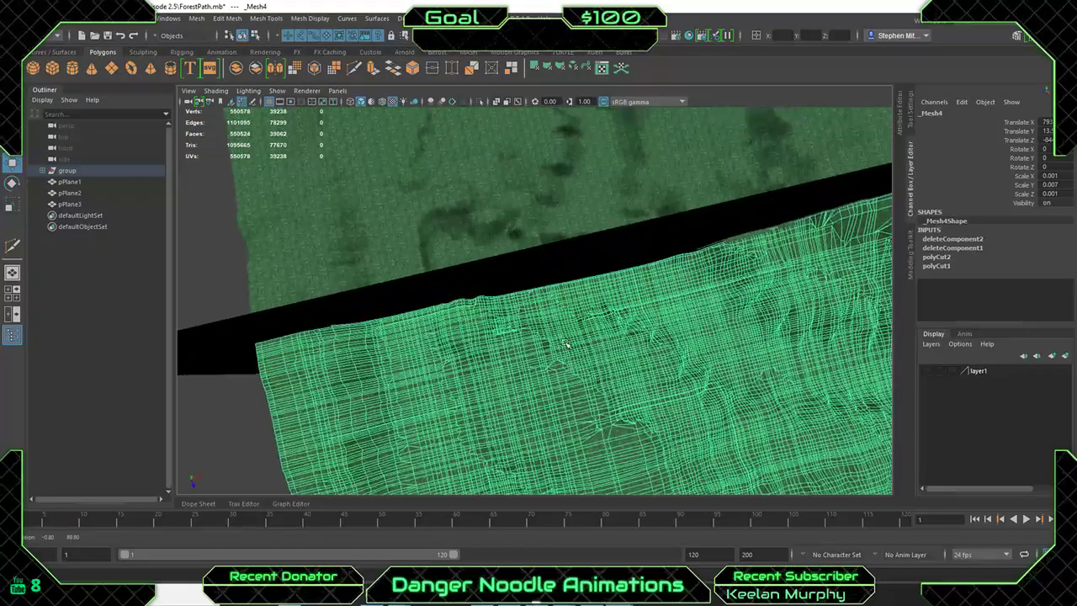
click(239, 237)
alt+drag(281, 235, 559, 240)
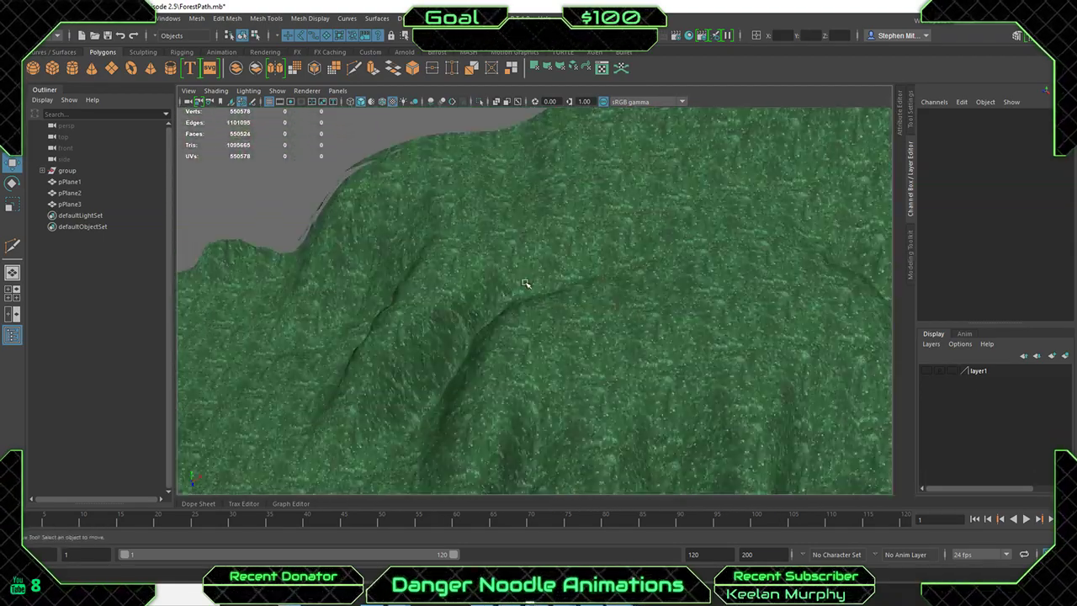
Select the near quarter and snap its pivot corner onto the matching corner of the far quarter.
click(502, 254)
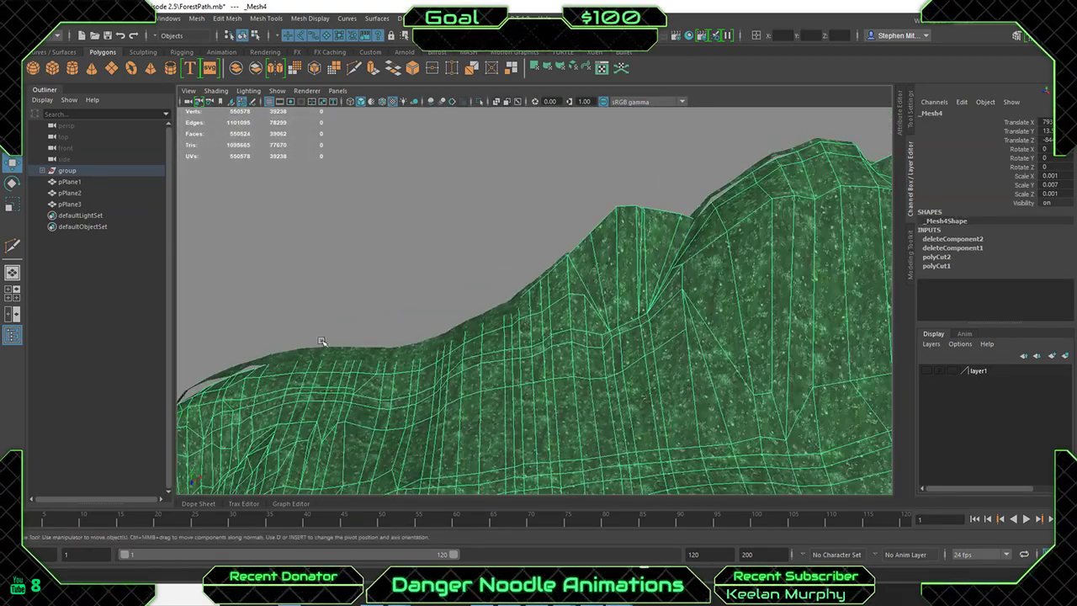
alt+drag(320, 342, 663, 295)
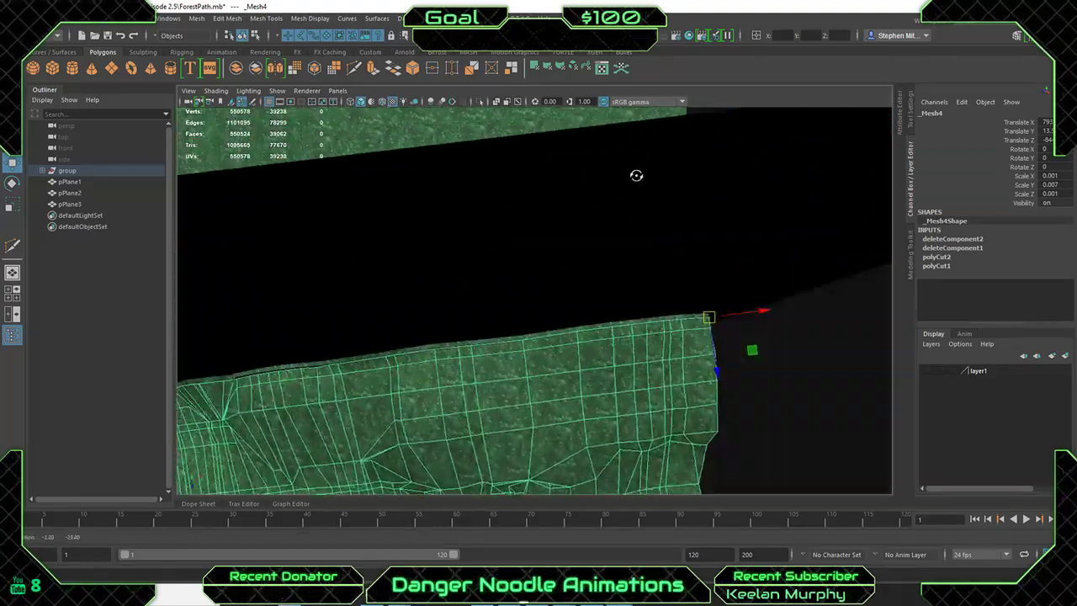
alt+drag(636, 175, 471, 286)
scroll(455, 283, up, 3)
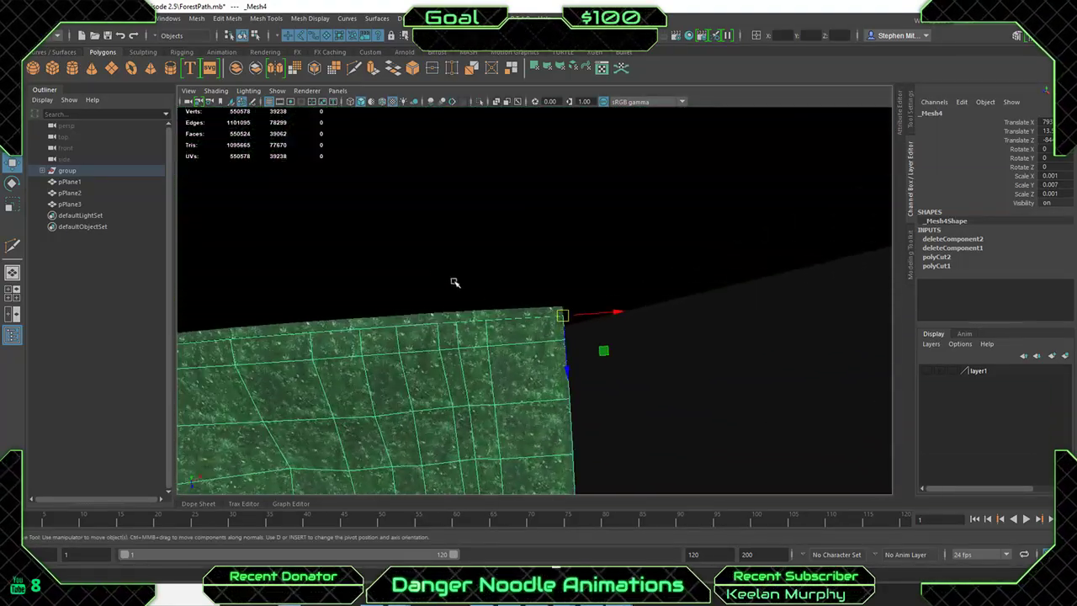
alt+drag(621, 348, 731, 264)
alt+drag(856, 150, 690, 303)
alt+drag(768, 275, 619, 327)
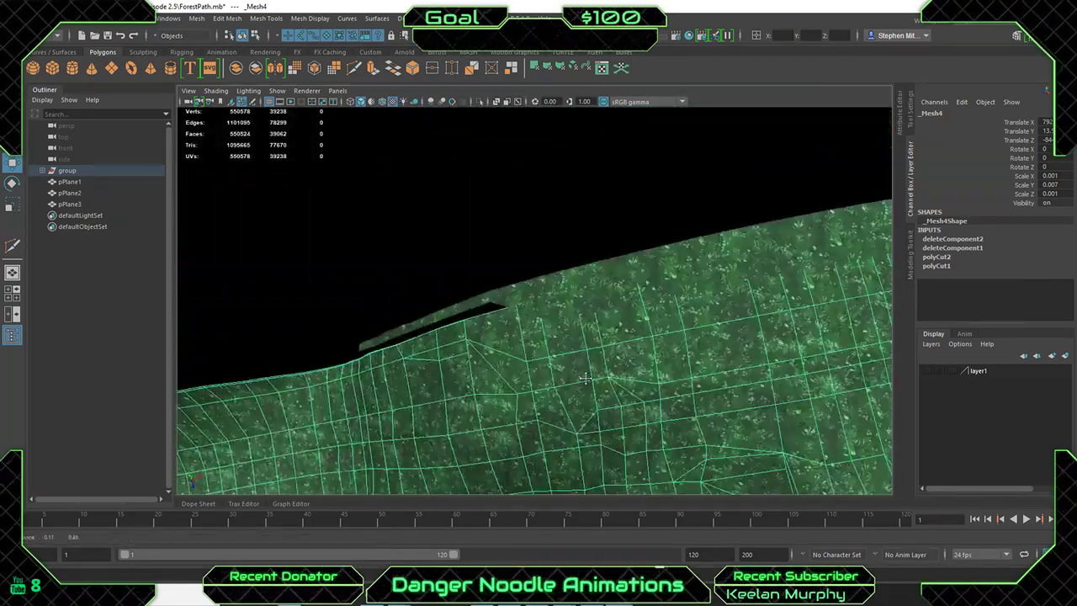
Select both quarters and examine how their edges overlap along the wall up to the outer corner.
alt+middle_drag(586, 378, 529, 382)
alt+drag(529, 382, 530, 394)
shift+click(565, 306)
alt+drag(614, 339, 312, 455)
alt+middle_drag(311, 456, 190, 475)
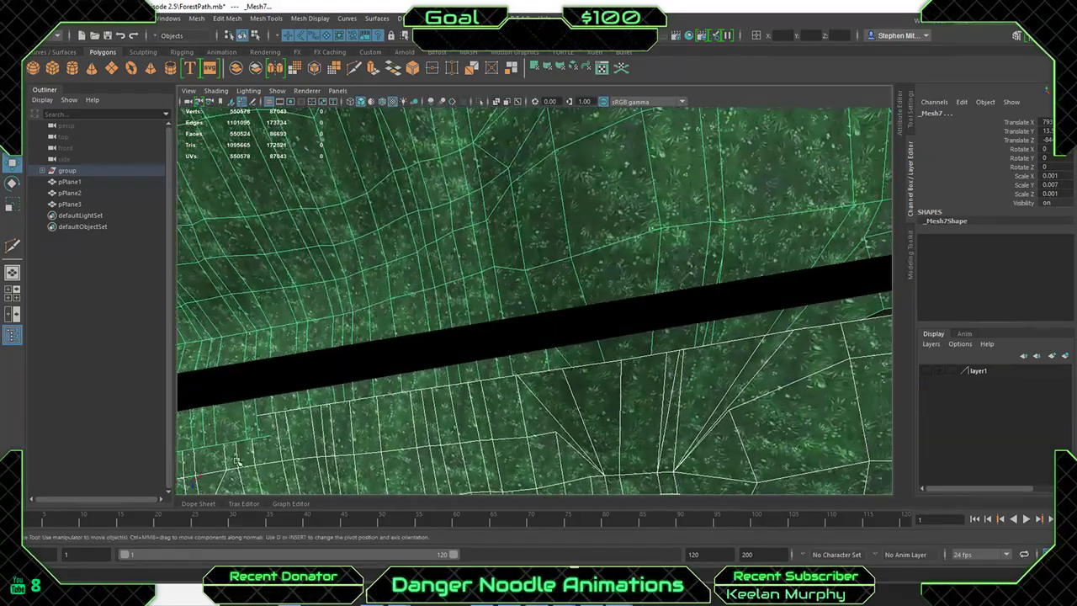
alt+middle_drag(665, 370, 452, 406)
alt+right_drag(639, 391, 589, 395)
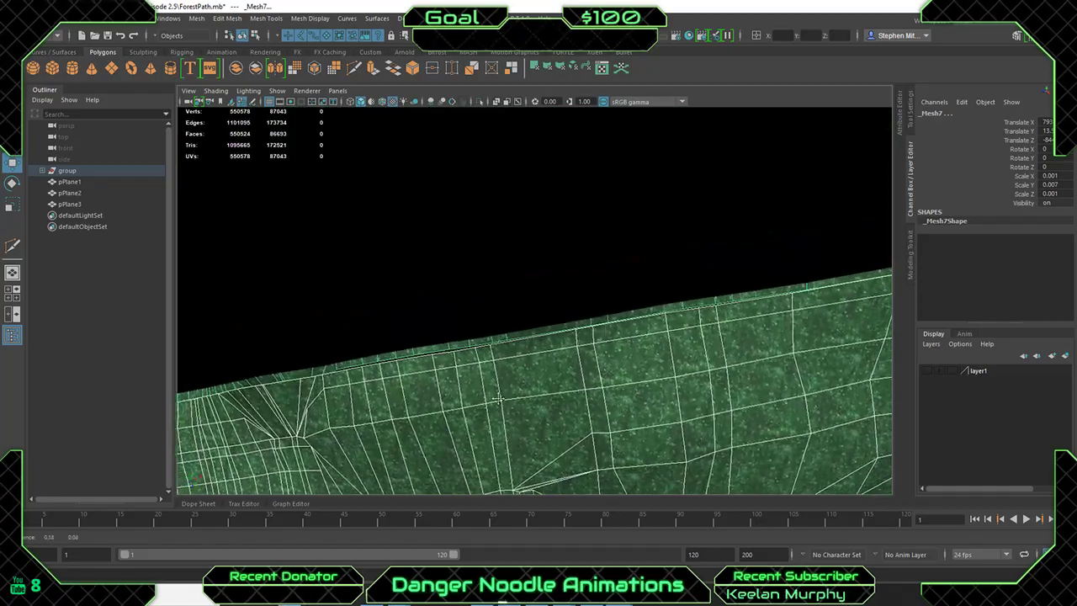
alt+middle_drag(859, 301, 373, 340)
alt+middle_drag(568, 337, 512, 358)
Delete the row of far-quarter faces that sticks out along the wall near the outer corner.
right_drag(587, 275, 581, 303)
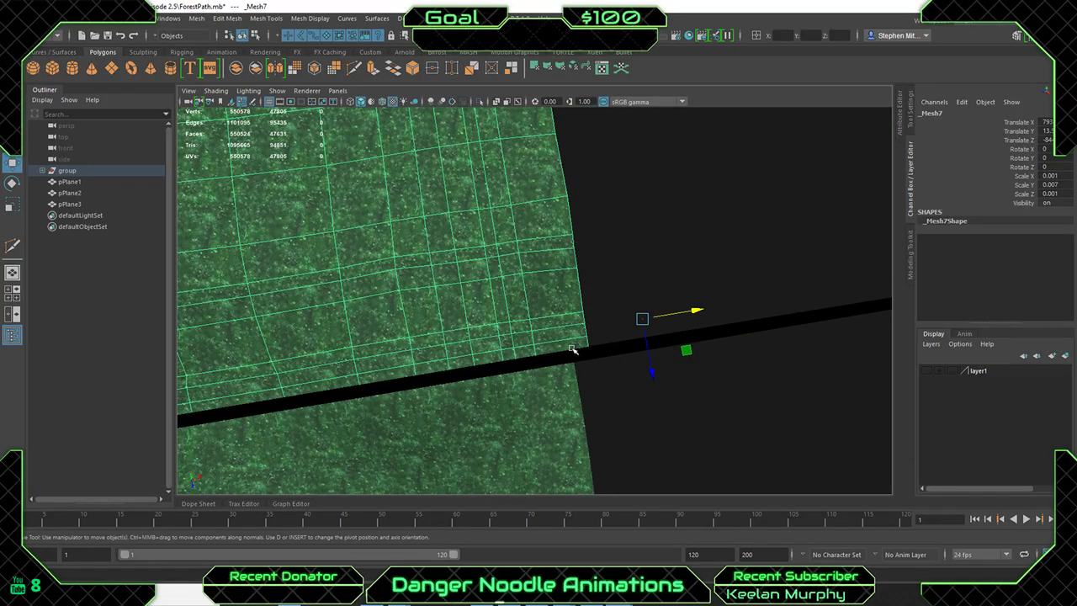
click(528, 351)
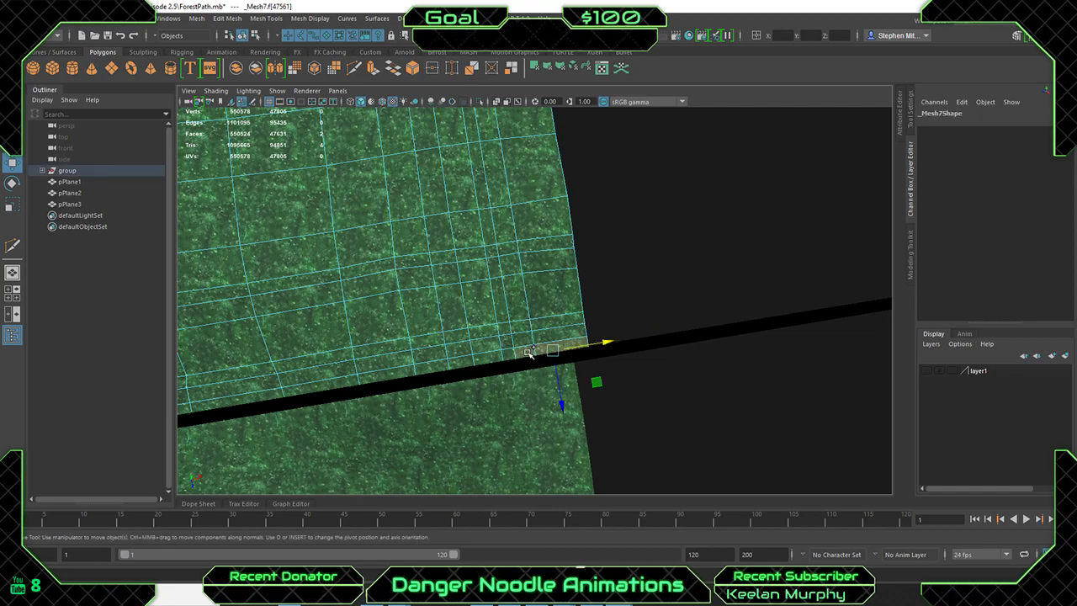
alt+right_drag(536, 337, 478, 330)
alt+middle_drag(478, 330, 900, 263)
key(Delete)
alt+middle_drag(824, 278, 698, 325)
Select the remaining strip of far-quarter faces that extends past the wall over the near quarter.
click(825, 407)
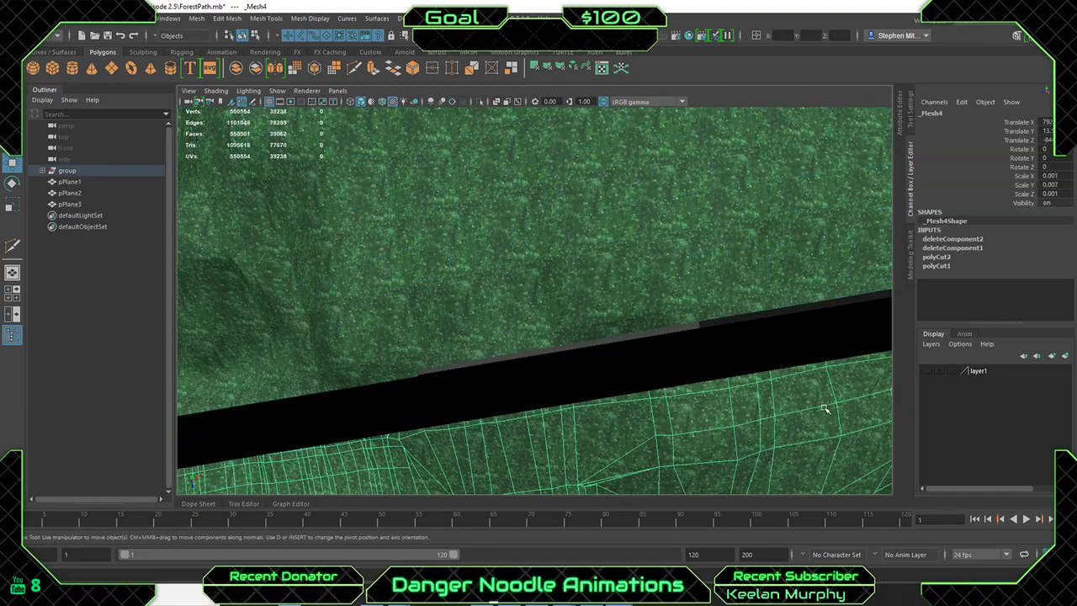
alt+middle_drag(825, 407, 571, 336)
shift+click(637, 298)
alt+drag(571, 335, 718, 312)
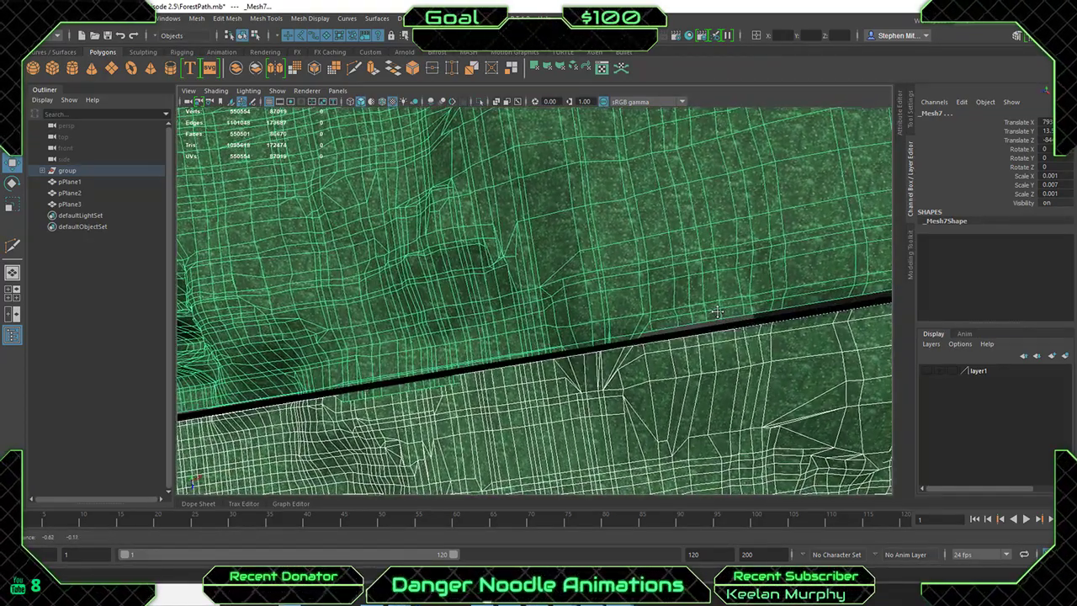
click(587, 343)
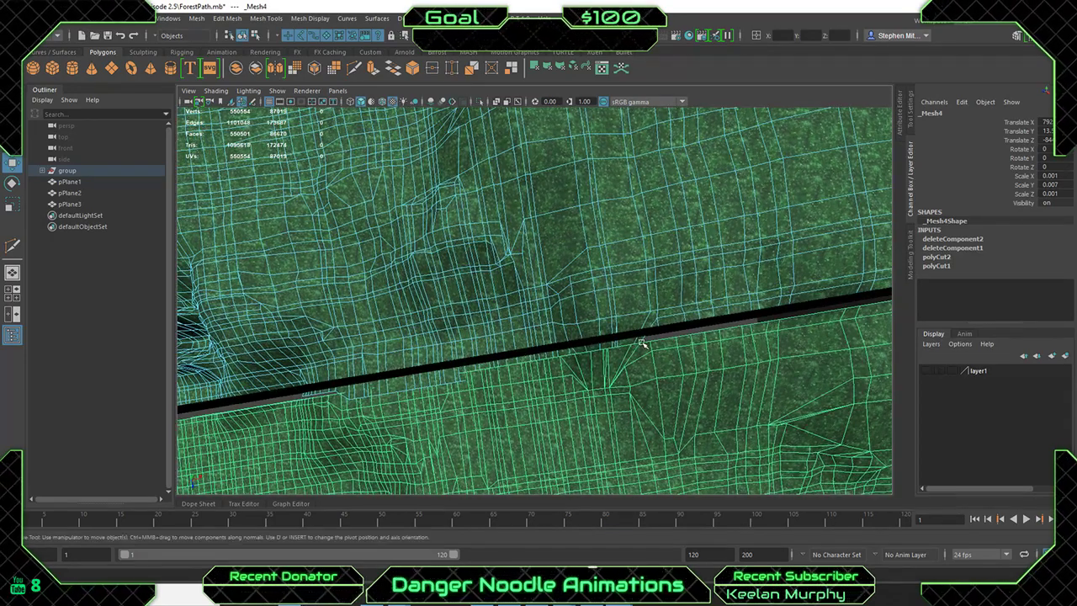
shift+click(639, 341)
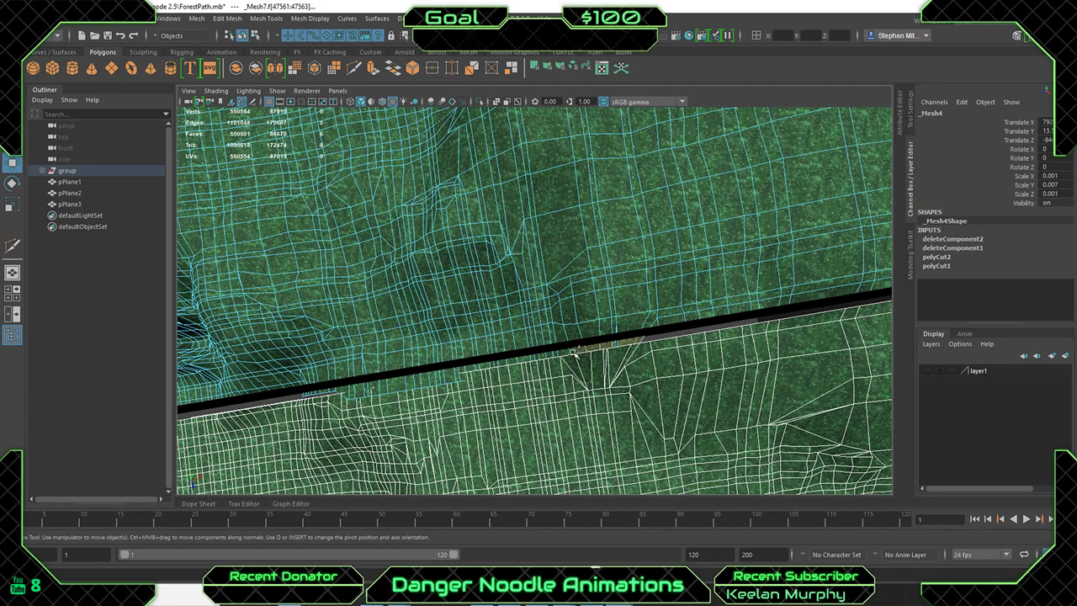
shift+double_click(569, 353)
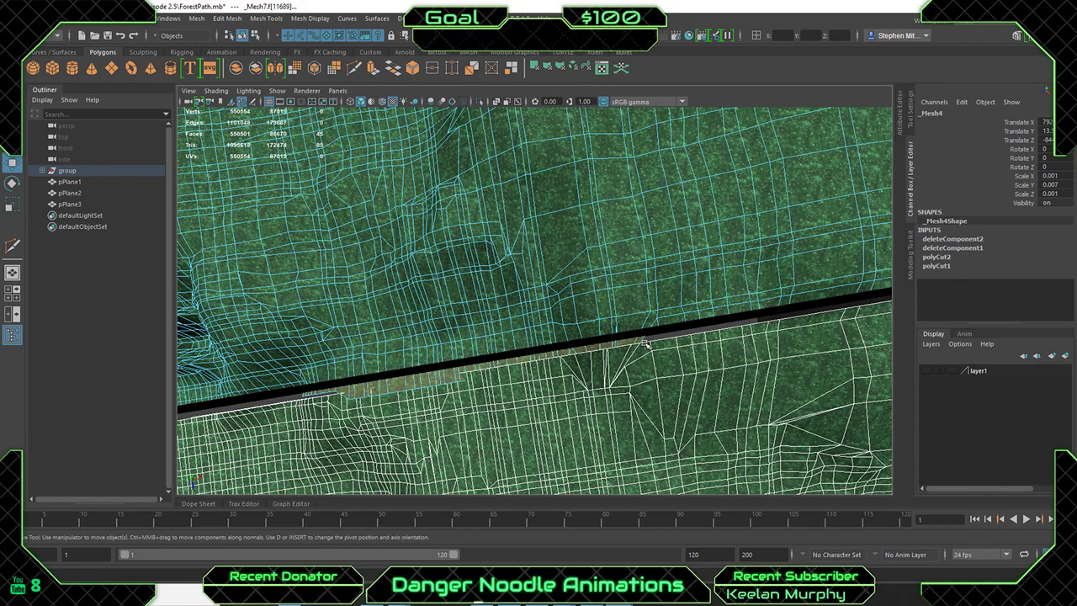
Try deleting the strip with the near quarter still selected, and undo the deletion.
key(Delete)
scroll(645, 343, down, 3)
scroll(645, 343, up, 2)
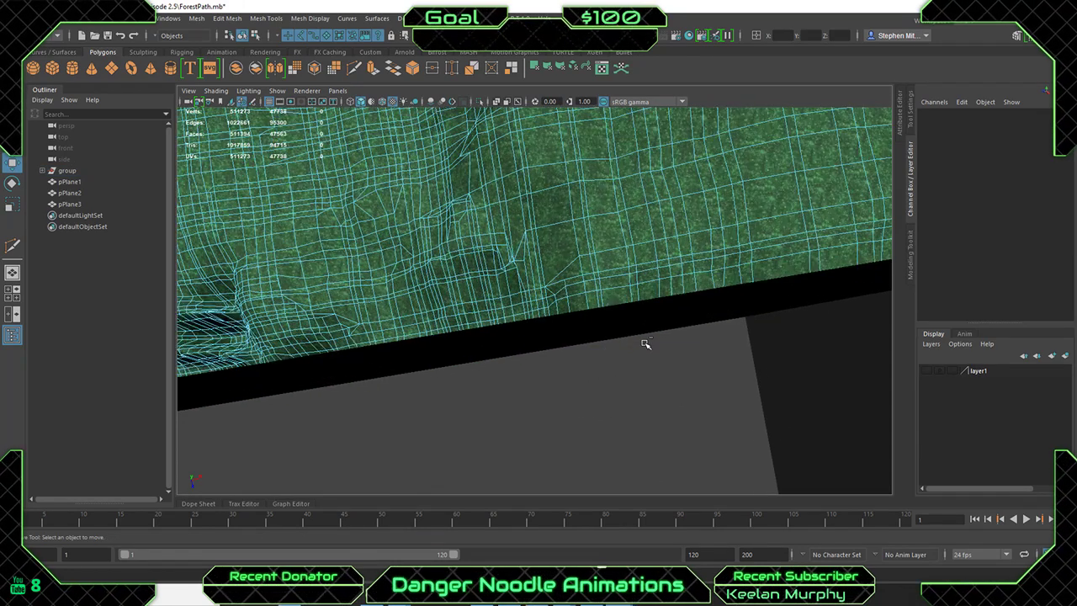
key(ctrl+z)
key(ctrl+z)
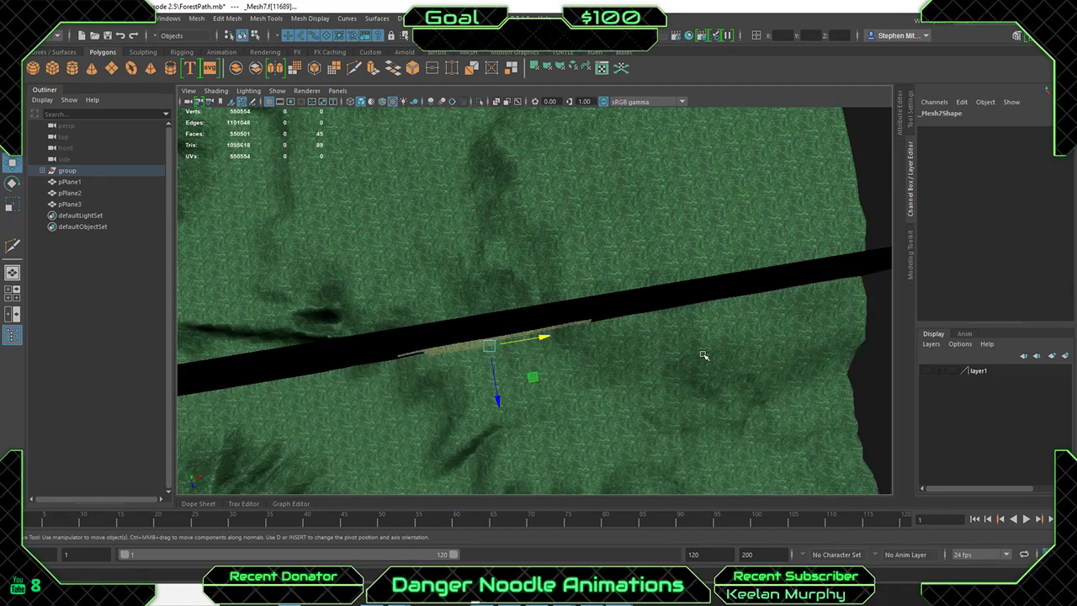
Delete only the overhanging strip of faces and select the far quarter to check its trimmed edge.
key(Delete)
scroll(589, 336, up, 3)
click(593, 302)
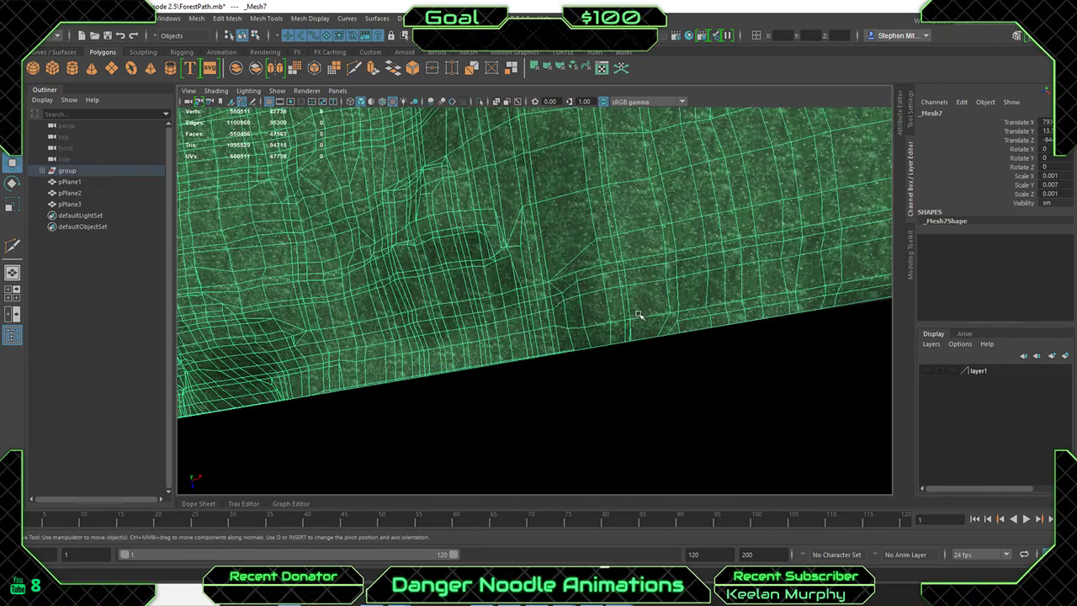
Select the near quarter and snap its corner vertex onto the far quarter's trimmed corner at the wall.
alt+middle_drag(686, 354, 1055, 252)
alt+right_drag(535, 300, 404, 301)
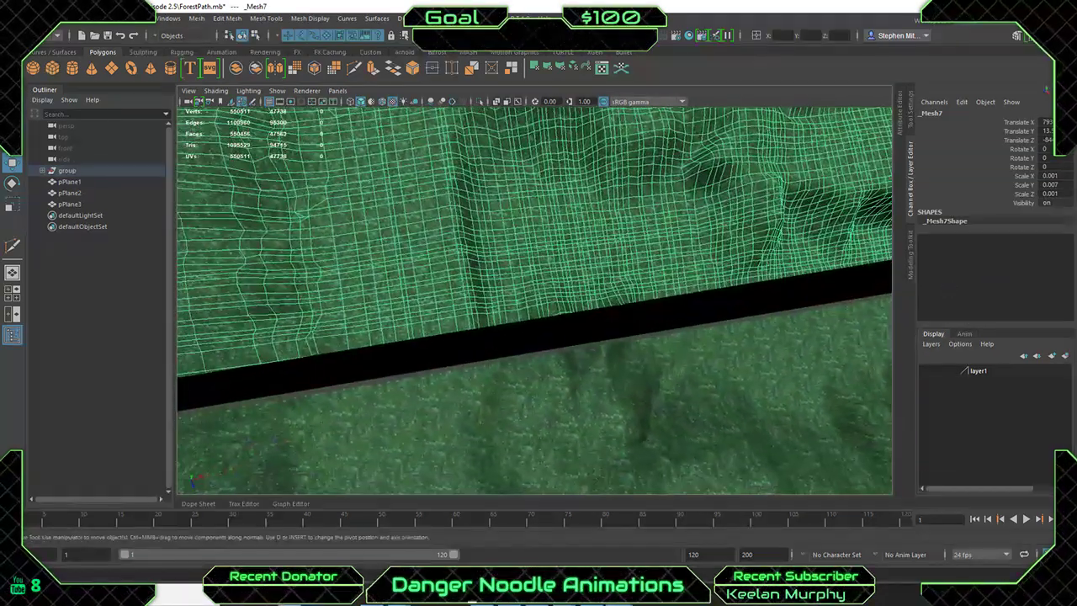
alt+middle_drag(758, 278, 918, 293)
alt+middle_drag(505, 300, 758, 320)
alt+right_drag(674, 278, 920, 247)
alt+middle_drag(920, 247, 505, 354)
alt+right_drag(505, 354, 581, 328)
alt+middle_drag(581, 328, 554, 342)
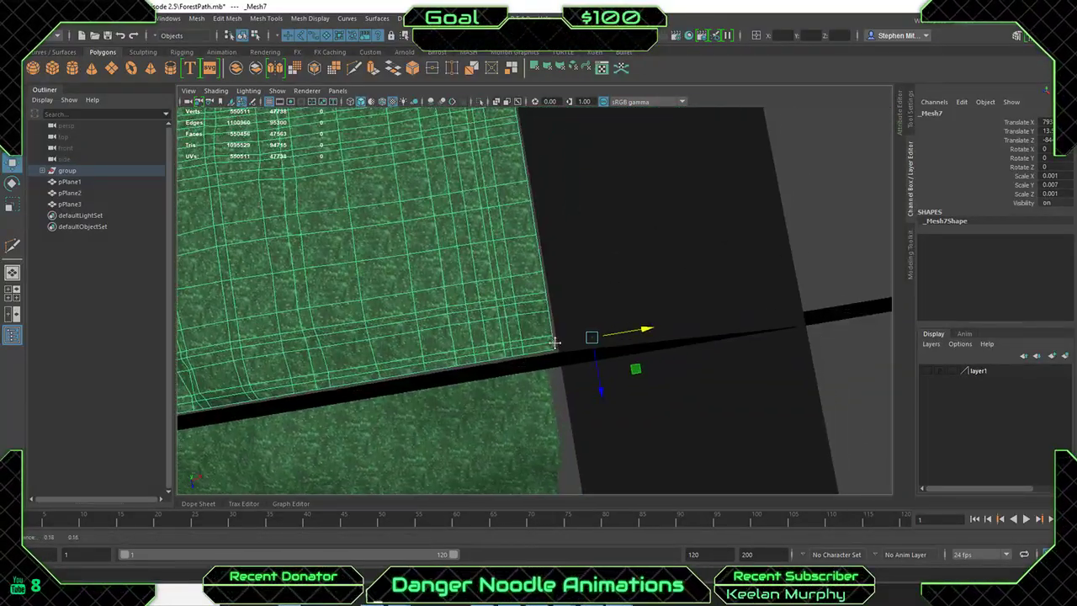
mouse_move(555, 342)
alt+mouse_down()
mouse_move(570, 371)
mouse_move(597, 315)
mouse_move(550, 361)
alt+mouse_up()
click(529, 404)
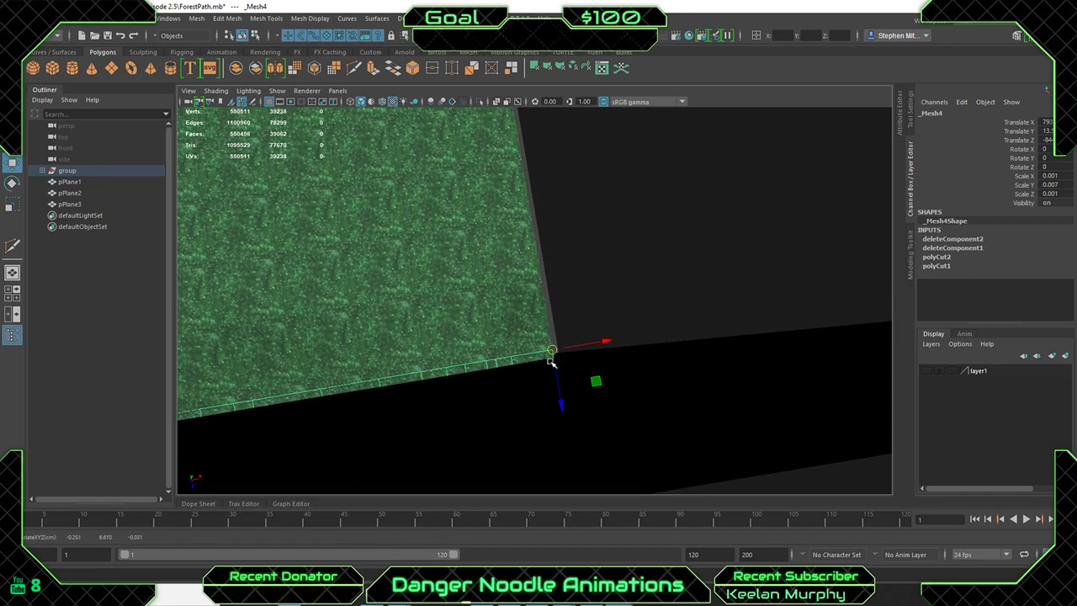
Select the dividing wall plane pPlane3 between the two quarters.
click(636, 288)
alt+drag(454, 353, 469, 327)
alt+middle_drag(469, 326, 486, 342)
alt+drag(487, 341, 675, 404)
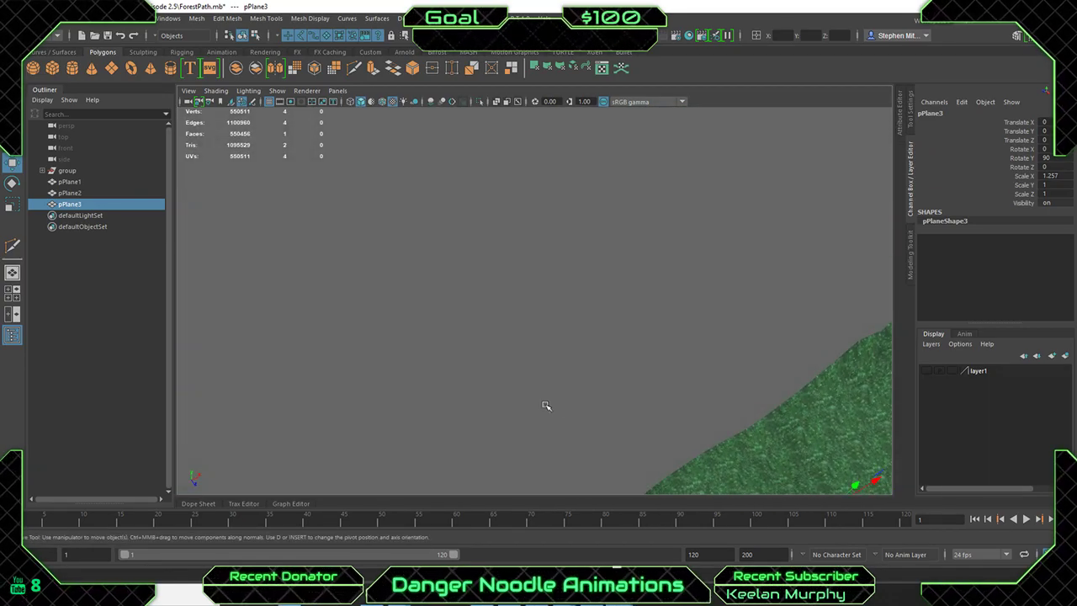
Hide pPlane2 to examine the gap between the neighbouring terrain meshes, and show the plane again.
alt+drag(532, 300, 543, 368)
click(561, 363)
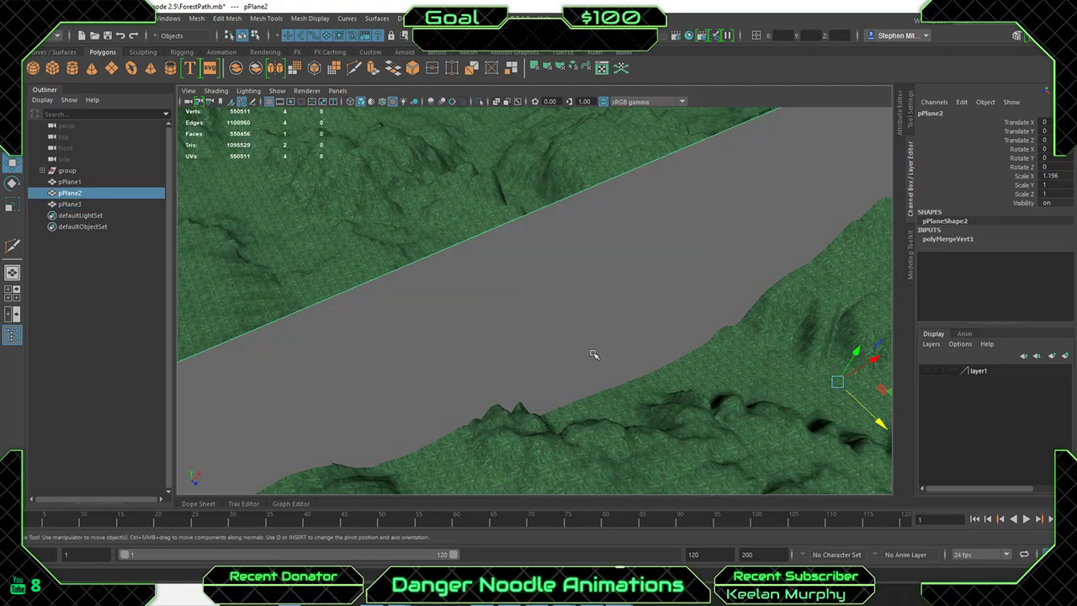
key(ctrl+h)
alt+middle_drag(539, 405, 434, 369)
scroll(594, 308, up, 5)
scroll(596, 307, down, 5)
alt+drag(577, 313, 599, 392)
alt+middle_drag(463, 359, 563, 297)
mouse_move(563, 296)
alt+mouse_down()
mouse_move(642, 269)
mouse_move(688, 301)
mouse_move(548, 385)
mouse_move(668, 241)
mouse_move(565, 277)
alt+mouse_up()
key(shift+h)
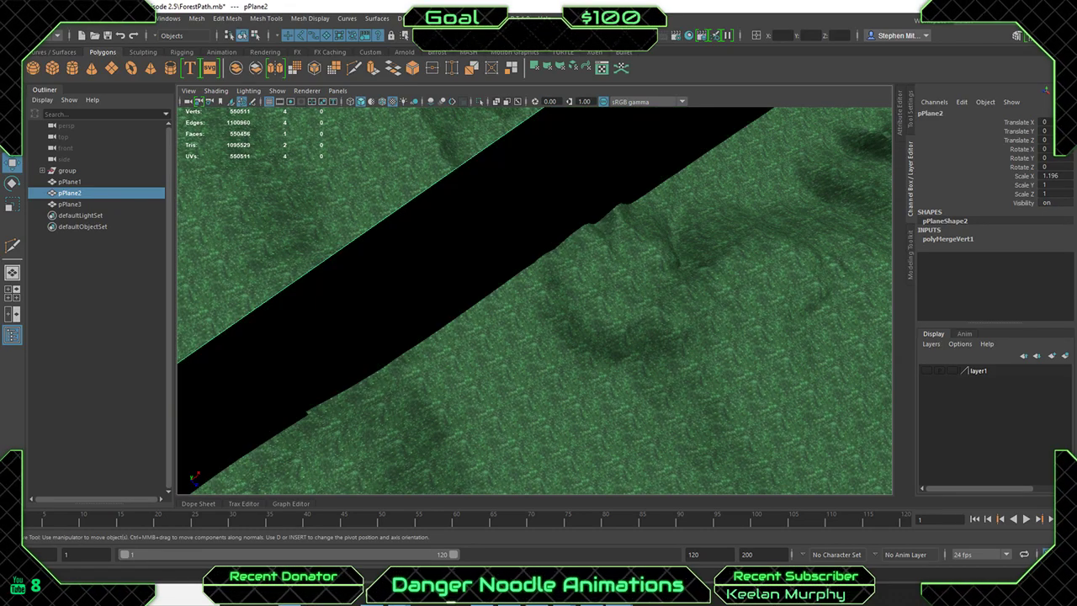
Put pPlane2 on a new display layer set to template.
click(1063, 355)
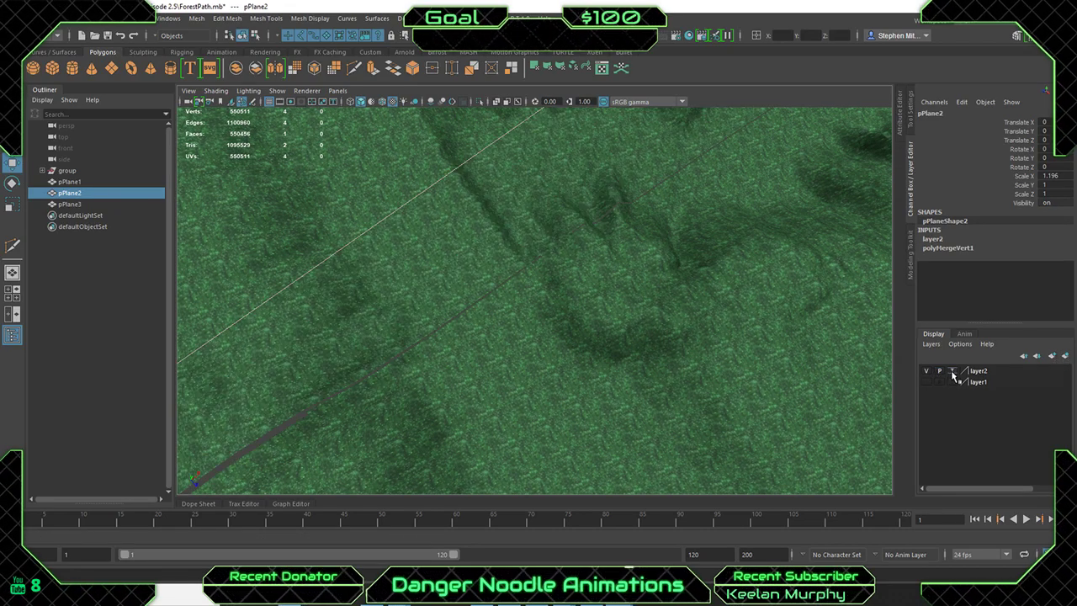
Nudge _Mesh4 along Translate Z toward the adjoining terrain at the seam.
click(616, 327)
alt+middle_drag(512, 325, 698, 222)
alt+right_drag(698, 221, 834, 331)
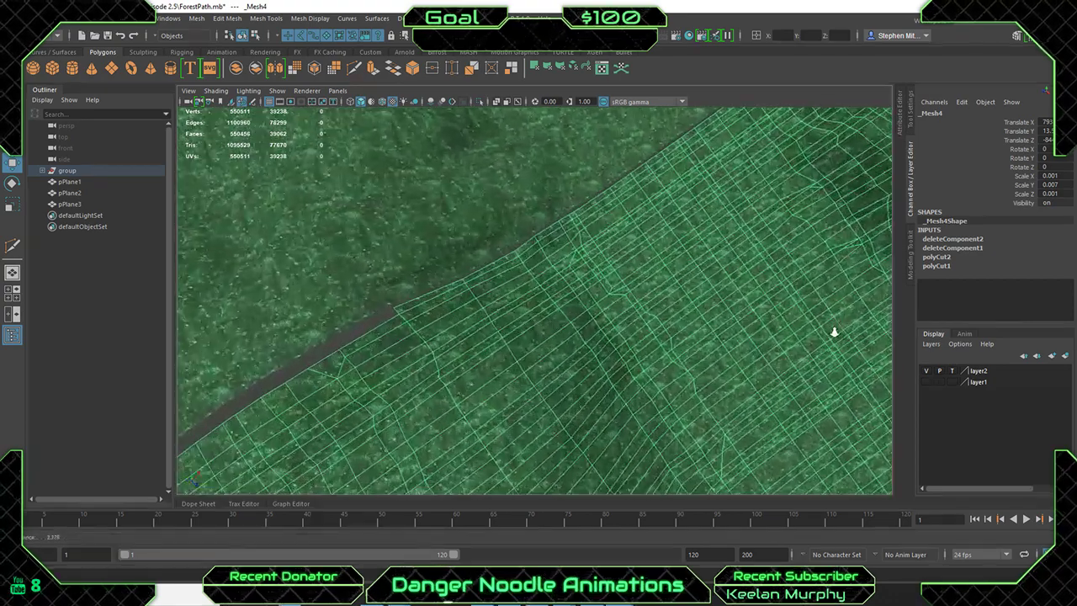
alt+drag(834, 331, 867, 362)
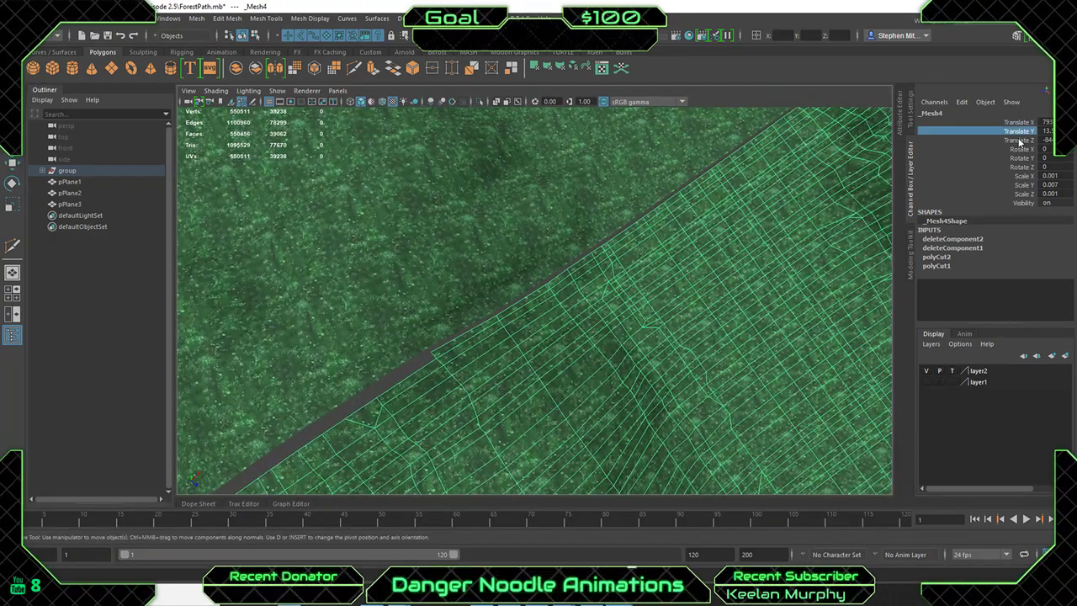
drag(623, 257, 573, 261)
scroll(617, 255, down, 5)
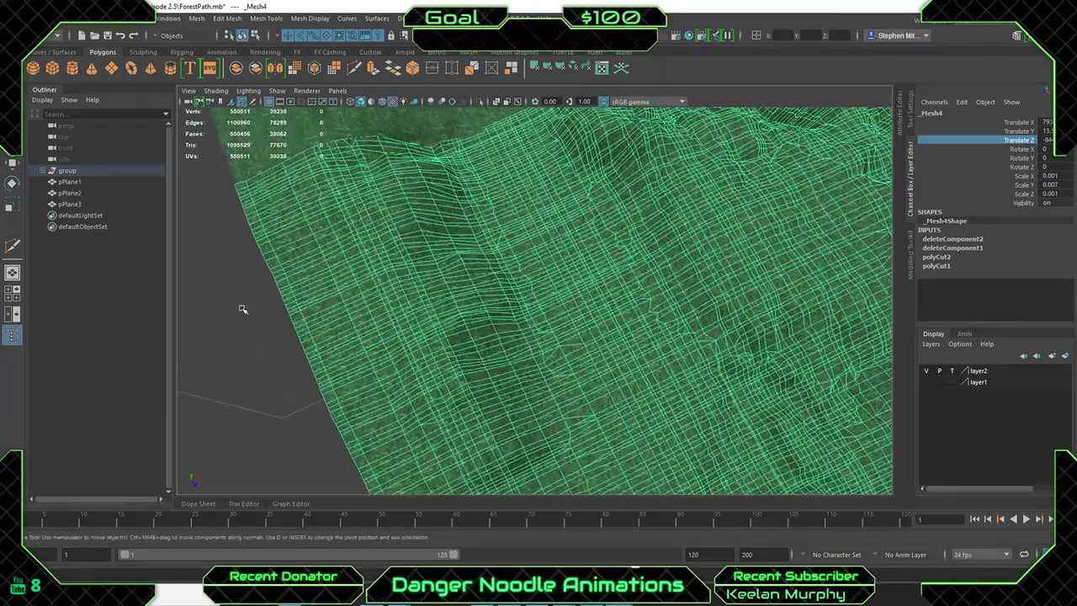
click(243, 310)
Select pPlane3 and toggle layer1's visibility to check the plane's position against the terrain pieces.
mouse_move(687, 140)
alt+mouse_down()
mouse_move(767, 253)
mouse_move(570, 320)
mouse_move(671, 361)
mouse_move(510, 396)
alt+mouse_up()
alt+middle_drag(511, 396, 479, 373)
click(663, 313)
click(817, 234)
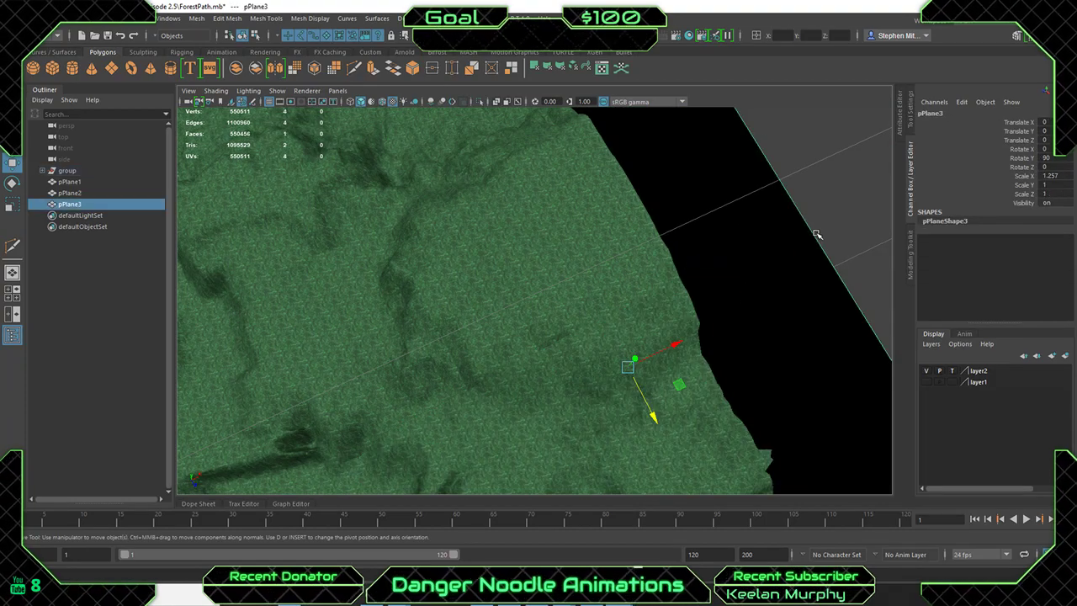
alt+right_drag(775, 272, 719, 301)
alt+drag(719, 300, 762, 265)
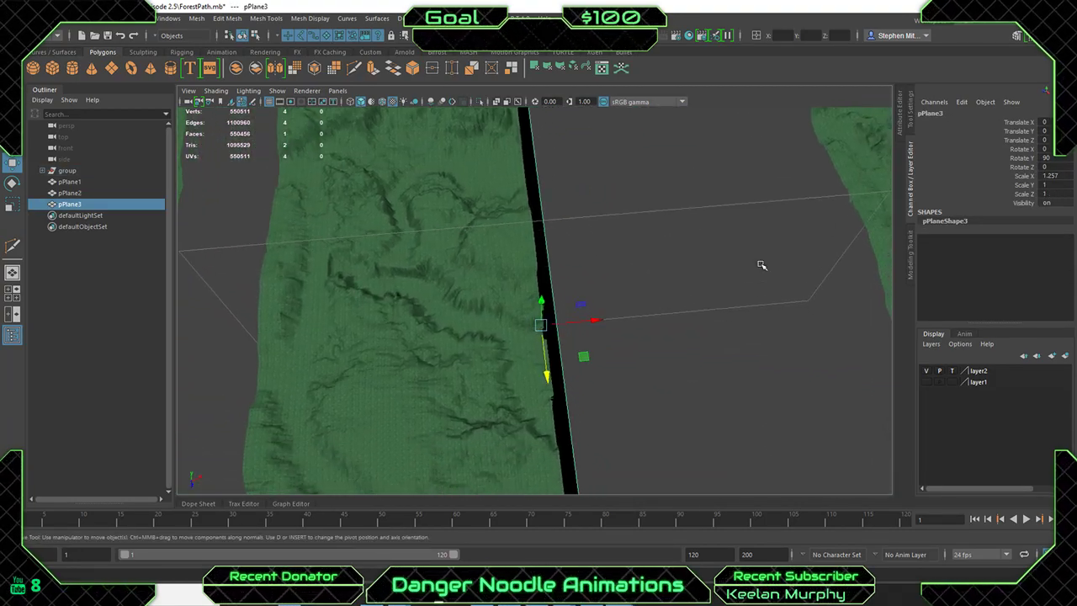
click(927, 382)
click(927, 382)
alt+right_drag(769, 327, 816, 253)
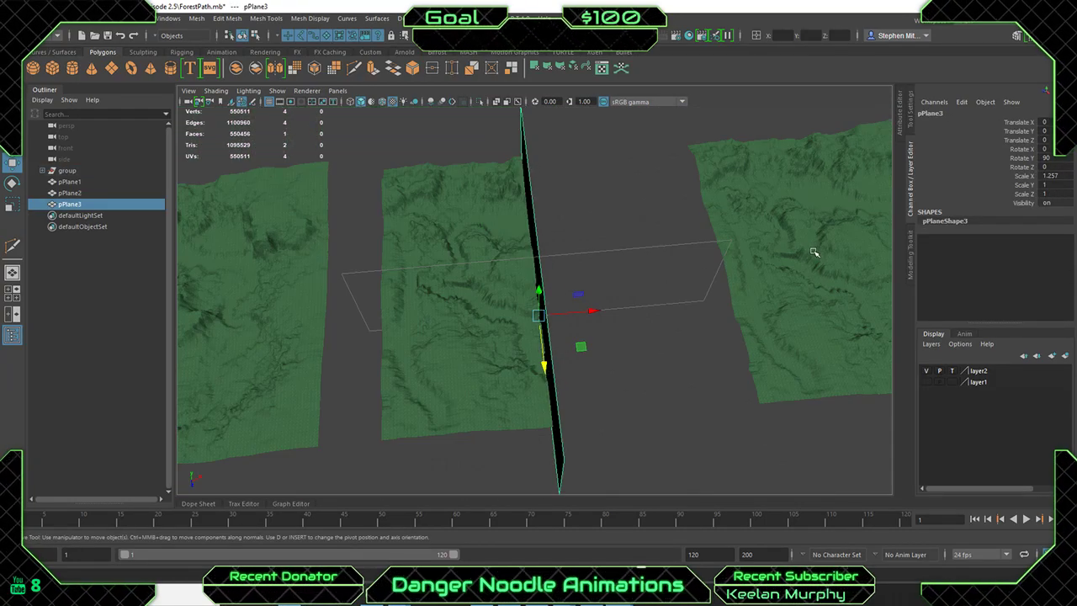
Set the Translate X of the separate terrain piece _Mesh8 to 0.
click(816, 252)
alt+middle_drag(737, 257, 621, 261)
alt+drag(620, 261, 502, 287)
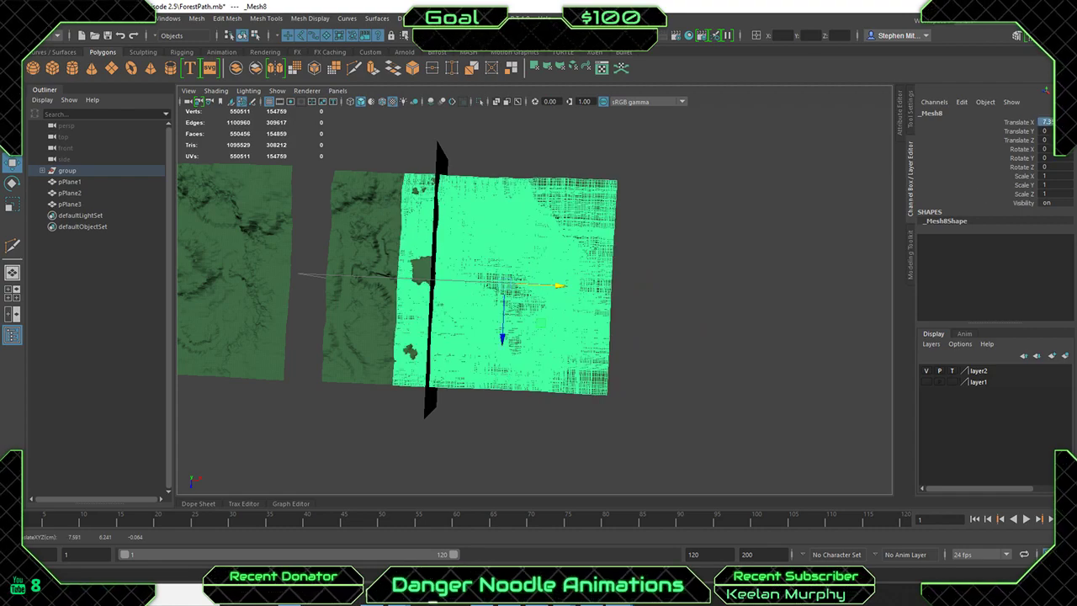
key(Return)
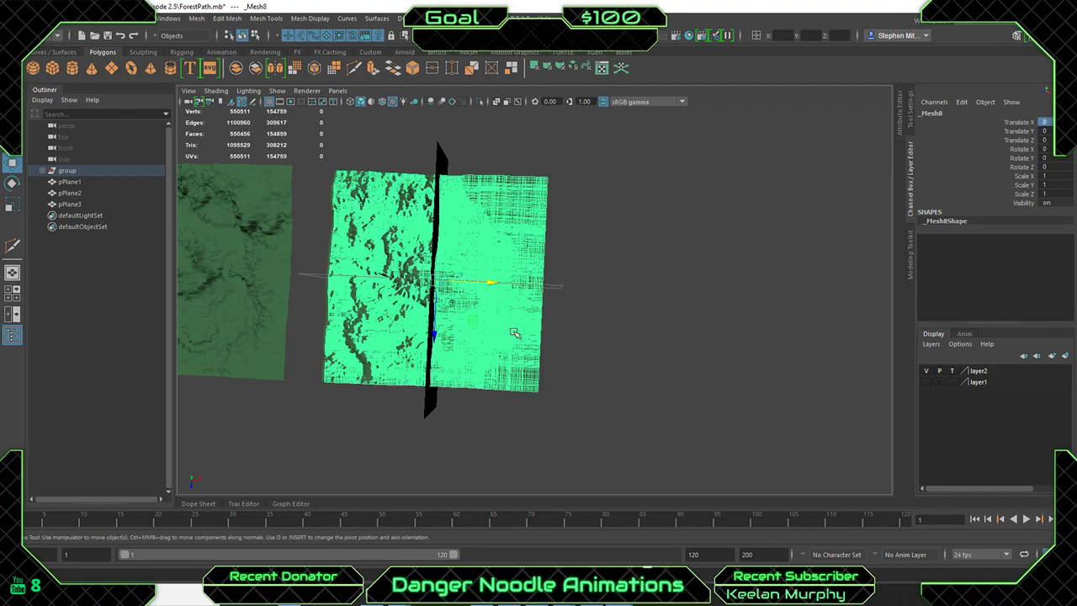
Nudge _Mesh8 slightly in the negative X direction to line it up with the overlapping terrain.
scroll(512, 333, up, 3)
alt+middle_drag(530, 312, 746, 365)
alt+drag(745, 367, 695, 372)
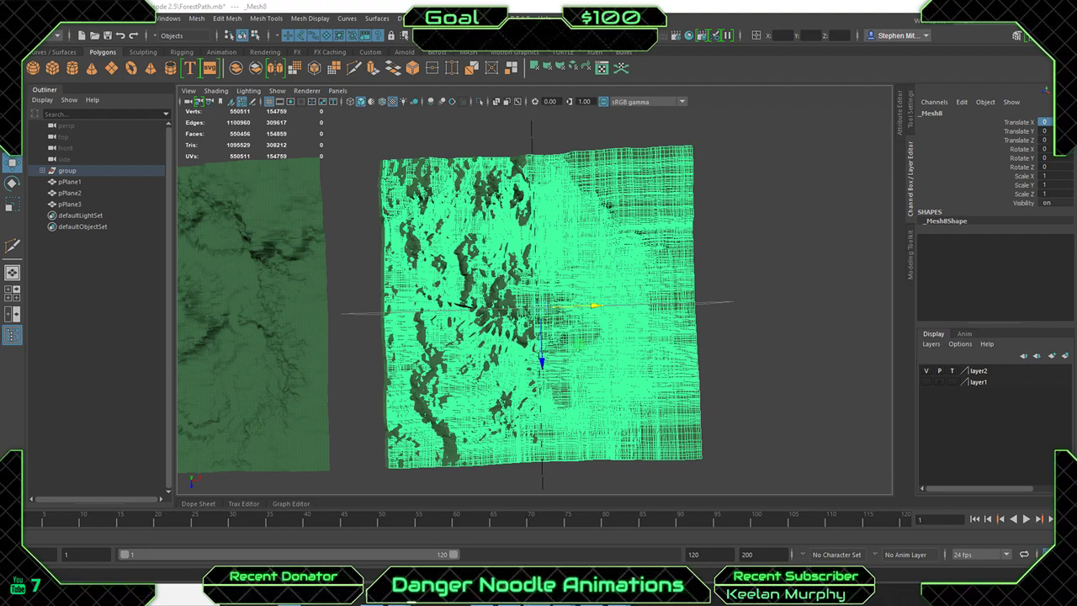
alt+drag(526, 308, 631, 315)
scroll(631, 315, up, 3)
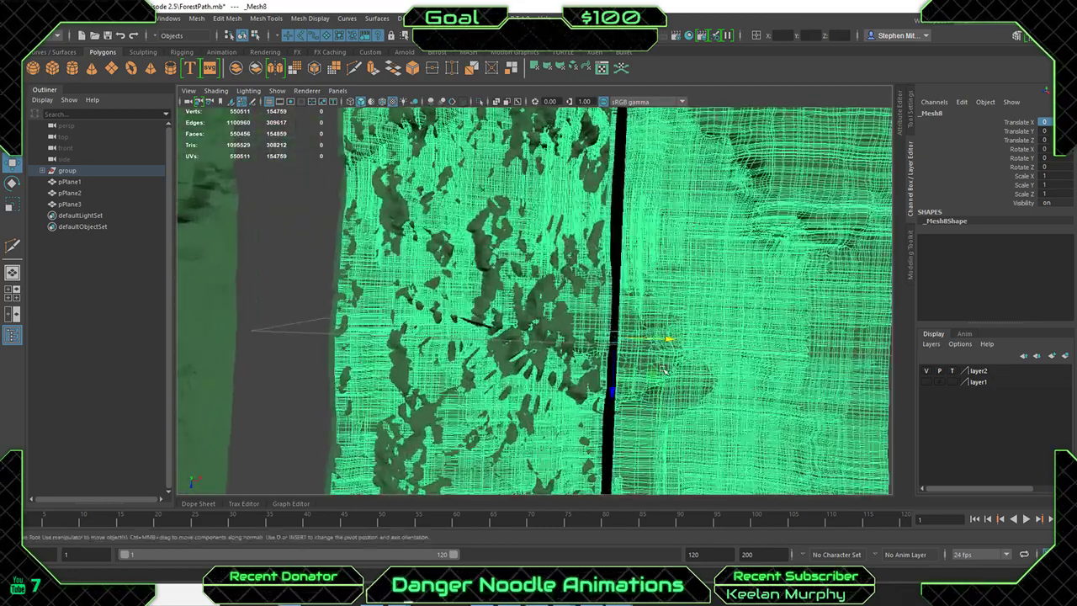
scroll(594, 290, up, 3)
middle_drag(595, 290, 584, 288)
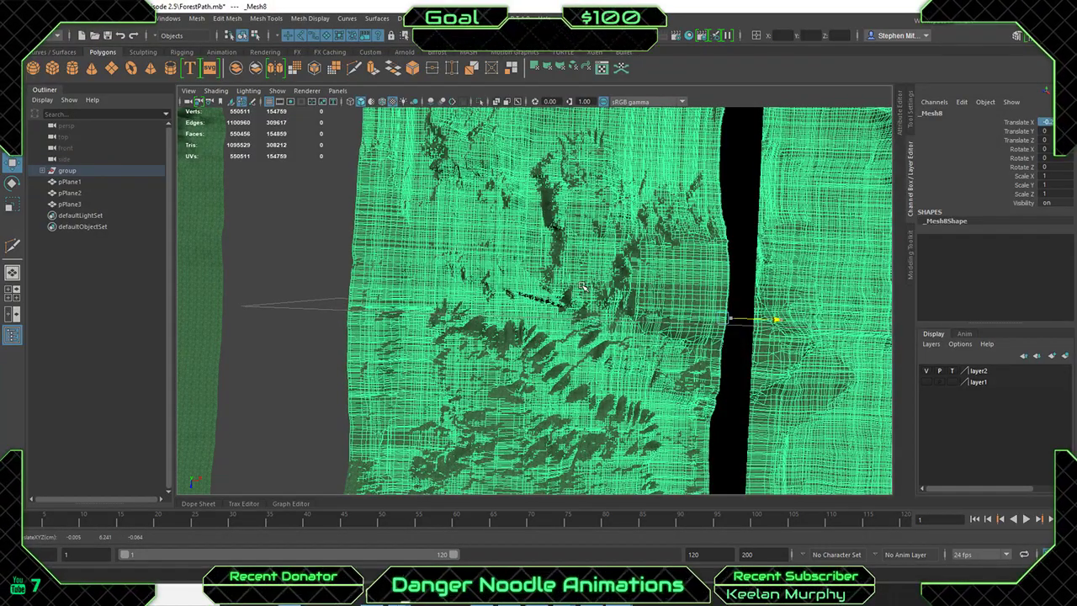
Select the faces of _Mesh8 on the side of pPlane3 that overlaps the existing terrain.
scroll(618, 290, down, 5)
alt+drag(657, 278, 654, 287)
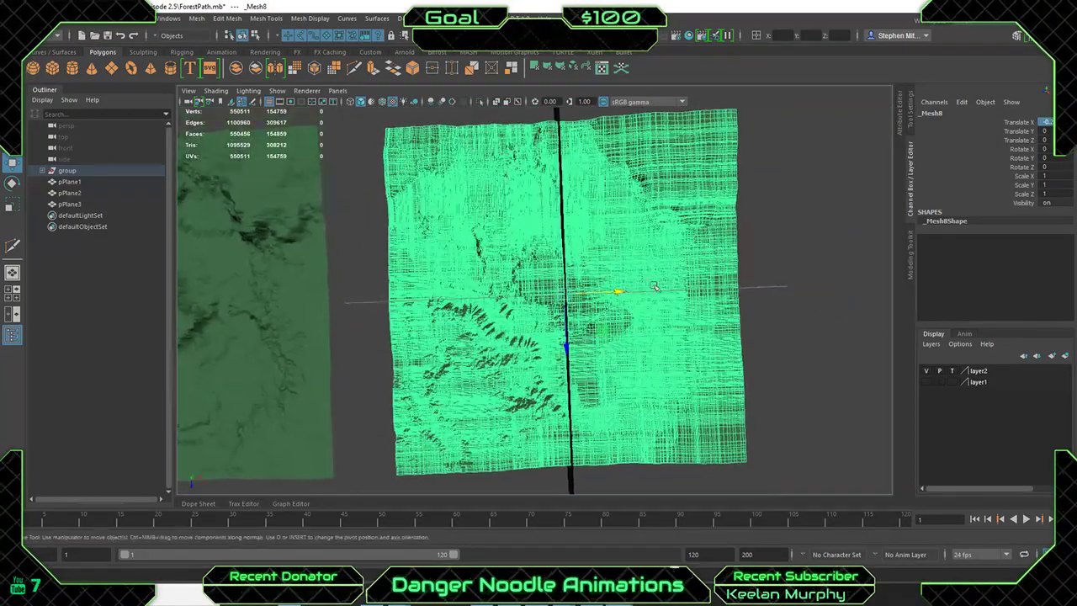
alt+right_drag(654, 286, 536, 314)
alt+middle_drag(536, 314, 533, 330)
alt+drag(534, 329, 540, 332)
alt+right_drag(540, 332, 529, 354)
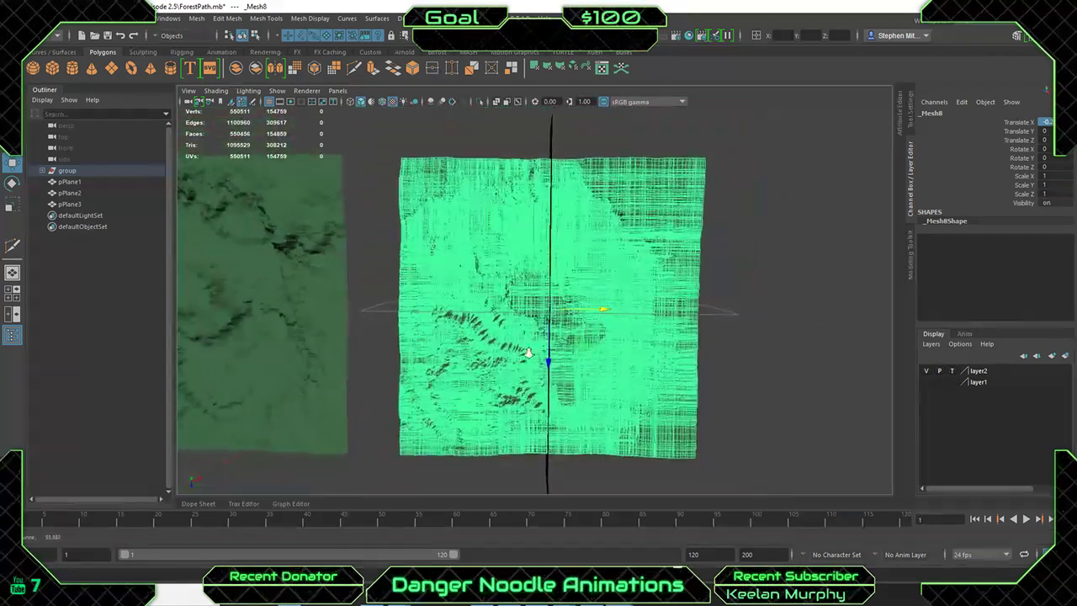
alt+drag(764, 363, 763, 362)
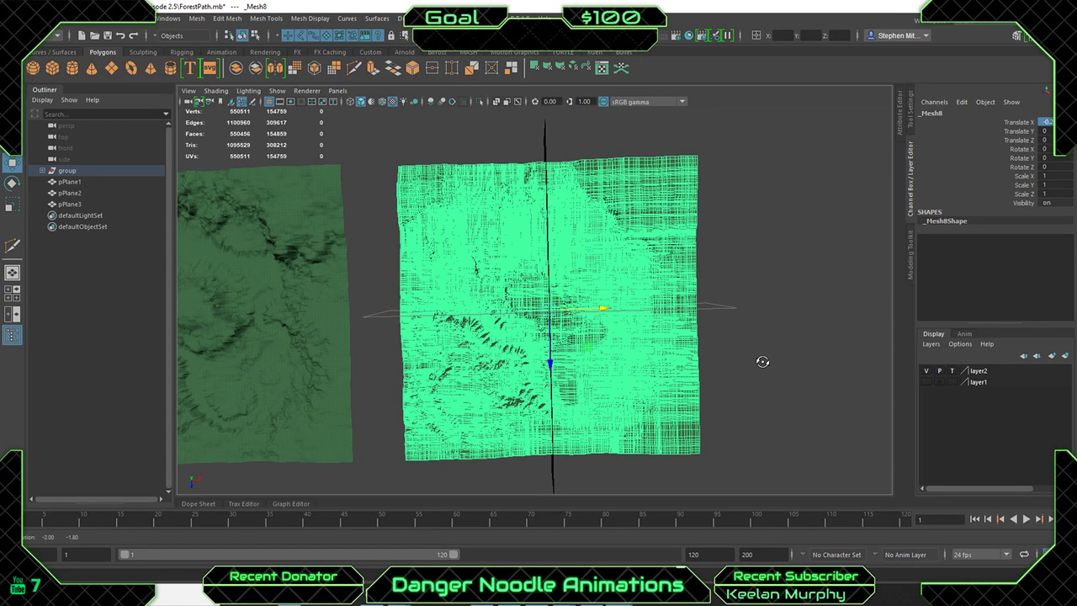
alt+drag(763, 362, 585, 361)
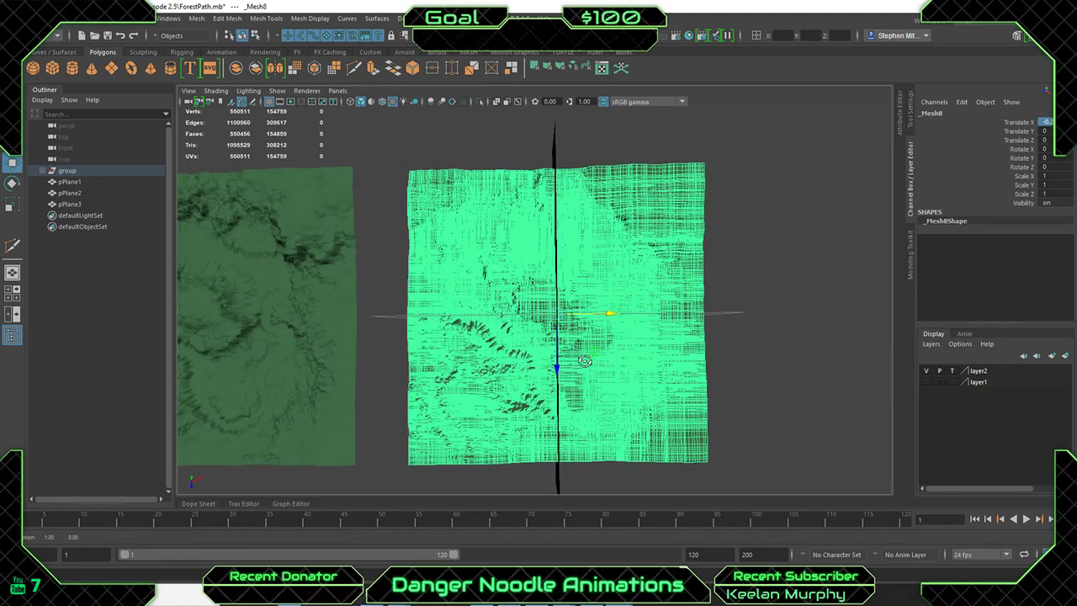
right_drag(635, 226, 635, 258)
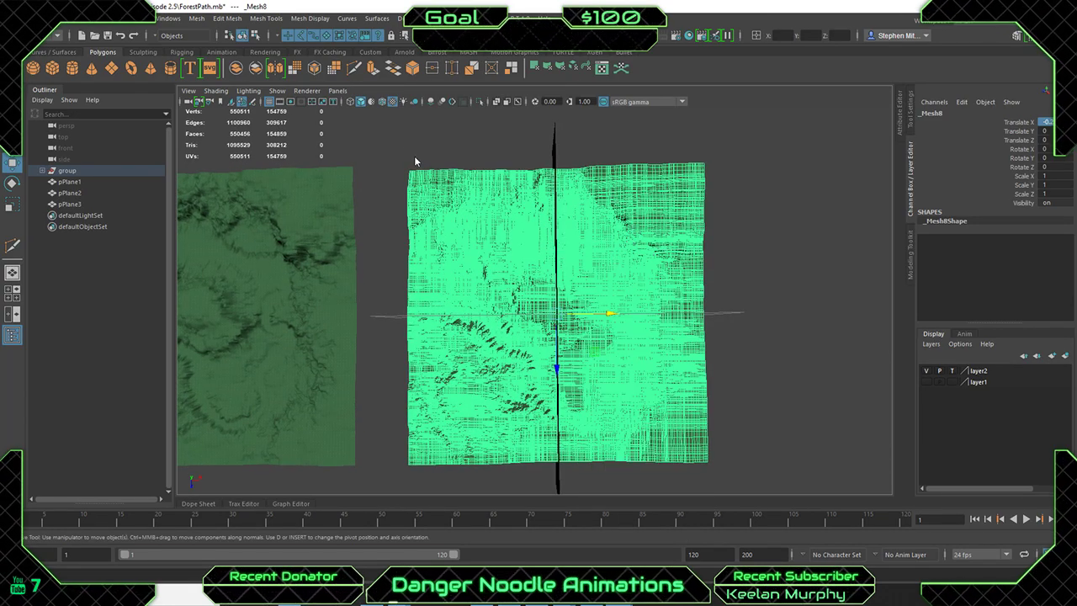
alt+middle_drag(783, 327, 783, 322)
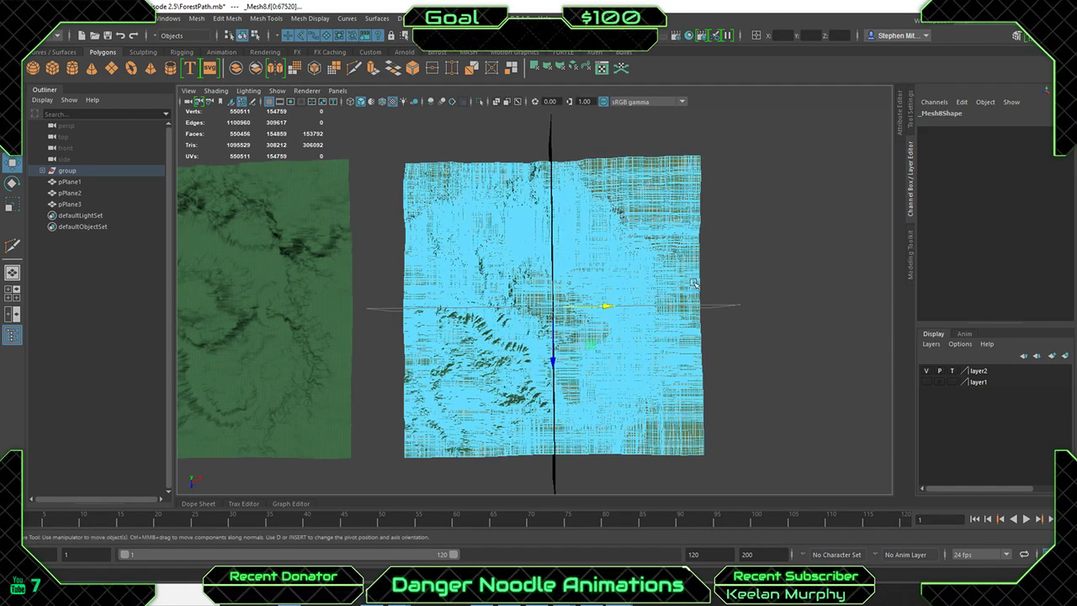
drag(385, 130, 555, 484)
scroll(596, 393, up, 5)
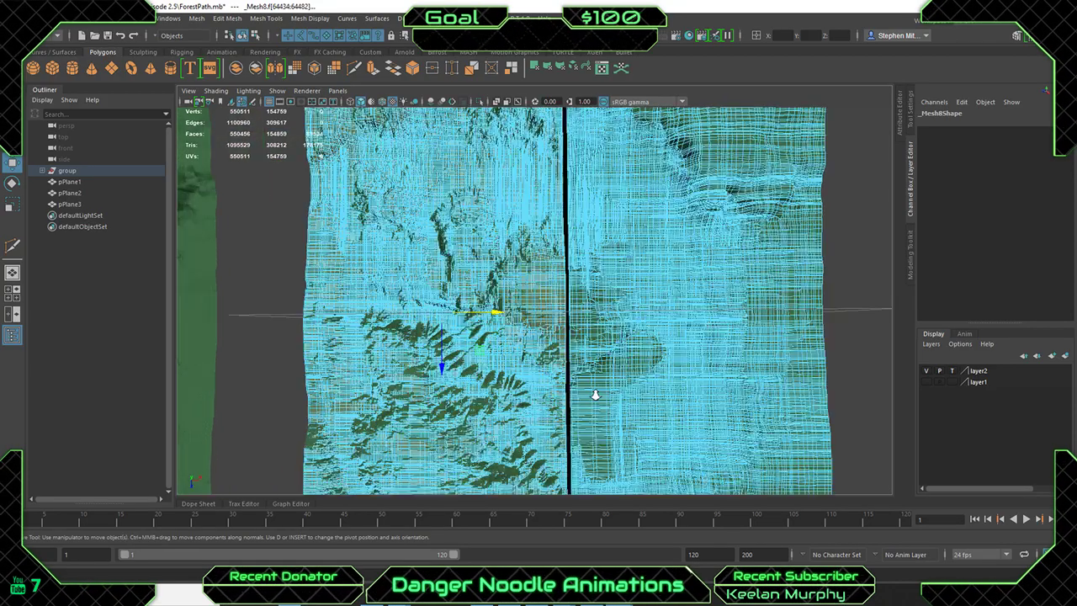
alt+middle_drag(726, 278, 652, 529)
scroll(592, 440, down, 5)
alt+middle_drag(687, 441, 697, 313)
alt+drag(697, 314, 711, 438)
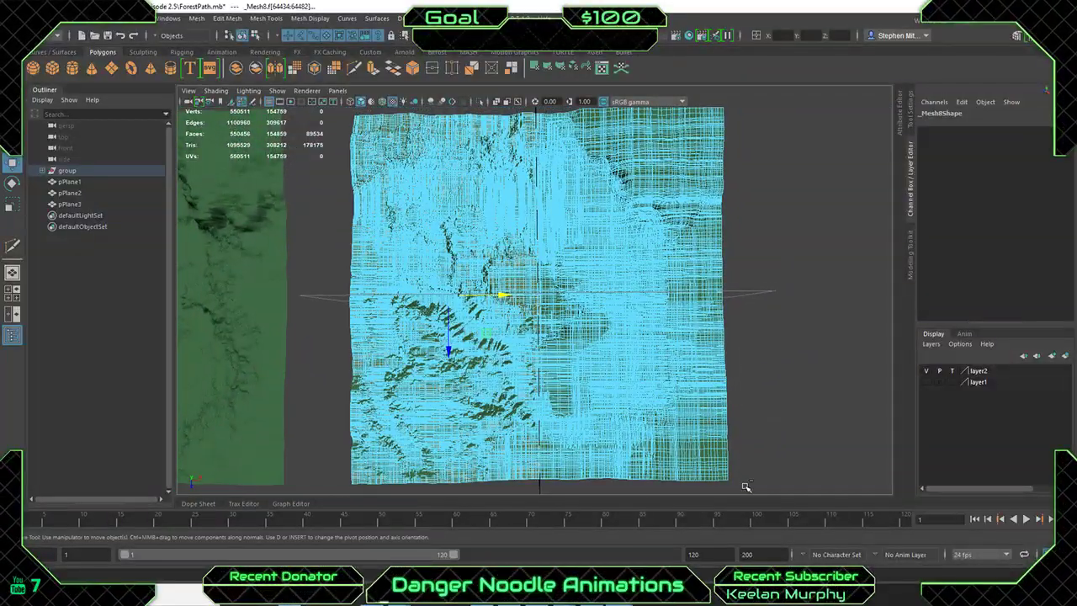
Remove the faces beyond pPlane3 from the _Mesh8 face selection.
drag(745, 485, 637, 123)
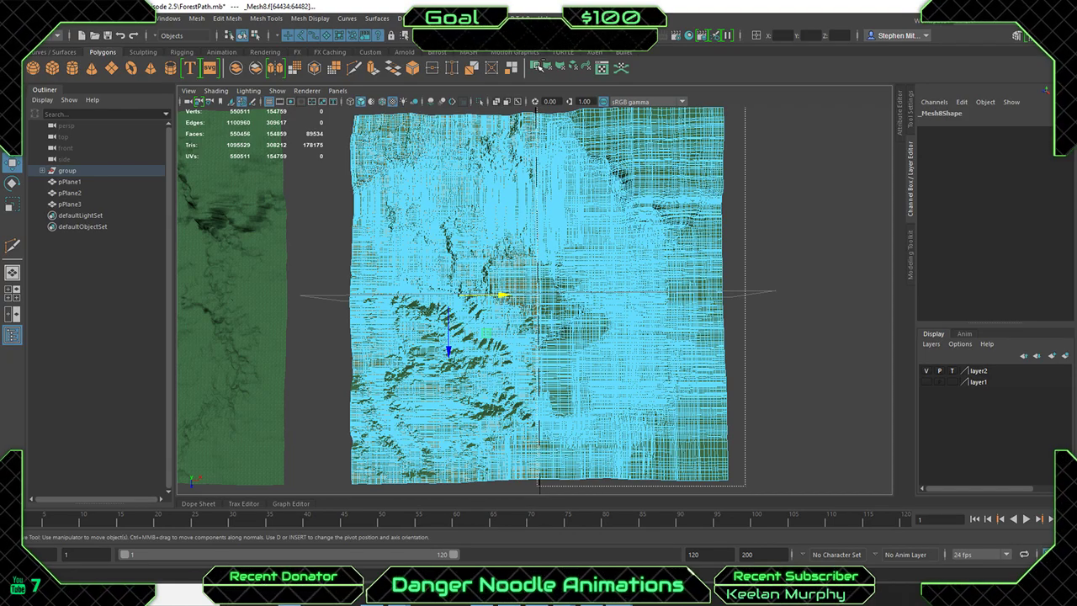
scroll(532, 273, up, 5)
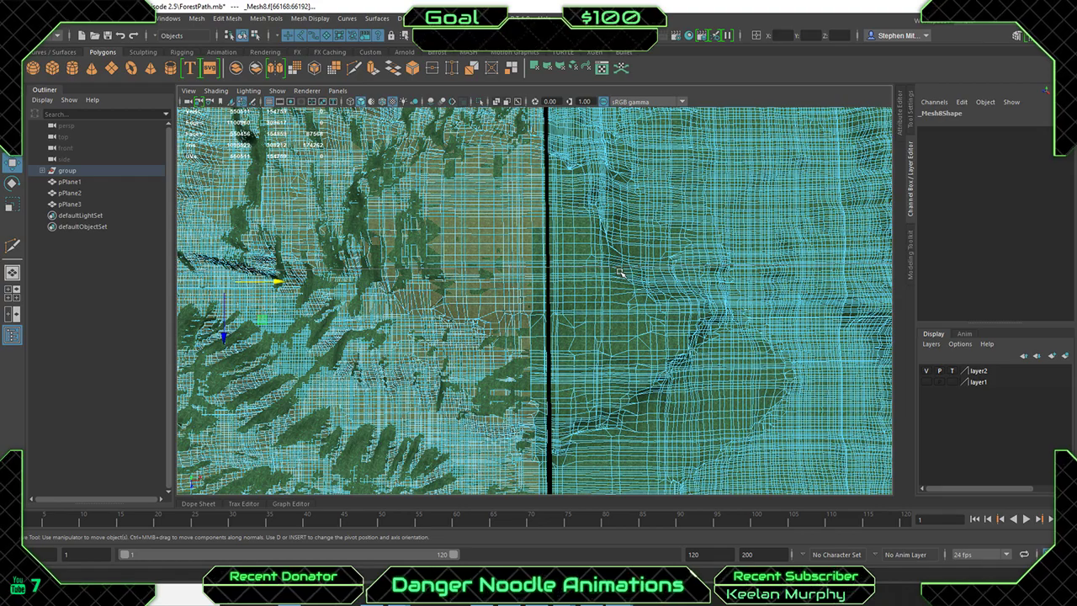
scroll(620, 273, down, 6)
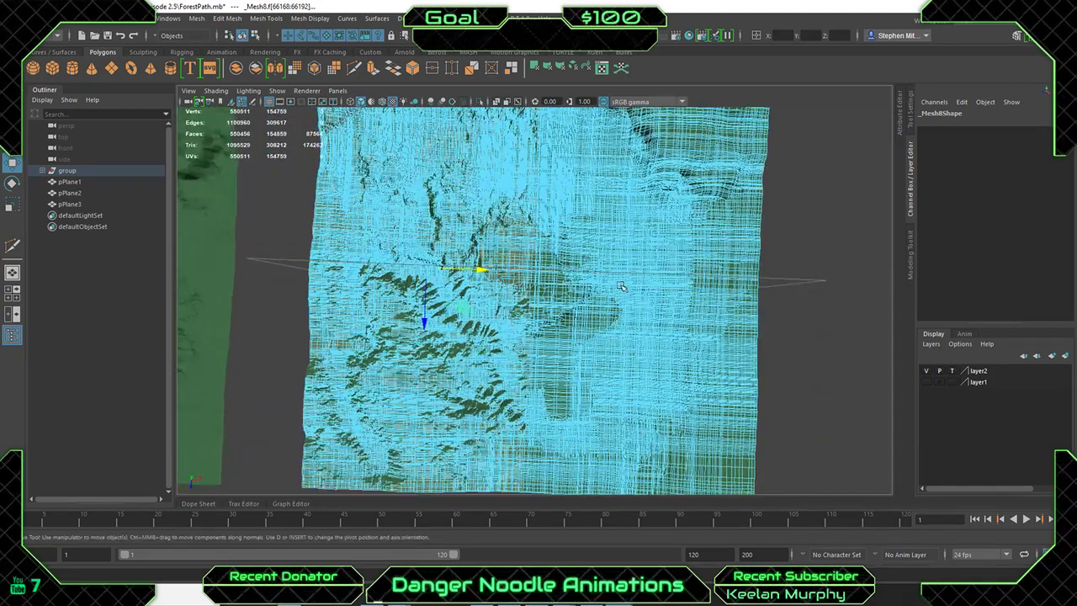
Try to delete the selected _Mesh8 faces and examine the resulting seam along pPlane3.
key(Delete)
scroll(621, 284, up, 5)
alt+middle_drag(531, 193, 538, 352)
scroll(651, 320, down, 3)
alt+middle_drag(629, 323, 623, 303)
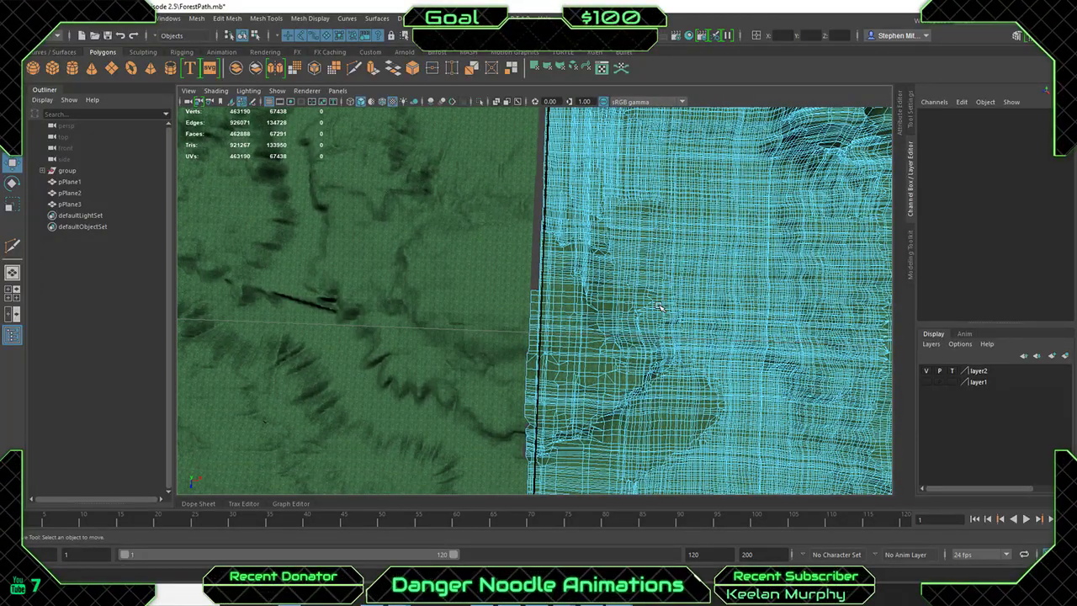
scroll(661, 308, up, 4)
scroll(597, 327, down, 5)
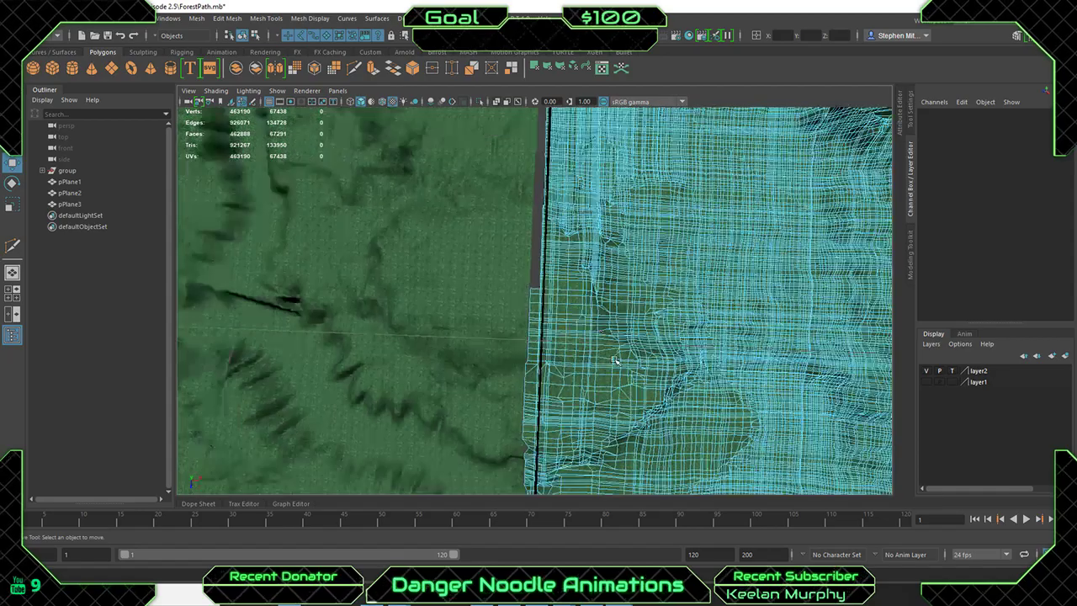
alt+middle_drag(615, 361, 611, 390)
alt+drag(611, 389, 626, 325)
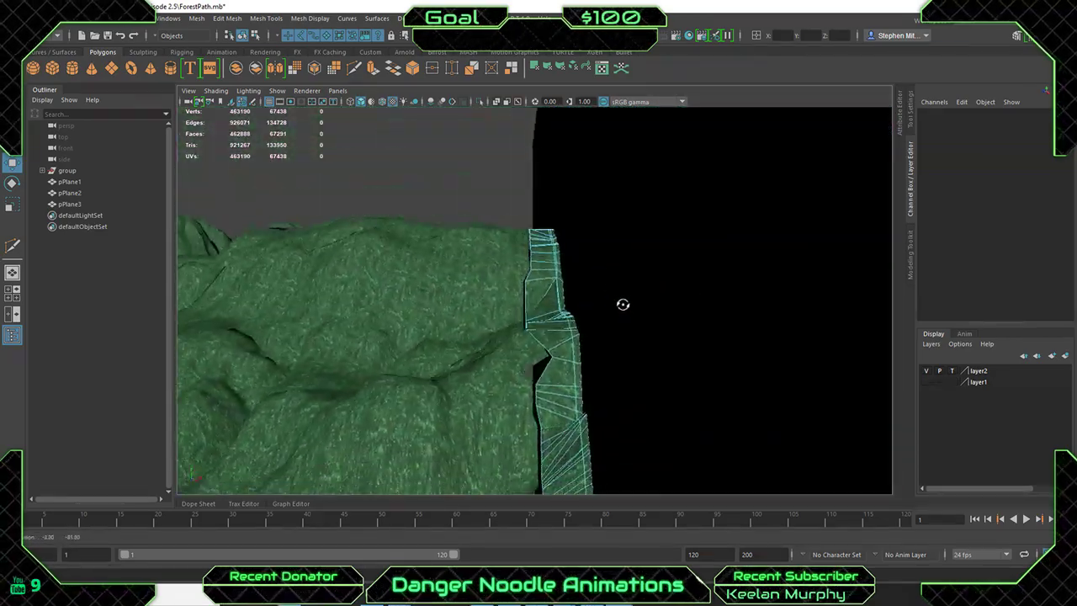
scroll(615, 308, up, 3)
scroll(557, 340, down, 3)
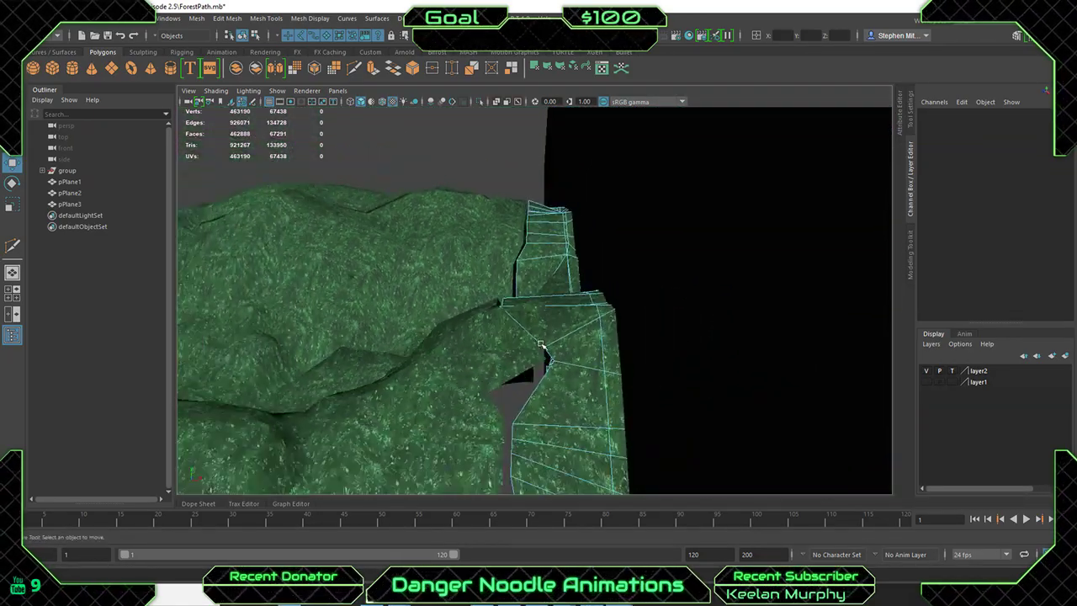
alt+drag(541, 345, 521, 465)
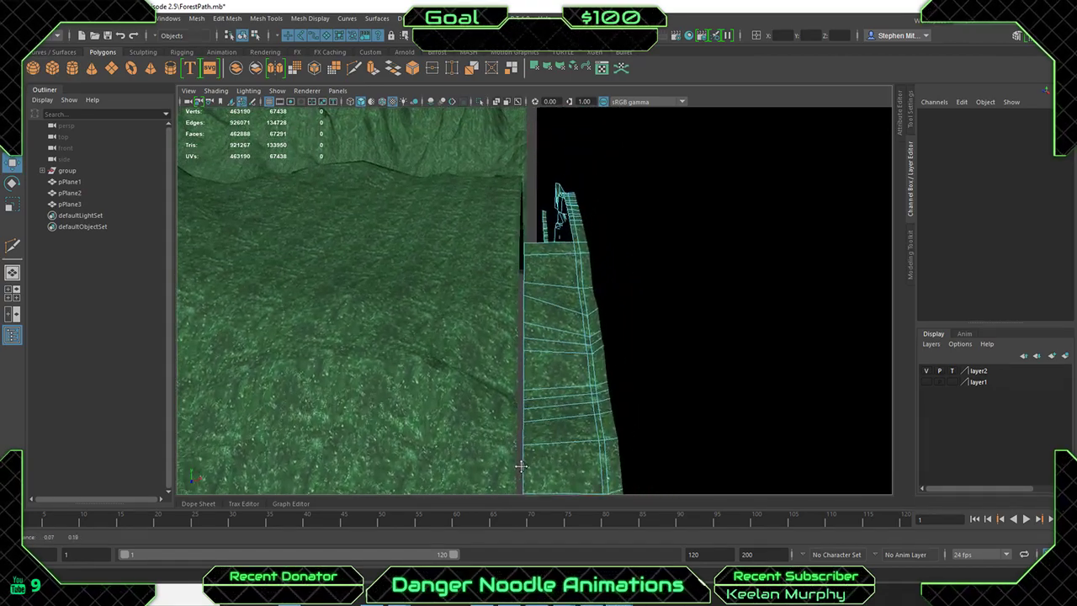
click(576, 363)
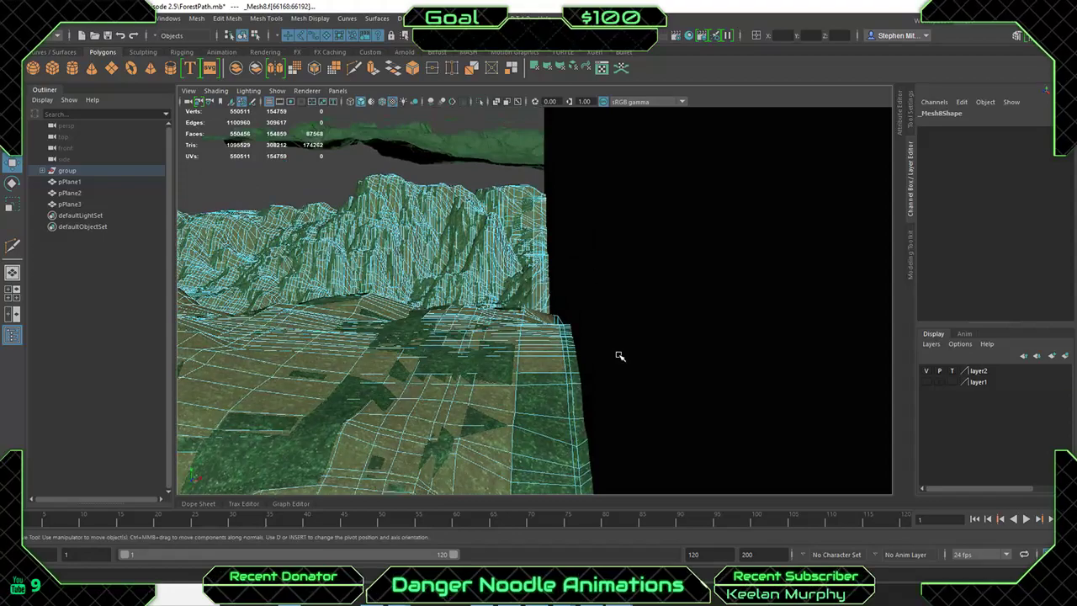
Take the extra faces beside the seam out of the selection and delete the remaining selected _Mesh8 faces.
drag(648, 411, 537, 153)
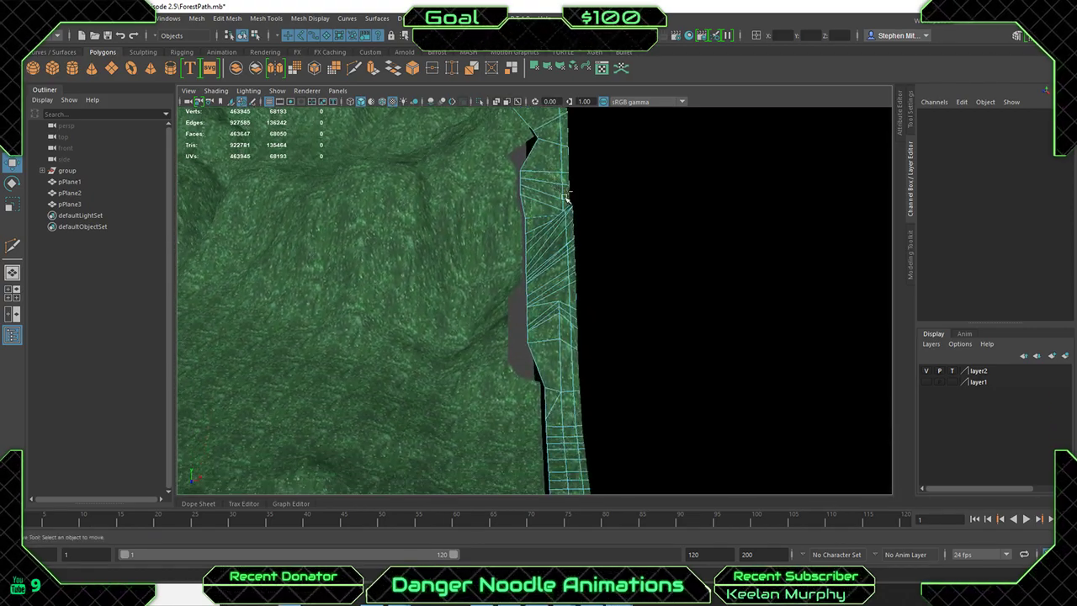
drag(555, 208, 556, 238)
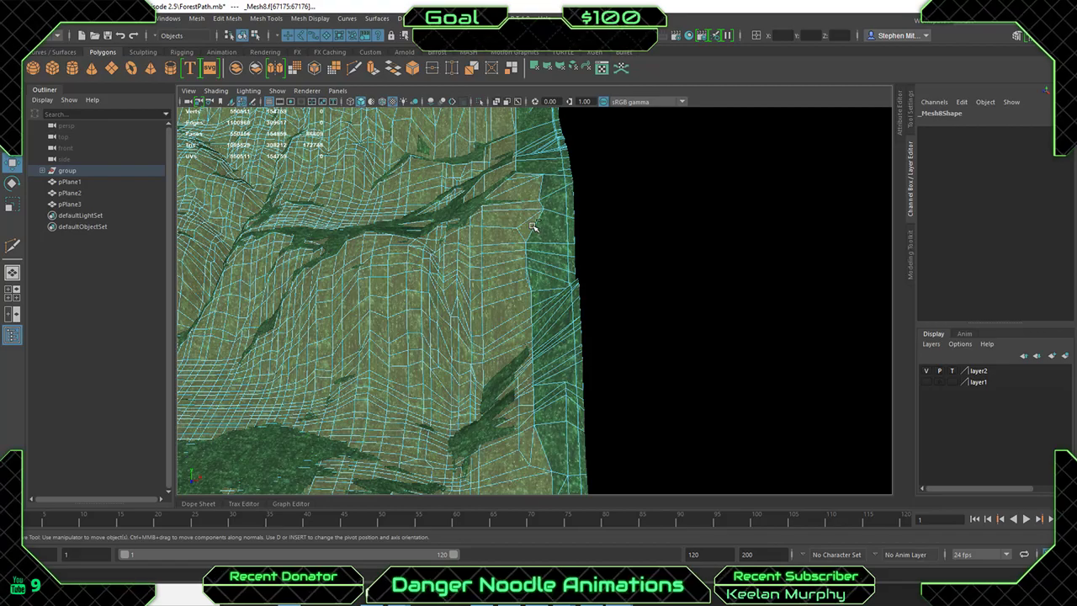
alt+middle_drag(573, 428, 560, 361)
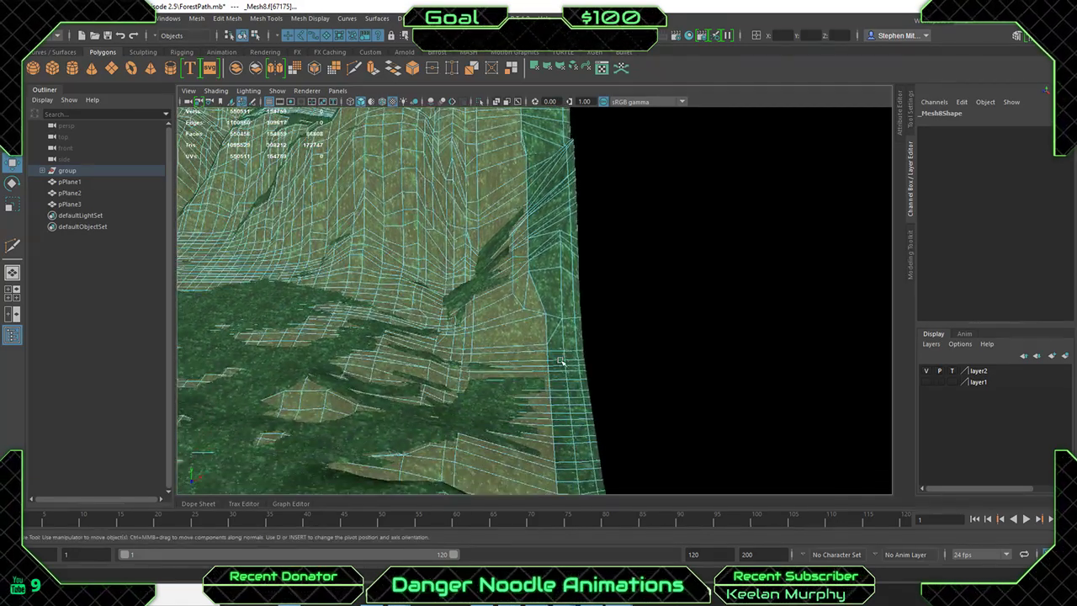
key(Delete)
alt+middle_drag(534, 287, 591, 351)
alt+right_drag(591, 351, 637, 418)
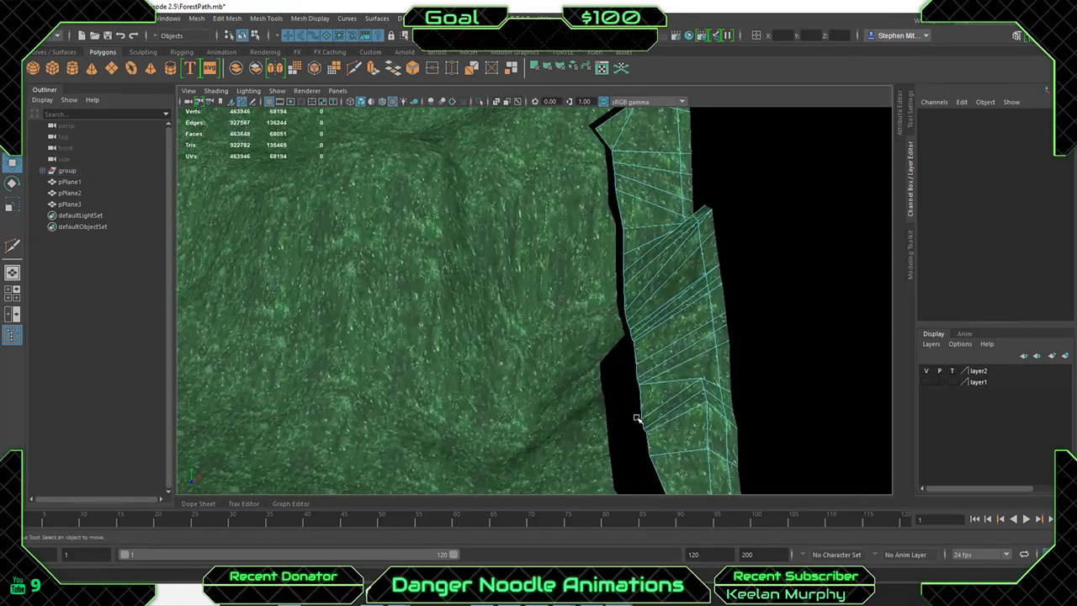
Restore the deleted _Mesh8 faces and retry the deletion with the faces beside the seam's folded stretch left out.
alt+middle_drag(637, 419, 637, 372)
key(shift+z)
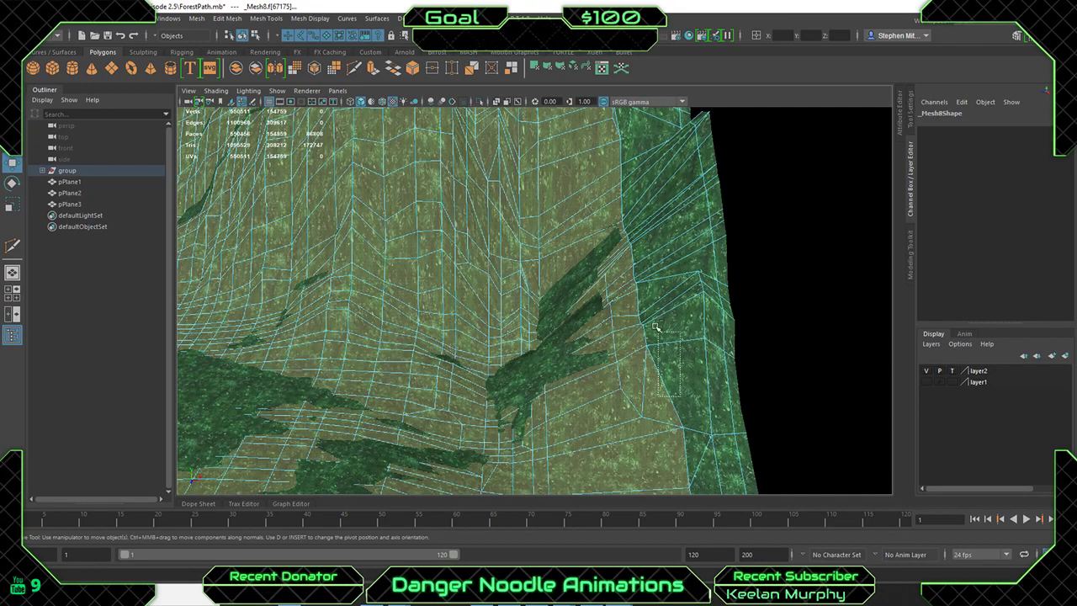
key(ctrl+z)
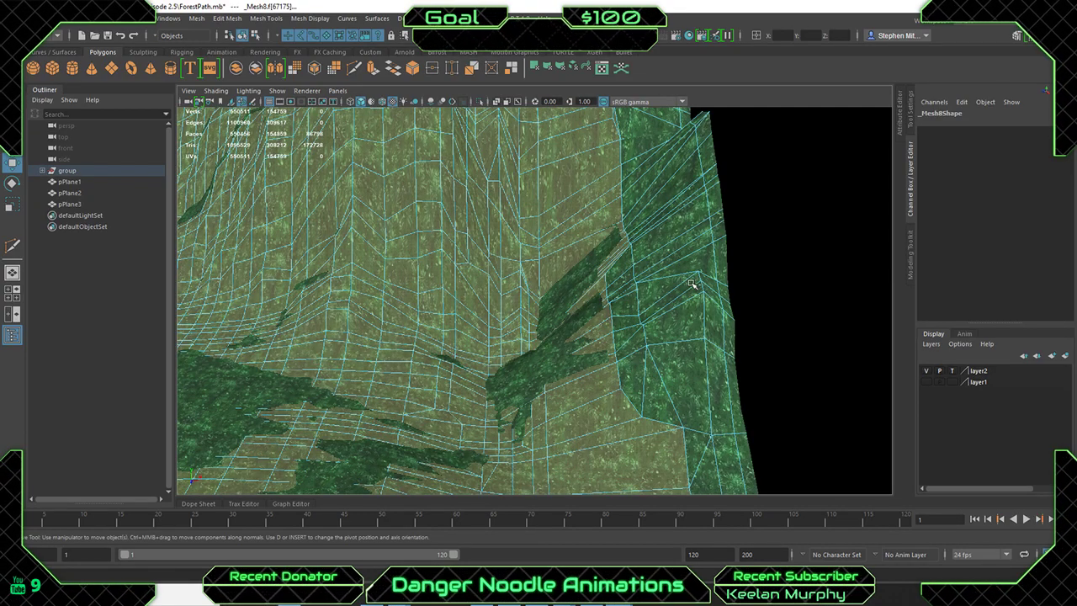
key(Delete)
alt+right_drag(682, 341, 623, 337)
mouse_move(624, 336)
alt+mouse_down()
mouse_move(639, 351)
mouse_move(600, 318)
alt+mouse_up()
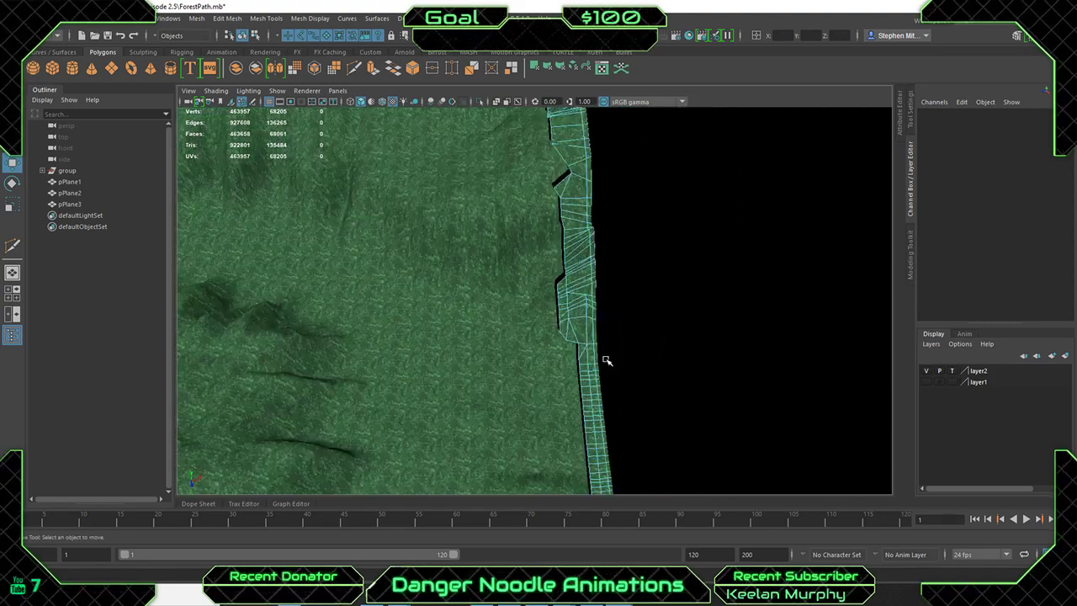
alt+drag(606, 361, 622, 248)
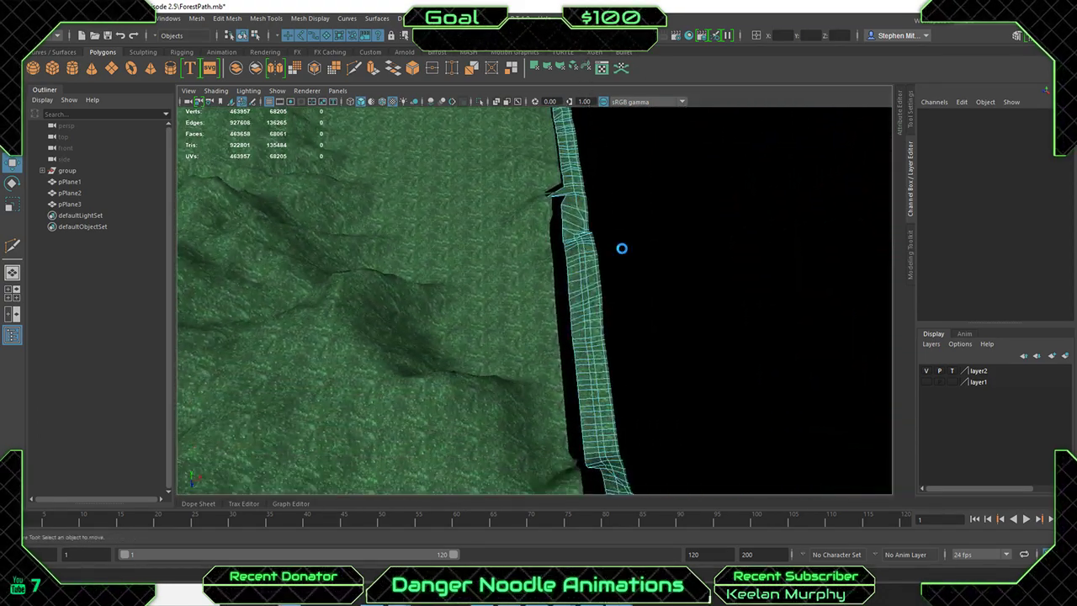
Undo the deletion and retry it with the _Mesh8 faces around the notch farther along the seam deselected.
key(ctrl+z)
alt+drag(598, 330, 549, 303)
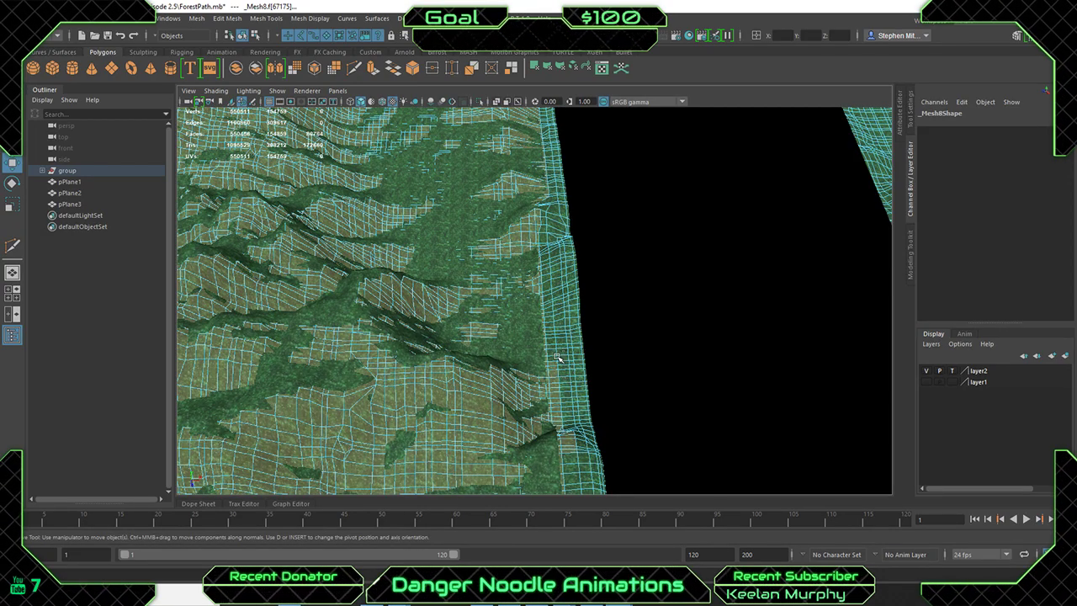
ctrl+drag(562, 407, 570, 426)
alt+middle_drag(585, 406, 550, 299)
alt+drag(549, 300, 610, 338)
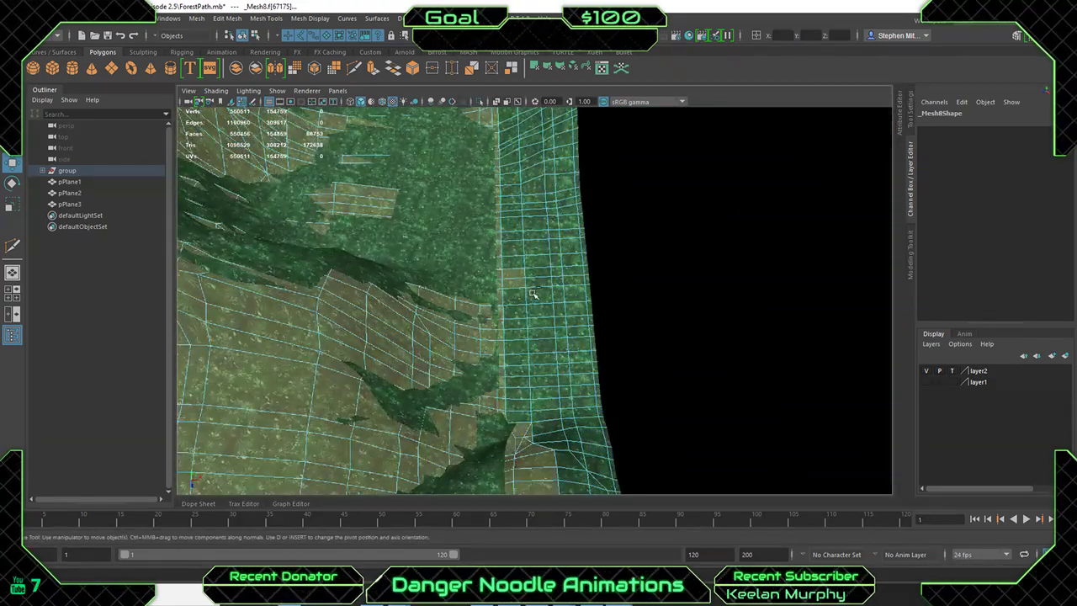
key(Delete)
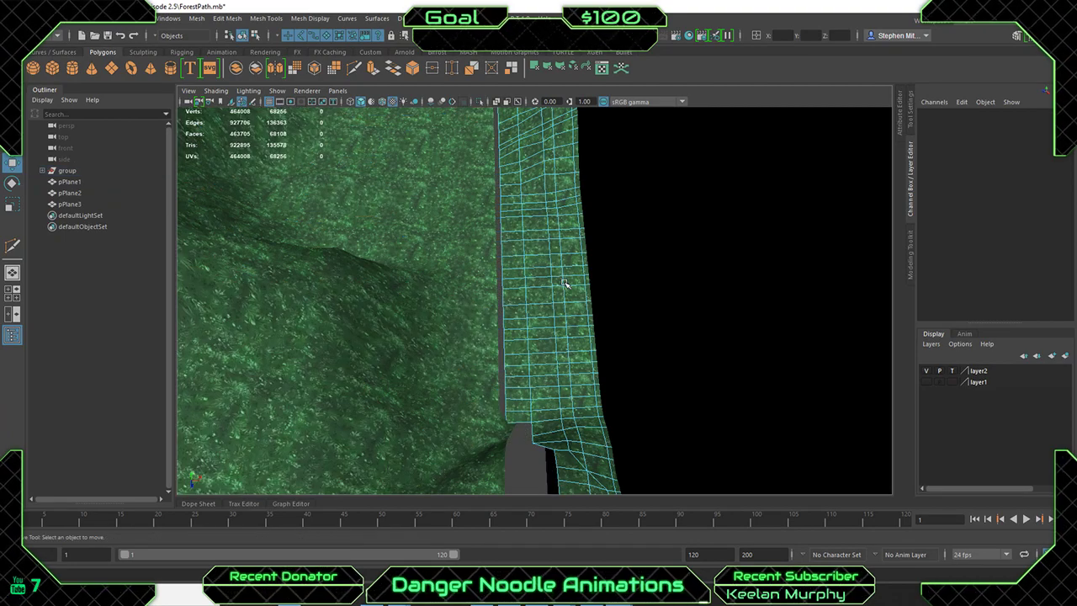
alt+drag(564, 282, 545, 342)
Undo the deletion, deselect the last stray faces beside pPlane3, and delete the remaining selected _Mesh8 faces.
key(ctrl+z)
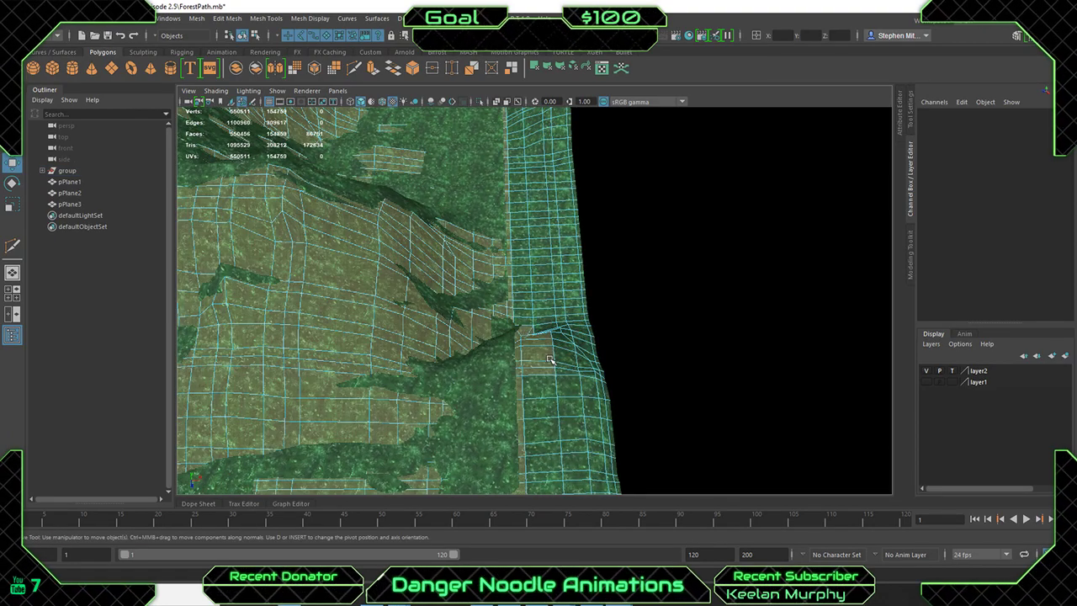
alt+drag(610, 390, 545, 243)
key(Delete)
key(ctrl+z)
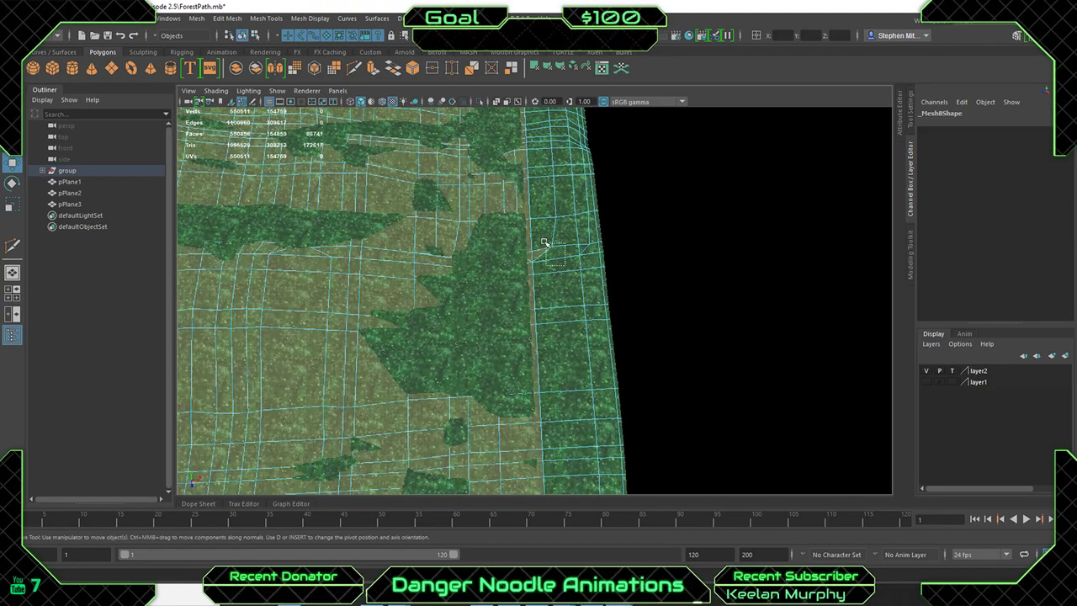
alt+right_drag(638, 361, 536, 265)
ctrl+click(553, 359)
alt+drag(536, 266, 578, 364)
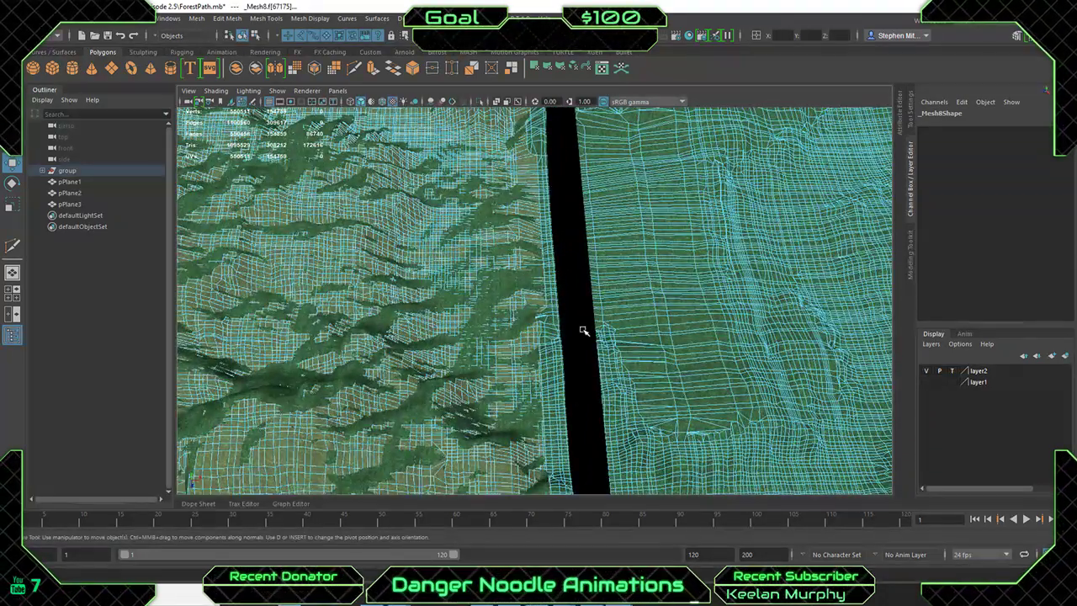
click(584, 330)
scroll(622, 311, up, 5)
Return _Mesh8 to object mode and snap its pivot to the vertex where its trimmed edge steps inward.
right_drag(620, 286, 693, 266)
alt+middle_drag(628, 296, 598, 233)
alt+drag(597, 233, 488, 180)
alt+drag(560, 471, 576, 362)
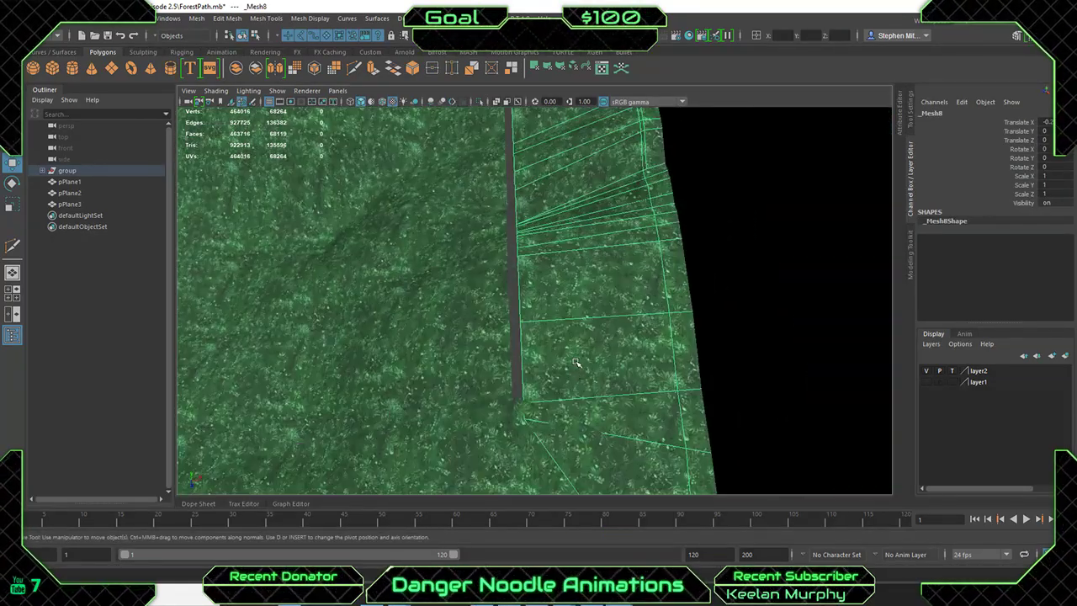
alt+drag(541, 171, 566, 294)
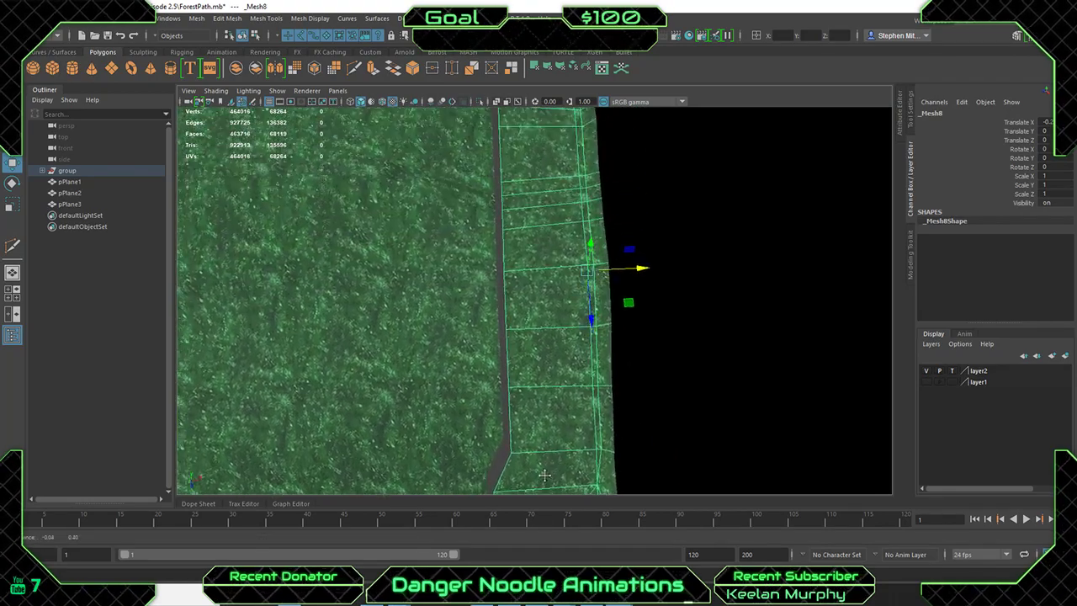
alt+middle_drag(559, 223, 567, 74)
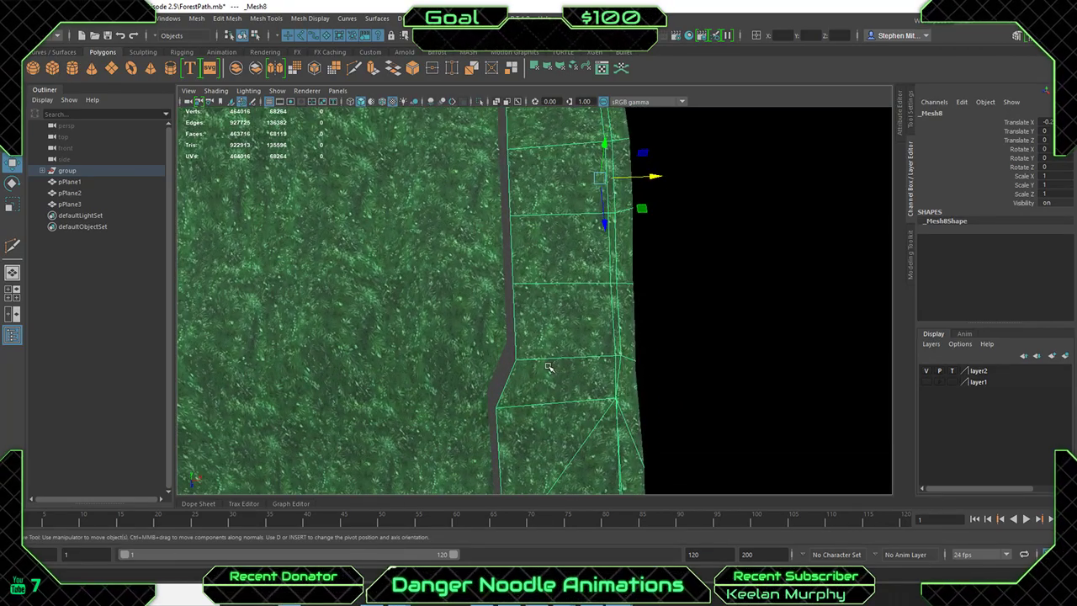
key(d)
click(519, 364)
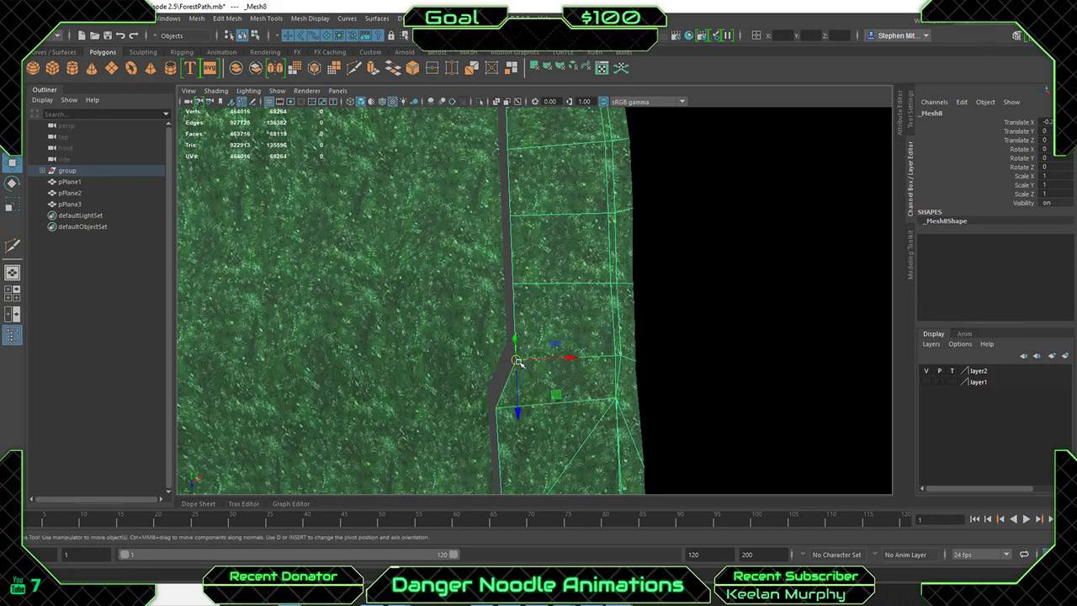
key(v)
drag(518, 362, 515, 360)
Examine the seam between _Mesh5 and the trimmed _Mesh8 from above and from the outer edge.
scroll(518, 361, down, 8)
alt+drag(565, 313, 577, 252)
click(471, 184)
scroll(548, 402, up, 3)
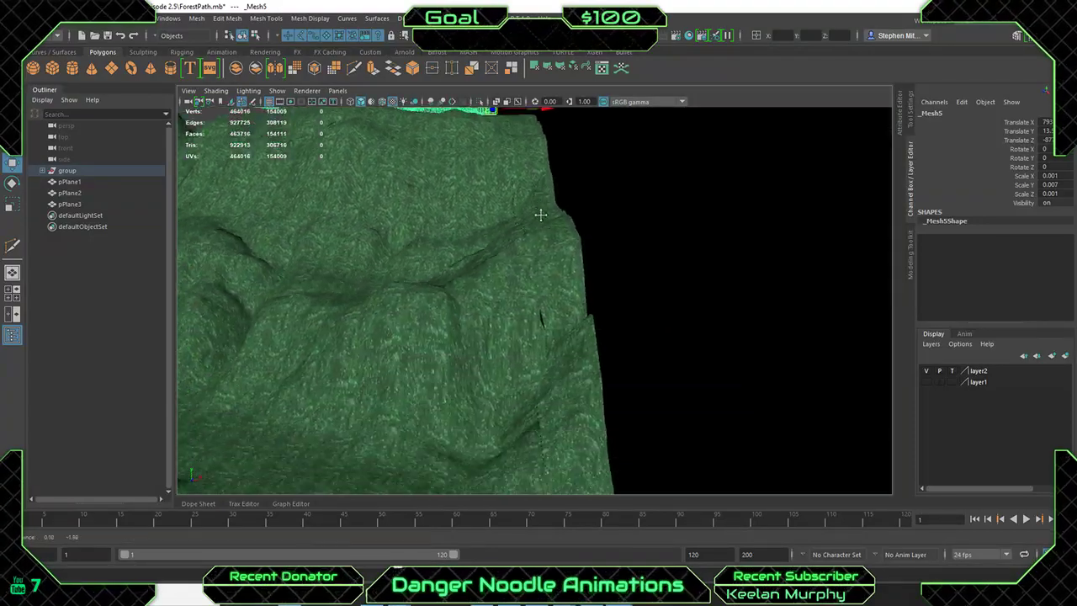
alt+right_drag(584, 219, 603, 376)
alt+middle_drag(603, 376, 560, 307)
alt+drag(560, 307, 364, 264)
alt+middle_drag(364, 265, 375, 255)
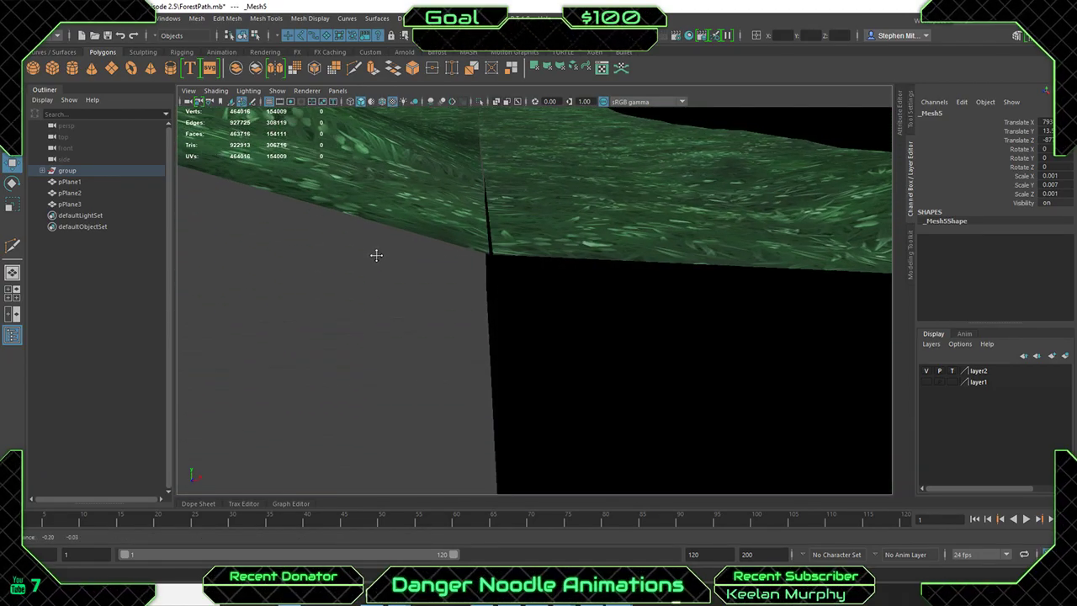
alt+right_drag(462, 262, 461, 265)
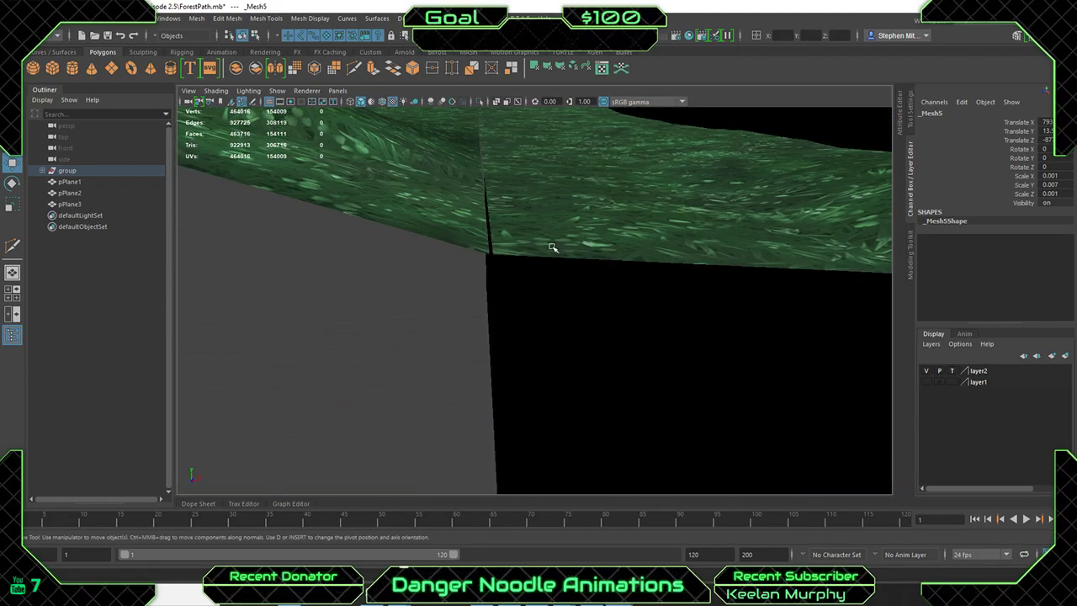
alt+right_drag(552, 247, 323, 240)
alt+drag(323, 241, 597, 277)
alt+right_drag(597, 277, 606, 320)
alt+middle_drag(605, 320, 562, 326)
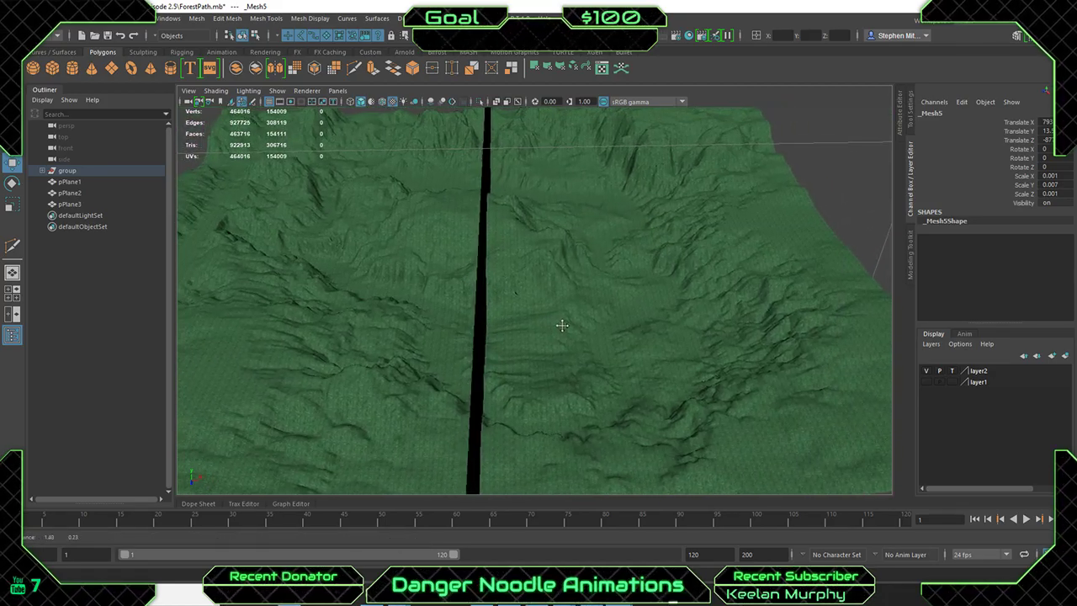
alt+right_drag(563, 325, 569, 325)
mouse_move(570, 325)
alt+mouse_down()
mouse_move(548, 339)
mouse_move(565, 339)
alt+mouse_up()
Duplicate _Mesh8 and move the copy aside along X, clear of the landscape pieces.
click(565, 340)
alt+right_drag(564, 340, 521, 337)
alt+drag(522, 337, 617, 367)
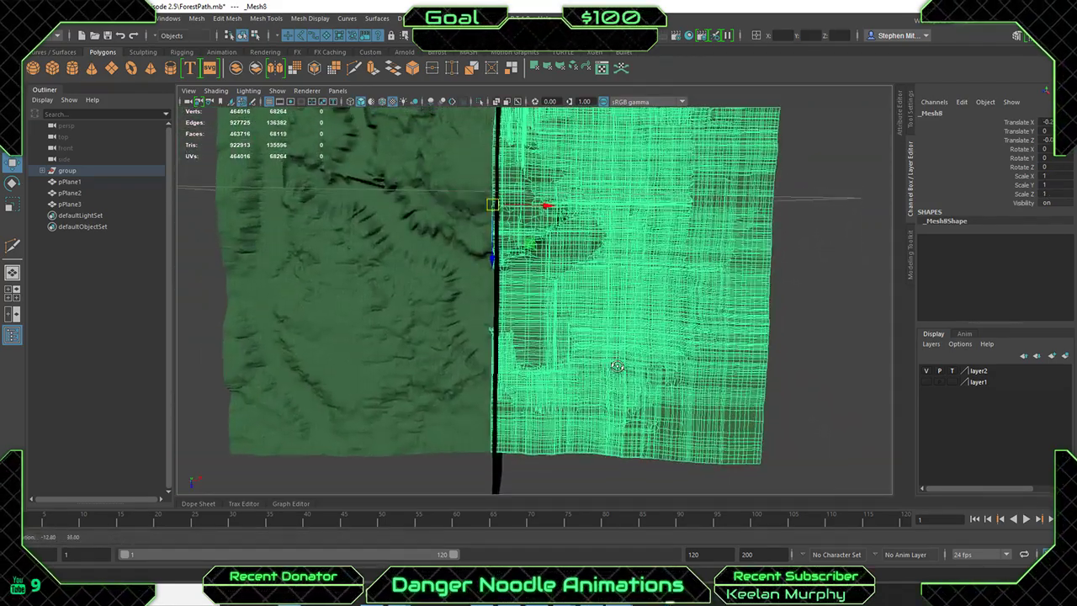
alt+middle_drag(629, 252, 635, 265)
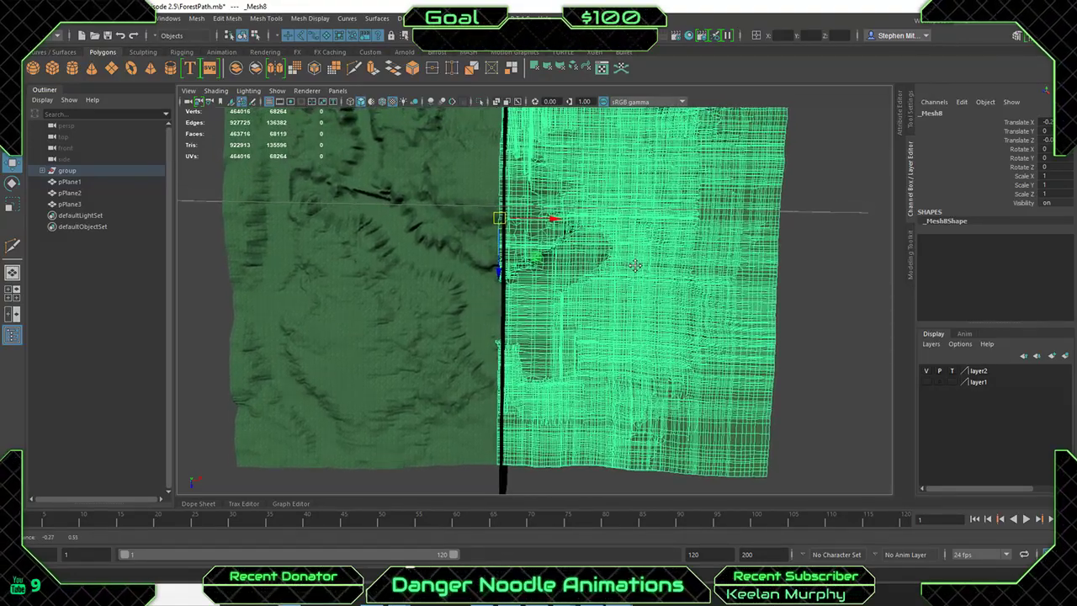
alt+drag(653, 261, 594, 287)
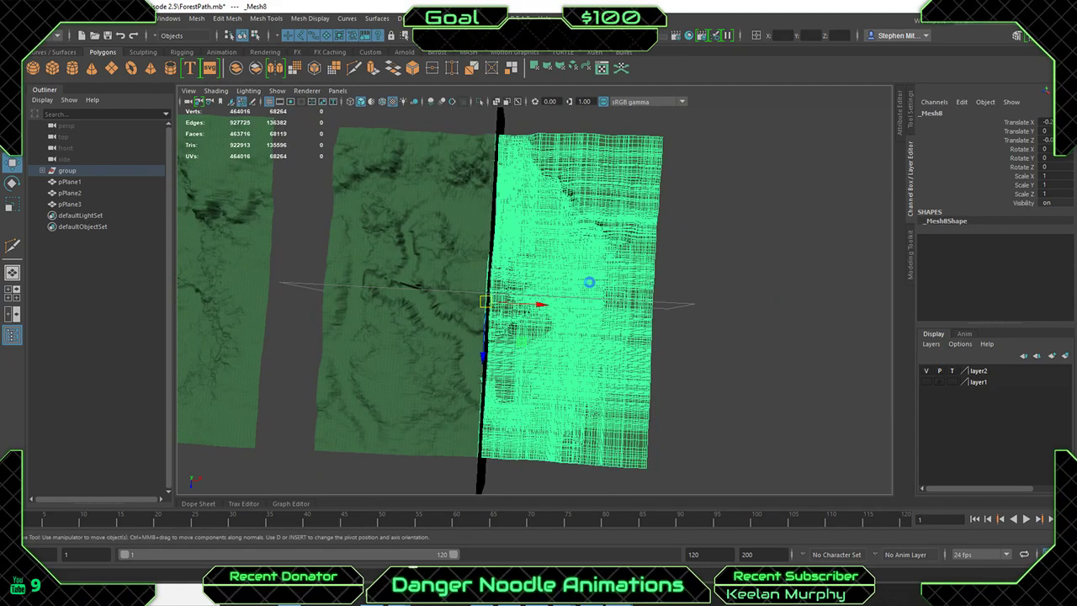
click(839, 327)
scroll(550, 277, up, 3)
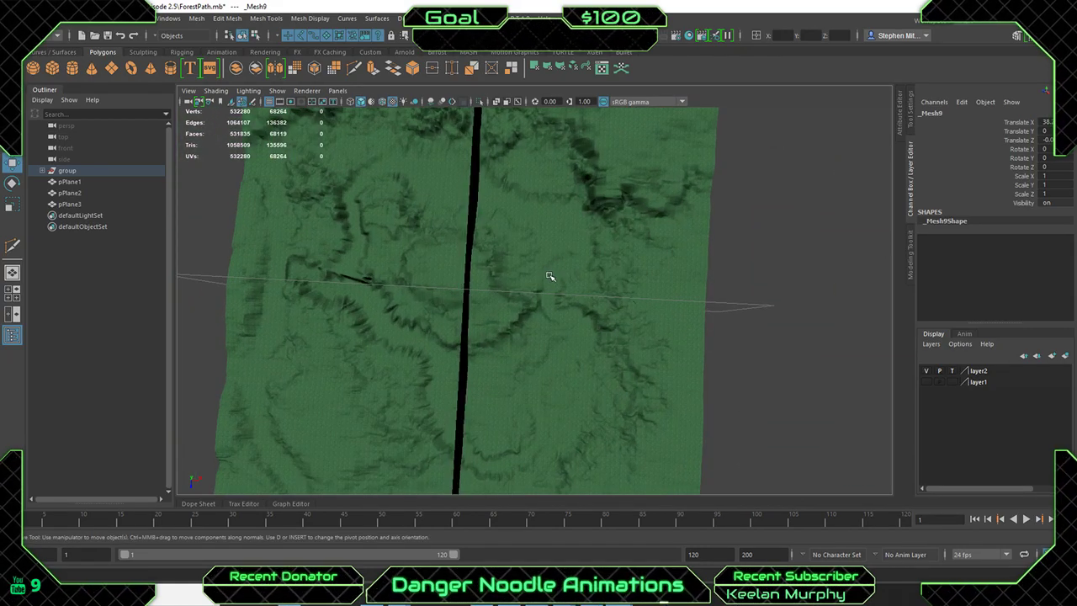
Set layer2 to reference display and put pPlane3 on a new hidden display layer.
click(611, 247)
alt+drag(610, 248, 578, 308)
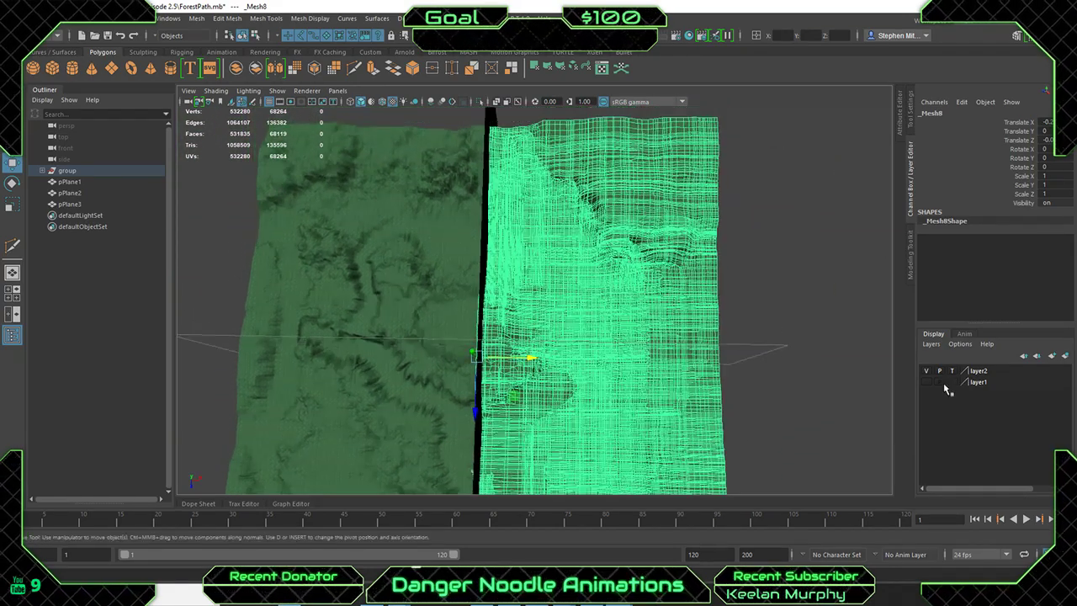
click(951, 371)
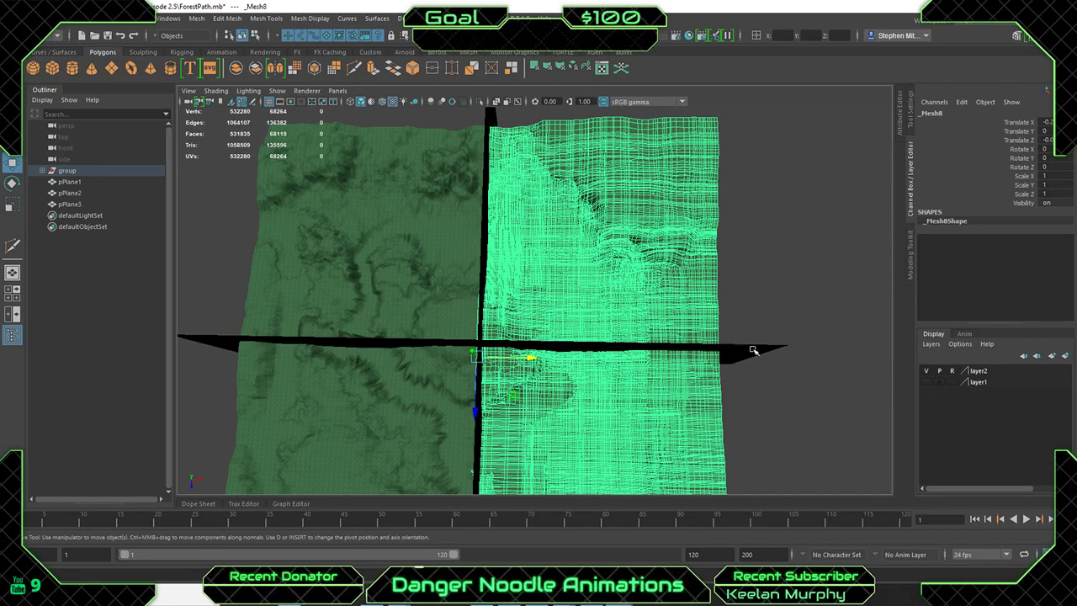
click(481, 243)
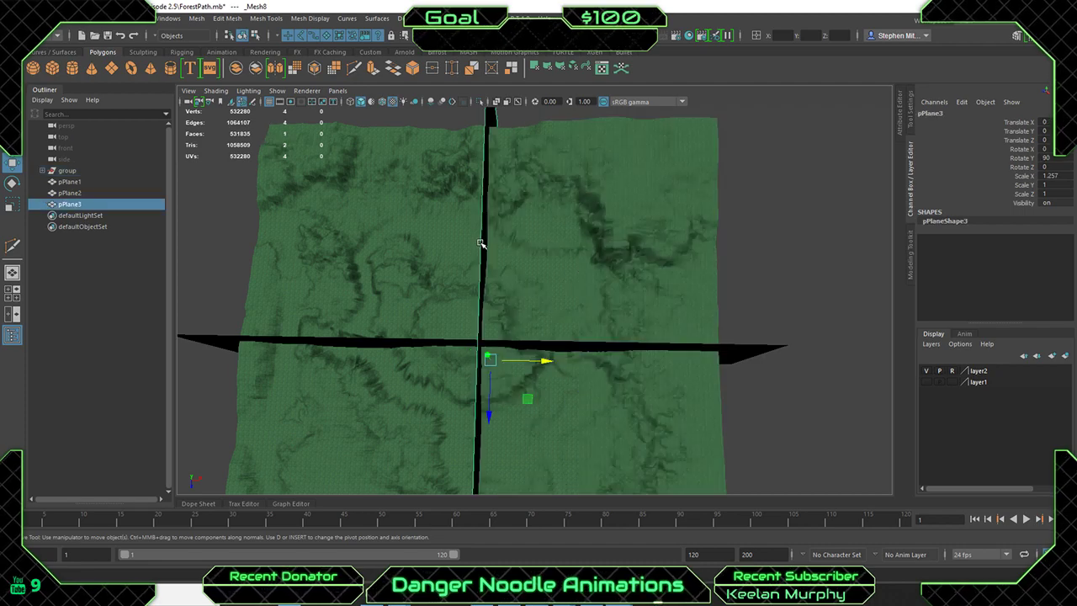
click(1067, 360)
click(926, 371)
Select the _Mesh8 faces on the far side of the remaining plane that crosses the terrain.
click(604, 303)
alt+middle_drag(604, 301, 653, 287)
right_drag(673, 243, 673, 290)
alt+drag(716, 267, 726, 306)
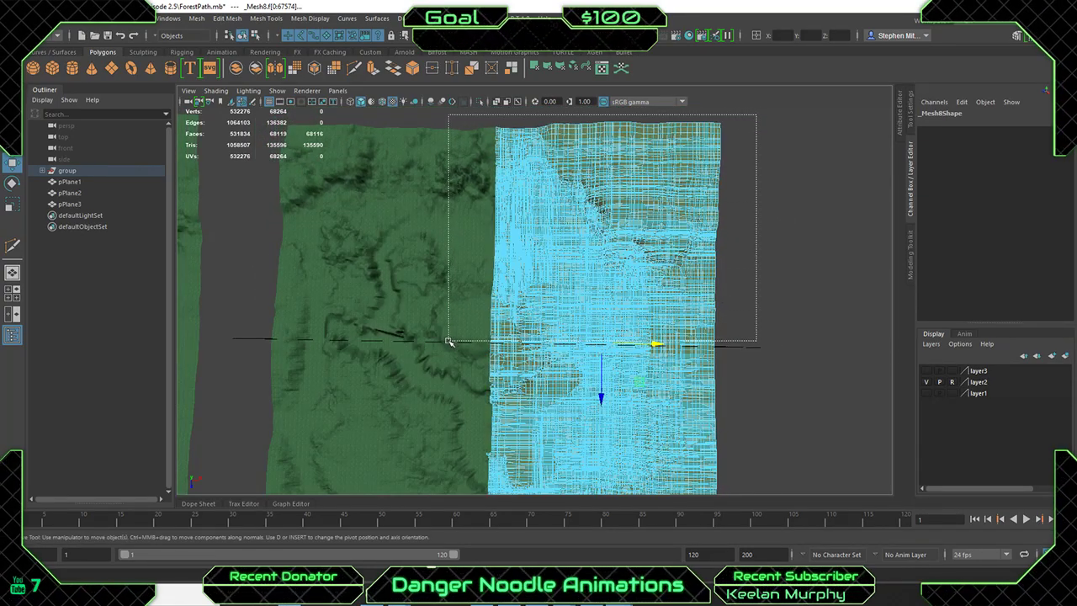
drag(447, 342, 447, 342)
Add the missed _Mesh8 faces along the plane to the selection, from the middle of the cut to the outer edge.
alt+right_drag(606, 377, 740, 411)
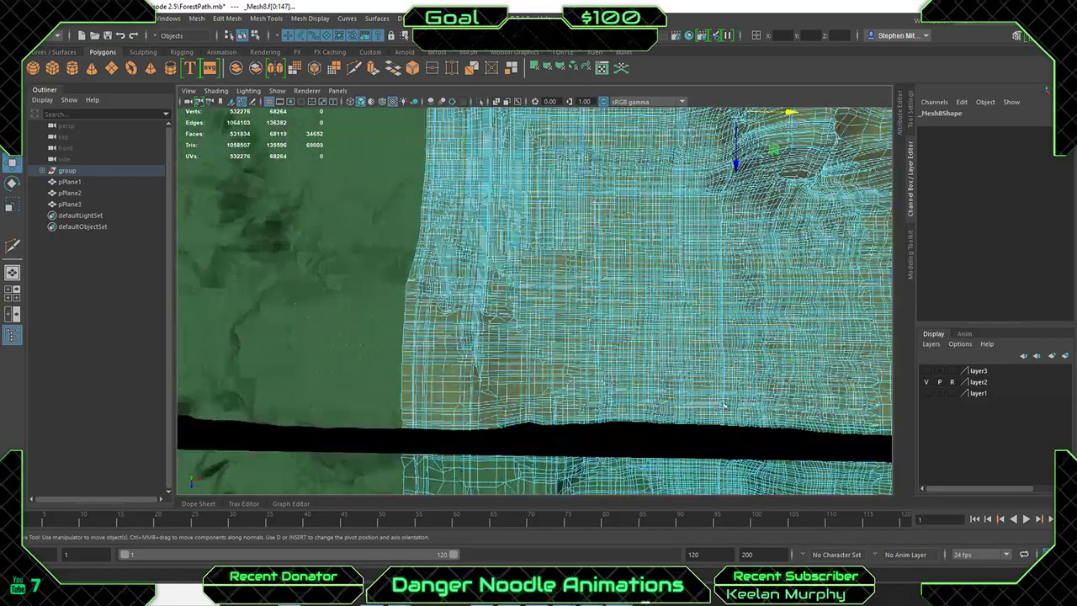
alt+middle_drag(741, 410, 690, 311)
scroll(691, 310, up, 4)
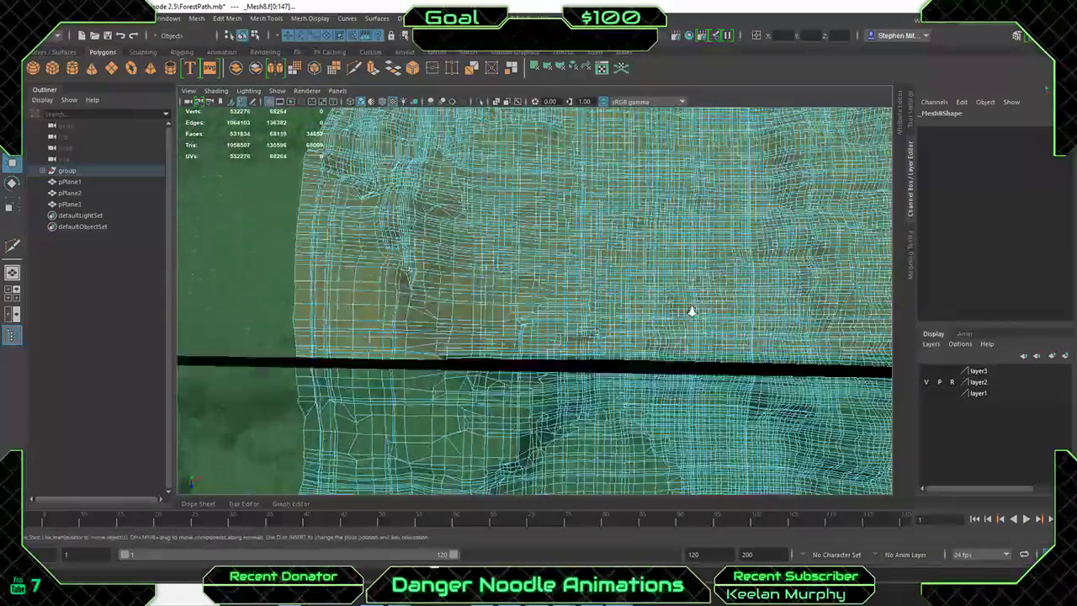
alt+middle_drag(534, 335, 485, 321)
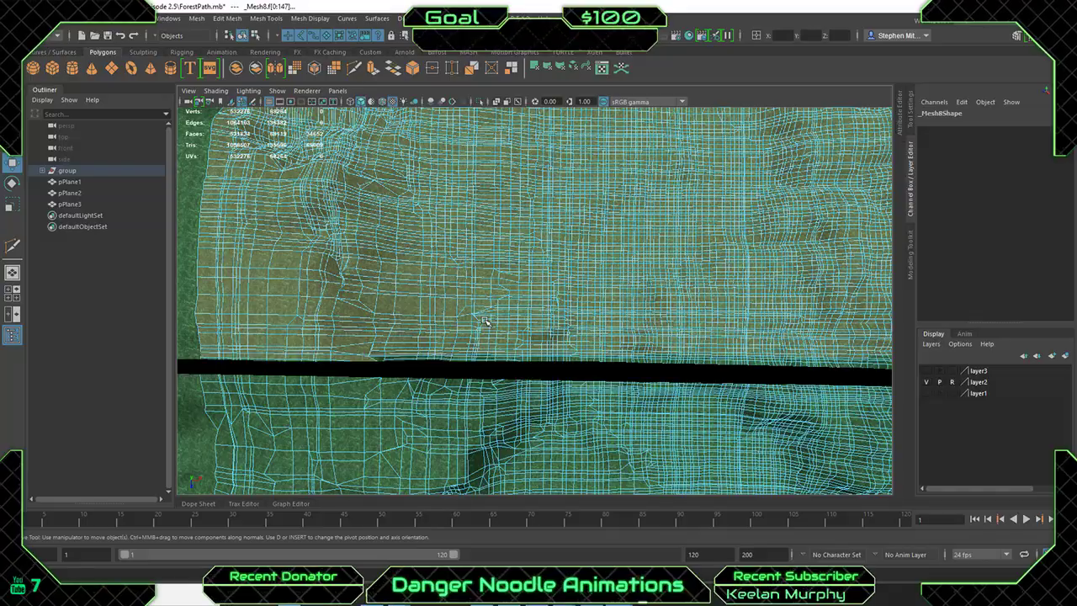
scroll(662, 322, down, 2)
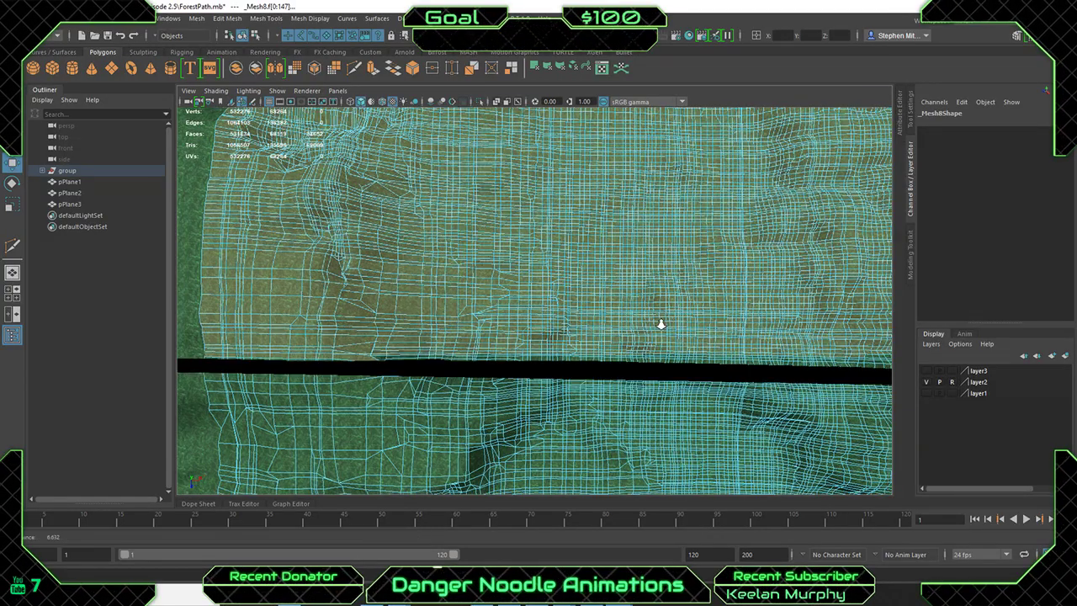
alt+middle_drag(464, 356, 383, 342)
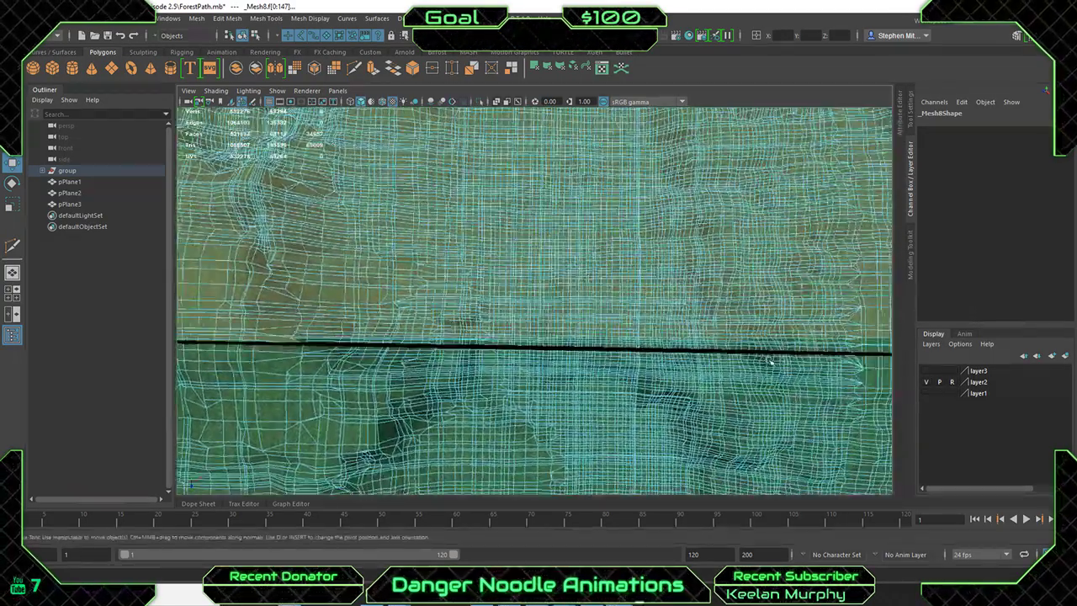
alt+middle_drag(772, 363, 516, 344)
alt+right_drag(517, 343, 507, 378)
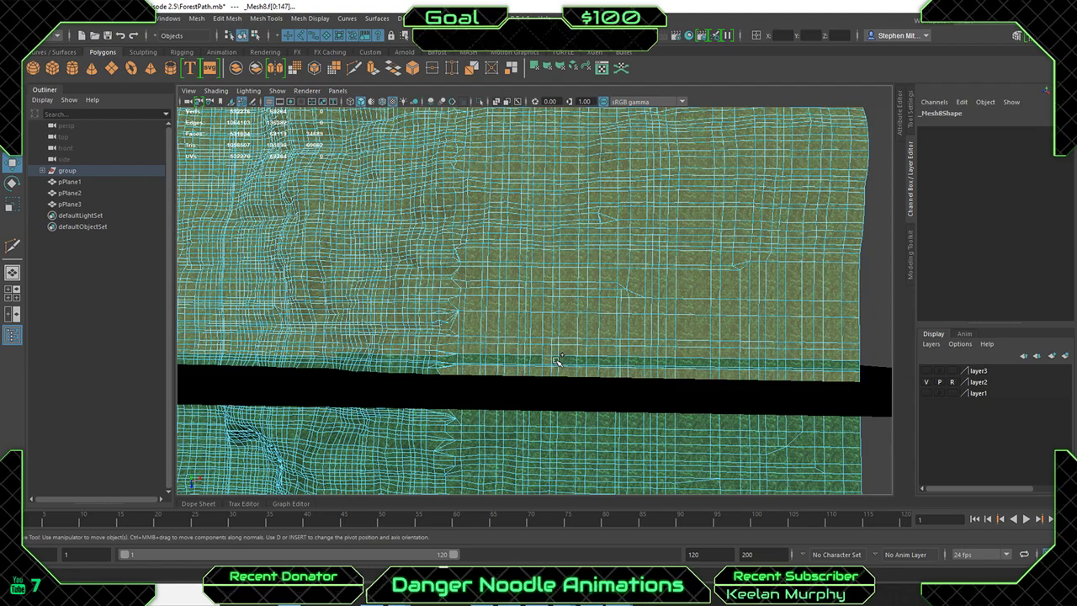
alt+middle_drag(503, 347, 639, 310)
alt+right_drag(639, 310, 675, 355)
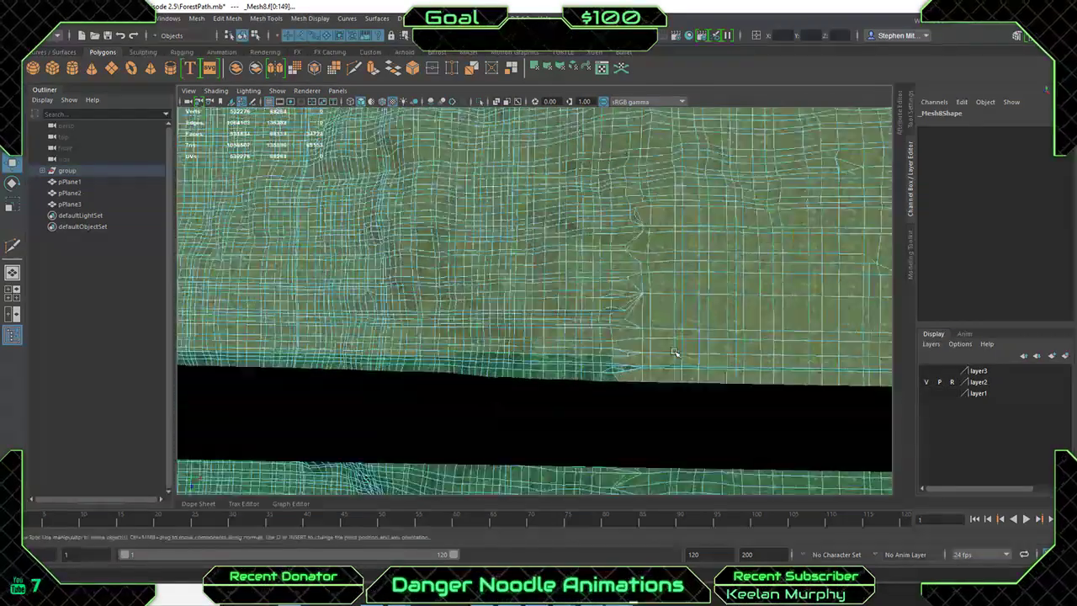
alt+middle_drag(675, 356, 682, 393)
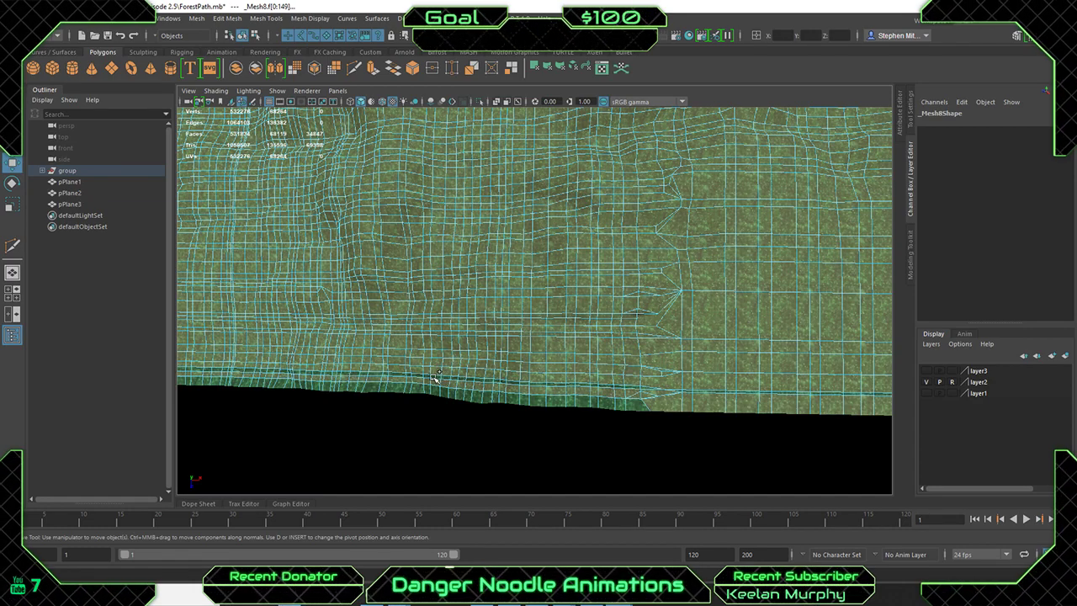
shift+double_click(617, 408)
Complete the _Mesh8 face selection along the rest of the plane, up to the seam with the neighbouring piece.
alt+right_drag(699, 354, 319, 299)
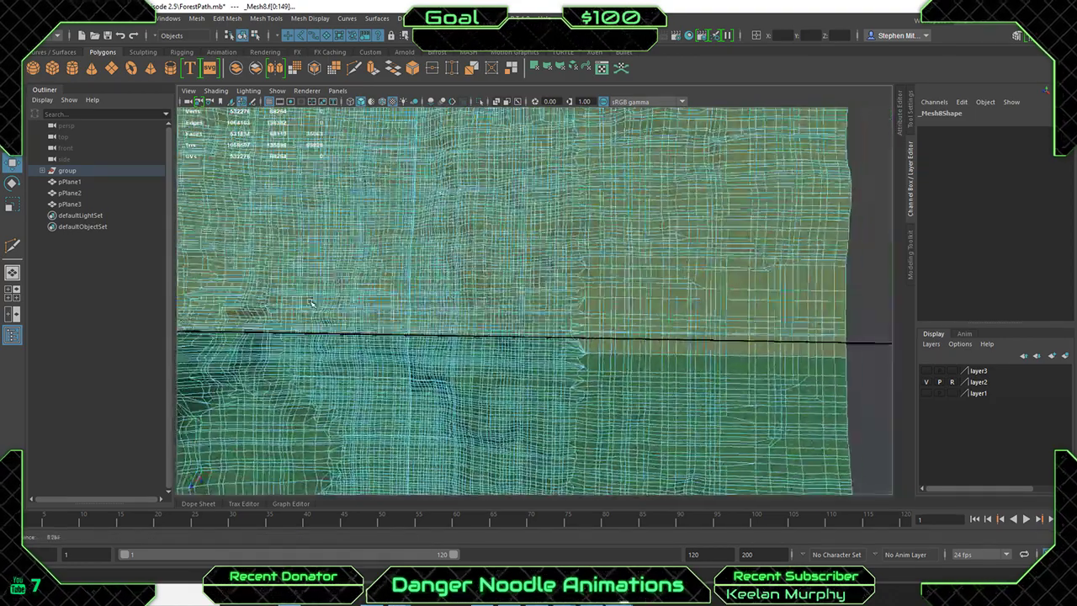
alt+middle_drag(320, 299, 366, 303)
alt+drag(367, 305, 551, 307)
alt+right_drag(789, 402, 538, 356)
mouse_move(539, 356)
alt+middle_down()
mouse_move(527, 325)
mouse_move(522, 345)
alt+middle_up()
alt+right_drag(522, 344, 663, 406)
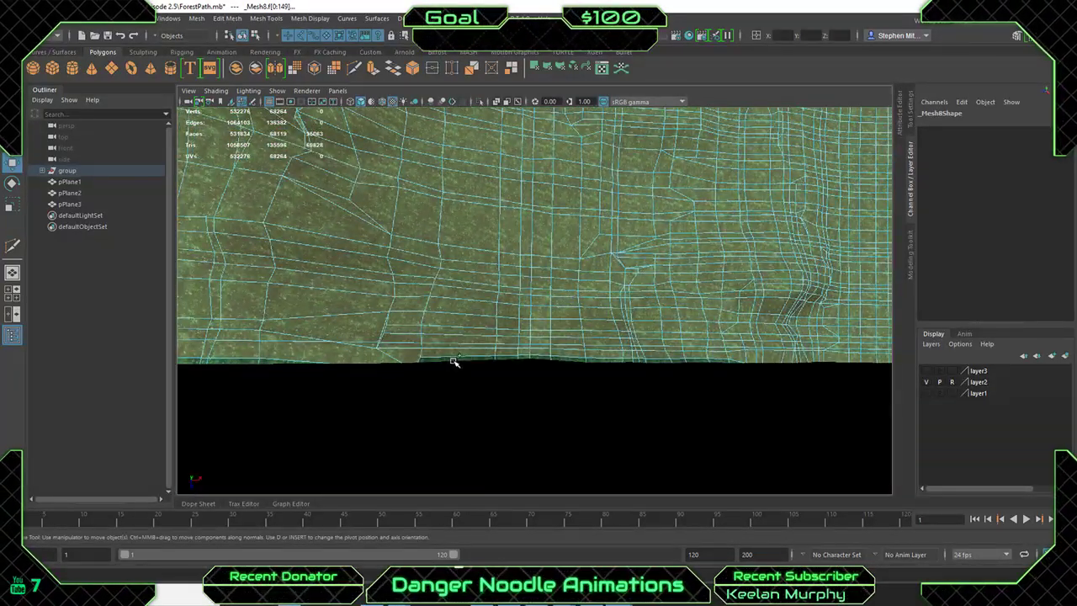
alt+drag(739, 367, 615, 328)
alt+middle_drag(614, 328, 650, 352)
scroll(618, 238, up, 6)
Duplicate _Mesh8 as a whole object and move the copy aside along X, clear of the original.
right_drag(551, 268, 599, 251)
scroll(601, 266, down, 6)
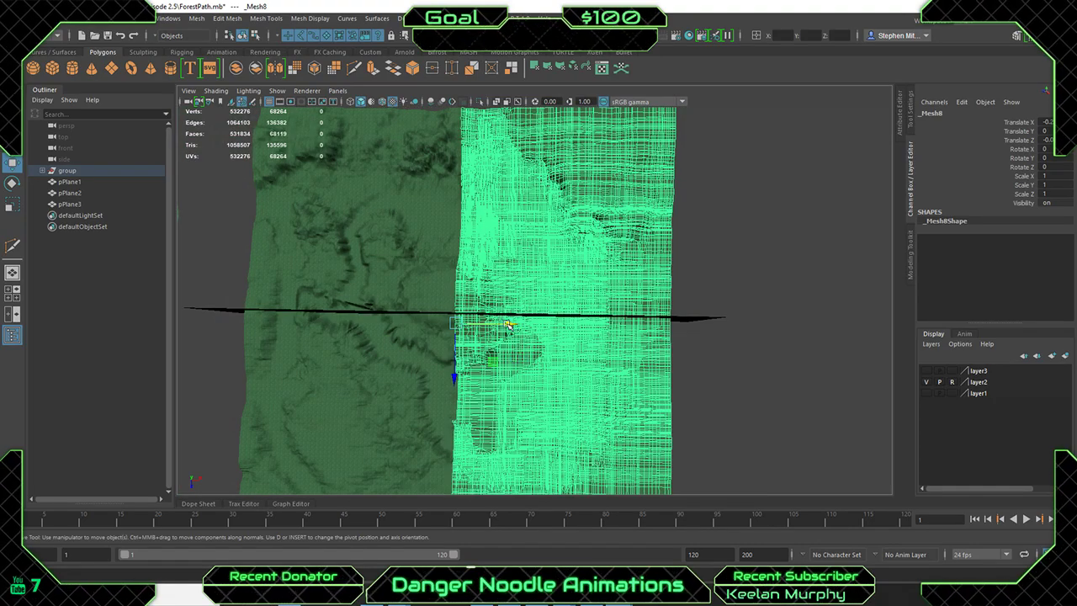
key(ctrl+d)
drag(508, 325, 796, 328)
Delete the selected faces on the far side of the plane from _Mesh8.
click(595, 263)
right_click(595, 263)
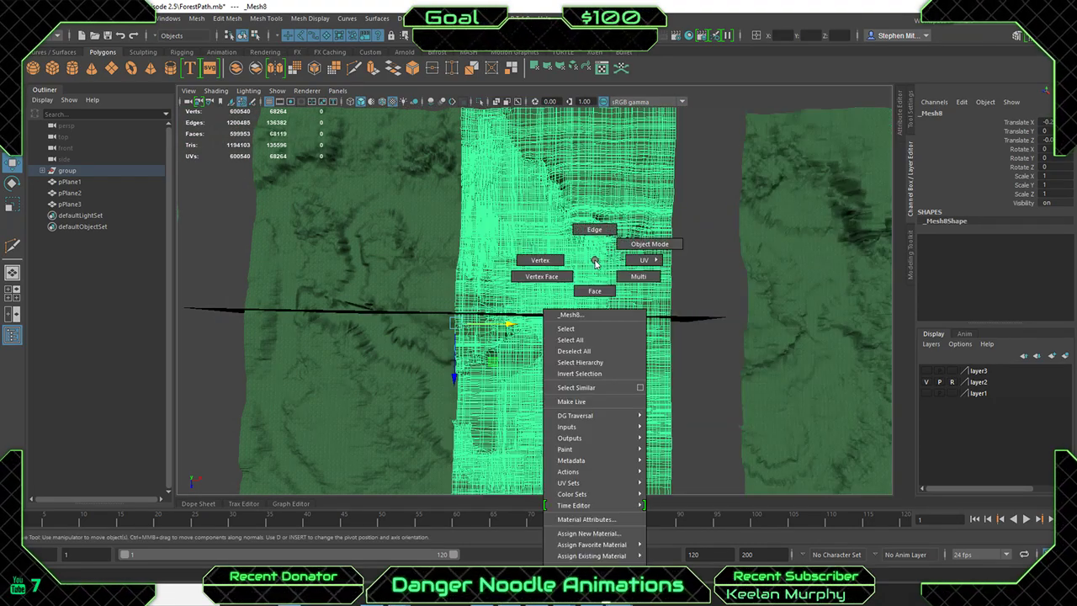
right_drag(595, 263, 595, 290)
scroll(593, 273, up, 3)
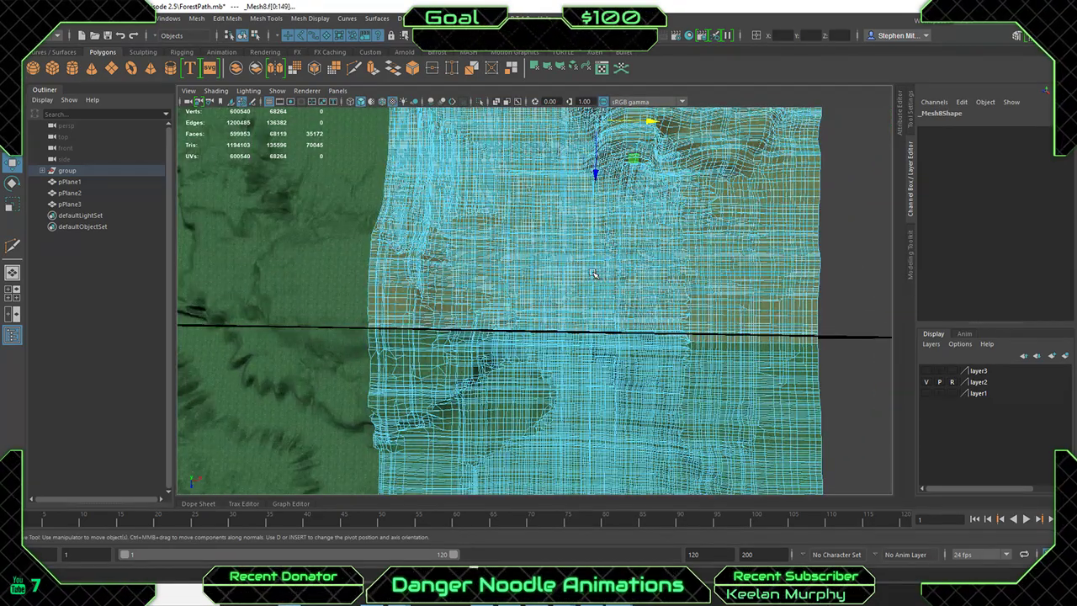
key(Delete)
Delete the opposite half from the copy _Mesh10, keeping only its faces on the far side of the plane.
scroll(752, 330, down, 3)
alt+middle_drag(791, 312, 719, 298)
click(719, 298)
right_drag(719, 296, 719, 312)
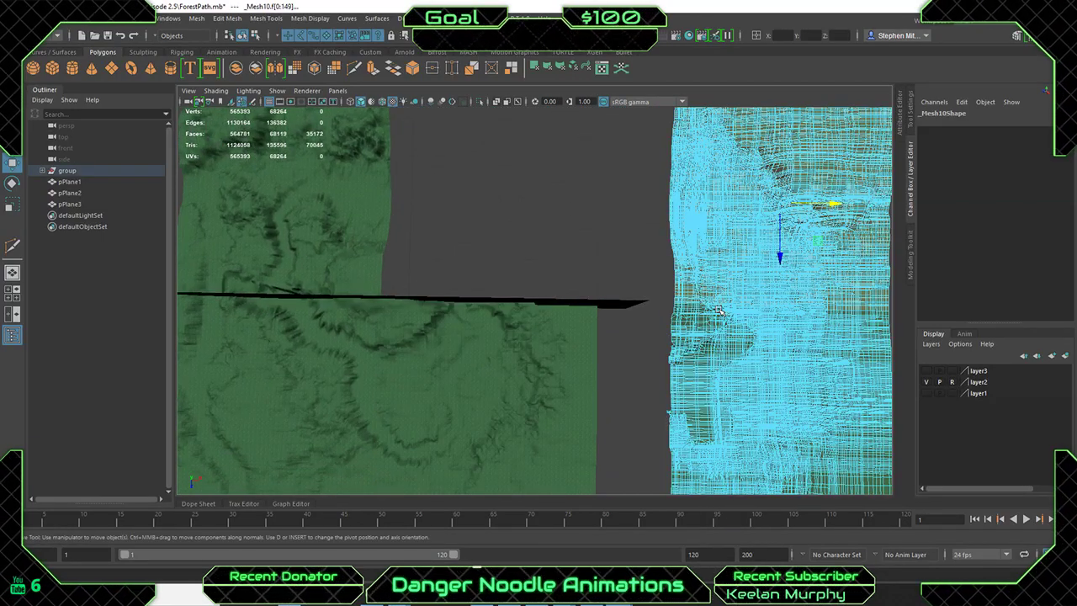
key(Delete)
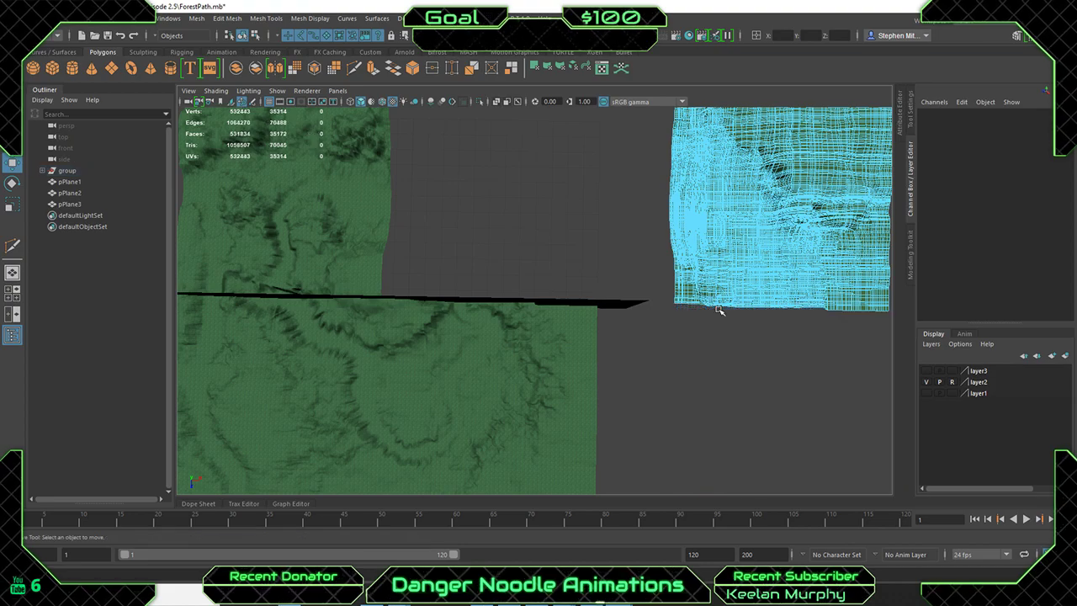
Move the trimmed _Mesh10 back along X into the gap beyond _Mesh8, roughly matching their outer corners.
right_drag(719, 312, 771, 272)
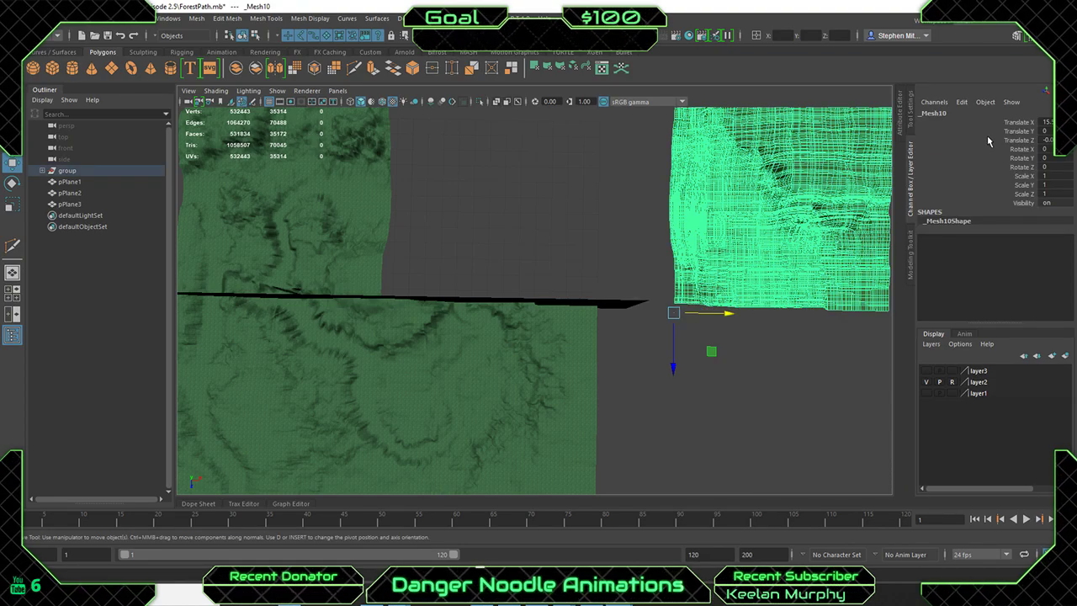
drag(726, 312, 463, 309)
scroll(501, 298, up, 6)
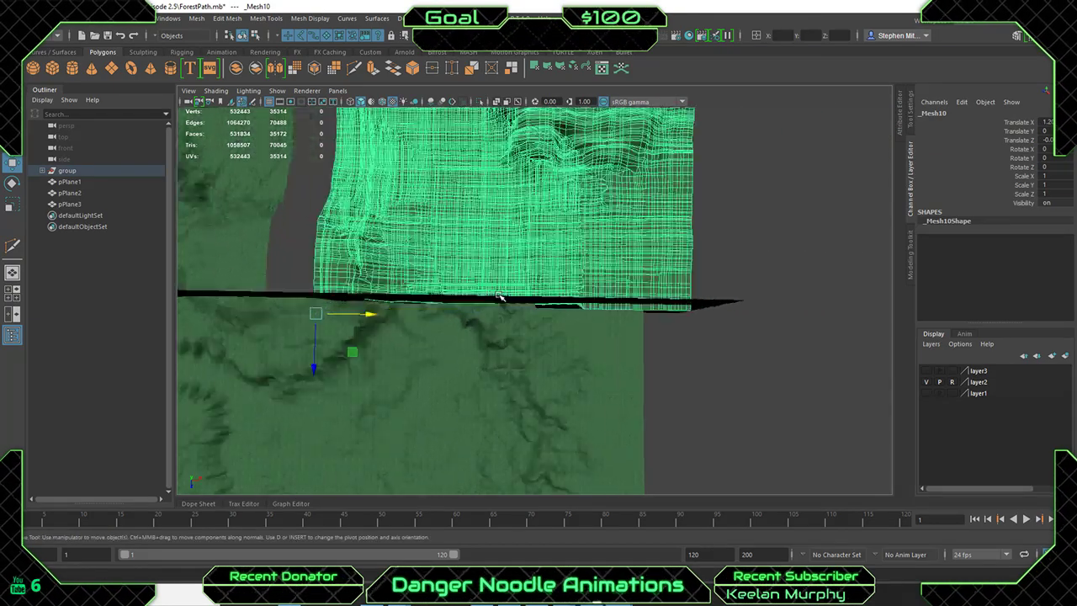
alt+drag(587, 248, 614, 261)
middle_drag(656, 283, 567, 283)
alt+drag(567, 284, 650, 298)
alt+middle_drag(650, 298, 589, 277)
alt+right_drag(590, 277, 712, 337)
middle_drag(712, 337, 618, 286)
scroll(618, 287, up, 7)
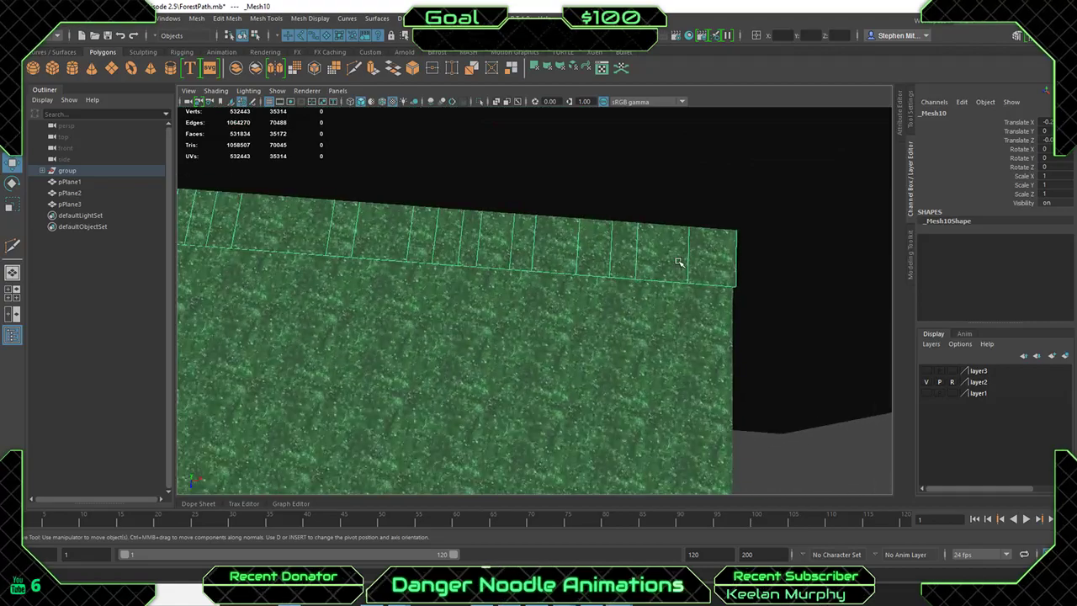
Place the _Mesh10 pivot on its outer corner and snap that corner onto the matching corner of _Mesh8.
scroll(725, 256, down, 1)
alt+middle_drag(726, 257, 526, 321)
scroll(526, 321, up, 3)
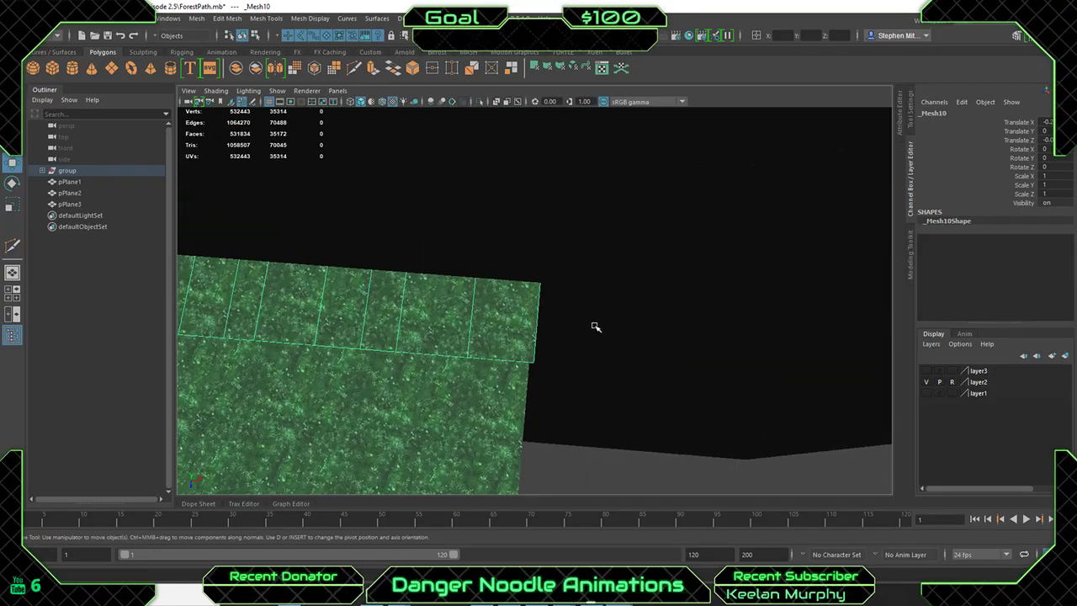
middle_drag(596, 327, 592, 335)
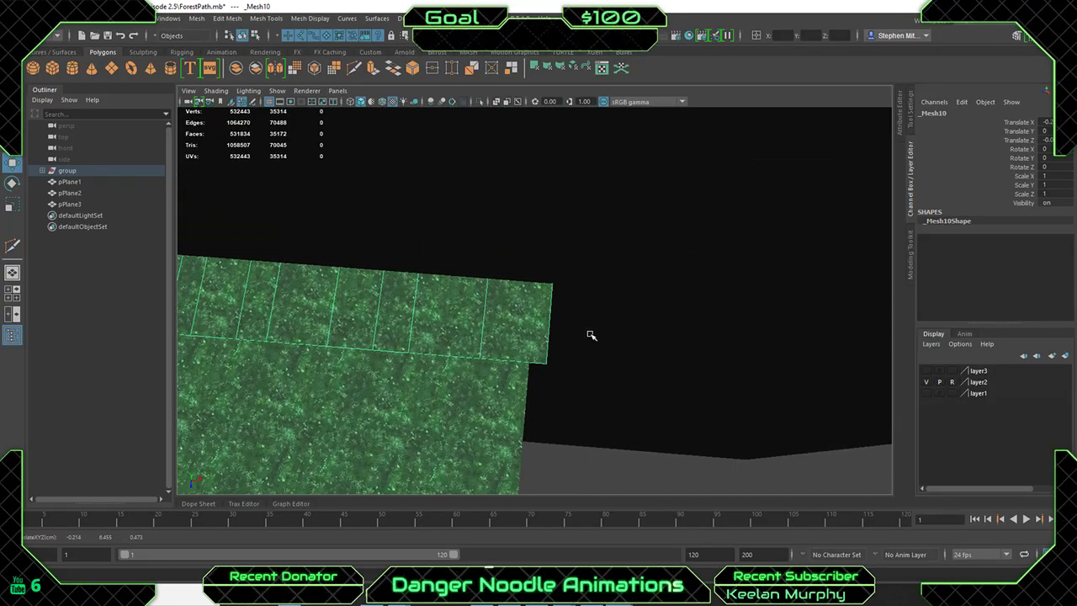
click(547, 363)
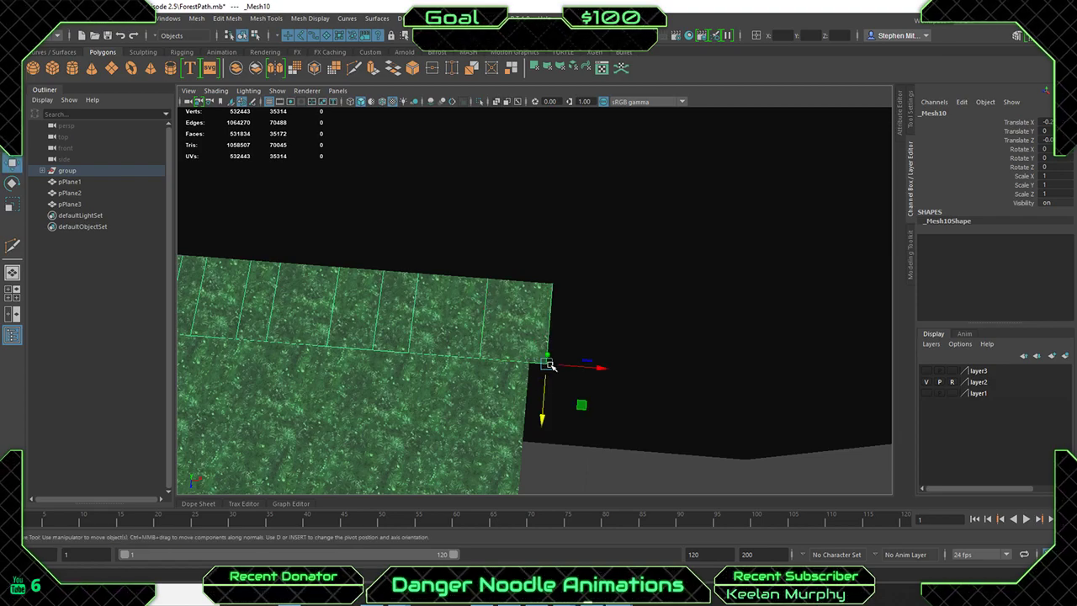
drag(551, 366, 546, 362)
scroll(665, 375, down, 6)
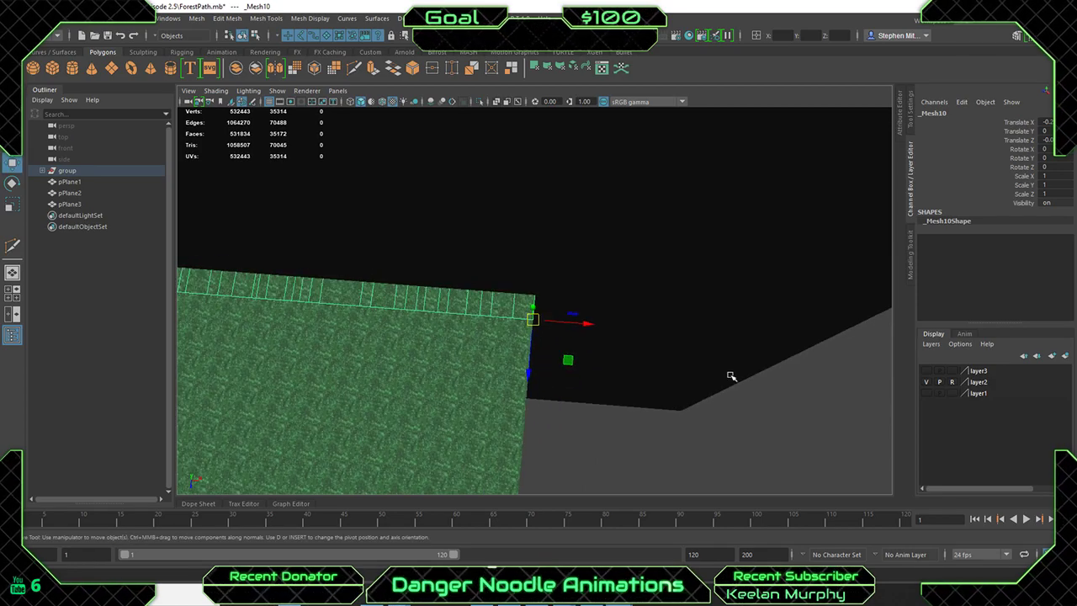
Examine the seams where the four landscape pieces meet at the plane, checking which mesh each piece is.
click(796, 392)
scroll(493, 348, down, 10)
alt+middle_drag(508, 356, 683, 371)
scroll(682, 370, up, 8)
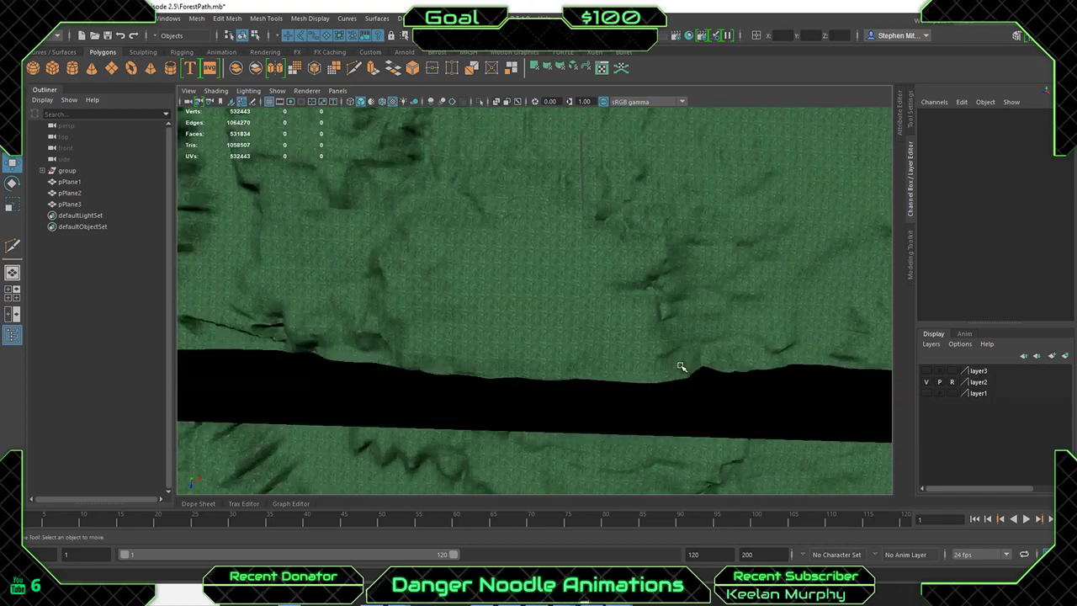
alt+drag(680, 362, 587, 340)
click(615, 339)
scroll(600, 347, down, 5)
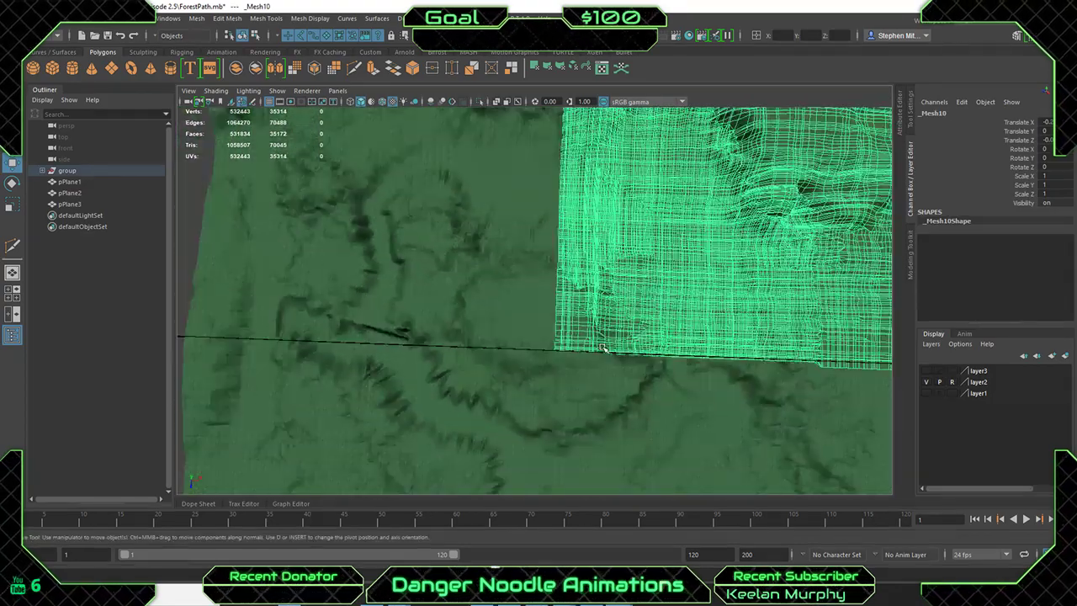
alt+middle_drag(603, 361, 589, 292)
scroll(606, 305, up, 8)
click(637, 319)
click(469, 332)
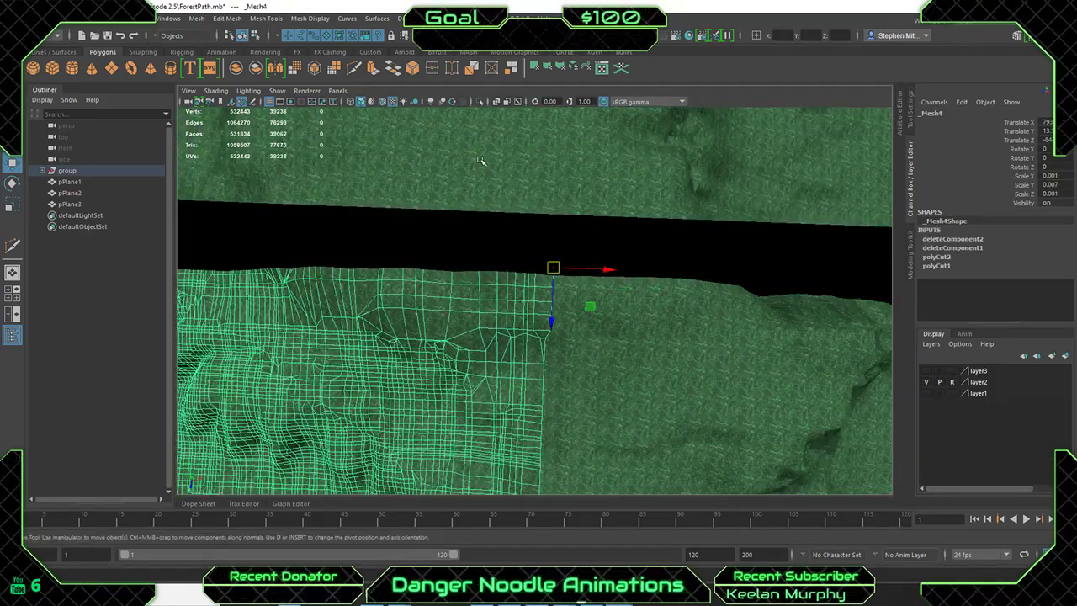
click(482, 162)
click(714, 172)
click(725, 358)
scroll(673, 346, down, 8)
alt+drag(629, 306, 650, 300)
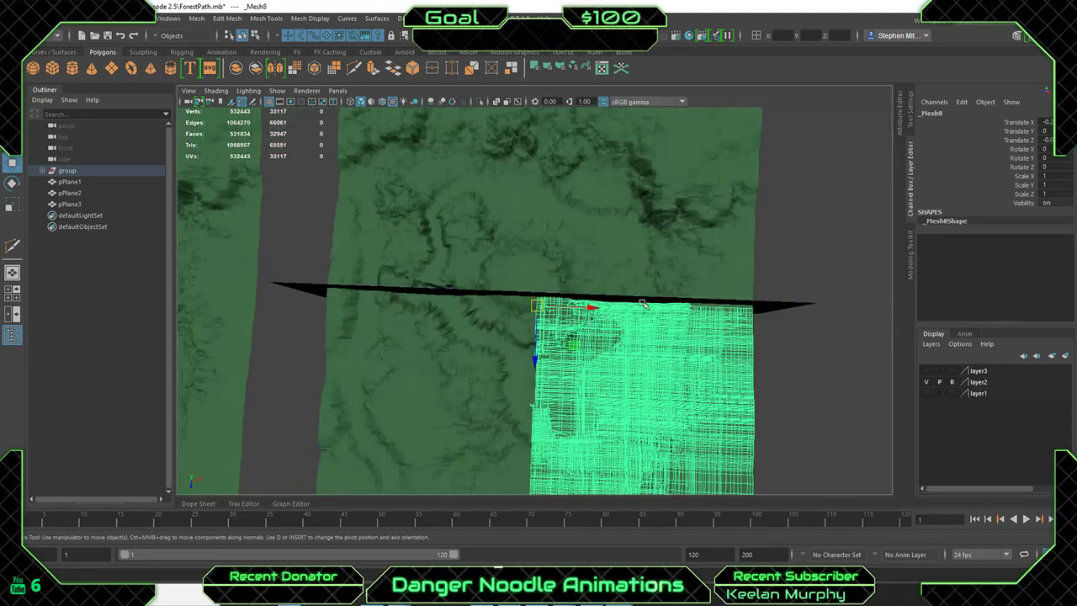
Make layer3 visible and delete the cutting plane pPlane3.
click(653, 298)
scroll(780, 367, down, 5)
alt+drag(724, 353, 706, 286)
click(725, 263)
alt+drag(640, 268, 550, 298)
alt+drag(615, 283, 625, 335)
ctrl+click(685, 212)
key(Delete)
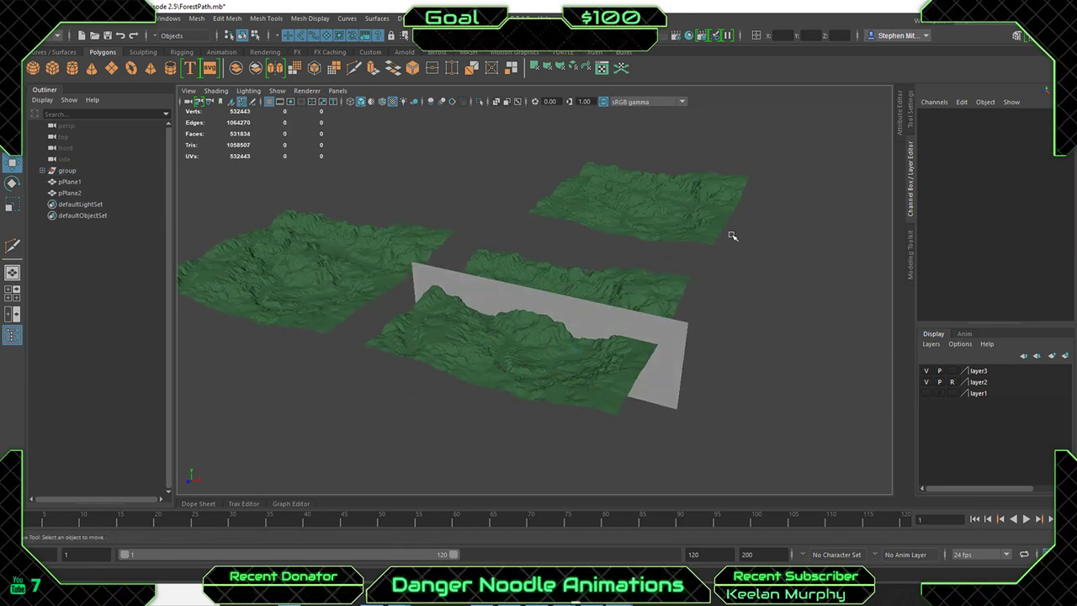
Return layer2 to normal display and delete the remaining visible cutting plane, pPlane2.
click(538, 301)
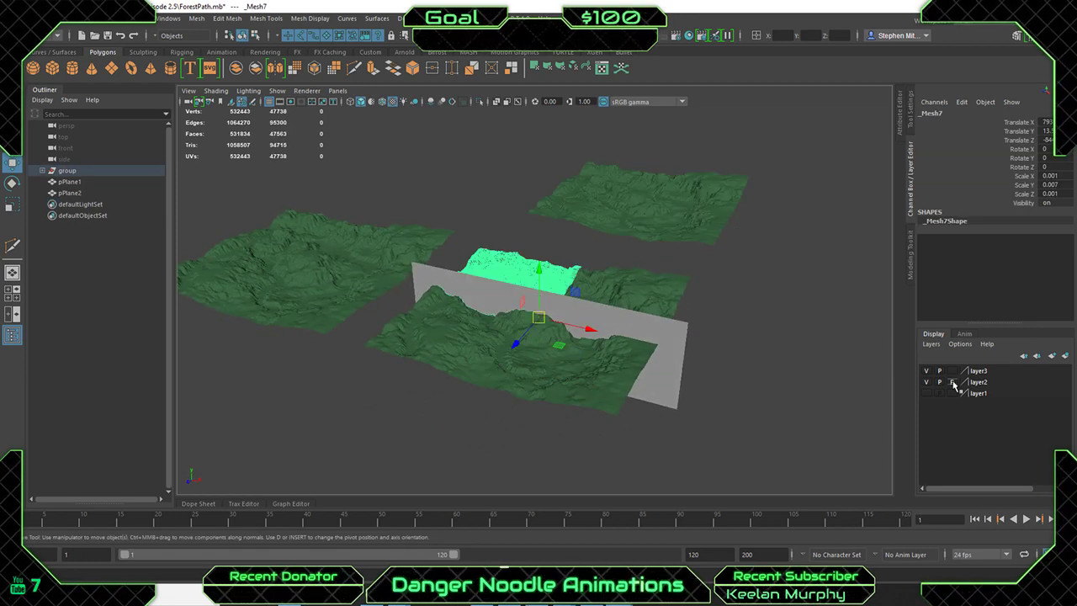
click(671, 339)
key(Delete)
Rename the front landscape pieces, _Mesh4 as Chunk1 and _Mesh8 as Chunk2.
click(430, 348)
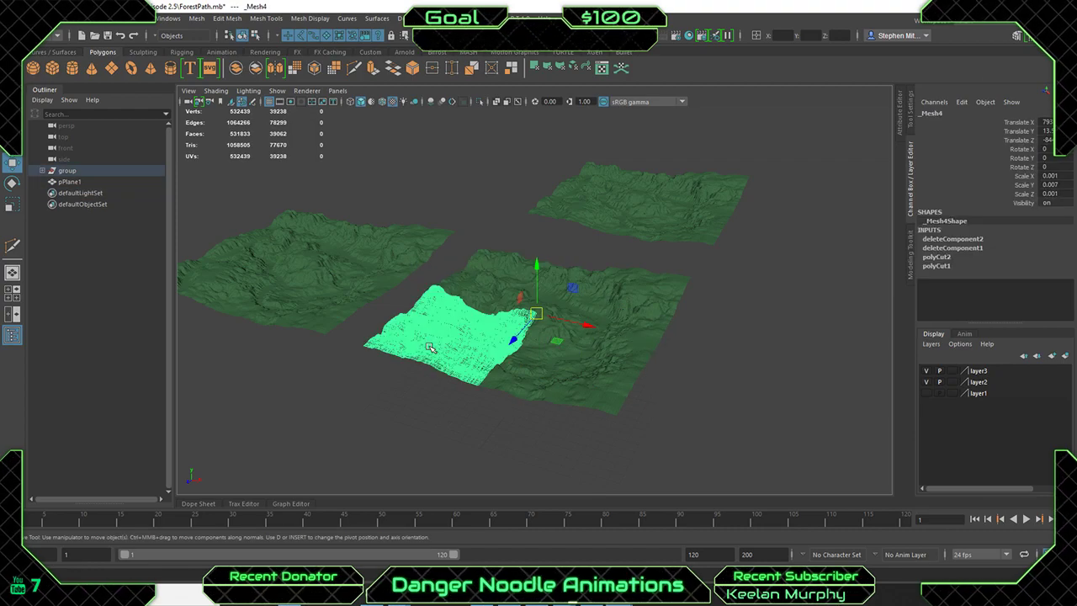
double_click(932, 114)
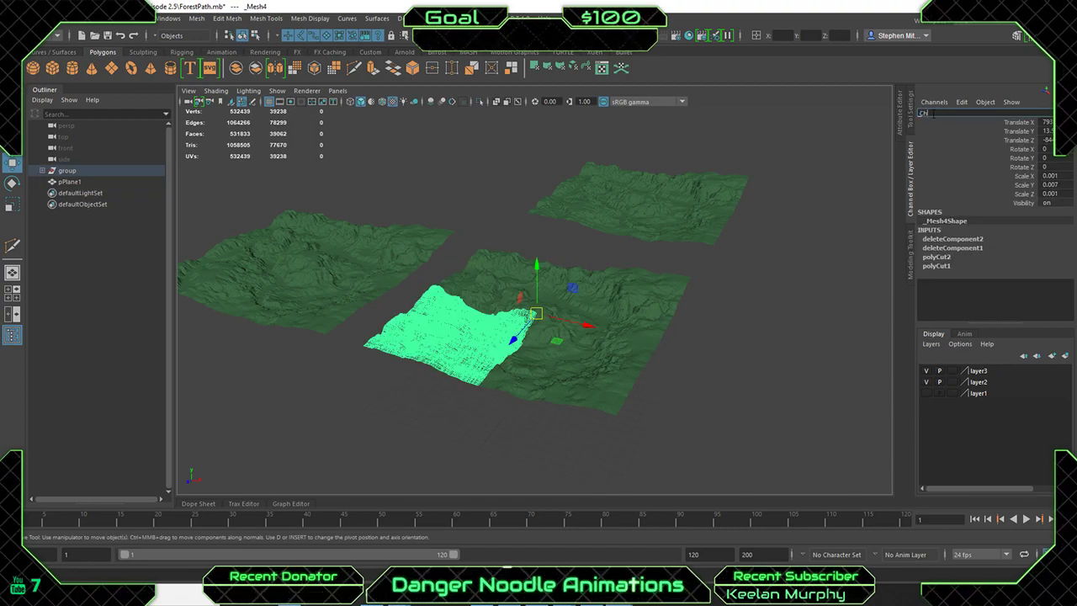
key(Return)
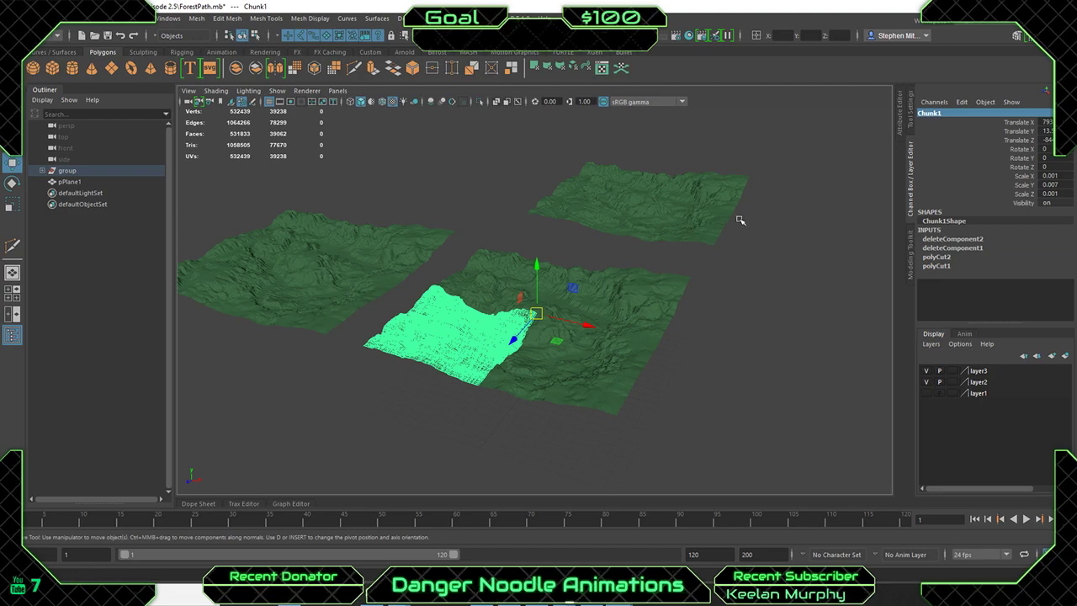
click(615, 374)
double_click(932, 114)
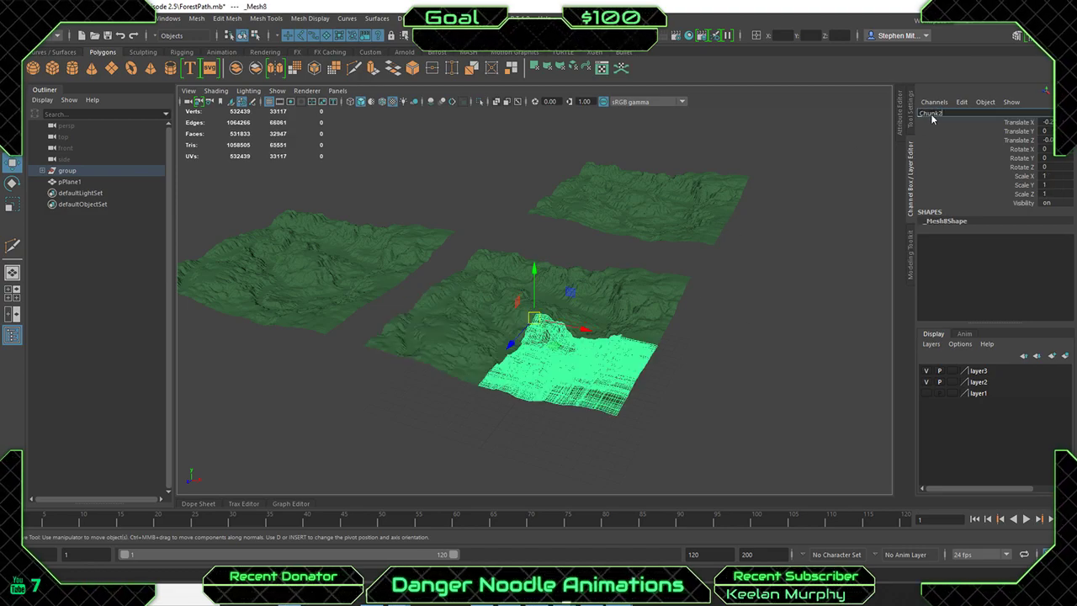
key(Return)
Rename the landscape piece _Mesh10 as Chunk3.
click(621, 299)
double_click(937, 113)
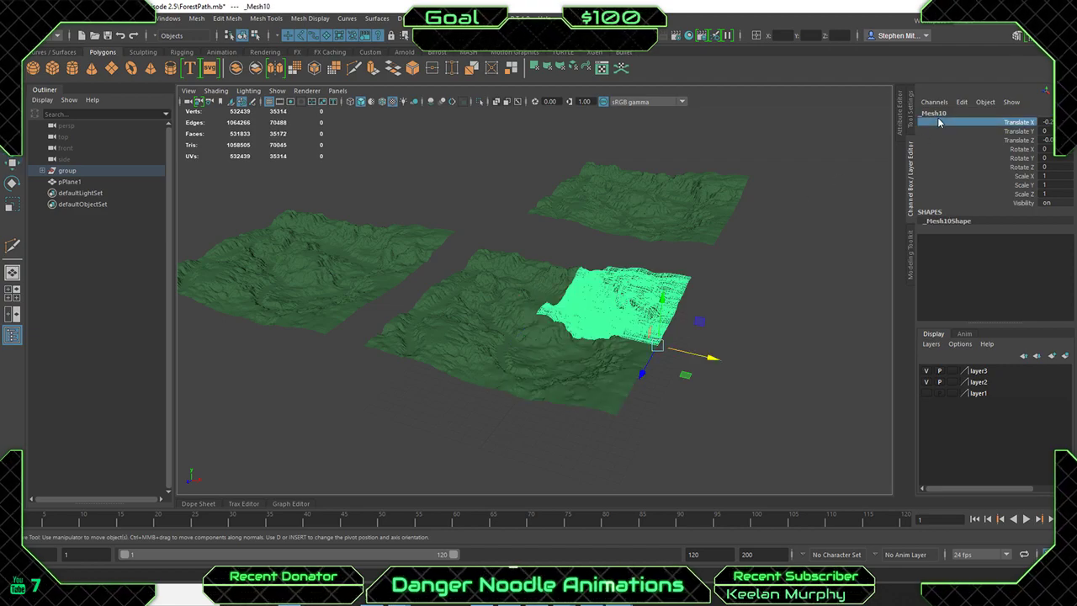
text(Chunk)
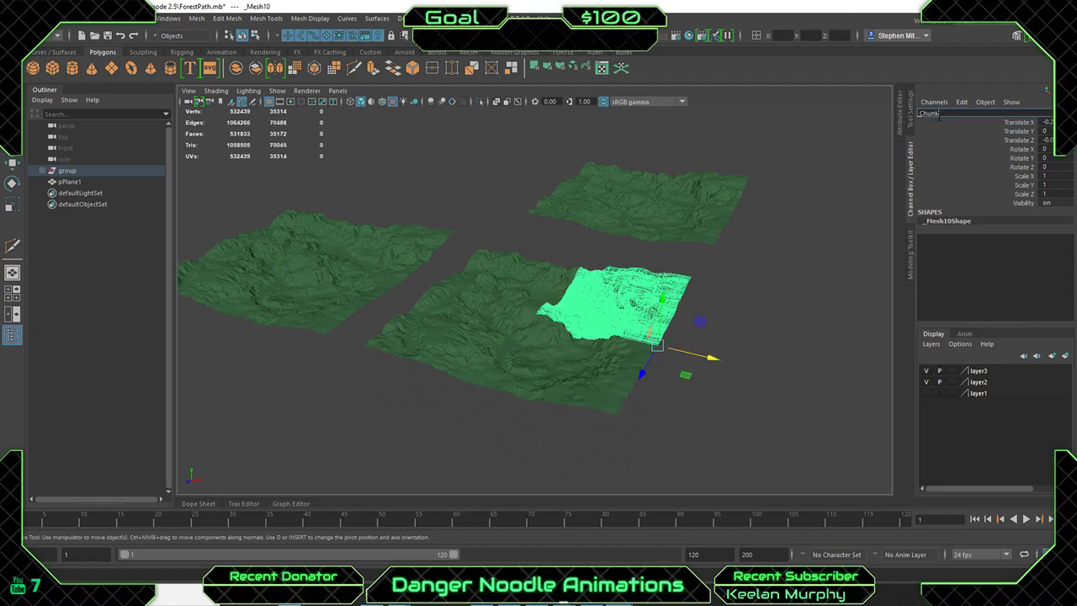
text(3)
key(Return)
Rename the landscape piece _Mesh7 as the next numbered chunk in the series.
click(555, 276)
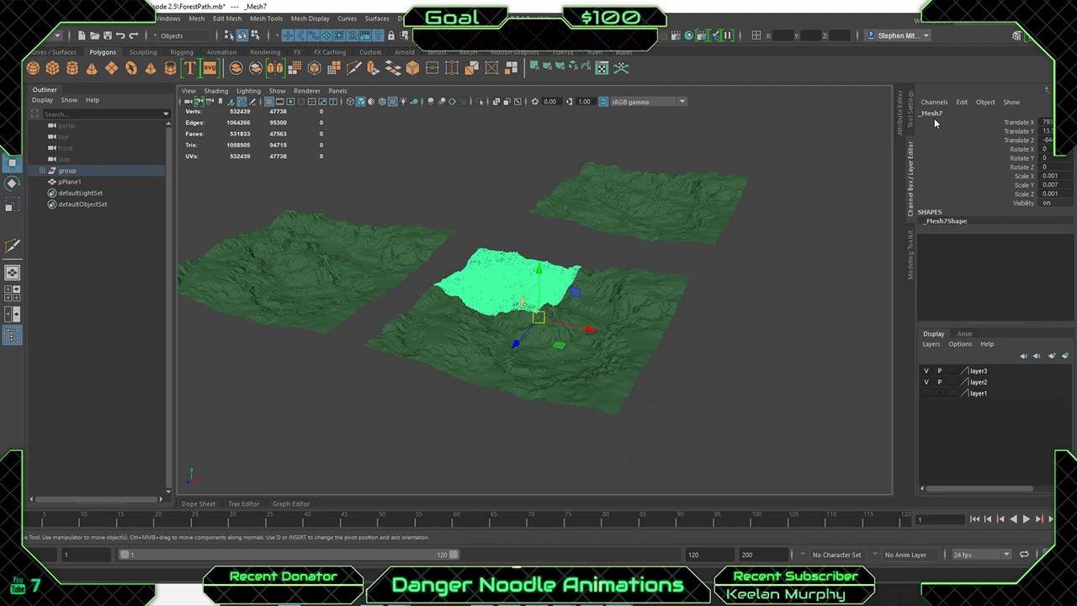
double_click(937, 114)
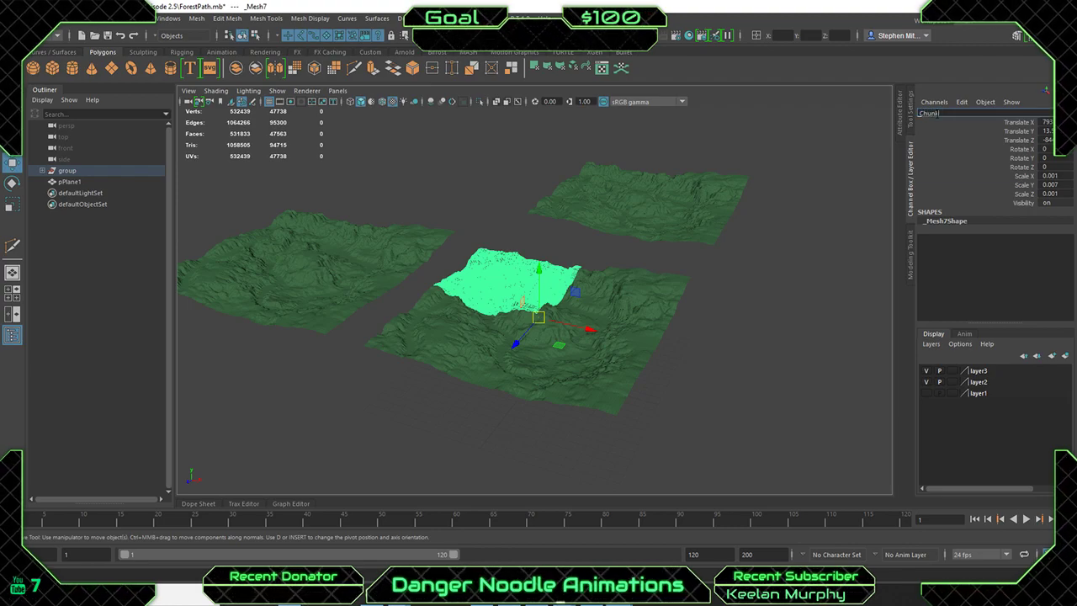
key(Return)
Select all four chunks of the cut landscape and freeze their transformations.
alt+drag(577, 238, 644, 301)
drag(738, 389, 575, 336)
click(416, 238)
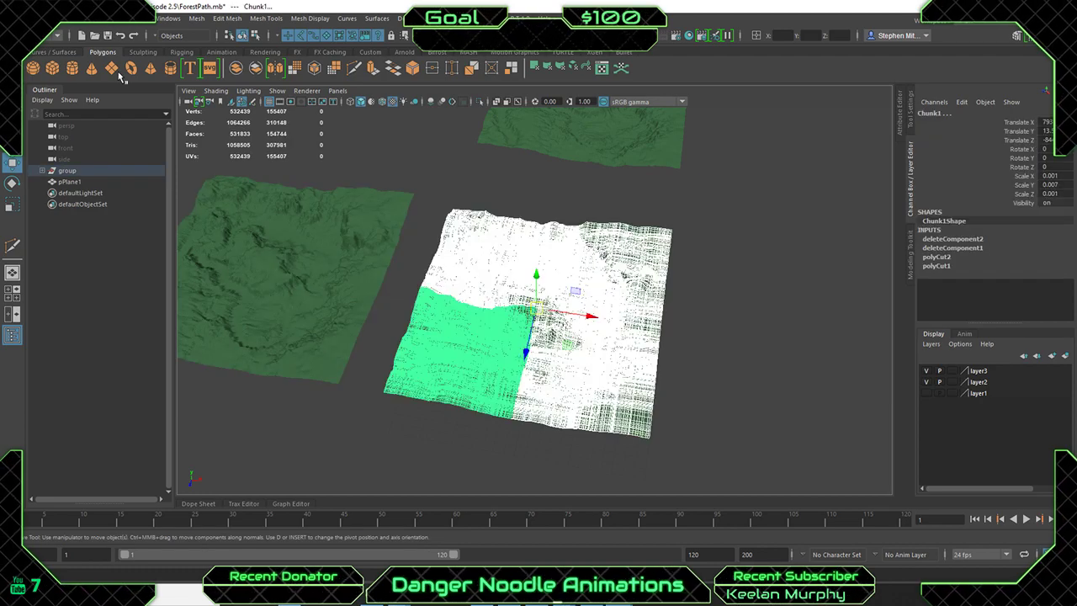
click(133, 19)
mouse_move(105, 19)
click(137, 72)
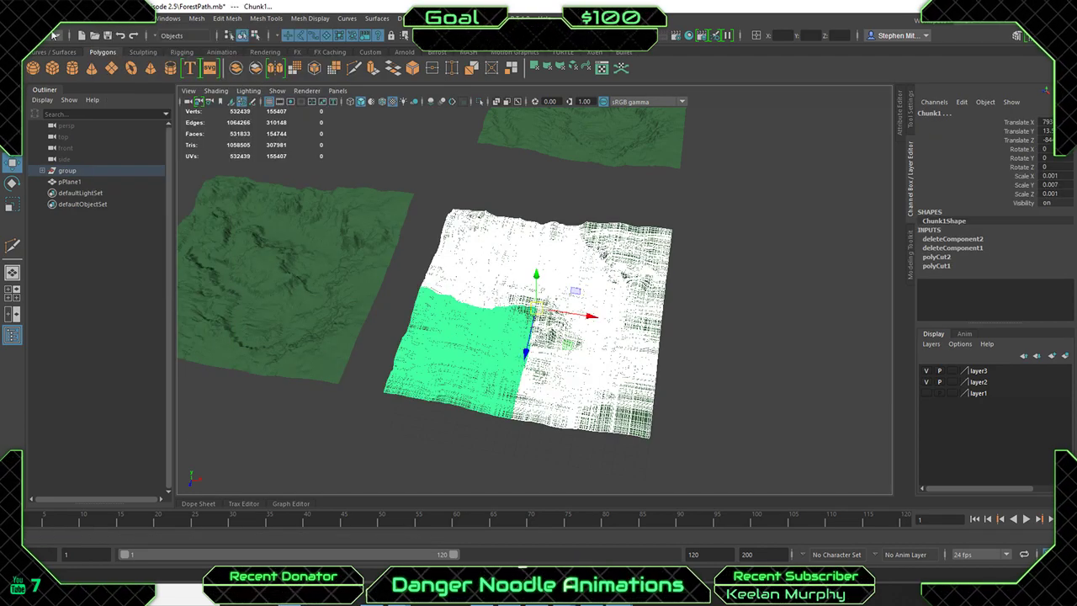
Delete the construction history of all objects in the scene.
click(30, 18)
mouse_move(99, 160)
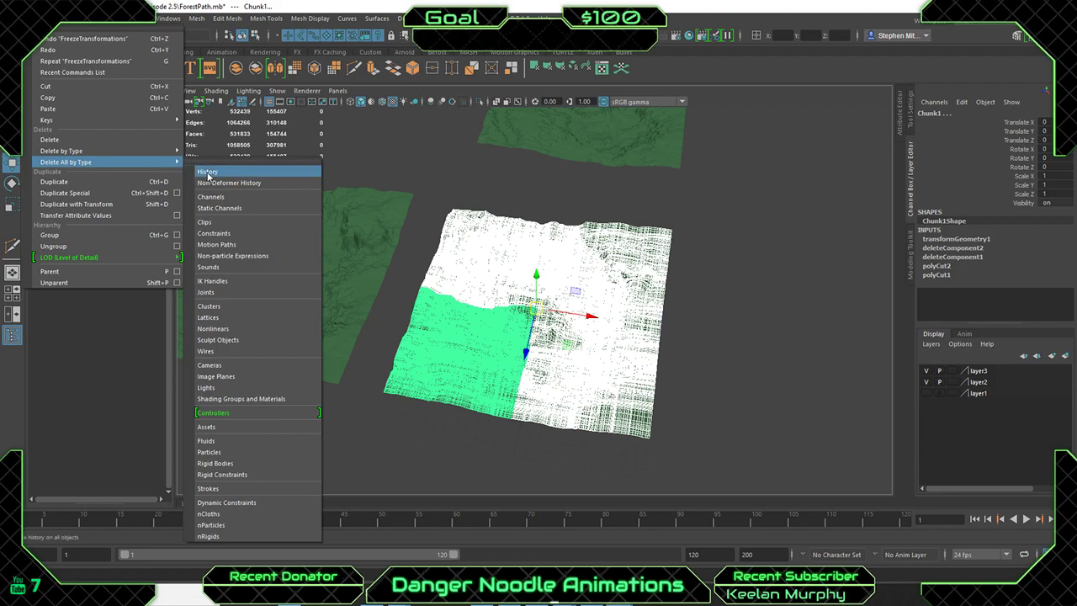
click(209, 172)
Try to export the four selected chunks as Terrain.fbx in the Desktop folder 2.5, using the existing file's name.
click(807, 225)
scroll(589, 261, up, 4)
alt+drag(589, 262, 640, 295)
scroll(776, 317, down, 4)
click(421, 247)
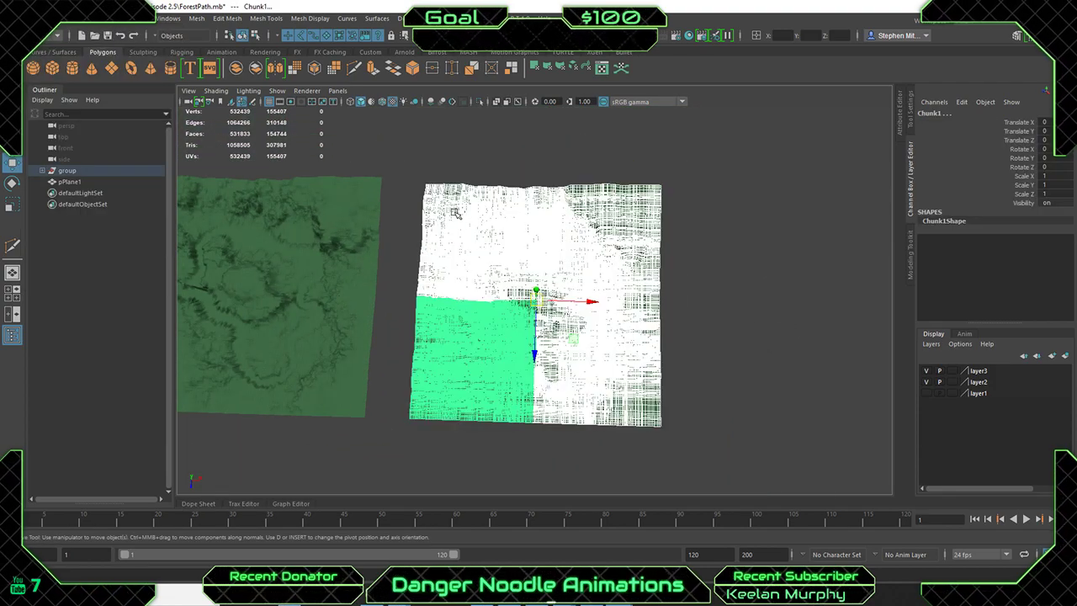
click(10, 18)
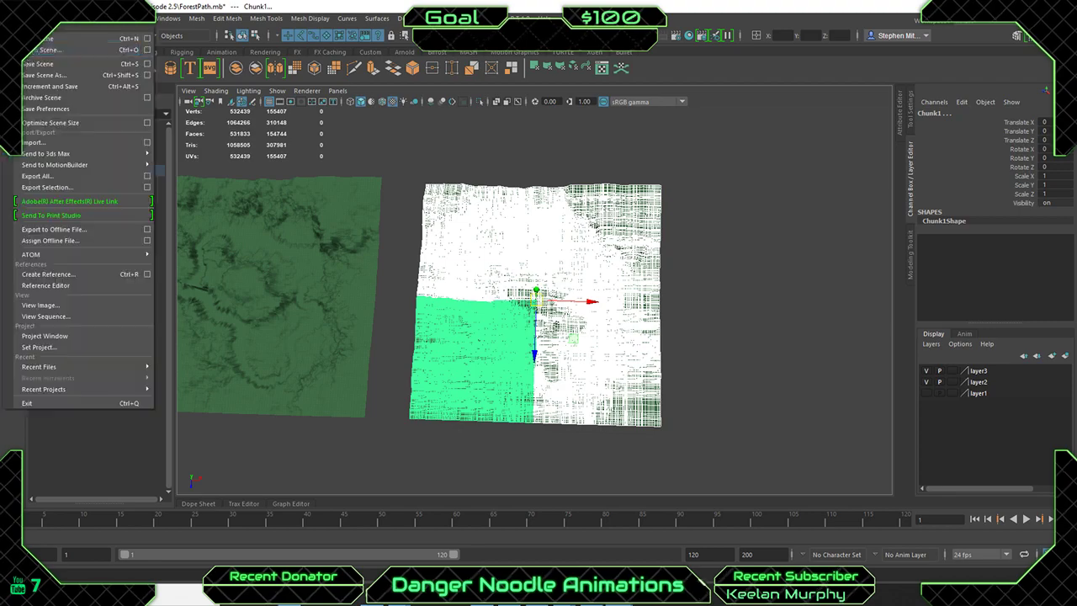
click(76, 187)
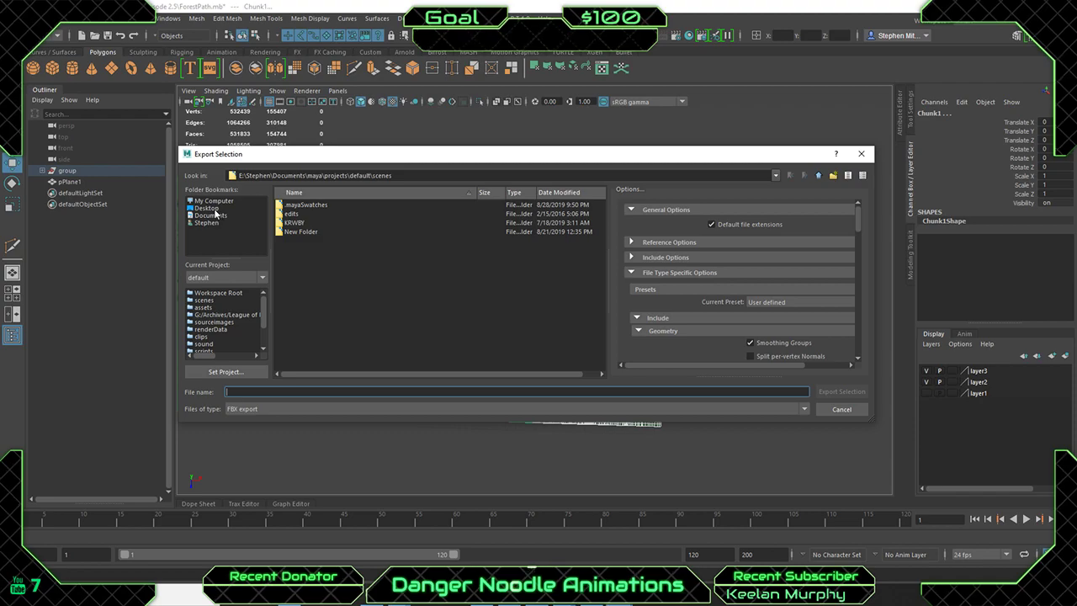
click(207, 208)
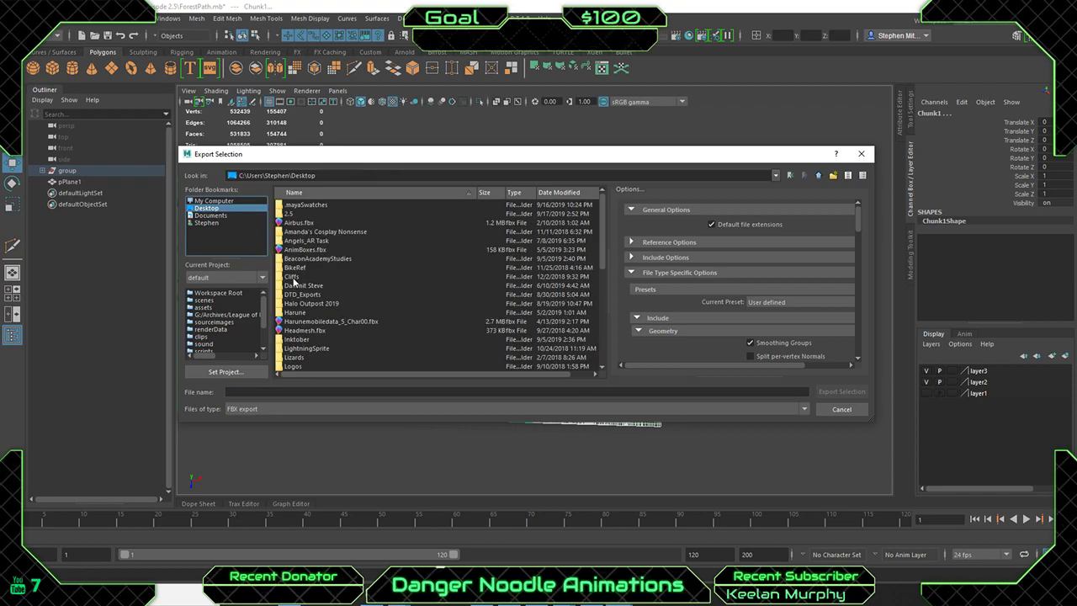
double_click(290, 214)
click(300, 213)
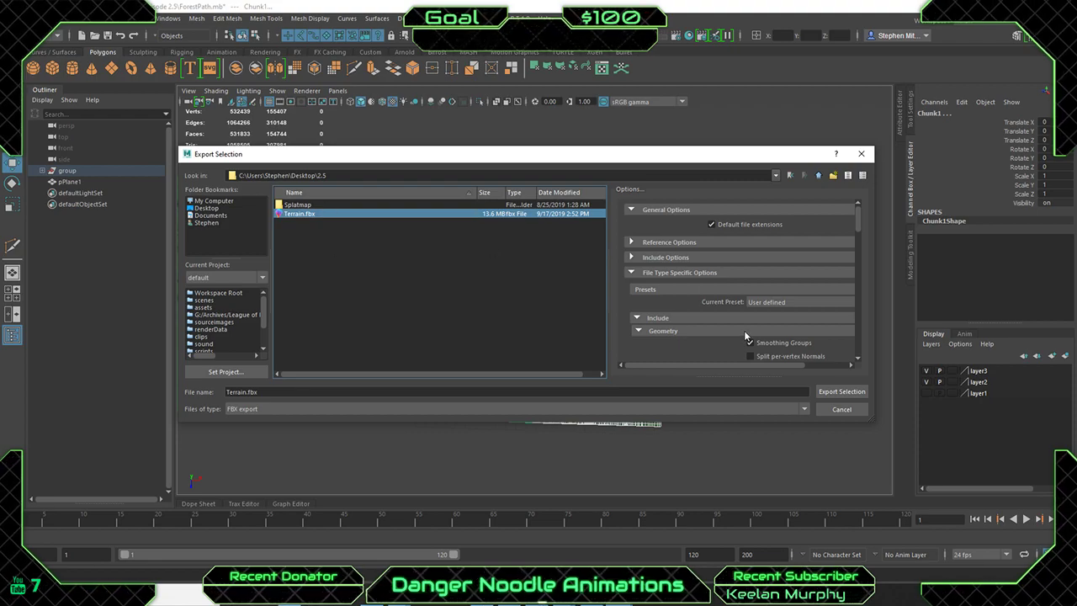
scroll(746, 335, down, 10)
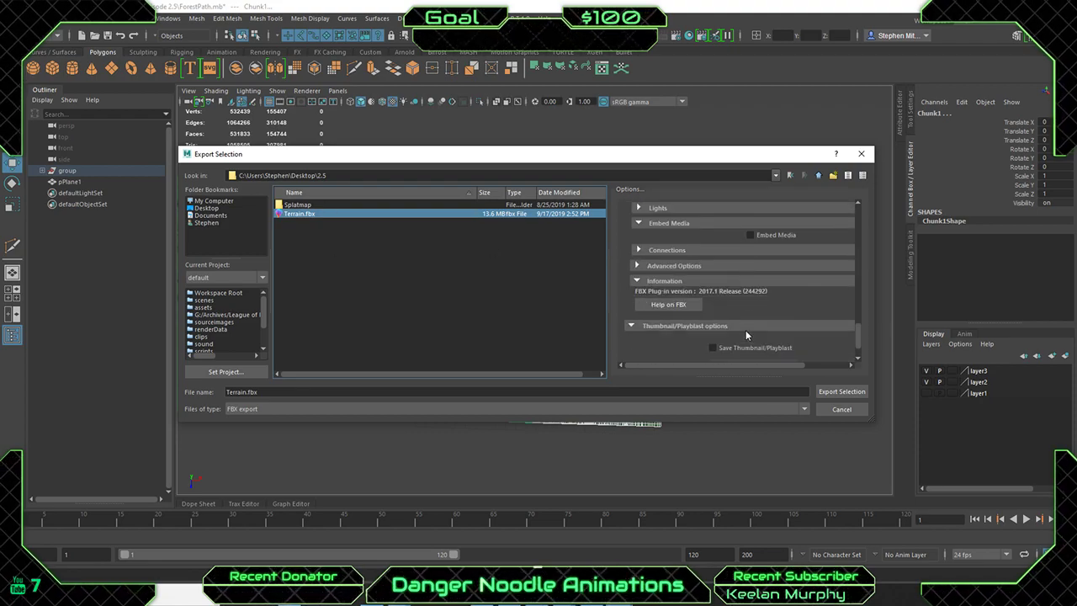
scroll(745, 335, down, 2)
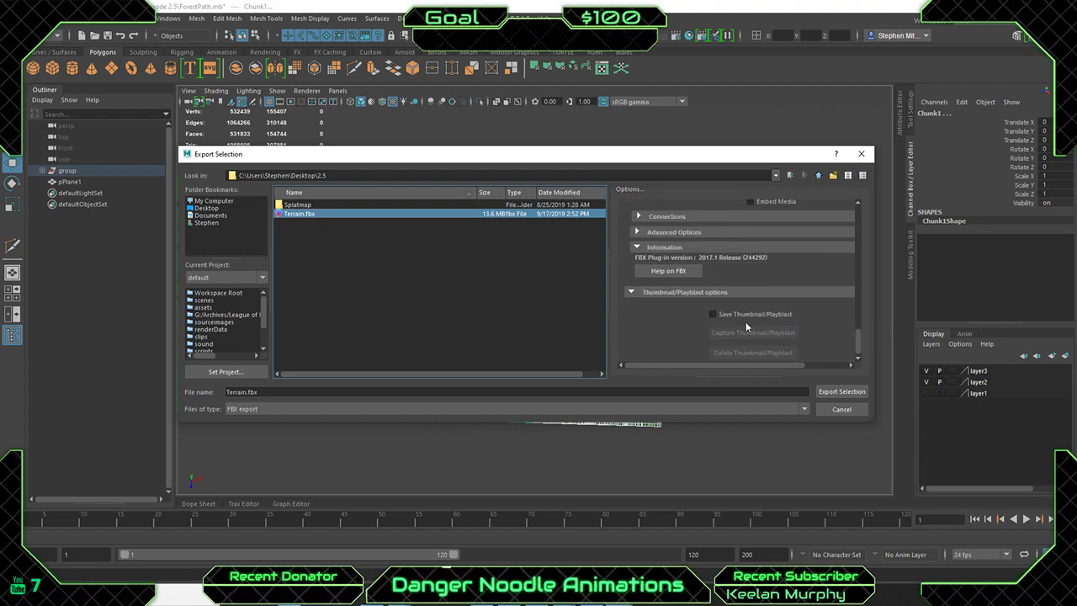
click(830, 393)
click(537, 307)
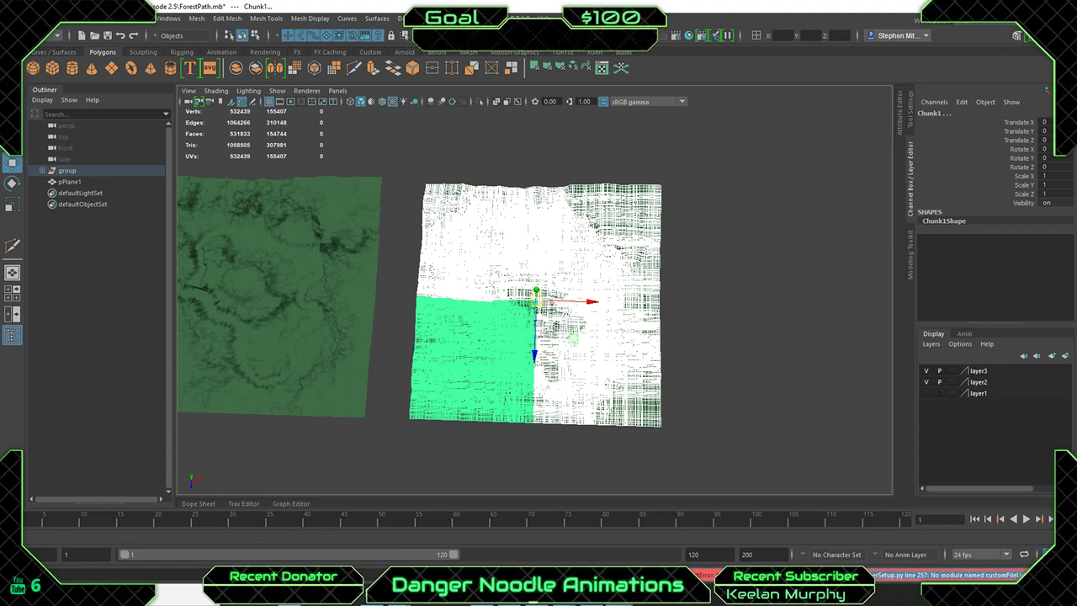
Reselect all four chunks and export the selection as Terrain_001.fbx to the Desktop folder 2.5.
click(793, 372)
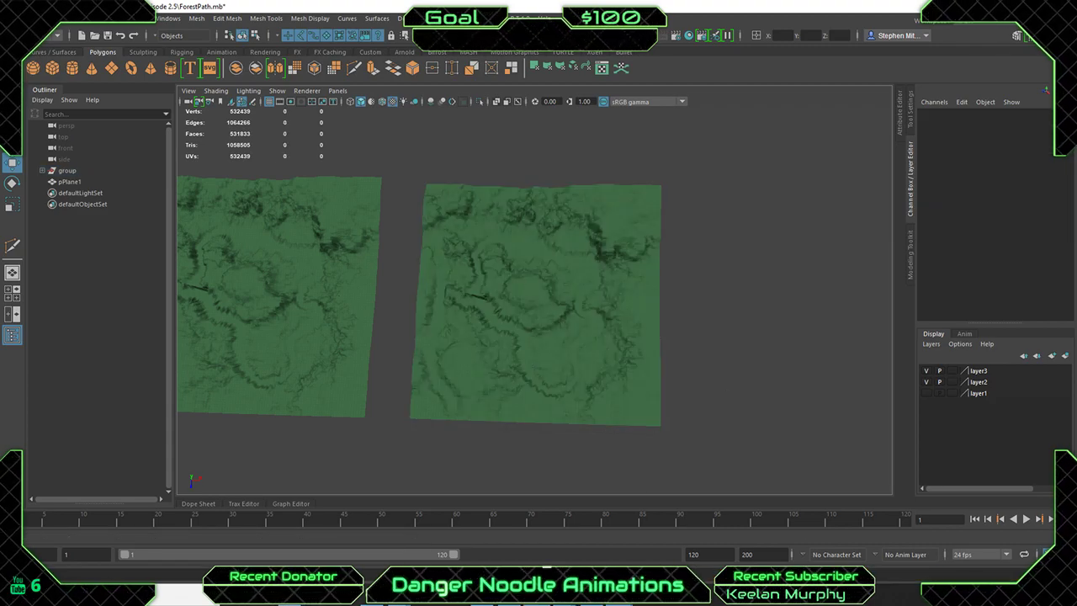
click(500, 305)
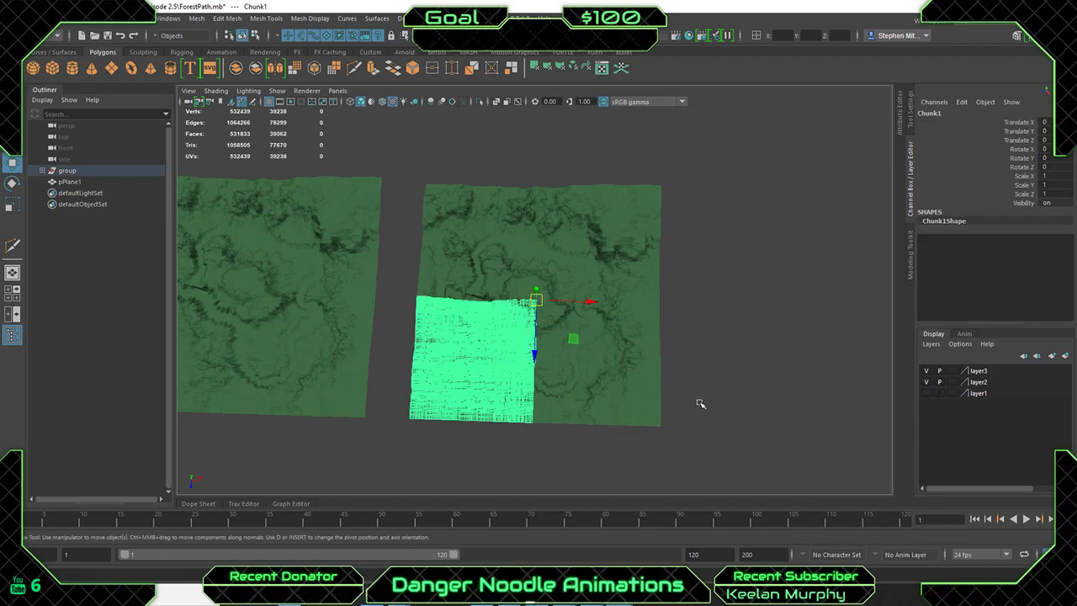
click(724, 426)
drag(724, 426, 421, 206)
click(13, 18)
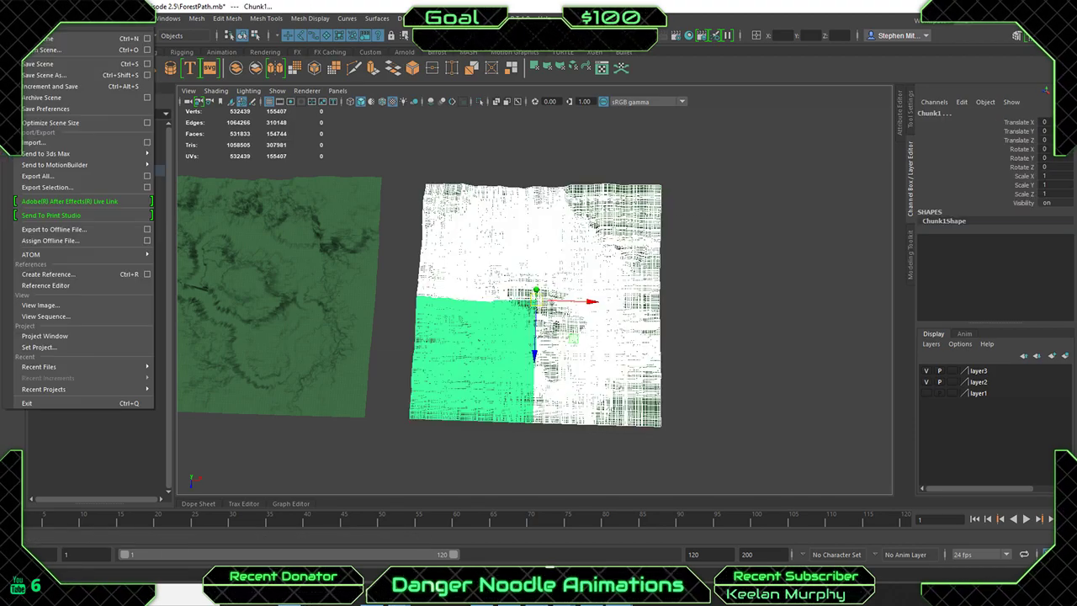
click(66, 187)
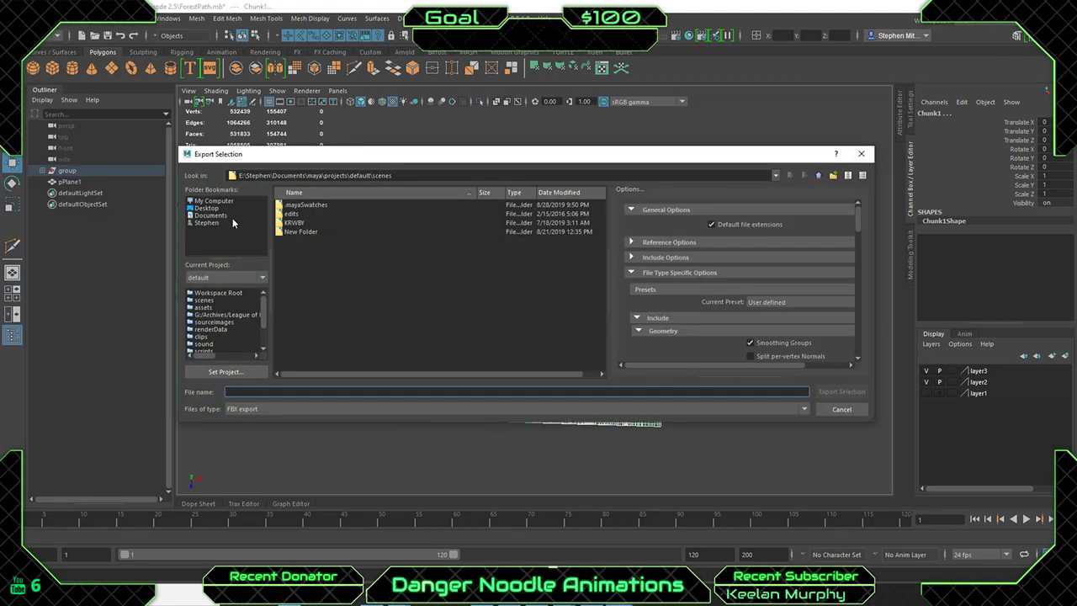
click(207, 208)
double_click(292, 215)
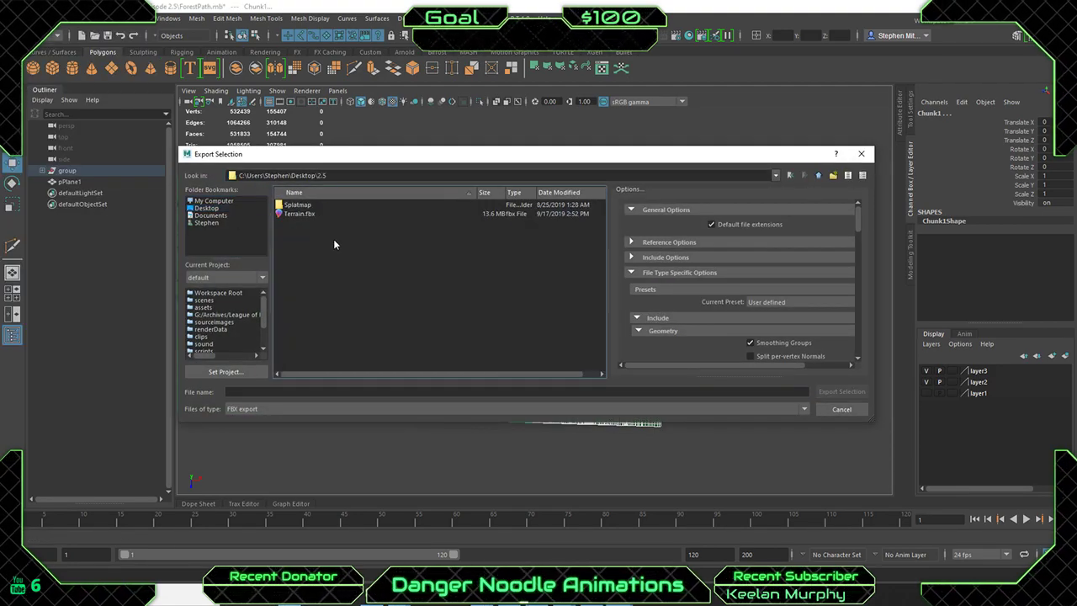
click(299, 216)
click(247, 393)
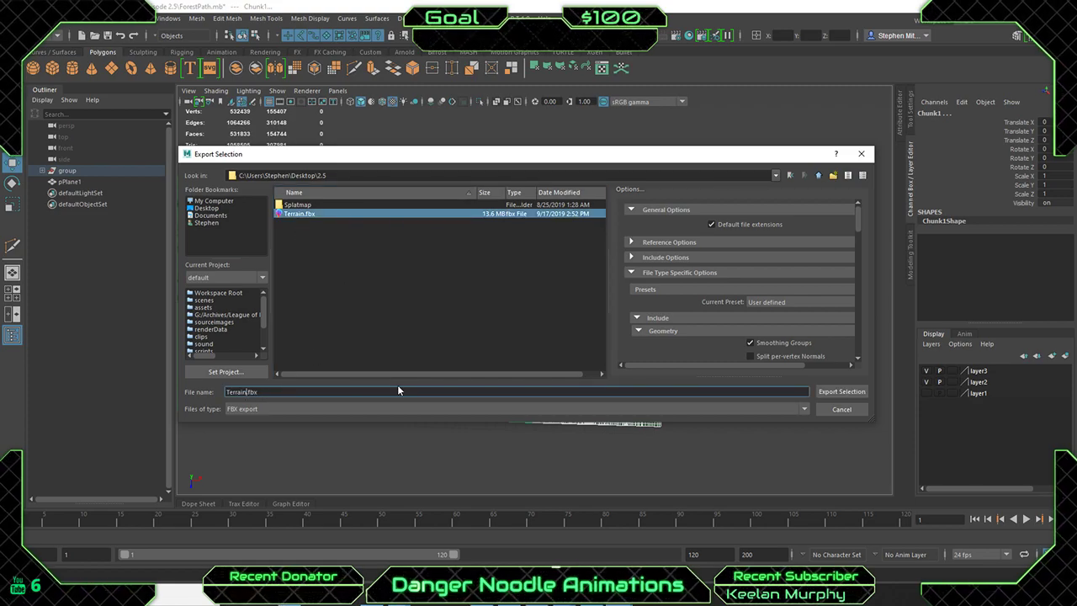
text(_001)
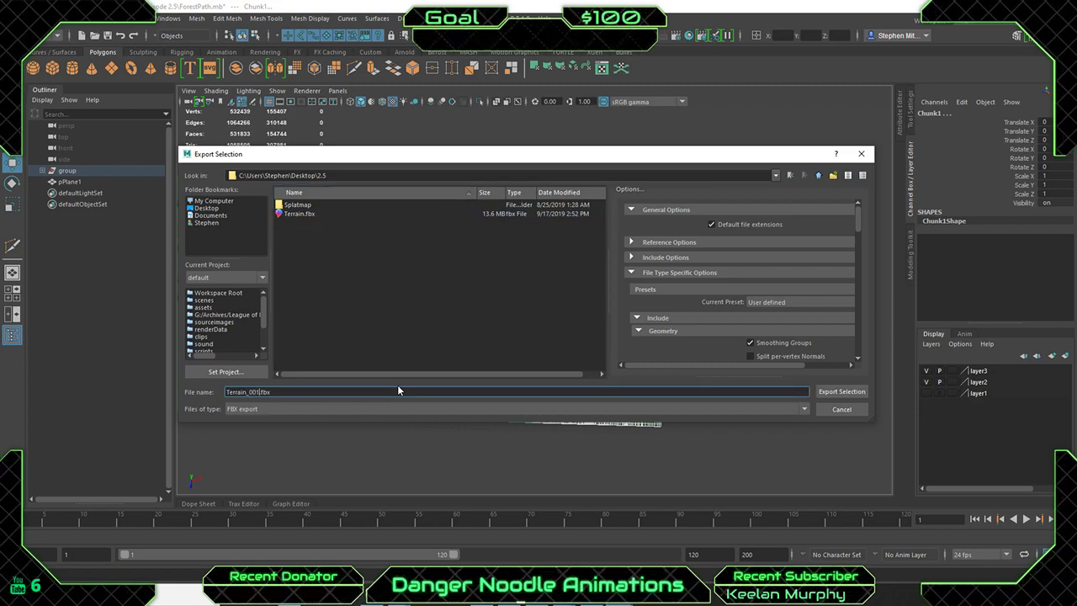
click(834, 395)
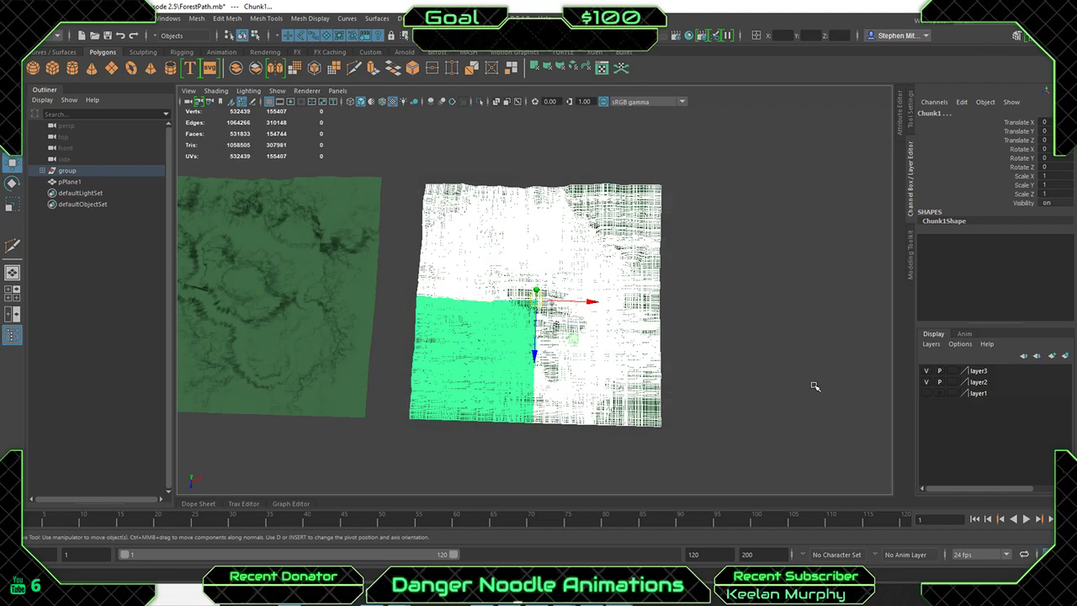
Switch to the desktop, launch Substance Painter 2019 and dismiss its welcome window.
click(1012, 7)
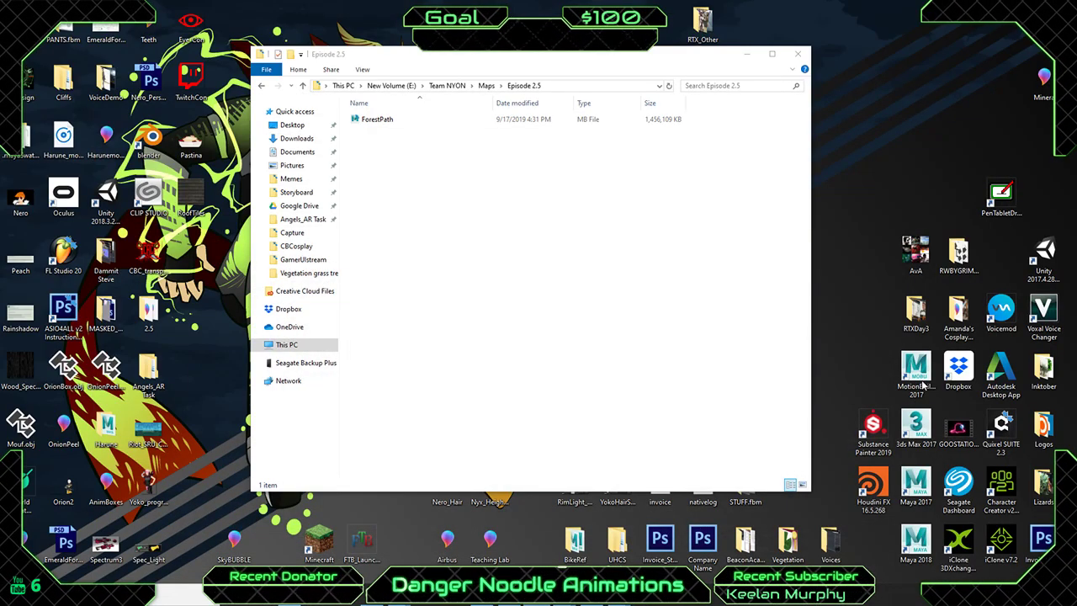
double_click(877, 424)
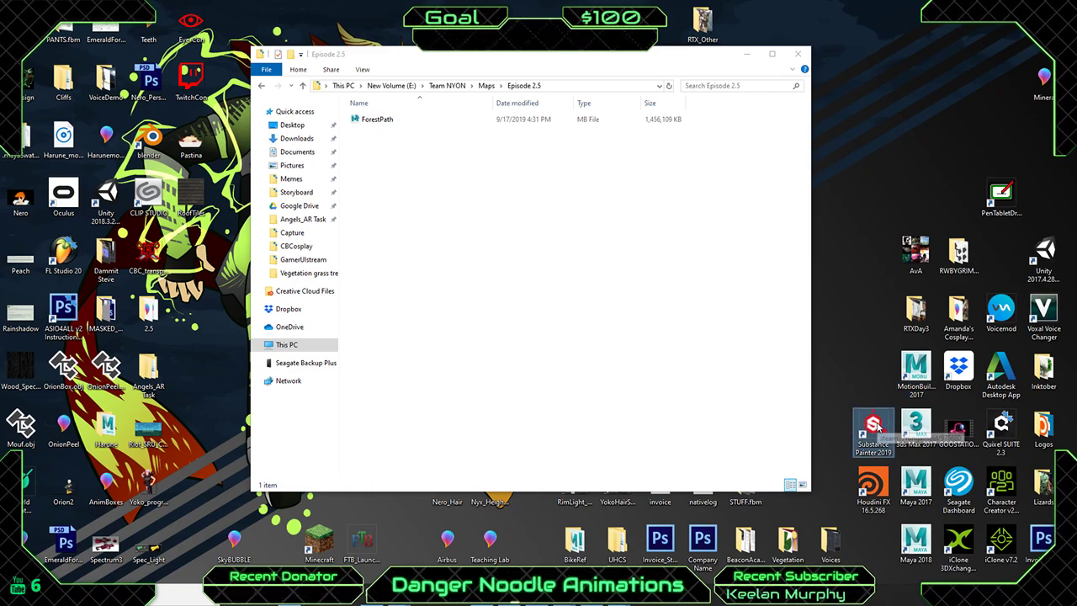
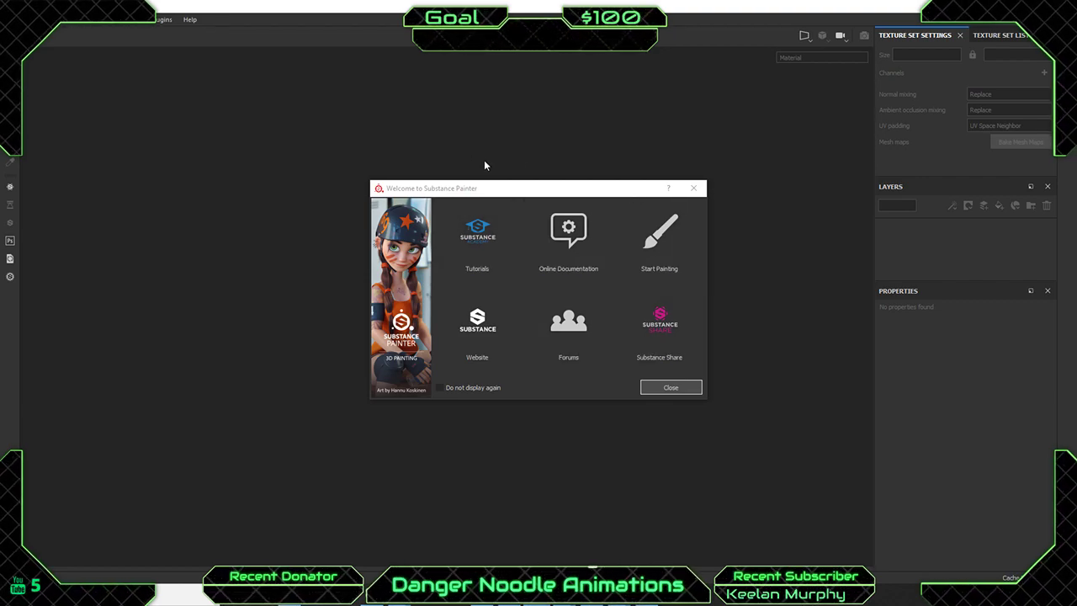
click(660, 386)
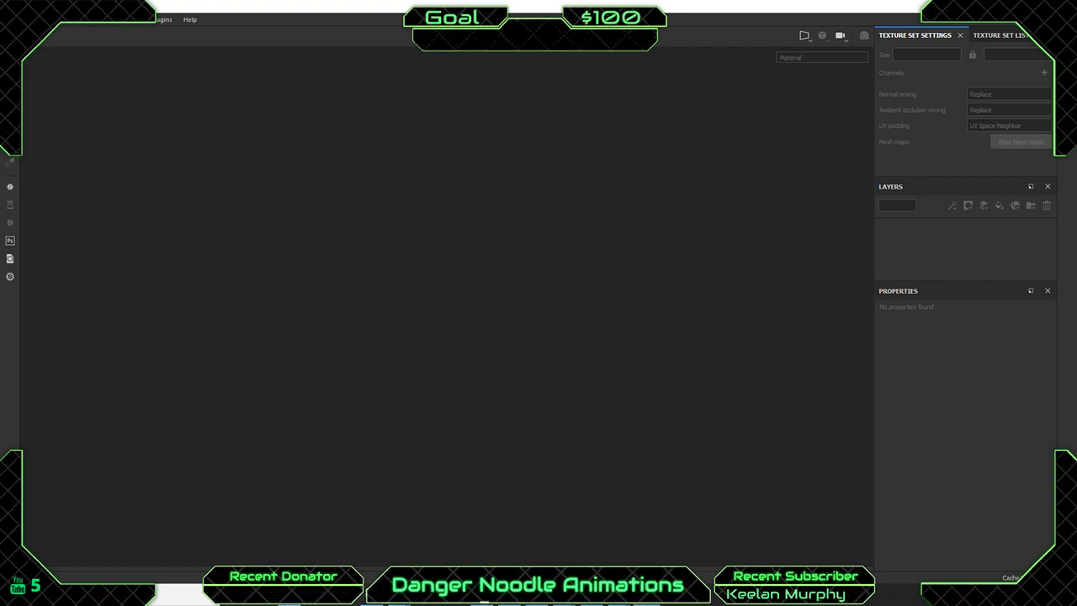
Start a new project and set its document resolution to 4096.
click(13, 18)
click(33, 40)
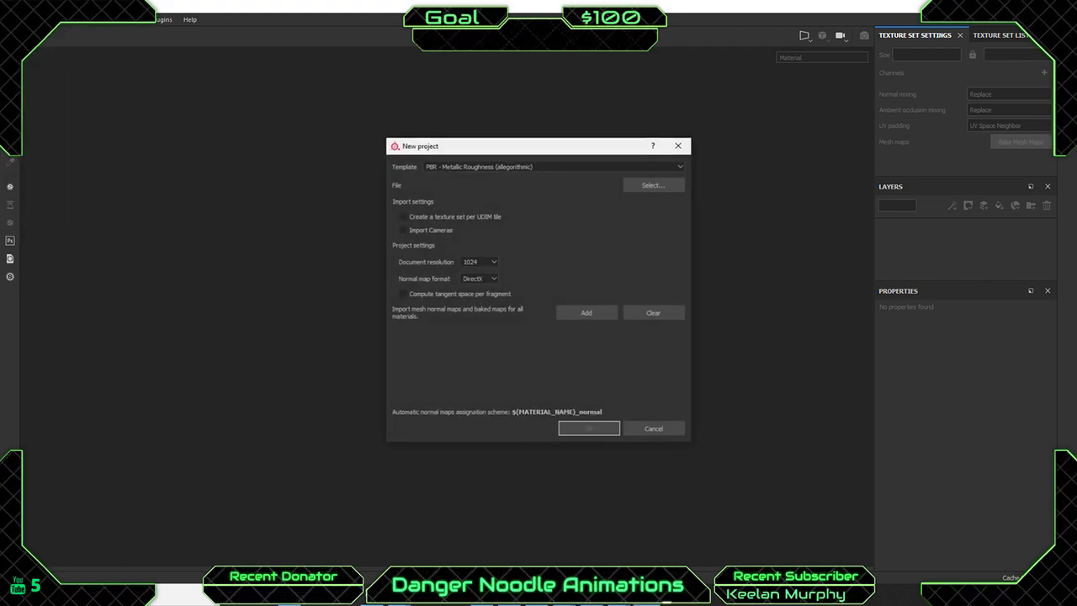
click(473, 263)
click(474, 309)
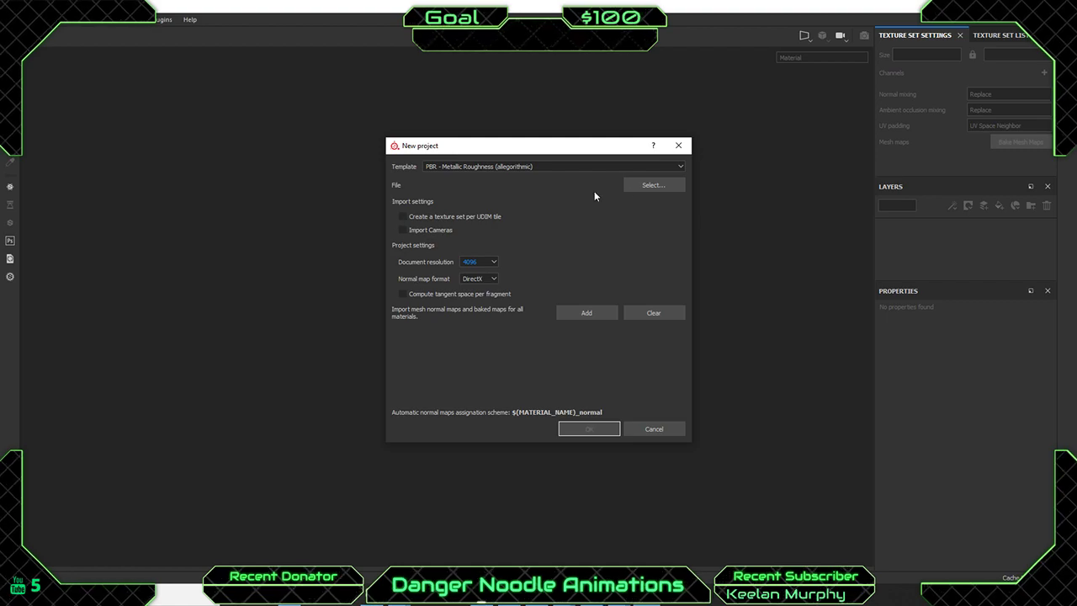
Choose Terrain_001.fbx from the Desktop folder 2.5 as the project mesh and create the project.
click(666, 185)
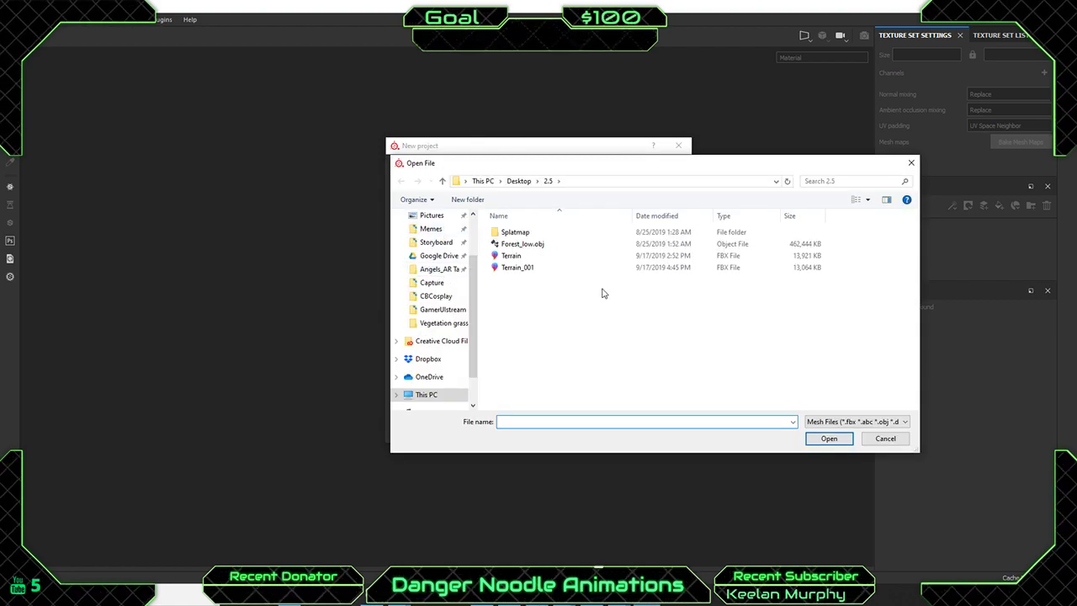
click(526, 268)
click(829, 438)
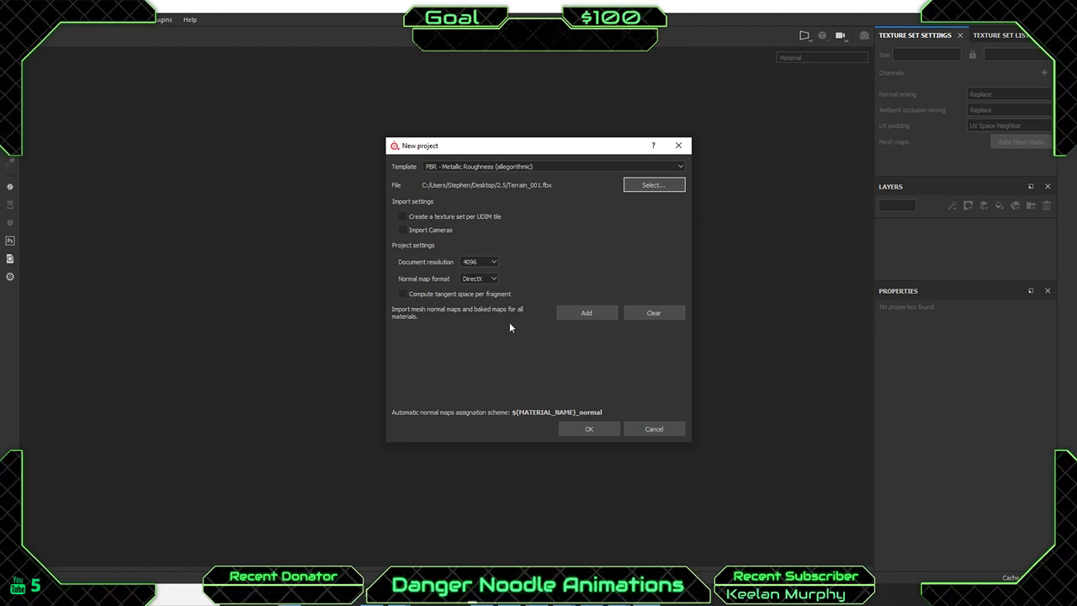
click(459, 296)
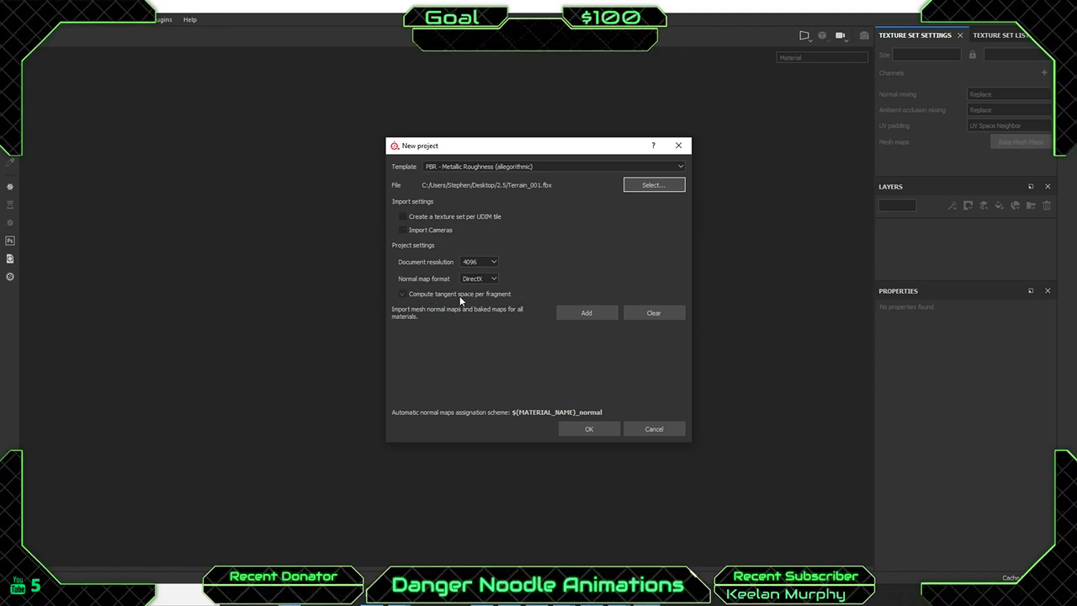
click(403, 294)
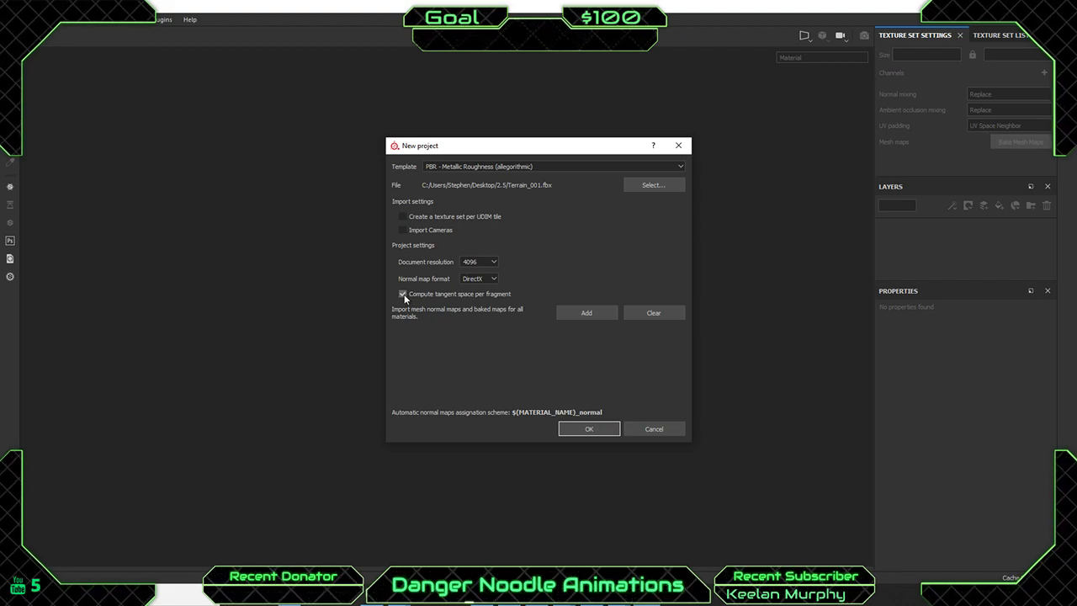
click(403, 294)
click(590, 430)
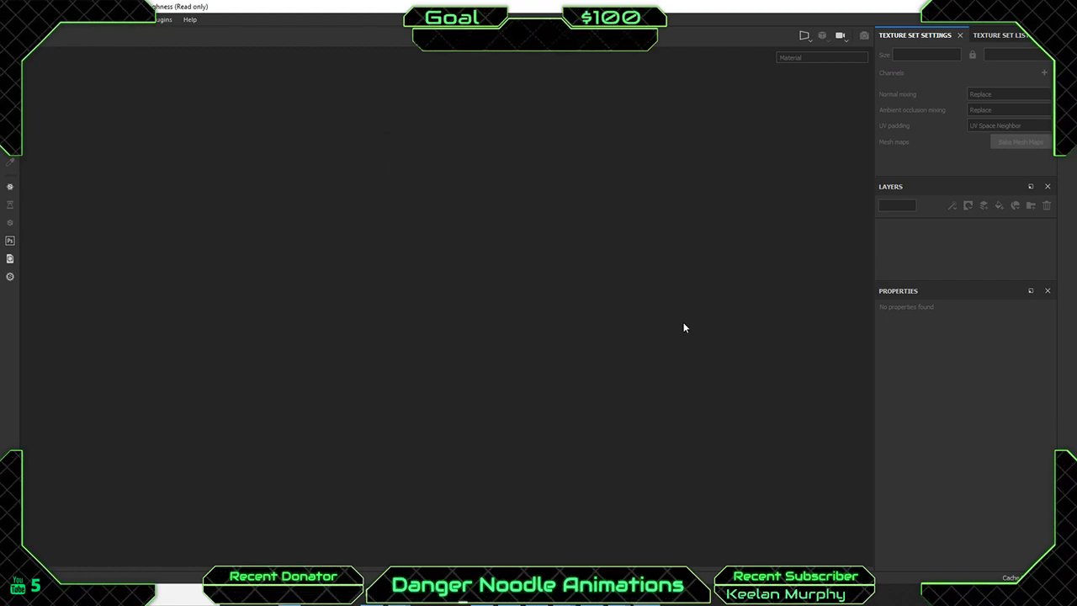
Examine the imported terrain mesh from above and from an oblique angle.
scroll(566, 293, down, 3)
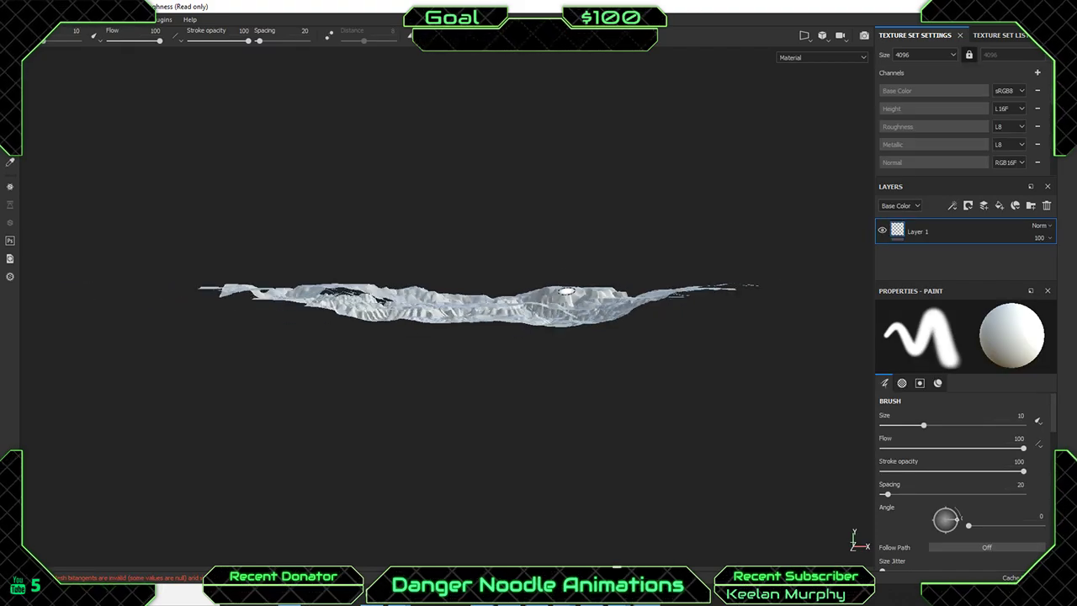
alt+drag(567, 293, 560, 374)
alt+middle_drag(457, 333, 473, 295)
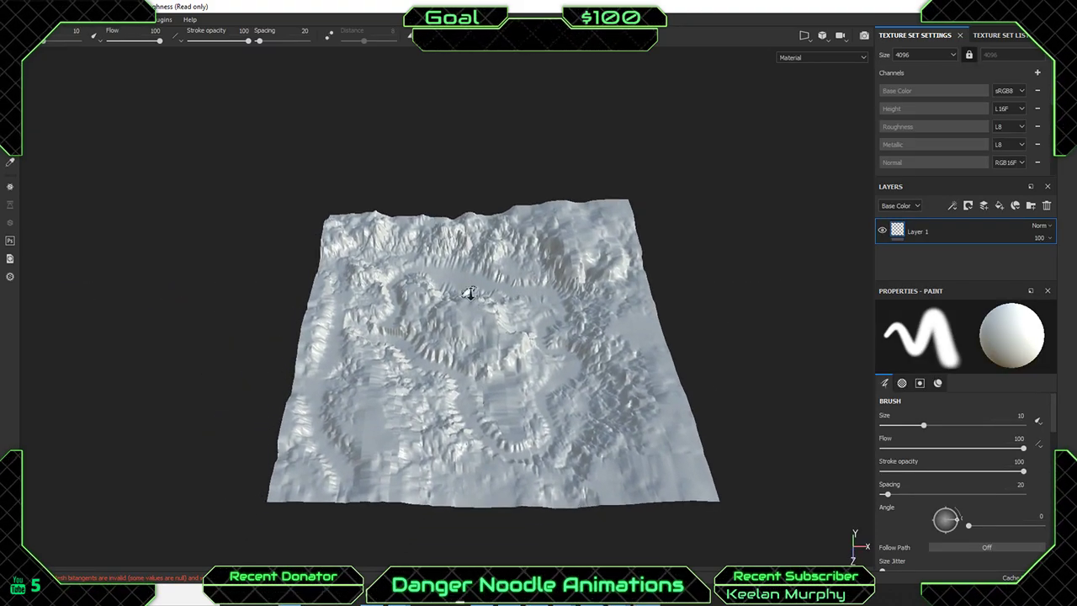
scroll(474, 295, up, 2)
scroll(585, 301, down, 3)
alt+drag(584, 300, 544, 297)
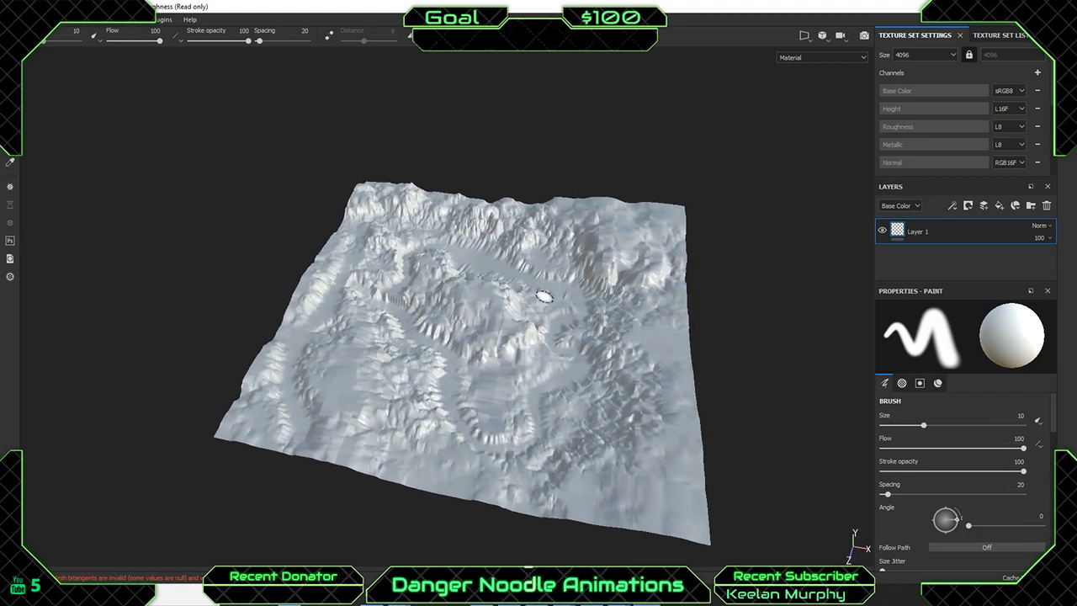
Examine the texture set list and the viewport's channel, 3D/2D view and camera rotation options.
click(997, 37)
click(809, 58)
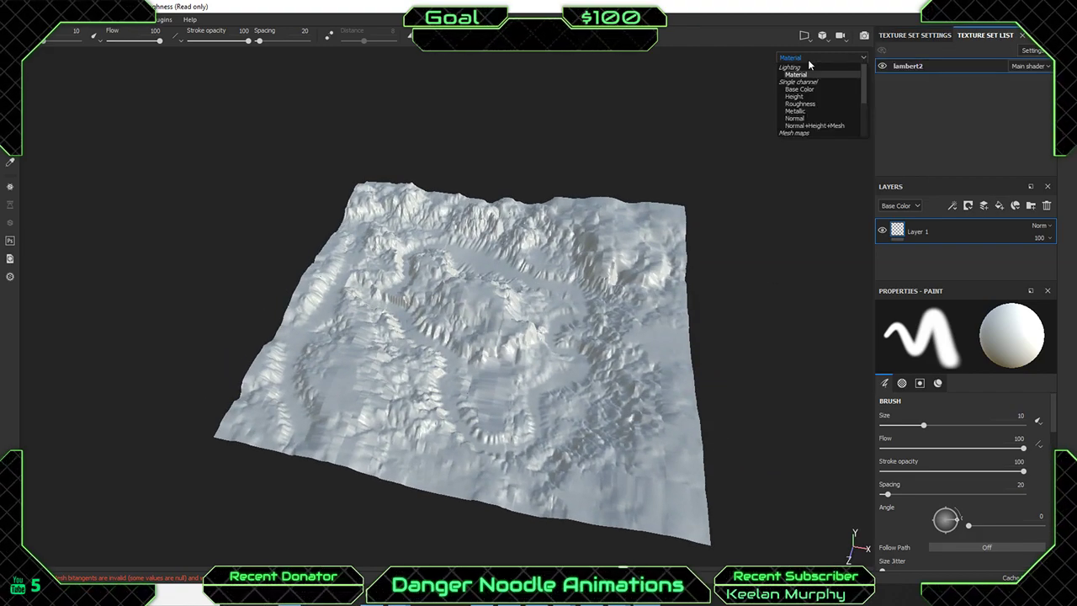
click(808, 58)
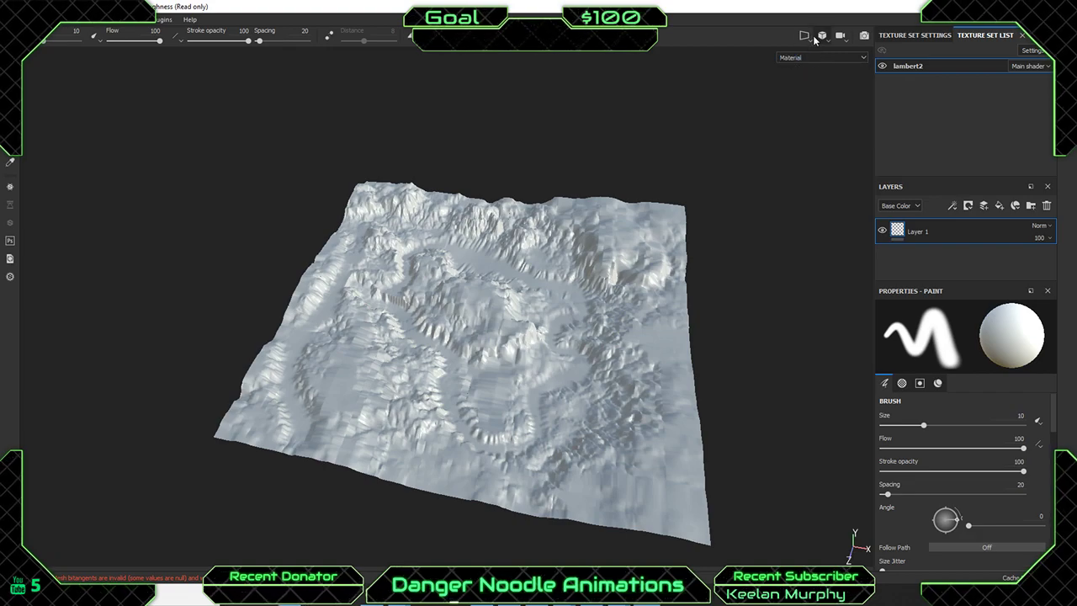
click(821, 40)
click(808, 39)
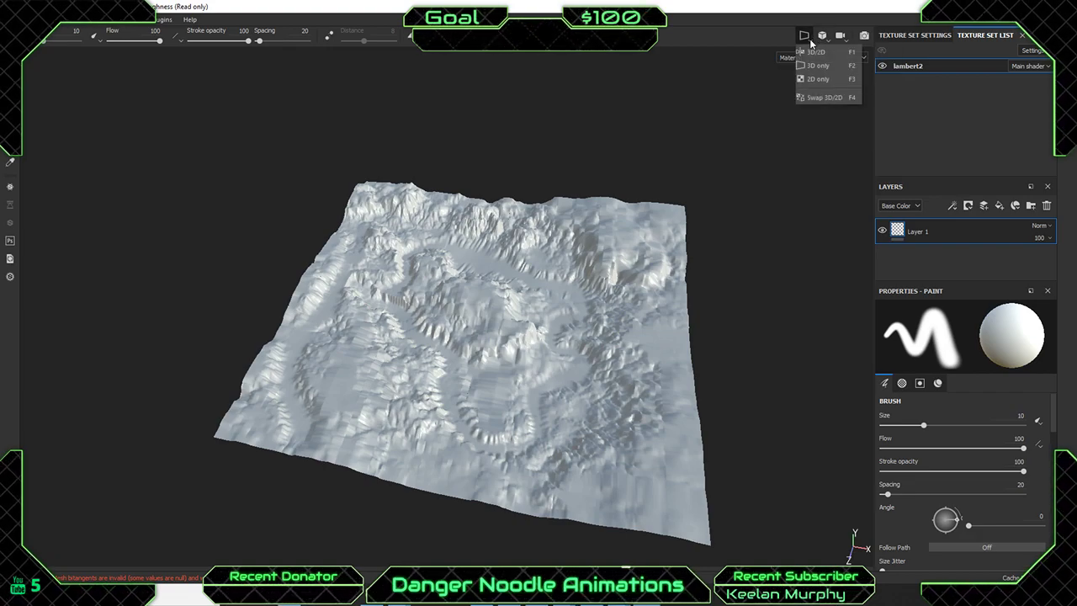
click(838, 37)
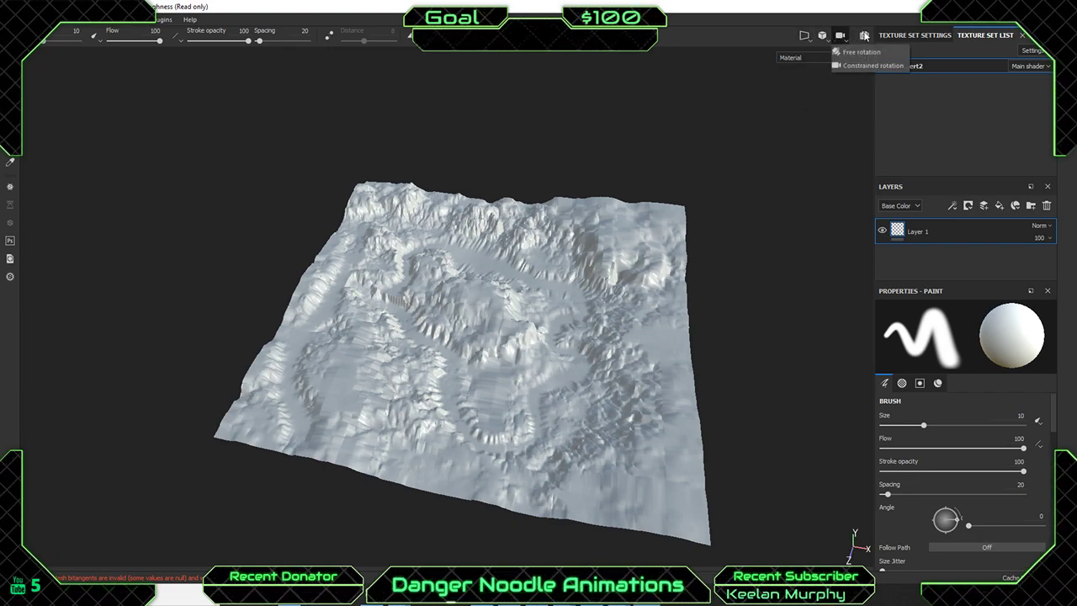
click(325, 45)
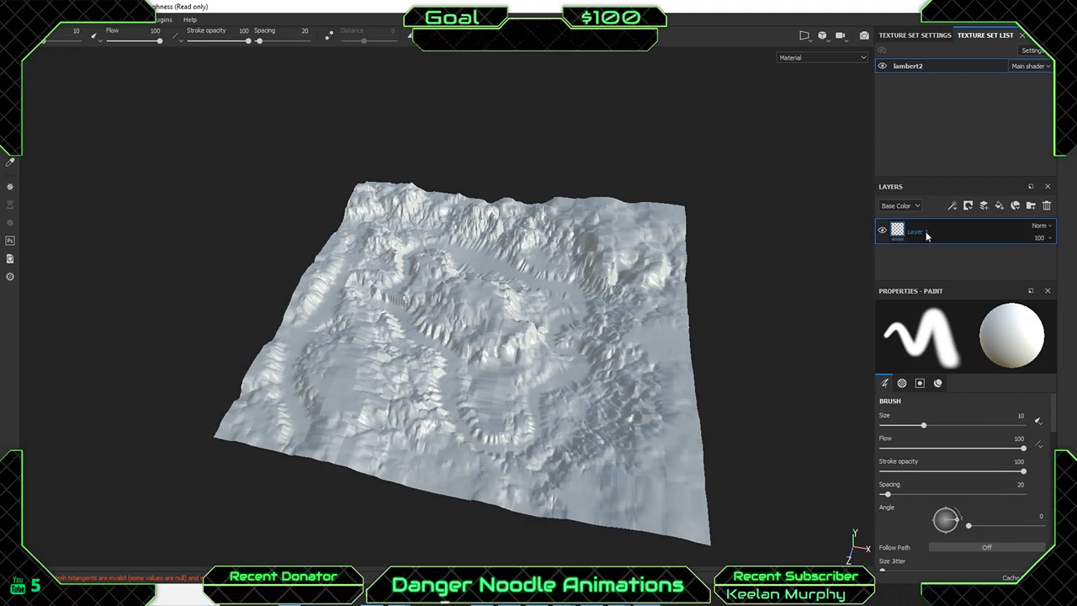
Look through the layer channels, paint properties, display settings and texture set list options for the terrain.
click(909, 207)
click(988, 249)
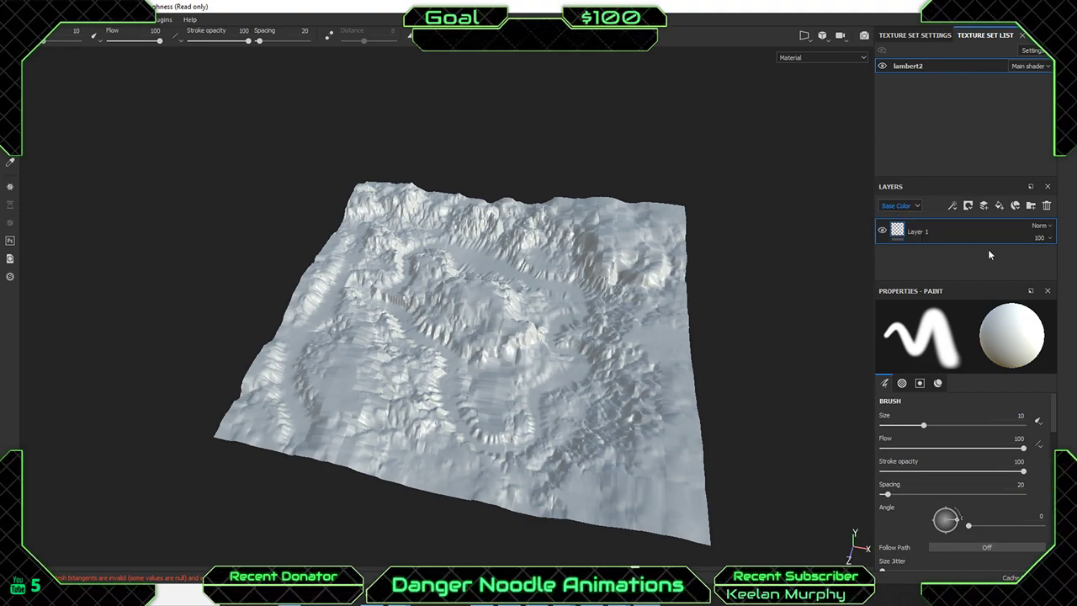
scroll(942, 475, down, 6)
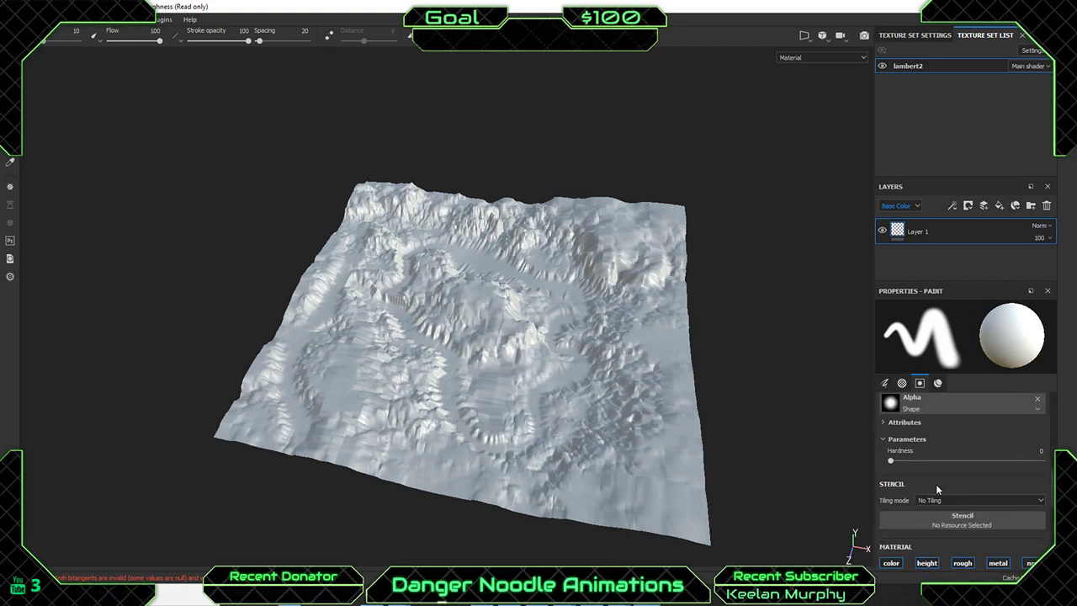
scroll(936, 484, up, 5)
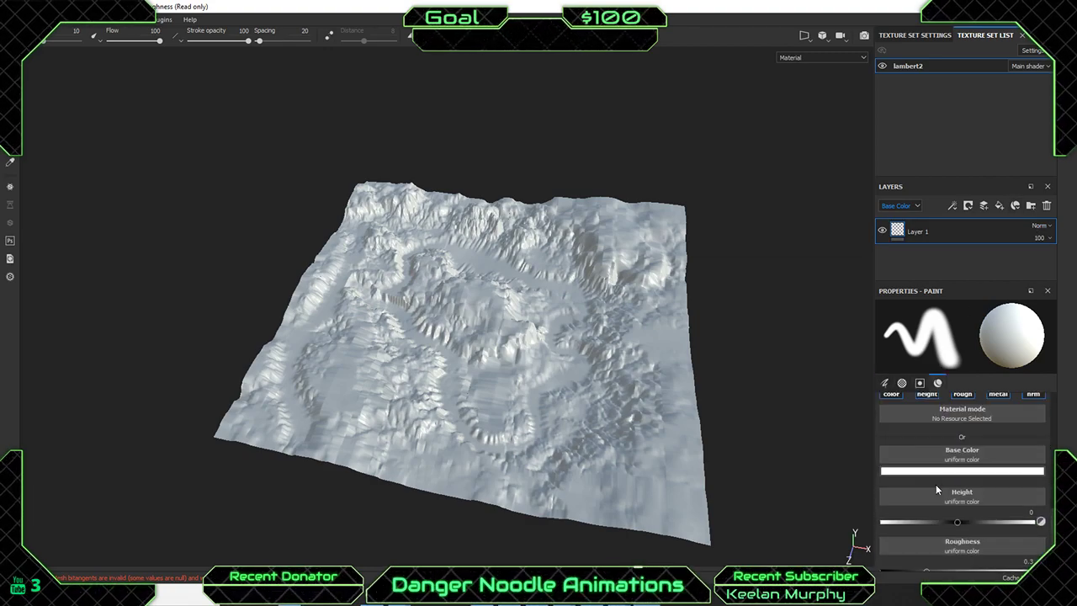
scroll(932, 481, up, 3)
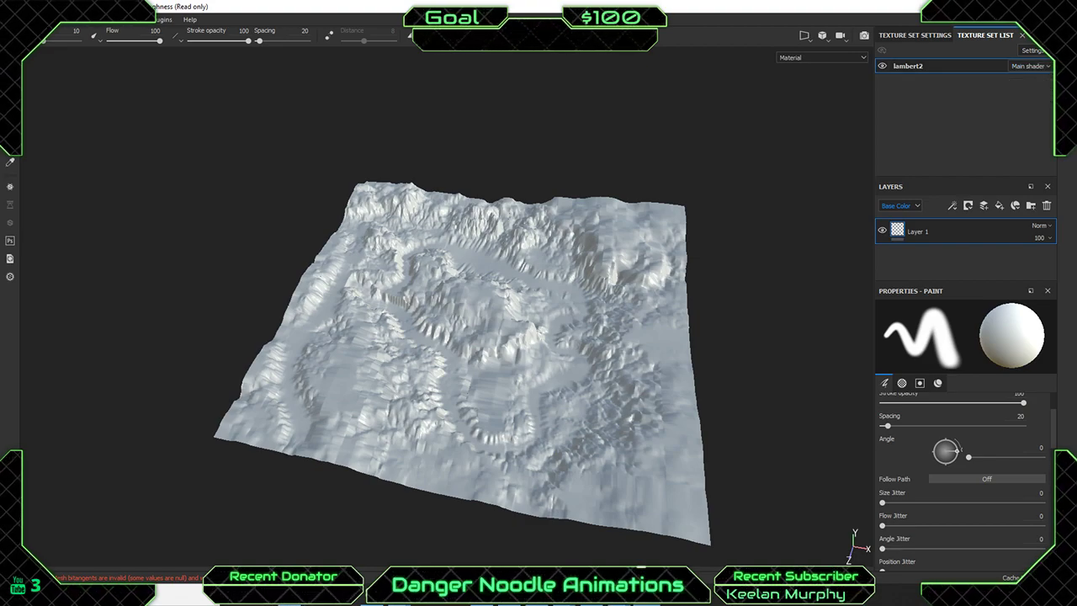
click(1048, 66)
click(1064, 55)
click(1064, 73)
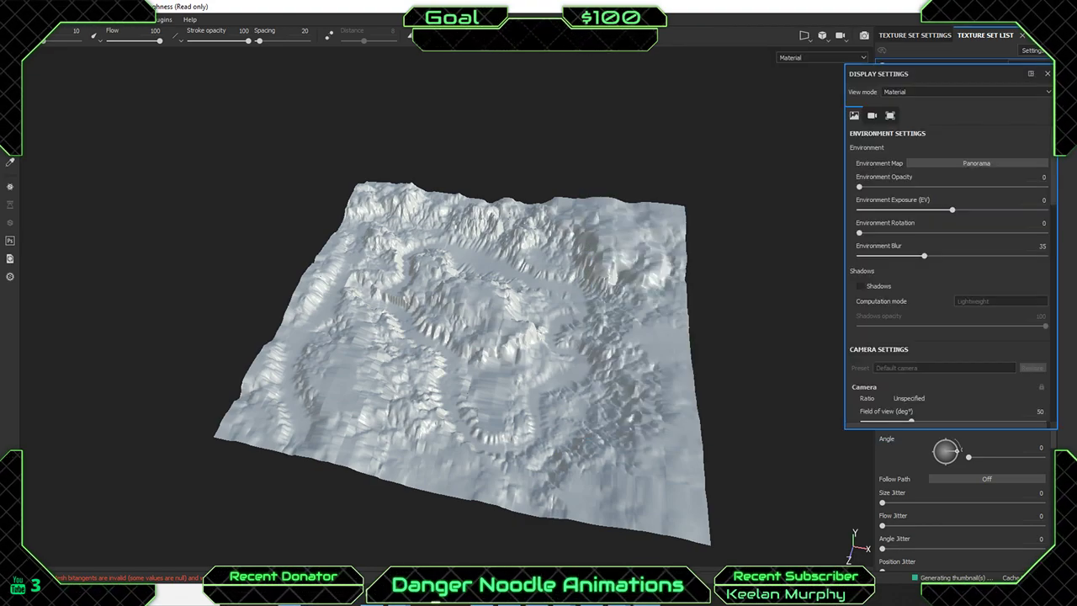
click(1064, 73)
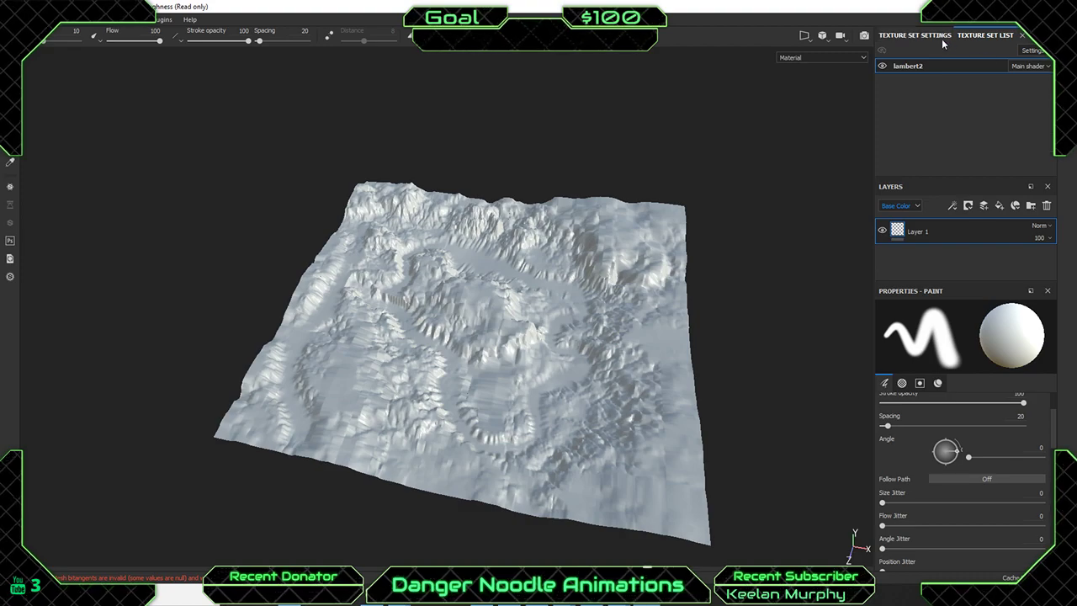
click(1032, 50)
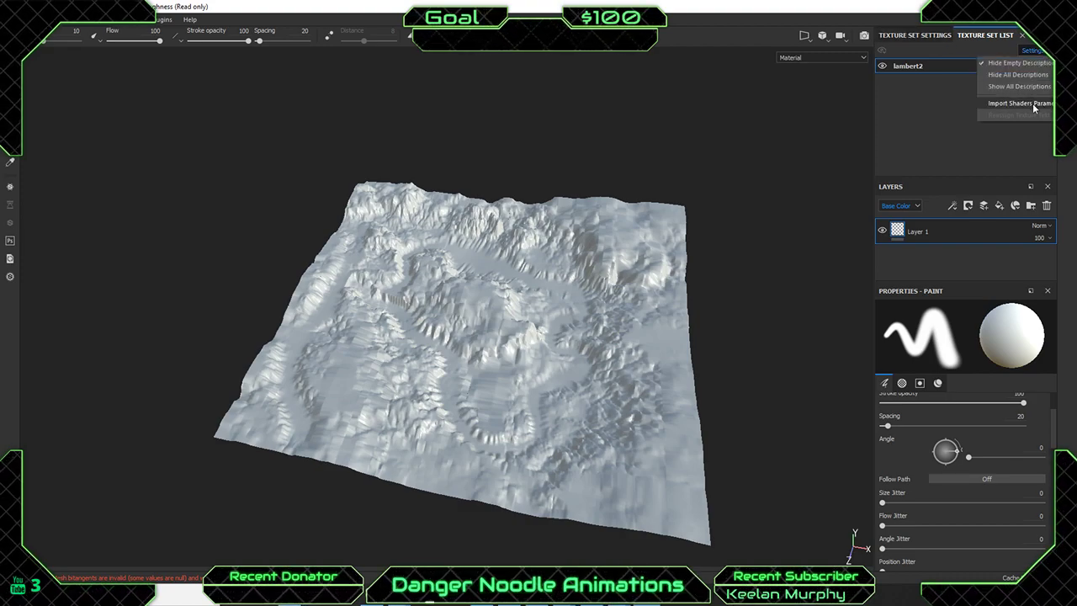
click(912, 90)
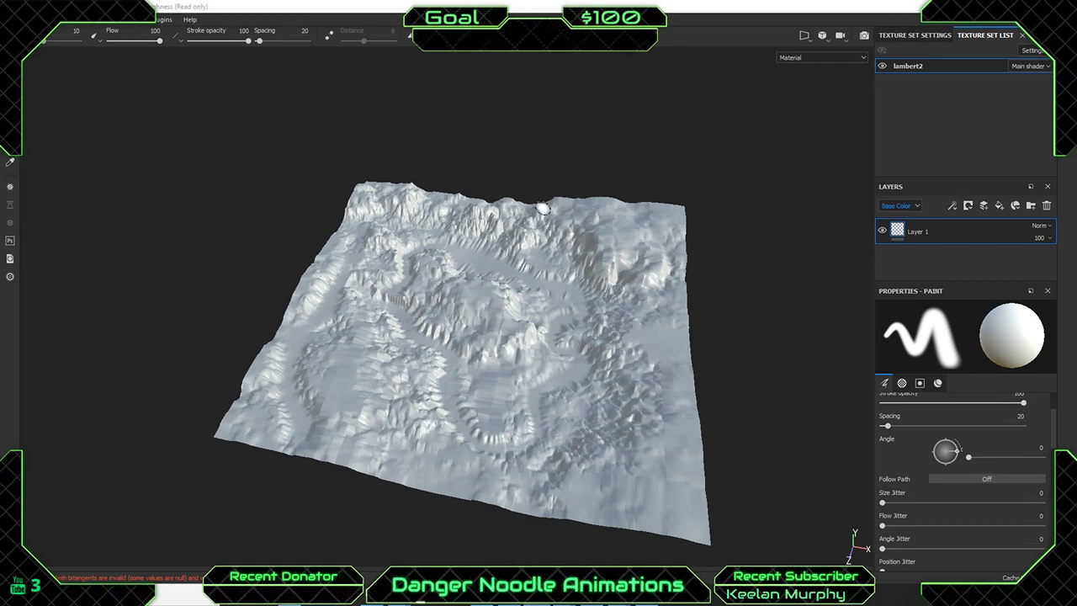
alt+drag(490, 324, 517, 336)
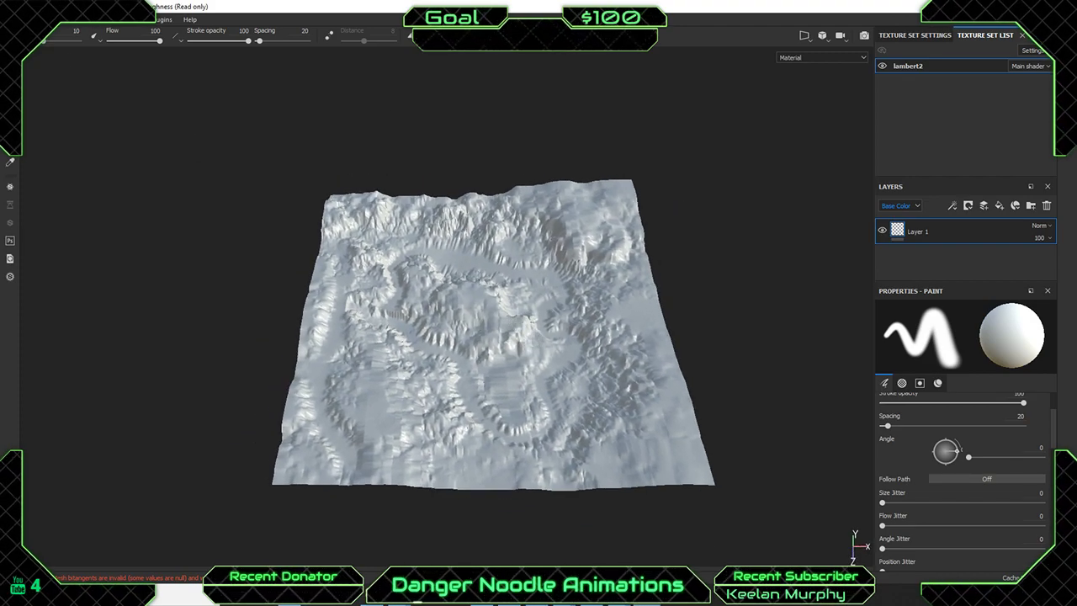
Start a new project with the PBR - Metallic Roughness template, 4096 document resolution and tangent space computed per fragment.
click(10, 18)
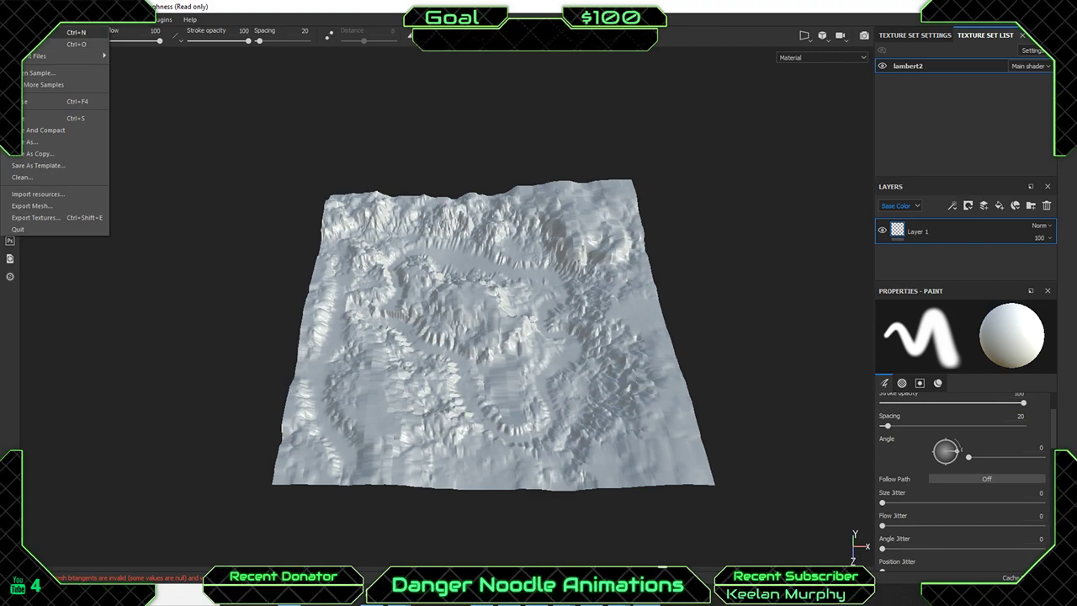
click(50, 32)
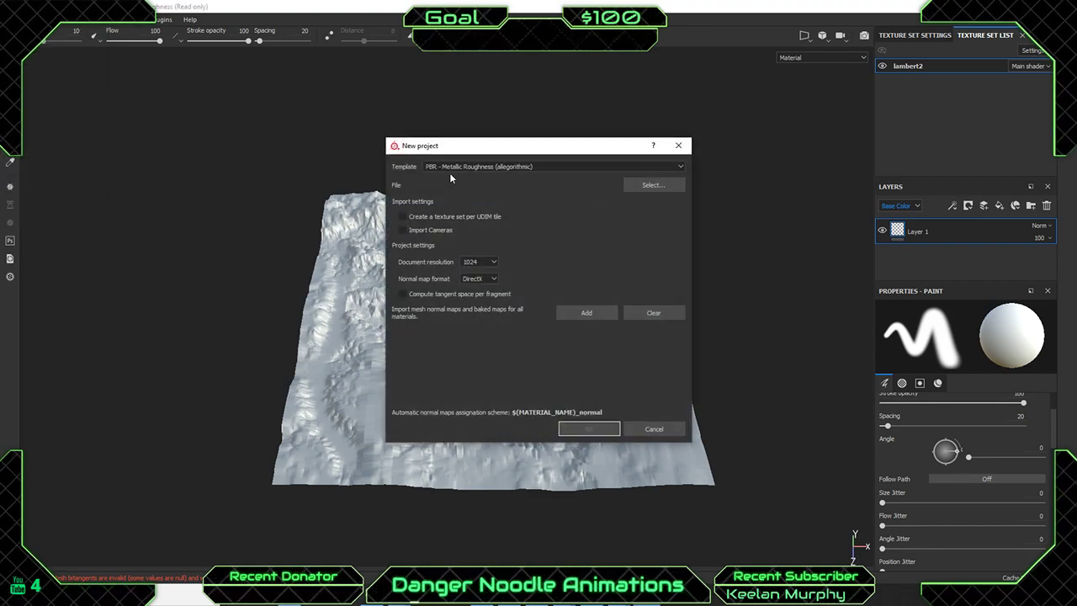
click(550, 166)
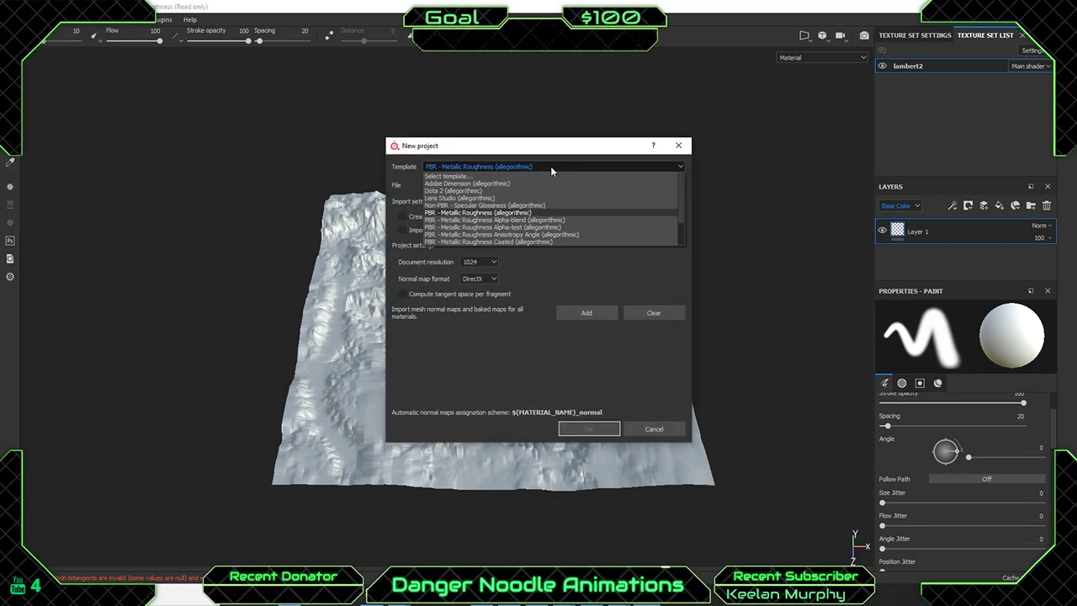
scroll(467, 211, down, 2)
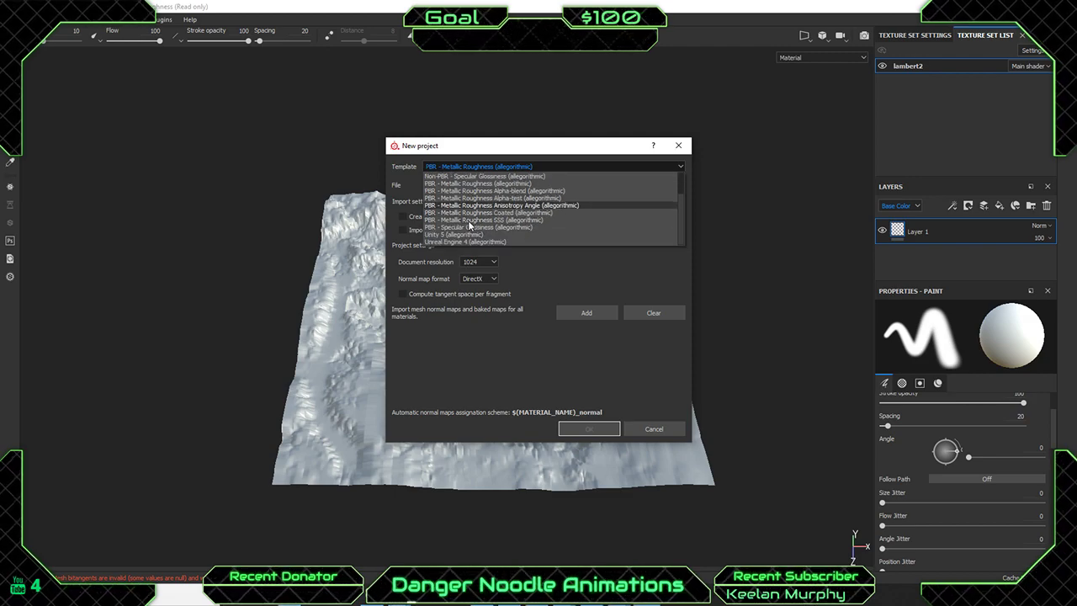
scroll(478, 227, up, 2)
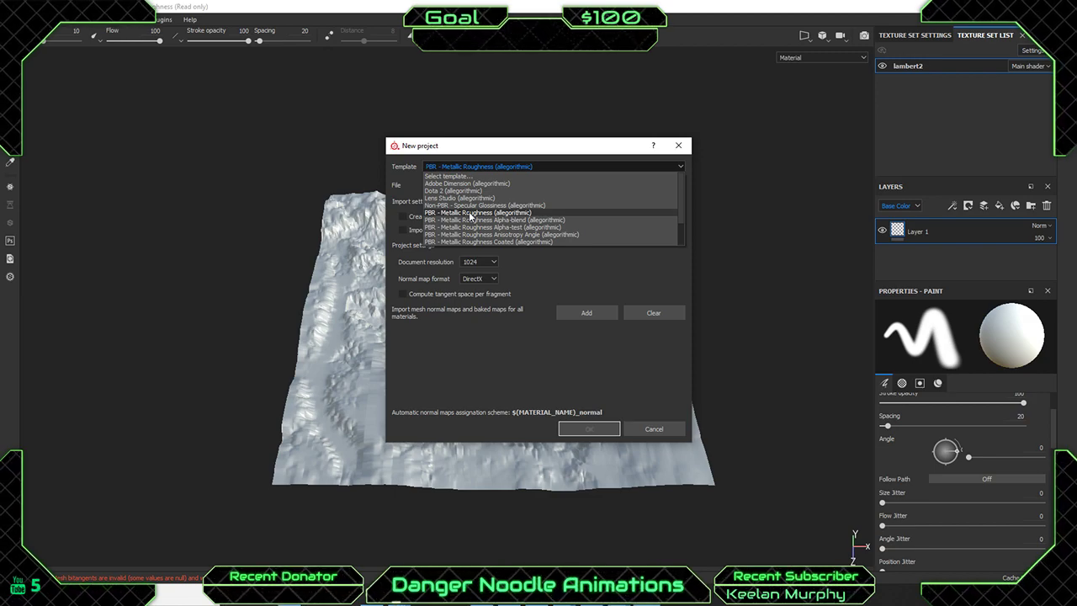
click(444, 214)
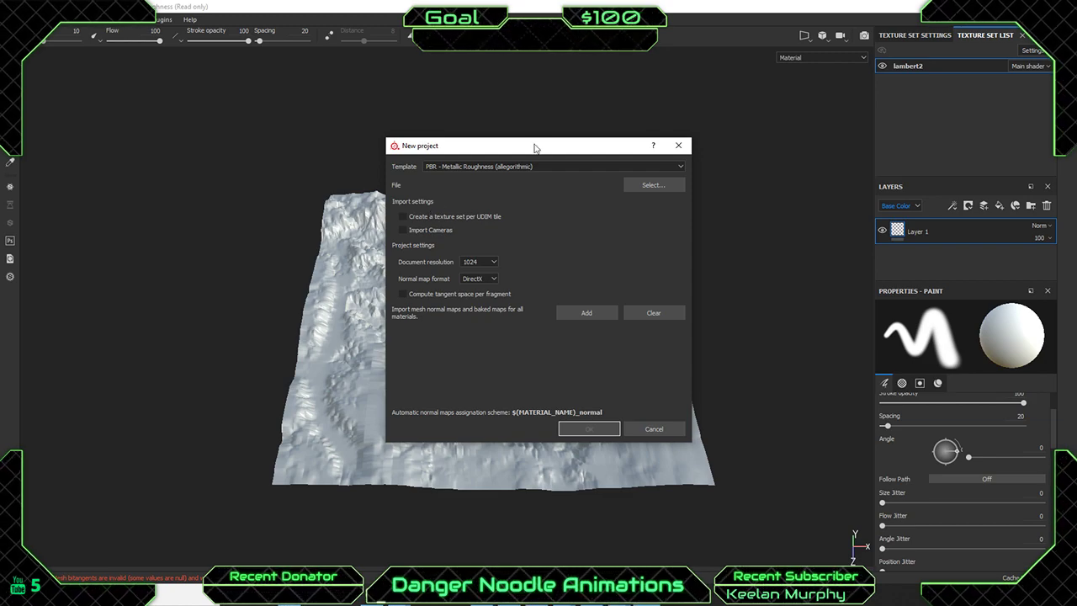
drag(534, 149, 521, 108)
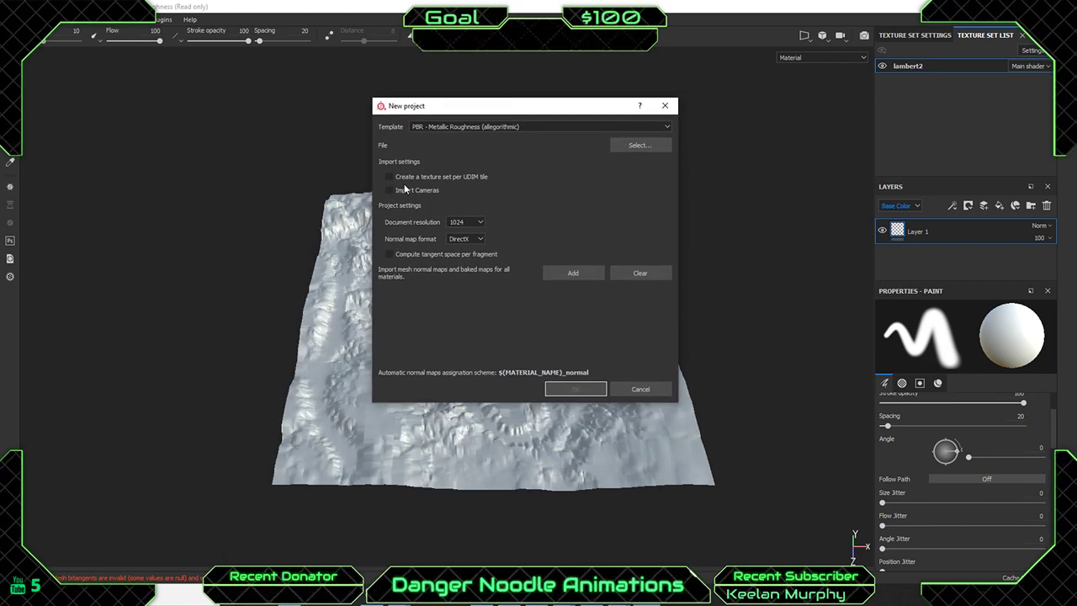
click(456, 222)
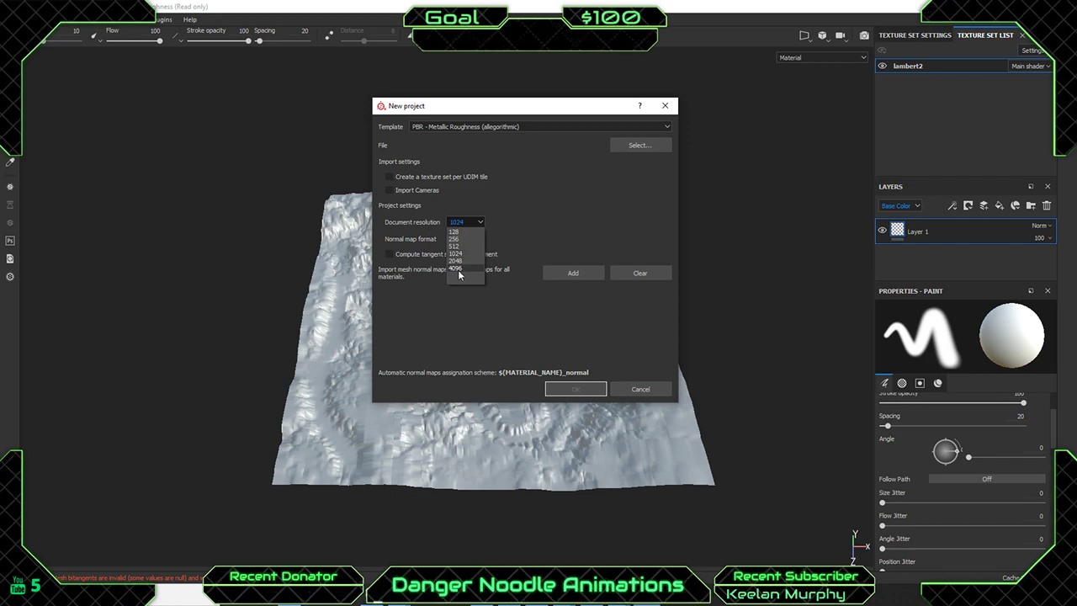
click(457, 267)
click(463, 221)
click(461, 269)
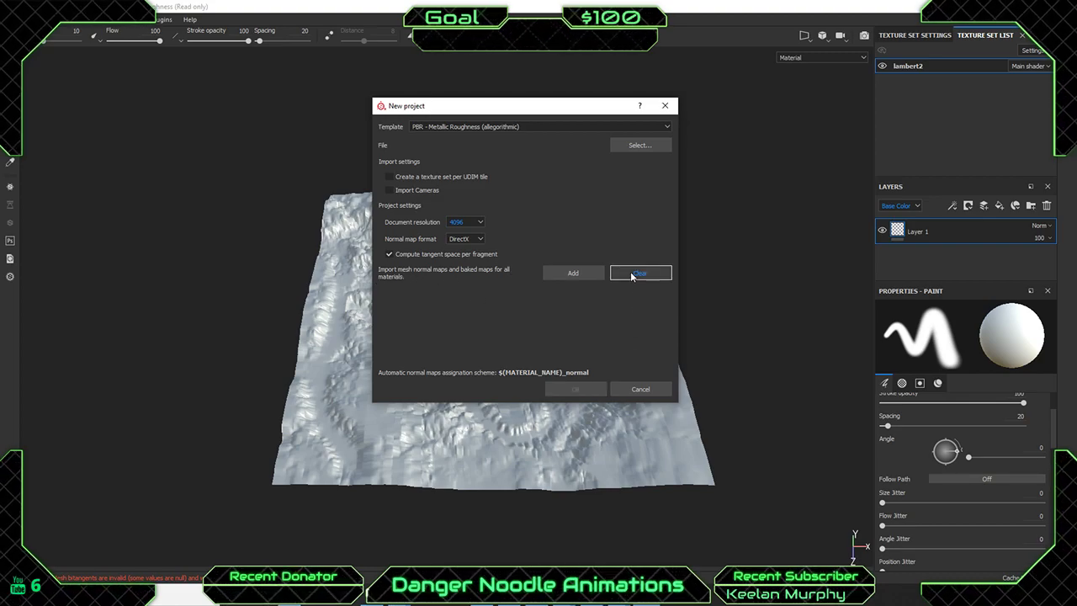
Choose Terrain_001.fbx as the mesh, create the project without importing any maps, and discard the previous project's changes.
click(560, 274)
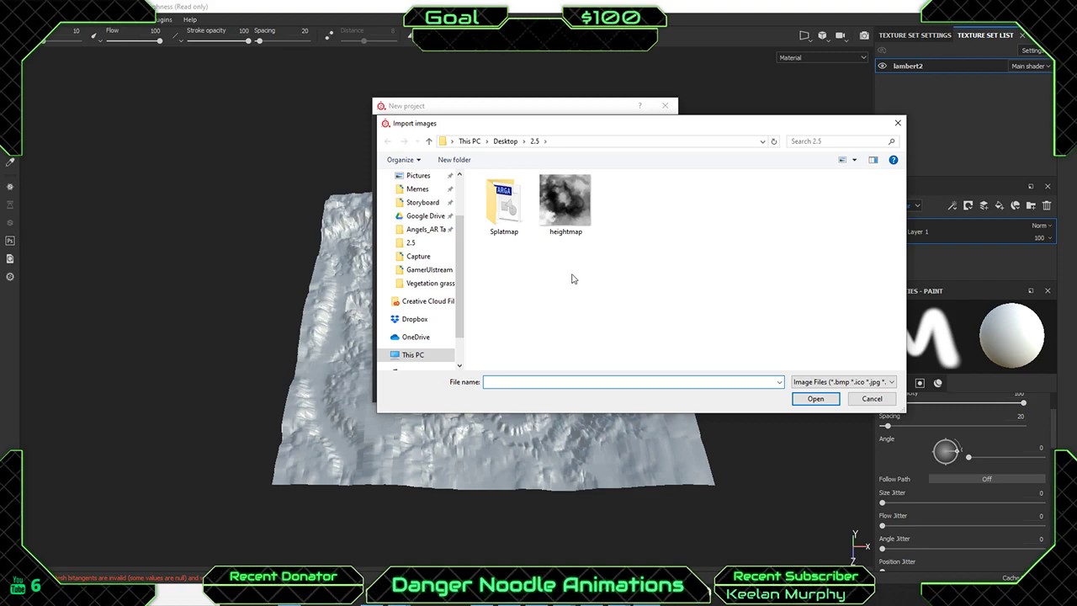
click(870, 399)
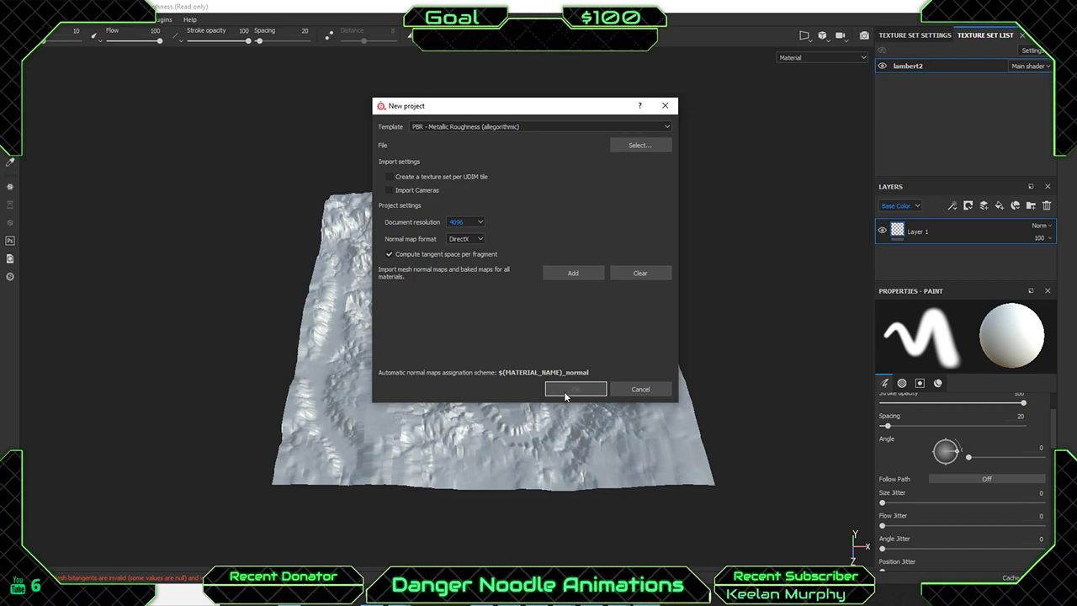
click(630, 144)
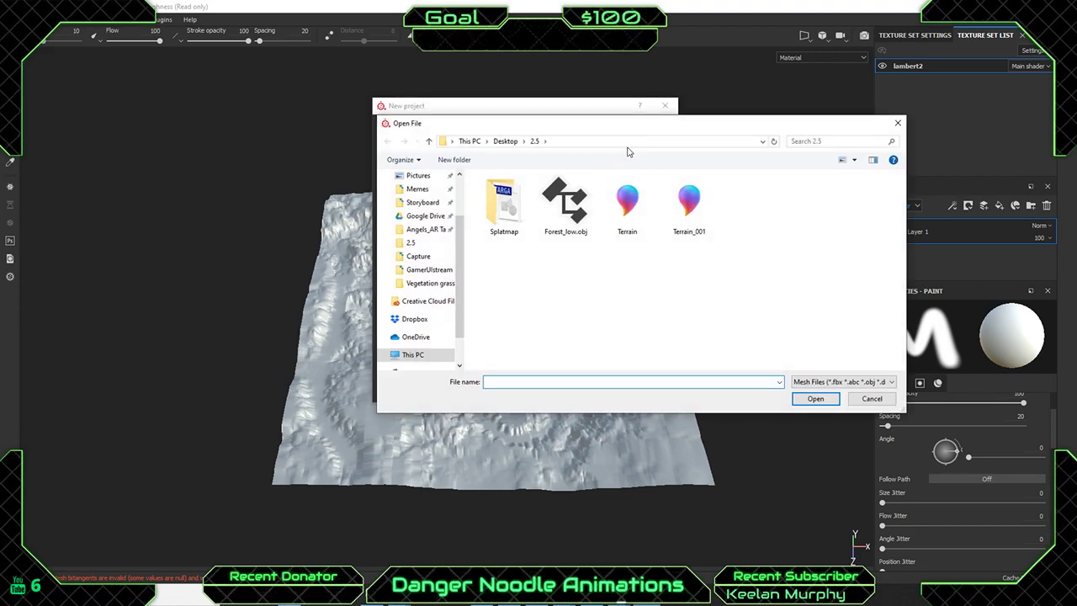
click(688, 204)
click(816, 400)
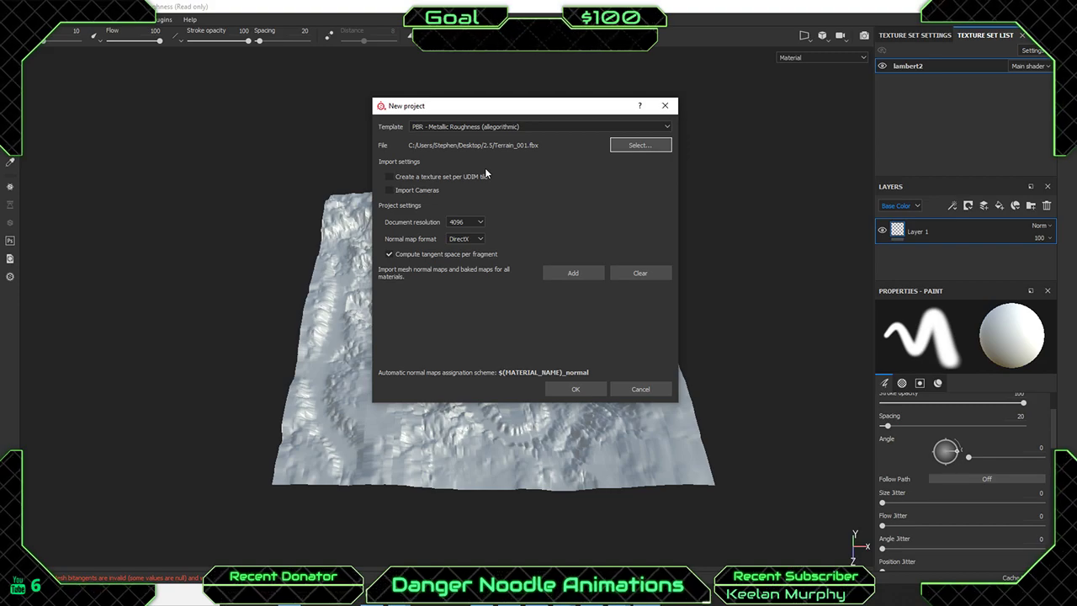
click(569, 389)
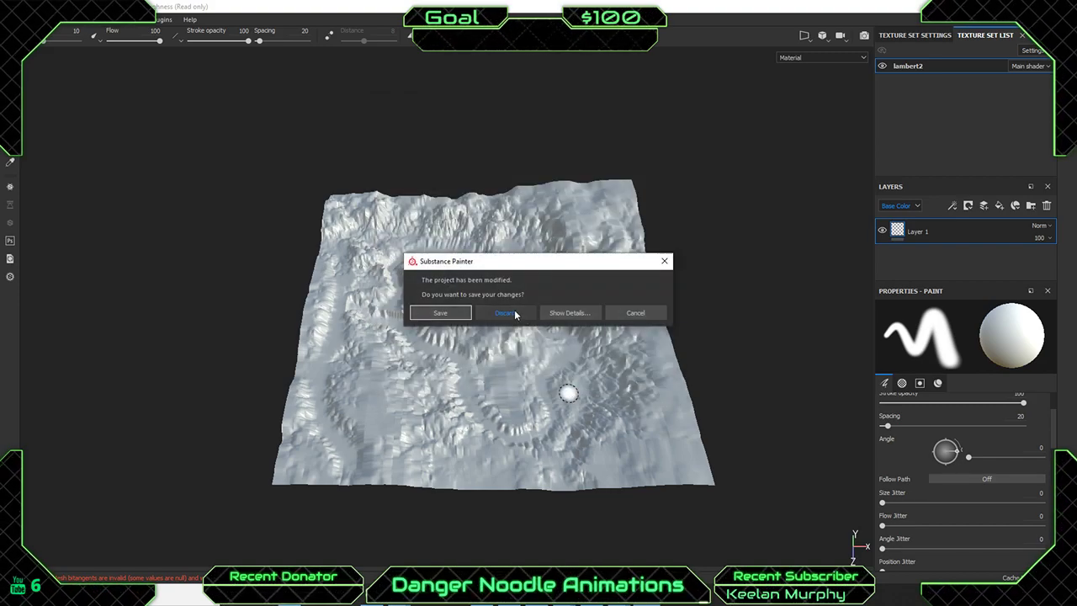
click(516, 314)
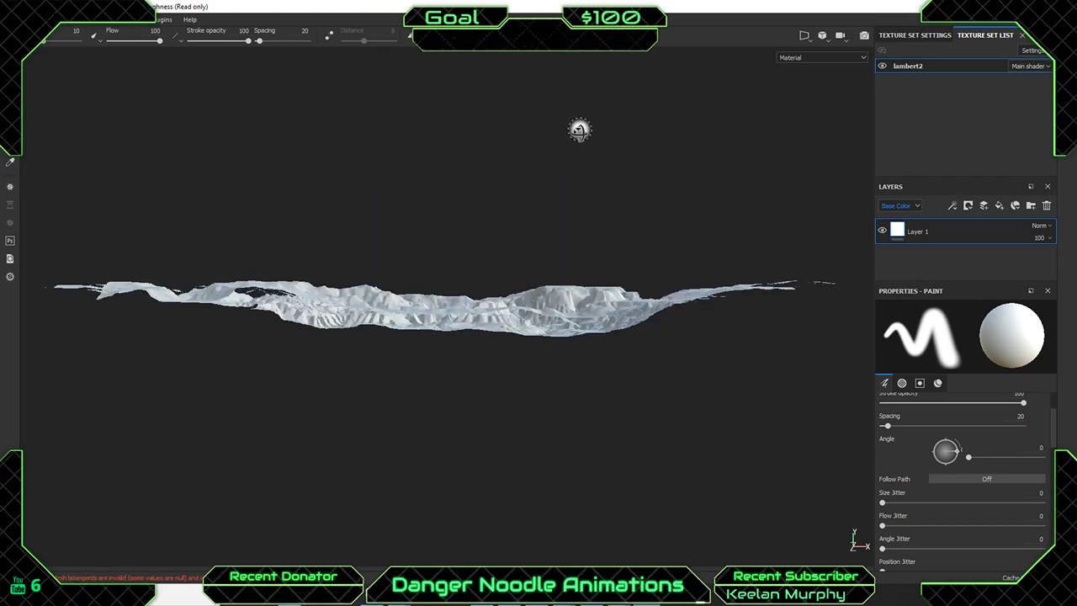
Examine the reimported terrain from above, its texture set list options and the paint material properties.
alt+drag(580, 131, 570, 224)
click(1042, 50)
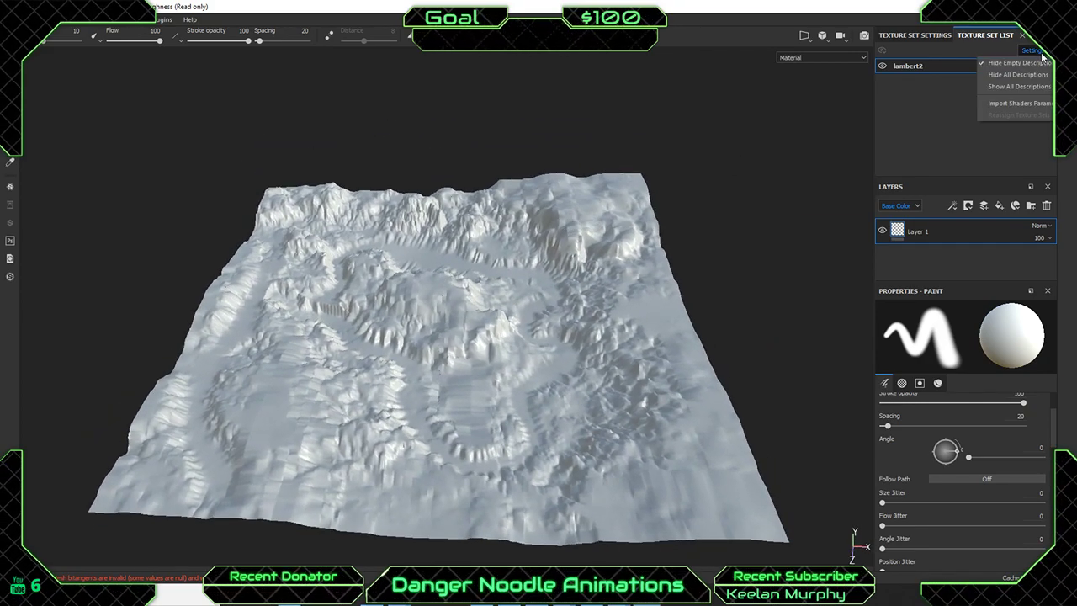
click(902, 106)
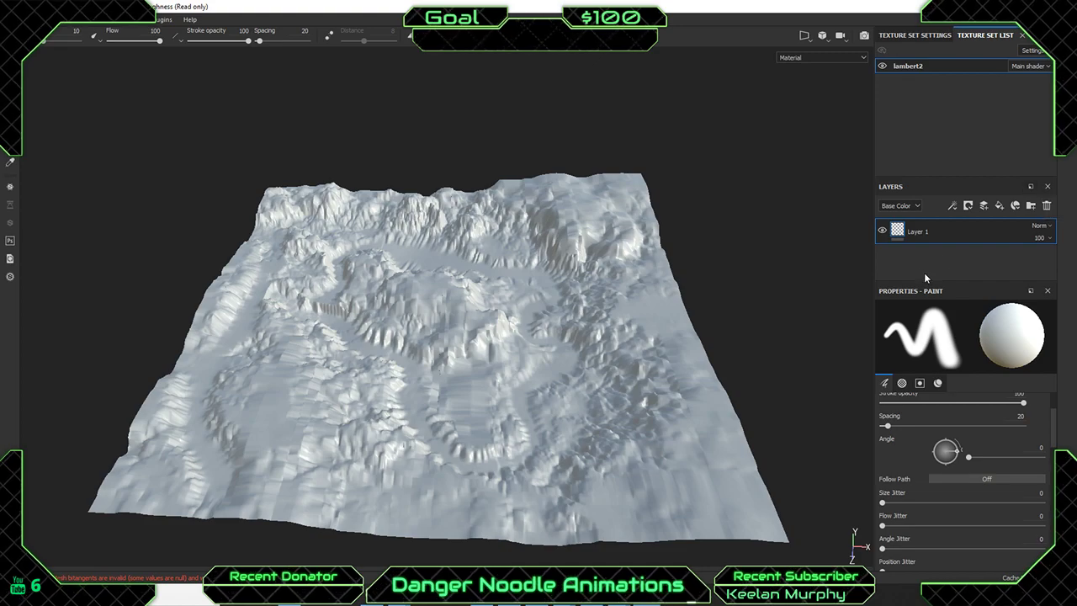
scroll(917, 488, down, 5)
scroll(918, 498, down, 3)
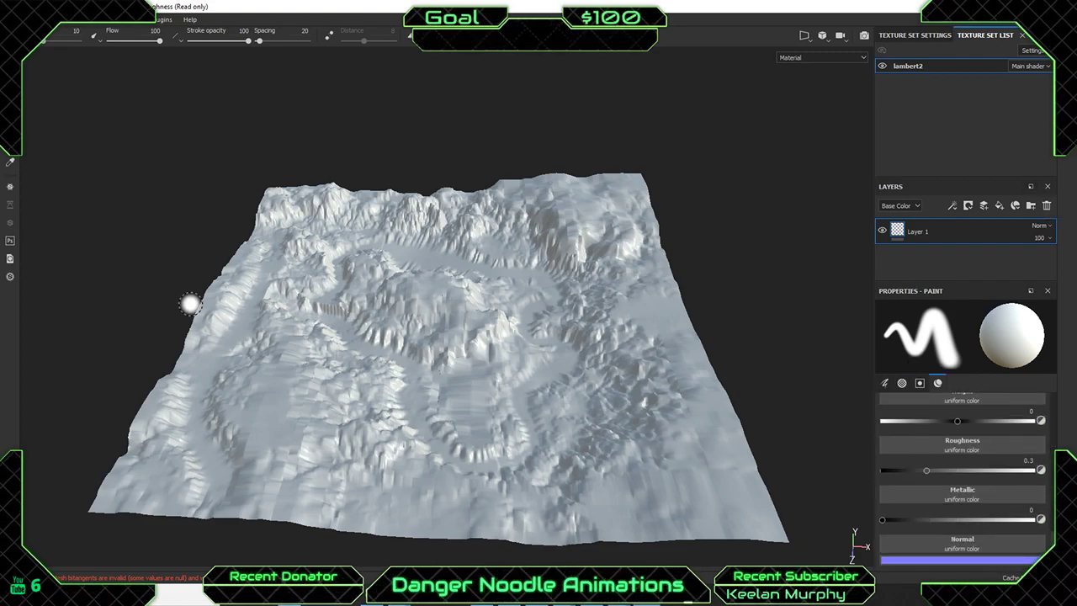
Paint a looping white test stroke across the terrain and undo it.
mouse_move(334, 414)
mouse_down()
mouse_move(353, 291)
mouse_move(231, 370)
mouse_move(514, 312)
mouse_move(317, 450)
mouse_move(446, 215)
mouse_move(492, 348)
mouse_move(497, 324)
mouse_up()
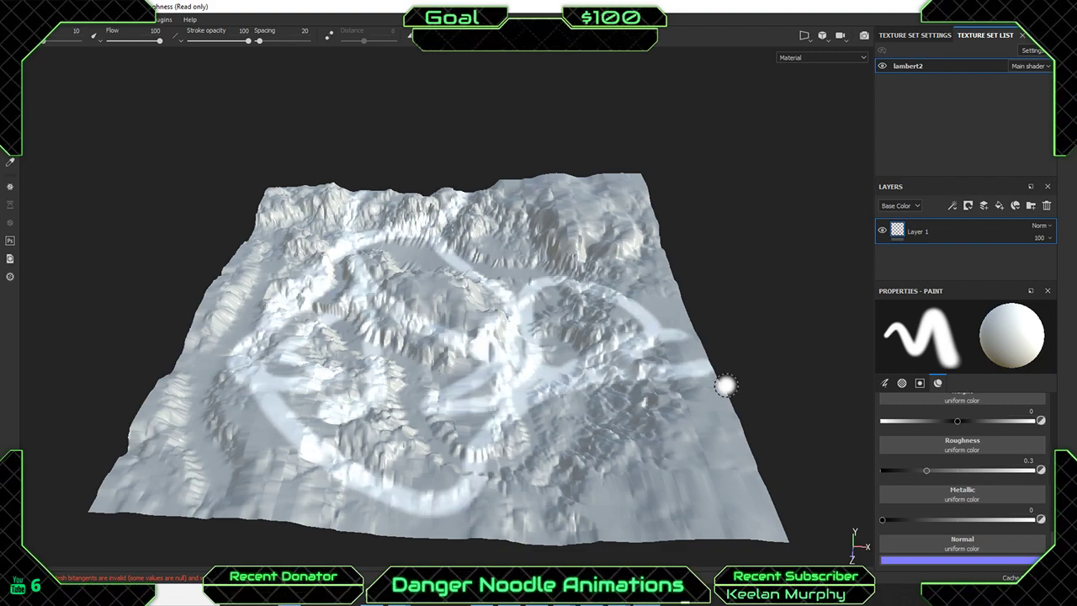
key(ctrl+z)
alt+drag(715, 342, 676, 292)
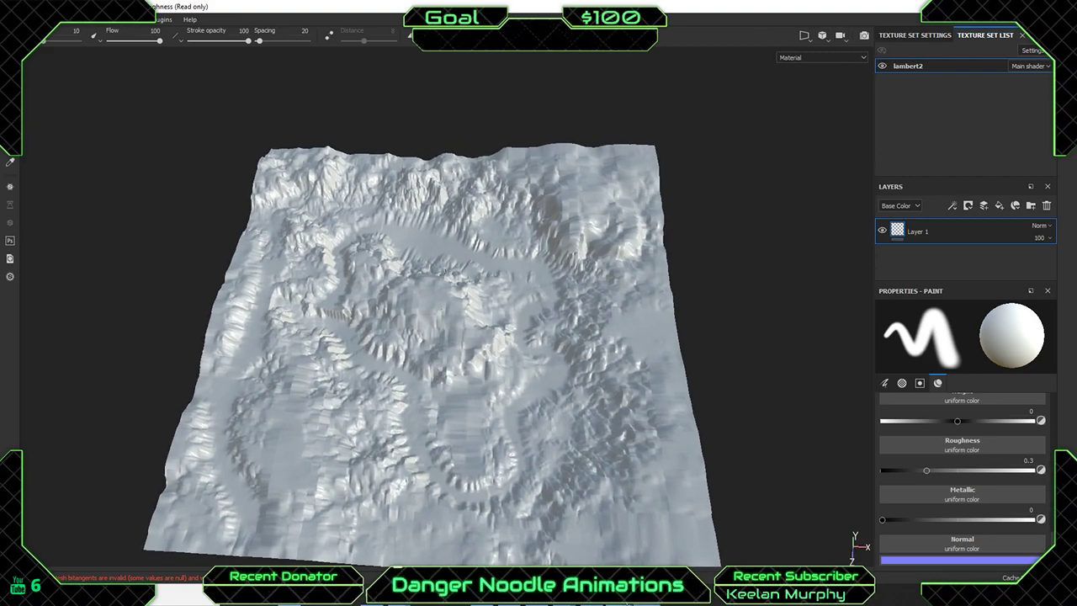
Close the current terrain project without saving it.
mouse_move(618, 601)
click(12, 19)
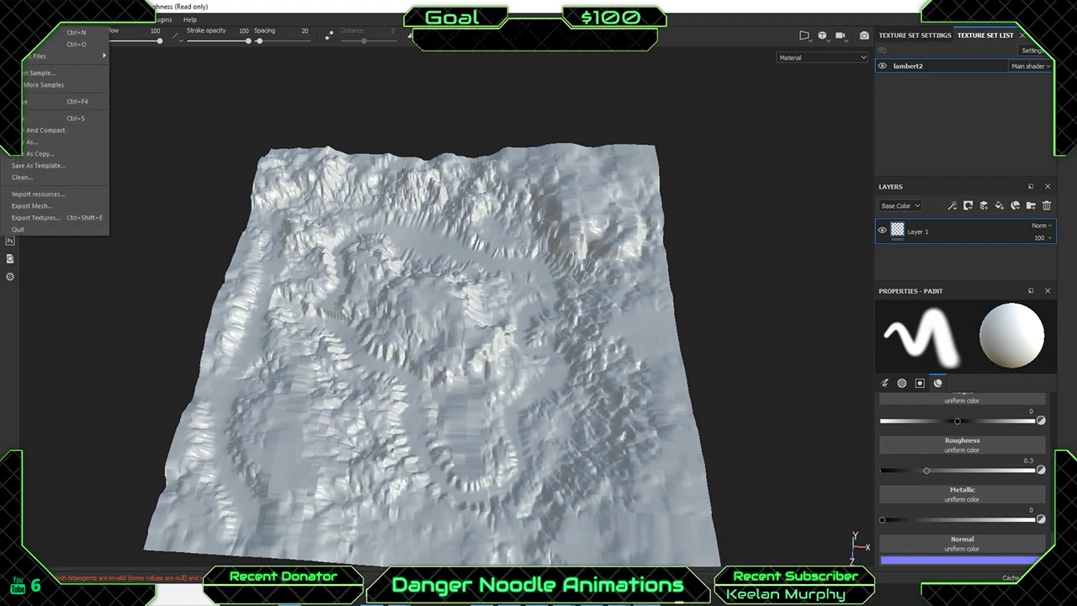
click(33, 103)
click(503, 311)
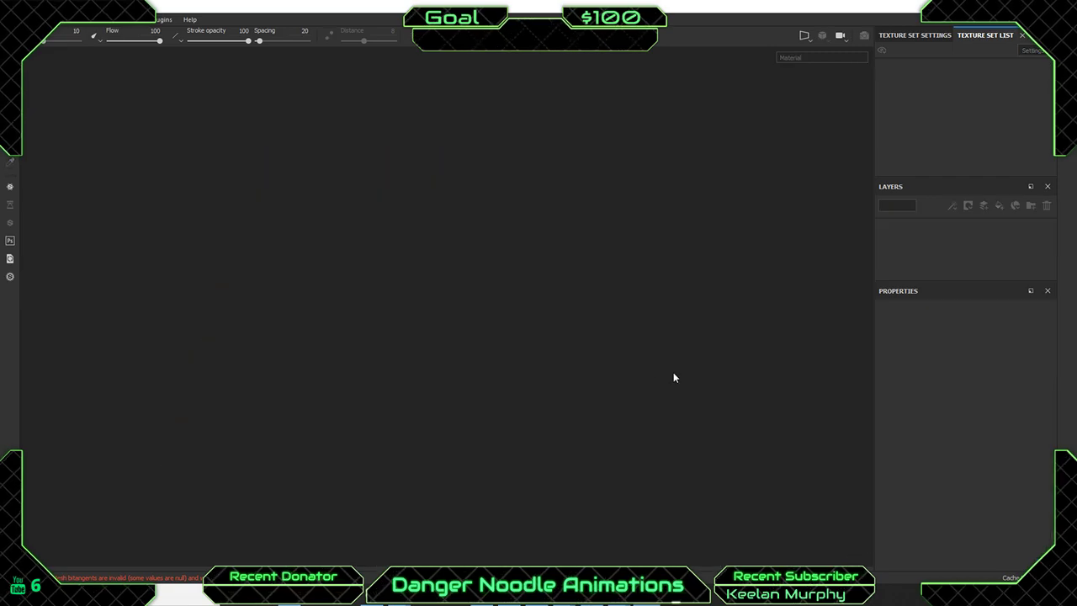
Switch to Maya and view the selected terrain chunks up close at a lower angle.
mouse_move(620, 600)
click(684, 556)
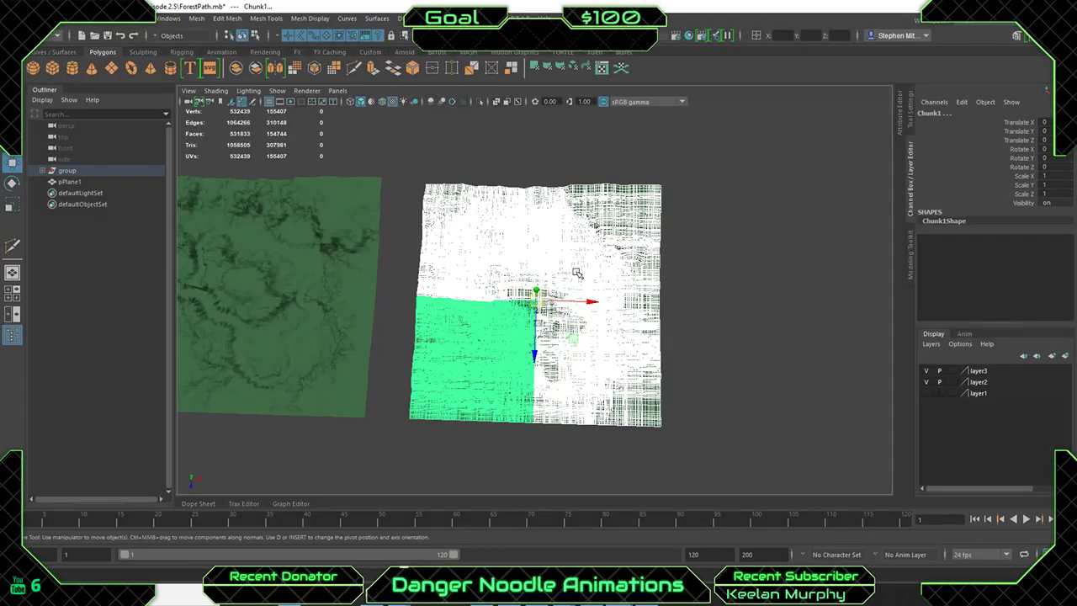
scroll(534, 300, up, 5)
scroll(539, 301, down, 4)
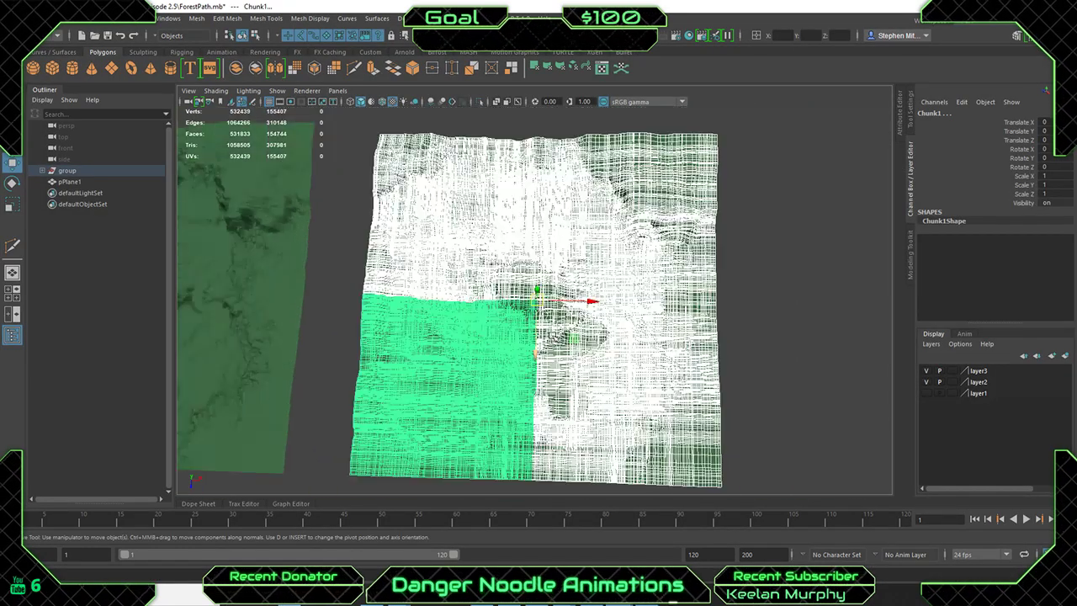
alt+drag(563, 359, 554, 310)
Open the FBX export of the selected chunks and examine its reference, include and geometry options, including the NURBS conversion choices.
click(12, 18)
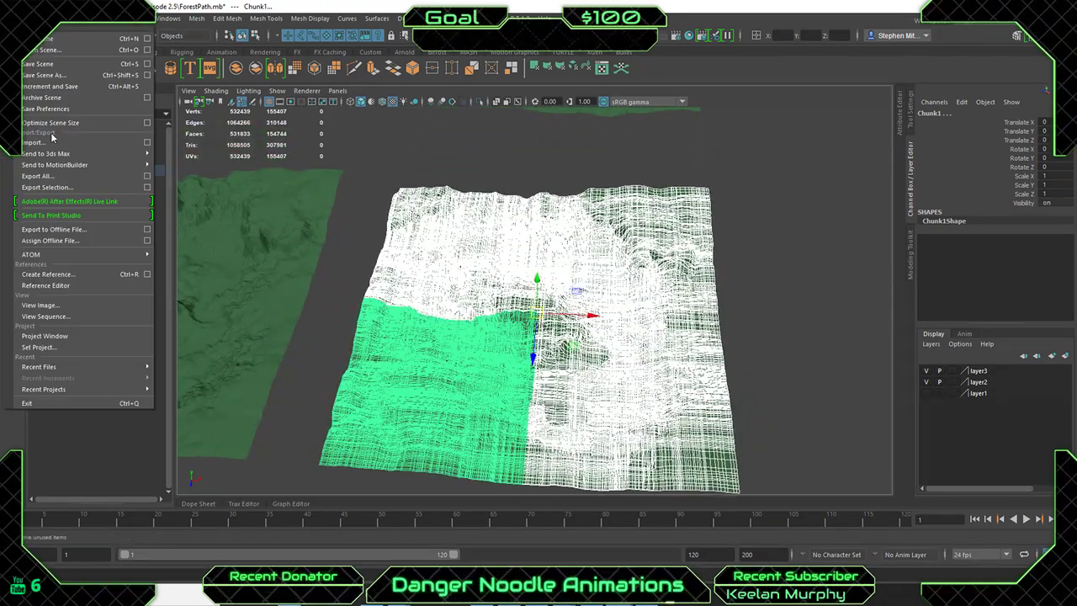
click(65, 186)
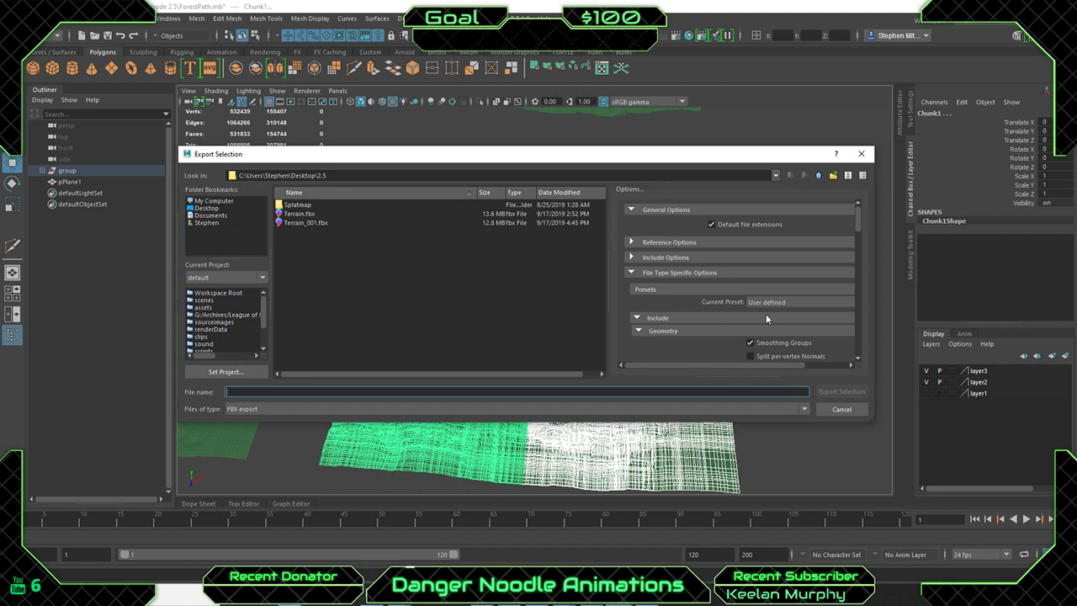
click(692, 242)
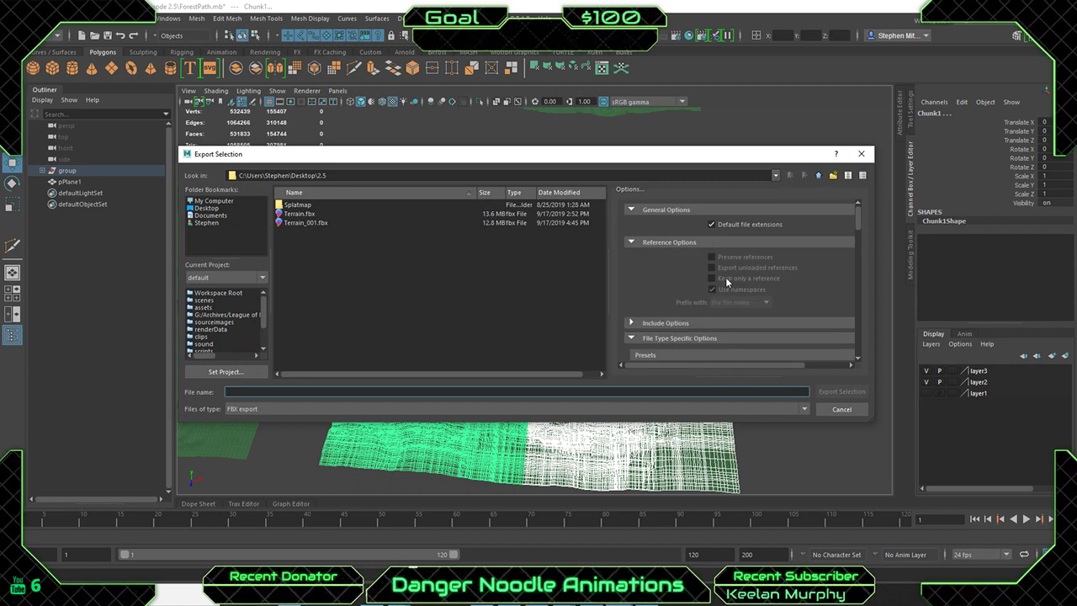
click(669, 323)
scroll(692, 323, down, 3)
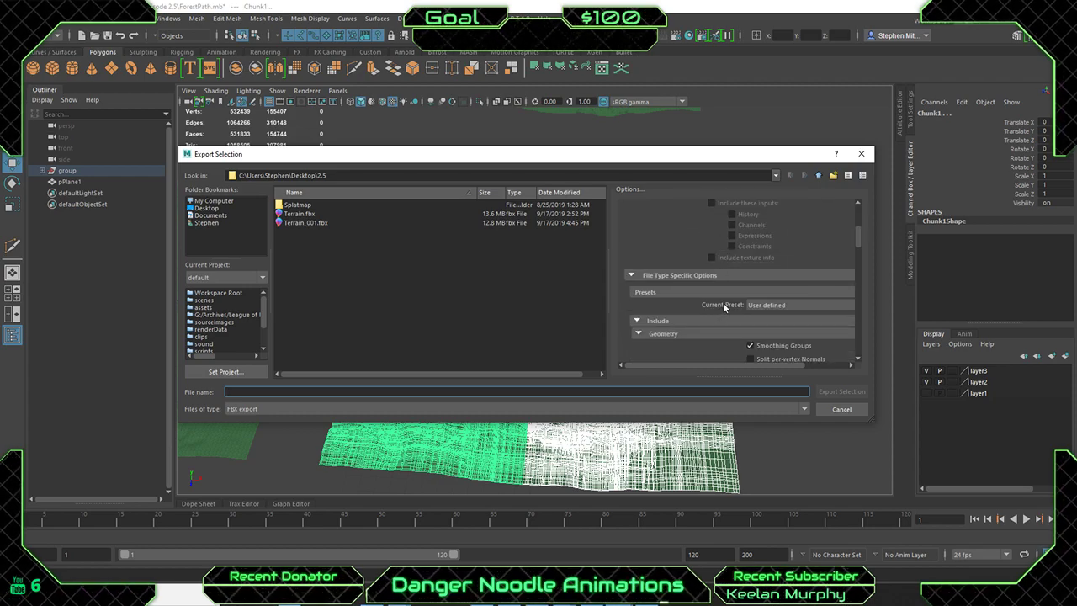
click(702, 276)
click(702, 276)
scroll(690, 269, down, 2)
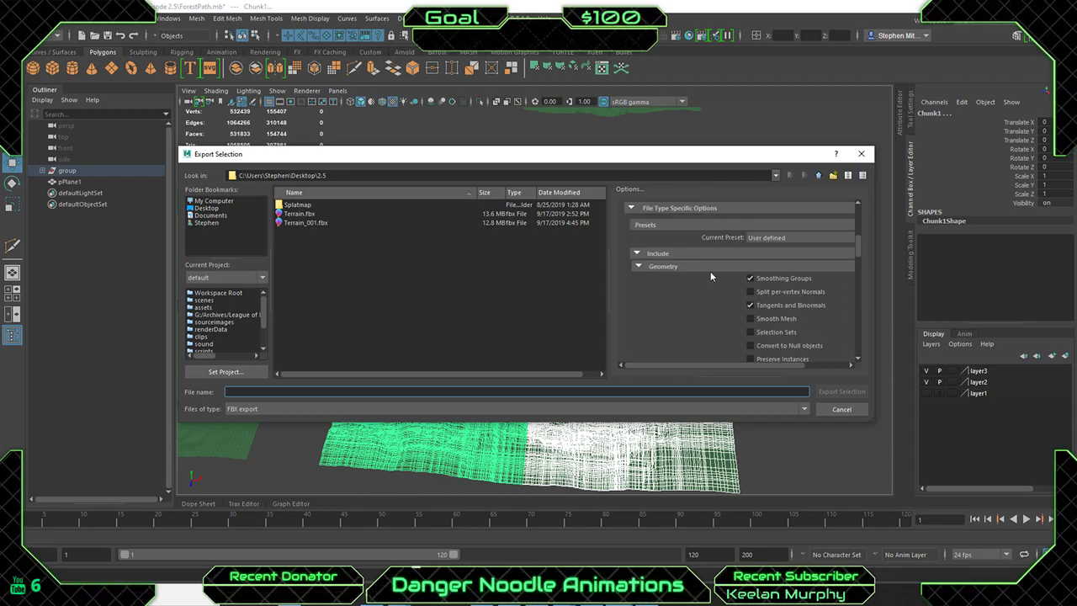
scroll(760, 310, down, 1)
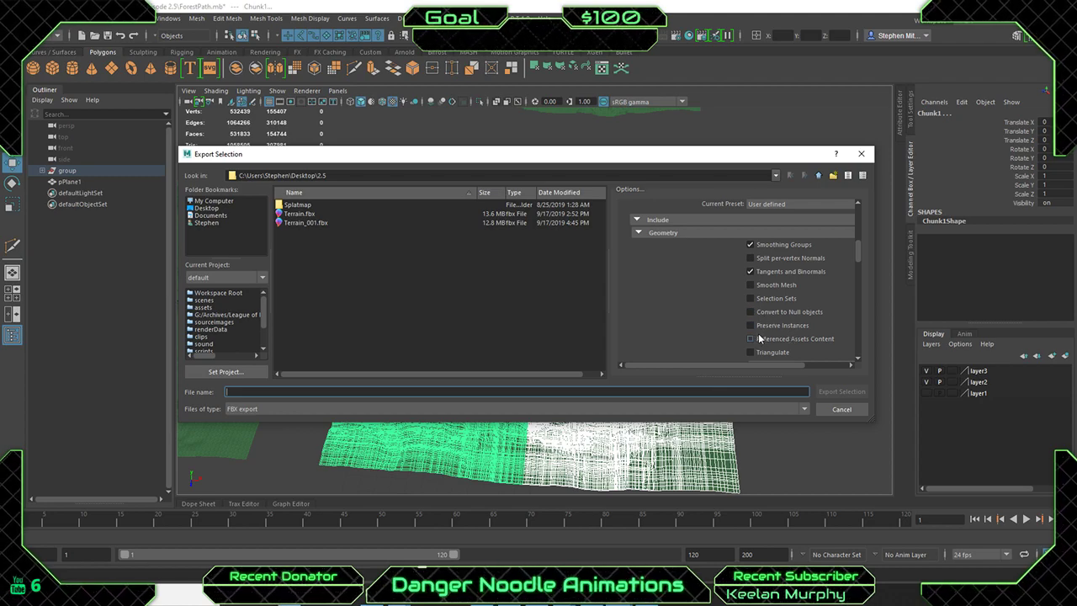
scroll(758, 333, down, 1)
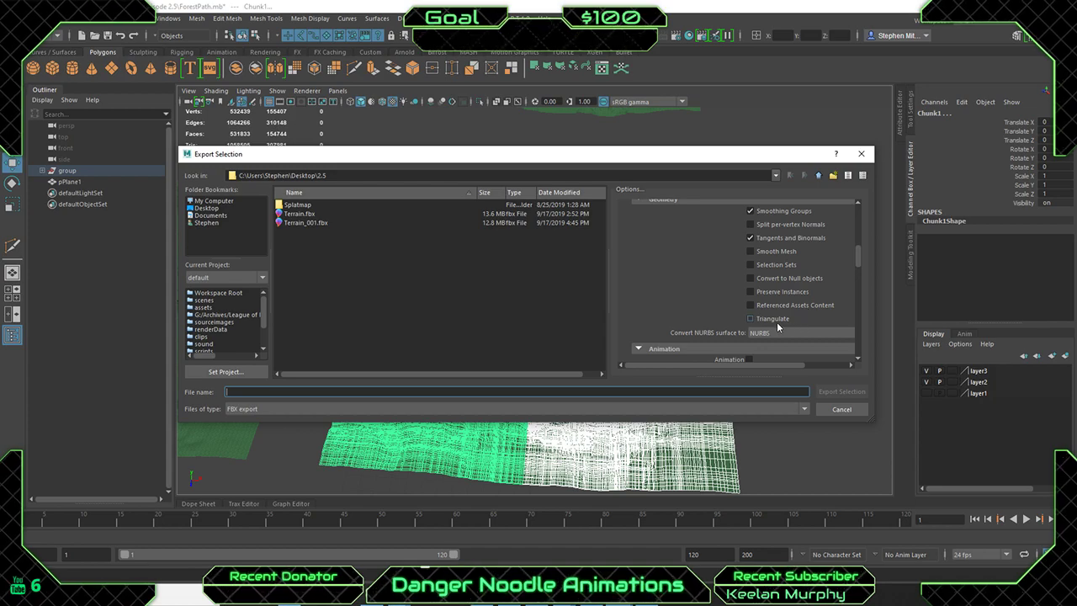
click(769, 333)
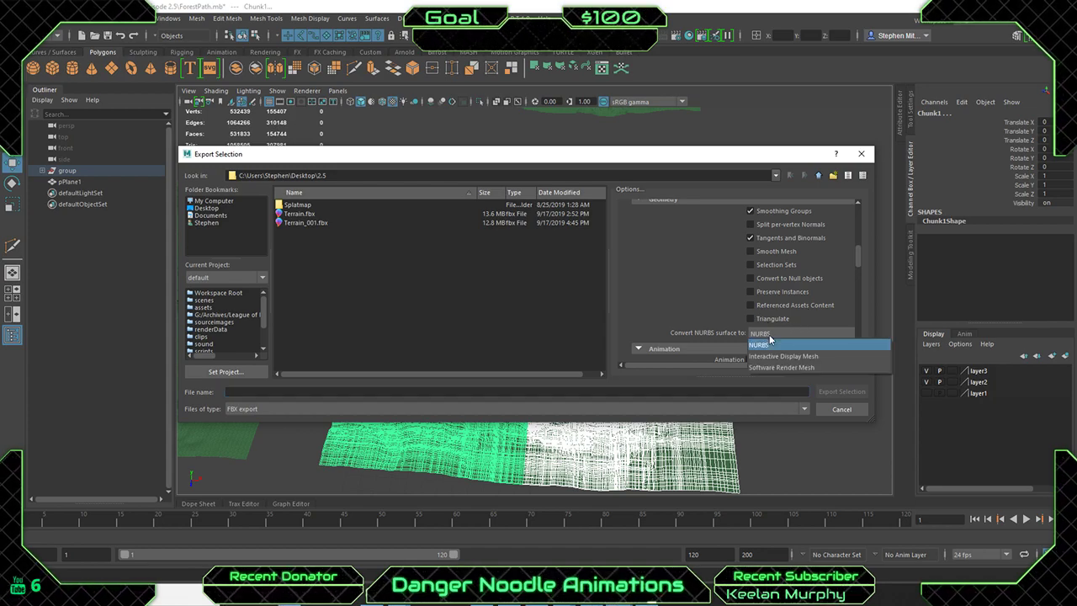
click(770, 339)
scroll(718, 328, up, 4)
scroll(718, 325, down, 3)
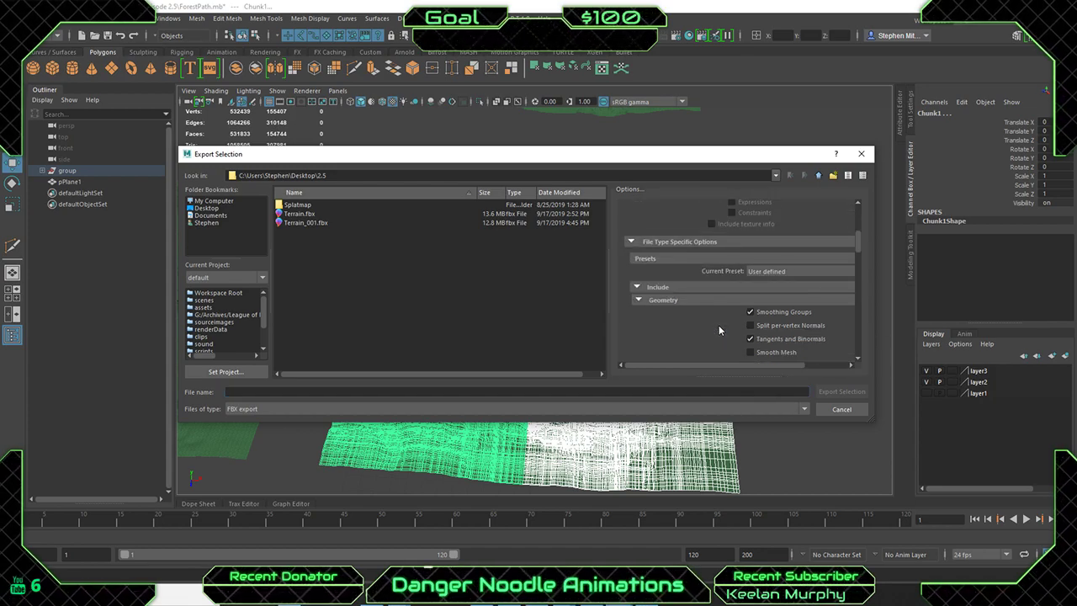
Examine the FBX export's animation, deformed models, curve filter, constraint, embed media and connection options.
scroll(749, 300, down, 6)
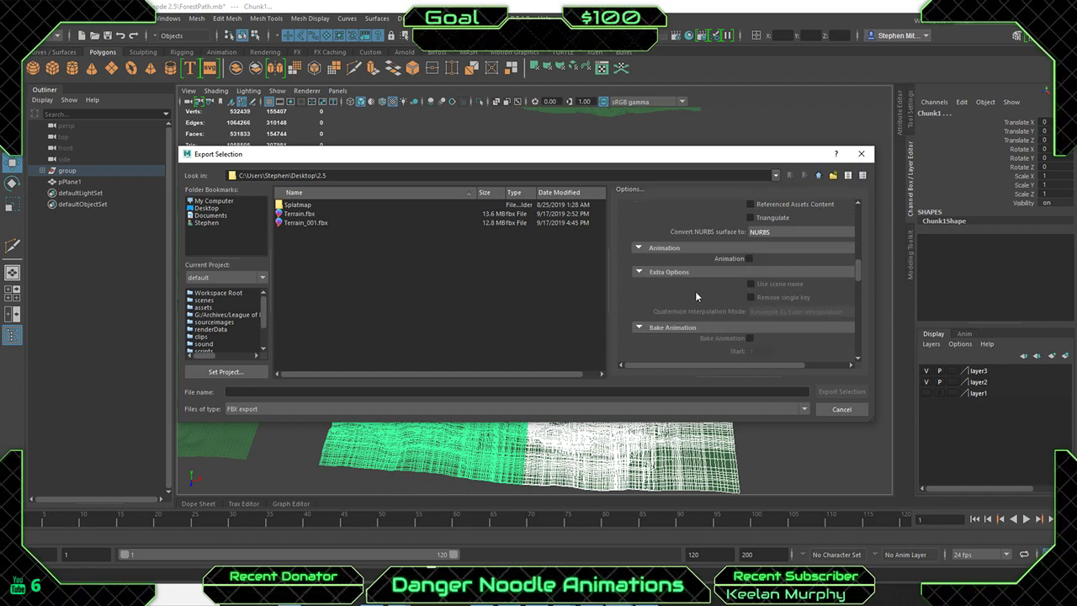
scroll(671, 320, down, 5)
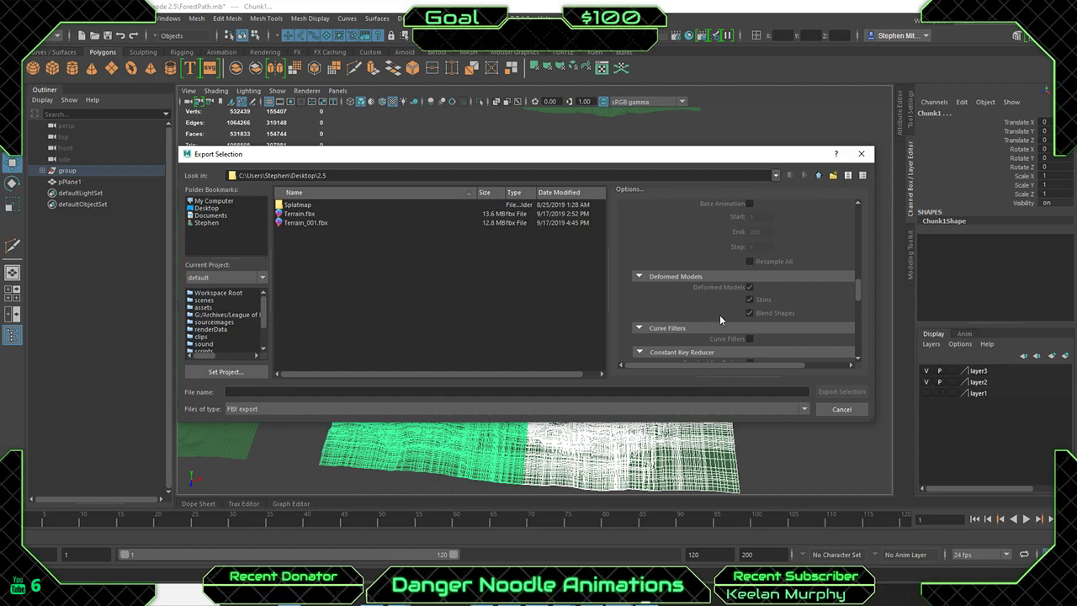
scroll(699, 311, down, 3)
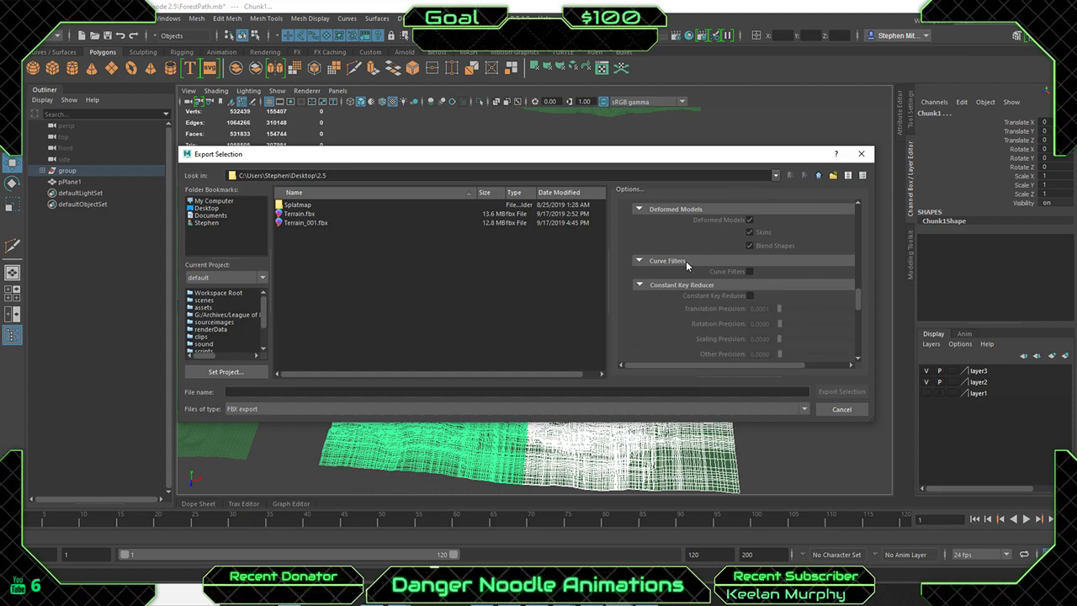
click(682, 284)
scroll(712, 312, down, 2)
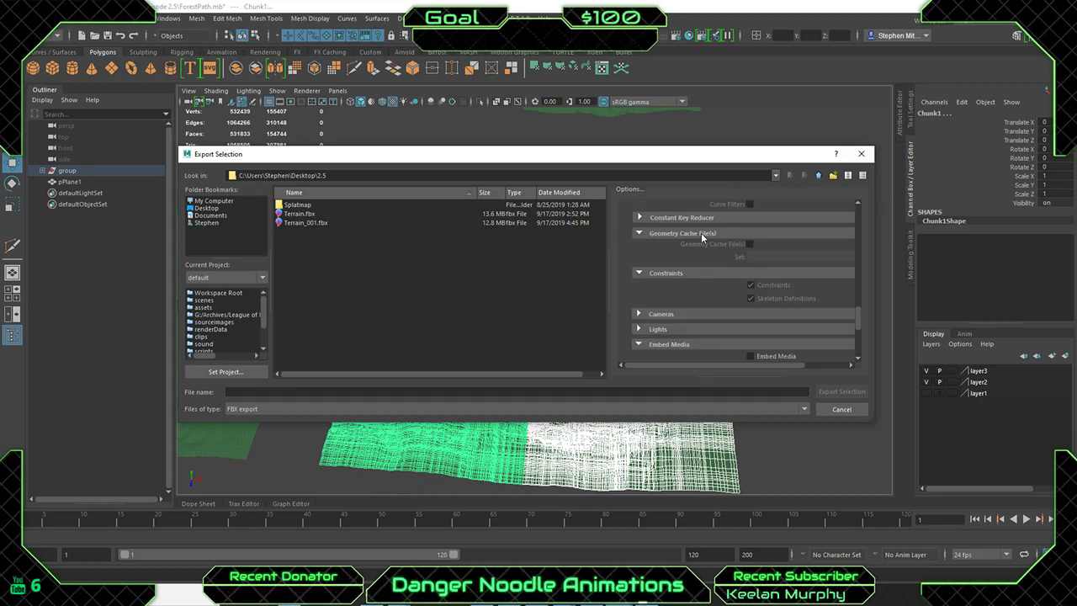
click(667, 275)
click(666, 274)
scroll(673, 316, down, 1)
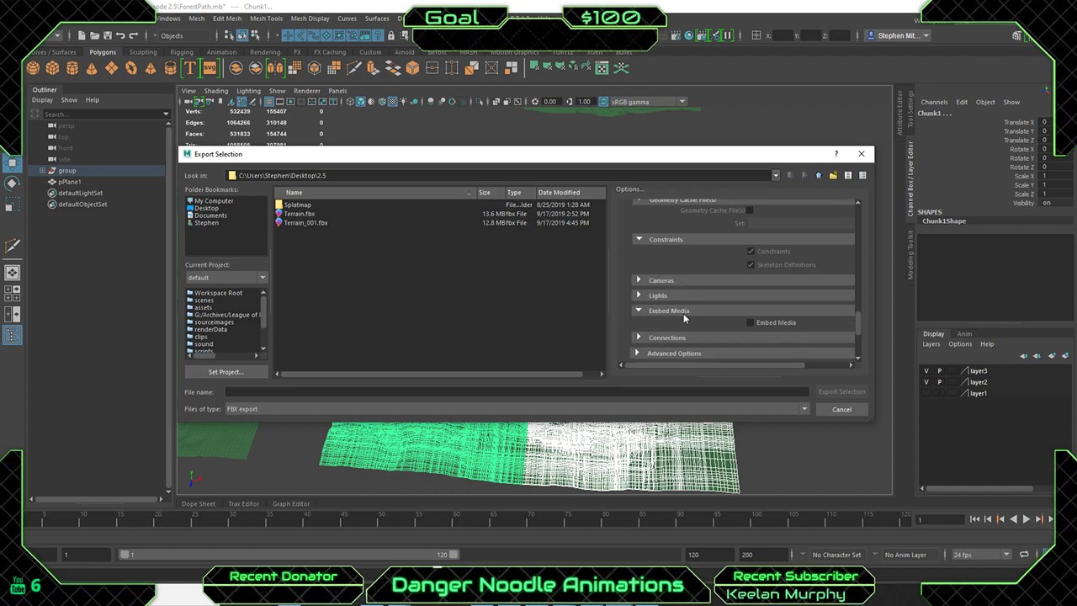
scroll(684, 318, down, 1)
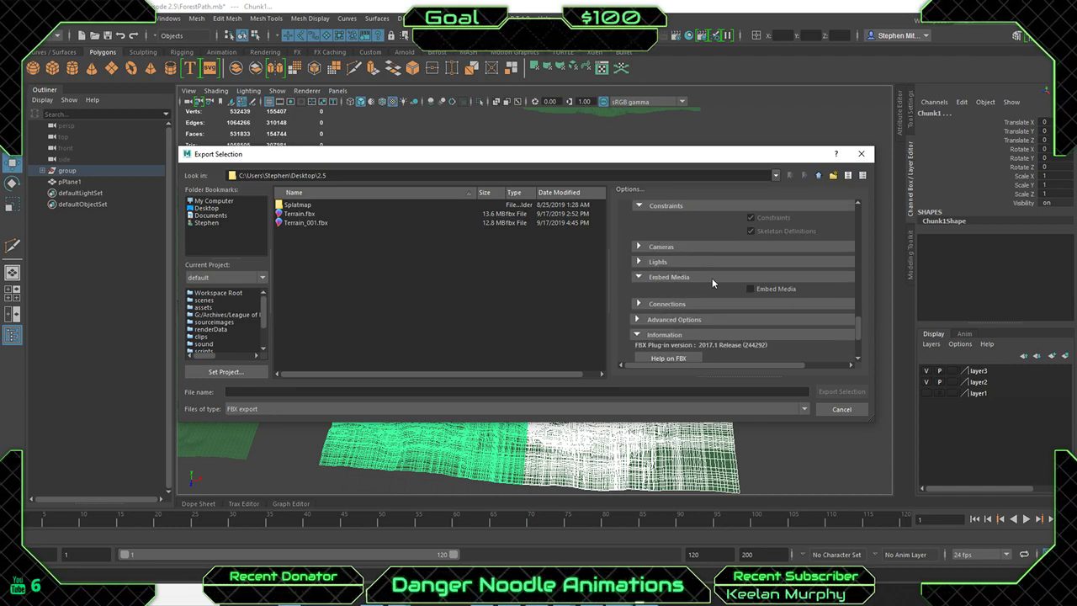
click(669, 305)
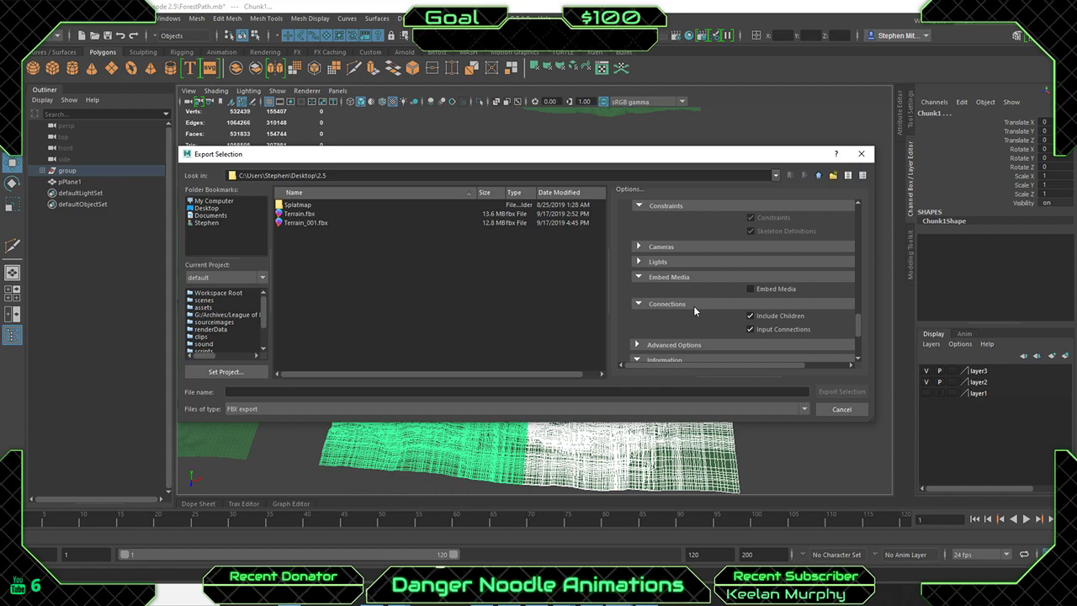
click(684, 304)
scroll(683, 313, down, 1)
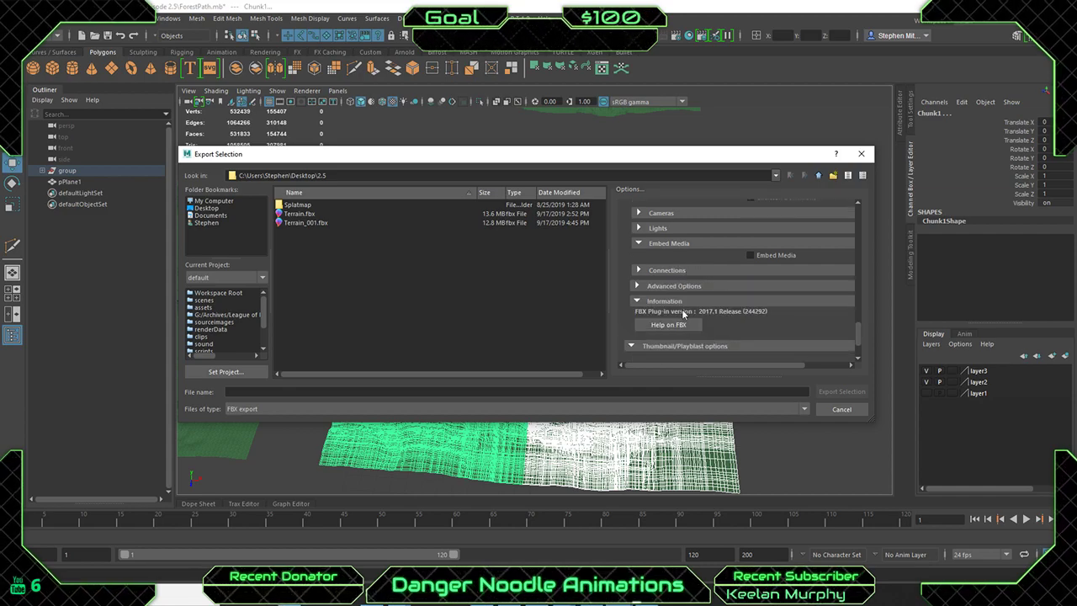
Examine the advanced and FBX file format options, review the whole option list again, and close the dialog without exporting.
click(677, 286)
double_click(677, 286)
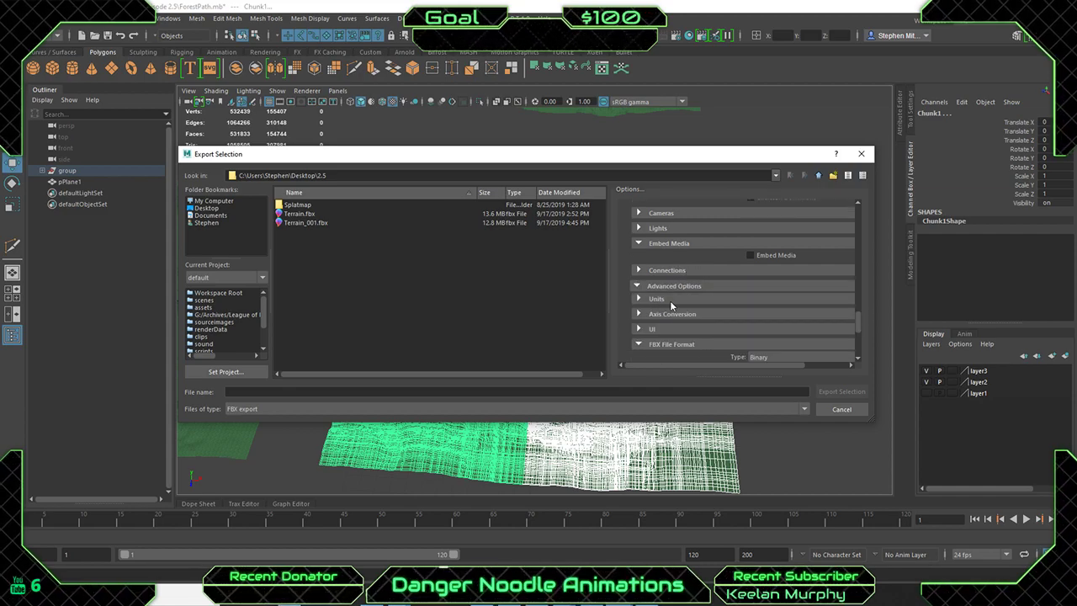
scroll(740, 323, down, 1)
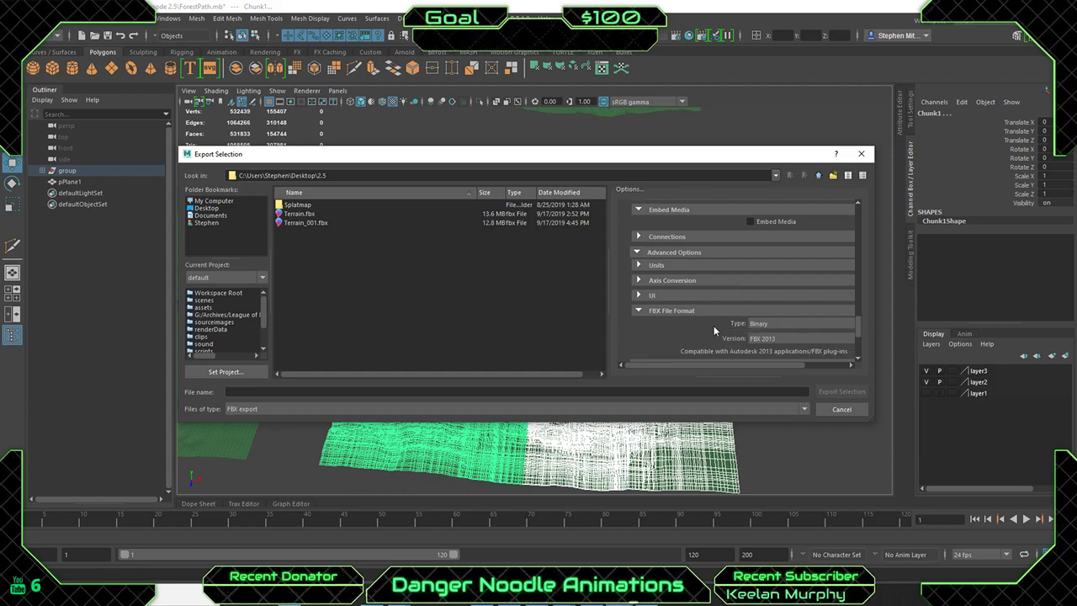
scroll(690, 325, down, 1)
scroll(732, 330, down, 2)
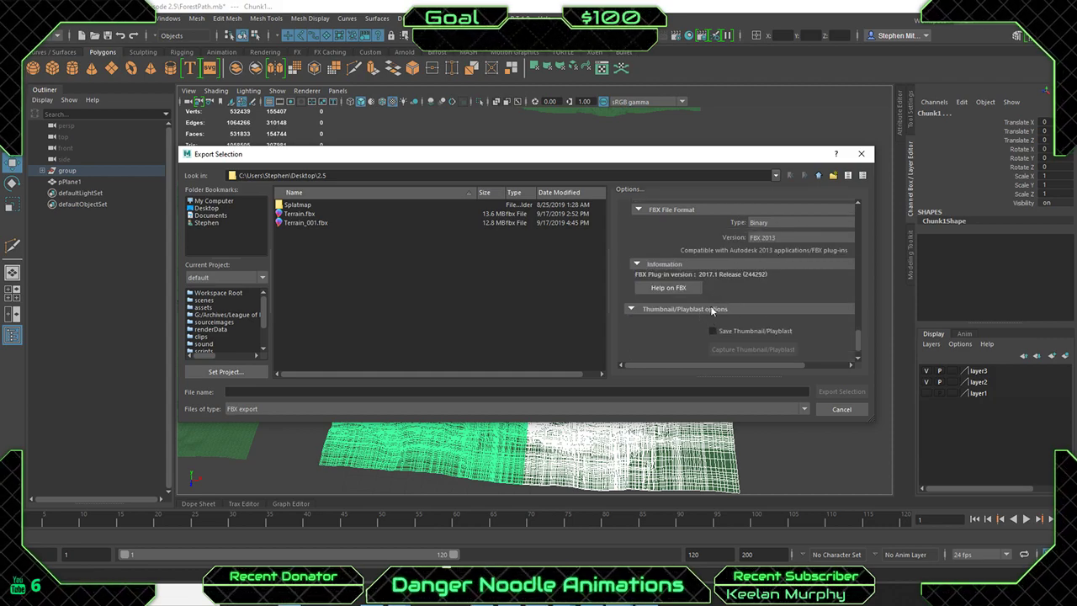
scroll(712, 291, down, 1)
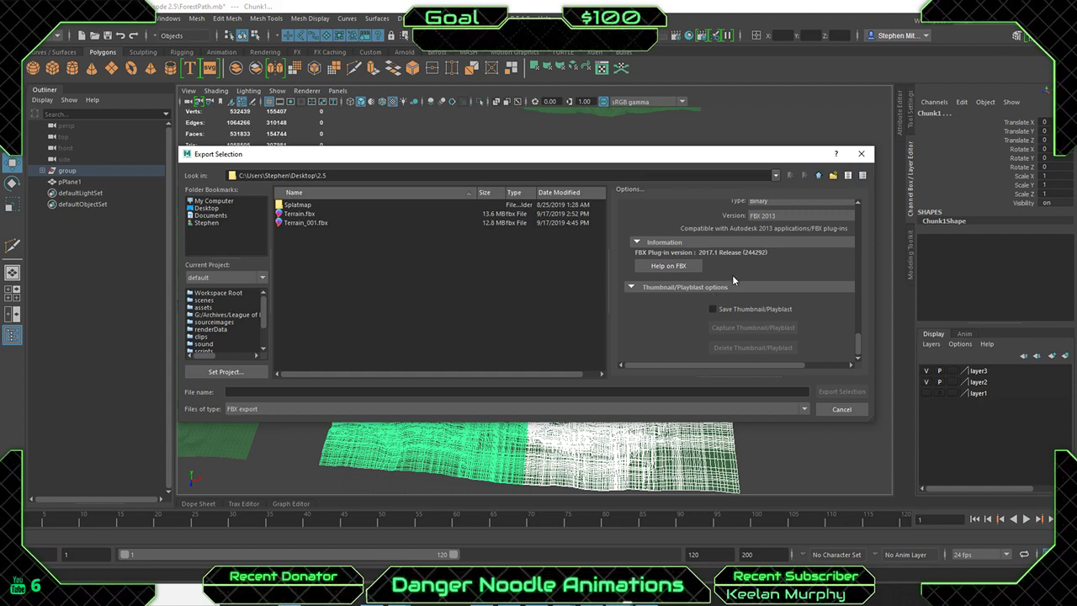
scroll(720, 278, up, 5)
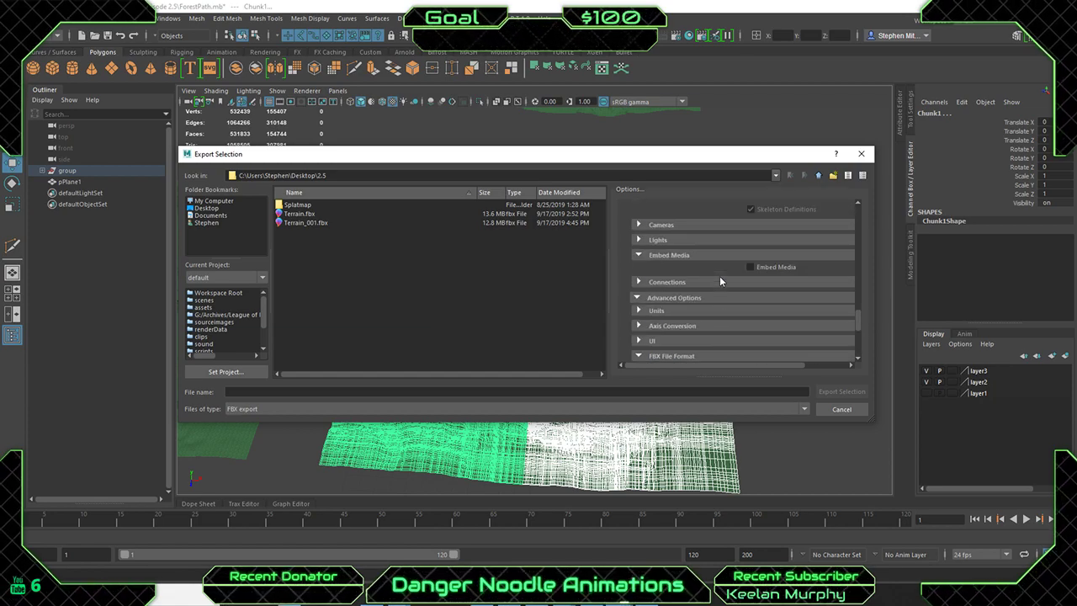
scroll(719, 277, up, 6)
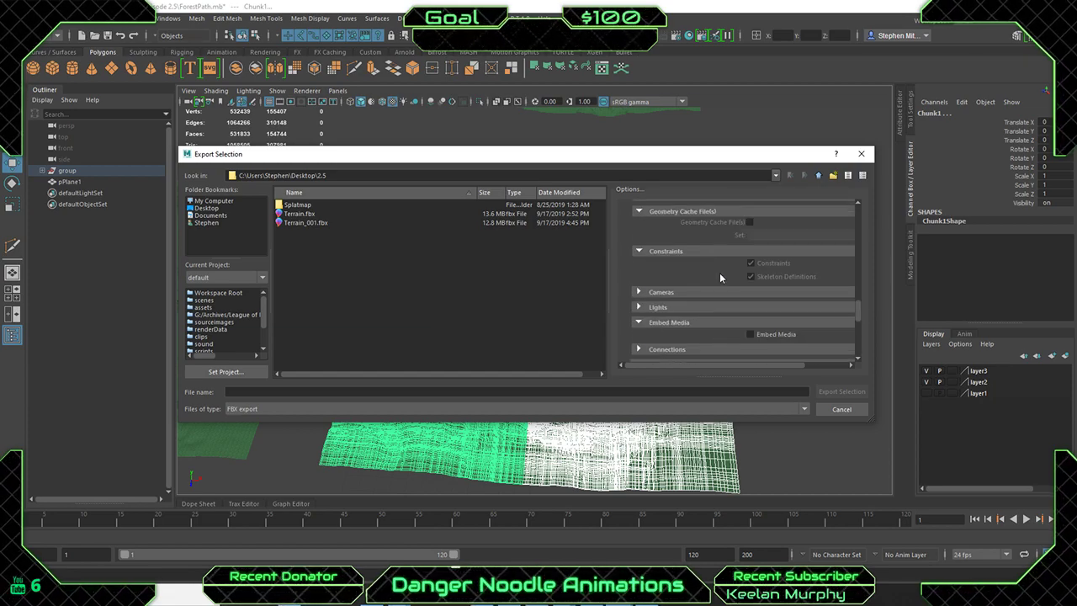
scroll(720, 273, up, 6)
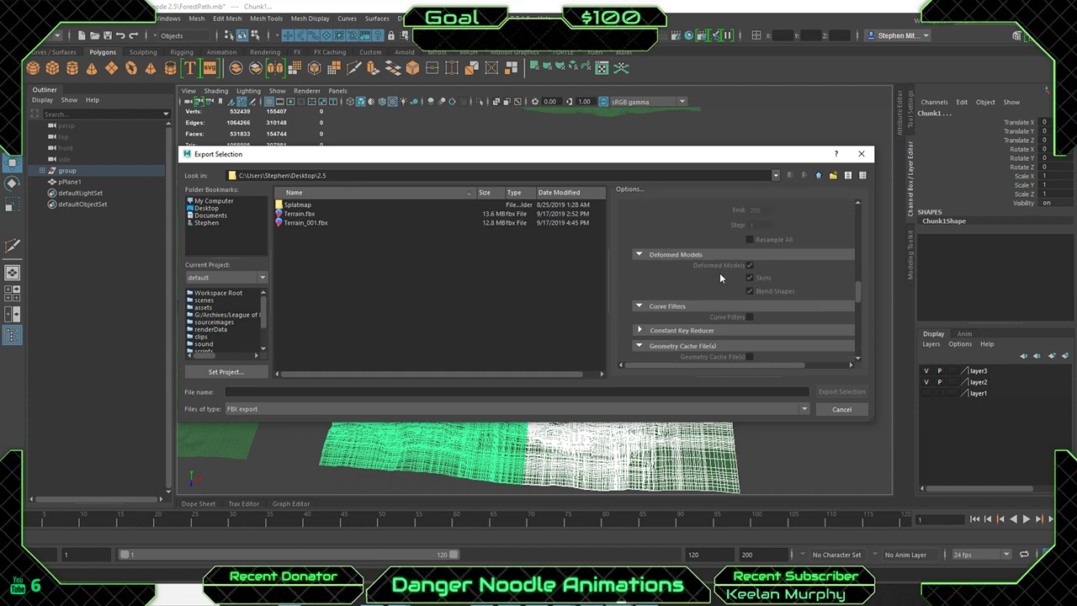
scroll(719, 270, up, 8)
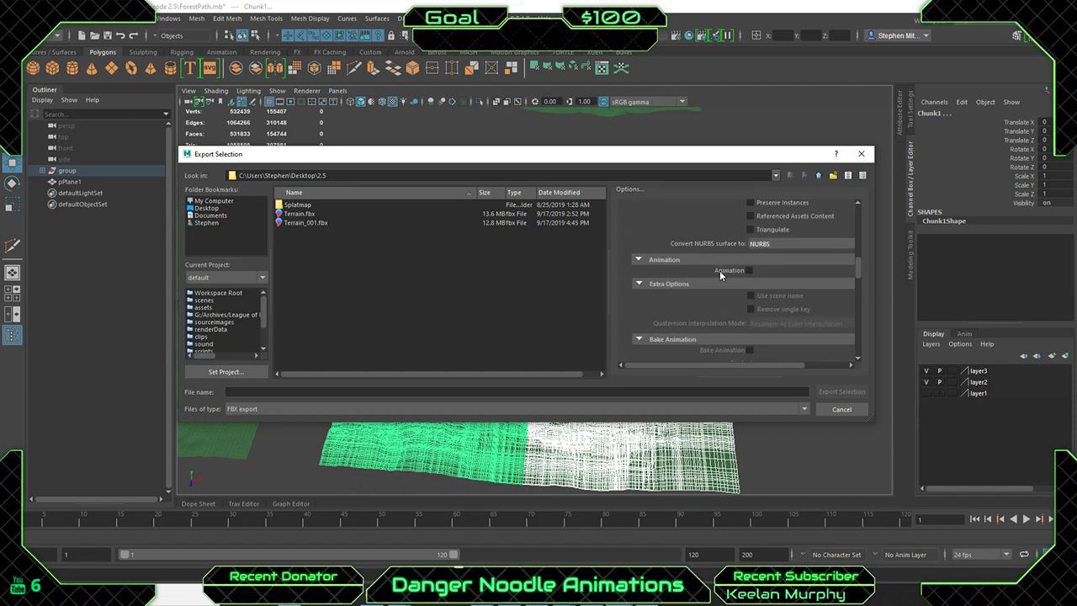
scroll(719, 270, up, 2)
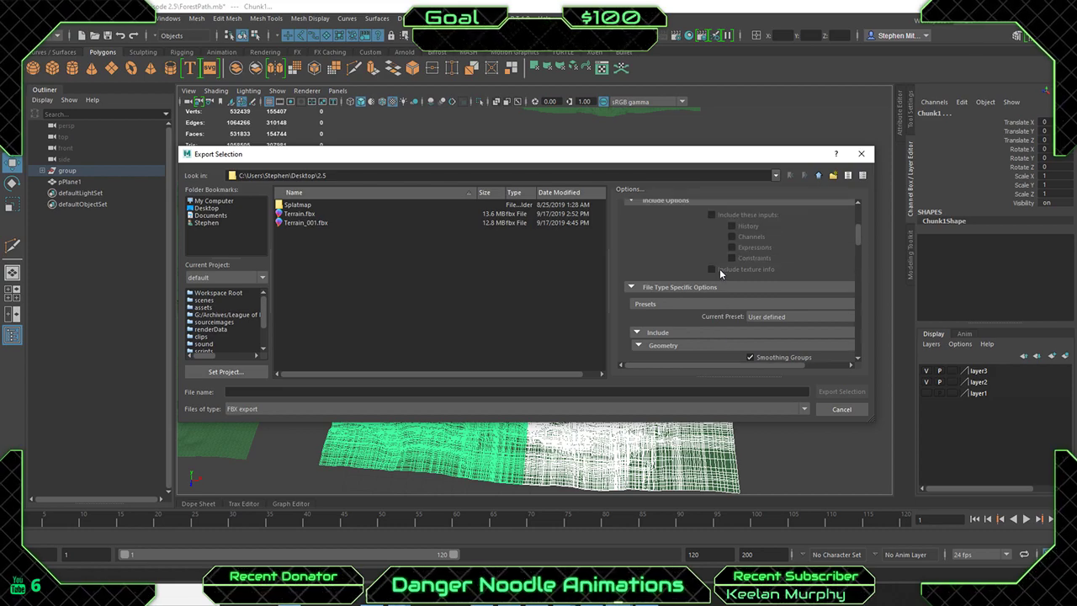
scroll(689, 251, up, 1)
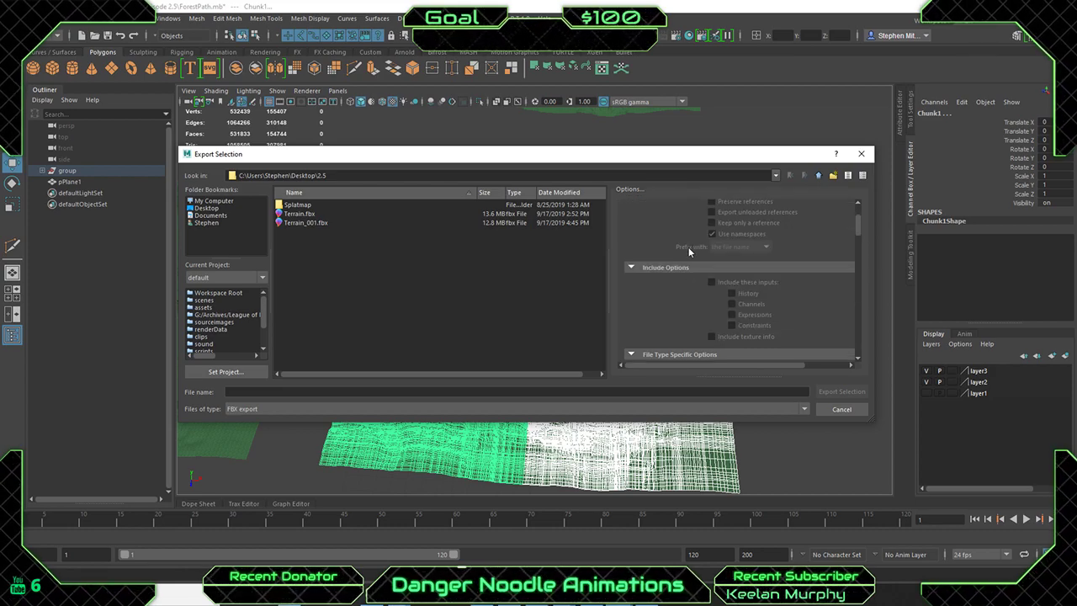
scroll(689, 251, up, 2)
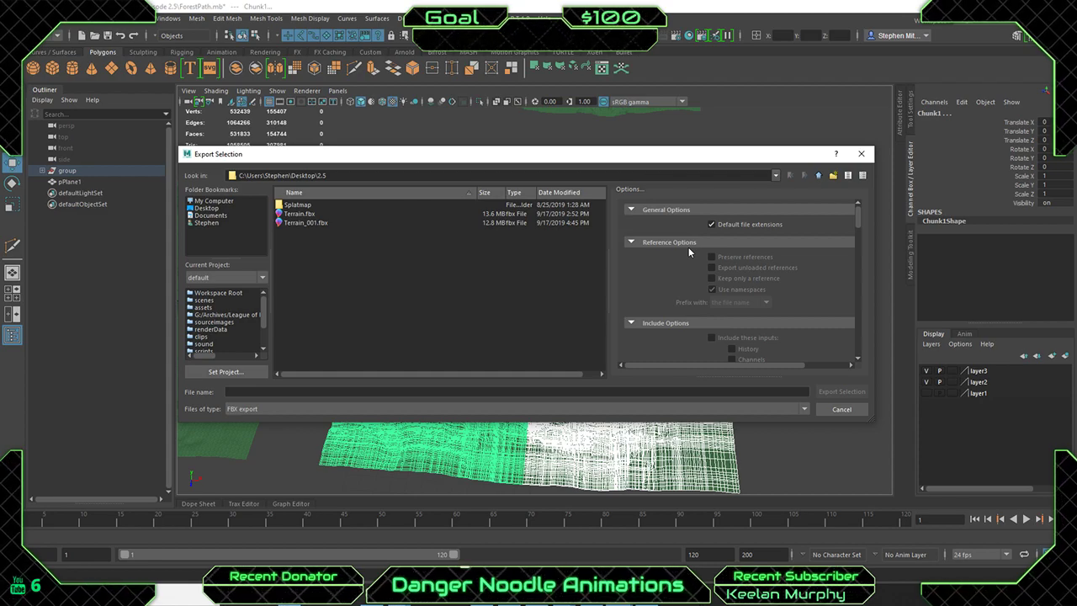
click(861, 153)
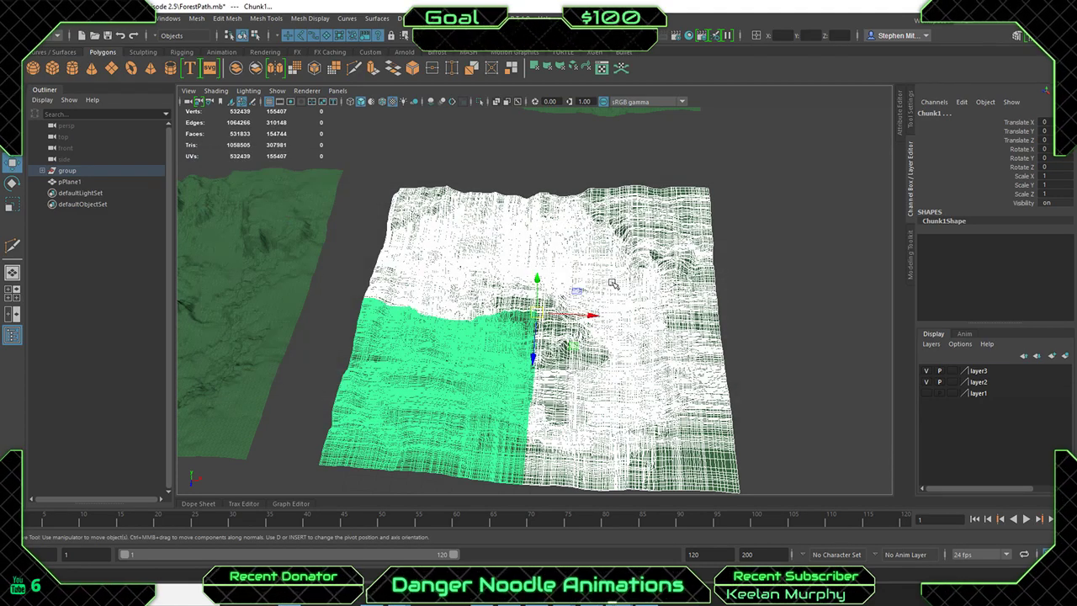
Select only the front-left terrain chunk, Chunk1, and assign it a new Lambert material.
click(614, 289)
key(5)
click(496, 349)
right_drag(497, 349, 498, 558)
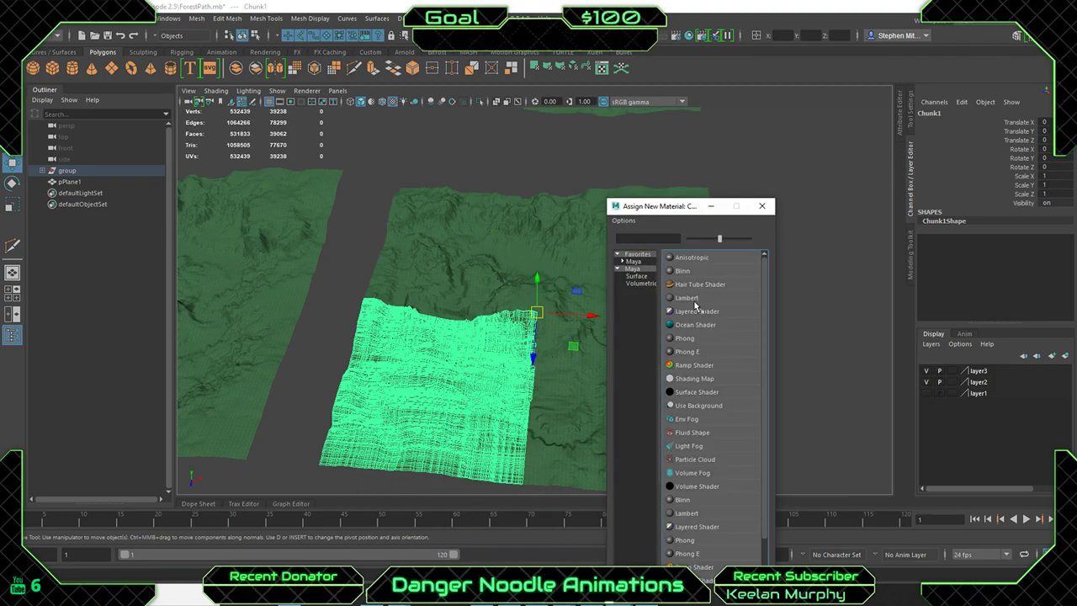
click(690, 299)
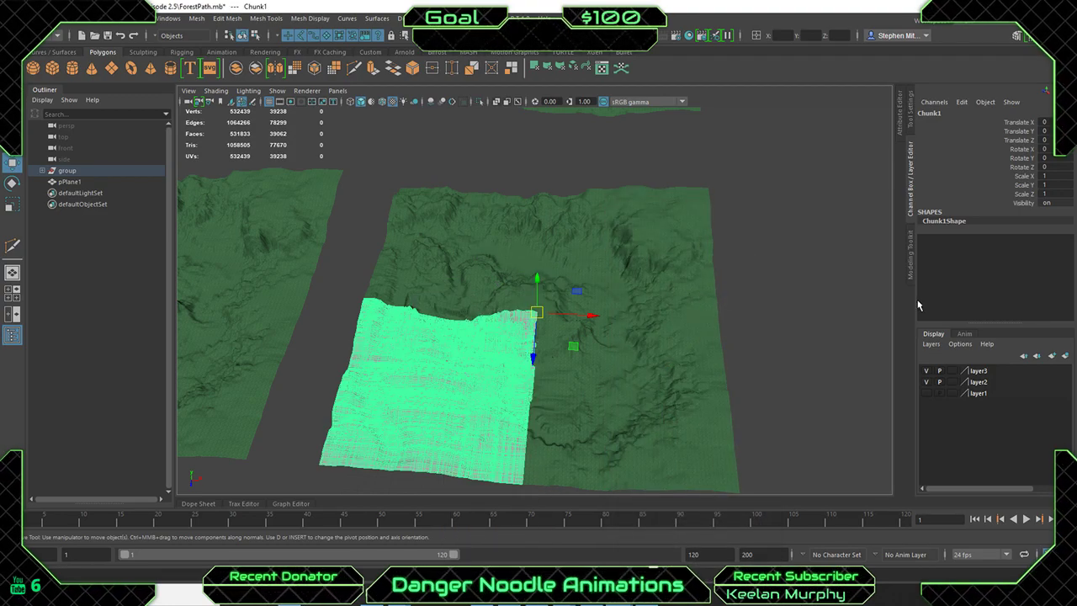
Rename the Lambert material on the front-left chunk as Chunk_1.
click(901, 114)
click(895, 122)
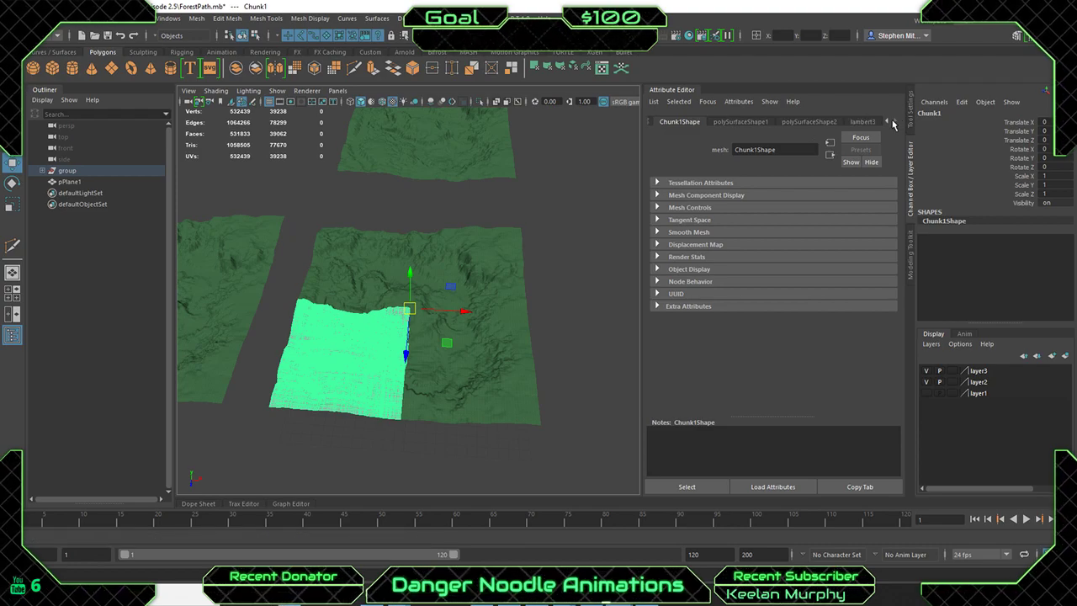
click(863, 122)
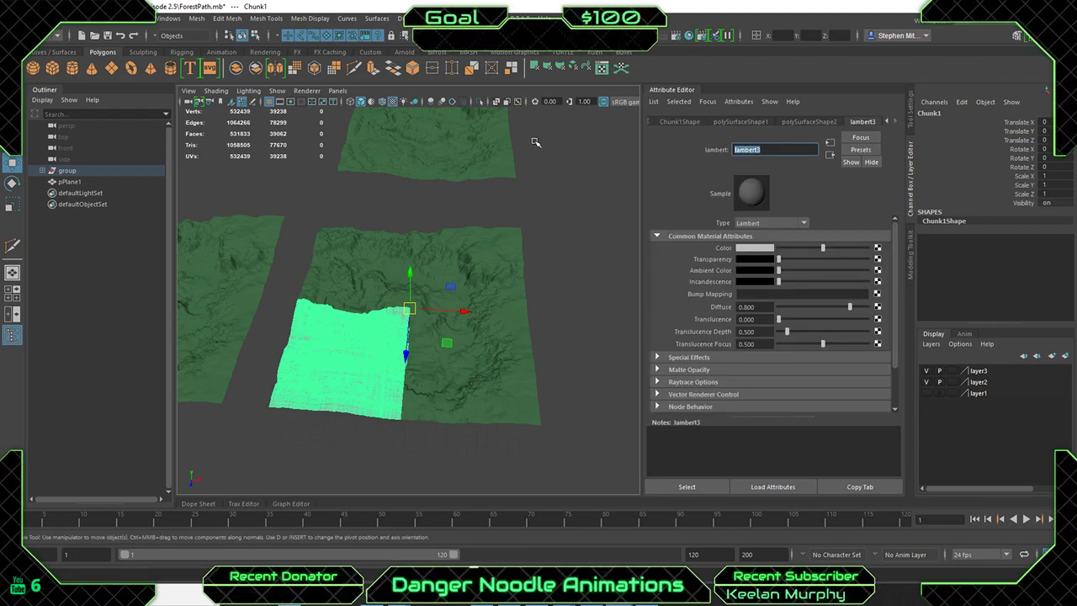
text(Chunk1)
key(BackSpace)
text(5)
key(Return)
click(757, 147)
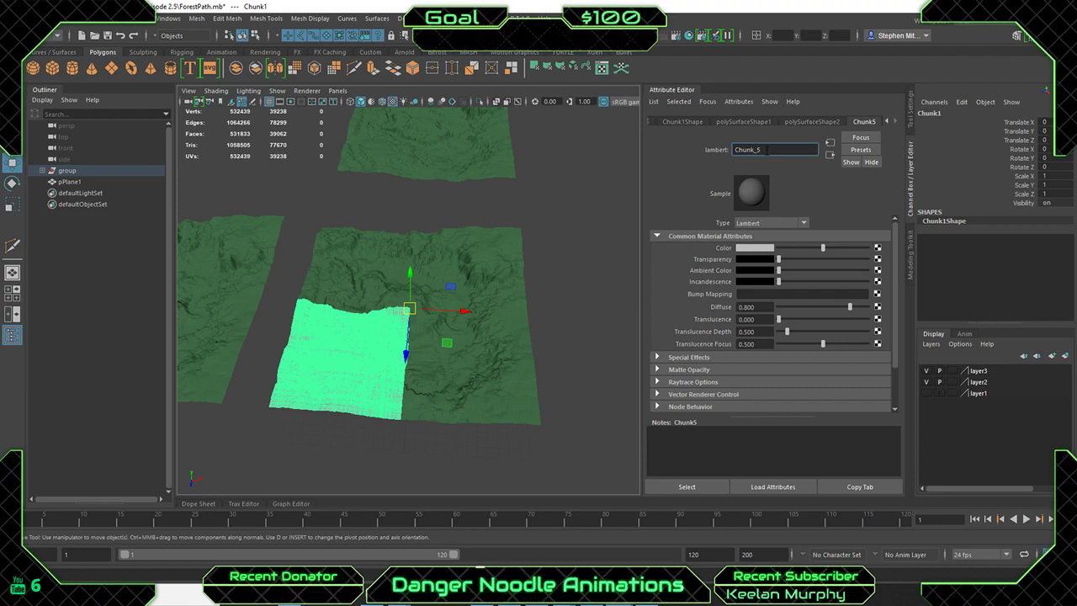
text(_1)
key(Return)
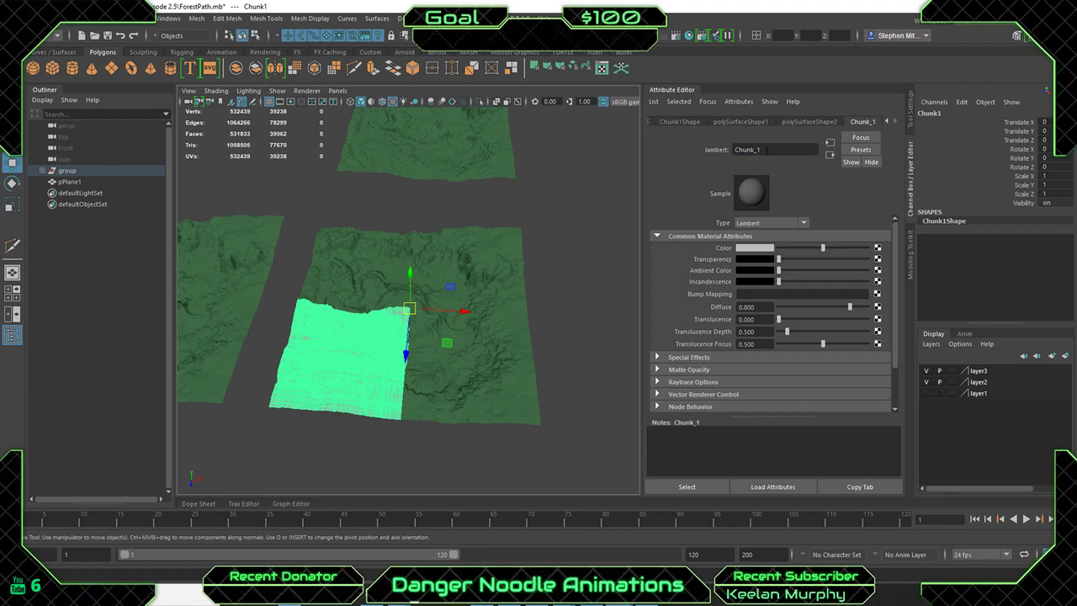
Assign a new Lambert material named chunk_2 to the front-right terrain chunk.
click(521, 341)
right_drag(517, 284, 534, 560)
click(687, 298)
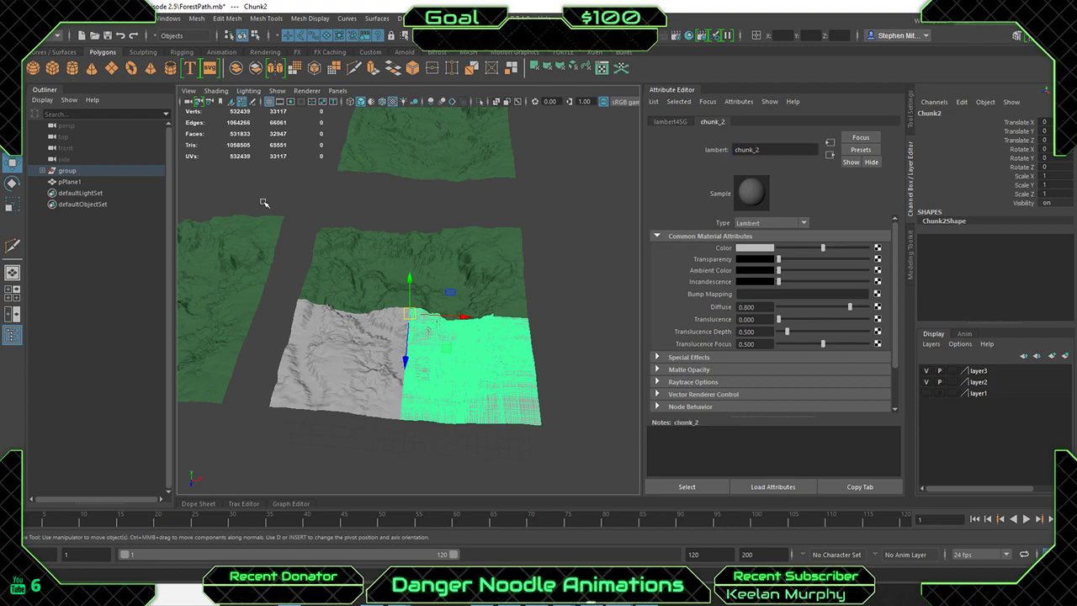
Assign a new Lambert material named Chunk_3 to the back-right terrain chunk.
click(476, 264)
right_drag(478, 259, 471, 532)
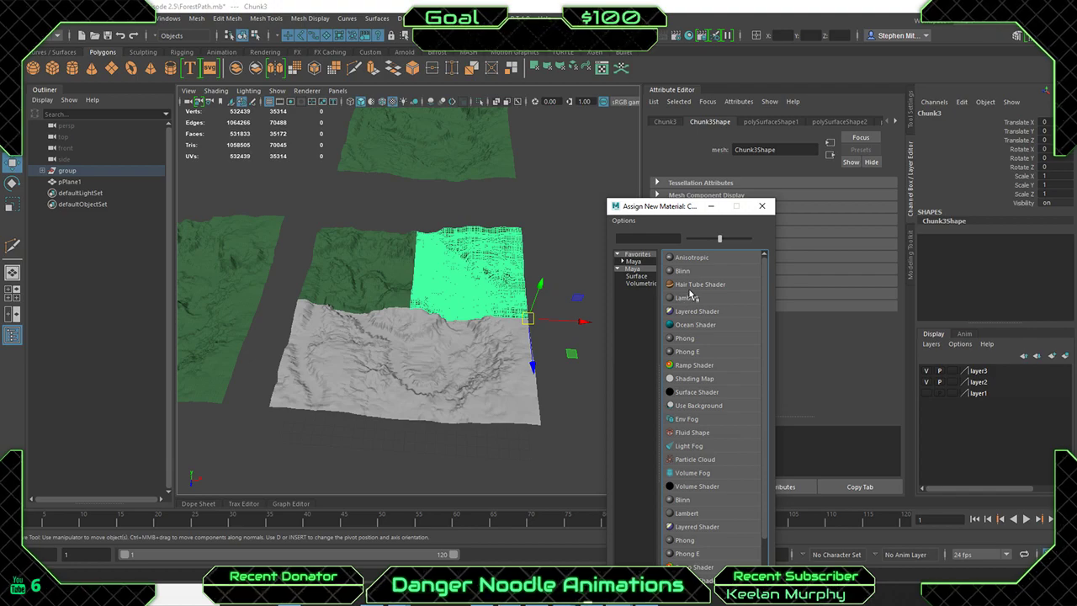
click(687, 298)
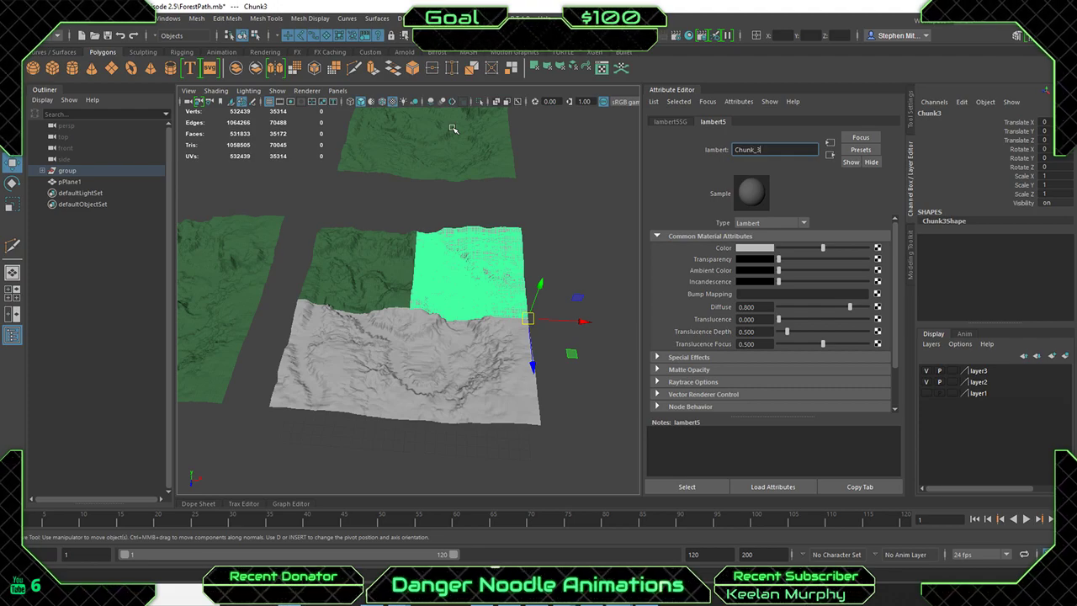
Assign a new Lambert material named Chunk_4 to the back-left terrain chunk.
click(388, 263)
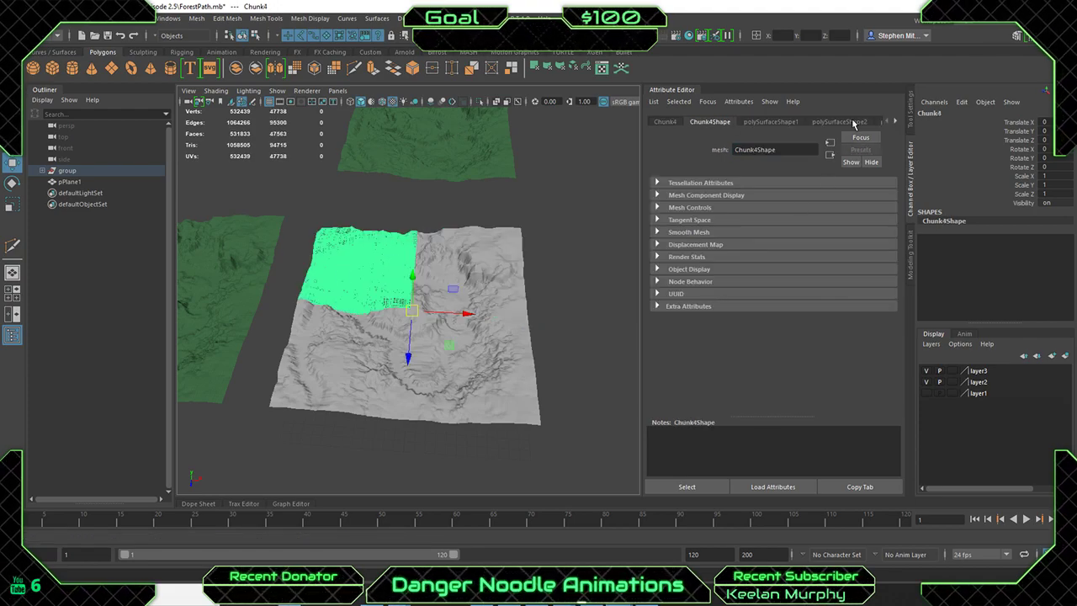
right_drag(385, 283, 387, 286)
mouse_move(383, 565)
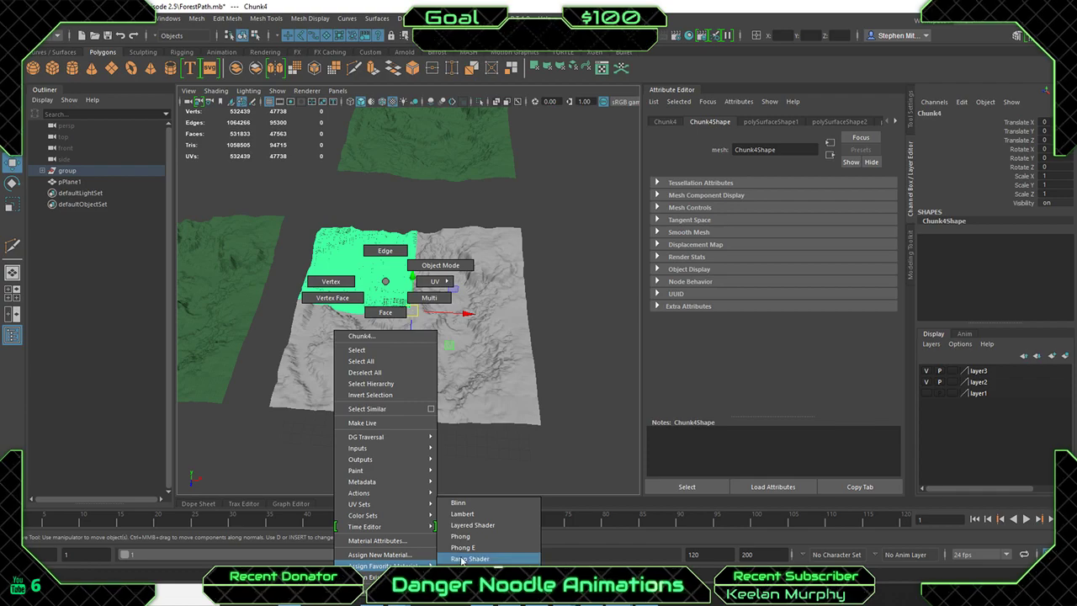
click(468, 514)
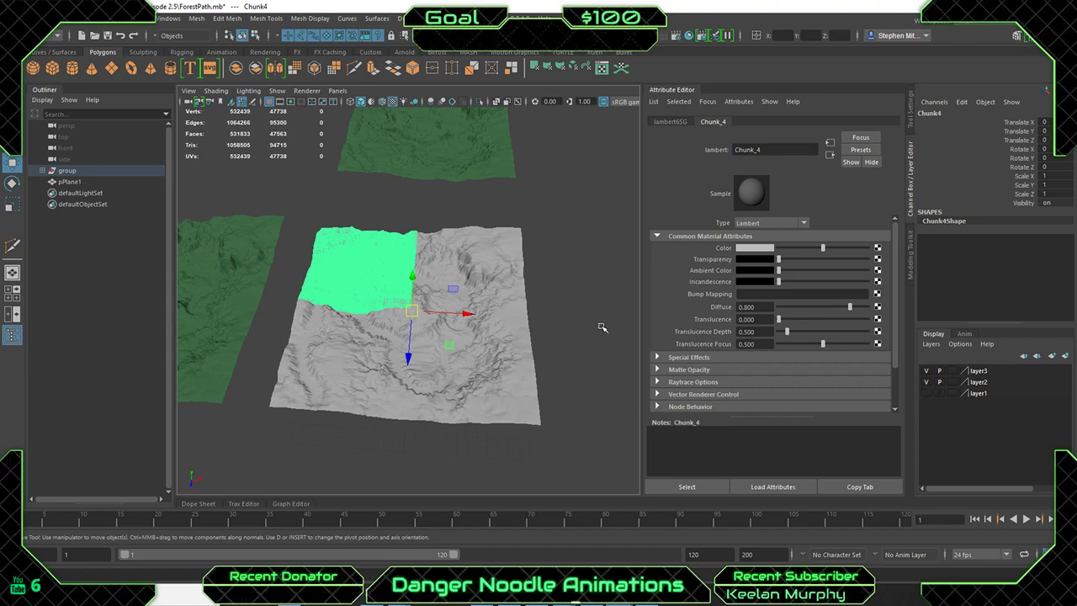
Select all four terrain chunks and export the selection as FBX, replacing Terrain_001.fbx in the 2.5 folder.
drag(602, 327, 318, 268)
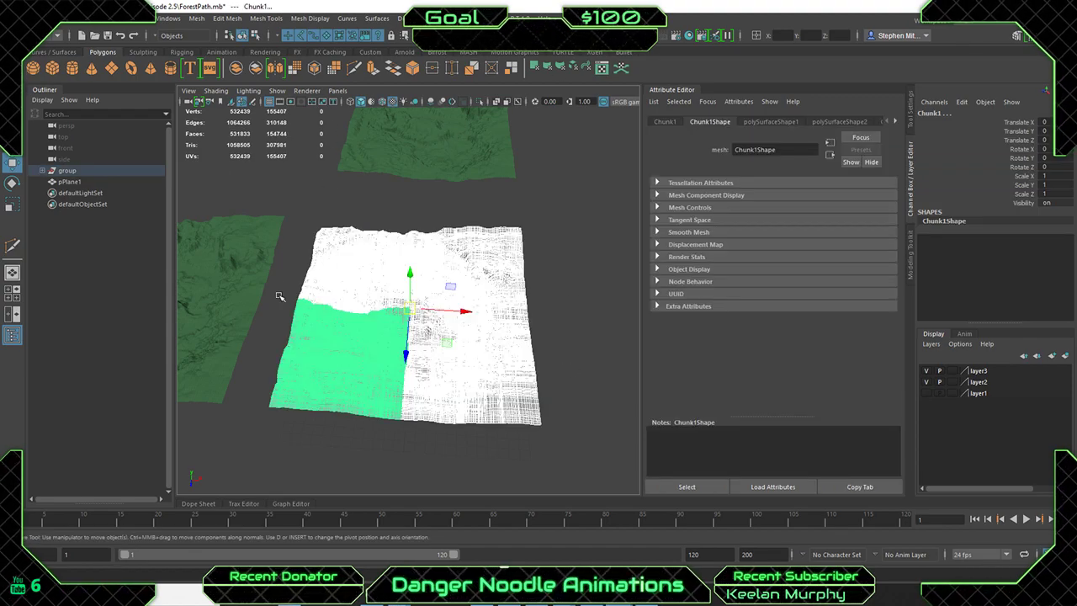
click(15, 19)
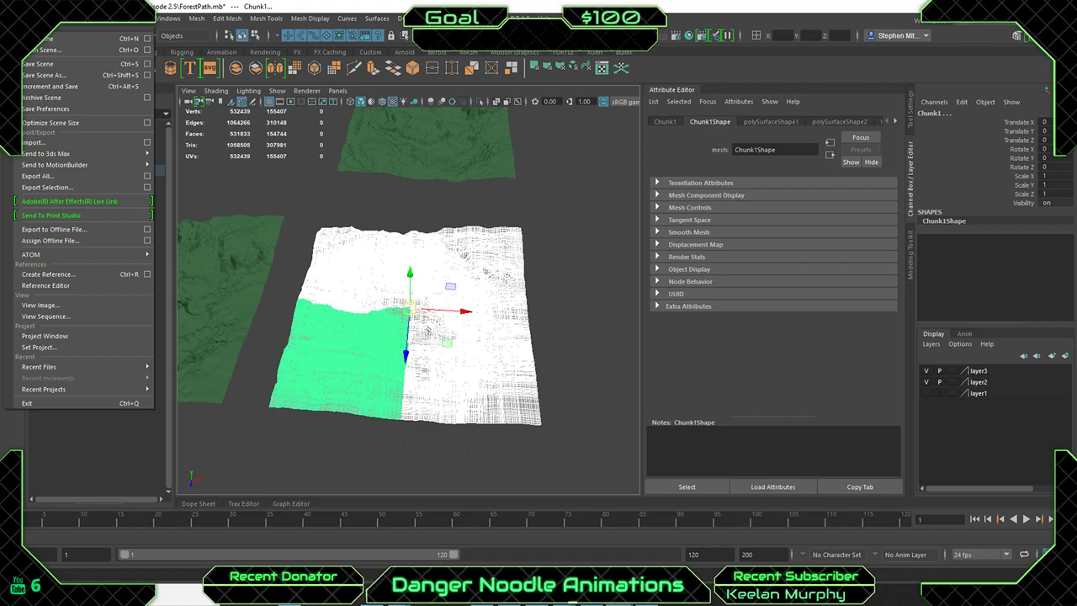
click(47, 187)
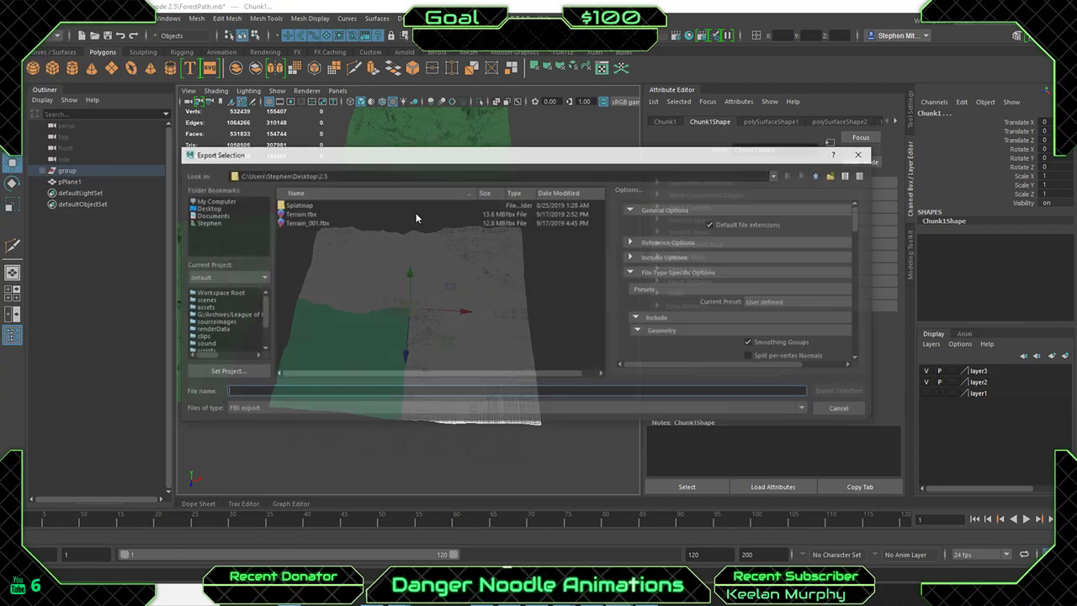
click(305, 224)
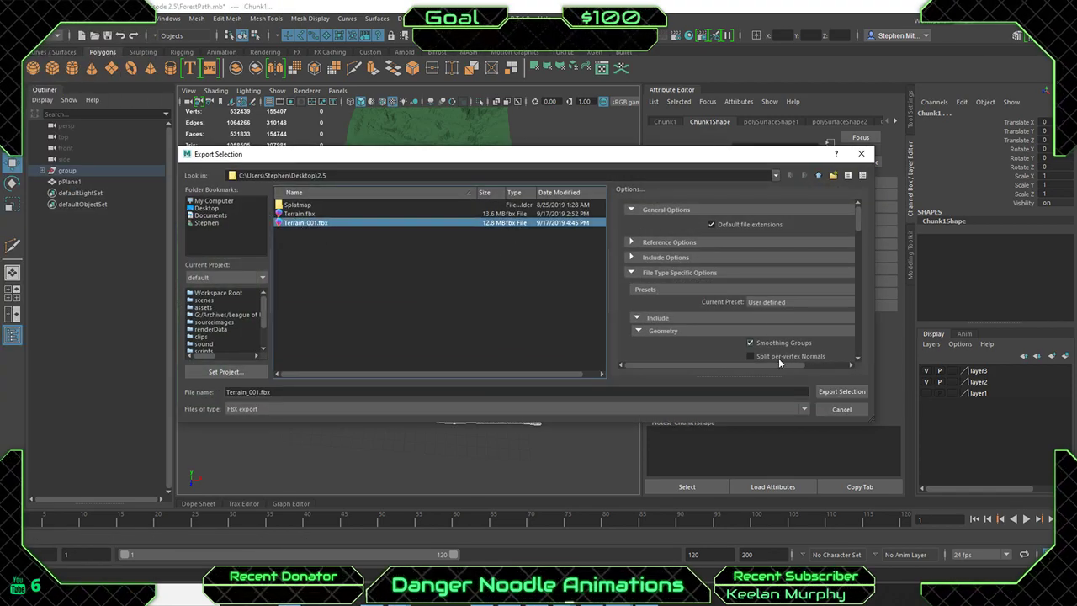
click(843, 391)
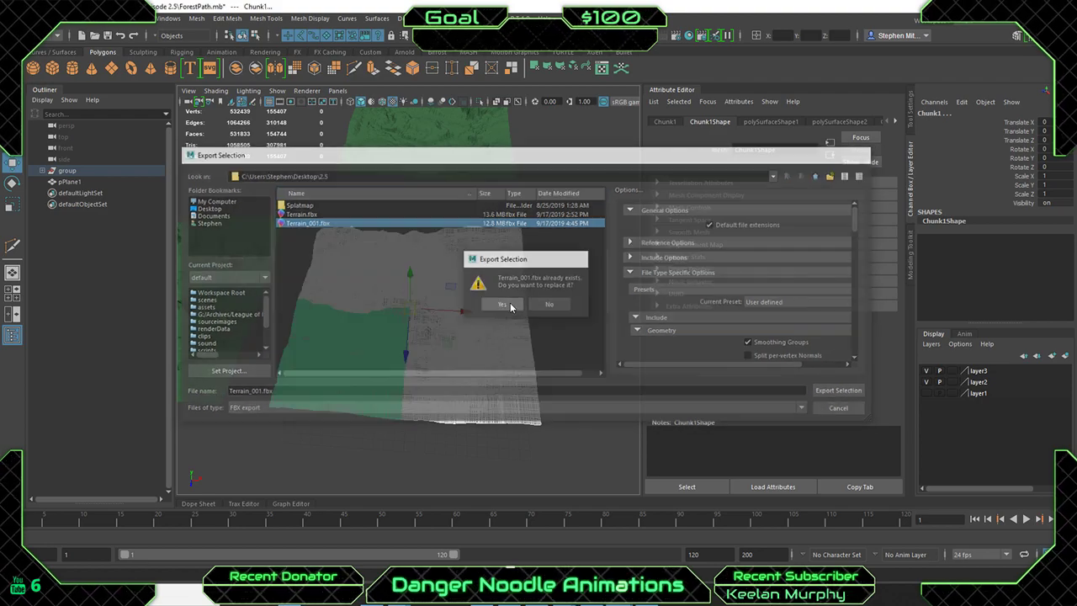
click(500, 336)
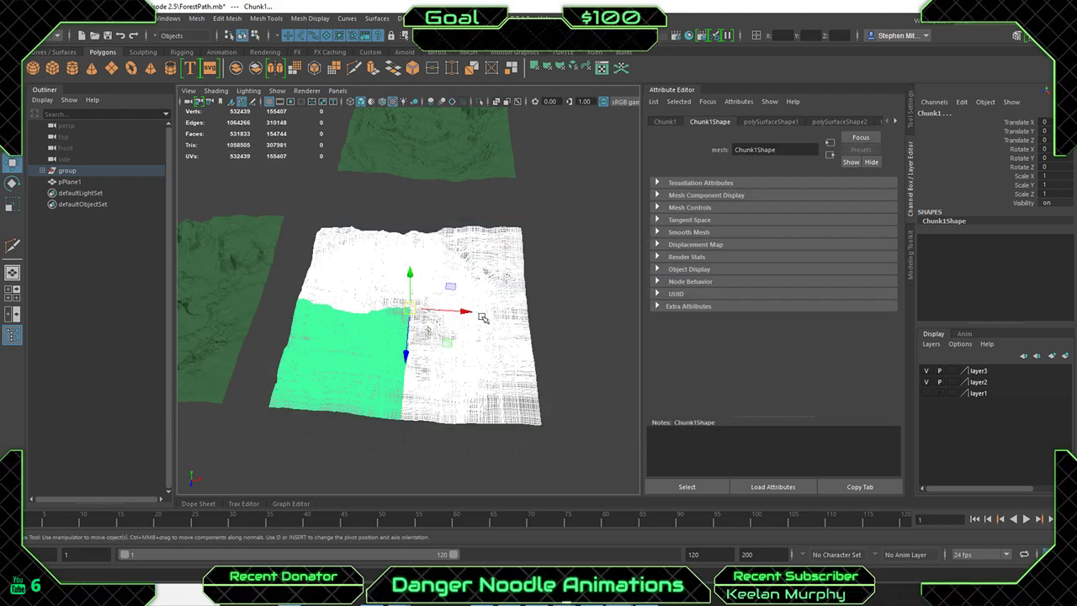
scroll(587, 315, down, 2)
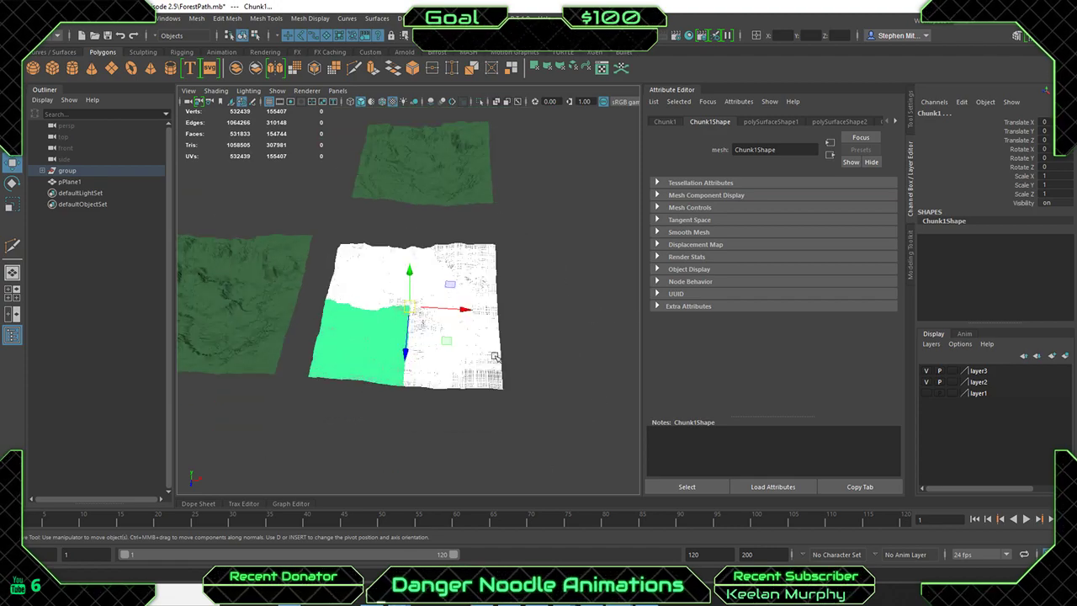
Switch to Substance Painter, start a new project and choose Terrain_001 from the 2.5 folder as its mesh.
key(alt+Tab)
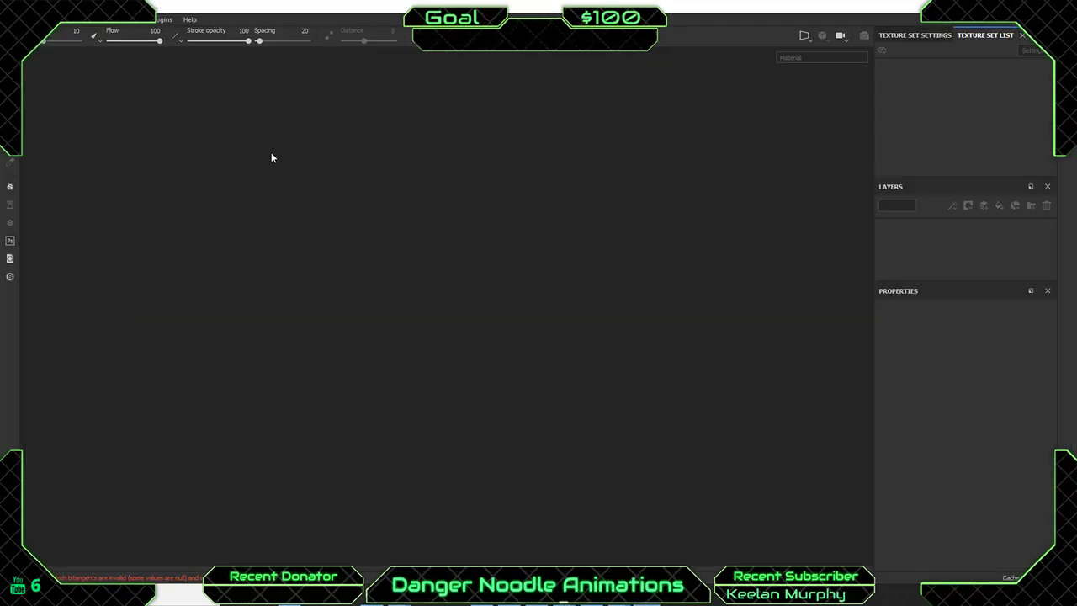
key(alt+f)
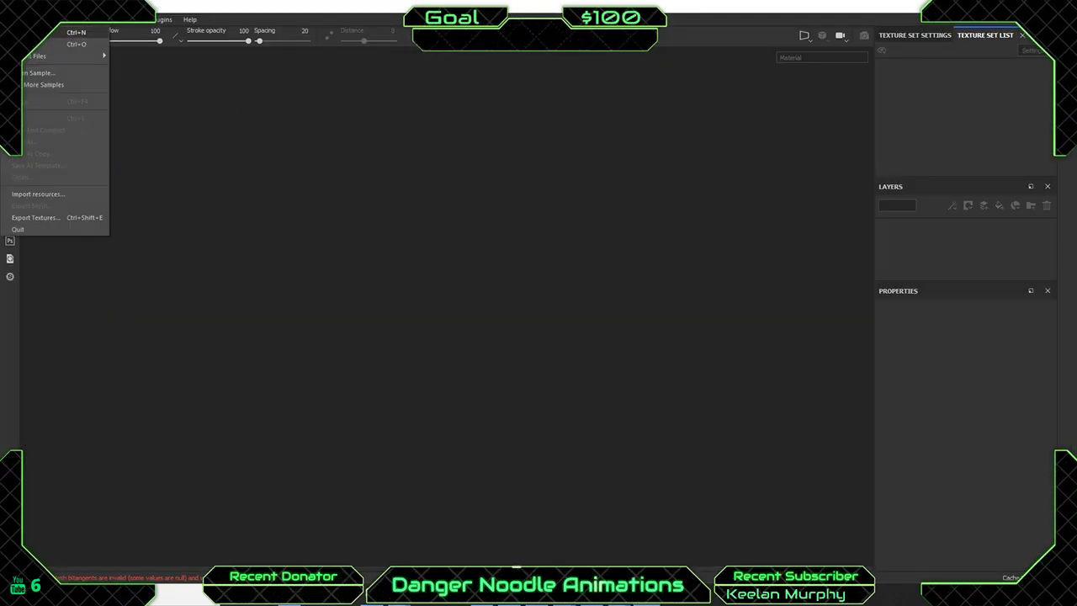
click(42, 32)
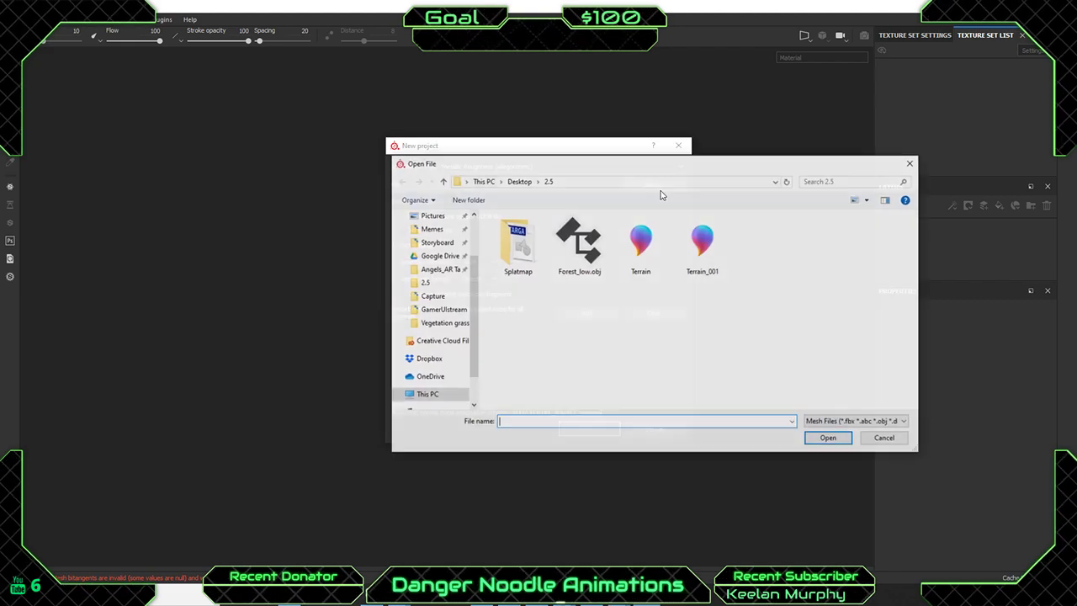
click(703, 245)
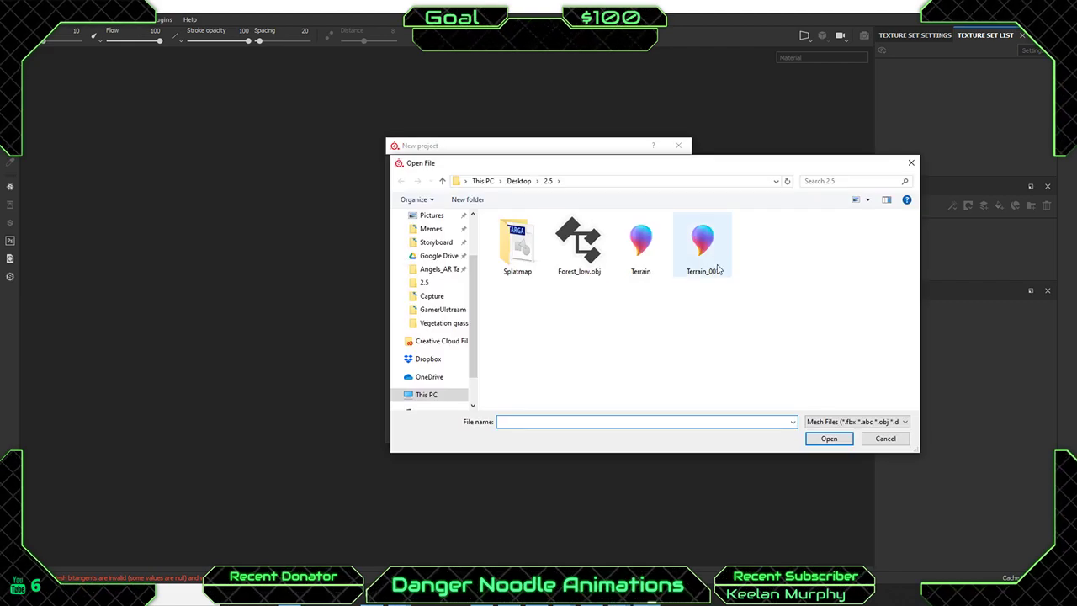
click(840, 440)
click(830, 426)
click(830, 426)
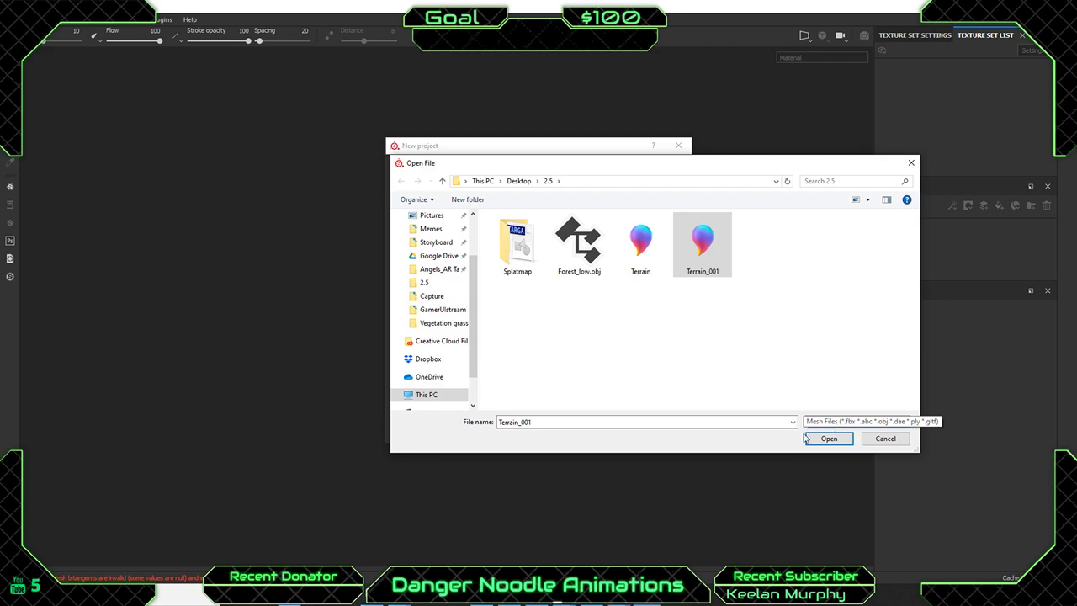
click(829, 439)
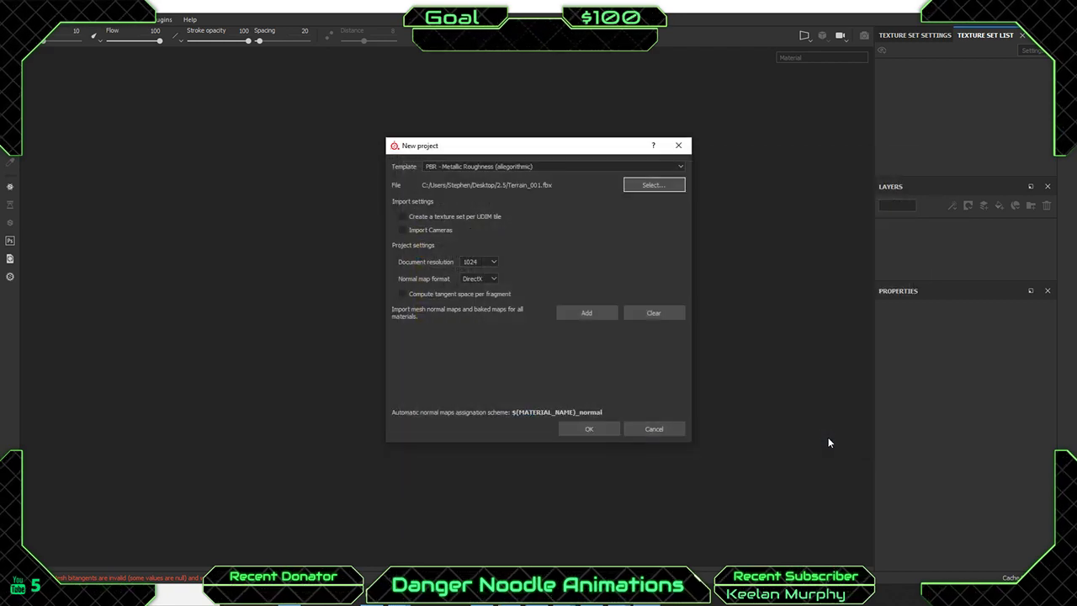
Create the project with a texture set per UDIM tile, toggling per-fragment tangent space and choosing the document resolution.
click(408, 219)
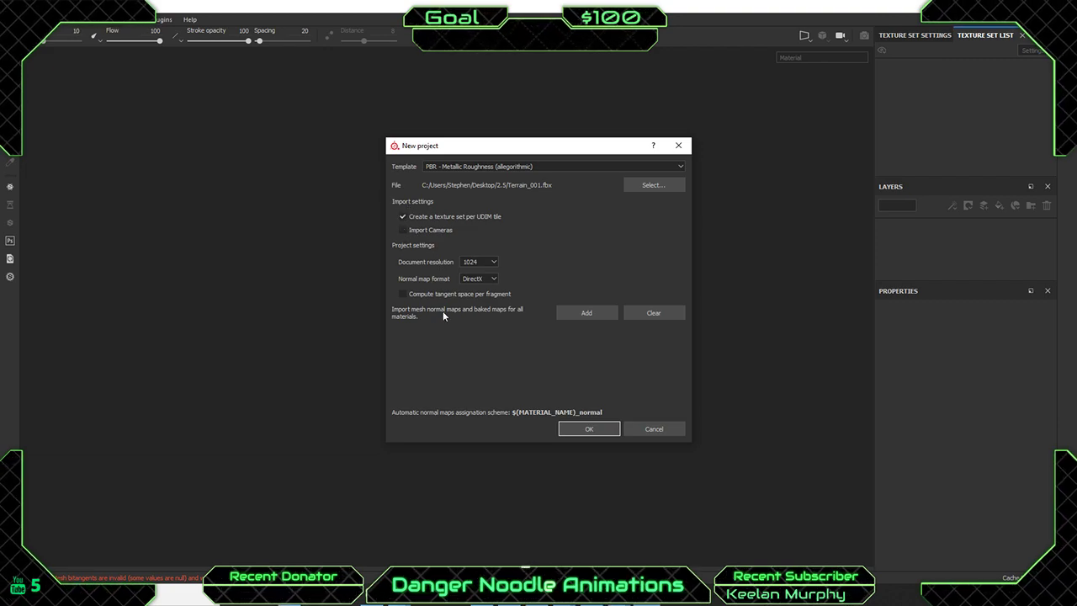
click(403, 293)
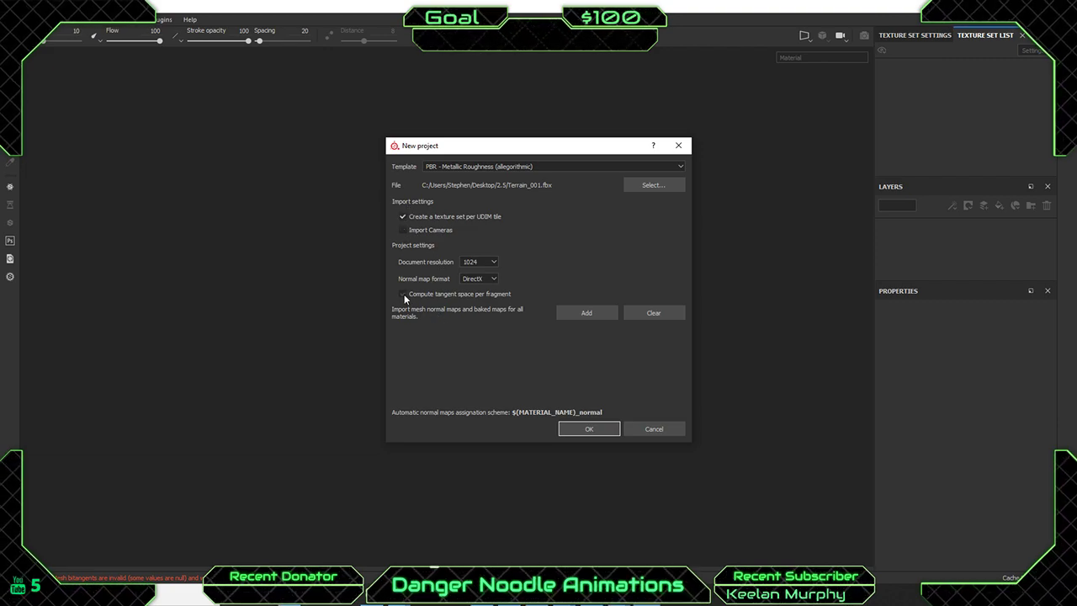
click(481, 266)
click(476, 296)
click(599, 428)
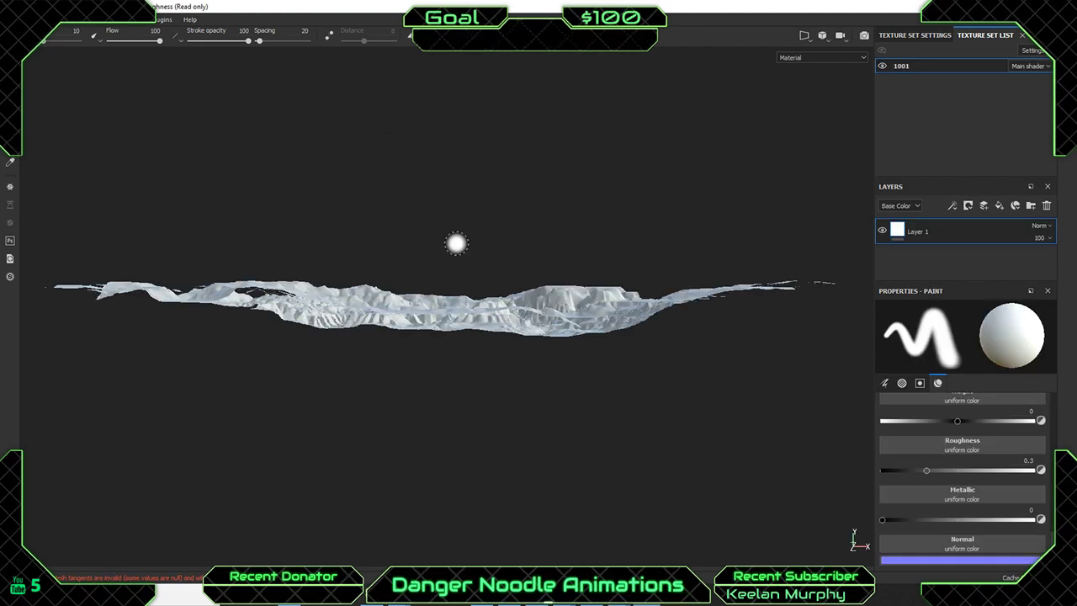
Inspect the imported terrain from above and examine the channel, camera rotation, 2D/3D view and material display options.
alt+drag(521, 205, 476, 261)
click(805, 59)
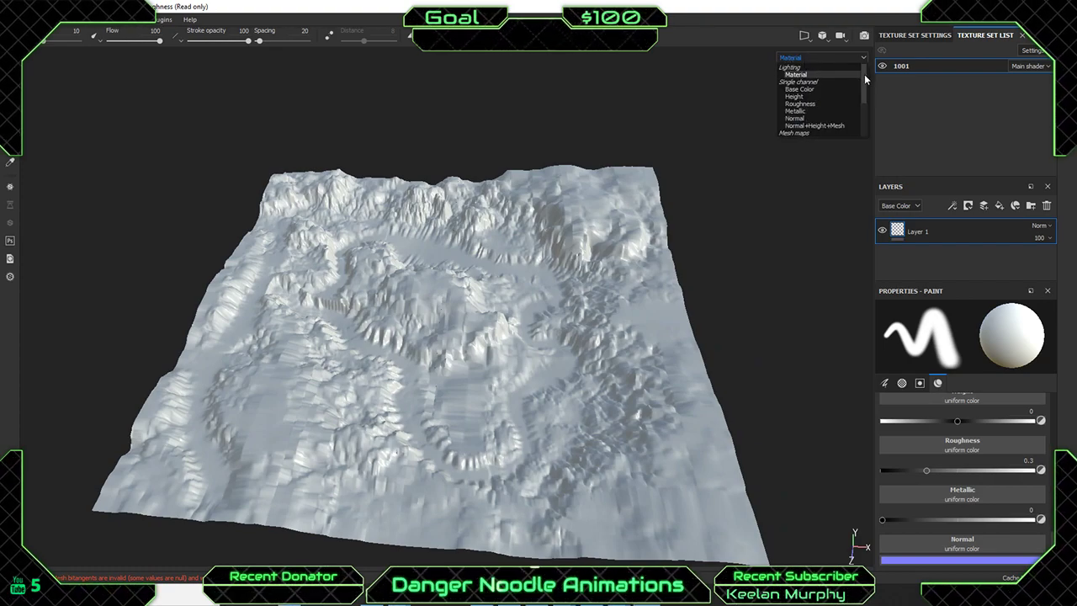
scroll(850, 87, down, 3)
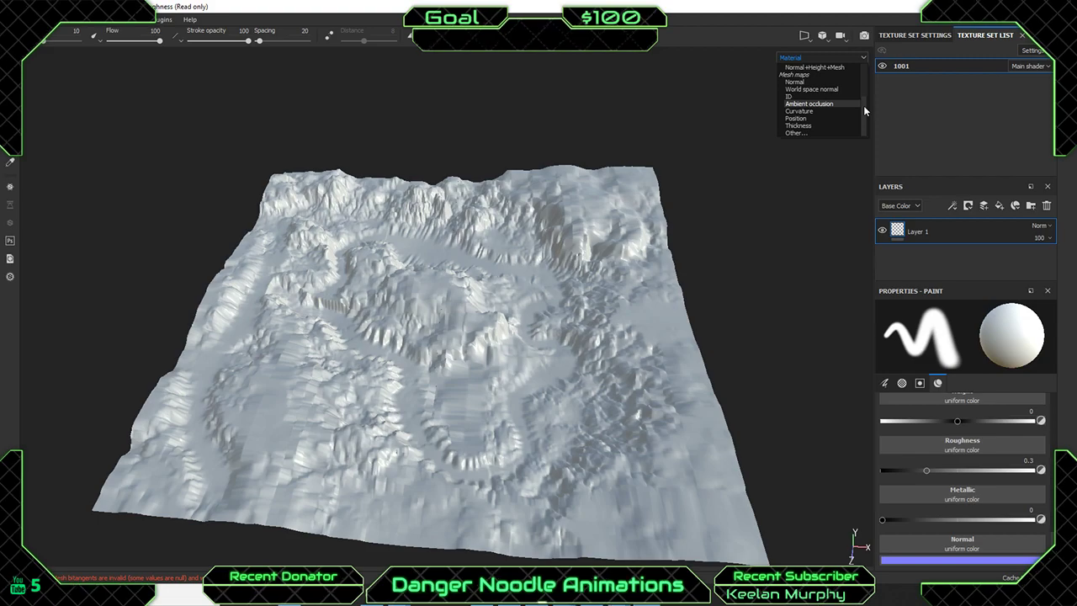
click(828, 39)
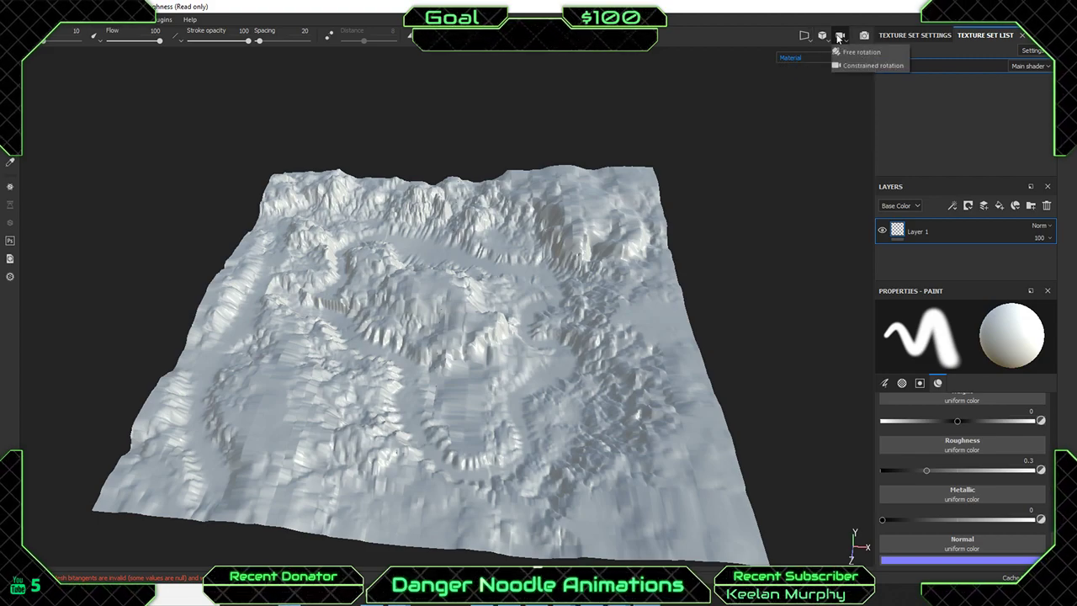
click(805, 37)
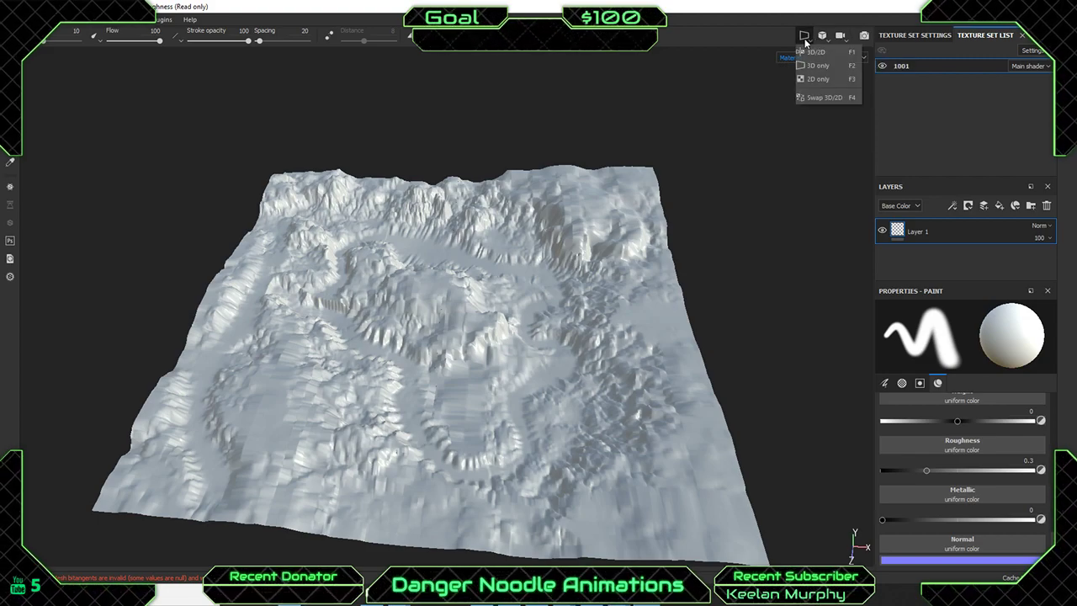
click(733, 39)
click(136, 19)
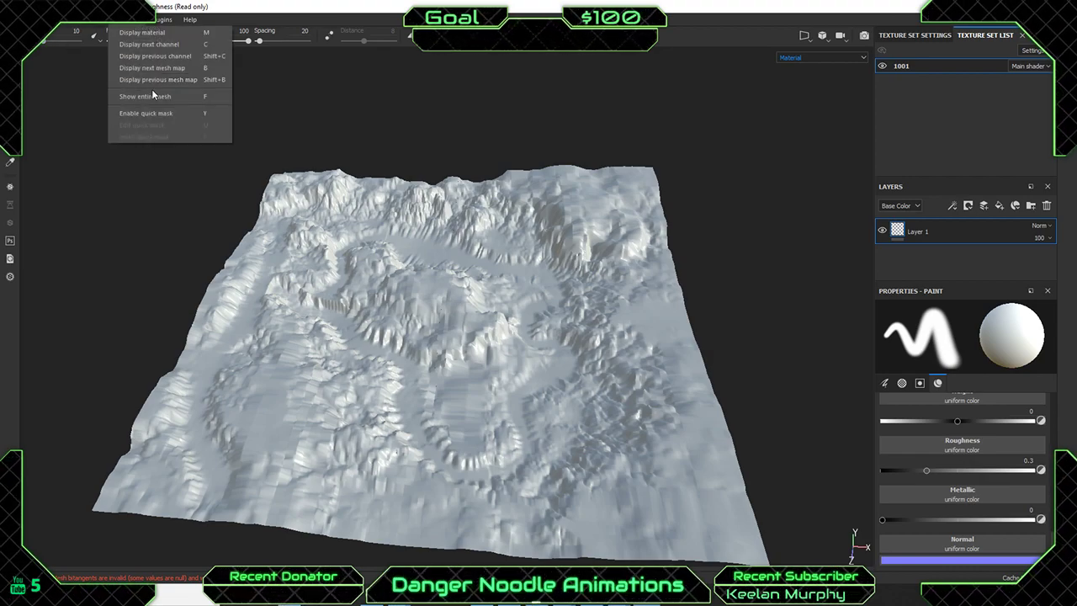
click(145, 32)
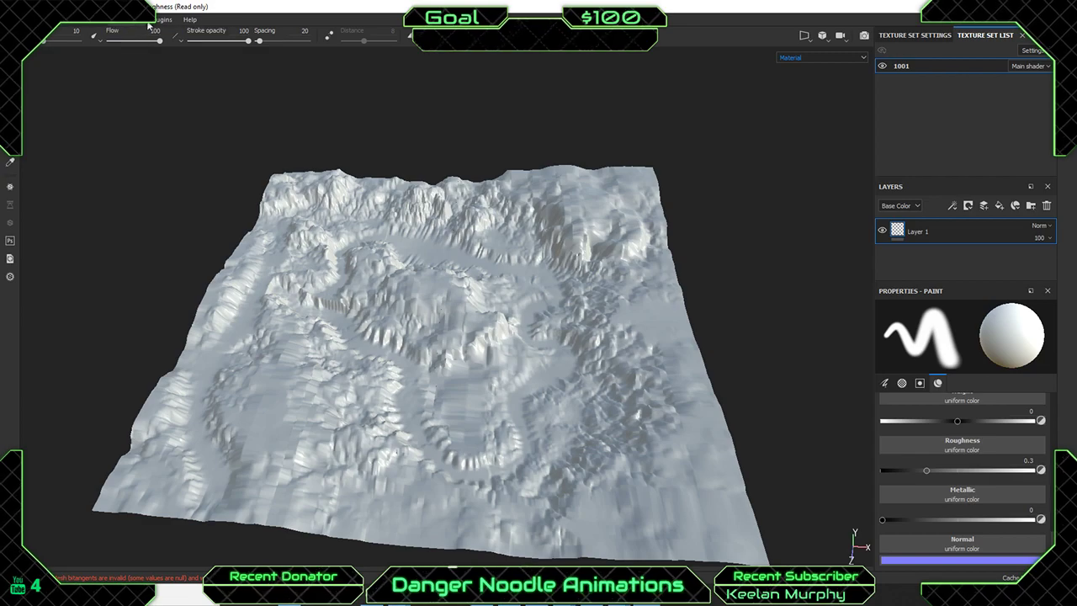
Add a fill layer above Layer 1, and close the terrain project without saving.
click(1000, 208)
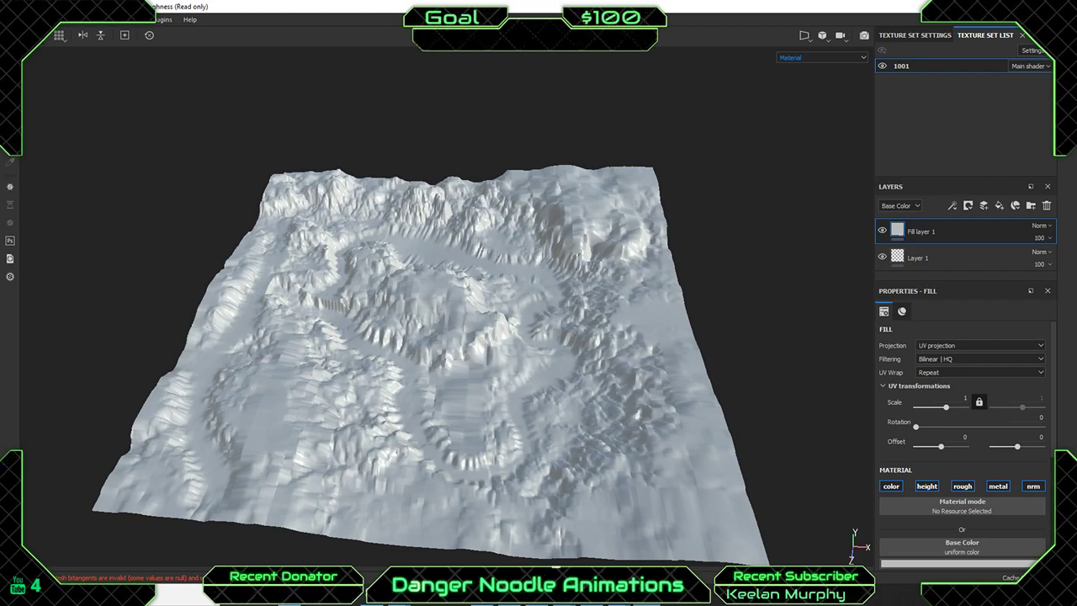
click(12, 19)
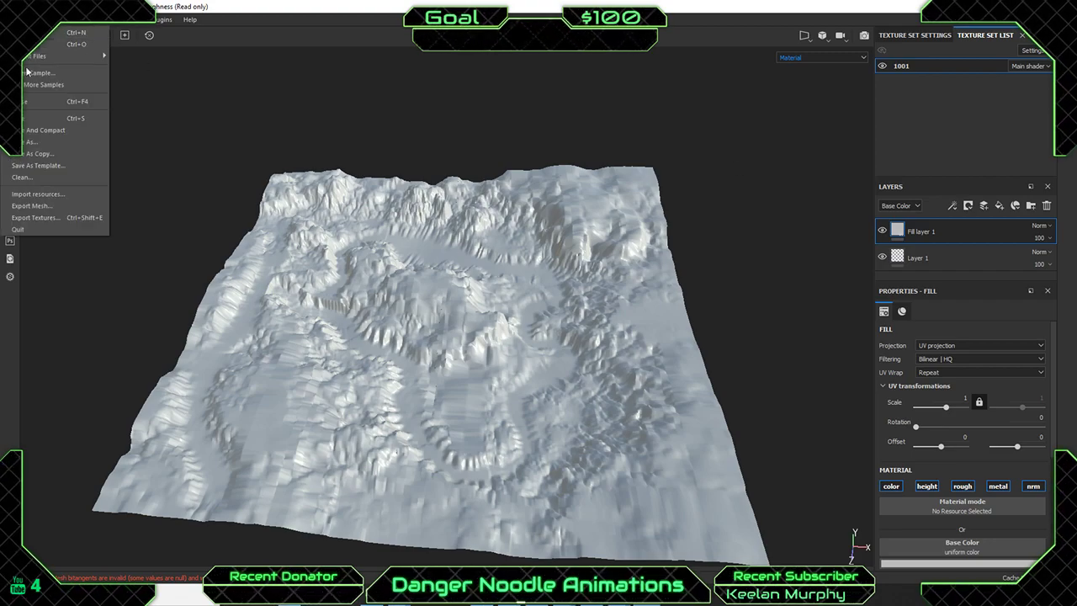
click(34, 101)
click(530, 315)
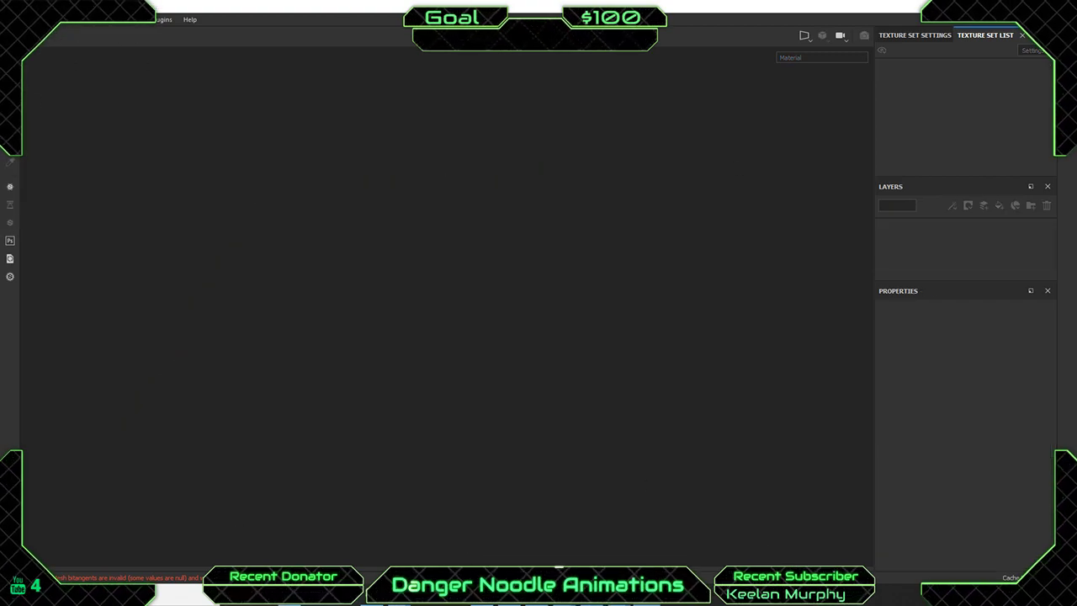
Switch to Maya and open the UV Editor for the four selected chunks, keeping the terrain visible beside it.
mouse_move(622, 601)
click(690, 538)
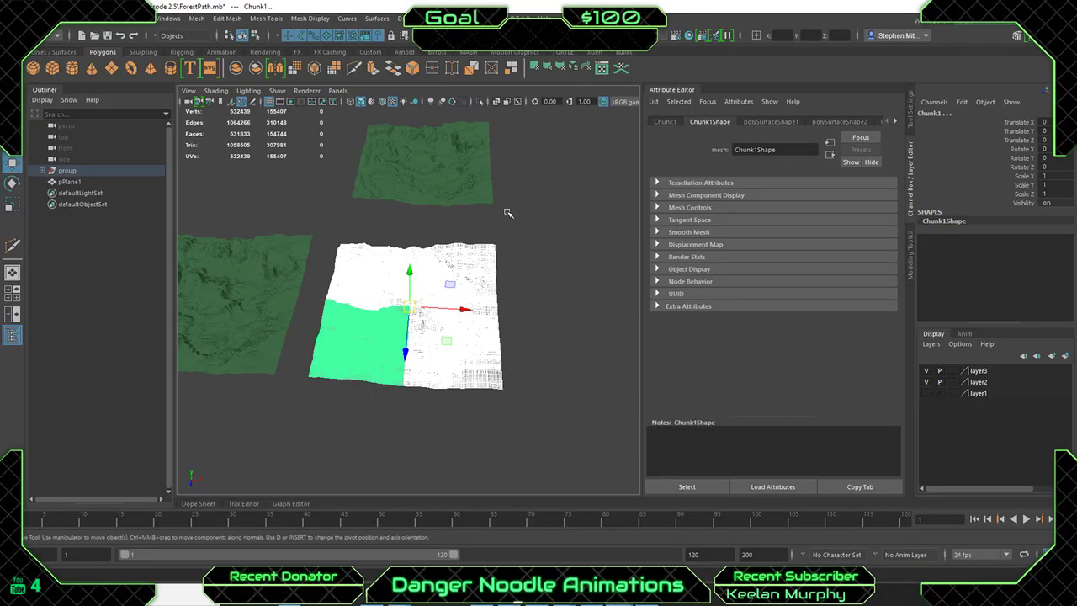
click(602, 69)
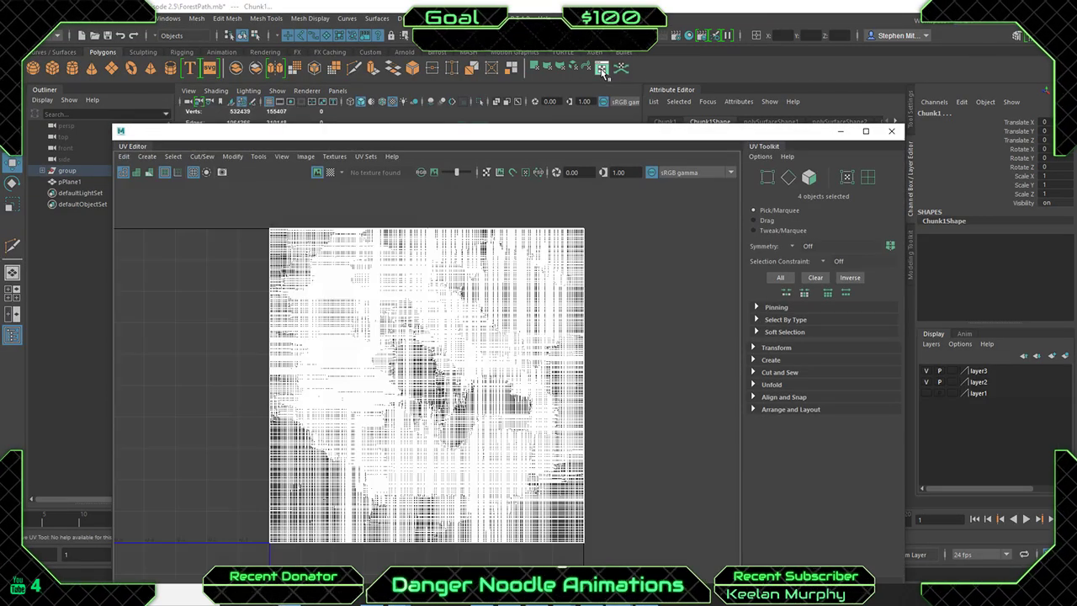
drag(713, 143, 744, 264)
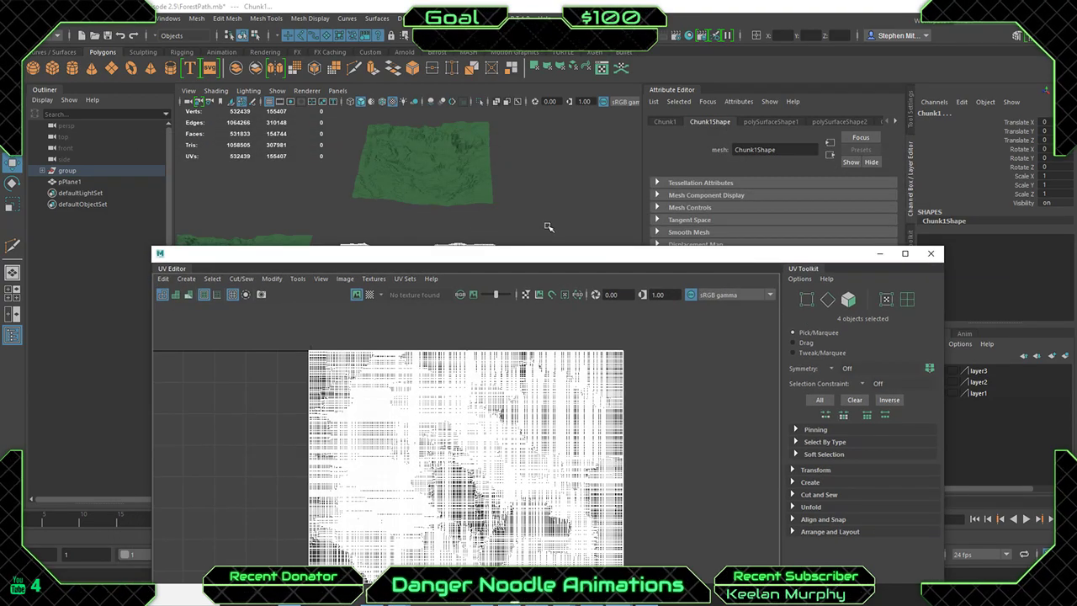
drag(523, 265, 692, 61)
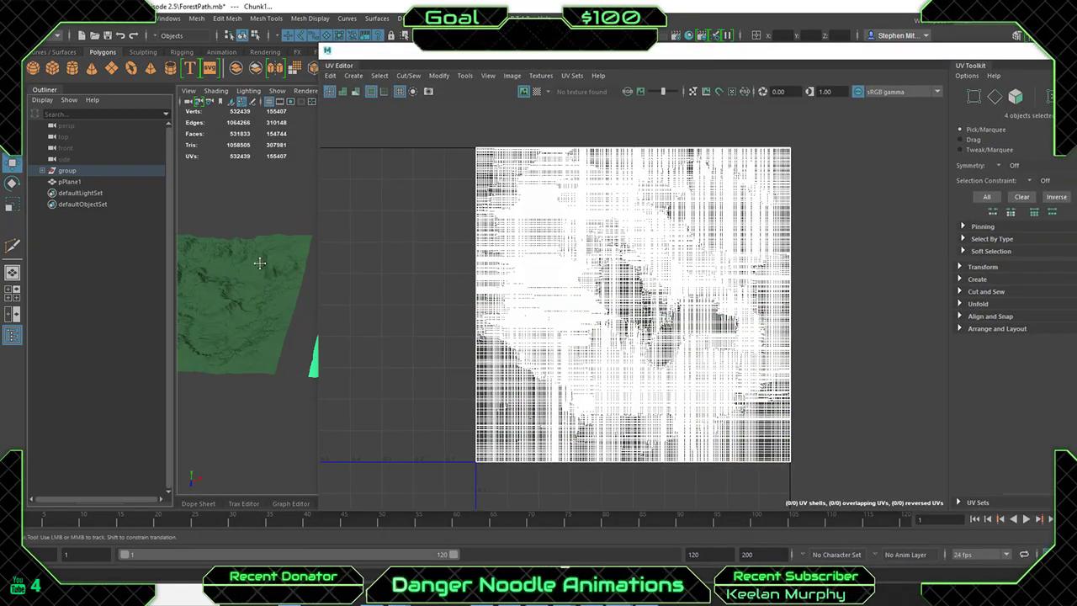
Select the terrain chunks one after another to examine where each one's UVs sit in the 0–1 tile.
click(241, 317)
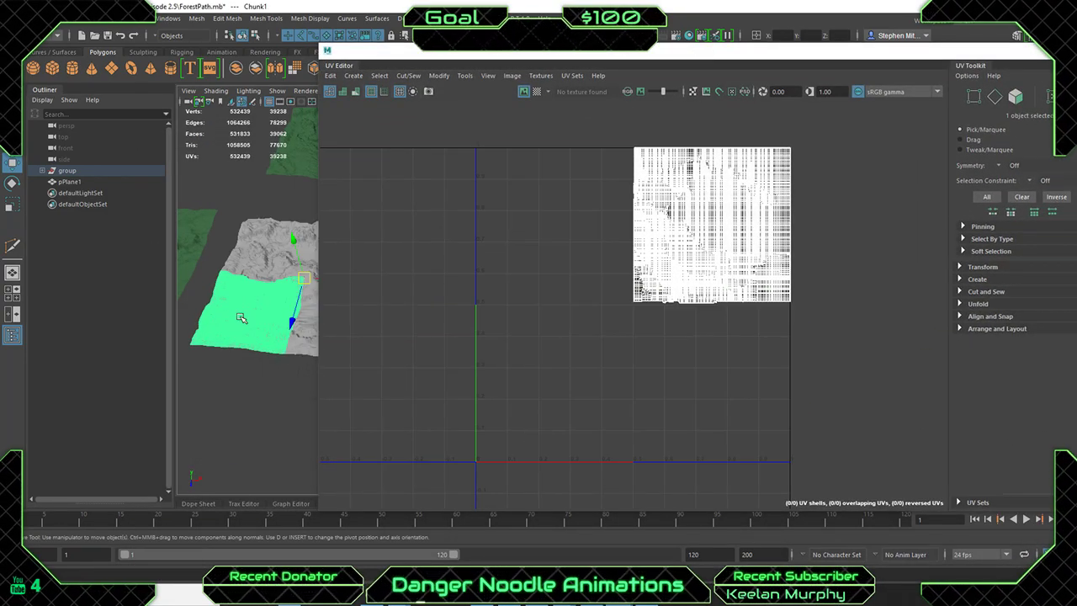
click(259, 256)
click(298, 249)
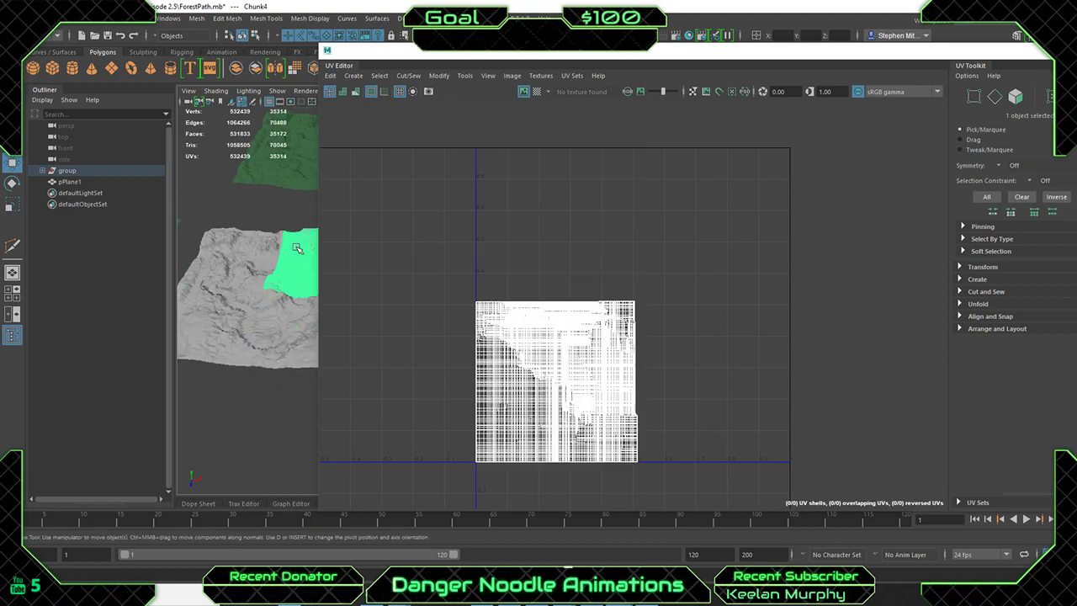
click(287, 317)
click(246, 312)
click(235, 259)
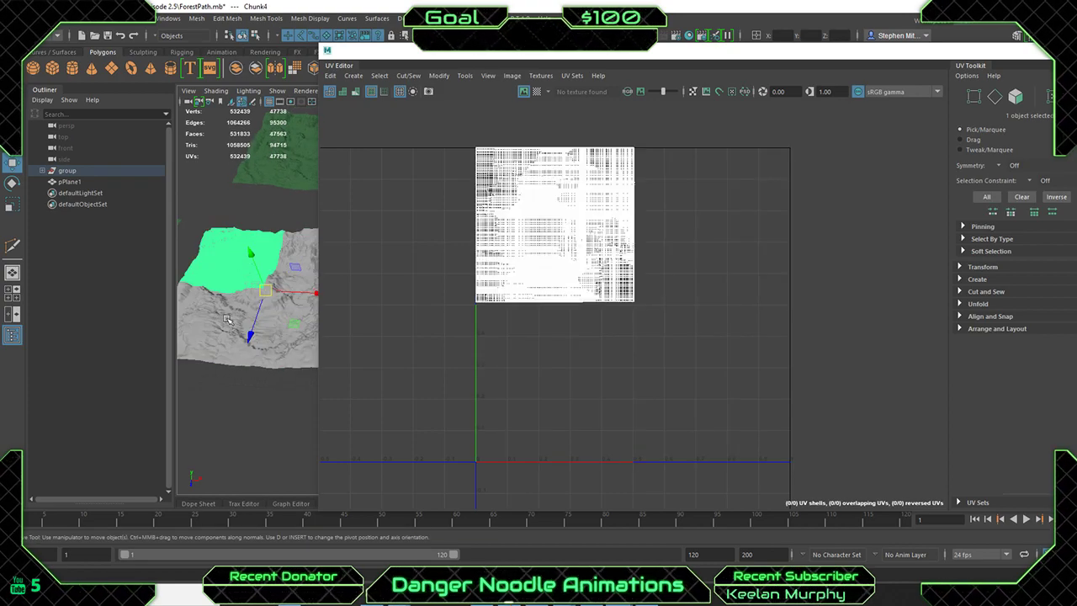
Select Chunk1's UV shell, enlarge it to about twice its size and move it to the centre of the 0–1 tile.
click(227, 319)
alt+middle_drag(583, 236, 625, 226)
right_drag(768, 238, 700, 210)
drag(875, 370, 803, 256)
click(736, 222)
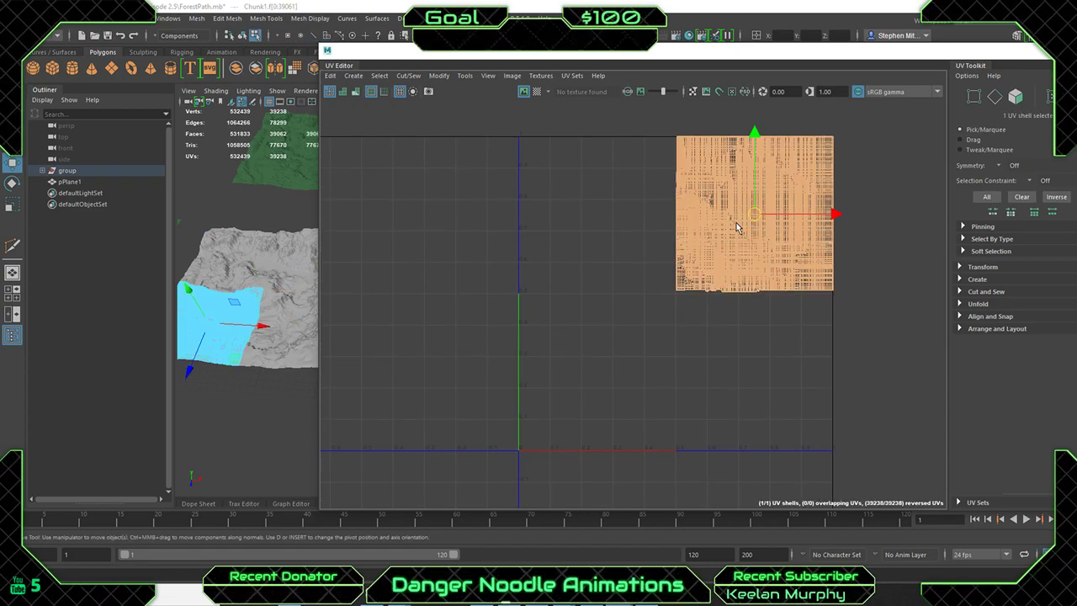
key(w)
middle_drag(774, 221, 808, 224)
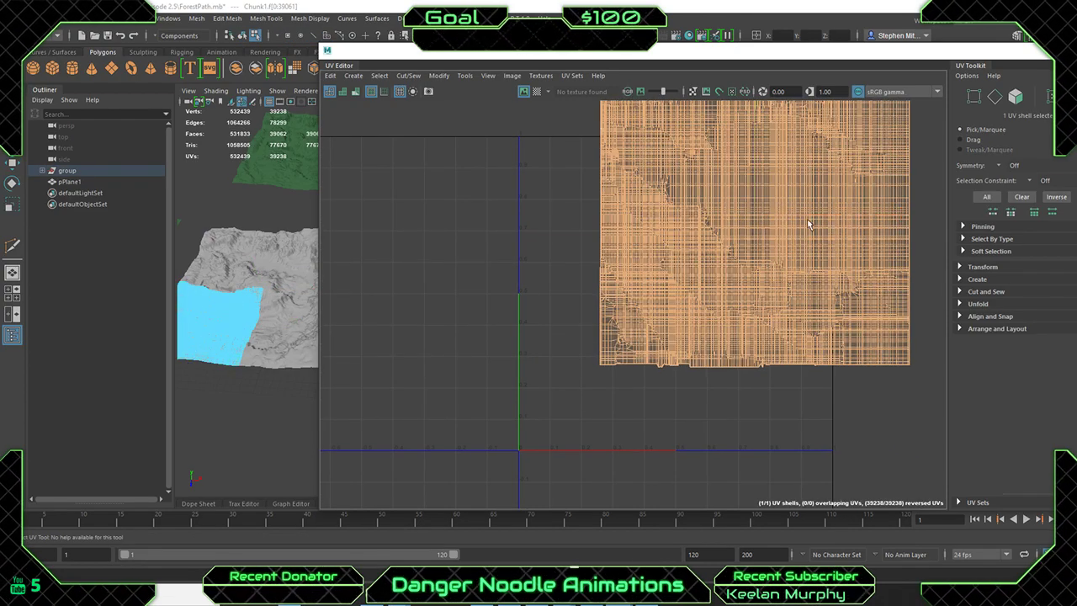
drag(757, 218, 675, 298)
Fine-tune the scale and position of Chunk1's UV shell so it fills the 0–1 tile.
key(r)
key(q)
drag(674, 232, 669, 230)
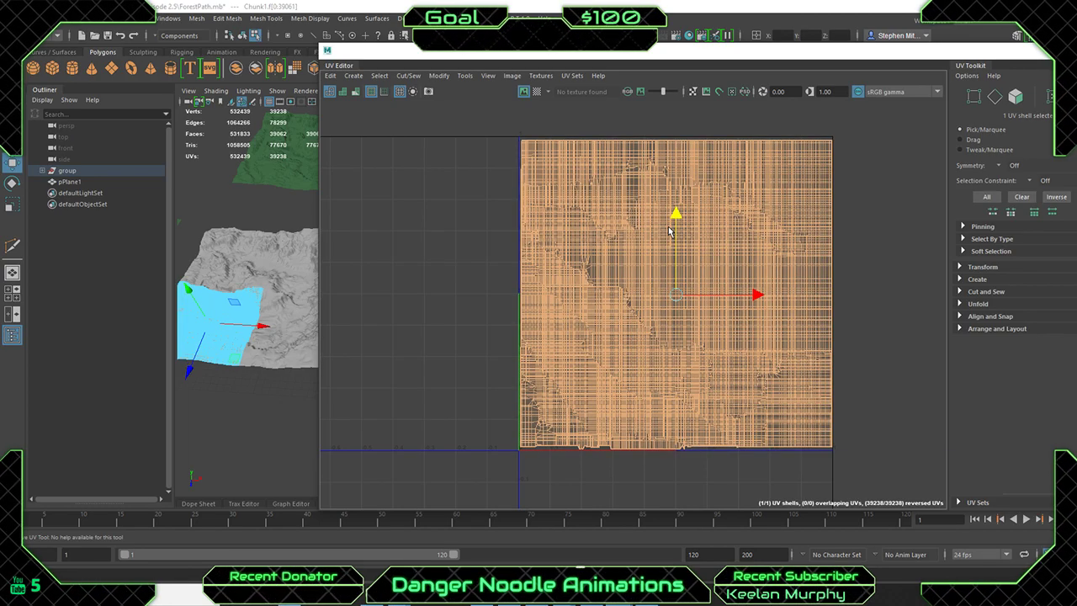
drag(746, 301, 744, 300)
key(r)
drag(678, 296, 714, 298)
key(w)
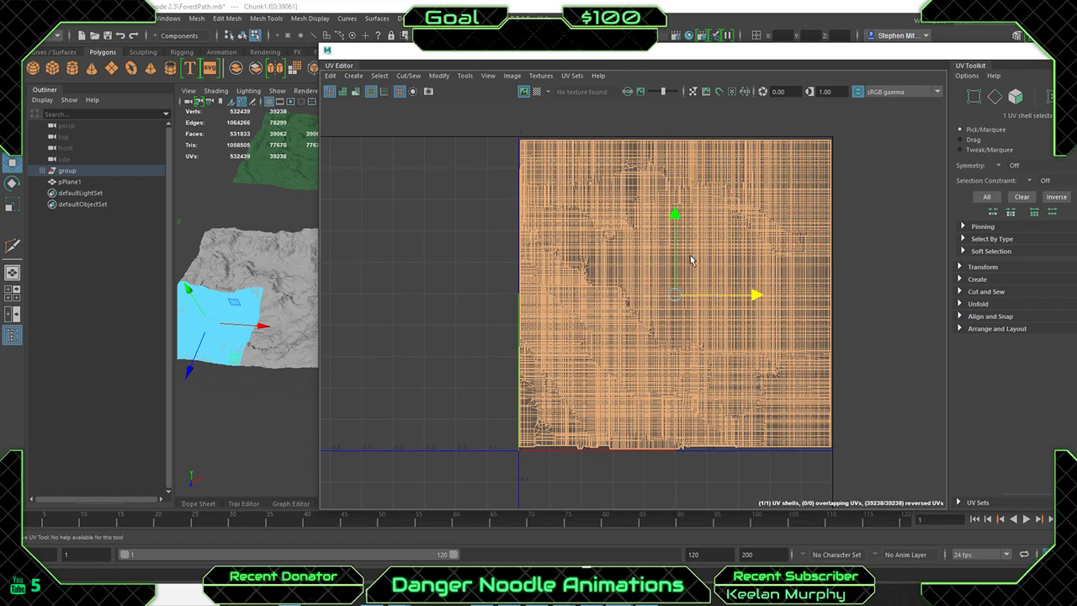
drag(679, 226, 677, 224)
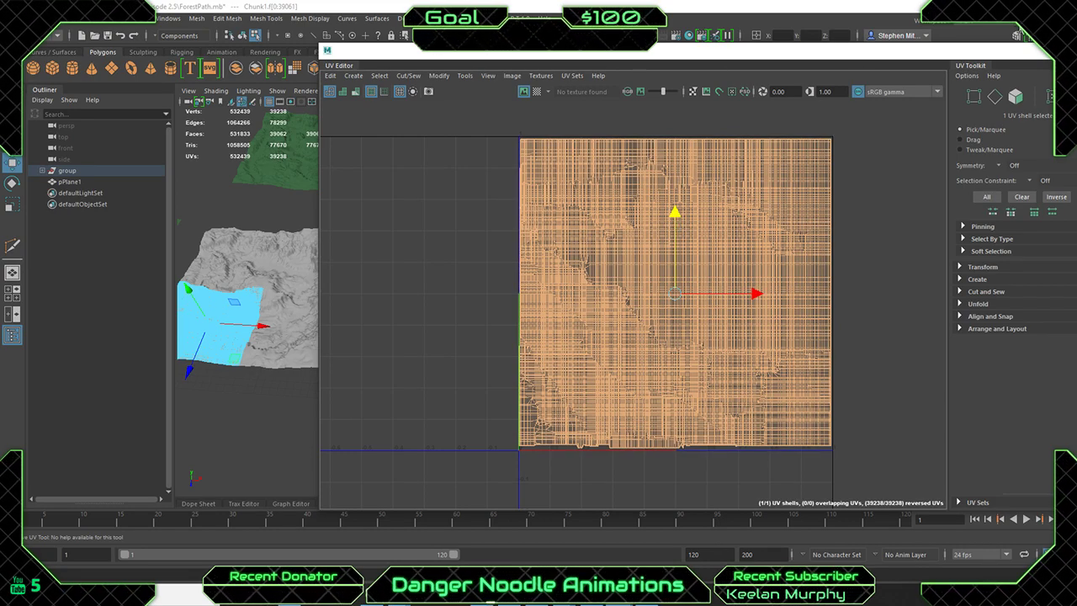
Bring up Chunk2's UV shells, try moving a selected shell towards the tile's centre, and undo the move.
click(298, 328)
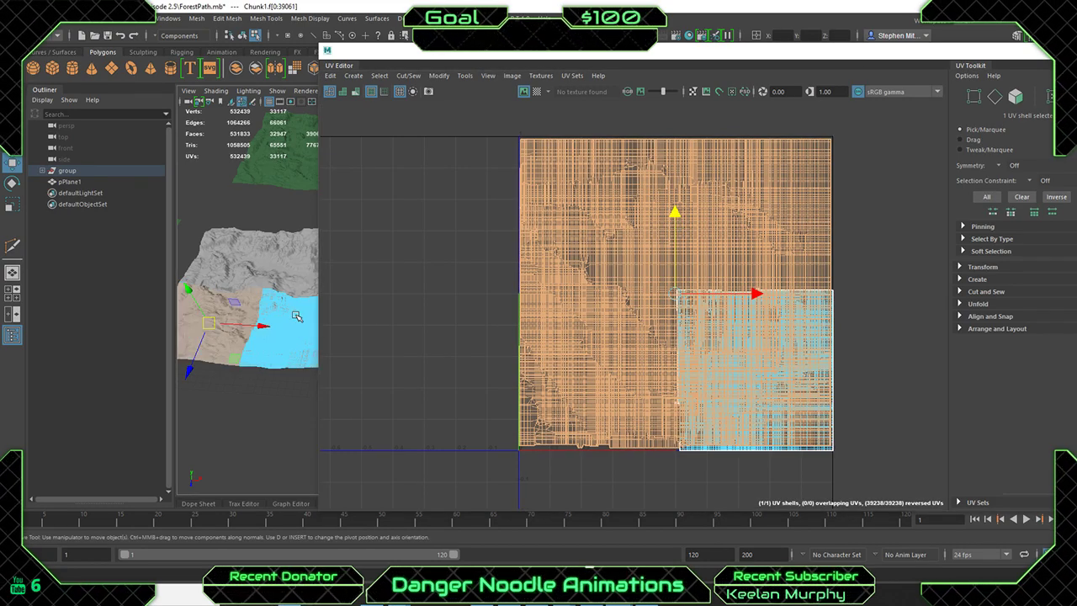
right_drag(713, 457, 703, 422)
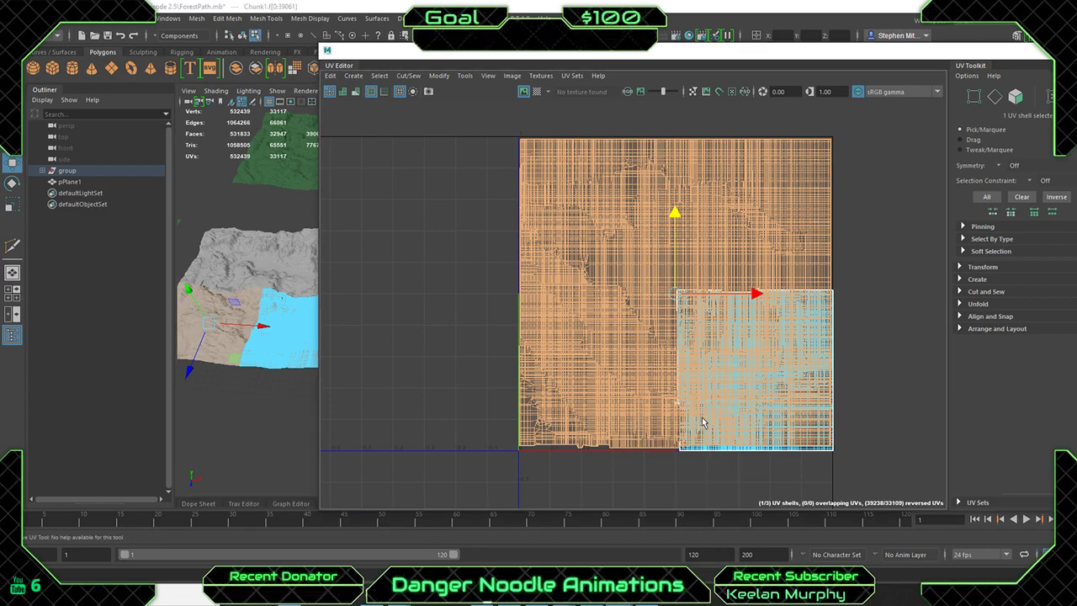
key(w)
click(732, 448)
drag(756, 380, 685, 289)
key(ctrl+z)
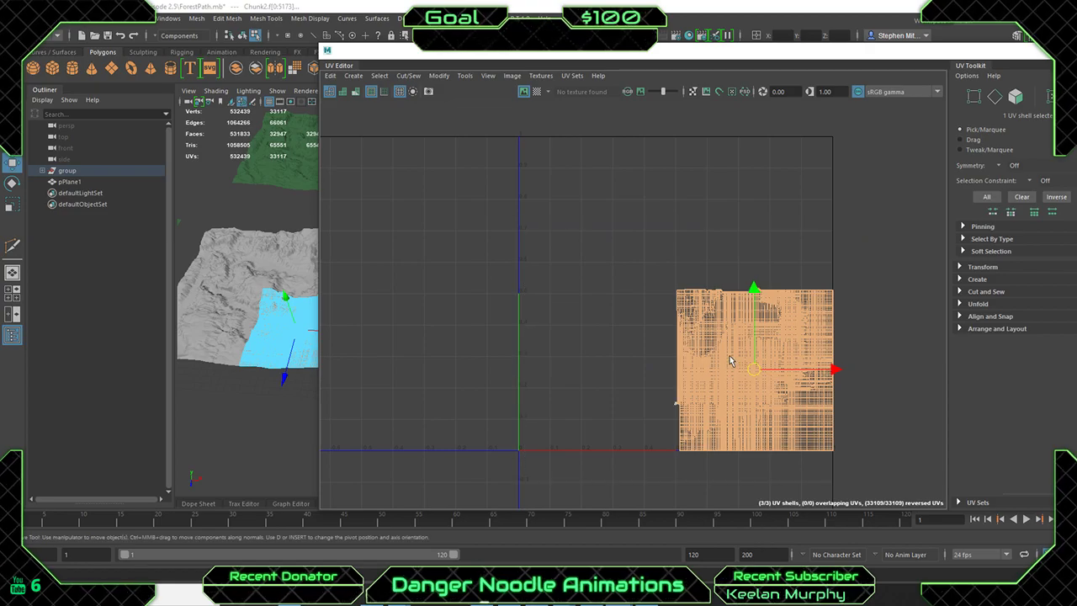
Select all of Chunk2's UV shells, enlarge them together and centre them so they nearly fill the 0–1 tile.
double_click(734, 361)
drag(754, 367, 753, 291)
key(r)
key(w)
drag(674, 293, 673, 298)
key(e)
key(r)
key(q)
drag(673, 238, 671, 240)
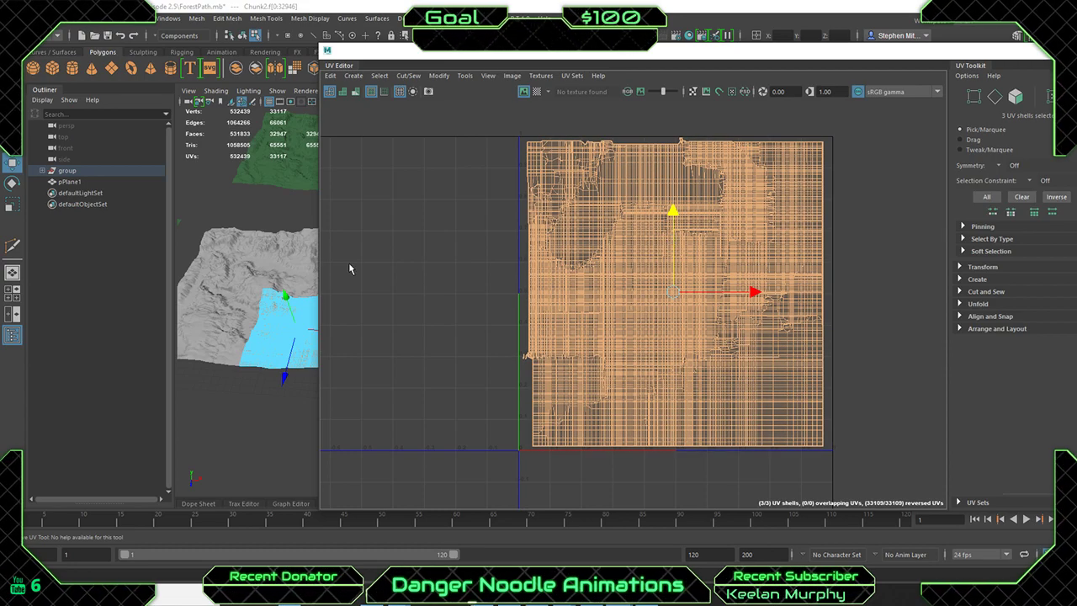
Select Chunk3's UV shell, enlarge it to about twice its size and centre it within the 0–1 tile.
right_drag(271, 312, 320, 251)
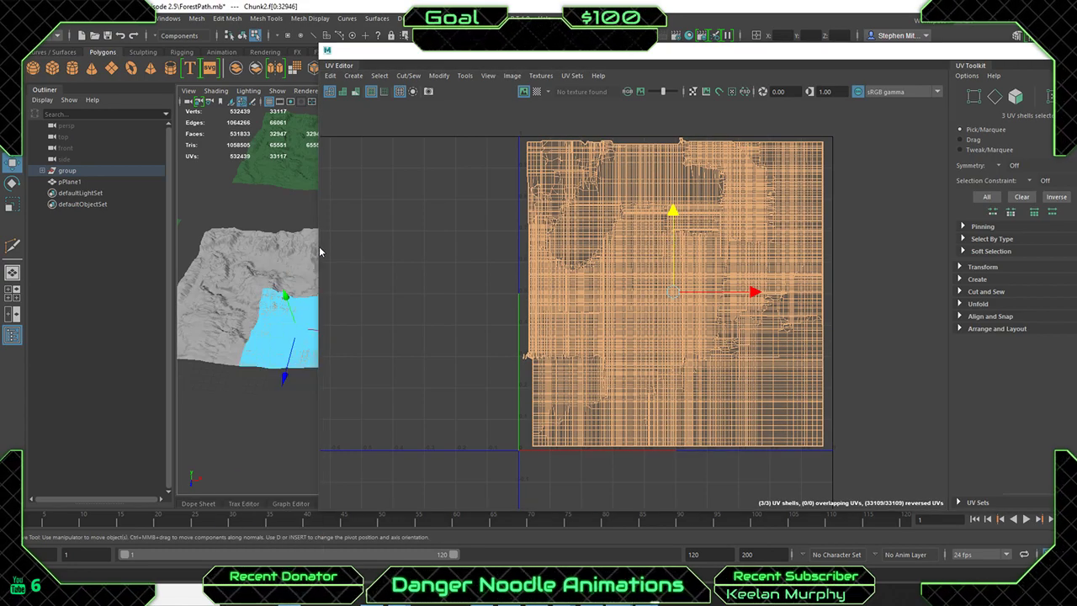
click(286, 284)
right_drag(658, 308, 589, 270)
drag(495, 243, 806, 470)
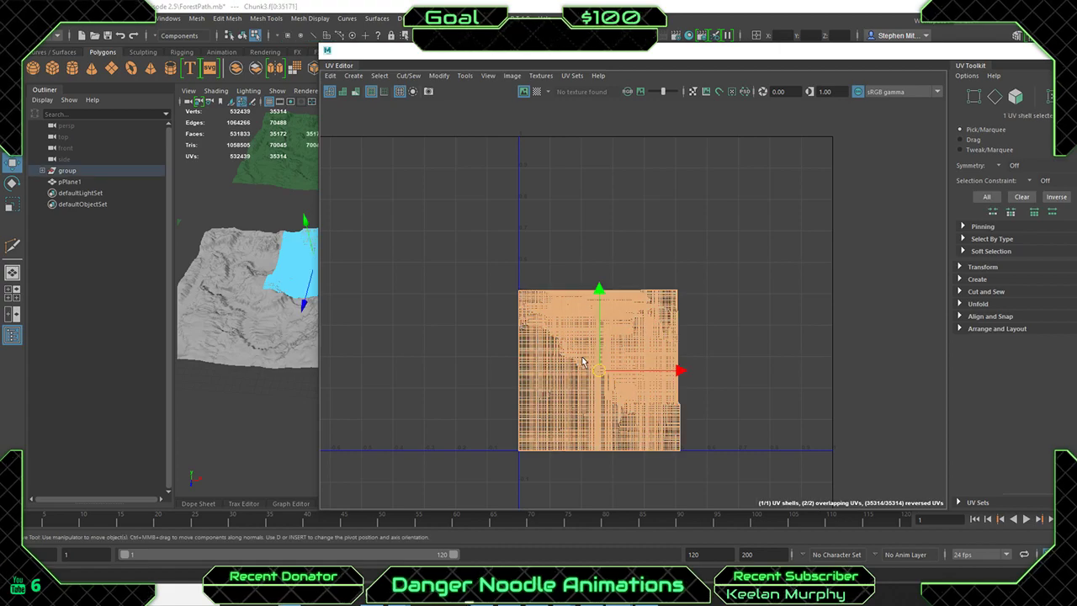
key(r)
drag(599, 371, 679, 276)
key(w)
key(r)
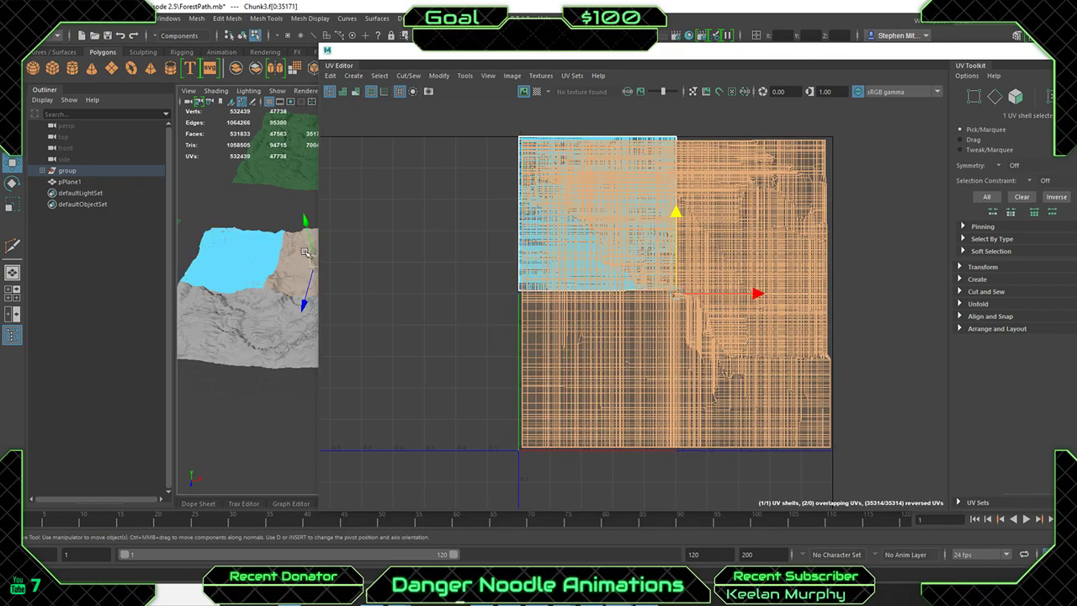
Select Chunk4's UV shell, scale it up and adjust its position until it fills the 0–1 tile.
right_drag(210, 239, 245, 232)
right_drag(584, 257, 539, 240)
click(622, 269)
key(w)
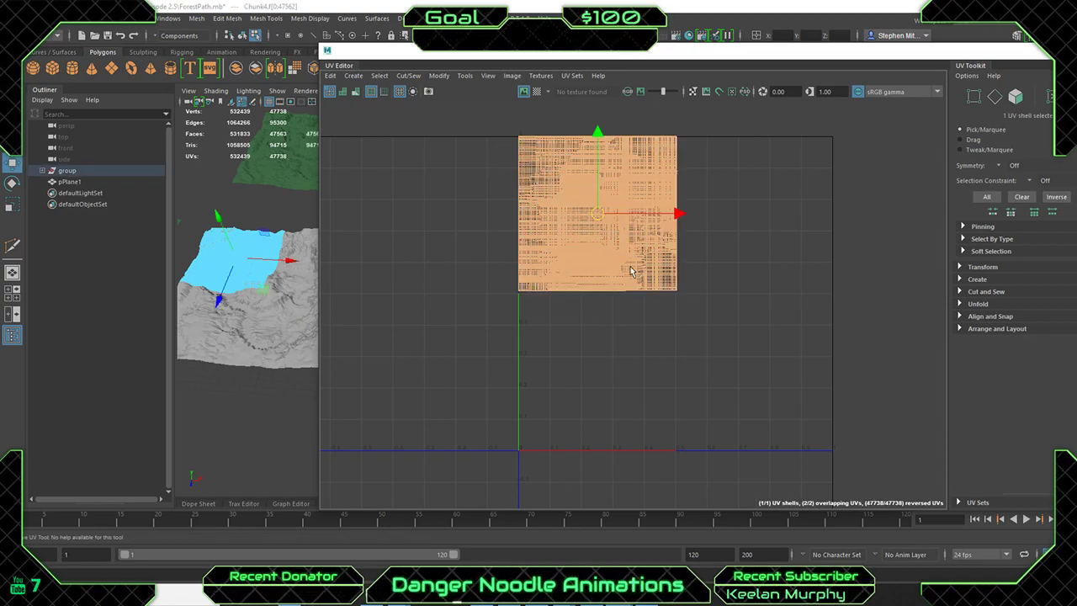
drag(596, 219, 755, 330)
key(r)
key(w)
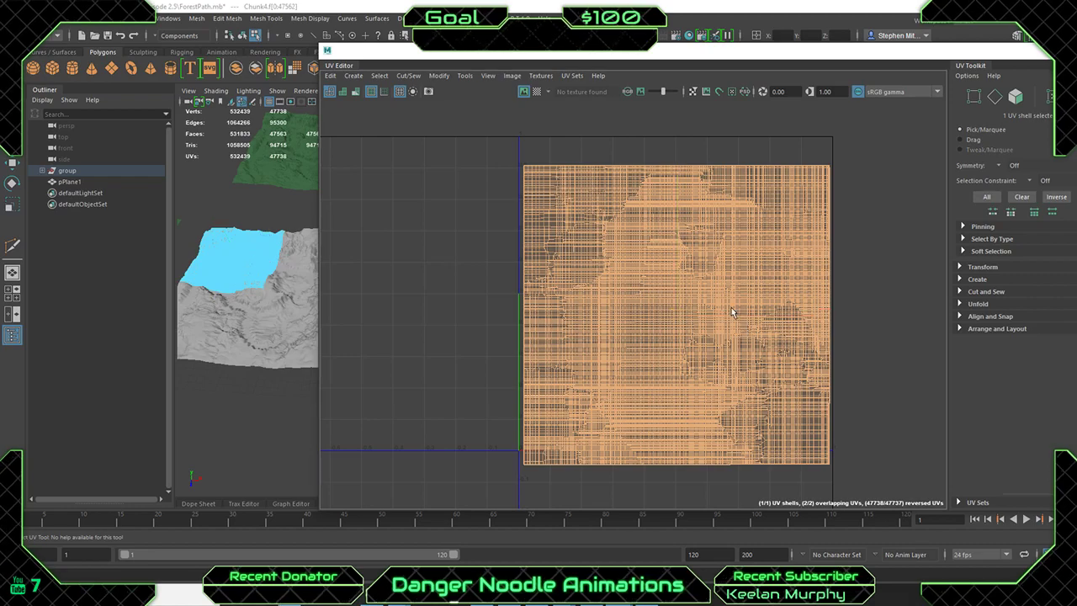
mouse_move(675, 229)
mouse_down()
mouse_move(678, 209)
mouse_move(669, 217)
mouse_up()
key(r)
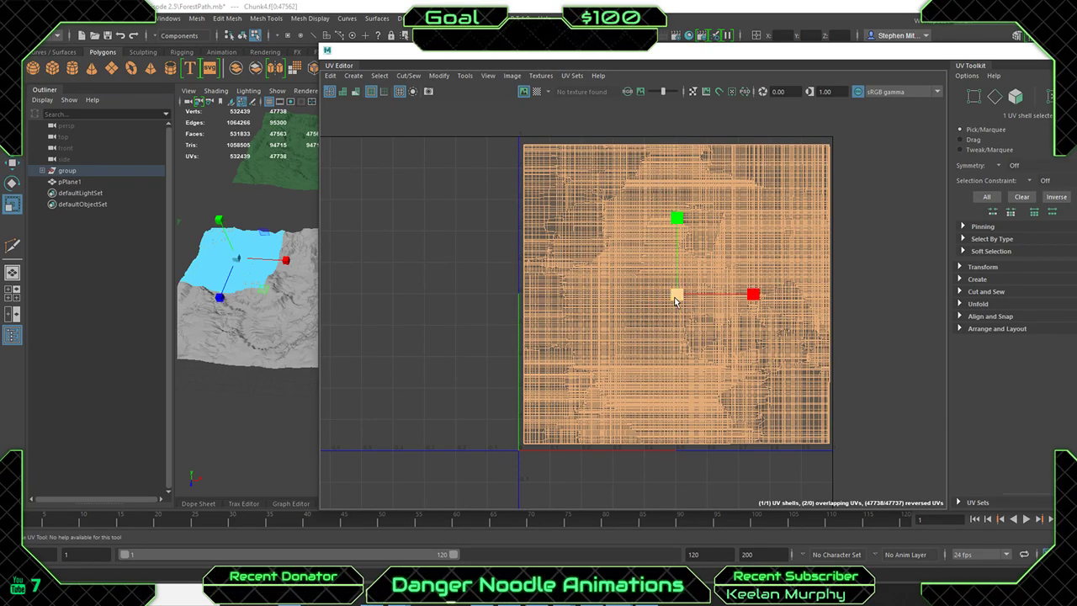
drag(677, 301, 678, 302)
key(w)
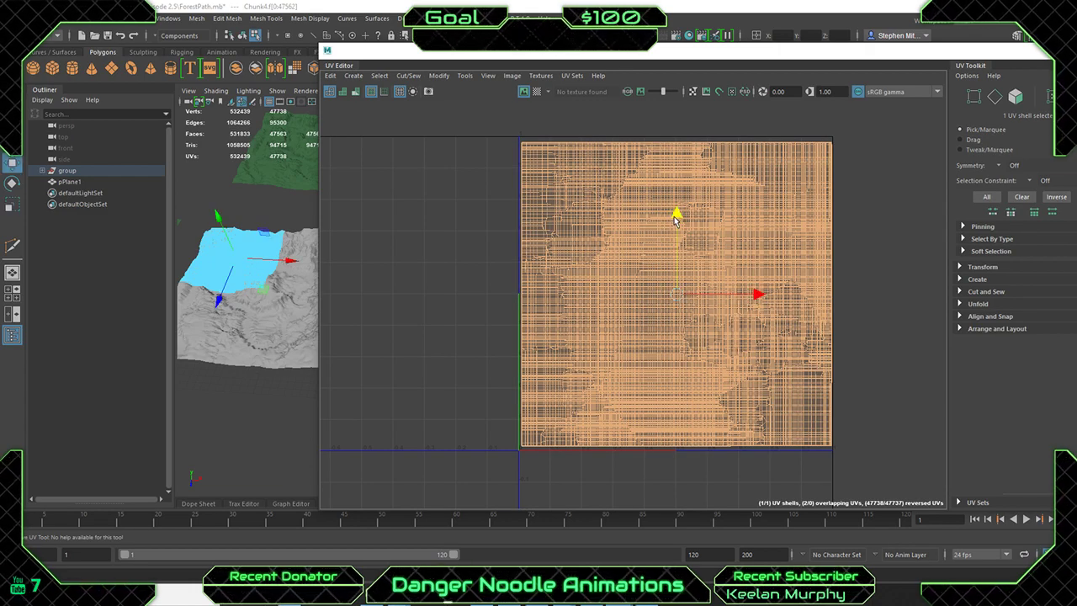
drag(674, 216, 672, 215)
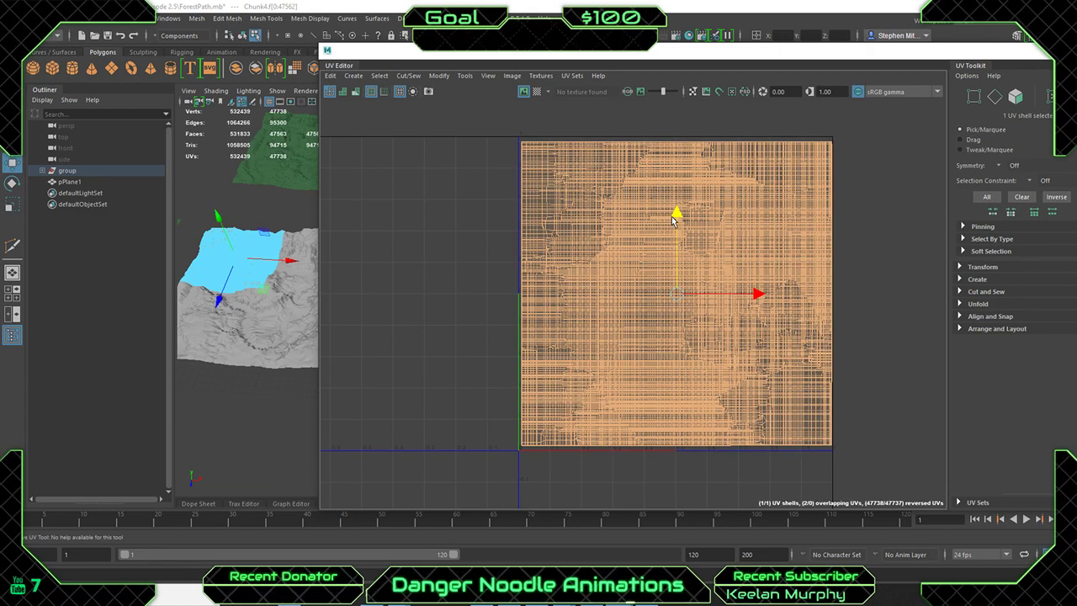
Close the UV Editor, return to object selection and clear the selection.
click(1039, 56)
right_click(329, 283)
click(492, 240)
Select each of the four terrain chunks in turn and examine the terrain's division from several angles.
alt+middle_drag(353, 277, 454, 298)
scroll(454, 298, up, 5)
alt+drag(455, 298, 471, 313)
scroll(471, 312, down, 3)
alt+middle_drag(472, 286, 454, 296)
alt+drag(453, 296, 476, 278)
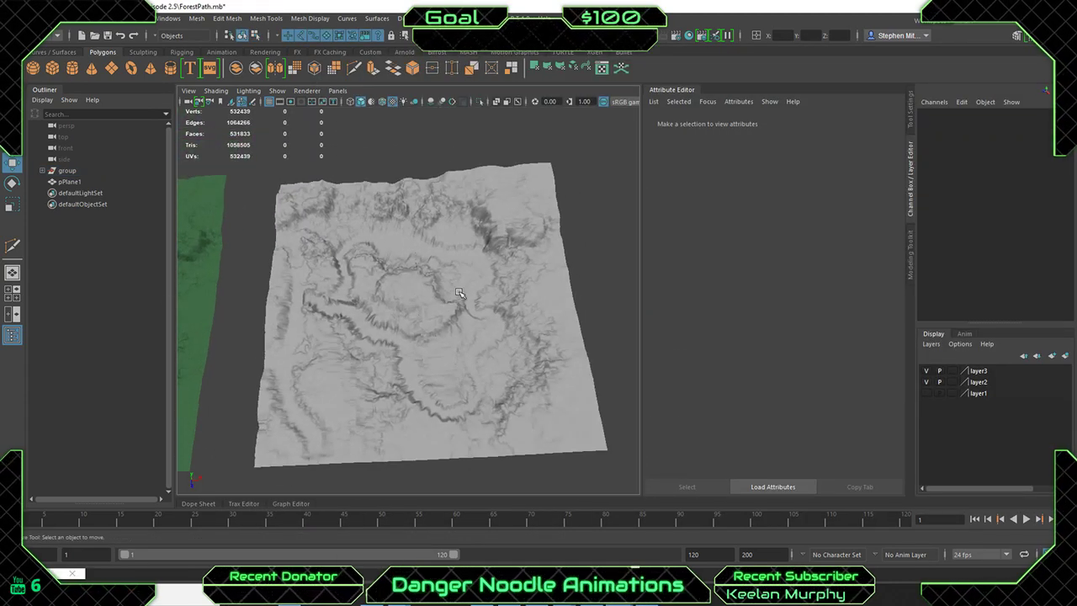
click(496, 240)
click(362, 248)
click(362, 362)
click(492, 354)
click(503, 255)
scroll(466, 281, up, 5)
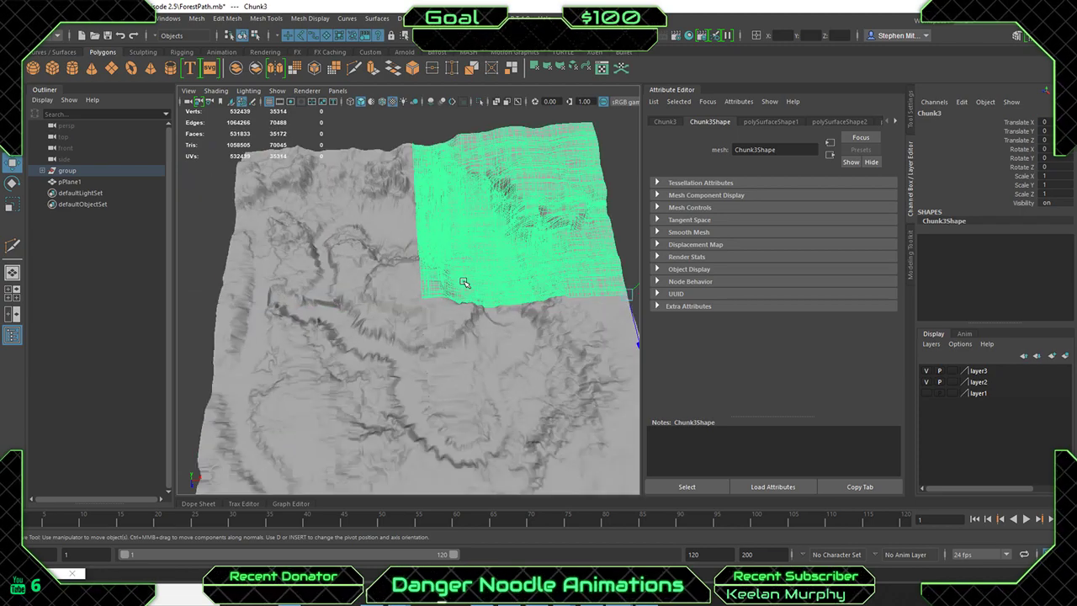
alt+drag(505, 198, 445, 198)
alt+right_drag(445, 198, 419, 175)
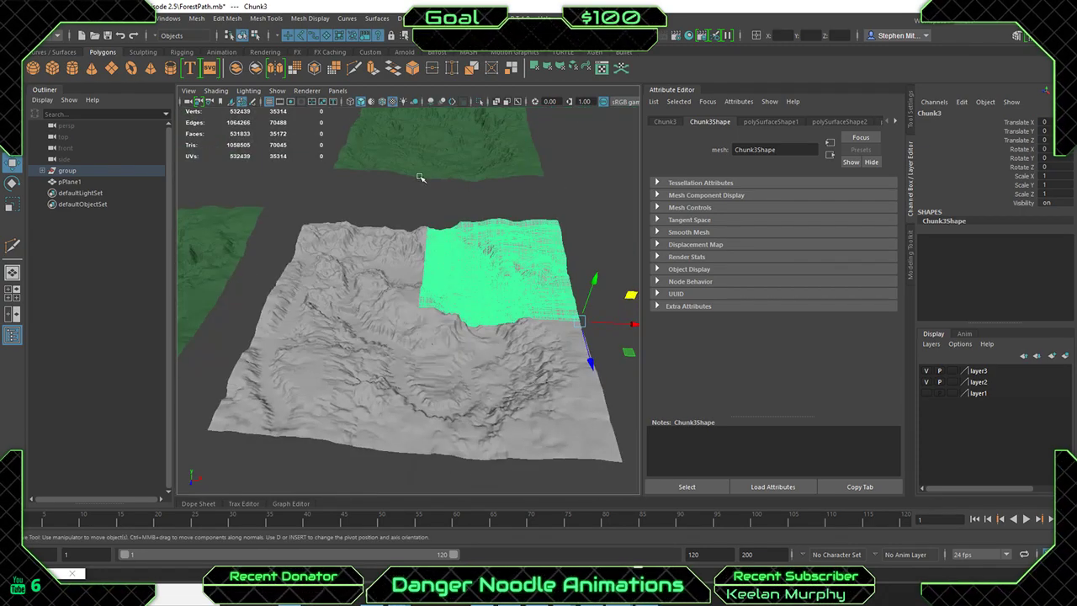
click(408, 205)
click(364, 263)
click(480, 272)
click(500, 410)
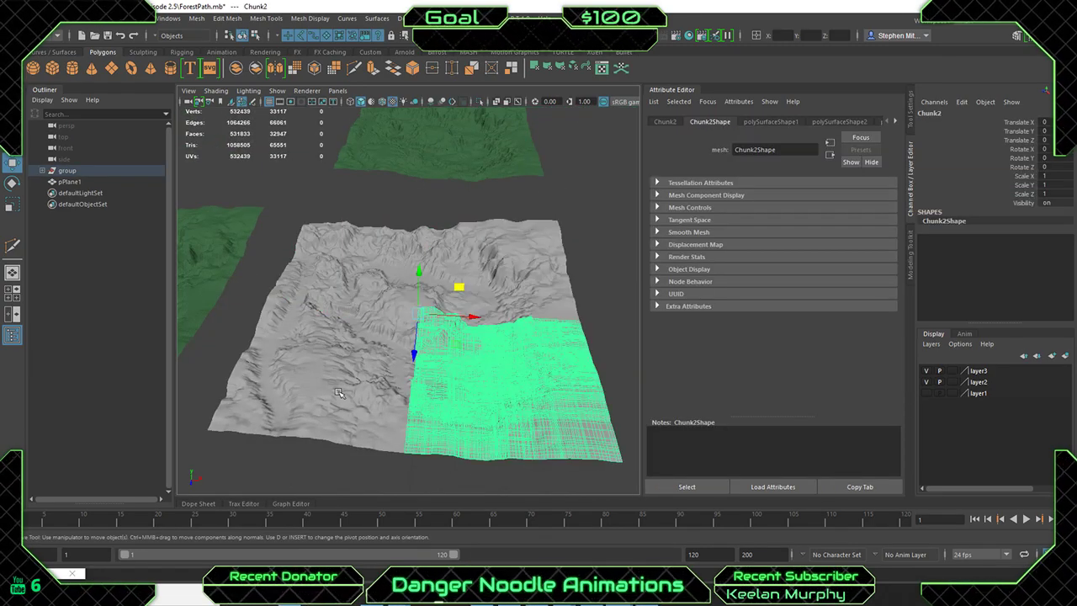
click(340, 390)
click(353, 281)
click(493, 277)
click(532, 419)
click(354, 235)
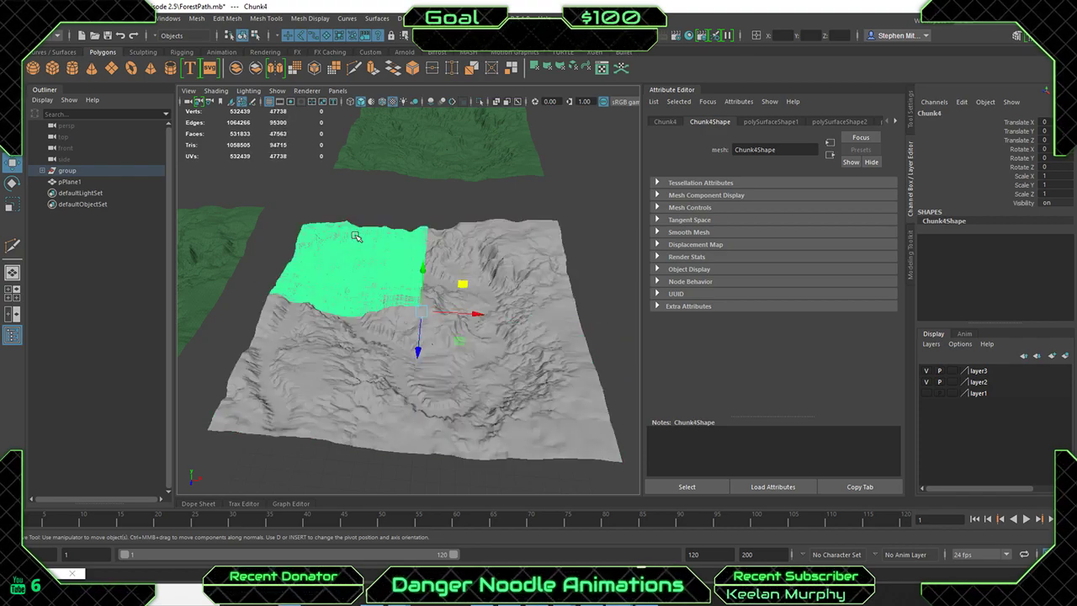
alt+drag(579, 244, 553, 264)
scroll(553, 264, down, 1)
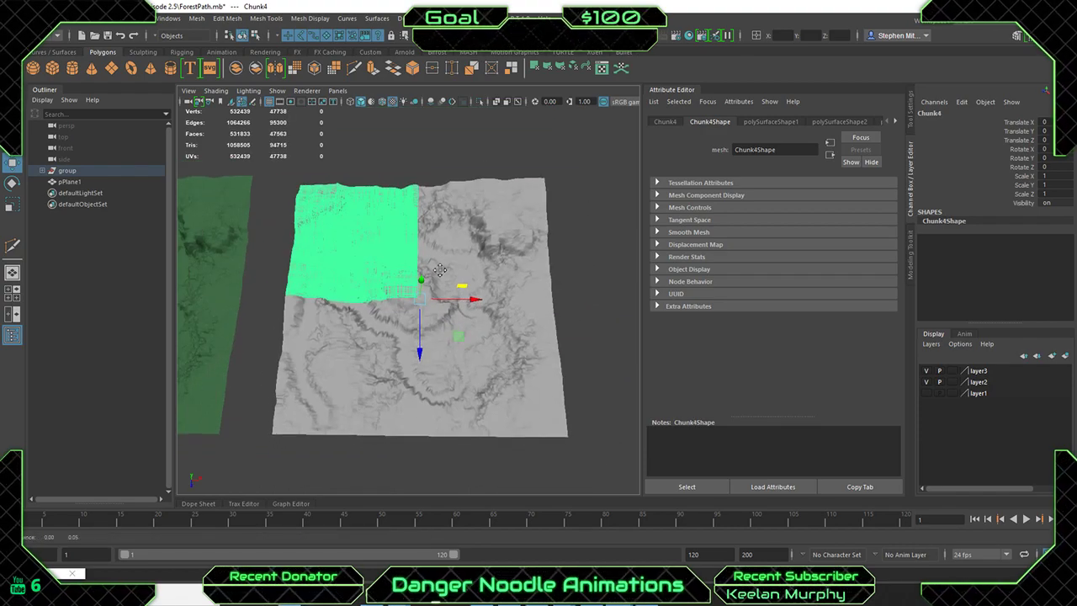
alt+middle_drag(437, 256, 432, 270)
scroll(433, 270, up, 3)
alt+drag(433, 269, 434, 252)
drag(341, 184, 542, 464)
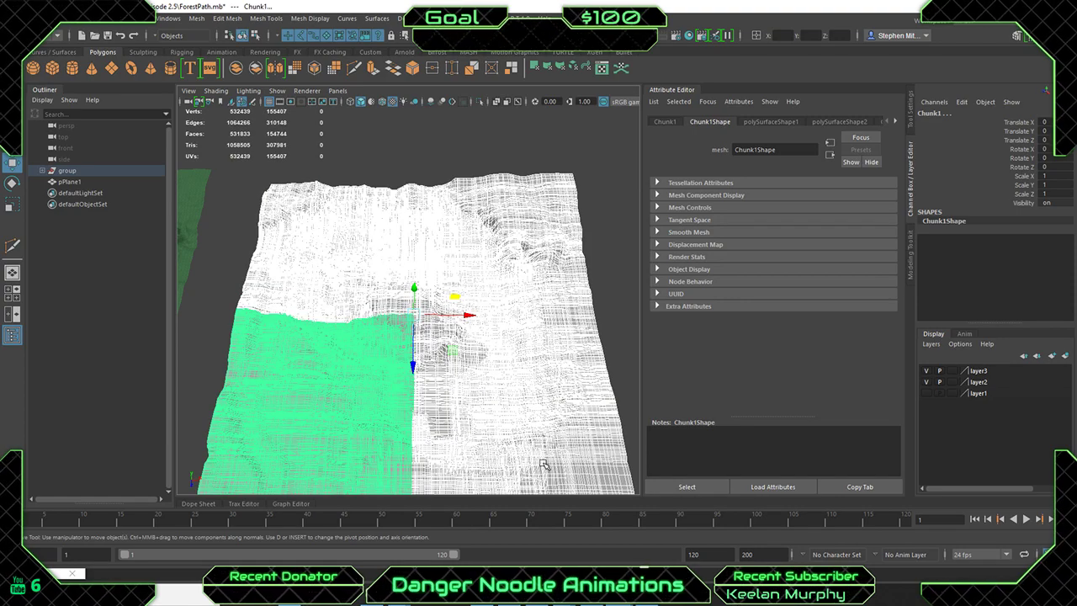
scroll(547, 373, down, 2)
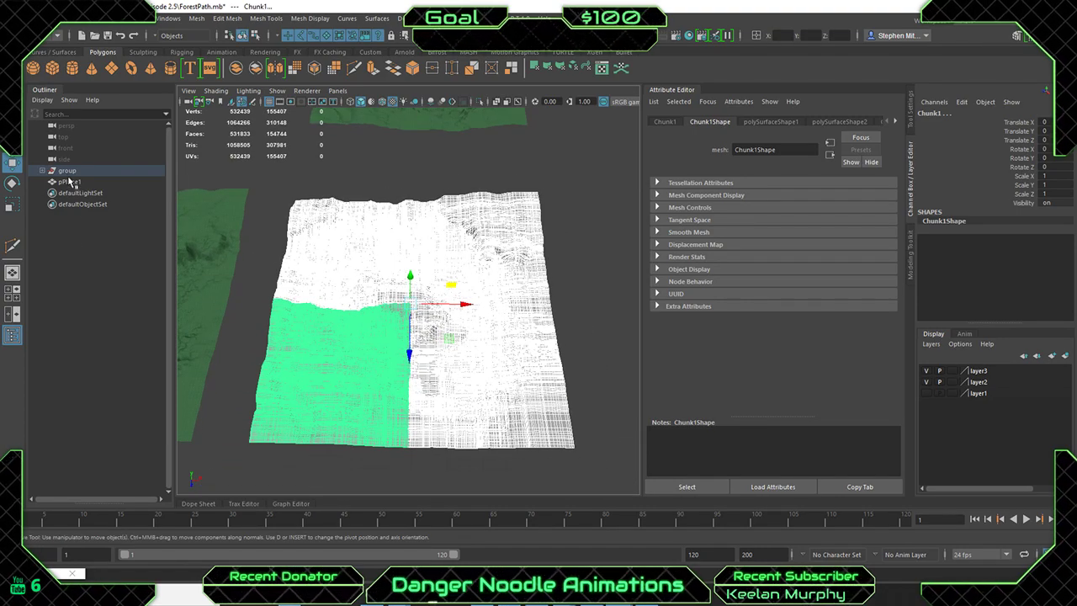
click(67, 172)
click(290, 184)
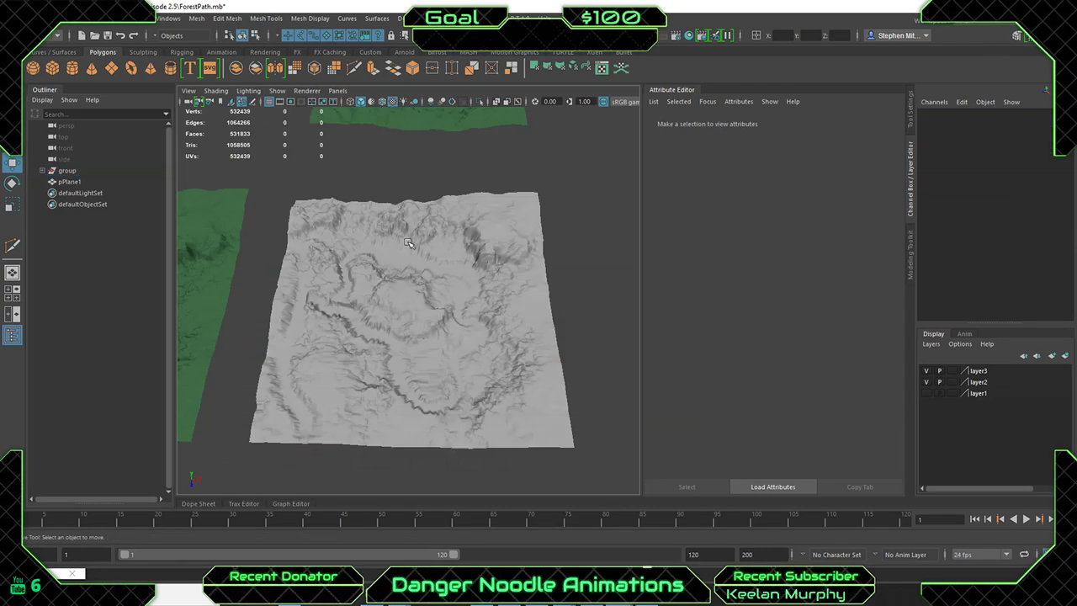
scroll(409, 244, down, 3)
drag(381, 265, 508, 336)
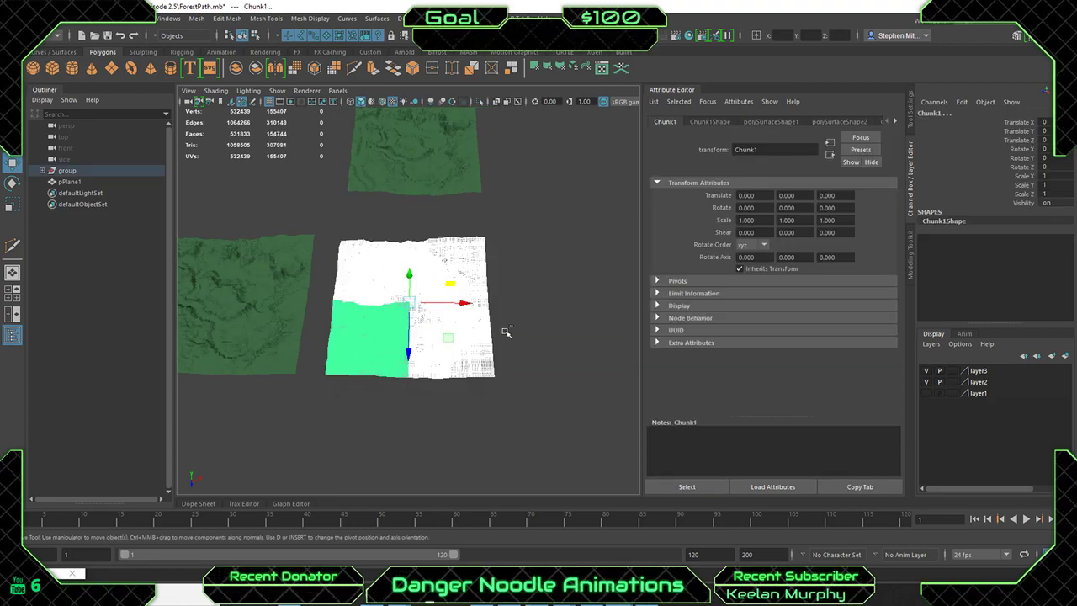
key(Up)
double_click(67, 171)
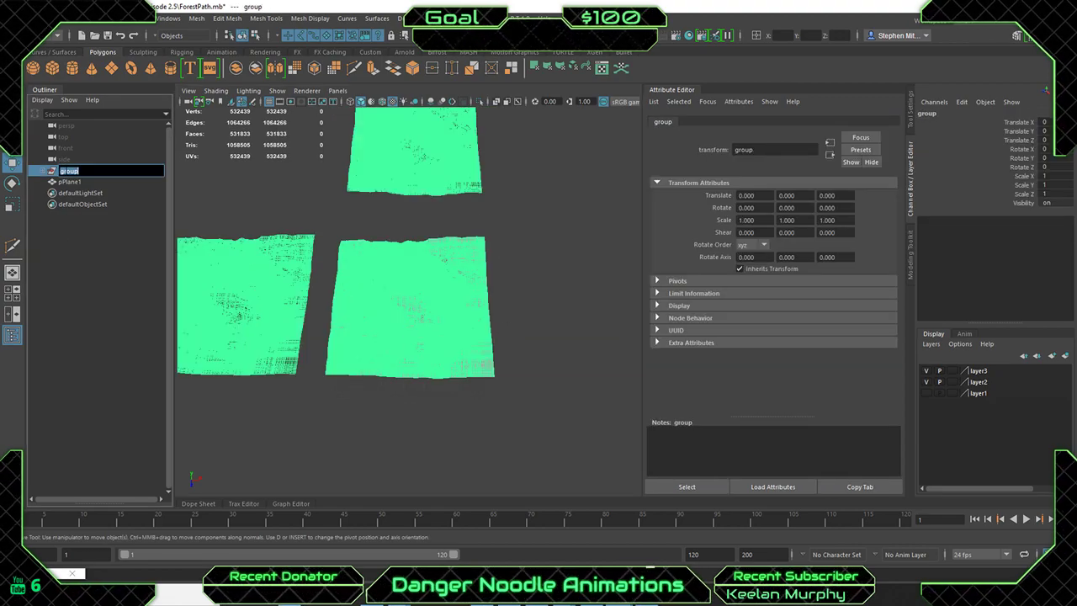
click(46, 170)
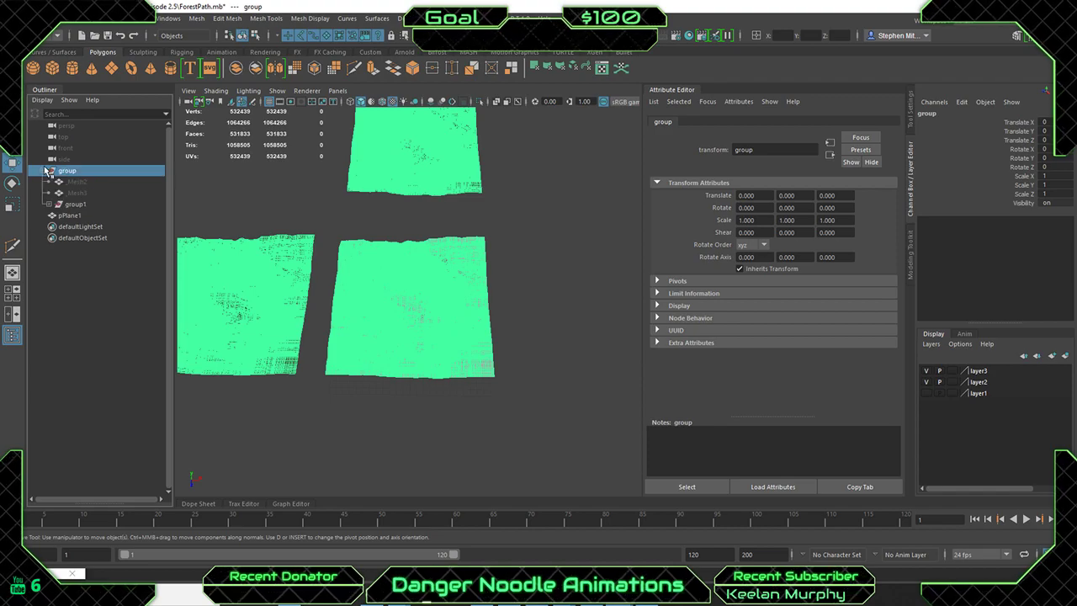
Select all four terrain chunks, group them together and name the group Terrain_Group.
click(357, 319)
key(ctrl+z)
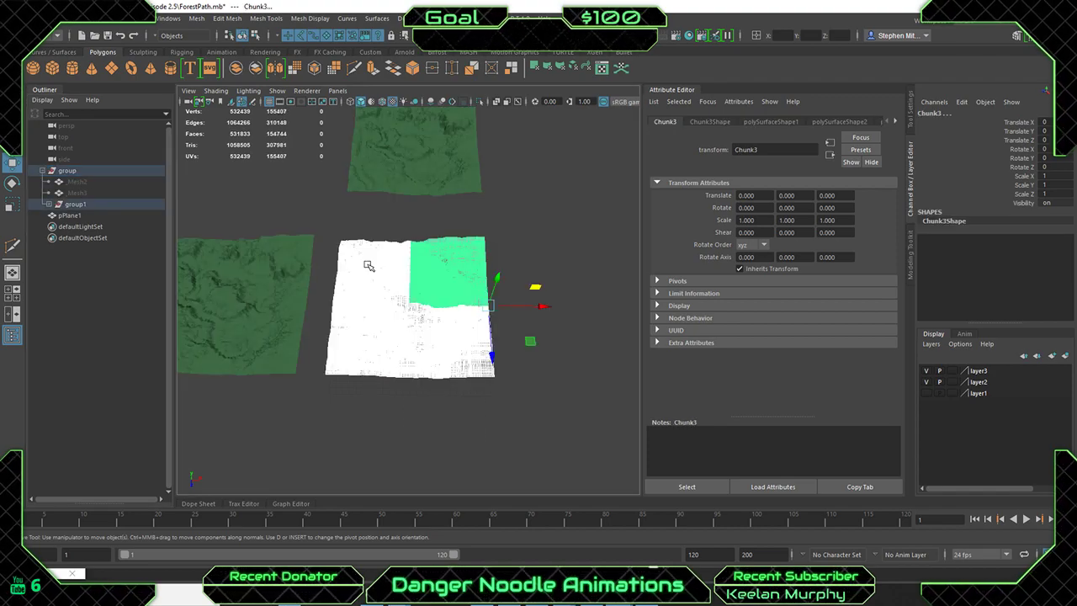
click(447, 309)
key(Up)
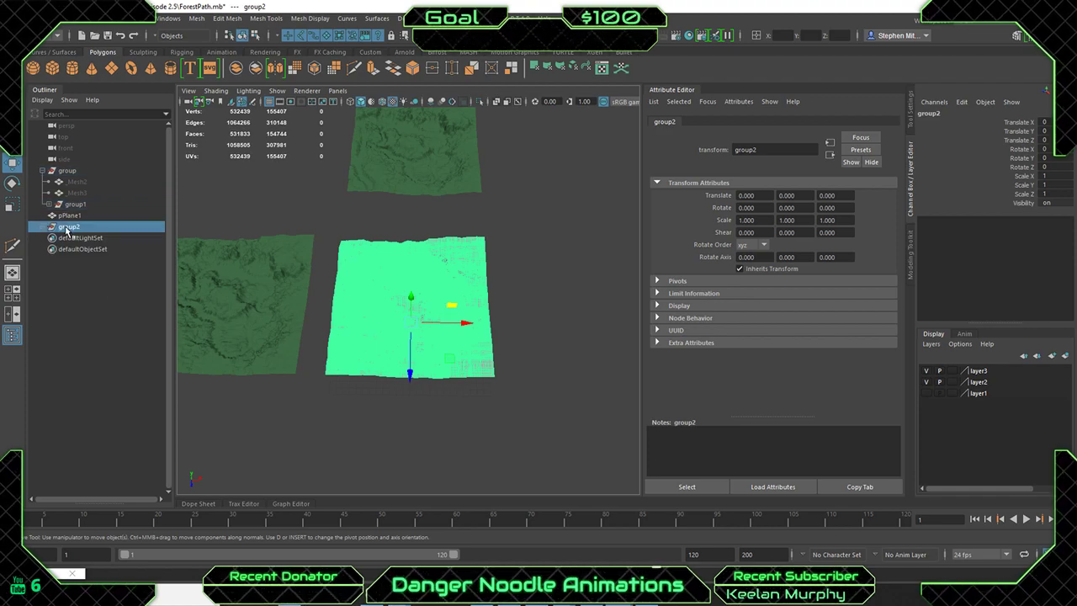
double_click(67, 228)
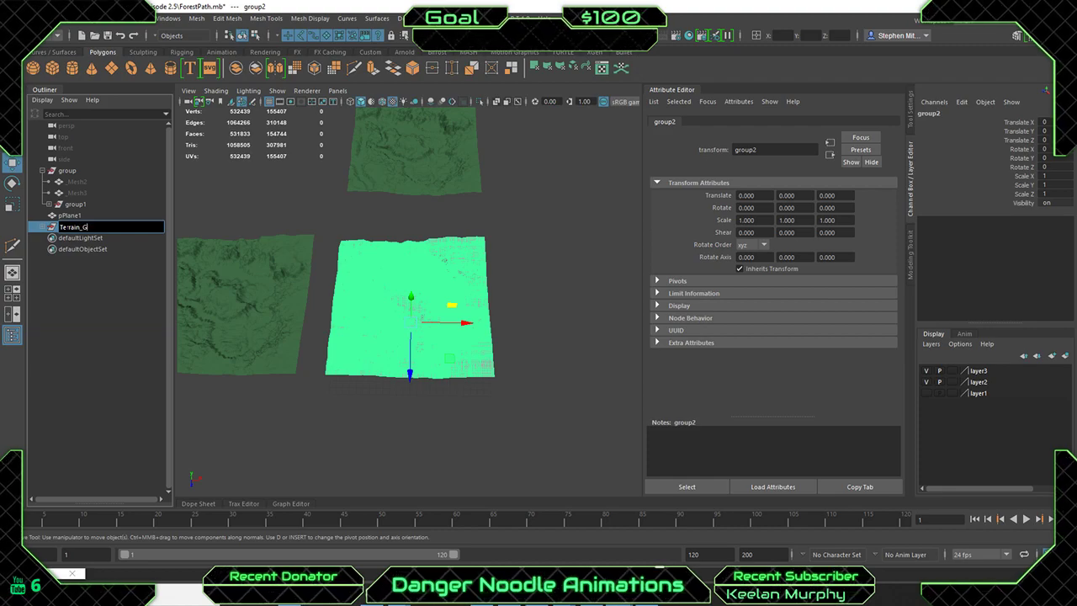
key(Return)
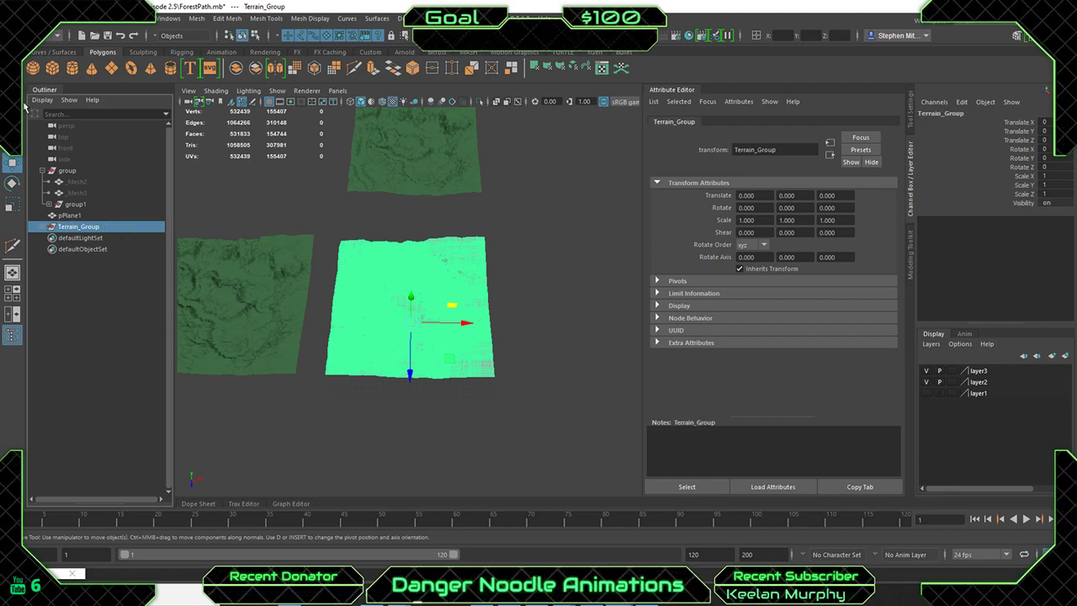
Export the selected Terrain_Group as Terrain_002.fbx into the 2.5 folder using FBX export.
click(12, 19)
click(82, 187)
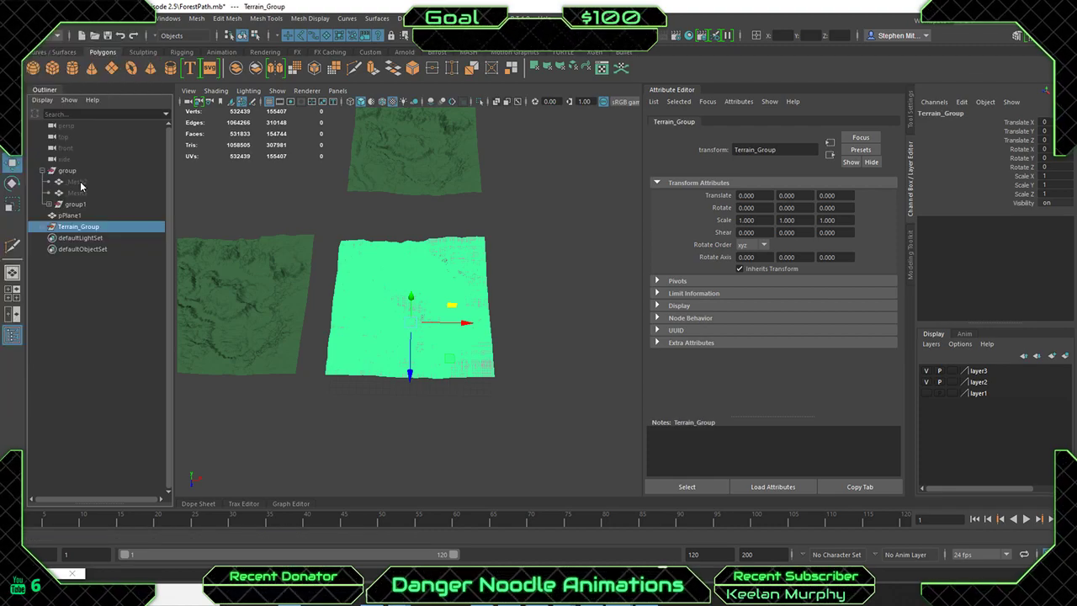
click(307, 223)
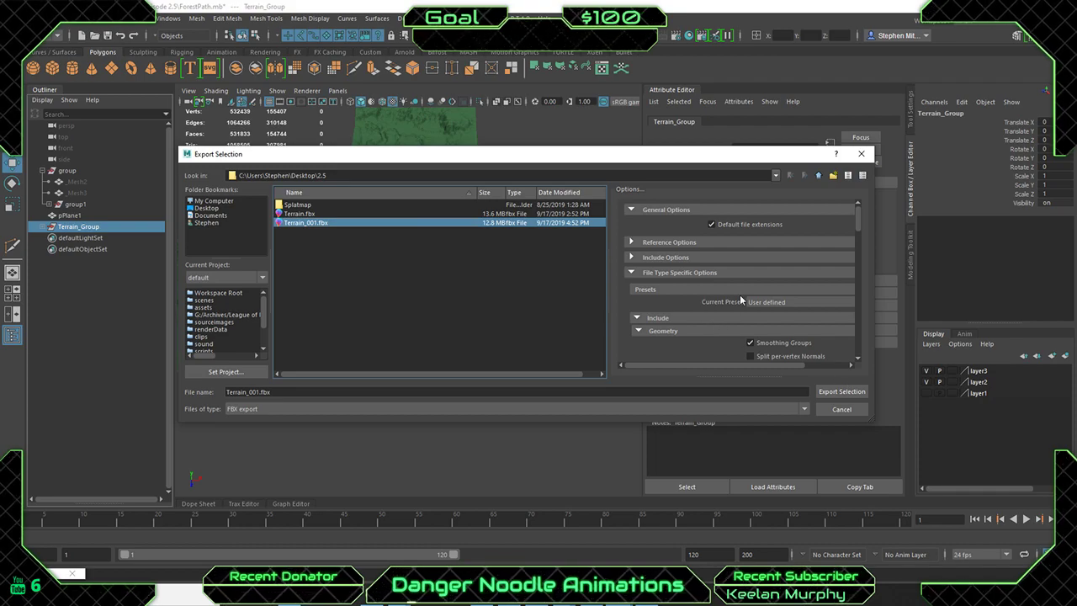
scroll(717, 333, down, 10)
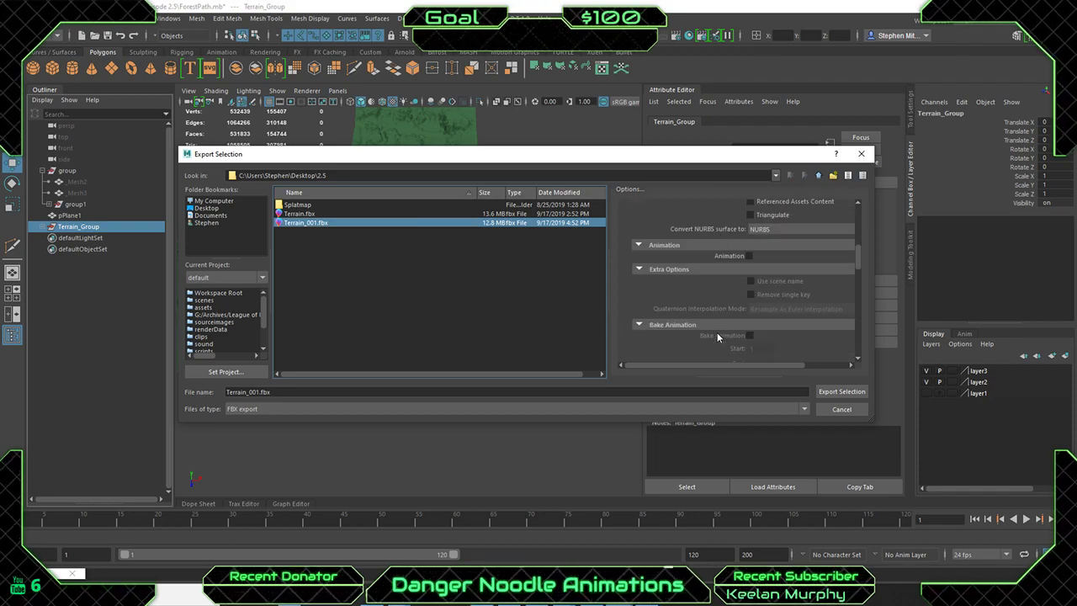
scroll(717, 335, up, 4)
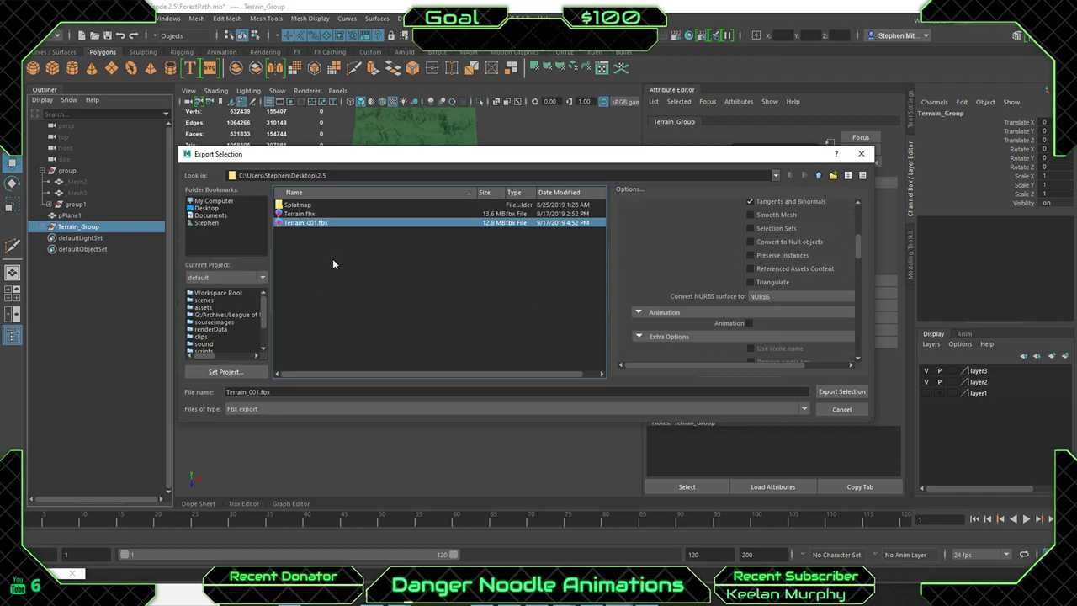
click(261, 392)
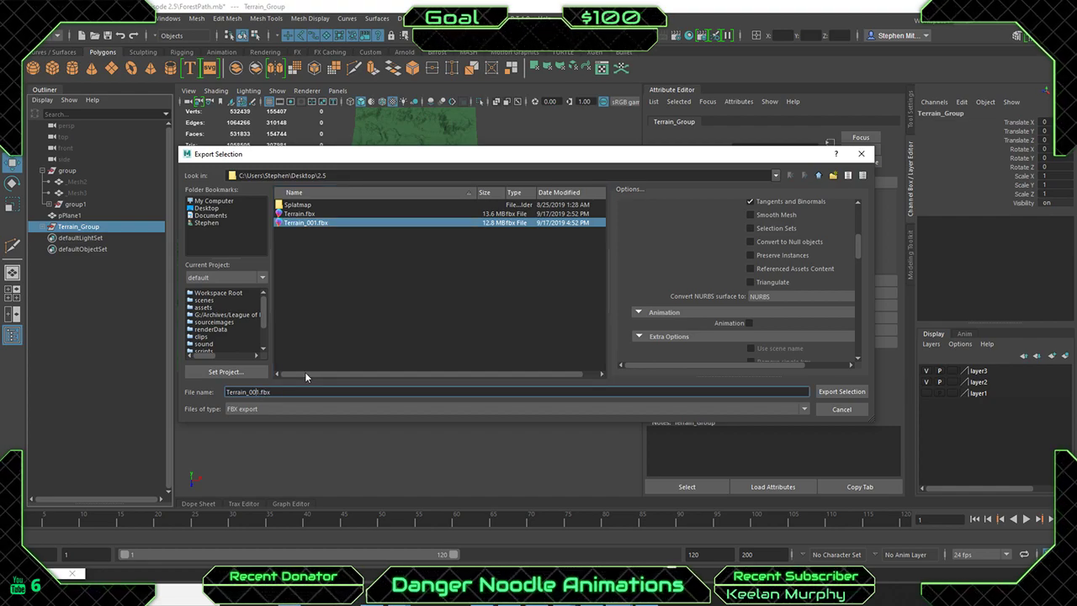
key(Delete)
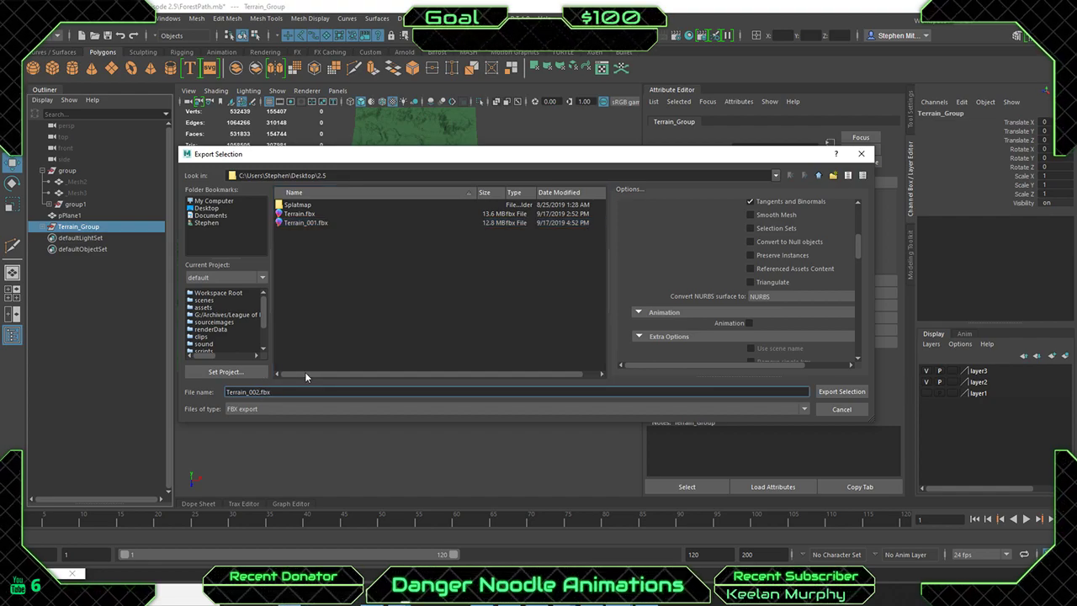
key(Return)
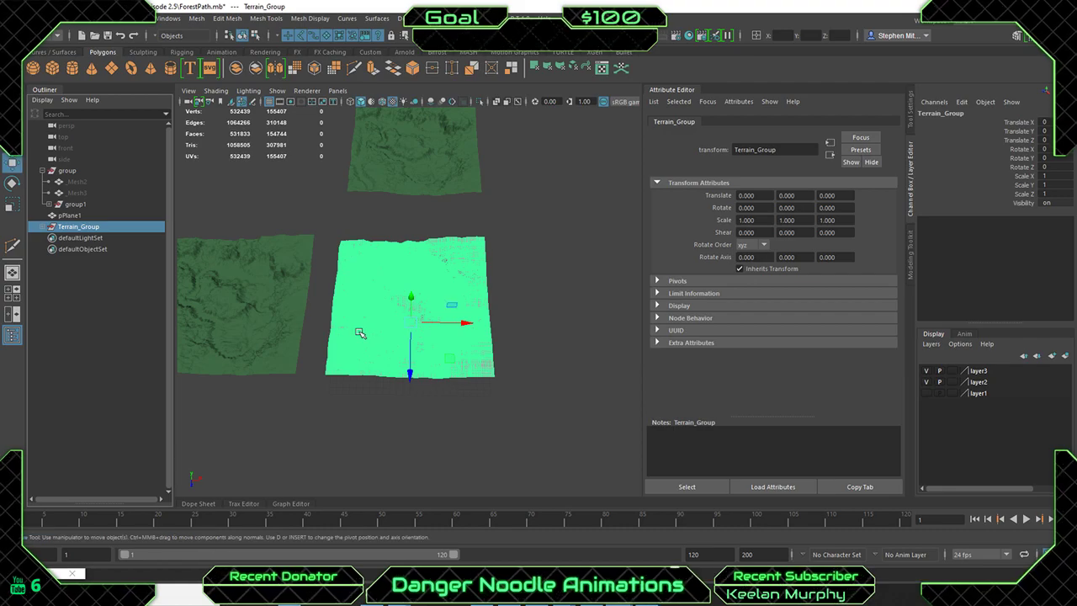
Switch to Substance Painter and start a new project with Terrain_002.fbx as its mesh.
click(650, 603)
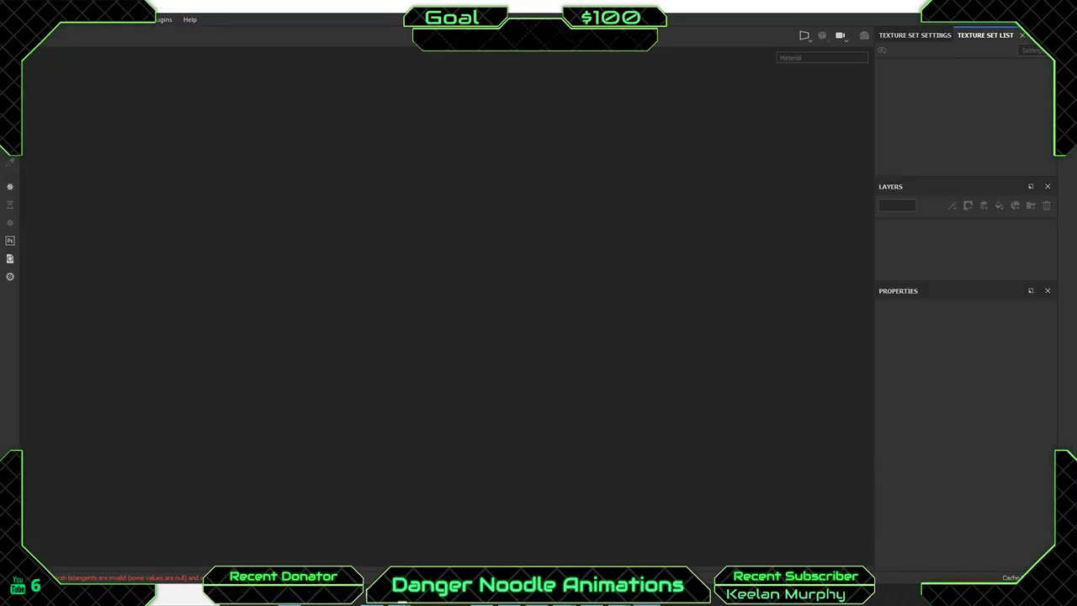
click(12, 19)
click(34, 33)
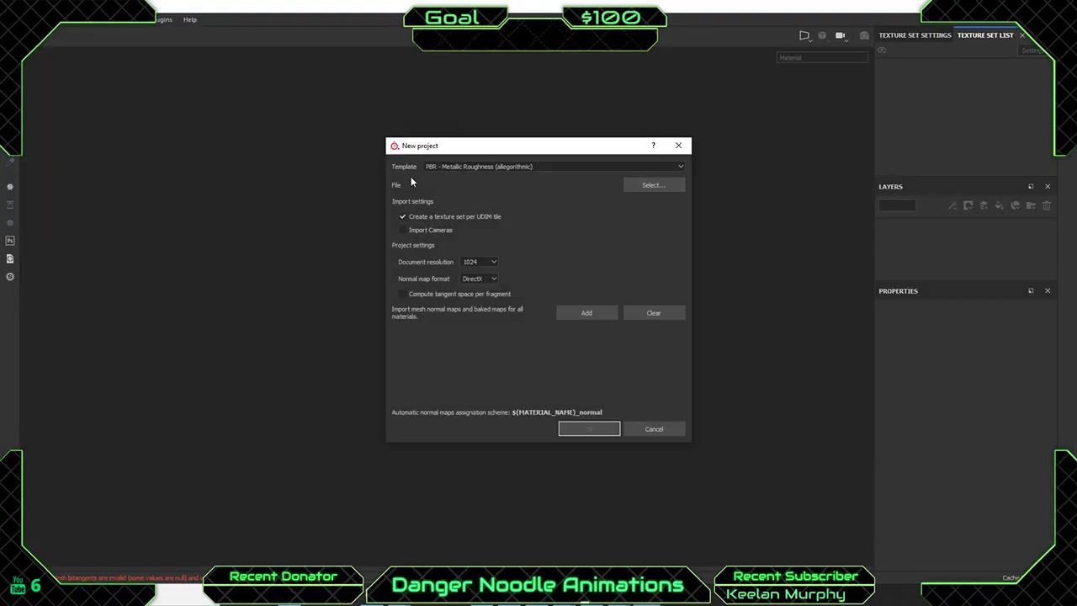
click(646, 187)
click(764, 244)
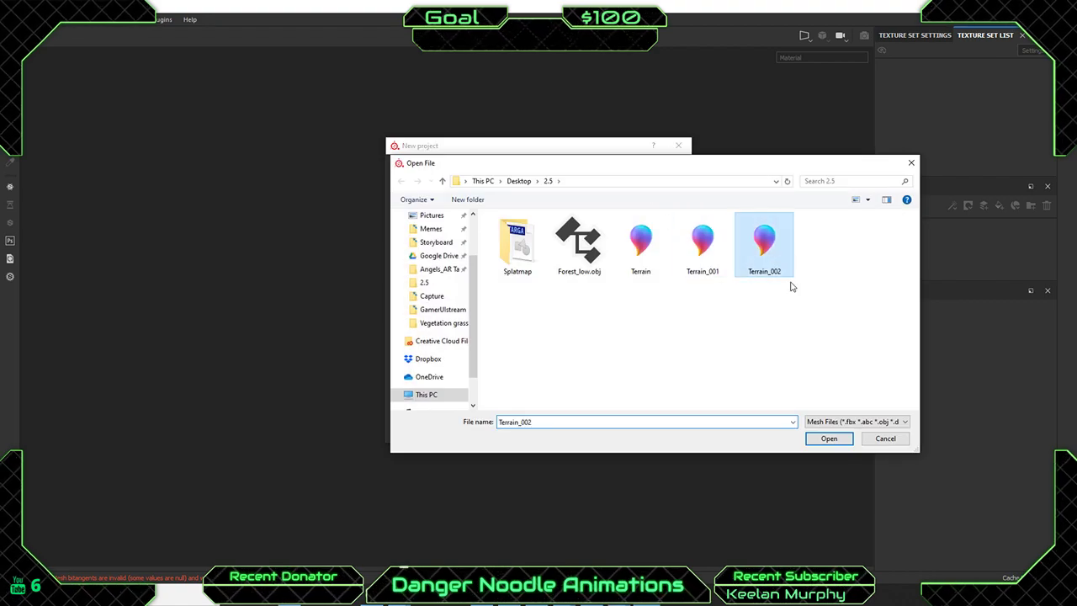
click(829, 438)
Choose the document resolution and create the project with one texture set per UDIM tile.
click(402, 216)
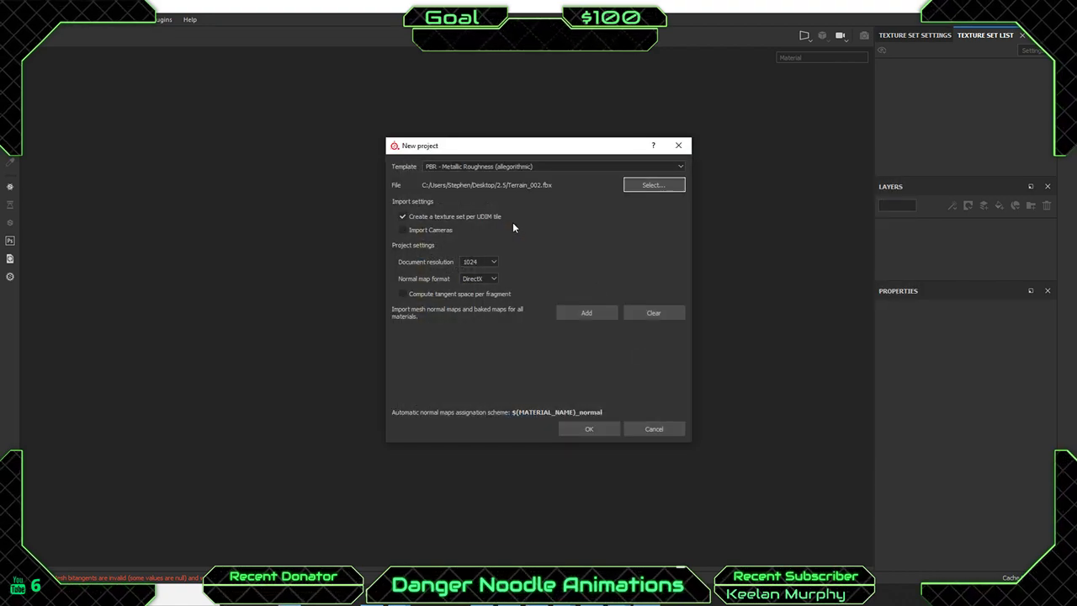
click(476, 263)
click(466, 300)
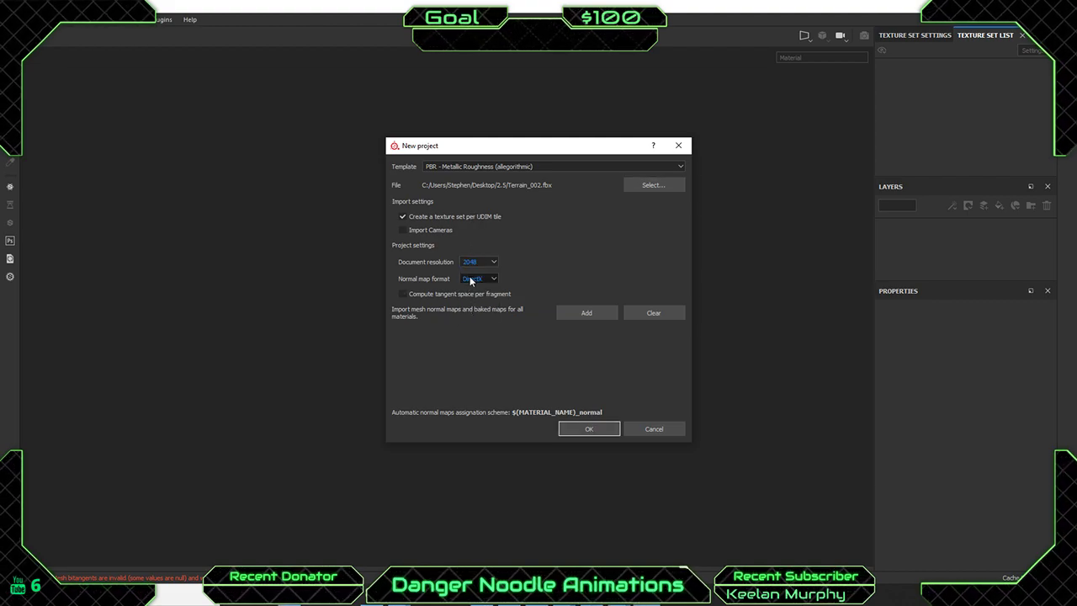
click(472, 262)
click(470, 308)
click(590, 428)
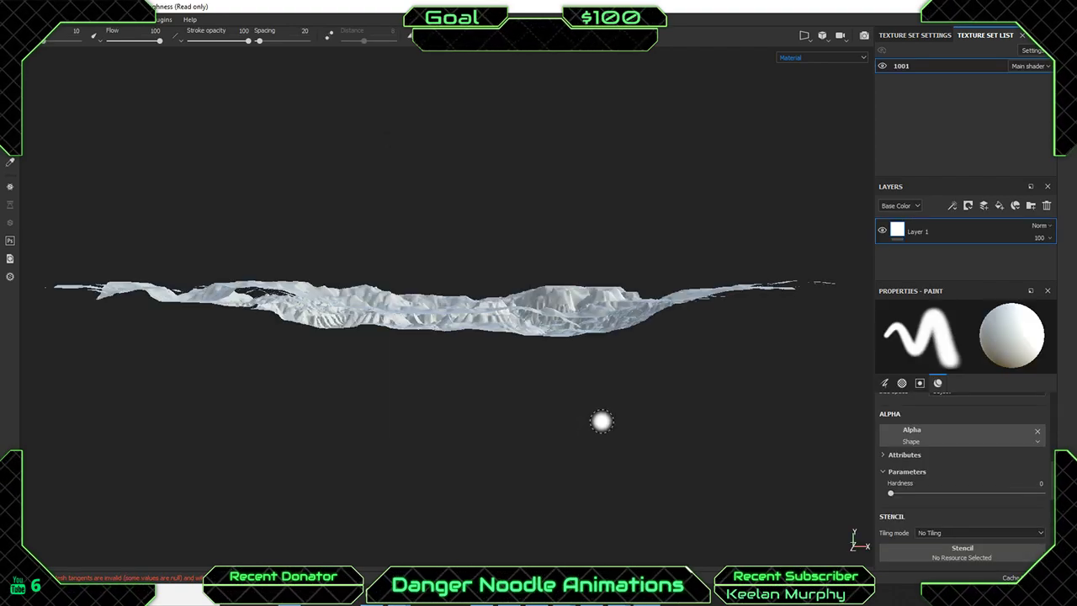
Add a fill layer above Layer 1 and limit its material to the color channel.
alt+drag(464, 236, 440, 320)
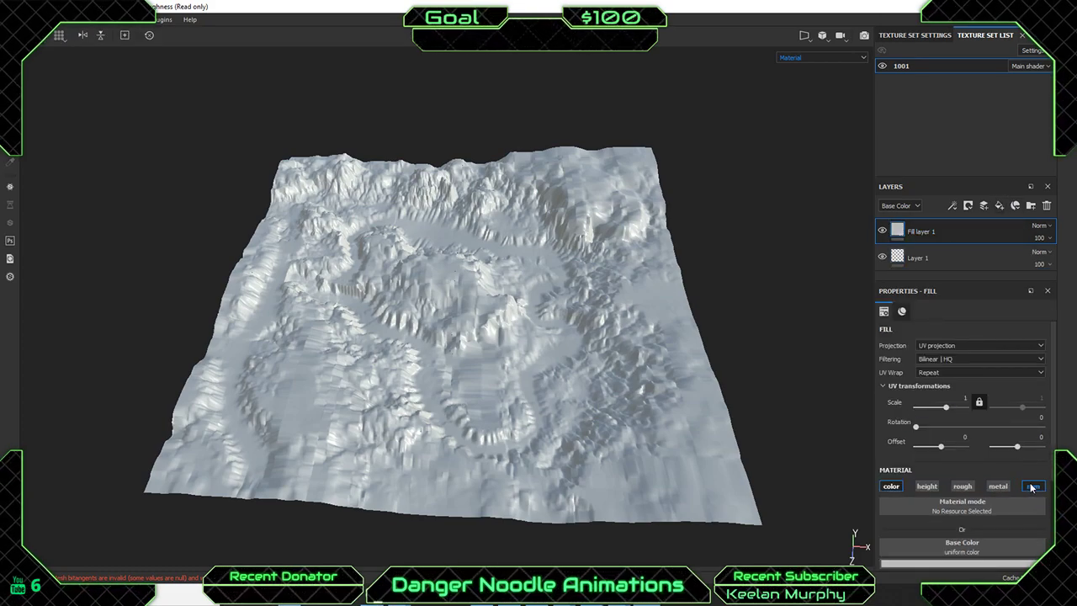
click(895, 486)
scroll(973, 472, down, 1)
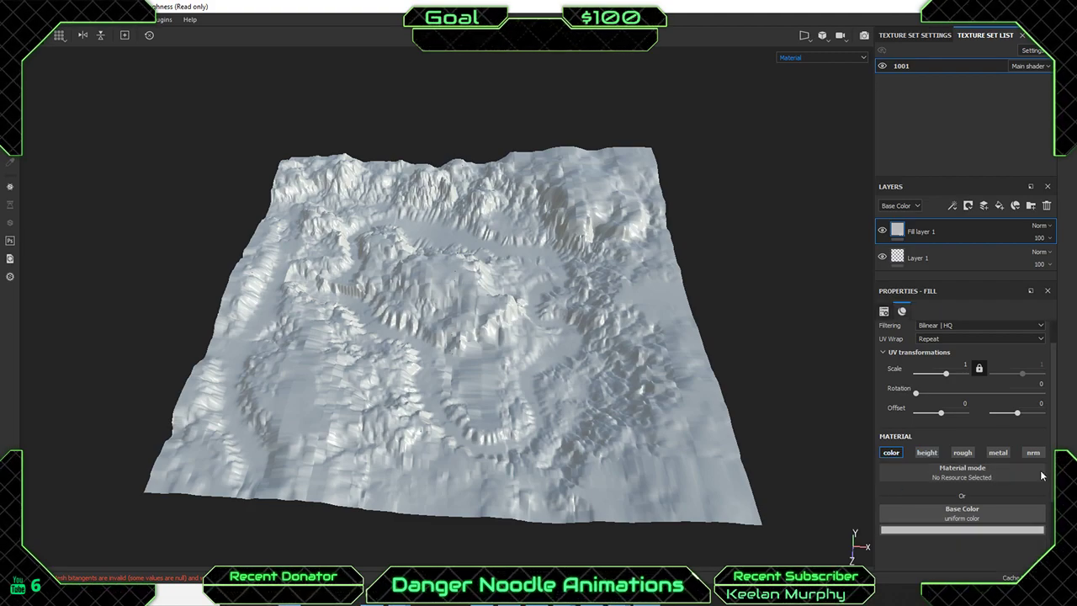
scroll(960, 509, down, 1)
Browse the fill layer's Base Color texture resources and search them for grass.
click(961, 480)
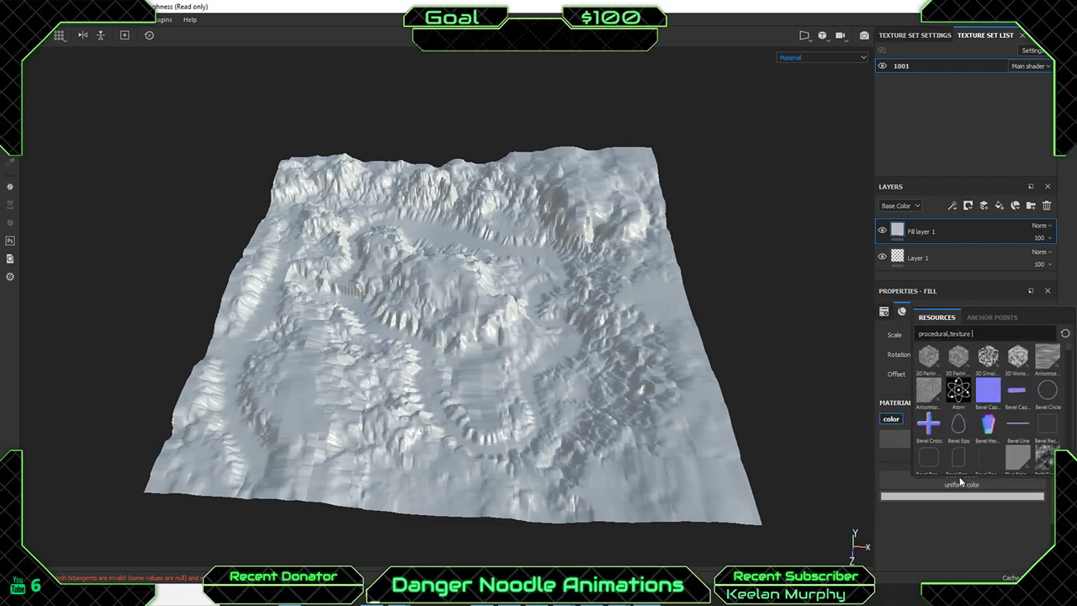
scroll(1002, 383, down, 3)
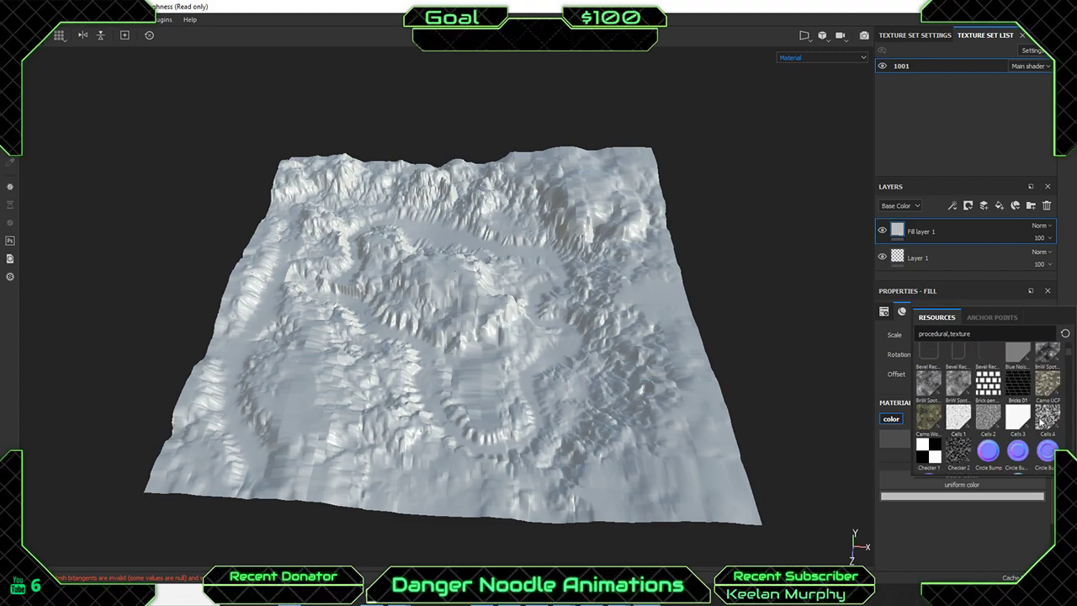
scroll(1041, 429, up, 3)
drag(1072, 353, 1075, 403)
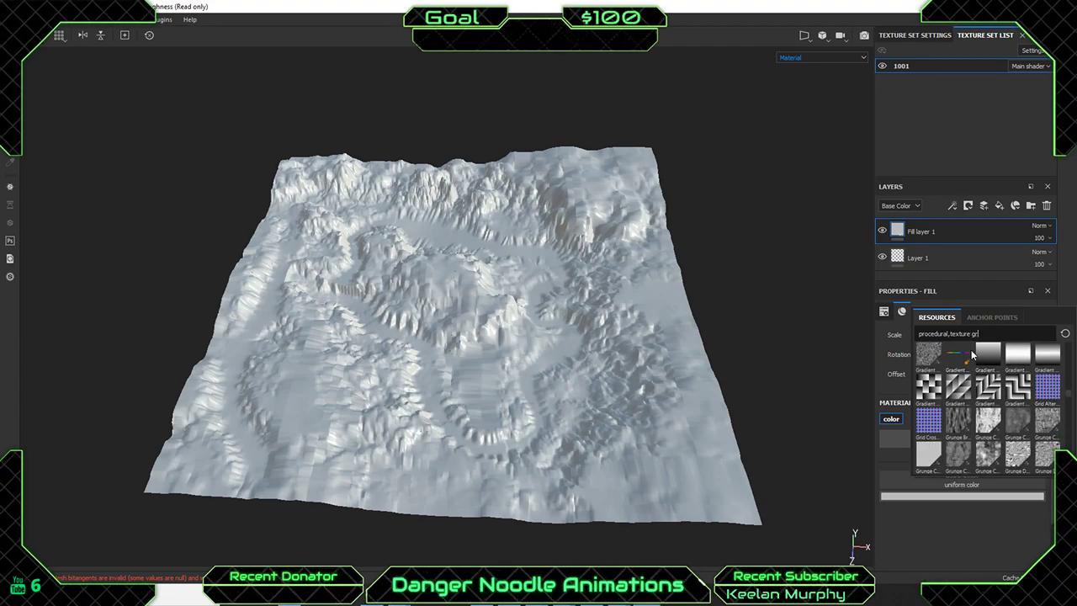
text(a)
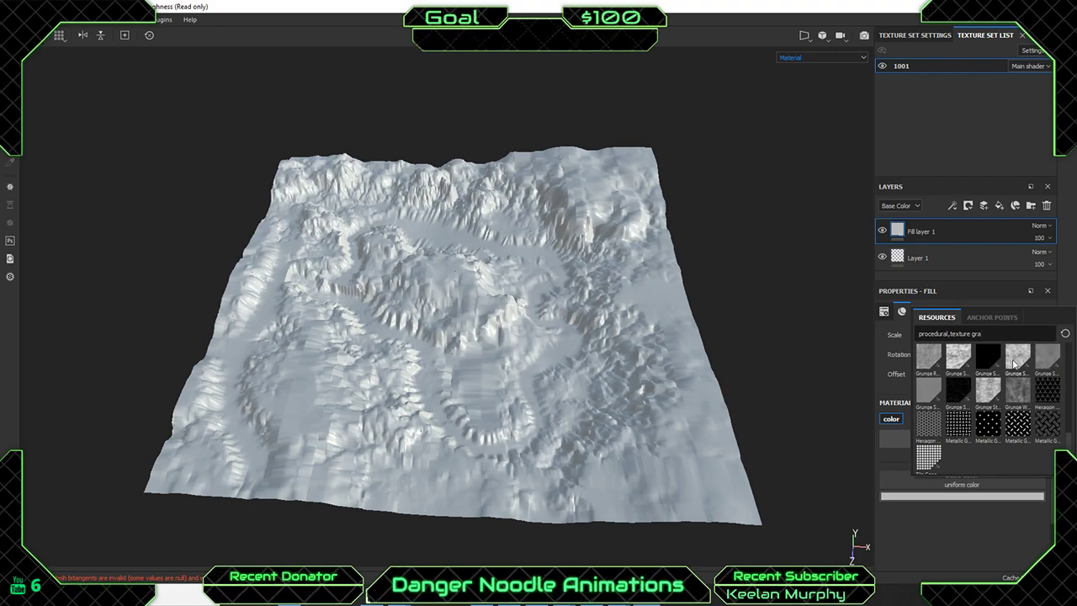
text(ss)
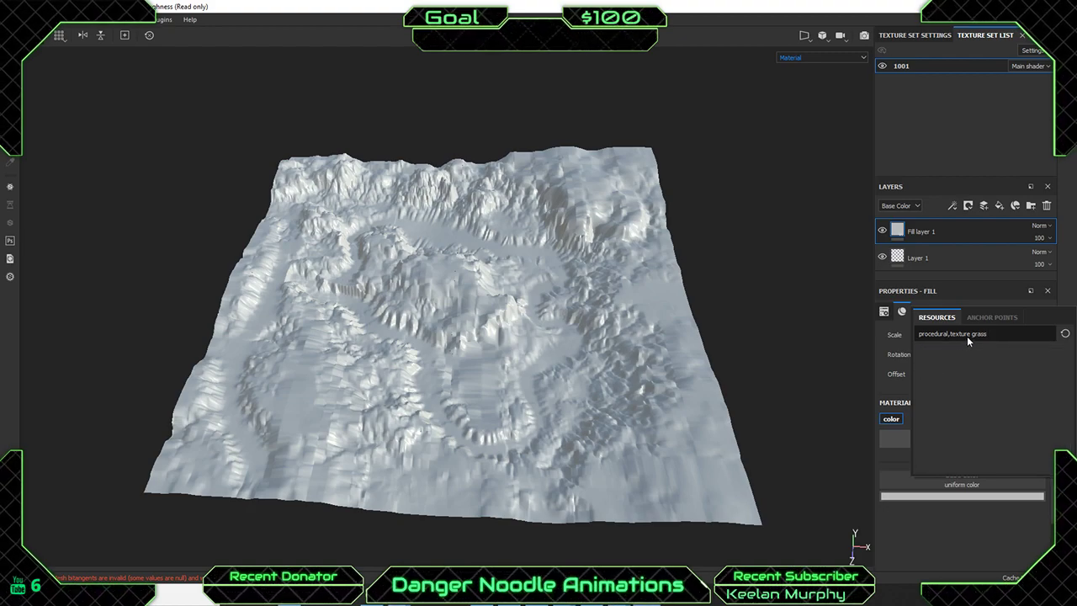
key(BackSpace)
Reset the resource search, look through the procedural textures and close the Base Color resource picker.
click(1065, 334)
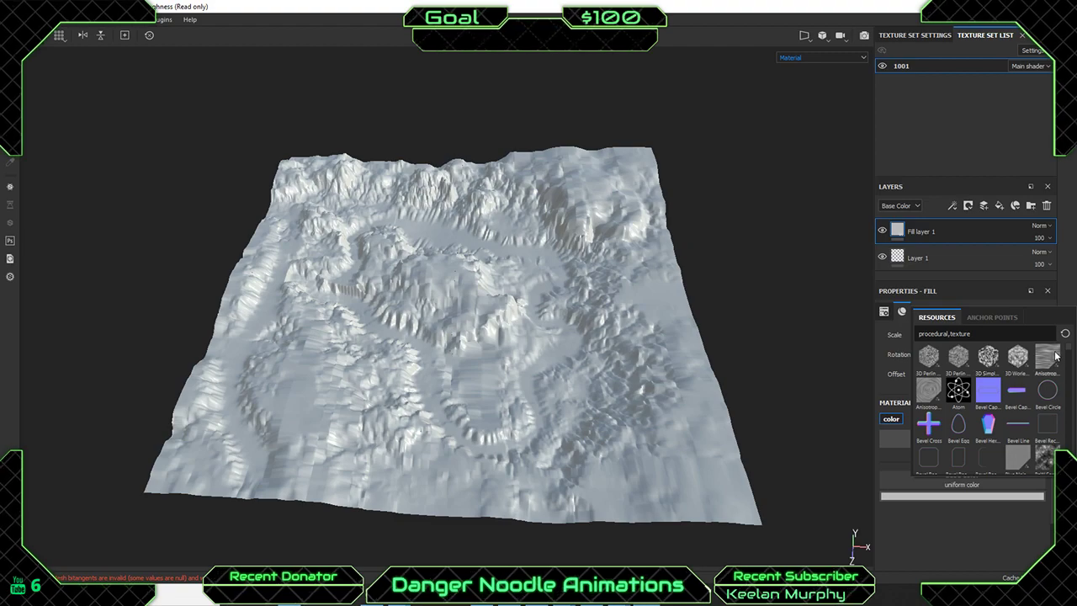
drag(1074, 354, 1075, 413)
scroll(1041, 378, up, 5)
scroll(1041, 373, down, 1)
scroll(1042, 368, up, 6)
click(1012, 525)
Start a resource import and browse for files in the Desktop folder Vegetation grass trees.
click(13, 19)
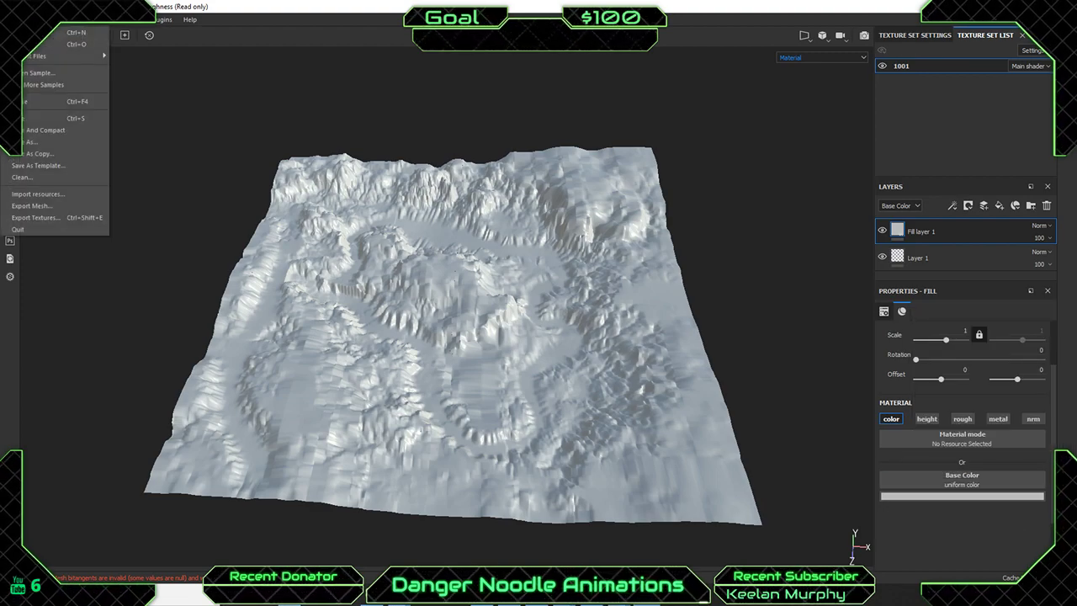
click(46, 196)
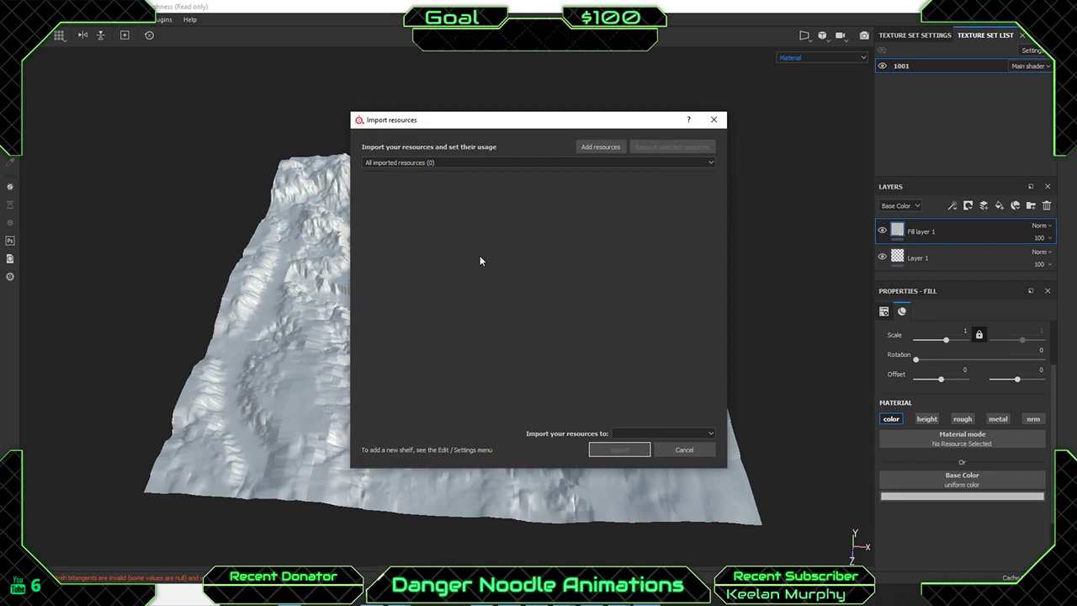
click(602, 149)
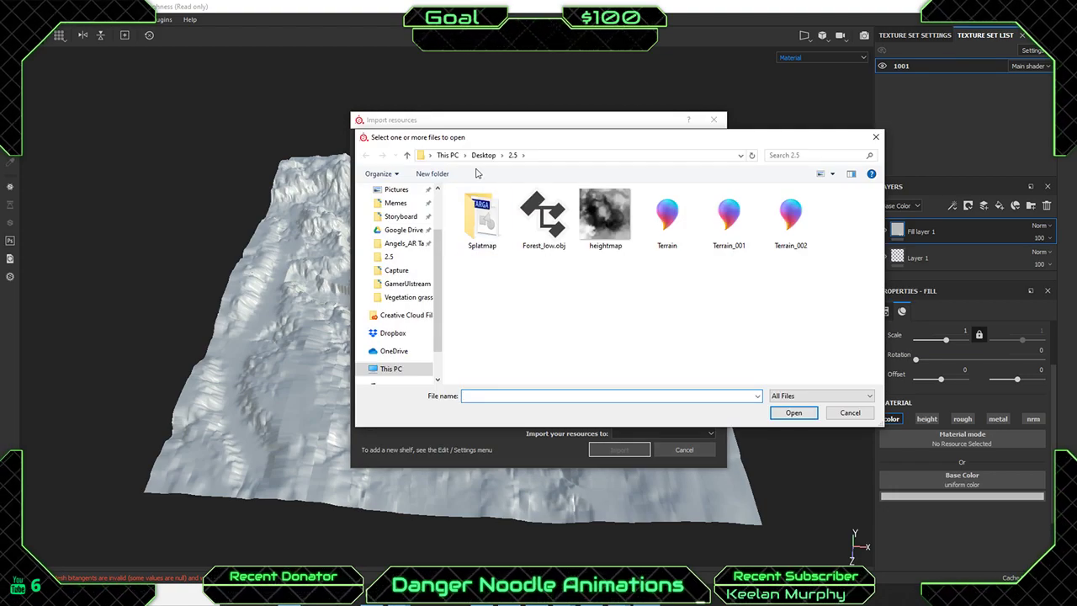
click(483, 156)
scroll(610, 354, down, 5)
scroll(529, 238, up, 6)
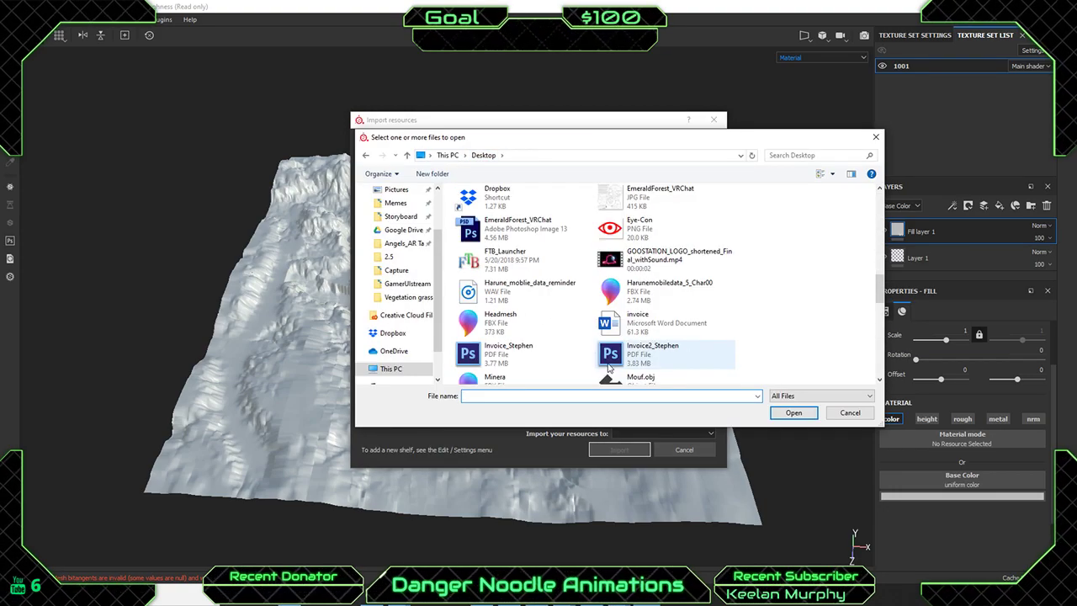
double_click(528, 238)
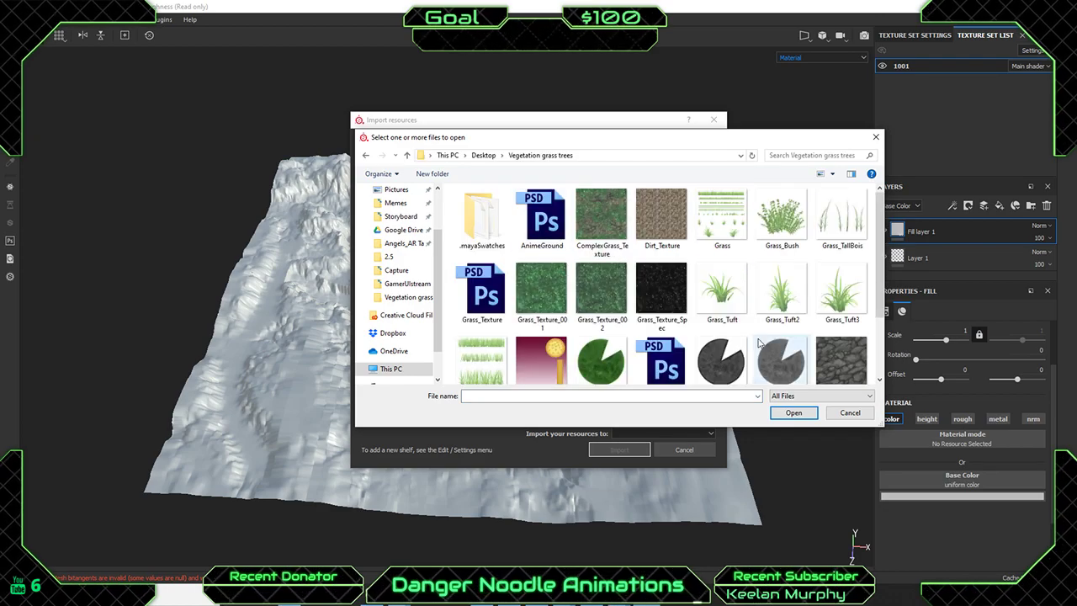
Add Dirt_Texture, Grass_Texture_001, Grass_Texture_002 and Rock_Texture to the resources being imported.
click(589, 211)
click(648, 220)
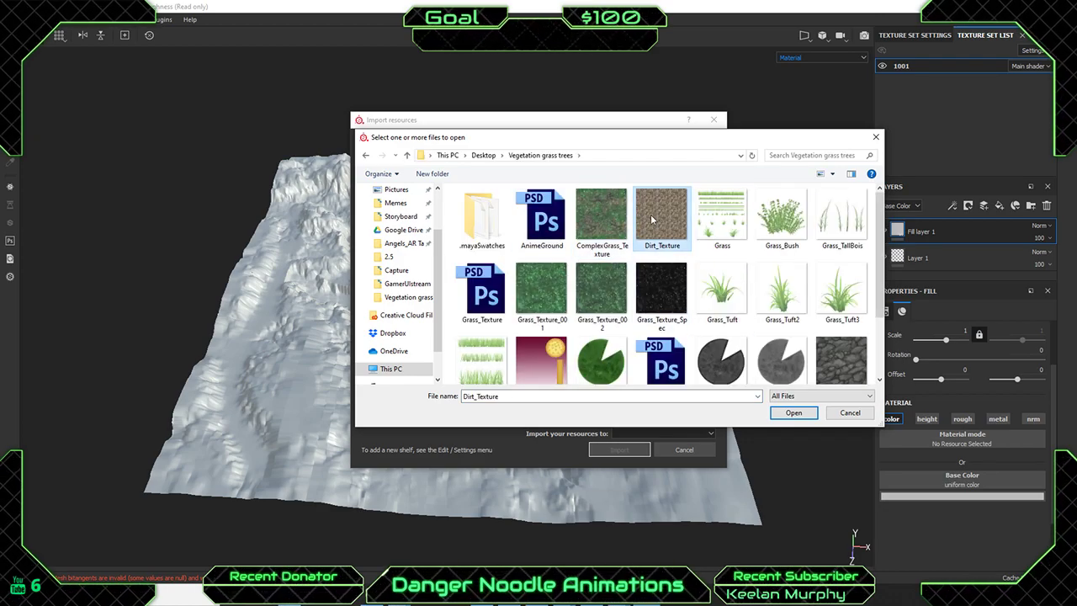
ctrl+click(542, 291)
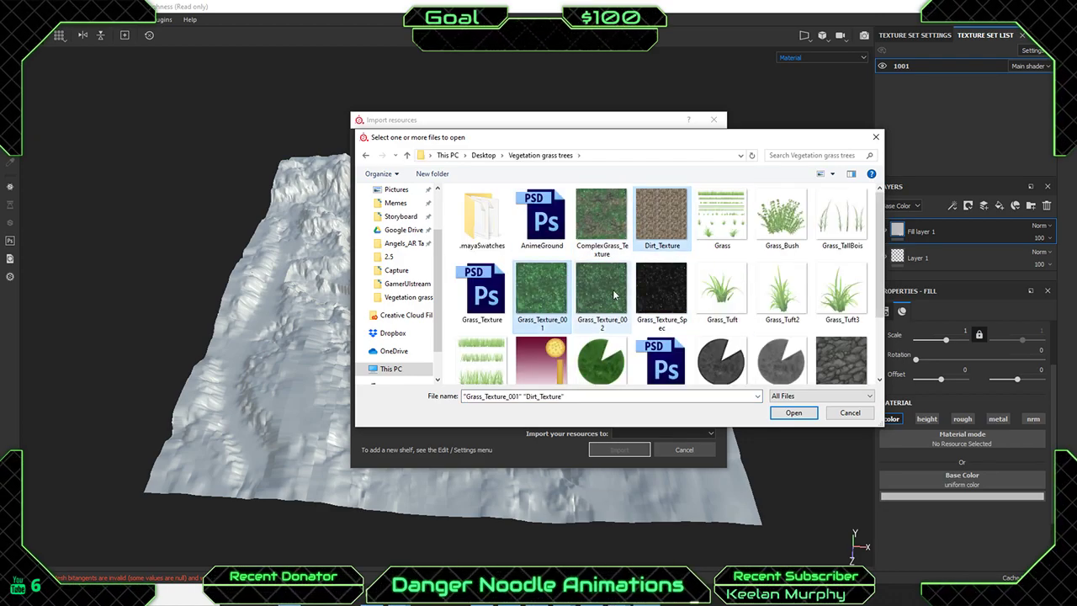
ctrl+click(614, 294)
scroll(757, 286, down, 1)
ctrl+click(842, 350)
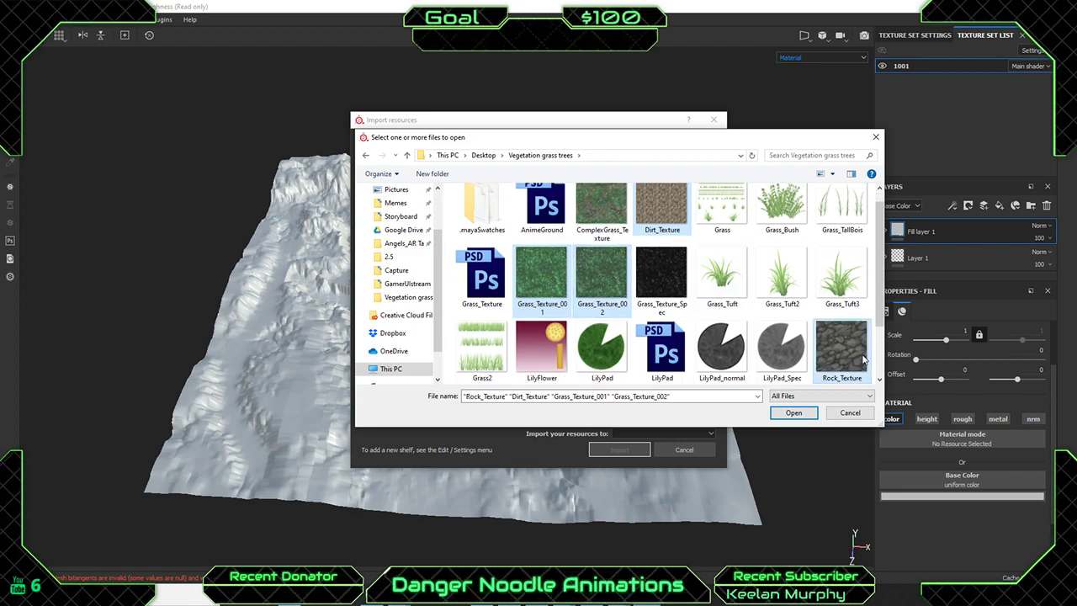
click(793, 413)
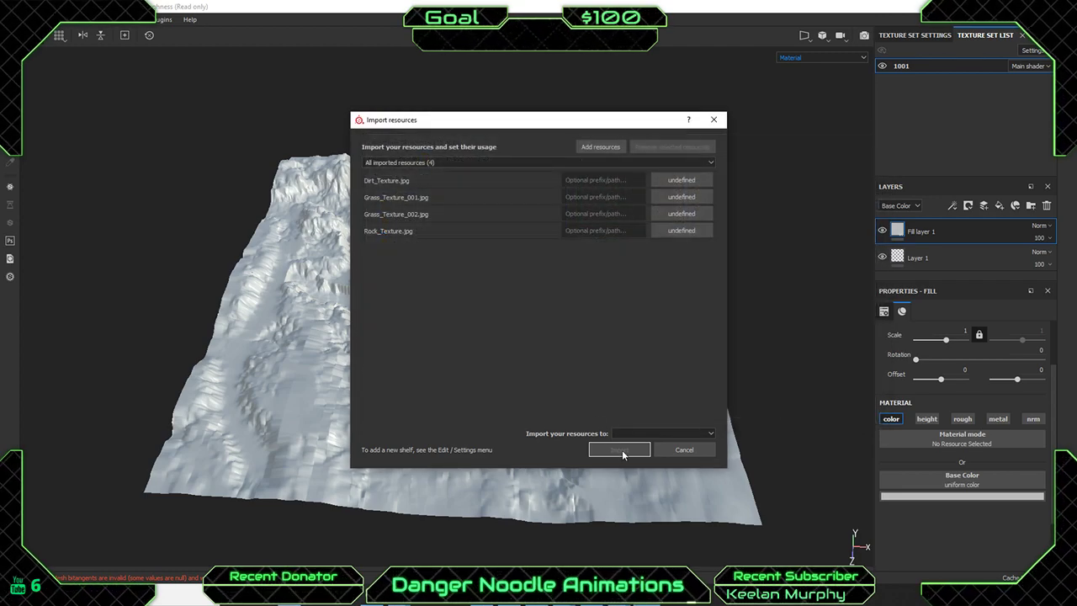
Define the usage of the dirt, both grass and the rock images as texture.
click(682, 179)
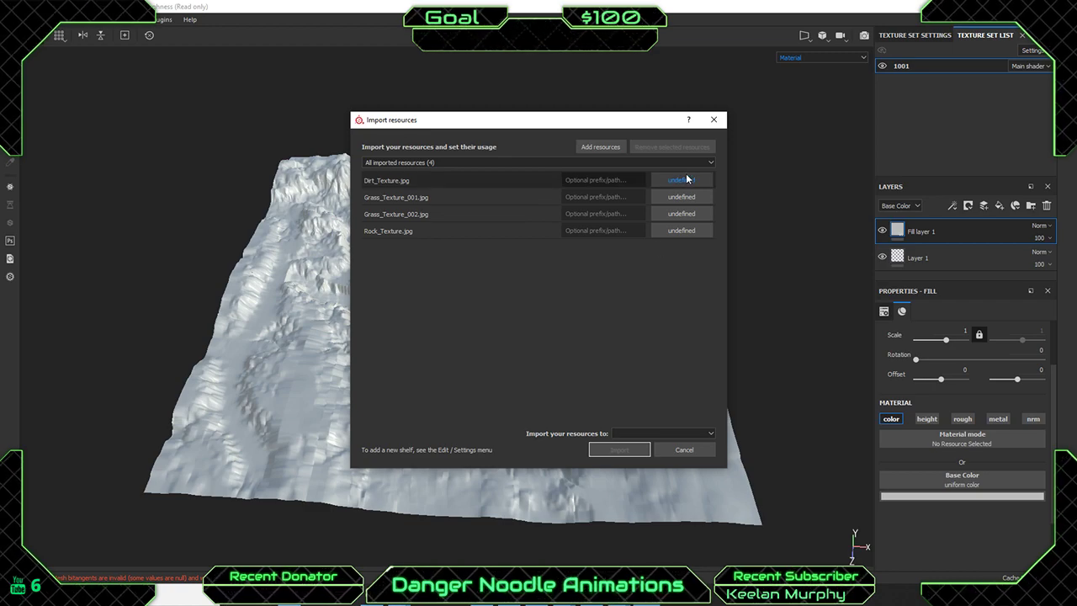
click(713, 215)
click(682, 196)
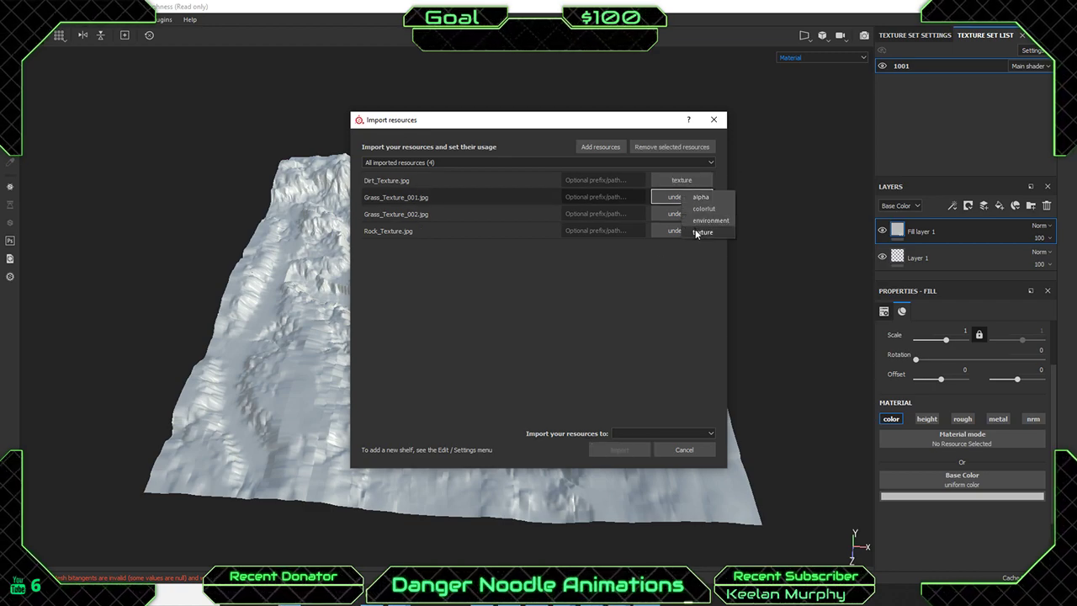
click(701, 235)
click(682, 213)
click(699, 255)
click(679, 231)
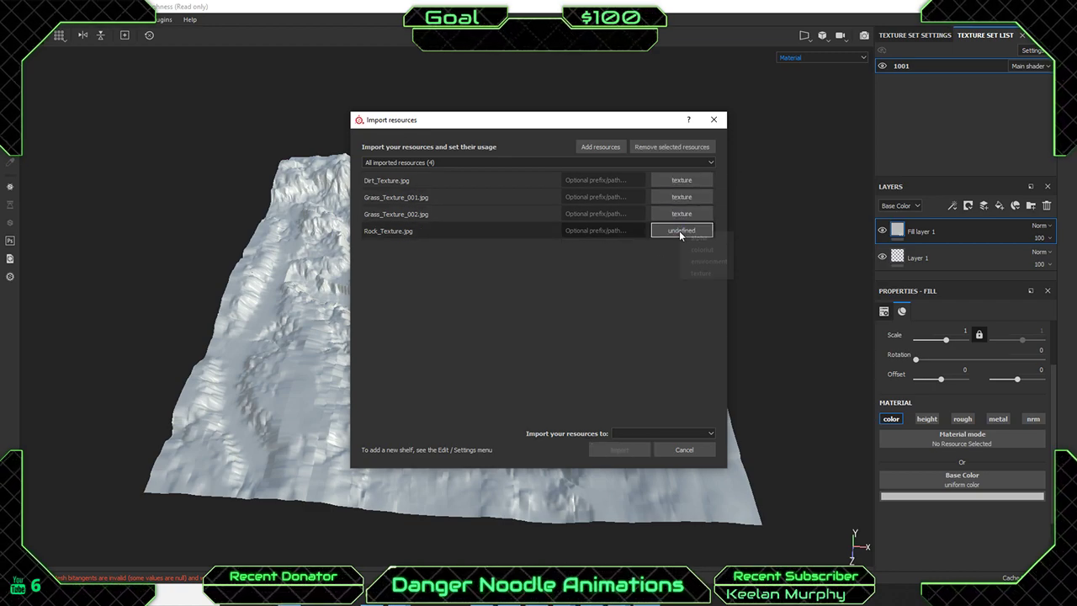
click(700, 272)
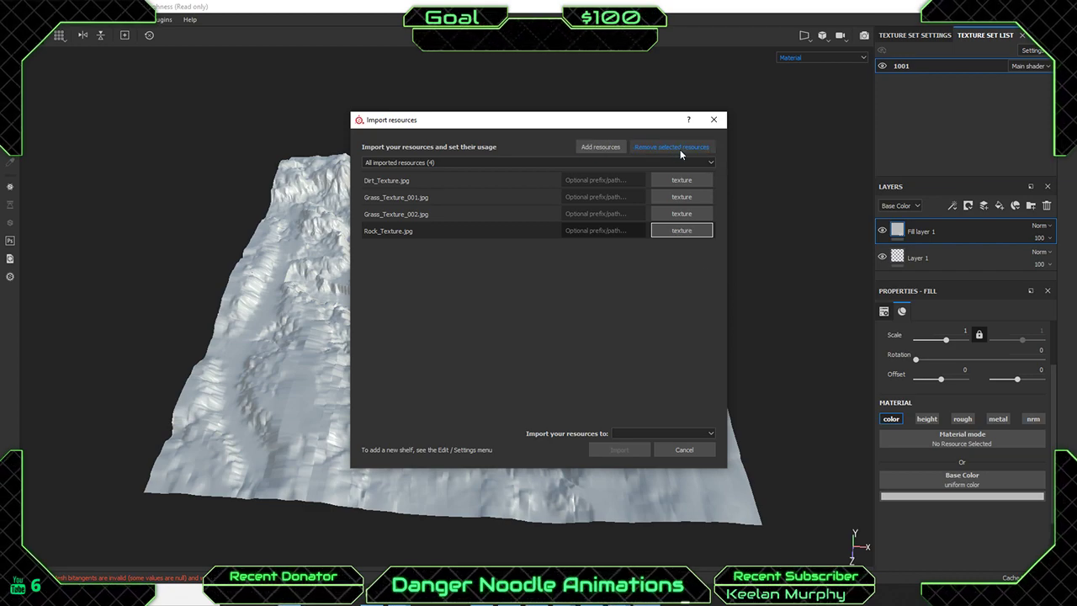
Choose where the resources are imported to and import the four textures.
click(633, 434)
click(636, 442)
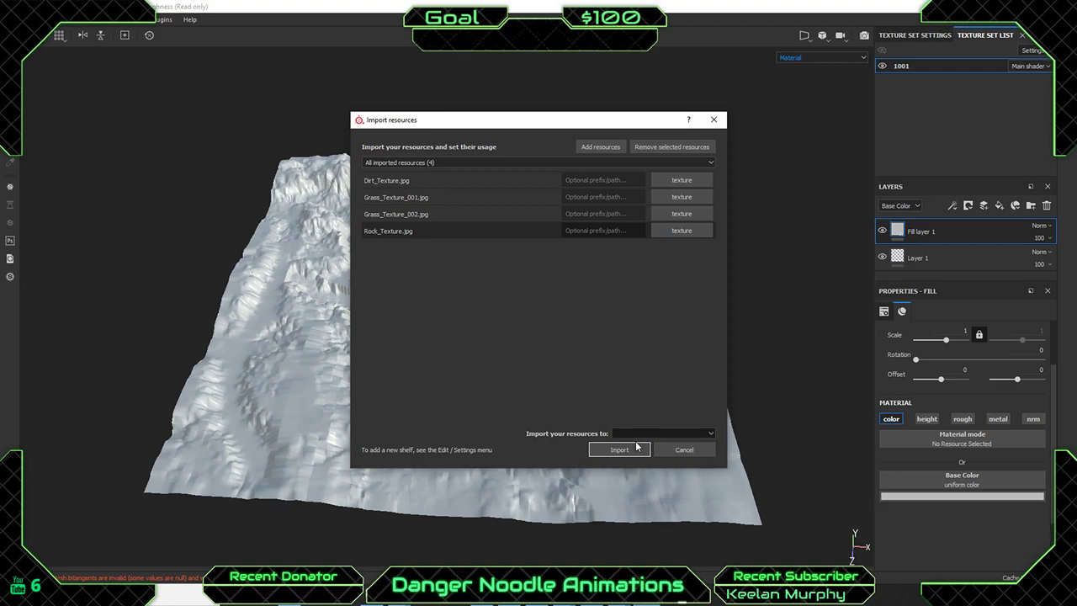
click(625, 450)
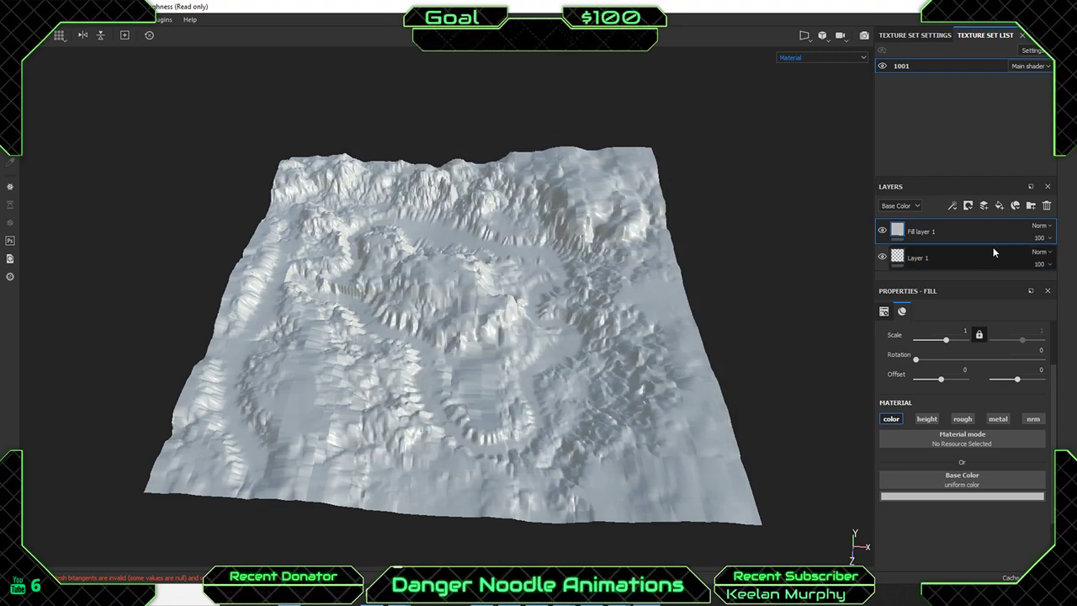
Search the Base Color resources for Grass and apply Grass_Texture_001 to the fill layer.
click(967, 478)
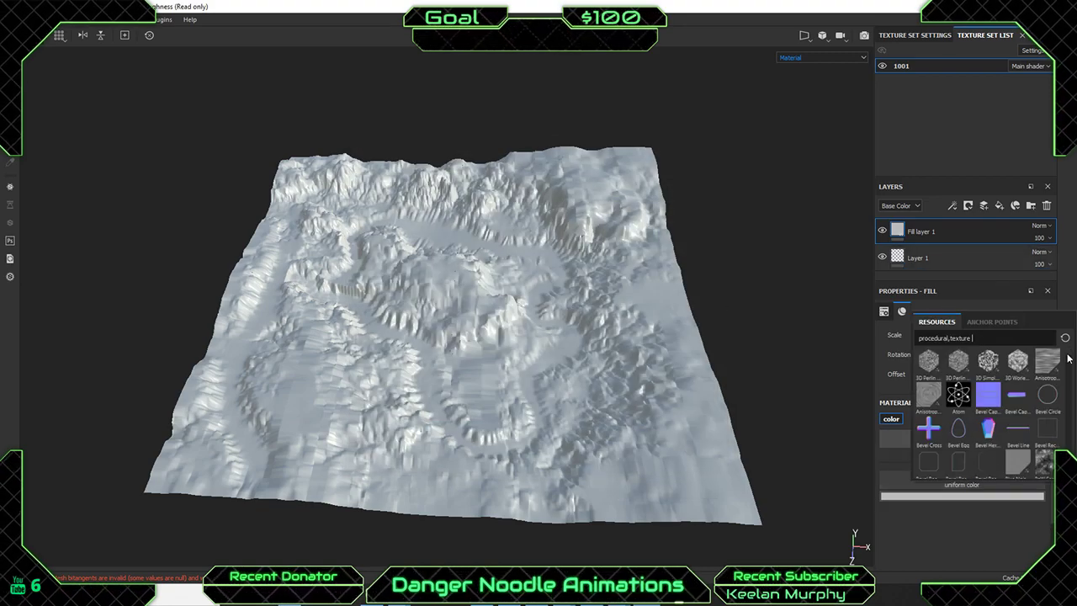
text(Gre)
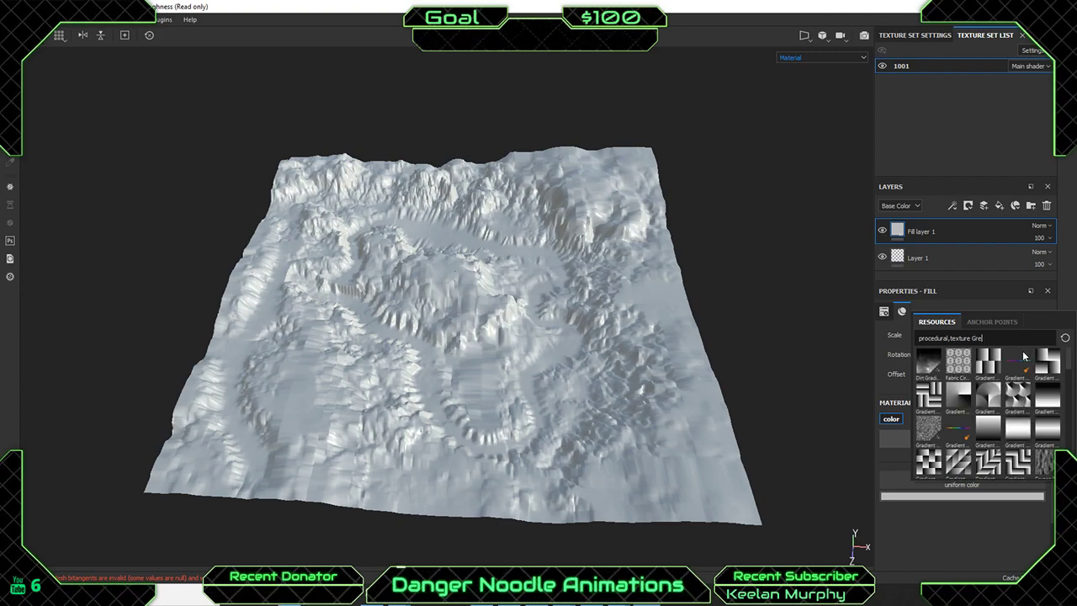
key(BackSpace)
text(ass)
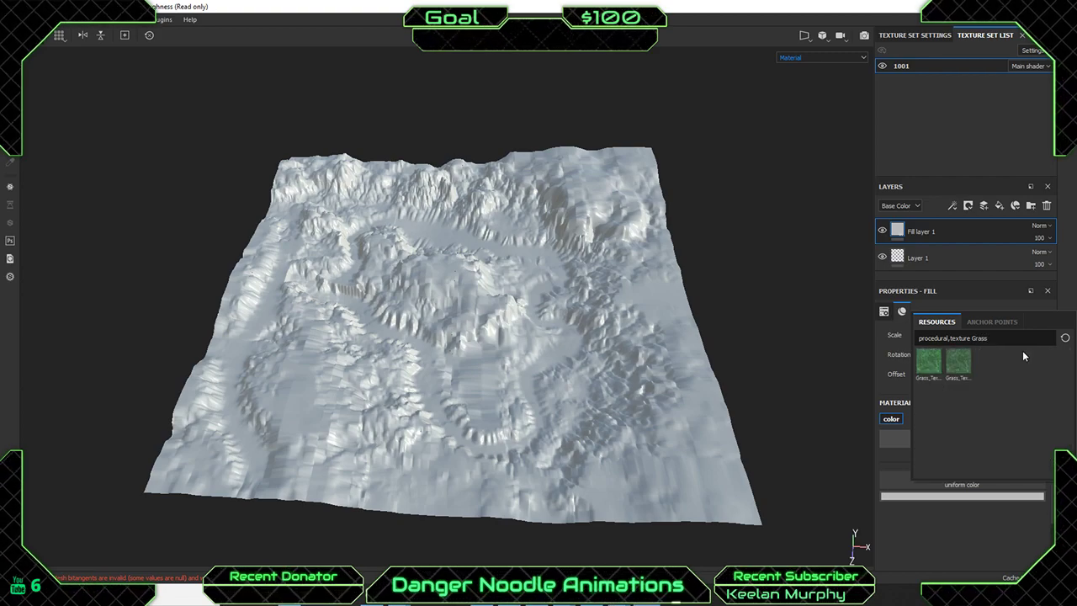
click(928, 362)
scroll(496, 287, down, 5)
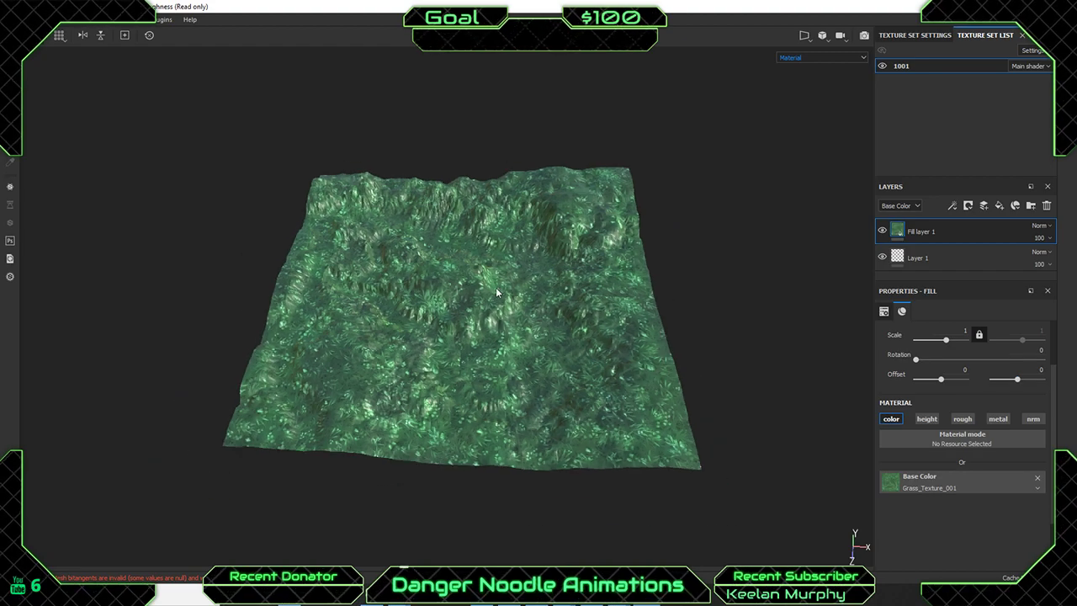
scroll(496, 289, up, 5)
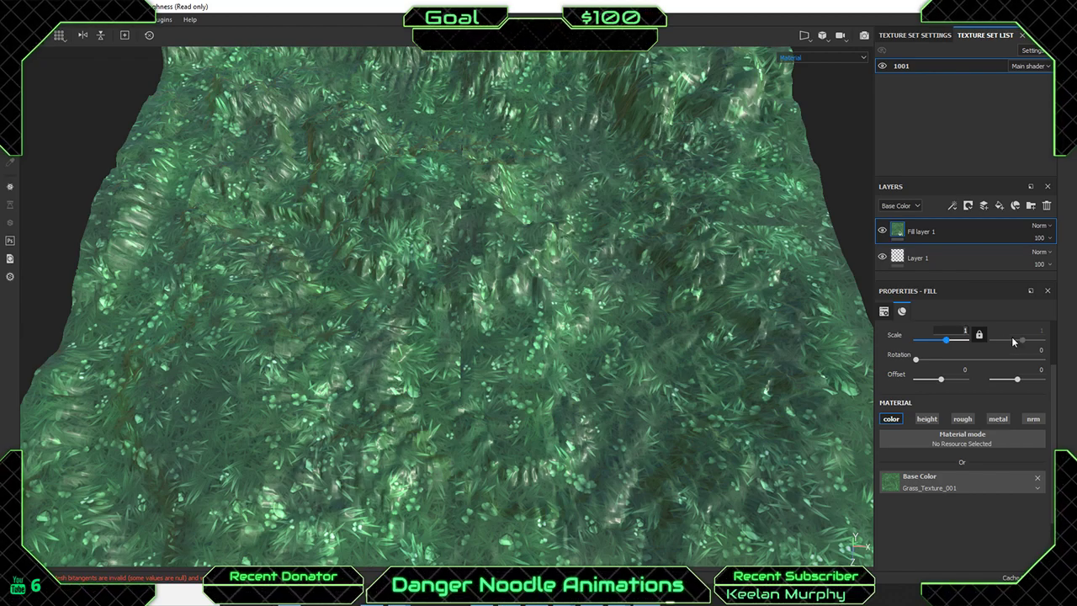
Try scales of 50 and 40 for the fill layer's grass texture and check the tiling in the valley.
text(50)
key(Return)
alt+drag(415, 365, 491, 344)
scroll(424, 341, up, 8)
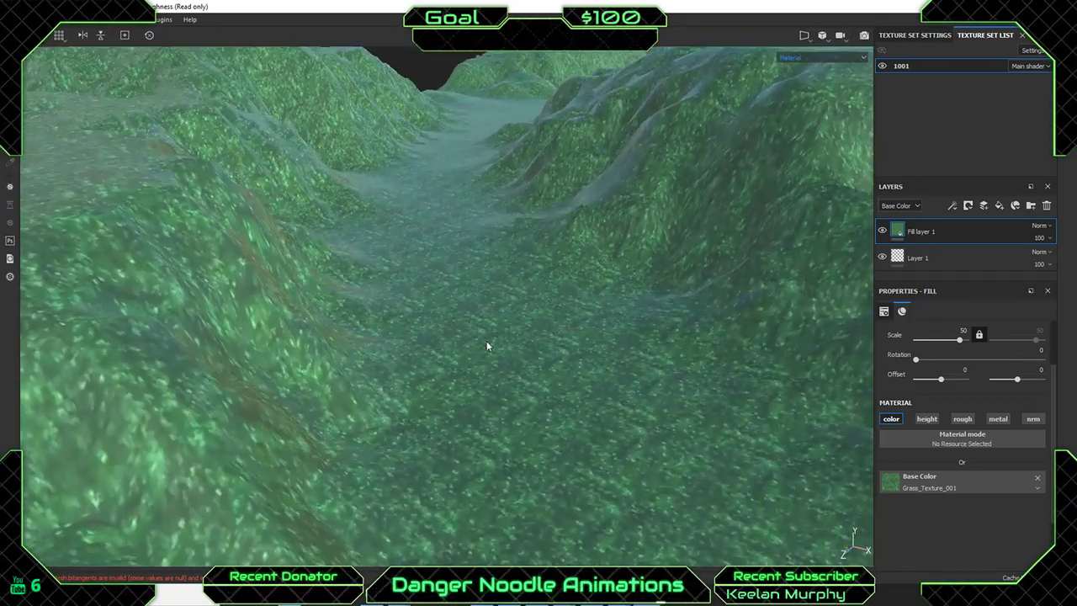
alt+drag(577, 365, 423, 262)
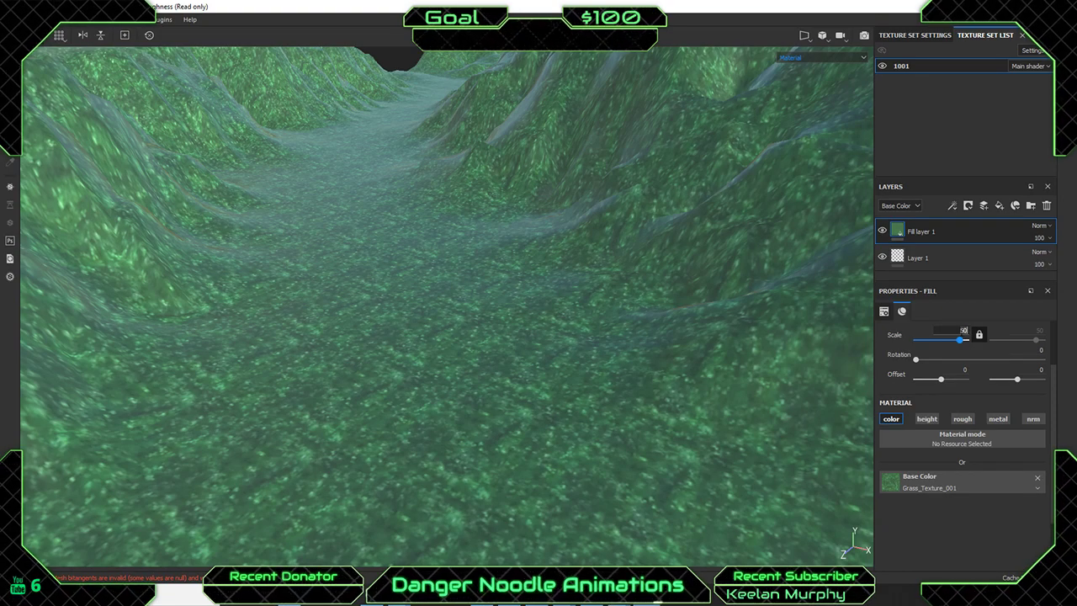
key(Return)
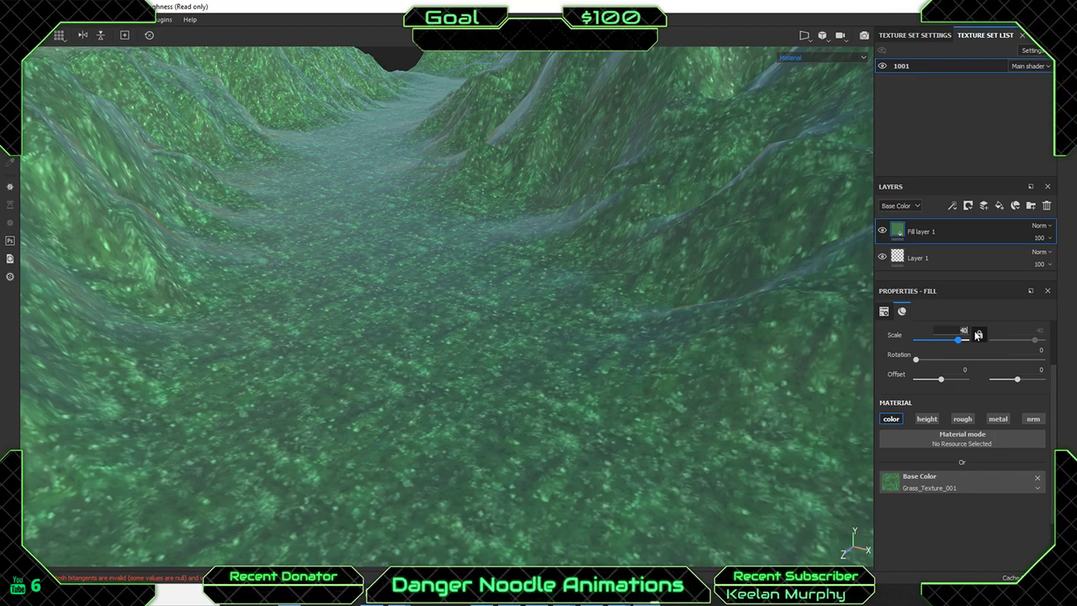
Set the scale of the fill layer's grass texture to 25.
text(25)
key(Return)
alt+drag(471, 332, 499, 353)
scroll(497, 347, up, 3)
scroll(399, 334, down, 5)
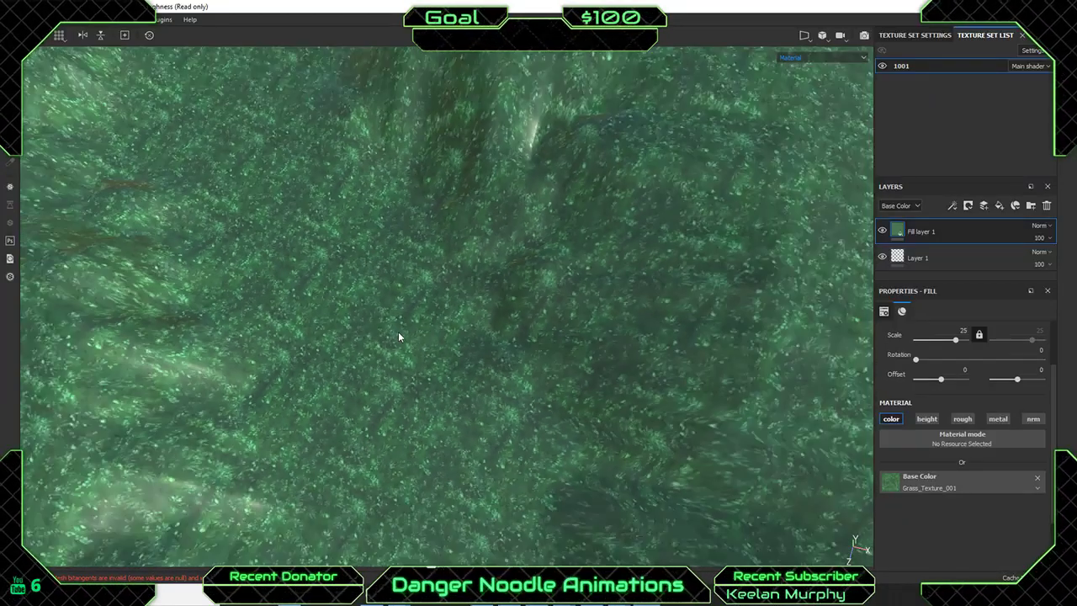
Examine the grass texture's size and detail close up along the valley path and its slopes.
alt+drag(399, 334, 942, 234)
alt+middle_drag(510, 445, 454, 278)
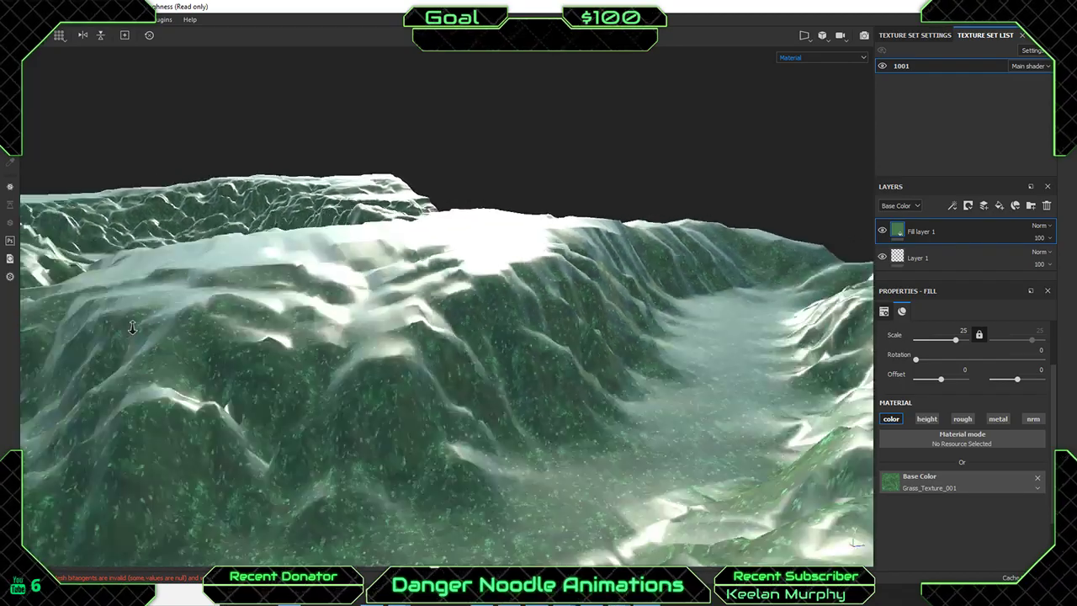
alt+middle_drag(132, 325, 760, 299)
alt+drag(760, 300, 510, 303)
scroll(432, 381, up, 4)
scroll(511, 303, up, 5)
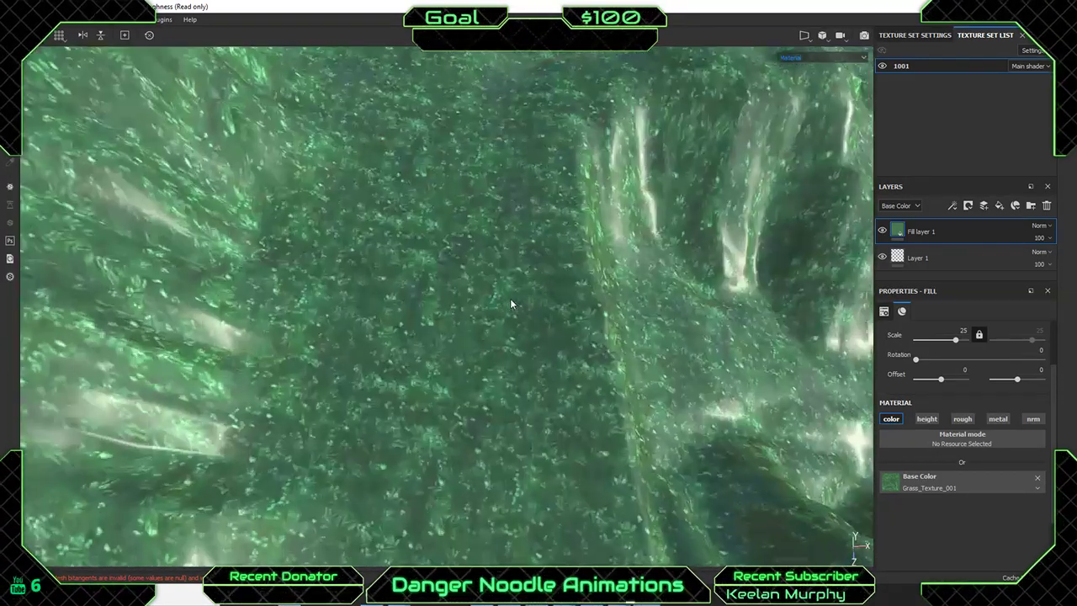
scroll(475, 354, down, 4)
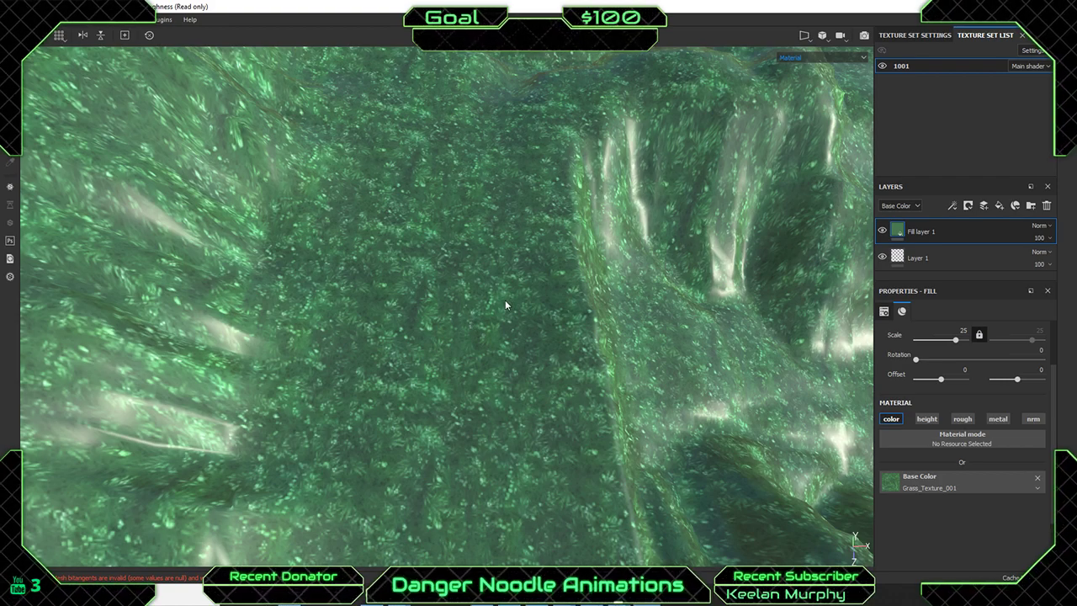
scroll(357, 304, up, 1)
scroll(356, 305, down, 8)
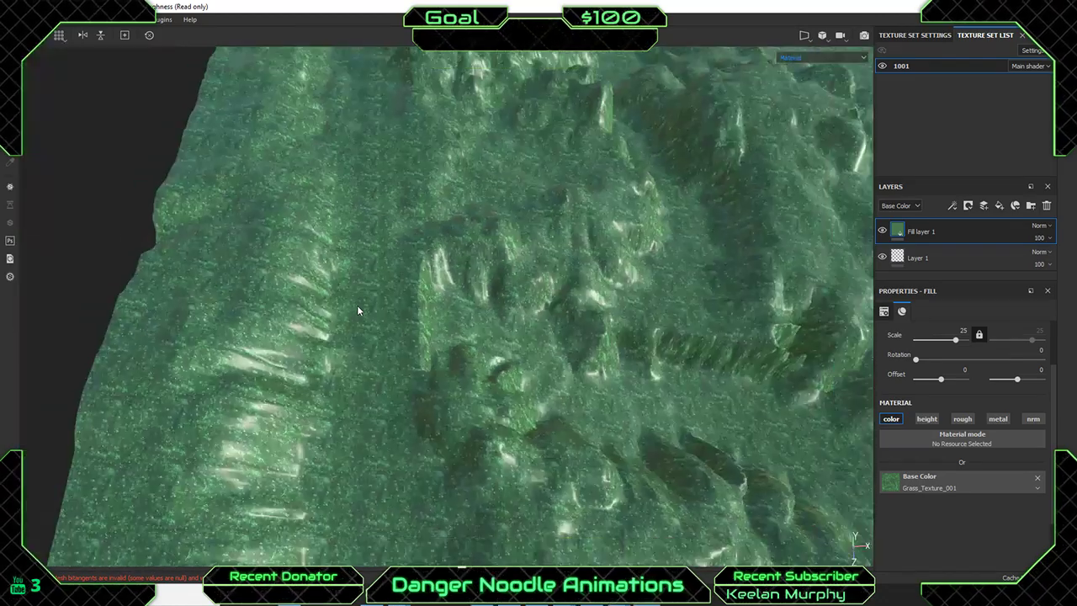
scroll(358, 310, down, 4)
scroll(511, 360, up, 1)
alt+middle_drag(510, 360, 512, 301)
scroll(512, 312, down, 2)
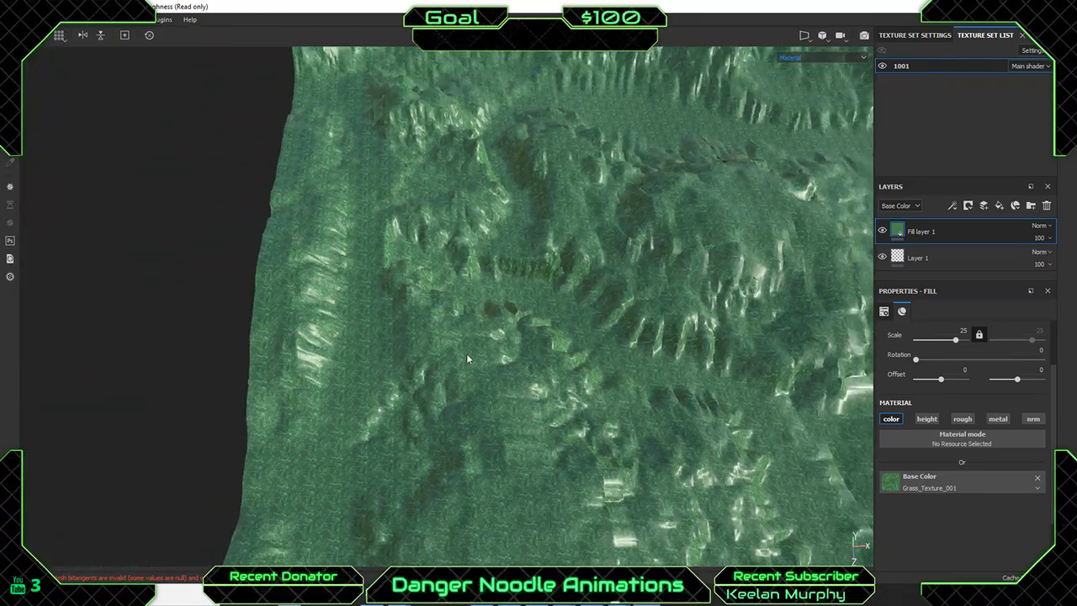
Inspect the whole grass-covered terrain from several angles for visible tiling and stretching on the hills.
alt+drag(468, 359, 923, 303)
mouse_move(808, 336)
alt+mouse_down()
mouse_move(736, 286)
mouse_move(529, 237)
mouse_move(766, 247)
mouse_move(606, 266)
mouse_move(512, 311)
alt+mouse_up()
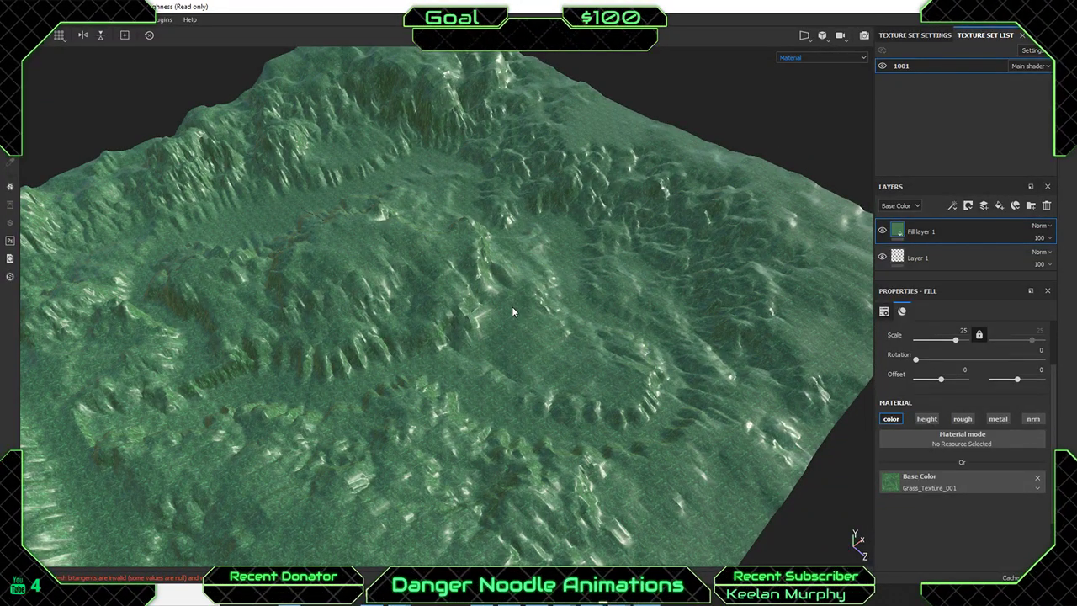
alt+middle_drag(255, 348, 452, 236)
alt+right_drag(564, 301, 577, 324)
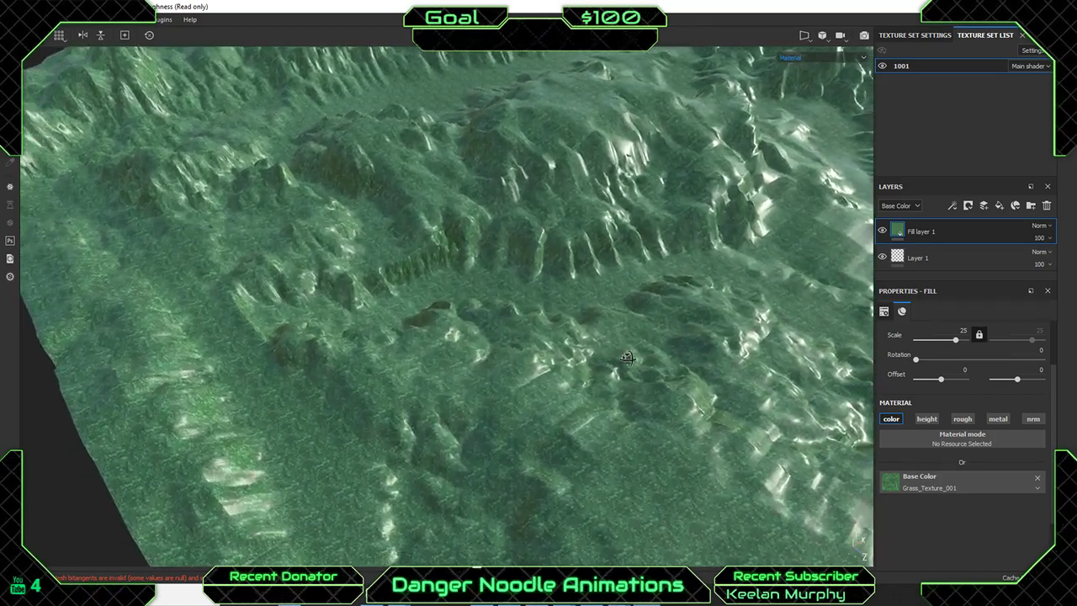
mouse_move(577, 324)
alt+mouse_down()
mouse_move(481, 472)
mouse_move(472, 331)
mouse_move(489, 263)
mouse_move(292, 298)
mouse_move(378, 305)
mouse_move(842, 418)
mouse_move(505, 325)
mouse_move(551, 382)
mouse_move(551, 373)
alt+mouse_up()
scroll(194, 305, down, 6)
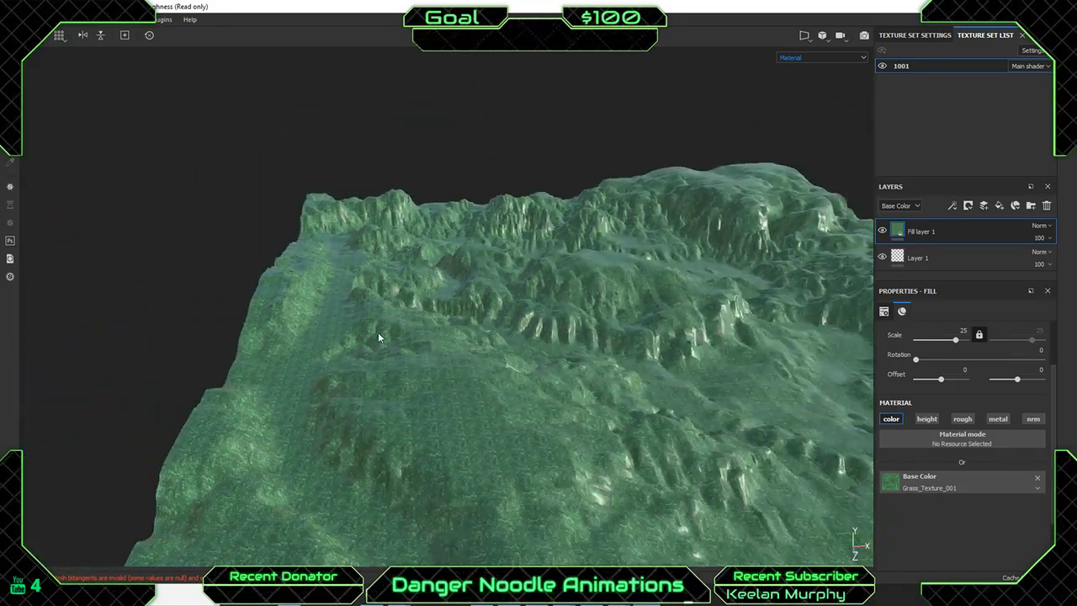
alt+middle_drag(322, 376, 324, 369)
mouse_move(325, 368)
alt+mouse_down()
mouse_move(397, 221)
mouse_move(486, 454)
mouse_move(429, 420)
alt+mouse_up()
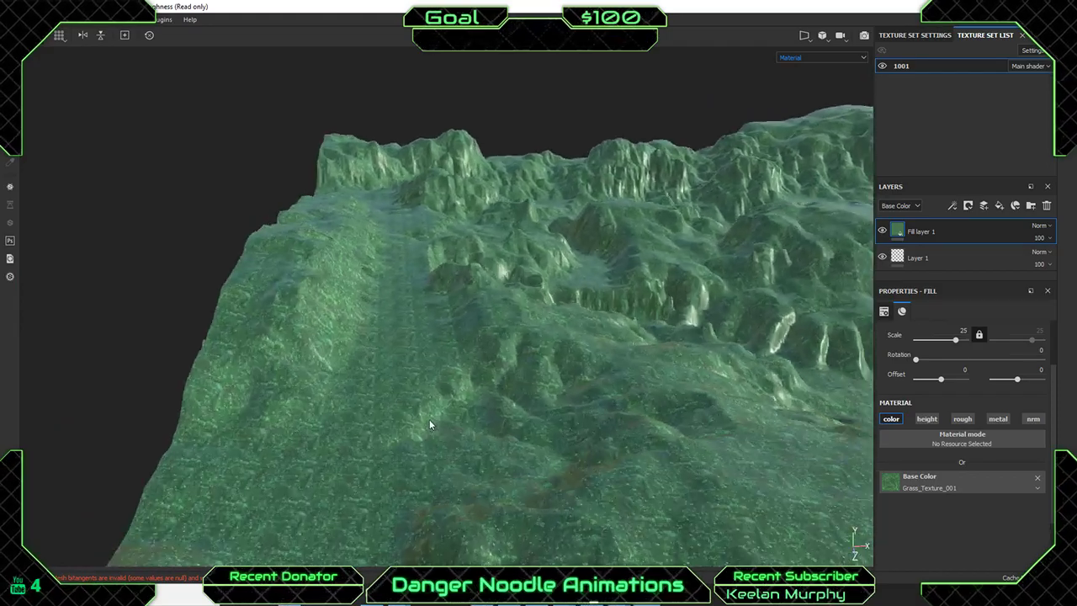
scroll(418, 383, up, 3)
mouse_move(418, 384)
alt+mouse_down()
mouse_move(485, 517)
mouse_move(313, 435)
mouse_move(379, 446)
mouse_move(733, 384)
mouse_move(1002, 360)
alt+mouse_up()
alt+middle_drag(507, 413, 482, 307)
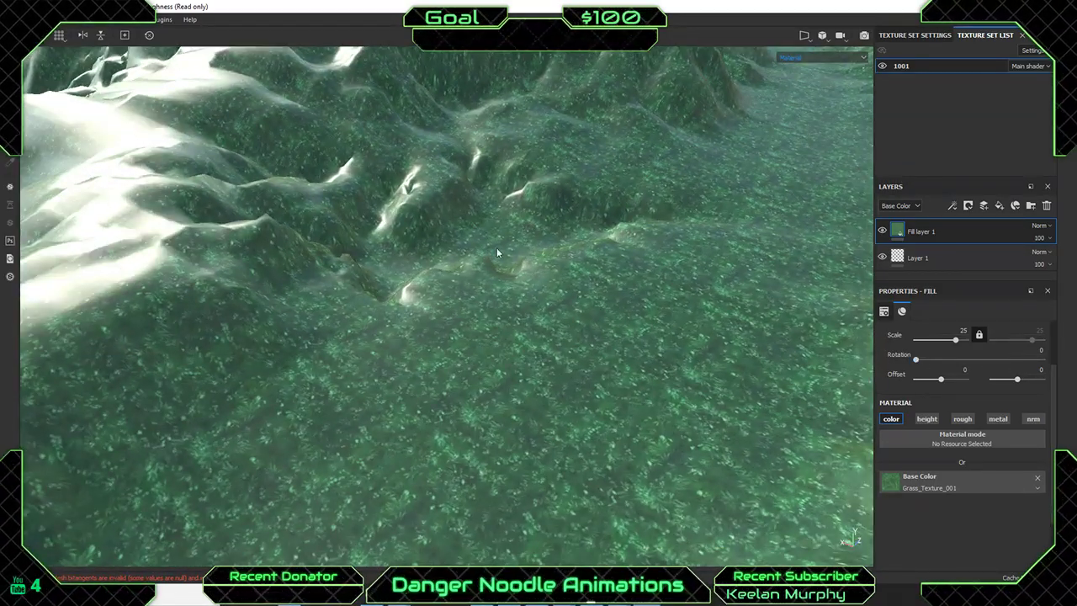
alt+middle_drag(459, 442, 476, 348)
alt+right_drag(476, 348, 760, 405)
alt+drag(760, 405, 173, 349)
alt+right_drag(174, 349, 337, 348)
scroll(301, 361, down, 6)
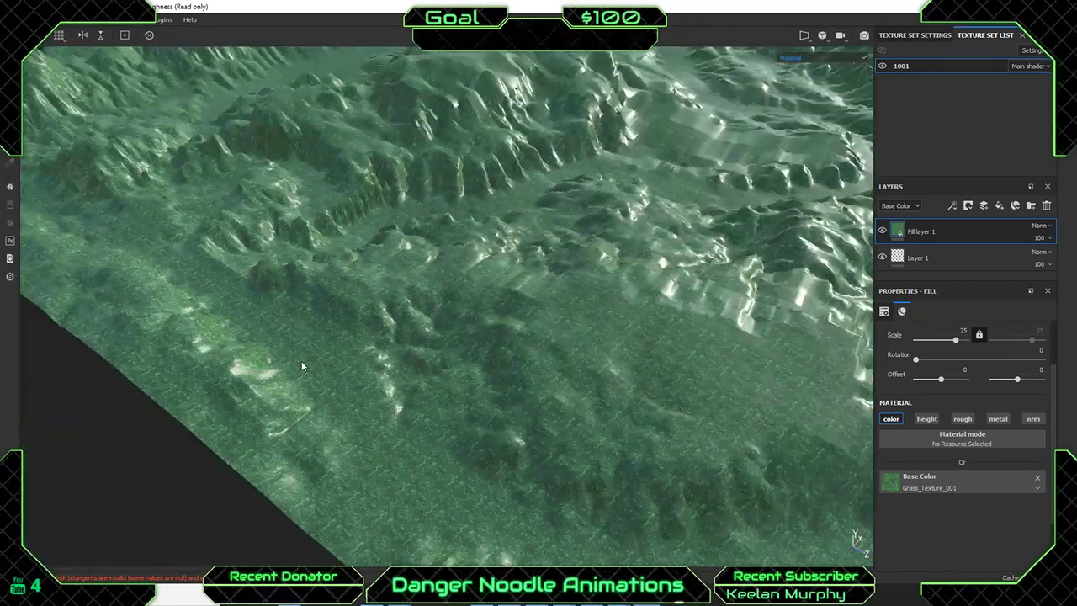
Inspect the grass tiling and stretching over the terrain's border, ridges and cliff sides from several angles.
alt+drag(301, 361, 401, 347)
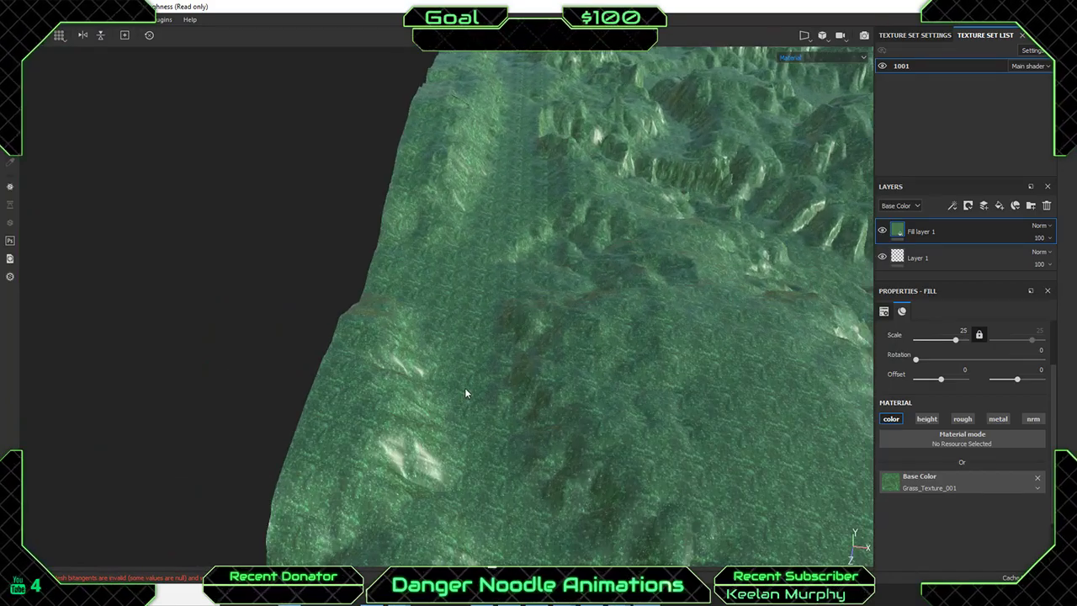
mouse_move(466, 393)
alt+mouse_down()
mouse_move(320, 301)
mouse_move(531, 235)
mouse_move(721, 260)
mouse_move(736, 378)
mouse_move(765, 277)
mouse_move(972, 264)
mouse_move(541, 233)
mouse_move(303, 279)
mouse_move(472, 283)
mouse_move(271, 334)
mouse_move(507, 334)
mouse_move(483, 358)
mouse_move(236, 244)
mouse_move(505, 396)
mouse_move(454, 388)
mouse_move(455, 378)
alt+mouse_up()
scroll(404, 340, down, 2)
scroll(353, 347, up, 4)
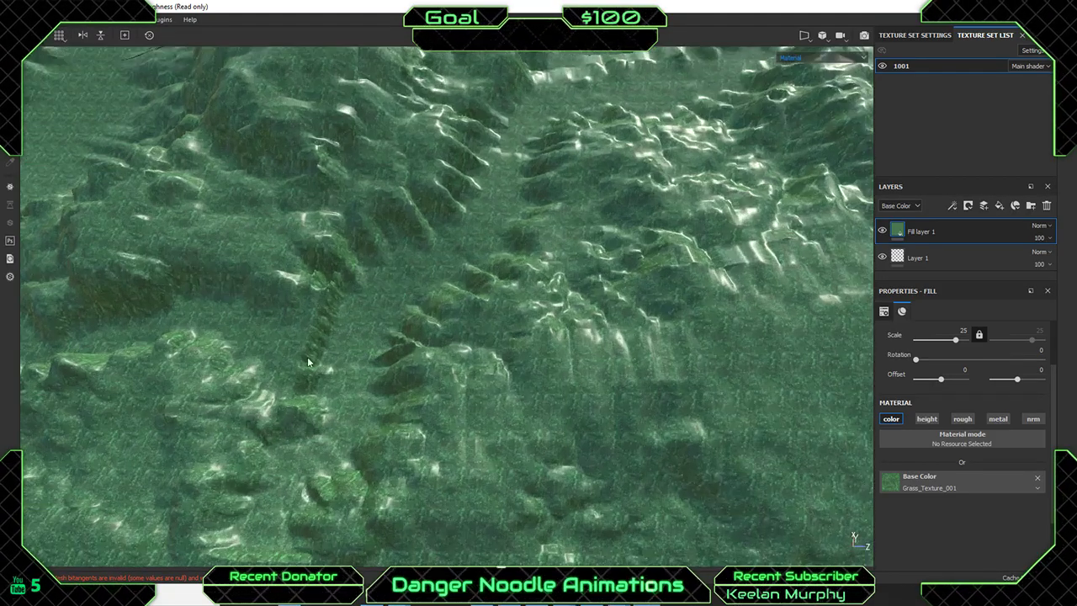
alt+middle_drag(308, 361, 488, 362)
scroll(341, 250, down, 2)
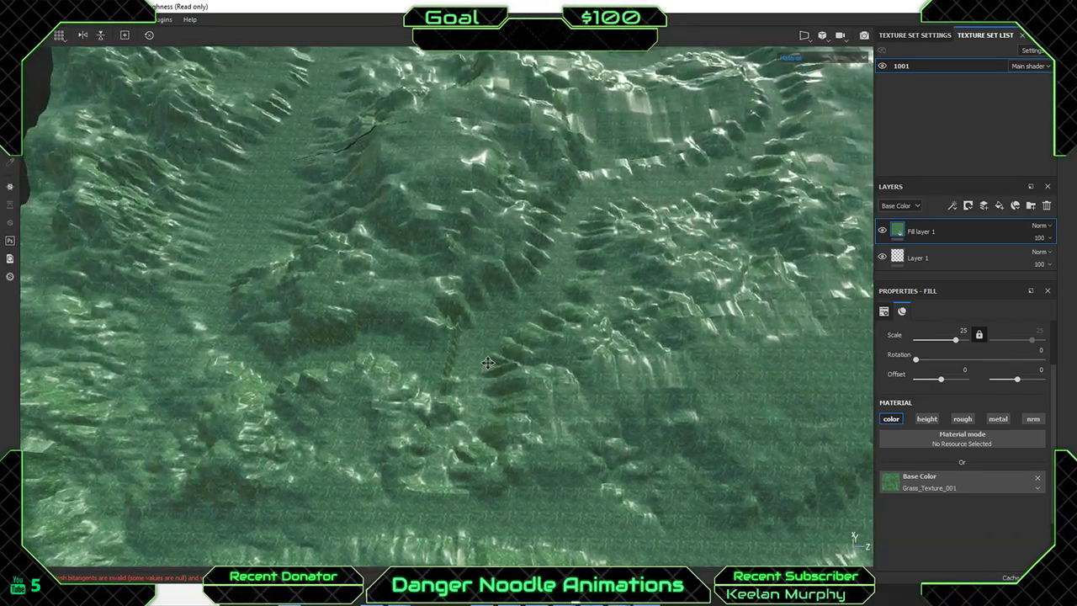
alt+drag(488, 363, 207, 255)
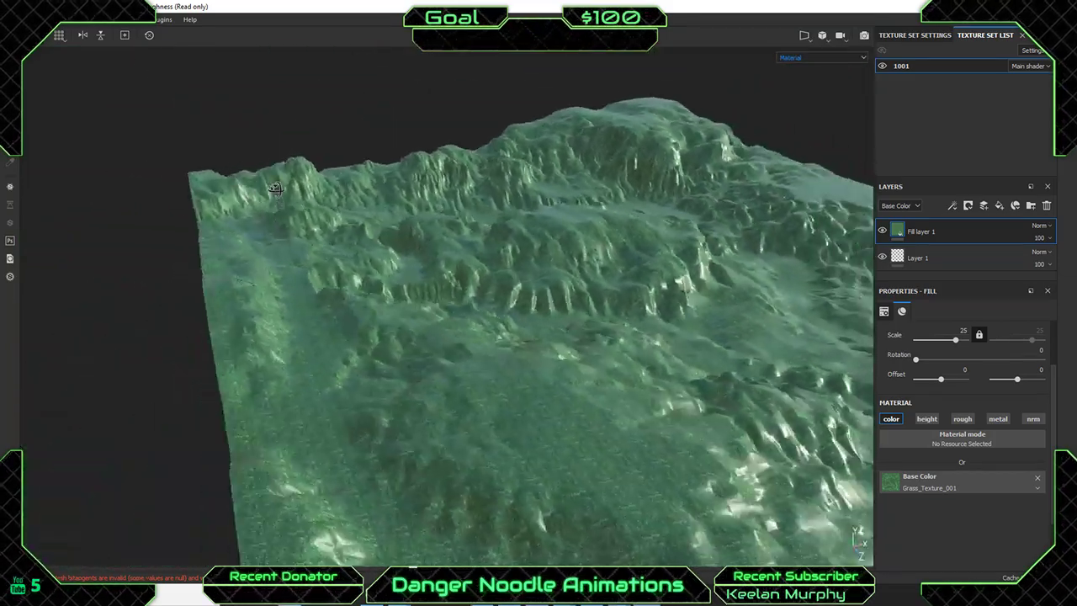
alt+drag(276, 187, 470, 279)
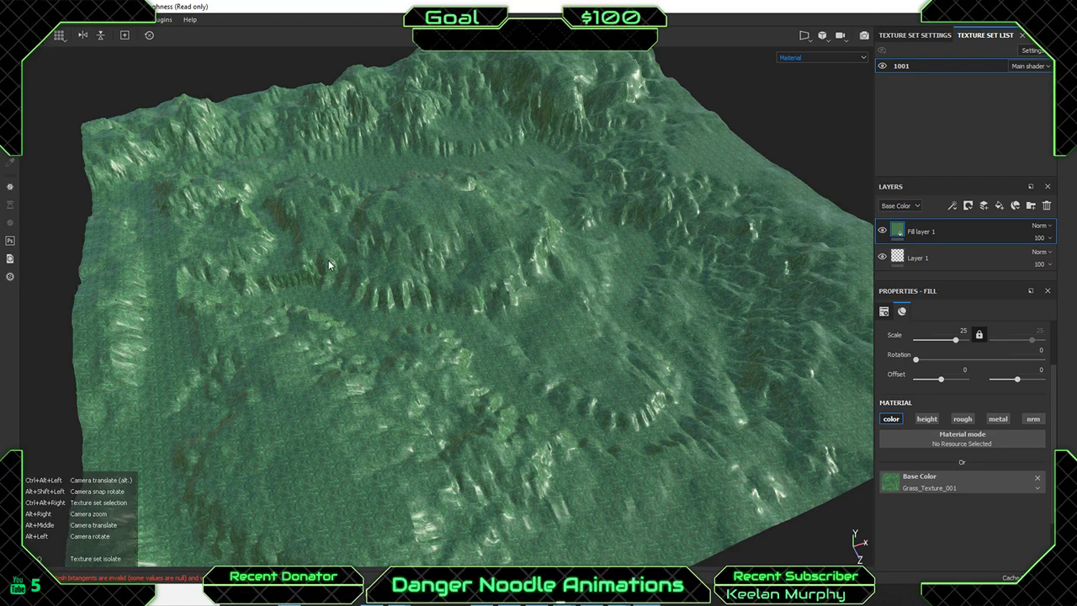
alt+drag(470, 273, 359, 233)
alt+right_drag(359, 233, 598, 224)
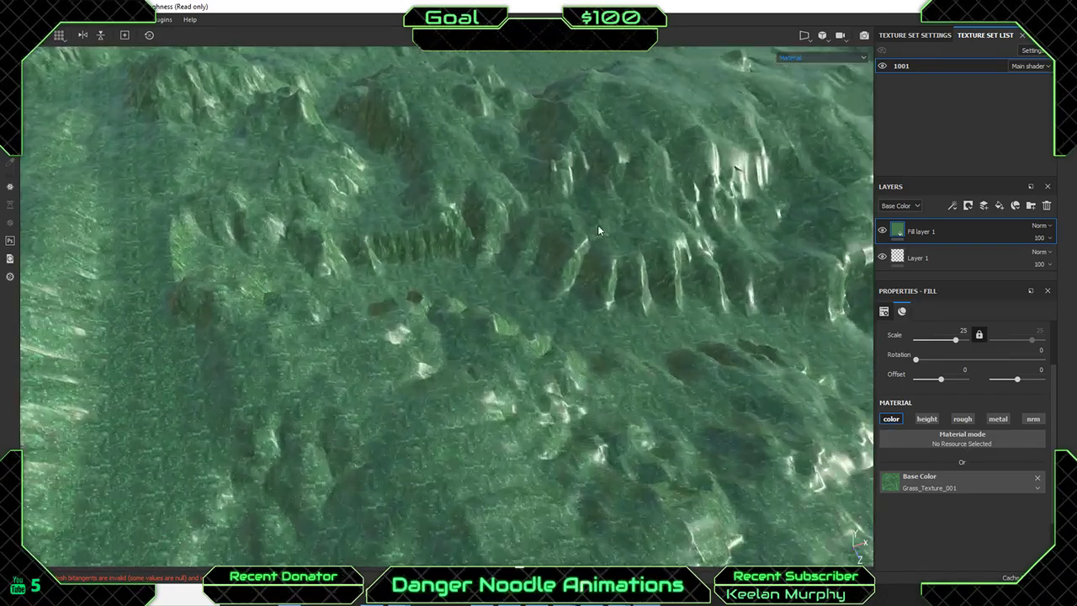
alt+drag(598, 225, 388, 185)
Compare how the grass texture reads at ground level along the path, from a distance and from above.
scroll(379, 251, up, 3)
scroll(429, 359, up, 4)
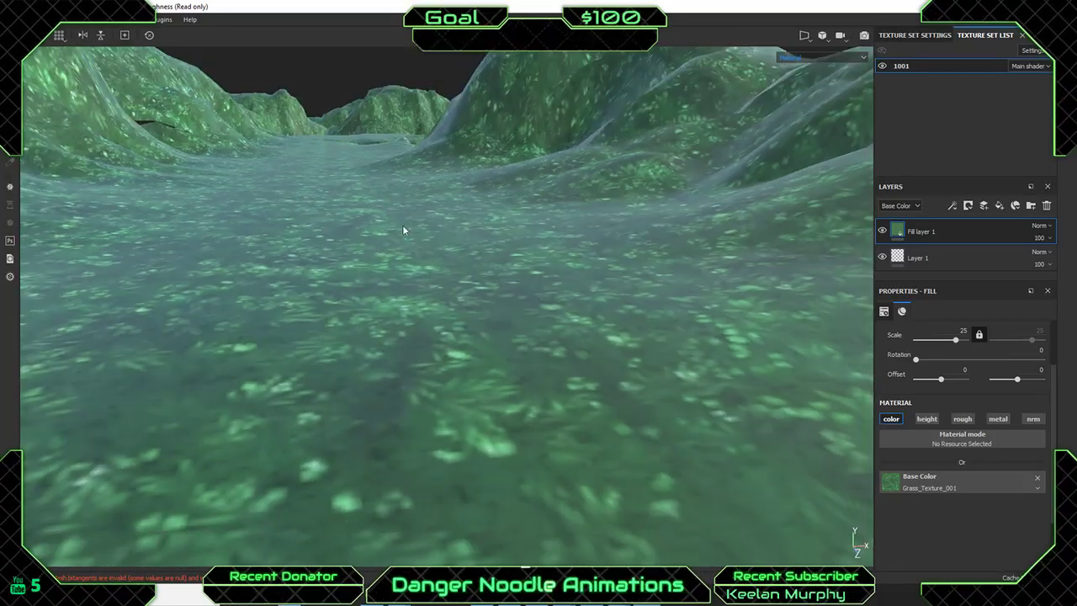
scroll(279, 256, down, 4)
scroll(278, 255, down, 4)
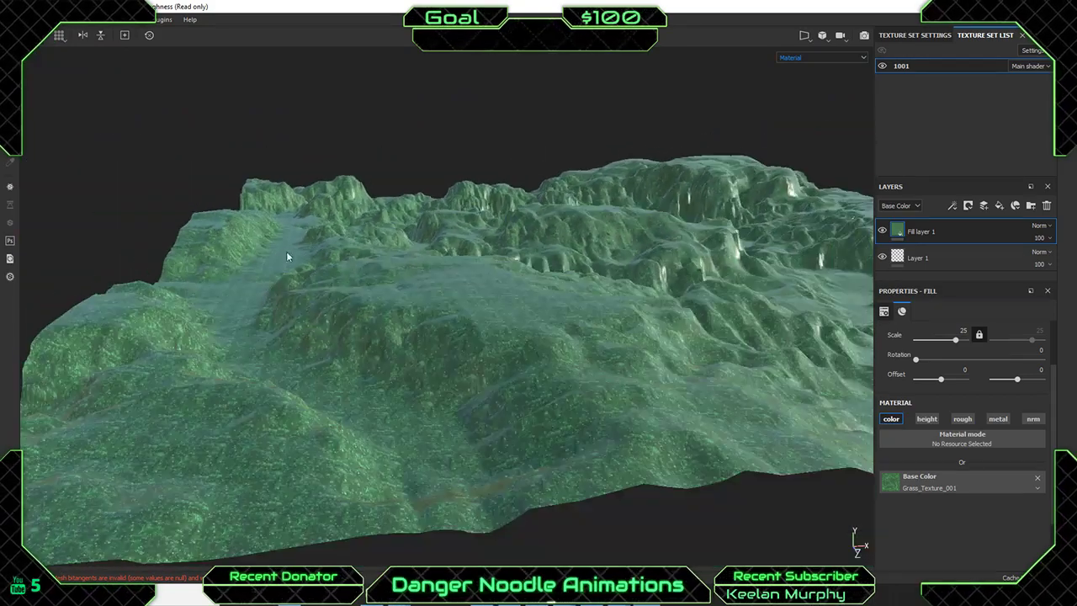
alt+drag(288, 255, 326, 274)
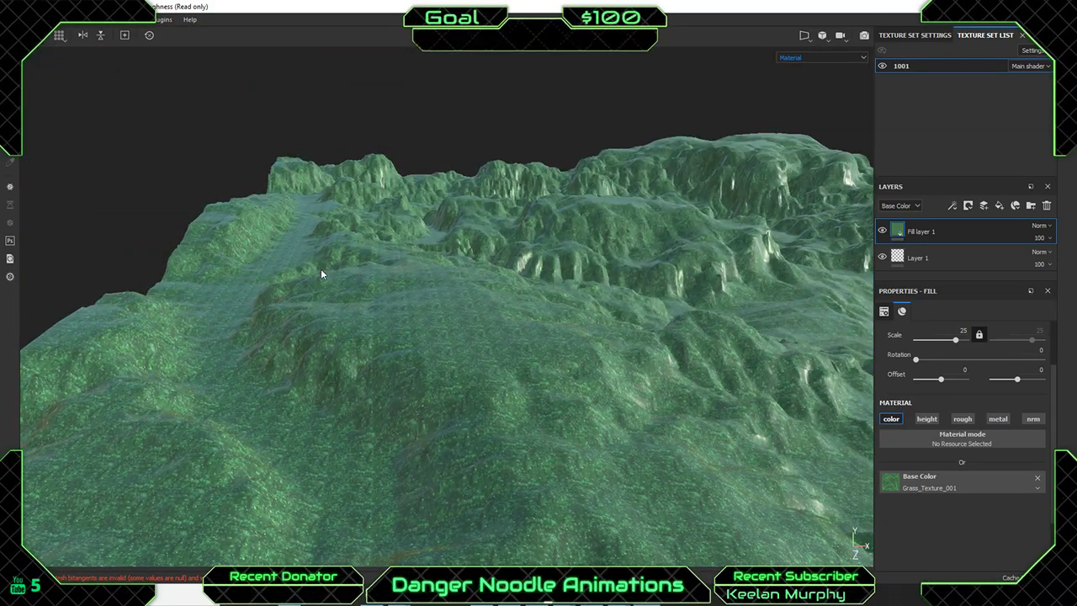
alt+drag(321, 273, 500, 237)
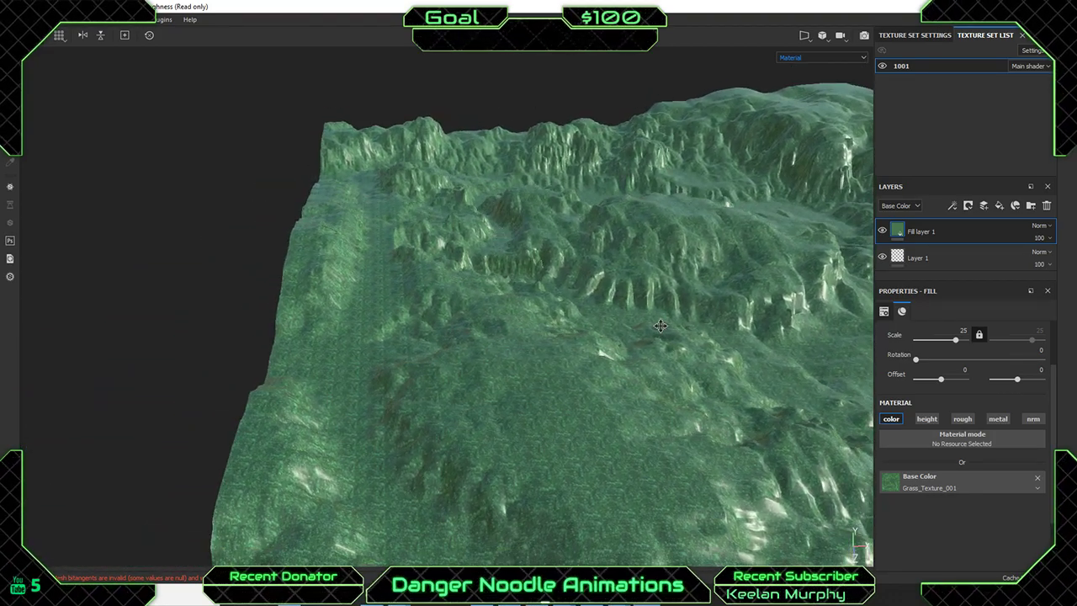
alt+drag(661, 326, 661, 272)
alt+middle_drag(404, 210, 589, 220)
alt+drag(589, 221, 526, 252)
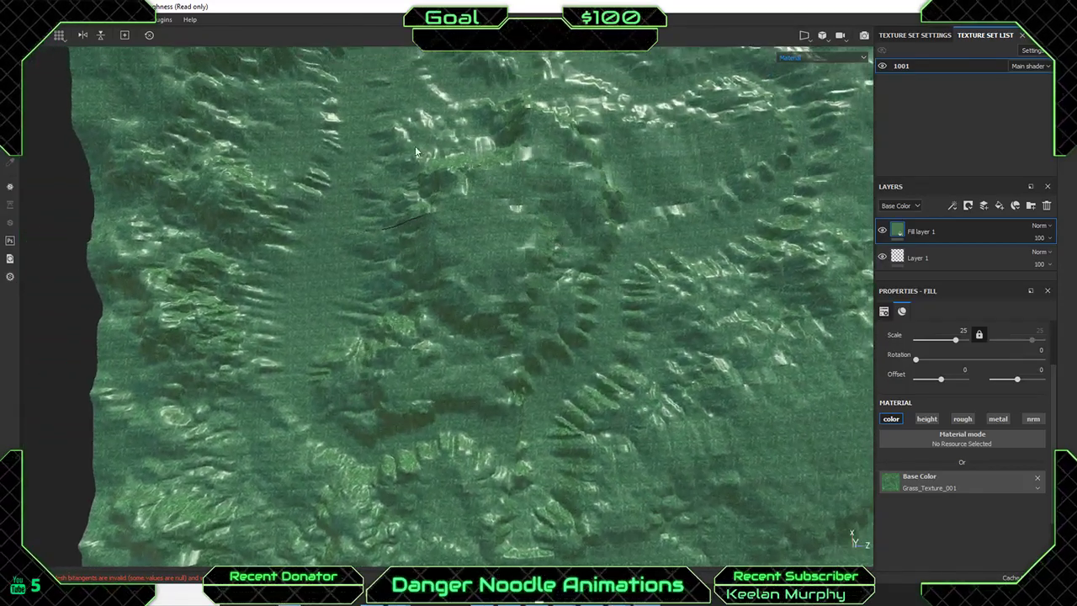
scroll(465, 304, down, 4)
scroll(465, 304, up, 7)
Examine the grass texture close up on the path beside the terrain's edge for repeating patterns and blade detail.
alt+drag(479, 349, 514, 394)
scroll(477, 401, up, 3)
alt+middle_drag(476, 400, 464, 188)
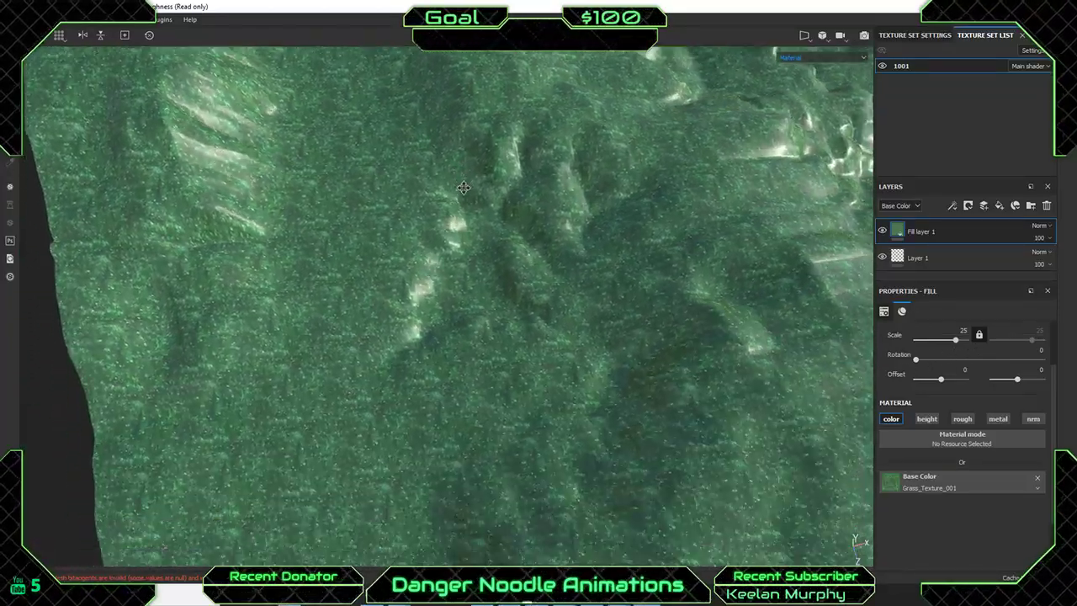
alt+drag(464, 188, 465, 288)
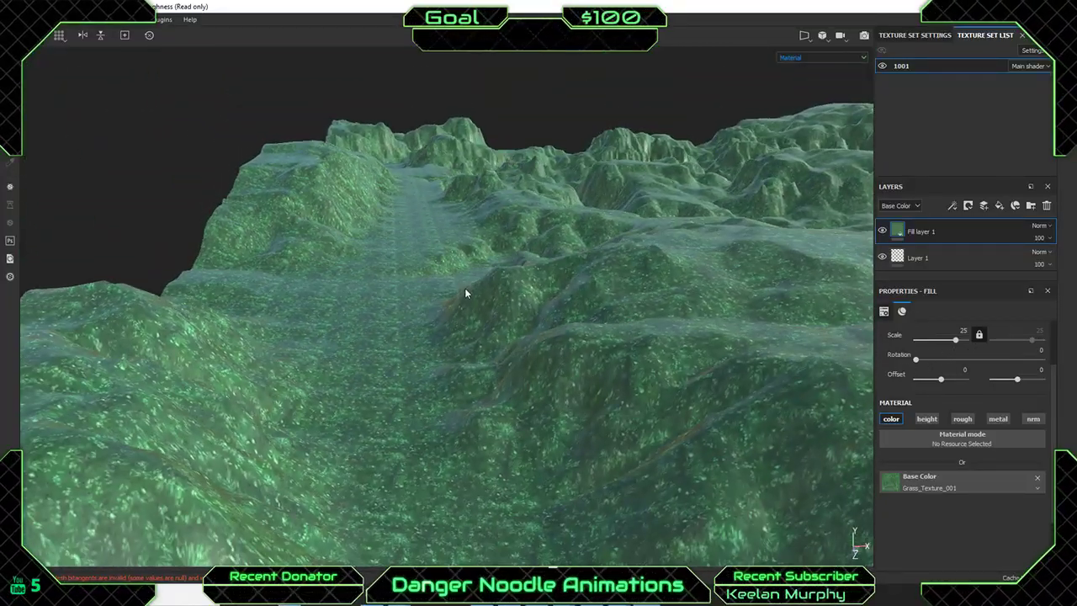
alt+middle_drag(465, 293, 488, 228)
scroll(451, 280, up, 5)
alt+drag(451, 280, 463, 432)
scroll(361, 341, up, 3)
scroll(415, 335, up, 2)
scroll(420, 336, down, 2)
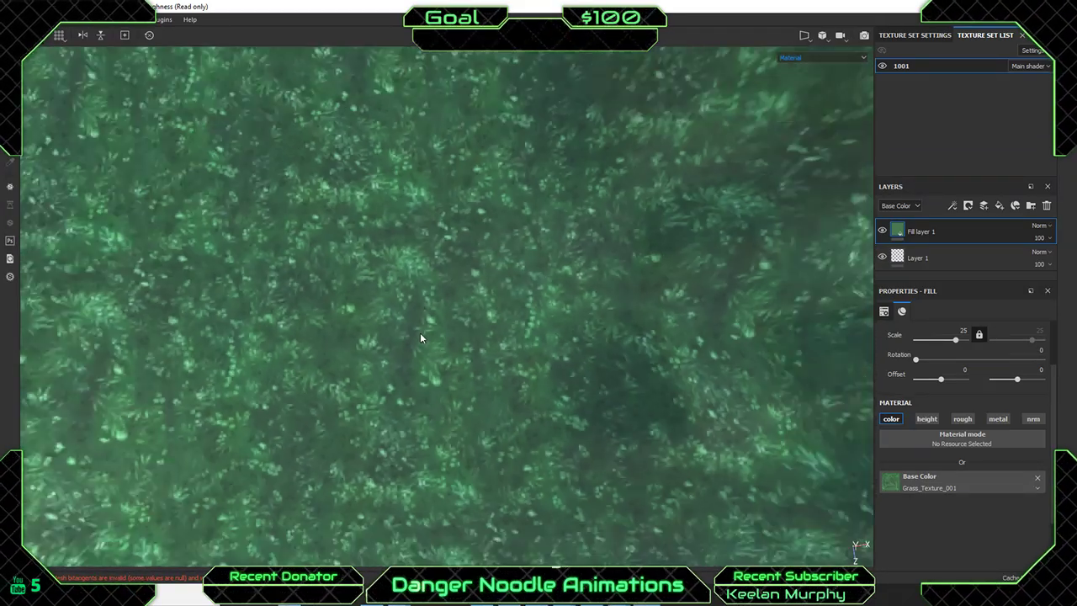
scroll(420, 332, down, 5)
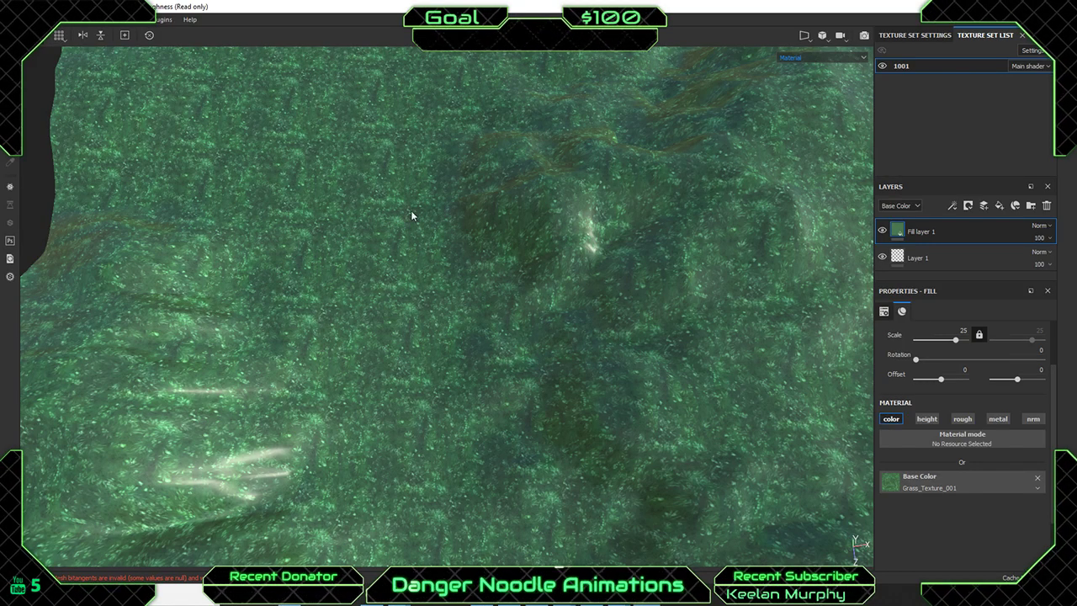
scroll(276, 273, up, 8)
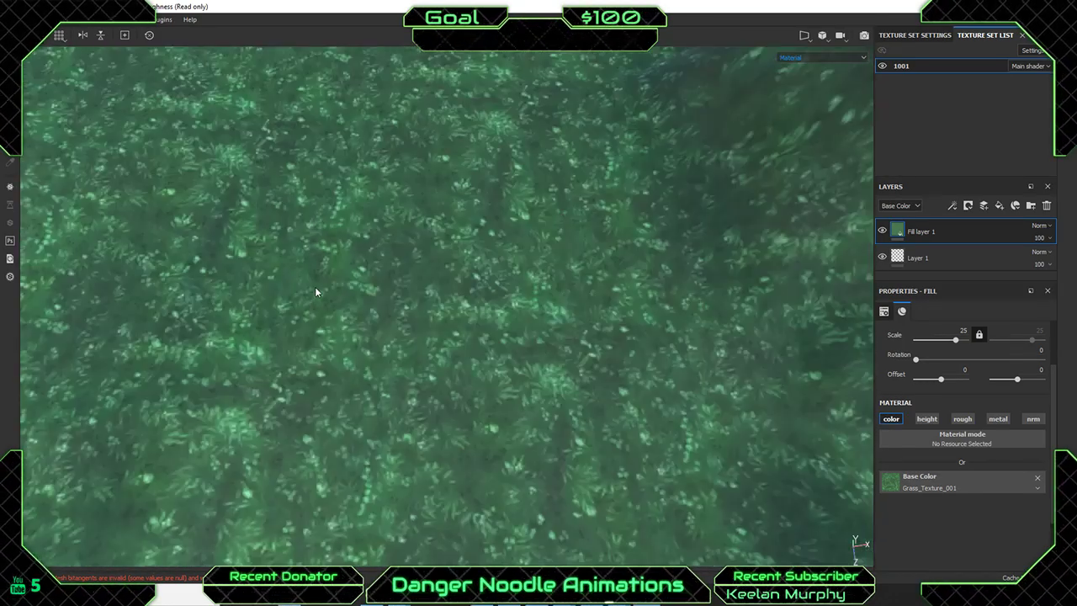
scroll(315, 291, down, 6)
alt+drag(315, 291, 410, 298)
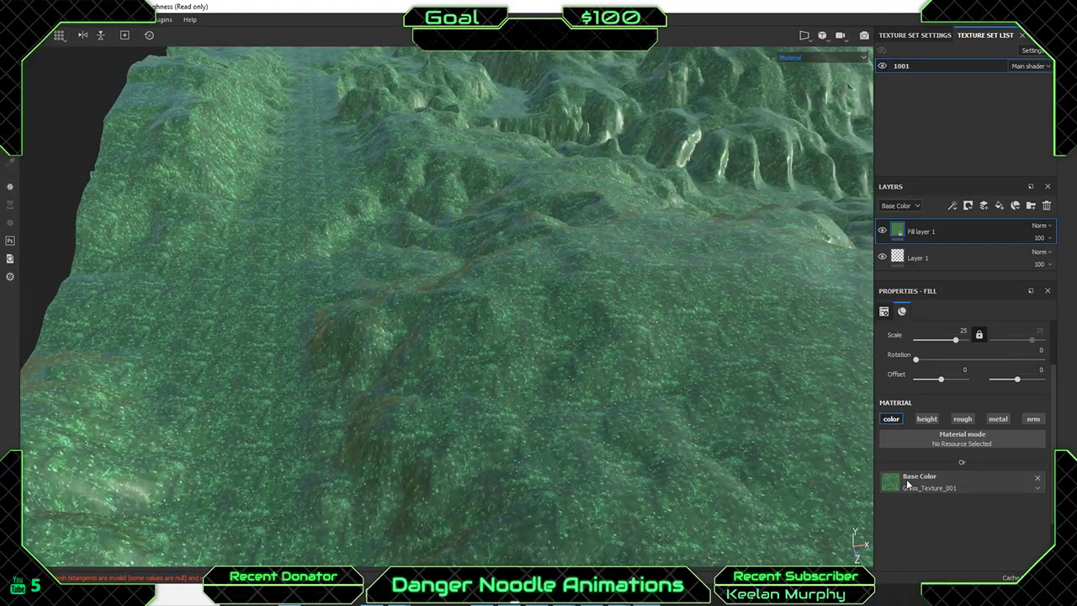
alt+middle_drag(467, 192, 334, 320)
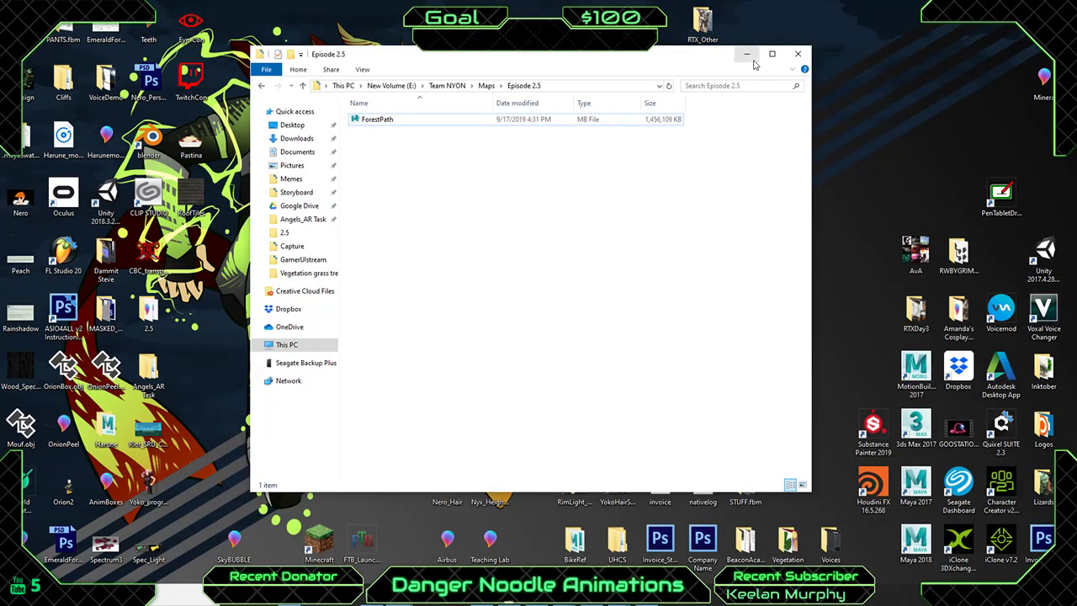
Clear the other windows off the desktop and open Grass_Texture.psd from the Vegetation grass trees folder in Photoshop.
click(749, 56)
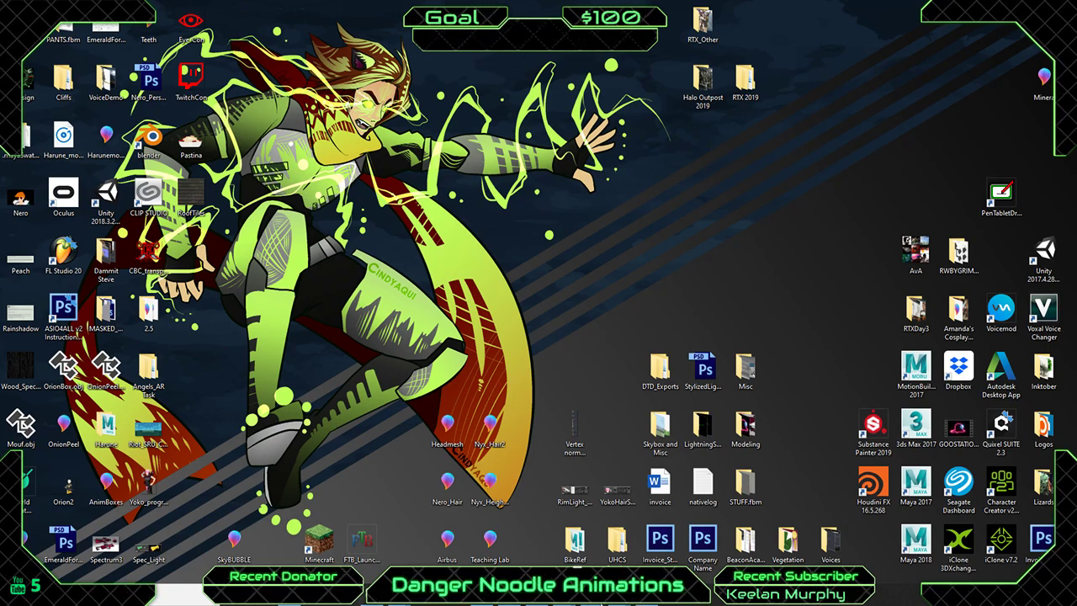
mouse_move(621, 598)
click(678, 532)
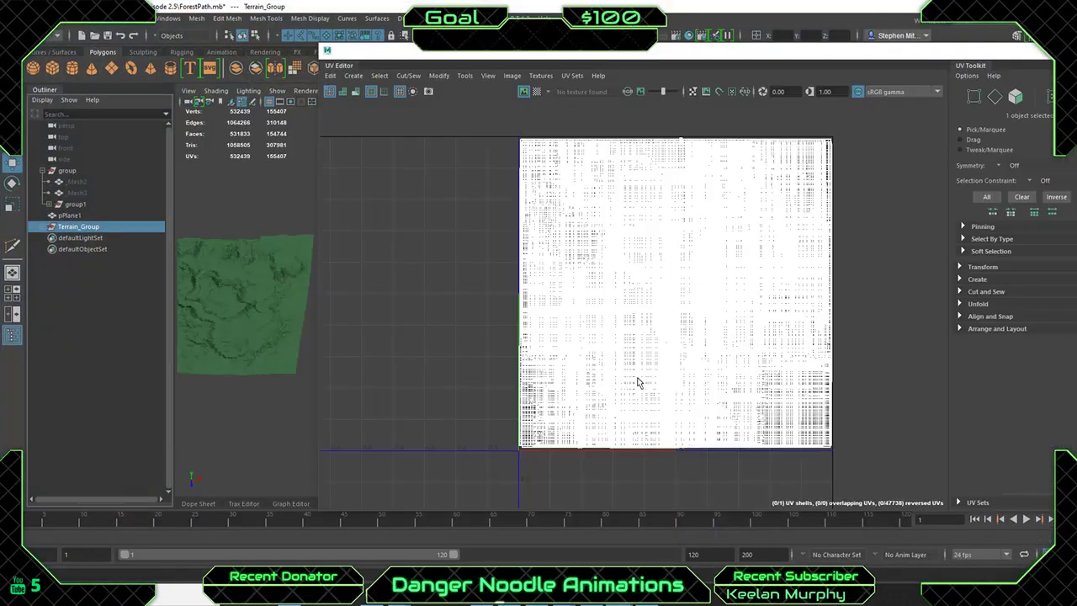
click(1013, 7)
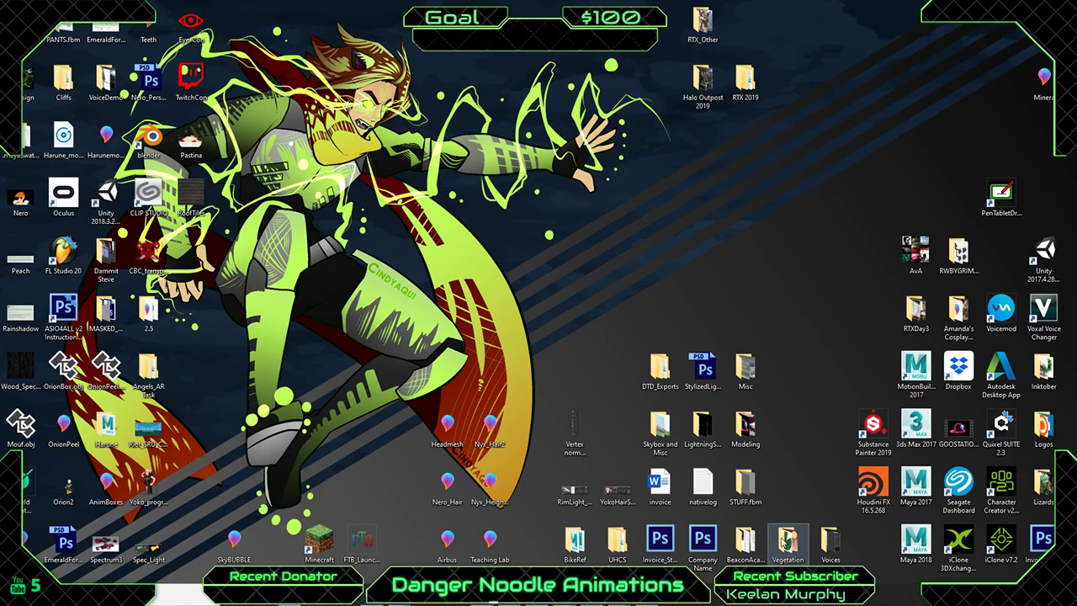
double_click(788, 539)
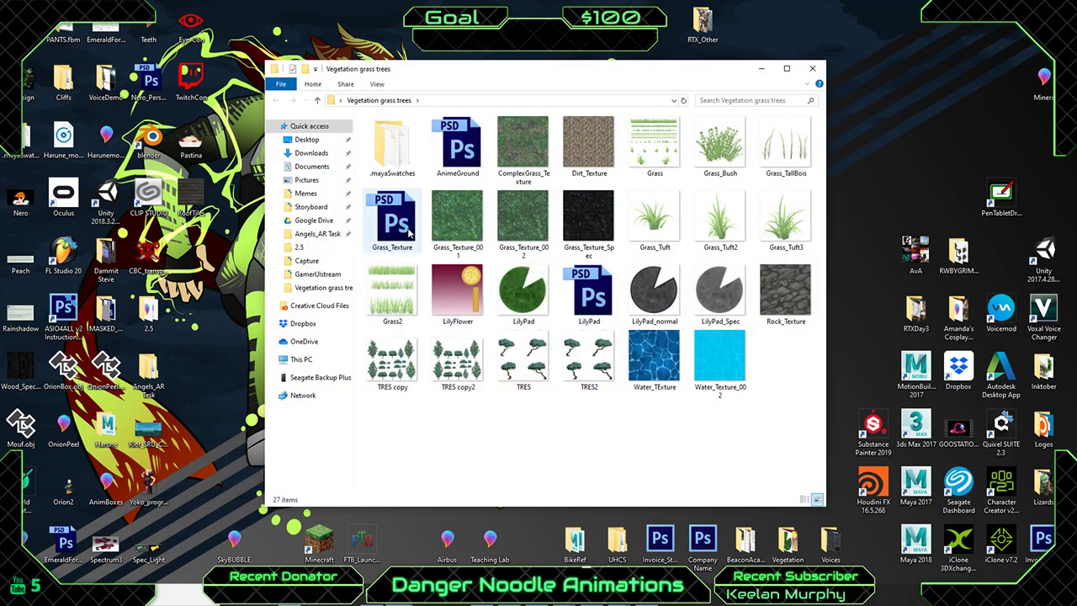
double_click(410, 229)
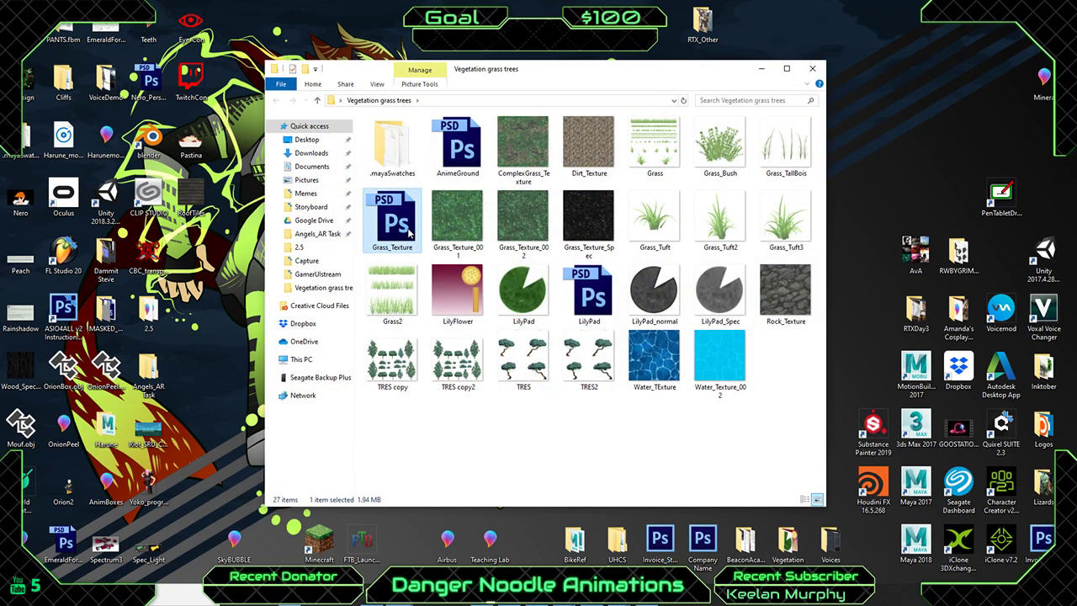
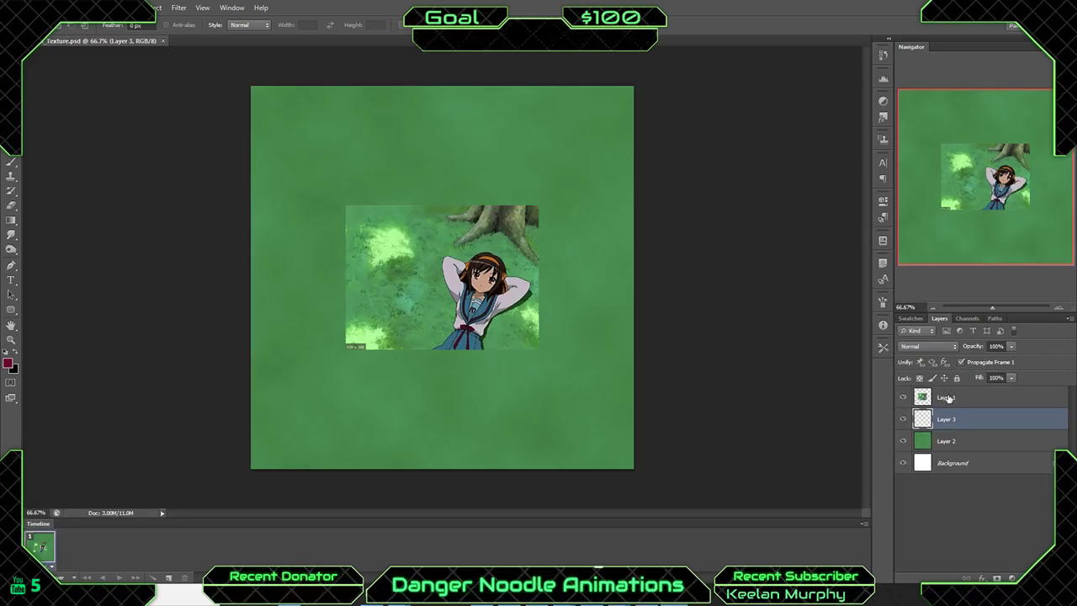
Open the recently used AnimeGround.psd alongside the current document.
key(alt+f)
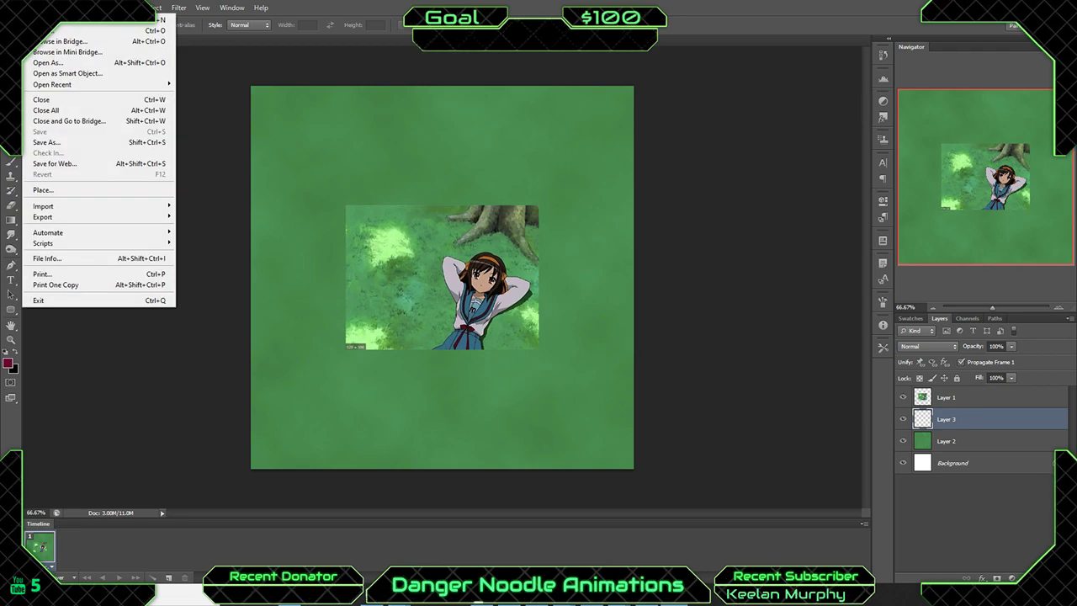
mouse_move(155, 85)
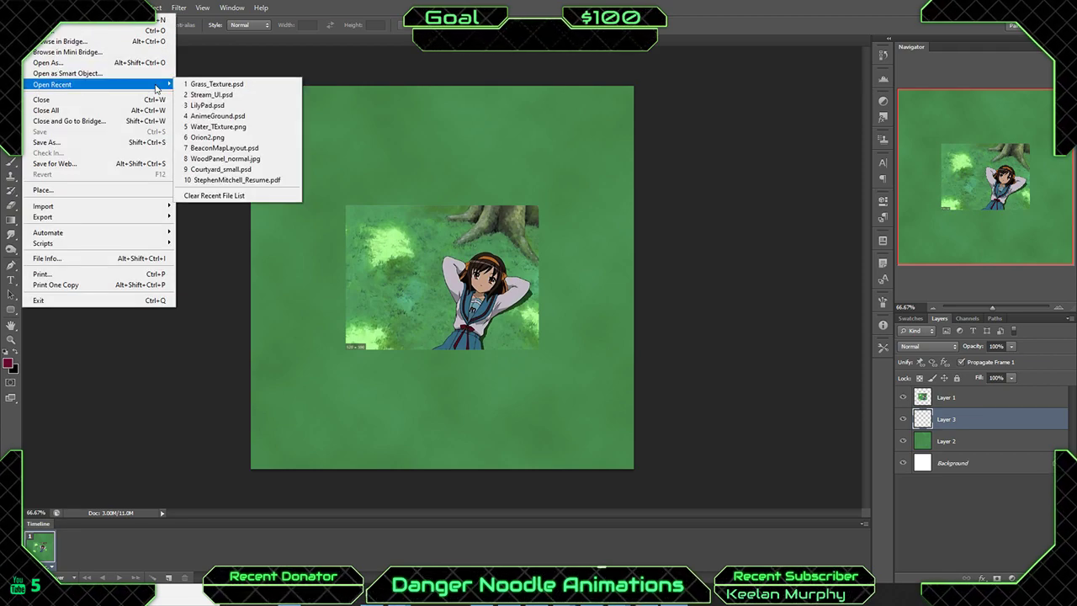
click(241, 117)
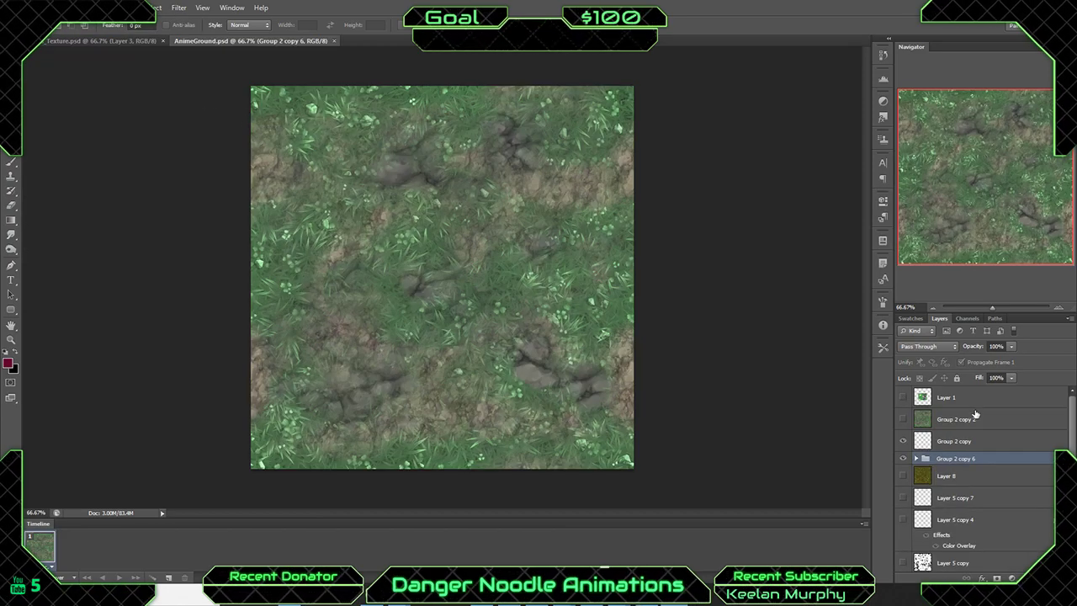
Compare the ground artwork with and without the Group 2 copy 6 and Group 2 copy 2 layers.
click(905, 462)
click(905, 463)
click(905, 462)
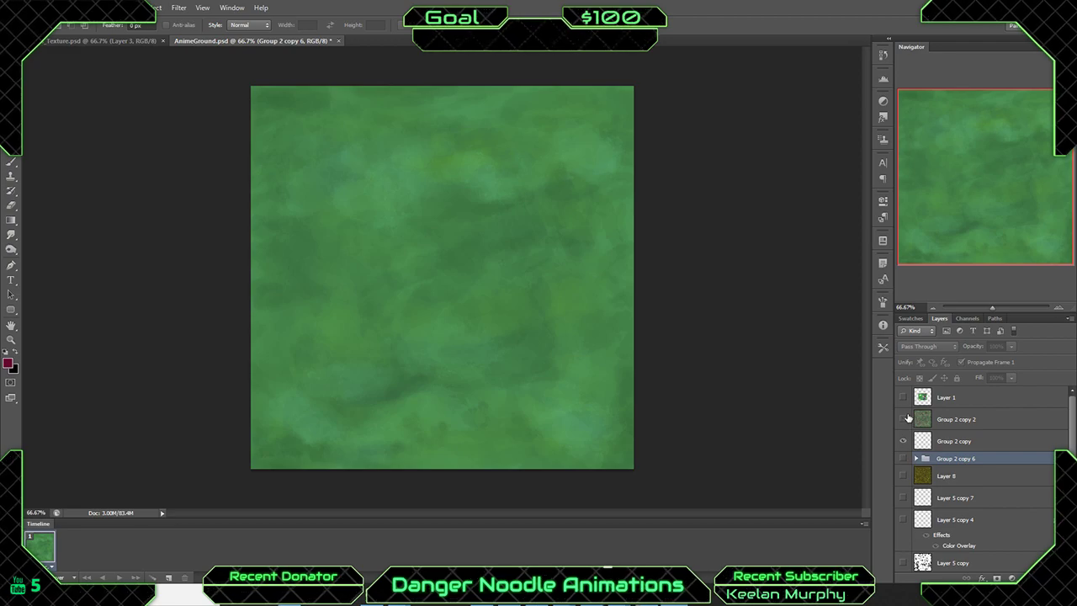
click(906, 419)
click(907, 419)
Show Layer 5 and toggle the visibility of the layers just above it to compare the base ground colouring.
scroll(923, 461, down, 3)
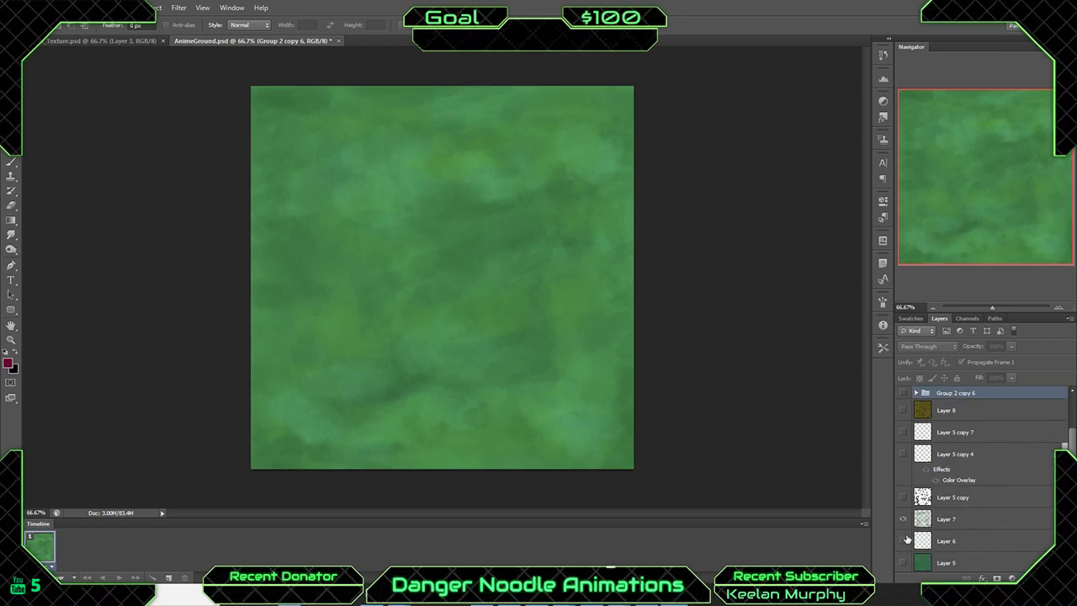
click(904, 562)
click(904, 541)
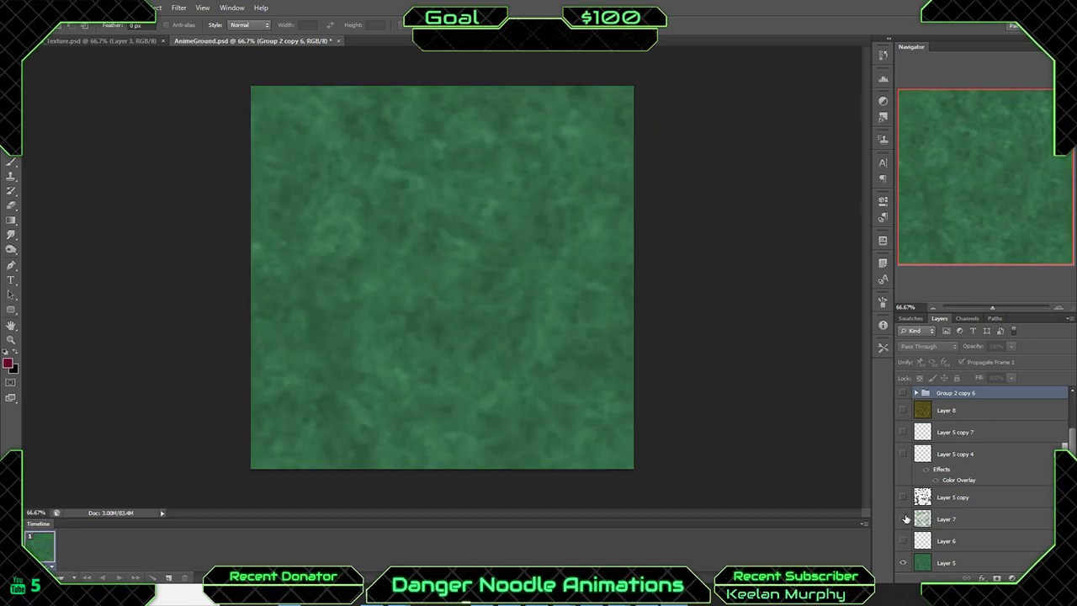
click(904, 498)
click(903, 497)
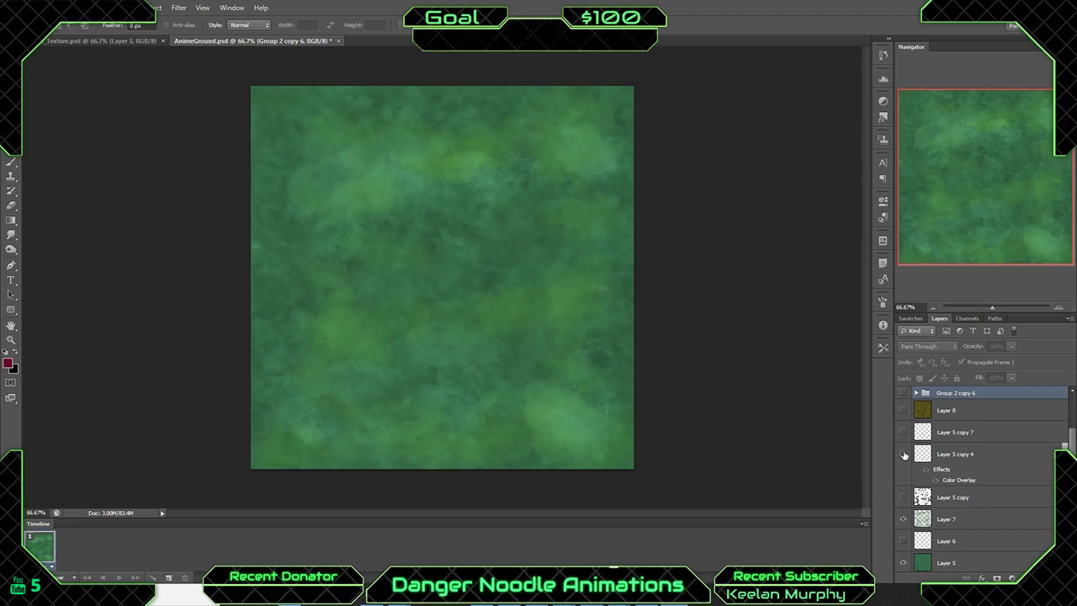
scroll(905, 455, up, 3)
Show and expand Group 2 copy 6, hide its Layer 9 copy 2 and Layer 9 copy 5, and toggle Layer 5 copy 2.
click(904, 458)
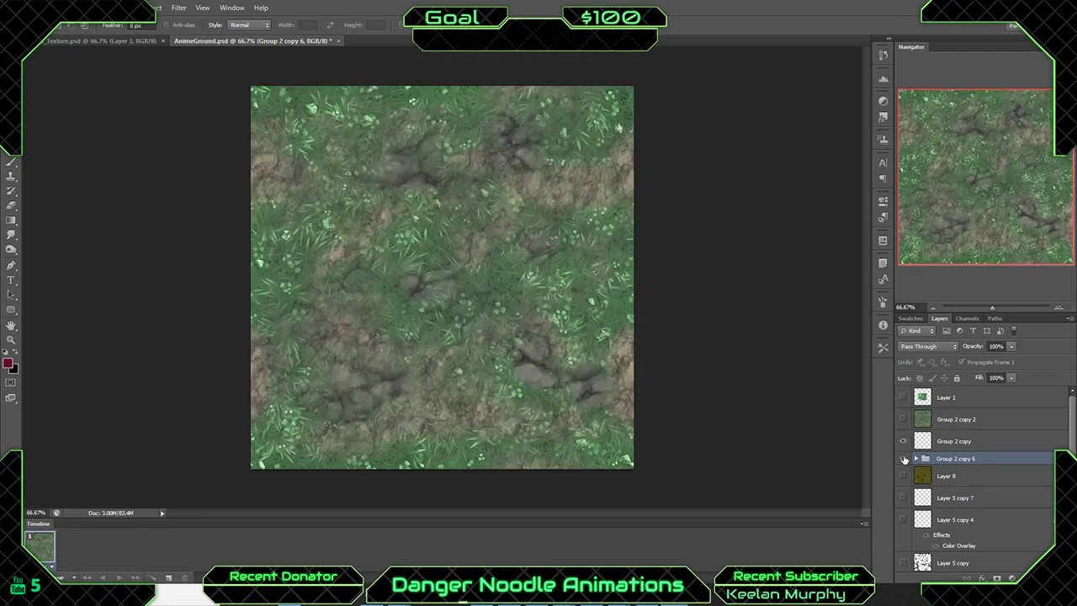
click(916, 458)
scroll(944, 458, down, 1)
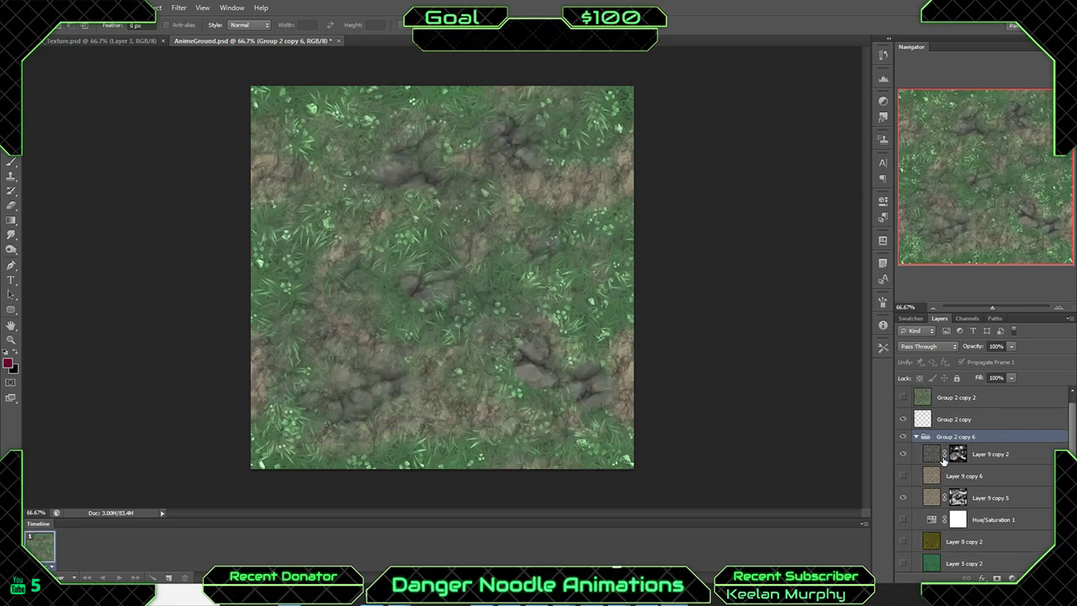
click(905, 455)
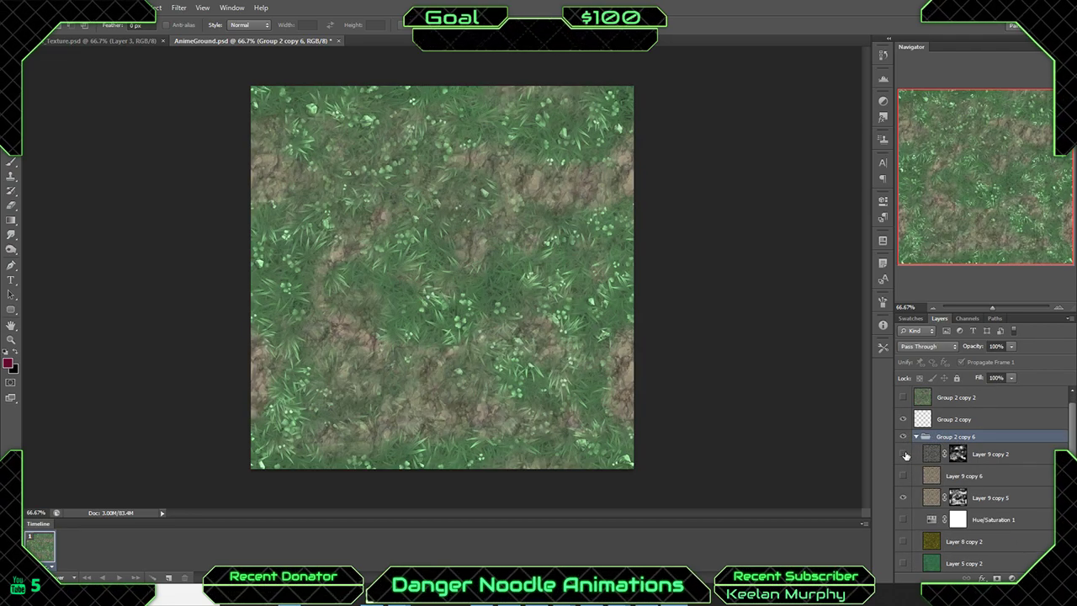
click(905, 498)
scroll(908, 505, down, 2)
click(905, 518)
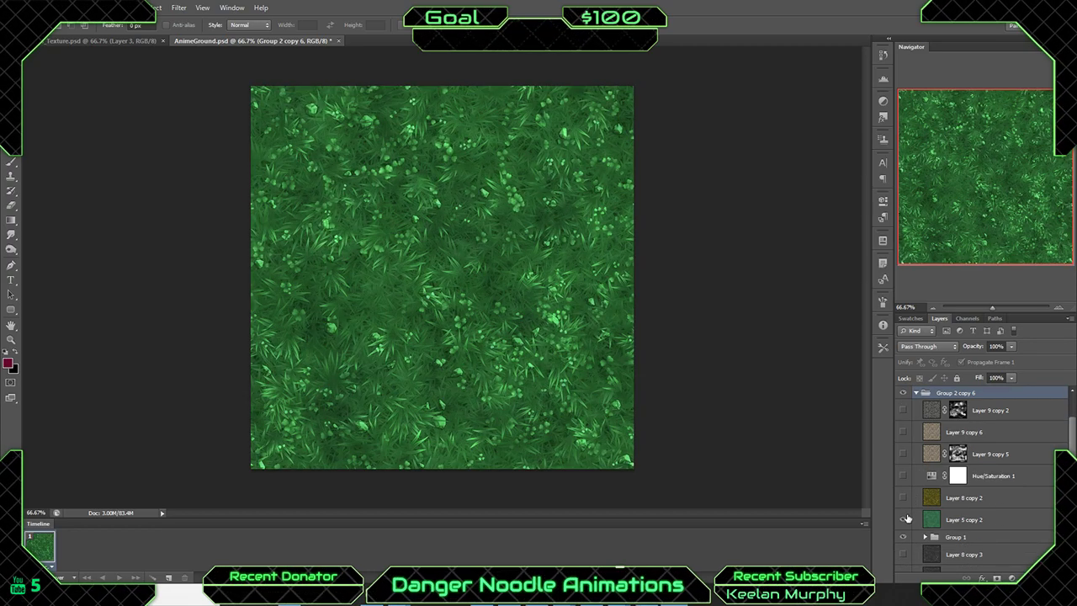
Hide Layer 5 copy 2, compare the ground with and without Group 1, and check the layers inside that group.
click(904, 519)
scroll(986, 511, down, 2)
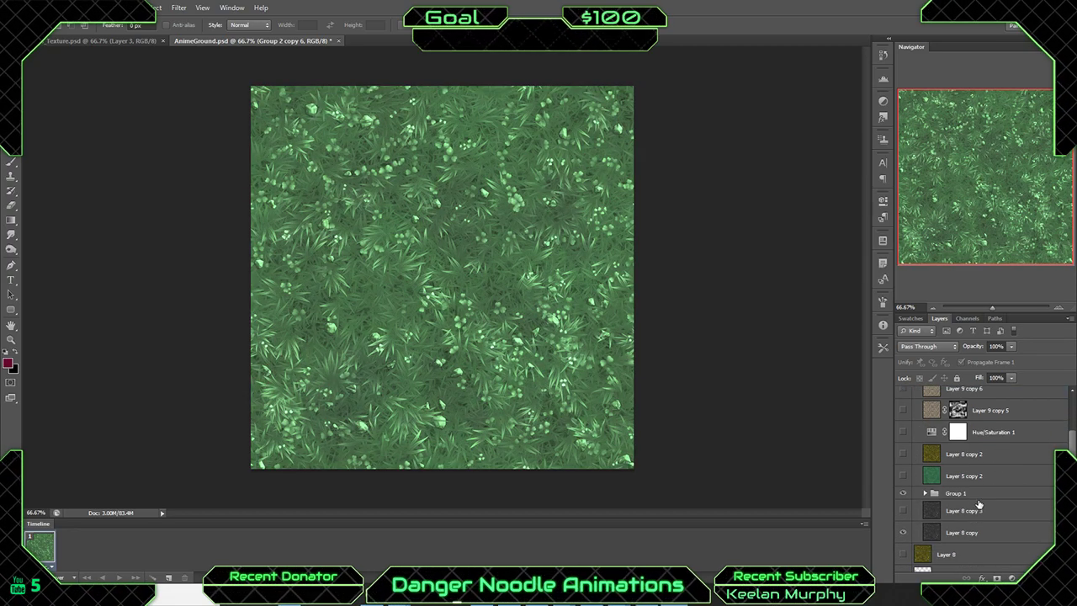
click(901, 498)
click(900, 498)
click(925, 494)
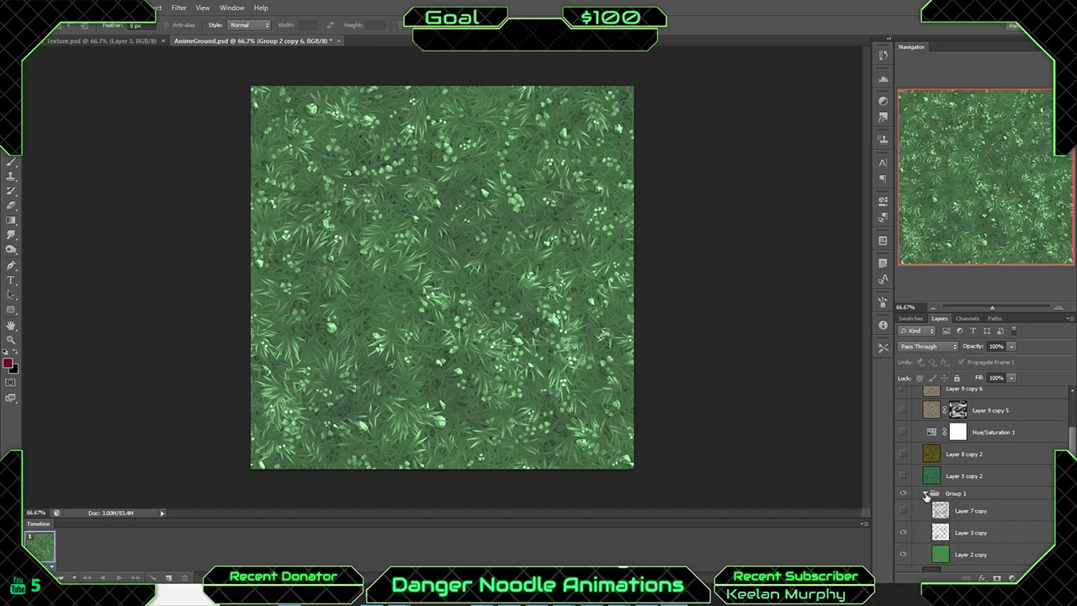
scroll(926, 498, down, 3)
click(962, 429)
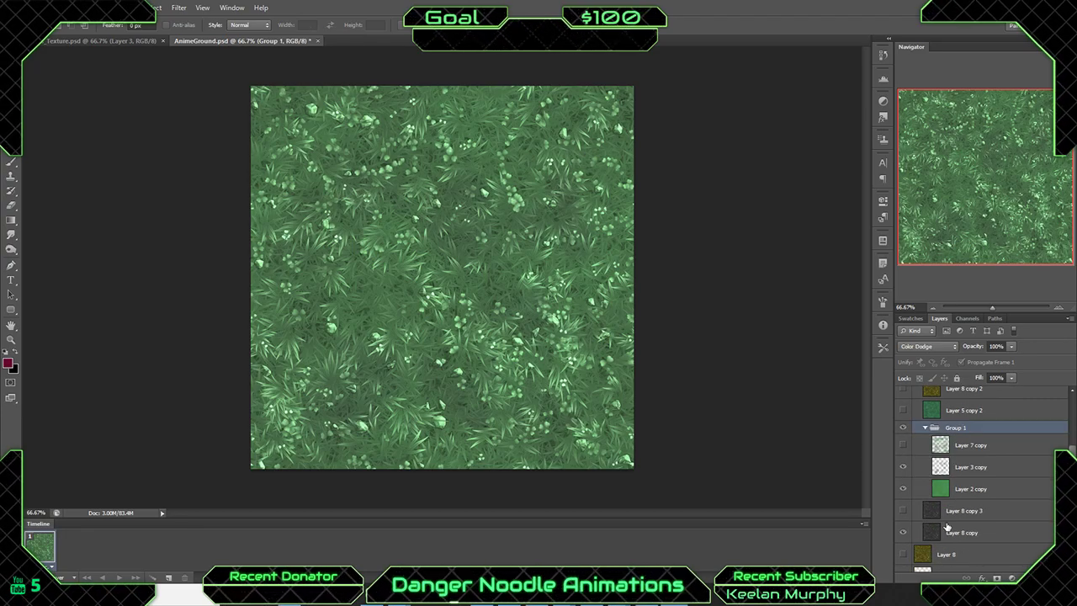
click(925, 428)
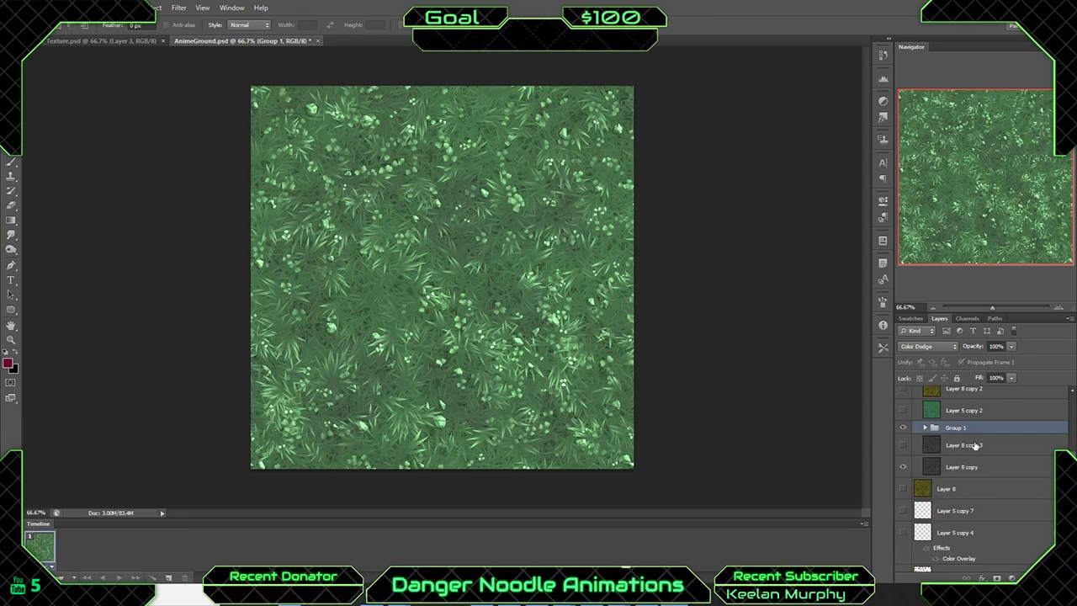
Hide Layer 5 and duplicate Group 1 together with Layer 8 copy into a new document named rfbsou.
ctrl+click(969, 471)
scroll(969, 472, down, 7)
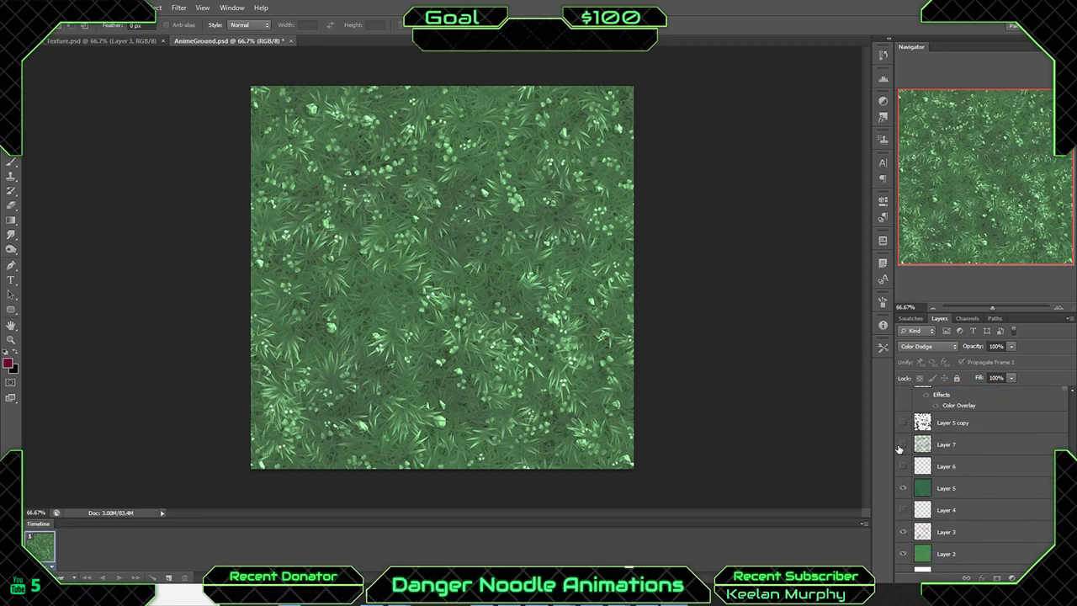
click(904, 488)
scroll(925, 471, up, 3)
ctrl+click(968, 466)
right_click(995, 463)
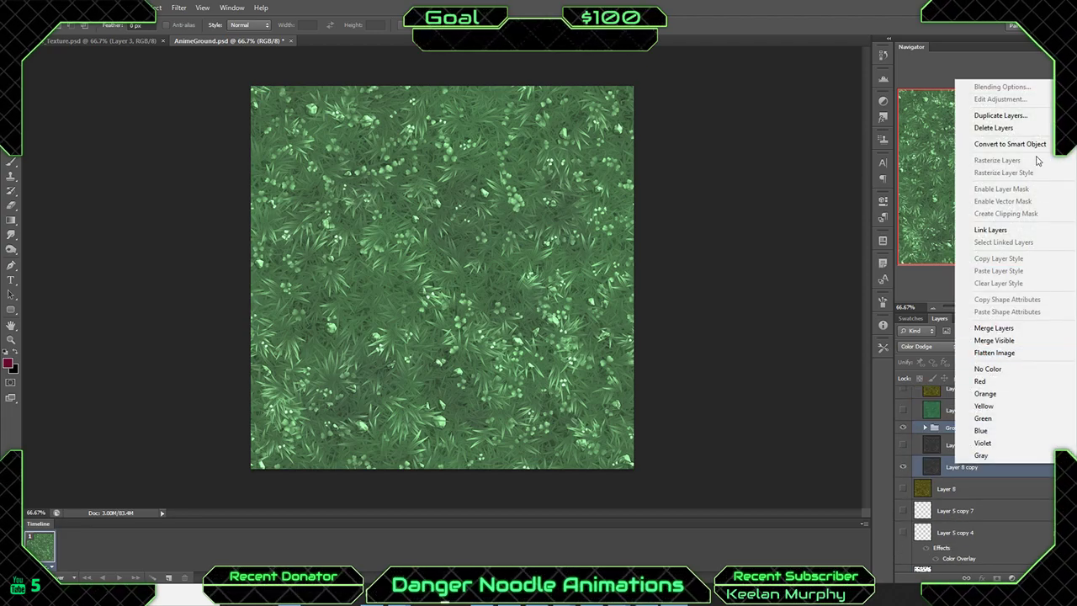
click(1000, 116)
click(481, 314)
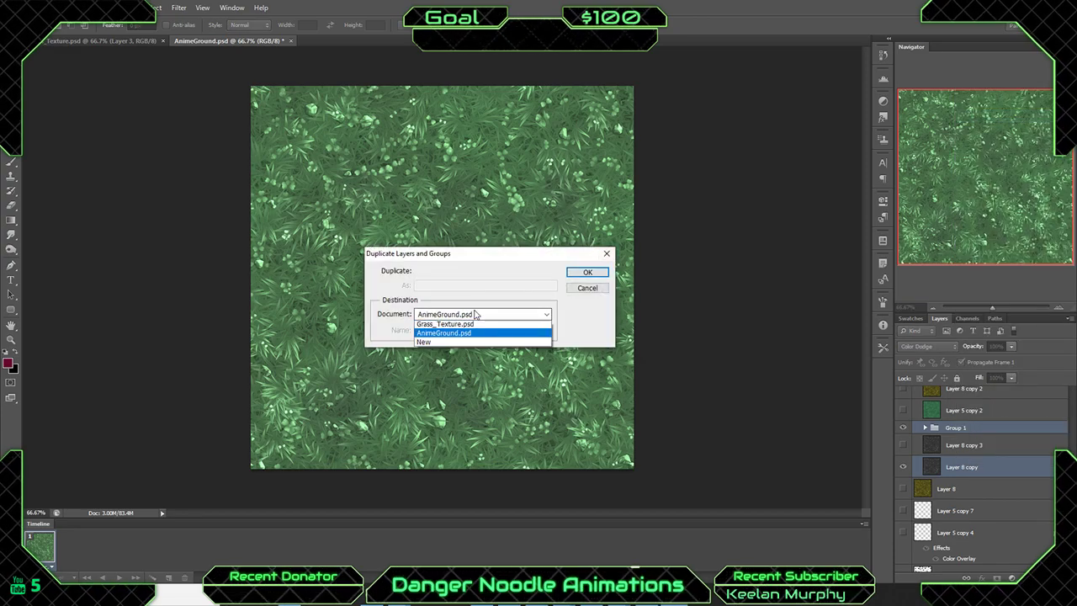
click(450, 340)
click(445, 330)
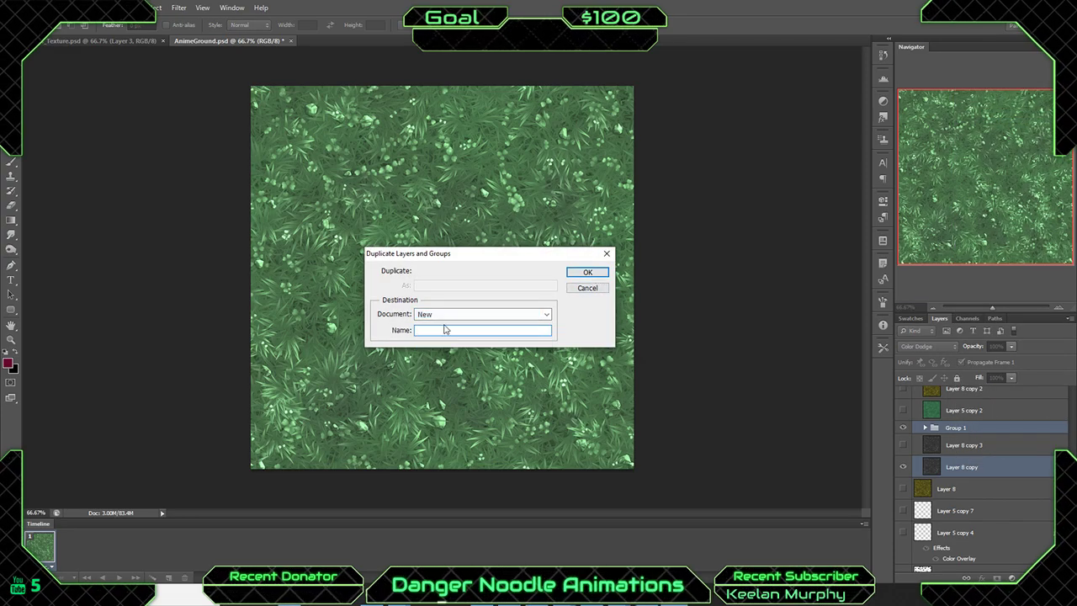
text(rfbsog)
key(Return)
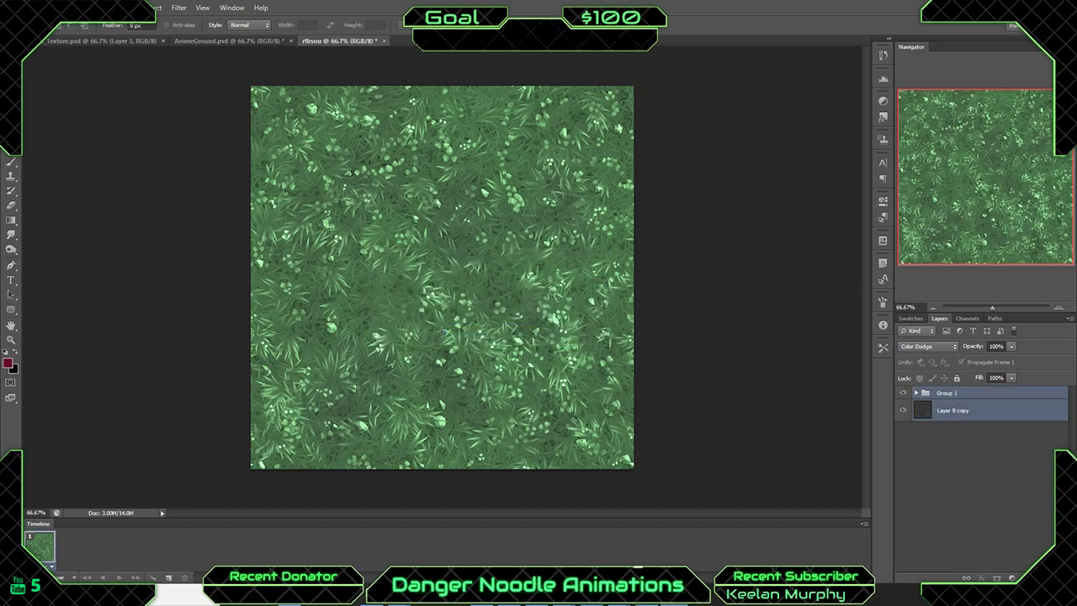
Enlarge the new document's canvas to 4096 by 4096 pixels, keeping the artwork centred.
key(v)
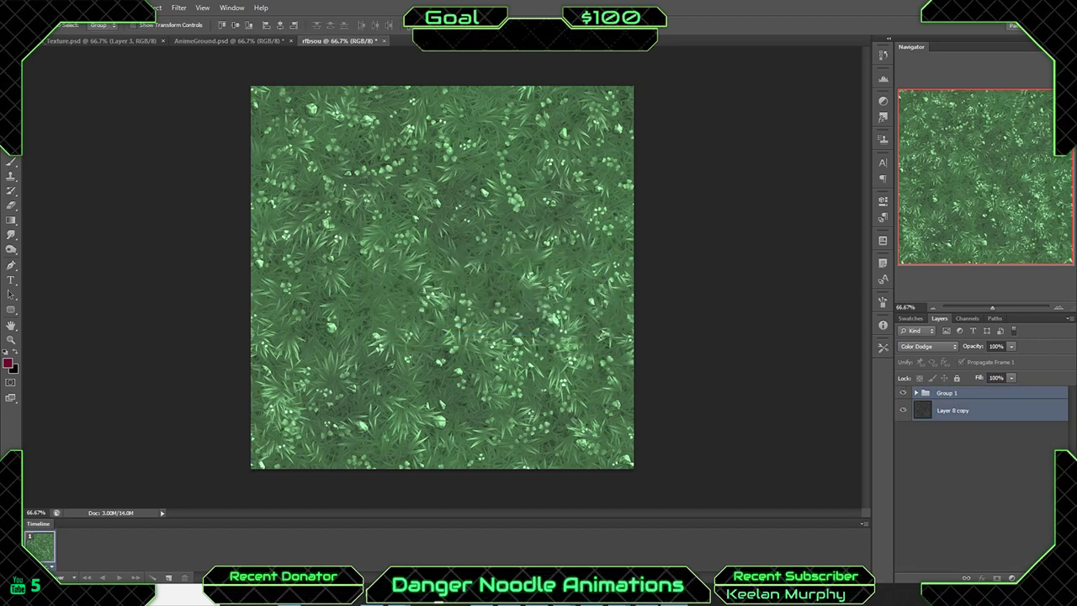
click(76, 8)
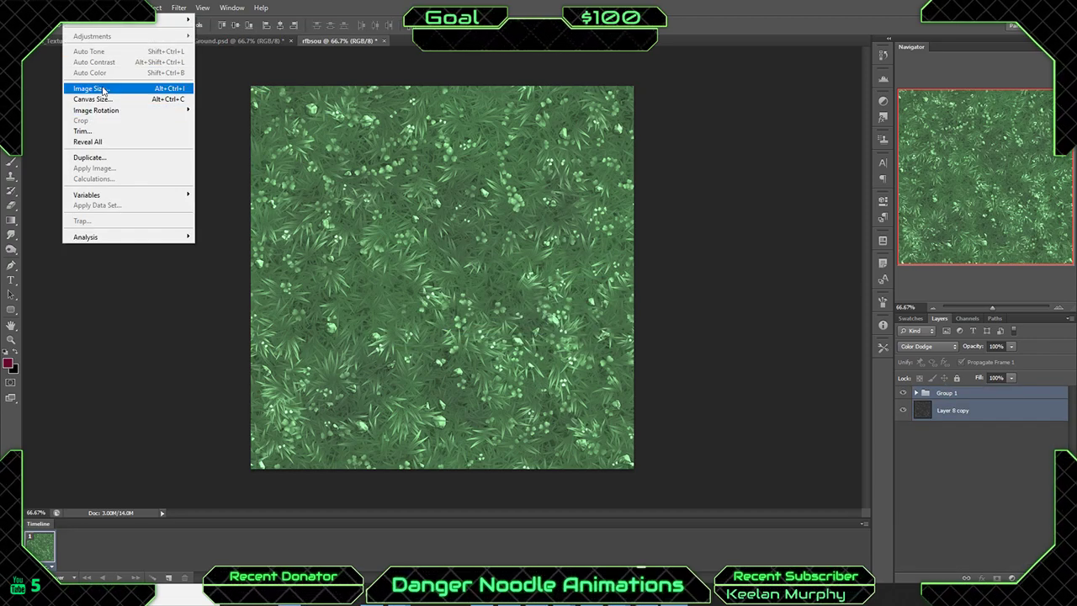
click(102, 100)
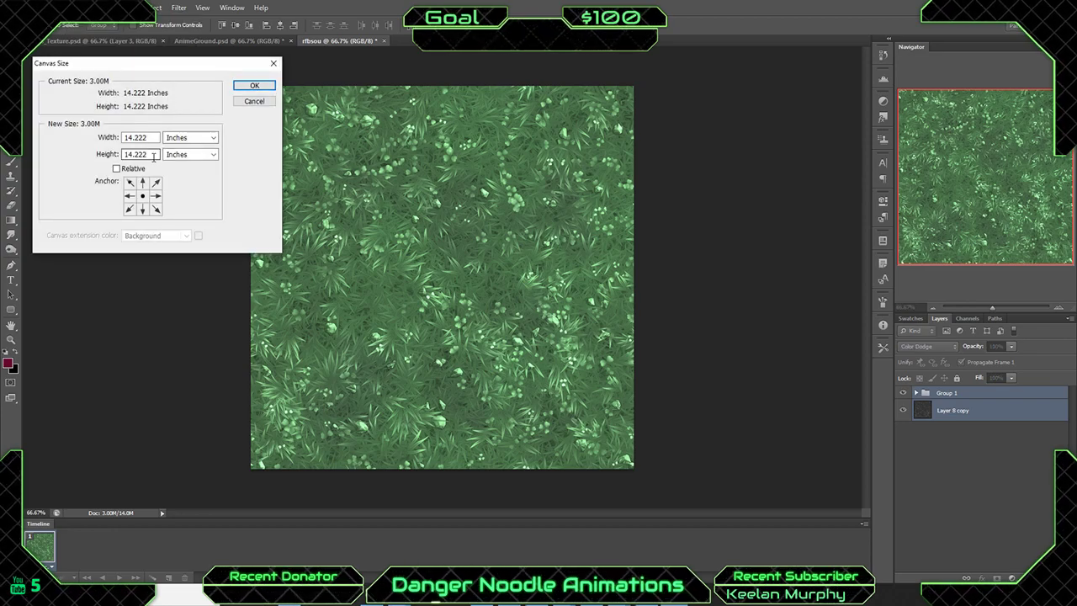
click(193, 137)
click(190, 158)
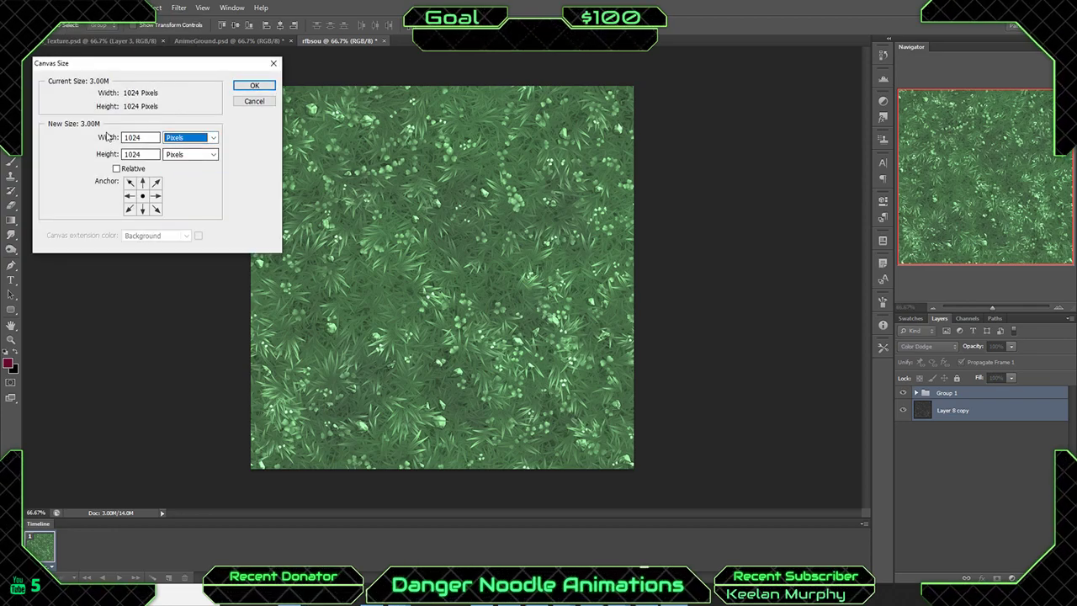
key(shift+Tab)
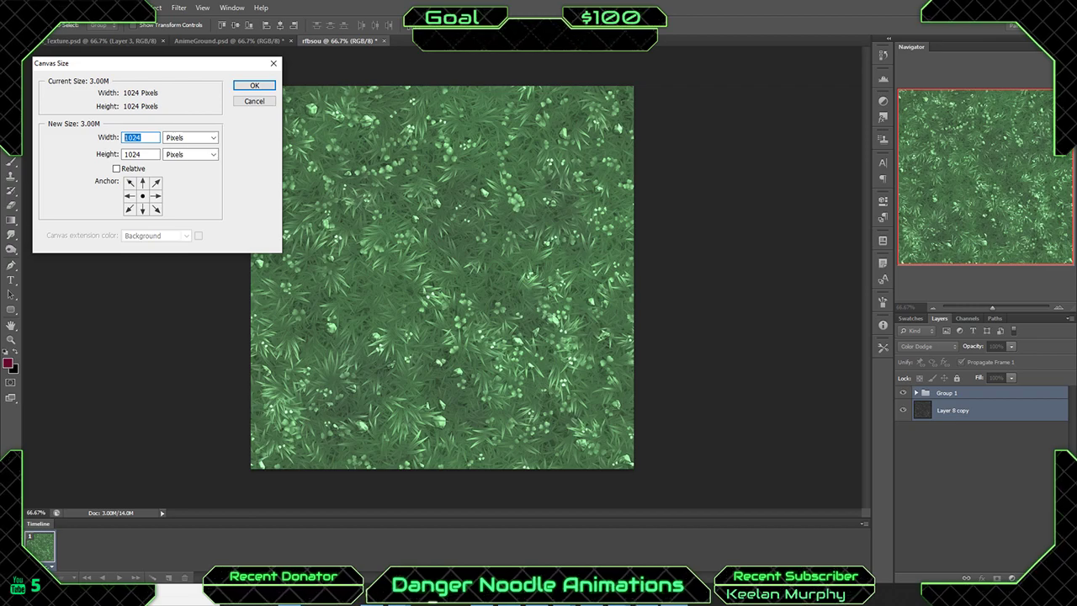
text(4096)
double_click(145, 137)
text(40)
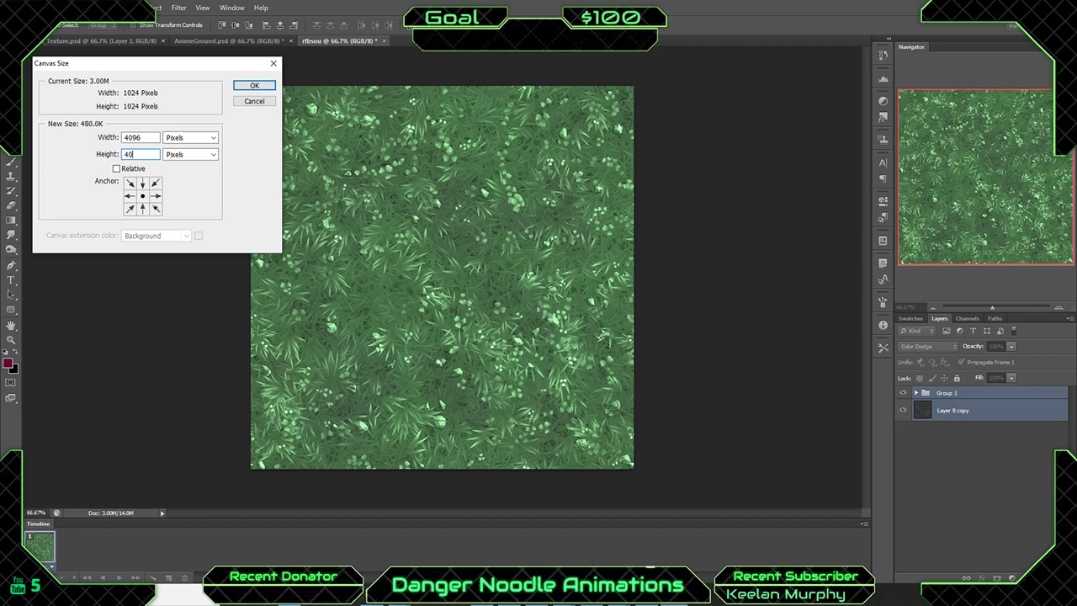
click(252, 86)
key(ctrl+0)
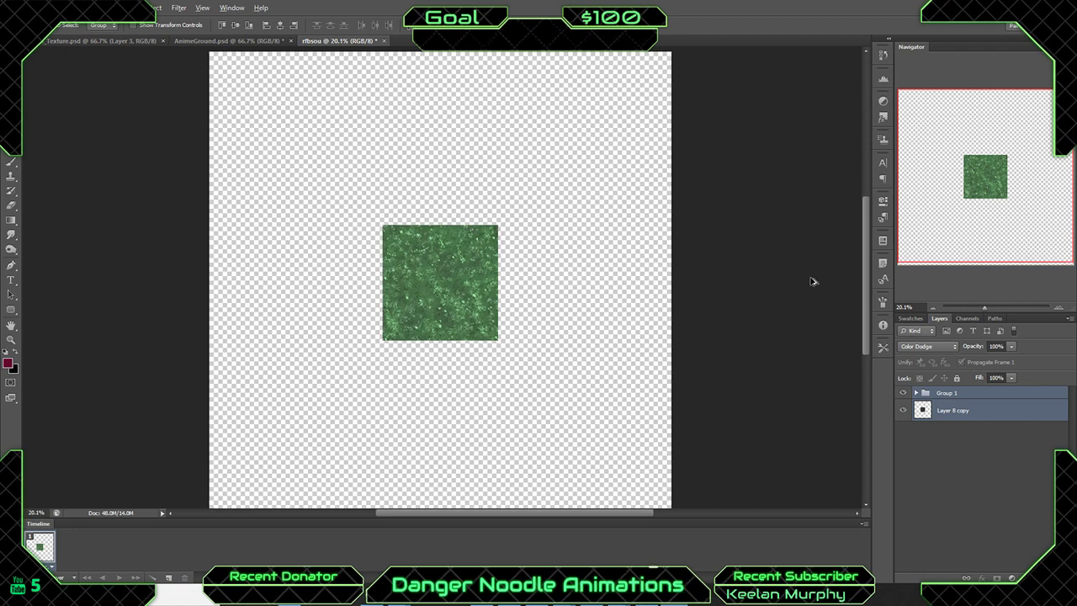
Merge Group 1 and Layer 8 copy, and tile the merged grass square four times across the canvas's upper edge.
right_click(957, 402)
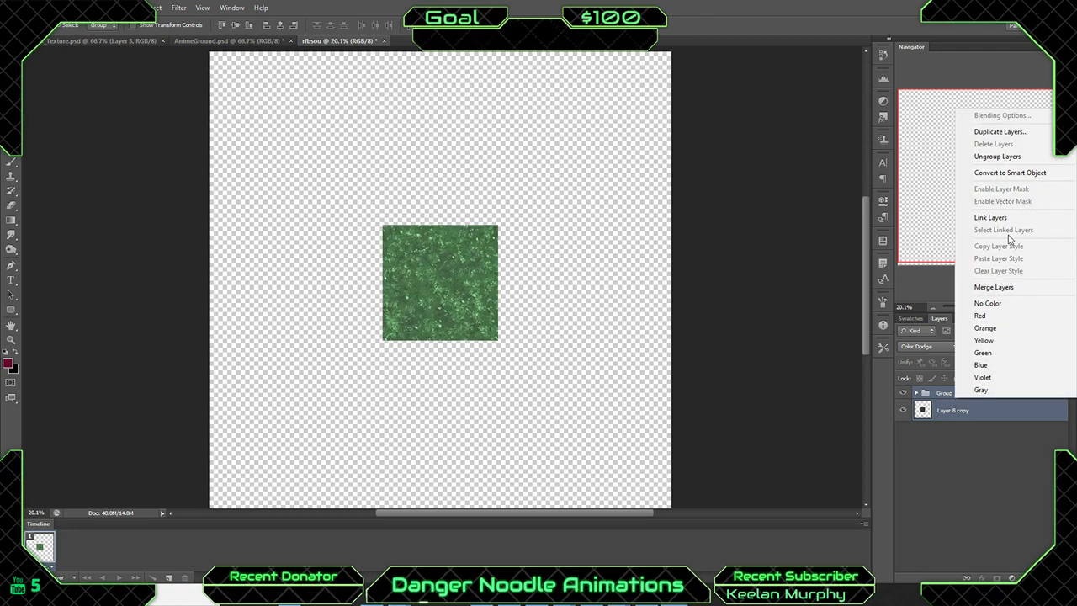
click(994, 287)
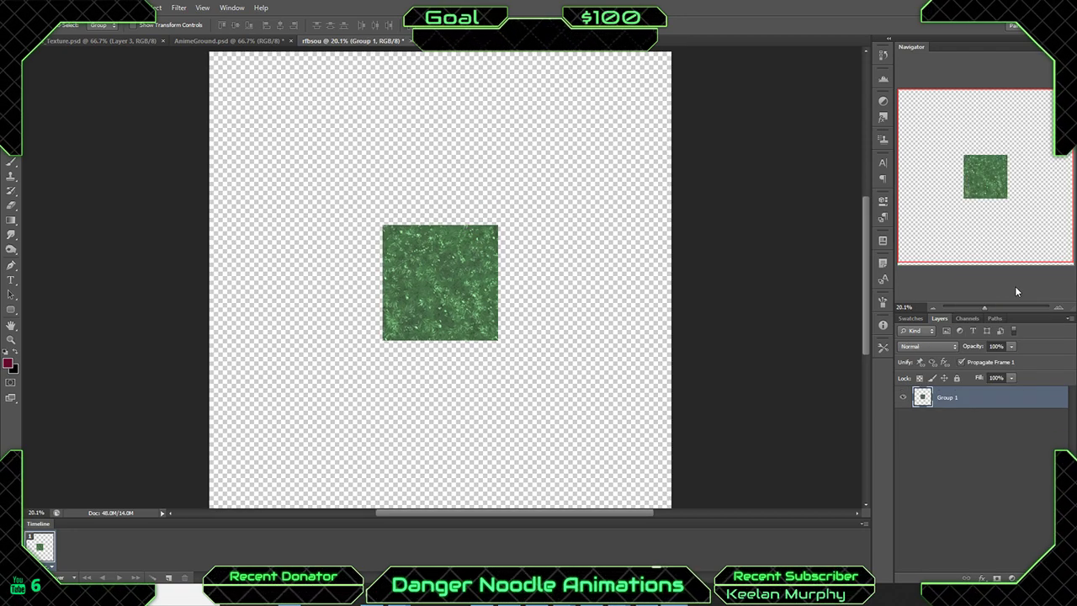
drag(468, 308, 628, 110)
key(ctrl+t)
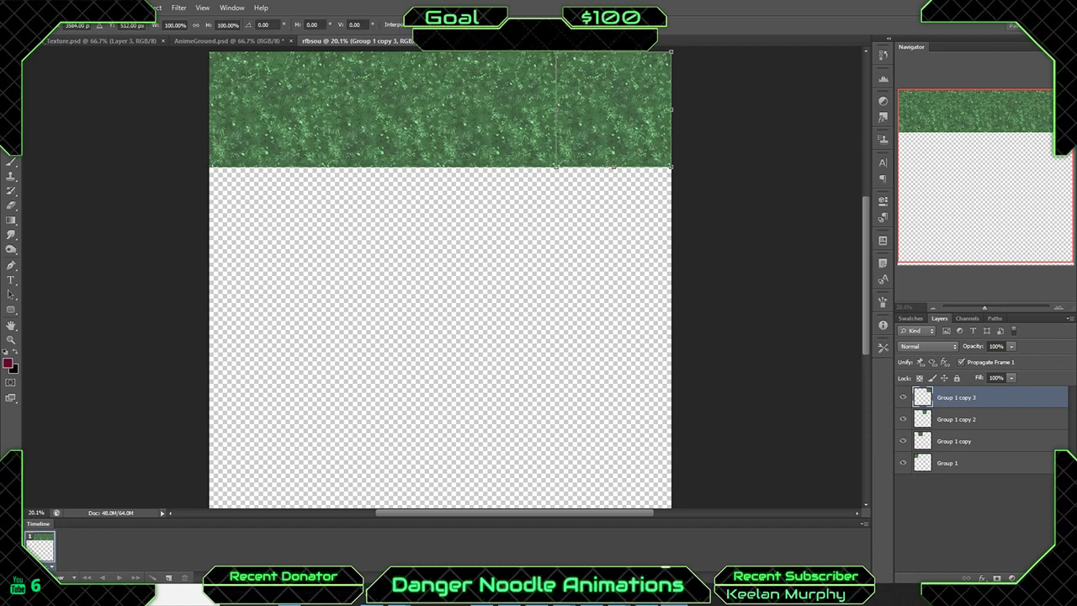
key(Return)
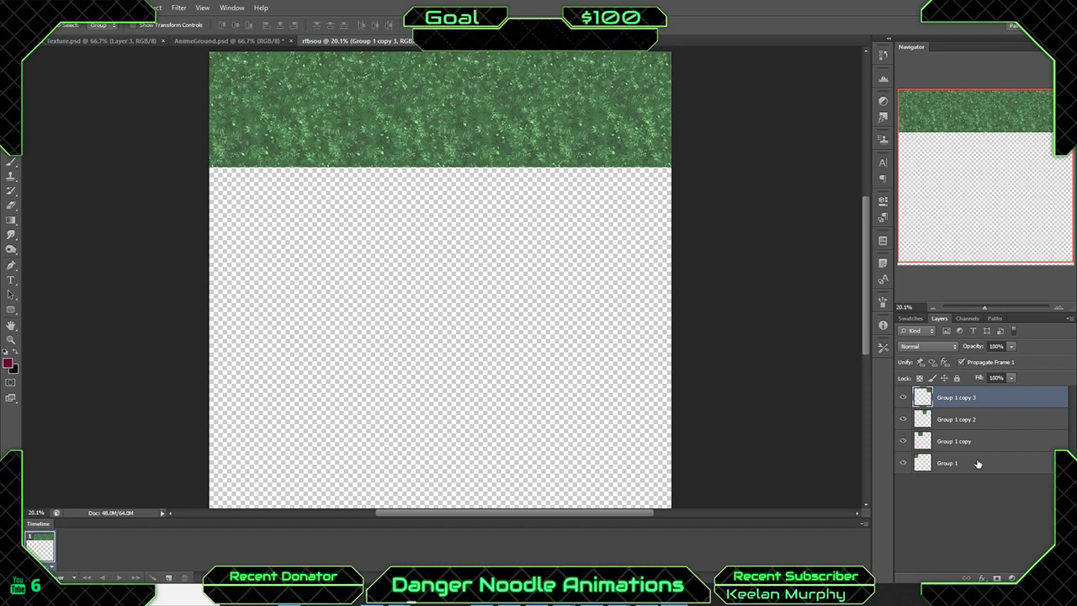
Select all four grass tiles and duplicate the row downward three times, edge to edge, to fill the canvas.
shift+click(978, 464)
alt+drag(535, 165, 515, 284)
scroll(482, 210, down, 3)
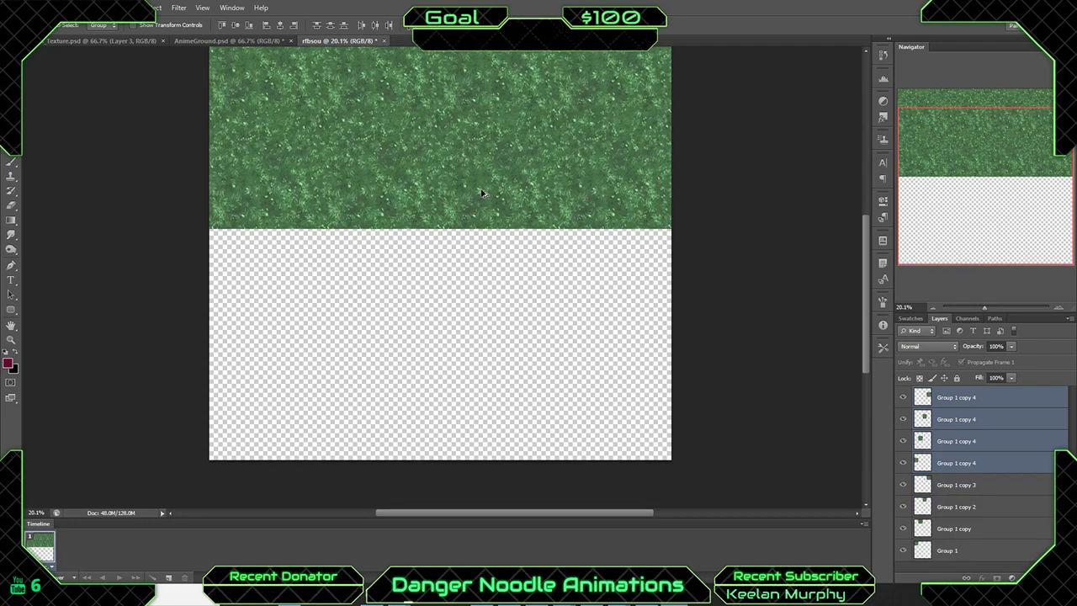
alt+drag(481, 192, 481, 309)
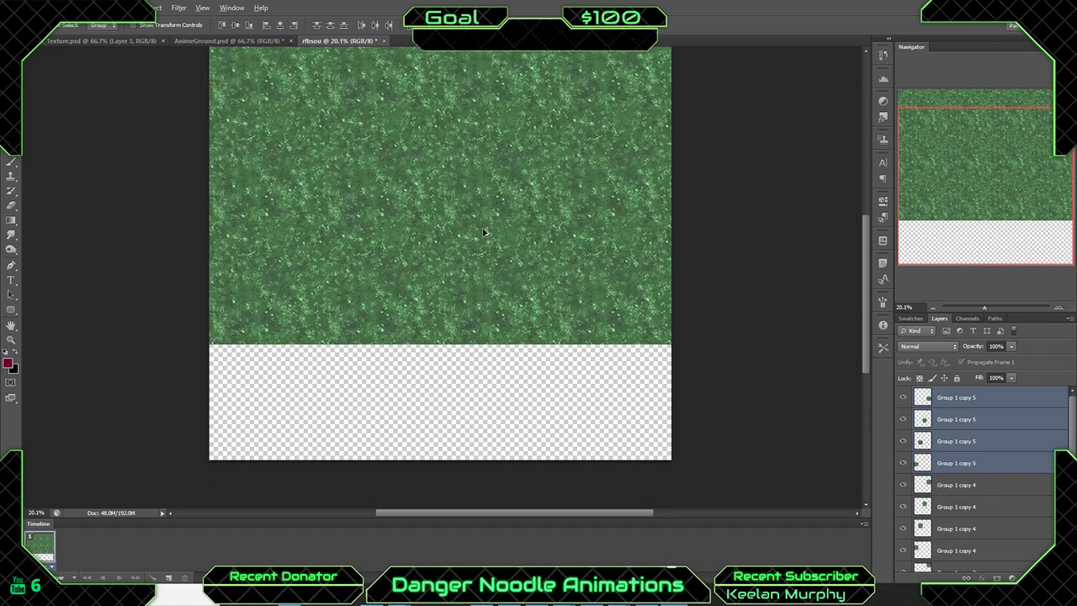
alt+drag(484, 233, 489, 354)
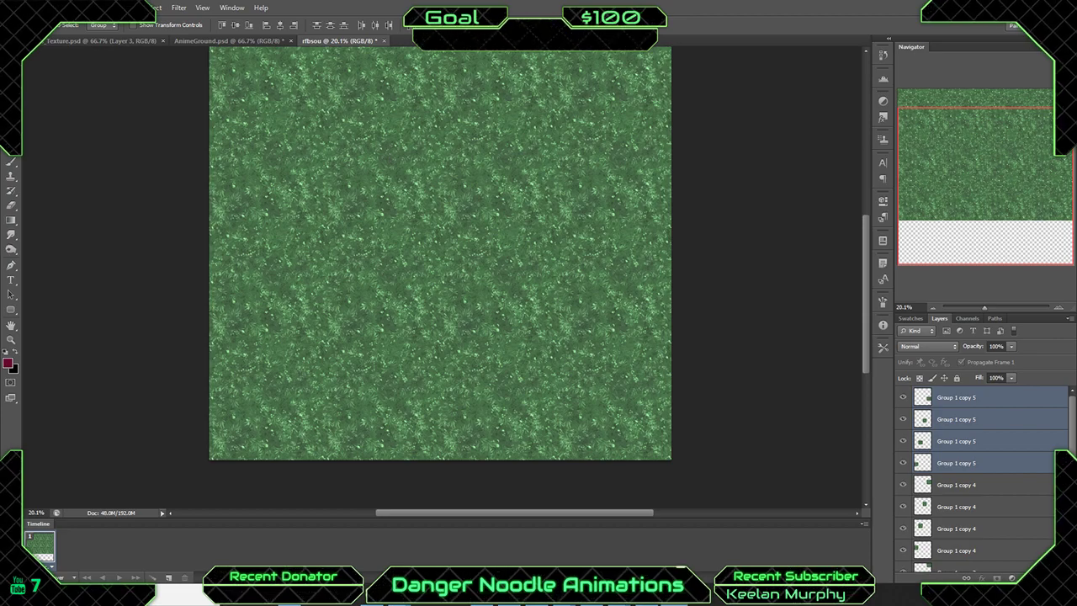
key(ctrl+shift+alt+t)
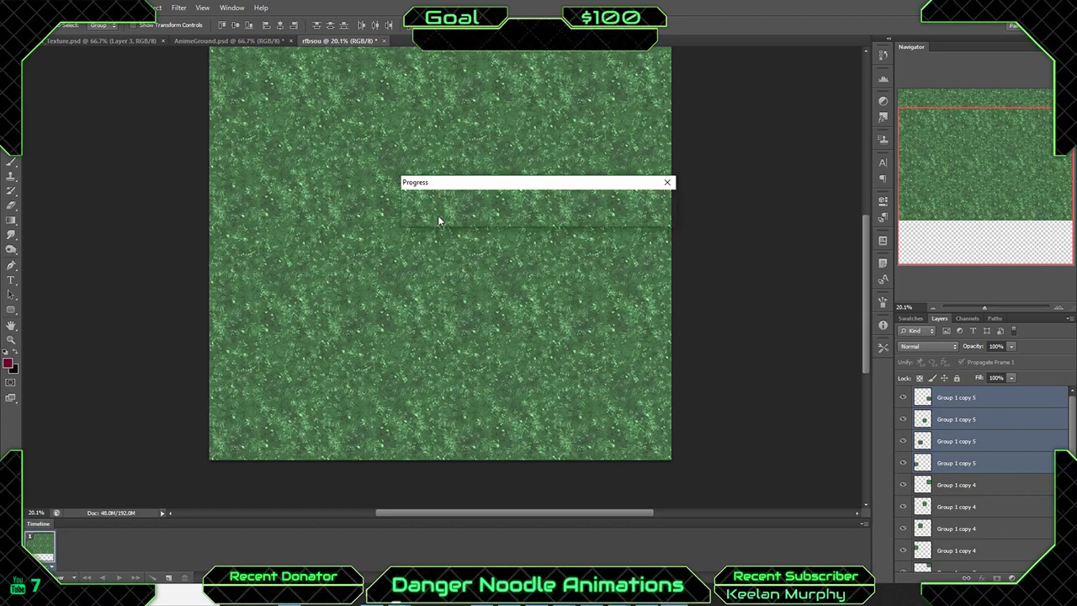
Set up saving the tiled grass as a JPEG copy in the Vegetation grass trees folder, reusing the file name Grass_Texture_001.
alt+scroll(439, 257, up, 4)
alt+scroll(439, 257, down, 5)
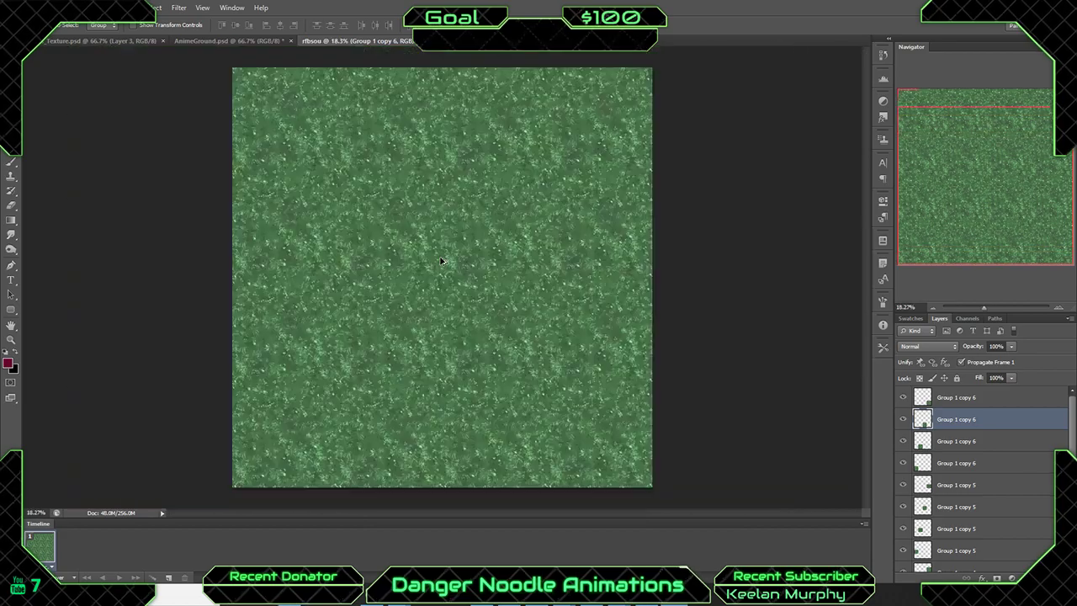
alt+scroll(440, 257, up, 3)
alt+scroll(439, 257, down, 2)
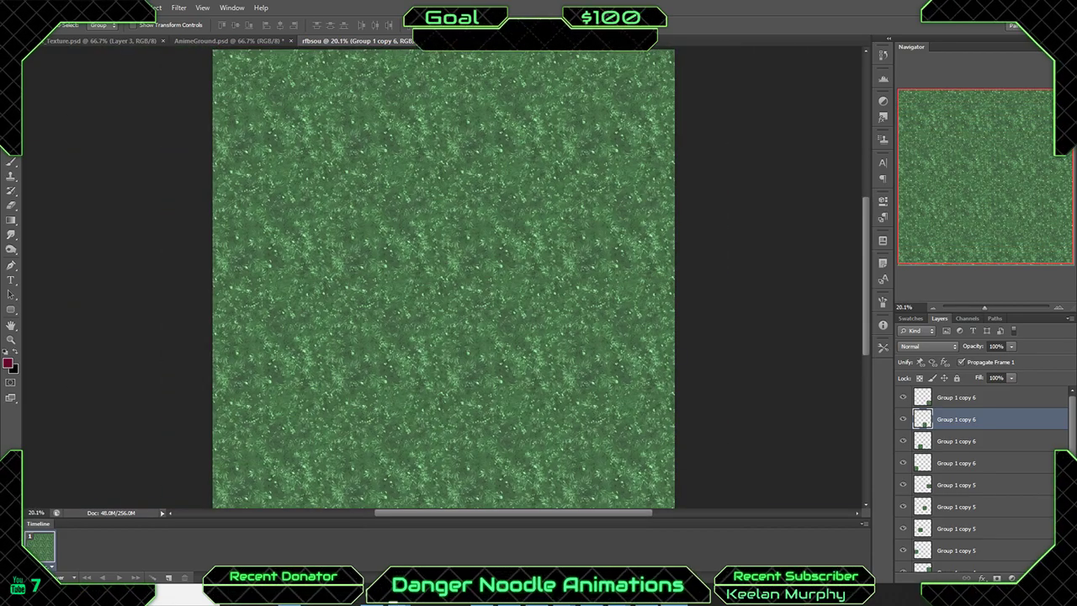
click(17, 8)
click(68, 139)
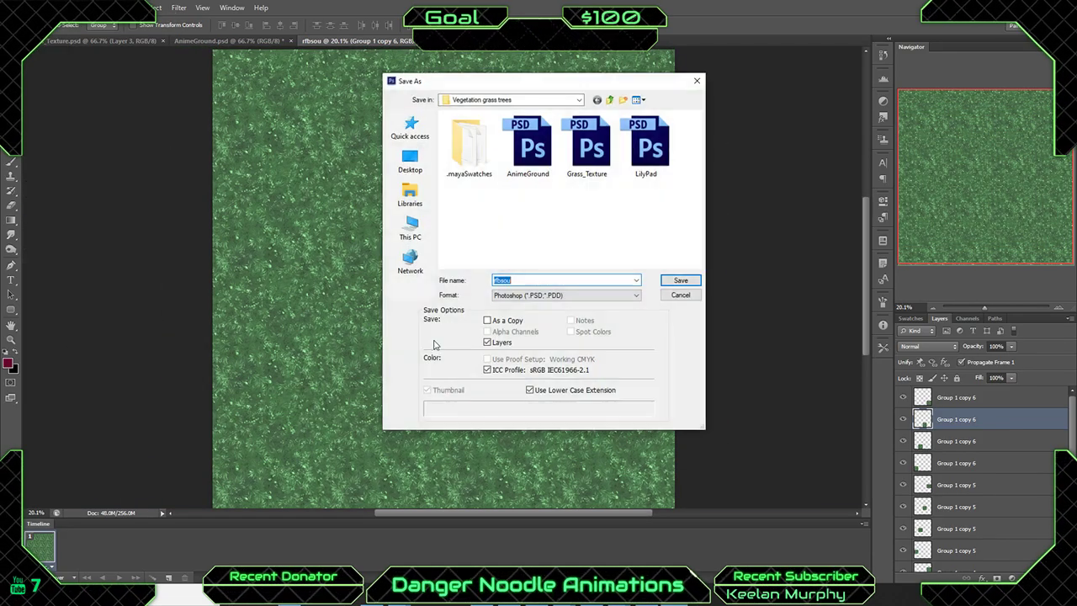
click(543, 295)
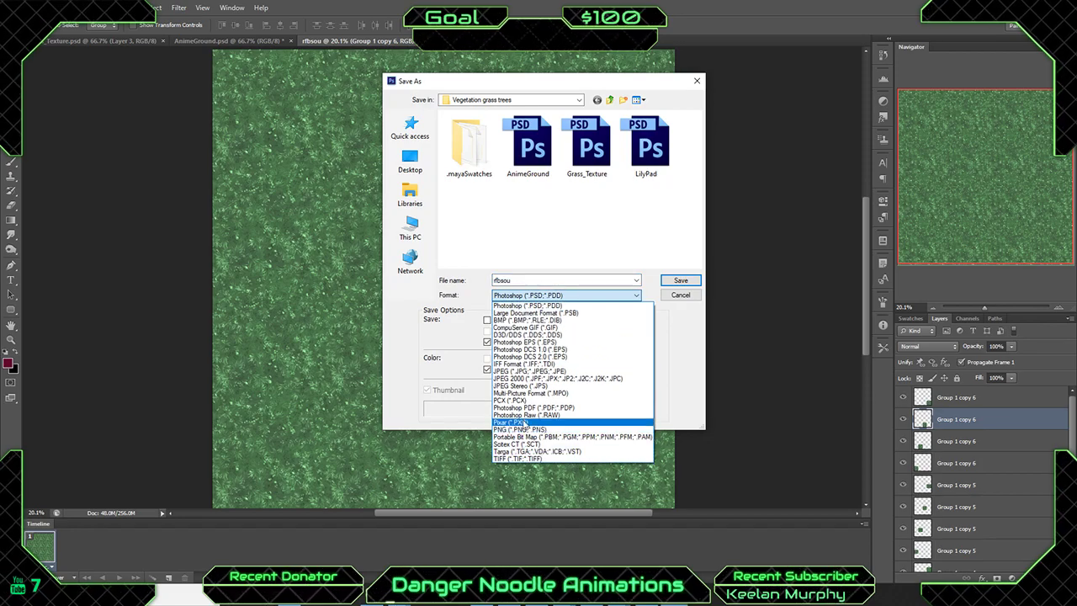
click(522, 371)
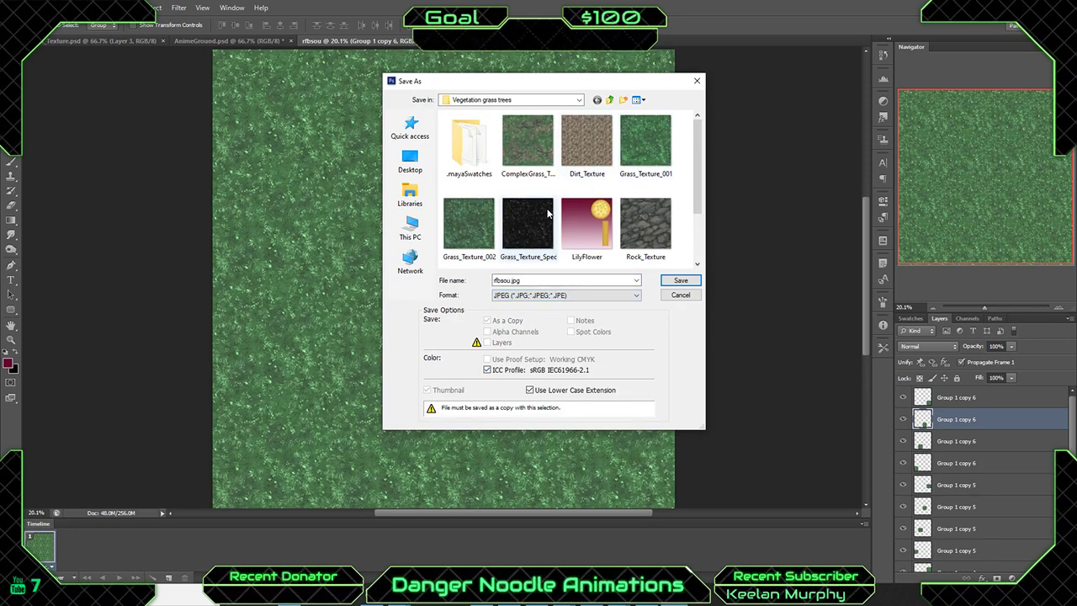
scroll(551, 223, down, 1)
scroll(552, 223, up, 1)
click(645, 142)
click(551, 294)
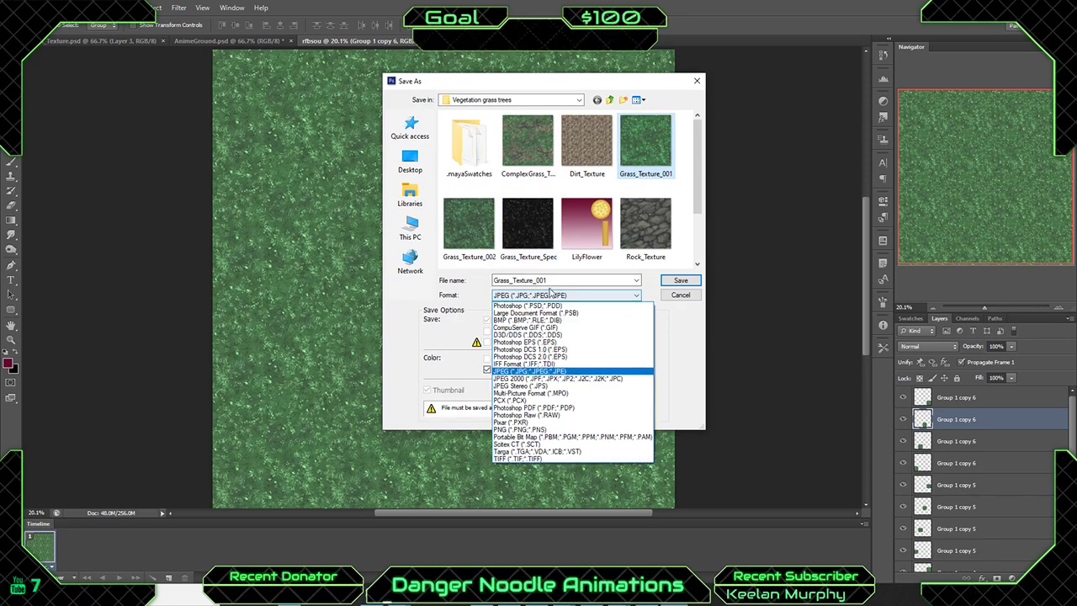
Save the tiled grass image as a JPEG named Grass_Texture_4096 in the Vegetation grass trees folder.
click(549, 291)
drag(535, 280, 597, 280)
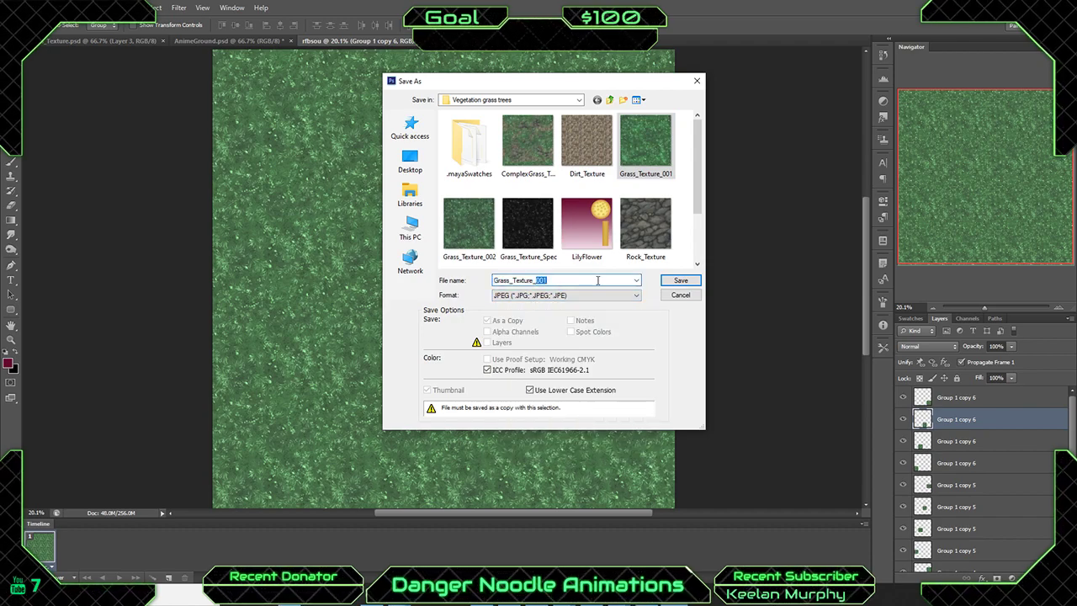
text(4096)
click(680, 281)
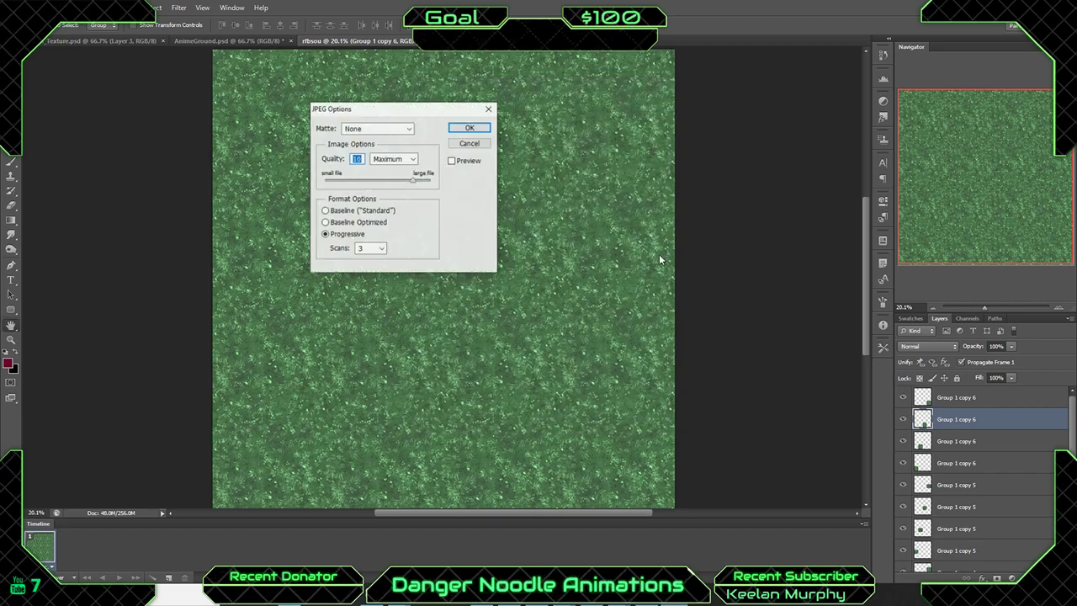
click(470, 128)
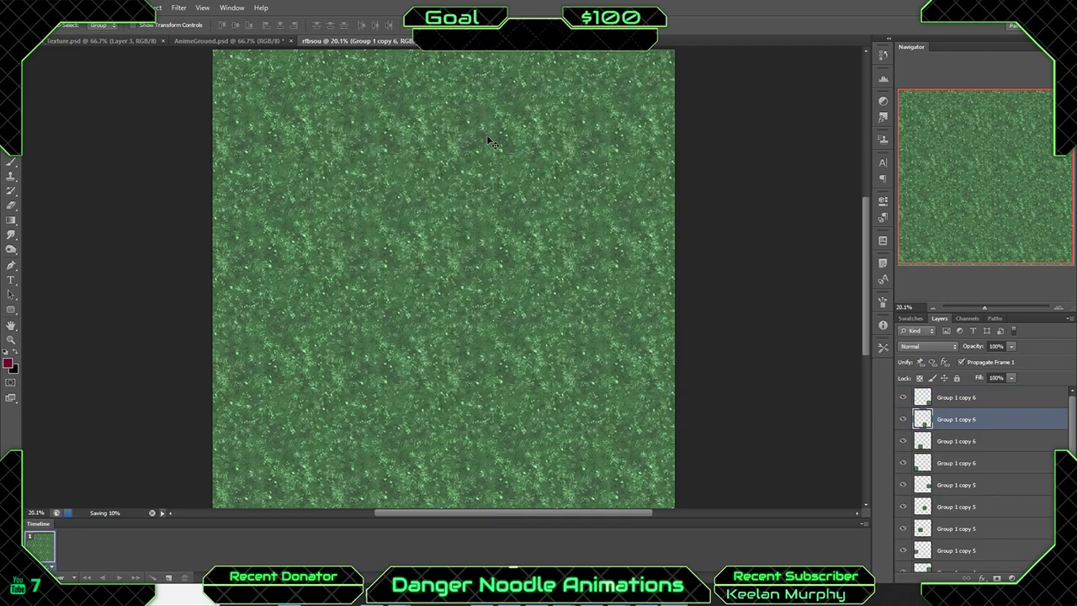
Switch to Substance Painter and add Grass_Texture_4096.jpg from the Vegetation grass trees folder to the resources for import.
click(647, 602)
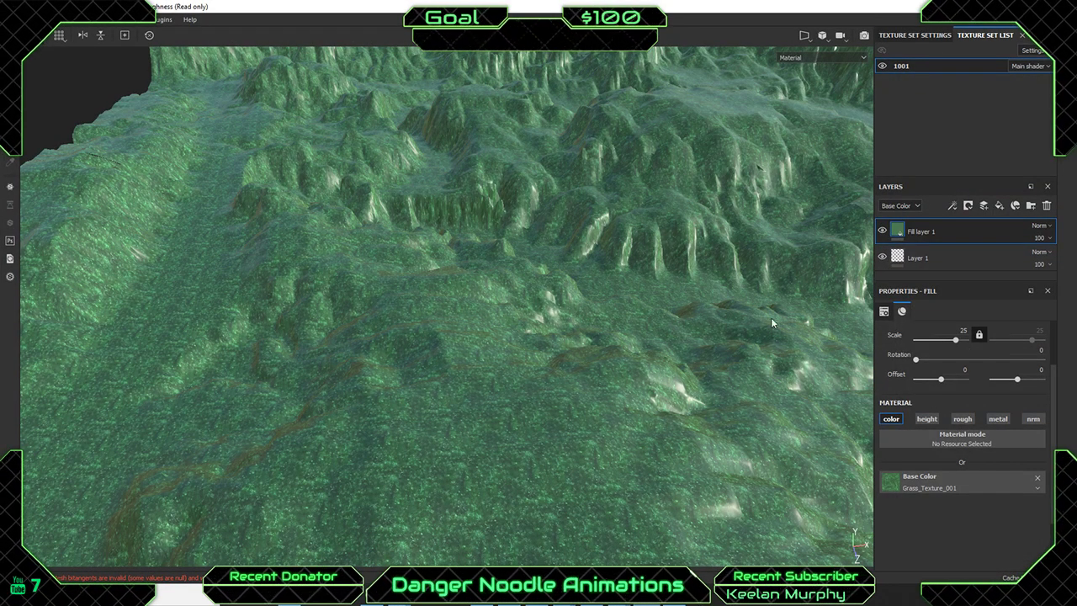
click(960, 486)
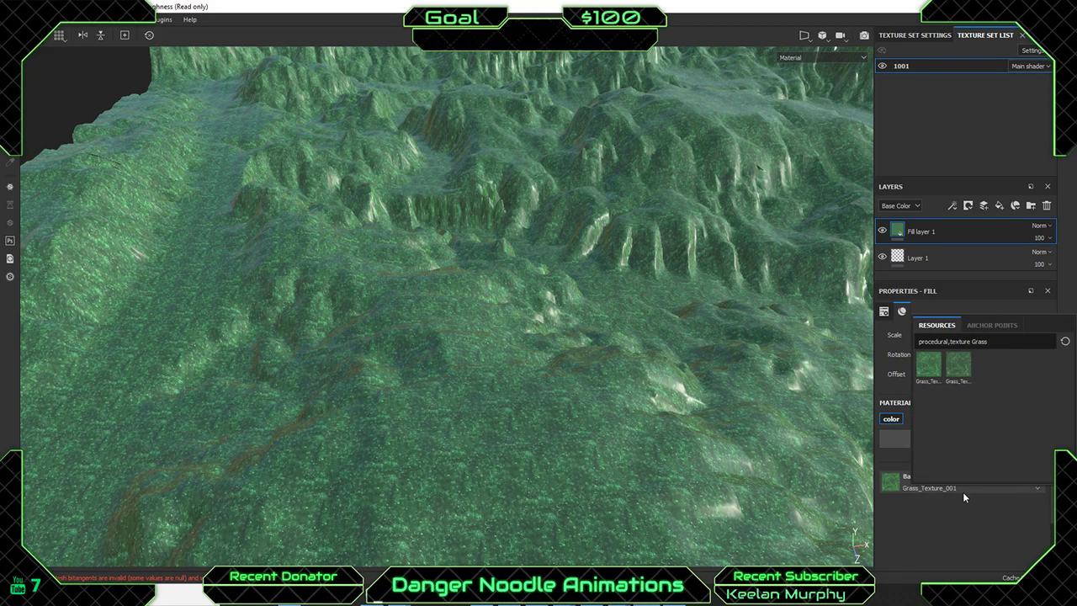
click(964, 493)
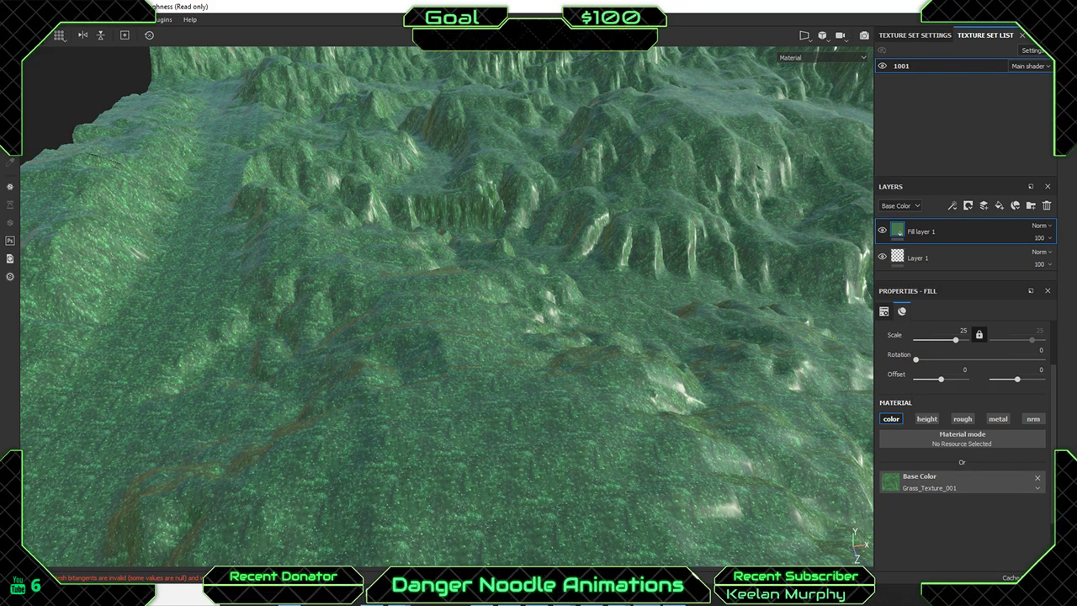
click(12, 20)
click(54, 197)
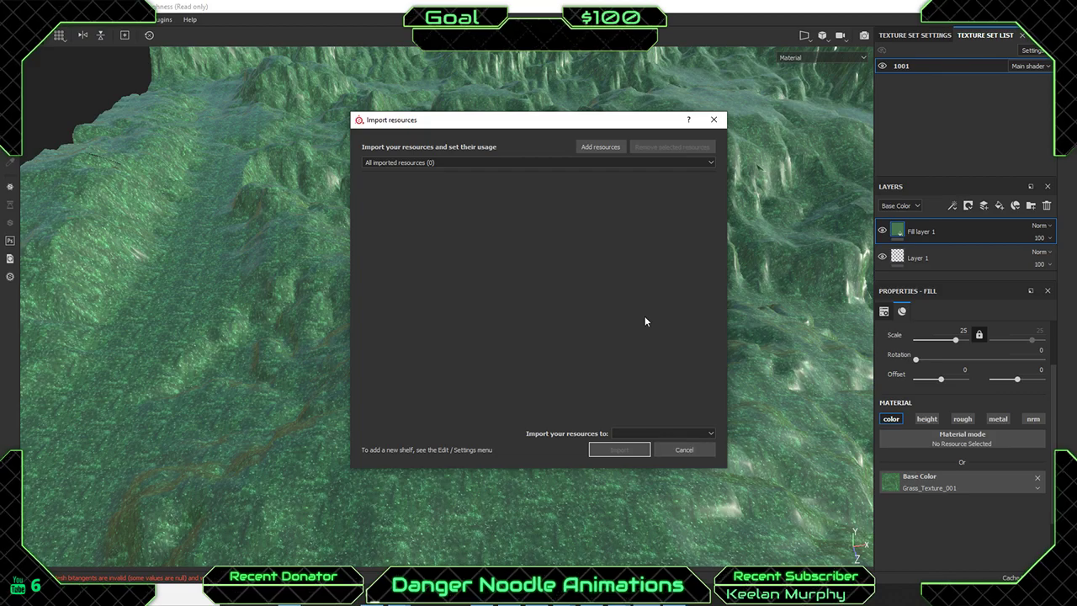
click(600, 147)
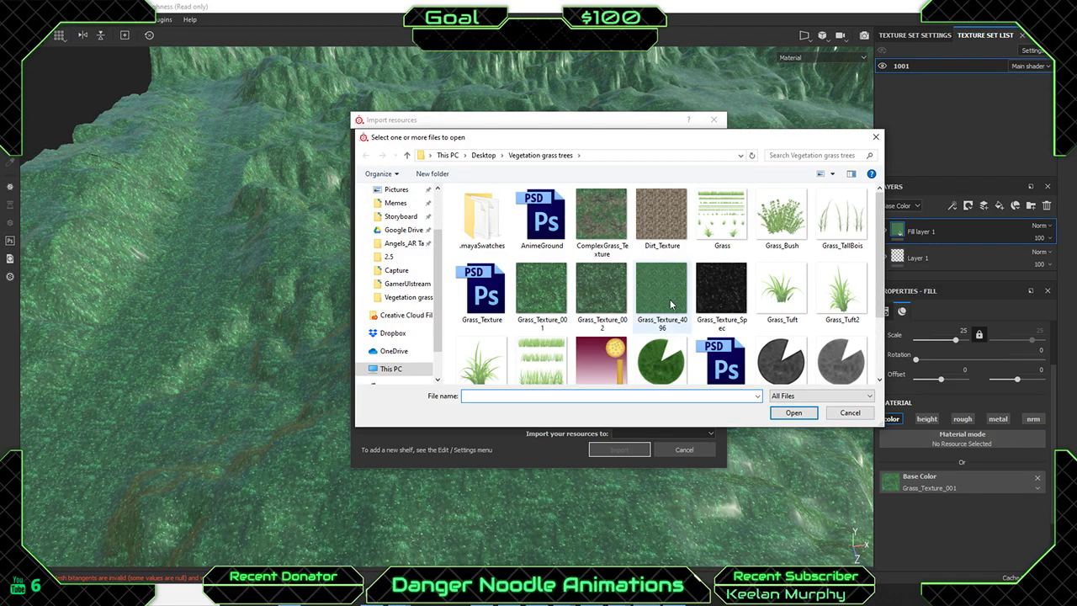
click(665, 294)
click(794, 413)
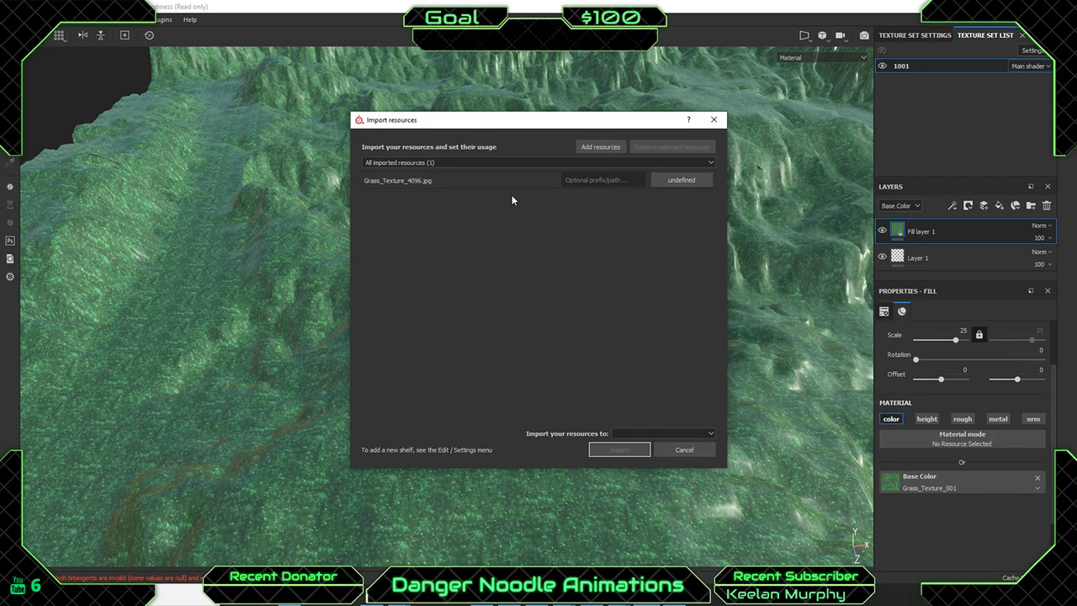
Import Grass_Texture_4096.jpg into the current session with its usage set to texture.
click(636, 430)
click(648, 444)
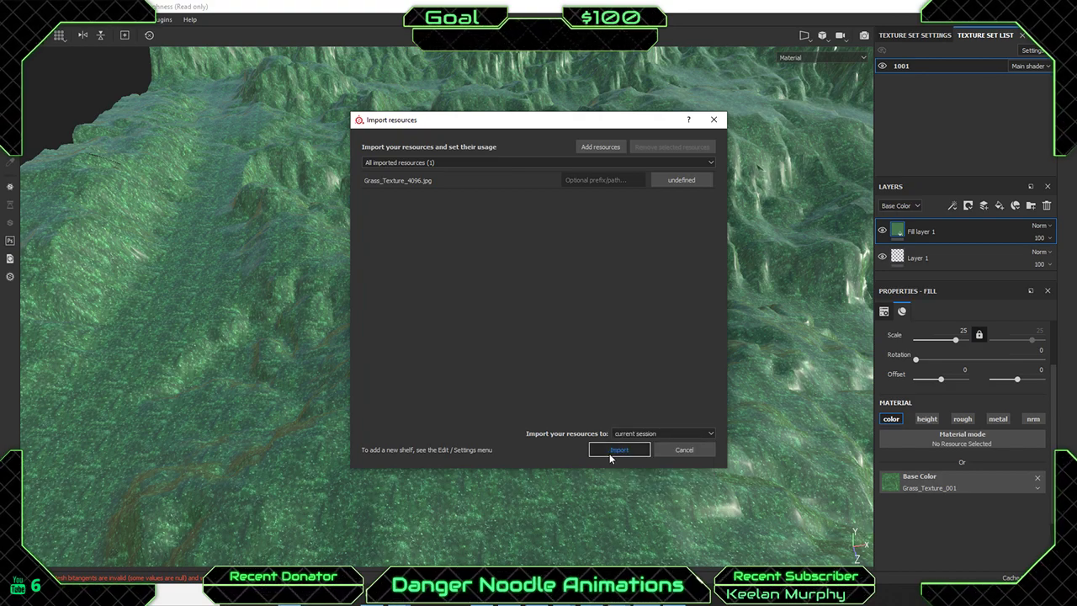
click(610, 452)
click(574, 306)
click(682, 180)
click(711, 220)
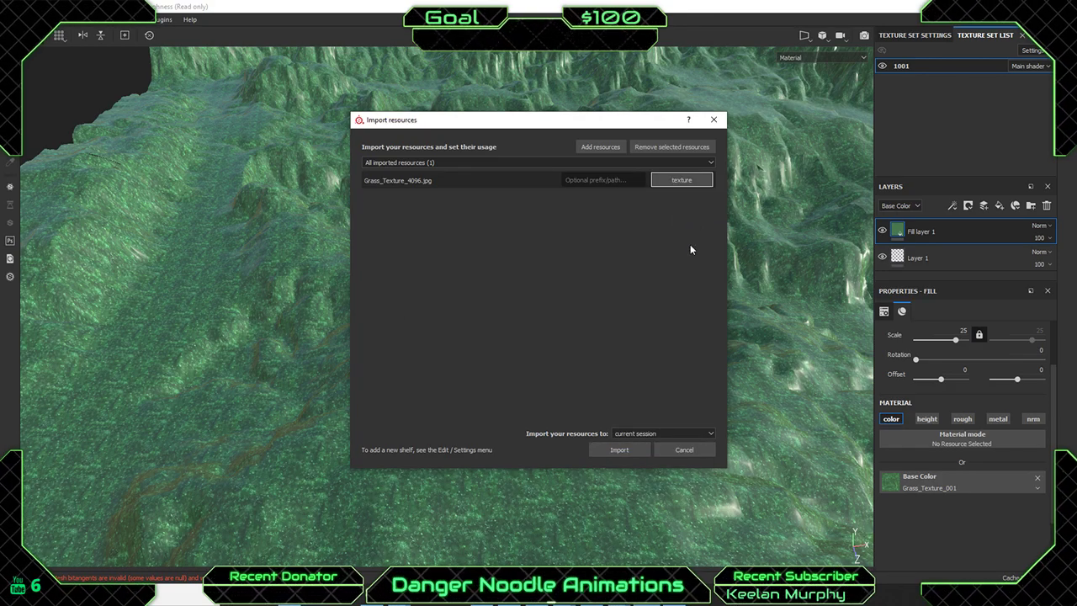
click(612, 452)
Apply the Grass_Texture_4096 texture as the base color of Fill layer 1.
click(919, 439)
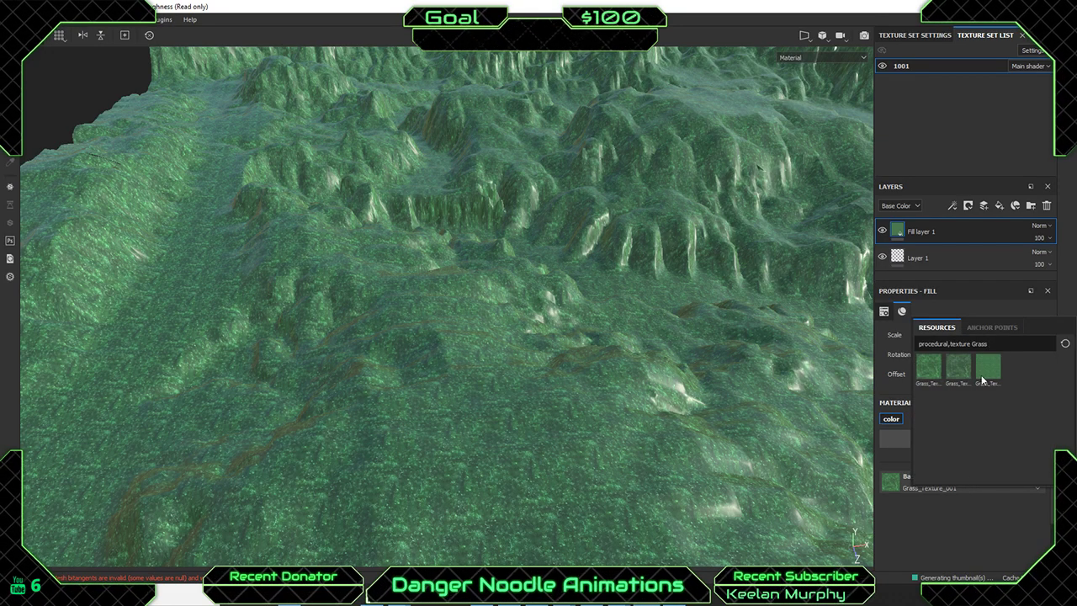
click(987, 370)
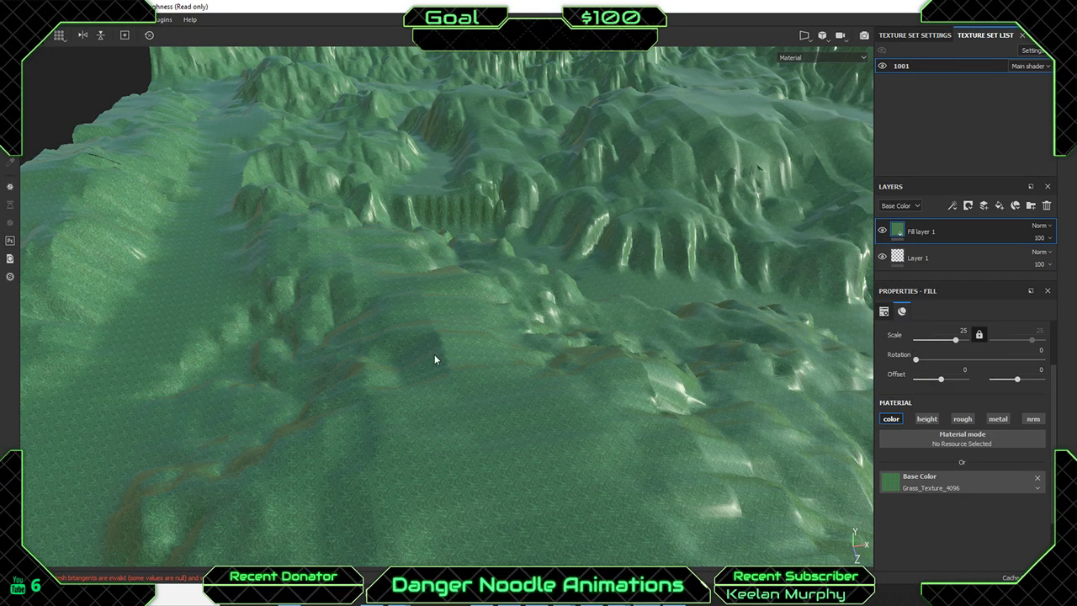
alt+middle_drag(435, 360, 595, 336)
scroll(594, 340, up, 4)
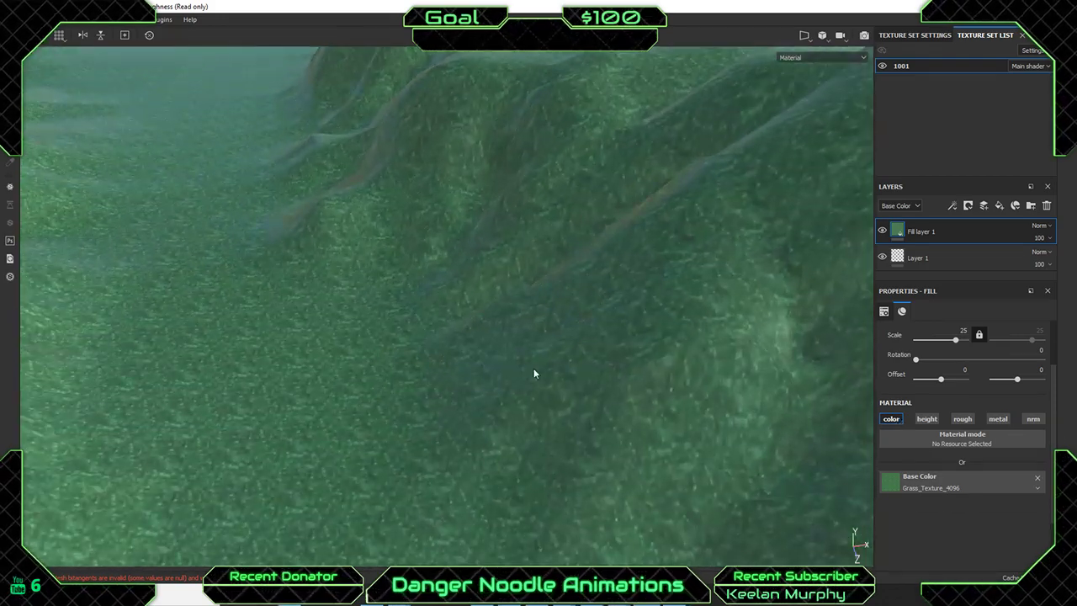
scroll(534, 373, up, 8)
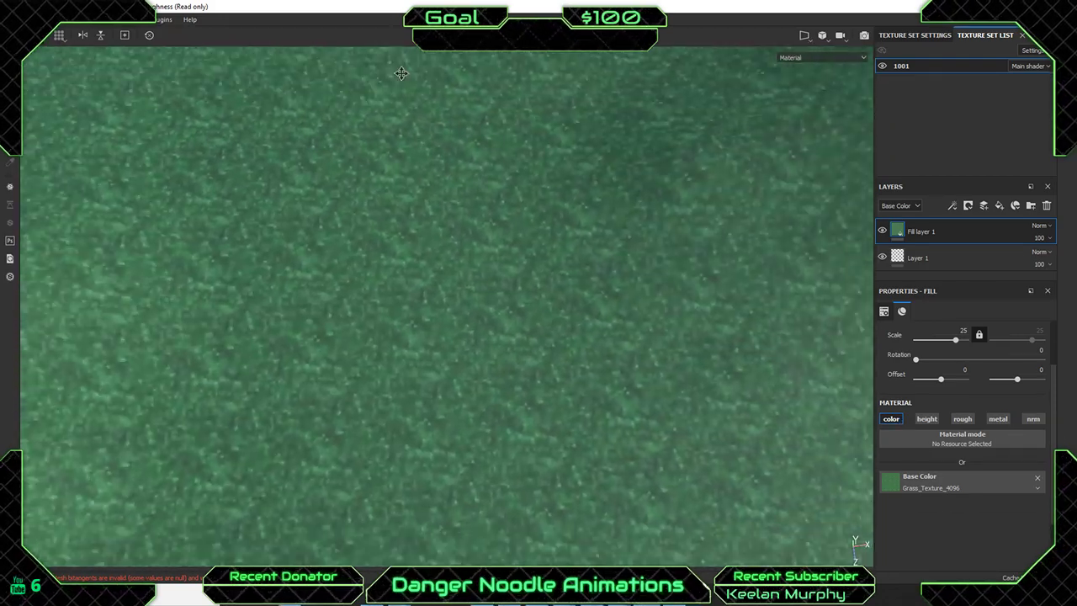
alt+middle_drag(402, 74, 498, 226)
scroll(499, 228, down, 4)
scroll(454, 364, up, 6)
scroll(453, 366, down, 4)
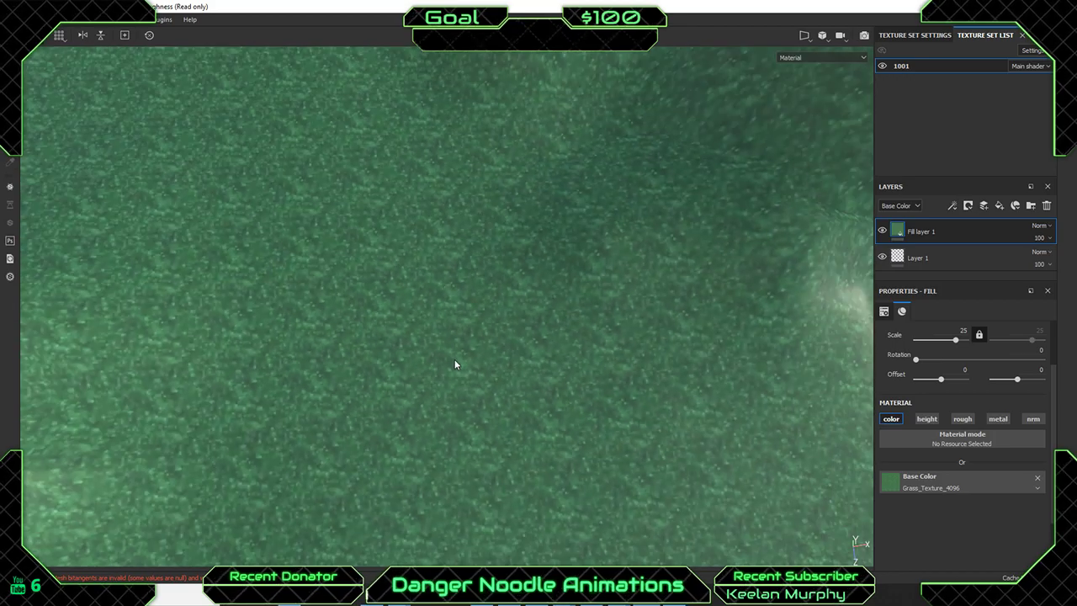
Reduce the texture scale of Fill layer 1 to 3.3 so the grass pattern appears larger on the terrain.
drag(956, 340, 950, 340)
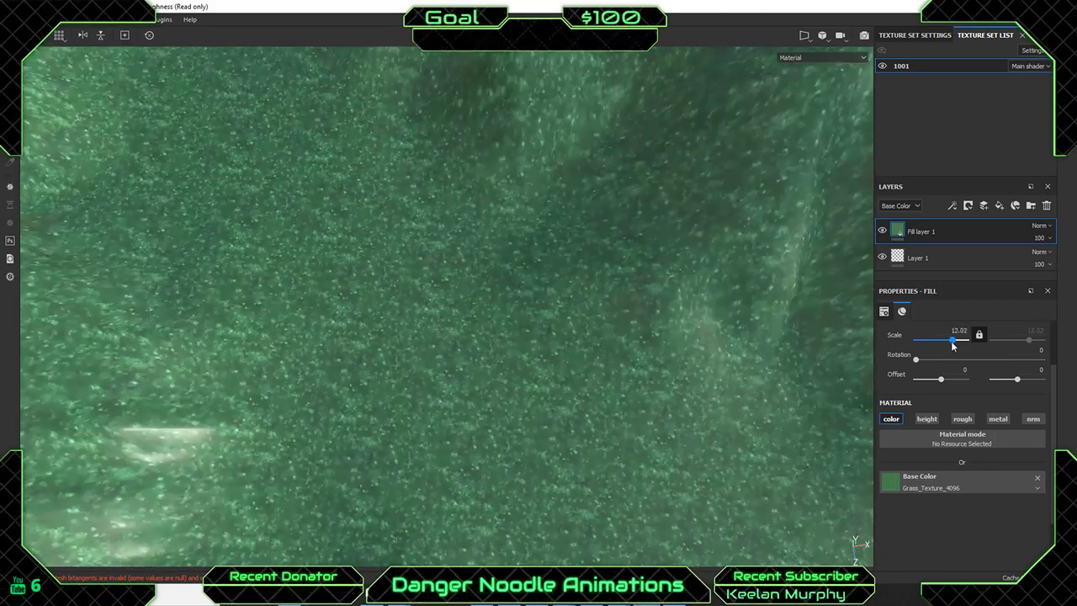
scroll(432, 354, up, 5)
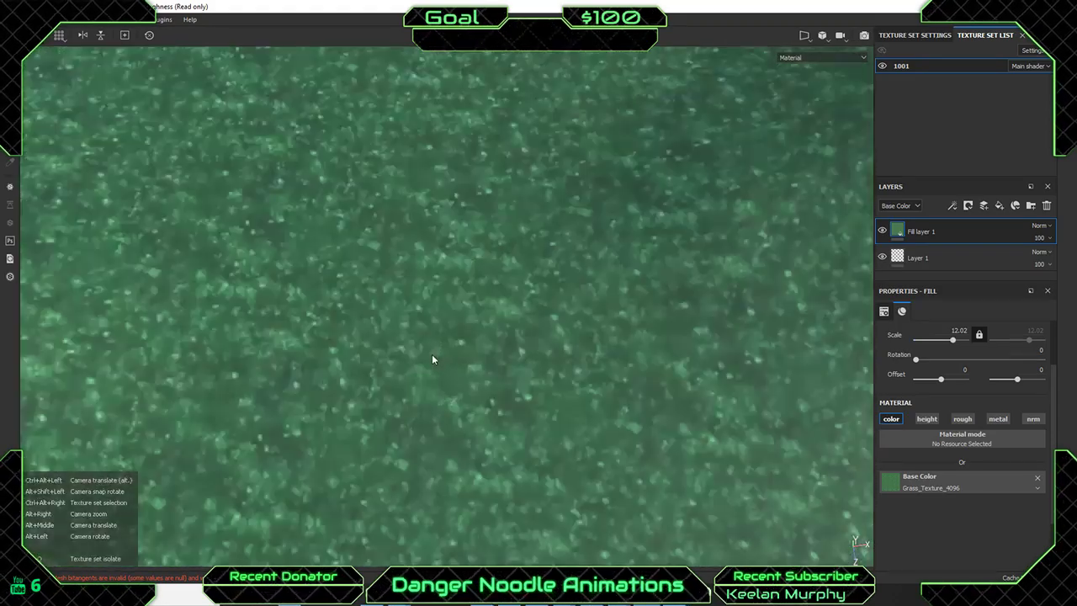
scroll(444, 348, down, 4)
alt+drag(445, 349, 495, 274)
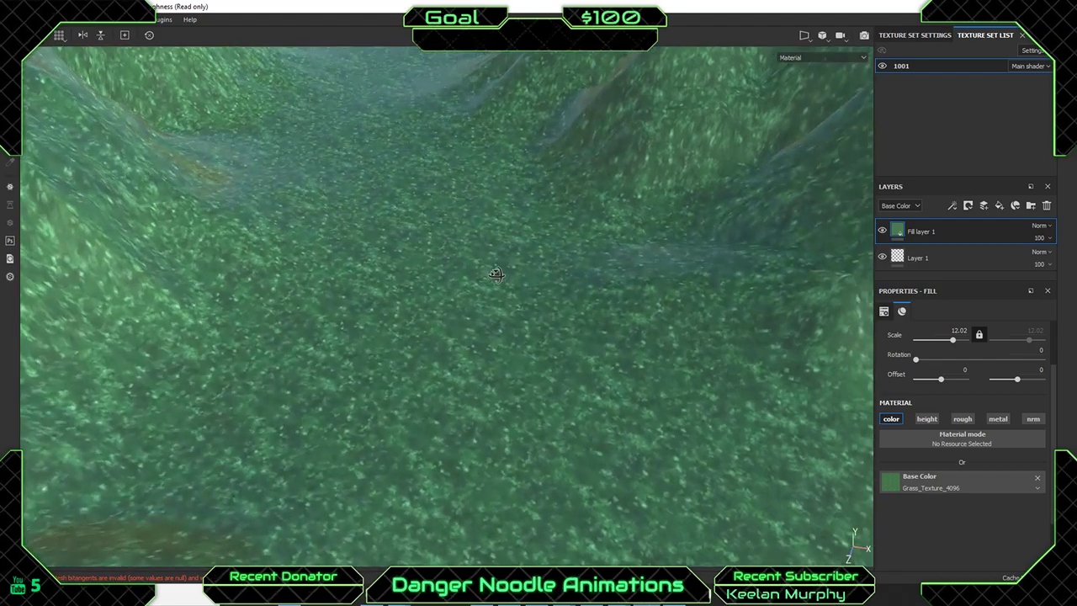
scroll(603, 344, up, 4)
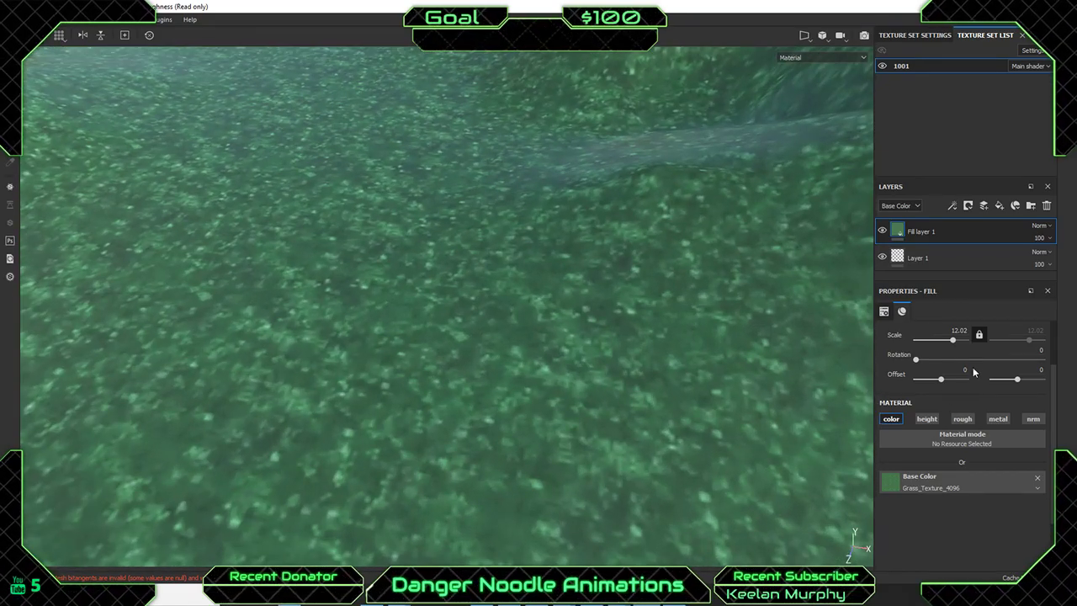
drag(954, 338, 949, 338)
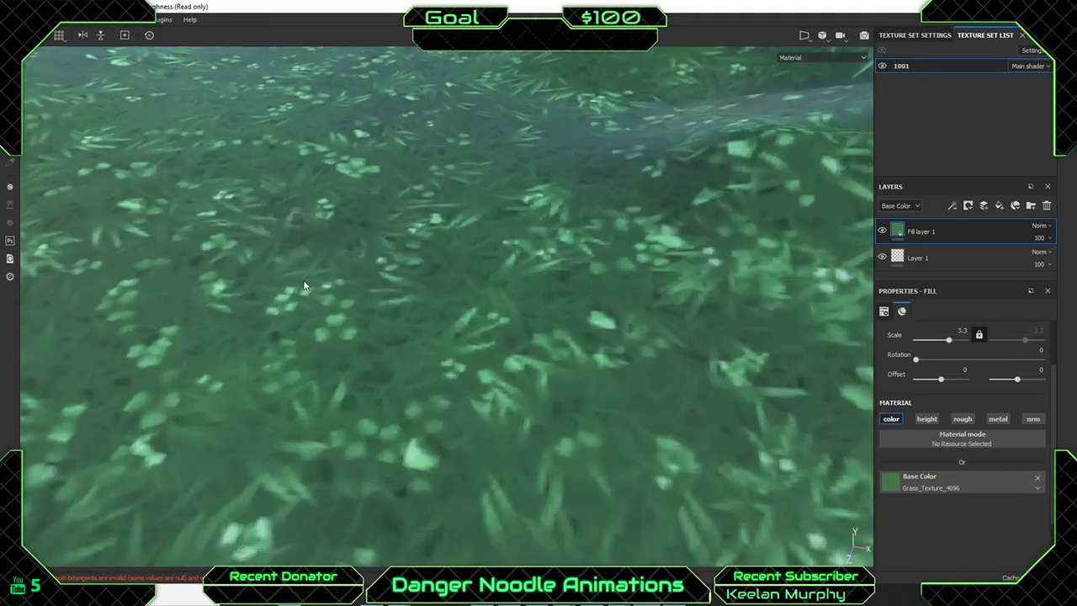
Examine the rescaled grass texture across the terrain from close up, from a distance and from several angles.
scroll(304, 281, down, 6)
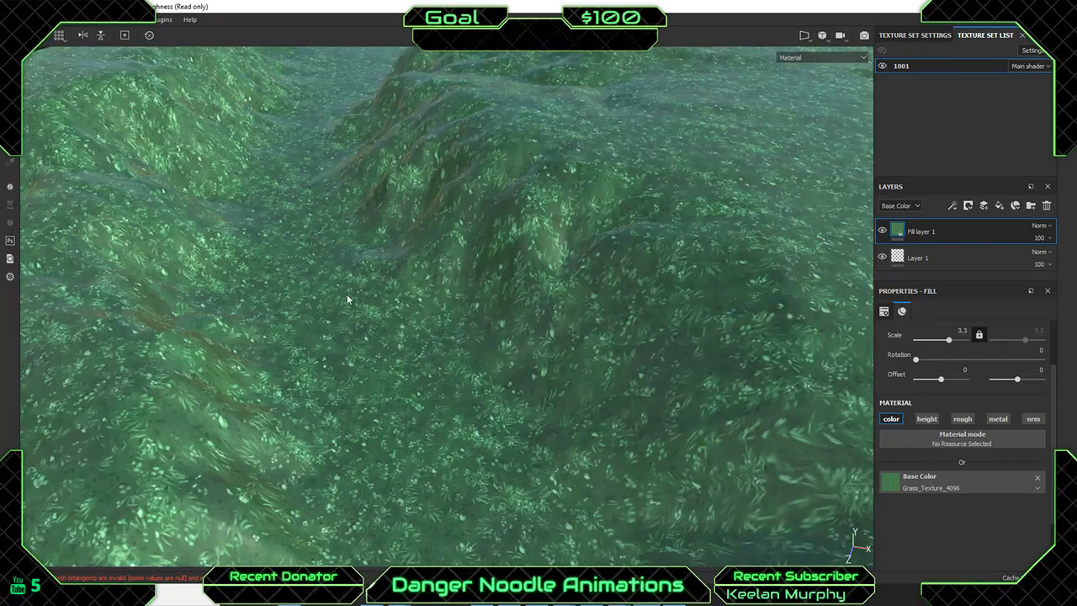
alt+middle_drag(347, 294, 301, 161)
alt+drag(301, 162, 372, 389)
scroll(382, 380, down, 6)
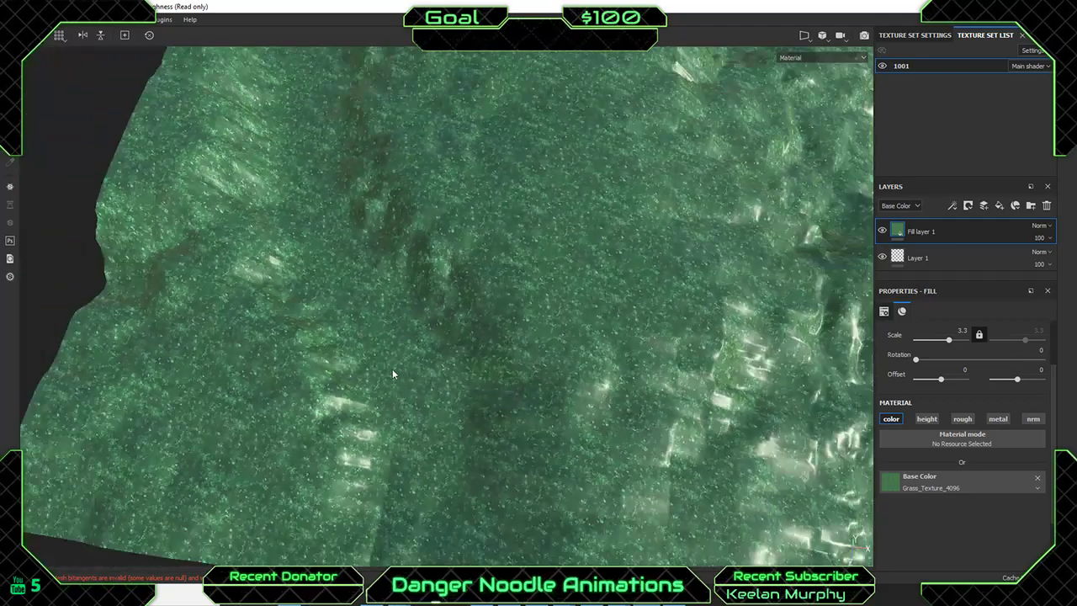
scroll(392, 368, down, 4)
alt+drag(482, 299, 839, 281)
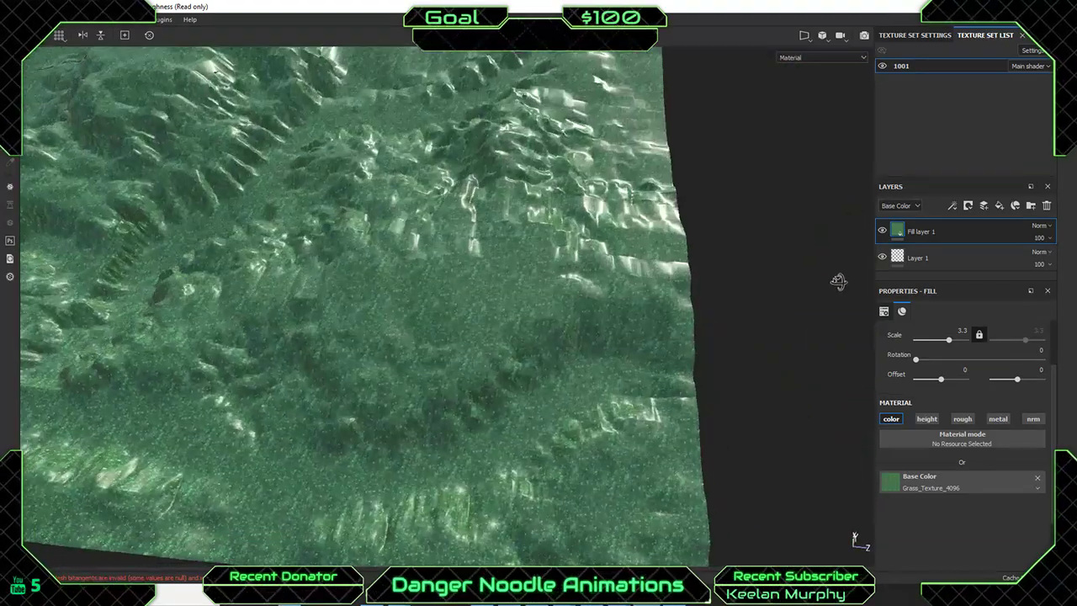
scroll(367, 238, up, 4)
alt+drag(357, 236, 554, 379)
scroll(554, 378, up, 6)
alt+middle_drag(553, 378, 460, 232)
mouse_move(460, 226)
alt+mouse_down()
mouse_move(656, 284)
mouse_move(666, 281)
mouse_move(654, 283)
mouse_move(534, 128)
mouse_move(637, 176)
mouse_move(733, 176)
mouse_move(230, 197)
mouse_move(144, 246)
mouse_move(243, 228)
mouse_move(255, 202)
mouse_move(236, 221)
mouse_move(444, 317)
mouse_move(378, 222)
mouse_move(273, 233)
mouse_move(566, 337)
alt+mouse_up()
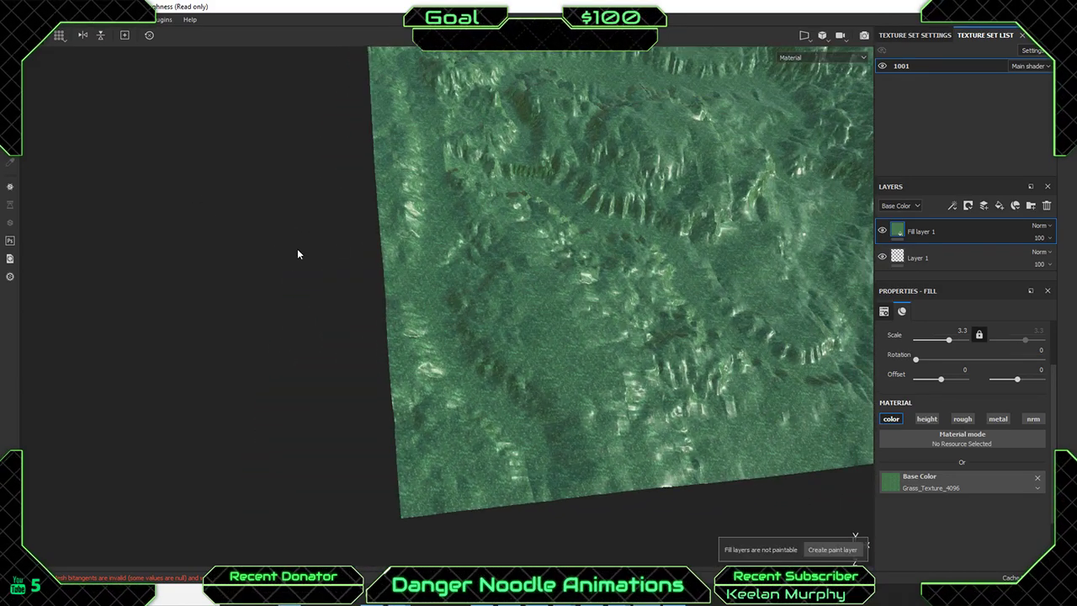
alt+drag(297, 248, 420, 263)
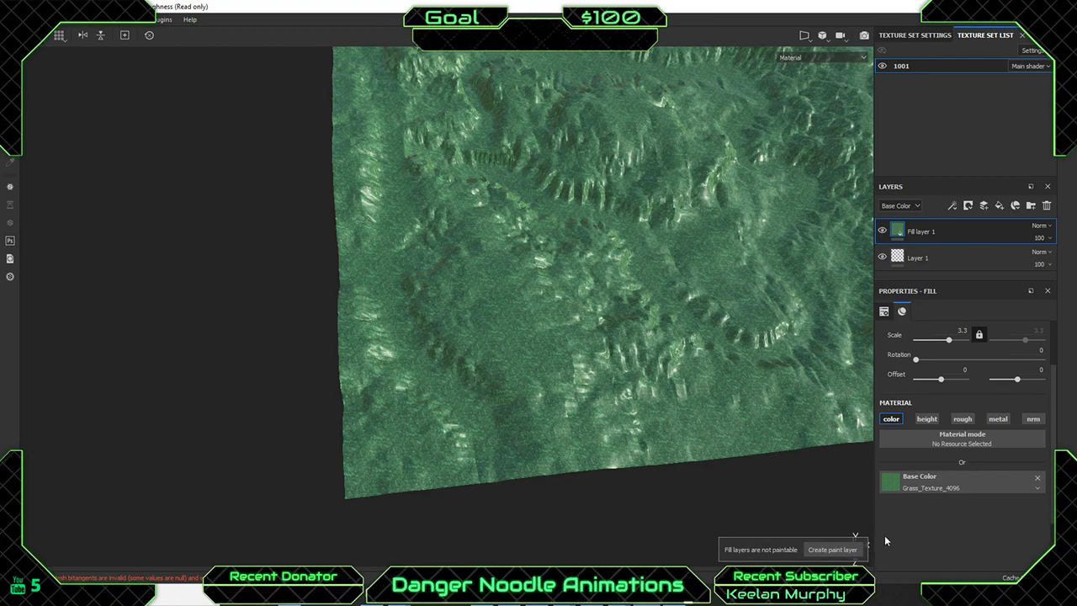
alt+drag(697, 183, 887, 117)
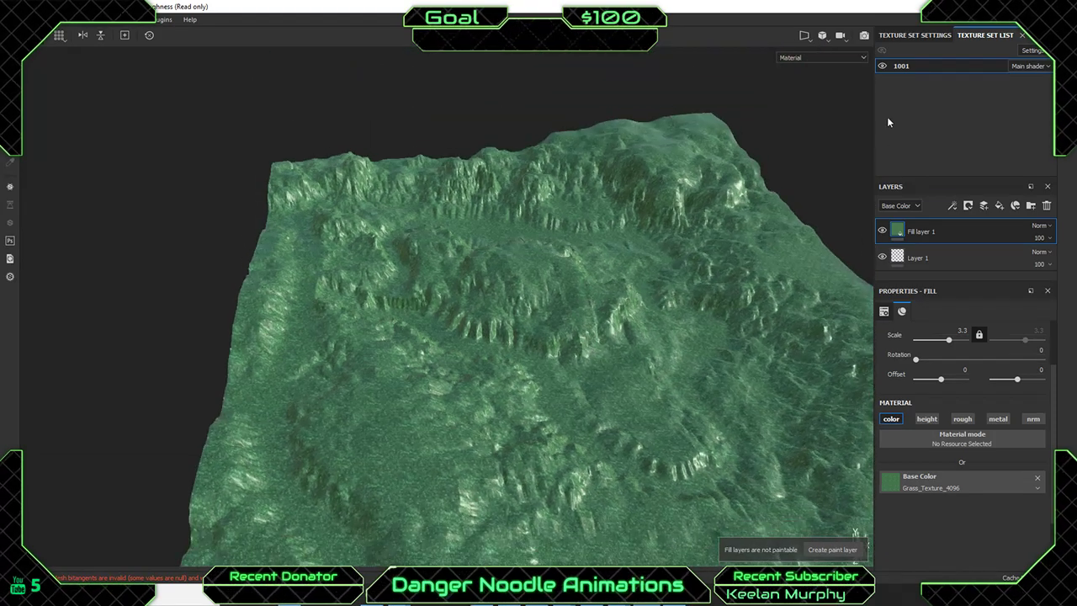
Display only the Base Color channel of the terrain without lighting.
click(805, 58)
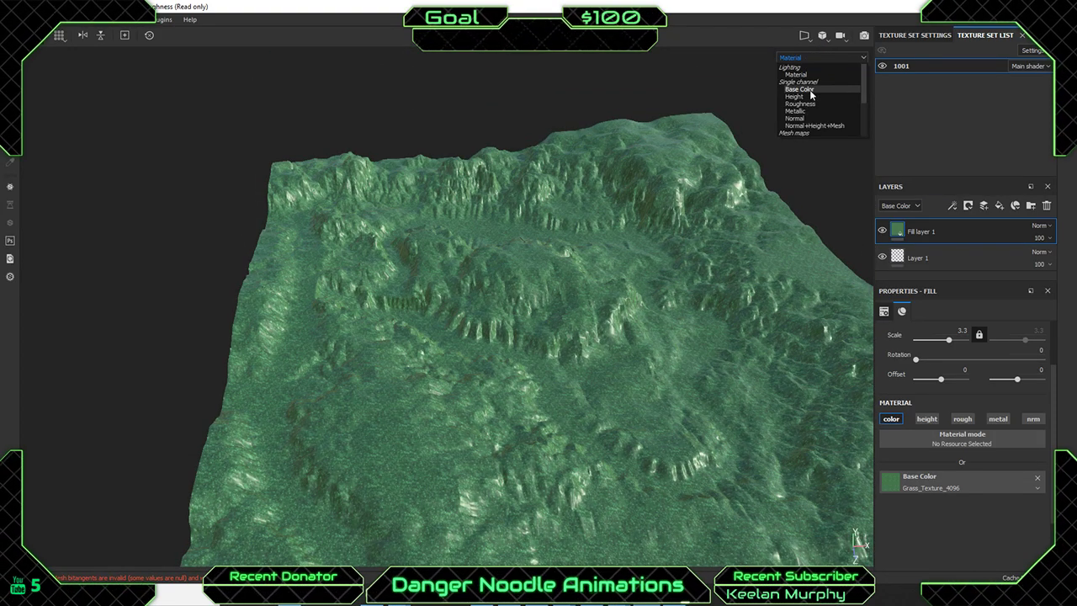
click(803, 89)
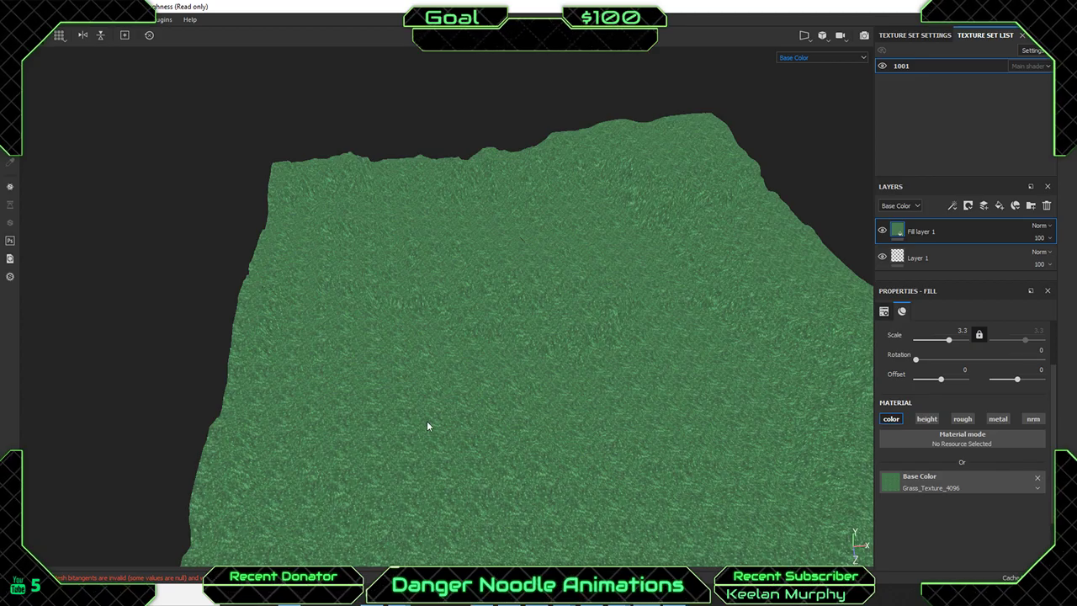
alt+drag(426, 426, 522, 354)
scroll(481, 298, up, 5)
scroll(480, 299, up, 3)
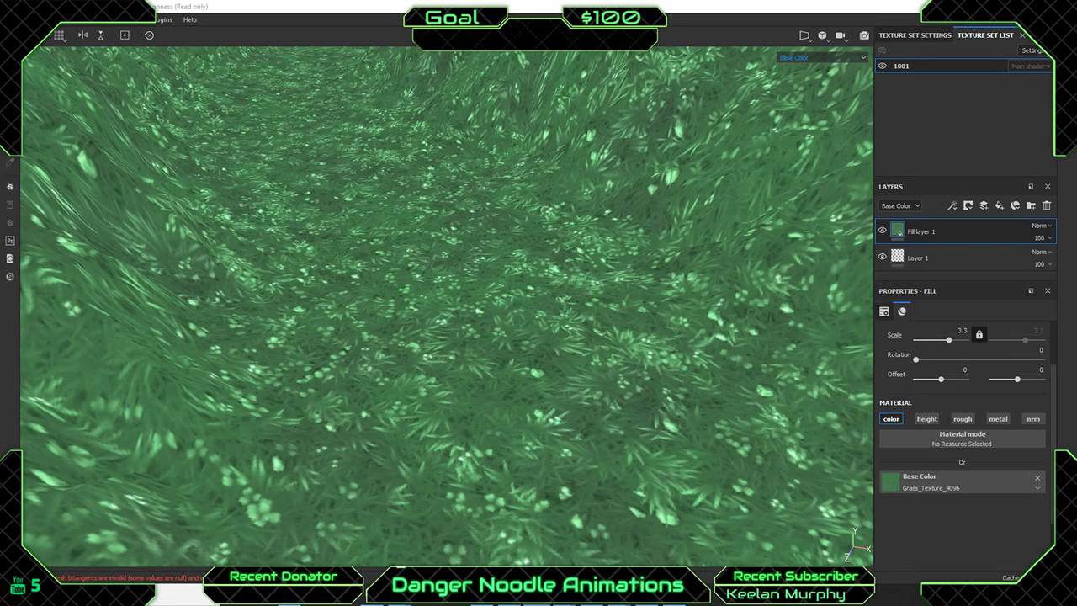
Examine the unlit grass texture for detail and visible tiling, both near the ground and over the whole terrain.
scroll(323, 332, down, 5)
alt+drag(308, 326, 638, 368)
scroll(263, 277, down, 4)
scroll(460, 298, up, 4)
scroll(638, 369, up, 3)
scroll(638, 368, down, 3)
alt+drag(495, 313, 502, 343)
alt+drag(333, 346, 431, 295)
scroll(464, 390, up, 7)
scroll(463, 388, down, 3)
scroll(384, 308, down, 5)
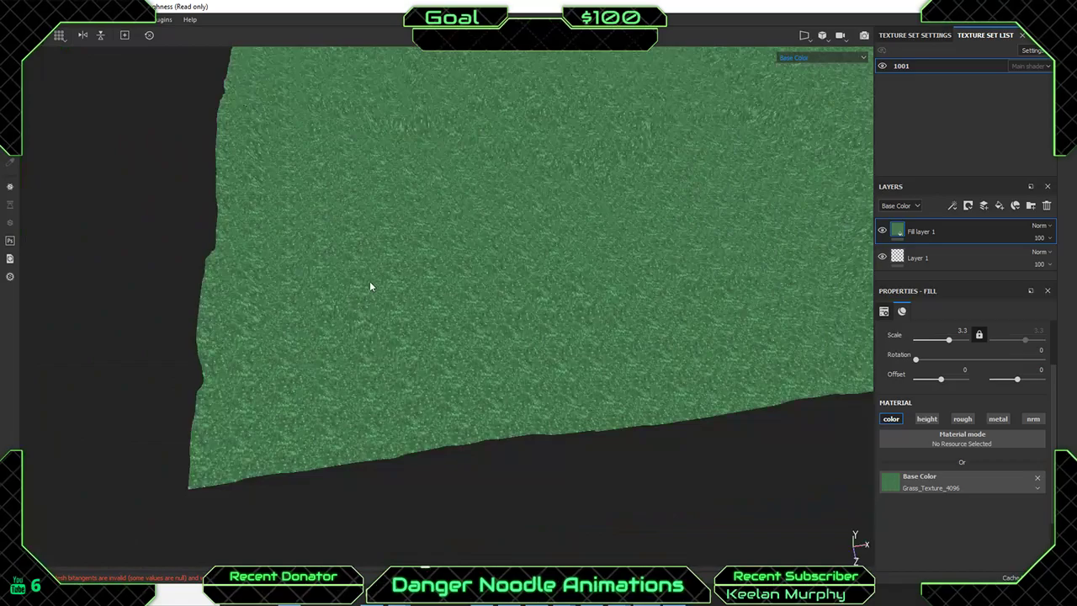
alt+drag(369, 281, 464, 154)
alt+middle_drag(463, 154, 432, 339)
Check the project configuration for the terrain's mesh file and normal map format.
click(823, 36)
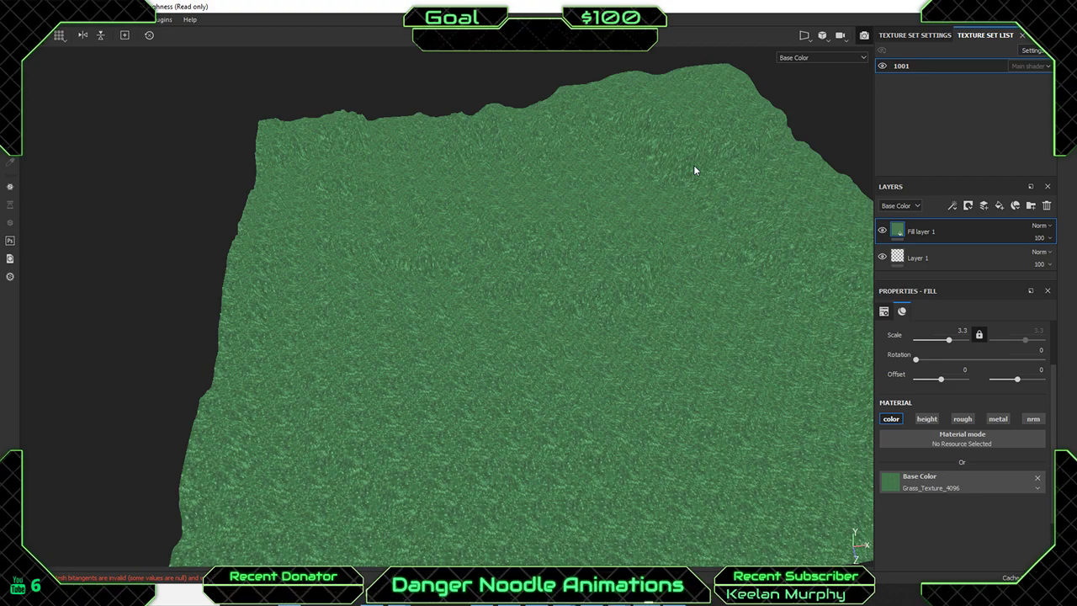
click(865, 37)
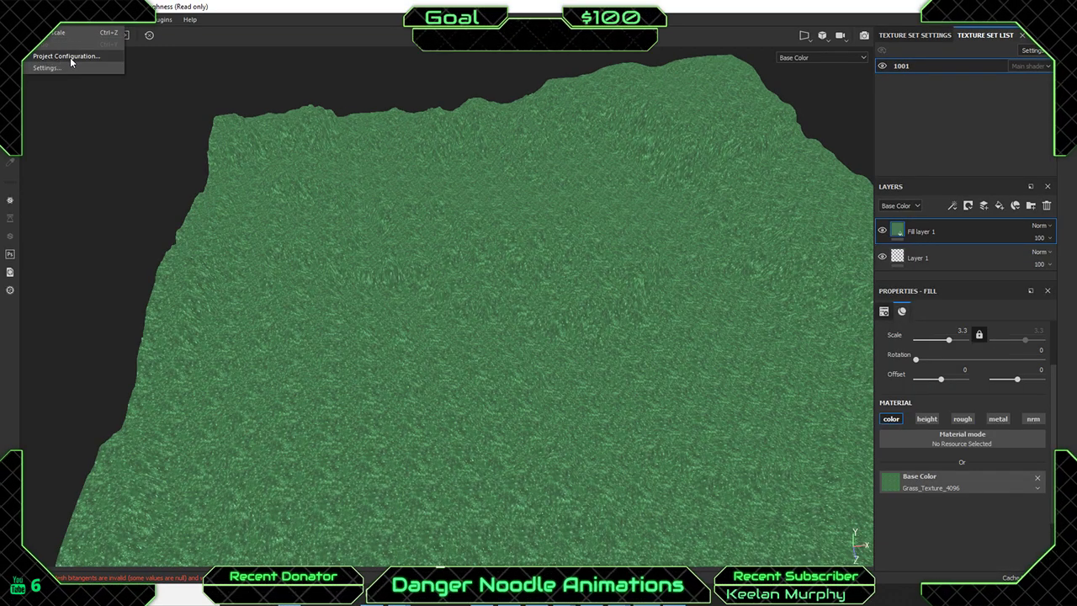
click(70, 57)
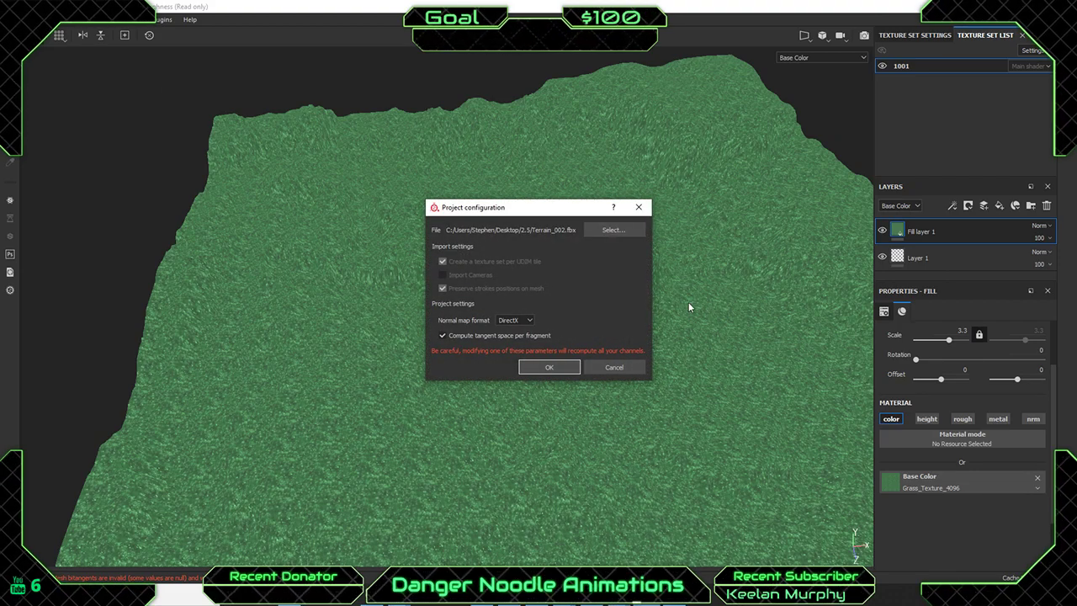
click(608, 367)
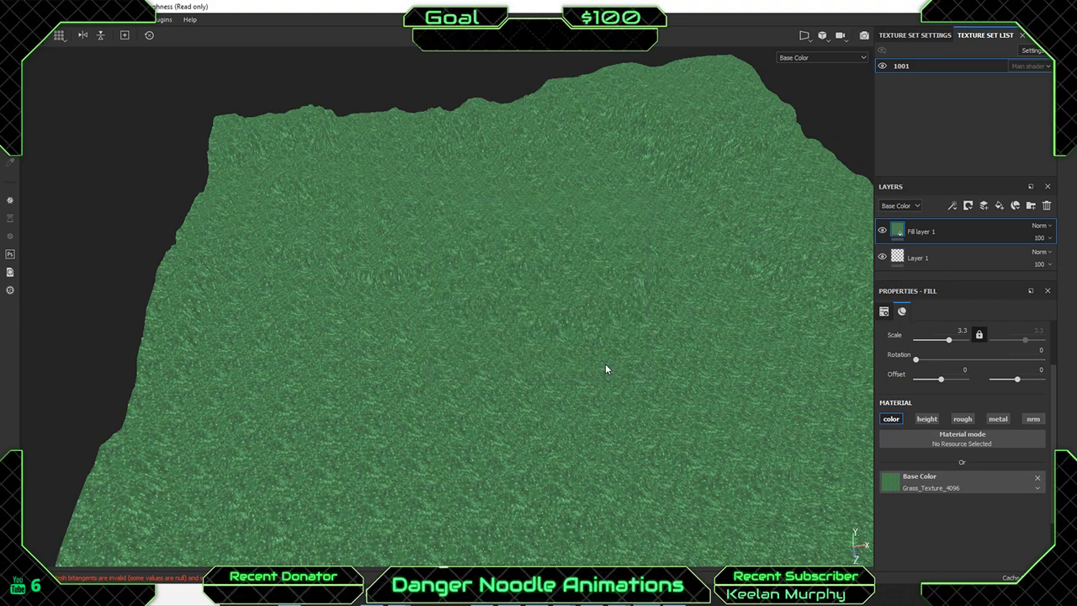
alt+drag(613, 163, 502, 287)
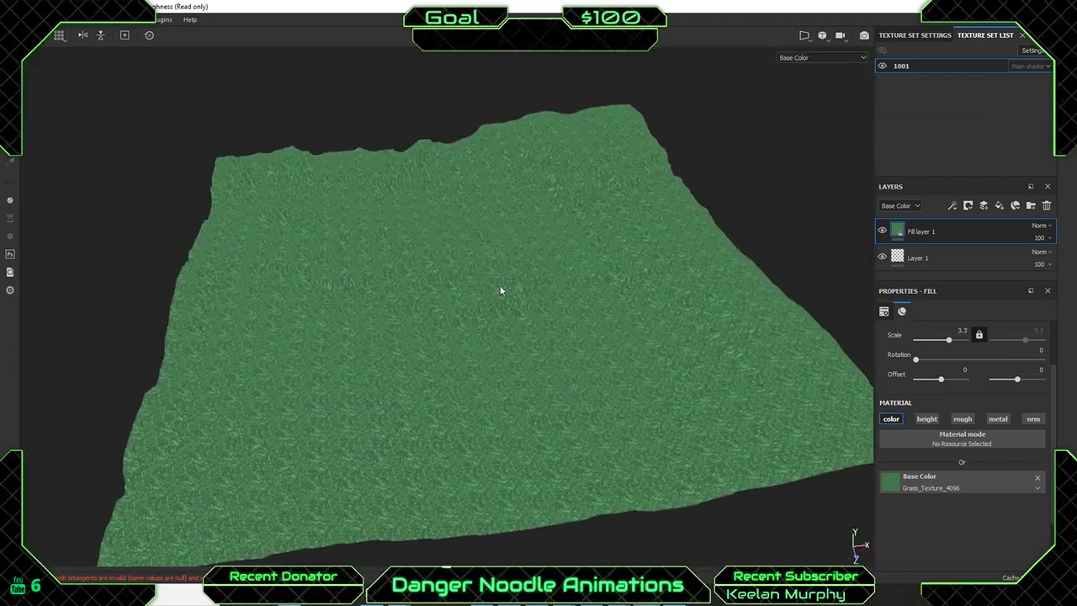
click(12, 19)
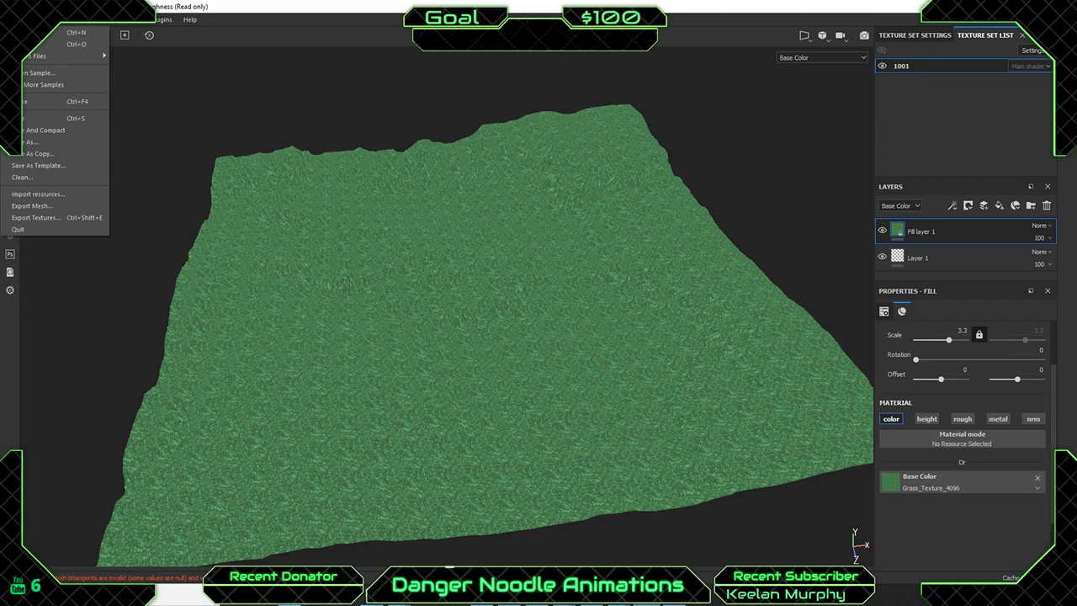
click(919, 108)
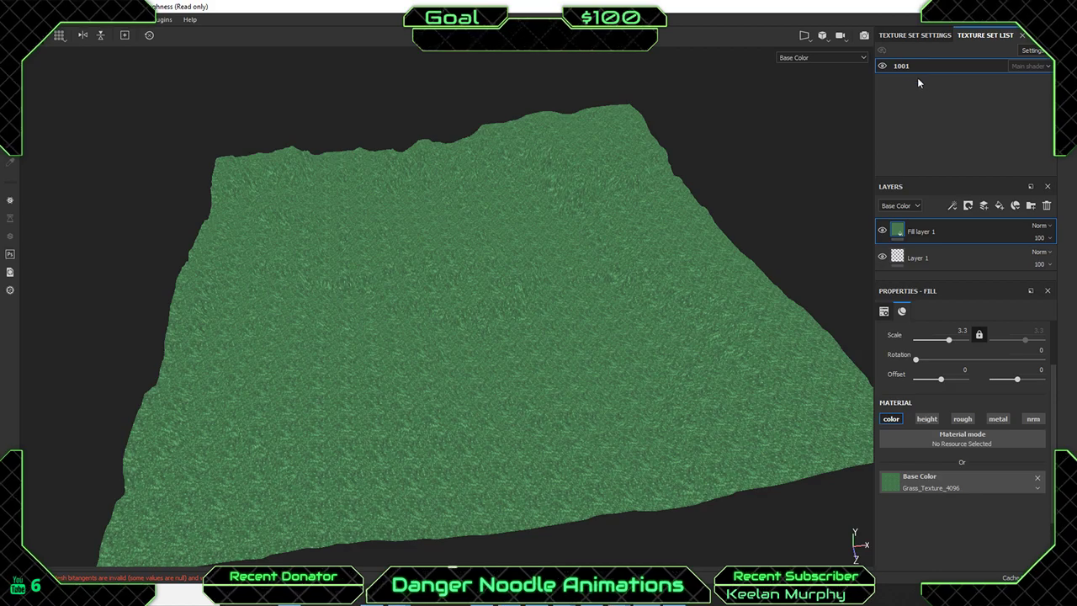
click(882, 66)
click(882, 67)
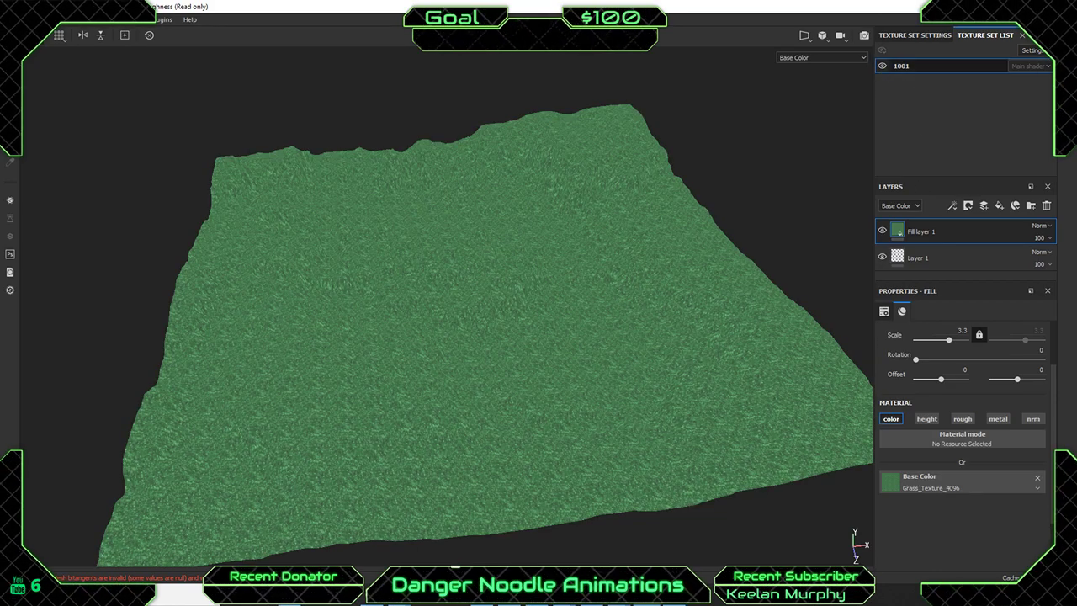
click(1042, 52)
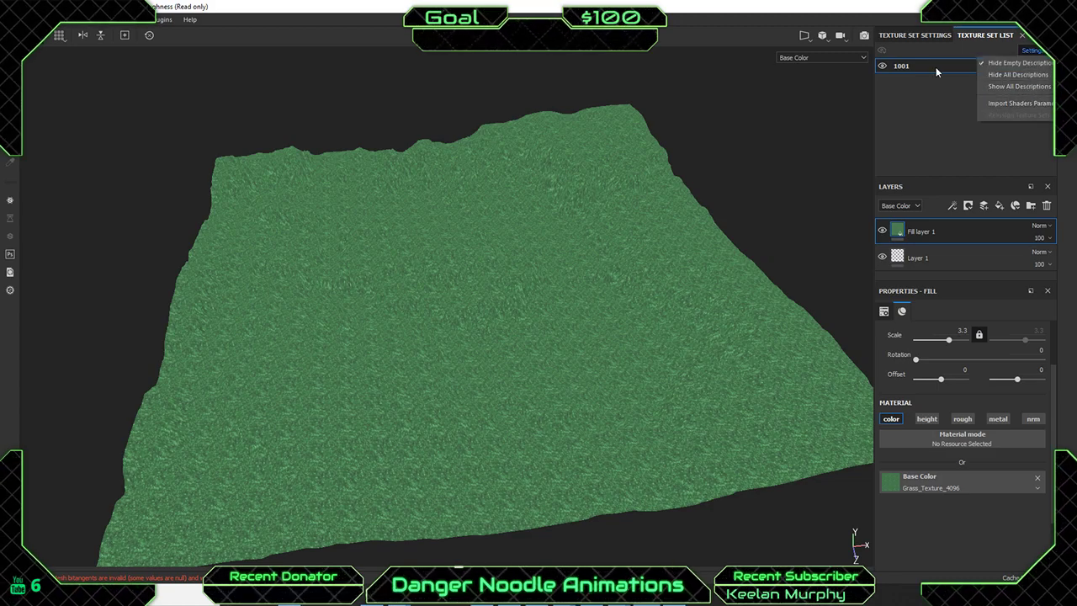
click(886, 51)
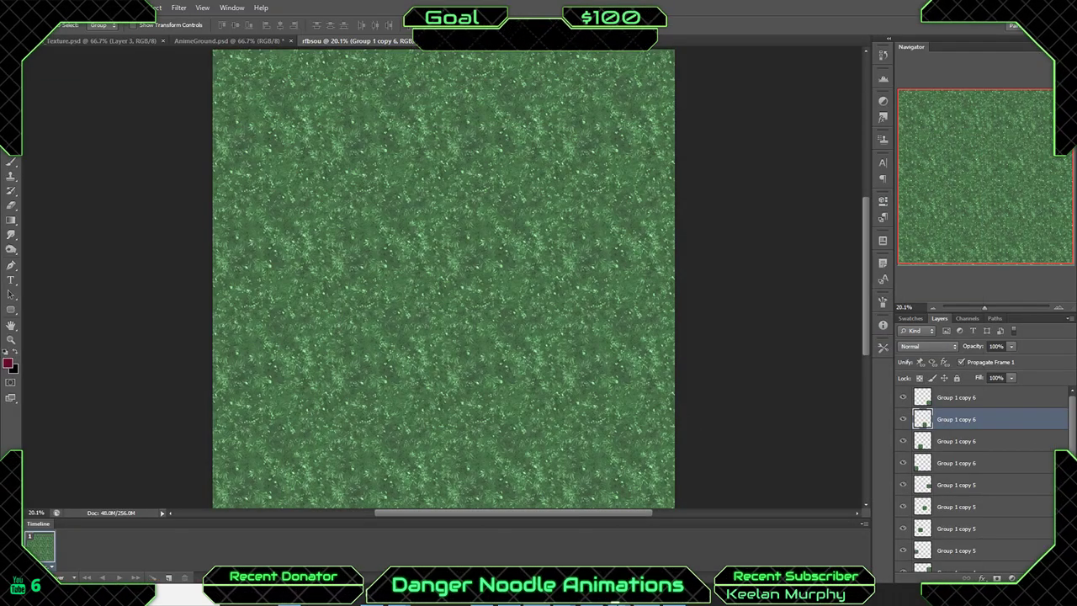
Switch to Maya and close the UV Editor to get back to the terrain group in the viewport.
mouse_move(618, 600)
click(680, 539)
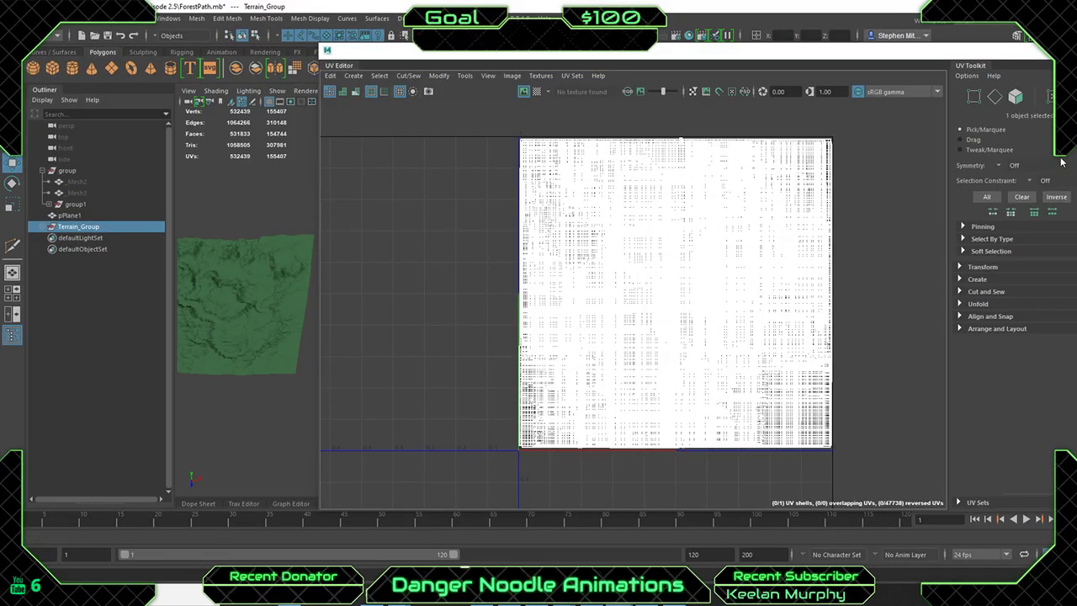
click(1061, 50)
mouse_move(373, 197)
alt+middle_down()
mouse_move(428, 185)
mouse_move(389, 199)
alt+middle_up()
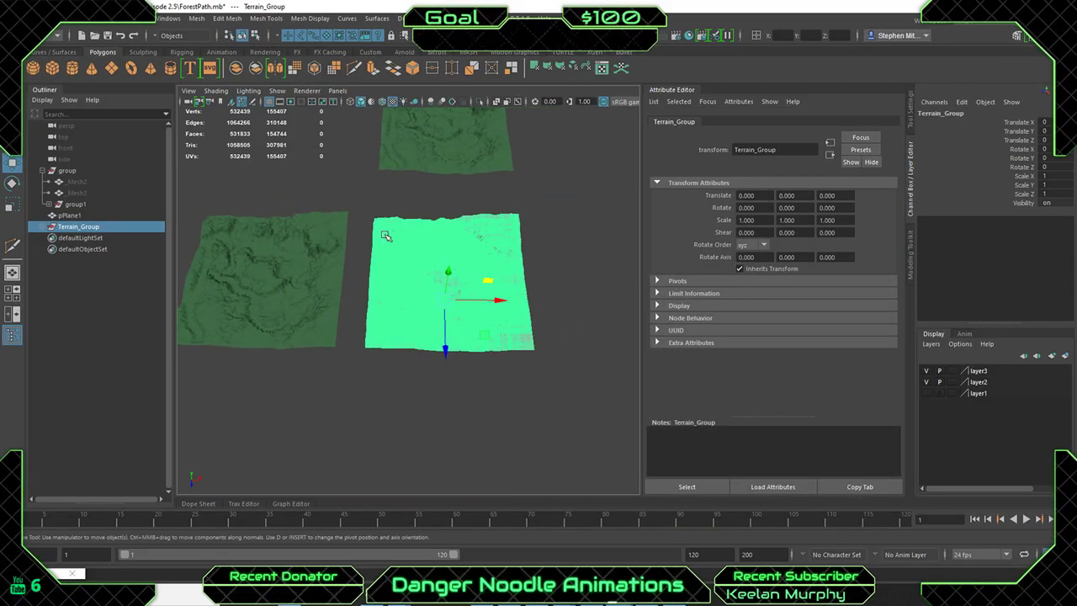
Export only the Chunk1 terrain piece as an FBX file named Chunk1 in the 2.5 folder.
scroll(386, 236, up, 5)
click(428, 332)
click(13, 18)
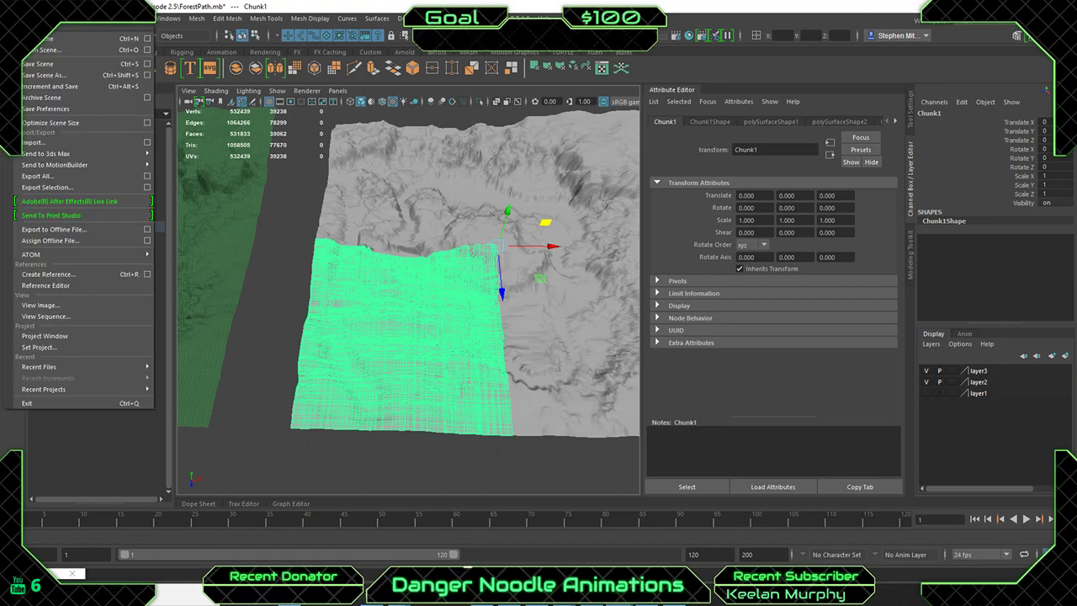
click(84, 187)
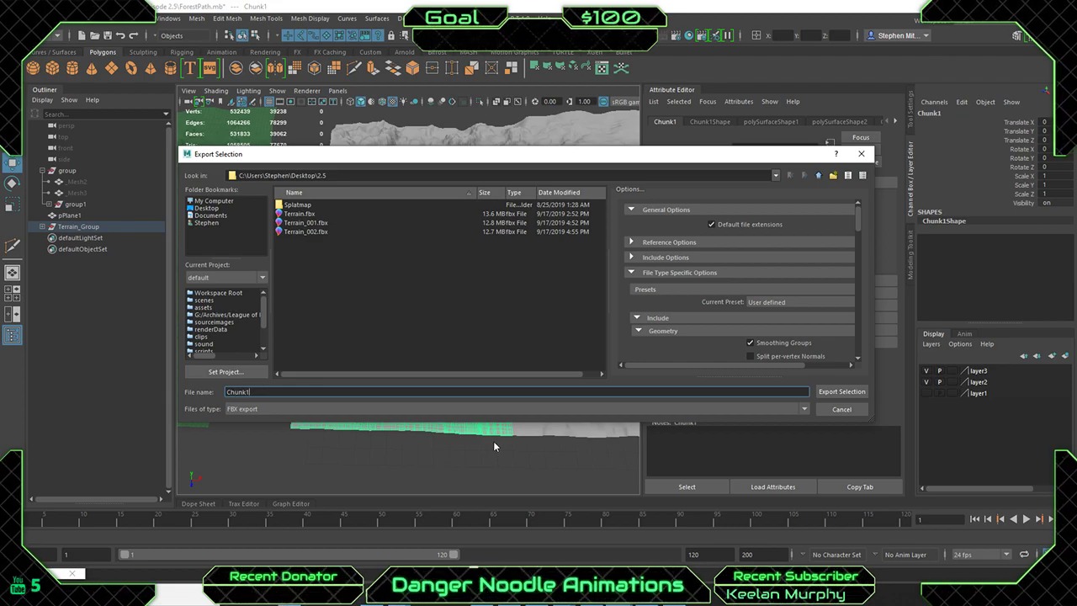
click(840, 392)
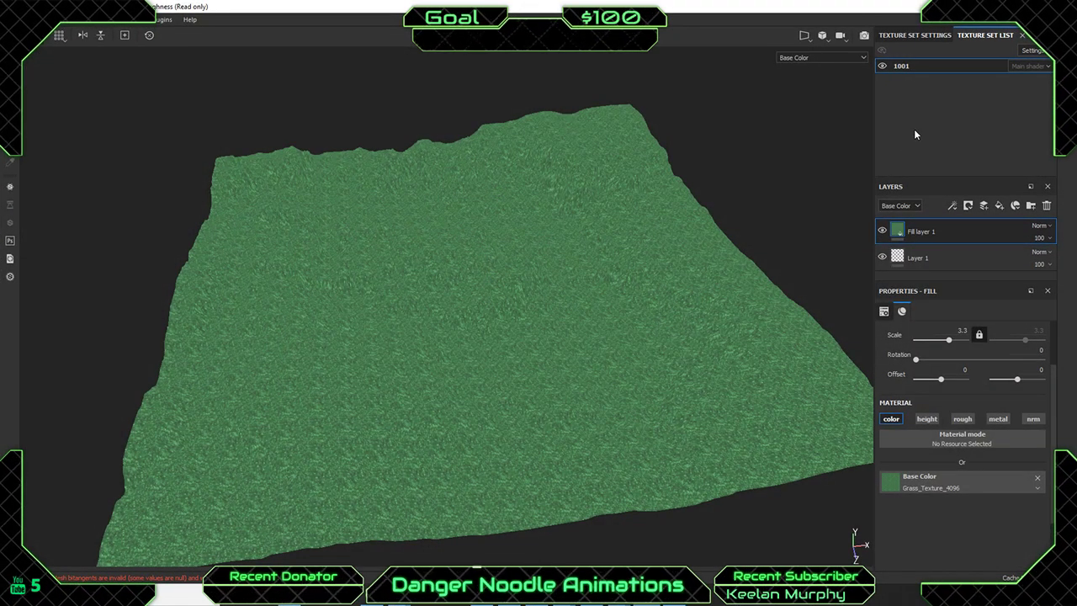
click(15, 19)
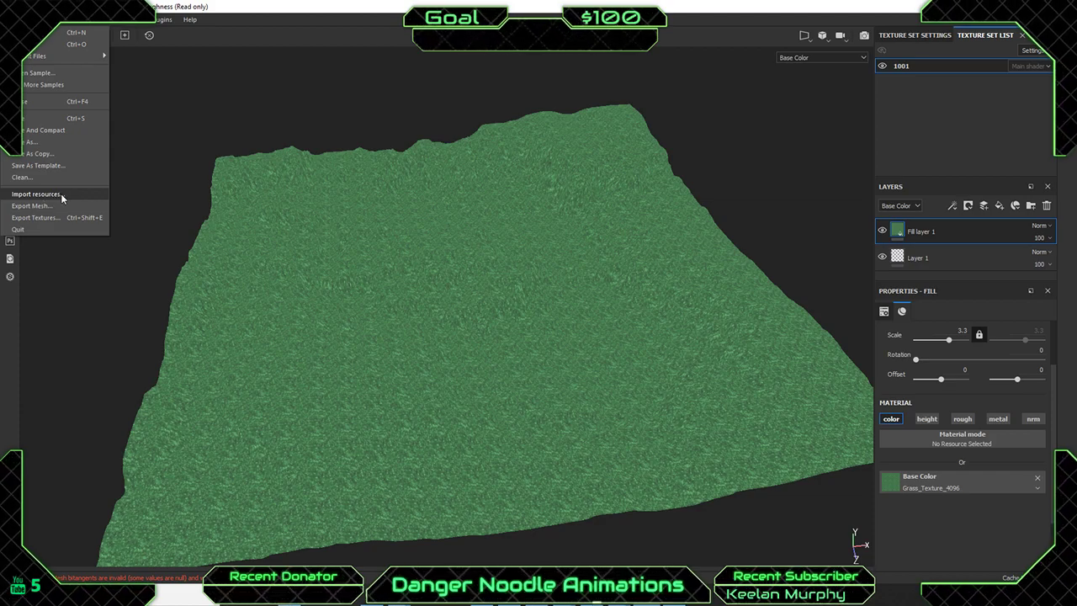
click(35, 195)
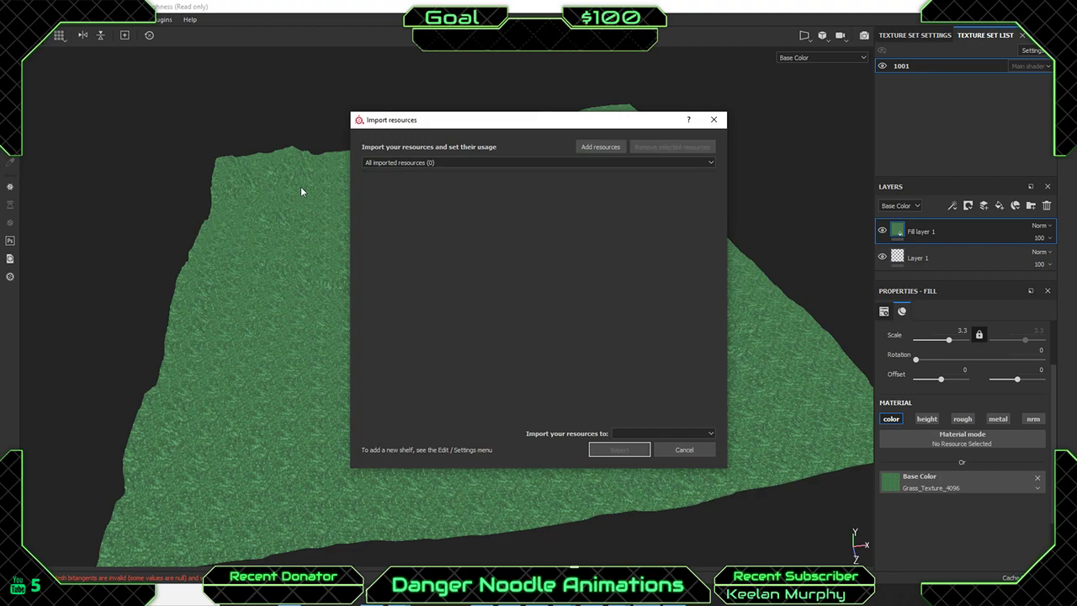
click(622, 146)
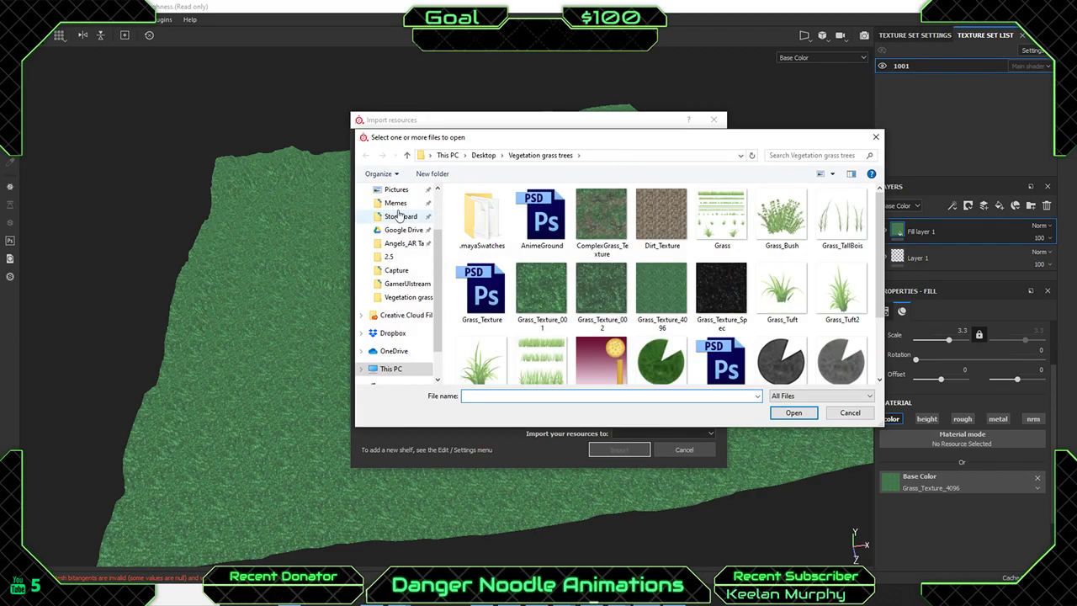
click(431, 190)
click(389, 269)
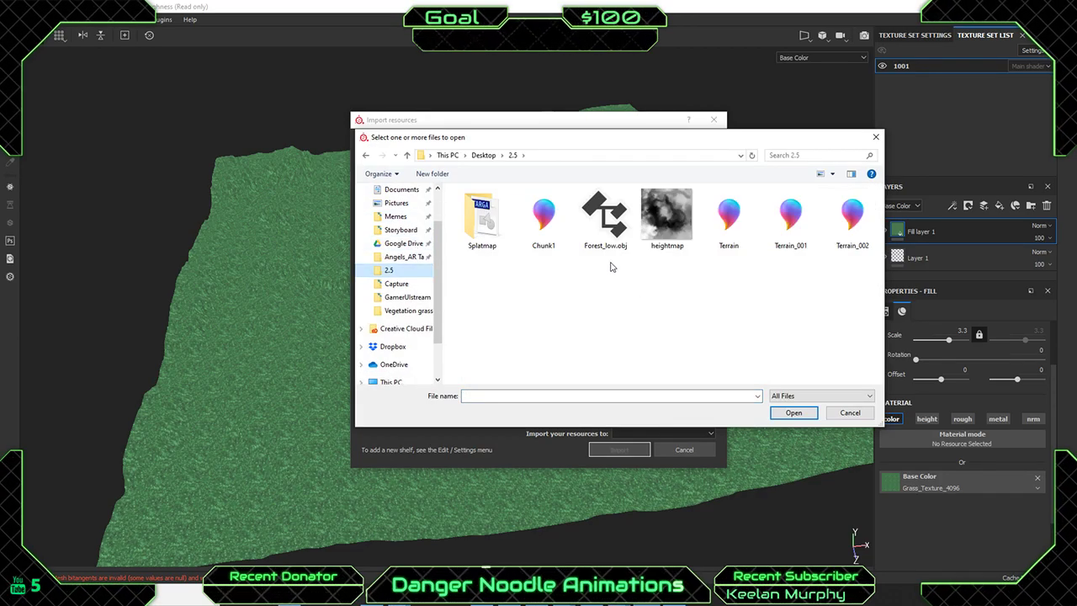
click(554, 241)
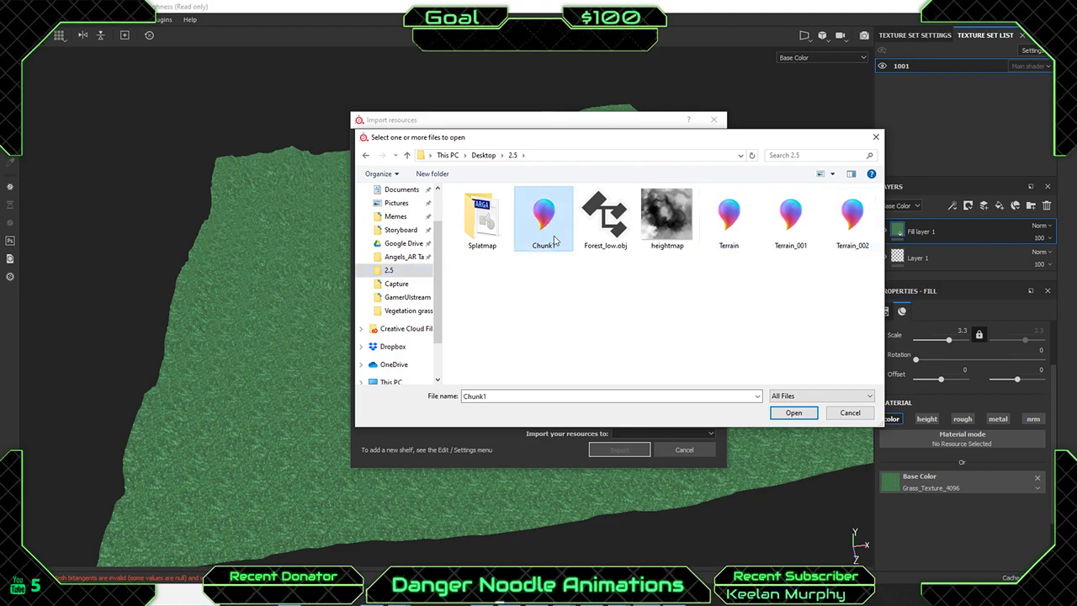
click(791, 412)
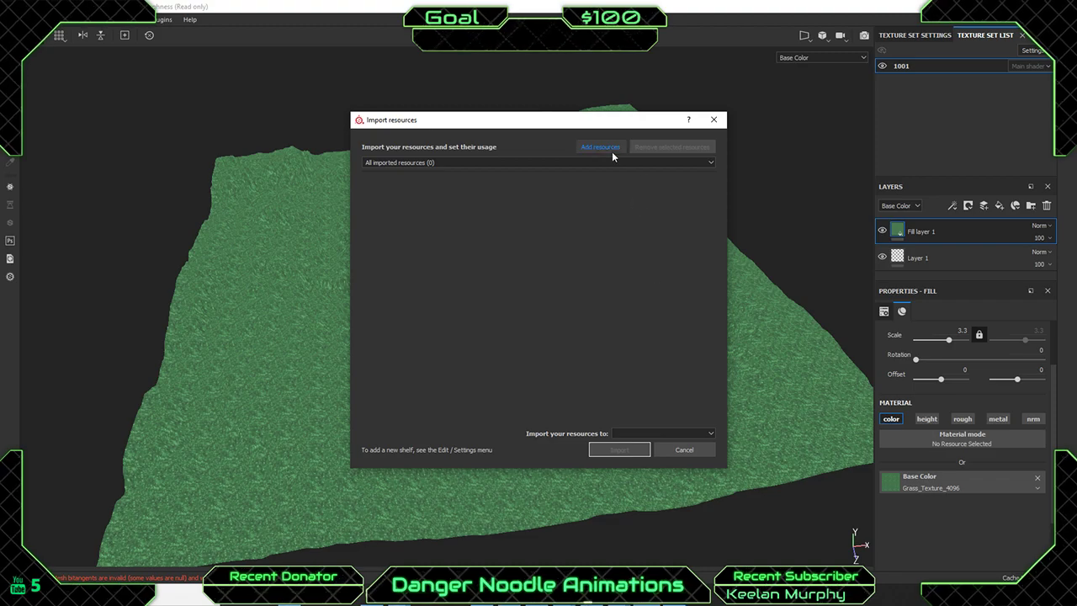
click(454, 162)
click(611, 293)
click(684, 450)
Create a new Substance Painter project from Chunk1.fbx with 4096 document resolution and tangent space computed per fragment.
click(12, 19)
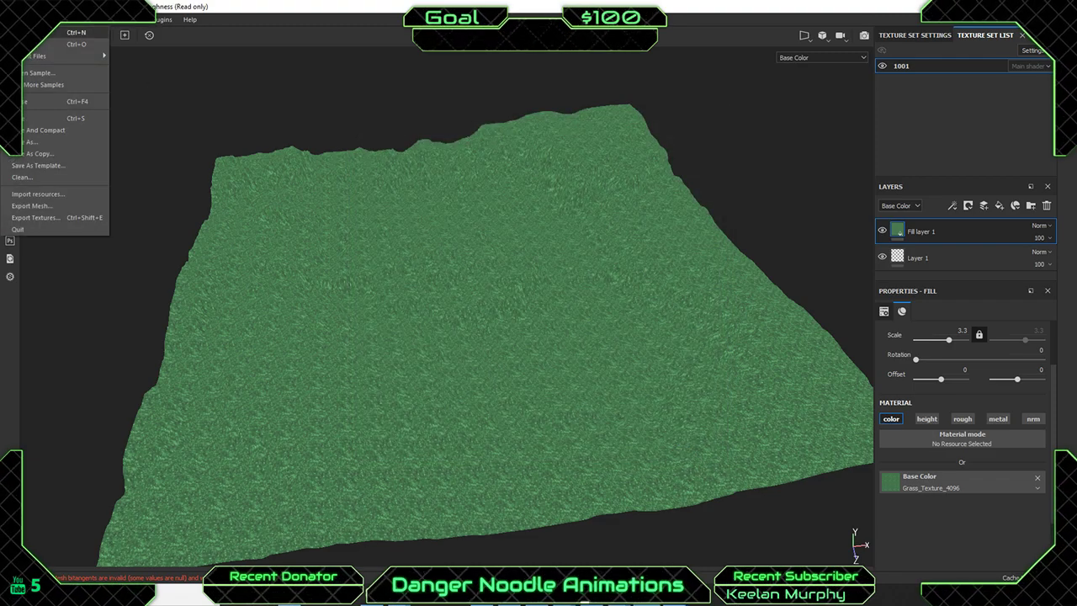
key(Return)
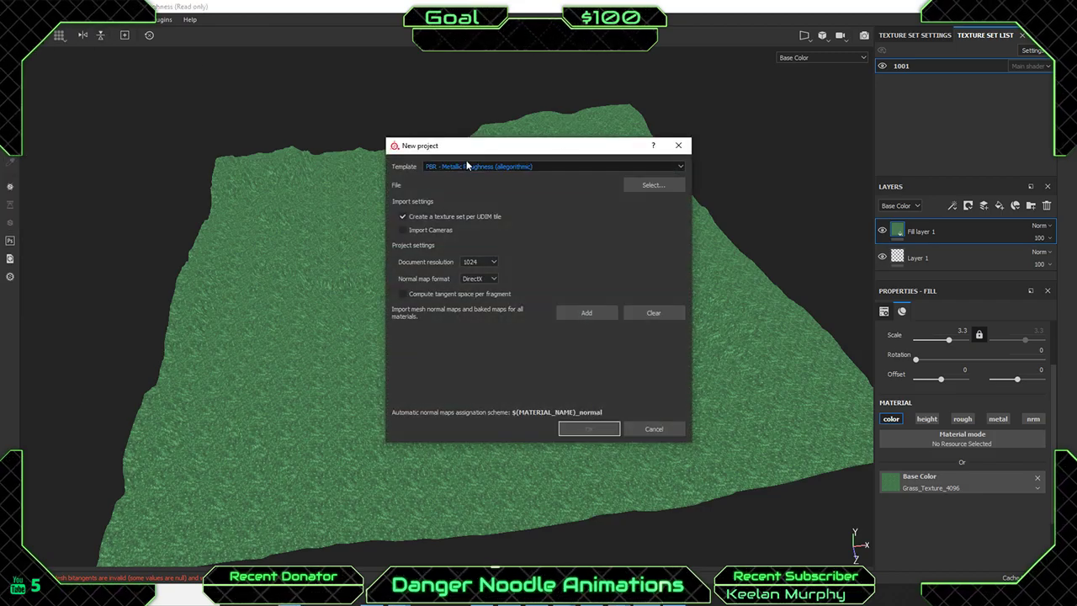
click(655, 185)
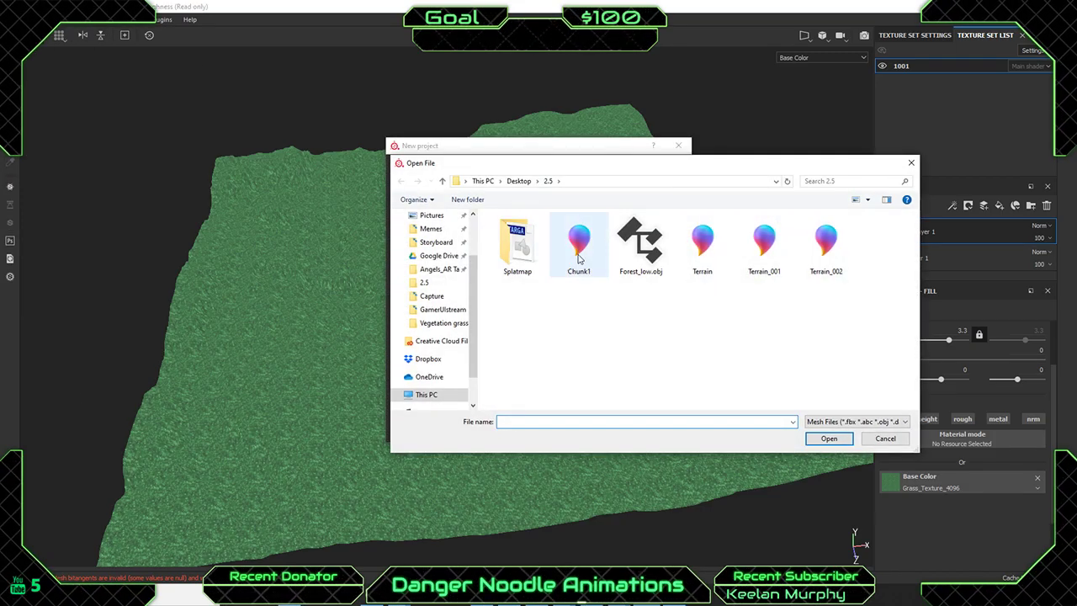
click(580, 240)
click(830, 438)
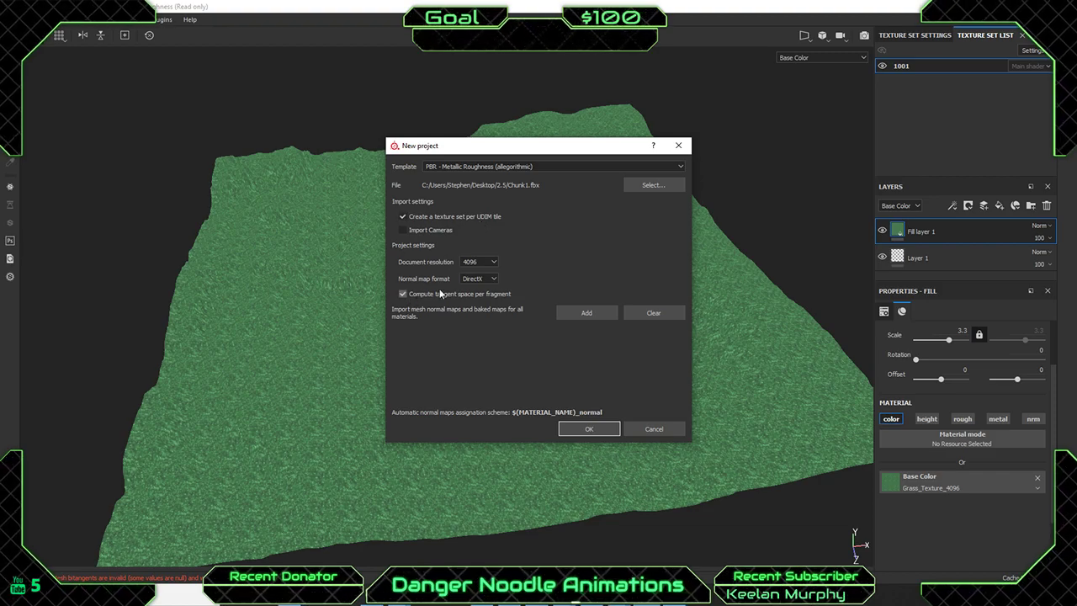
click(603, 431)
click(505, 313)
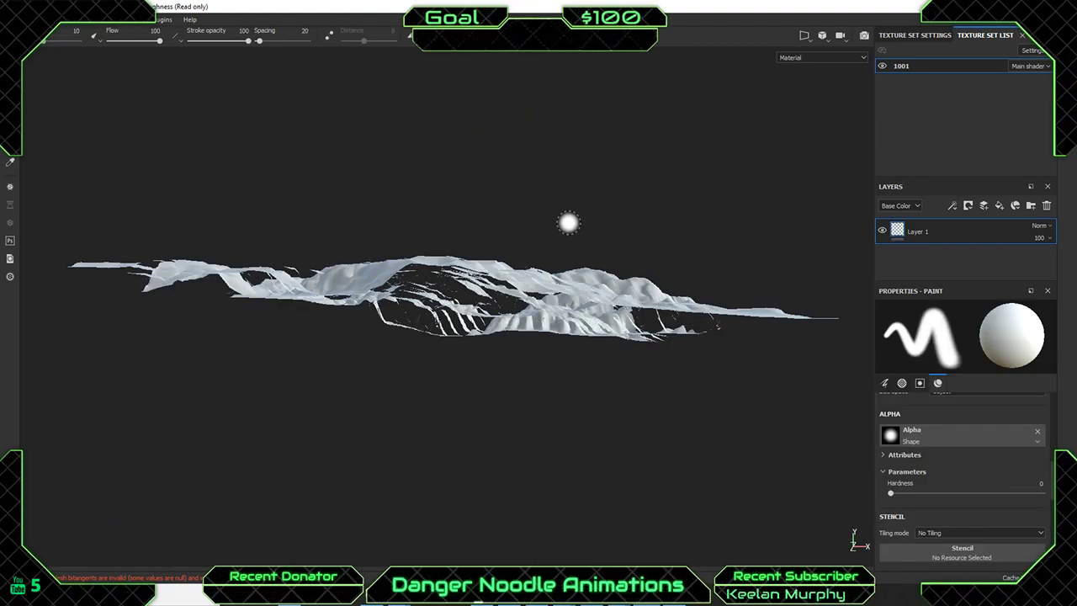
Examine the surface of the untextured terrain chunk from above, close up and at a distance.
alt+drag(569, 222, 514, 288)
scroll(454, 325, up, 2)
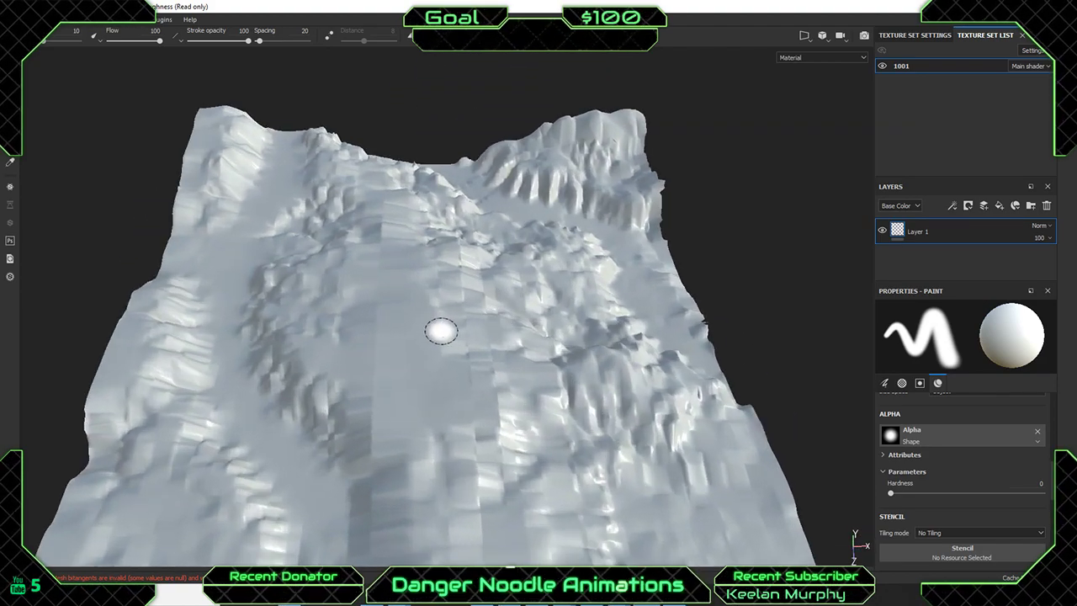
alt+middle_drag(538, 341, 572, 267)
scroll(505, 269, down, 2)
alt+middle_drag(475, 230, 484, 266)
mouse_move(484, 266)
alt+right_down()
mouse_move(525, 312)
mouse_move(505, 299)
alt+right_up()
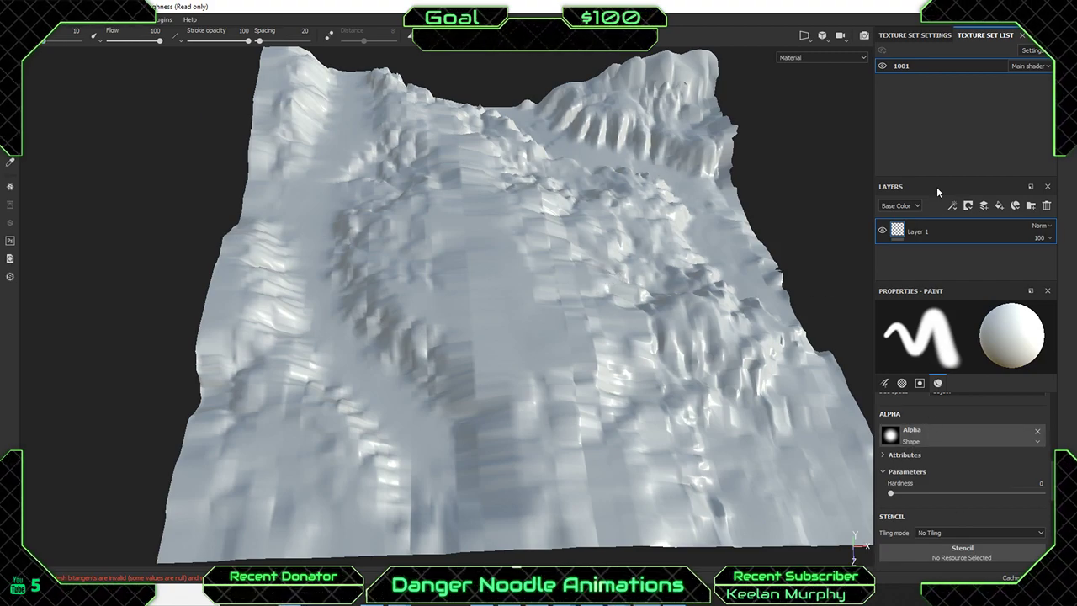
alt+middle_drag(656, 272, 608, 269)
alt+right_drag(608, 269, 604, 264)
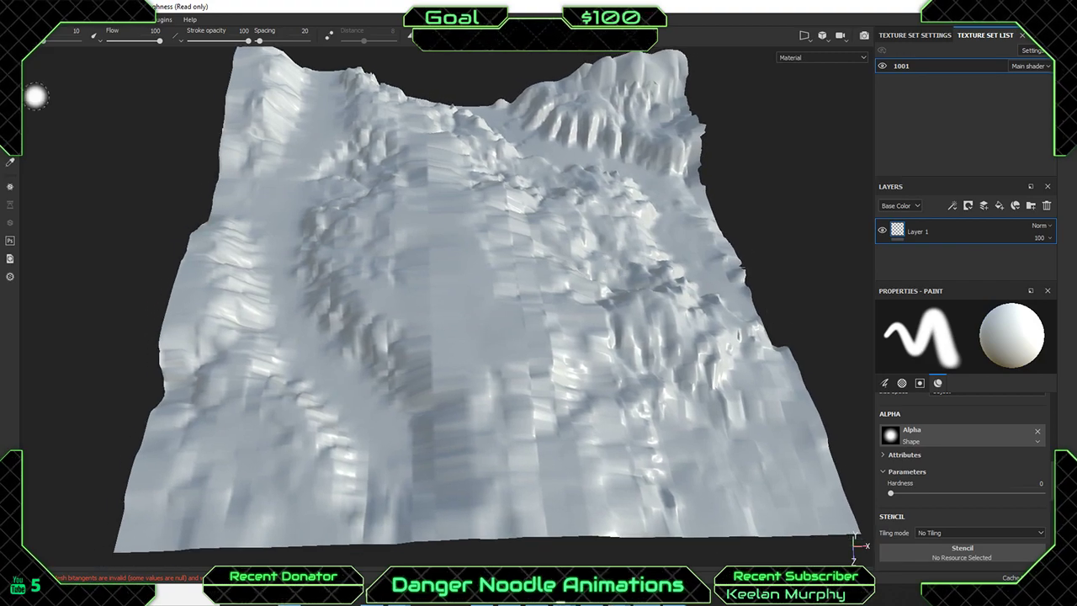
Add Dirt_Texture, Grass_Texture_001, Grass_Texture_002, Grass_Texture_4096 and Rock_Texture from the Vegetation grass trees folder to the resource import.
click(15, 19)
click(65, 194)
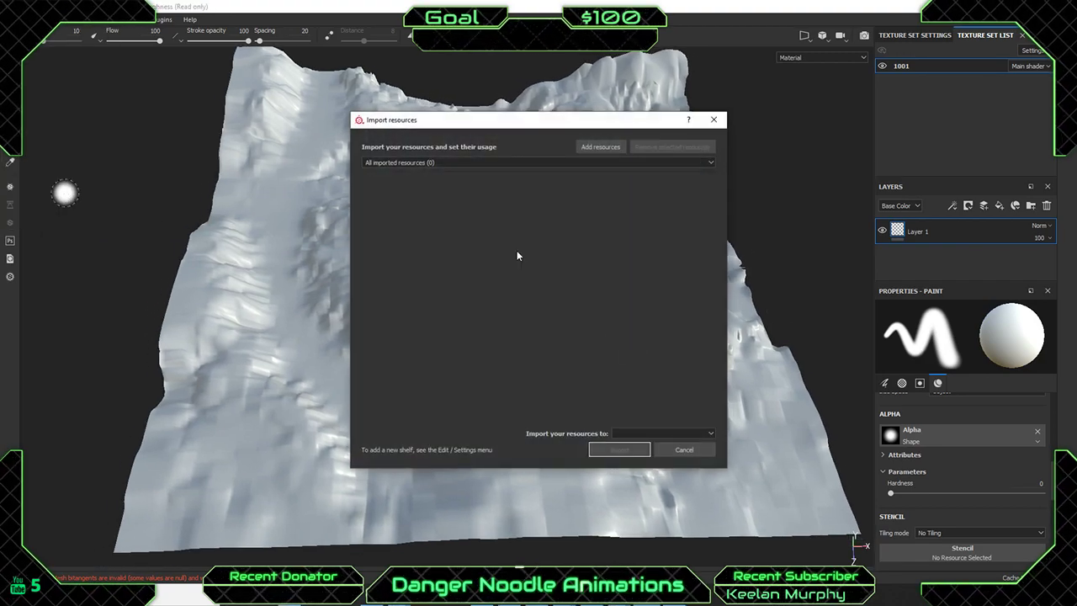
click(600, 148)
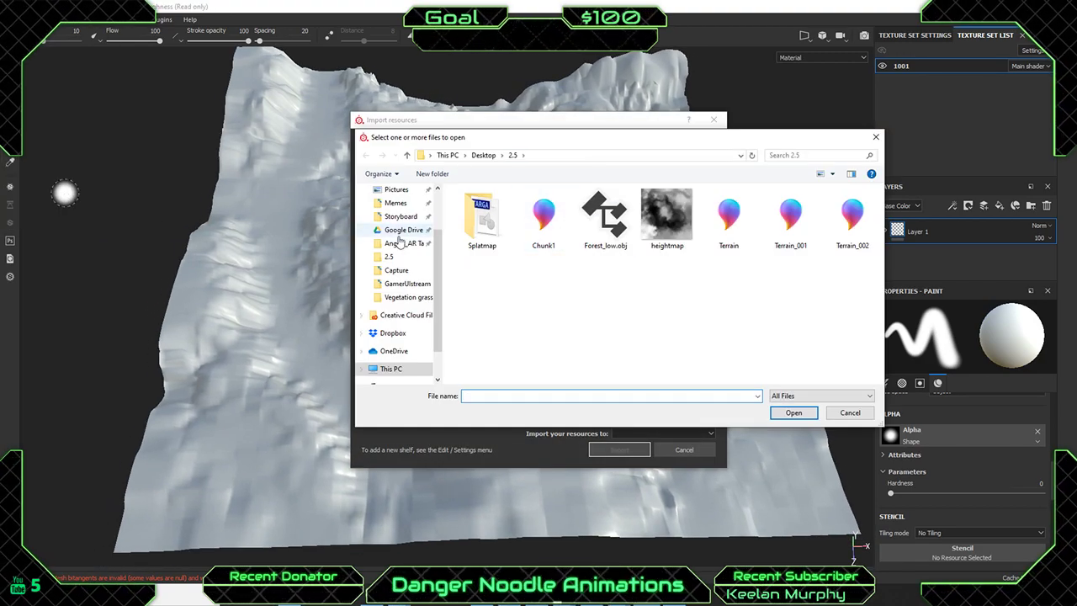
click(402, 298)
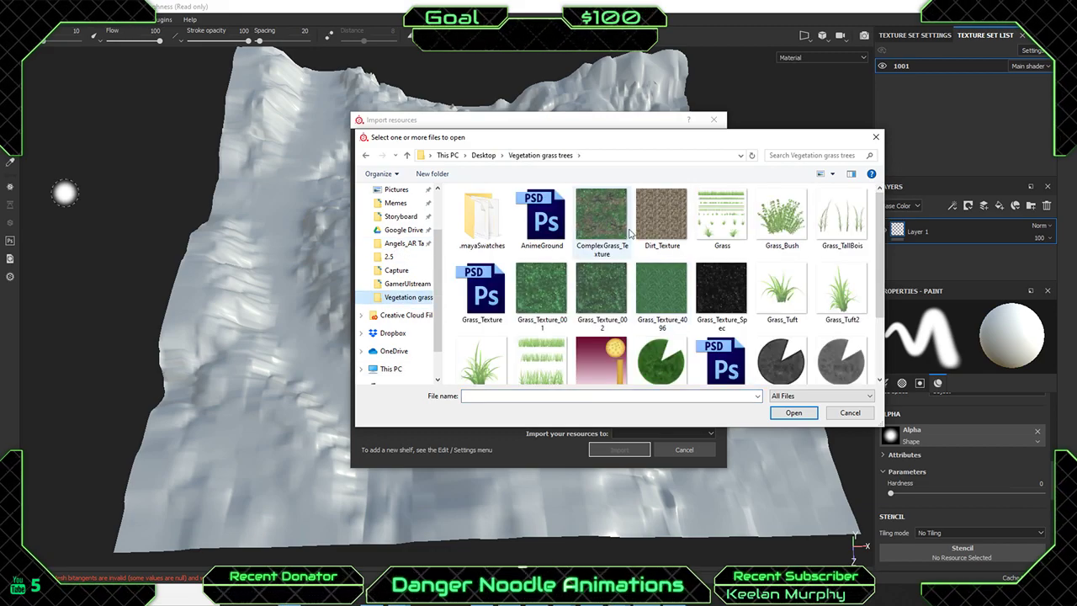
ctrl+click(602, 290)
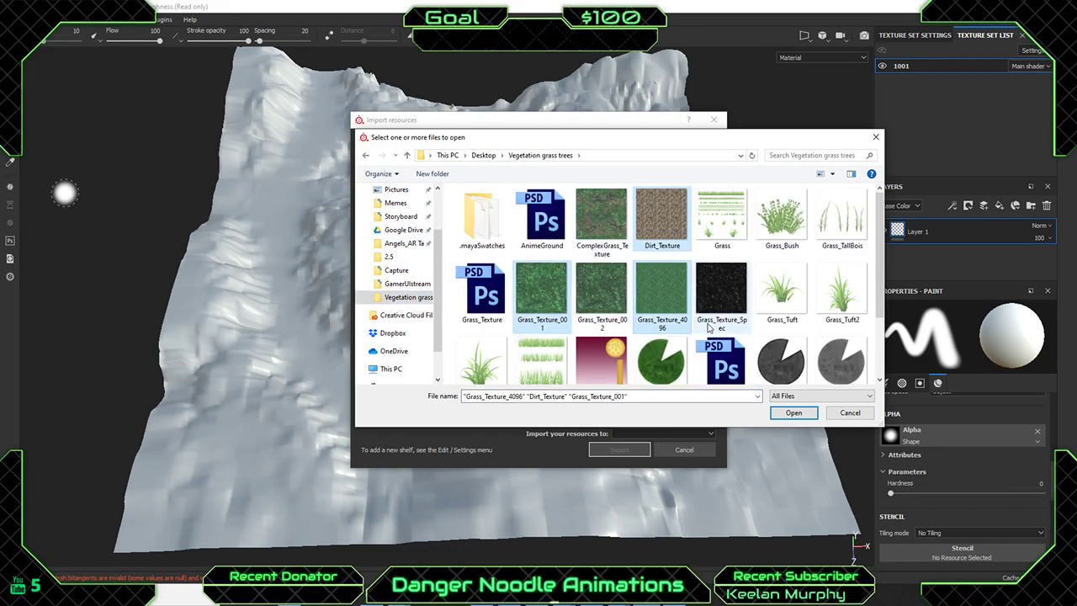
ctrl+click(662, 290)
scroll(781, 340, down, 1)
scroll(781, 341, down, 1)
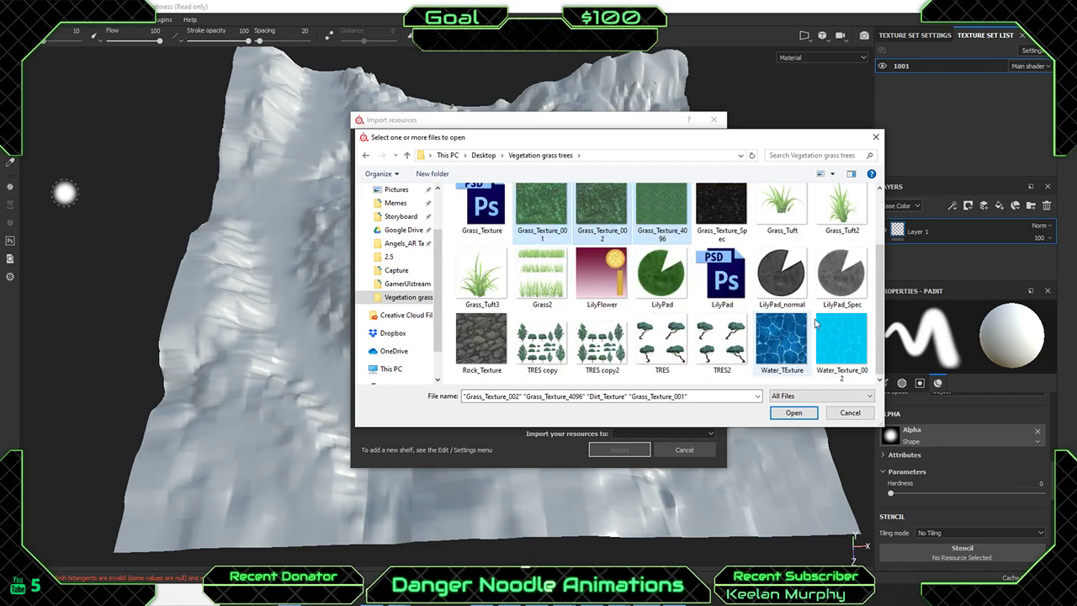
ctrl+click(482, 341)
click(794, 412)
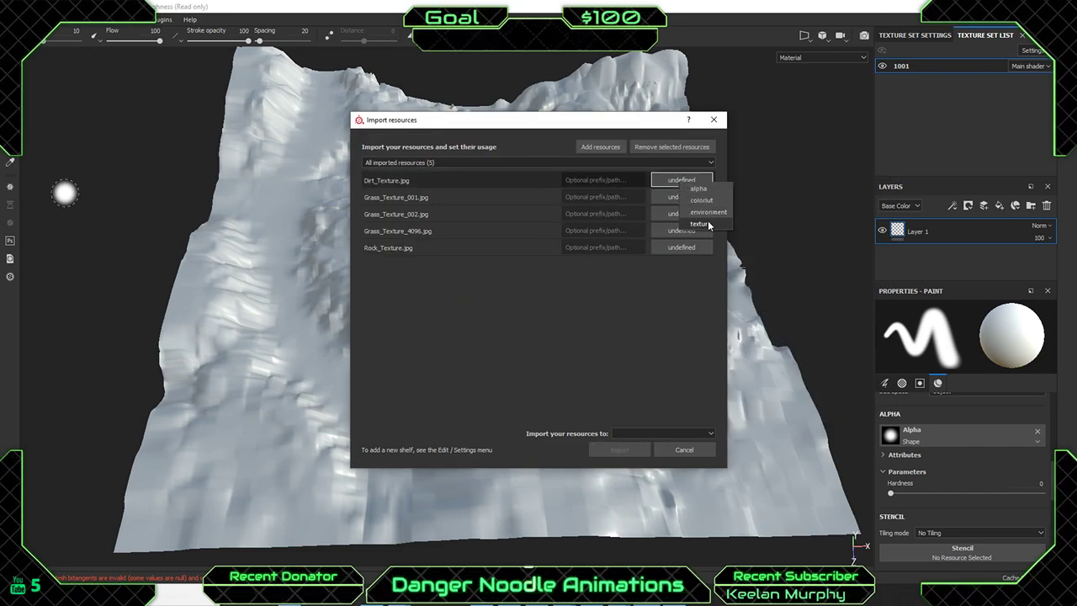
Set the usage of all five added images to texture and import them into the current session.
click(682, 197)
click(700, 221)
click(681, 214)
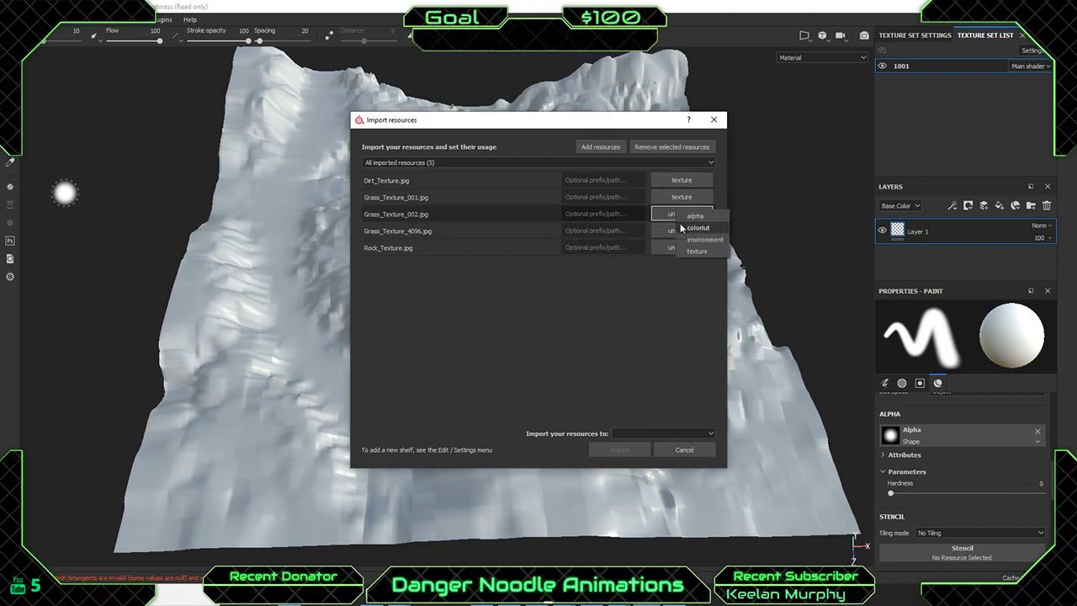
click(700, 235)
click(682, 231)
click(692, 270)
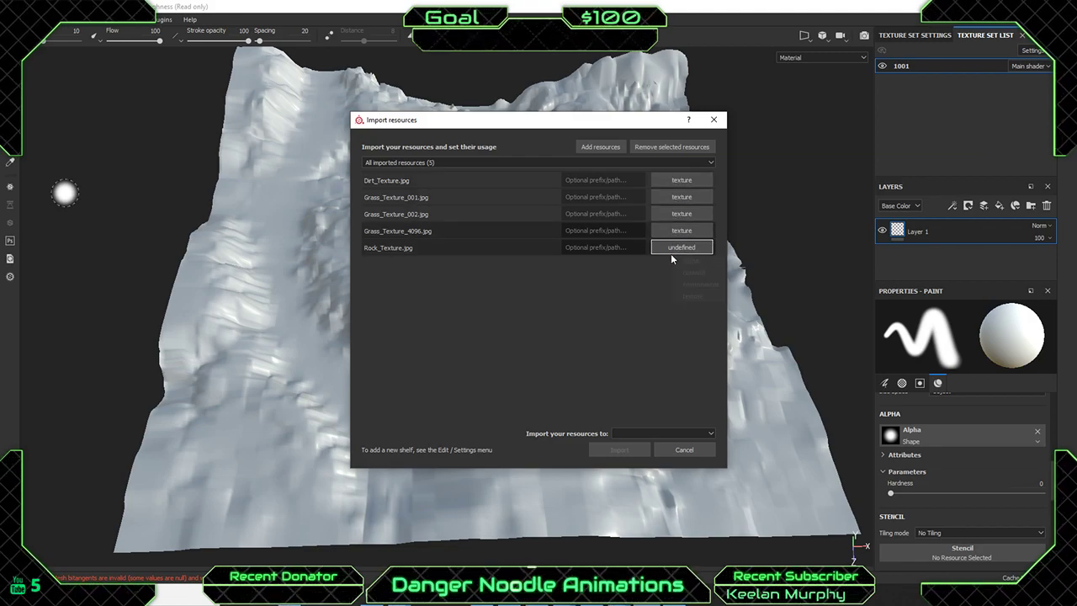
click(679, 247)
click(623, 434)
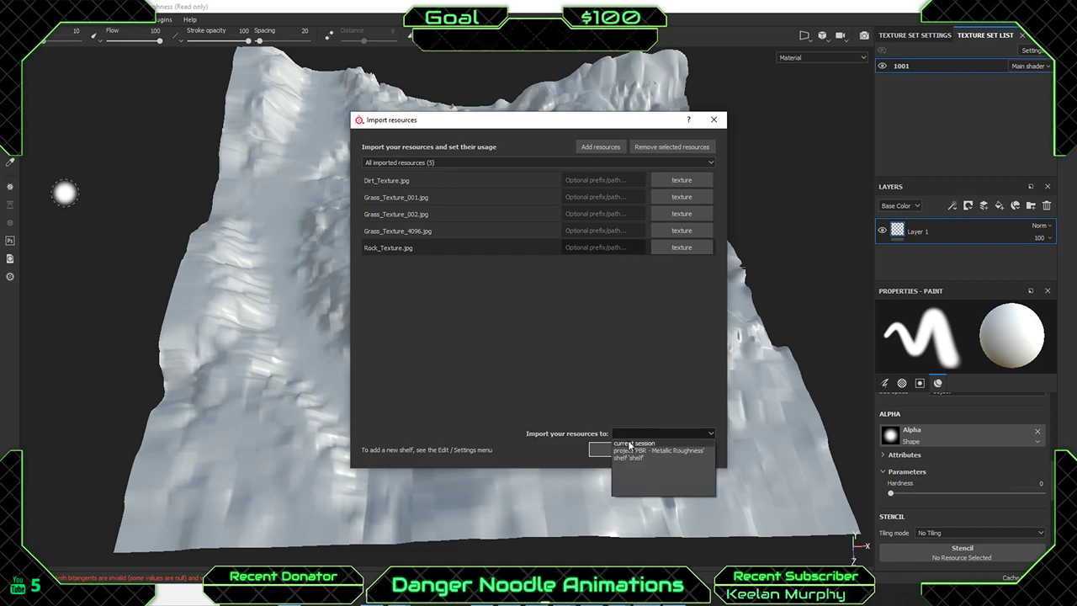
click(630, 444)
click(613, 455)
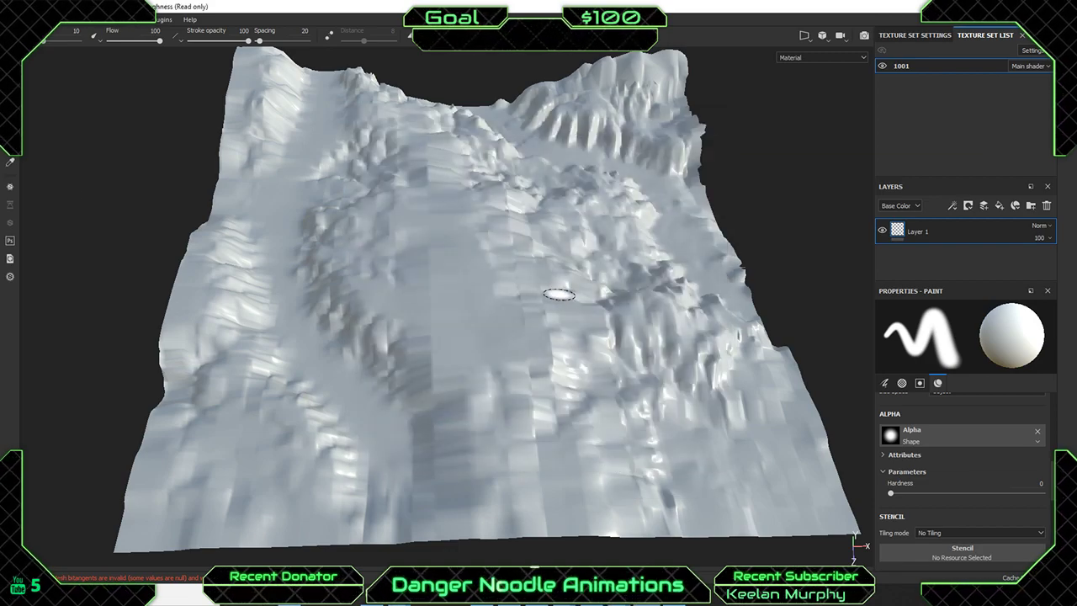
Add a fill layer with only the color channel enabled and assign Grass_Texture_4096 as its base color.
click(1000, 205)
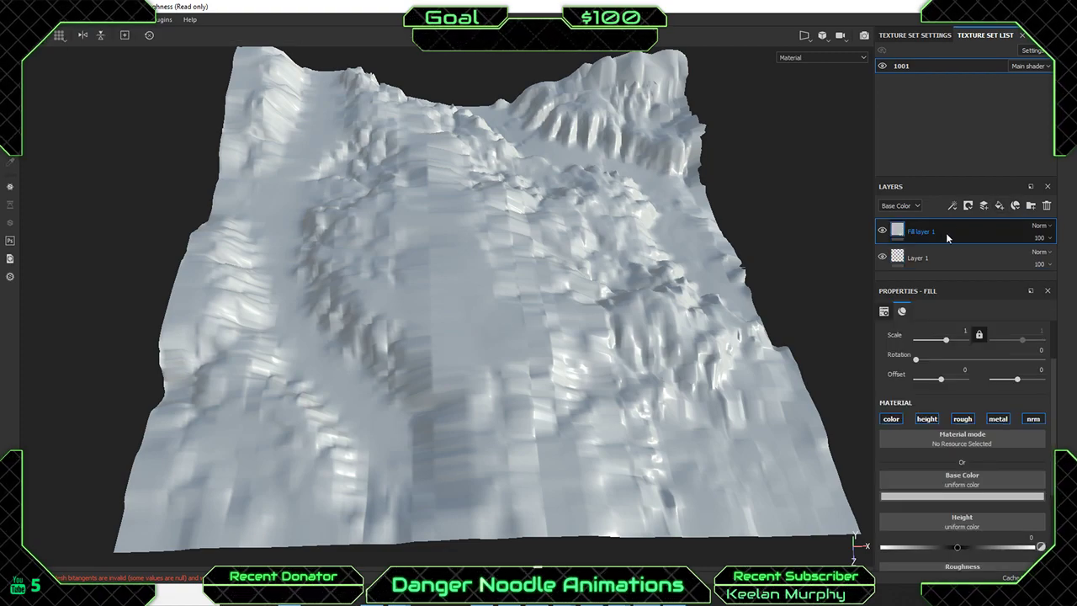
click(927, 419)
click(962, 419)
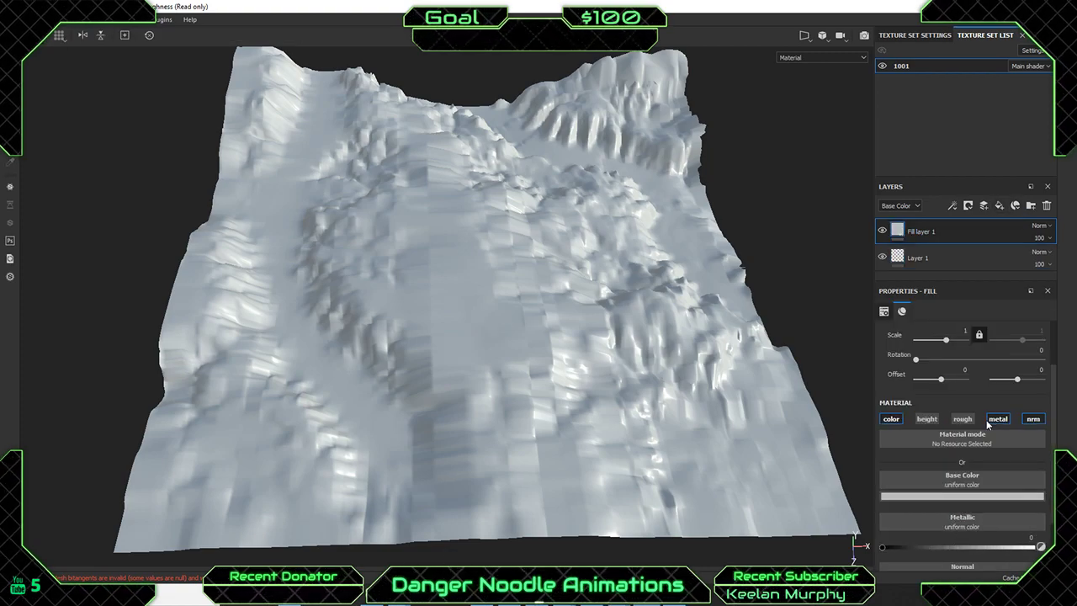
click(995, 419)
click(1031, 418)
click(962, 438)
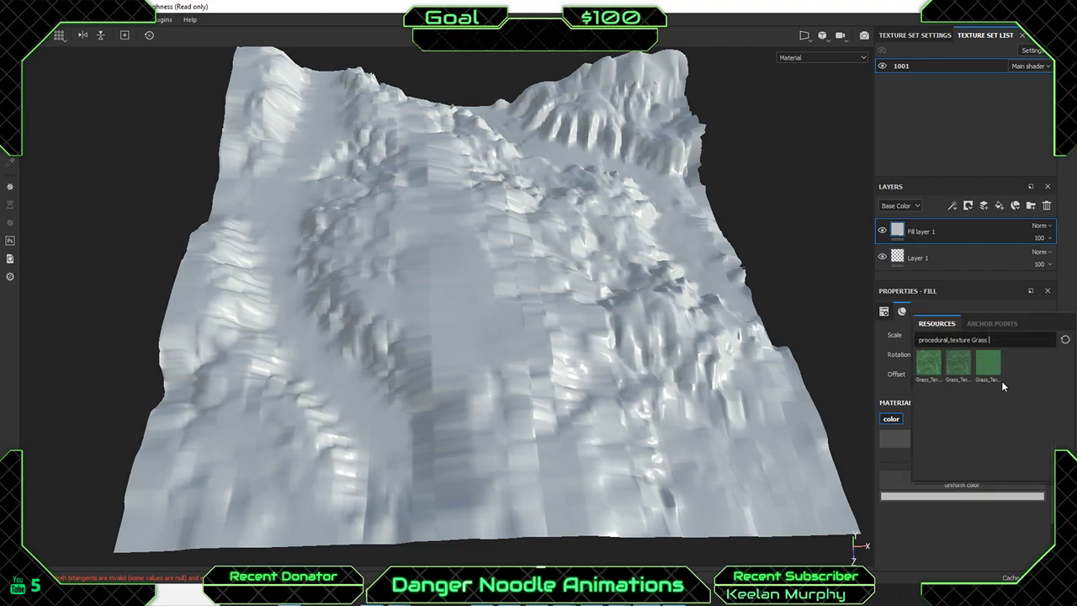
click(996, 373)
scroll(435, 367, down, 2)
alt+middle_drag(462, 367, 490, 316)
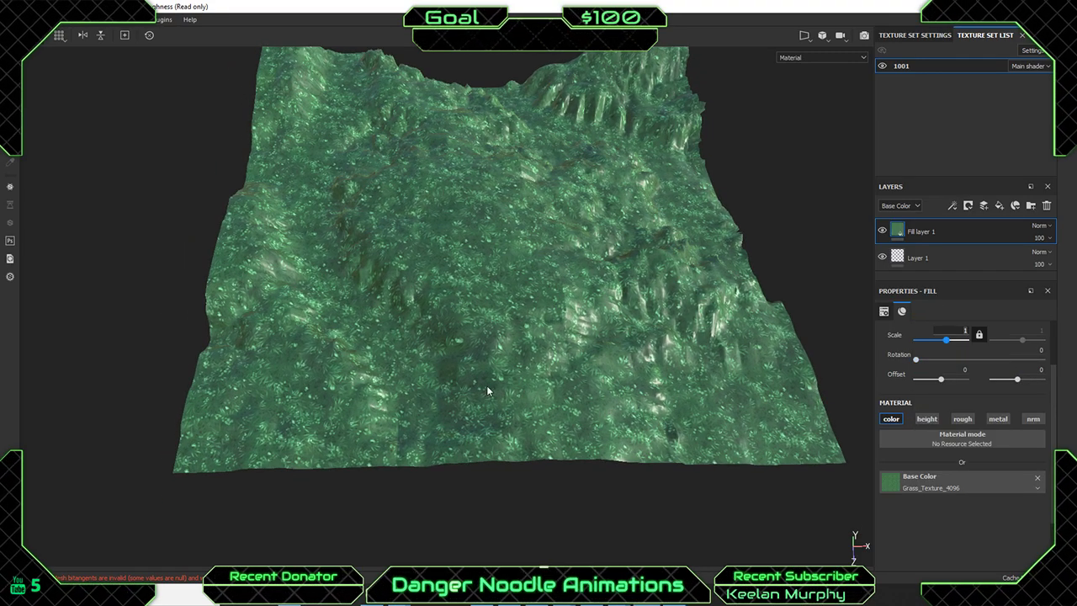
Set the grass fill layer's scale to 20 and check the tiling close up.
scroll(433, 401, up, 5)
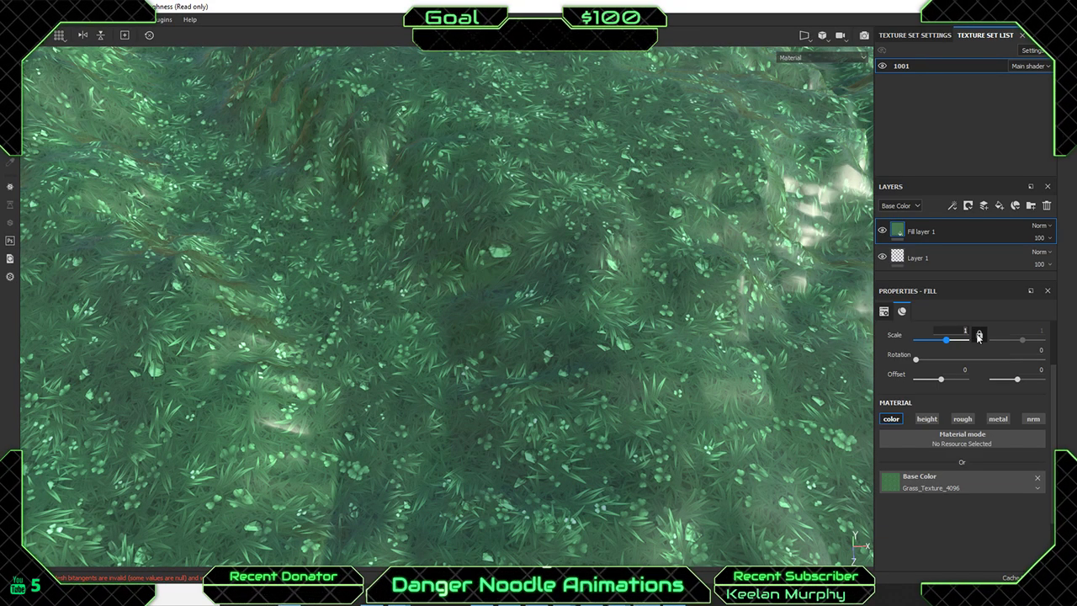
text(20)
key(Return)
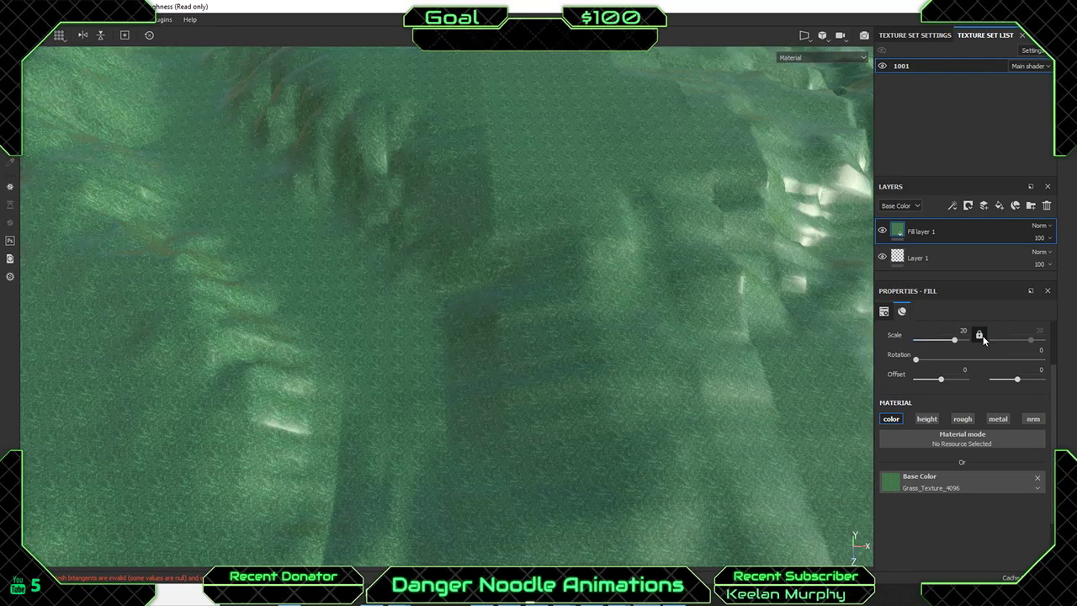
scroll(293, 347, down, 3)
scroll(426, 393, up, 7)
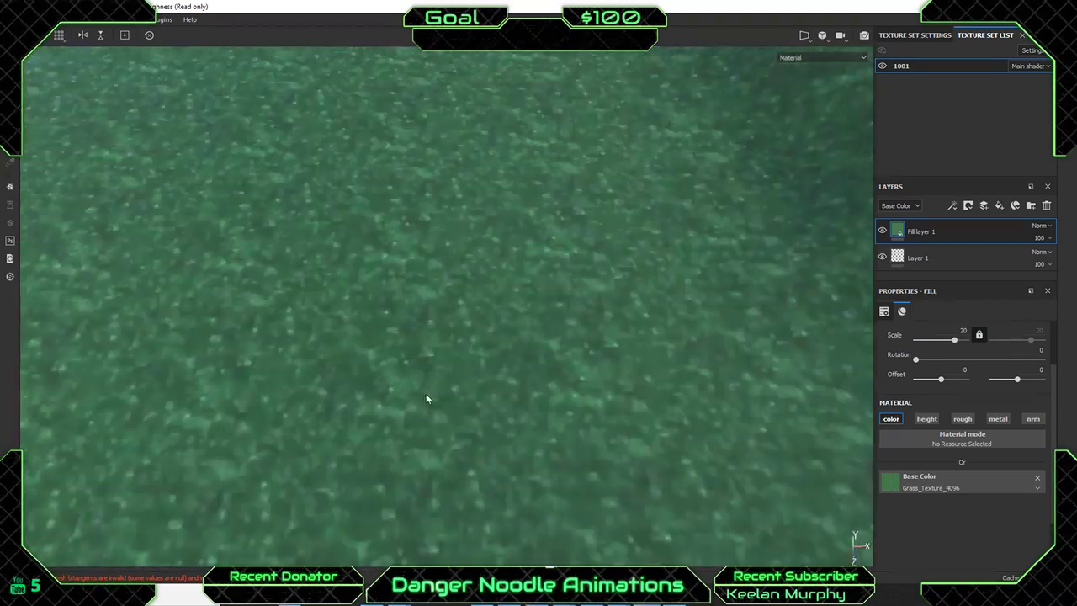
scroll(516, 319, down, 2)
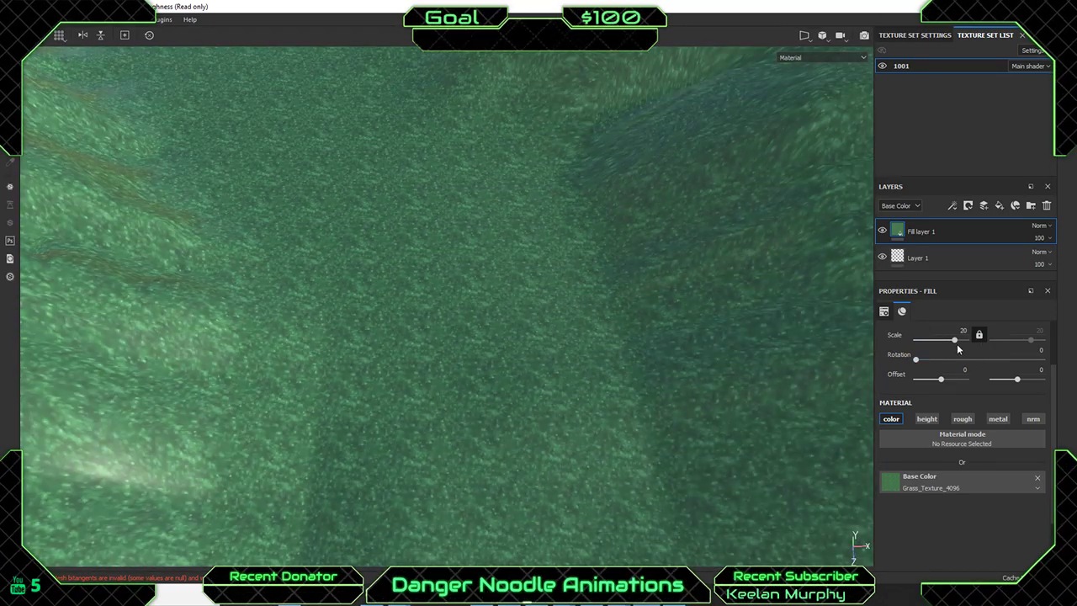
Reduce the grass fill layer's scale to about 8.76 and check the tiling from ground level in the valley.
drag(954, 345, 950, 340)
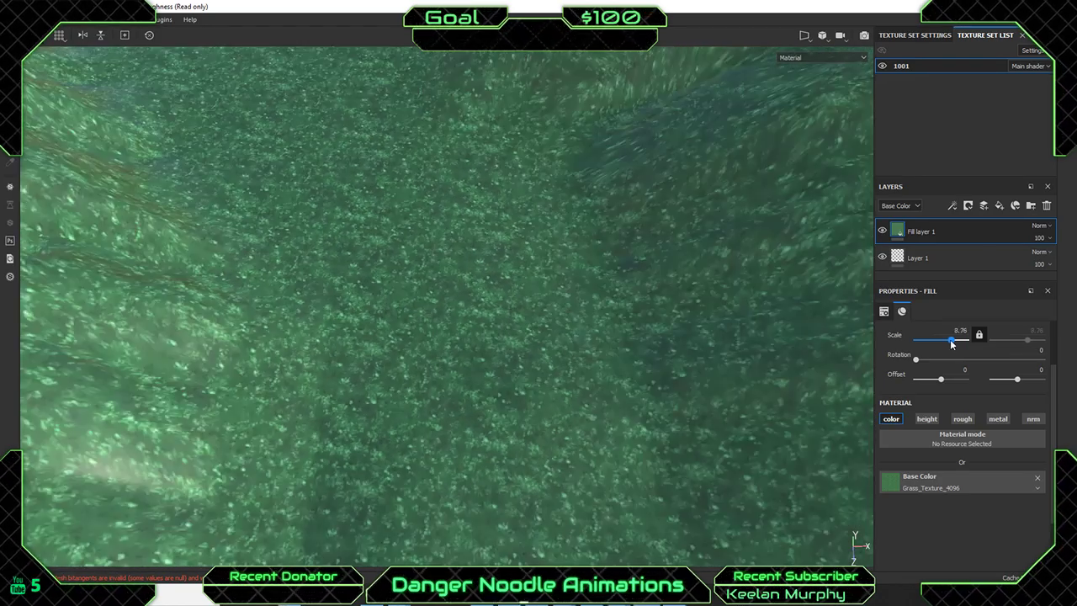
scroll(364, 301, down, 1)
scroll(366, 303, up, 3)
alt+drag(459, 337, 457, 272)
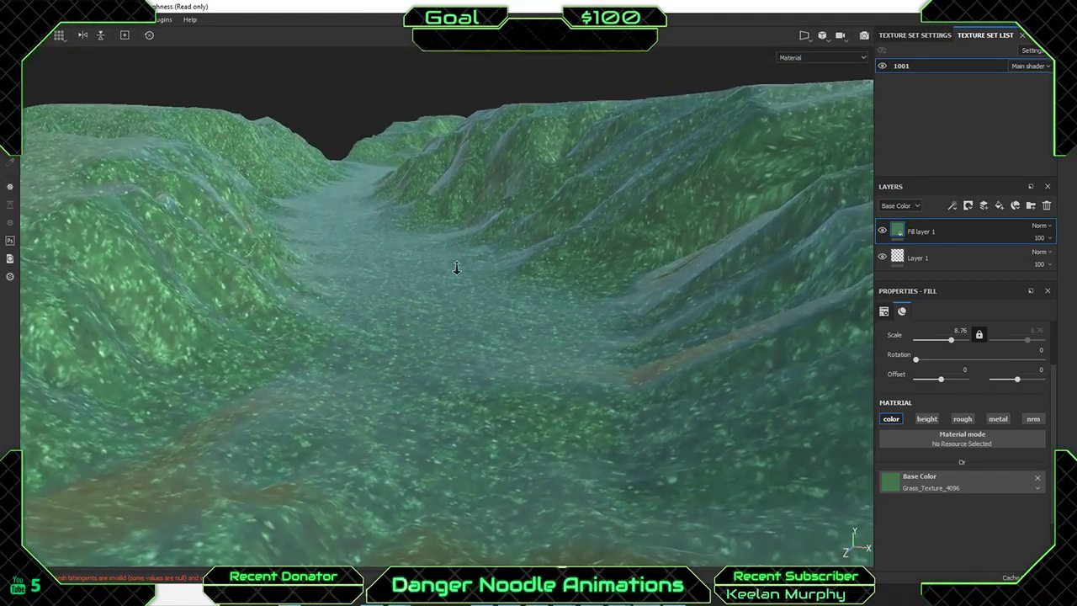
alt+right_drag(457, 271, 640, 379)
Set the grass fill layer's scale to about 5.07 and check the tiling across the terrain.
drag(953, 343, 951, 343)
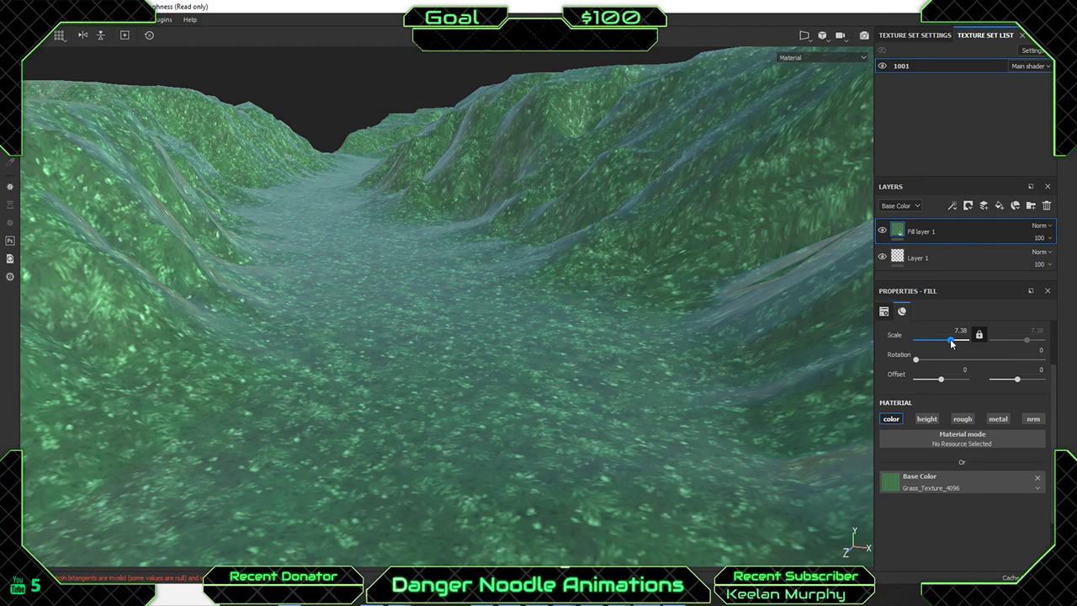
key(ctrl+z)
drag(950, 339, 949, 339)
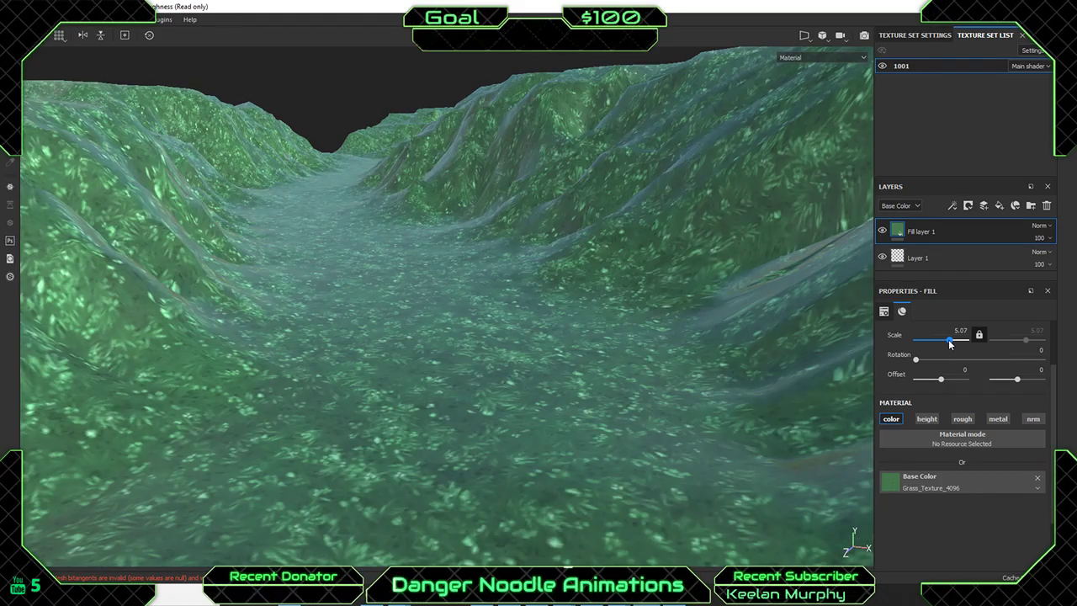
scroll(458, 294, up, 3)
scroll(460, 294, down, 3)
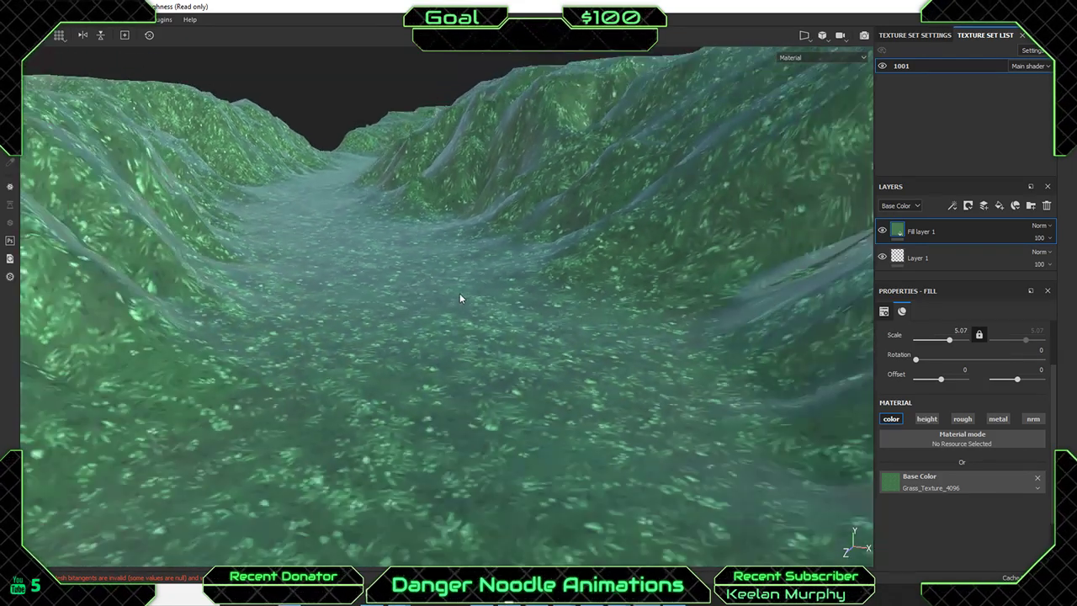
alt+drag(460, 294, 1010, 286)
scroll(476, 390, up, 3)
scroll(476, 390, down, 4)
alt+right_drag(1010, 286, 407, 258)
scroll(406, 259, up, 5)
alt+drag(454, 324, 605, 263)
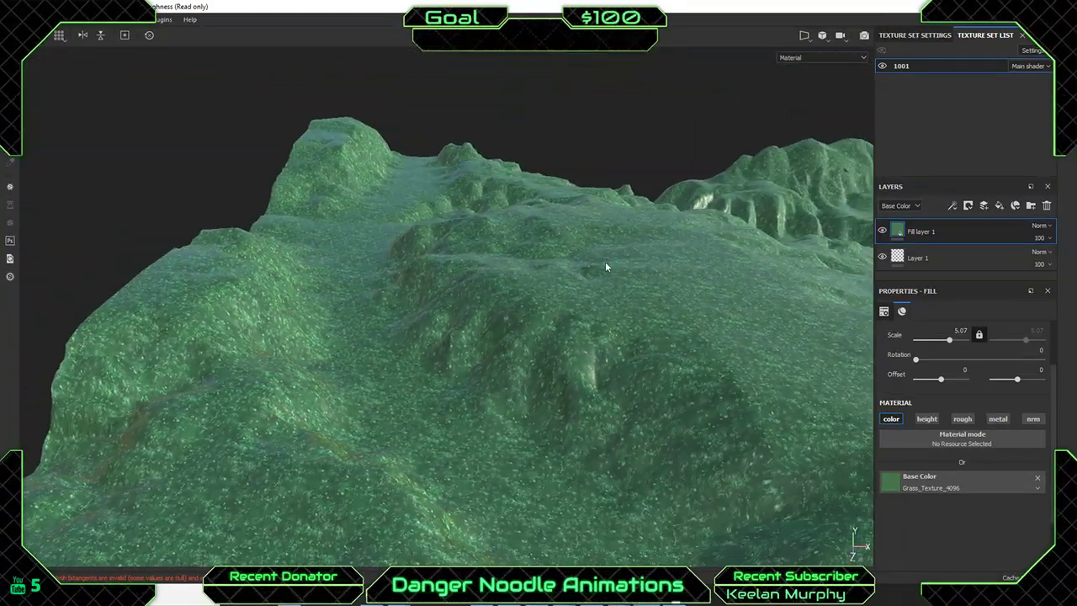
Add a second fill layer above the grass with only the color channel enabled and Dirt_Texture as its base color.
click(999, 206)
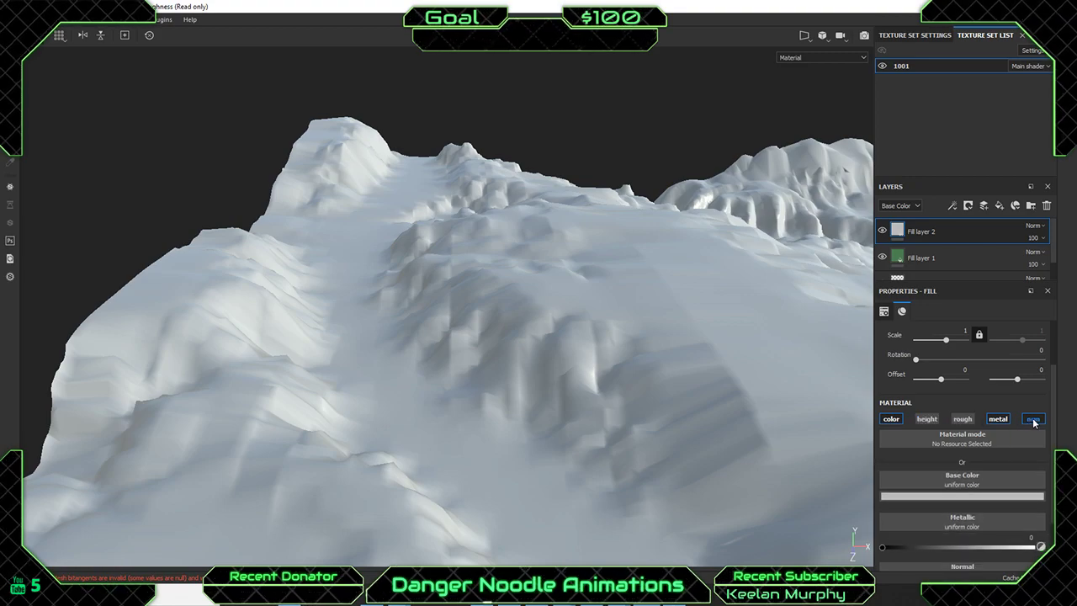
click(919, 443)
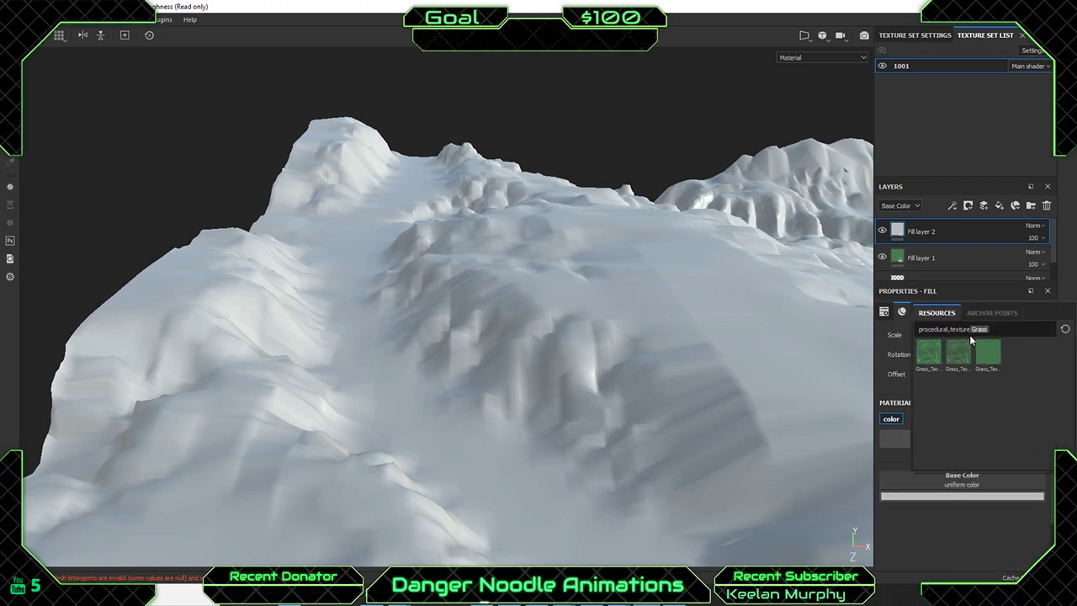
key(BackSpace)
text(Di)
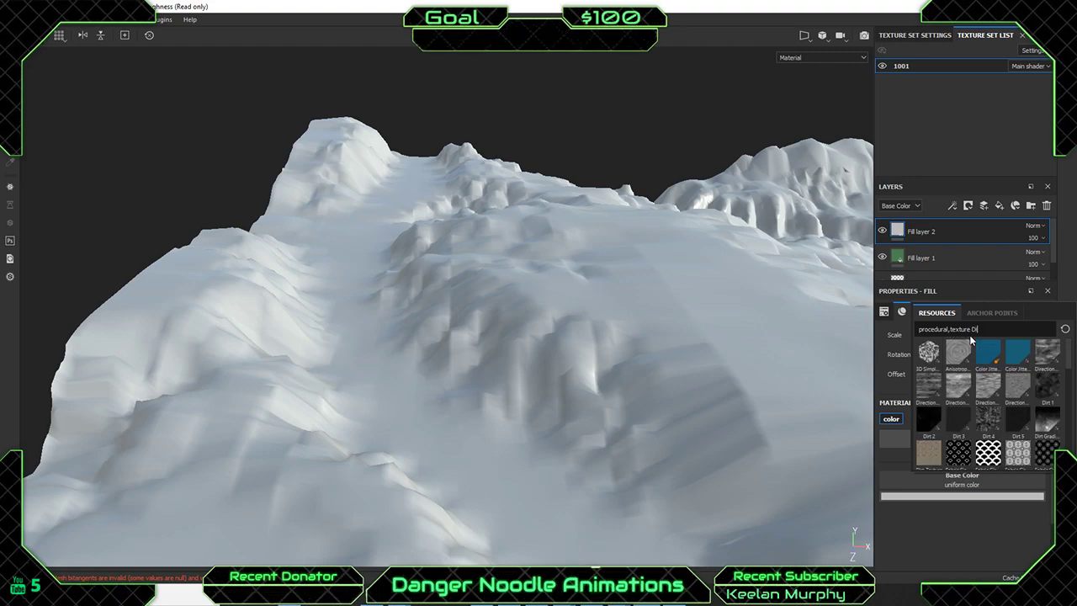
click(937, 420)
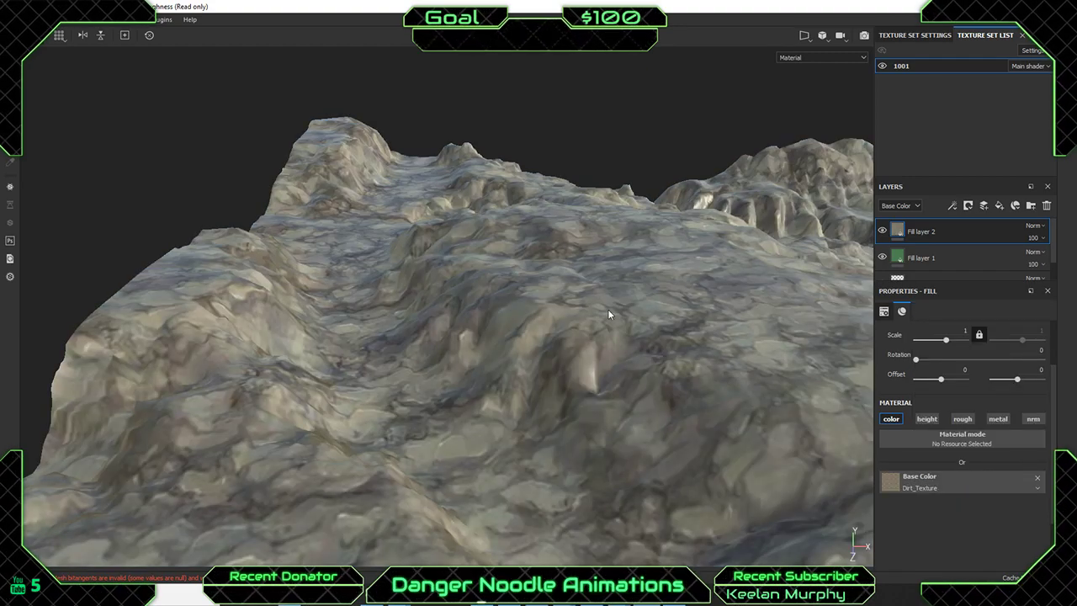
Set the dirt fill layer's scale to about 5.07 and check the tiling on the slopes and up close.
drag(947, 338, 950, 342)
alt+middle_drag(571, 318, 468, 176)
alt+right_drag(469, 176, 692, 277)
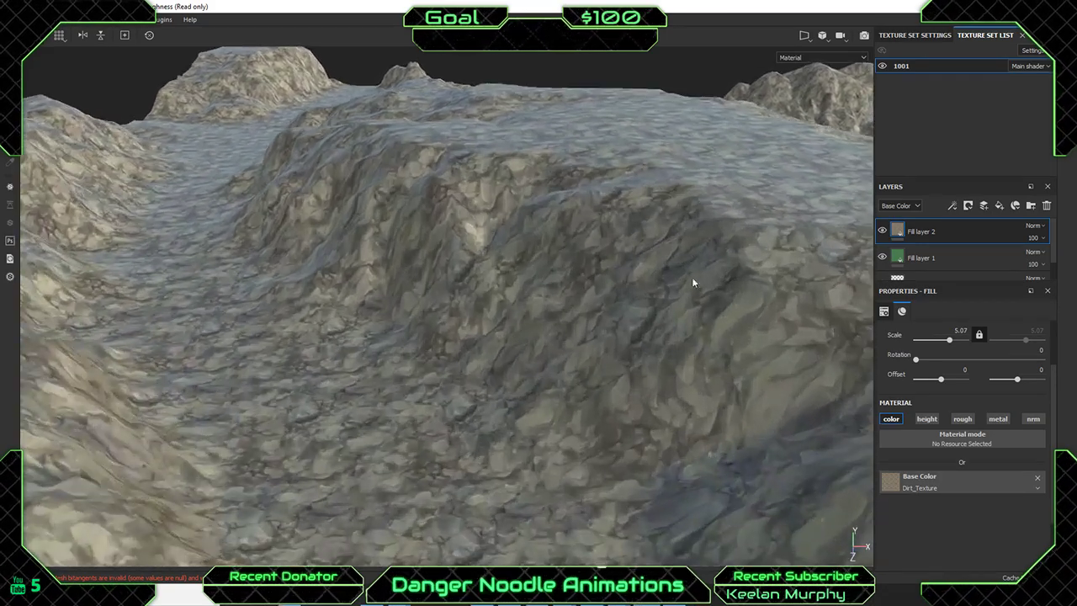
alt+drag(691, 277, 561, 327)
scroll(560, 325, down, 10)
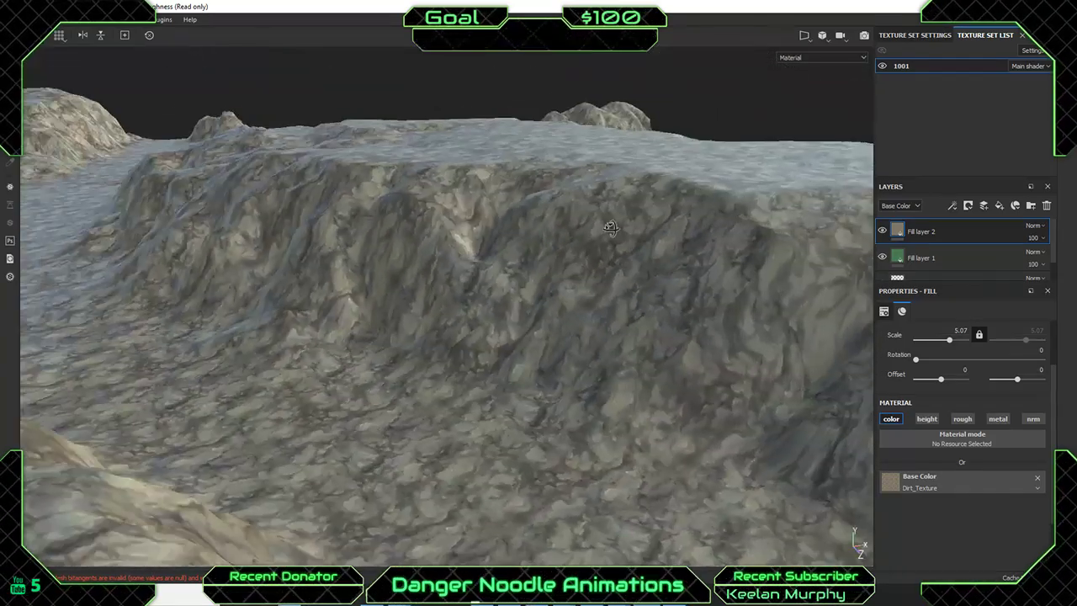
scroll(470, 350, up, 5)
scroll(472, 337, down, 8)
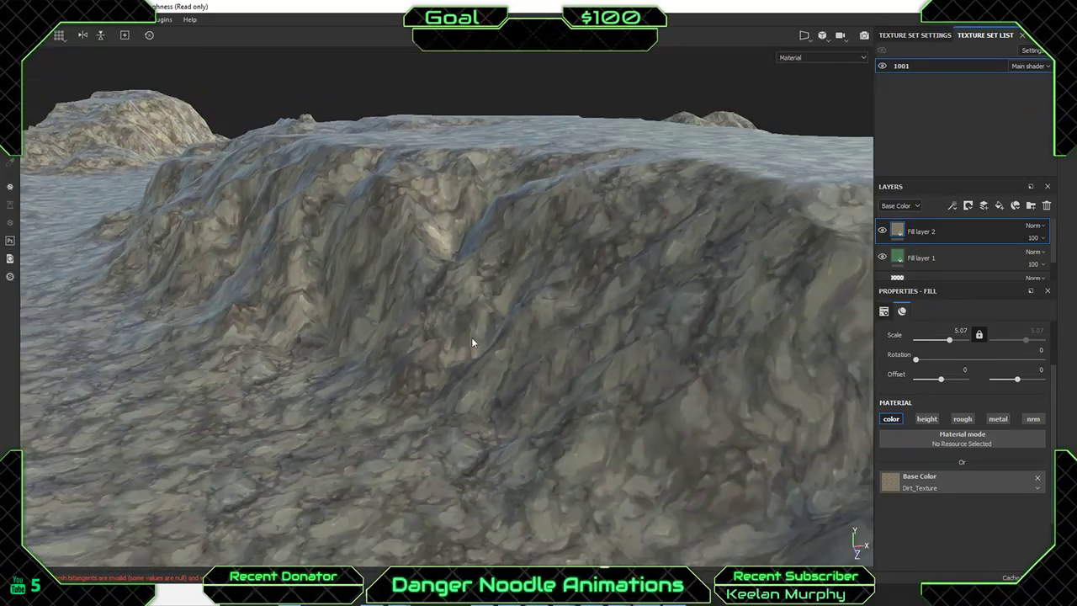
scroll(510, 312, up, 10)
scroll(508, 310, down, 5)
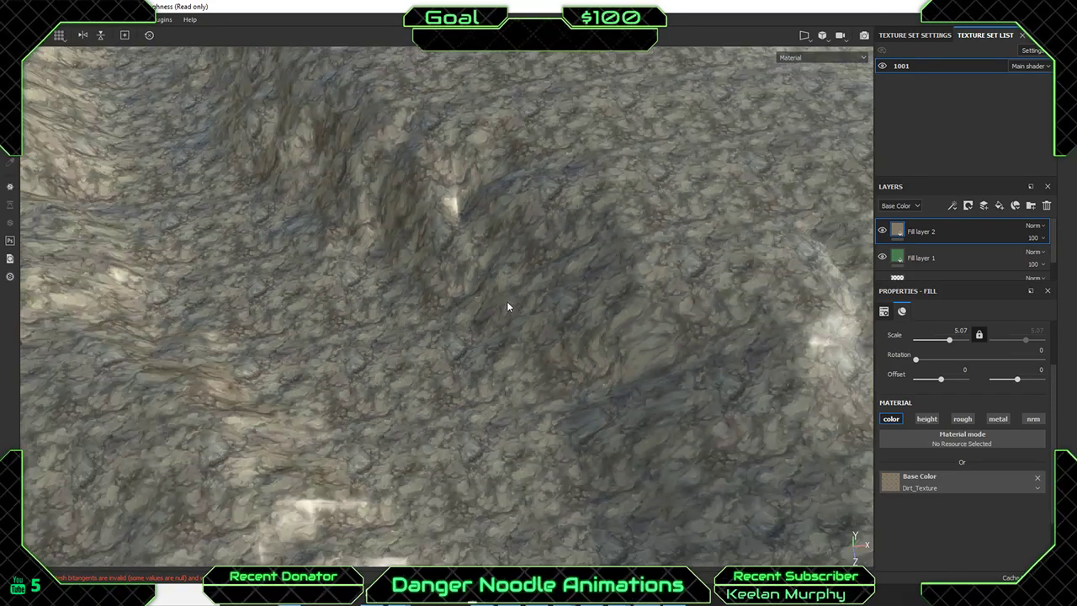
scroll(460, 392, up, 5)
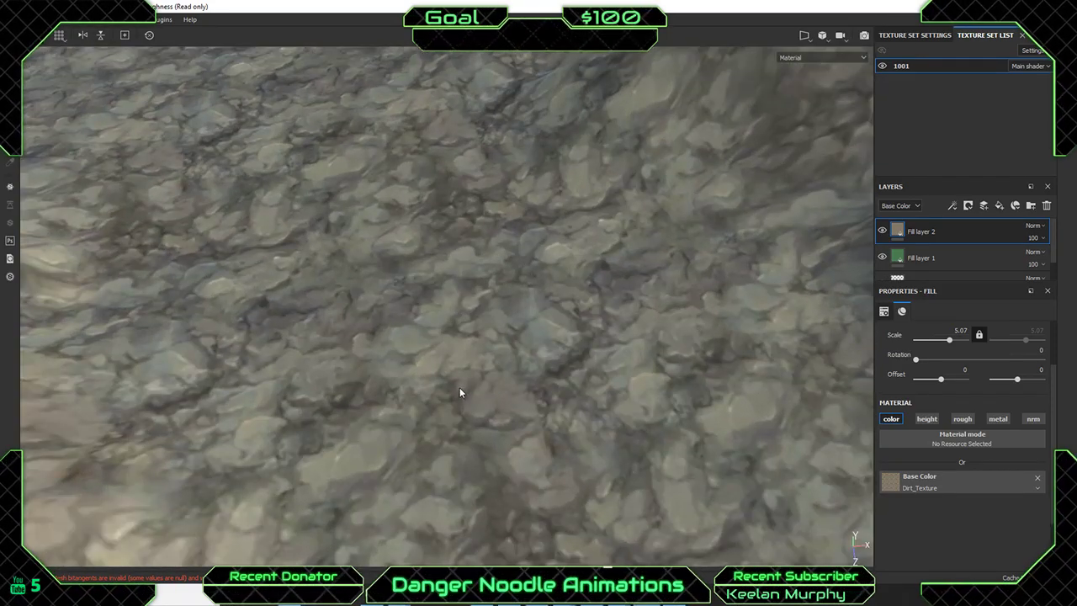
scroll(421, 349, up, 3)
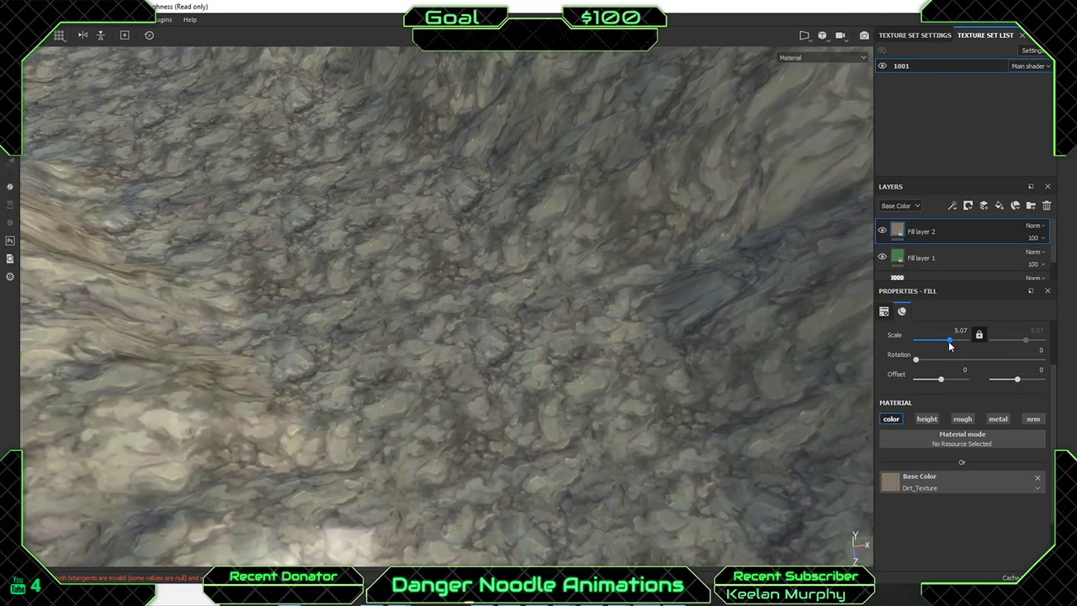
Increase the dirt fill layer's scale to about 12.02 and check it over the whole terrain chunk.
drag(949, 341, 952, 342)
scroll(561, 355, up, 4)
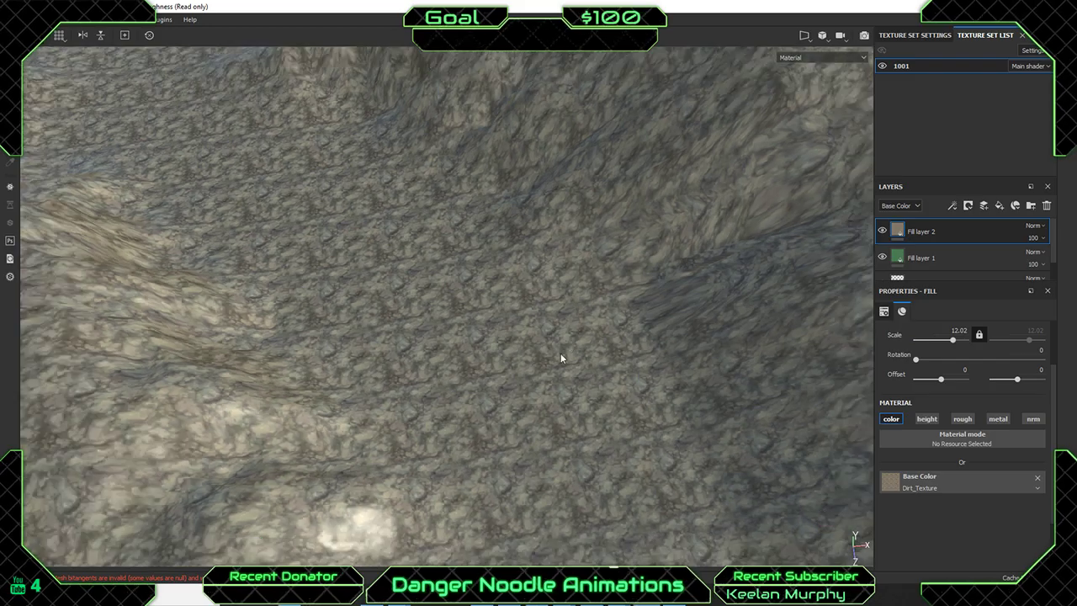
alt+drag(533, 389, 454, 269)
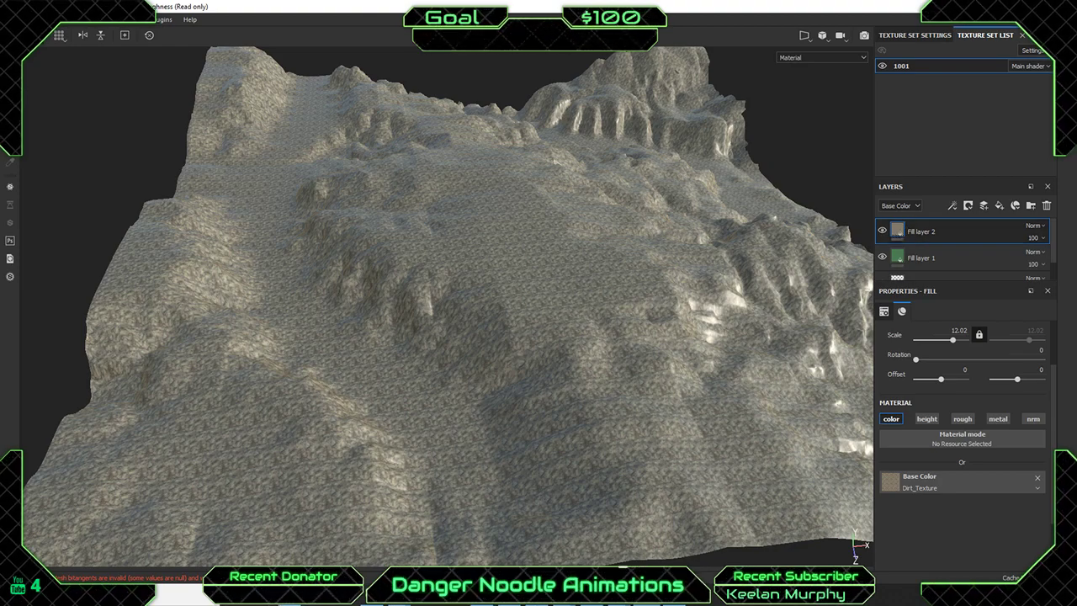
Try a brush stroke on a new paint layer above the dirt fill, then discard the stroke and the layer.
click(646, 435)
click(833, 549)
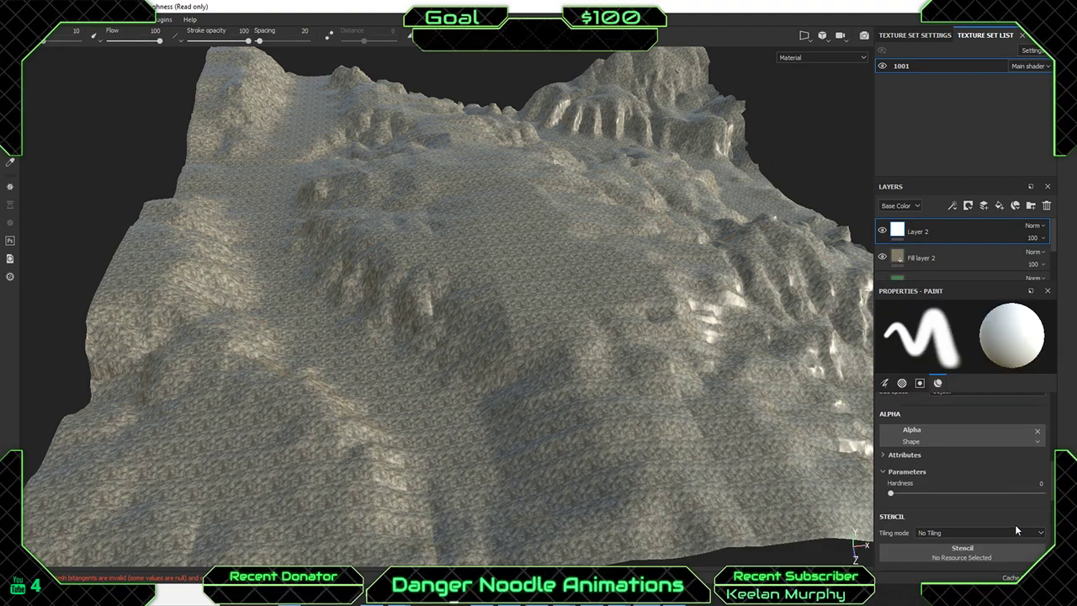
mouse_move(387, 438)
mouse_down()
mouse_move(366, 364)
mouse_move(432, 474)
mouse_move(568, 454)
mouse_up()
key(ctrl+z)
key(ctrl+z)
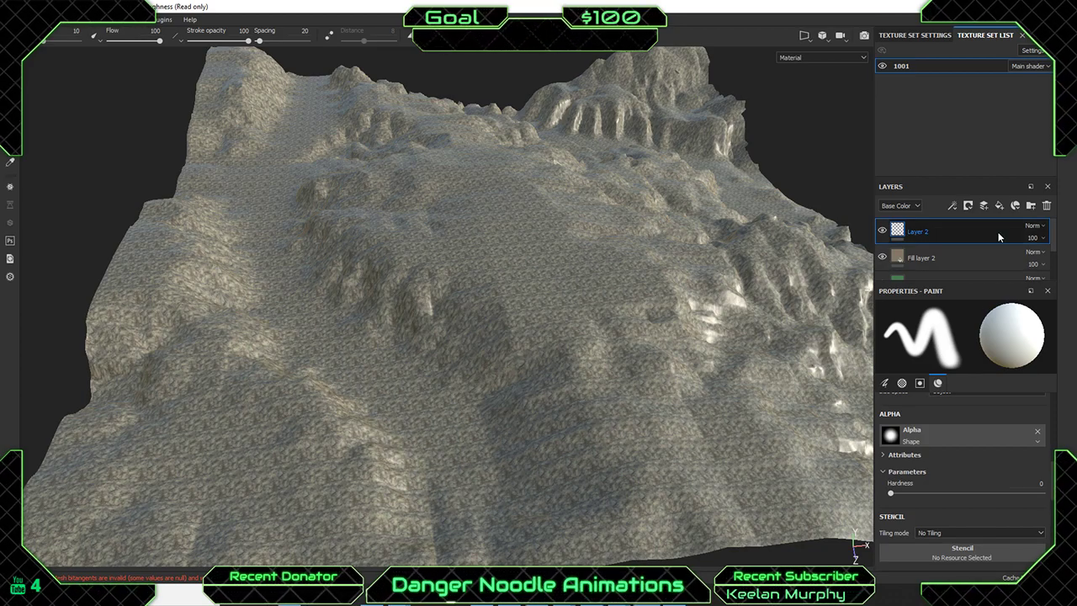
click(996, 231)
click(882, 231)
click(882, 230)
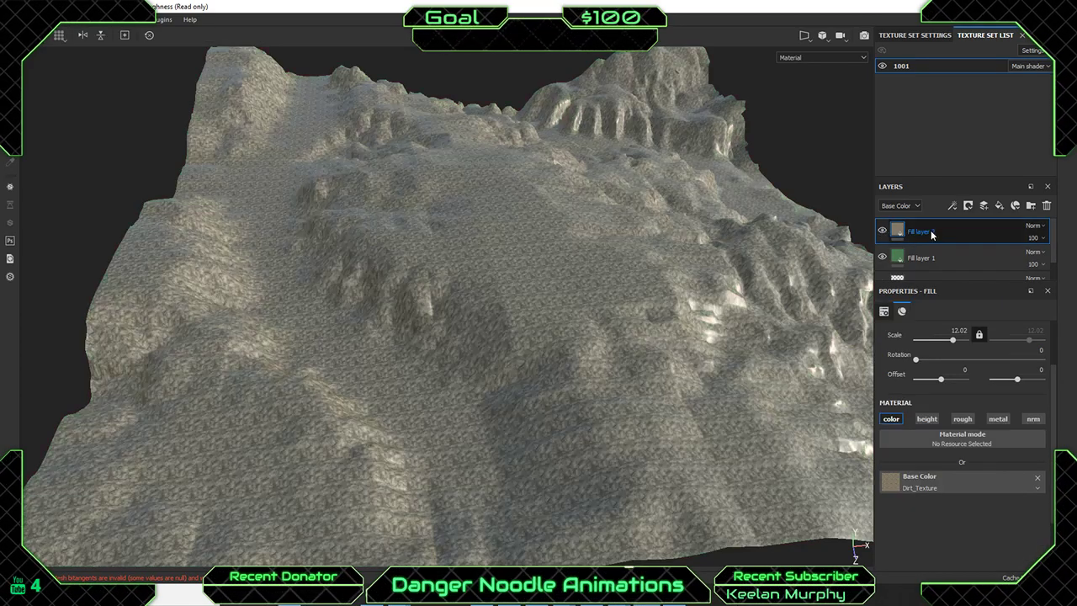
Try a white mask on the dirt fill layer and undo it.
right_click(939, 231)
click(908, 225)
key(Return)
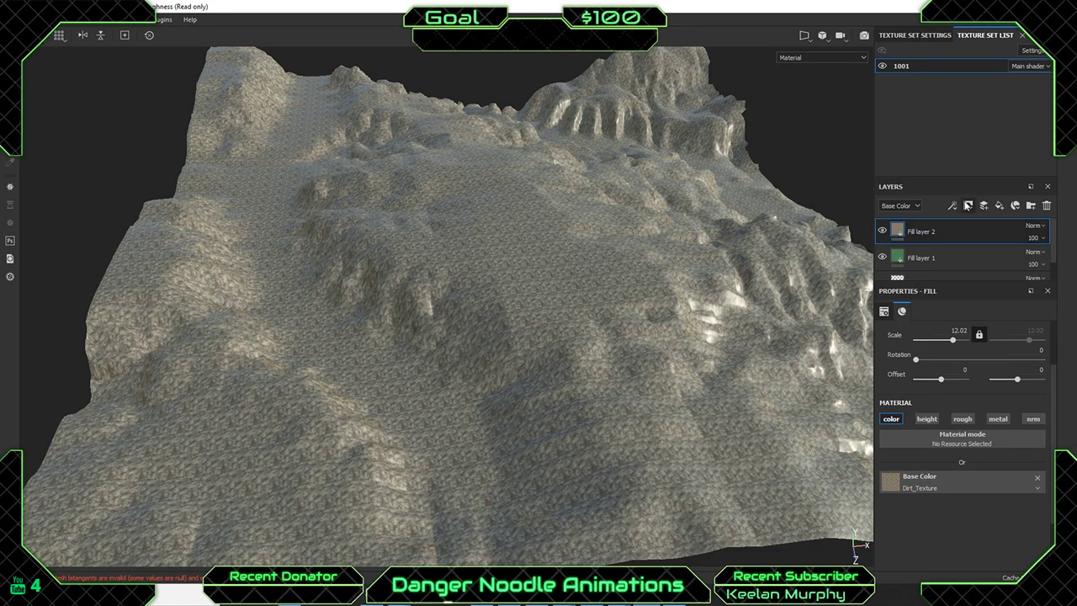
click(968, 206)
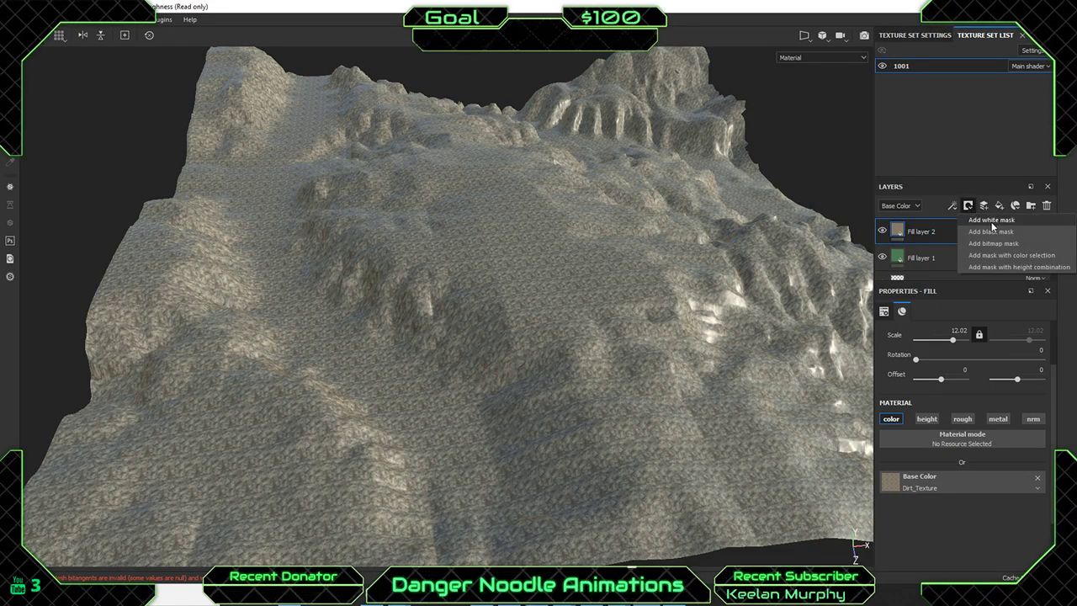
click(992, 219)
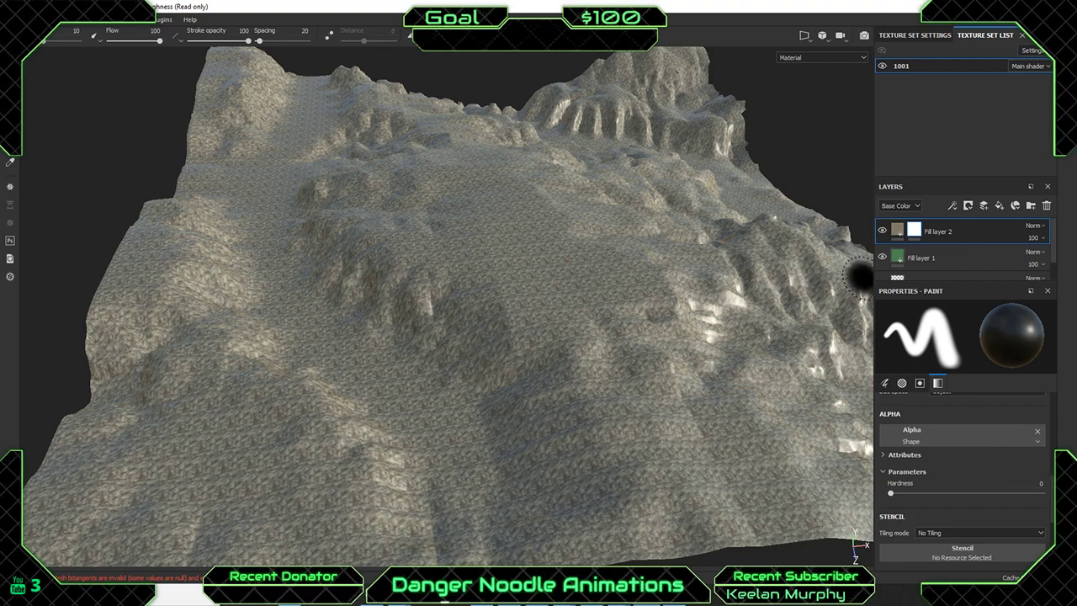
key(ctrl+z)
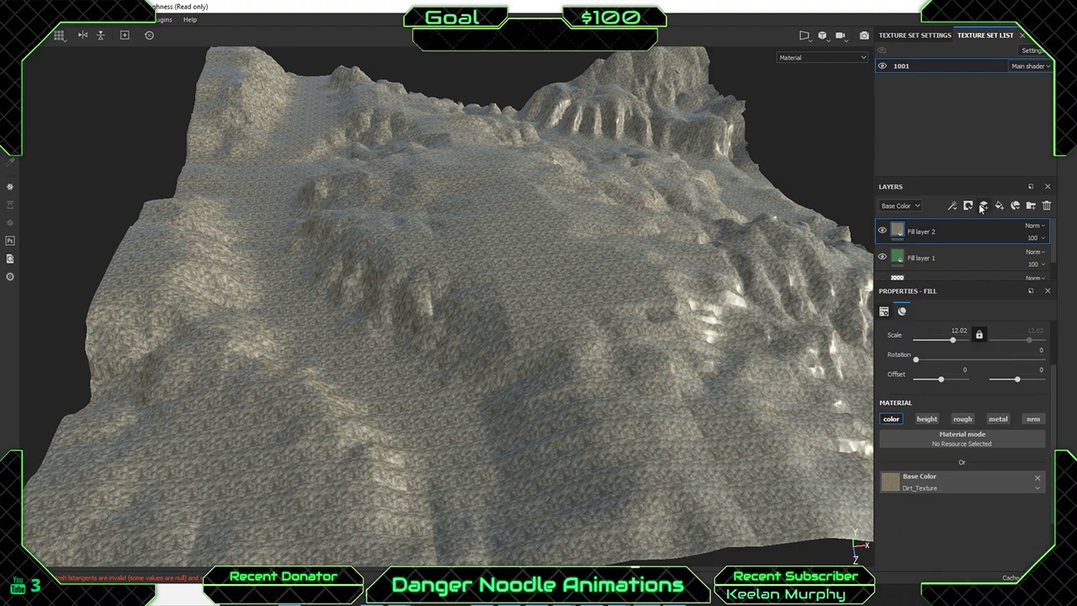
Add a black mask to the dirt fill layer.
click(968, 206)
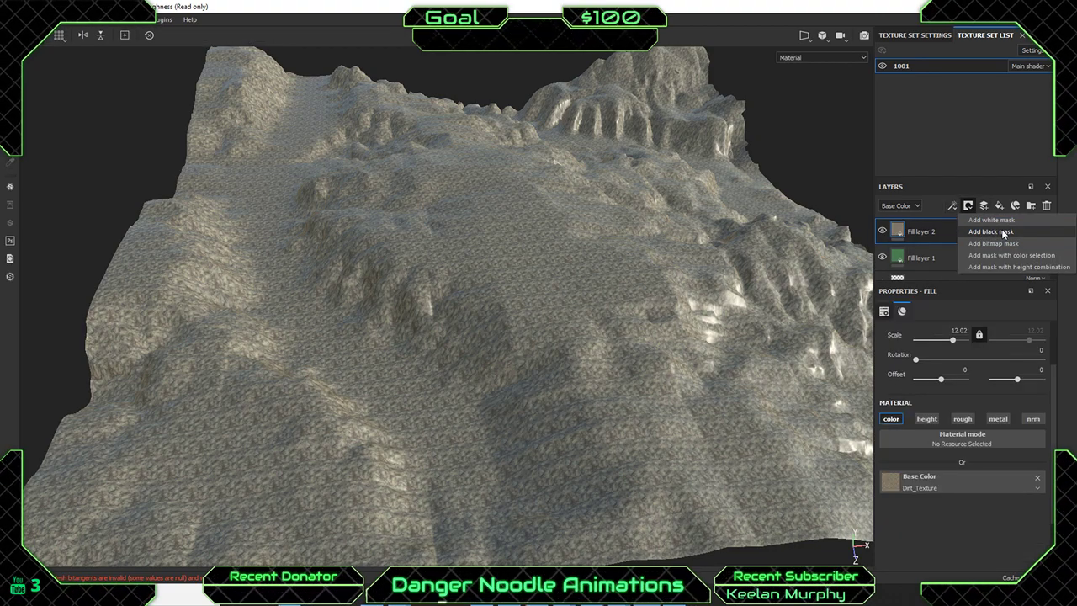
click(1003, 233)
alt+middle_drag(476, 405, 544, 318)
alt+drag(543, 318, 552, 374)
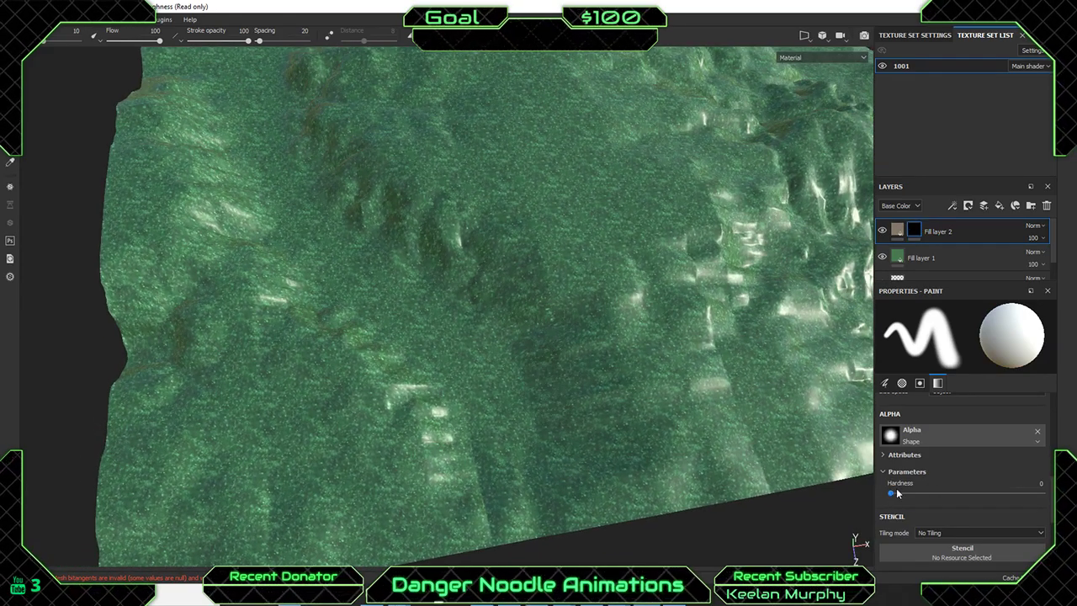
Set the brush grayscale to 0.5818 and paint a soft dirt patch on the valley floor in the dirt layer's mask.
scroll(891, 488, down, 3)
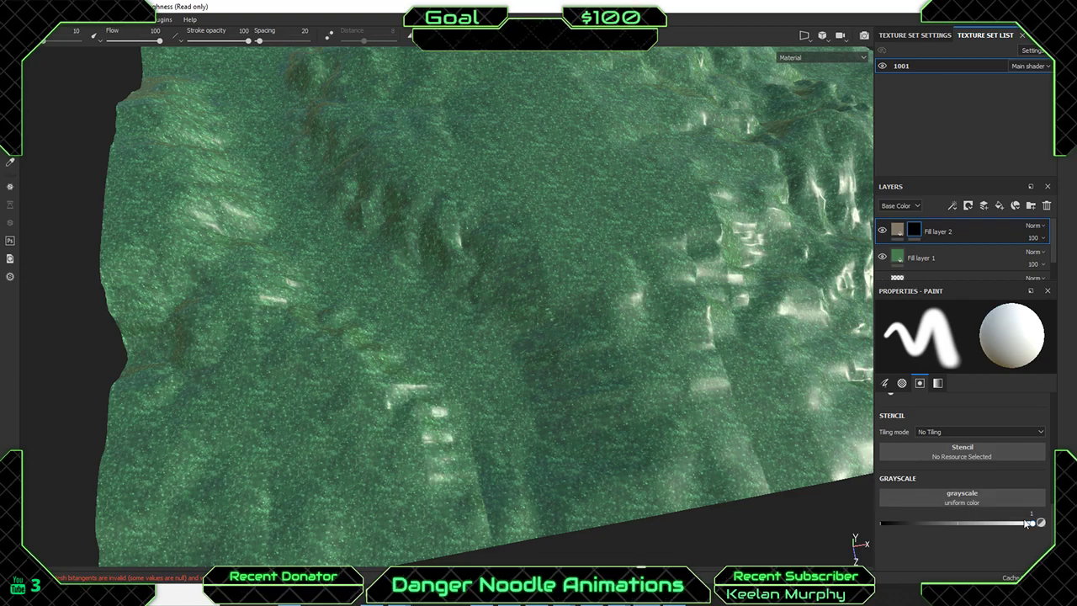
drag(1028, 524, 970, 523)
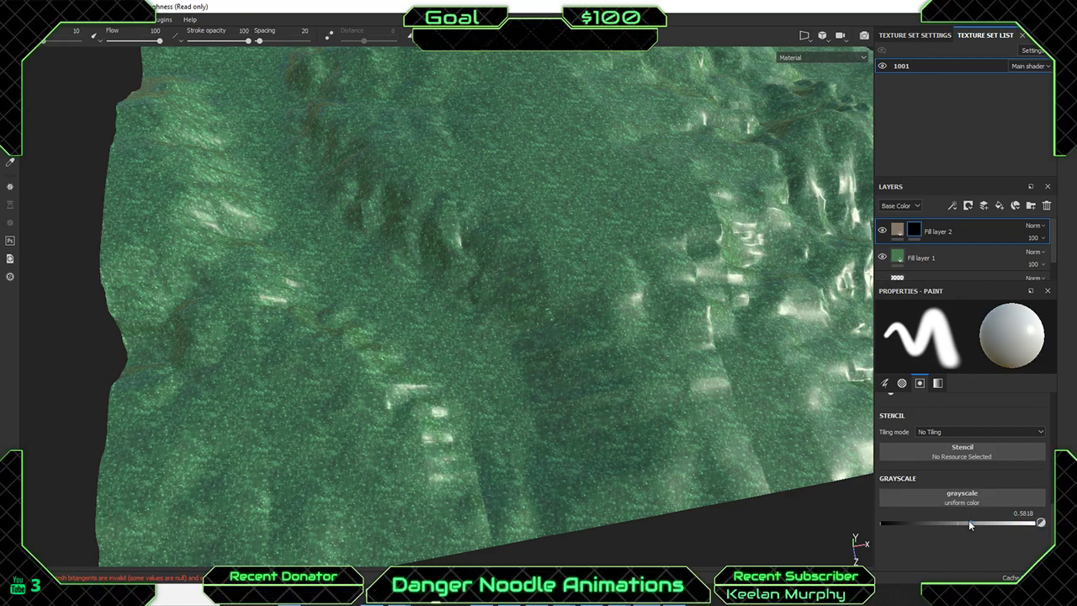
drag(493, 404, 505, 448)
scroll(553, 469, down, 3)
scroll(539, 467, up, 7)
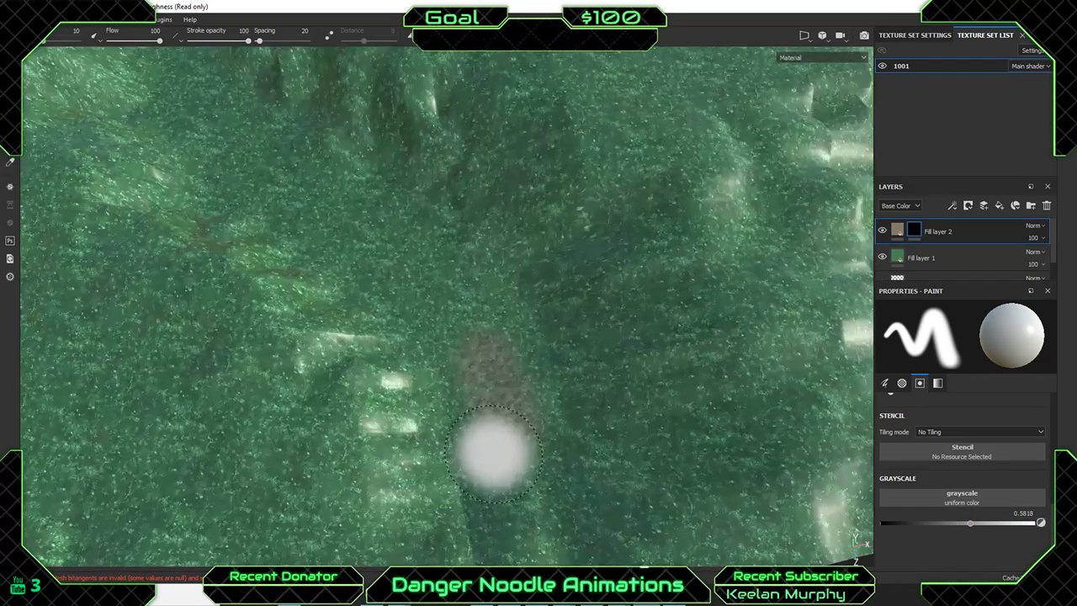
mouse_move(413, 303)
mouse_down()
mouse_move(372, 193)
mouse_move(517, 228)
mouse_move(389, 324)
mouse_up()
alt+drag(476, 236, 590, 425)
scroll(589, 426, up, 5)
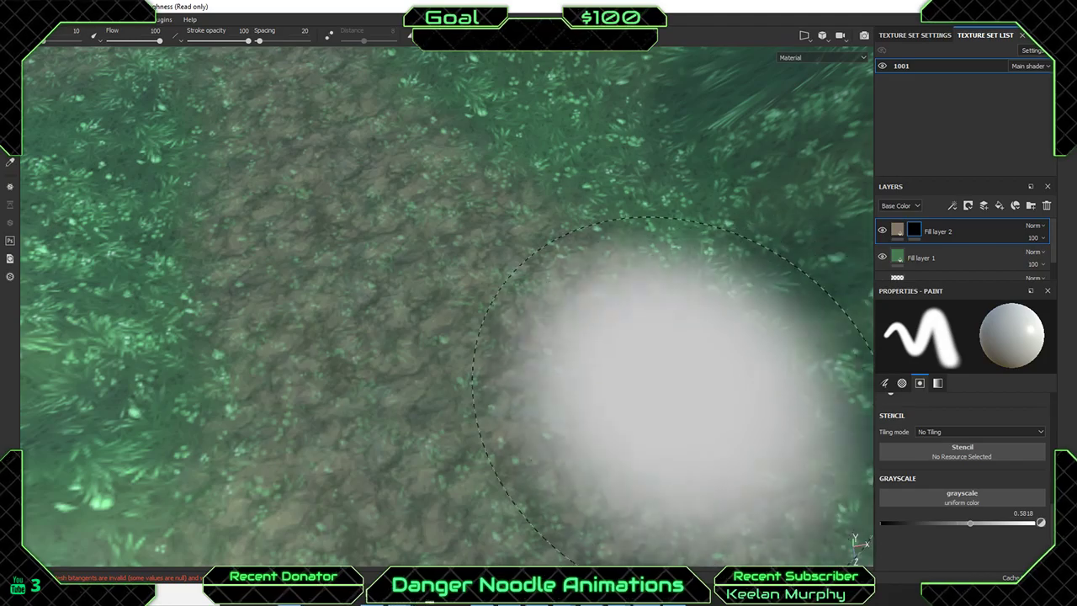
scroll(639, 401, up, 2)
scroll(474, 369, down, 3)
scroll(348, 318, down, 7)
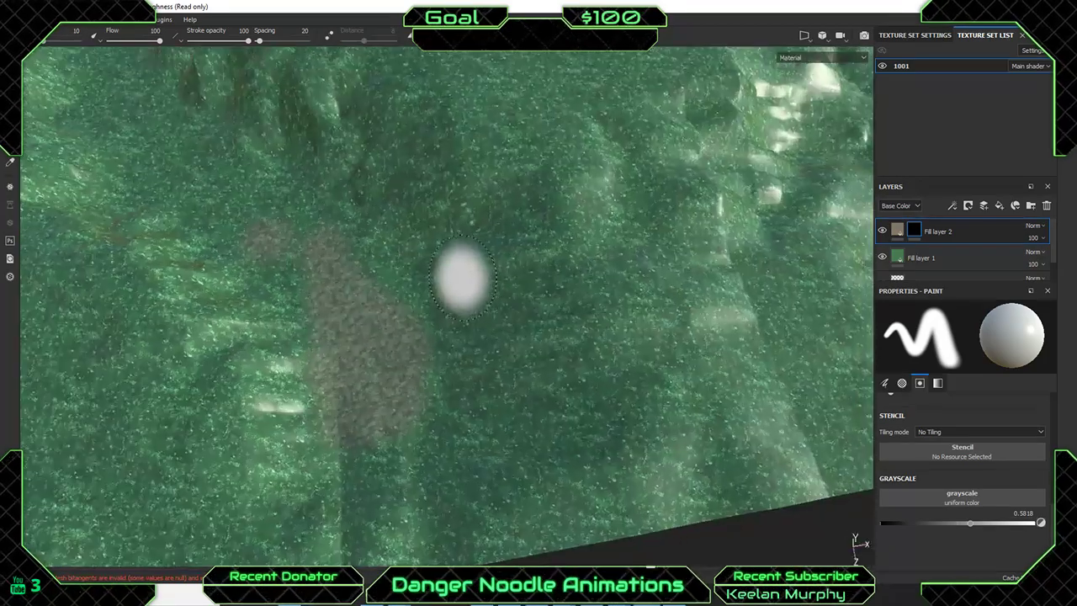
Paint the dirt mask from the patch along the valley floor to form a curved path through the grass.
alt+middle_drag(462, 279, 685, 365)
scroll(685, 365, down, 1)
alt+middle_drag(429, 343, 460, 379)
alt+drag(460, 379, 505, 387)
drag(580, 391, 411, 313)
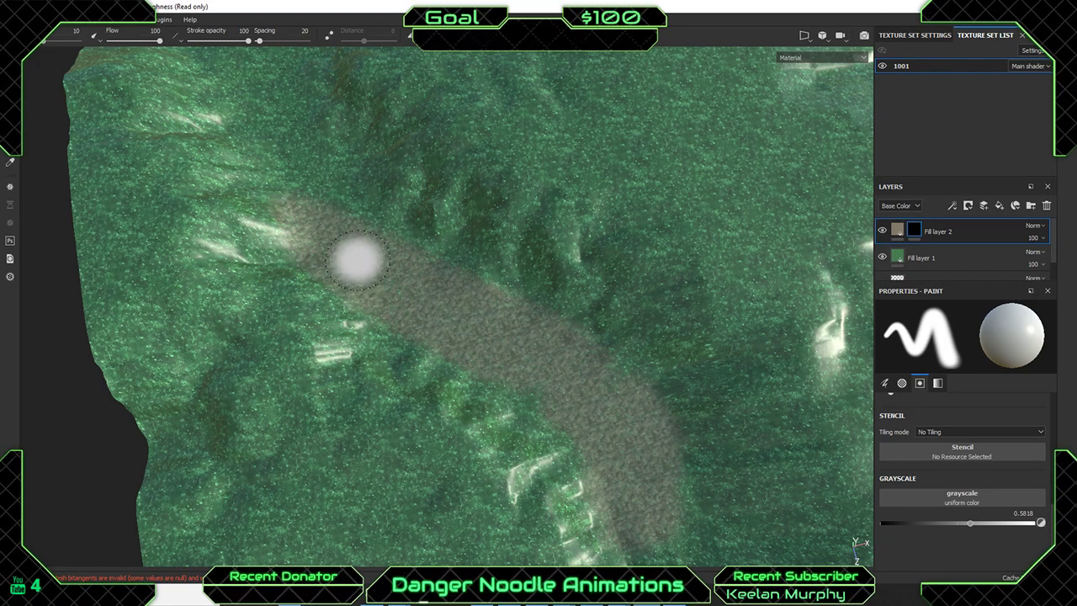
scroll(455, 340, up, 2)
alt+drag(456, 339, 493, 380)
drag(498, 458, 411, 361)
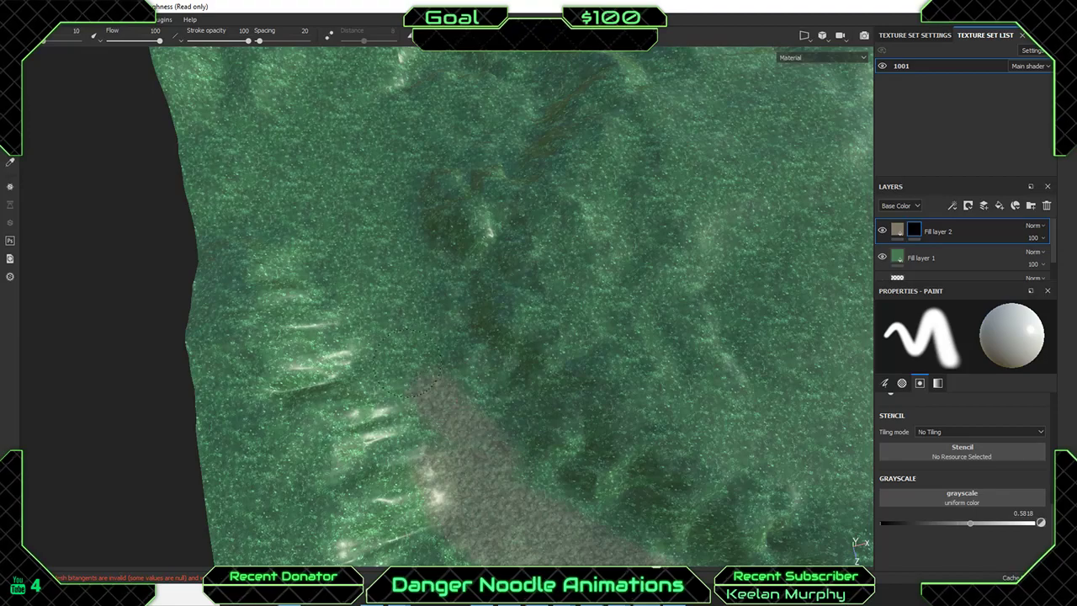
Continue the dirt path along the valley to the terrain's far edge and check its blend with the grass up close.
alt+drag(348, 268, 471, 487)
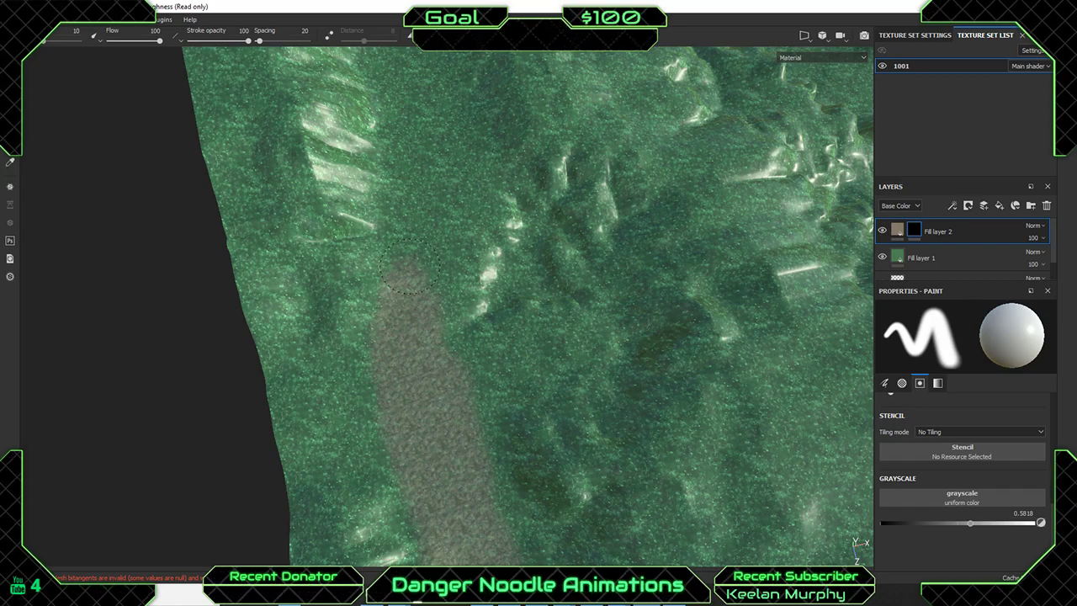
alt+drag(503, 154, 426, 456)
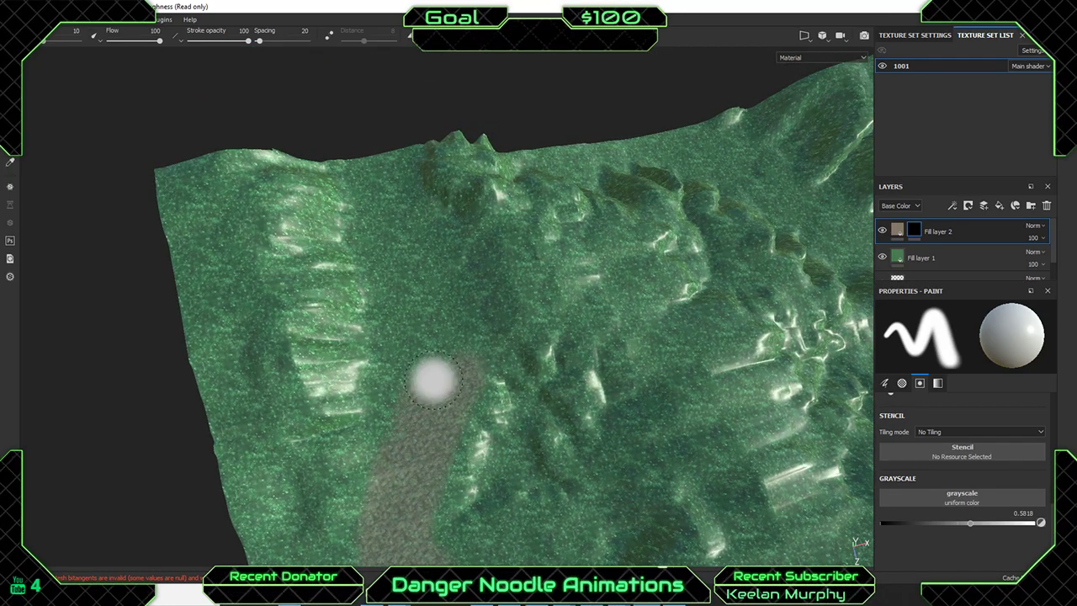
mouse_move(433, 381)
alt+mouse_down()
mouse_move(513, 241)
mouse_move(539, 231)
mouse_move(566, 176)
mouse_move(435, 115)
mouse_move(454, 428)
alt+mouse_up()
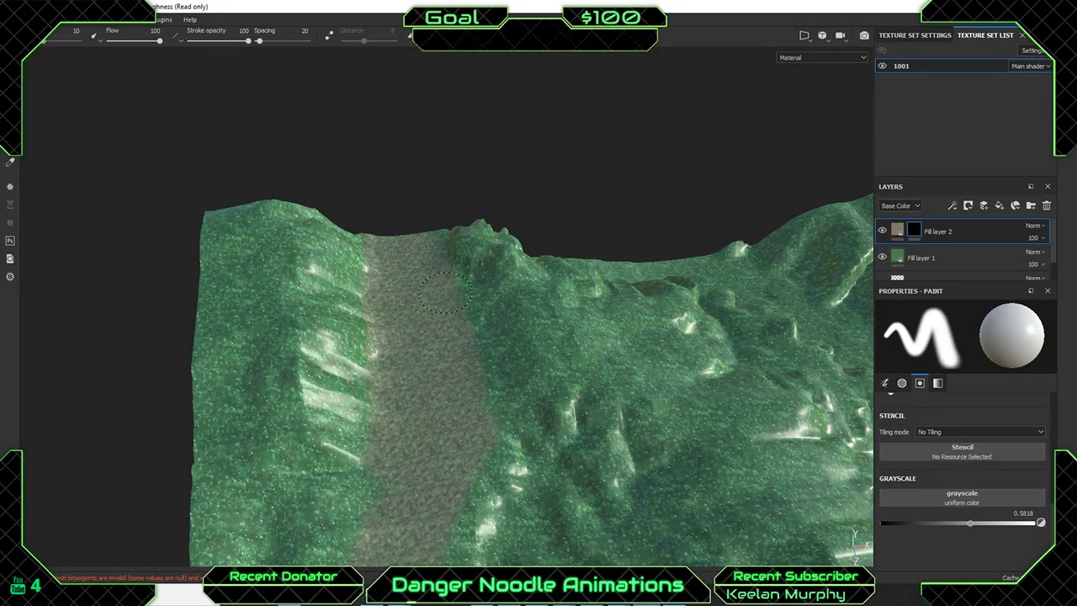
mouse_move(584, 382)
alt+mouse_down()
mouse_move(539, 421)
mouse_move(471, 437)
alt+mouse_up()
alt+middle_drag(455, 404, 530, 287)
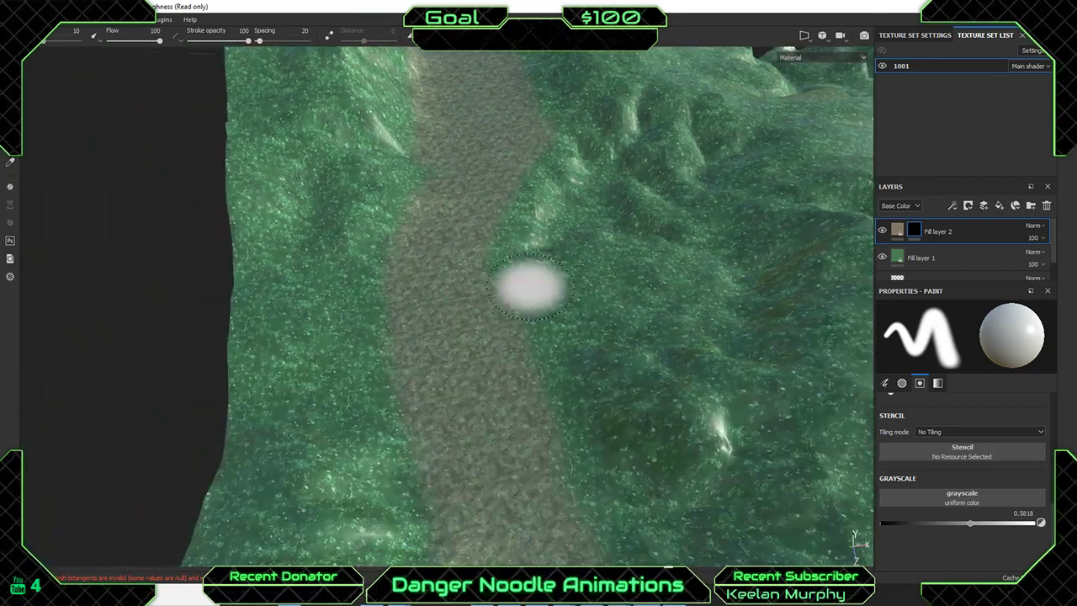
scroll(514, 294, up, 5)
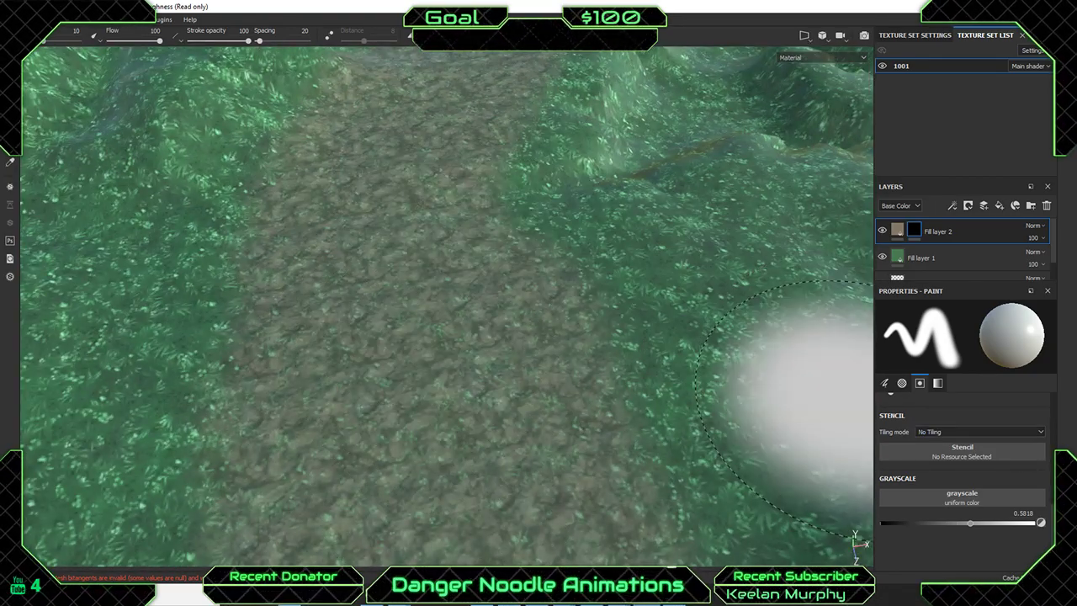
alt+drag(527, 221, 535, 224)
alt+right_drag(469, 226, 493, 244)
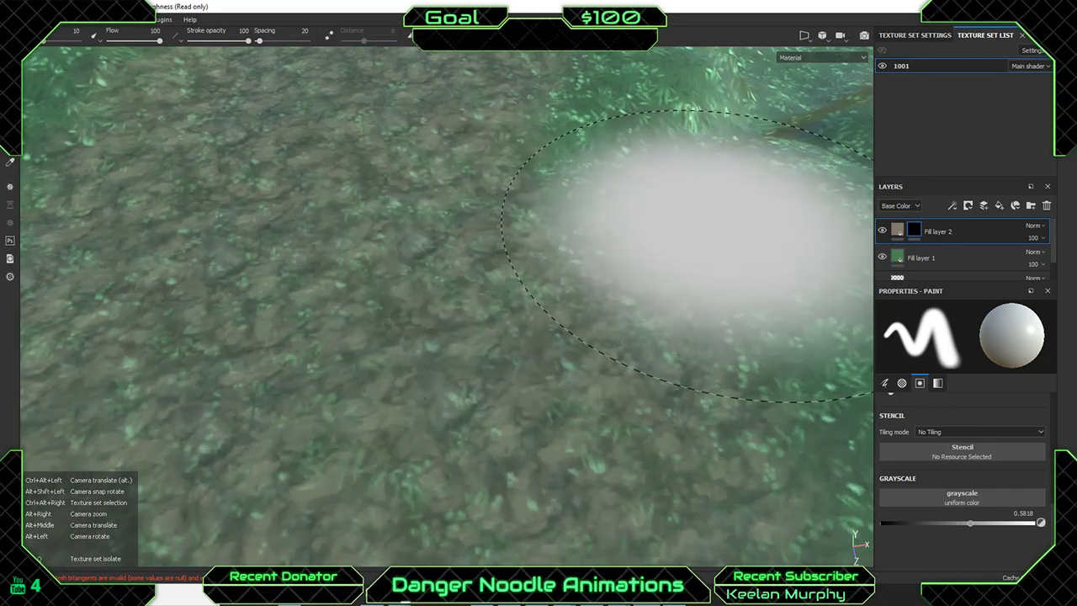
alt+right_drag(699, 237, 349, 161)
mouse_move(391, 168)
alt+mouse_down()
mouse_move(362, 231)
mouse_move(318, 197)
alt+mouse_up()
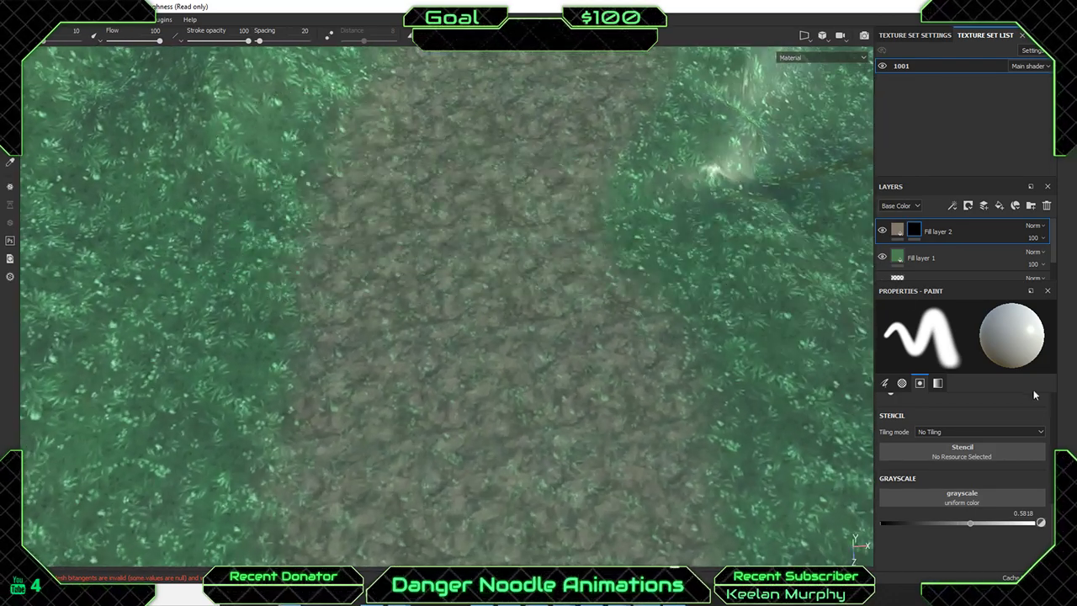
Test a dab on the dirt path with the brush grayscale at 1, and lower the grayscale to 0.8764.
click(1035, 523)
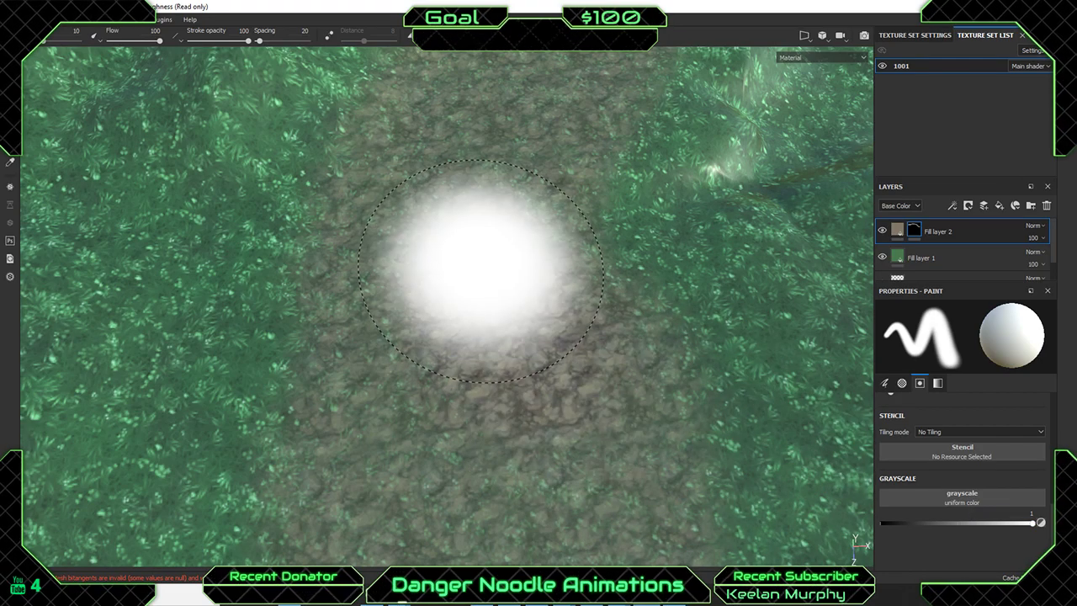
drag(1033, 525, 1016, 525)
scroll(962, 458, up, 1)
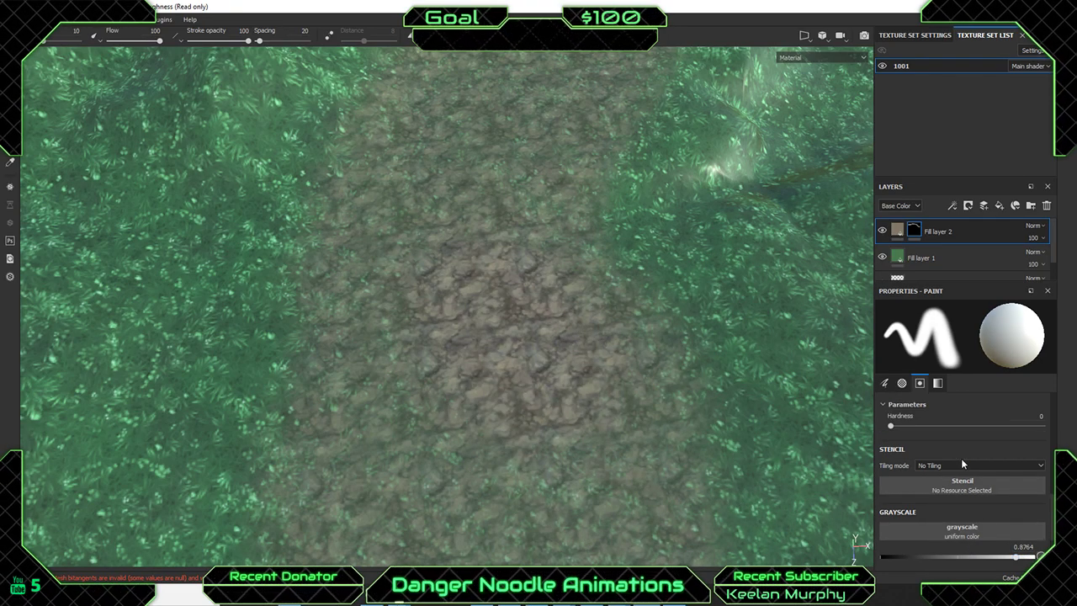
Set the brush's stencil tiling mode to H and V Tiling.
scroll(962, 462, up, 1)
click(948, 499)
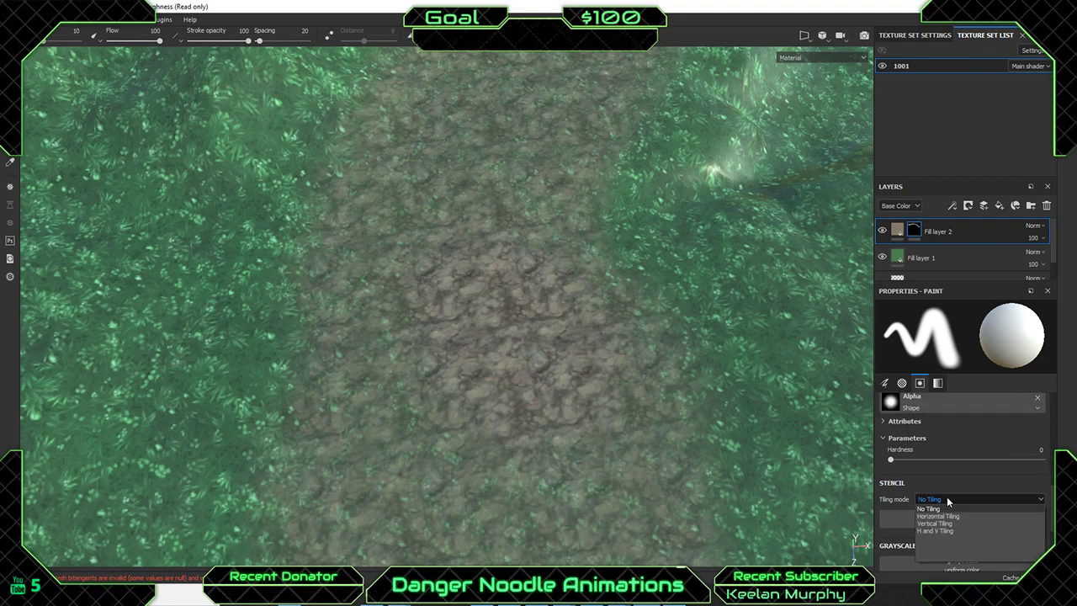
click(951, 531)
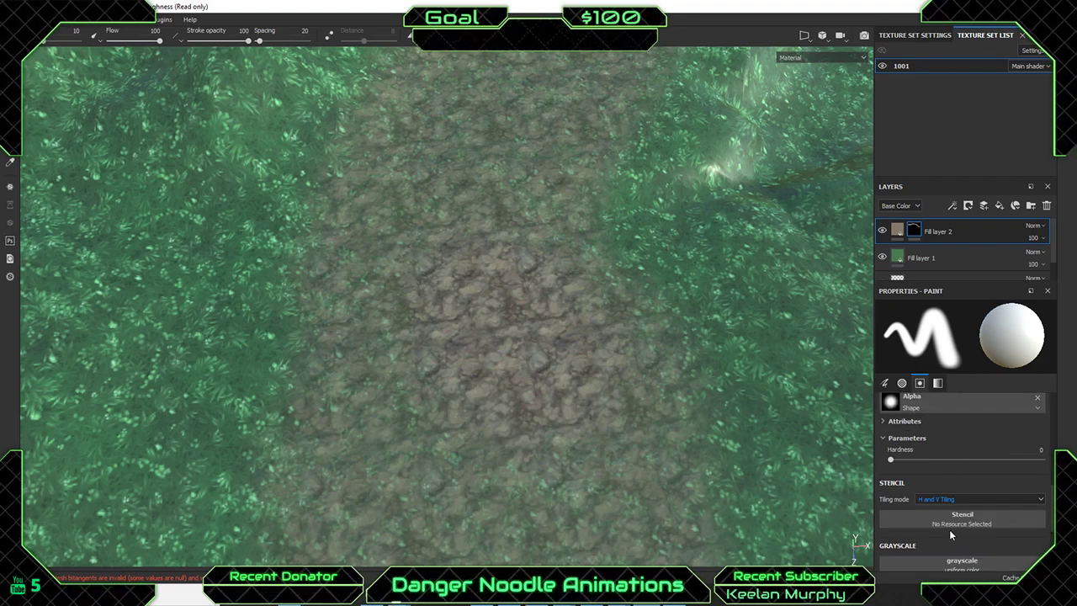
scroll(494, 336, down, 2)
scroll(494, 336, up, 3)
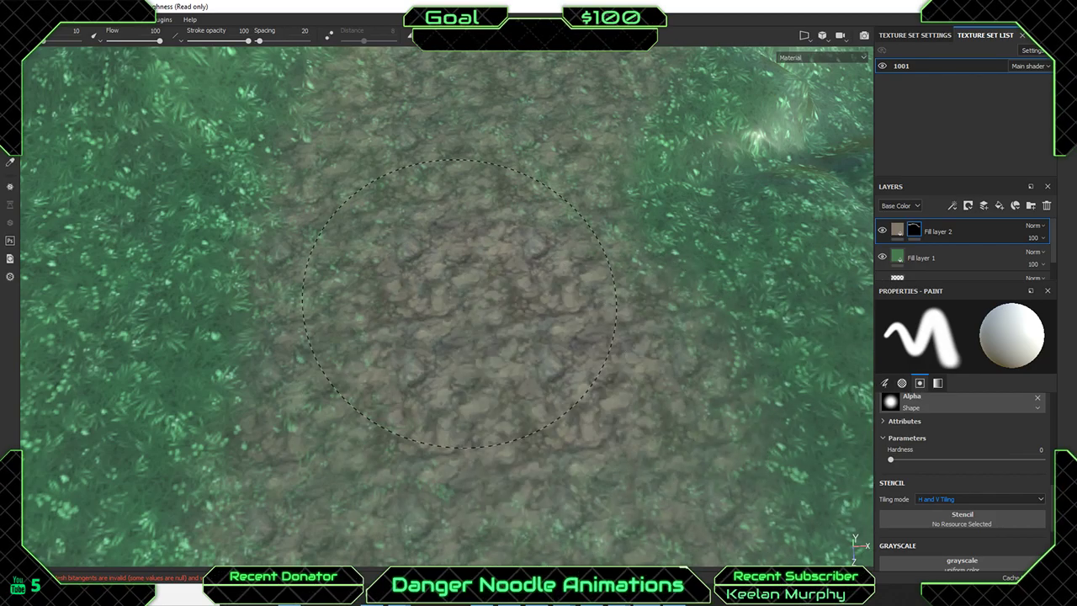
Repaint the dirt path along the whole valley with the stronger grayscale brush so less grass mixes into it.
click(480, 186)
scroll(572, 404, up, 4)
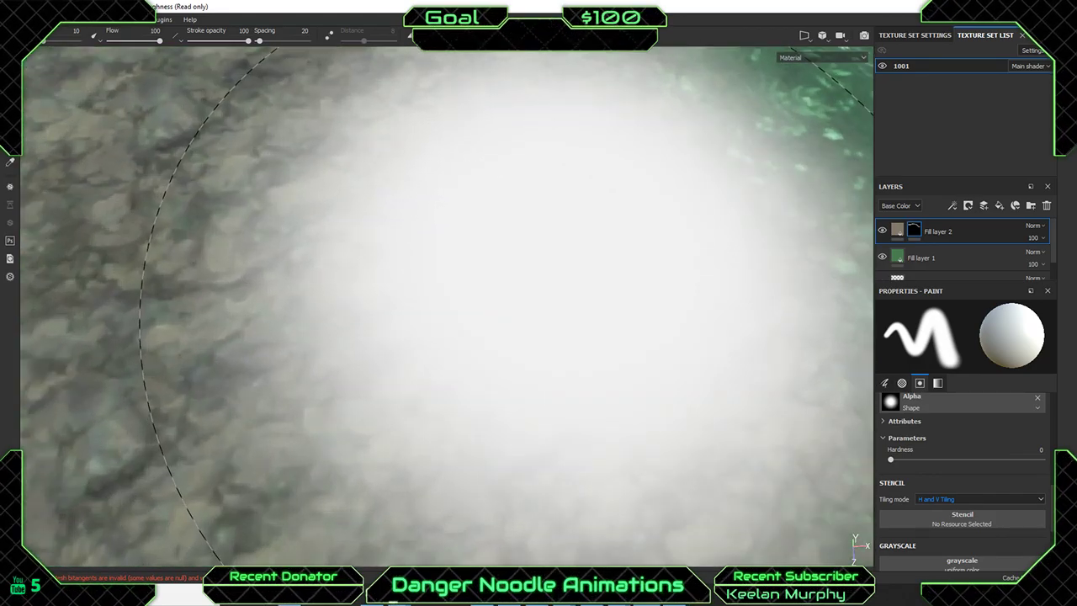
scroll(556, 303, down, 6)
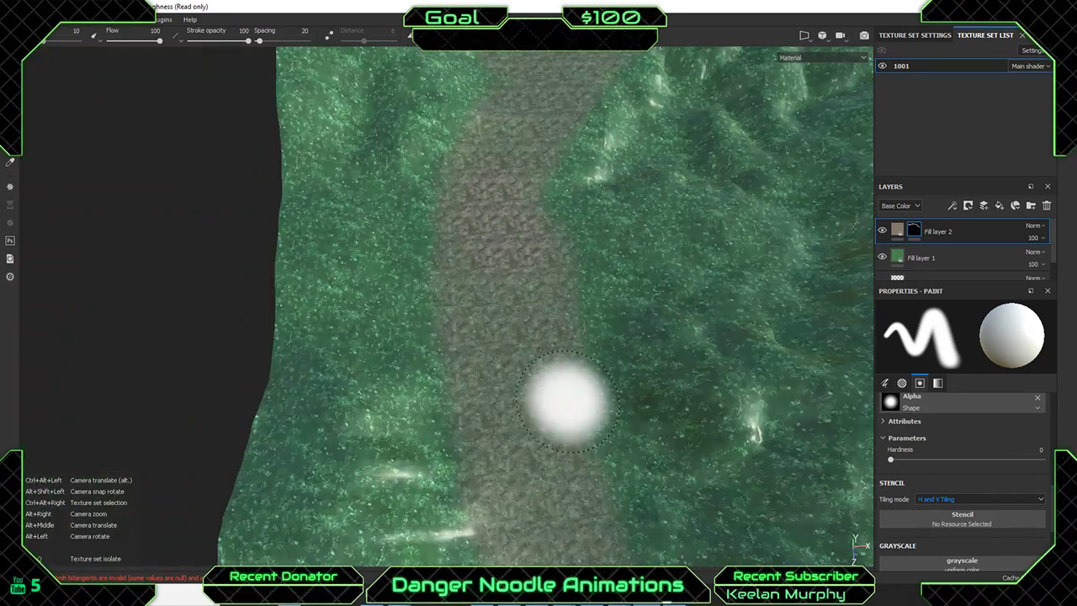
alt+middle_drag(567, 398, 543, 251)
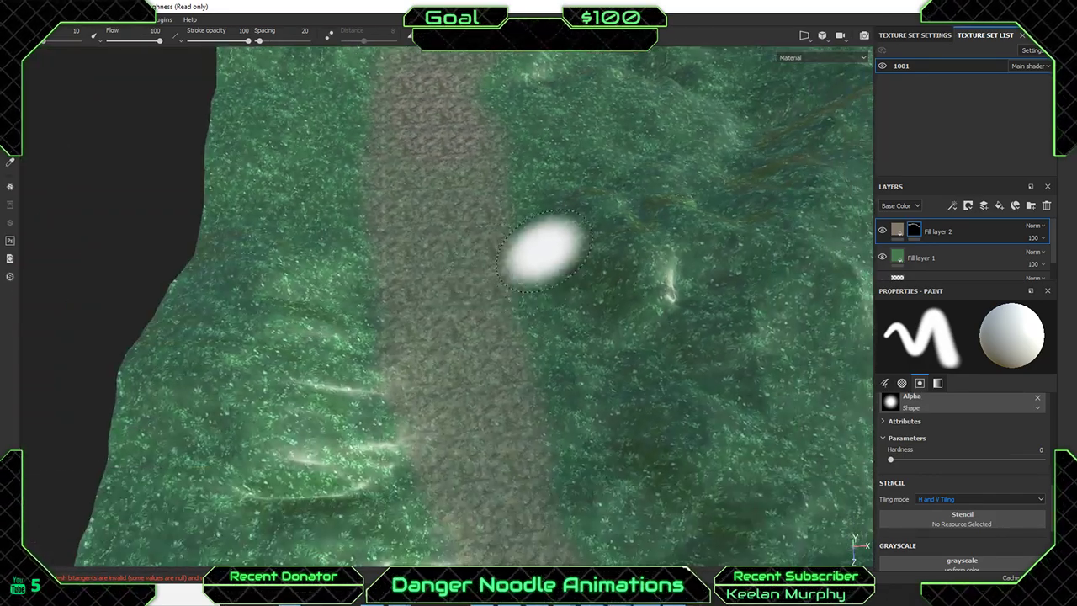
key(ctrl+z)
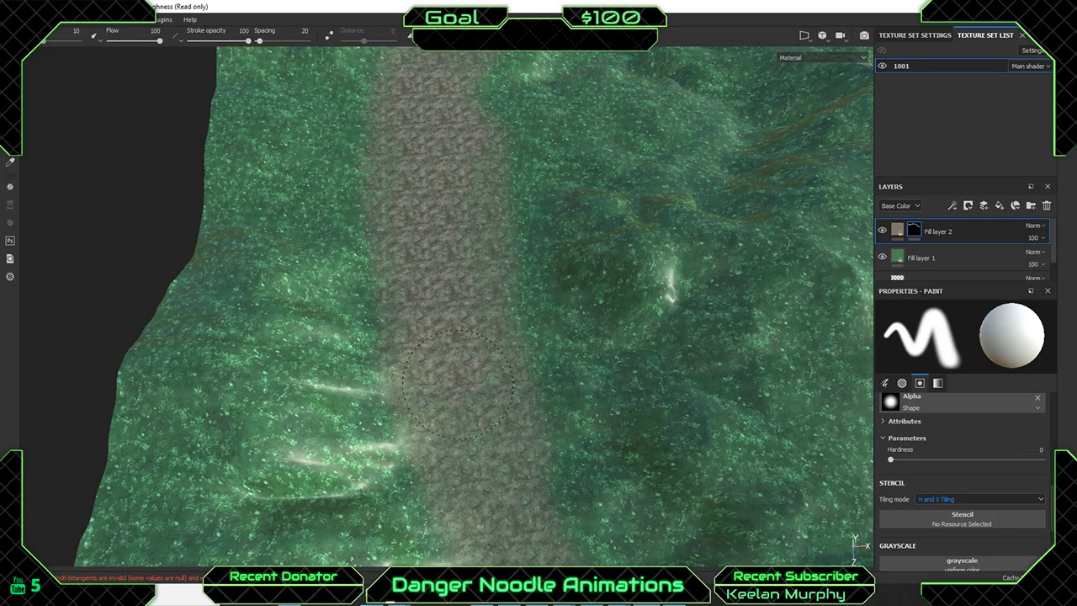
scroll(575, 397, up, 6)
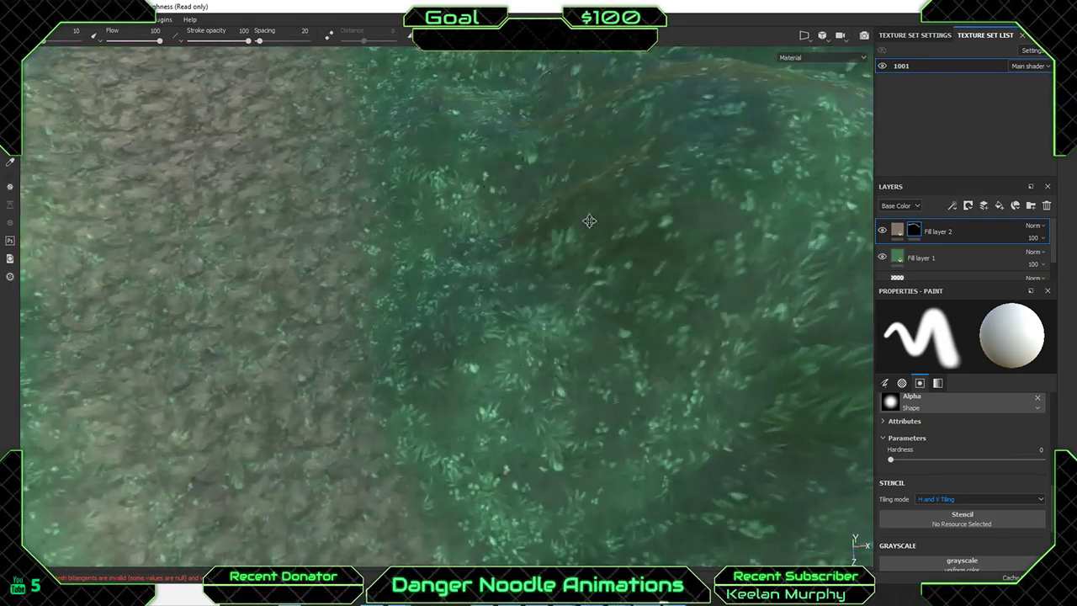
mouse_move(589, 222)
alt+right_down()
mouse_move(186, 149)
mouse_move(252, 164)
alt+right_up()
scroll(454, 286, down, 5)
mouse_move(454, 286)
alt+middle_down()
mouse_move(510, 176)
mouse_move(518, 130)
alt+middle_up()
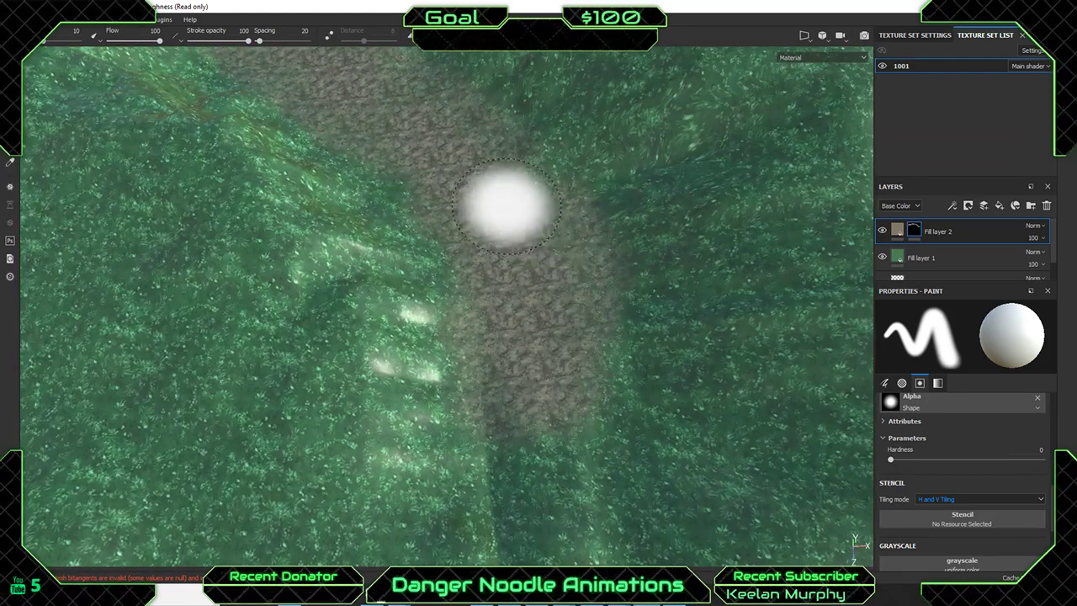
alt+drag(506, 207, 669, 339)
alt+right_drag(668, 339, 485, 338)
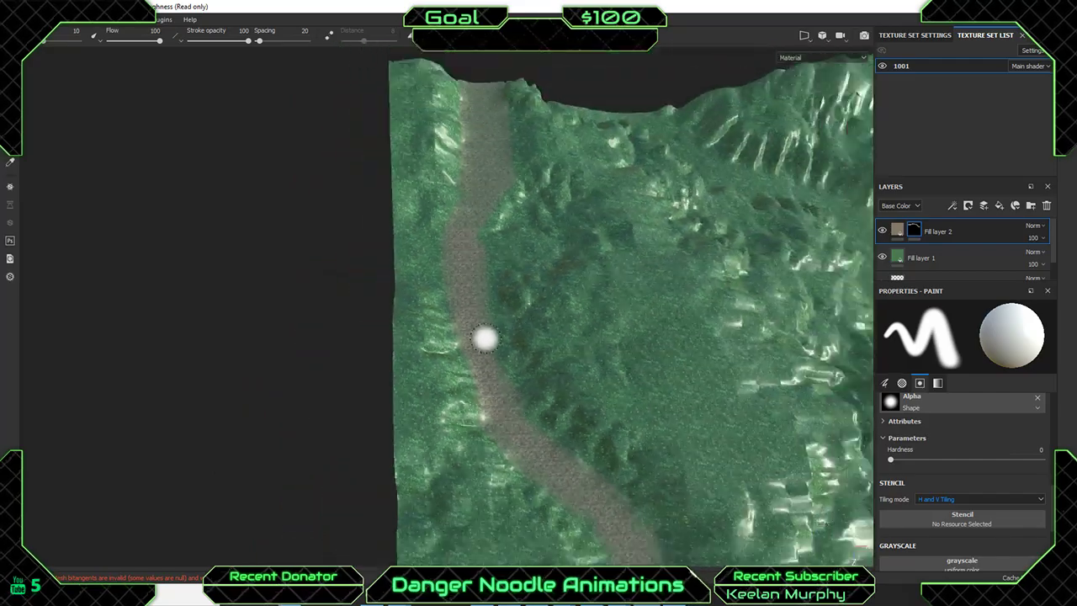
Examine the repainted dirt path from ground level and from above the whole terrain chunk.
scroll(485, 337, up, 6)
alt+drag(481, 325, 510, 215)
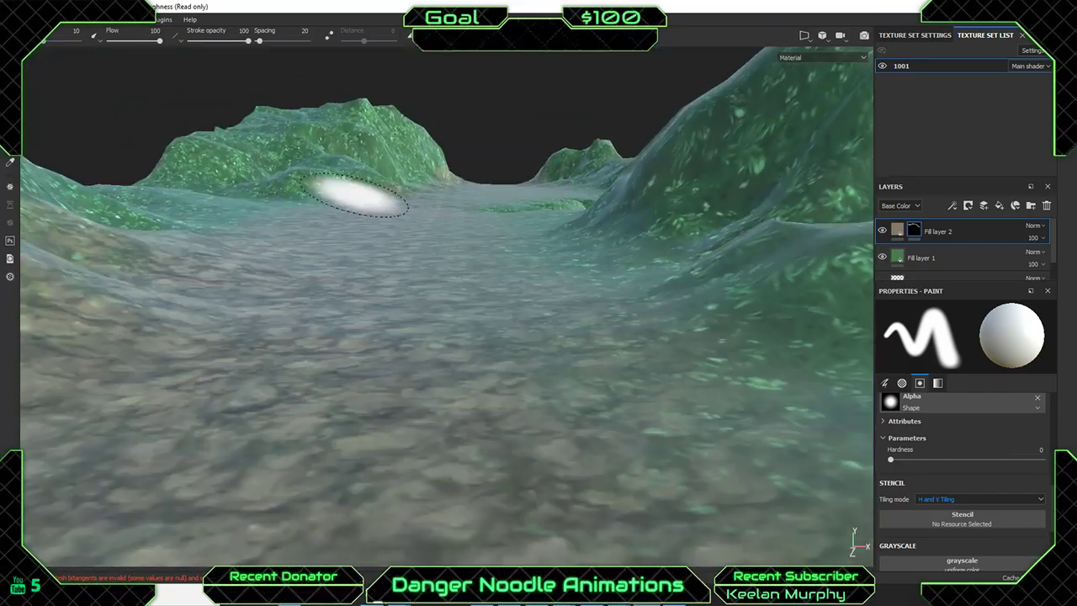
alt+drag(355, 195, 454, 324)
mouse_move(455, 324)
alt+middle_down()
mouse_move(466, 256)
mouse_move(439, 328)
alt+middle_up()
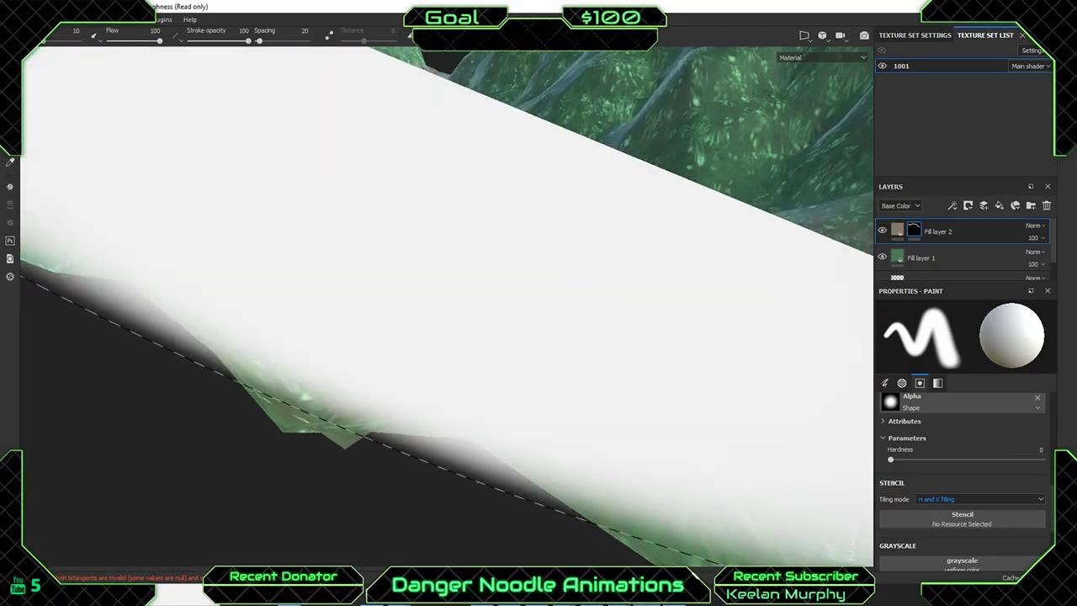
mouse_move(439, 329)
alt+mouse_down()
mouse_move(425, 291)
mouse_move(378, 261)
mouse_move(362, 305)
alt+mouse_up()
alt+right_drag(362, 305, 324, 267)
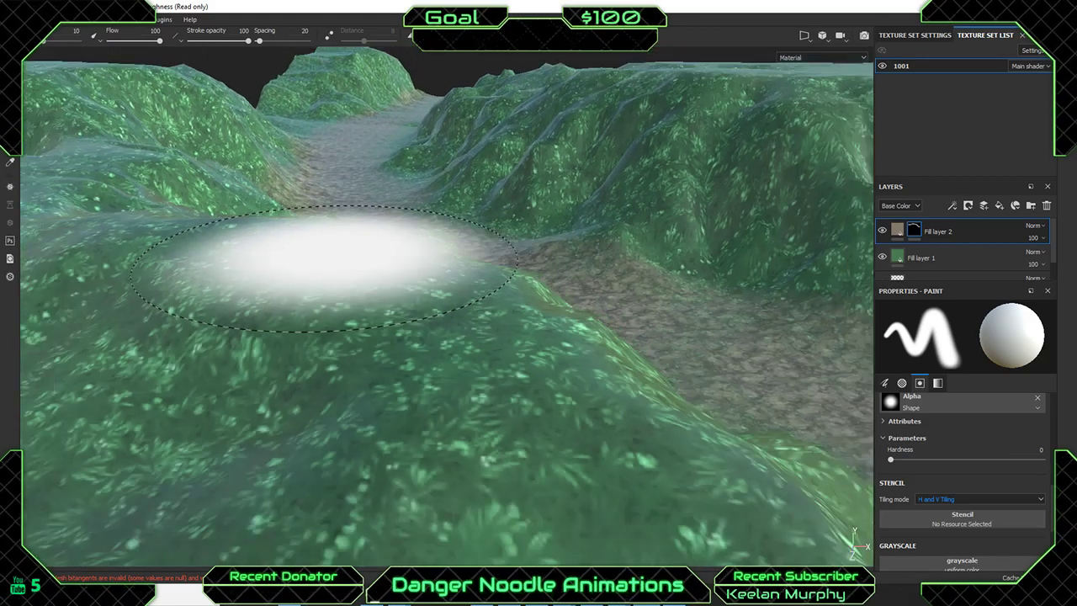
alt+drag(324, 268, 444, 323)
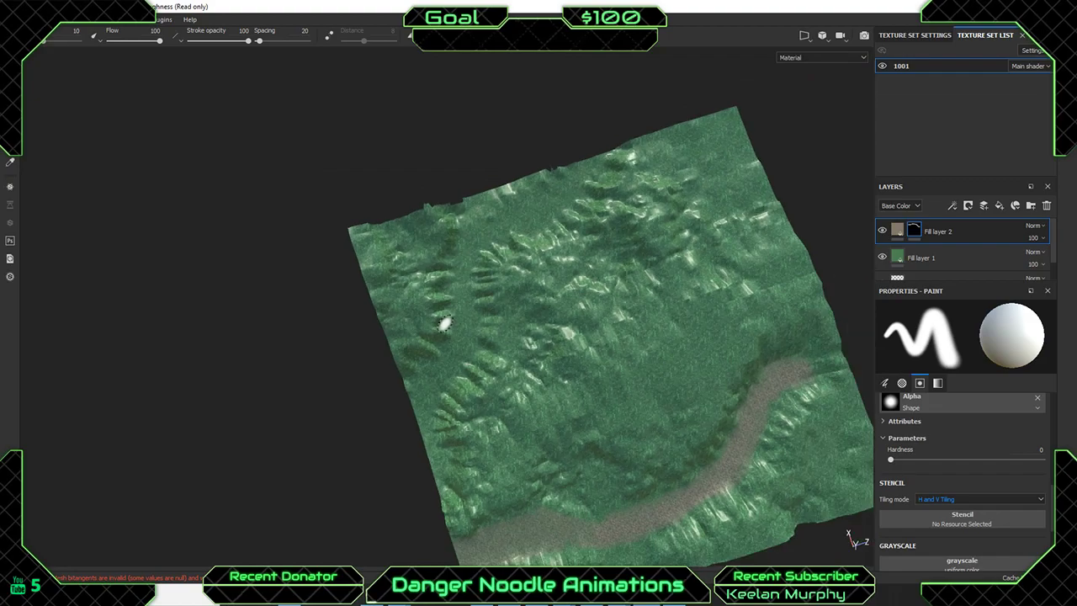
Enlarge the brush to size 17.3 and paint a second dirt path from the terrain's side edge through the ridges to the far edge.
scroll(444, 323, up, 10)
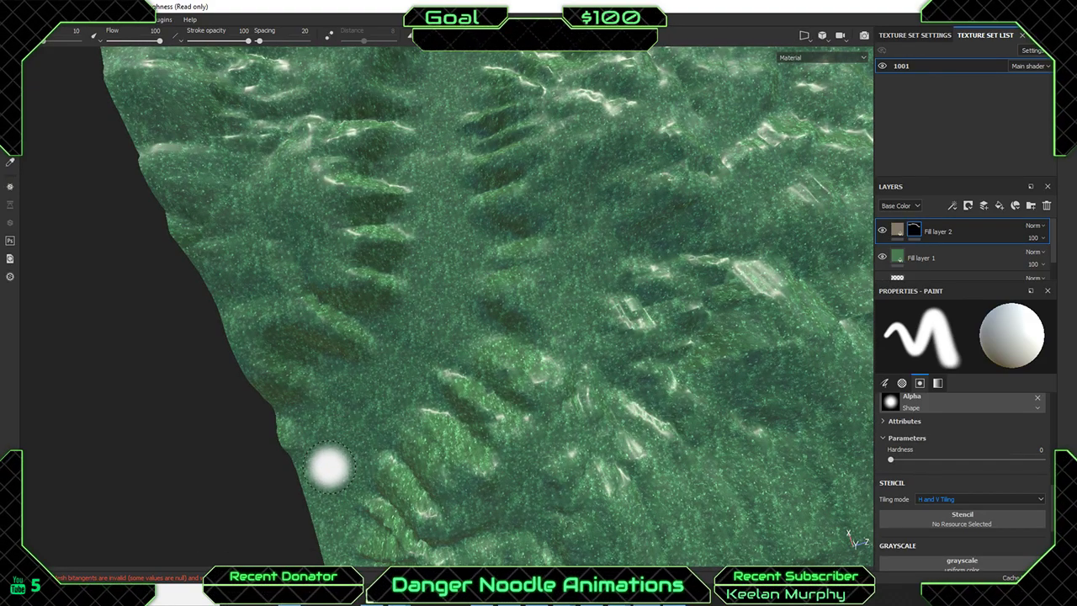
ctrl+right_drag(327, 477, 317, 484)
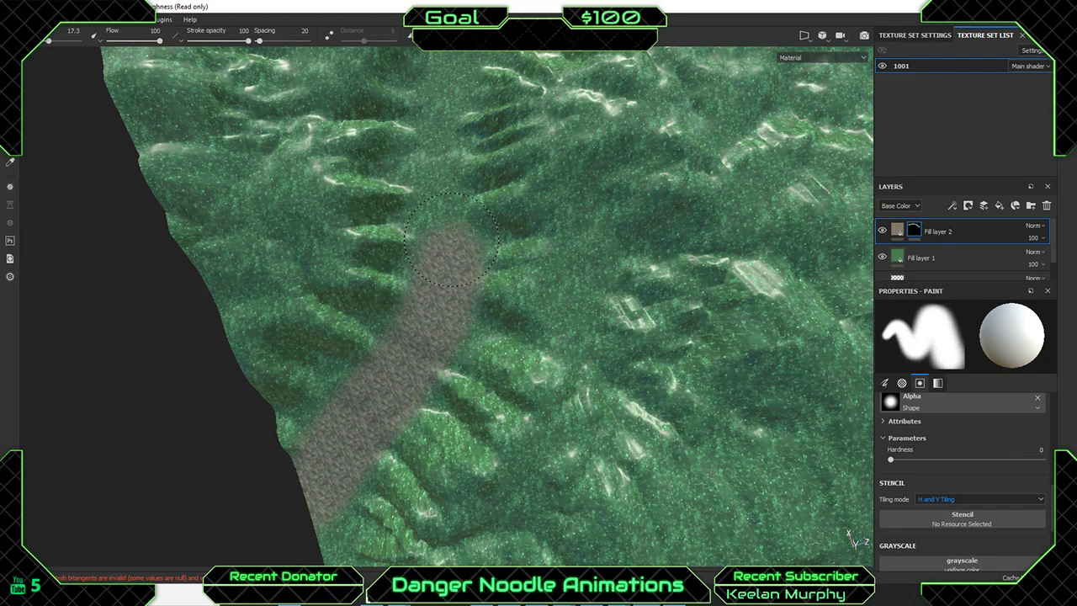
drag(442, 176, 443, 123)
alt+middle_drag(548, 146, 478, 404)
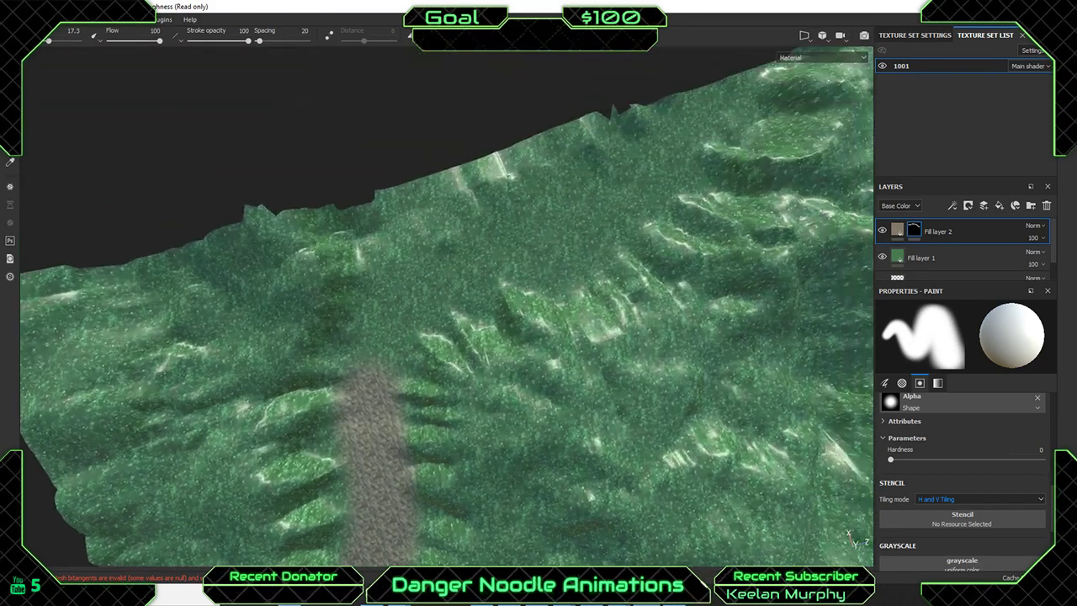
drag(659, 179, 700, 106)
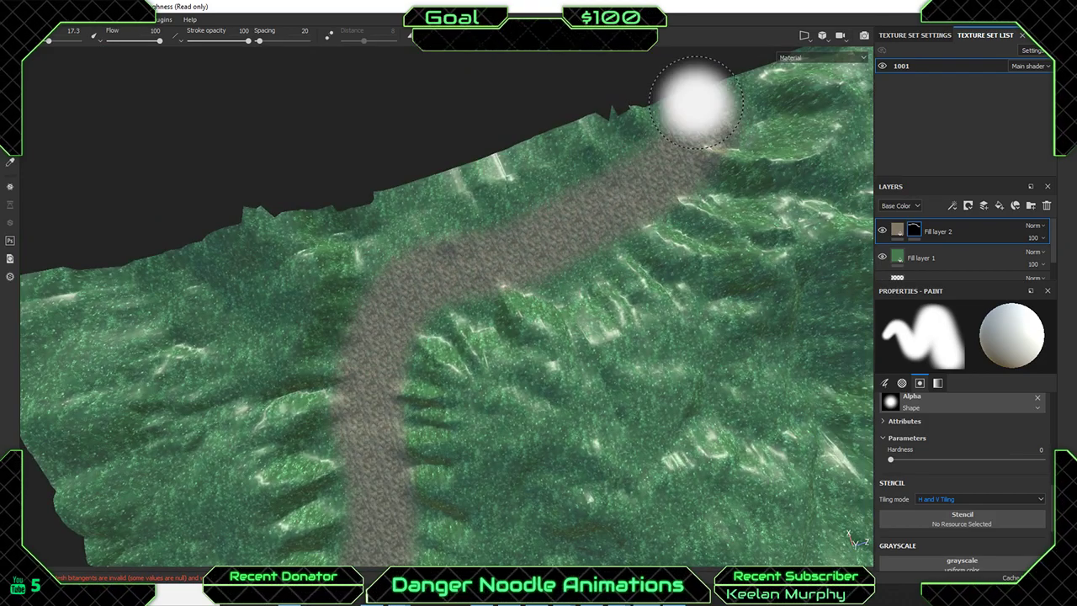
drag(566, 193, 546, 200)
mouse_move(681, 96)
alt+mouse_down()
mouse_move(544, 211)
mouse_move(561, 142)
mouse_move(528, 300)
mouse_move(530, 409)
mouse_move(361, 181)
mouse_move(457, 241)
mouse_move(434, 223)
mouse_move(493, 373)
mouse_move(185, 288)
mouse_move(354, 347)
mouse_move(219, 277)
mouse_move(169, 269)
mouse_move(512, 361)
mouse_move(413, 264)
mouse_move(409, 303)
mouse_move(233, 241)
mouse_move(607, 358)
mouse_move(312, 308)
mouse_move(447, 317)
mouse_move(443, 255)
mouse_move(383, 271)
mouse_move(547, 278)
mouse_move(680, 253)
mouse_move(606, 344)
mouse_move(803, 290)
mouse_move(464, 332)
mouse_move(468, 349)
alt+mouse_up()
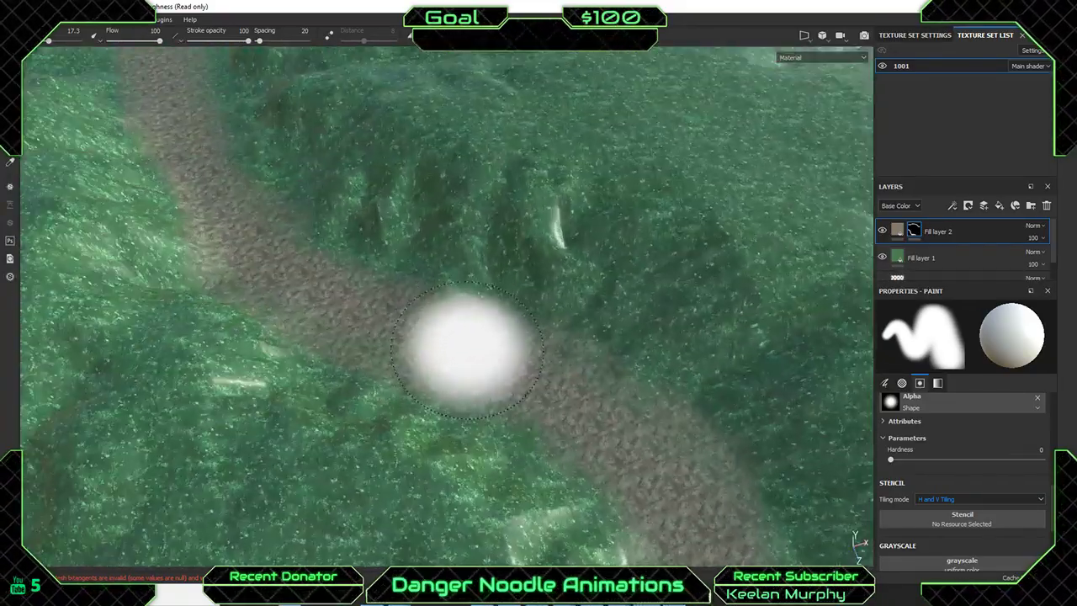
Add an empty generator effect to the mask of Fill layer 2.
scroll(469, 350, up, 4)
mouse_move(397, 228)
alt+mouse_down()
mouse_move(393, 291)
mouse_move(404, 211)
alt+mouse_up()
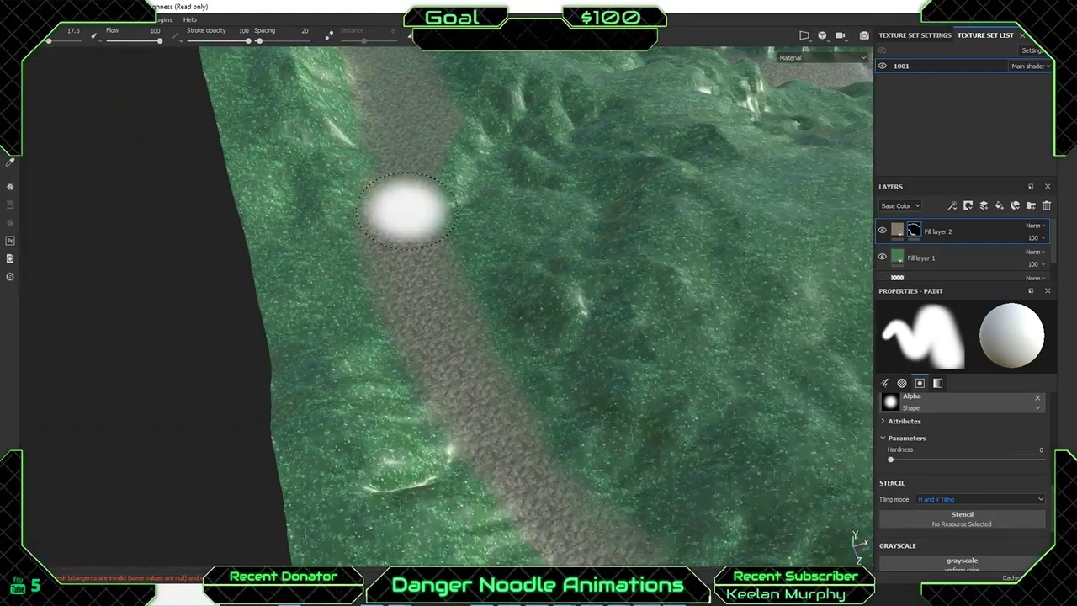
scroll(404, 212, up, 3)
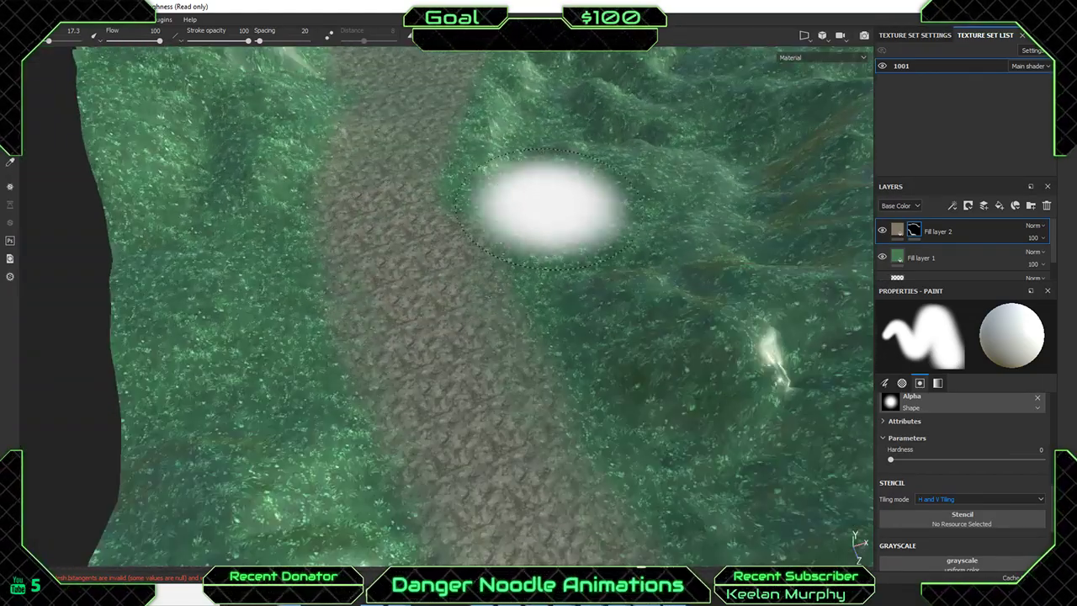
click(954, 206)
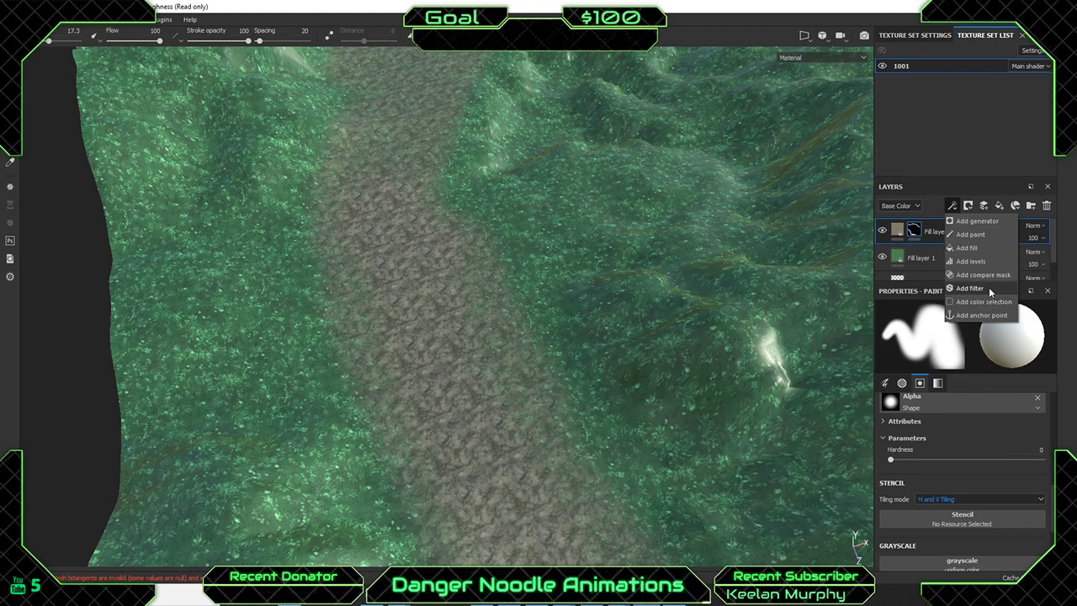
click(990, 224)
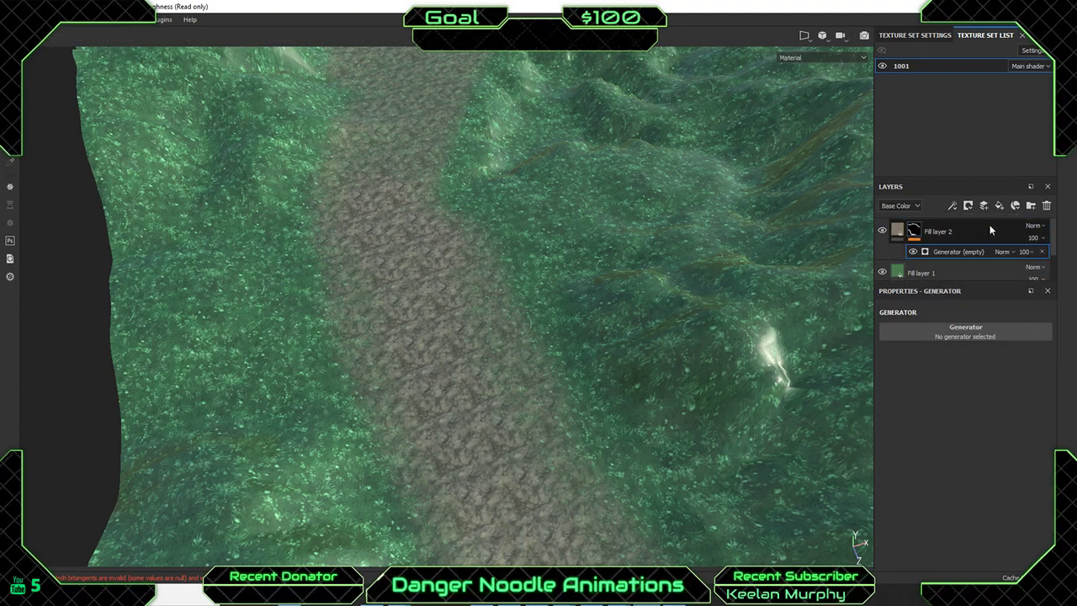
Try the Dirt generator on Fill layer 2's mask with a Dirt Level of 0.8, and undo it.
click(955, 335)
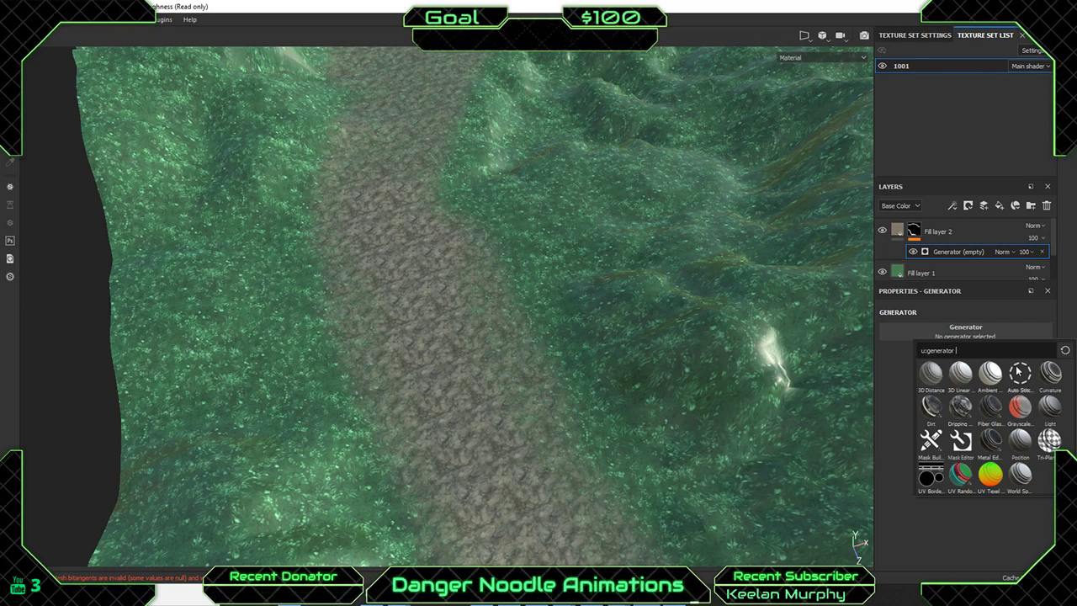
click(924, 405)
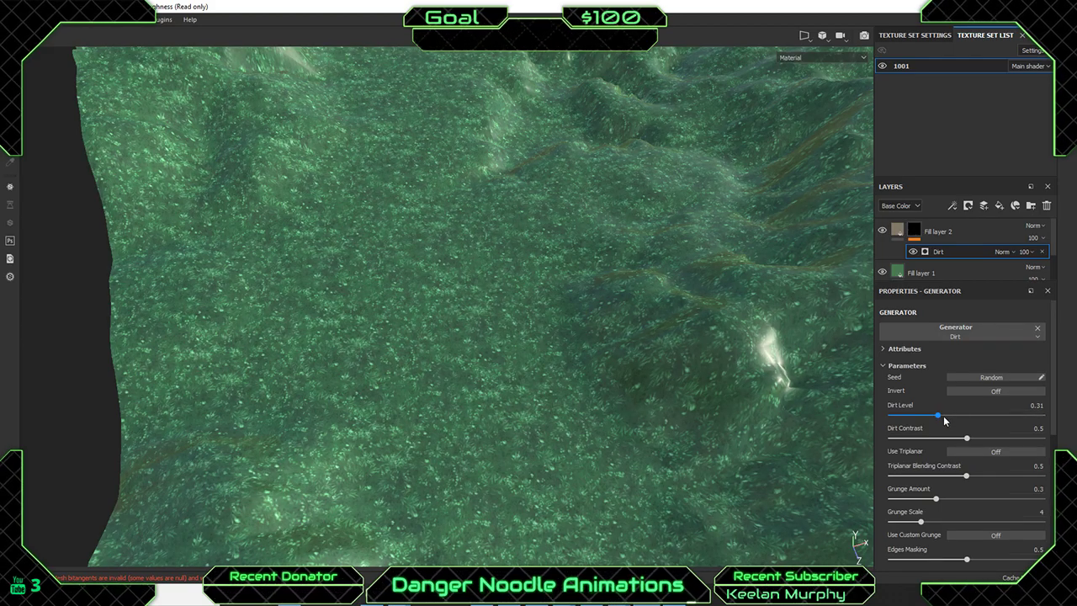
drag(917, 415, 1012, 397)
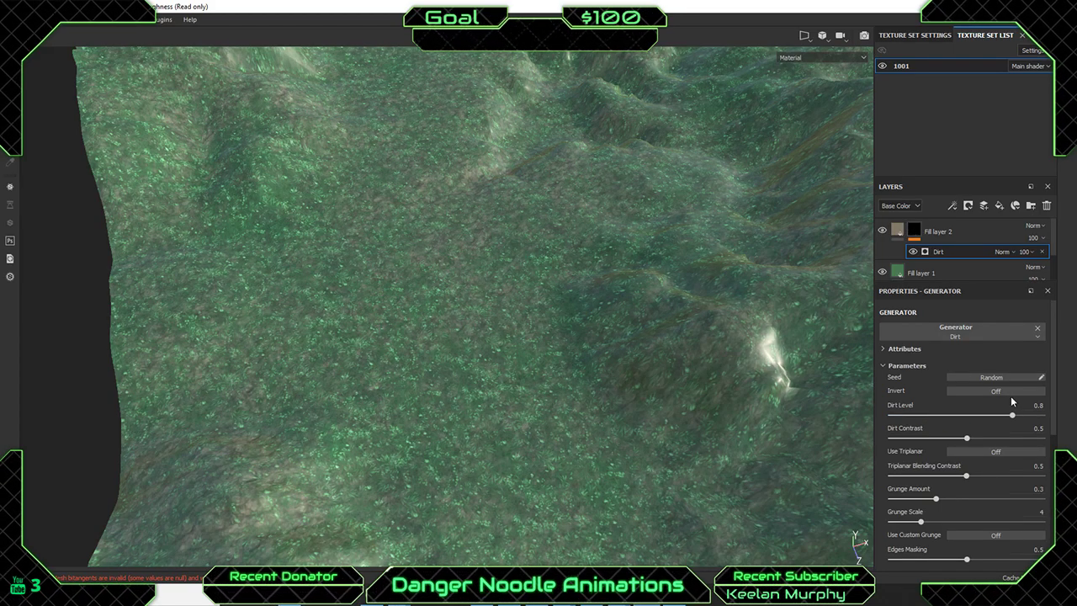
scroll(572, 353, up, 3)
scroll(409, 320, down, 3)
scroll(409, 322, down, 4)
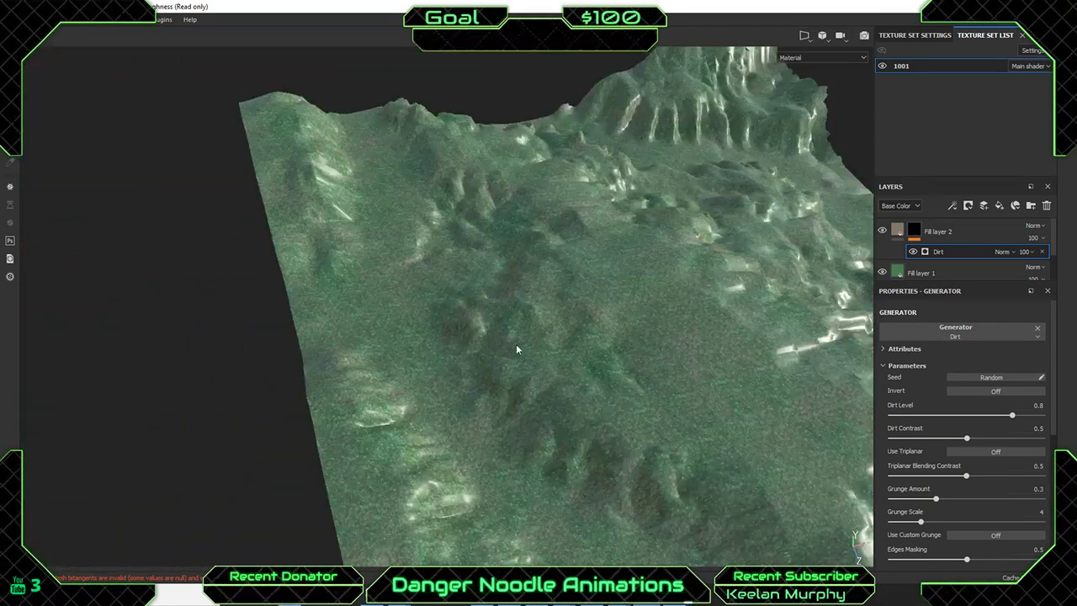
scroll(534, 309, up, 2)
key(ctrl+z)
key(ctrl+z)
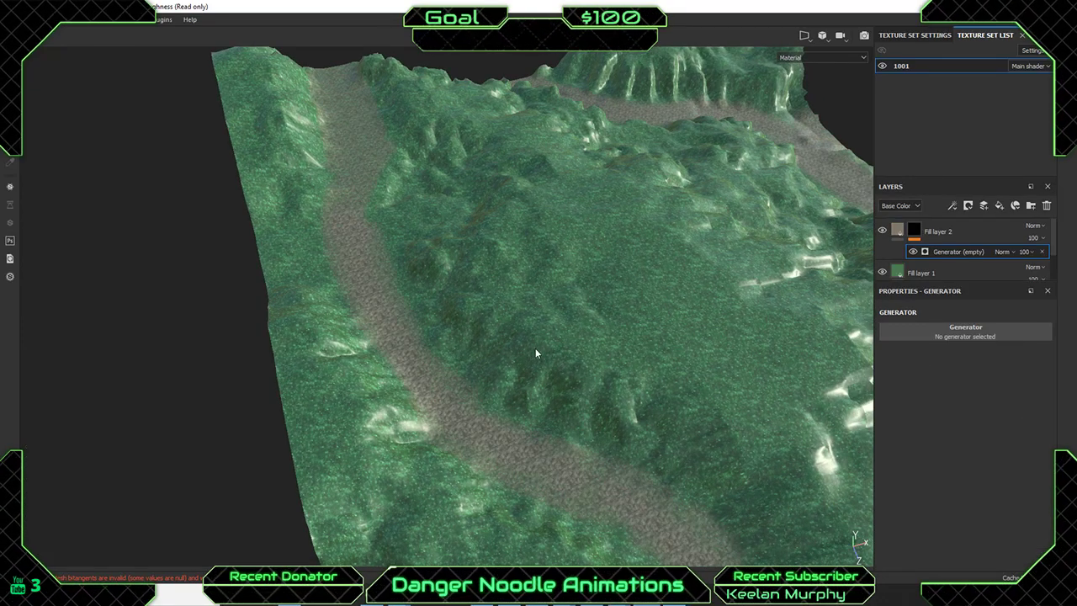
Try adding a filter to Fill layer 2's mask, browse the available filters, and remove the empty filter.
scroll(540, 341, down, 1)
scroll(541, 342, up, 2)
scroll(541, 341, up, 2)
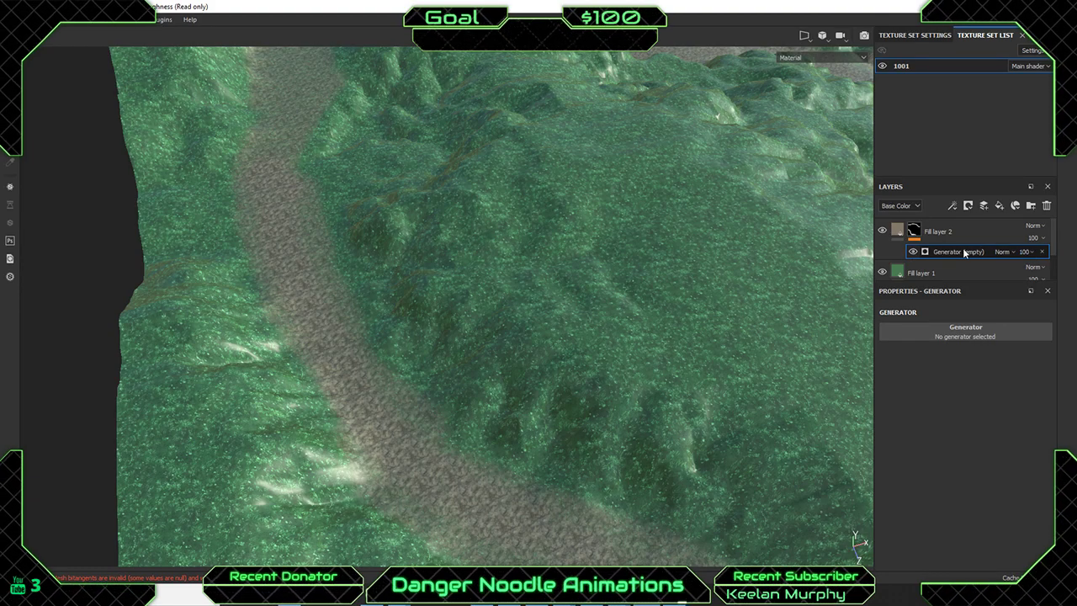
right_click(959, 250)
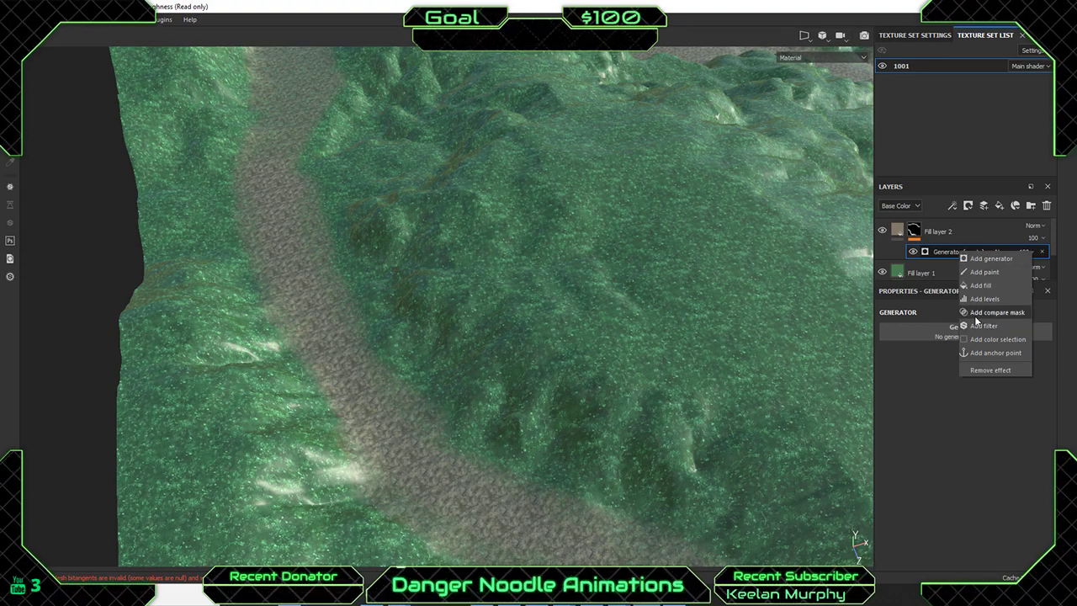
click(1001, 190)
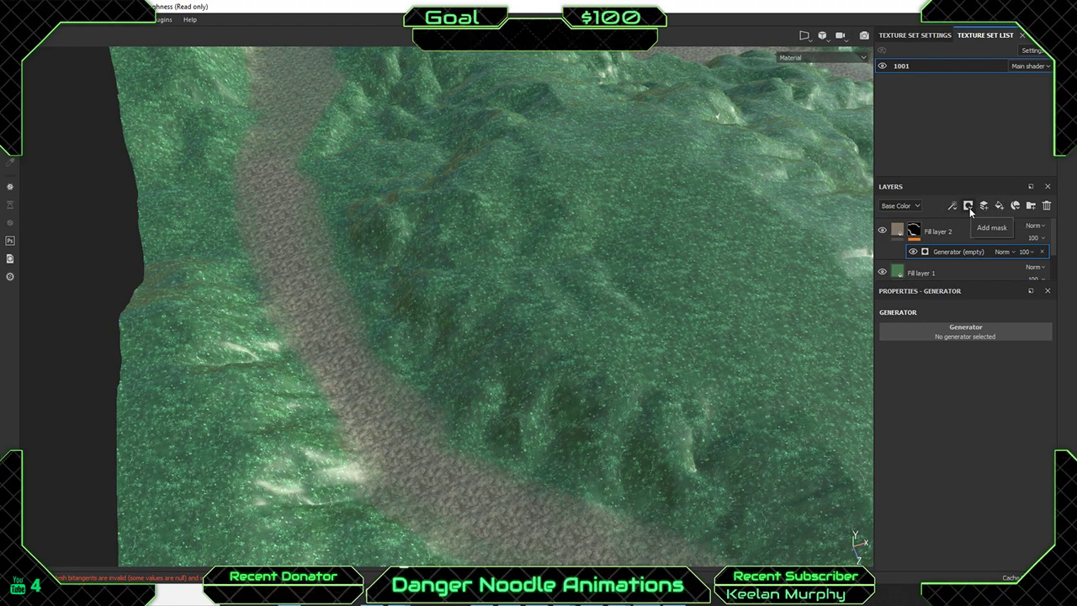
click(970, 209)
click(953, 205)
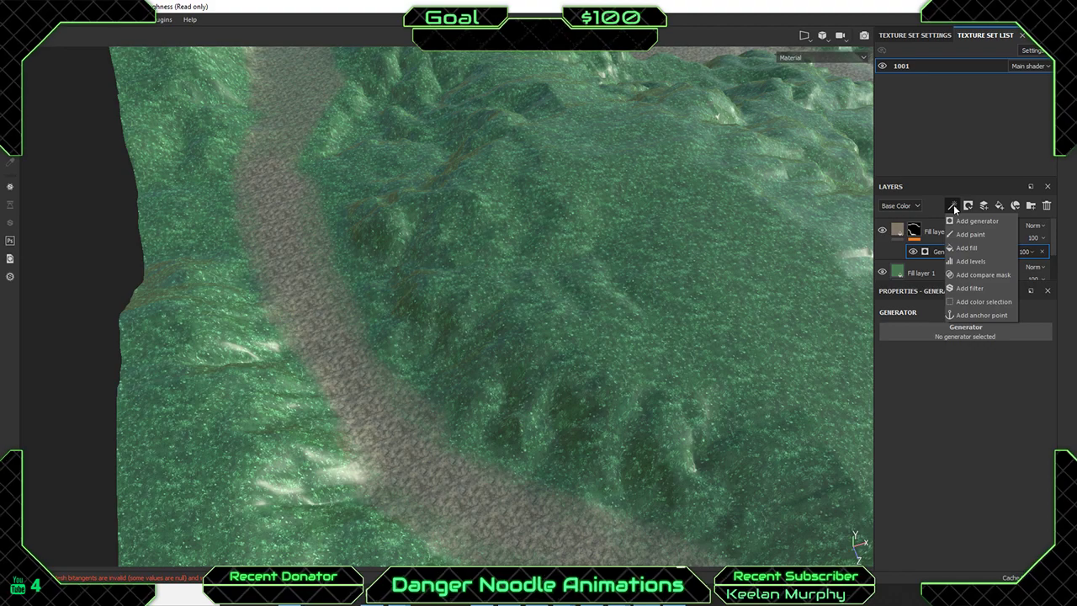
click(983, 287)
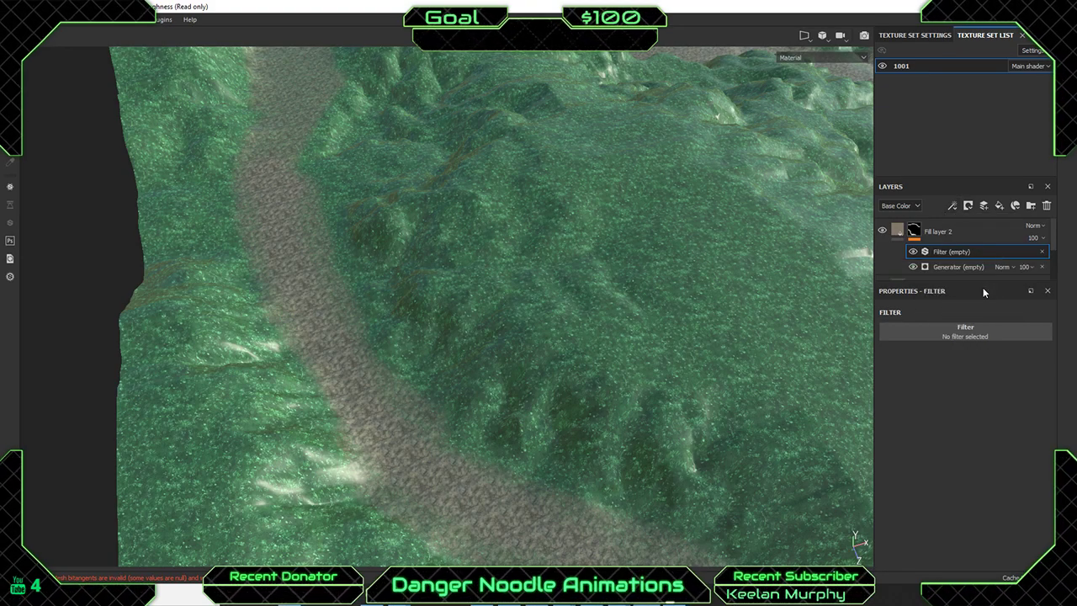
right_click(957, 253)
click(925, 362)
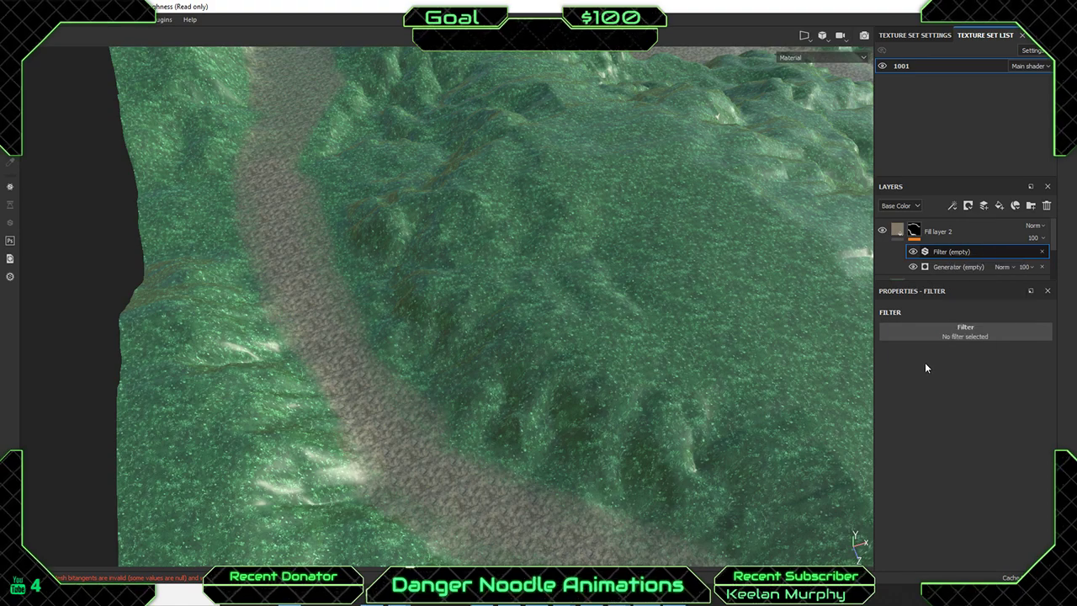
click(942, 332)
scroll(954, 384, down, 5)
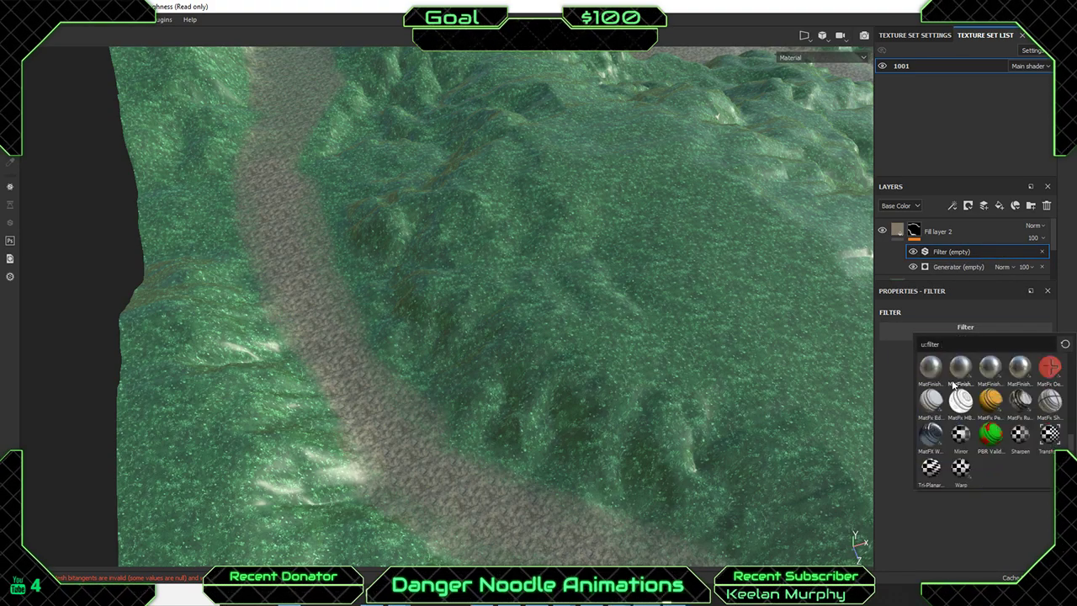
click(964, 251)
right_click(965, 253)
click(957, 254)
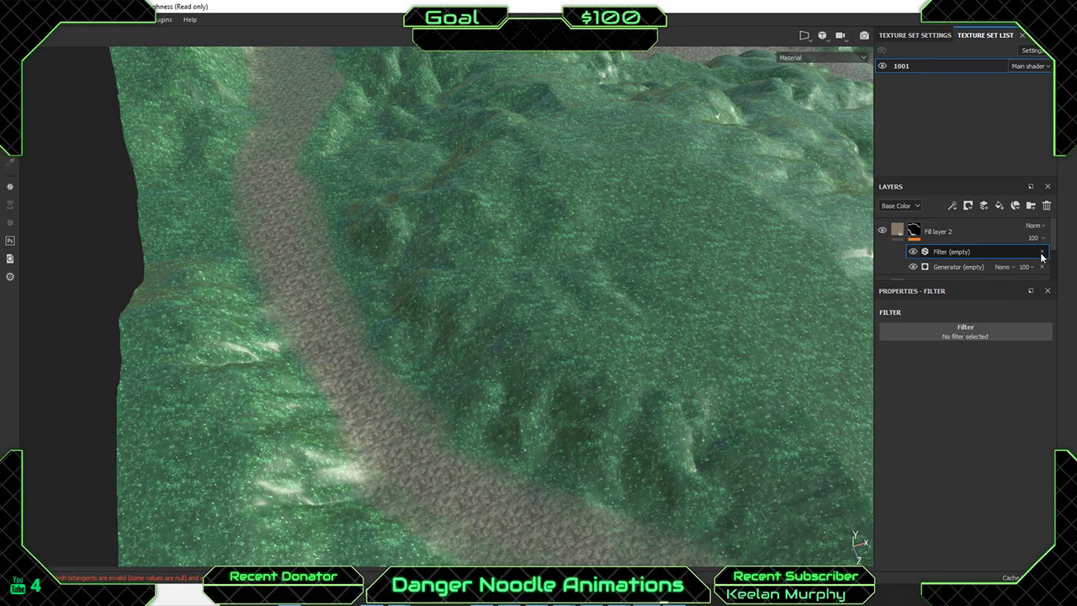
click(1042, 255)
Browse the generators available for the empty generator on Fill layer 2's mask.
click(973, 251)
right_click(973, 251)
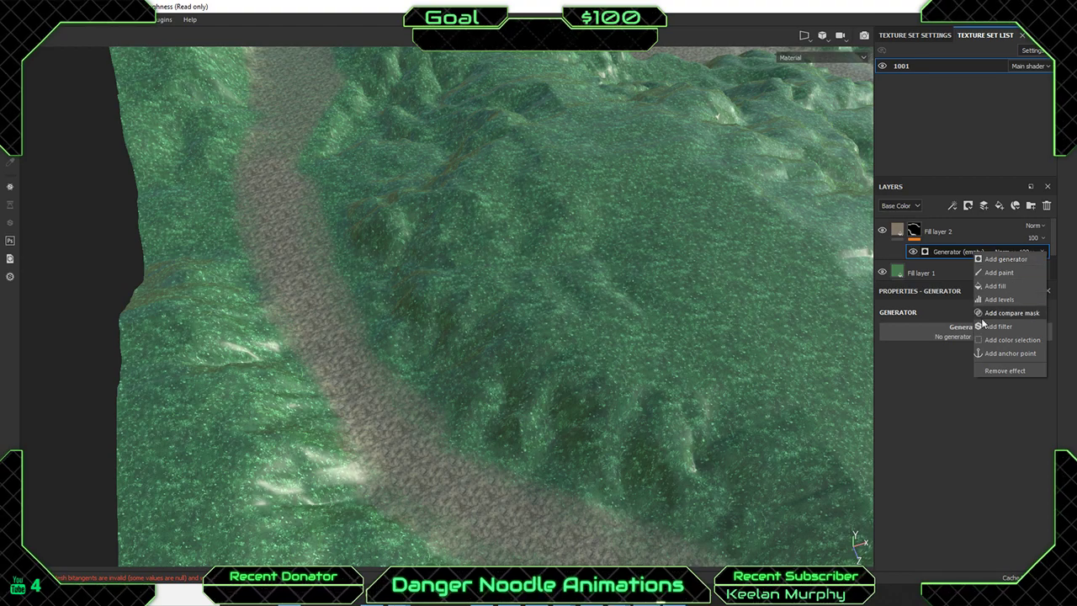
click(955, 372)
click(958, 327)
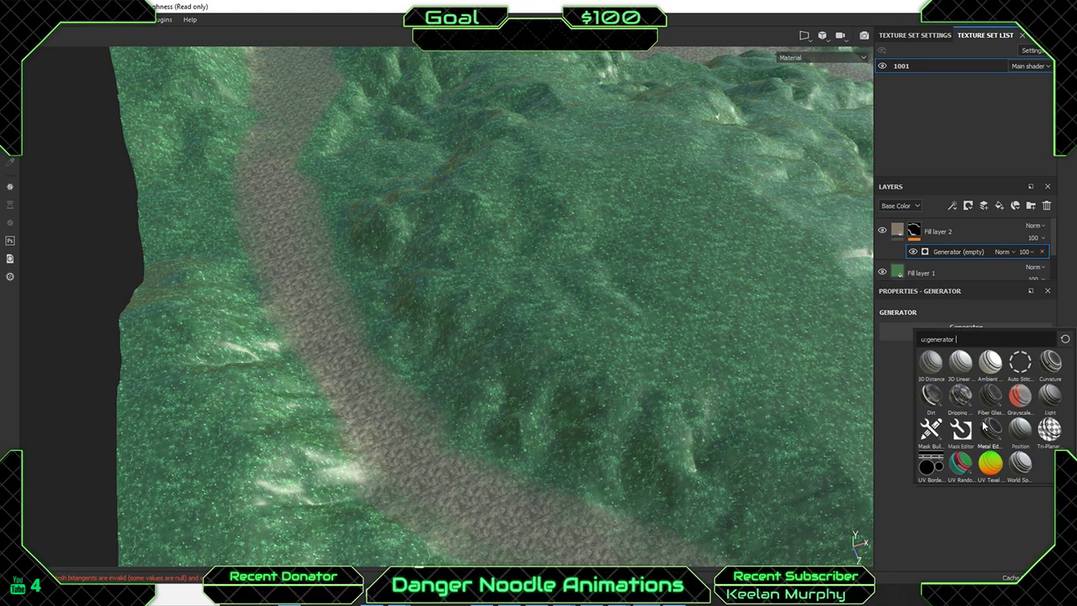
mouse_move(988, 424)
mouse_move(945, 410)
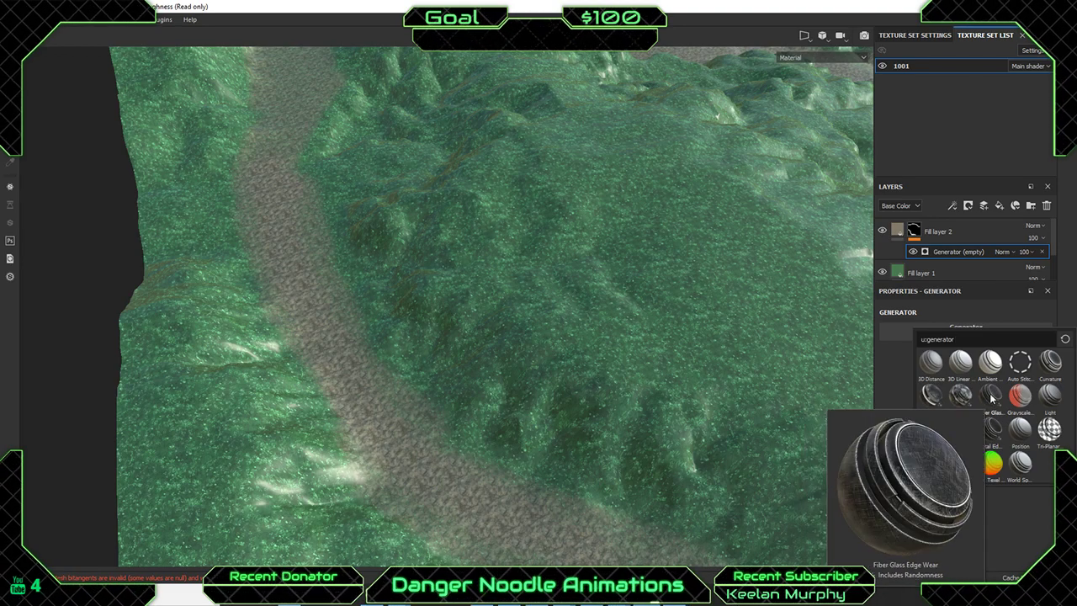
mouse_move(1002, 371)
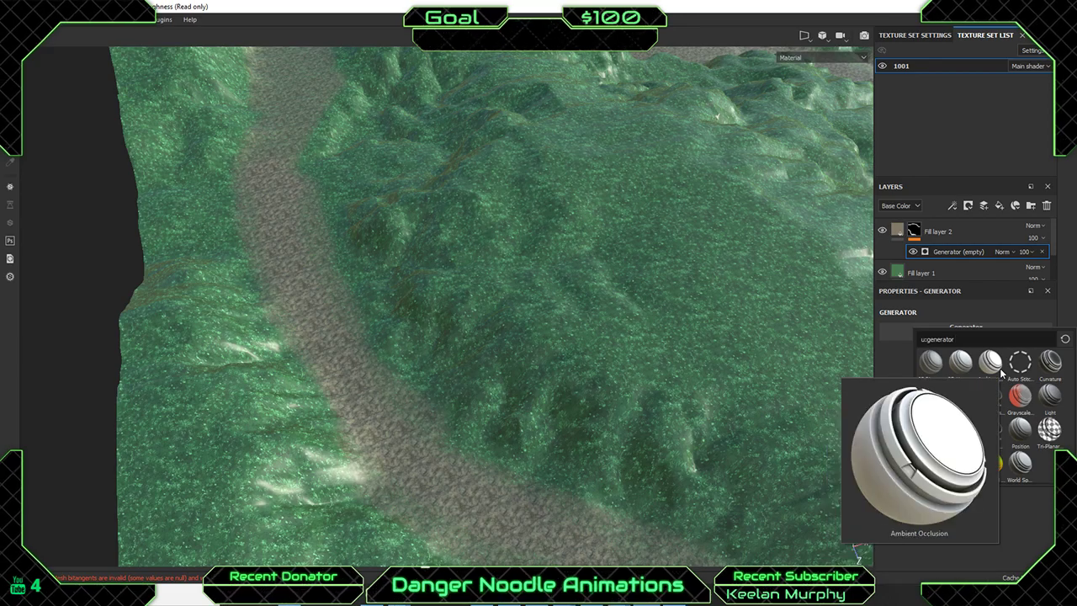
mouse_move(1043, 364)
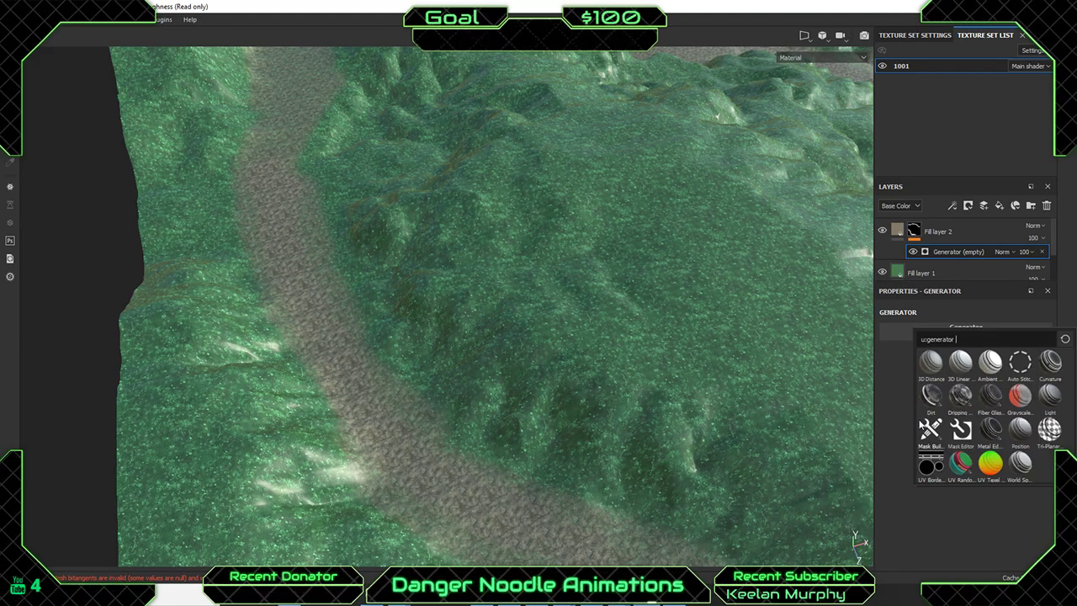
click(571, 356)
Examine the dirt path and the grassy ridges from ground level and from above the terrain.
alt+drag(572, 356, 475, 252)
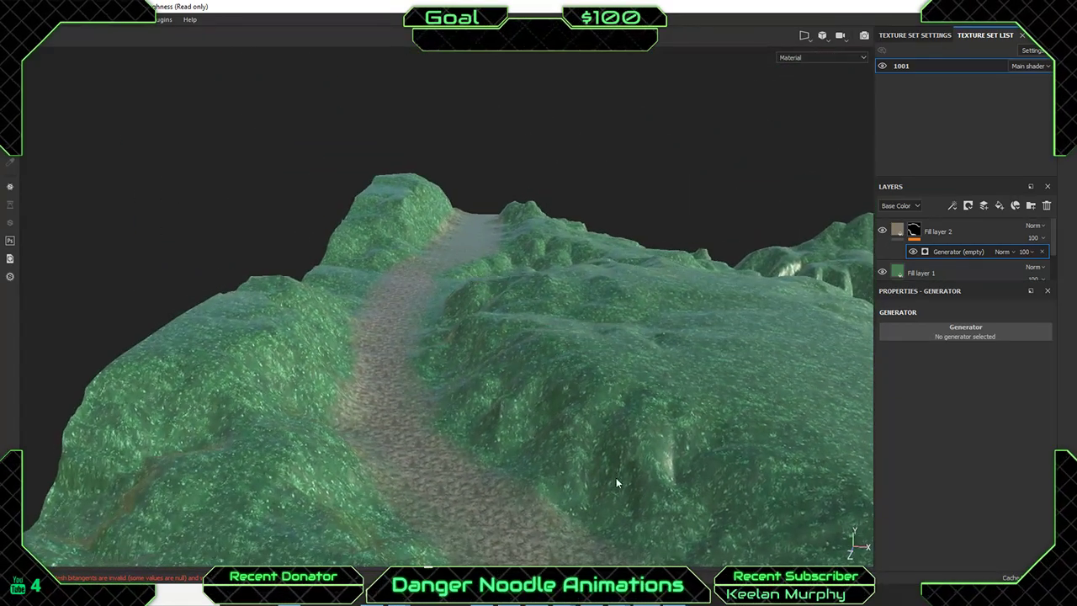
alt+middle_drag(616, 479, 475, 210)
alt+drag(474, 210, 569, 276)
alt+right_drag(570, 272, 547, 276)
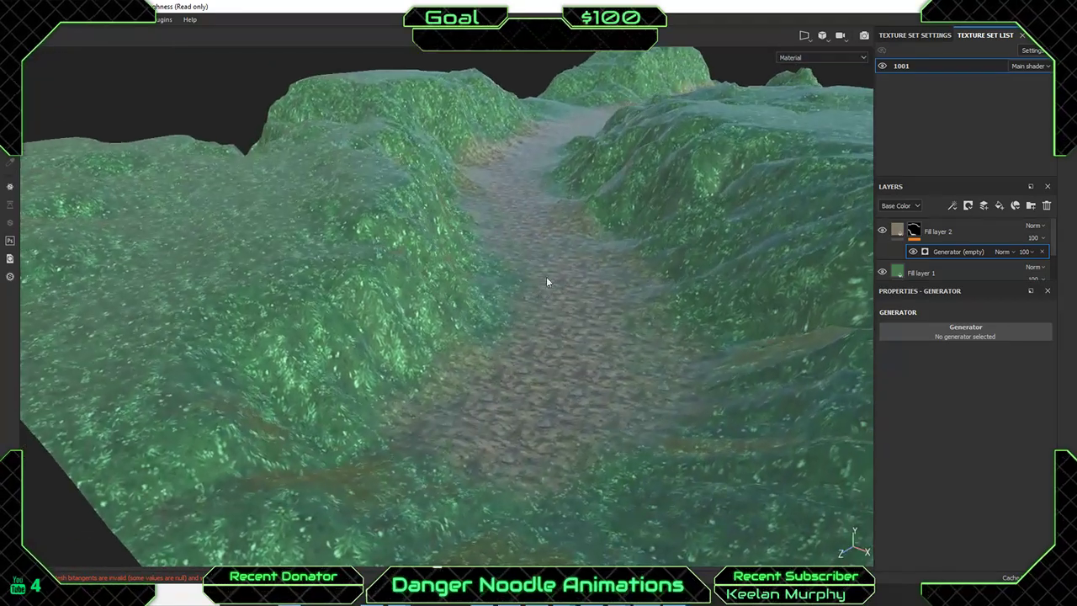
alt+middle_drag(546, 276, 549, 252)
alt+drag(549, 252, 327, 362)
scroll(398, 367, down, 5)
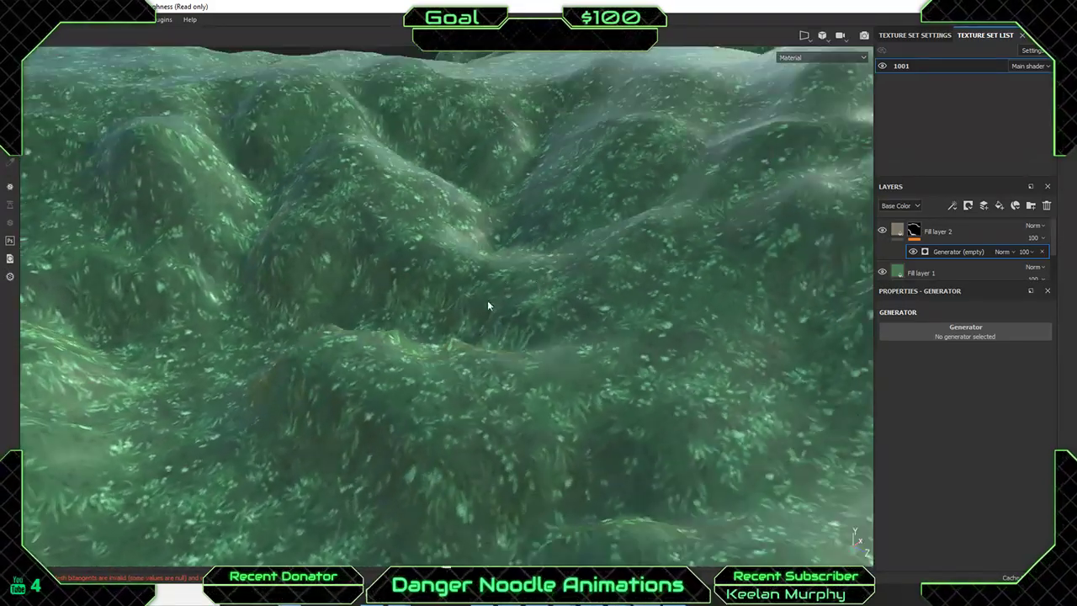
alt+drag(487, 301, 447, 320)
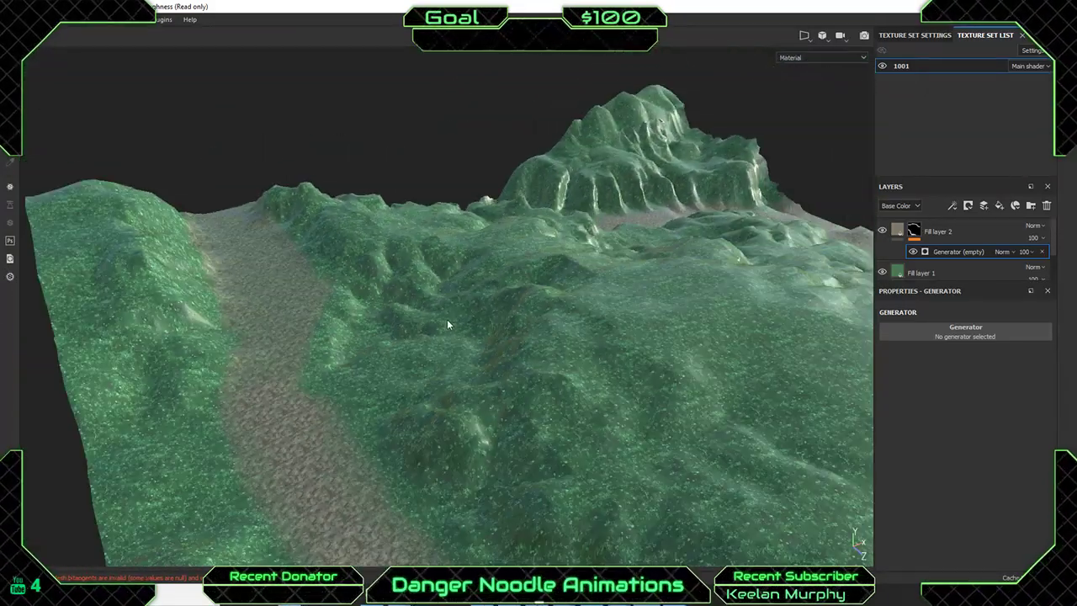
Add a fill layer above Fill layer 2 and leave only its color channel enabled.
click(979, 238)
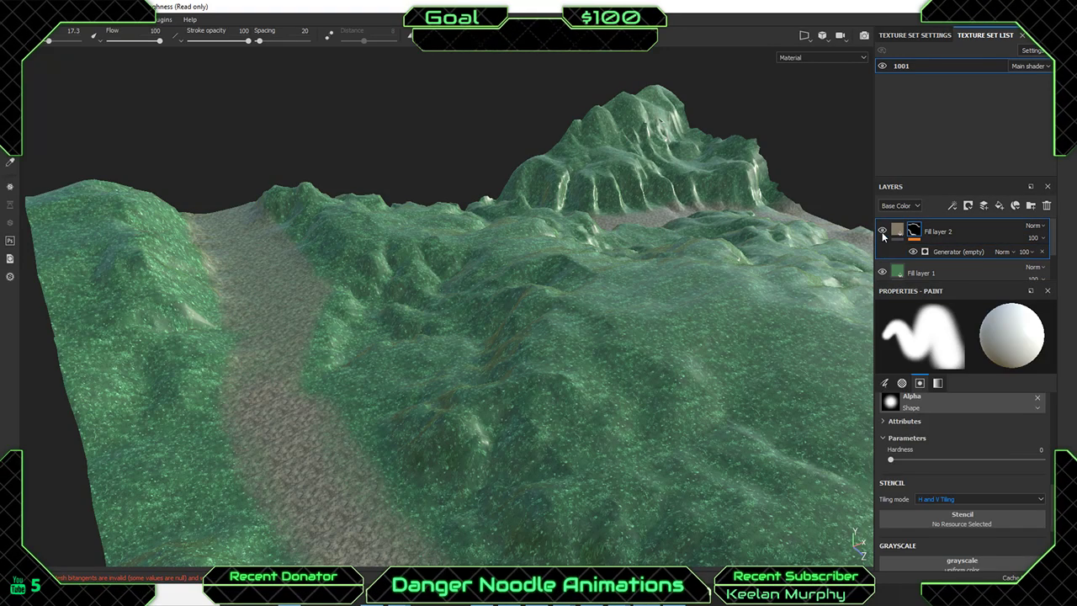
click(1000, 205)
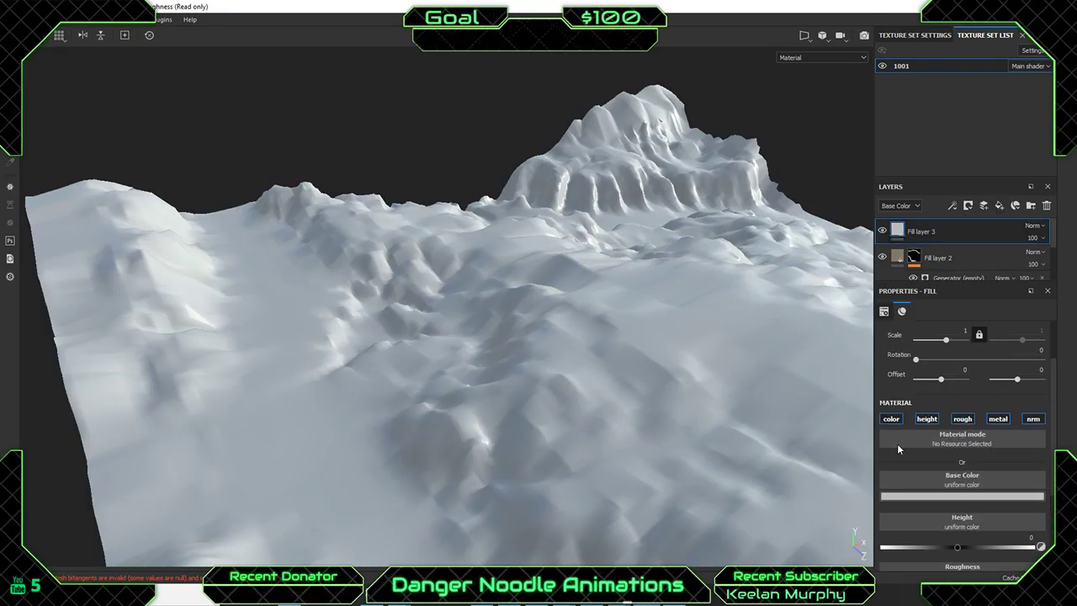
click(926, 418)
click(962, 418)
click(998, 420)
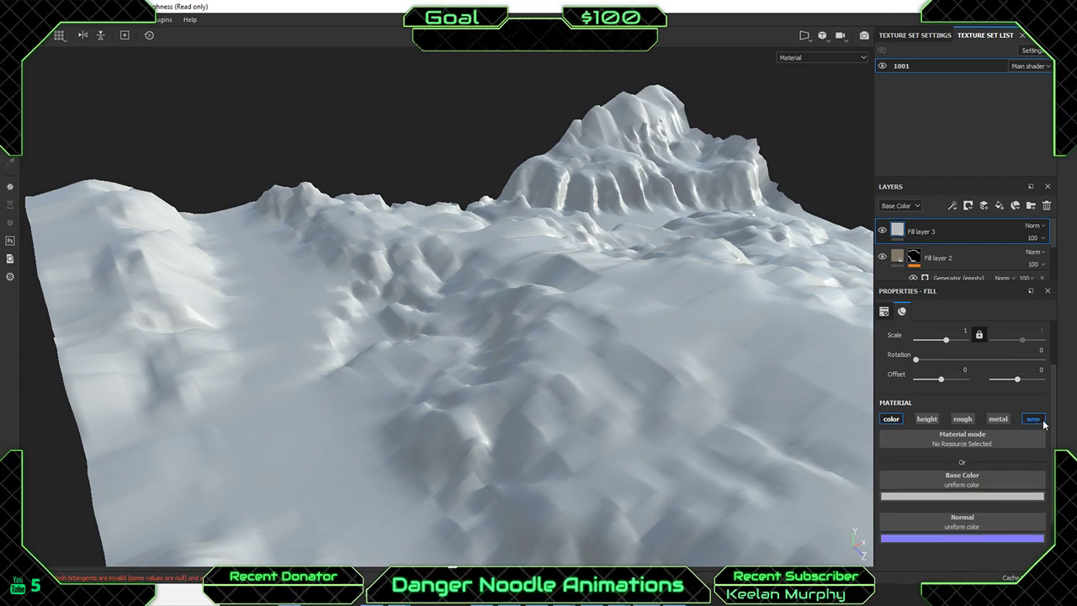
Search the texture resources for rock and assign Rock_Texture as the new fill layer's base color.
click(954, 441)
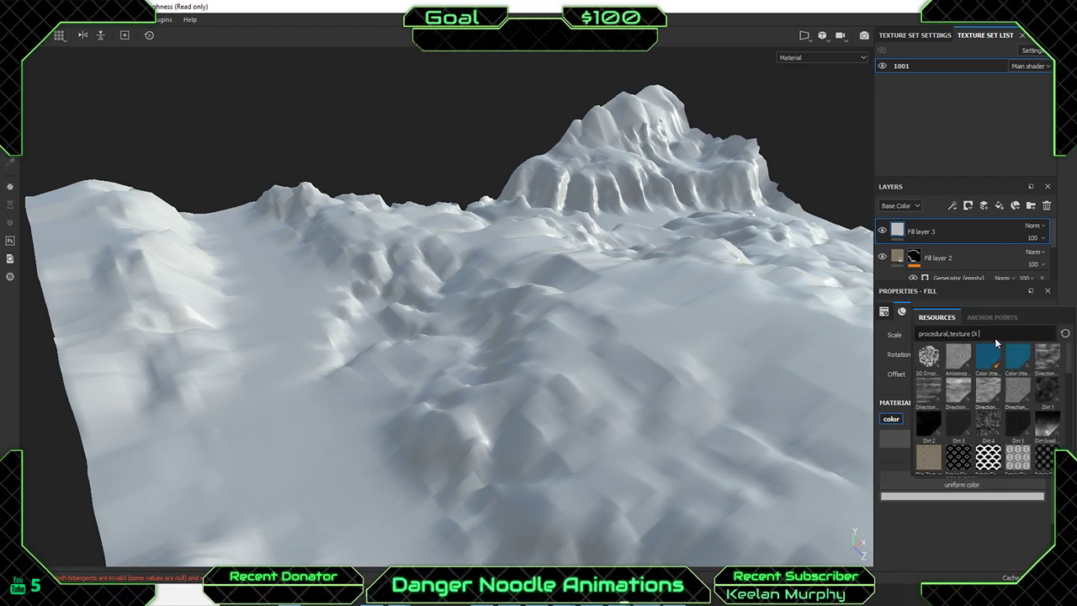
key(BackSpace)
key(BackSpace)
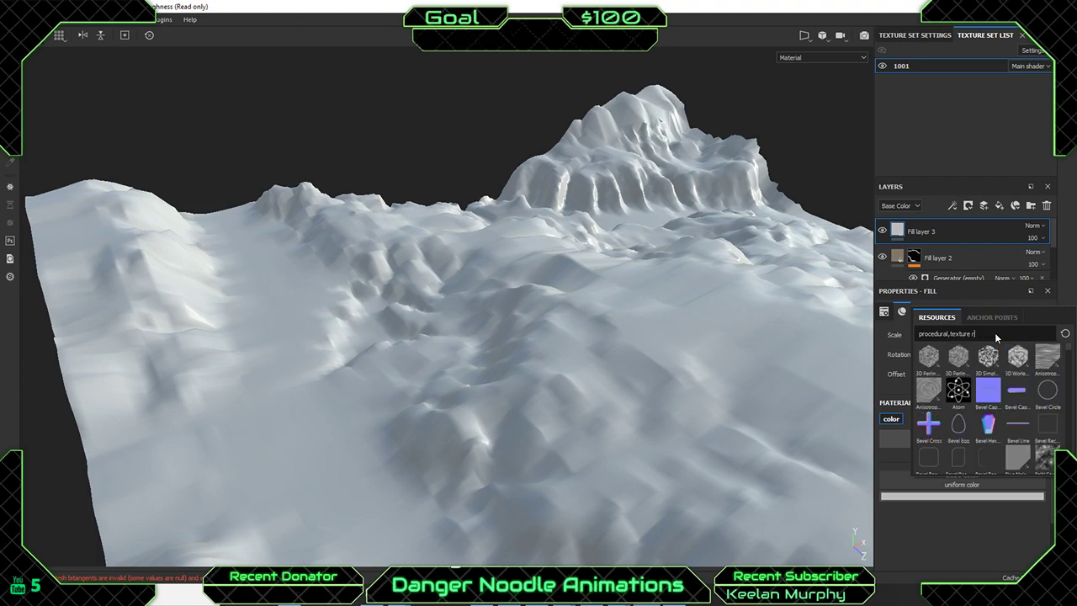
text(rock)
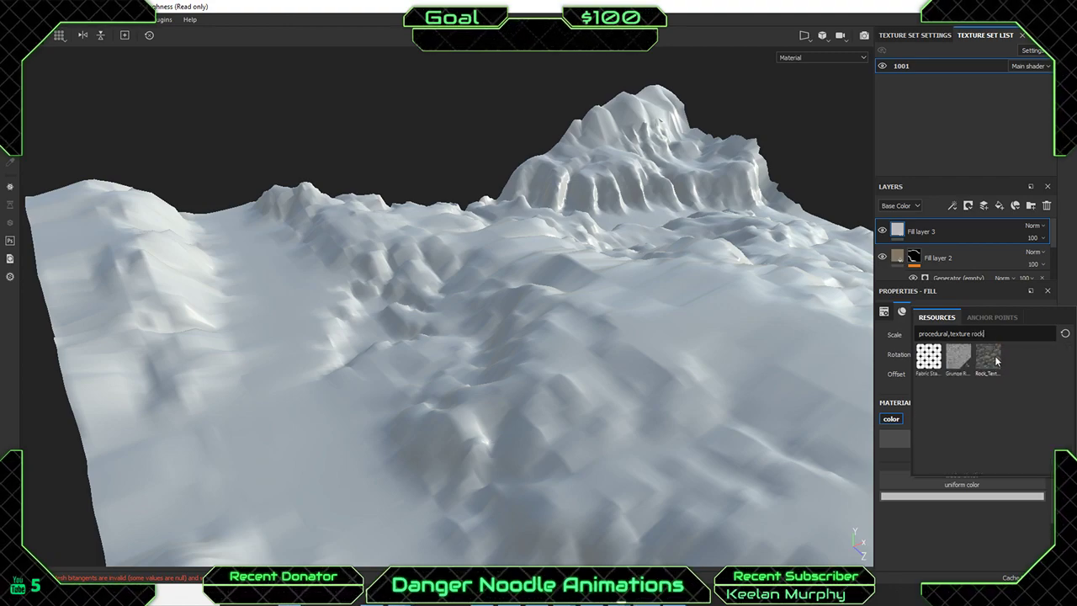
click(991, 360)
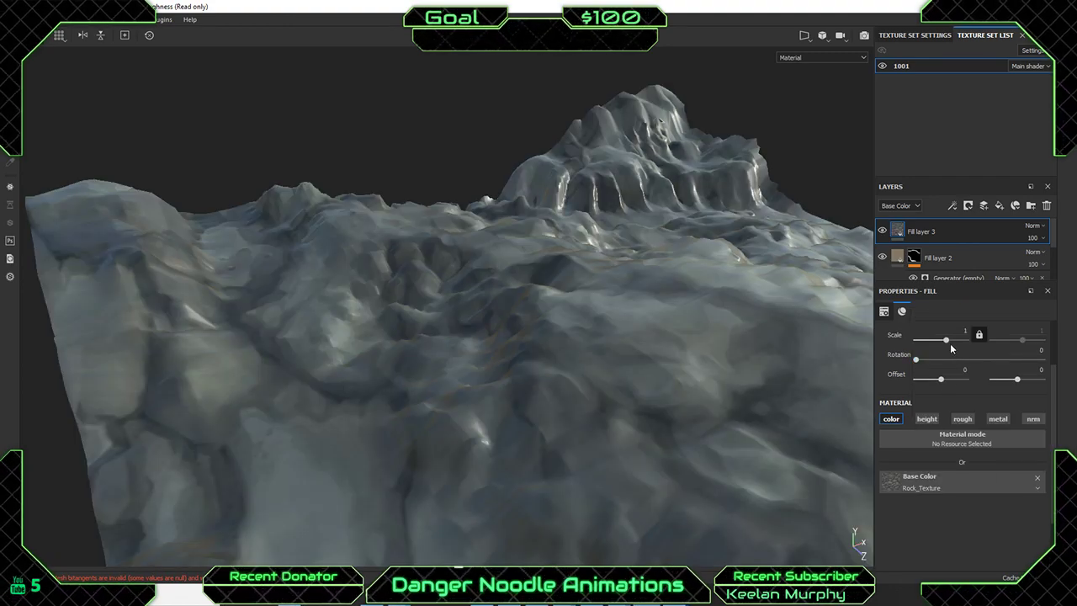
Set the rock fill's scale to 29.58 and inspect the tiling across the terrain.
drag(950, 344, 955, 344)
alt+middle_drag(491, 396, 283, 160)
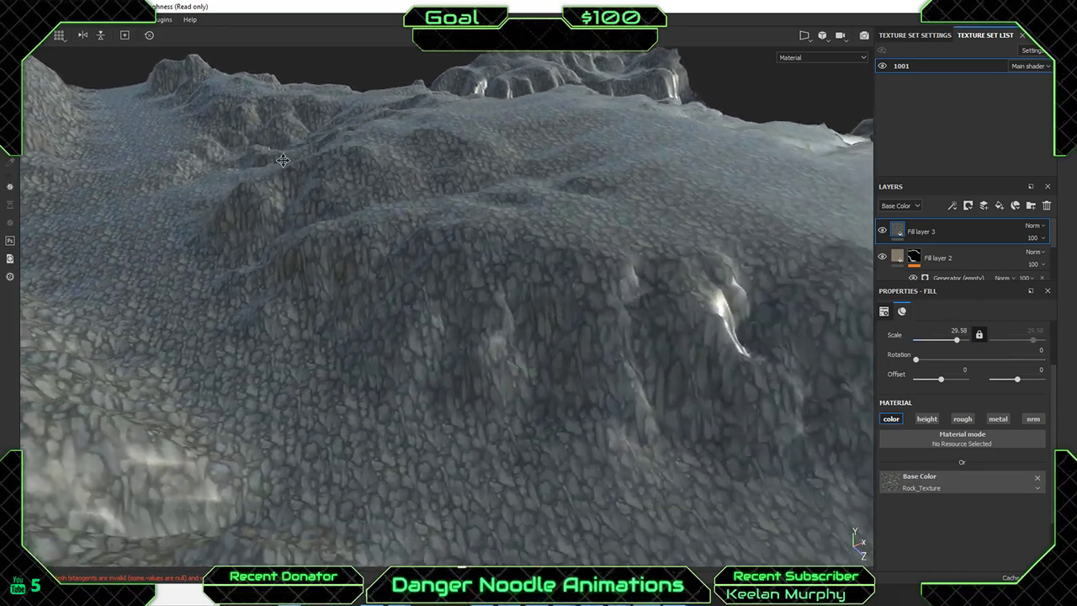
alt+drag(283, 159, 808, 286)
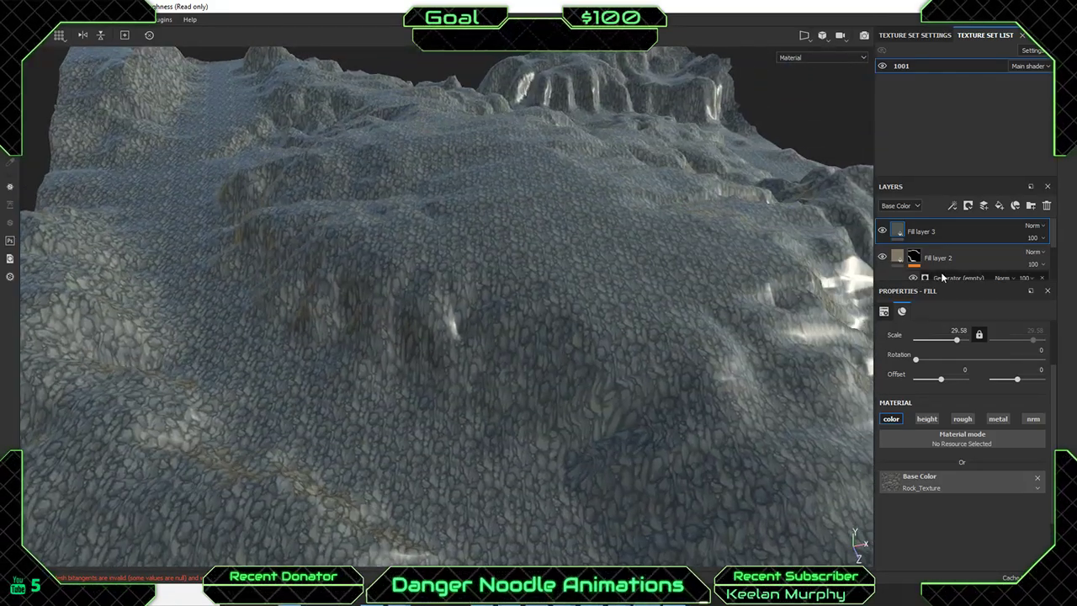
click(953, 207)
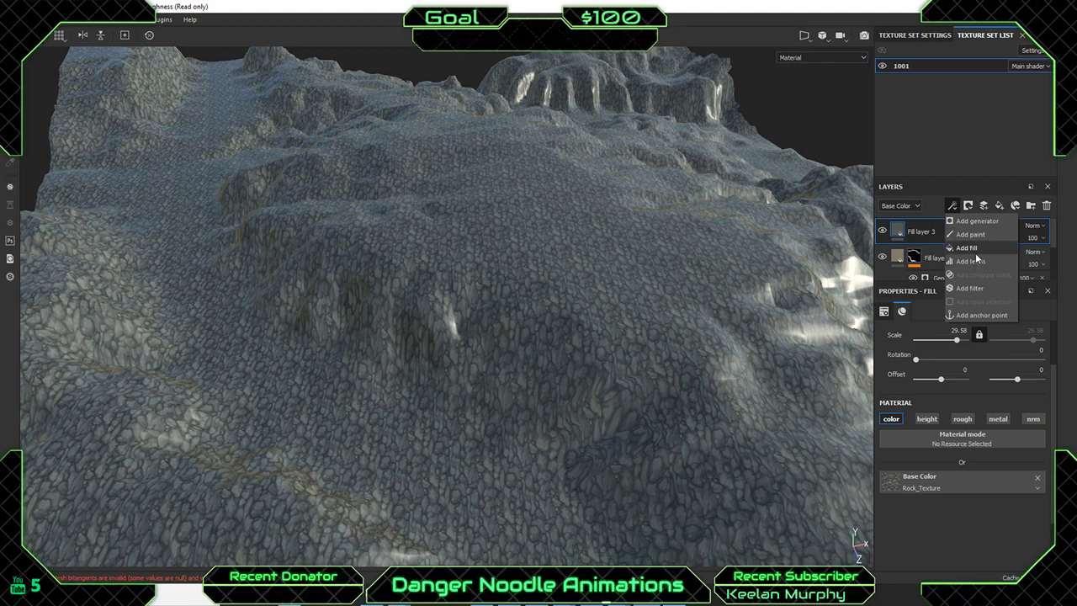
click(971, 207)
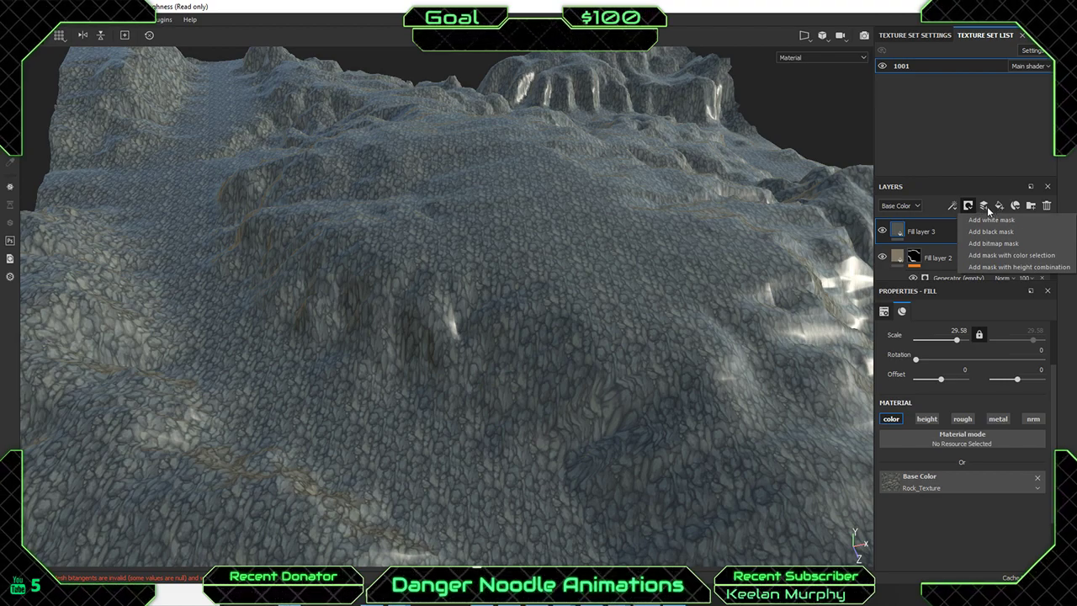
click(986, 207)
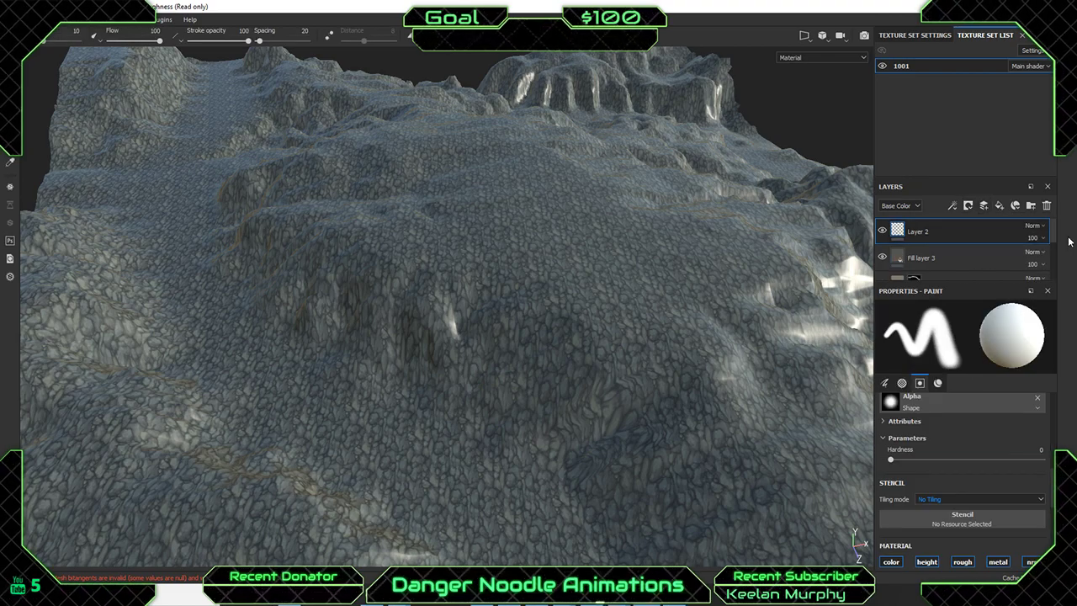
right_click(922, 229)
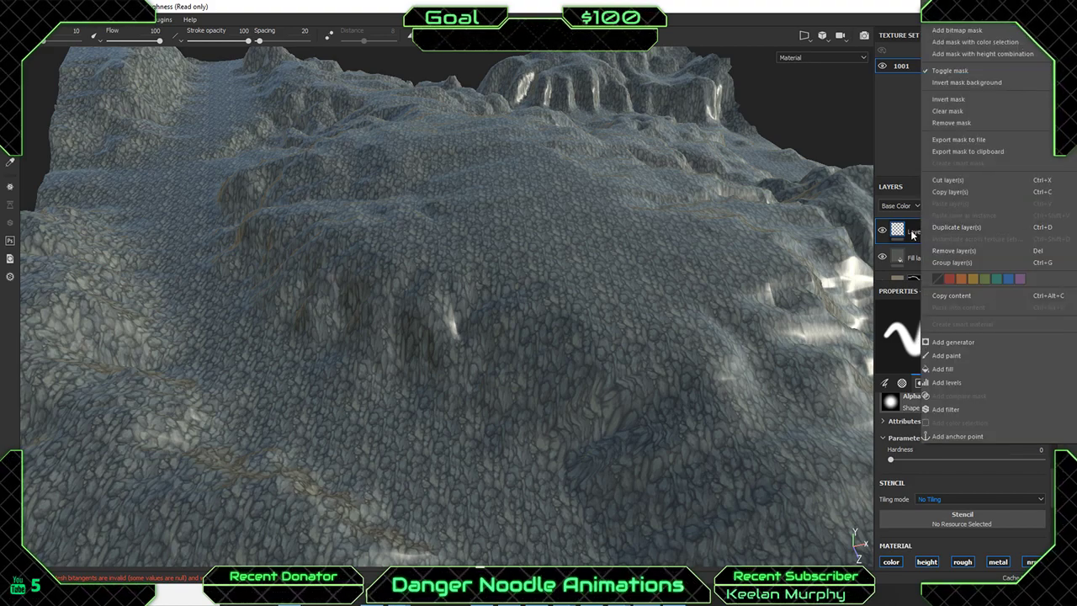
click(948, 250)
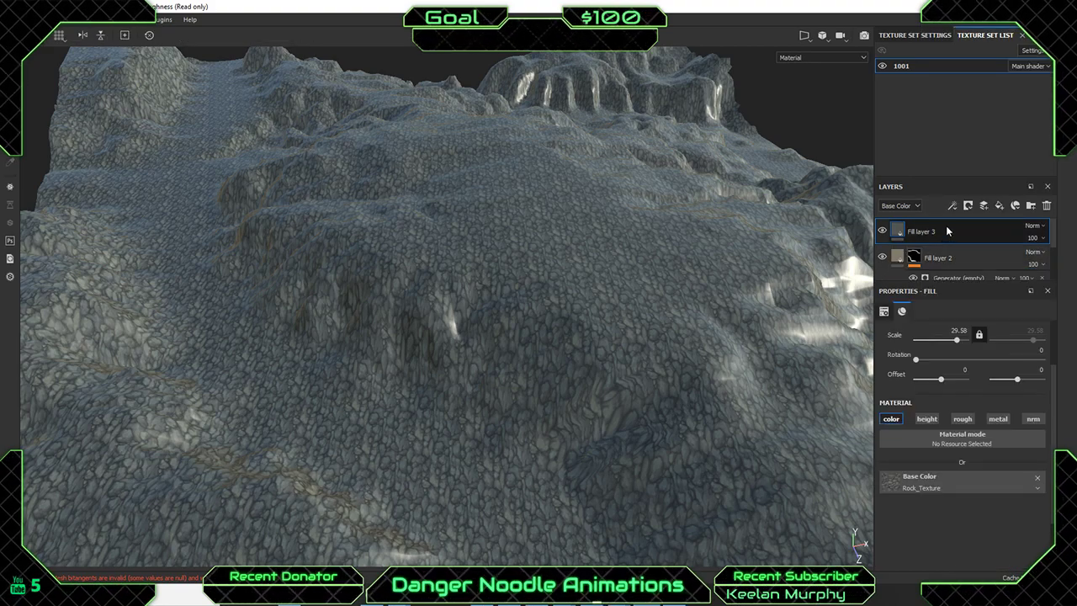
Add a white mask to Fill layer 3 and add a generator effect to that mask.
click(953, 206)
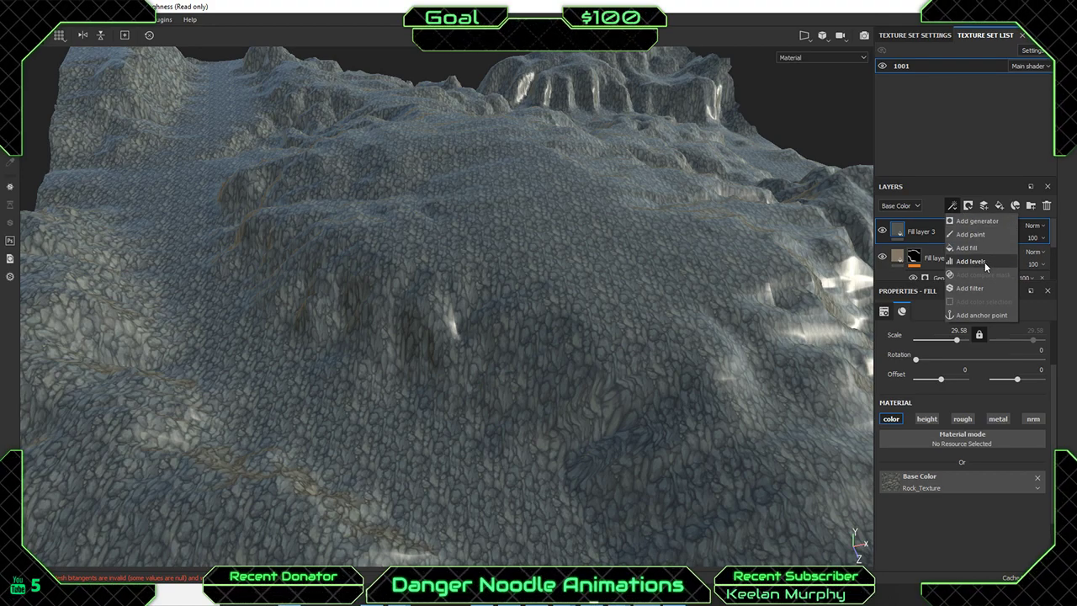
click(967, 206)
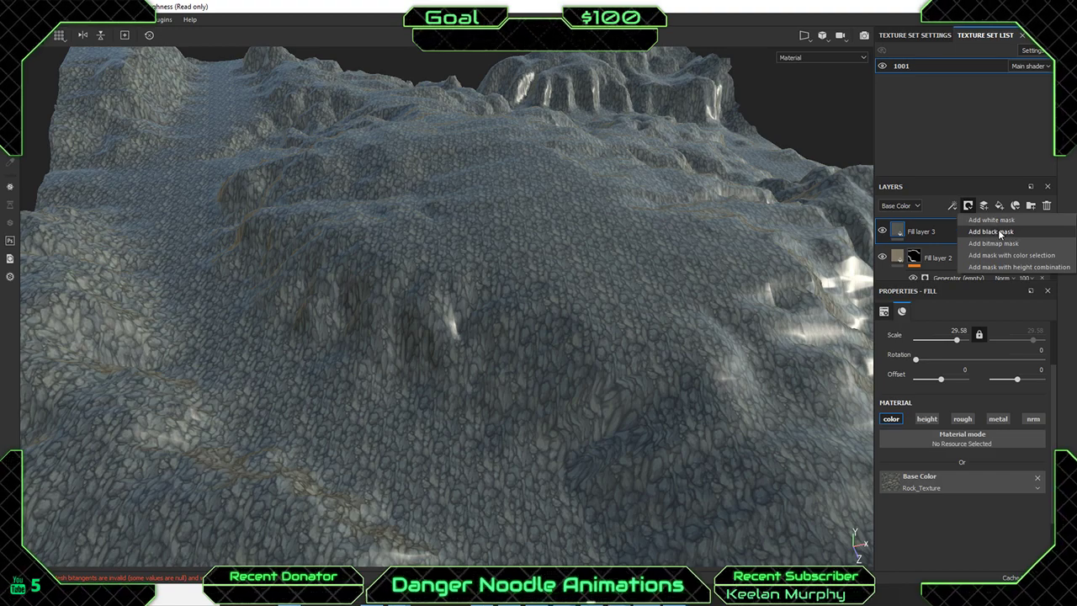
click(997, 223)
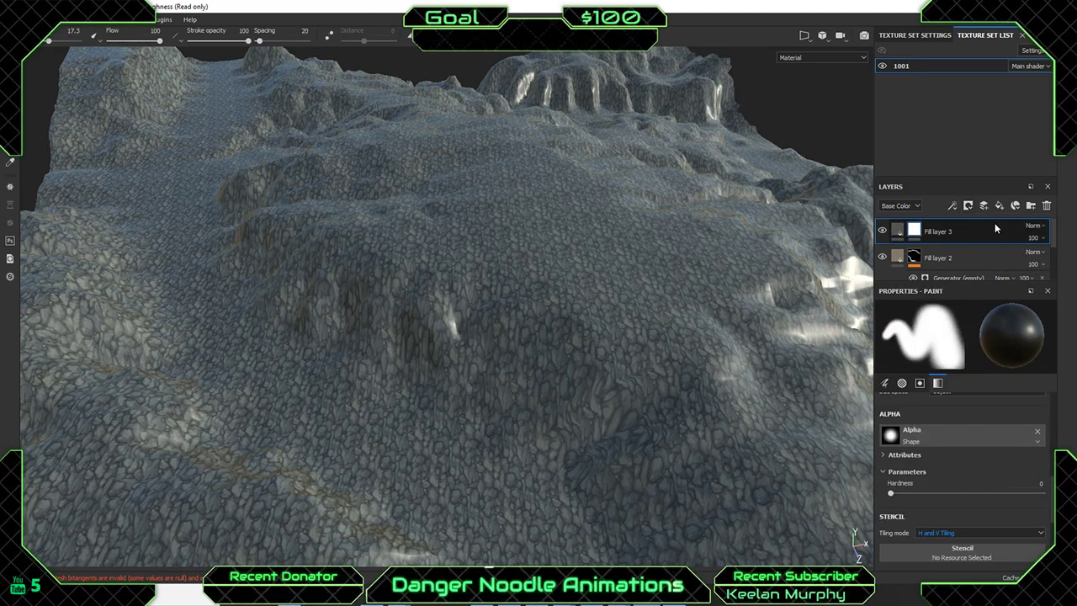
click(968, 206)
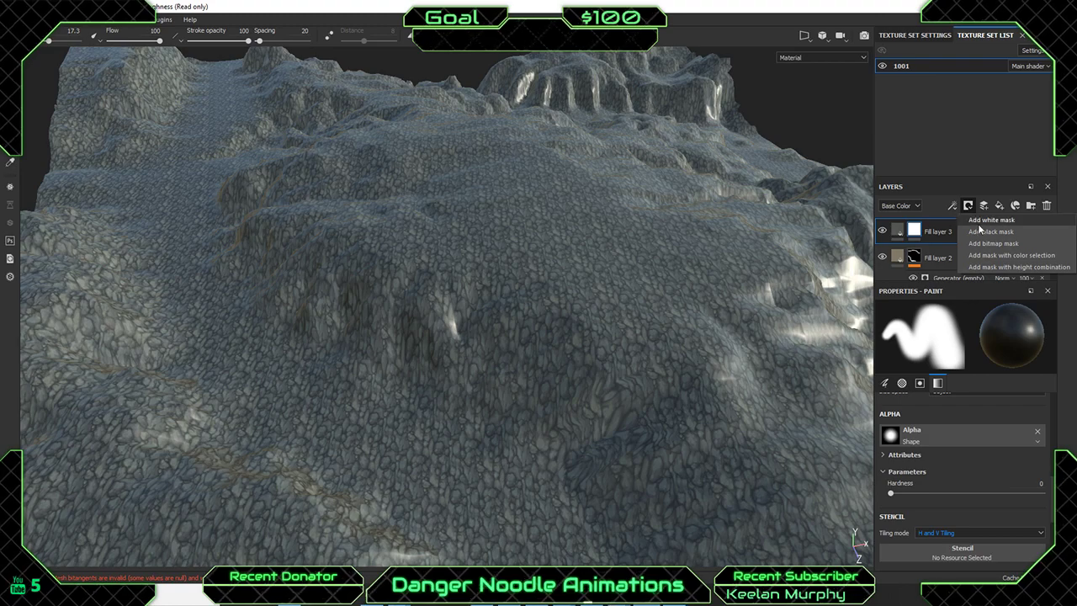
click(924, 239)
right_click(914, 229)
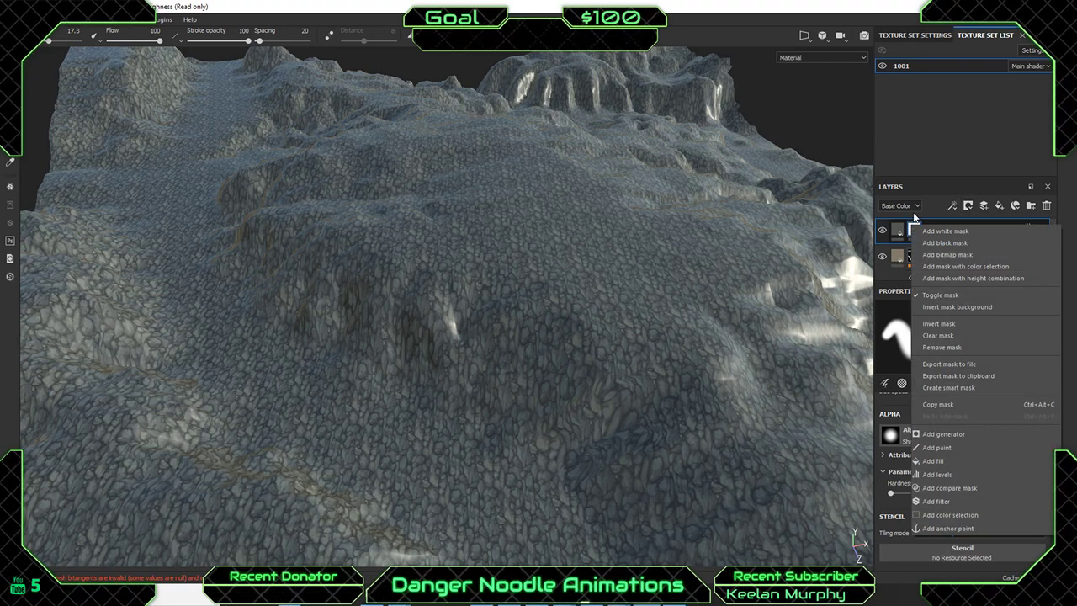
click(931, 202)
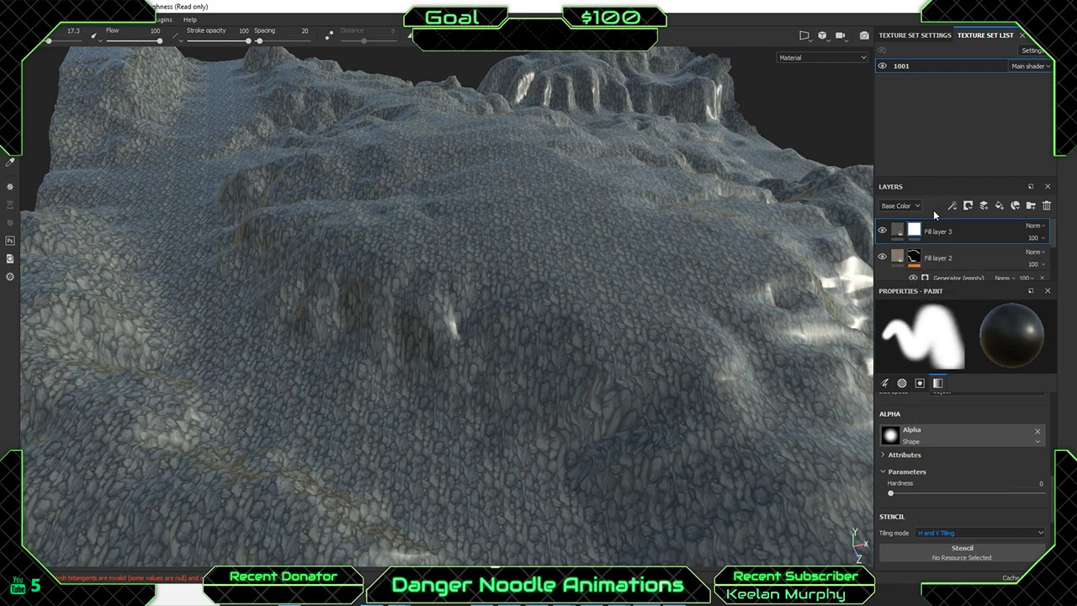
click(953, 207)
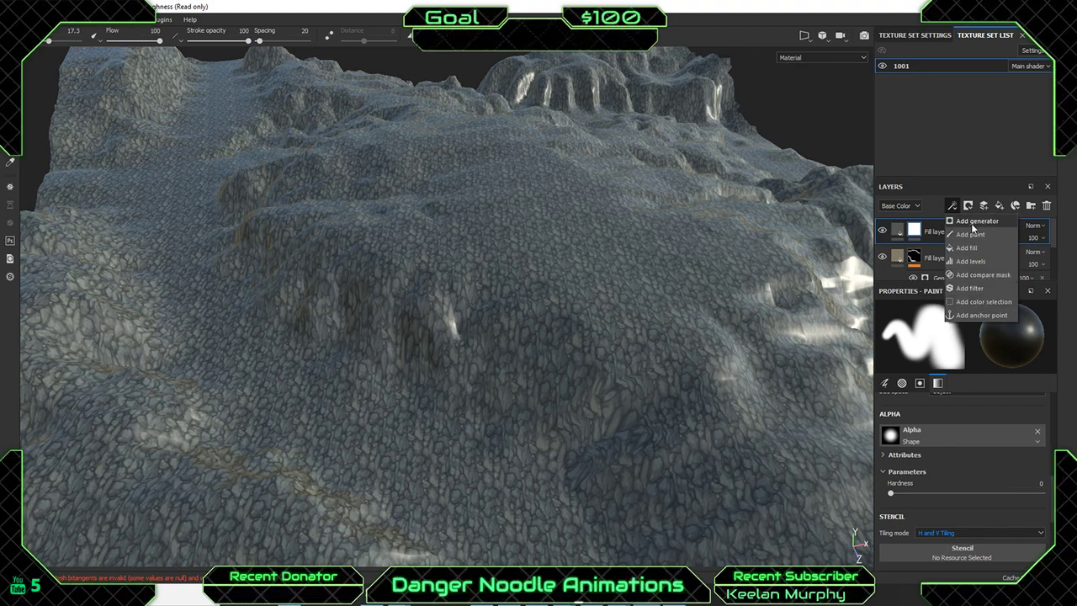
click(973, 229)
Search the generator resources for noise, try Clouds 3 on the rock mask and inspect the terrain.
click(961, 328)
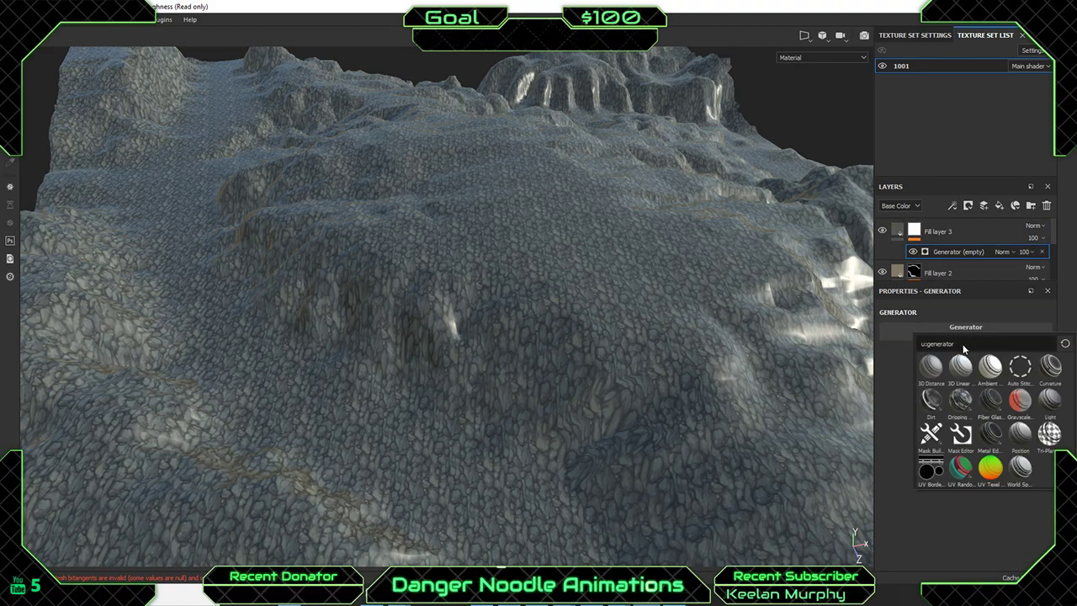
drag(964, 346, 919, 352)
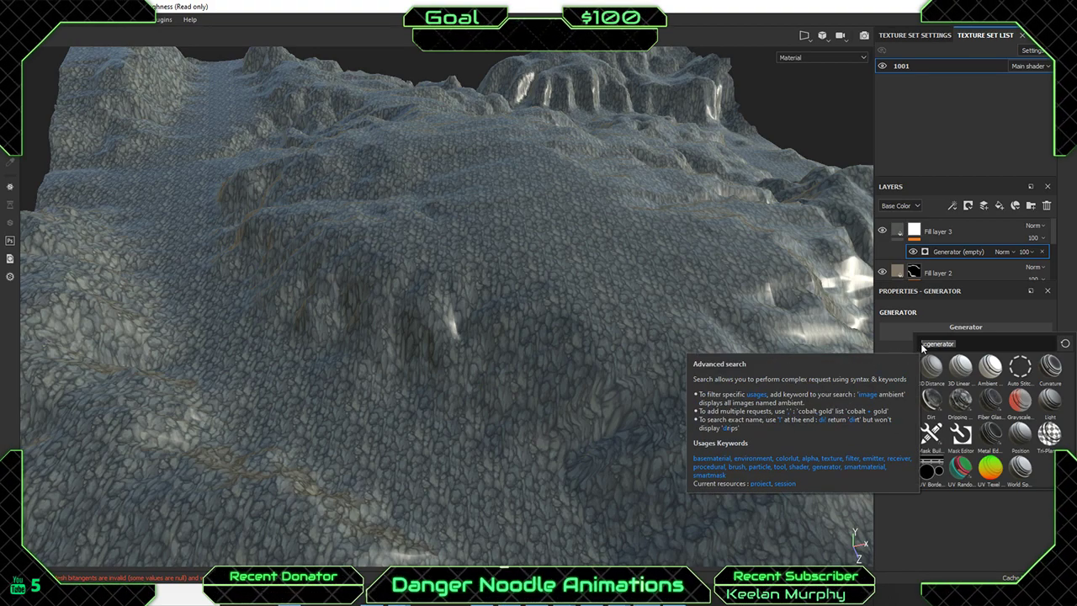
text(poce)
key(BackSpace)
key(BackSpace)
text(se)
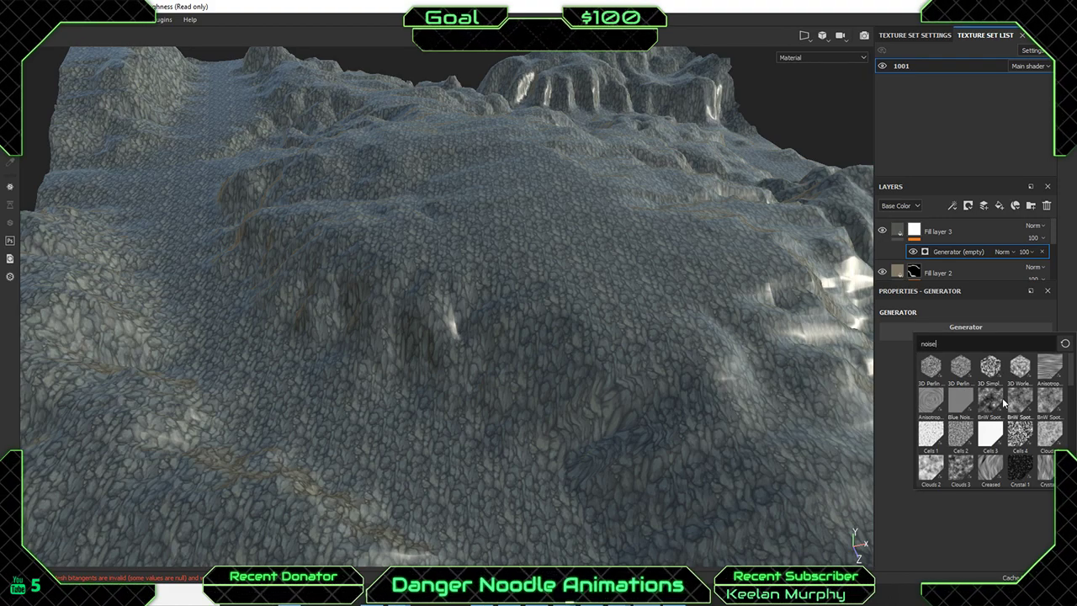
click(960, 471)
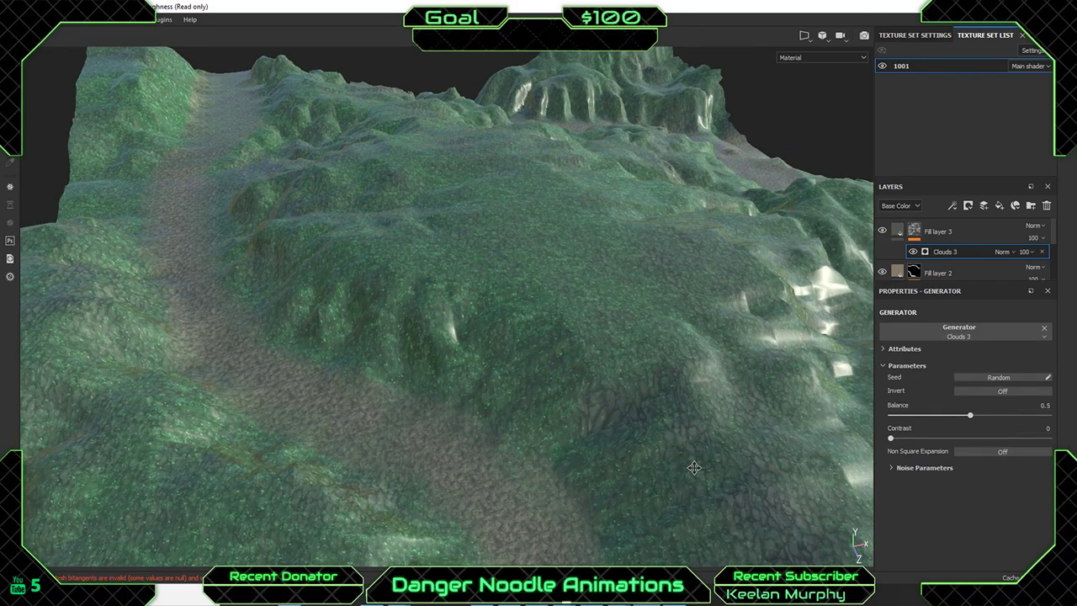
alt+drag(694, 468, 483, 274)
alt+right_drag(483, 274, 807, 448)
alt+drag(606, 319, 654, 307)
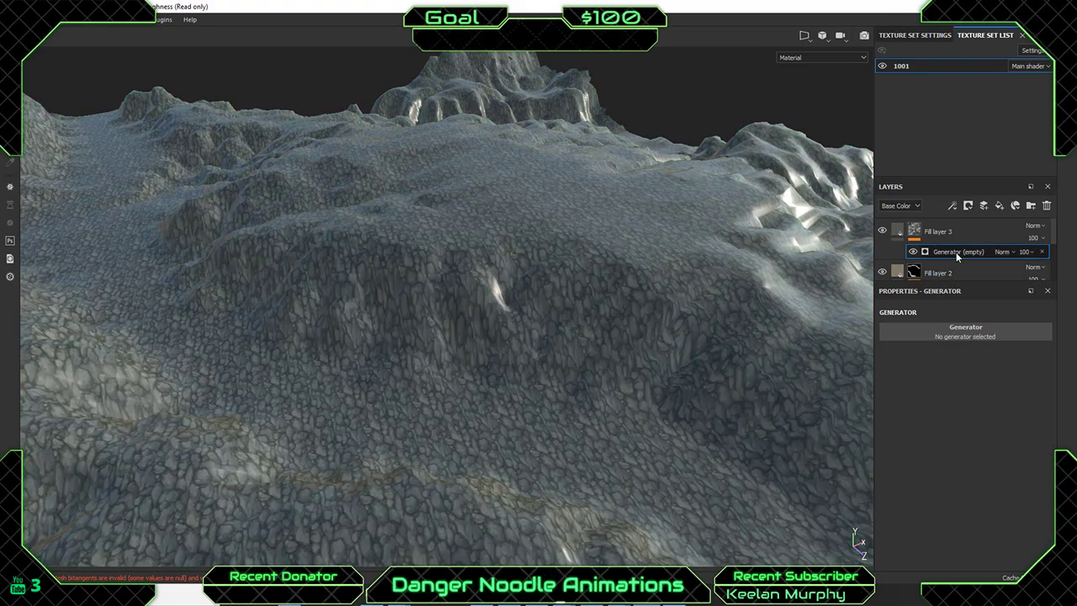
Assign the Curvature generator to the empty generator on Fill layer 3's mask.
right_click(954, 252)
click(941, 253)
click(966, 330)
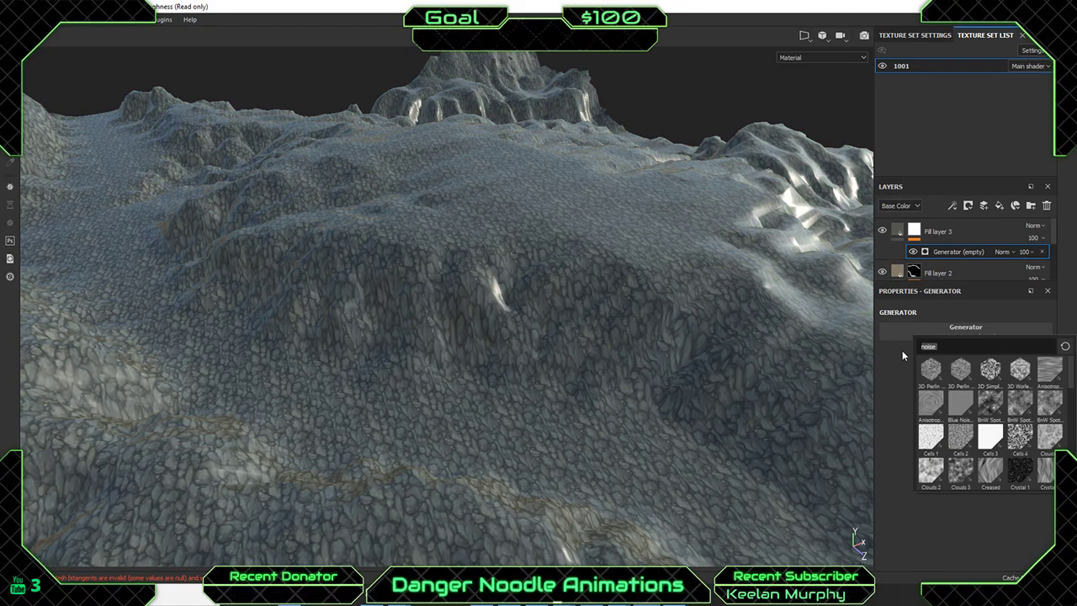
click(1065, 346)
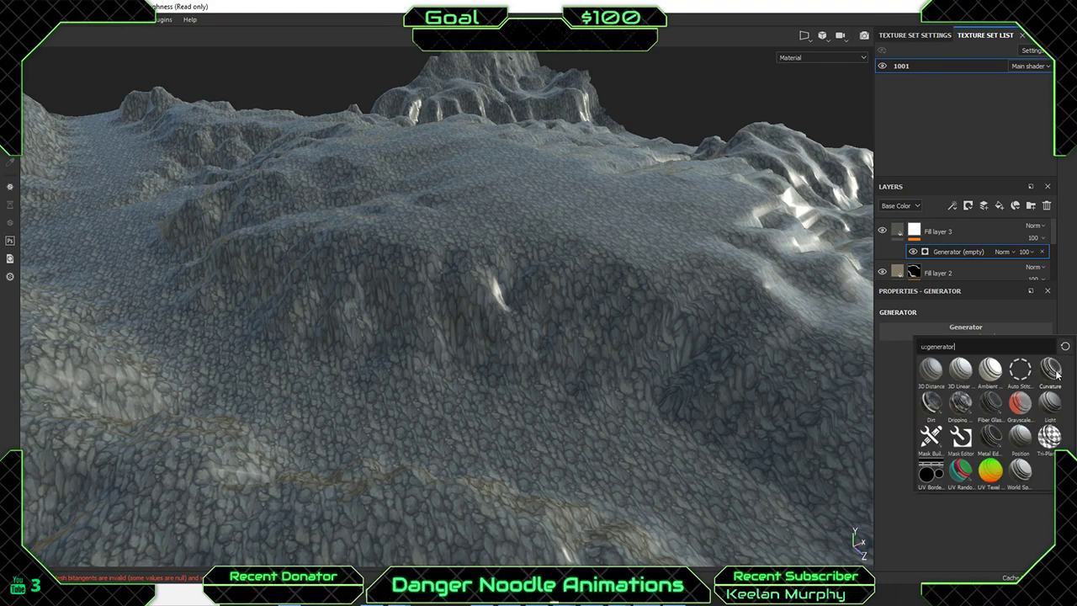
click(1052, 368)
Set the Curvature generator's global balance to 0.85 and global blur to 10.05, with global invert on.
alt+drag(633, 270, 594, 299)
mouse_move(963, 425)
mouse_down()
mouse_move(907, 425)
mouse_move(1020, 425)
mouse_up()
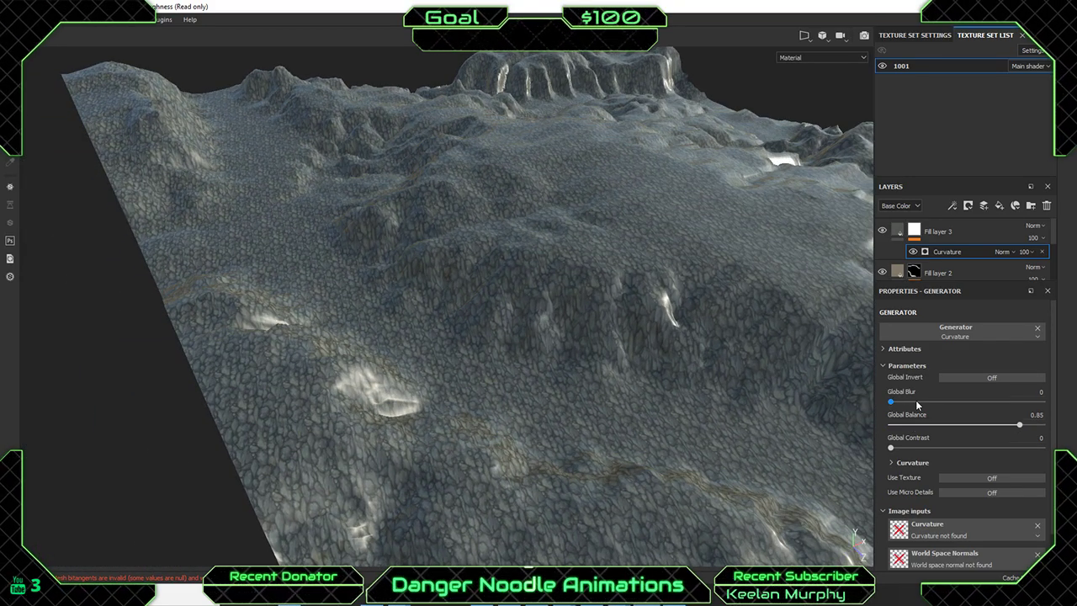
click(990, 380)
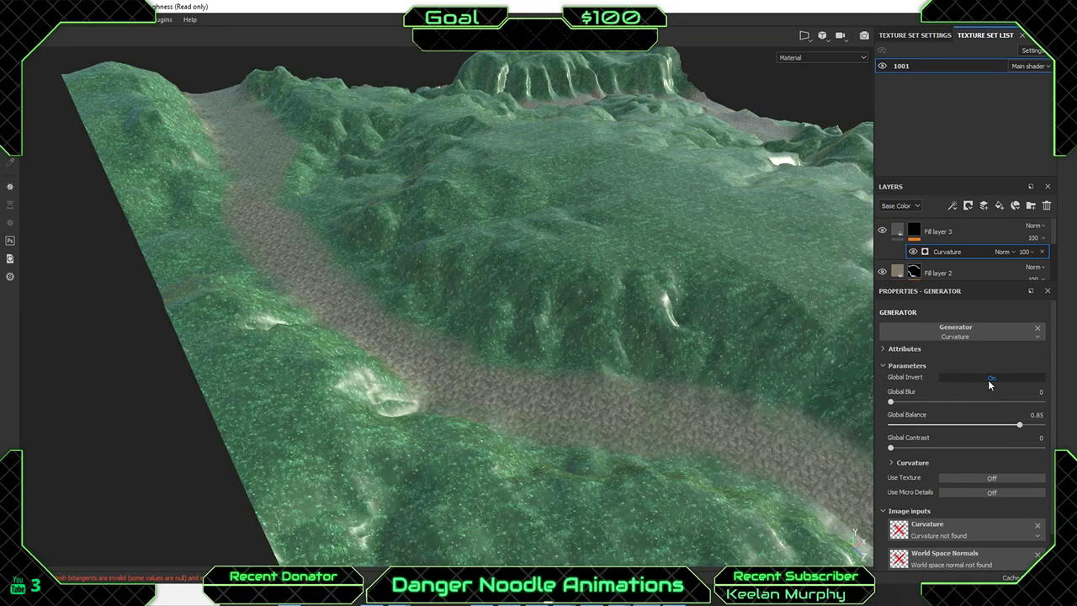
drag(897, 404, 986, 409)
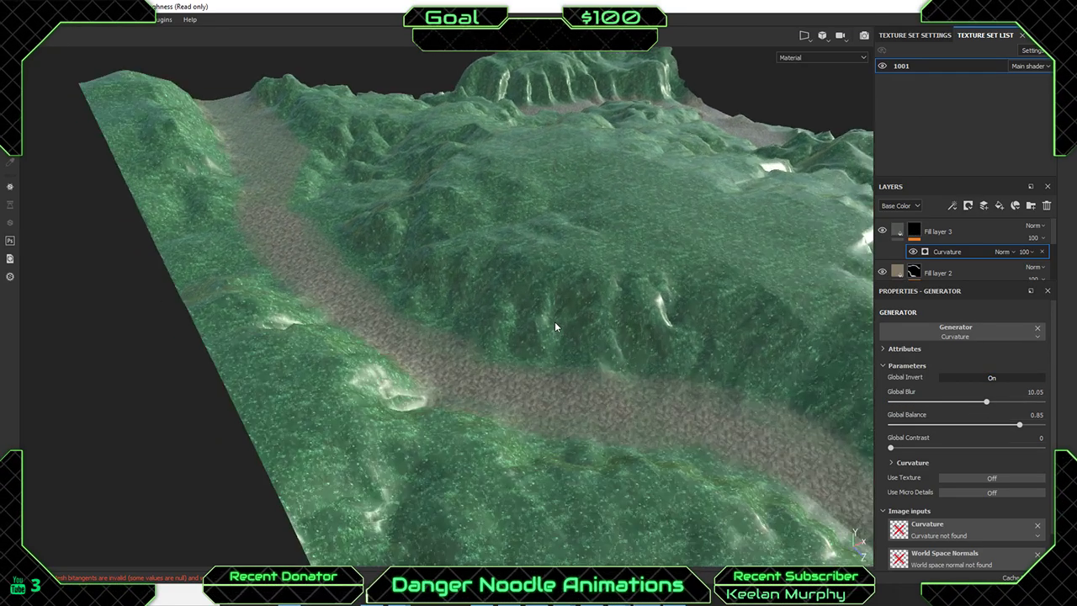
scroll(555, 322, up, 4)
alt+drag(554, 322, 850, 371)
Examine the Curvature generator's attributes, parameters and image inputs.
click(892, 349)
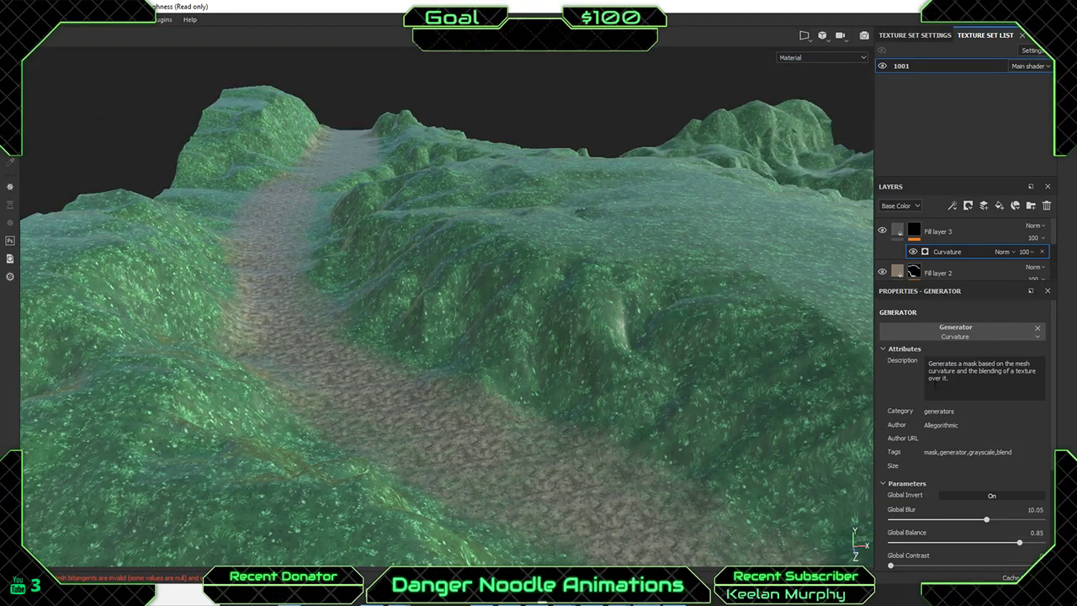
click(886, 349)
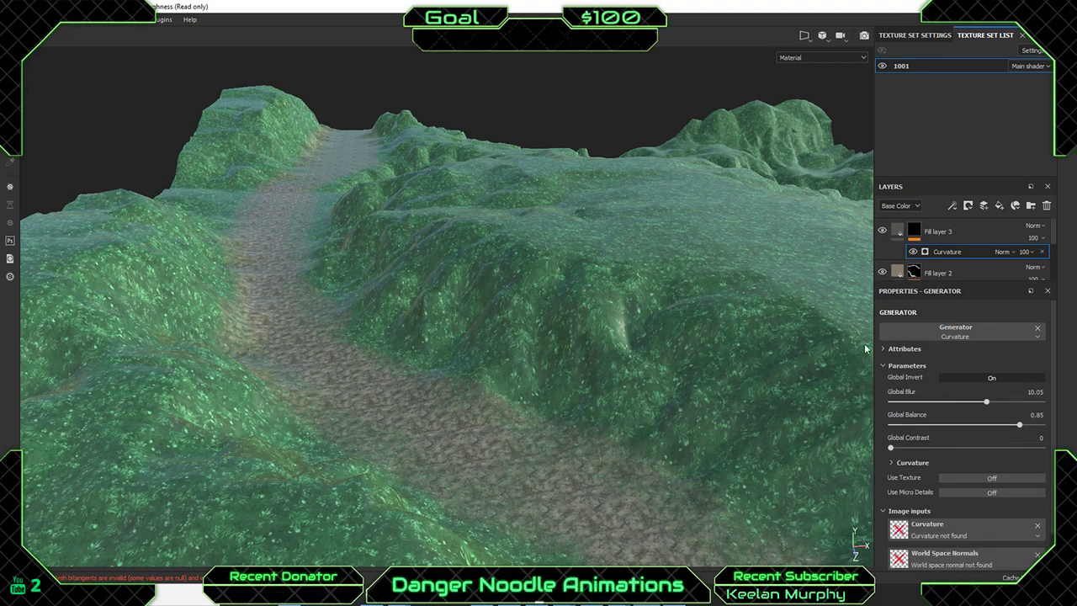
scroll(905, 403, down, 1)
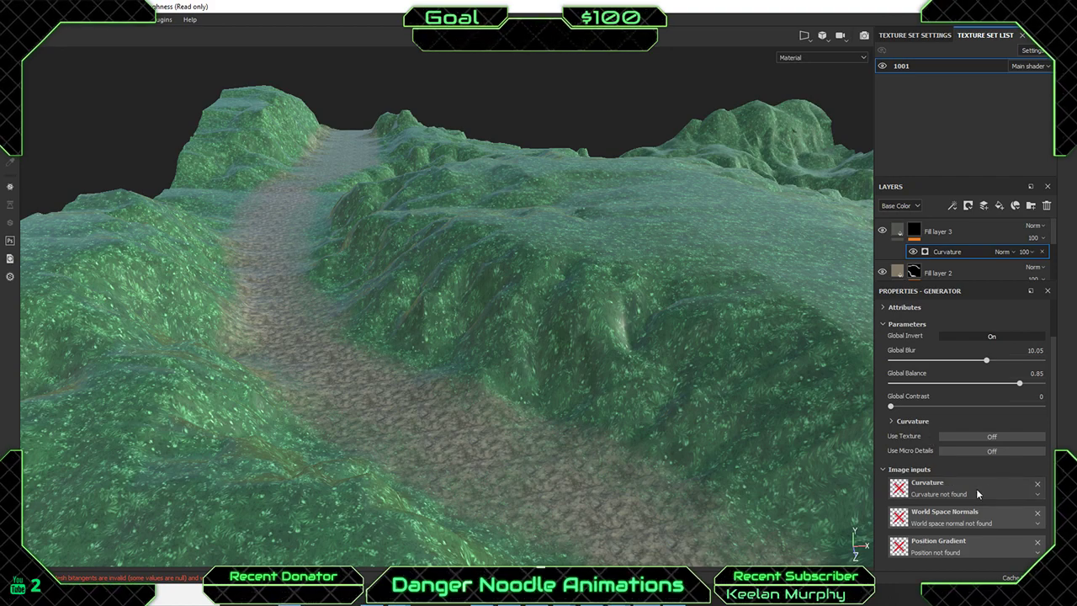
click(931, 491)
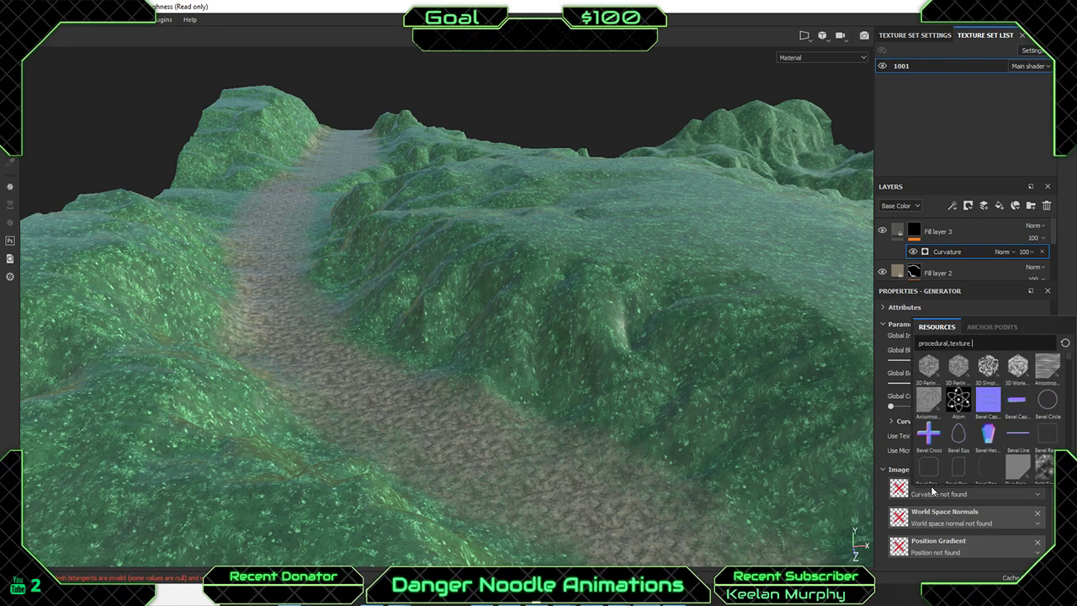
click(888, 461)
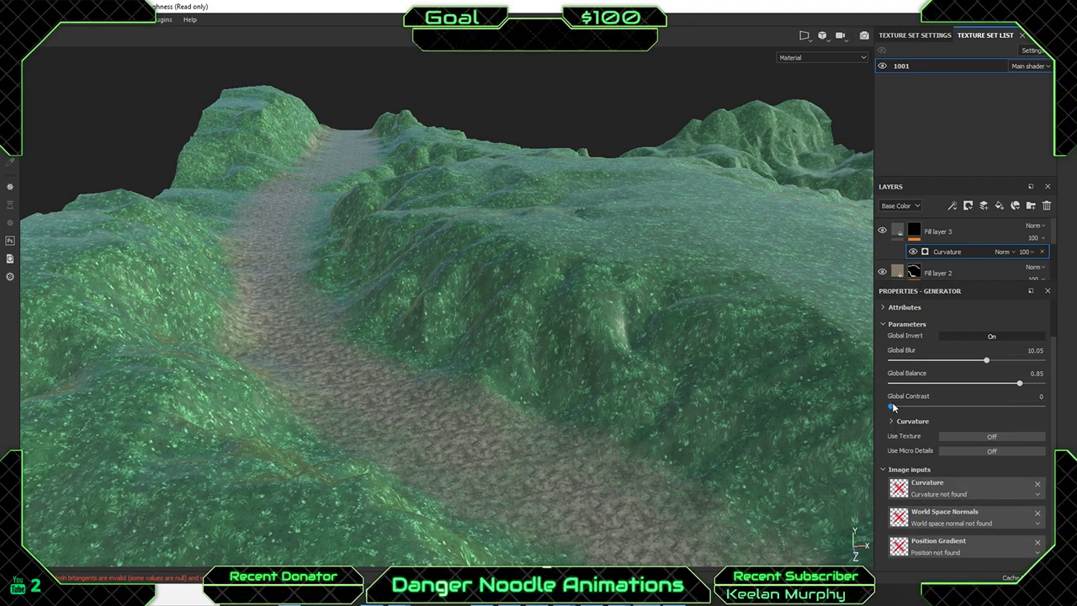
scroll(912, 423, up, 1)
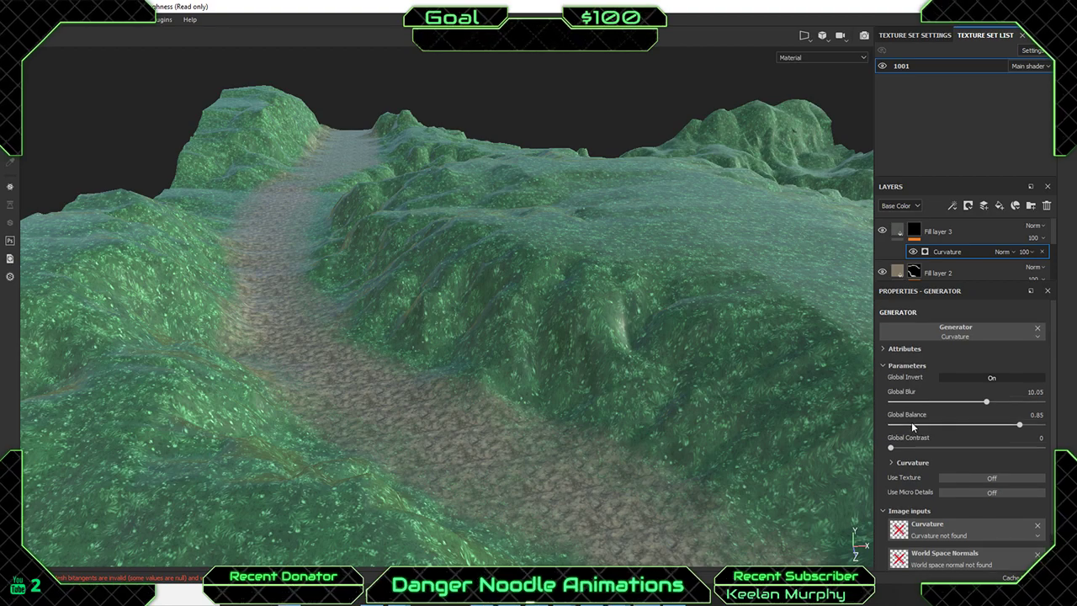
Turn off the Curvature generator's global invert and set its global contrast to 0.35.
click(963, 328)
click(972, 379)
click(972, 378)
click(972, 379)
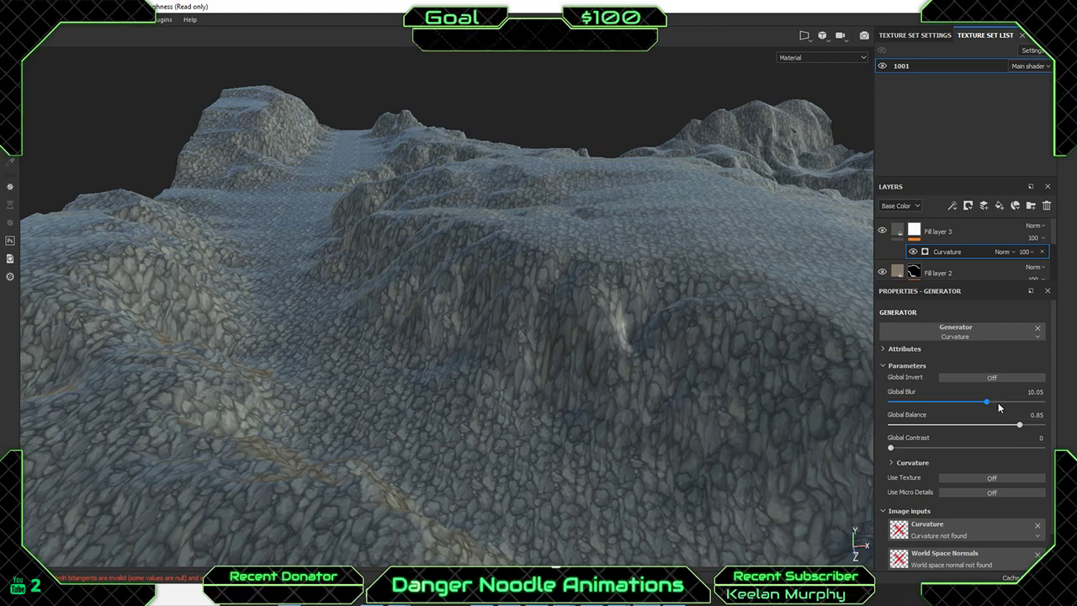
drag(892, 447, 900, 447)
click(943, 448)
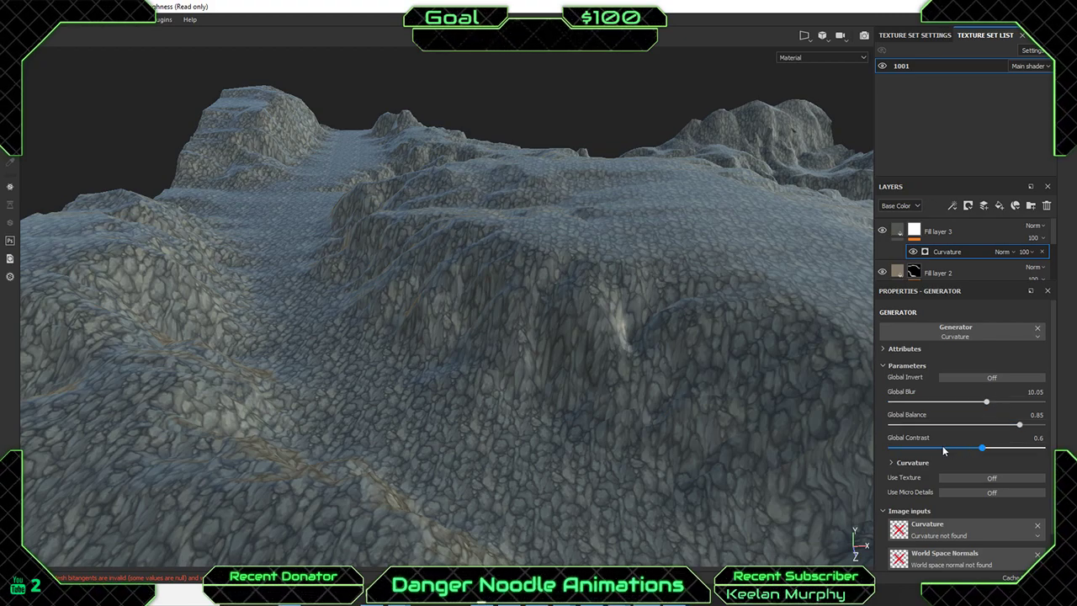
Turn on the Use Texture option of the Curvature generator on Fill layer 3's mask.
click(946, 477)
scroll(942, 476, down, 1)
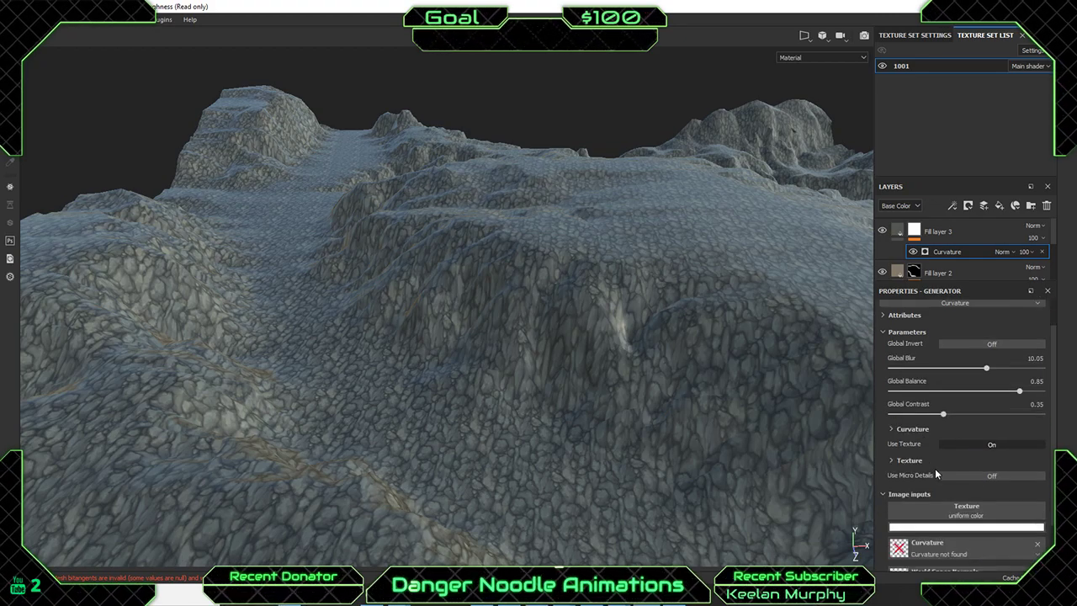
click(891, 429)
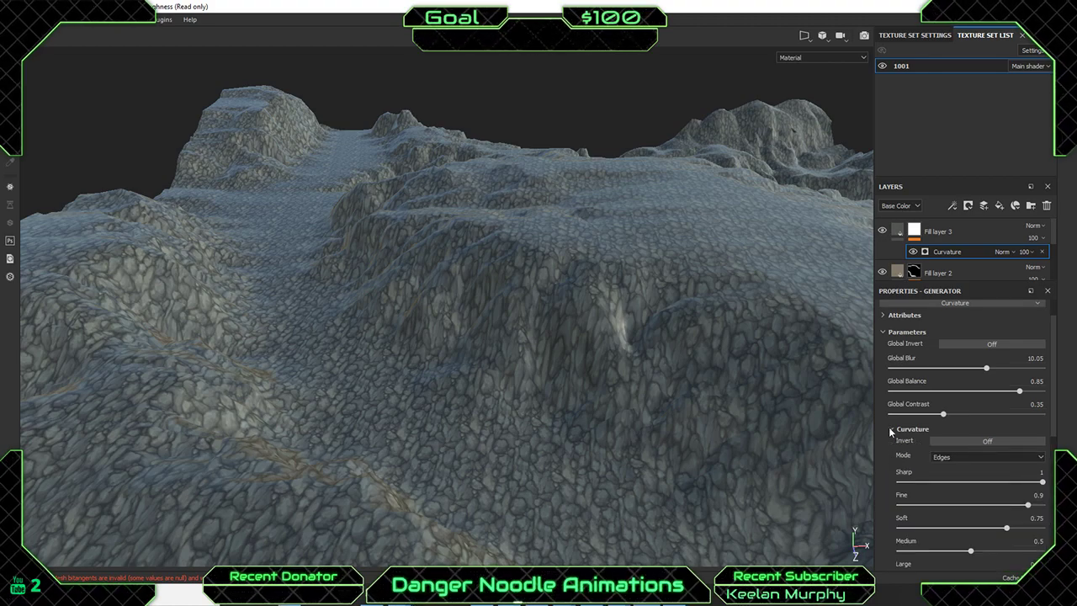
click(891, 429)
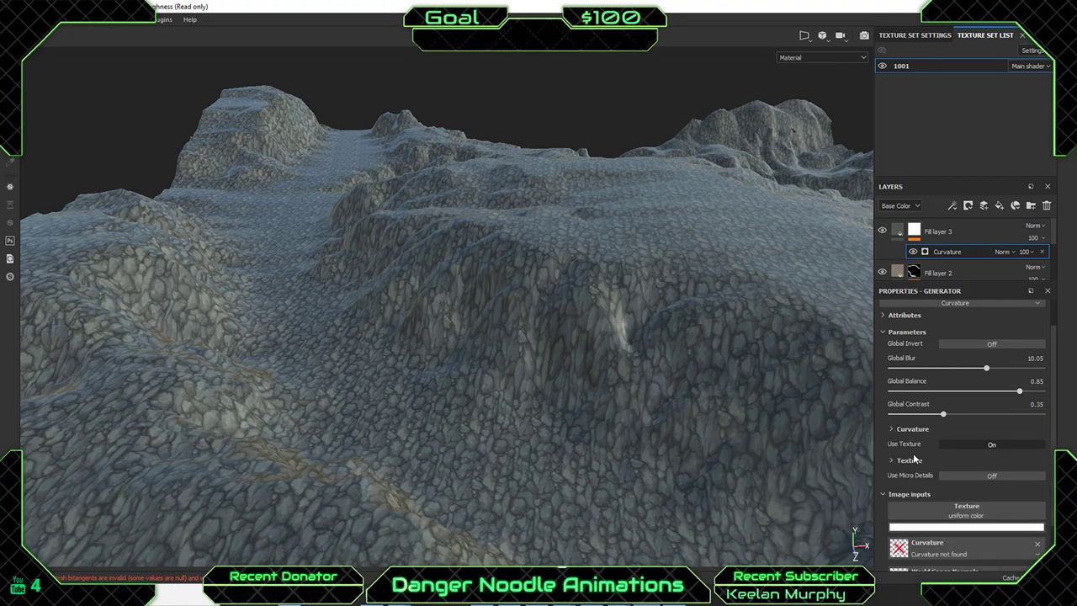
scroll(915, 459, down, 2)
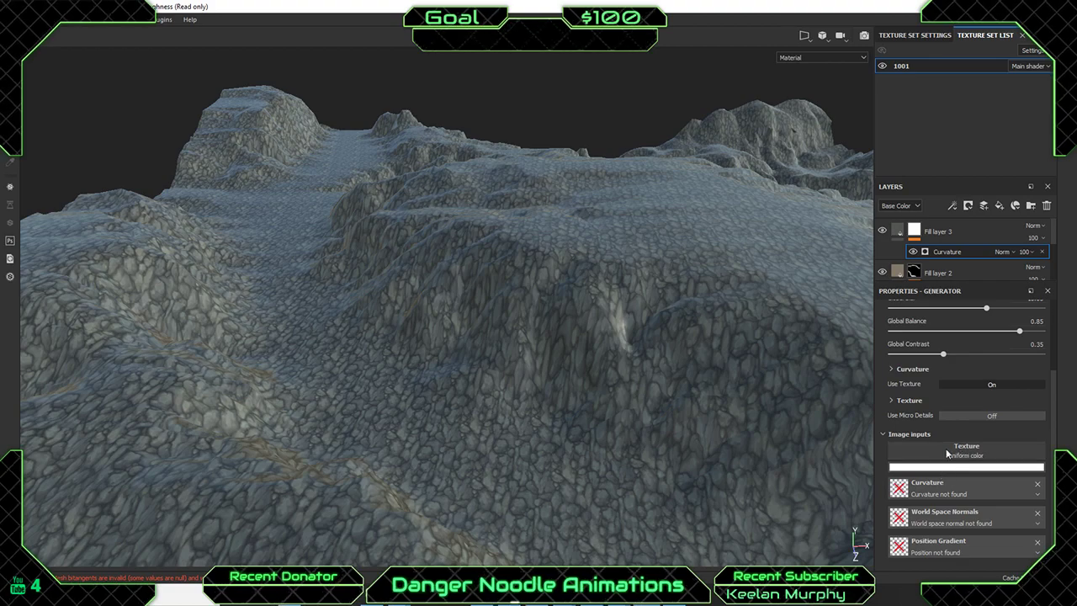
Search the resources for rock and assign Rock_Texture to the generator's Curvature image input.
click(936, 485)
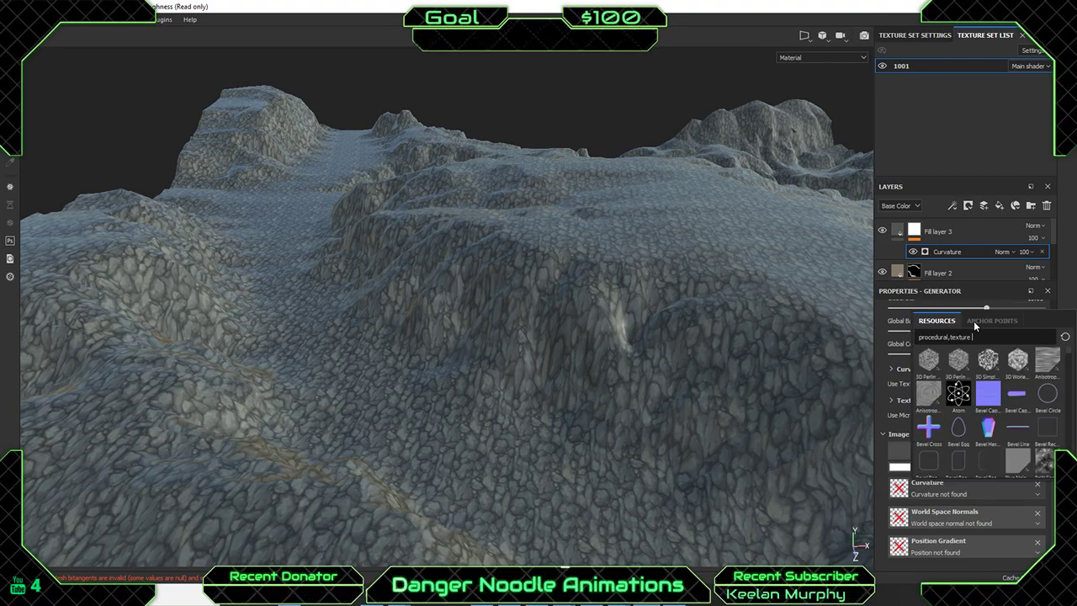
key(ctrl+a)
text(ro)
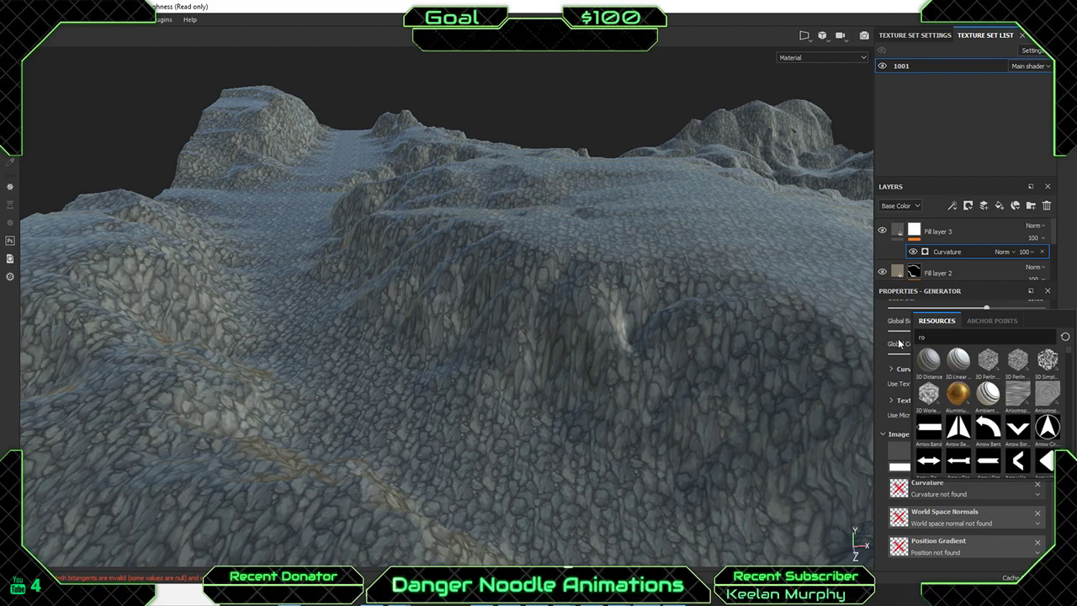
text(ck)
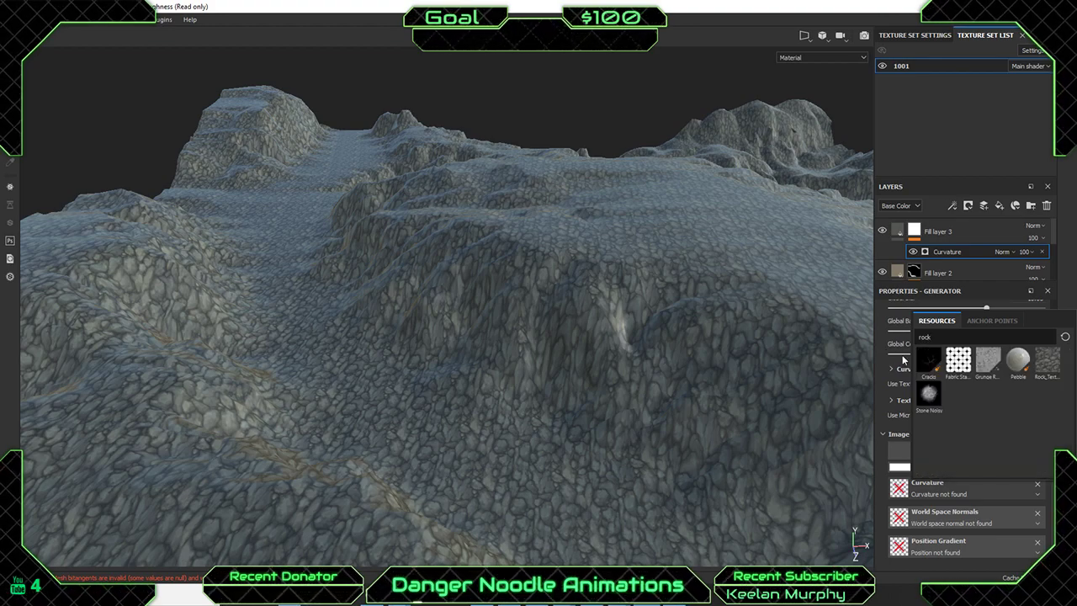
click(1047, 361)
scroll(640, 358, up, 1)
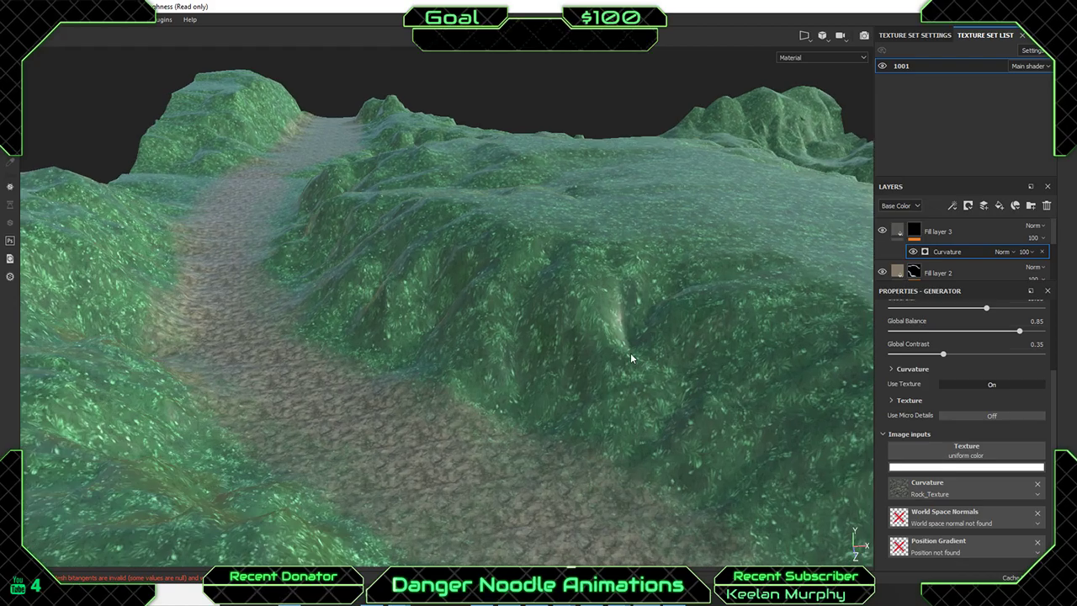
alt+drag(630, 353, 490, 294)
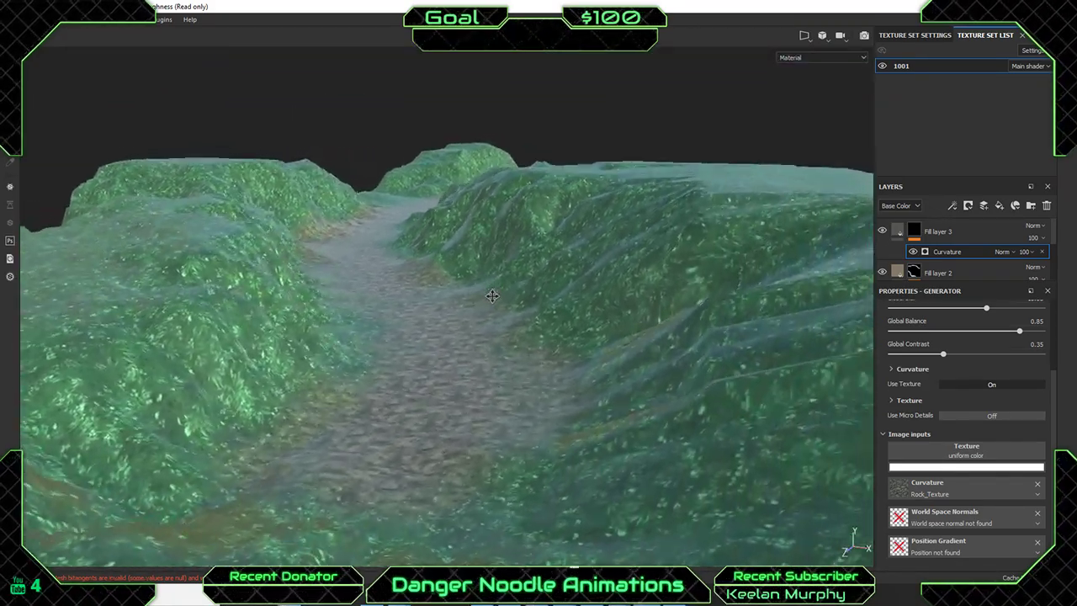
scroll(470, 335, down, 3)
scroll(469, 335, up, 3)
alt+drag(510, 387, 459, 322)
Assign Stone Noisy to the World Space Normals image input and turn on Use Micro Details.
click(991, 445)
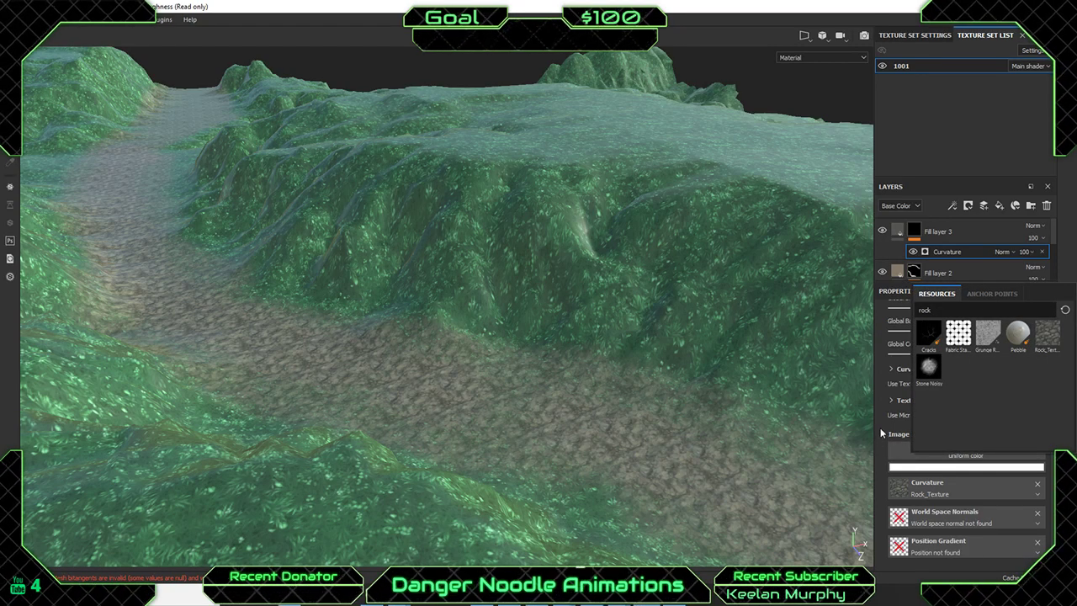
click(932, 515)
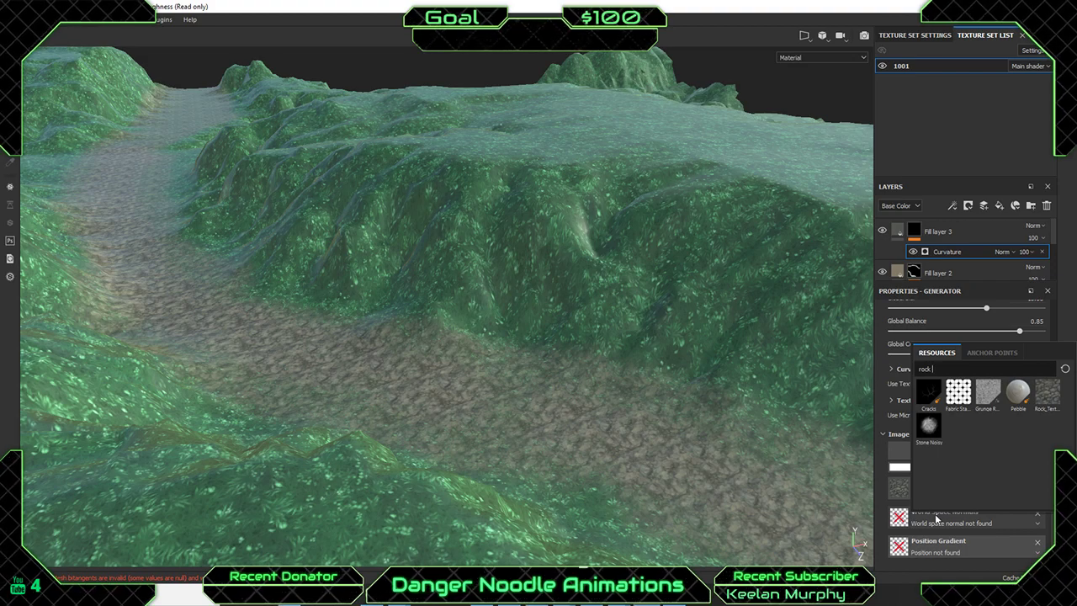
click(940, 520)
click(950, 527)
click(1022, 532)
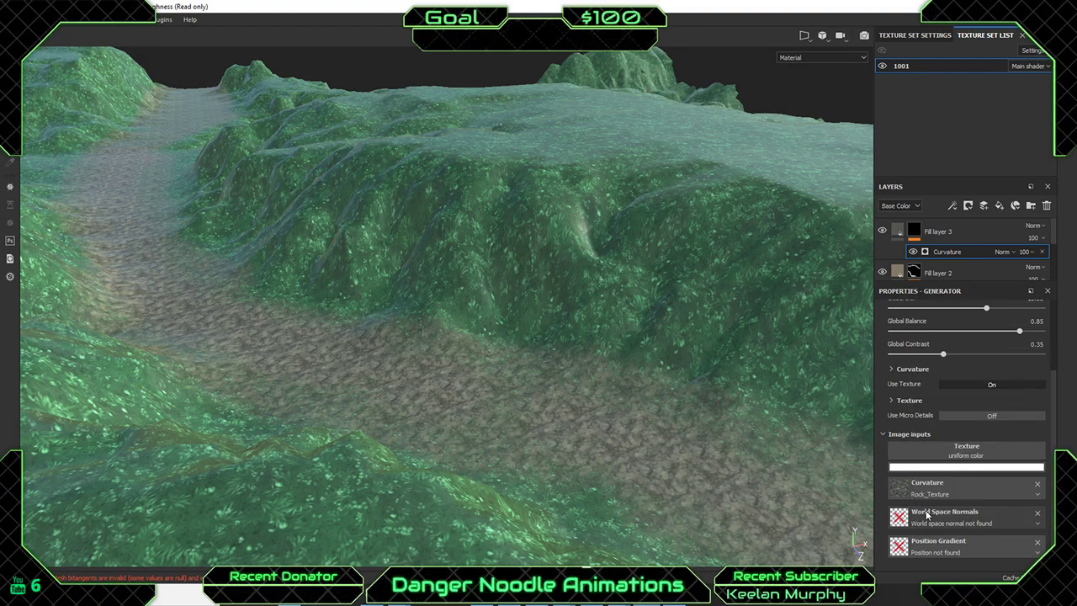
click(928, 515)
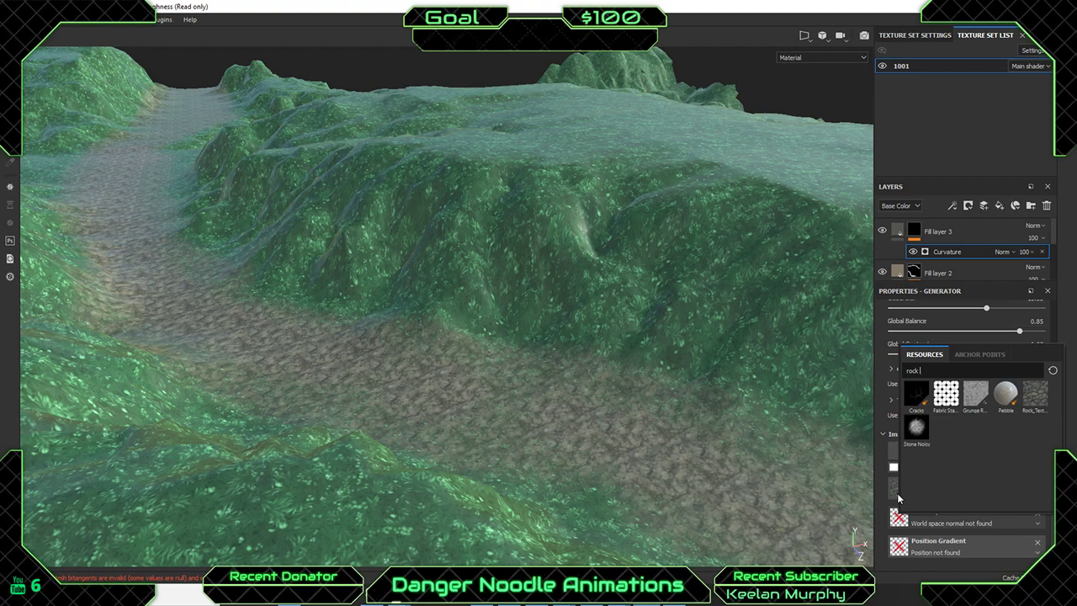
click(917, 427)
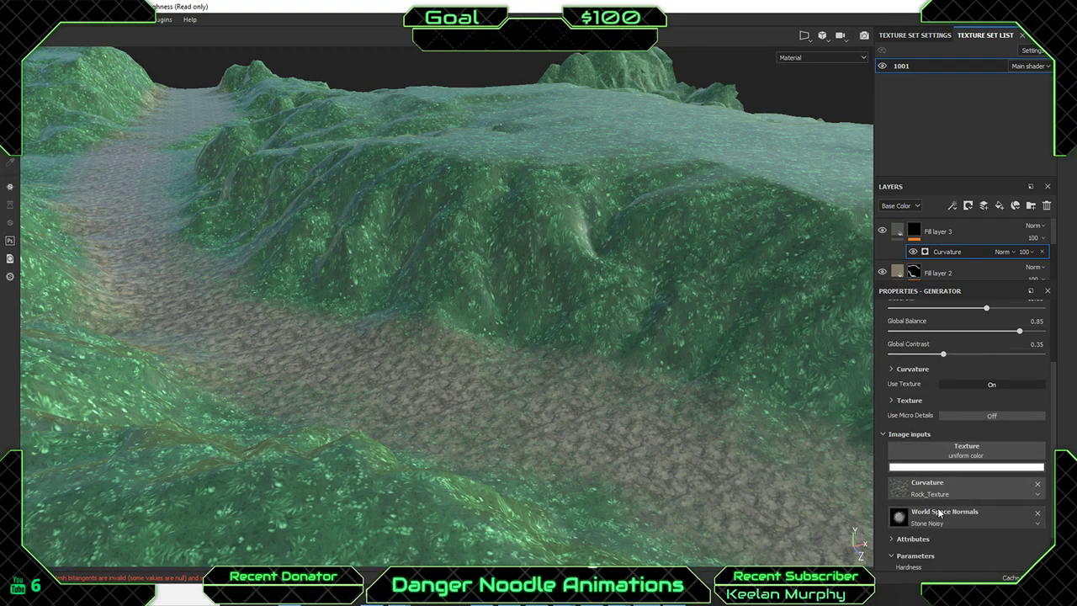
click(990, 417)
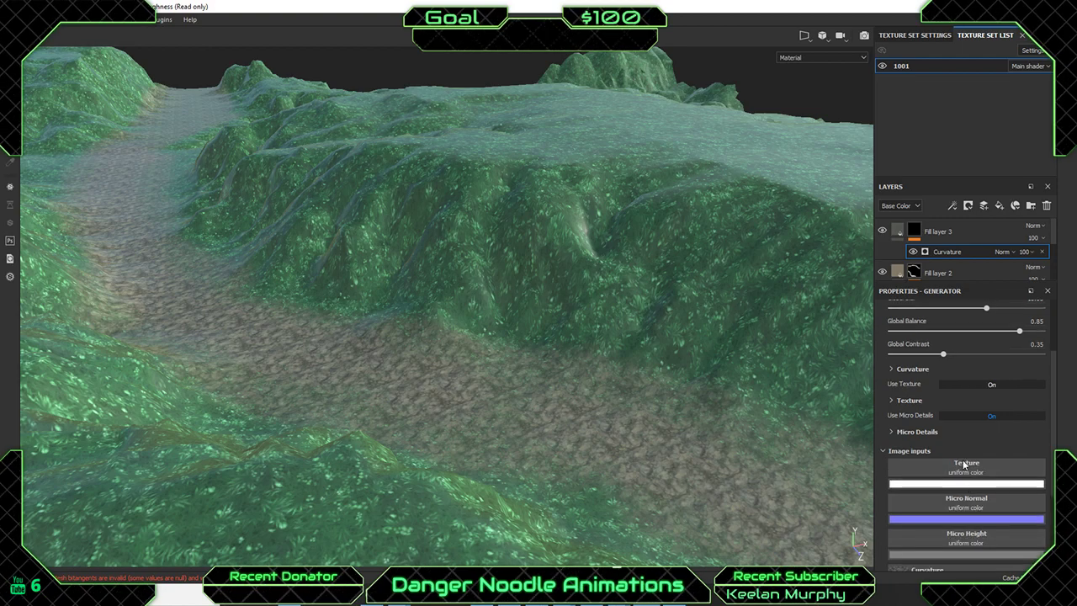
right_click(956, 253)
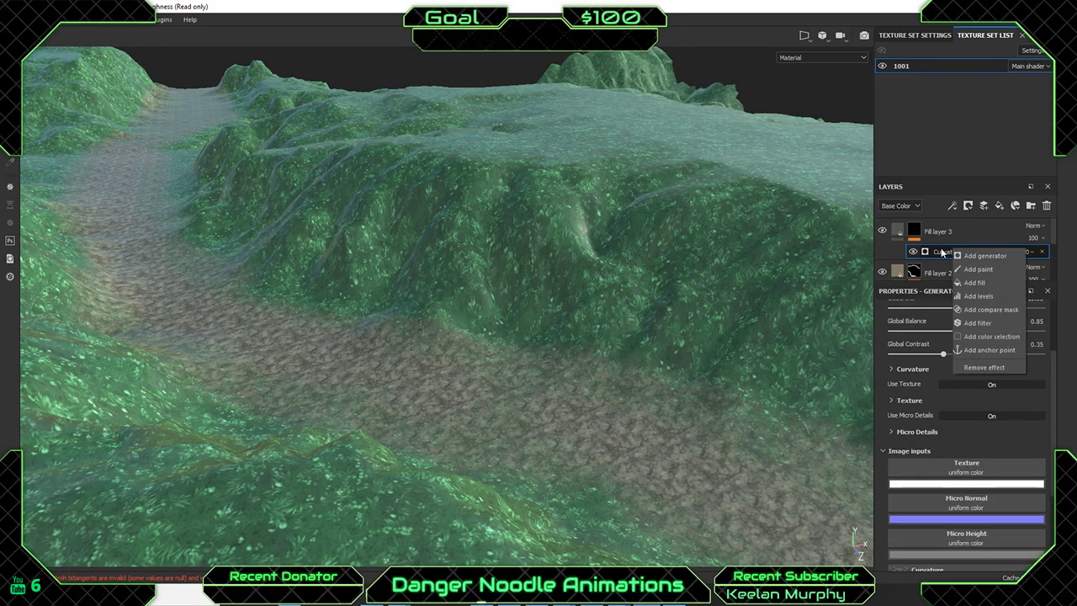
click(942, 253)
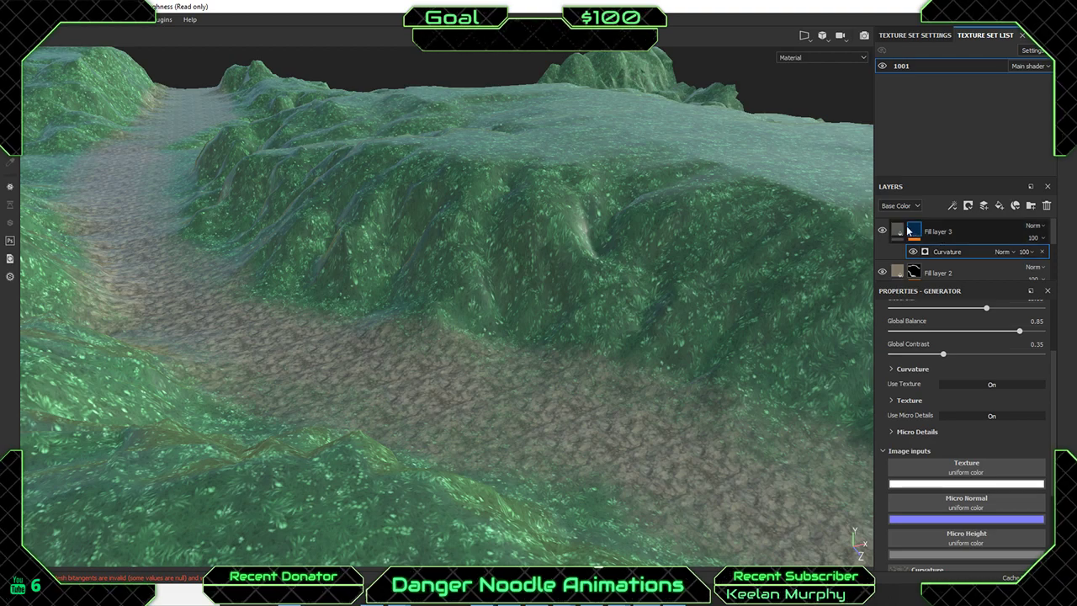
click(35, 19)
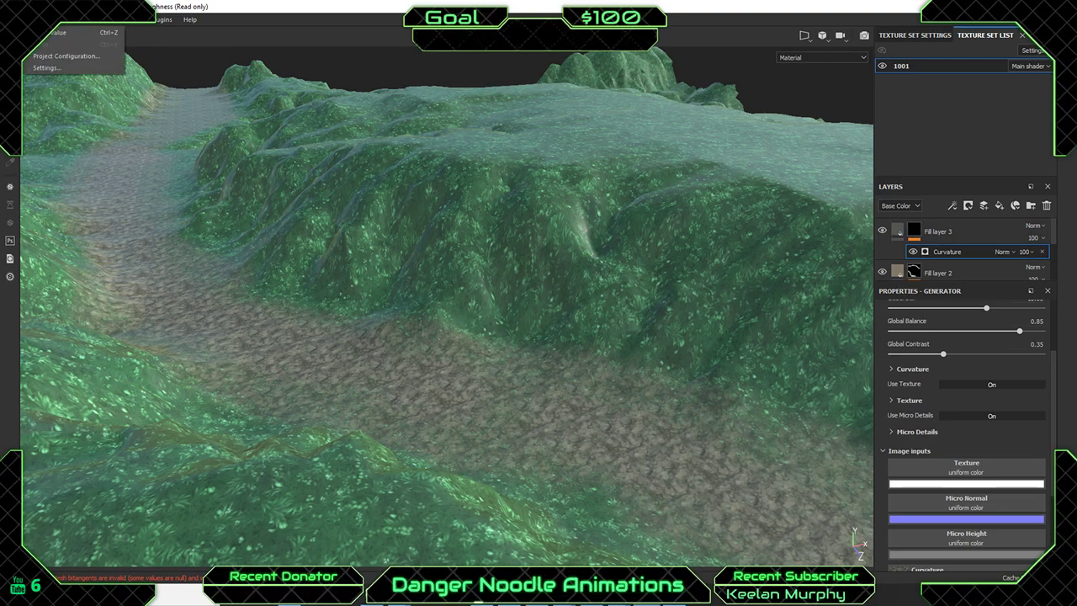
mouse_move(86, 24)
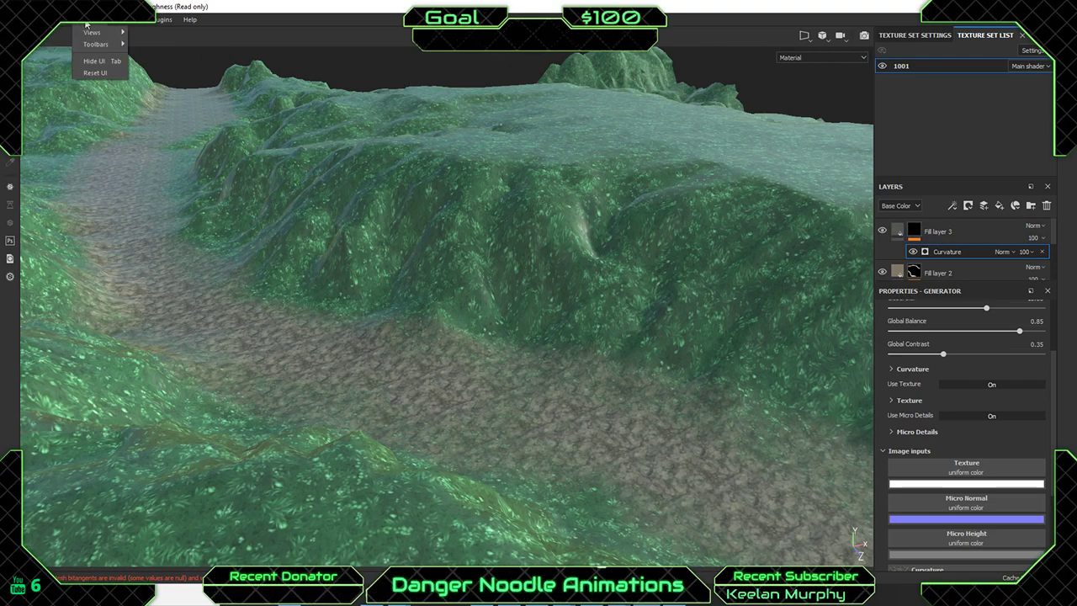
mouse_move(124, 25)
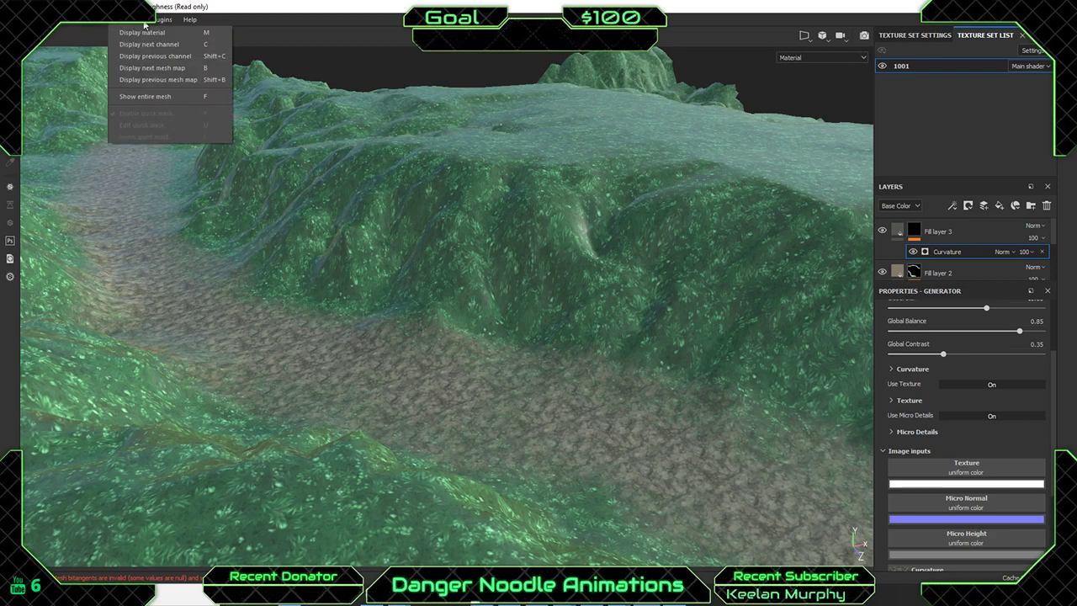
click(193, 25)
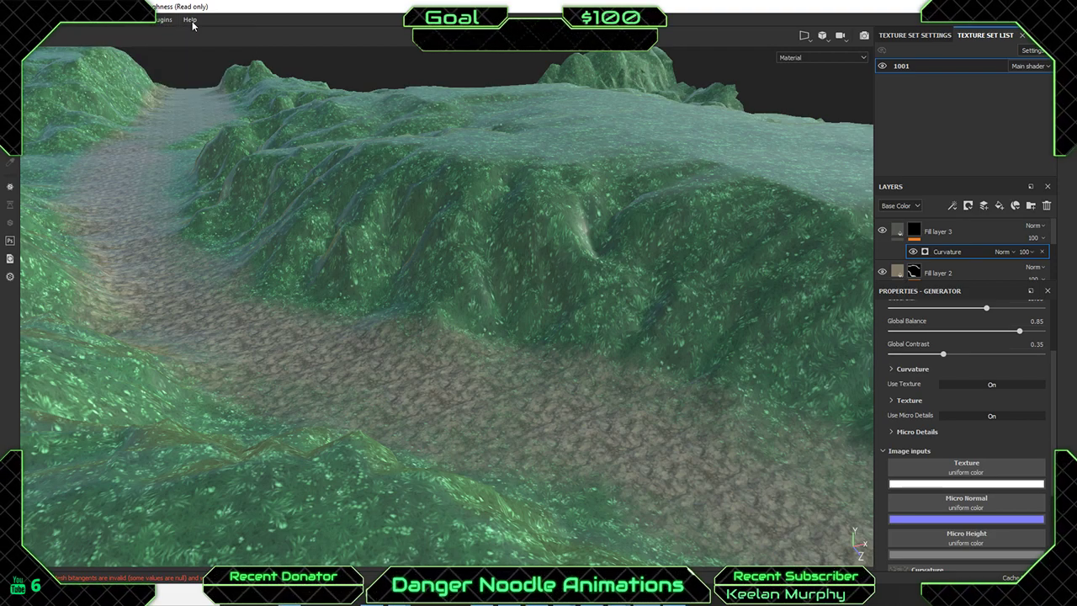
Set the generator's curvature mode to Cavities and turn on the curvature Invert option.
click(915, 372)
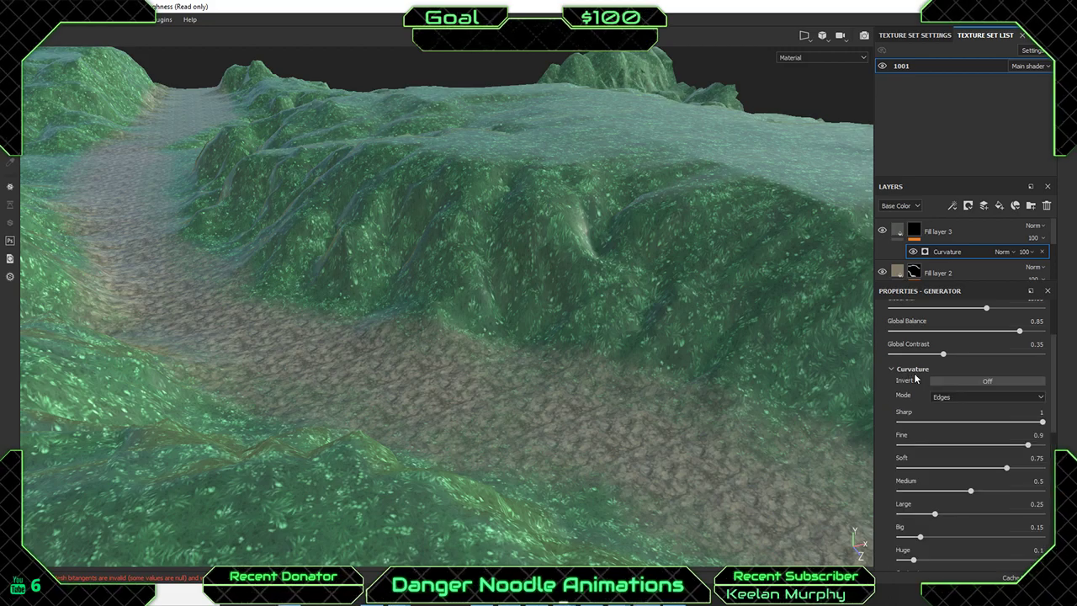
click(977, 382)
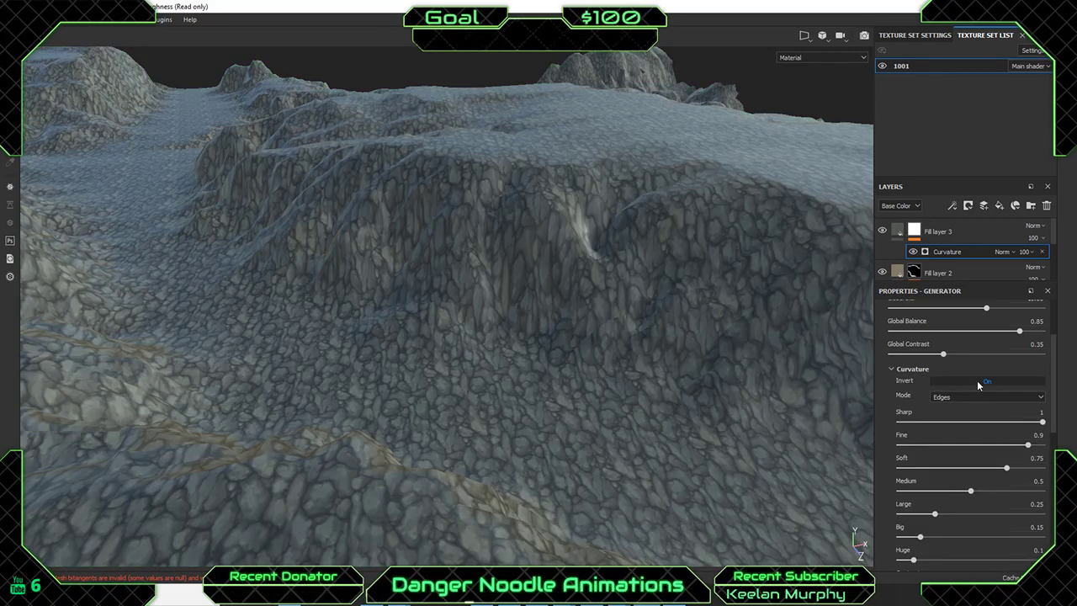
click(978, 383)
click(970, 398)
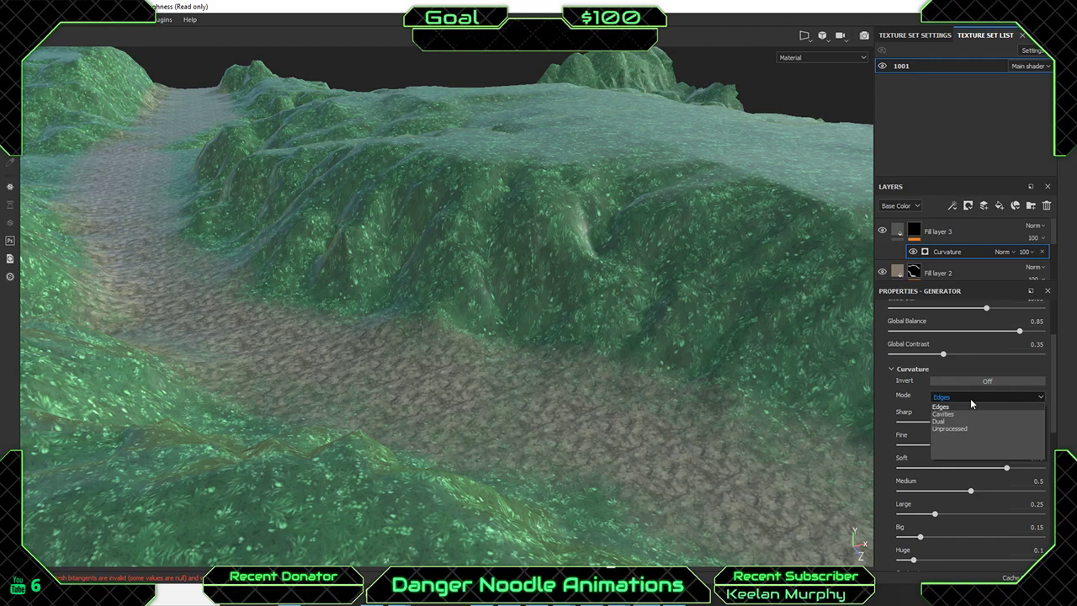
click(959, 414)
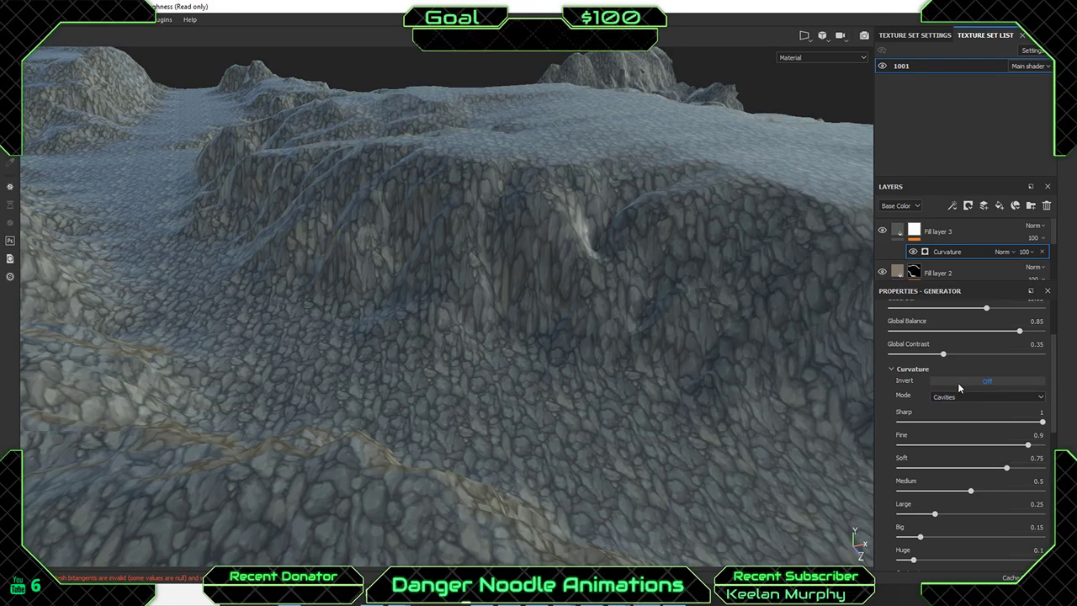
click(962, 381)
Try the Dual and Unprocessed curvature modes and set the mode to Edges.
click(966, 398)
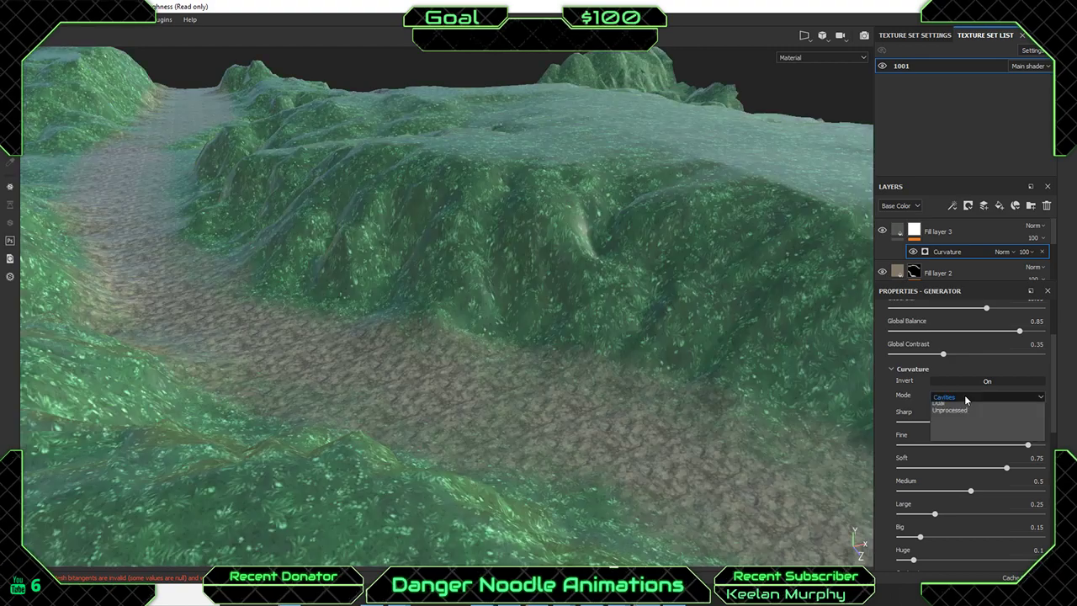
click(958, 421)
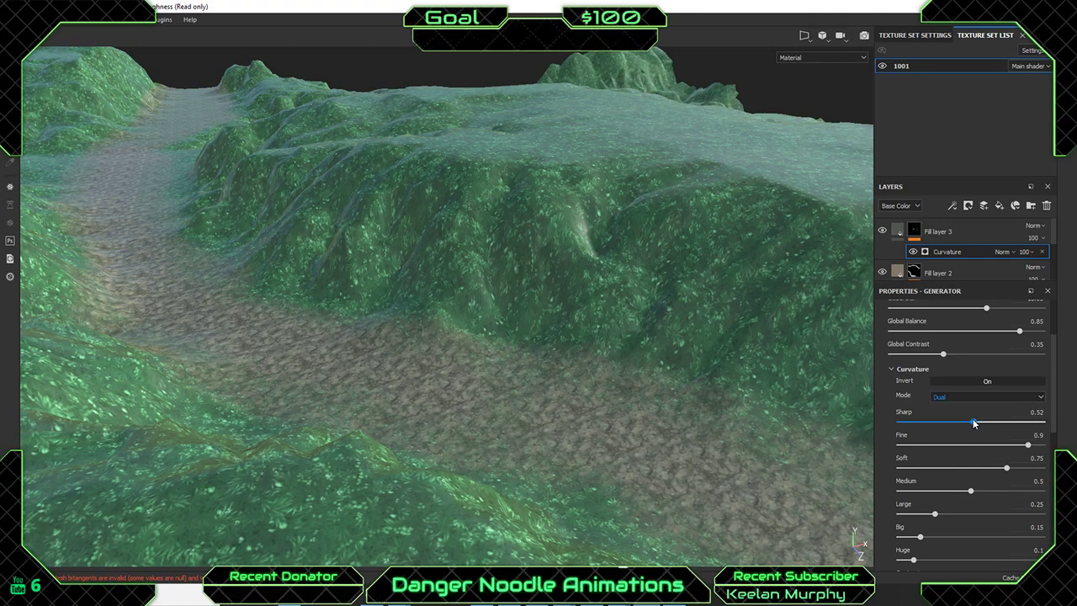
click(970, 404)
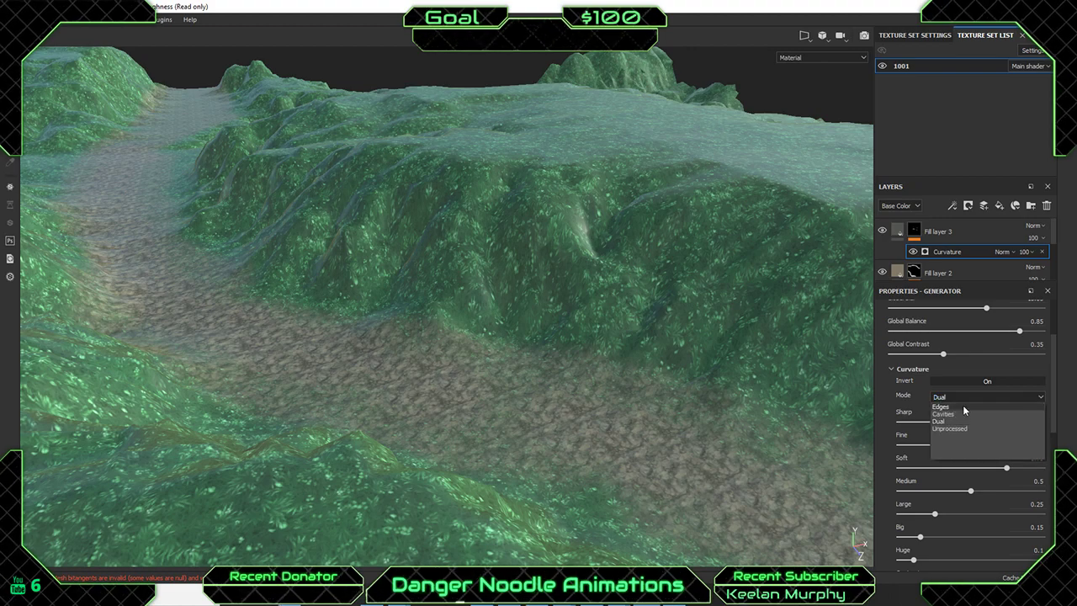
click(948, 427)
click(954, 398)
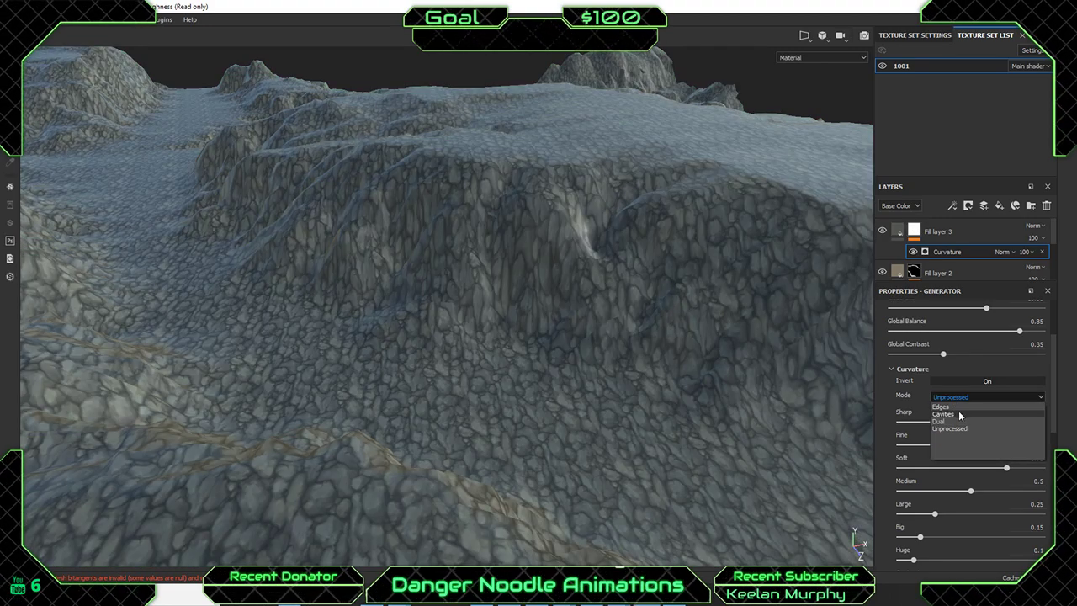
click(955, 406)
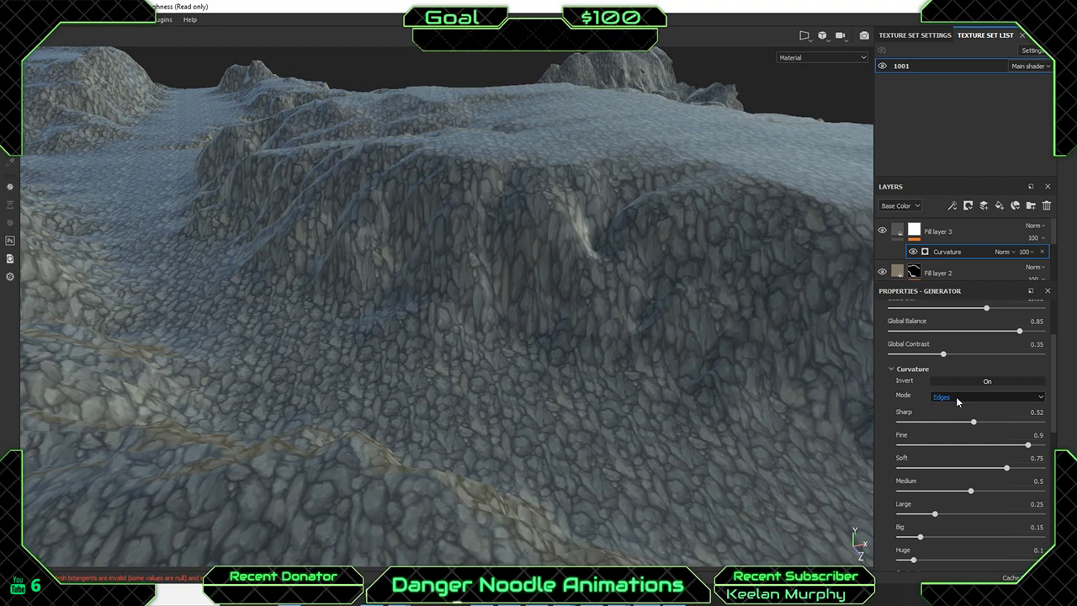
Set the curvature levels to Sharp 0.75, Soft 0.27, Medium 0.85, Large 0.77 and Big 0.74.
click(1028, 422)
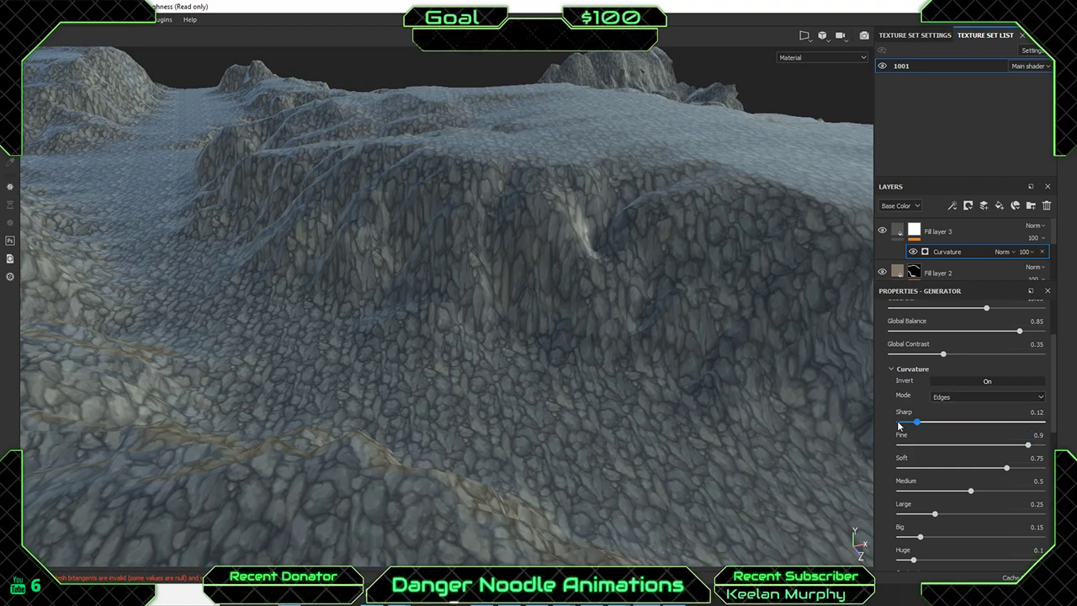
click(899, 421)
click(1007, 422)
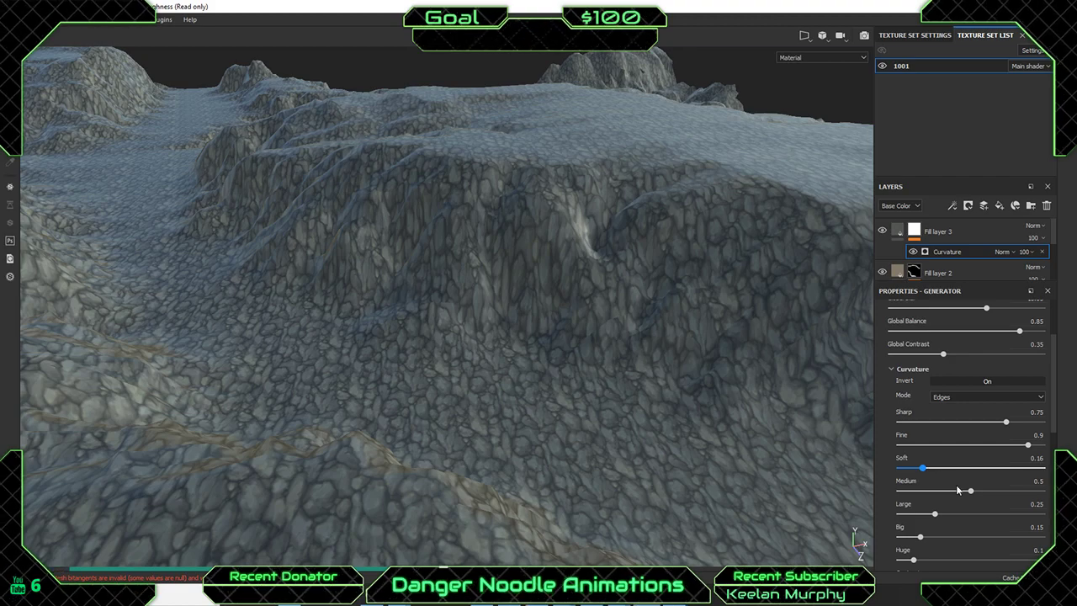
scroll(930, 503, down, 2)
drag(923, 473, 1021, 426)
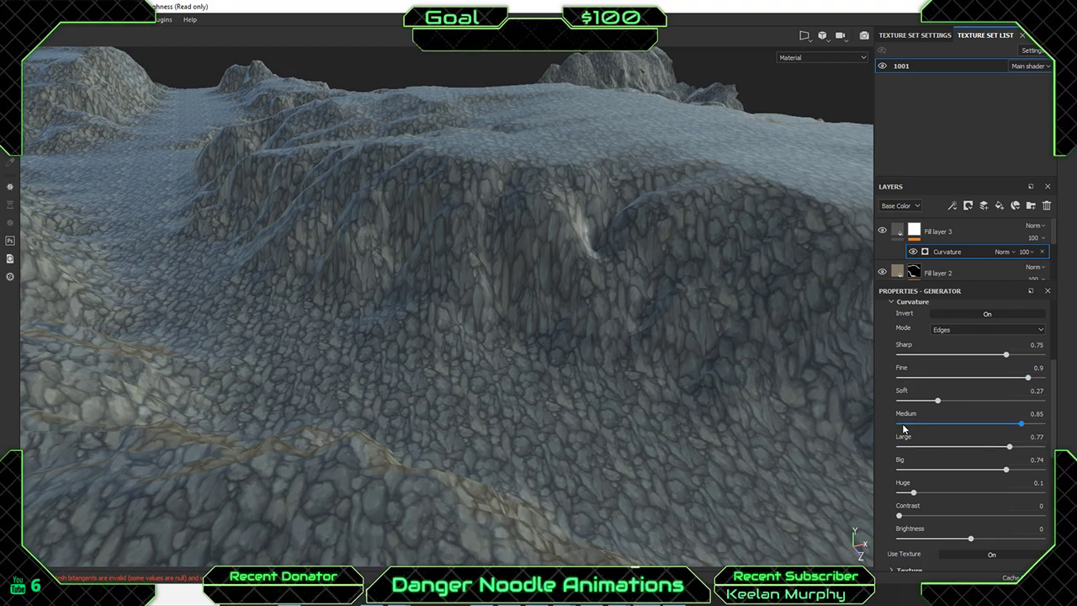
Clear Stone Noisy from the curvature generator's World Space Normals image input.
scroll(926, 404, down, 5)
click(890, 451)
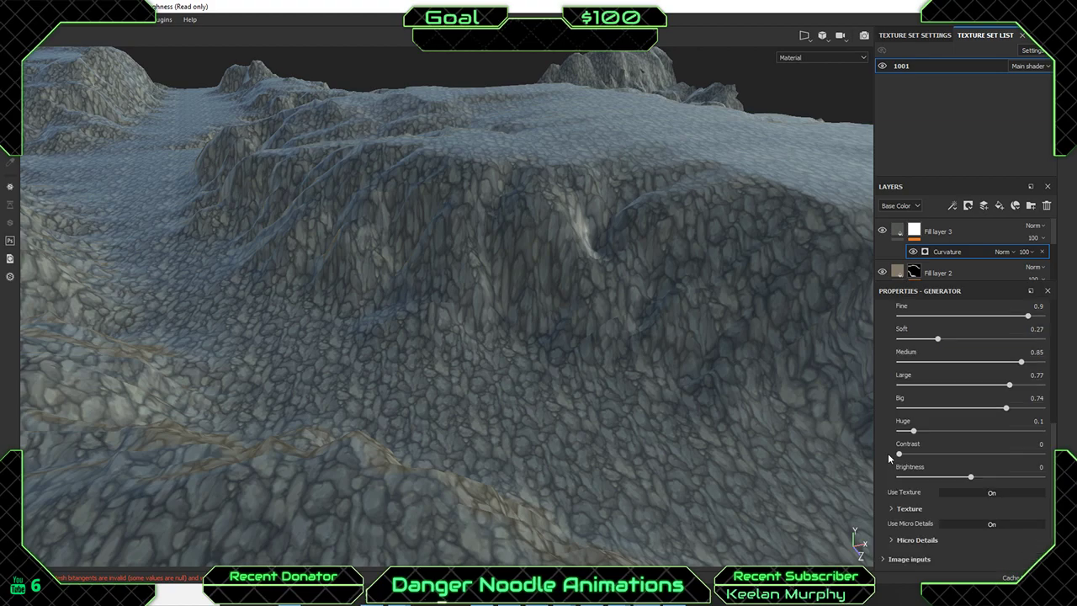
click(887, 560)
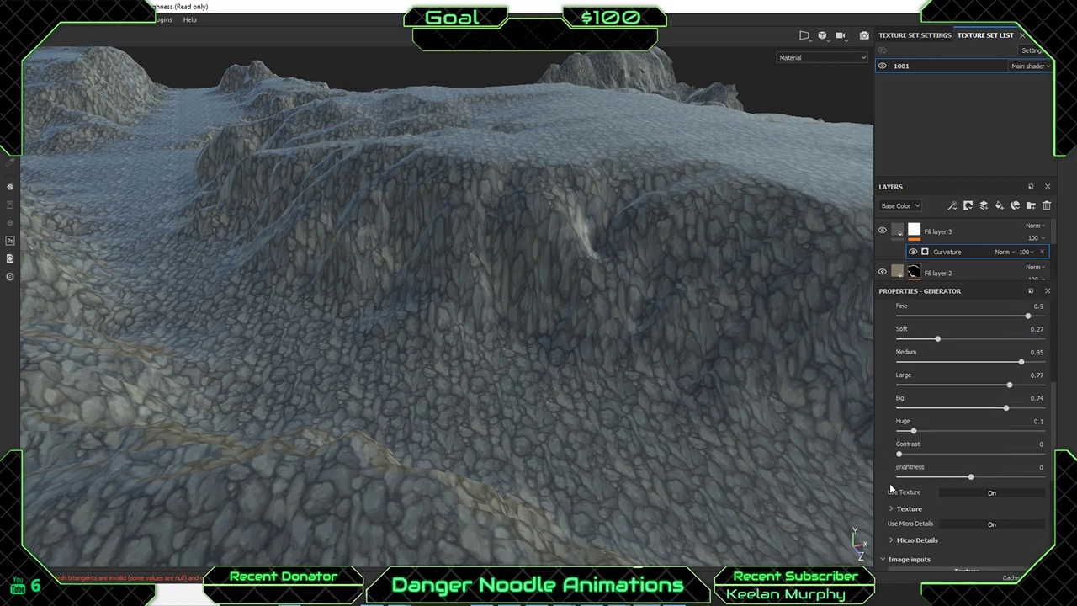
scroll(887, 480, down, 5)
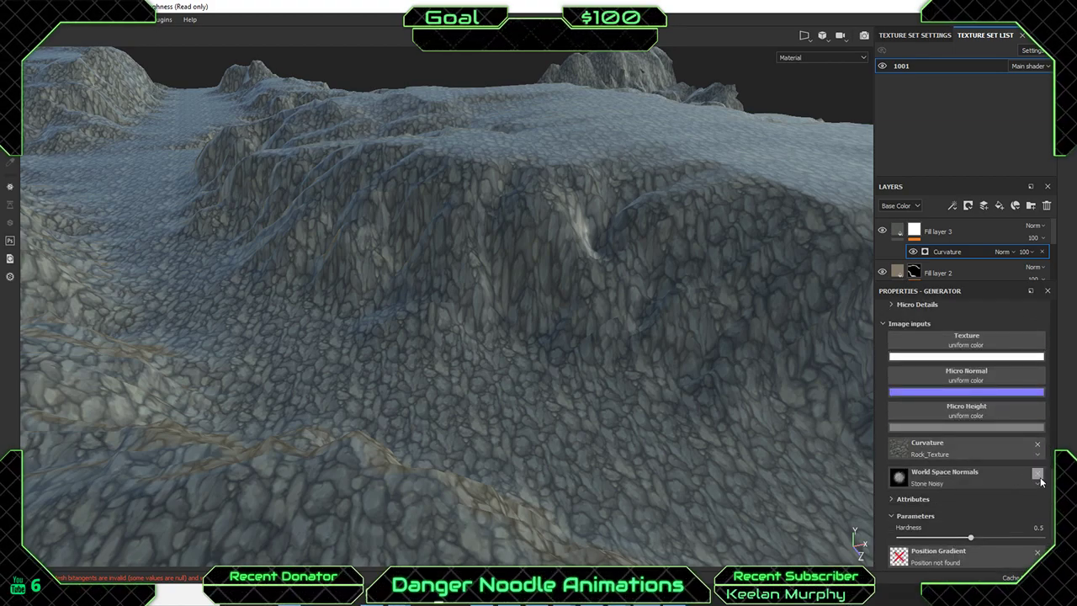
click(1038, 473)
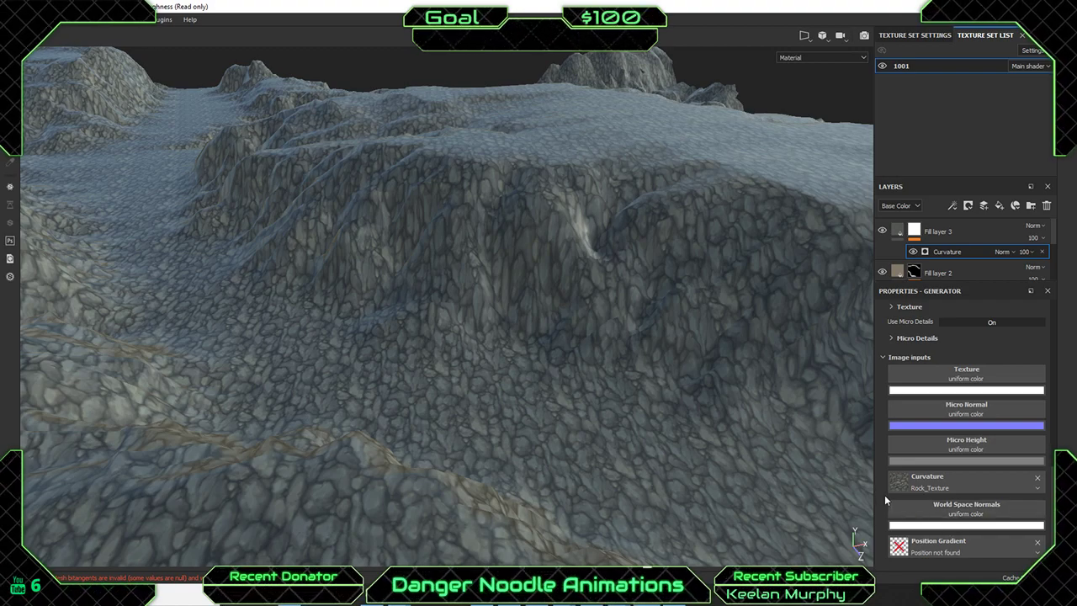
Try Stone Noisy as the generator's Position Gradient image input and clear that input again.
click(942, 546)
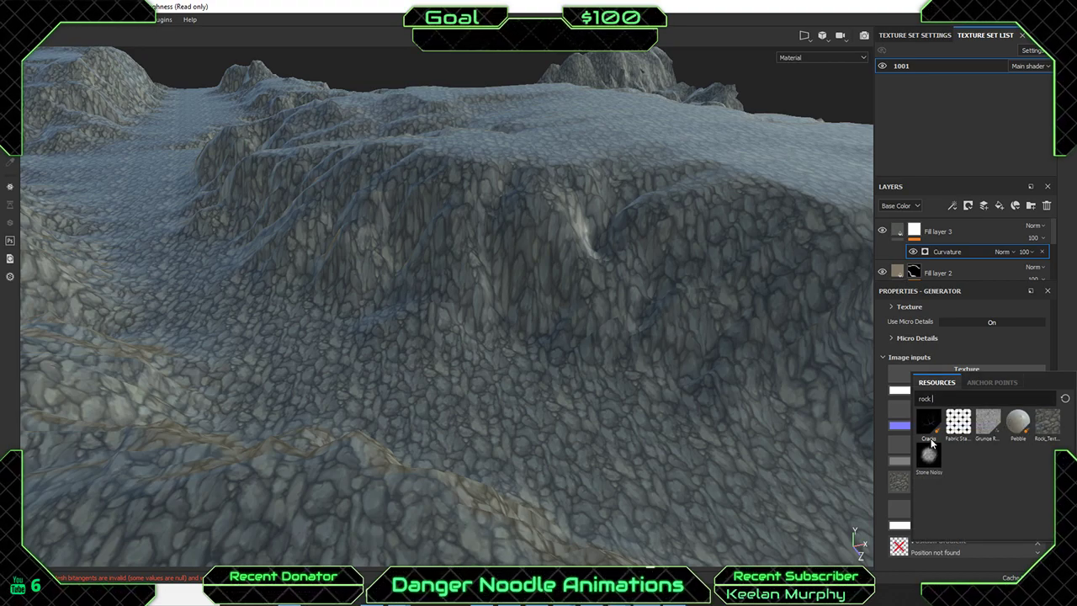
click(1047, 422)
click(931, 473)
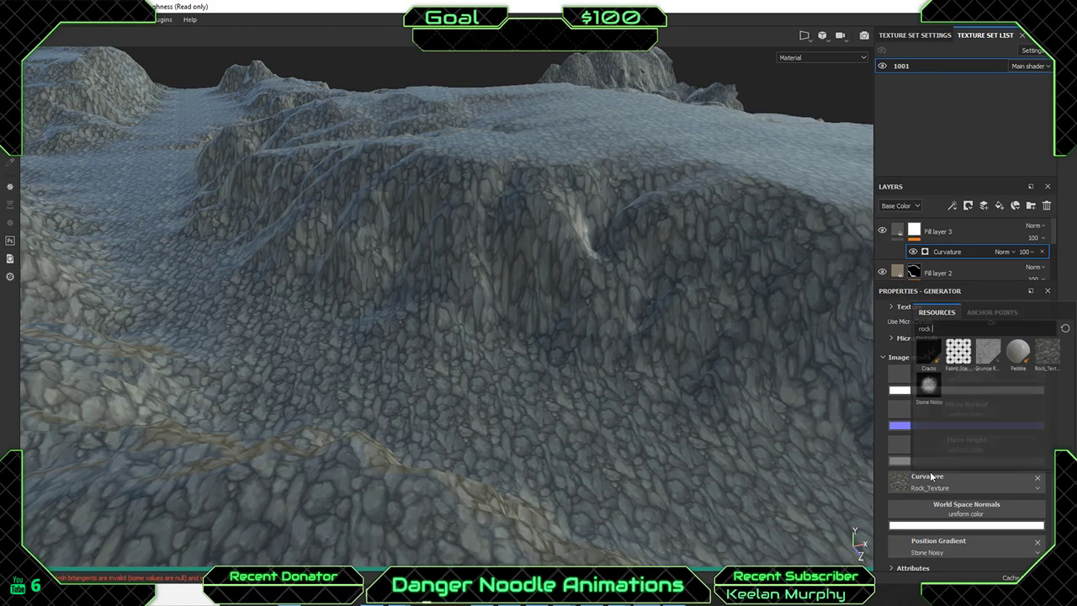
click(892, 492)
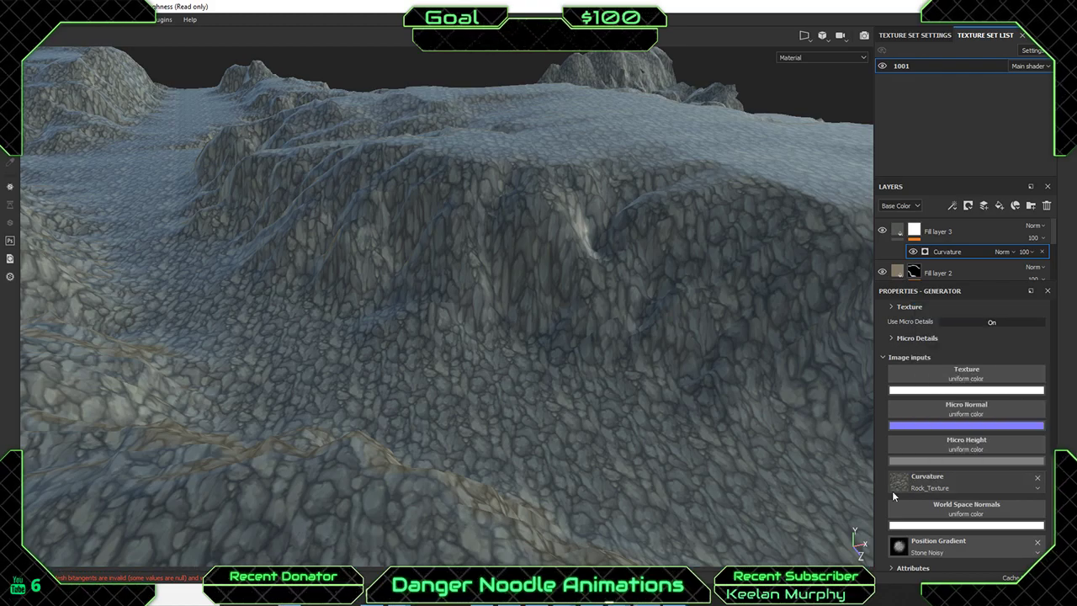
click(1038, 542)
Examine the rock coverage across the terrain's slopes, plateau and path from overhead, distant and close angles.
scroll(454, 363, down, 2)
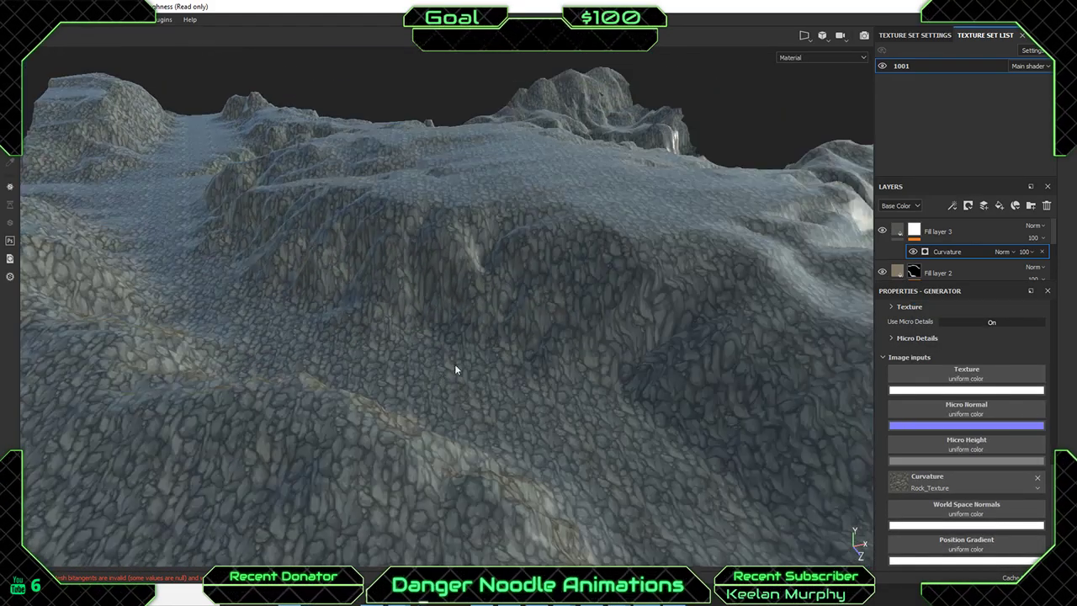
scroll(654, 228, down, 2)
alt+drag(655, 228, 775, 369)
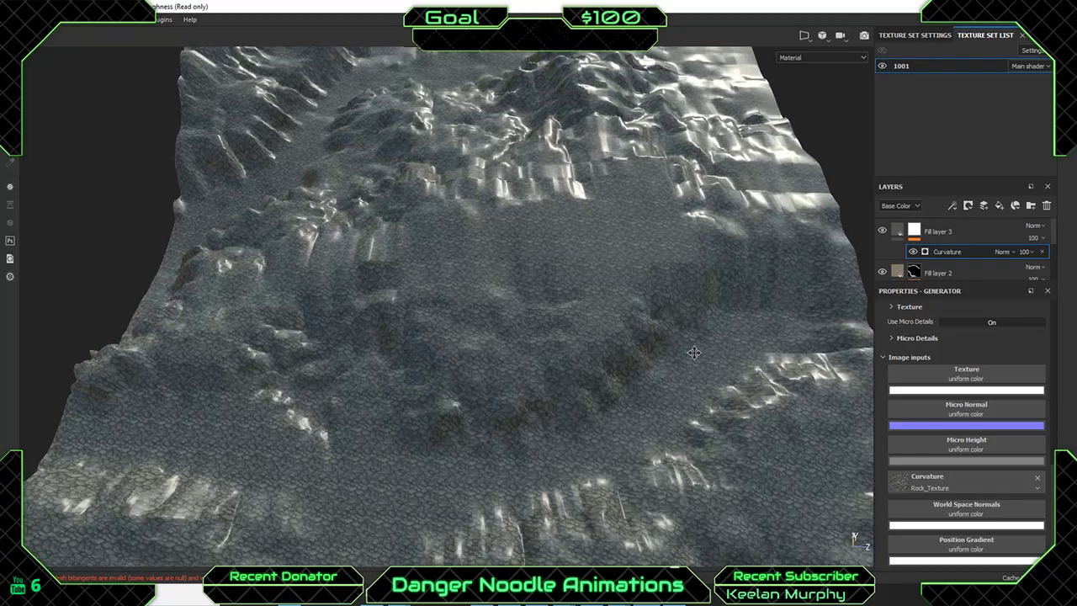
alt+middle_drag(493, 336, 510, 282)
scroll(510, 282, up, 2)
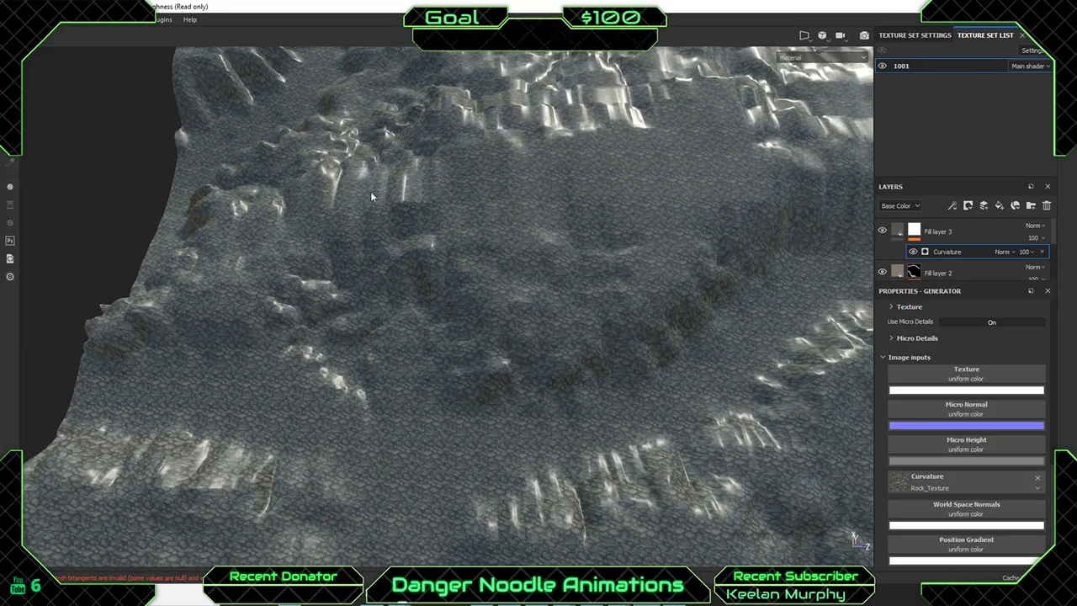
alt+middle_drag(372, 197, 435, 341)
scroll(376, 284, down, 4)
alt+middle_drag(604, 320, 569, 298)
scroll(586, 300, down, 3)
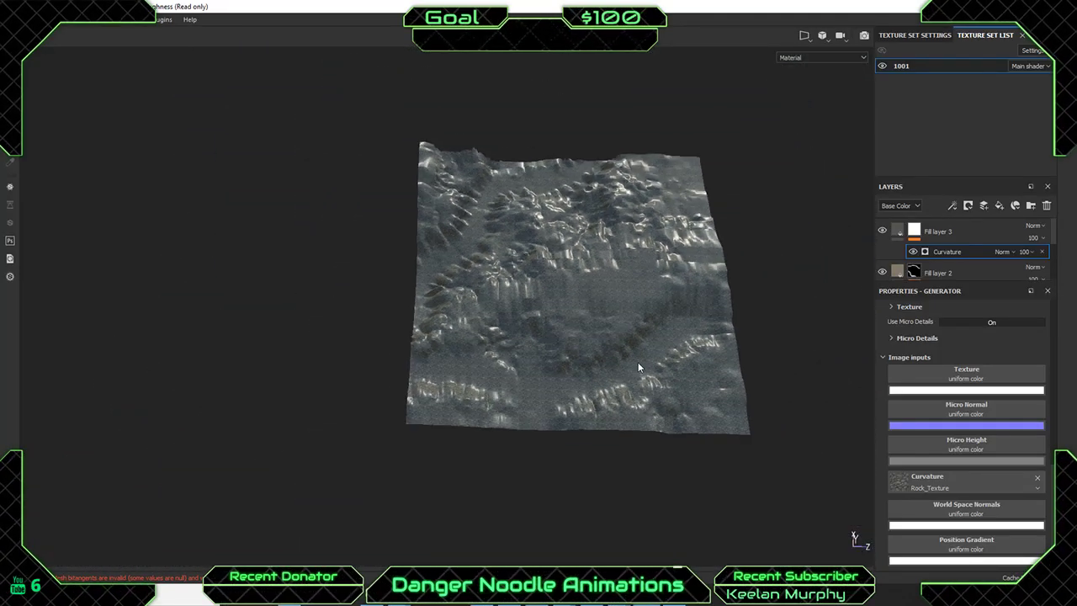
scroll(584, 365, up, 4)
alt+drag(584, 365, 475, 318)
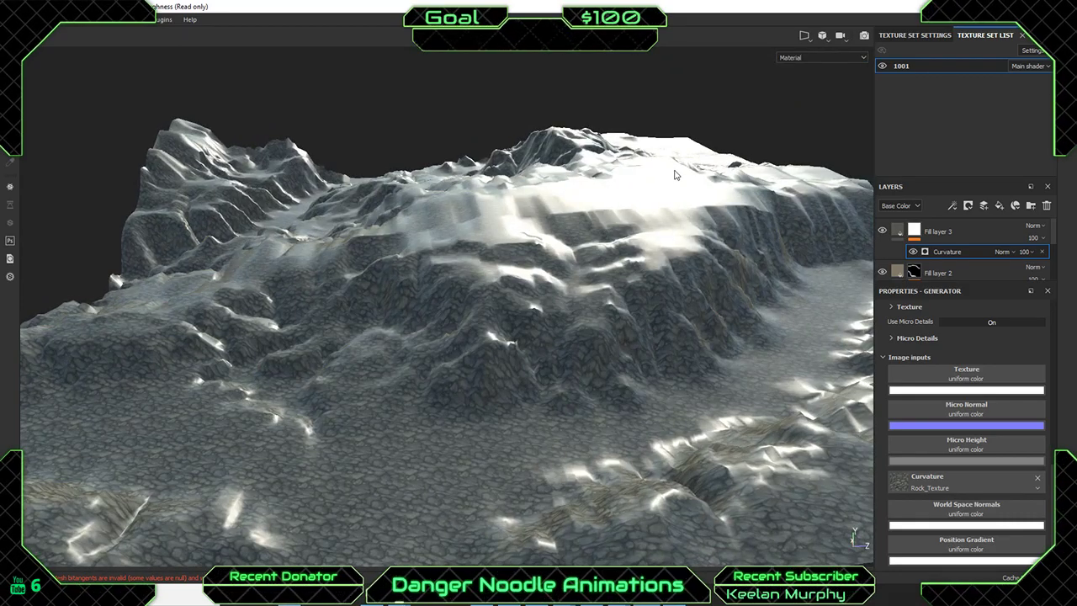
alt+drag(674, 175, 422, 257)
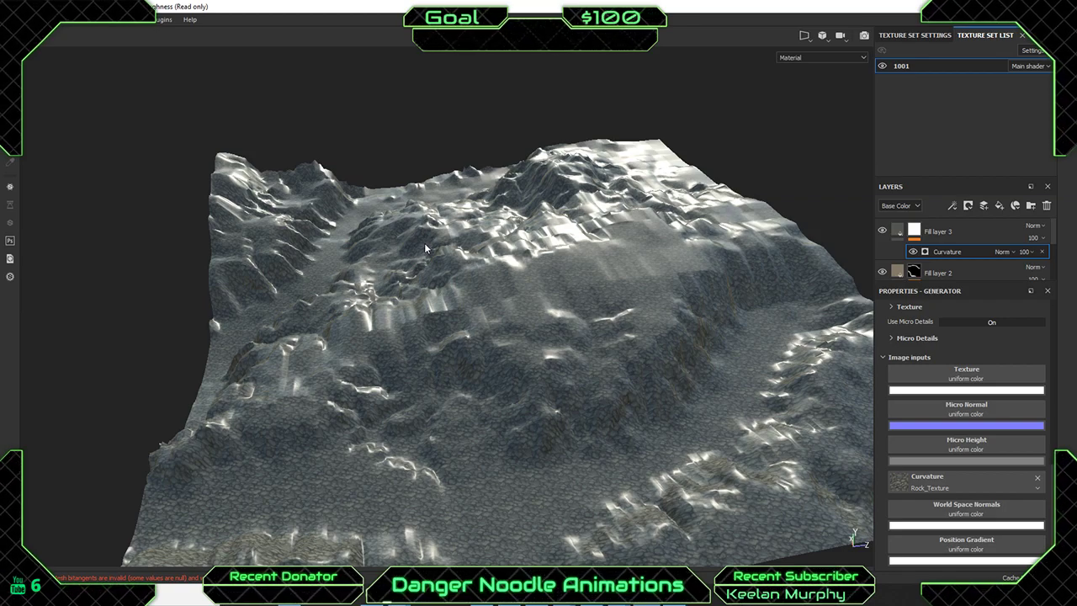
alt+drag(488, 280, 478, 321)
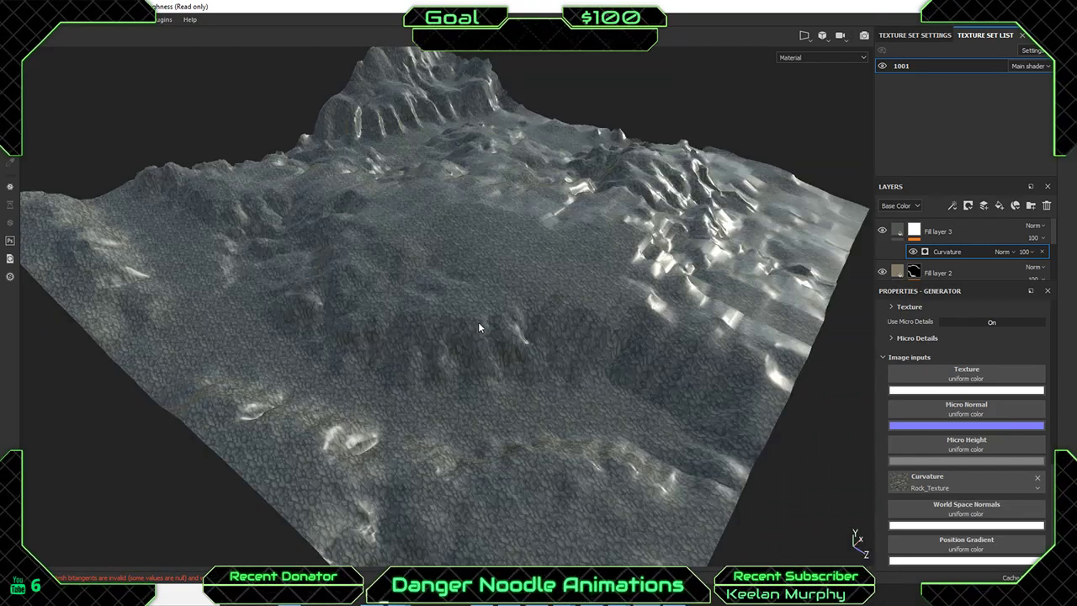
scroll(561, 354, up, 5)
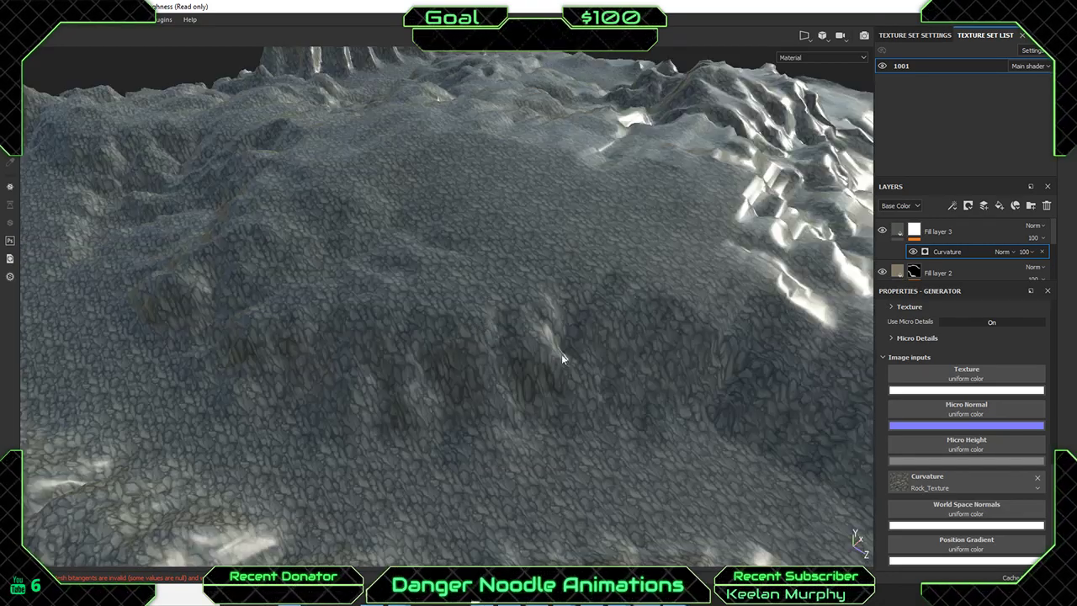
alt+drag(562, 353, 457, 311)
alt+drag(365, 373, 387, 342)
scroll(417, 362, up, 5)
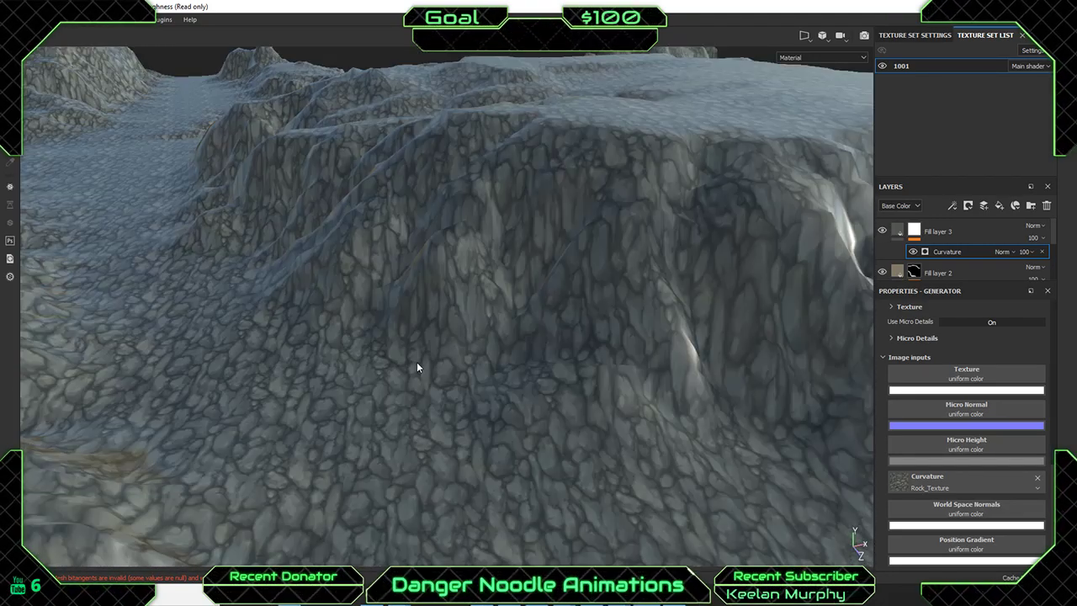
scroll(450, 419, up, 2)
scroll(445, 404, down, 6)
scroll(439, 392, up, 2)
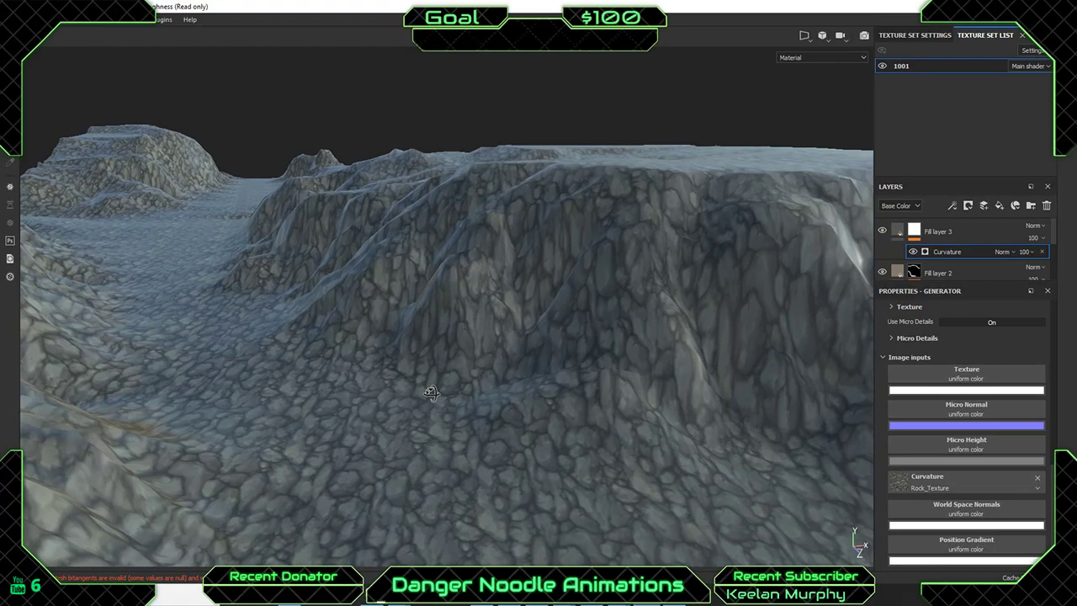
scroll(437, 389, down, 2)
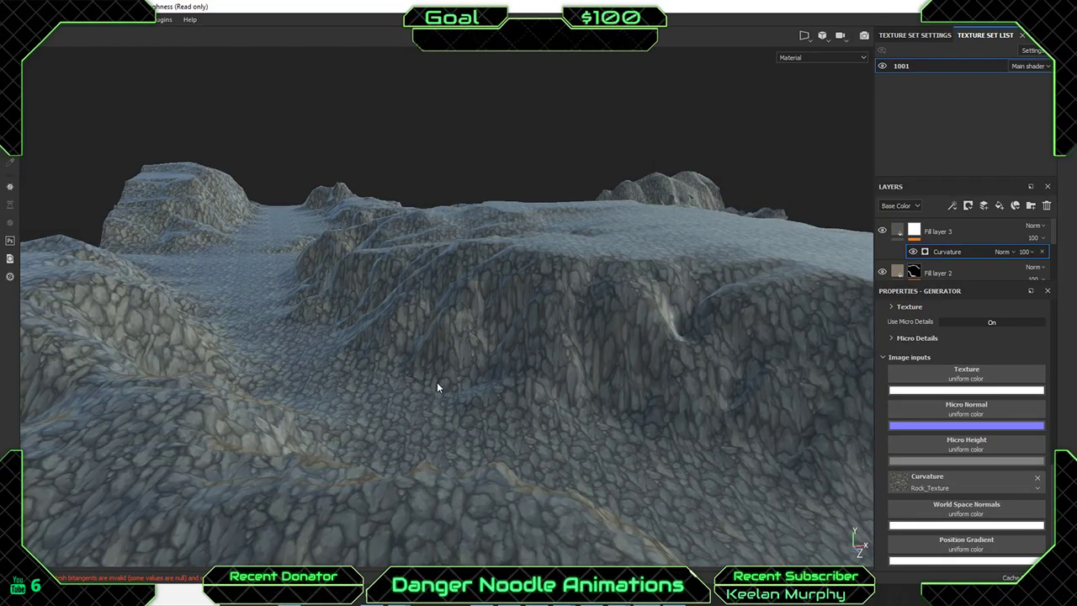
Compare the terrain with and without the rock layer Fill layer 3, and leave that layer hidden.
click(884, 357)
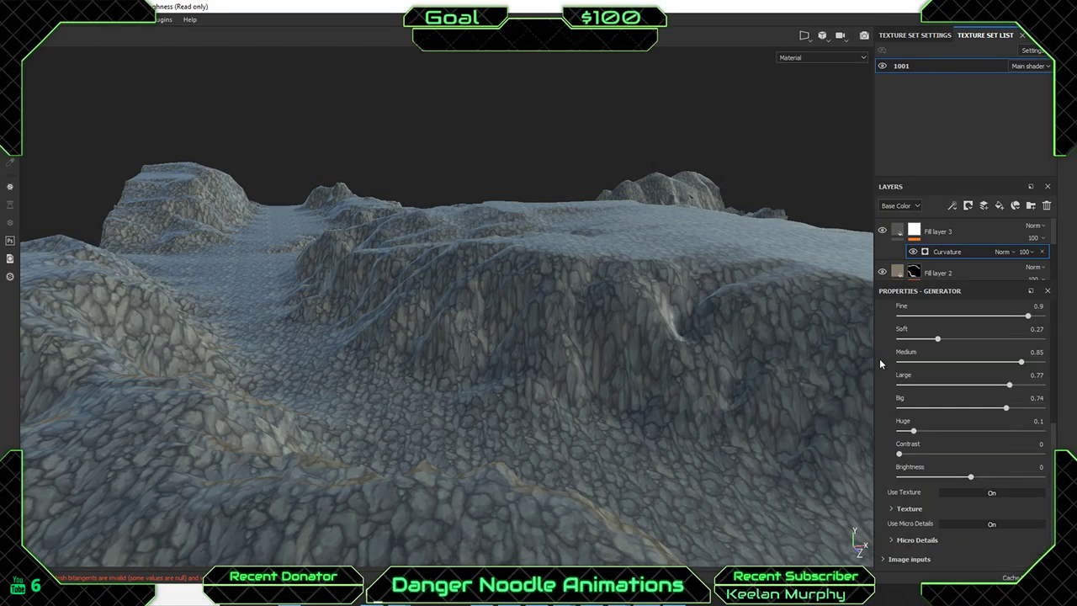
click(882, 231)
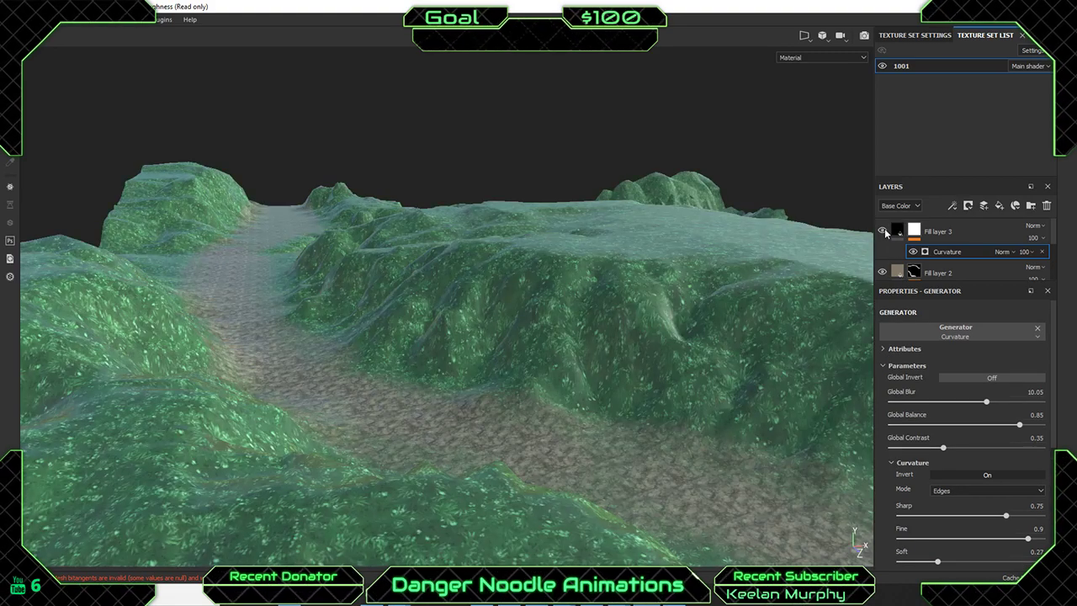
right_click(939, 227)
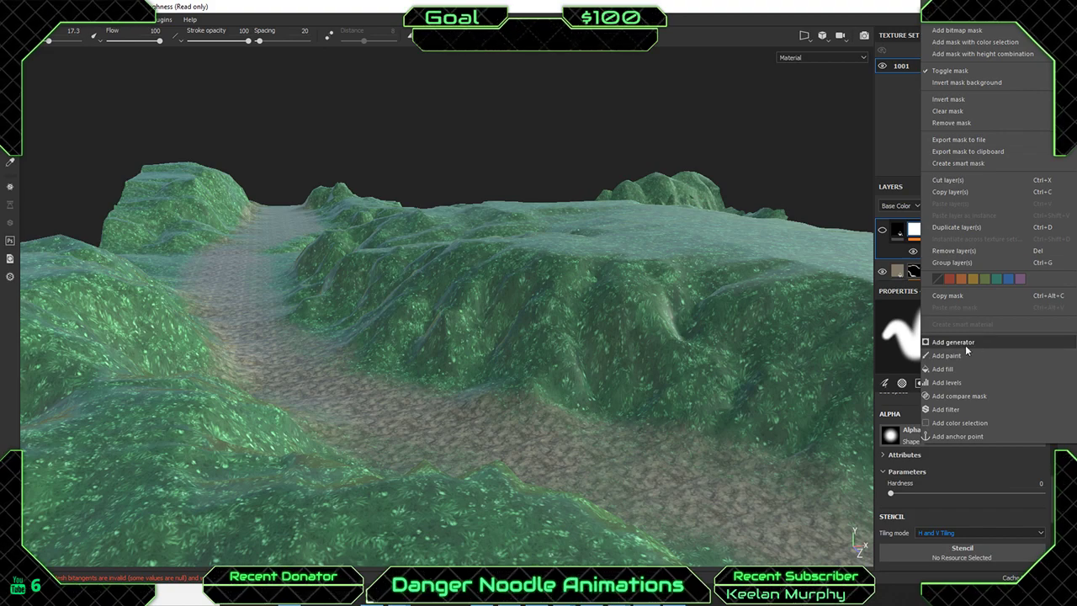
click(883, 231)
click(882, 232)
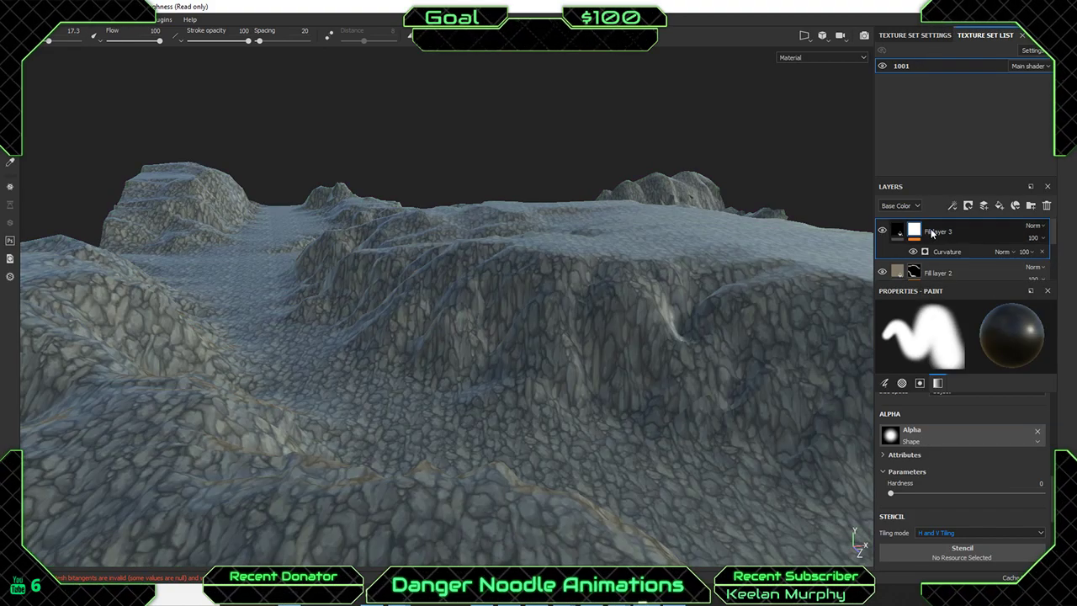
click(882, 232)
Search the smart materials for grass and add the Aluminium Brushed Worn smart material above Fill layer 2.
click(960, 275)
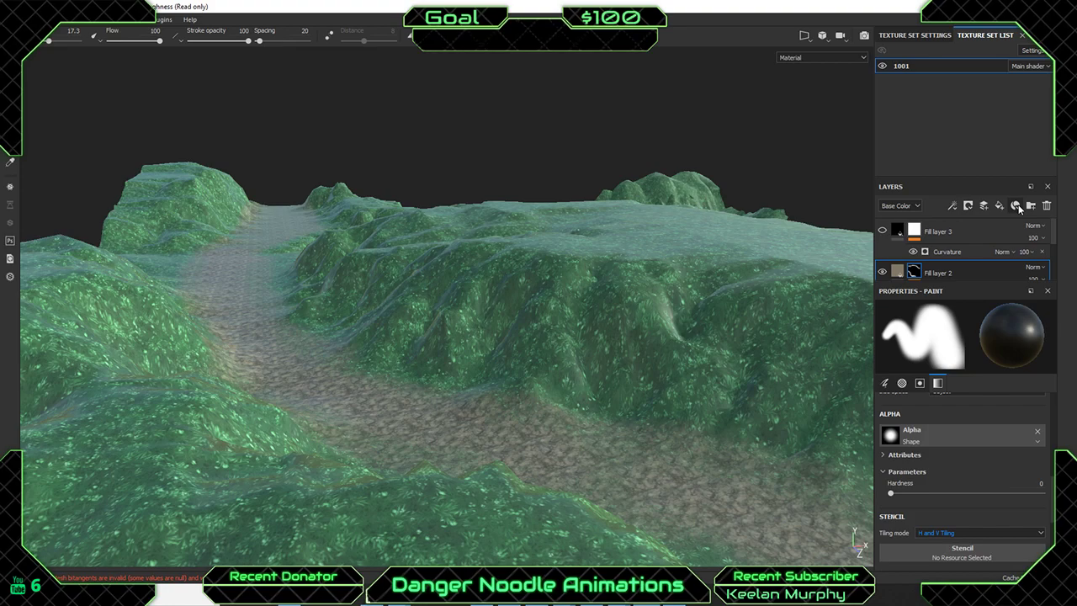
click(1016, 206)
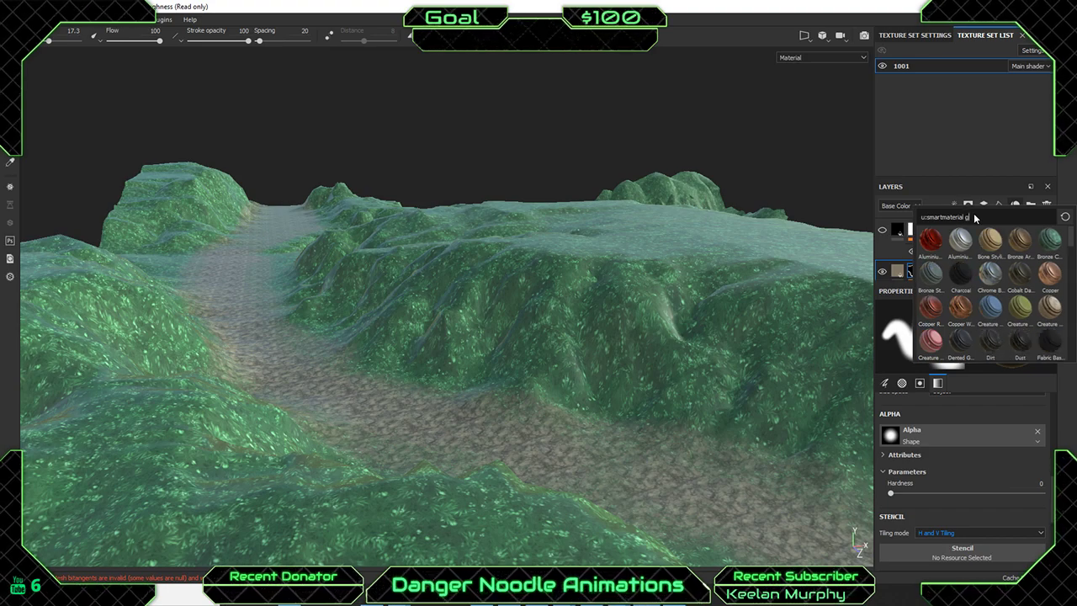
text(grass)
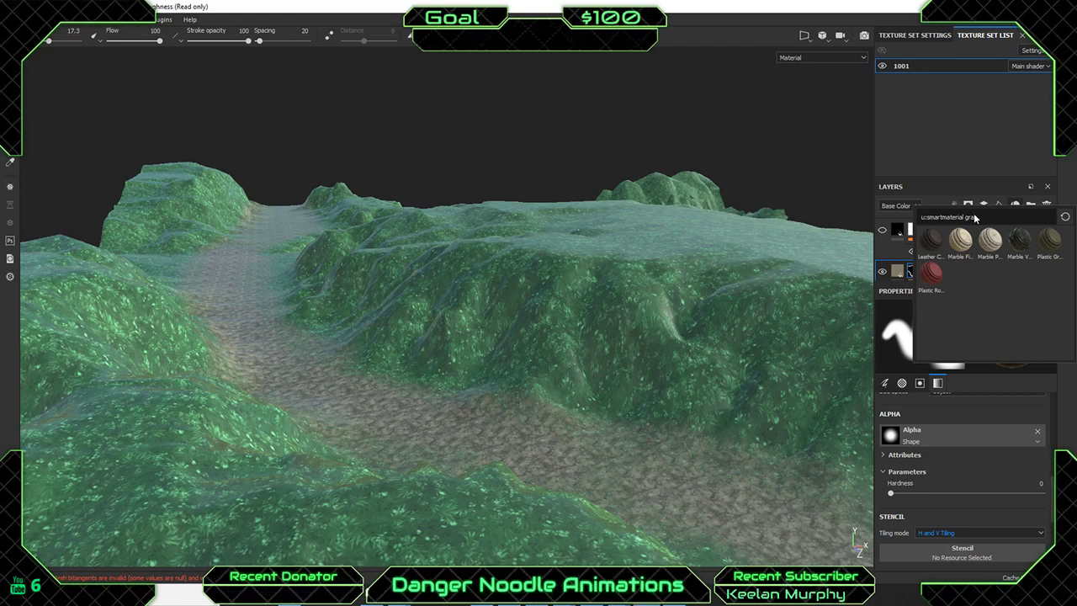
key(BackSpace)
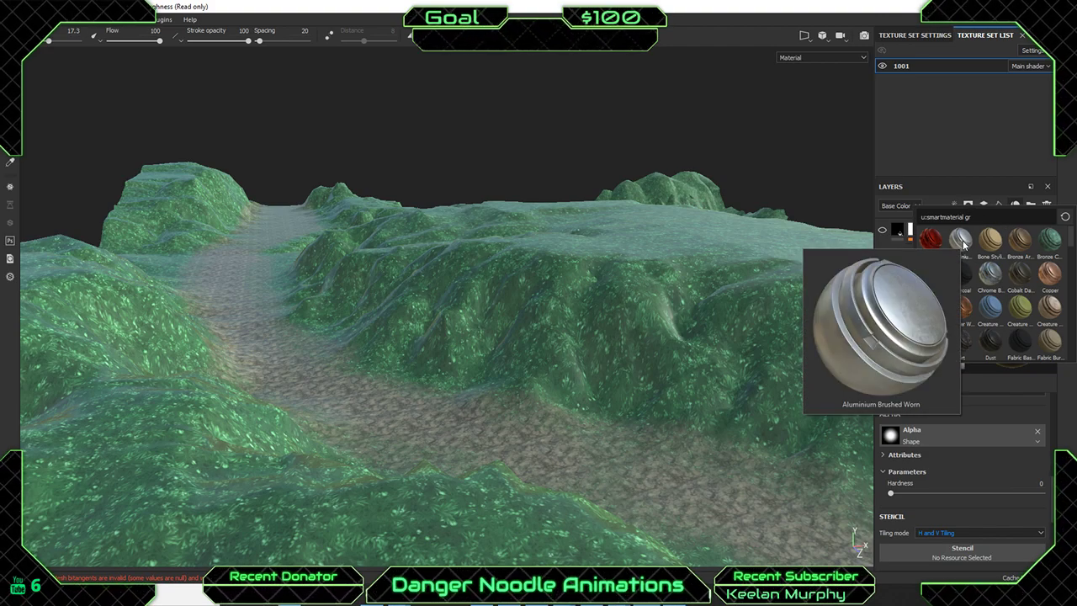
click(963, 241)
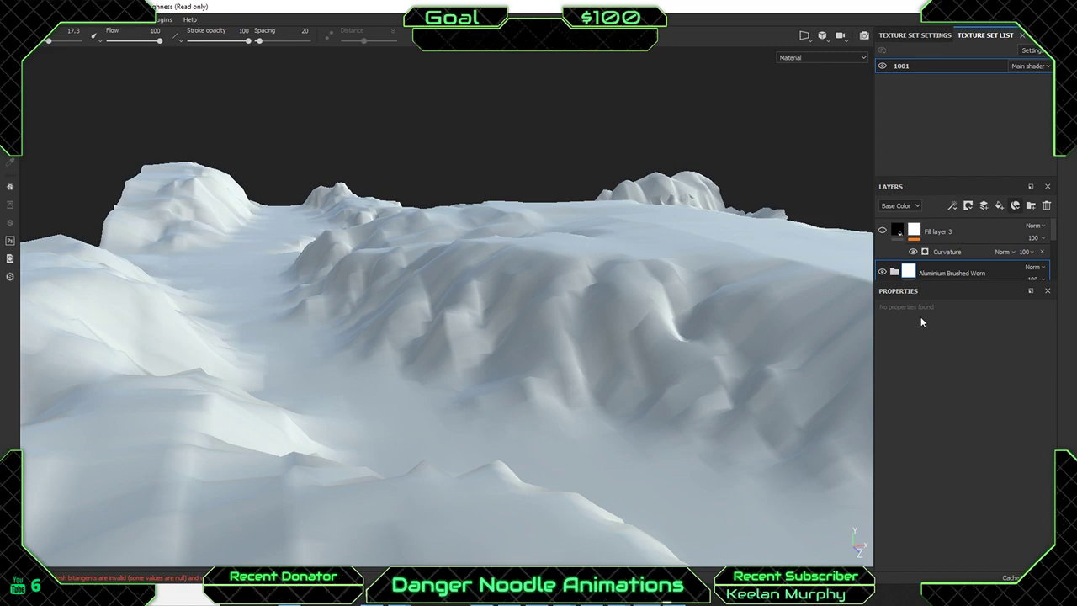
Enlarge the layer list and move the Aluminium Brushed Worn folder to the top of the layer stack.
key(ctrl+z)
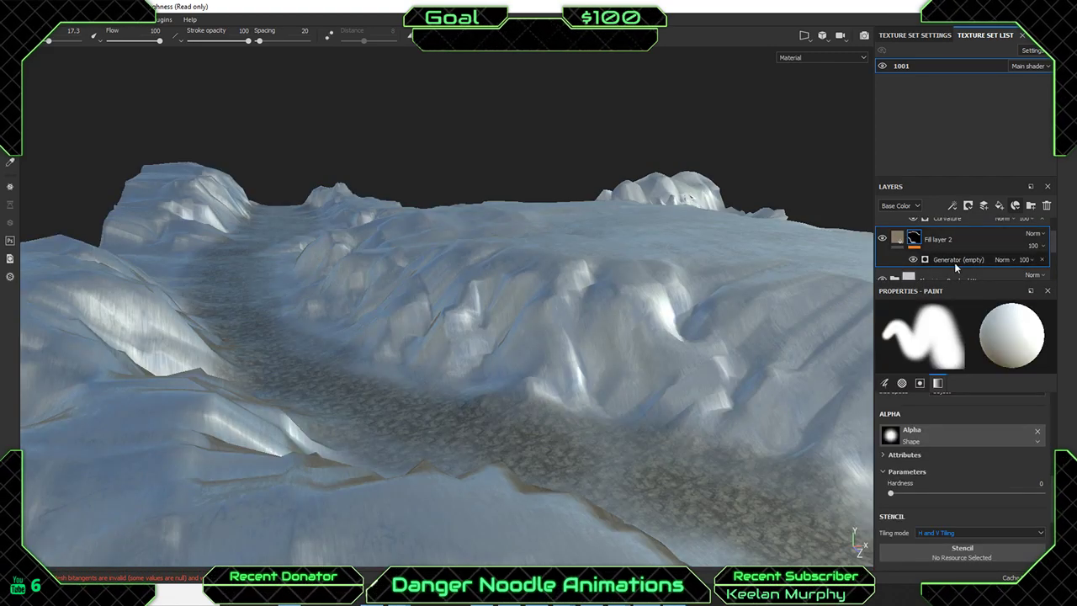
drag(966, 239, 964, 254)
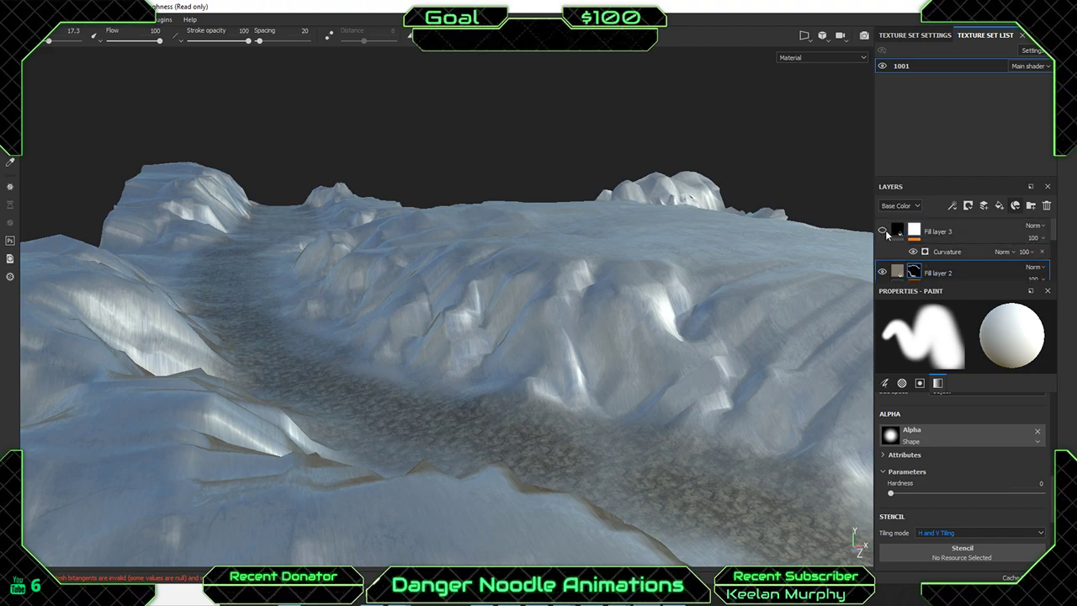
scroll(964, 249, down, 2)
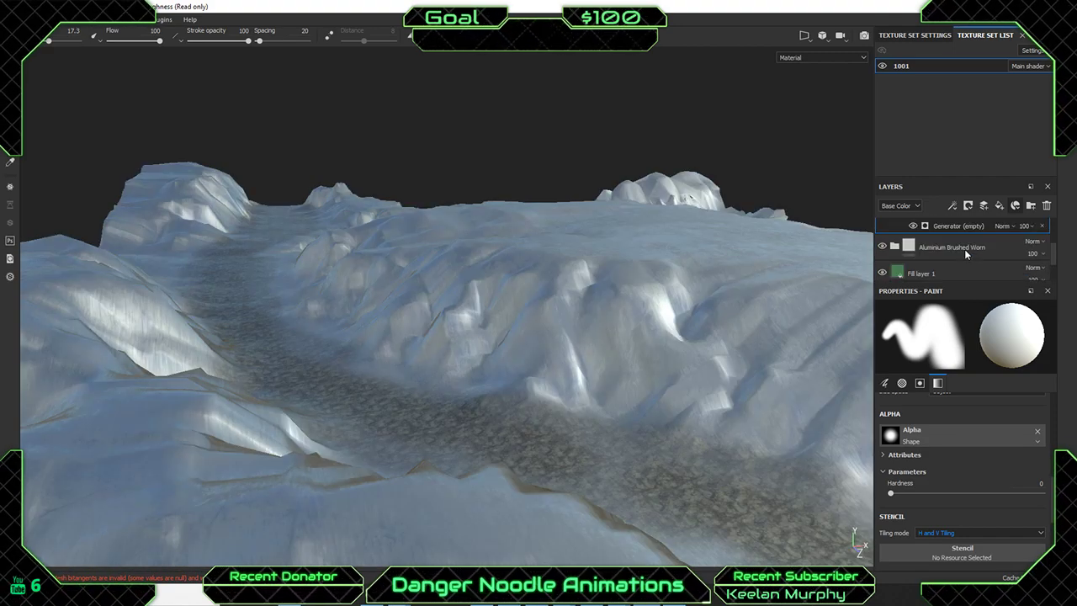
mouse_move(964, 249)
mouse_down()
mouse_move(969, 207)
mouse_move(951, 250)
mouse_move(959, 411)
mouse_up()
scroll(956, 247, up, 2)
drag(944, 313, 951, 232)
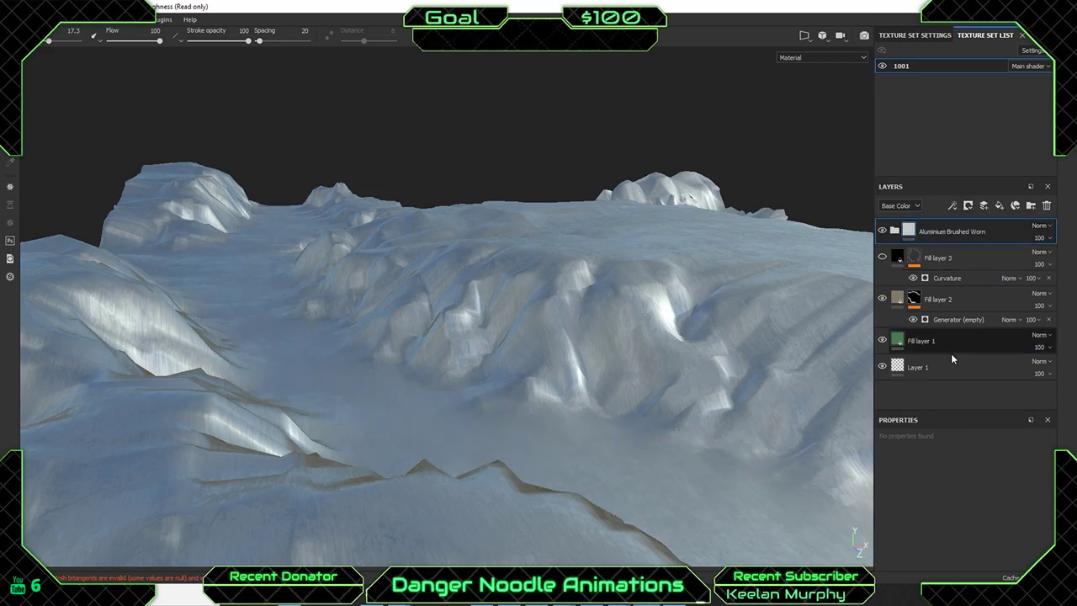
Inspect how the Aluminium Brushed Worn material covers the terrain's cliffs and edges from several angles.
scroll(648, 292, down, 3)
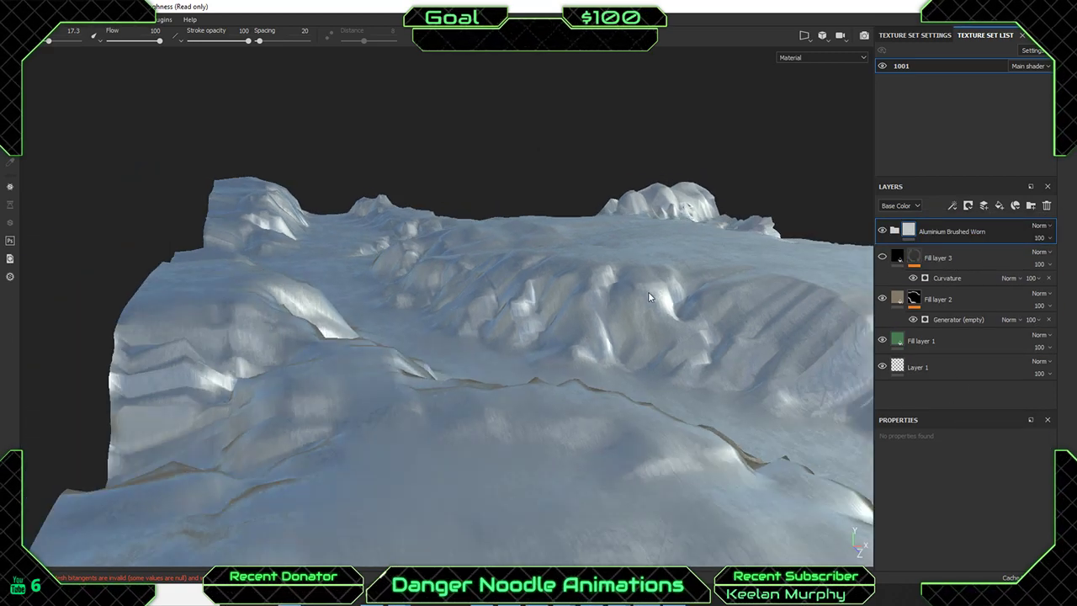
scroll(648, 295, up, 6)
click(683, 286)
alt+drag(637, 277, 778, 267)
alt+drag(732, 249, 642, 298)
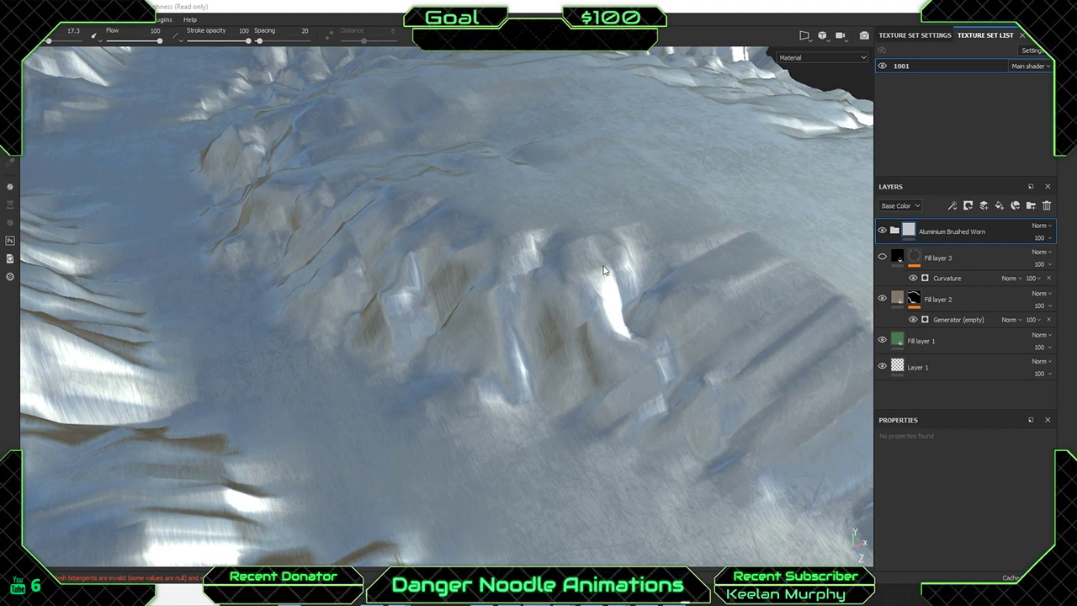
alt+drag(552, 267, 559, 292)
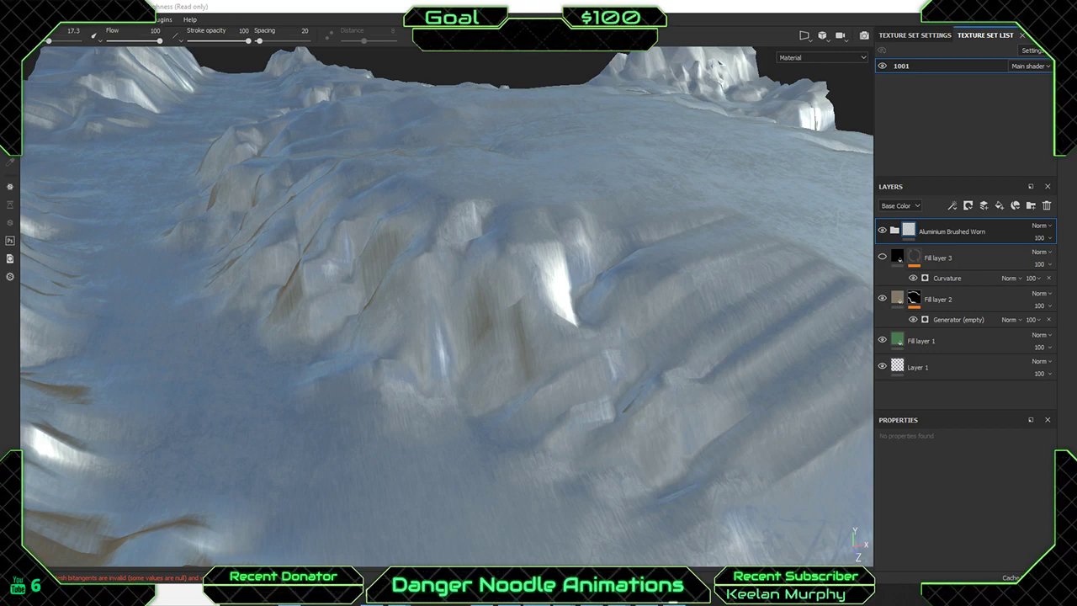
scroll(479, 259, up, 2)
scroll(479, 258, down, 3)
mouse_move(483, 256)
alt+mouse_down()
mouse_move(590, 269)
mouse_move(557, 226)
alt+mouse_up()
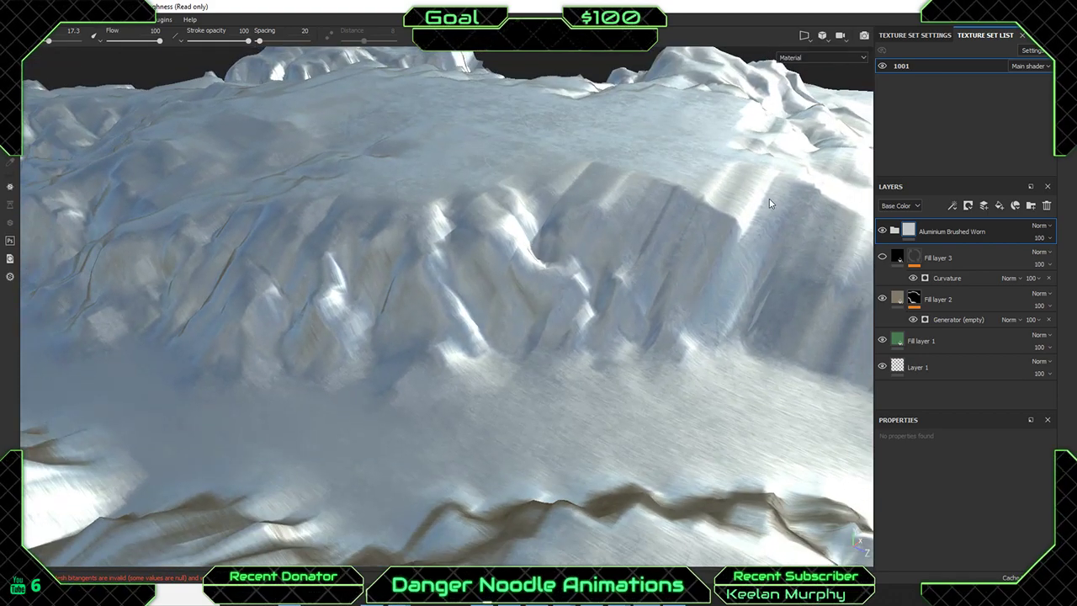
right_click(960, 225)
click(925, 229)
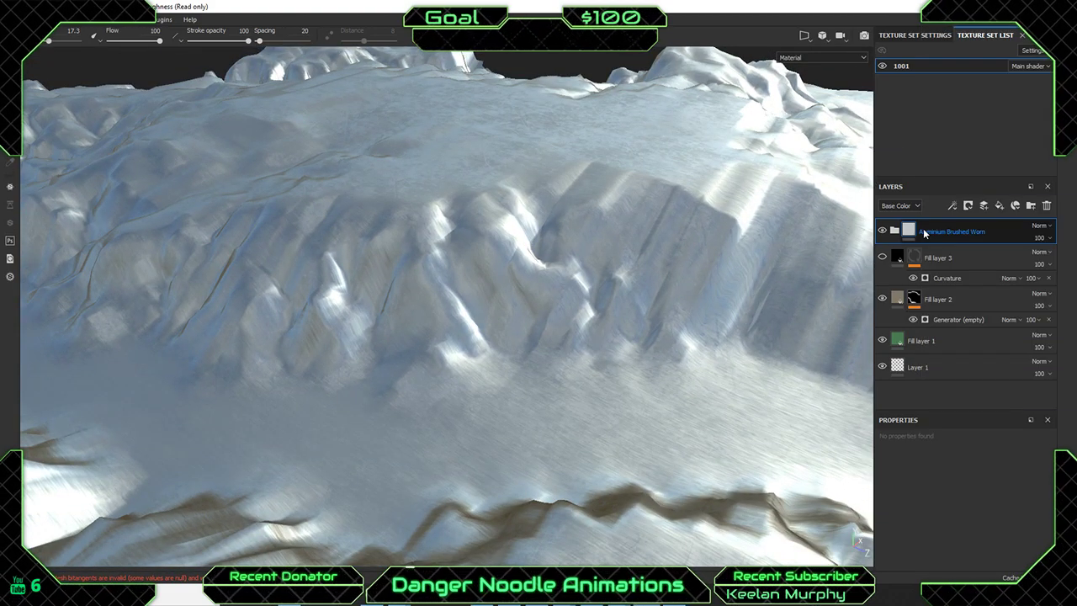
key(Return)
click(952, 206)
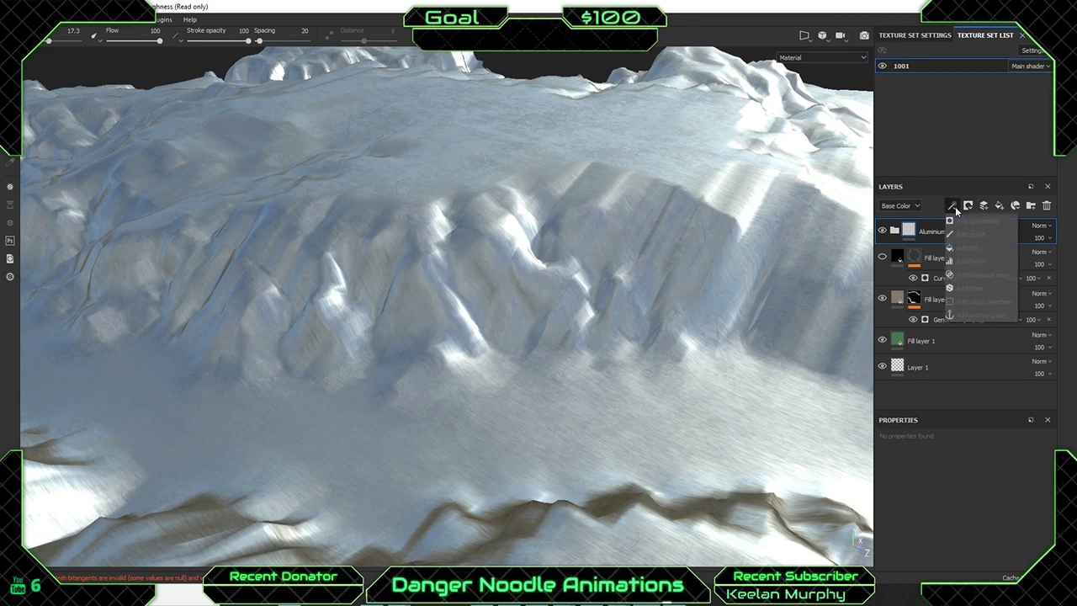
click(924, 232)
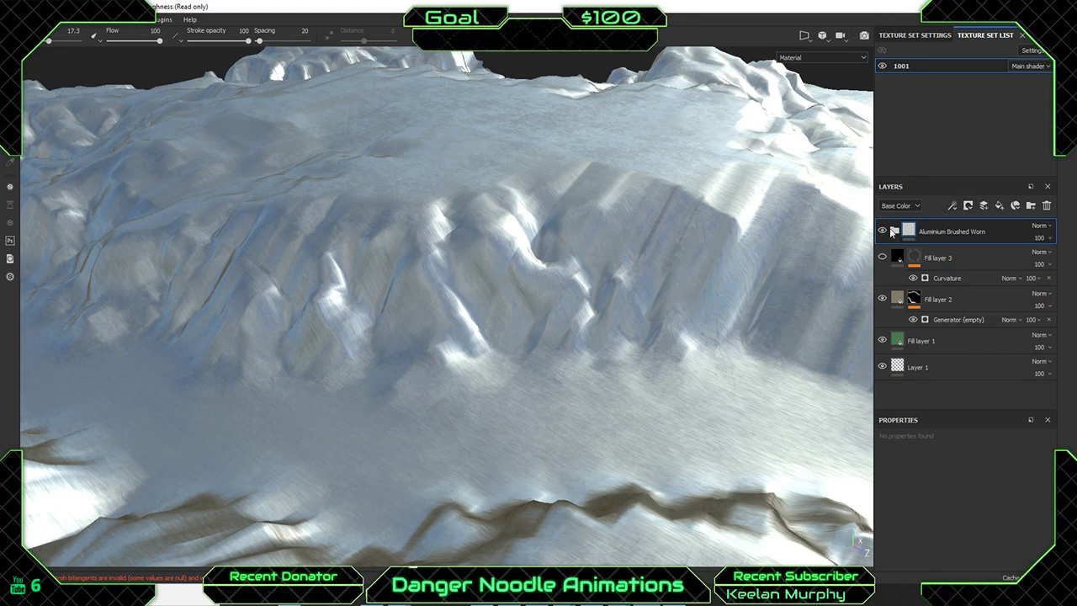
Expand the Aluminium Brushed Worn folder and review the fill and UV settings of its Scratches layer.
double_click(895, 232)
click(895, 232)
click(965, 265)
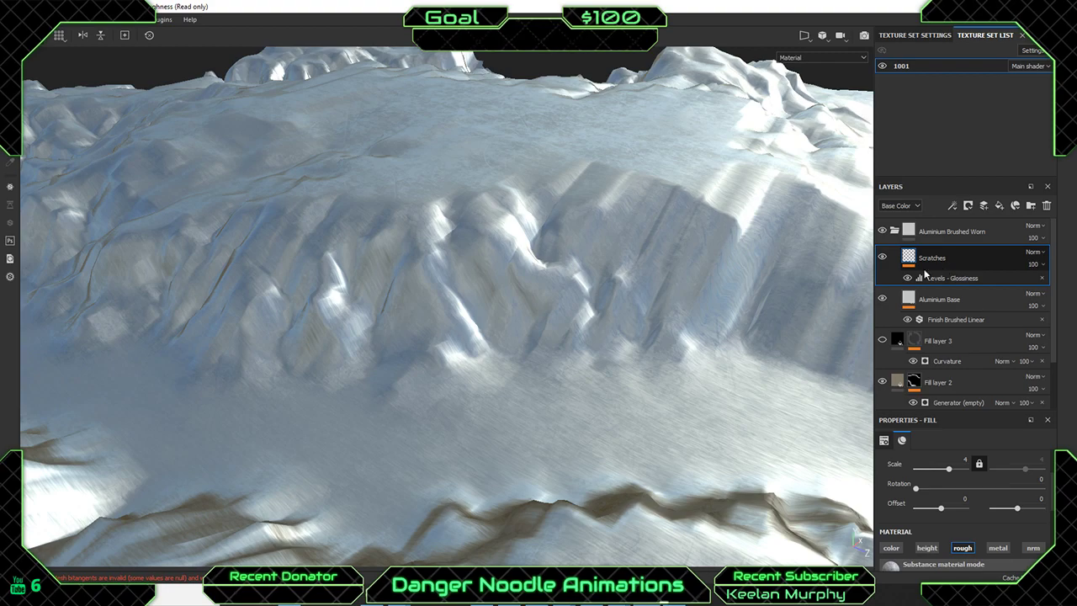
scroll(915, 488, down, 1)
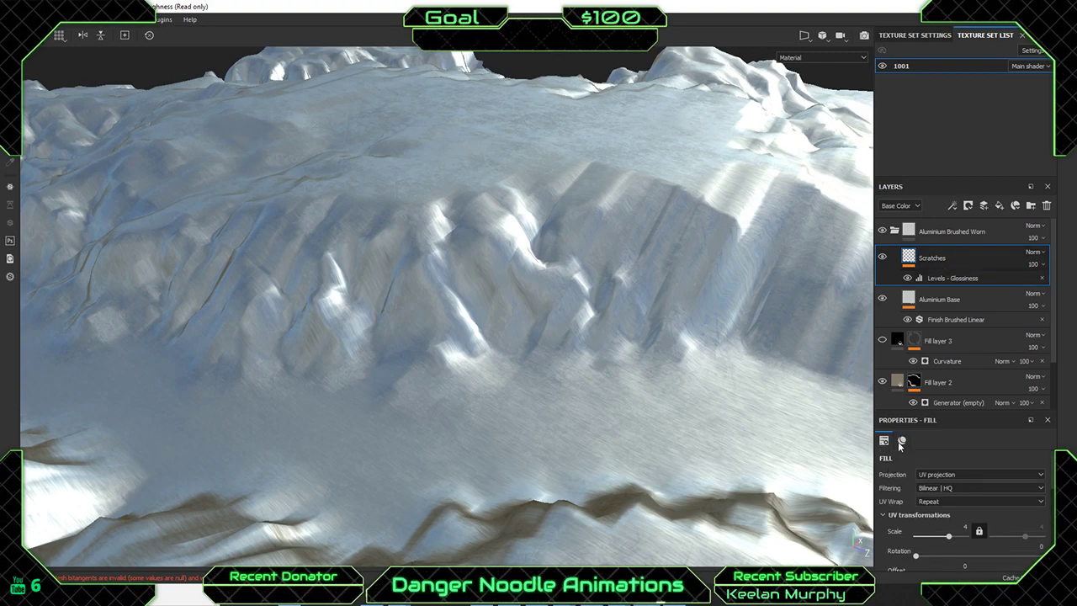
scroll(888, 444, down, 1)
click(885, 441)
scroll(899, 490, down, 1)
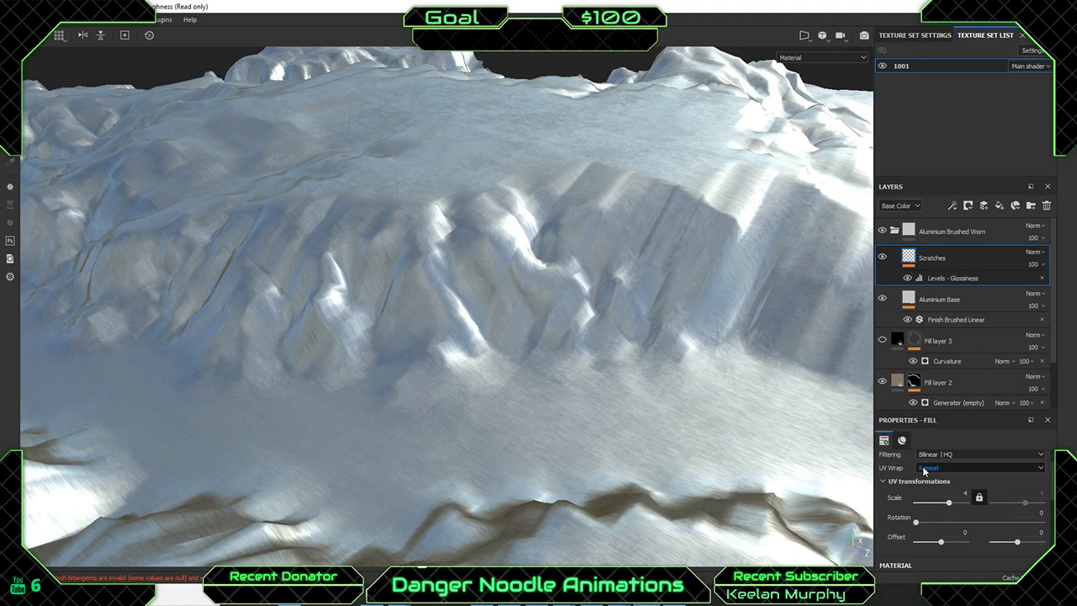
Collapse and hide the Aluminium Brushed Worn folder, and toggle Fill layer 3 and Fill layer 2 to check their coverage.
click(895, 231)
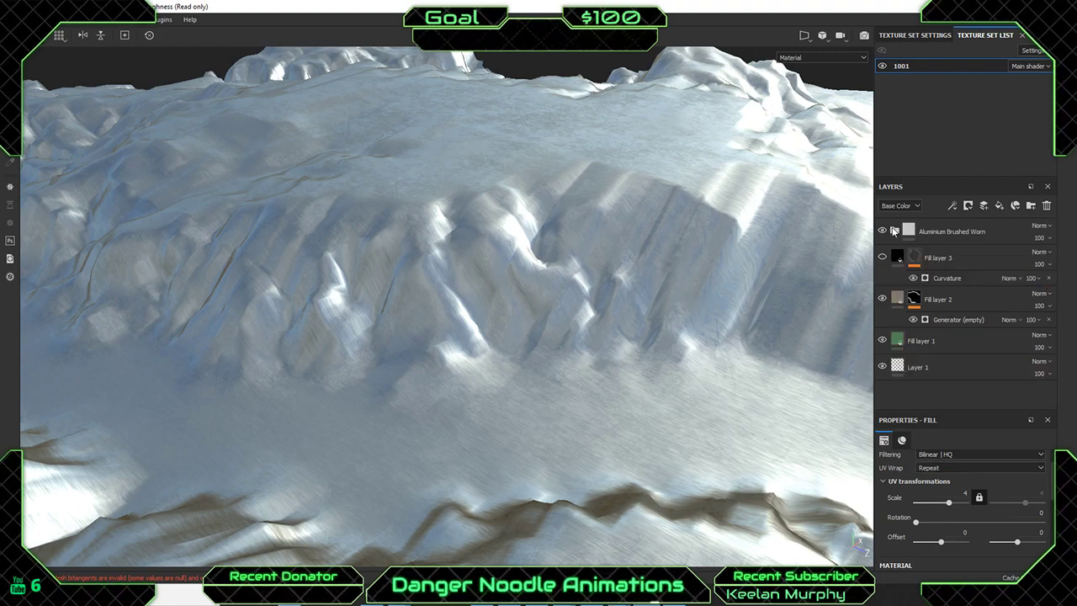
click(882, 231)
click(948, 261)
click(883, 257)
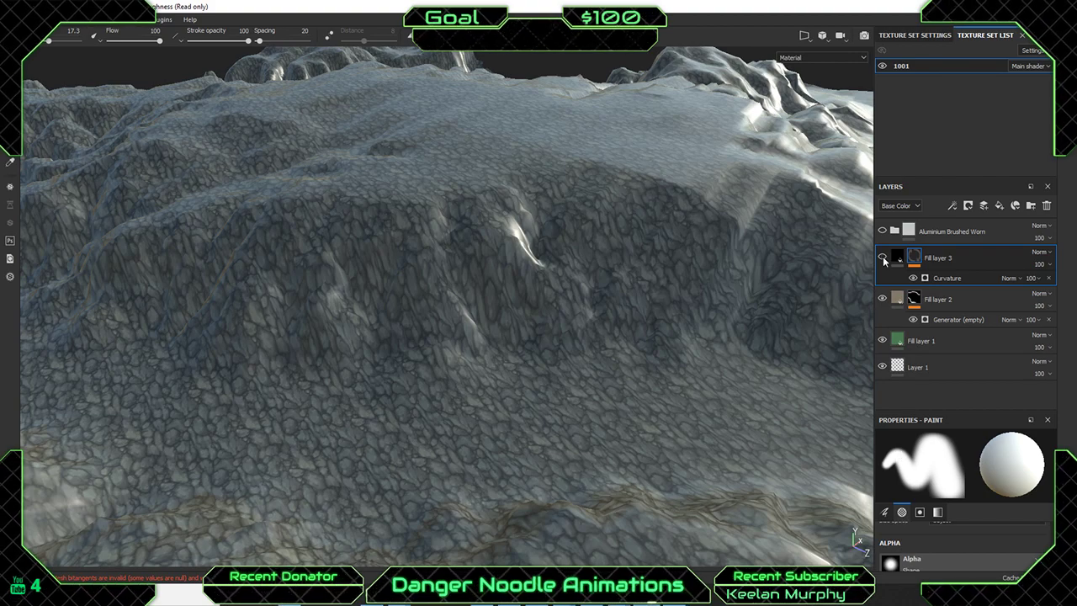
click(882, 298)
click(882, 297)
Try the Bilinear | Sharp, Nearest and Bilinear | HQ filtering modes on the grass layer Fill layer 1, comparing the texture up close.
click(921, 340)
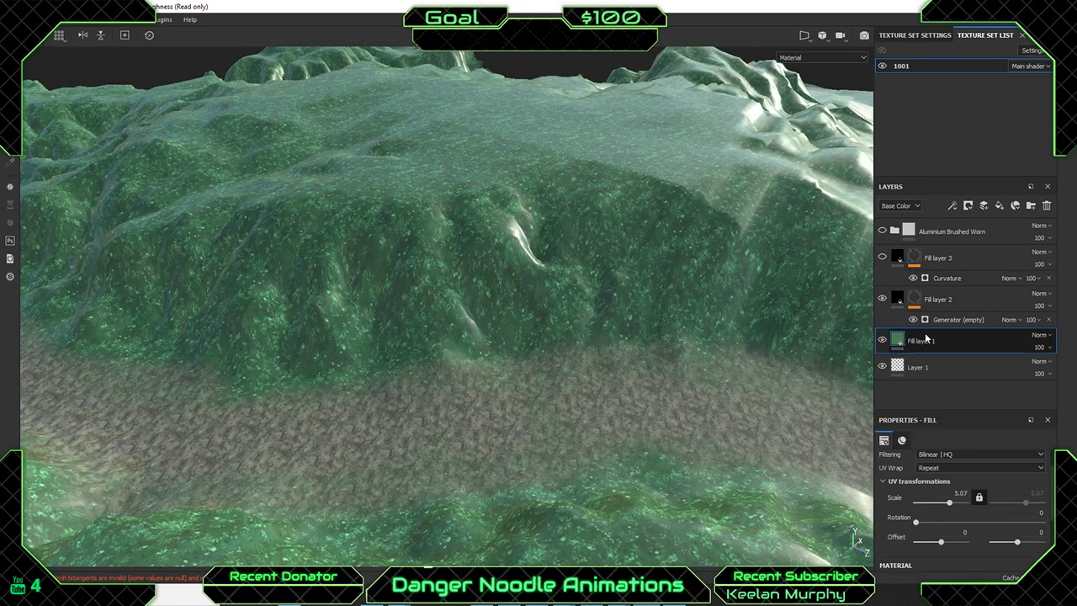
click(929, 469)
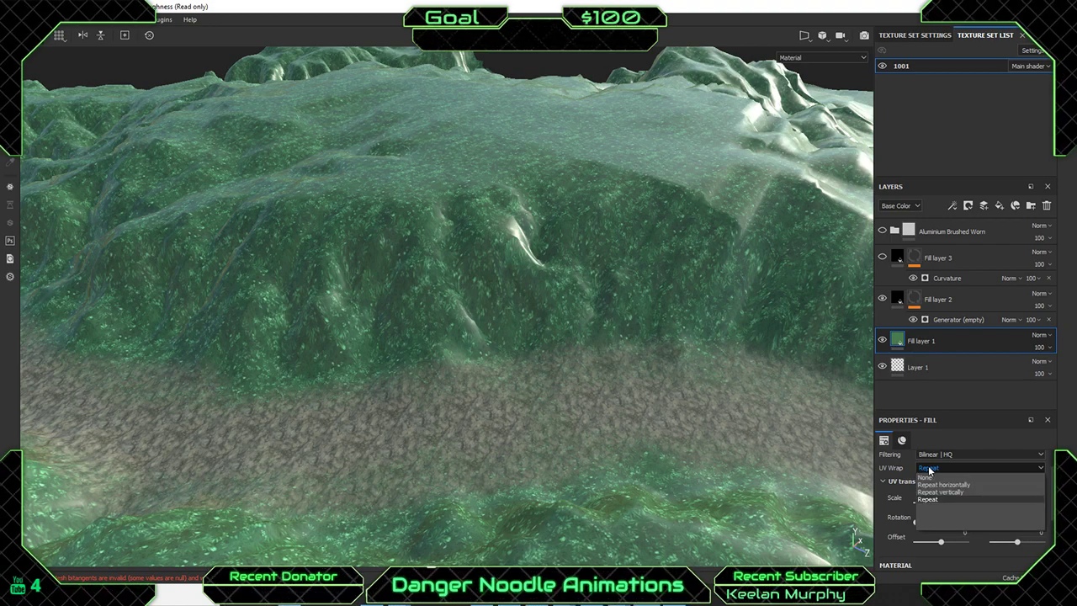
click(895, 470)
click(929, 455)
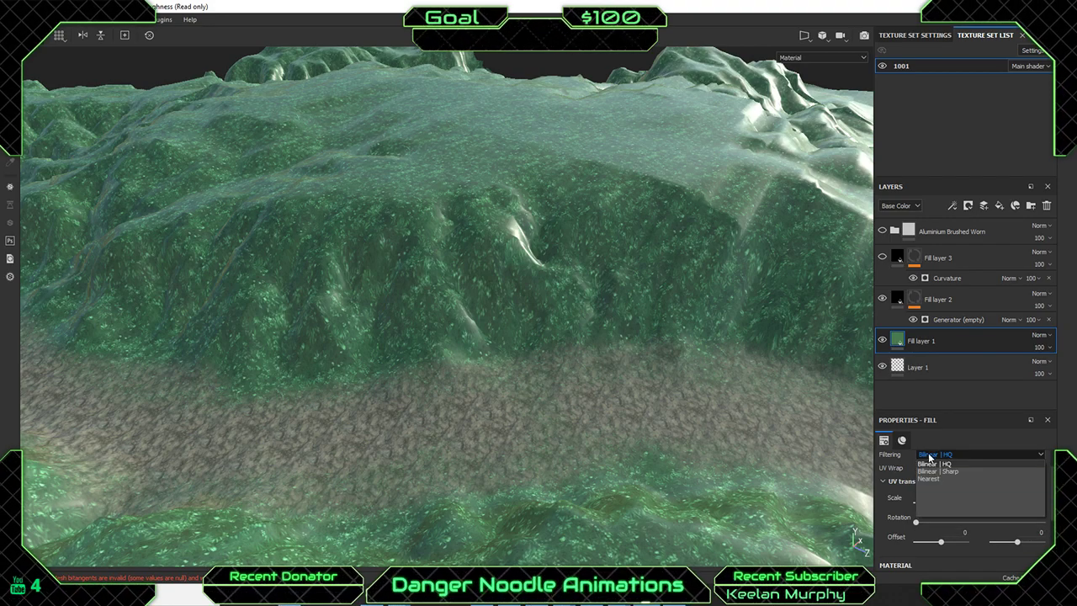
click(937, 471)
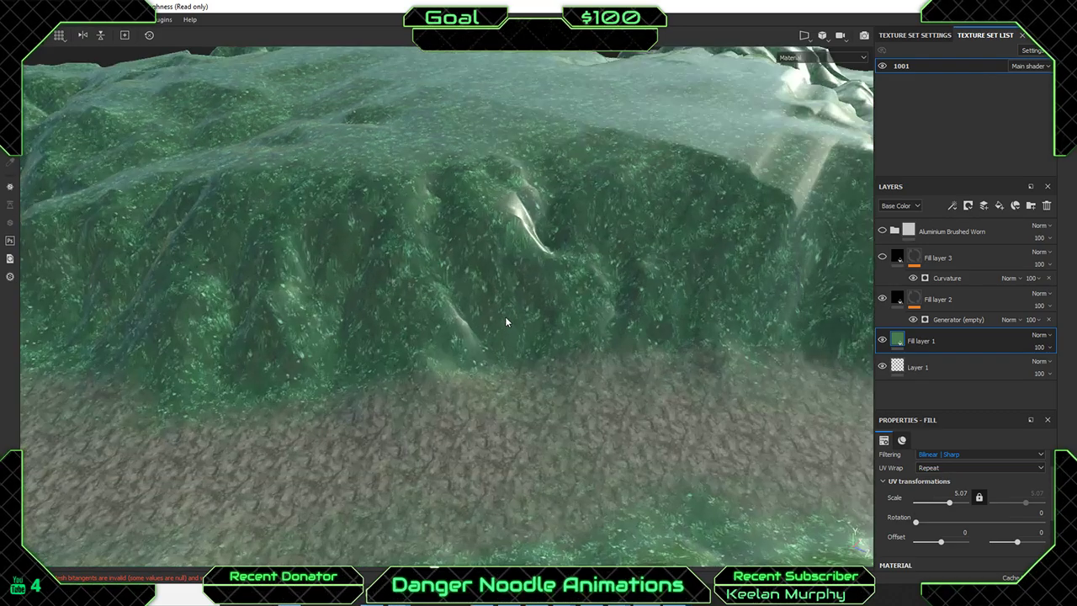
scroll(505, 319, up, 5)
click(946, 455)
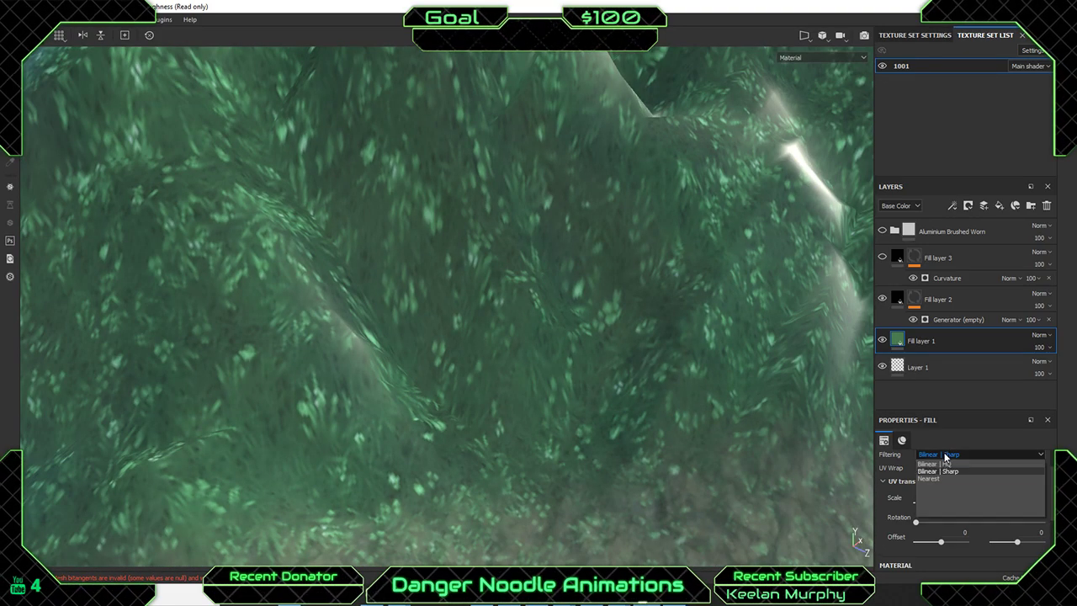
click(929, 478)
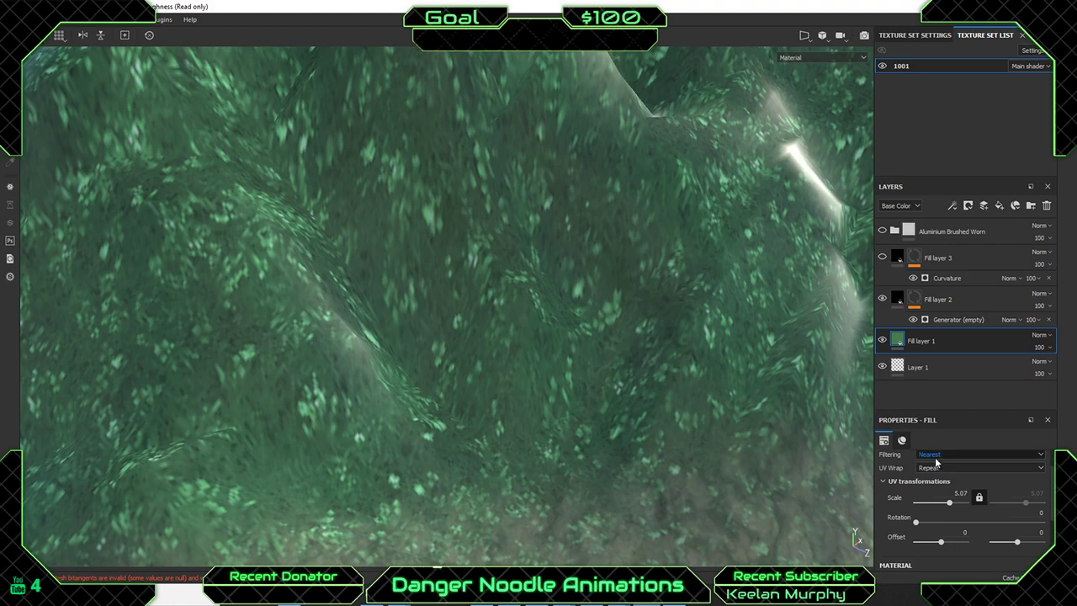
click(935, 457)
click(937, 462)
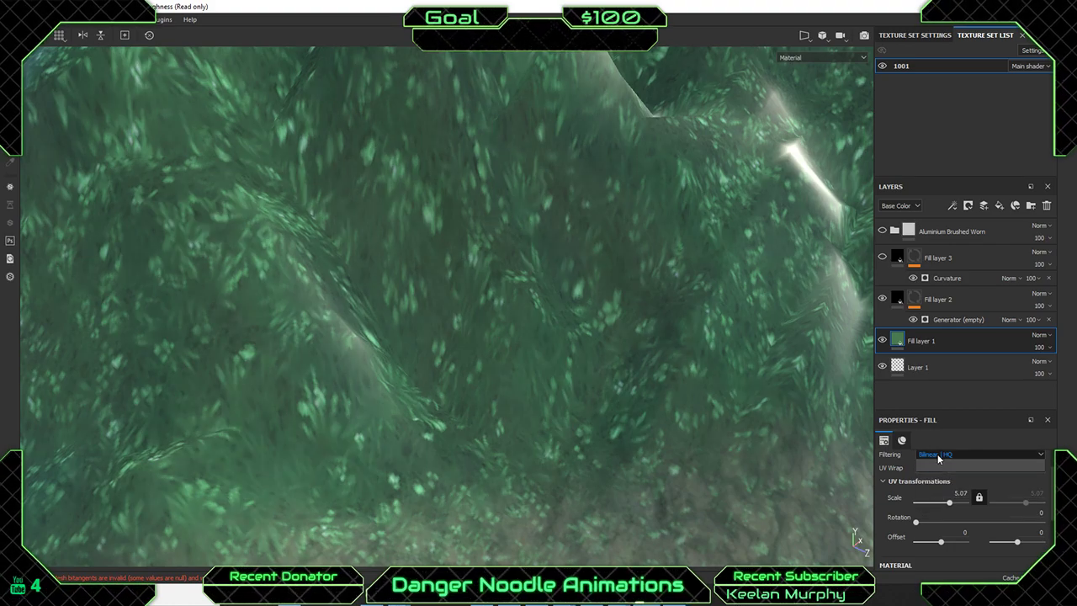
Compare Bilinear | Sharp once more and set the filtering of Fill layer 1 to Nearest.
click(938, 454)
click(939, 471)
click(936, 455)
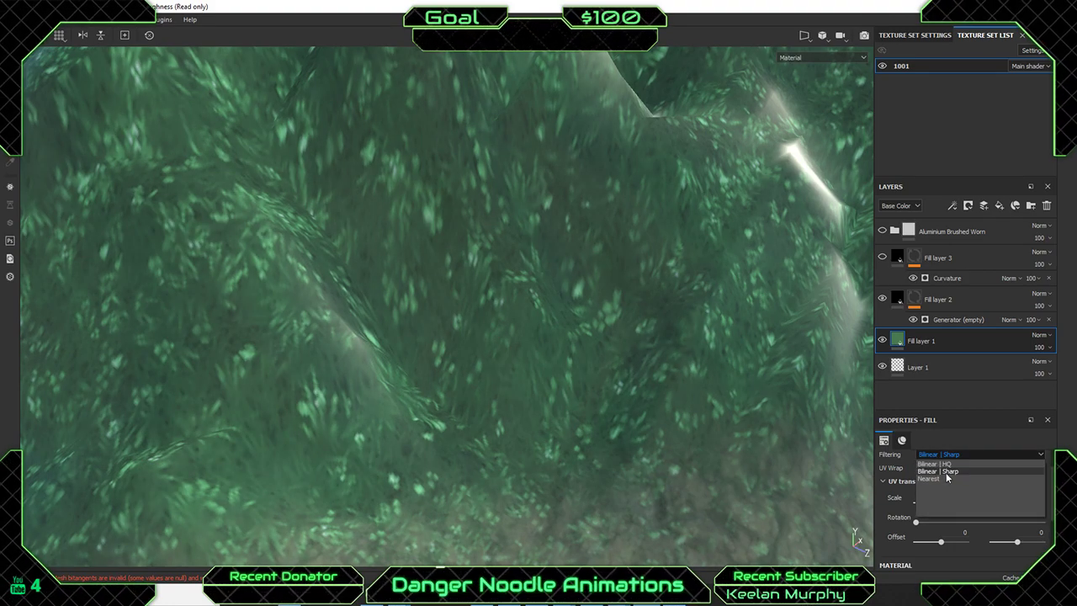
click(940, 478)
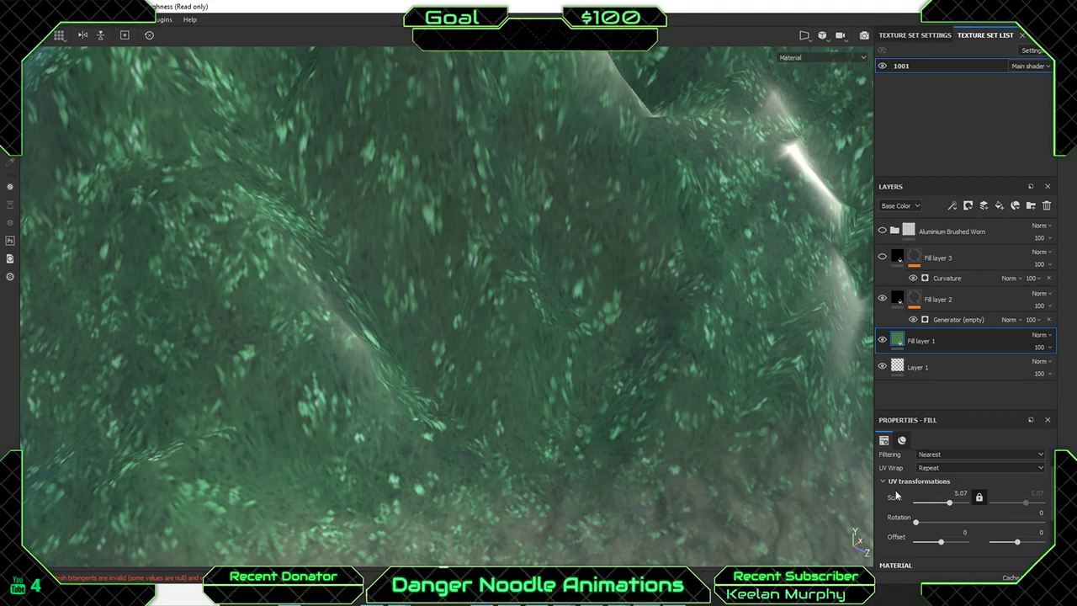
Check Fill layer 1's material channels and examine the grass and dirt textures on the cliff at several distances.
scroll(896, 496, down, 3)
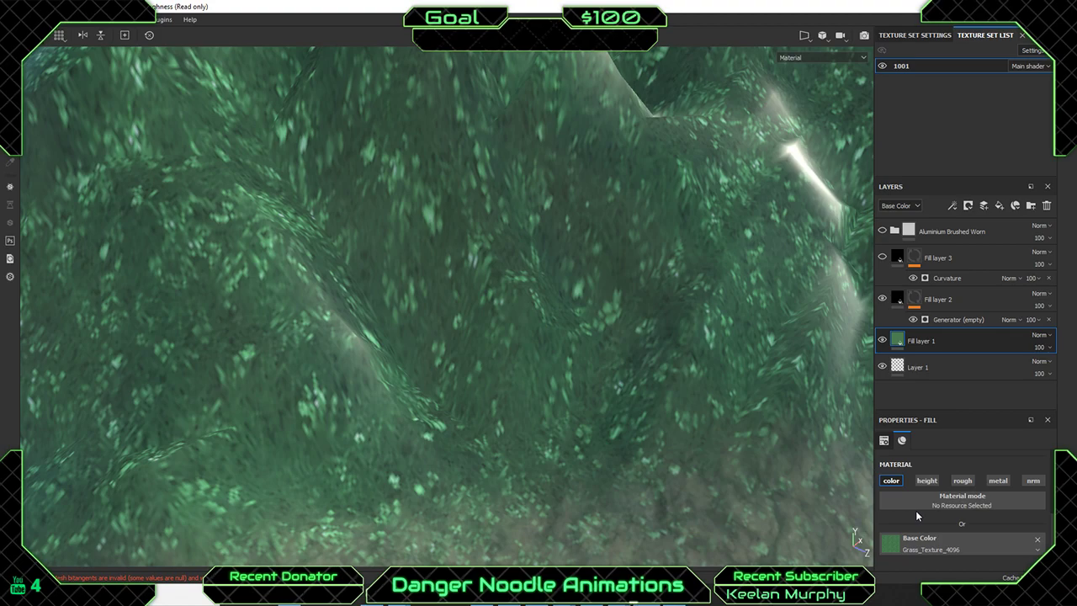
scroll(916, 510, down, 1)
alt+drag(572, 438, 529, 393)
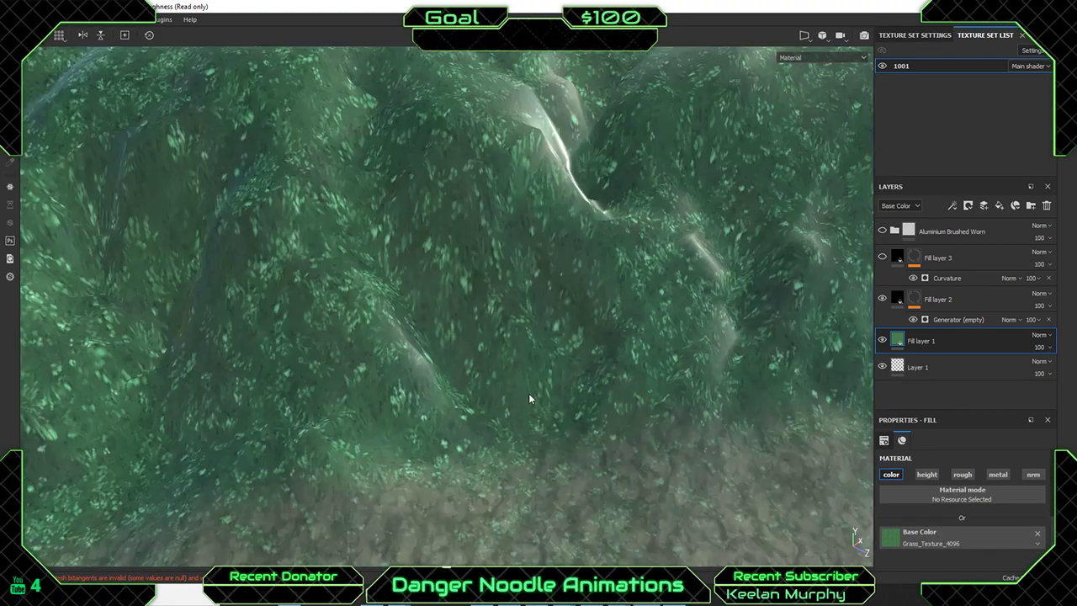
scroll(529, 393, down, 3)
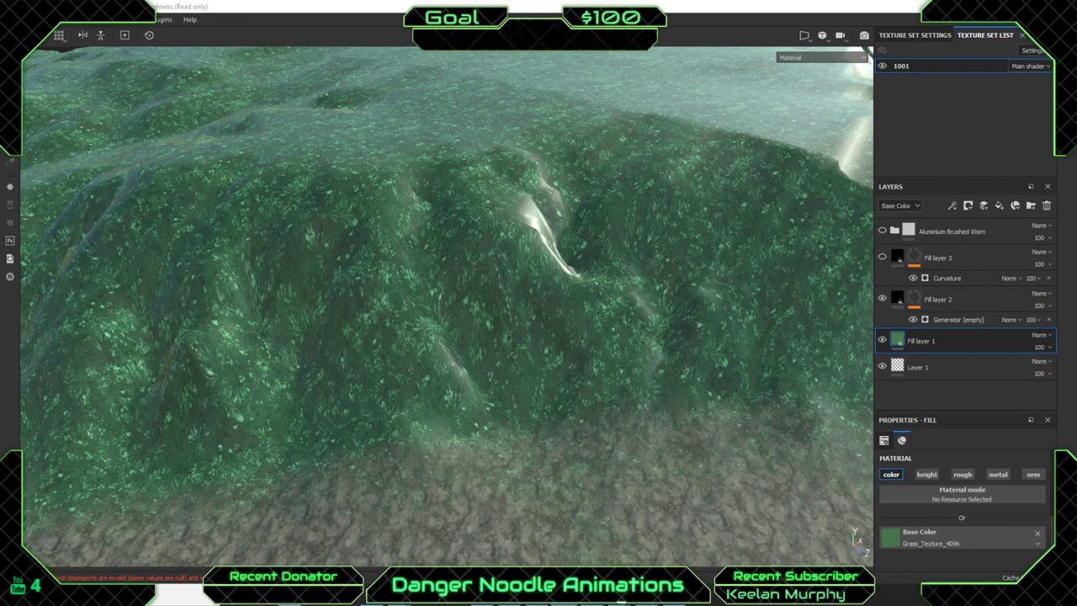
scroll(692, 251, up, 2)
scroll(683, 250, down, 3)
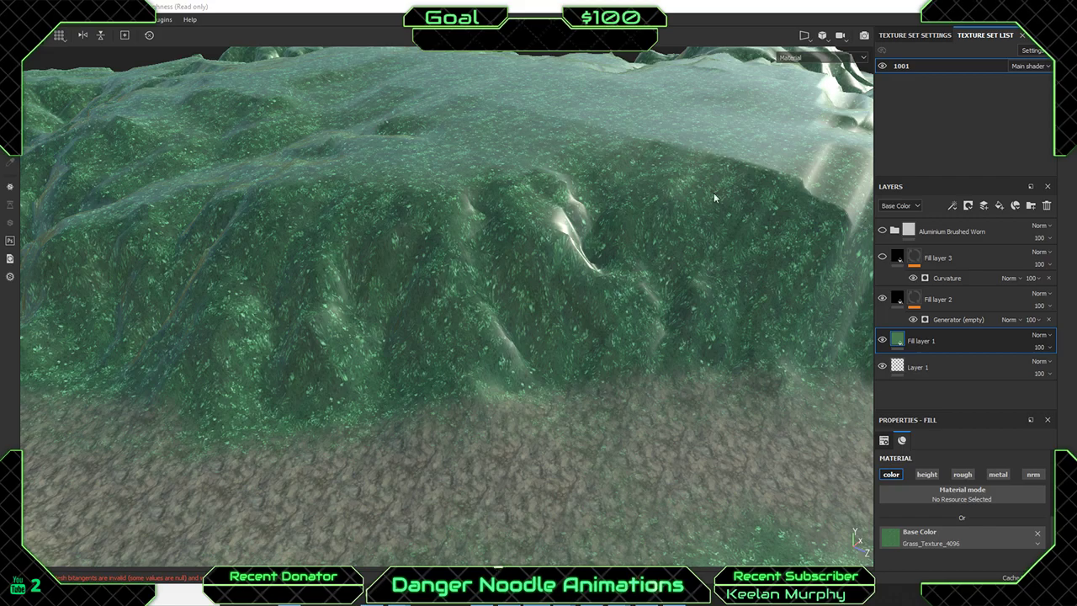
alt+drag(737, 291, 653, 283)
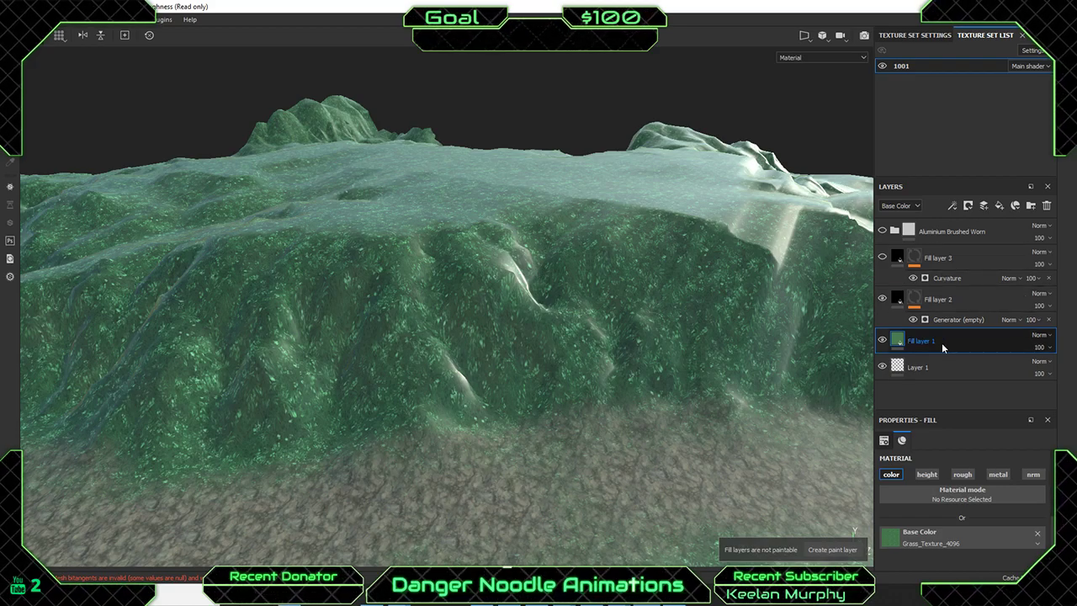
Compare the terrain with and without the grass layer Fill layer 1, leaving it visible.
click(883, 341)
click(883, 341)
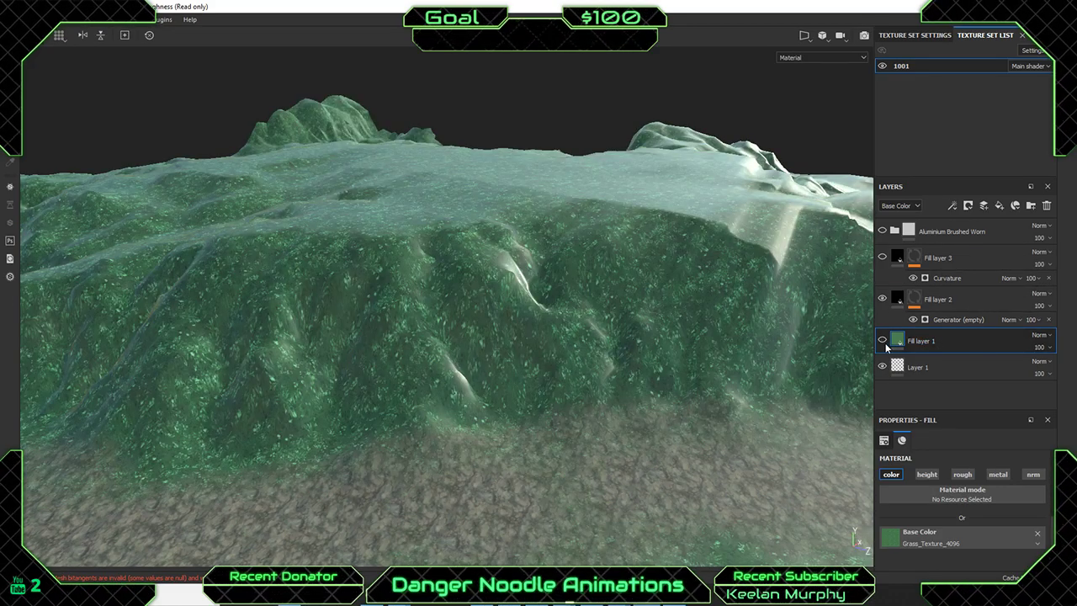
click(883, 340)
click(883, 341)
Show the Aluminium Brushed Worn folder again and expand it.
click(882, 230)
click(934, 231)
click(896, 231)
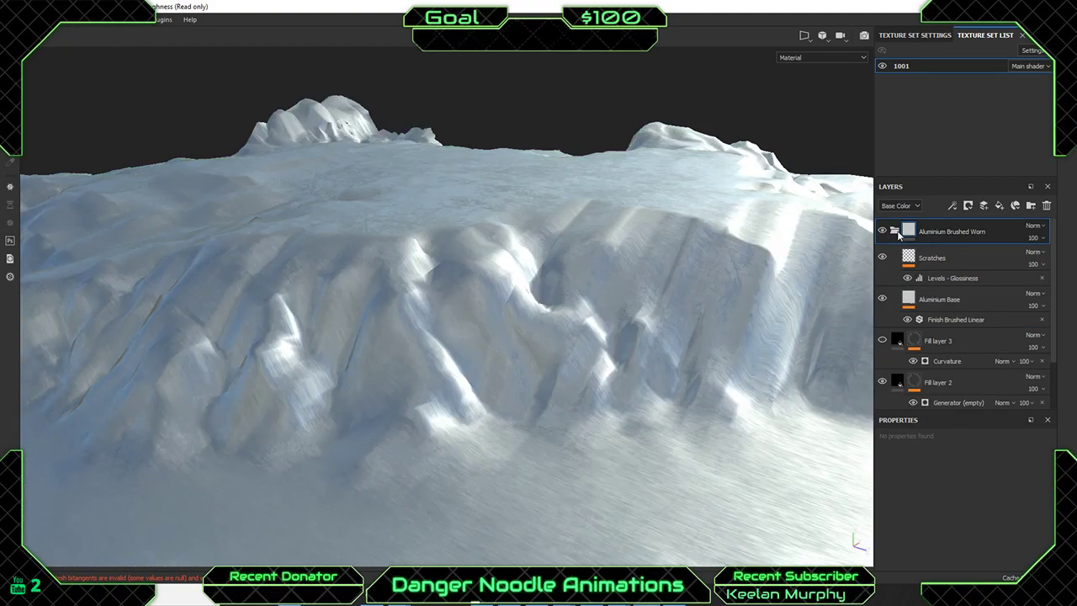
Add a Curvature generator to the Scratches layer and inspect its effect across the cliffs.
click(952, 260)
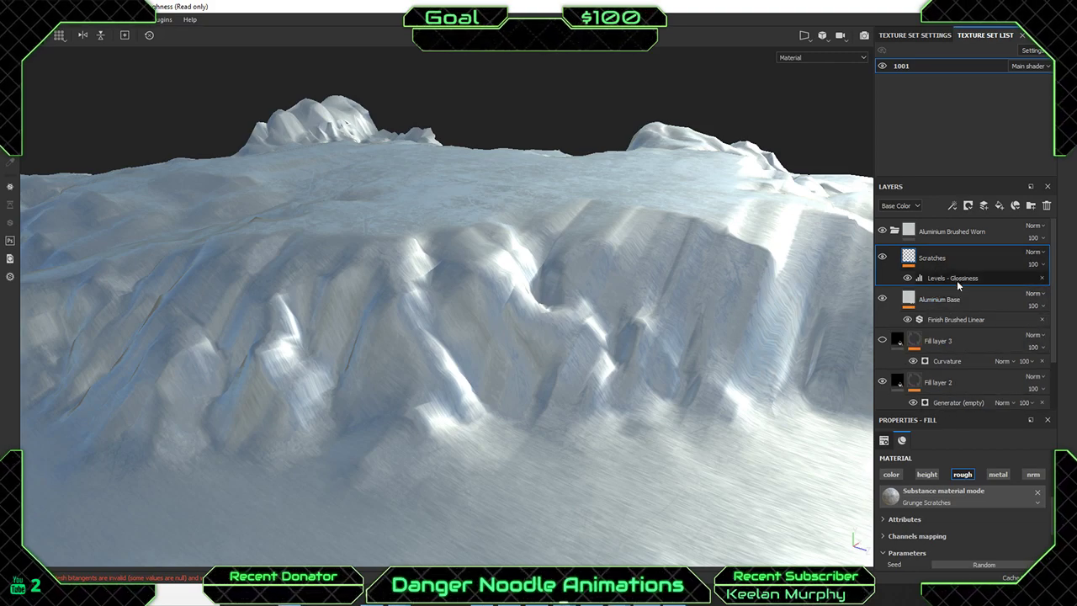
click(953, 206)
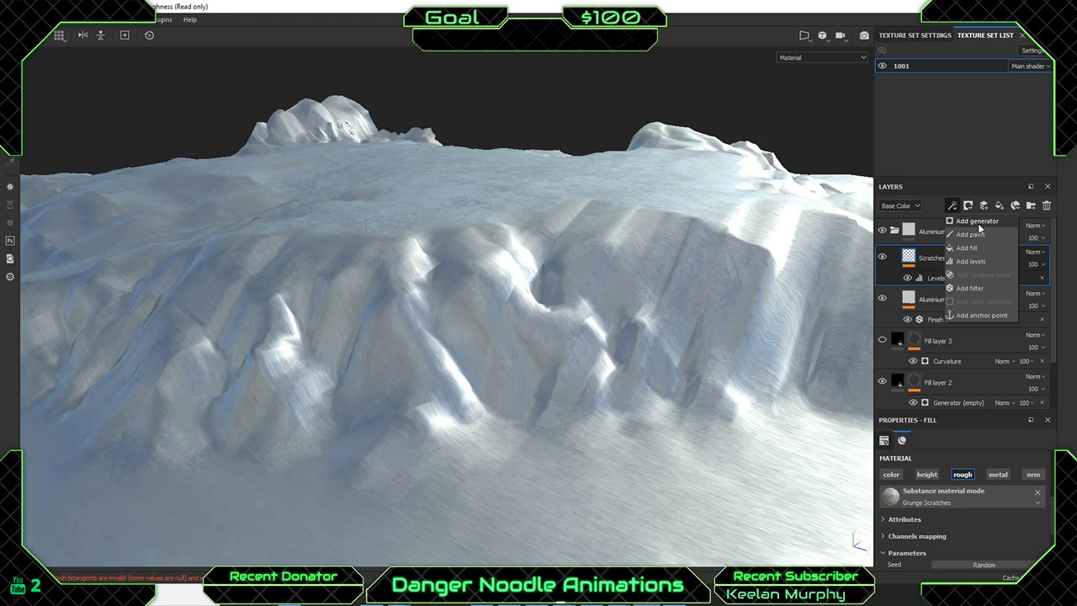
click(978, 222)
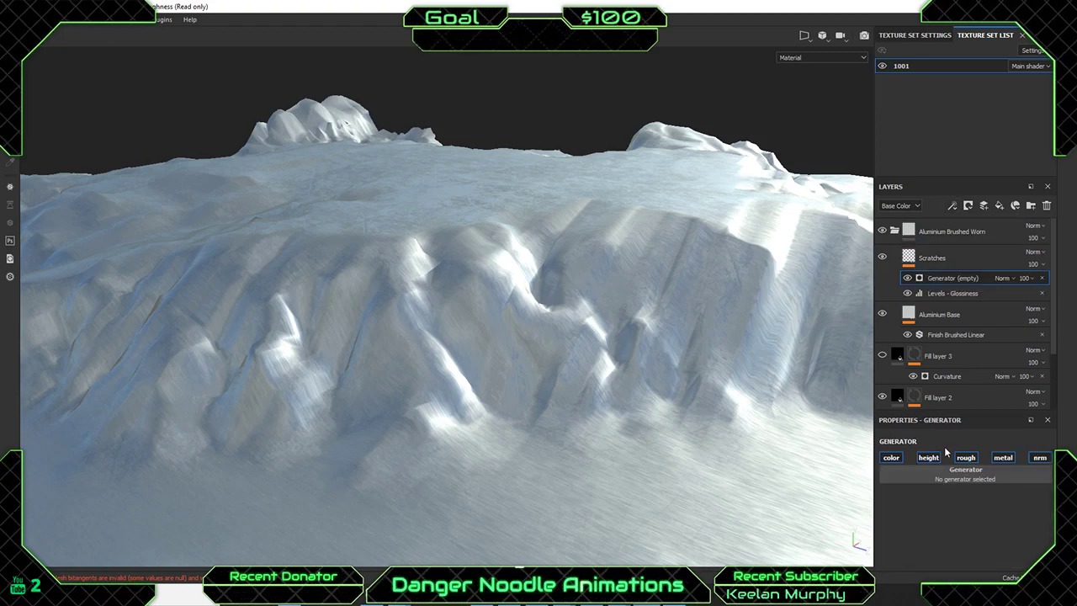
click(961, 478)
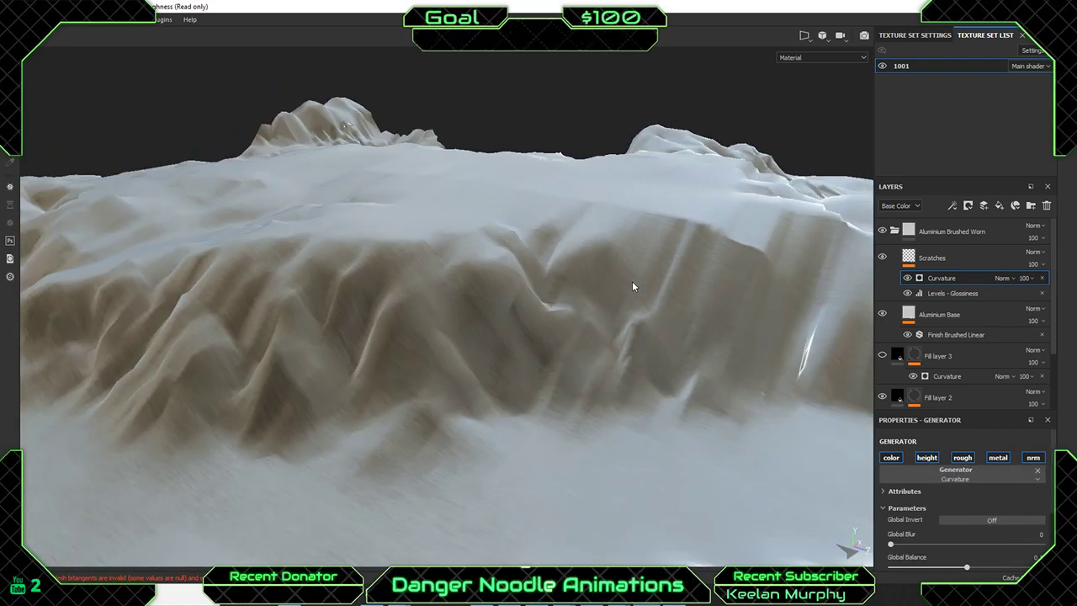
alt+drag(632, 286, 521, 254)
scroll(520, 254, up, 4)
alt+middle_drag(529, 256, 591, 331)
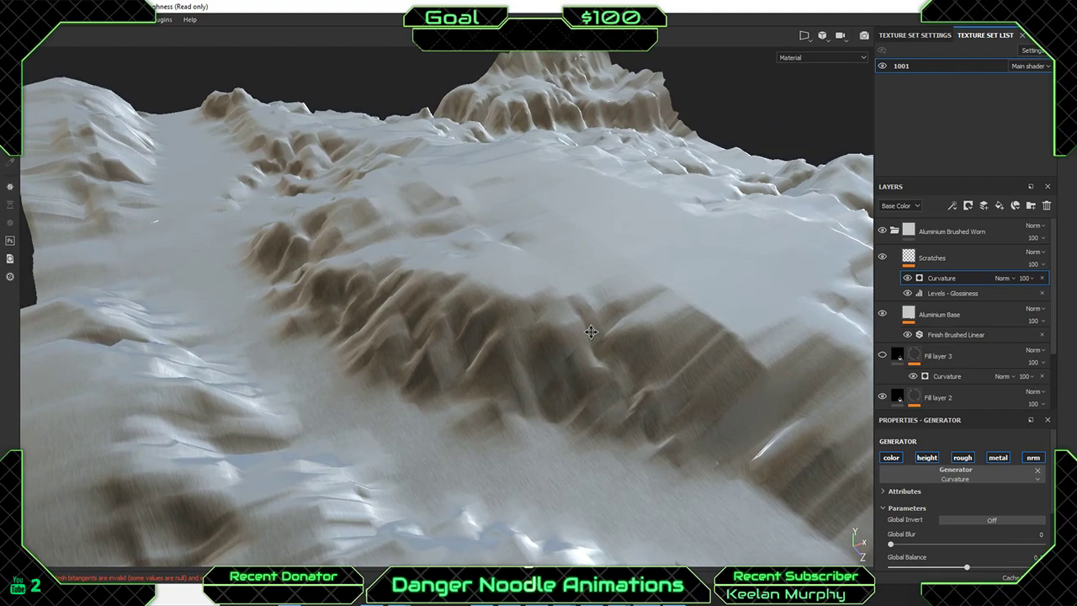
Move the Curvature generator below Levels - Glossiness in the Scratches layer, and remove the generator.
drag(941, 279, 943, 279)
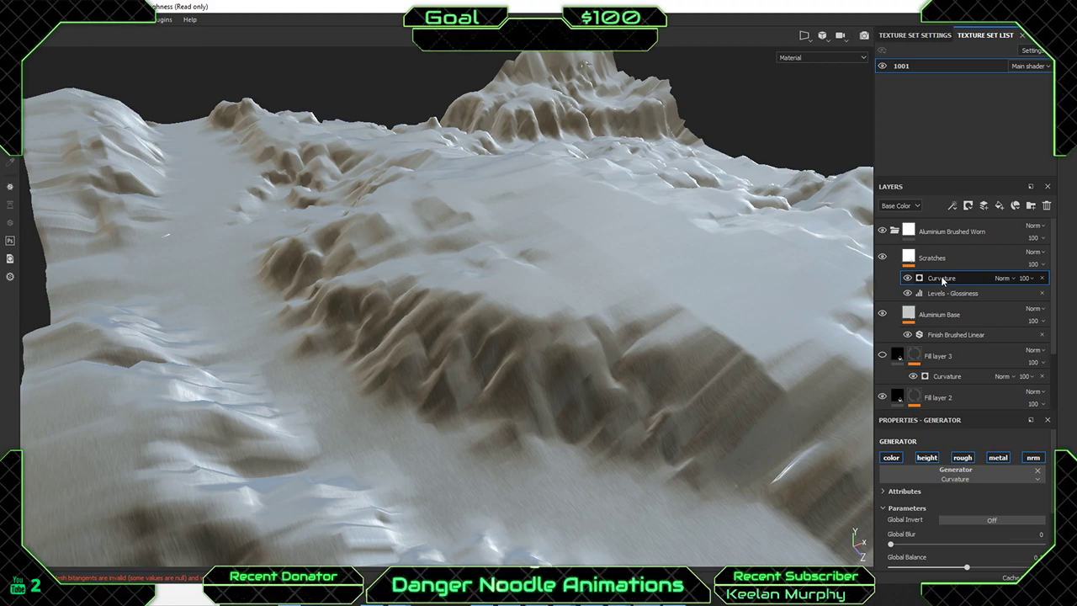
drag(941, 277, 947, 250)
mouse_move(949, 234)
mouse_down()
mouse_move(934, 326)
mouse_move(934, 299)
mouse_up()
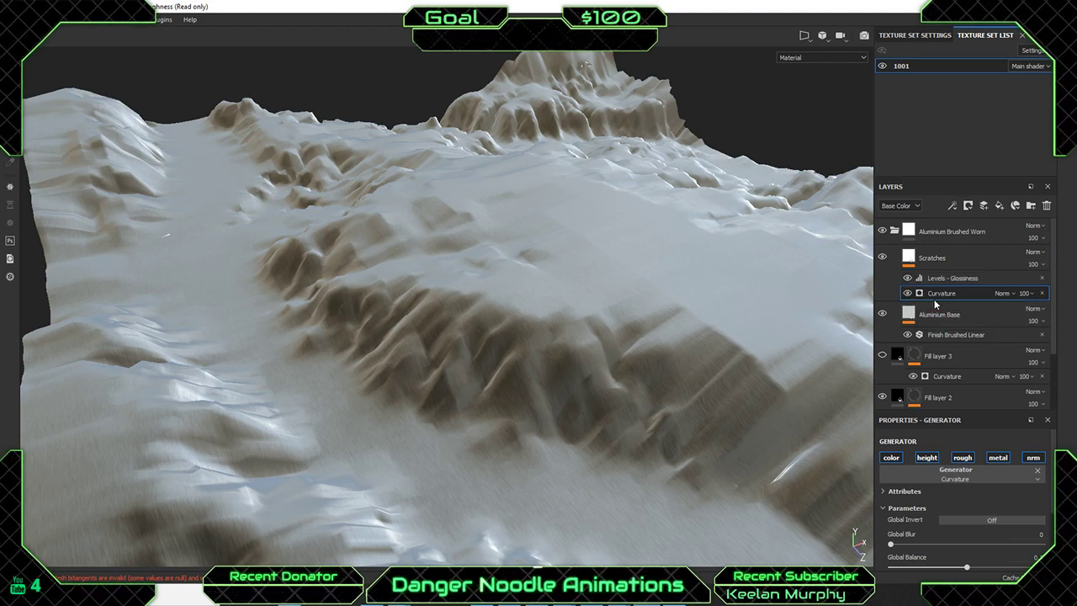
right_click(937, 296)
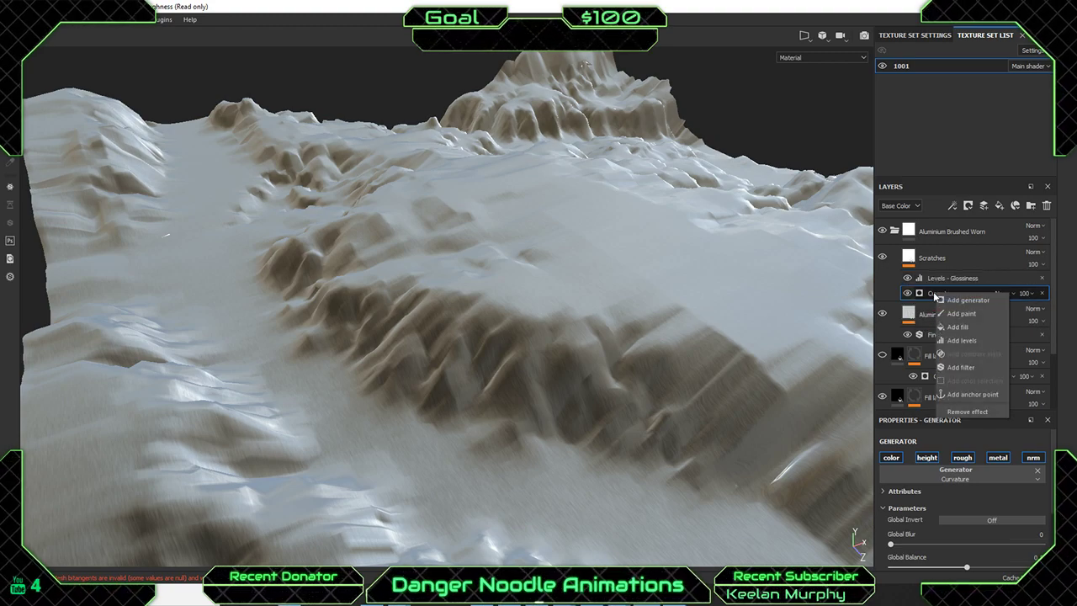
click(972, 411)
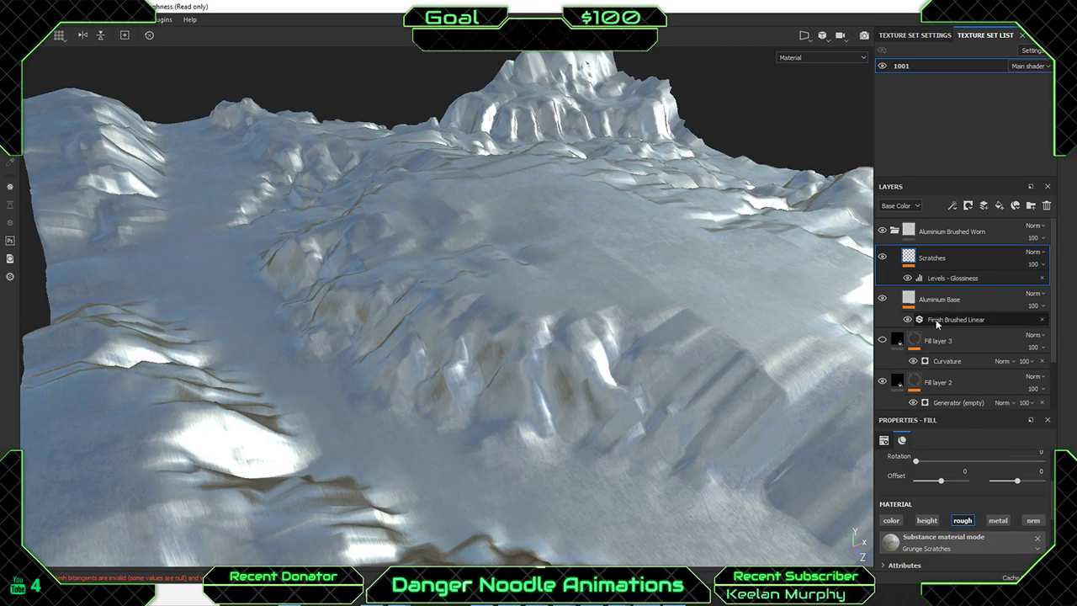
Toggle the Aluminium Base layer off and on to check its contribution, and select that layer.
click(885, 301)
click(884, 301)
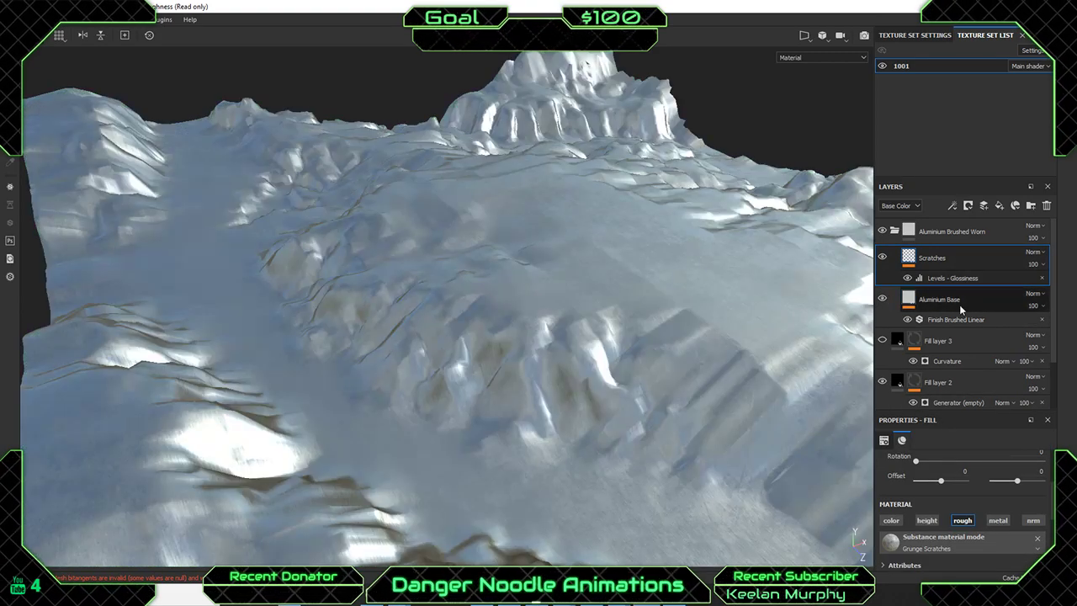
click(959, 305)
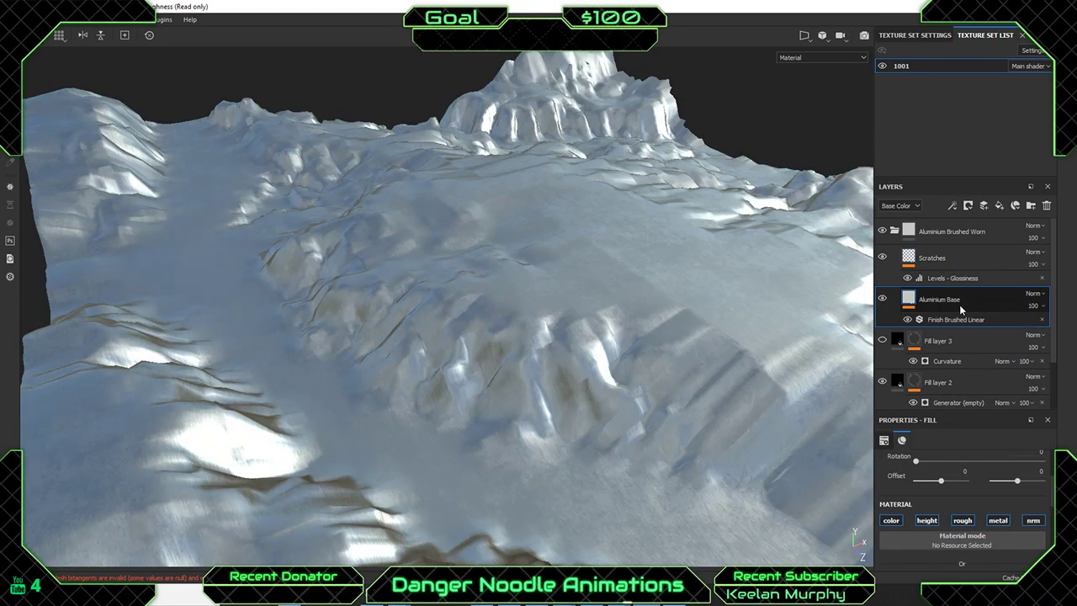
Try a Curvature generator on the Aluminium Base layer and view its effect on the terrain.
click(883, 258)
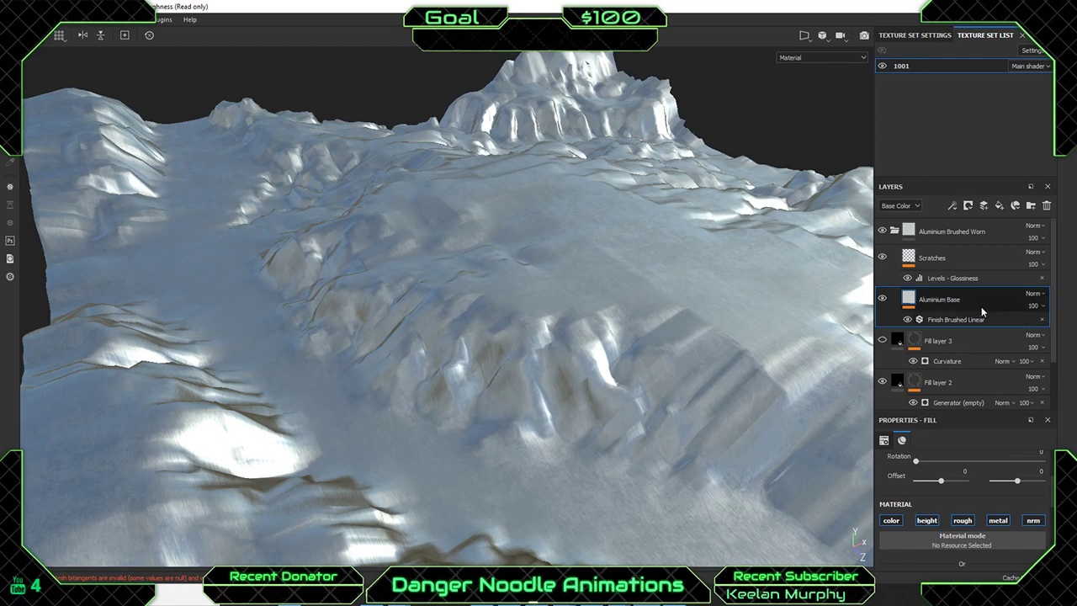
right_click(932, 306)
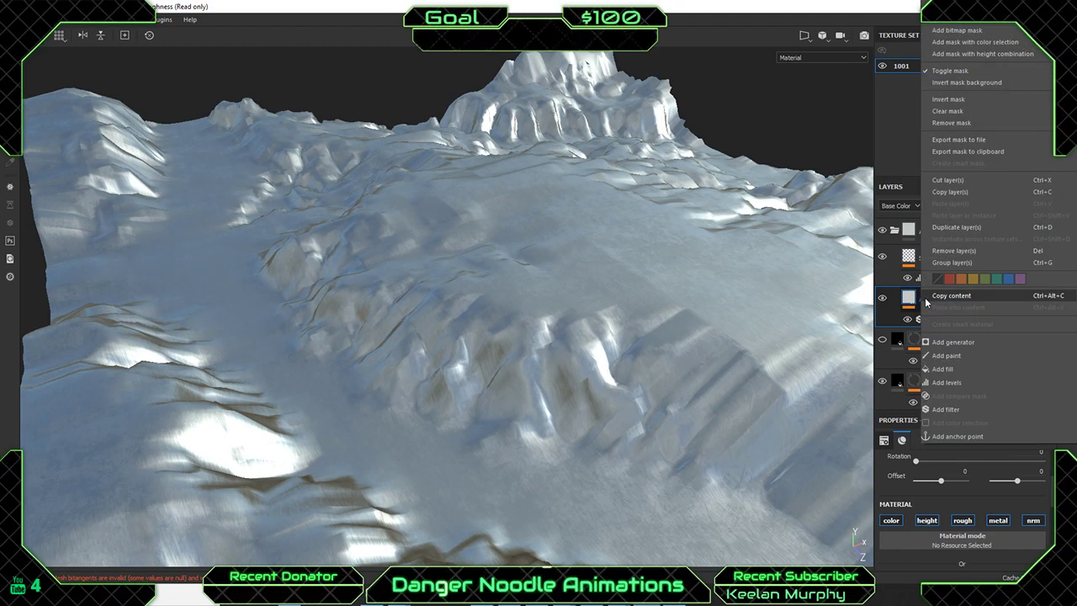
click(952, 206)
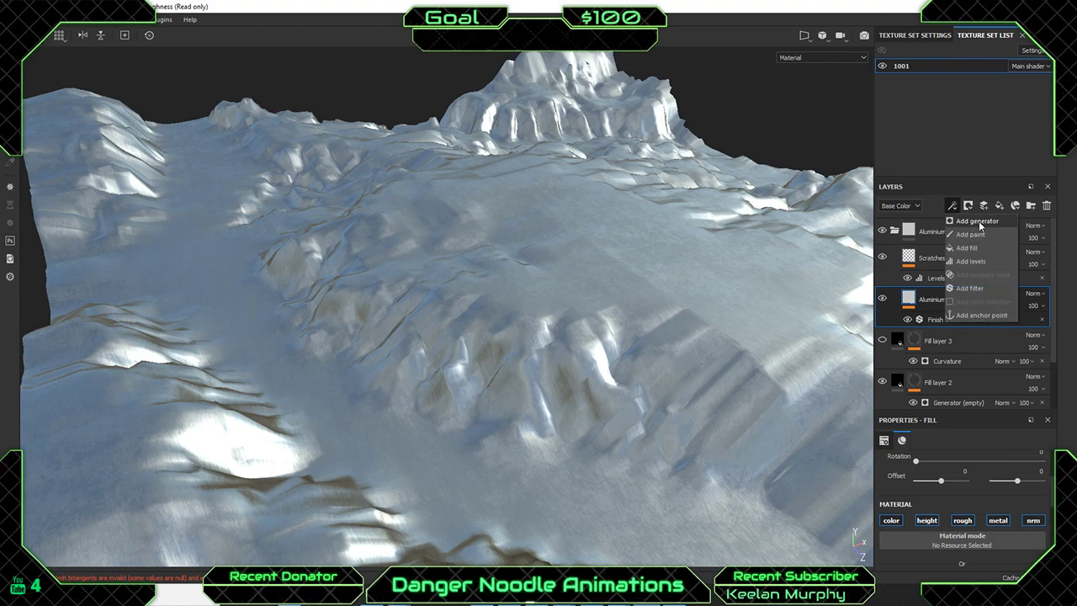
click(976, 220)
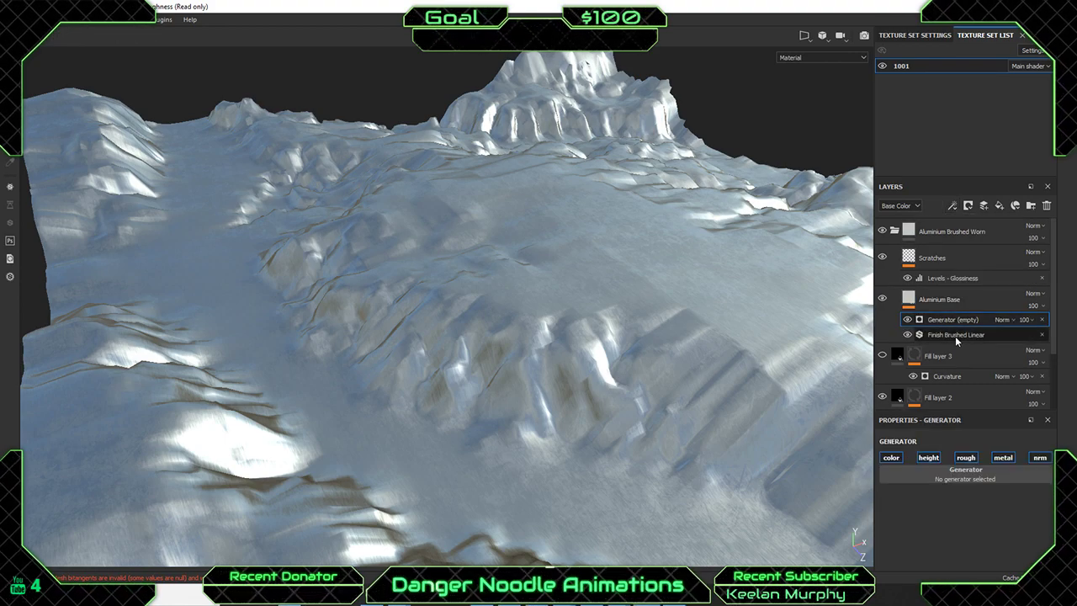
click(977, 480)
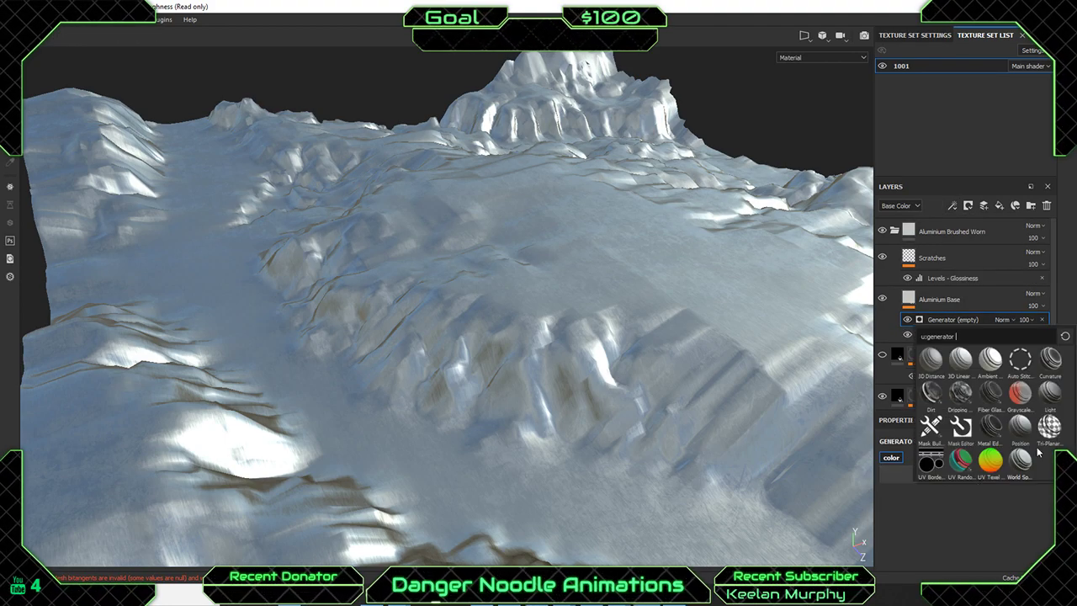
click(1050, 361)
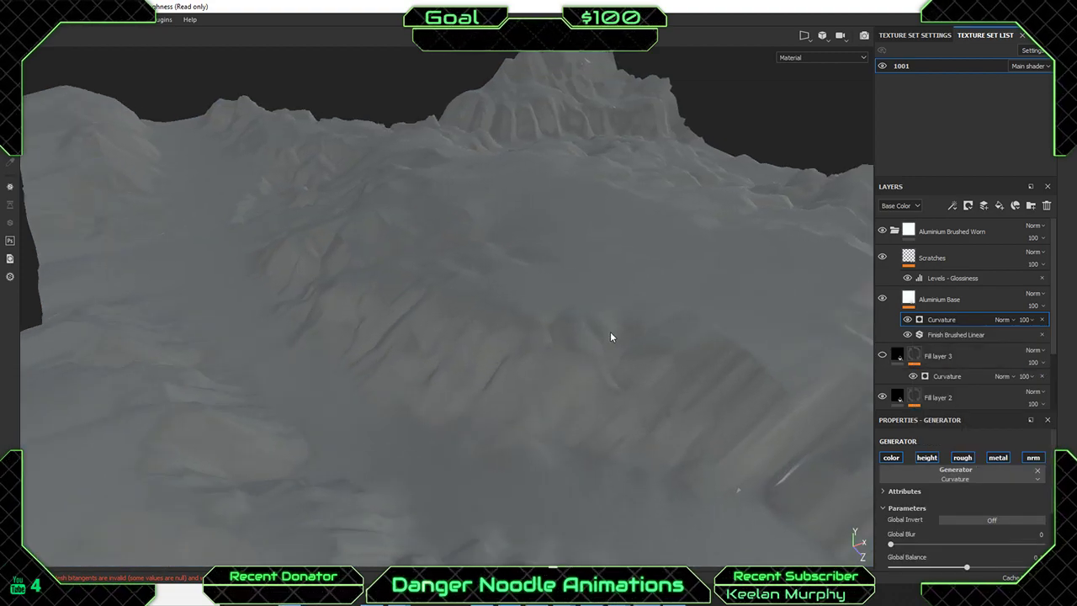
mouse_move(610, 332)
alt+mouse_down()
mouse_move(797, 309)
mouse_move(412, 270)
mouse_move(500, 319)
mouse_move(772, 288)
mouse_move(522, 276)
mouse_move(587, 267)
mouse_move(469, 250)
mouse_move(414, 268)
alt+mouse_up()
Undo the Curvature generator added to the Aluminium Base layer.
key(ctrl+z)
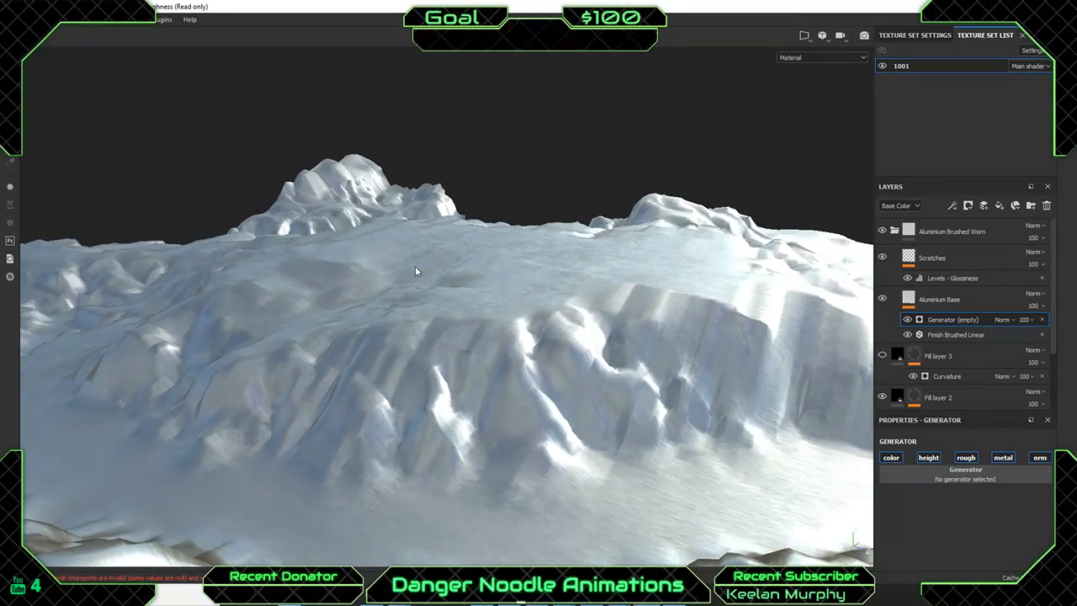
key(ctrl+z)
alt+drag(493, 264, 576, 308)
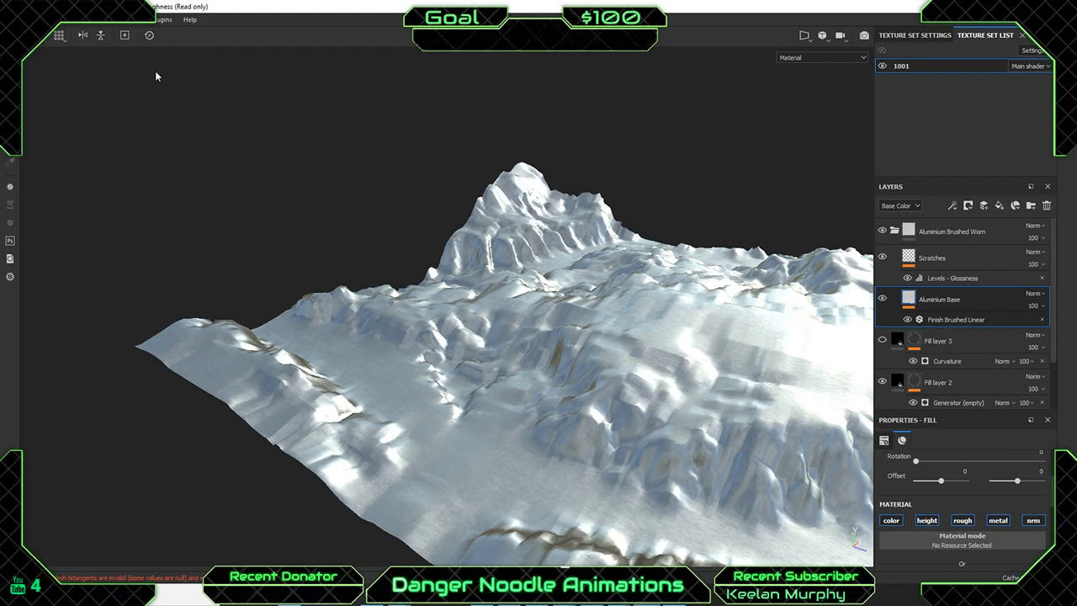
Select the Aluminium Brushed Worn folder and examine the metal coverage across the terrain from several angles.
mouse_move(156, 76)
alt+mouse_down()
mouse_move(480, 241)
mouse_move(553, 241)
mouse_move(462, 253)
mouse_move(462, 308)
alt+mouse_up()
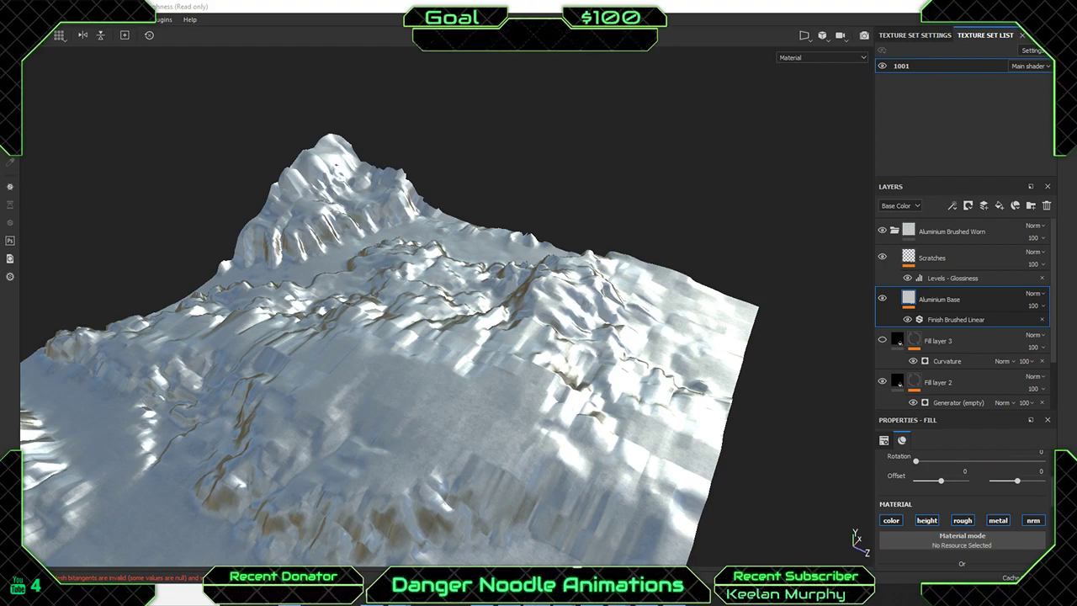
click(991, 231)
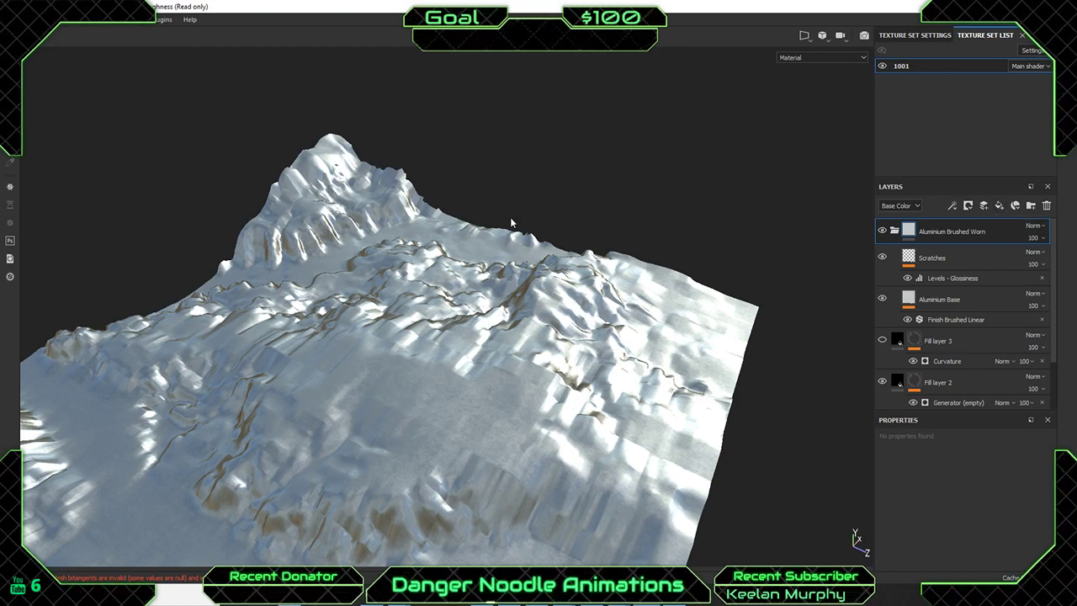
scroll(533, 338, down, 3)
alt+middle_drag(354, 392, 445, 329)
scroll(488, 334, down, 3)
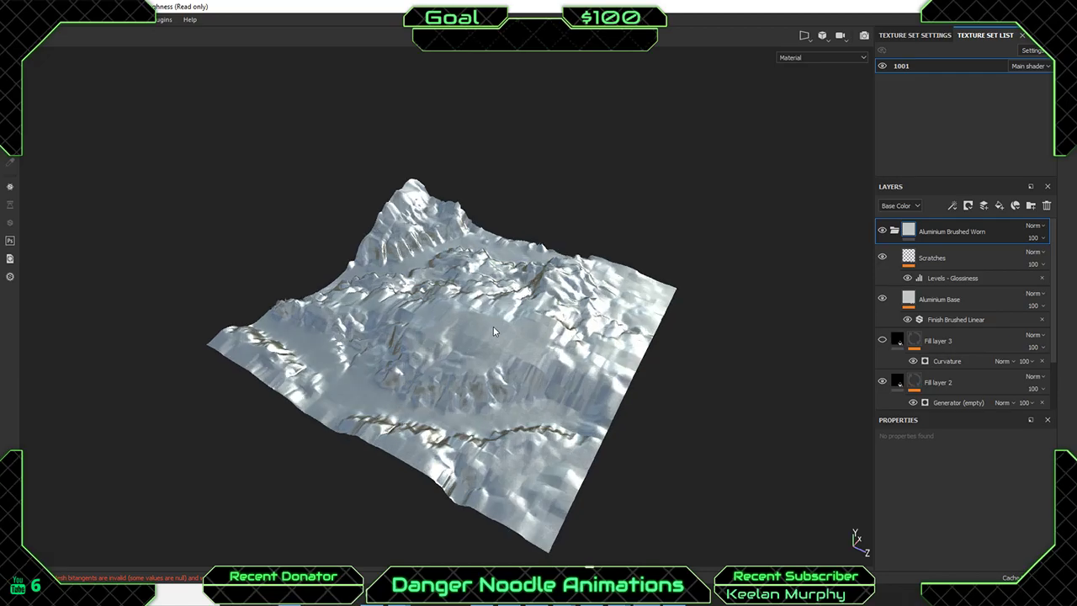
scroll(493, 334, up, 5)
alt+drag(468, 326, 512, 368)
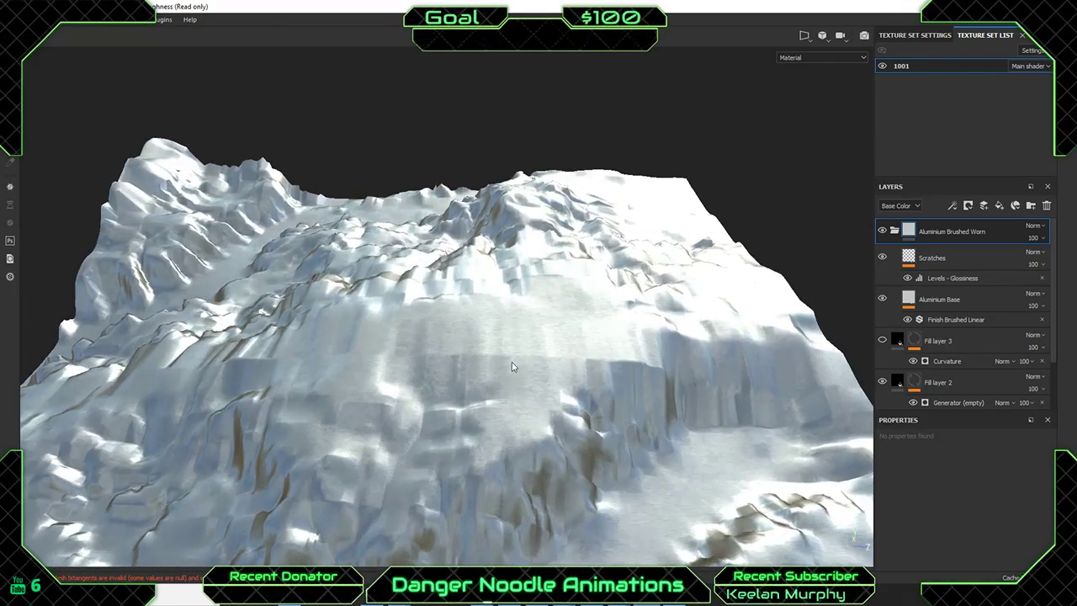
alt+middle_drag(513, 368, 597, 262)
mouse_move(598, 262)
alt+mouse_down()
mouse_move(631, 283)
mouse_move(629, 256)
mouse_move(678, 250)
mouse_move(623, 247)
alt+mouse_up()
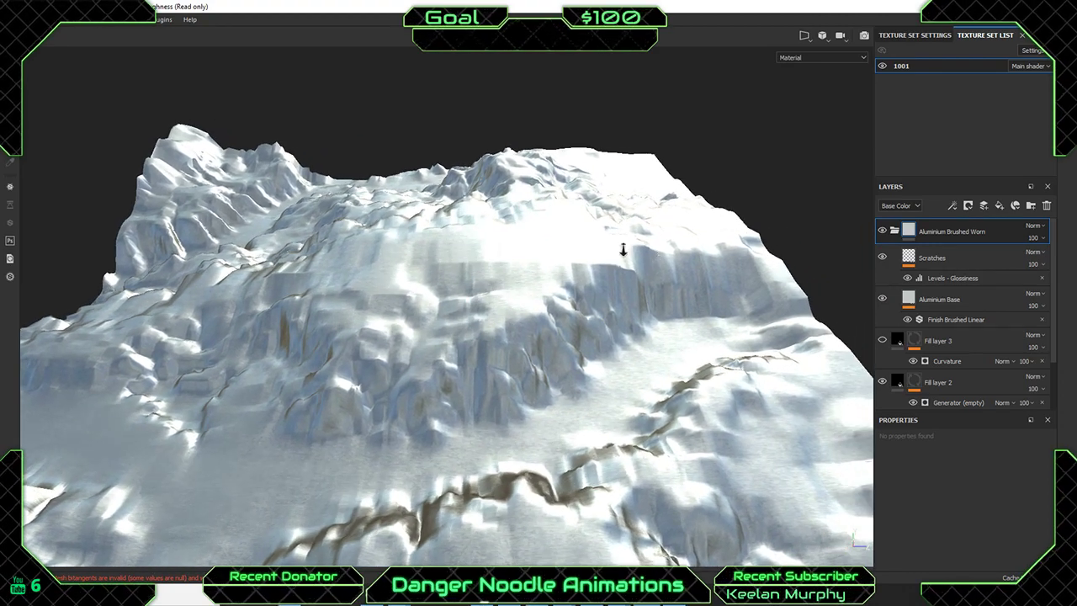
alt+drag(519, 240, 438, 253)
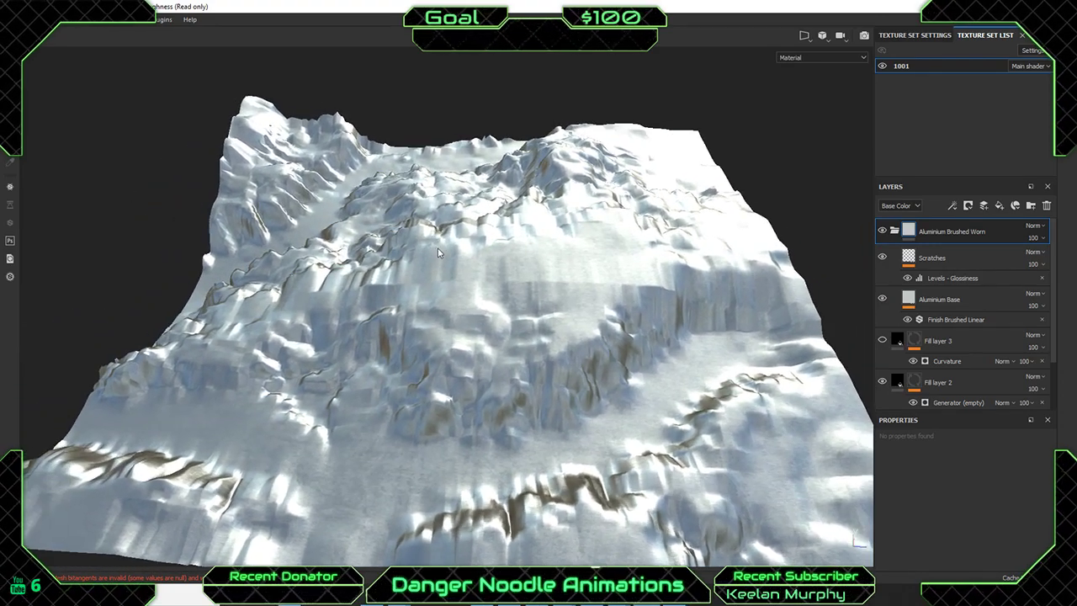
Show the texture set settings and hide the Aluminium Brushed Worn folder.
click(160, 21)
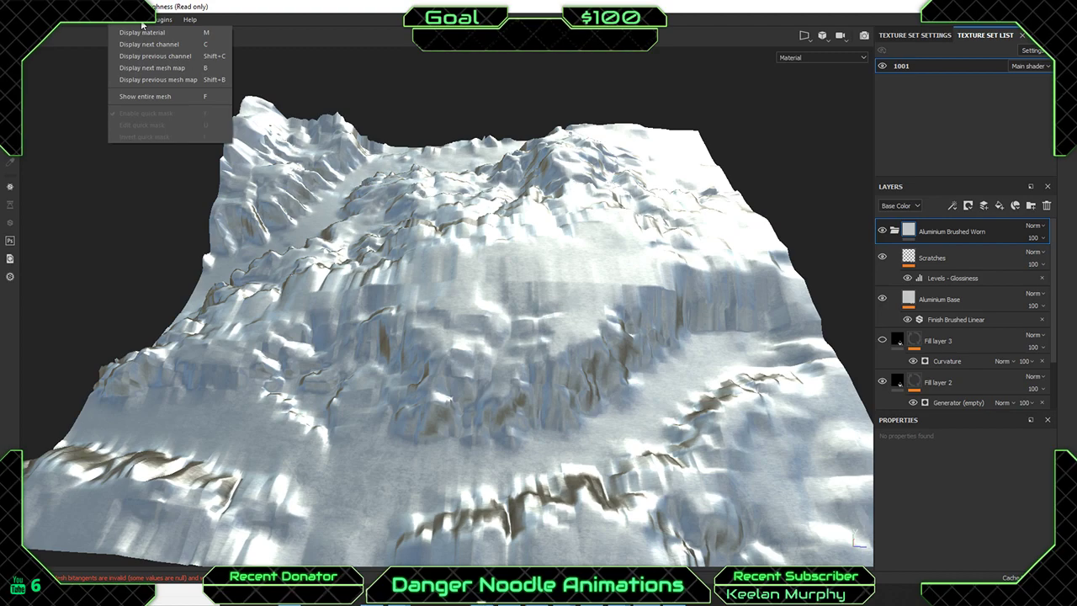
mouse_move(95, 21)
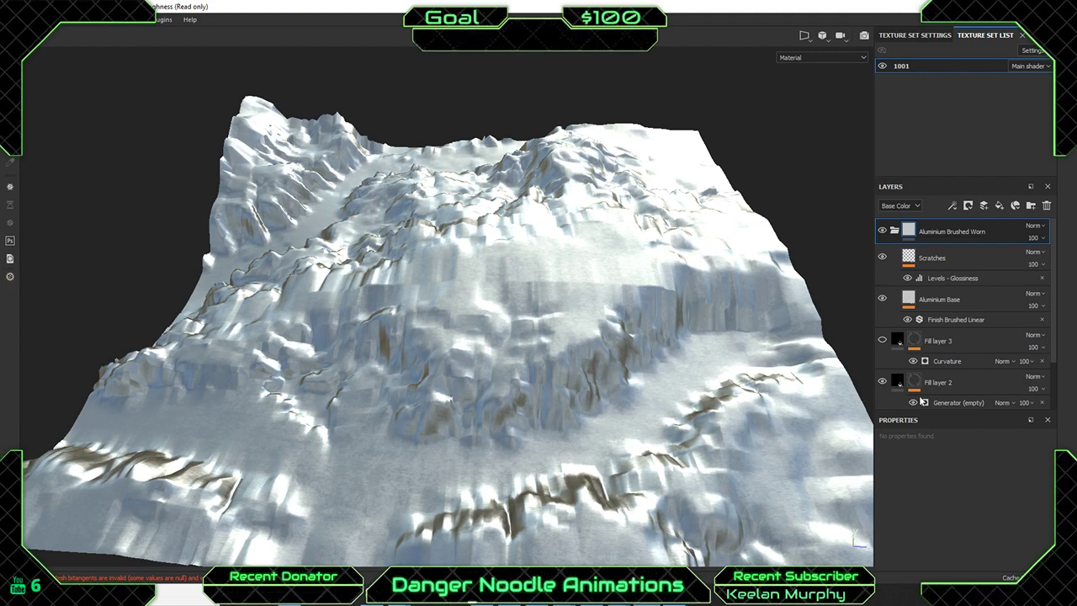
click(925, 37)
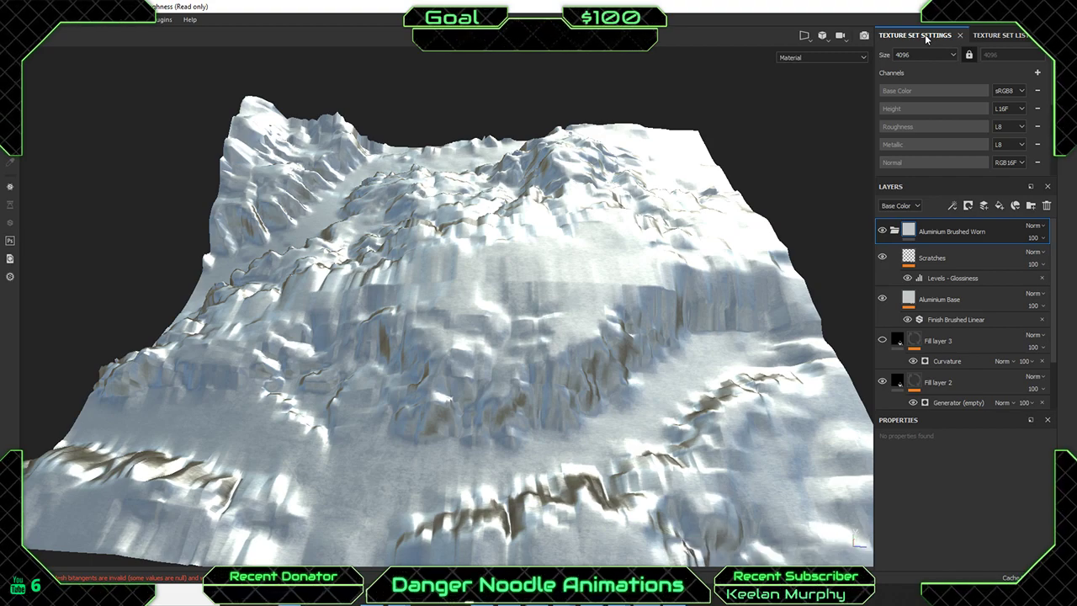
click(883, 231)
click(883, 232)
click(882, 232)
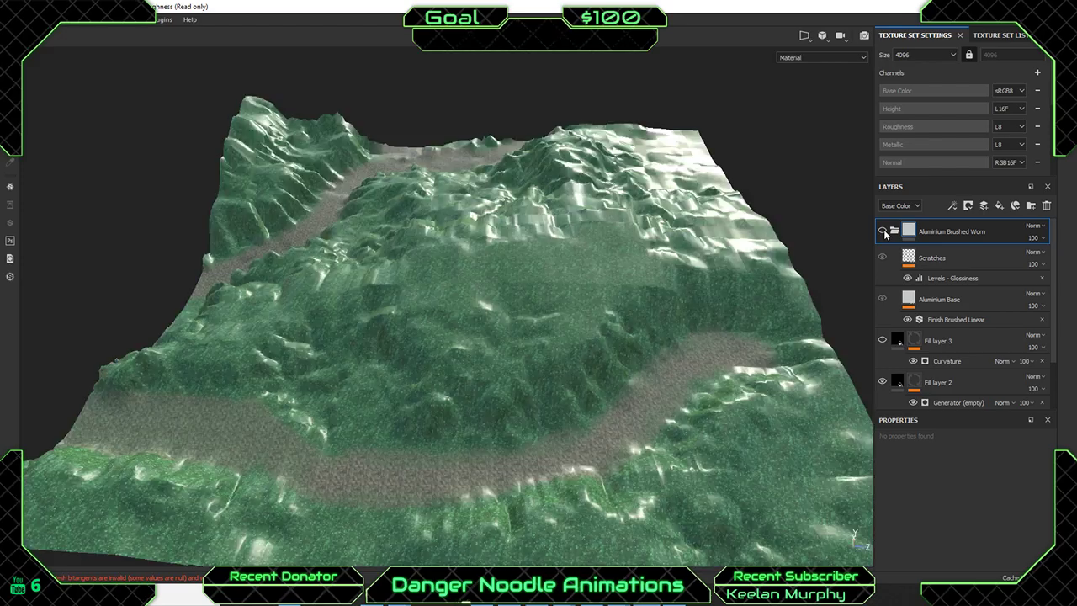
Examine the grass slopes and dirt path up close from several angles.
scroll(429, 467, down, 3)
scroll(503, 463, up, 8)
alt+drag(733, 387, 378, 320)
scroll(490, 322, down, 3)
scroll(488, 328, up, 6)
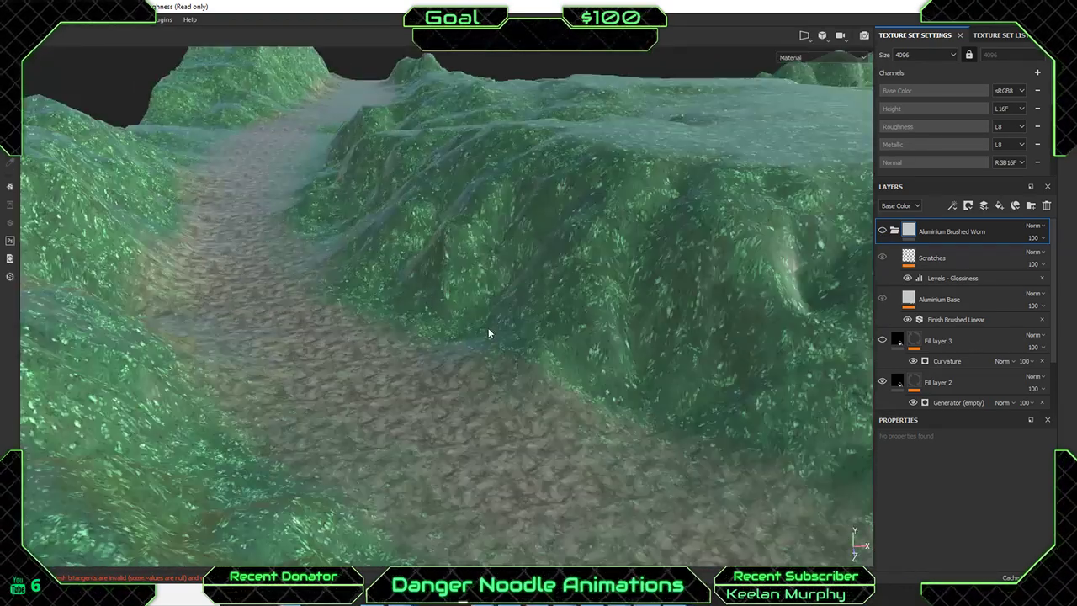
alt+drag(488, 327, 860, 351)
scroll(709, 360, down, 5)
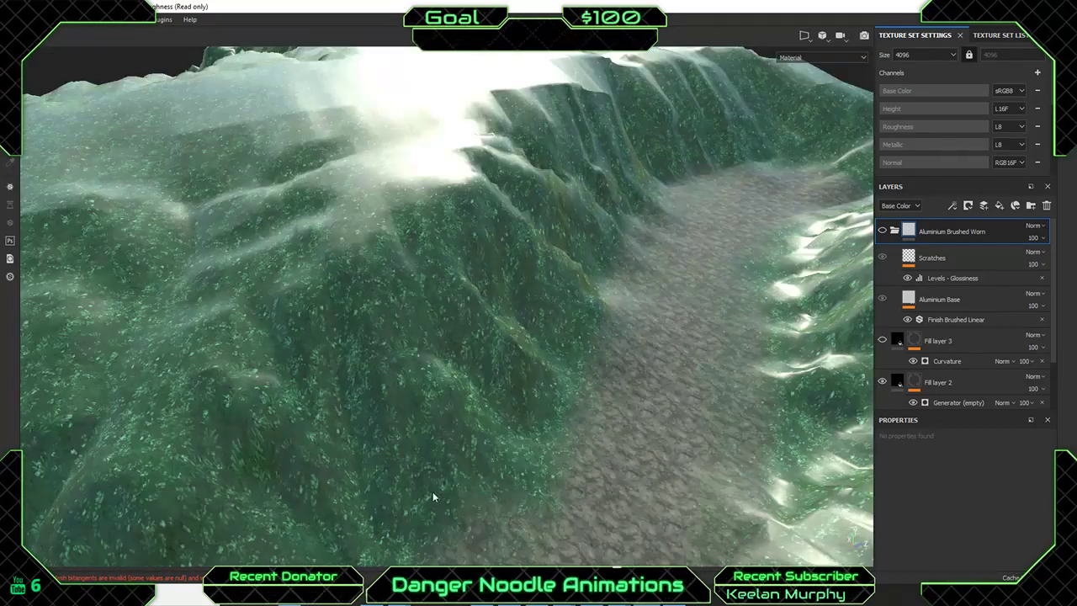
alt+middle_drag(433, 491, 661, 249)
alt+drag(661, 249, 860, 303)
Hide and collapse the Aluminium Brushed Worn folder, and make Fill layer 3 visible.
click(882, 262)
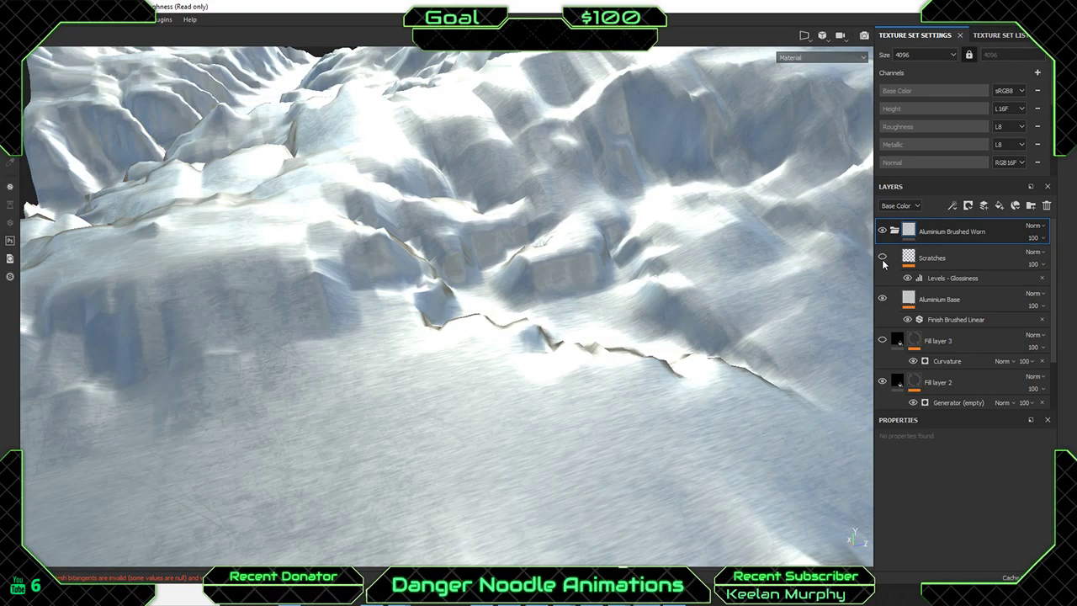
click(882, 231)
click(895, 230)
click(883, 255)
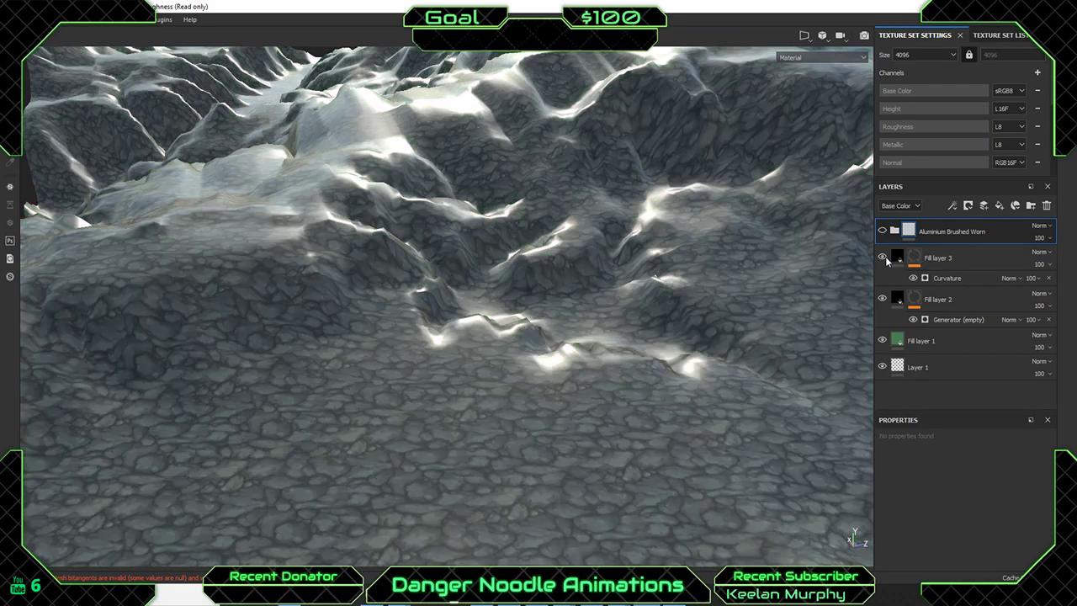
click(882, 256)
click(883, 256)
Select the mask of Fill layer 3 and look through the commands available for it.
click(911, 261)
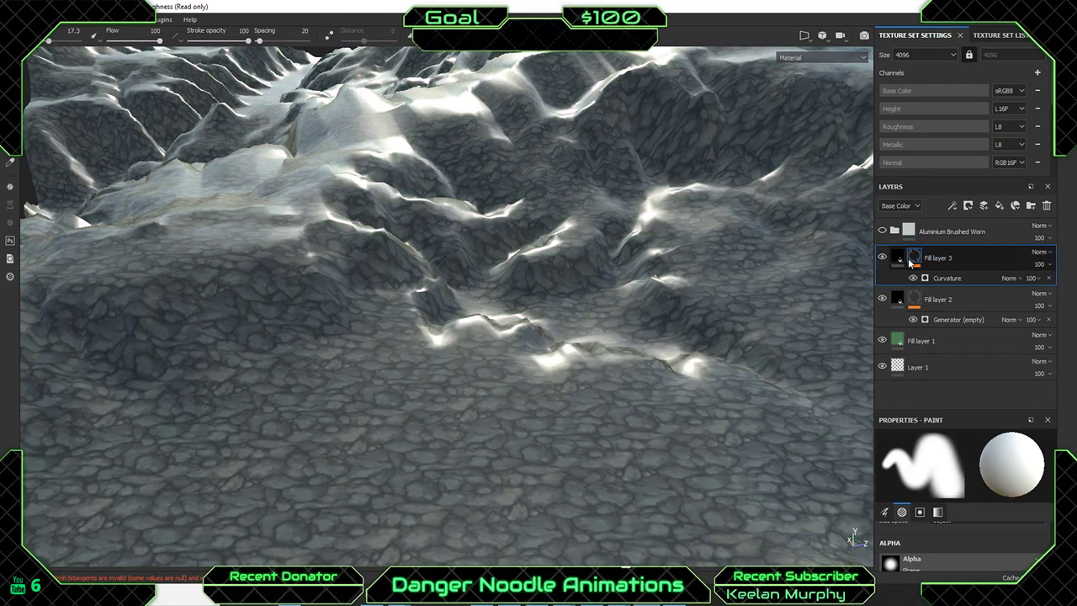
right_click(920, 259)
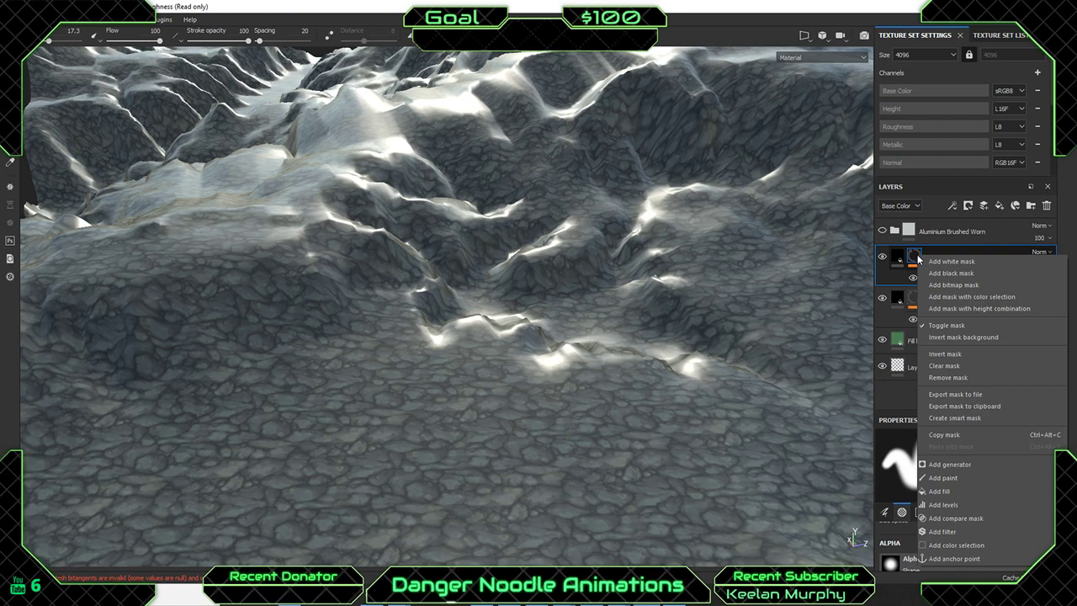
click(926, 243)
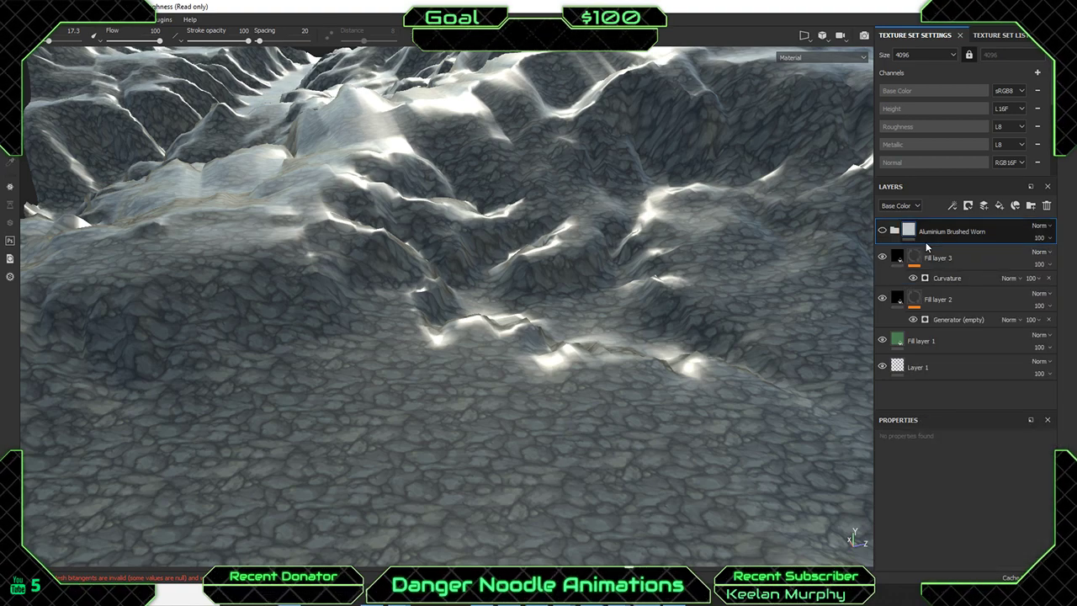
click(917, 257)
right_click(917, 256)
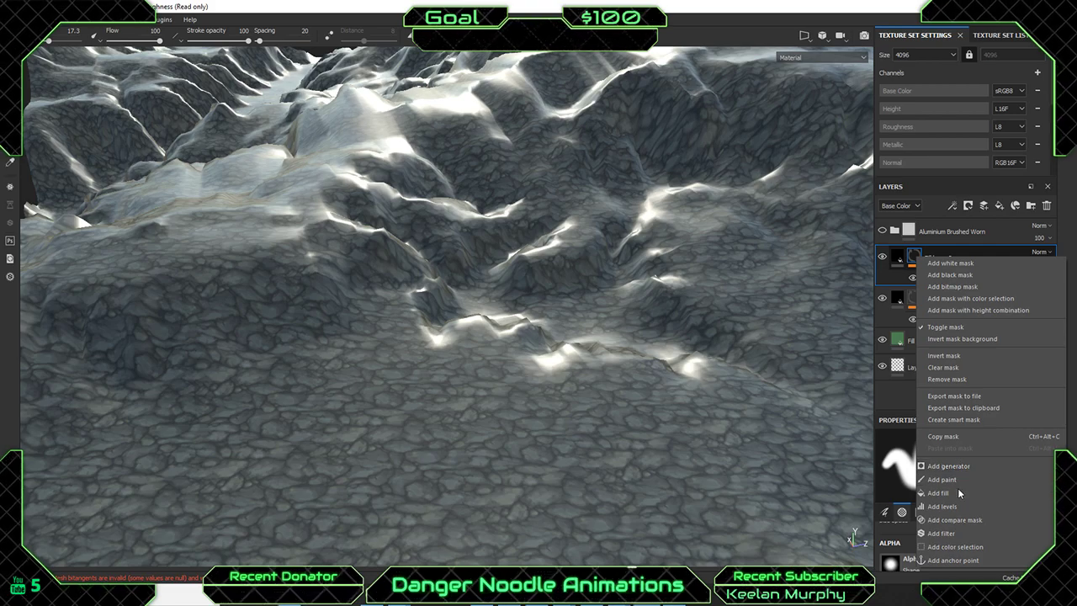
click(952, 255)
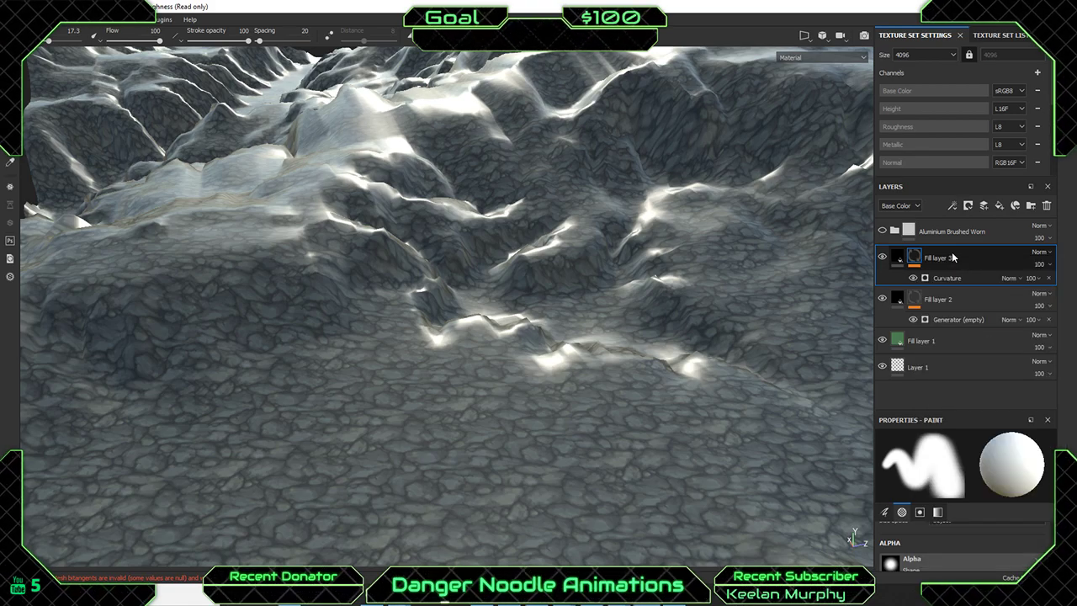
Switch to the Physical paint tool and try a particle stroke along the valley on the Fill layer 3 mask.
scroll(517, 373, down, 3)
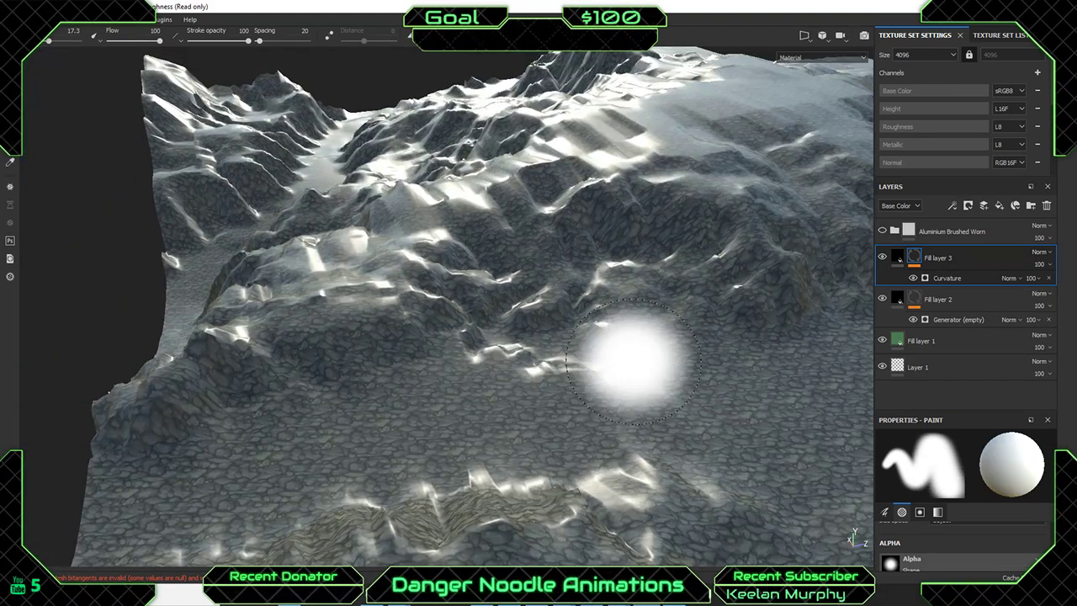
mouse_move(631, 361)
alt+mouse_down()
mouse_move(680, 372)
mouse_move(497, 373)
mouse_move(585, 303)
mouse_move(722, 325)
mouse_move(378, 308)
mouse_move(530, 246)
mouse_move(589, 370)
mouse_move(561, 381)
mouse_move(408, 315)
mouse_move(420, 304)
mouse_move(384, 281)
mouse_move(464, 299)
mouse_move(449, 301)
alt+mouse_up()
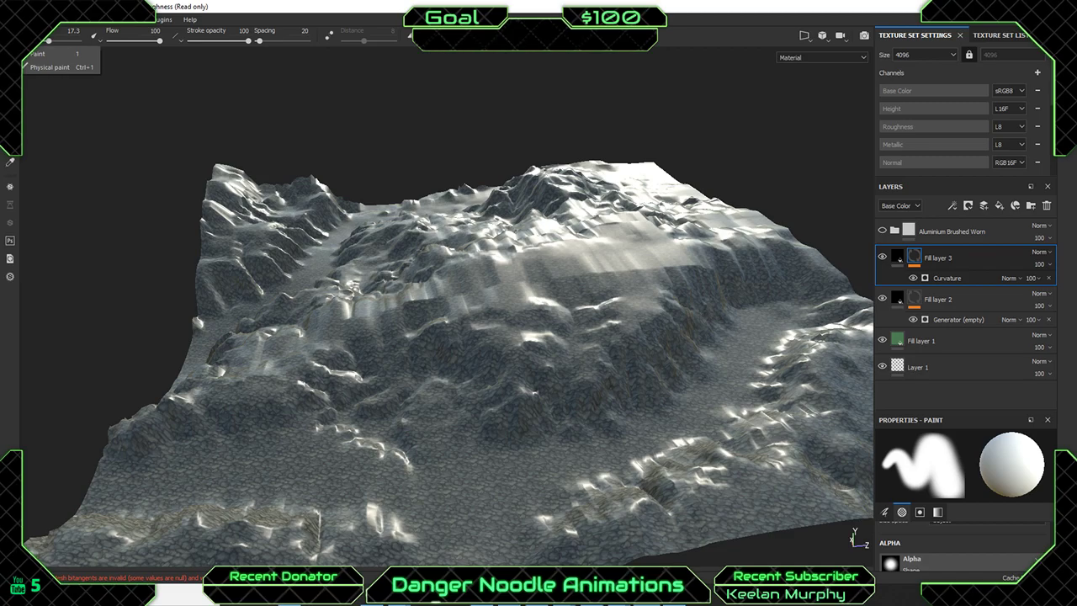
click(42, 74)
drag(716, 335, 619, 448)
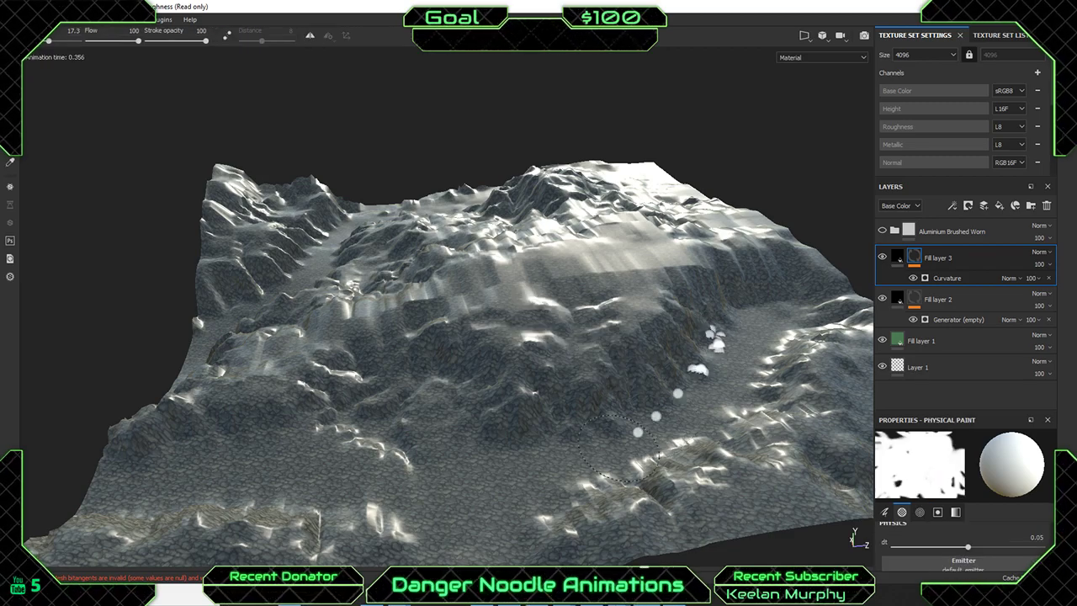
alt+middle_drag(682, 387, 634, 336)
scroll(630, 337, down, 3)
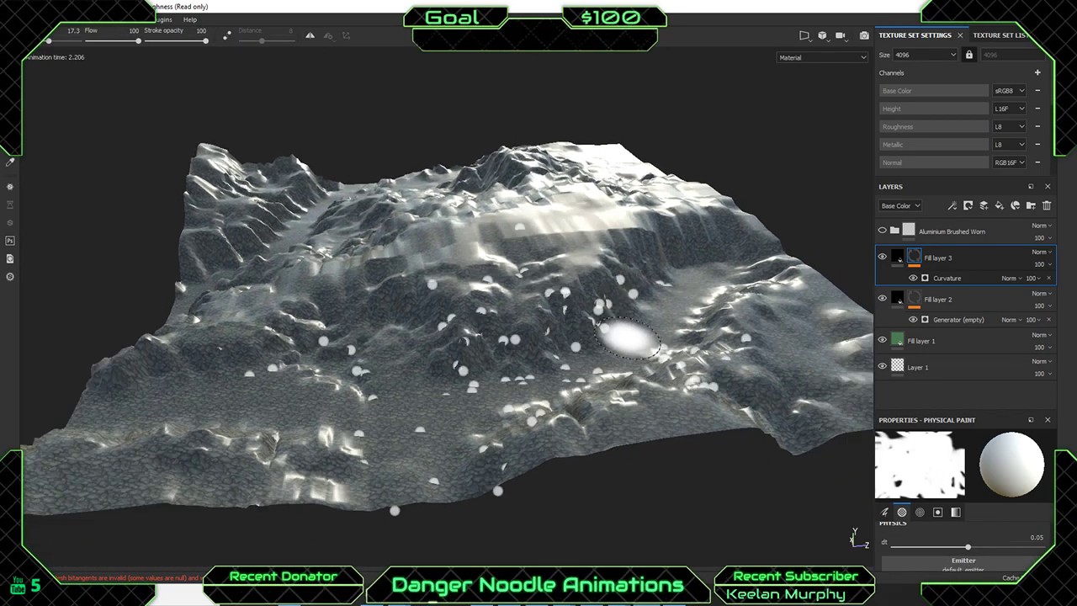
scroll(648, 335, down, 1)
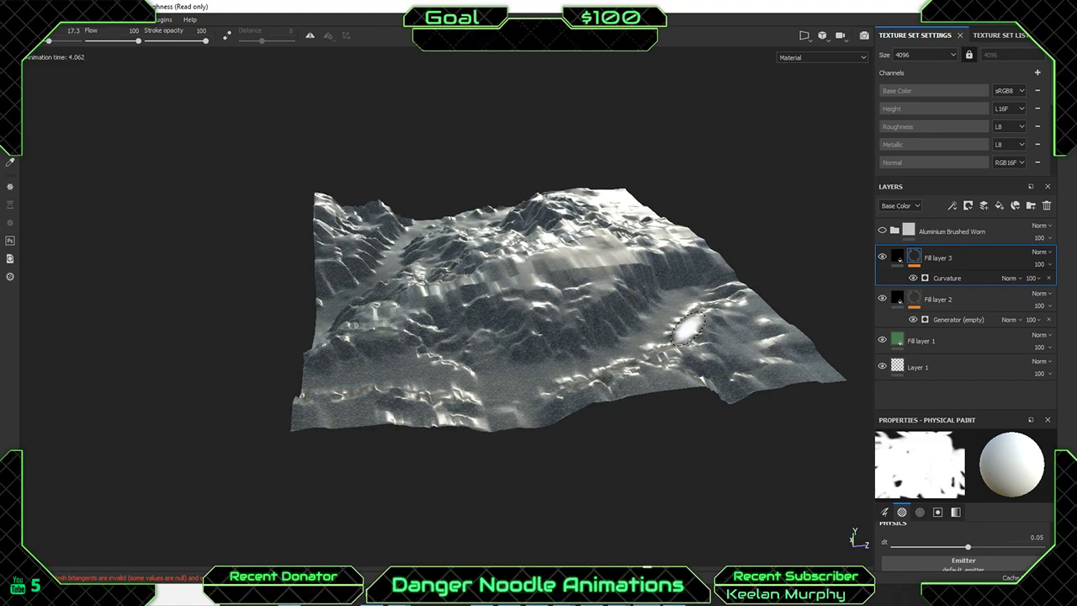
scroll(680, 330, up, 4)
alt+drag(684, 222, 652, 246)
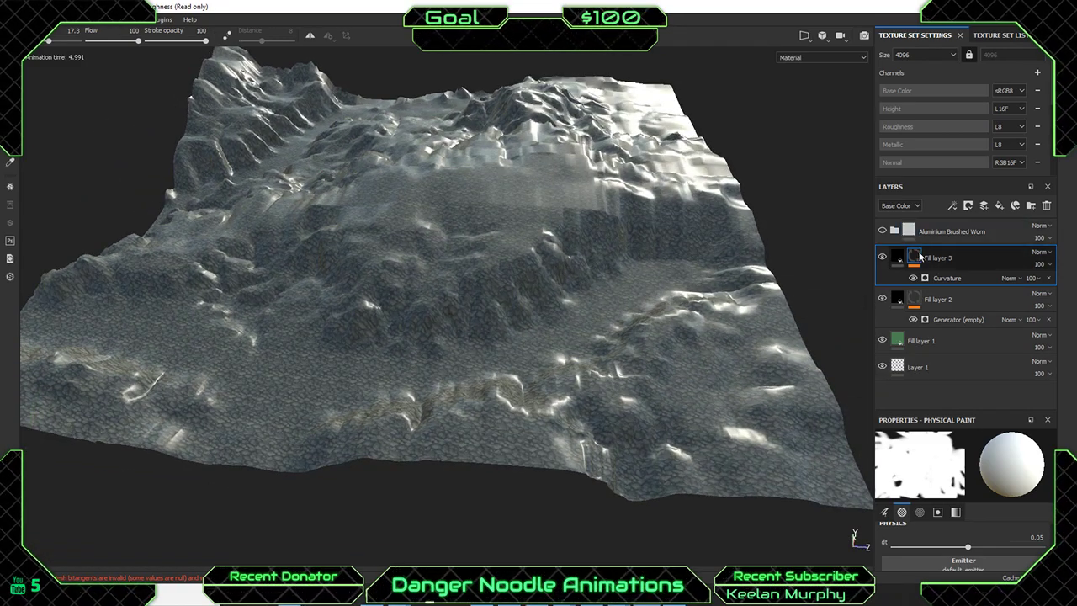
Replace the Fill layer 3 mask with a white mask and paint black particles over it along the valley and lower slopes.
right_click(916, 257)
click(944, 261)
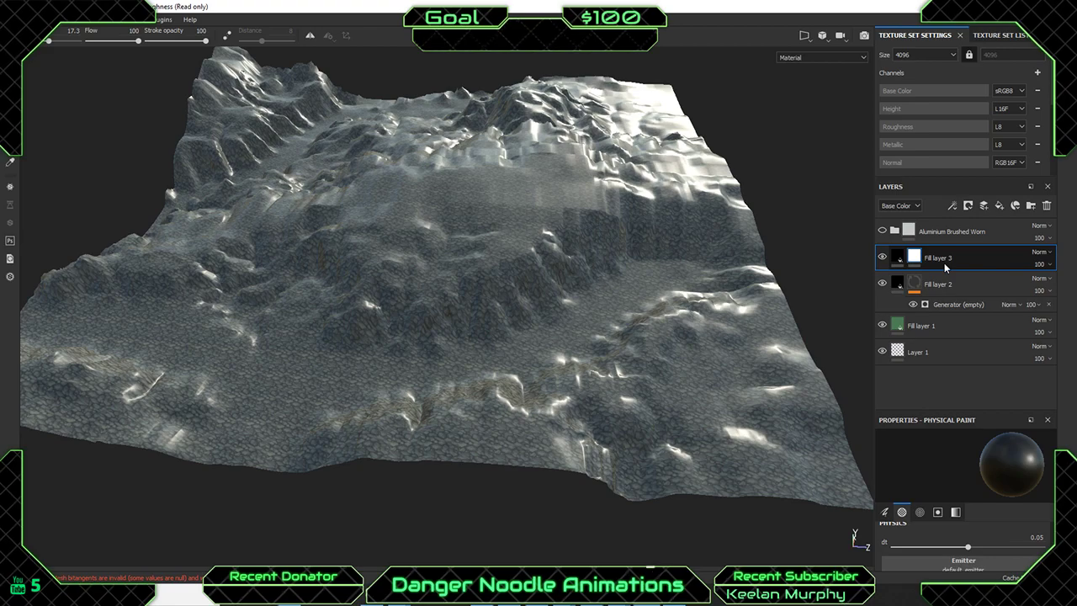
mouse_move(682, 320)
mouse_down()
mouse_move(623, 313)
mouse_move(336, 368)
mouse_up()
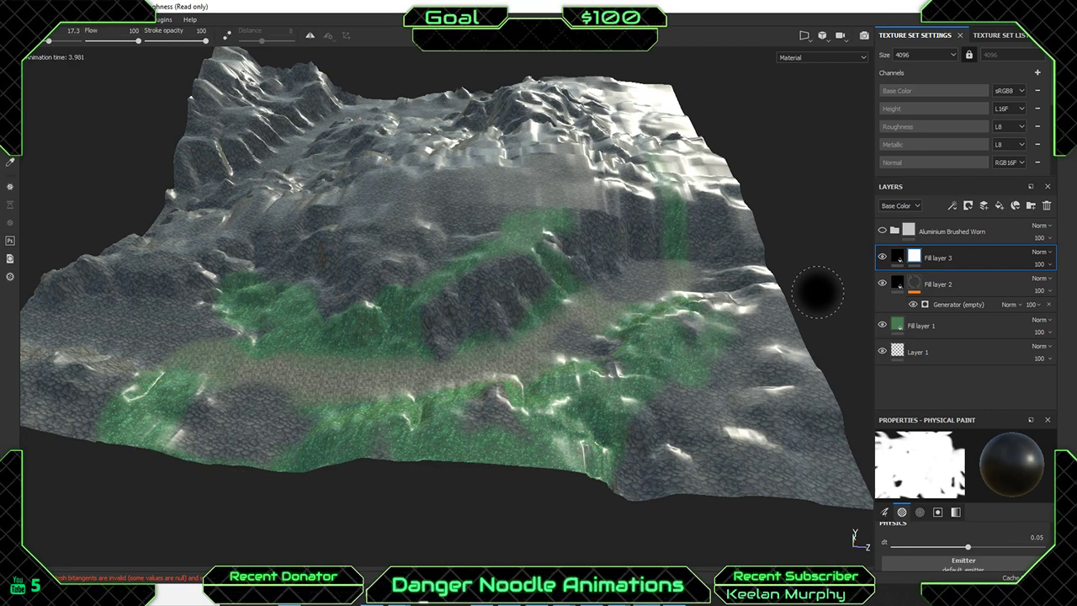
Undo the black particle strokes on the Fill layer 3 mask and set the physics dt of the brush to 0.022.
mouse_move(711, 285)
alt+mouse_down()
mouse_move(409, 266)
mouse_move(438, 354)
mouse_move(665, 356)
mouse_move(712, 315)
mouse_move(734, 311)
alt+mouse_up()
key(ctrl+z)
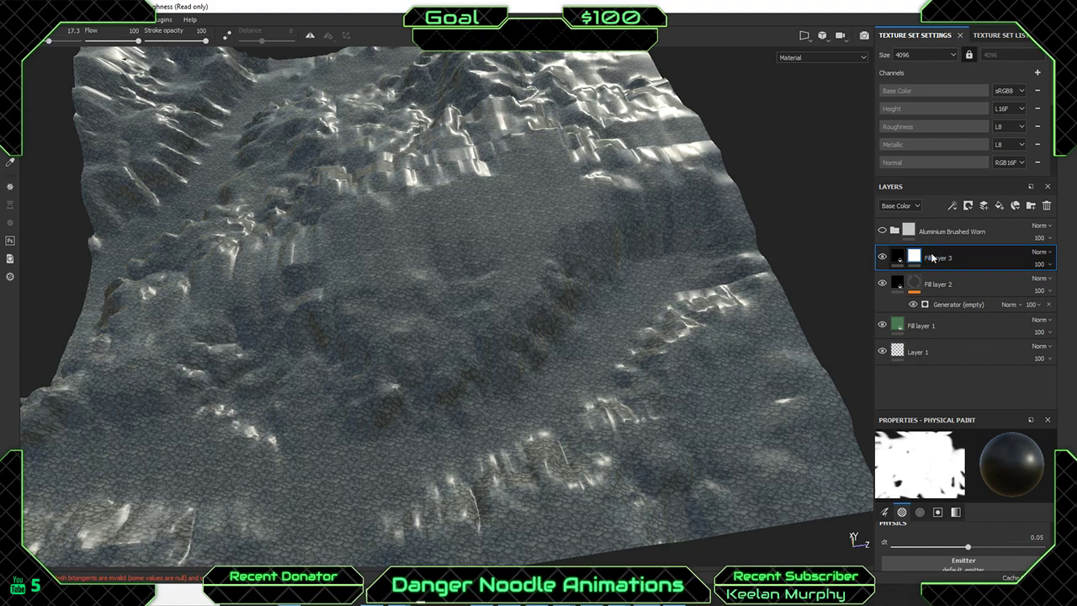
click(966, 547)
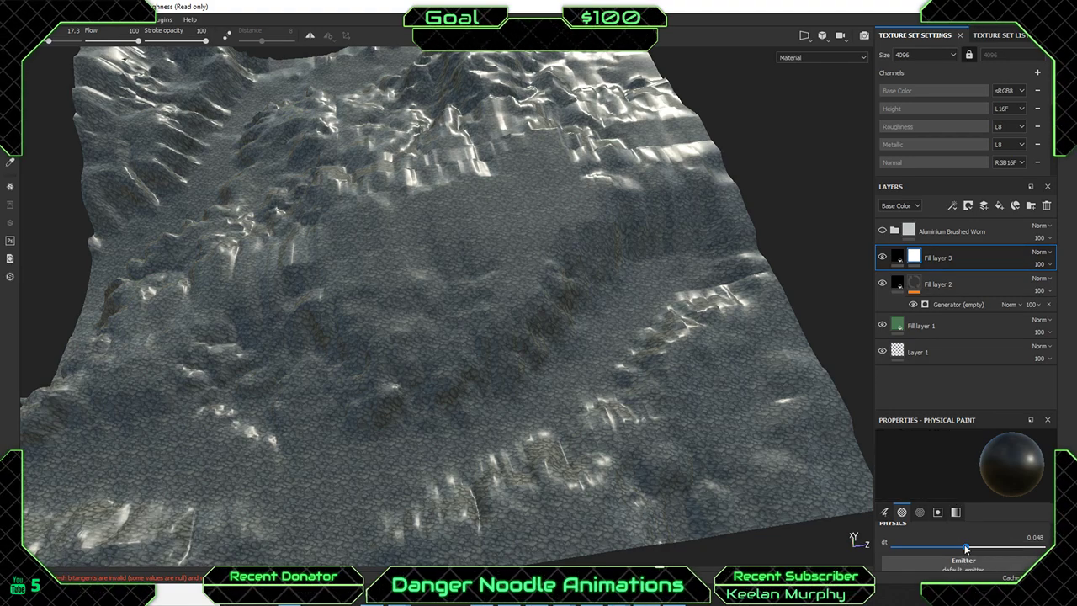
drag(965, 544, 925, 550)
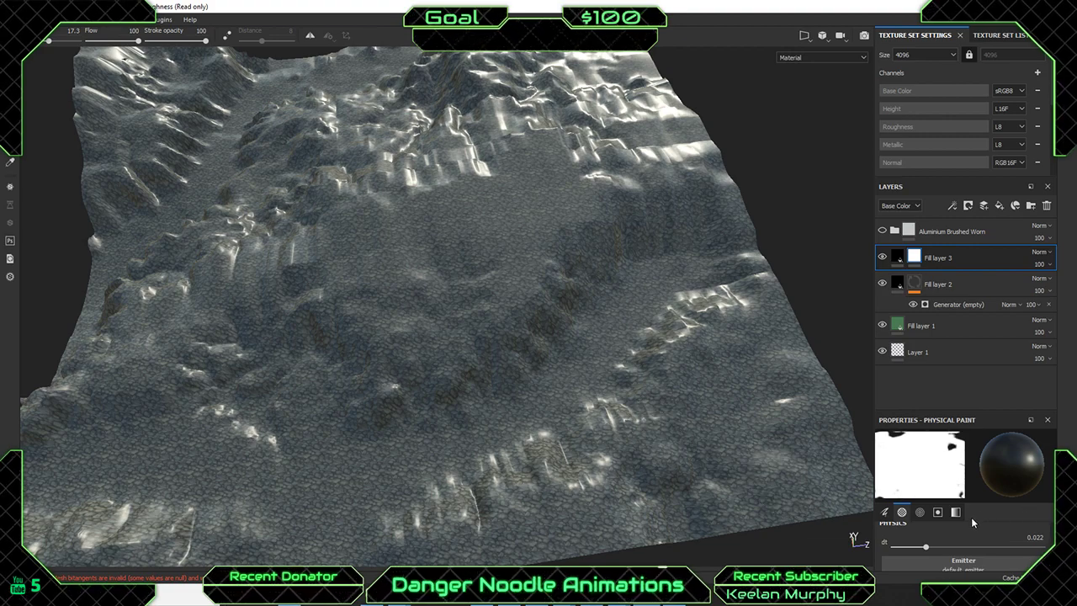
Enlarge the physical paint properties area and set the brush's grayscale value to 0.1455.
click(920, 512)
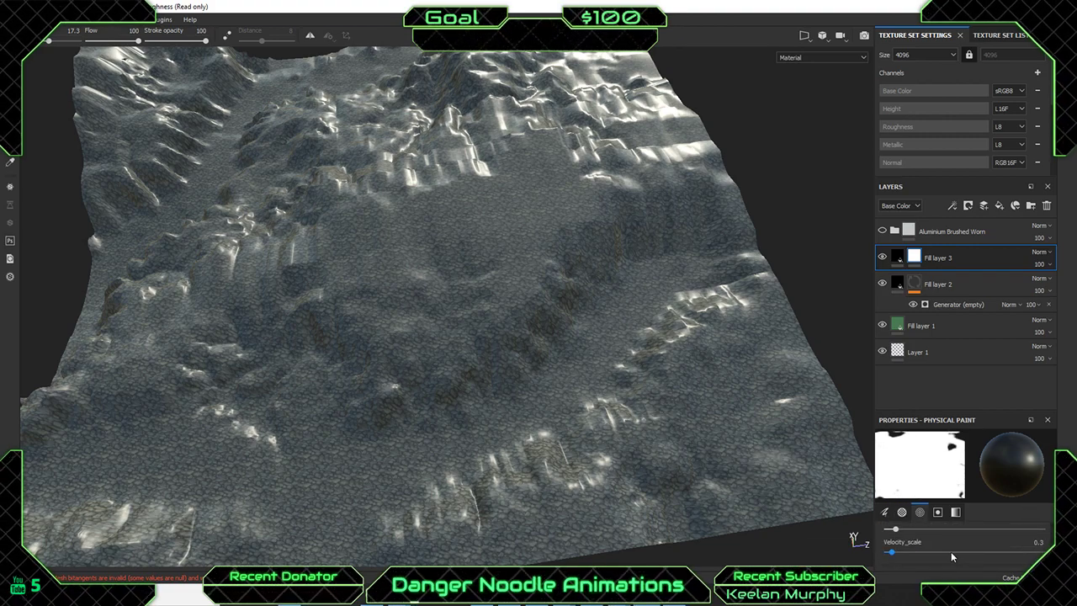
scroll(945, 541, down, 4)
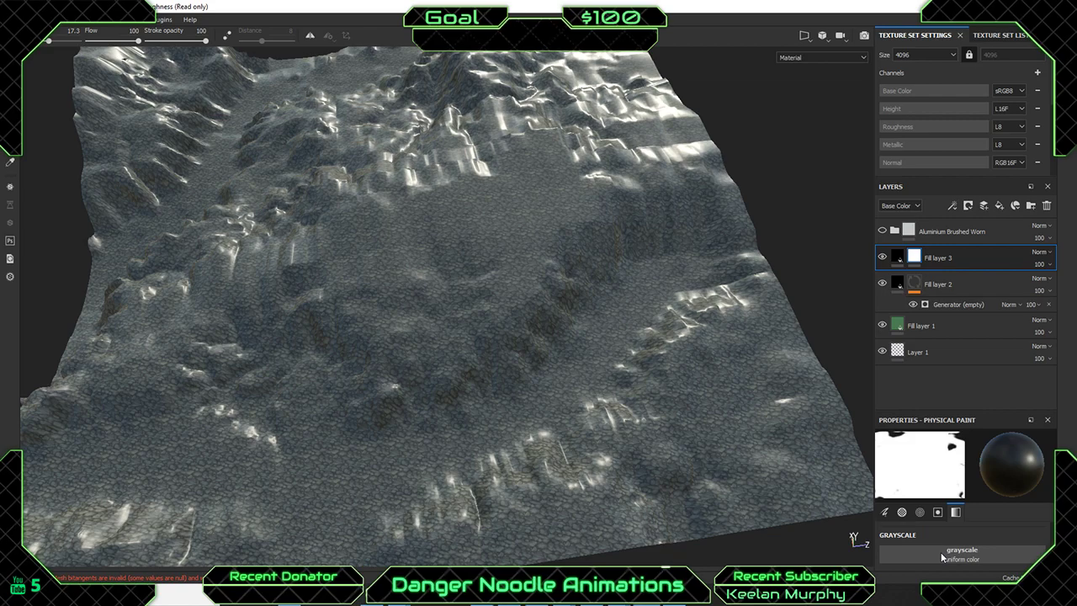
drag(955, 412, 943, 262)
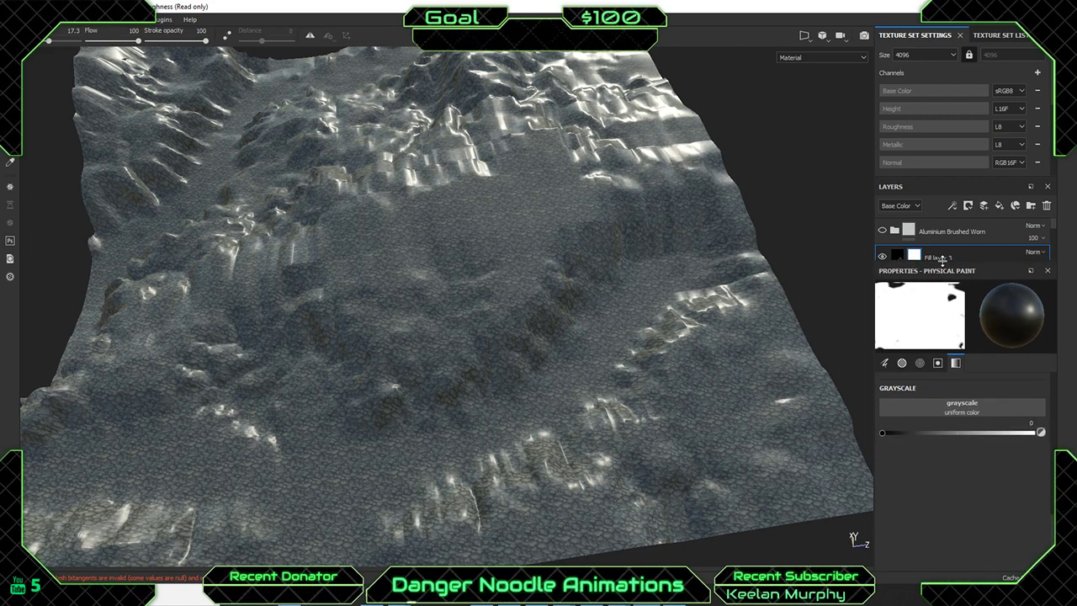
scroll(975, 463, up, 3)
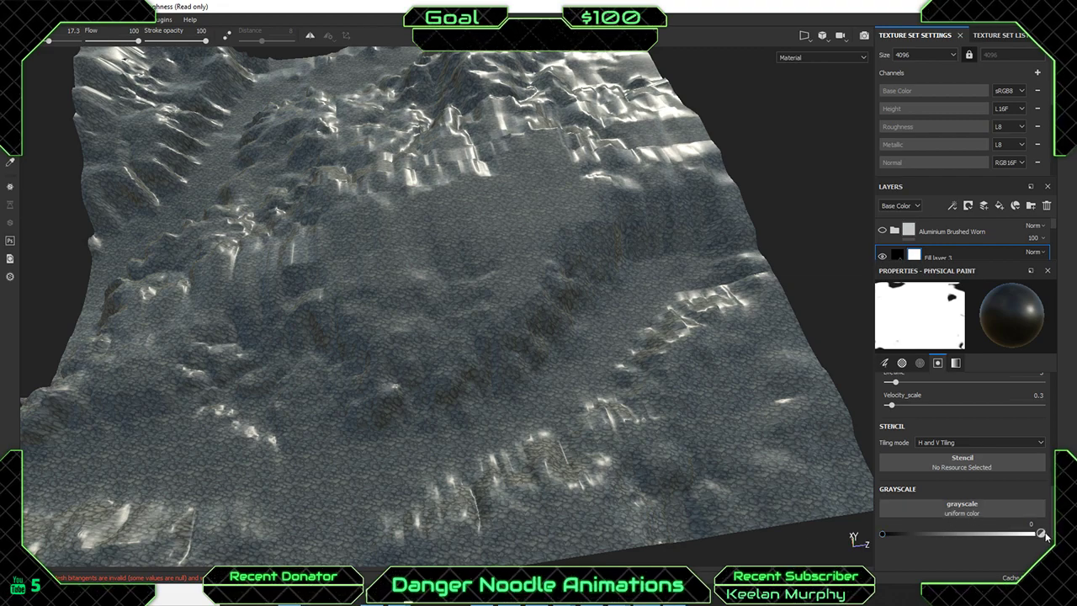
click(912, 535)
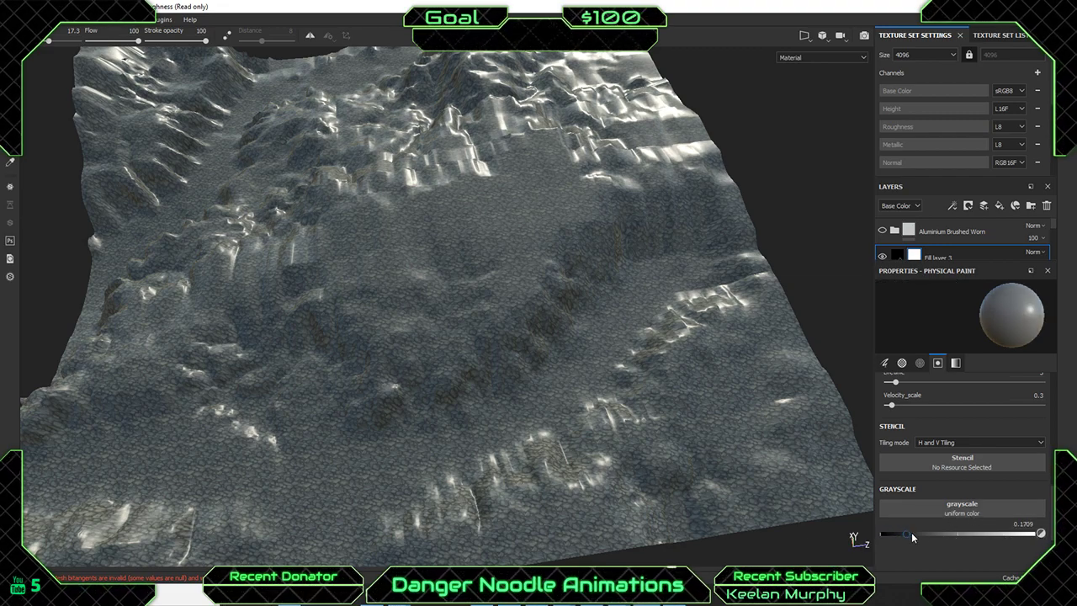
mouse_move(913, 533)
mouse_down()
mouse_move(875, 534)
mouse_move(1039, 536)
mouse_up()
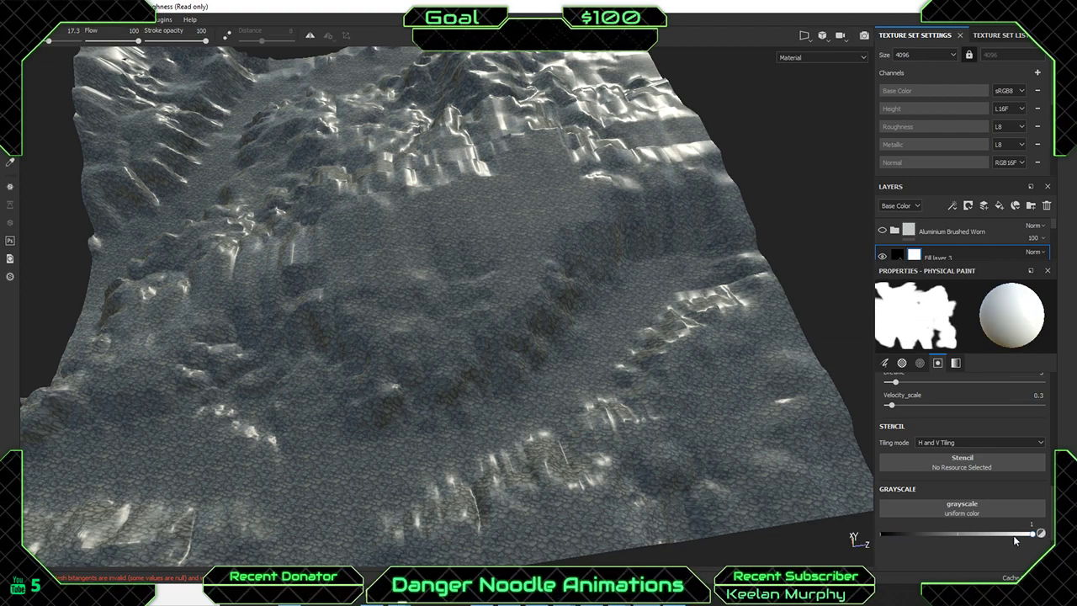
drag(1030, 534, 902, 536)
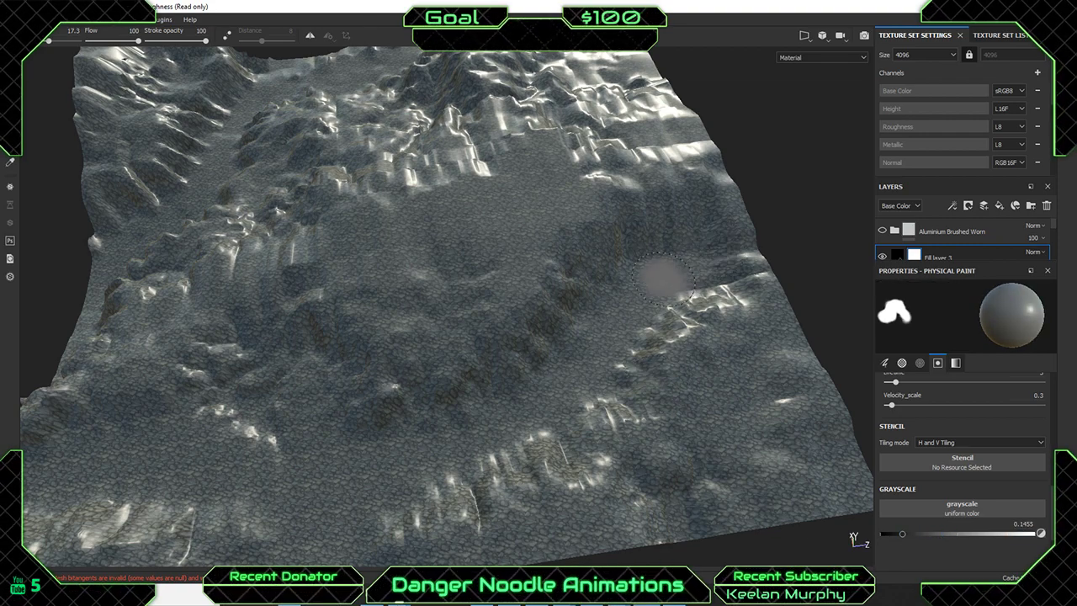
Try dark grey particle strokes along the valley on the Fill layer 3 mask, also with a much smaller brush, and undo them.
click(663, 278)
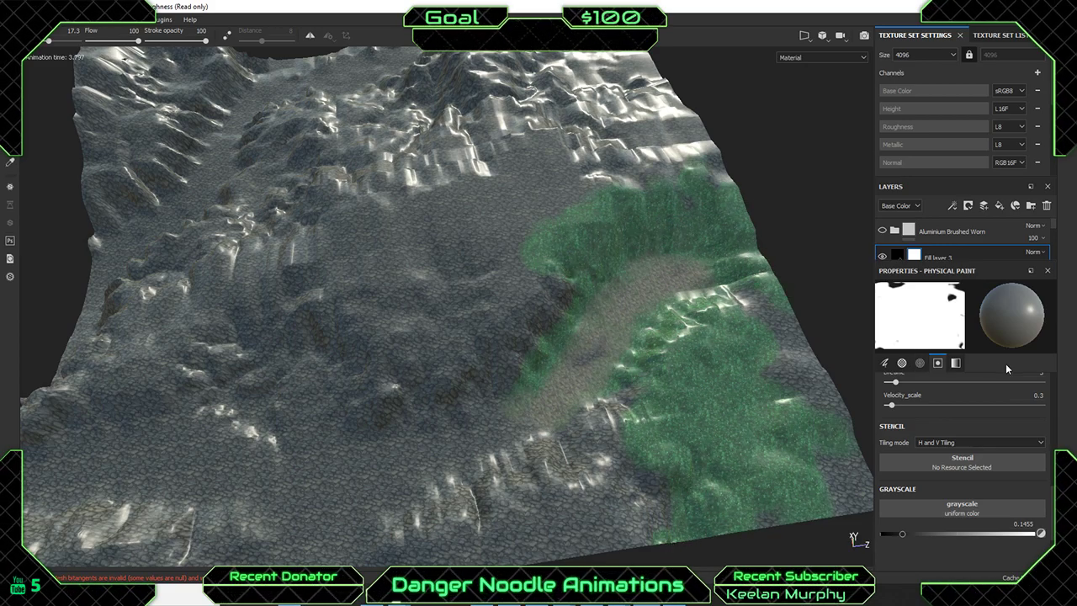
alt+middle_drag(620, 311, 760, 284)
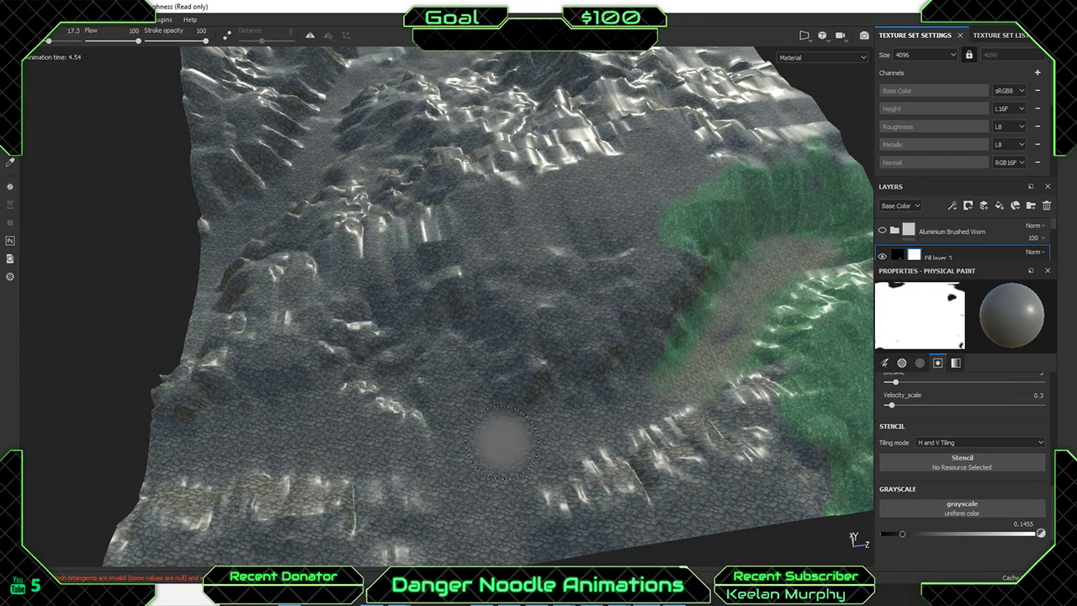
click(643, 403)
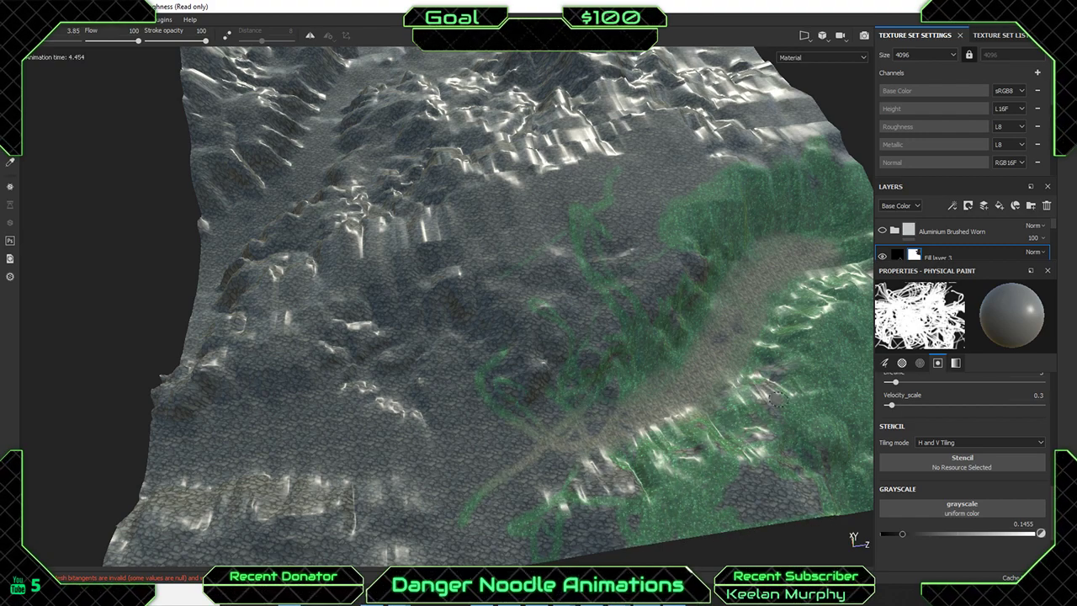
scroll(928, 492, up, 1)
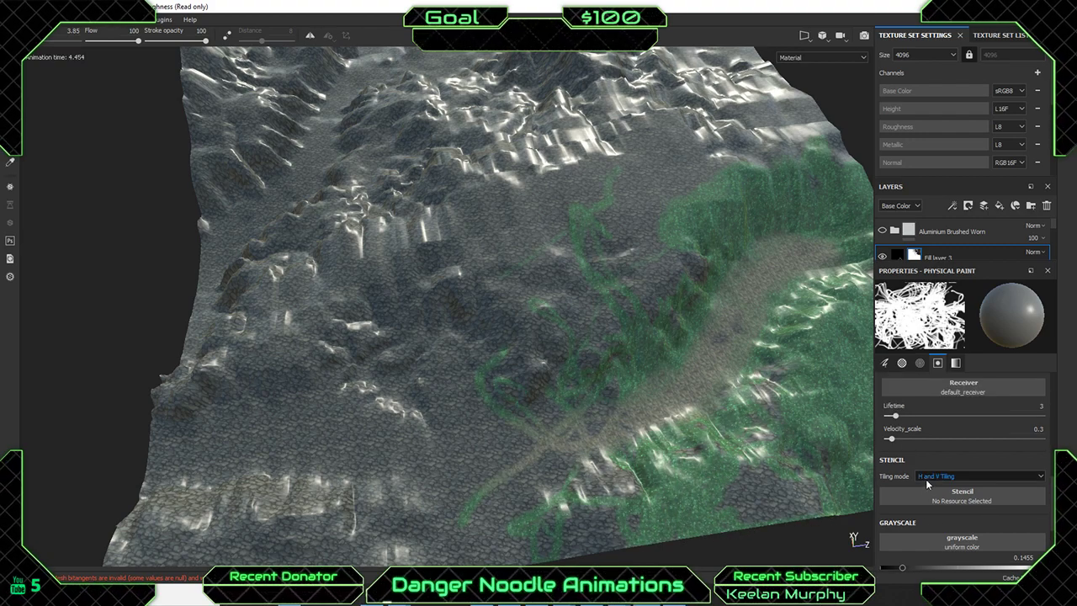
key(ctrl+z)
key(ctrl+z)
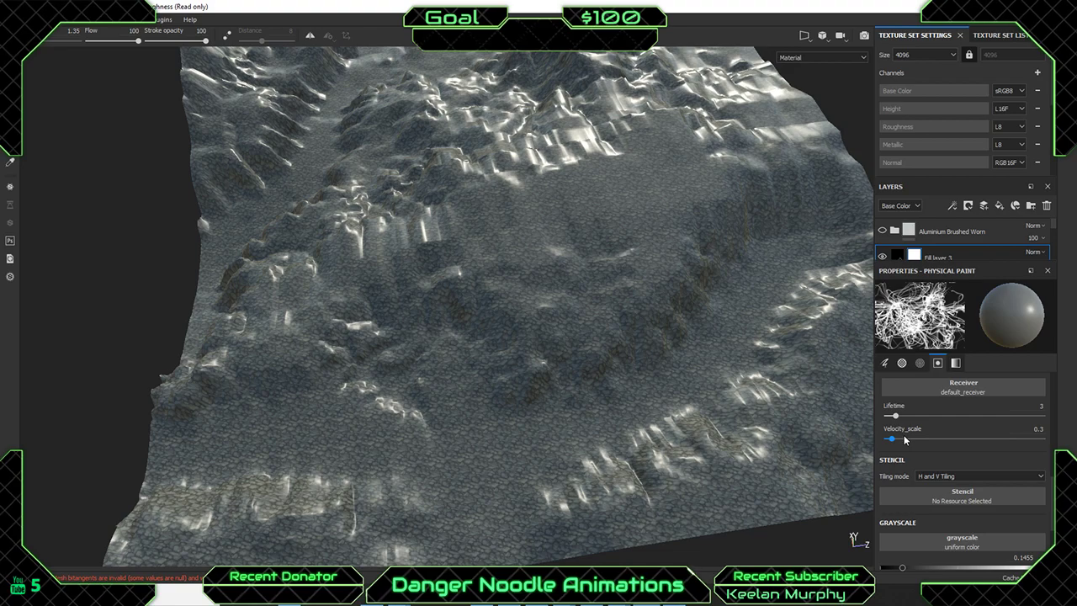
Set the receiver's Velocity_scale to 0.04 for the physical paint brush.
drag(891, 439, 910, 446)
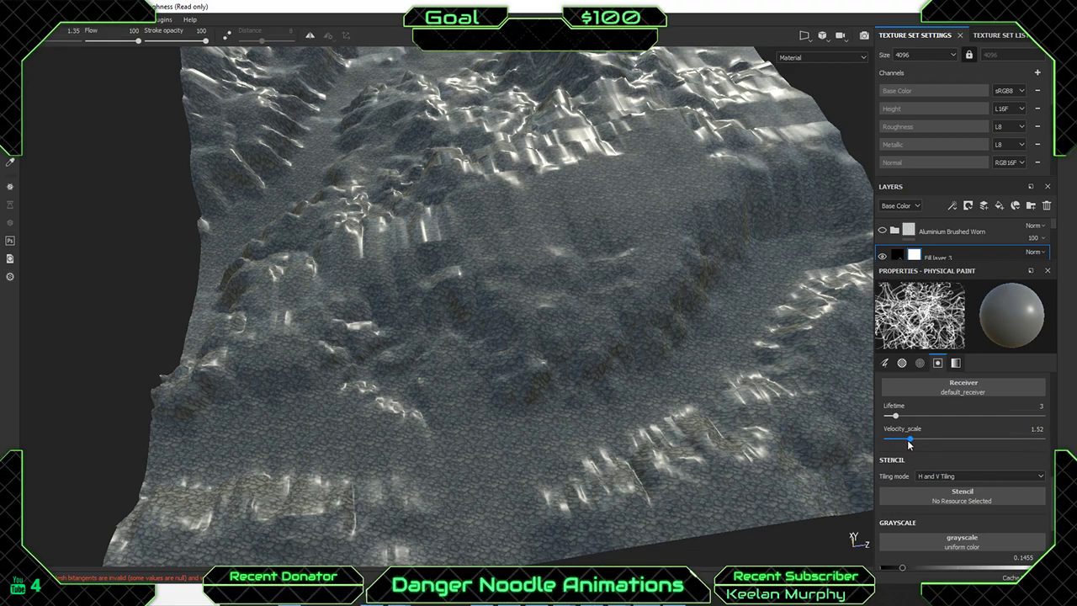
drag(910, 446, 888, 438)
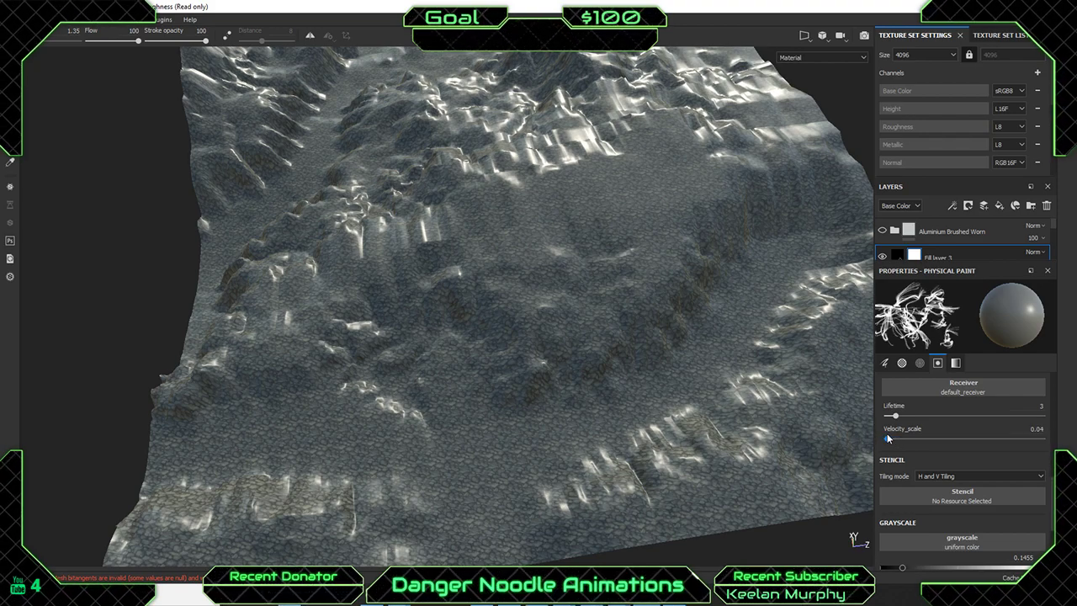
Try a particle stroke at the far end of the valley, inspect its trails down the slopes, and undo it.
click(829, 239)
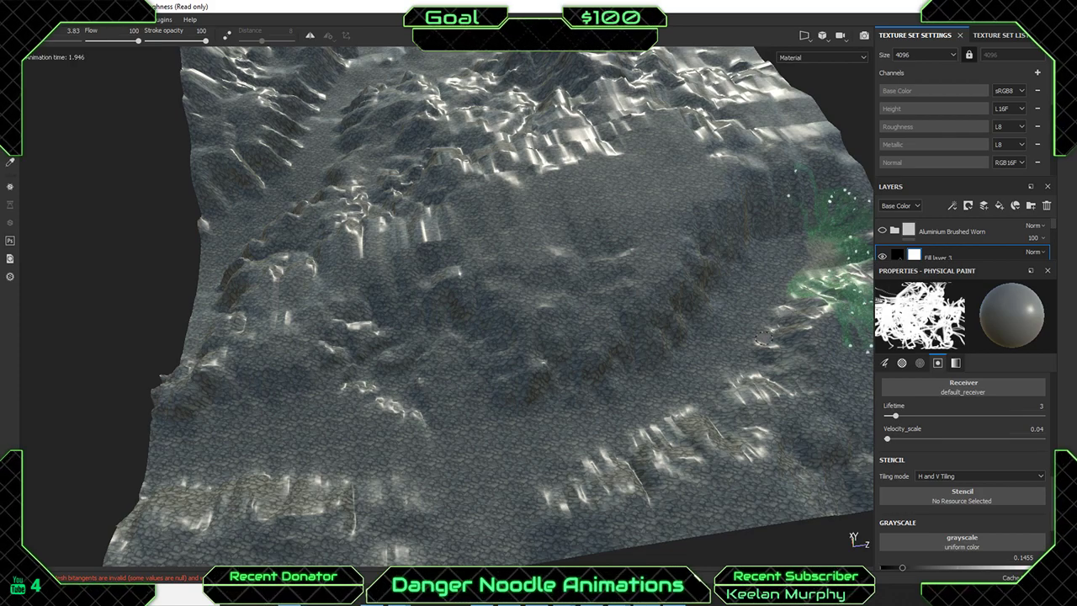
alt+middle_drag(742, 331, 705, 331)
mouse_move(706, 331)
alt+mouse_down()
mouse_move(564, 356)
mouse_move(643, 319)
alt+mouse_up()
alt+right_drag(643, 319, 645, 323)
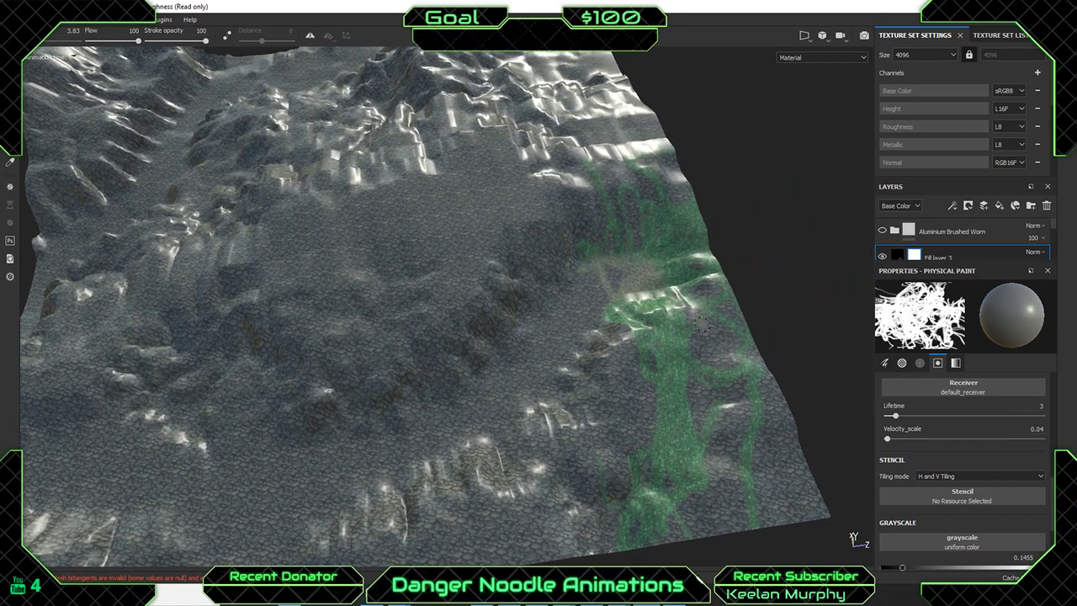
mouse_move(703, 325)
alt+mouse_down()
mouse_move(683, 340)
mouse_move(707, 327)
mouse_move(684, 326)
alt+mouse_up()
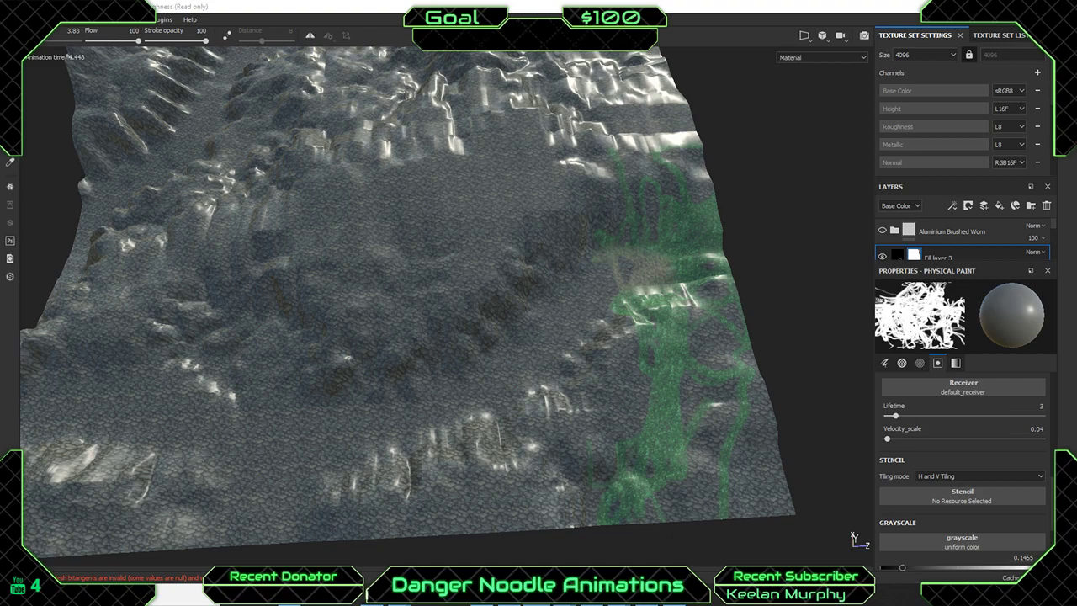
alt+drag(566, 218, 579, 214)
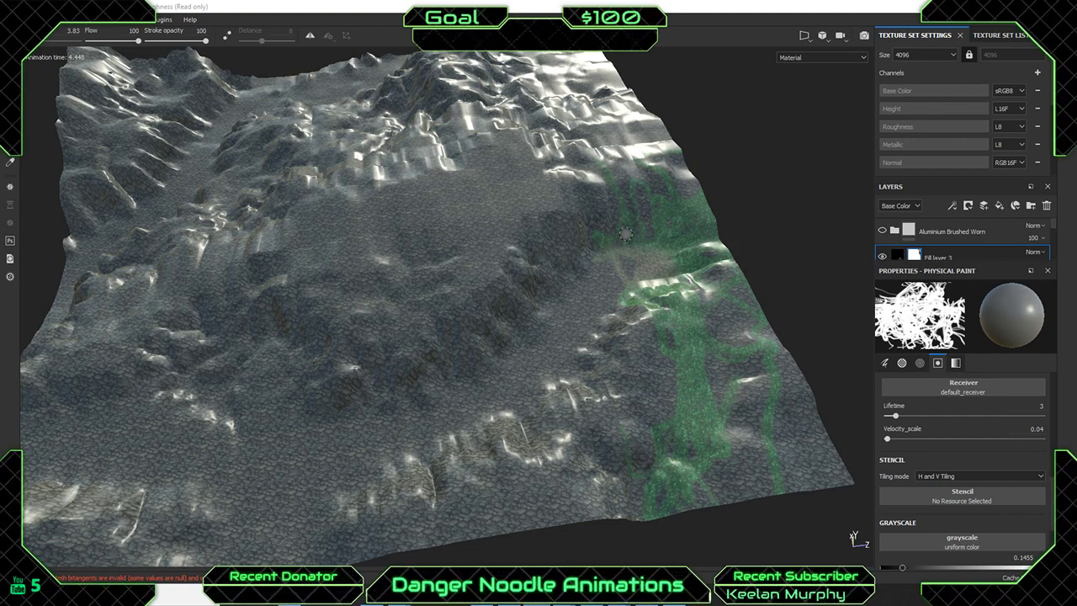
alt+middle_drag(616, 278, 599, 315)
key(ctrl+z)
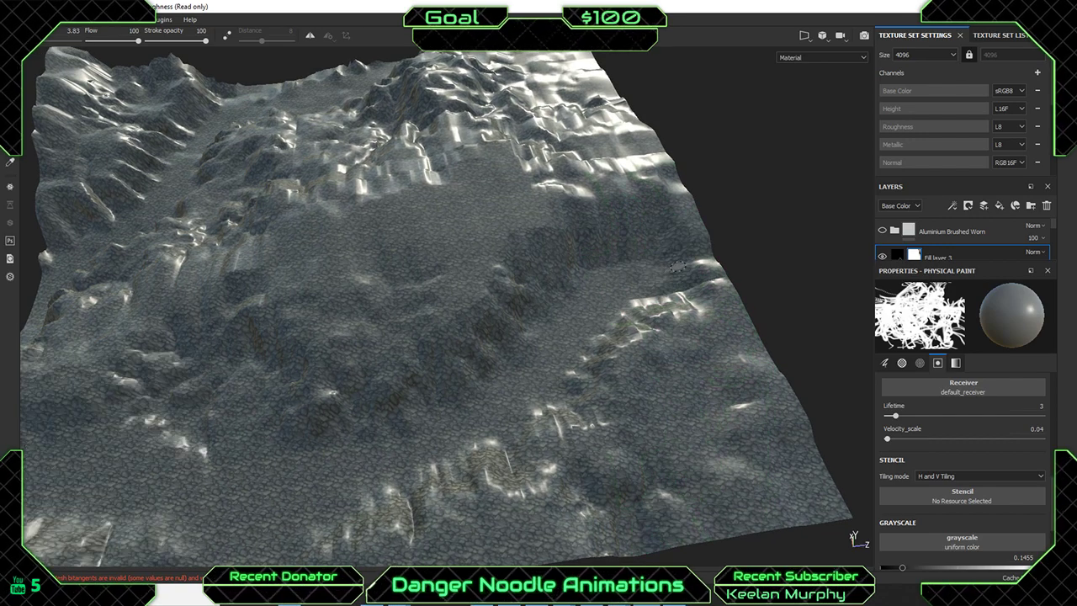
Make more room for the layer list and set the physics dt to 0.003.
drag(962, 260, 954, 294)
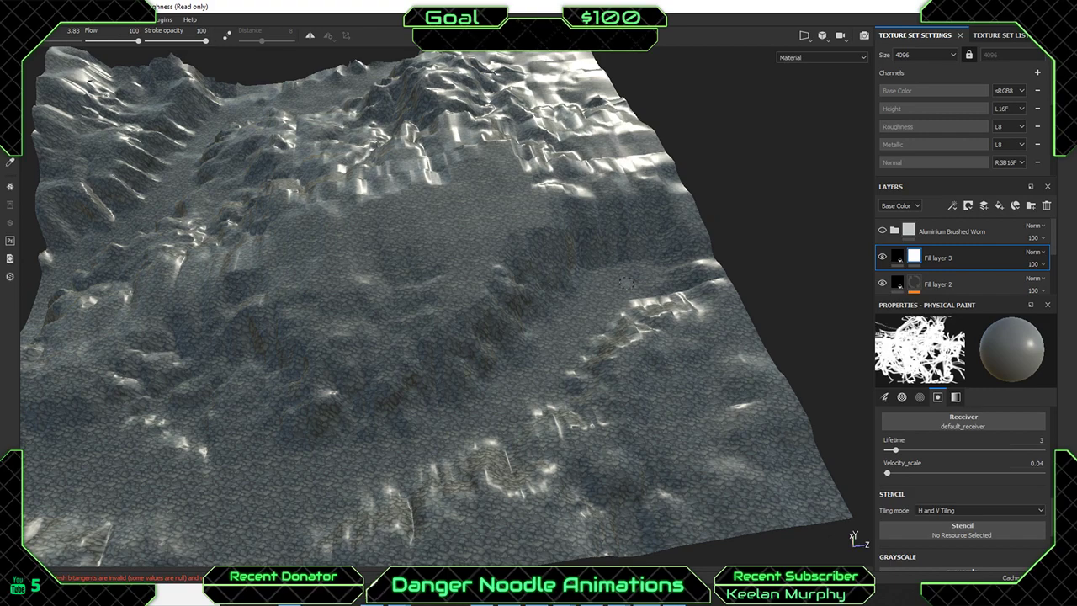
alt+middle_drag(503, 335, 585, 305)
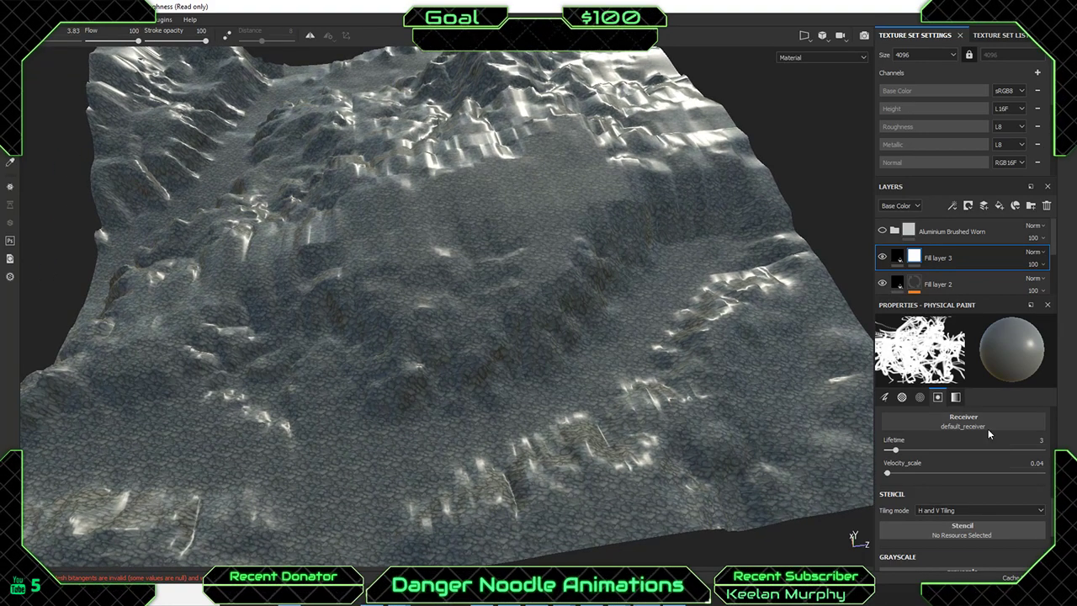
scroll(946, 421, up, 4)
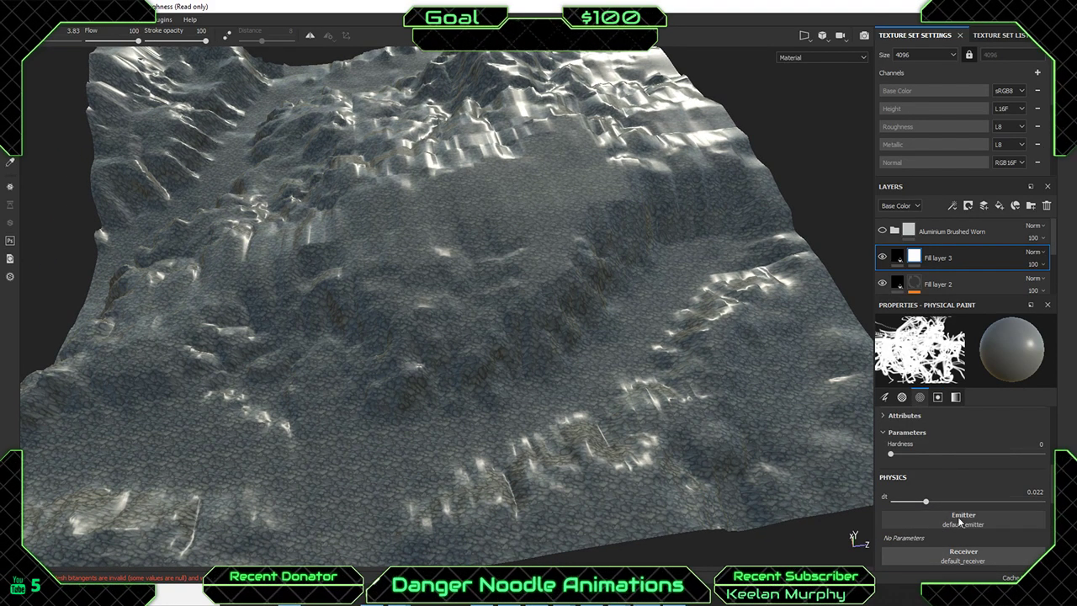
drag(926, 502, 1044, 502)
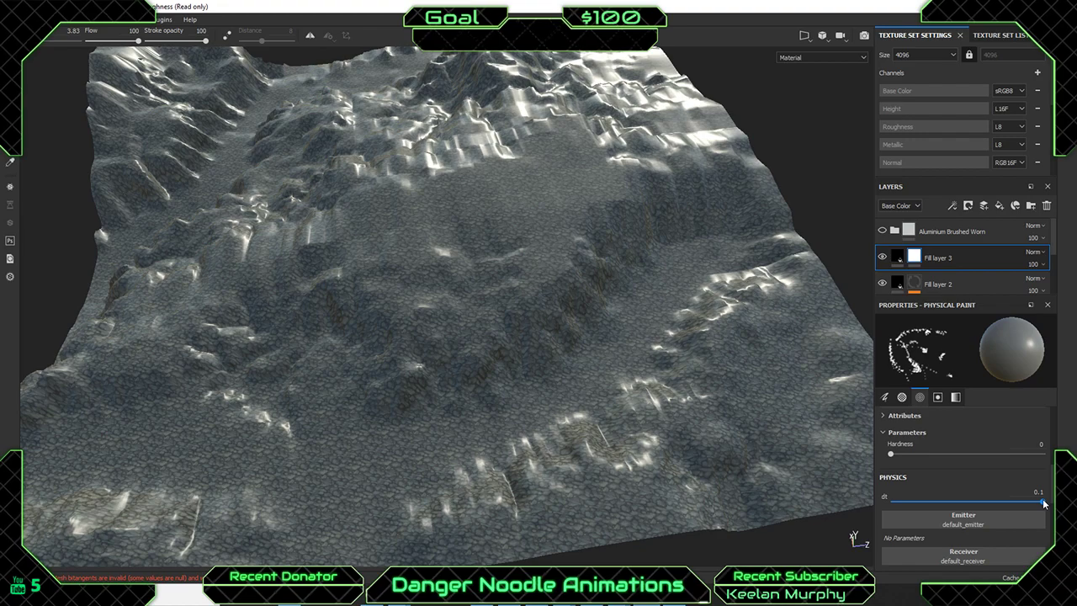
drag(1040, 502, 897, 505)
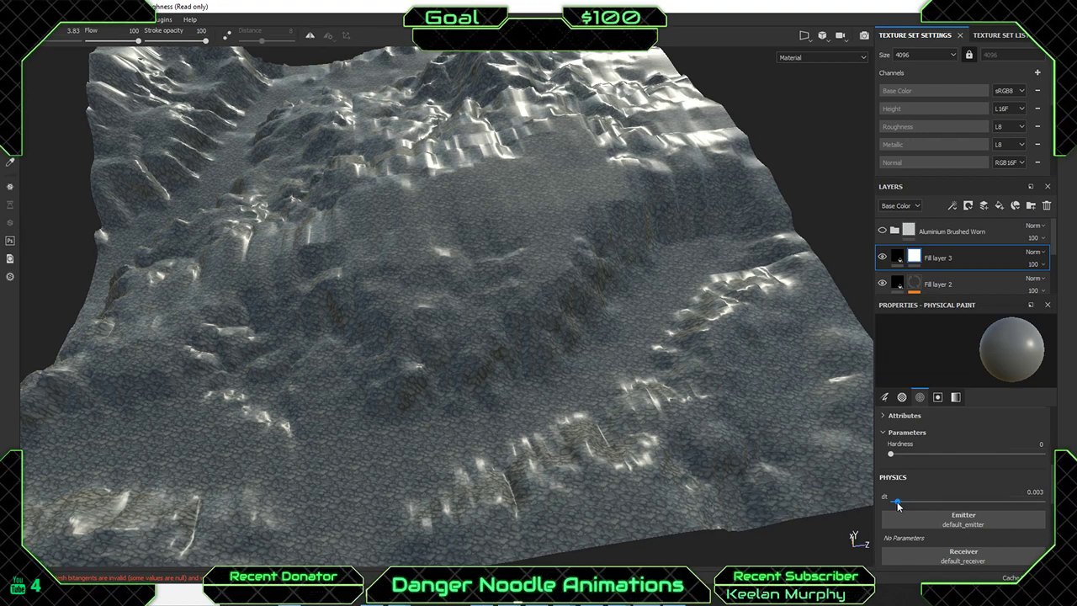
Adjust the brush hardness and set the particle receiver's Lifetime to 1.27.
click(893, 455)
mouse_move(894, 455)
mouse_down()
mouse_move(929, 456)
mouse_move(889, 461)
mouse_up()
scroll(890, 461, down, 1)
scroll(909, 481, down, 1)
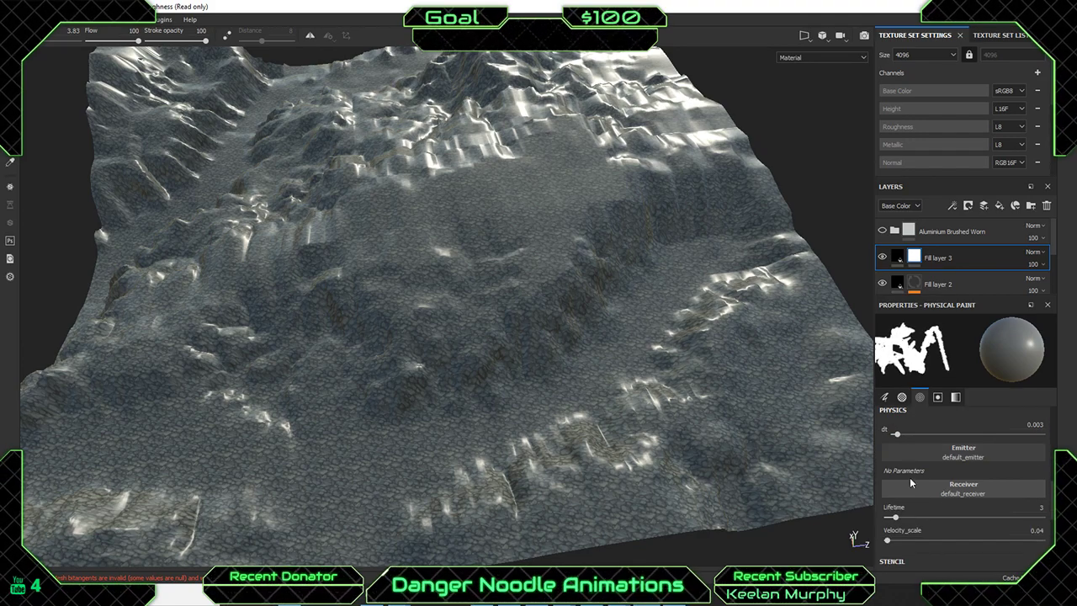
scroll(915, 477, down, 1)
drag(903, 487, 899, 485)
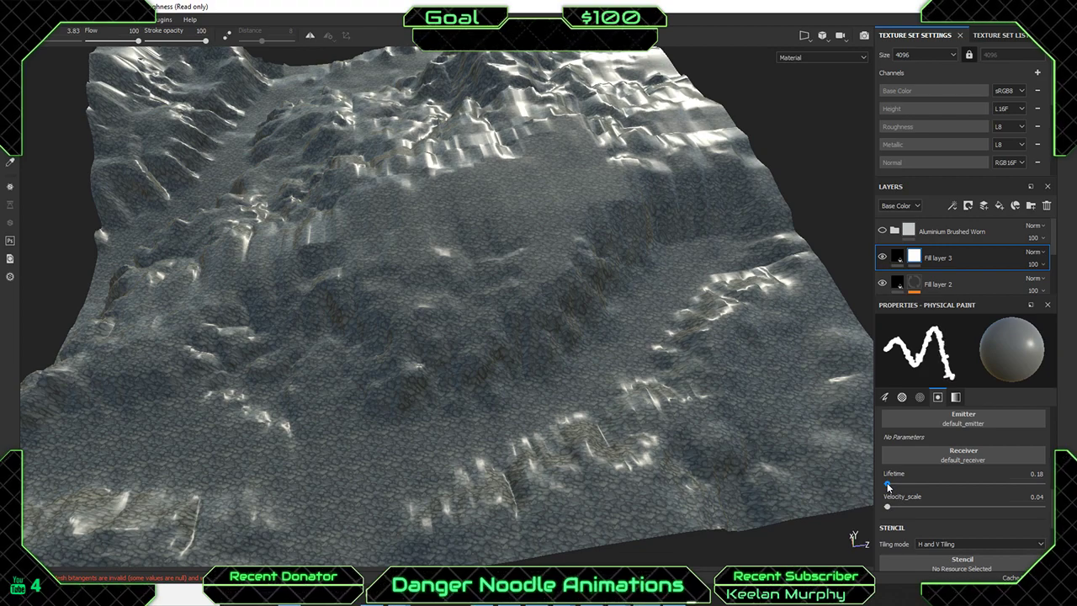
drag(889, 486, 891, 486)
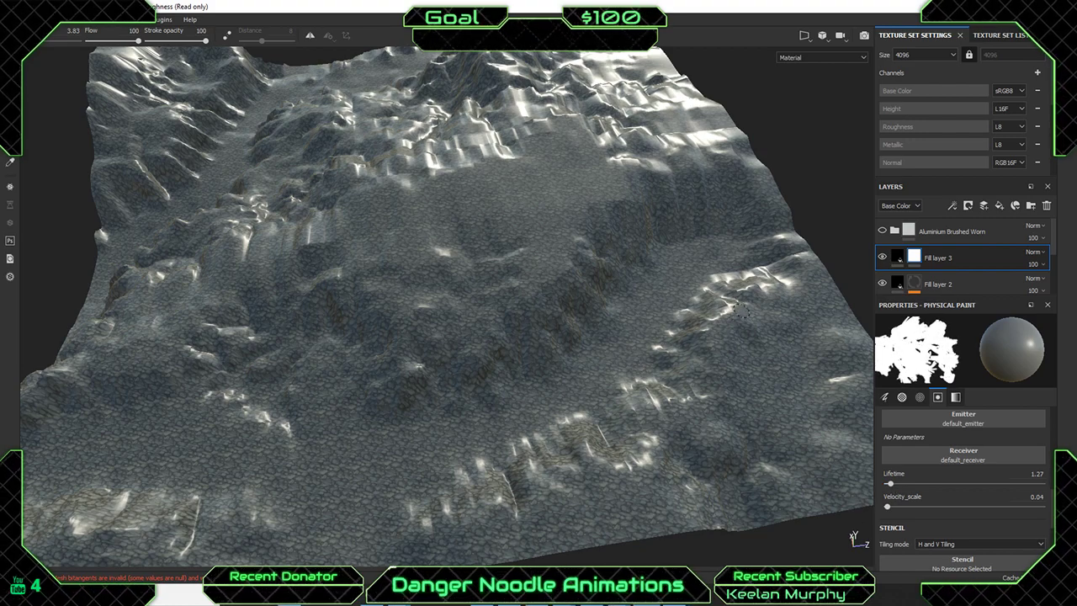
Paint short-lived dark grey particles on the Fill layer 3 mask along the whole valley floor from its far end to the opposite terrain edge.
click(714, 256)
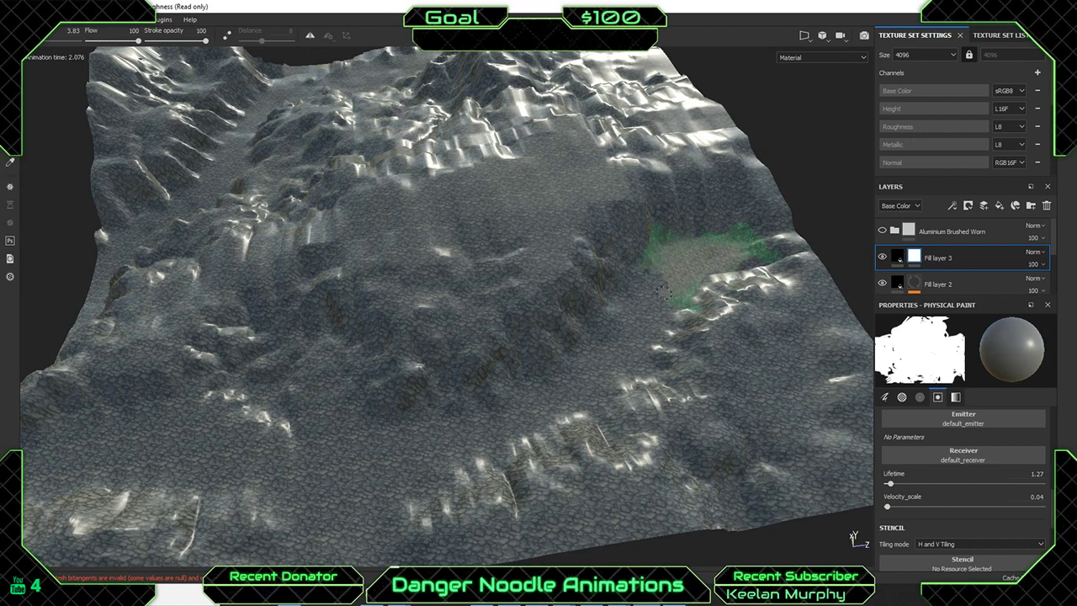
drag(637, 320, 582, 367)
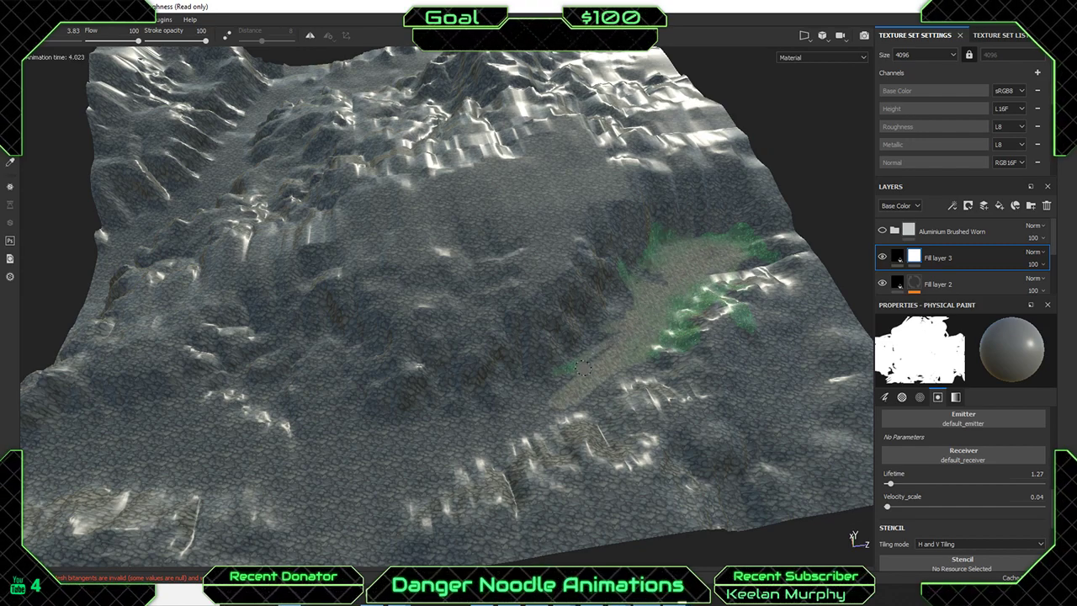
drag(508, 423, 507, 423)
click(455, 453)
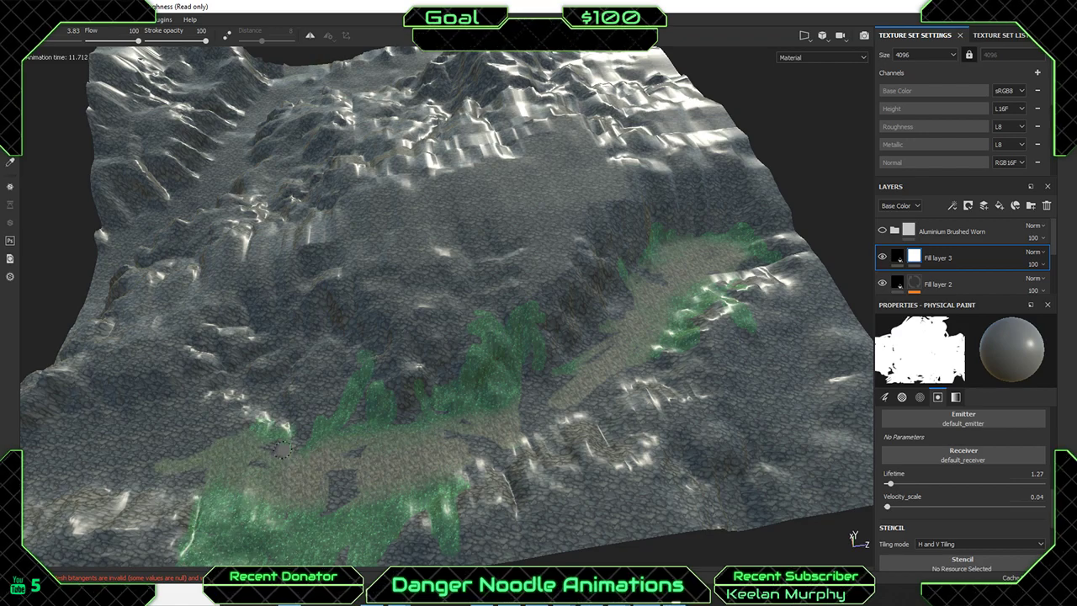
mouse_move(114, 435)
mouse_down()
mouse_move(64, 440)
mouse_move(222, 467)
mouse_move(257, 461)
mouse_move(195, 430)
mouse_up()
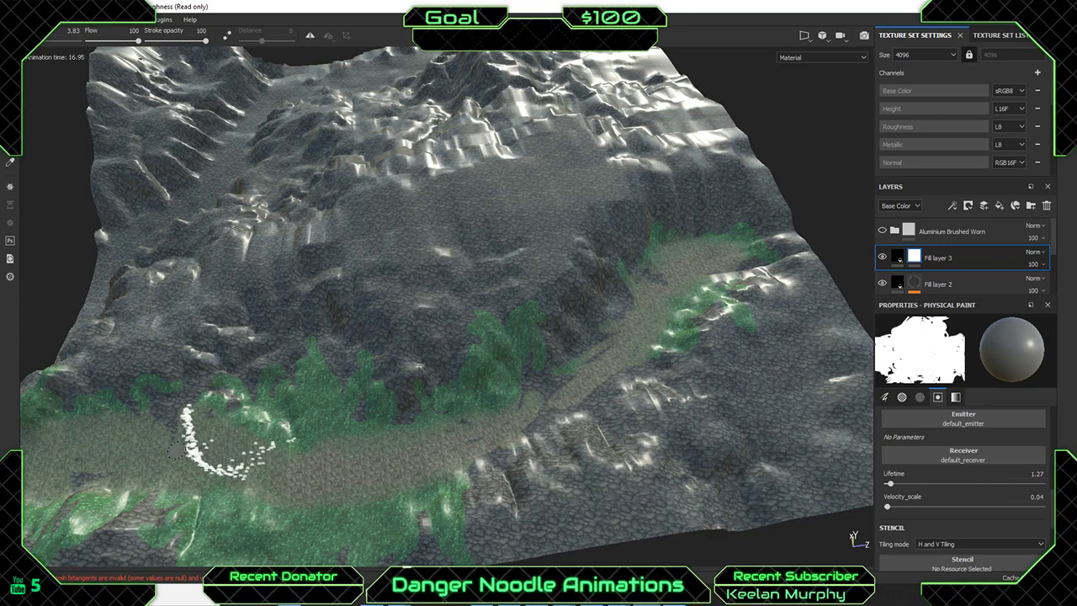
mouse_move(438, 436)
mouse_down()
mouse_move(595, 403)
mouse_move(665, 327)
mouse_move(532, 404)
mouse_move(336, 419)
mouse_move(788, 361)
mouse_move(523, 428)
mouse_move(510, 396)
mouse_move(536, 305)
mouse_move(580, 337)
mouse_move(672, 119)
mouse_move(340, 145)
mouse_up()
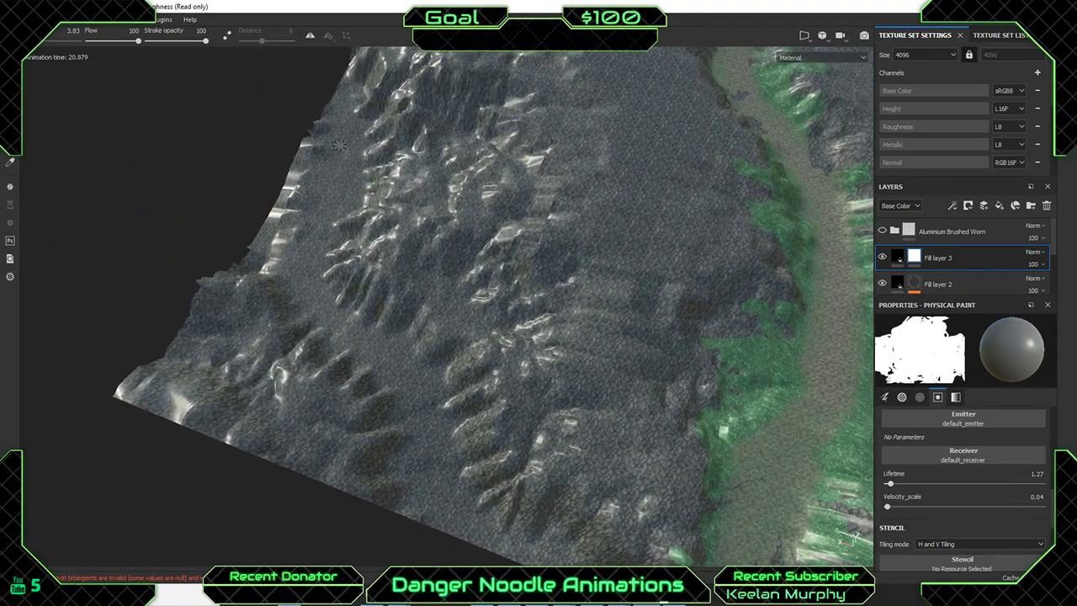
Paint short-lived particles on the Fill layer 3 mask along the second valley, from its far end down to the terrain's near edge.
mouse_move(337, 98)
mouse_down()
mouse_move(347, 150)
mouse_move(305, 264)
mouse_move(333, 337)
mouse_move(387, 371)
mouse_move(425, 429)
mouse_move(444, 510)
mouse_up()
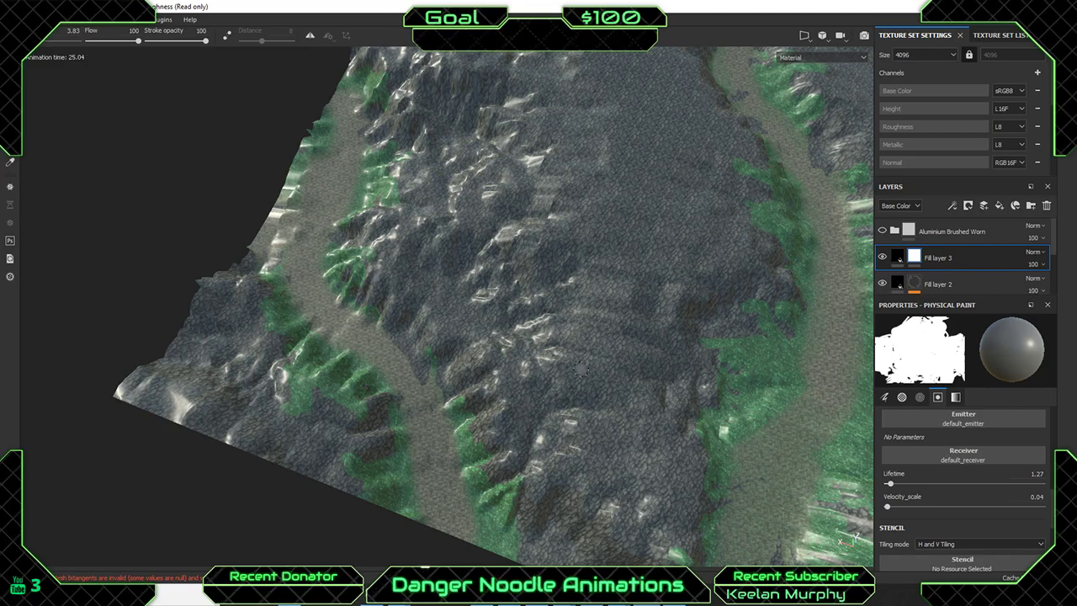
alt+drag(582, 367, 376, 347)
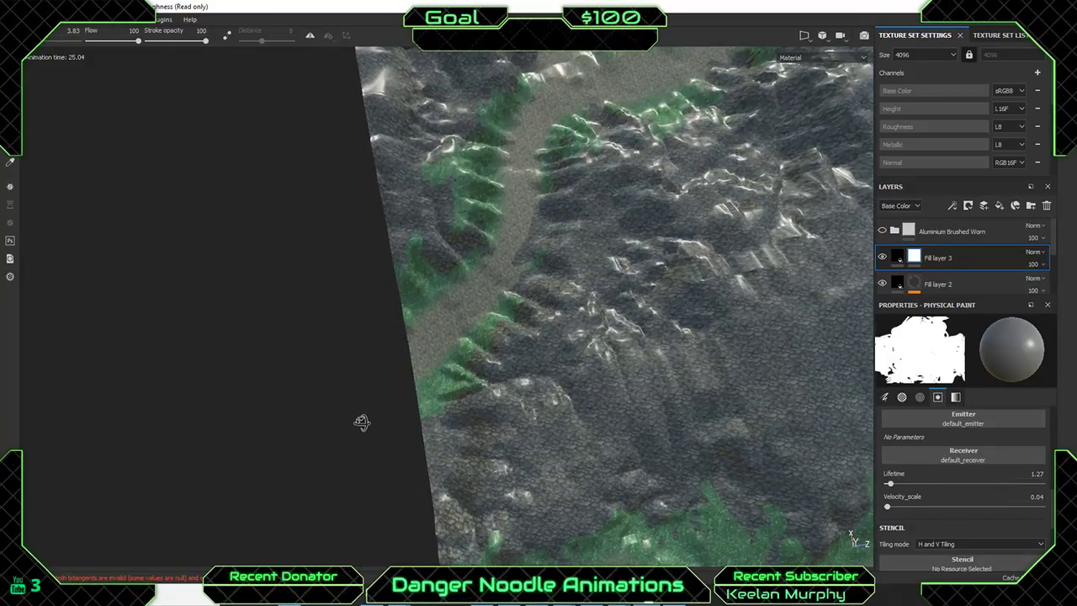
alt+drag(362, 423, 307, 320)
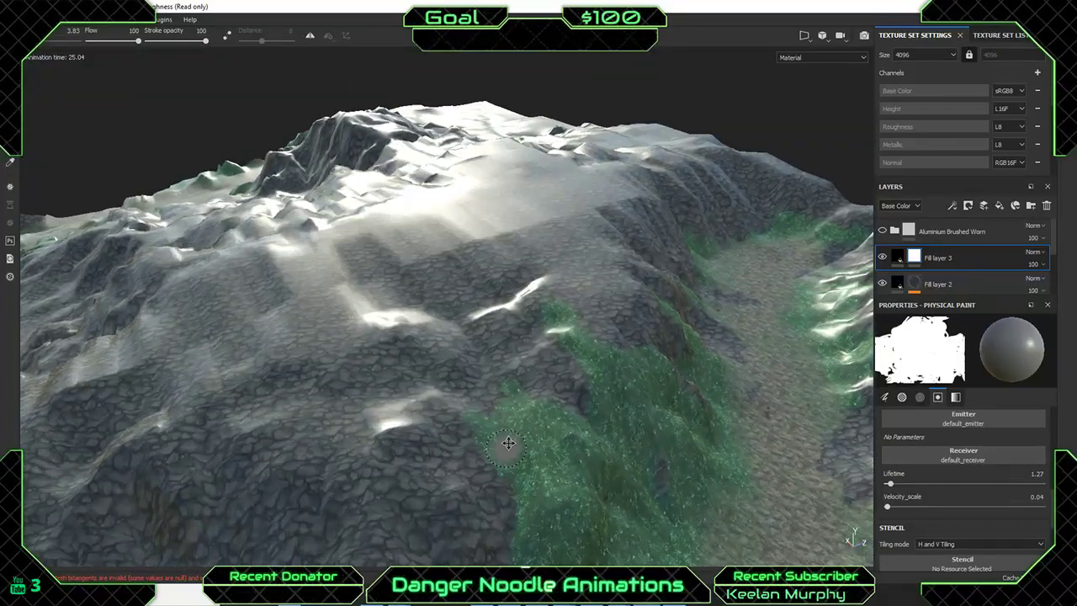
Inspect the revealed grass slopes, the path edges and the rock transitions along both valleys up close and from above.
alt+drag(509, 443, 667, 197)
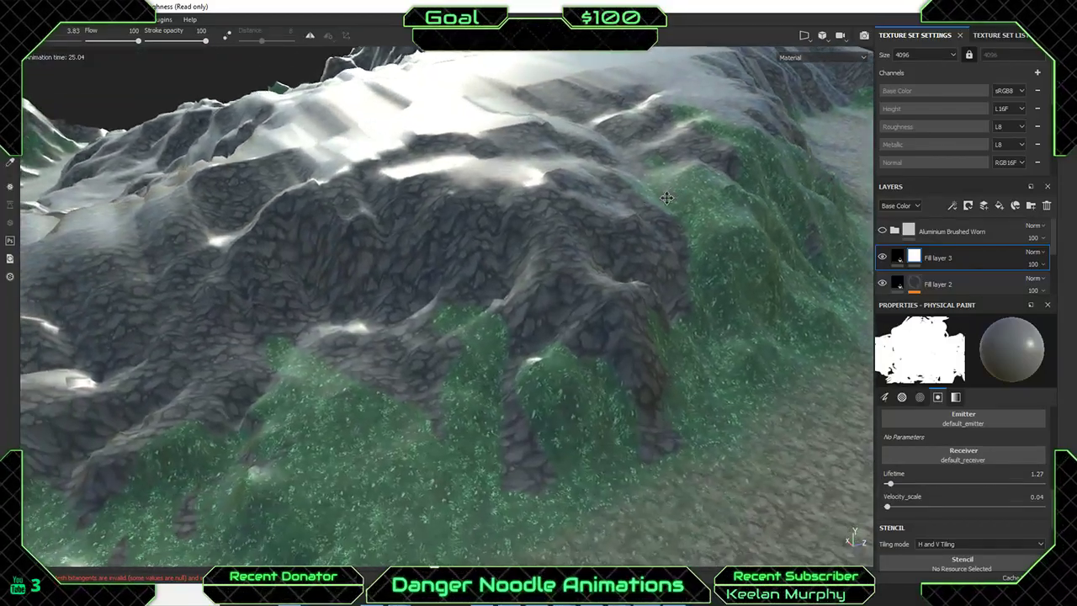
alt+drag(718, 230, 481, 257)
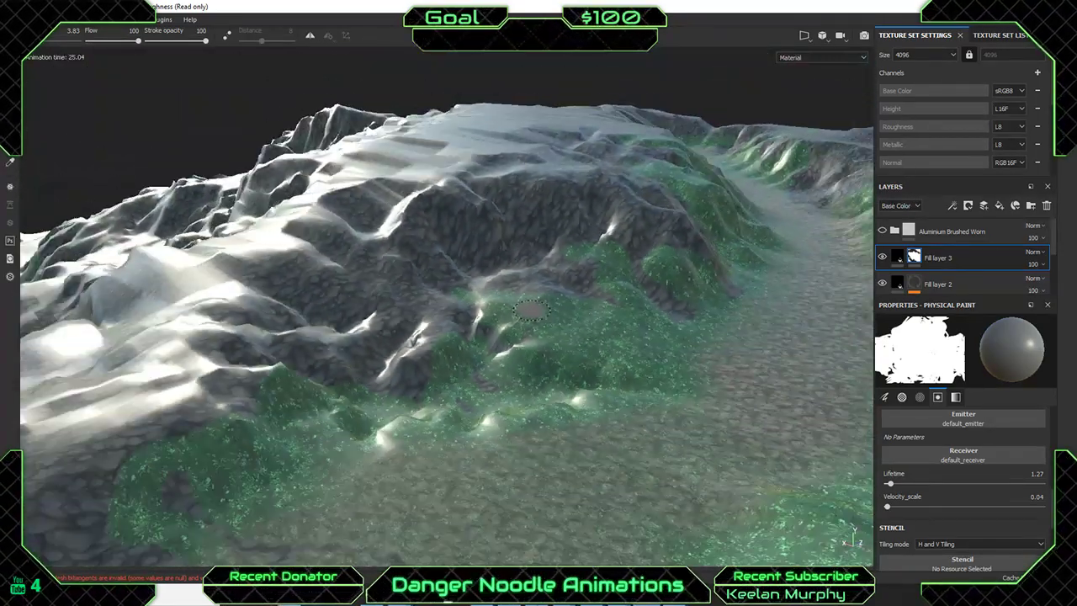
alt+drag(532, 310, 612, 365)
scroll(457, 253, up, 3)
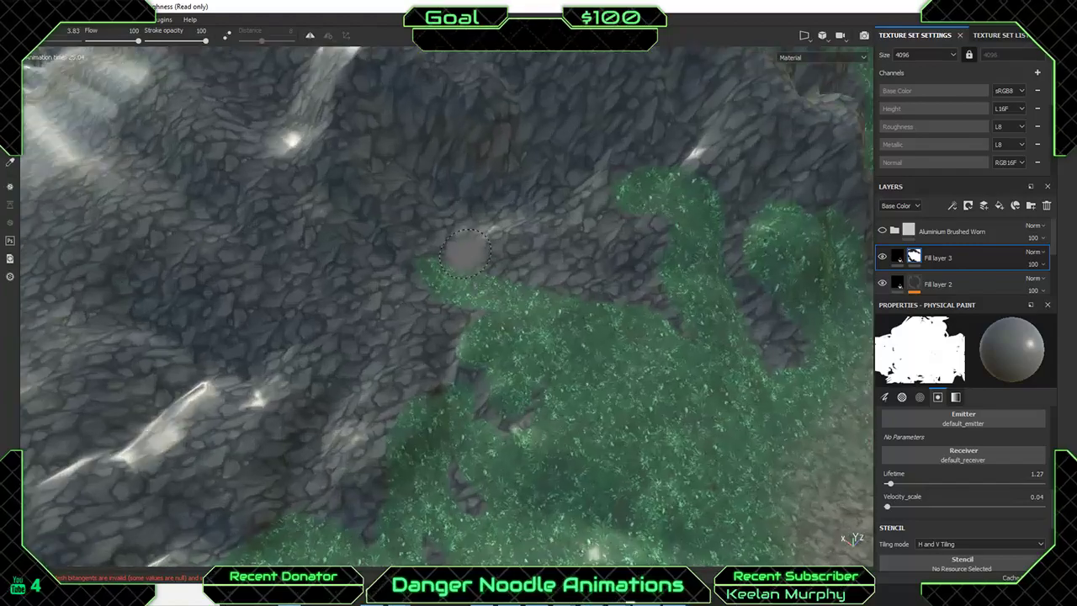
alt+drag(457, 252, 544, 390)
alt+right_drag(543, 389, 397, 335)
alt+middle_drag(398, 335, 397, 369)
alt+drag(396, 369, 283, 239)
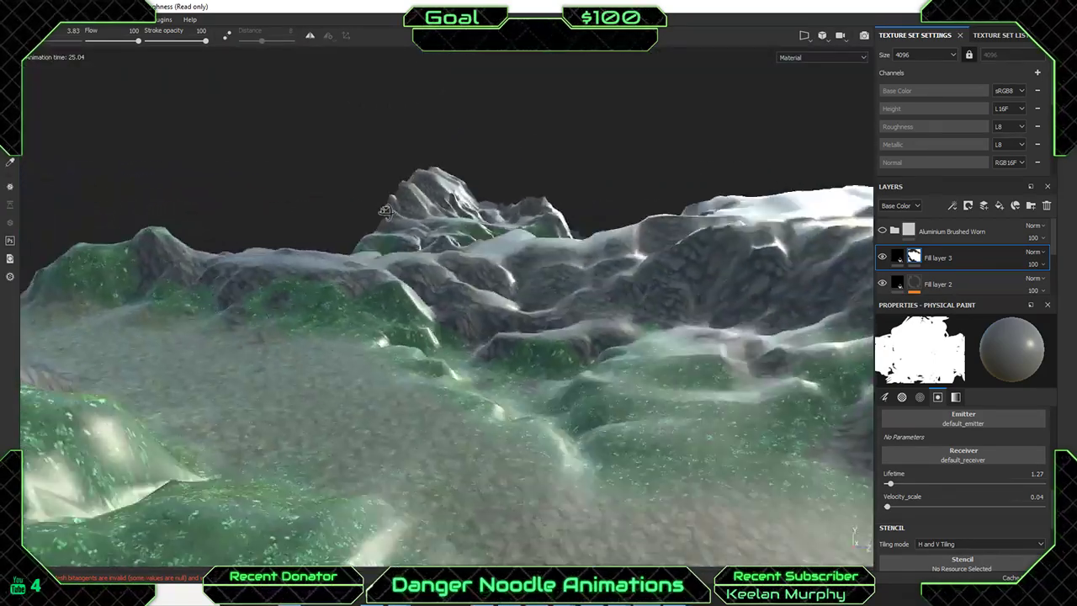
alt+drag(384, 211, 462, 287)
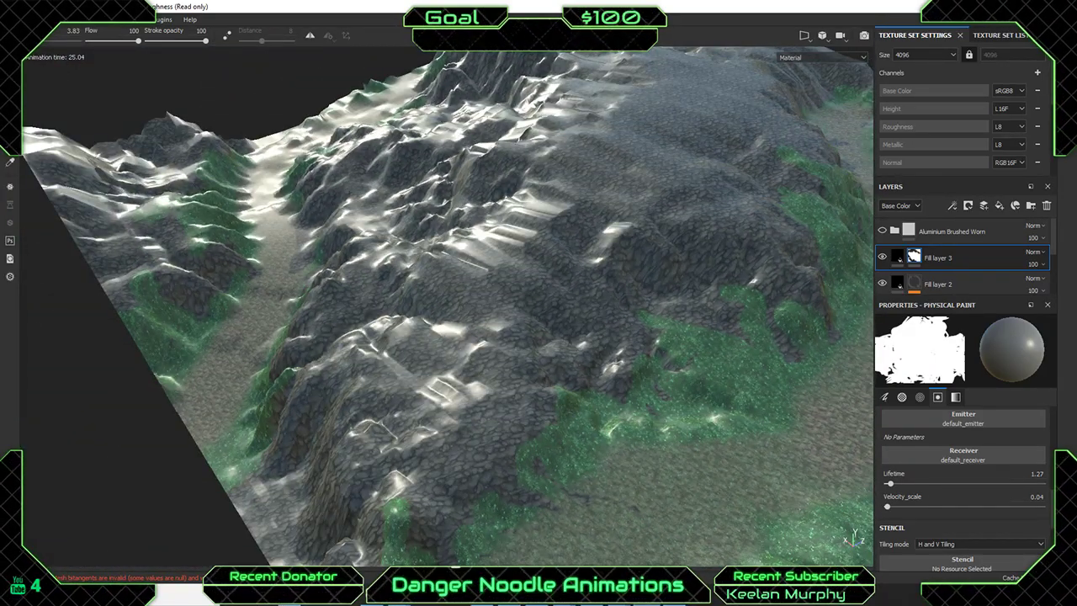
Switch to the ForestPath.mb scene in Maya and frame the selected Chunk1 terrain tile.
mouse_move(633, 602)
click(678, 547)
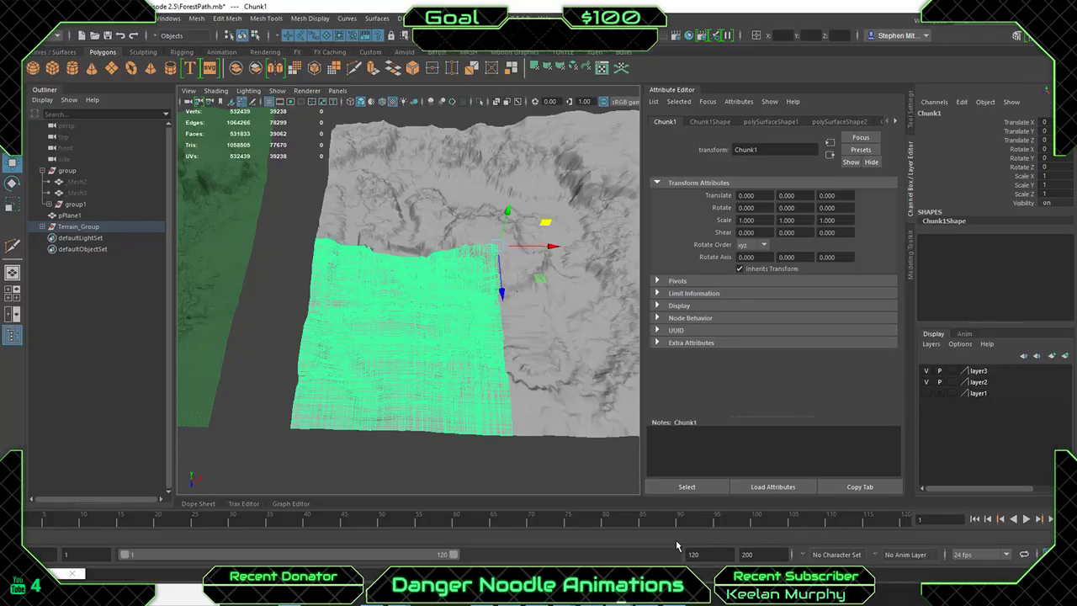
scroll(432, 307, up, 3)
scroll(452, 368, down, 8)
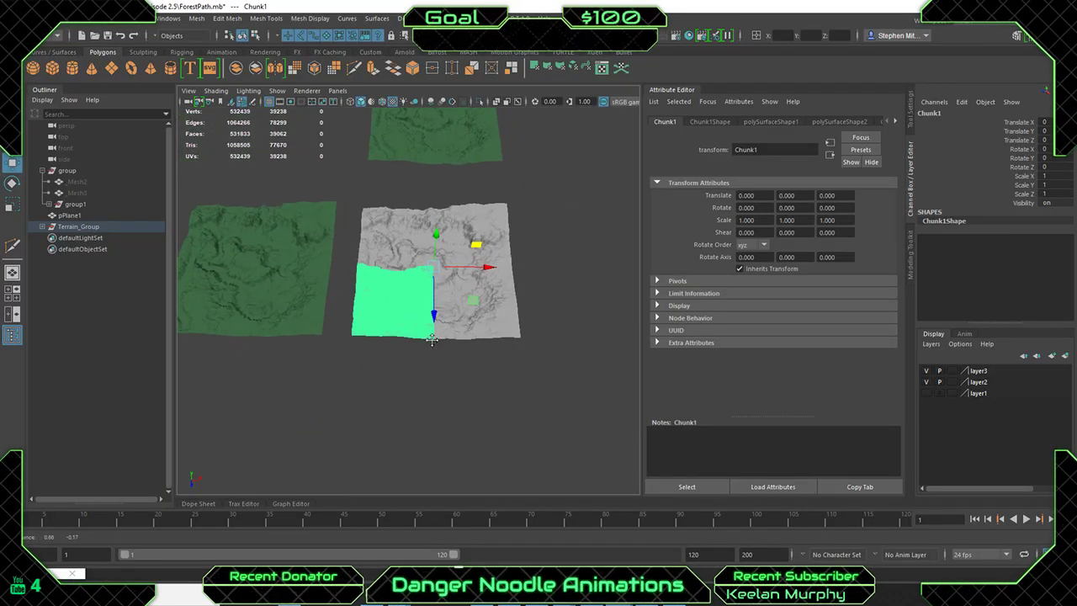
scroll(438, 354, up, 6)
alt+drag(442, 368, 446, 379)
alt+middle_drag(378, 380, 428, 252)
click(432, 405)
click(430, 364)
Put Chunk1 into face selection mode around its narrow valley and clear the current selection.
scroll(428, 342, up, 10)
scroll(428, 342, down, 4)
alt+right_drag(428, 252, 532, 342)
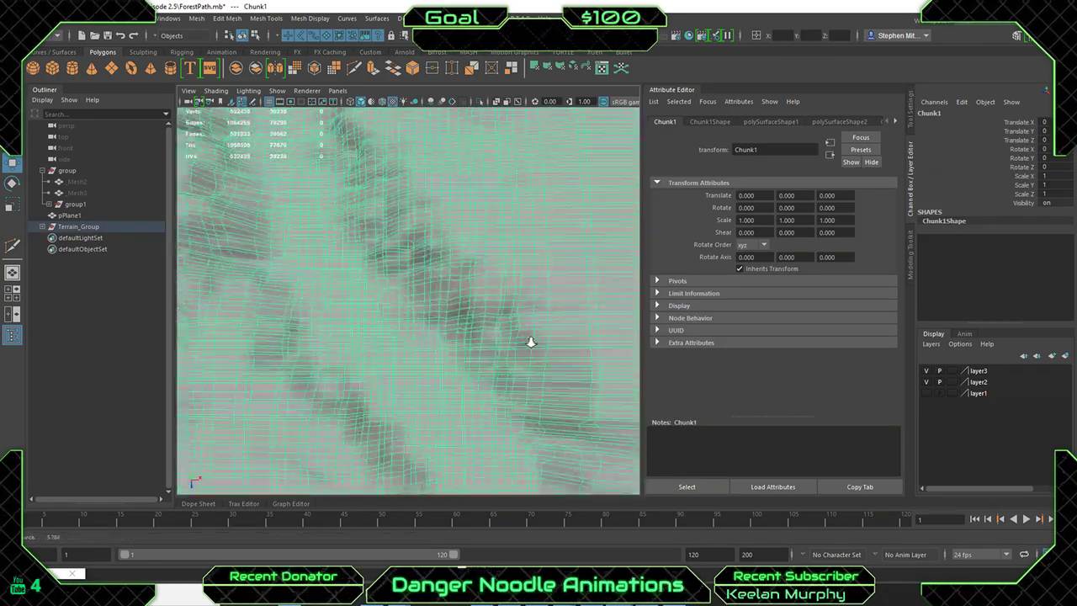
alt+middle_drag(532, 342, 459, 289)
right_drag(448, 281, 448, 307)
alt+middle_drag(494, 340, 473, 259)
scroll(433, 371, down, 6)
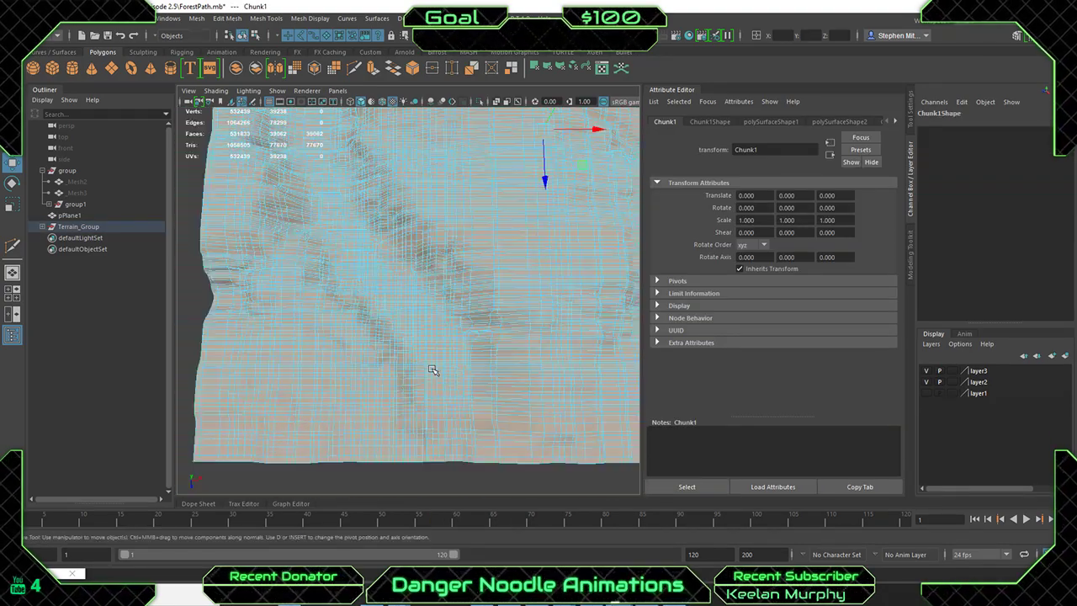
scroll(440, 356, down, 3)
click(447, 430)
Select the Chunk1 faces covering the narrow valley's floor, working from the near terrain edge up along its course.
scroll(441, 352, up, 6)
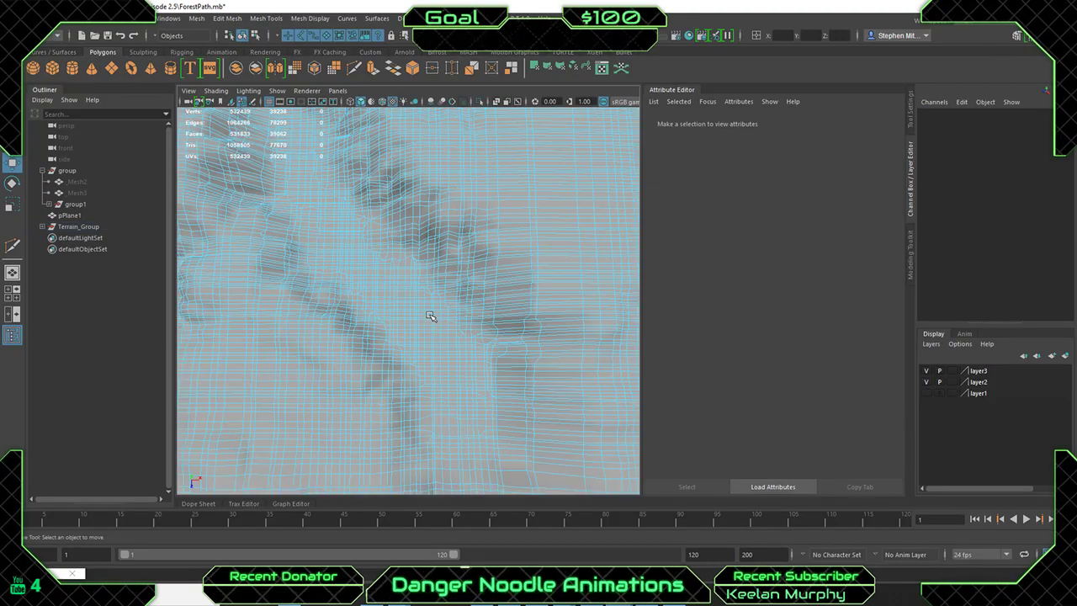
drag(470, 407, 469, 407)
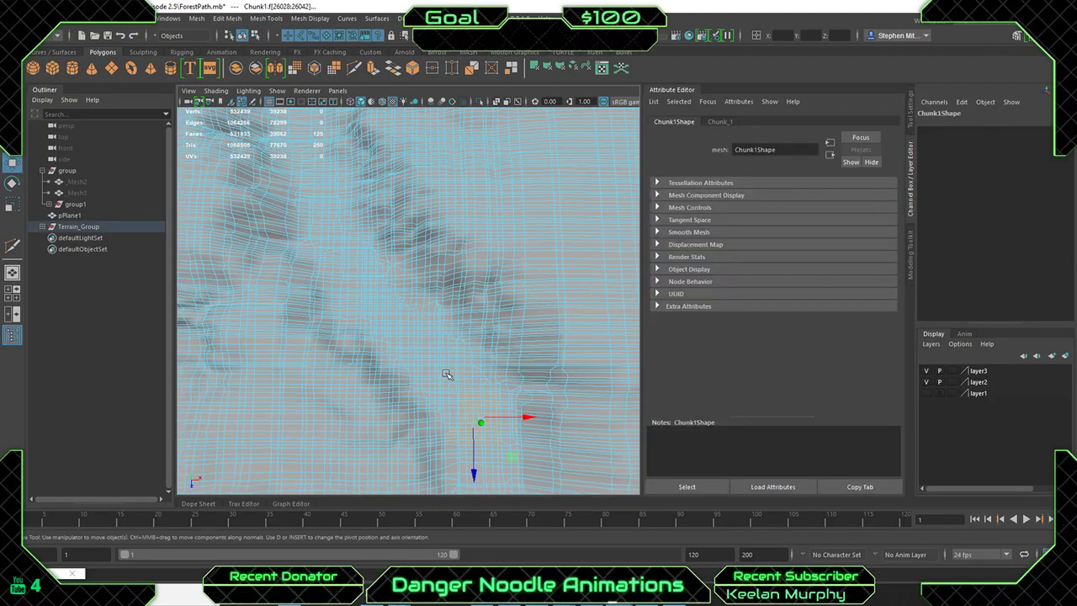
scroll(440, 367, up, 2)
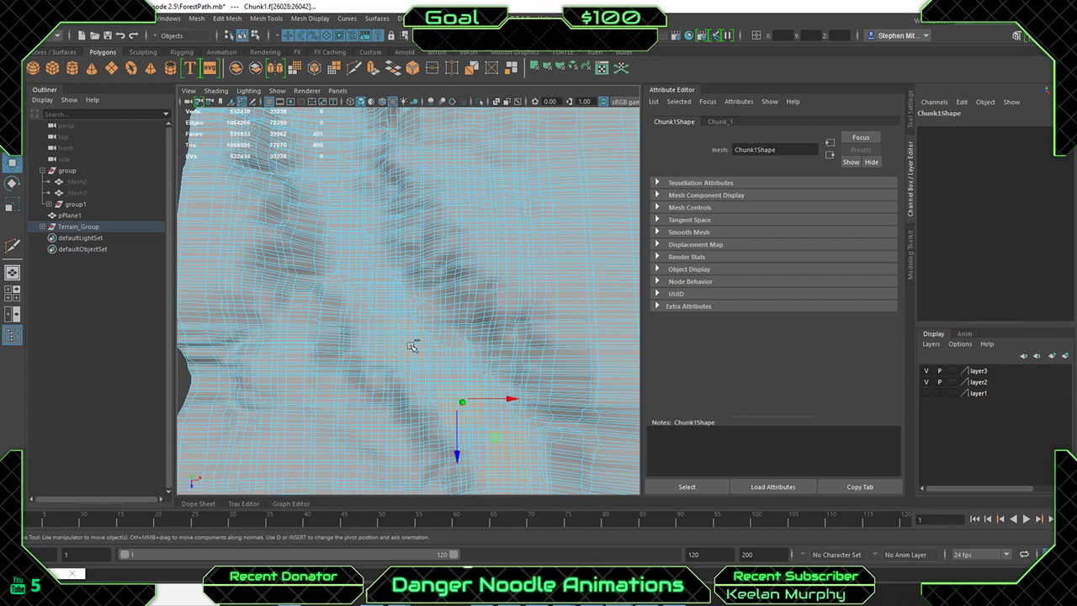
alt+middle_drag(335, 243, 401, 329)
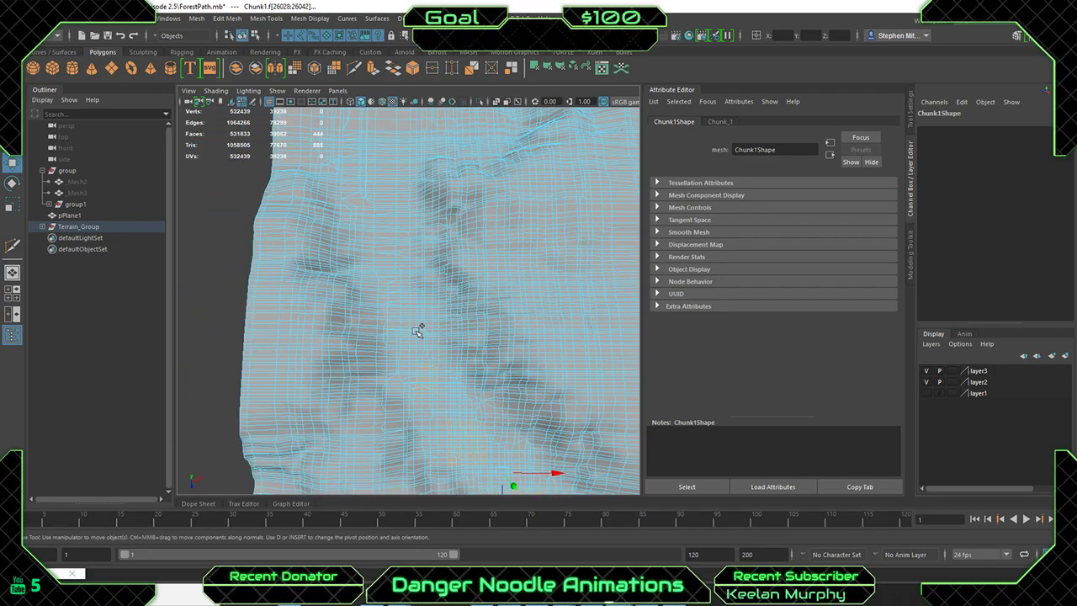
alt+drag(418, 331, 404, 369)
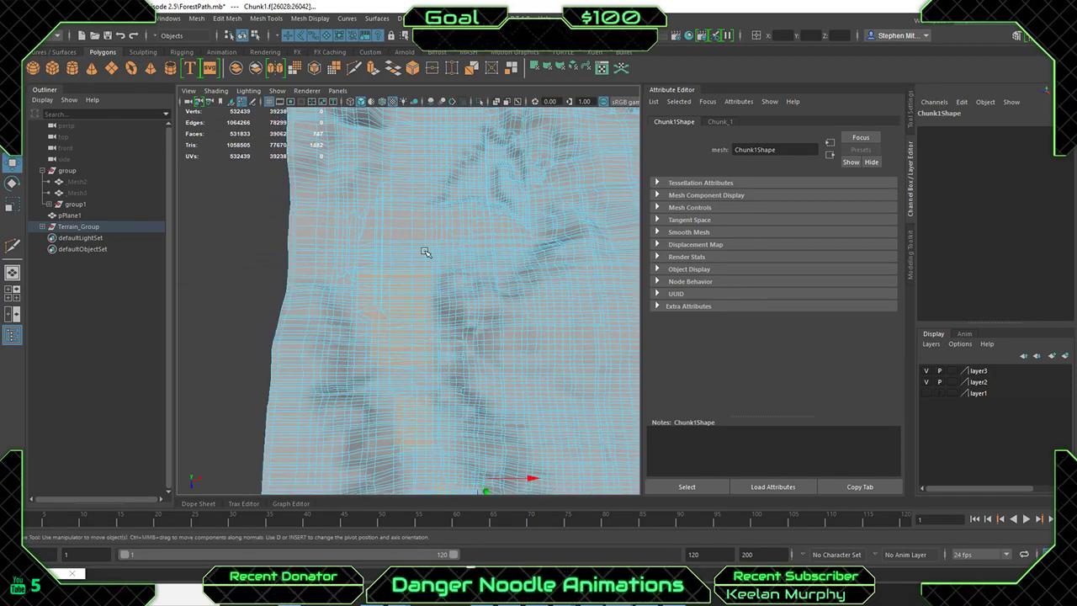
Grow the face selection on the terrain chunk's valley path outward four times.
alt+drag(426, 252, 363, 305)
alt+drag(423, 281, 397, 387)
scroll(448, 321, down, 4)
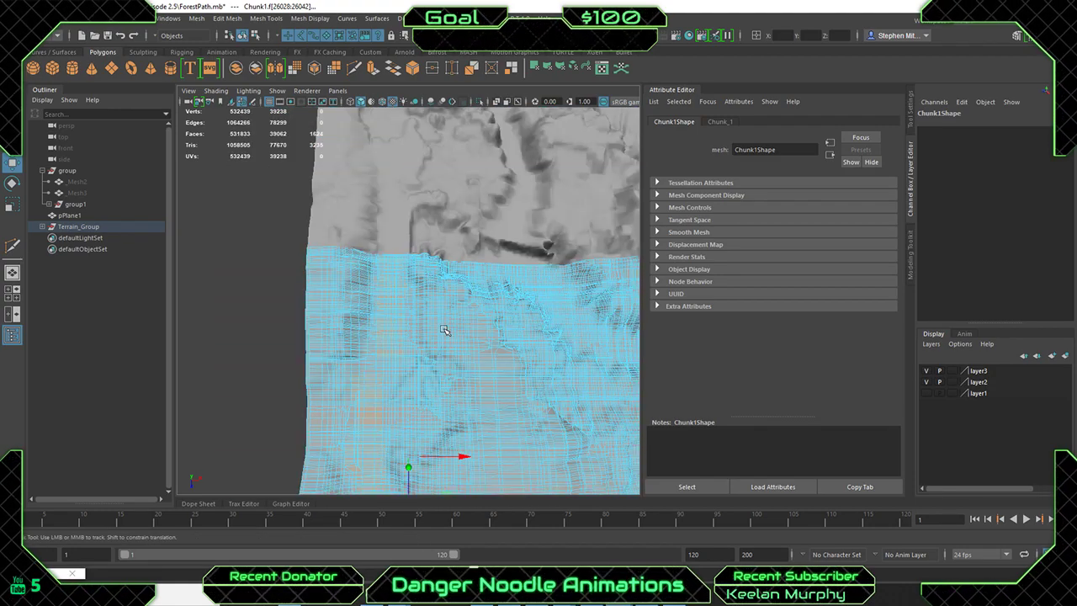
alt+middle_drag(447, 321, 466, 197)
key(shift+period)
key(shift+period)
key(shift+period)
key(shift+period)
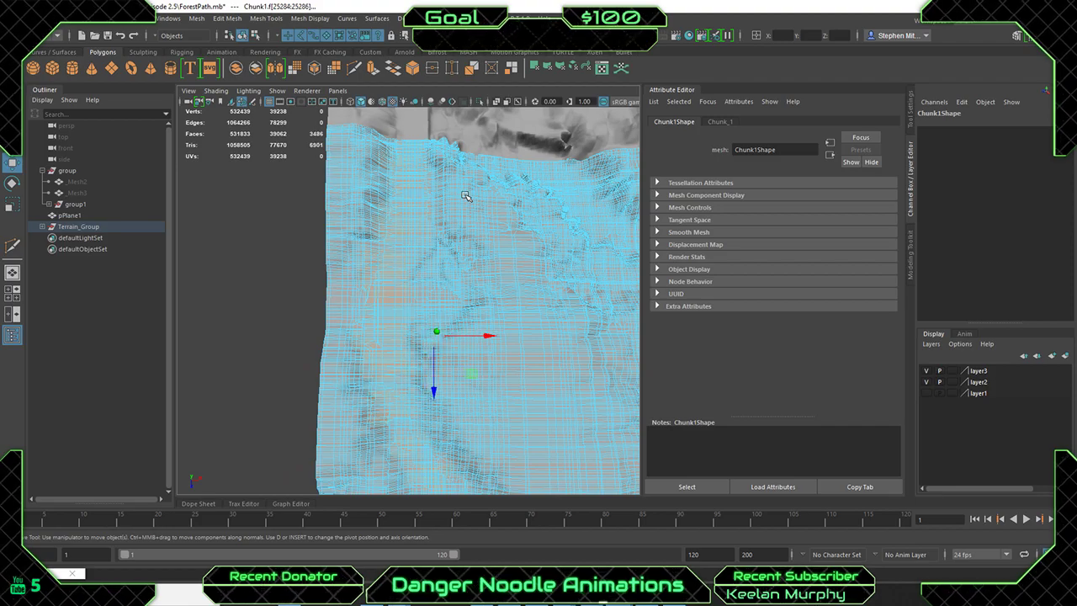
Shrink the face selection three times and add the missed faces along the valley floor to it.
alt+drag(467, 196, 462, 314)
alt+right_drag(462, 313, 379, 289)
alt+drag(380, 289, 373, 298)
alt+right_drag(373, 298, 440, 361)
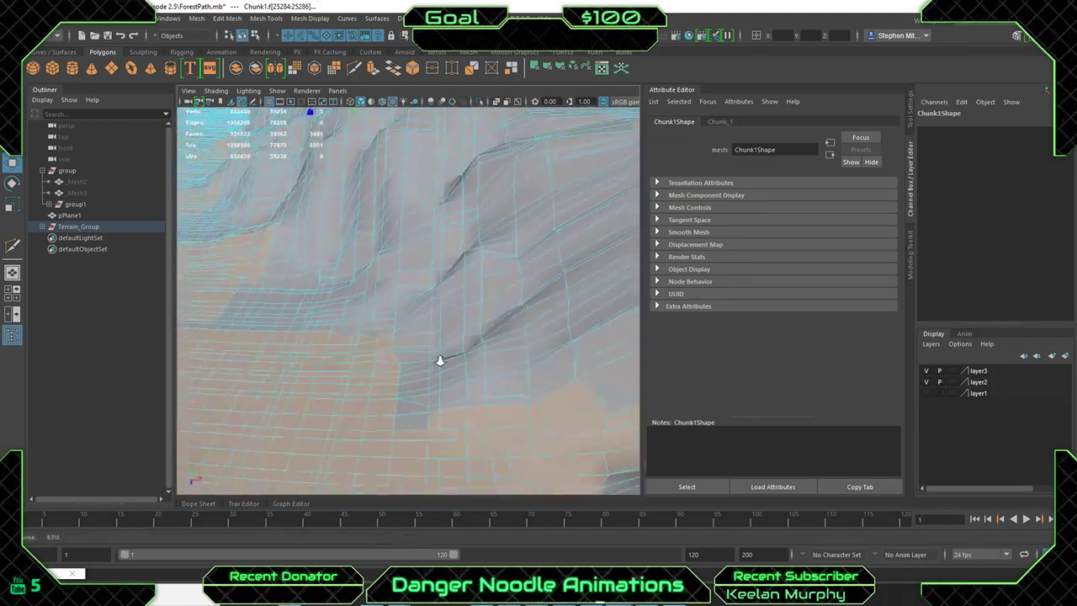
alt+middle_drag(262, 294, 339, 317)
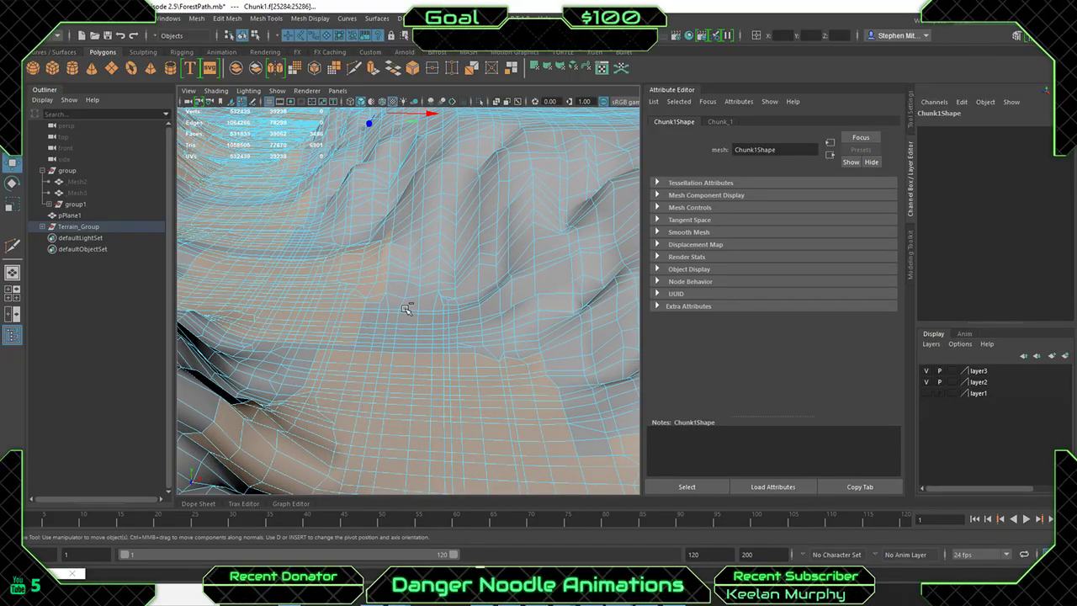
key(shift+comma)
key(shift+comma)
key(shift+comma)
ctrl+shift+drag(369, 308, 446, 361)
ctrl+shift+drag(257, 360, 333, 381)
alt+right_drag(371, 309, 292, 266)
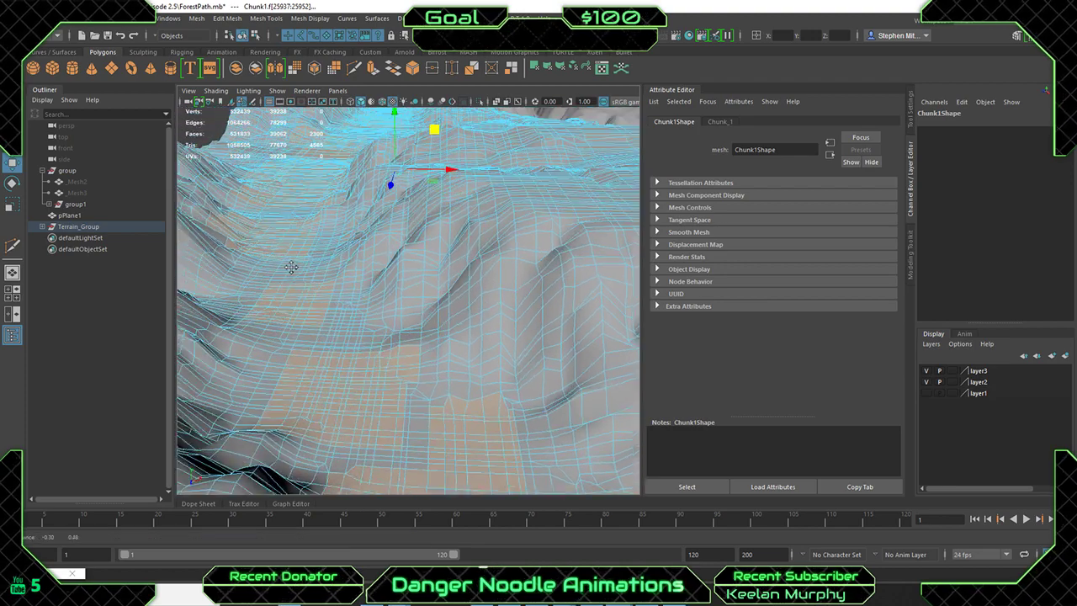
alt+middle_drag(291, 266, 323, 312)
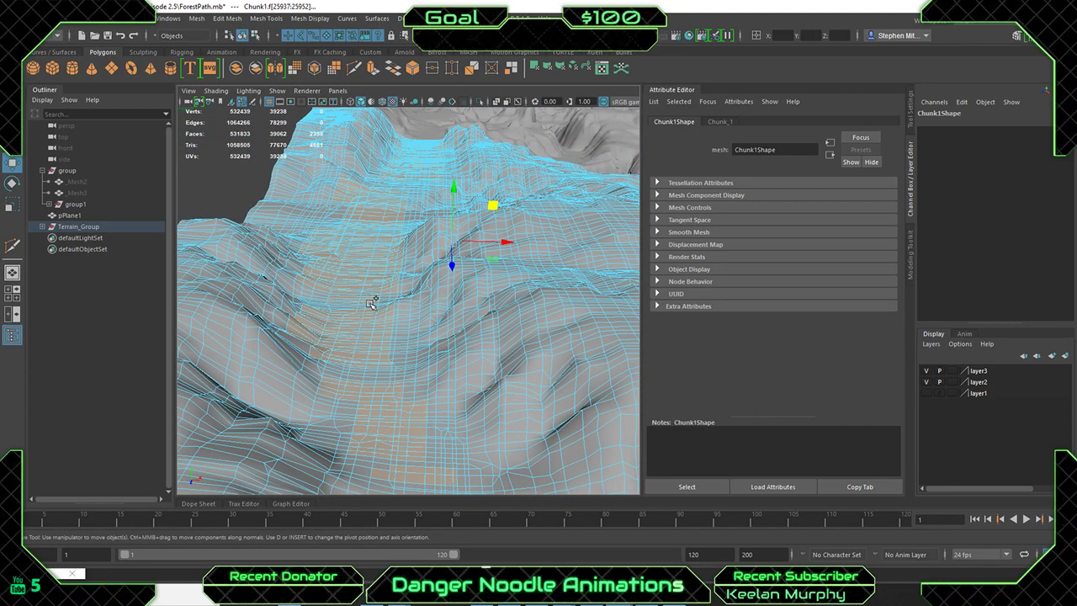
Grow the corrected path face selection five times to widen it across the valley floor.
key(shift+period)
key(shift+period)
key(shift+period)
key(shift+period)
key(shift+period)
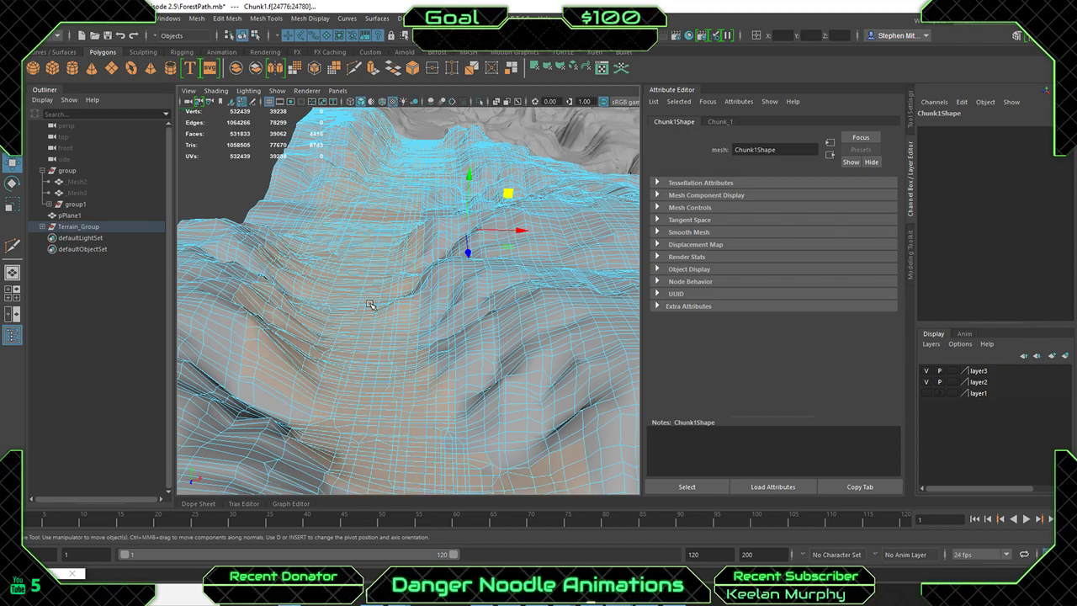
Assign a new Lambert material to the selected path faces.
scroll(387, 316, down, 5)
alt+middle_drag(486, 320, 457, 287)
scroll(457, 288, up, 4)
alt+drag(457, 287, 415, 341)
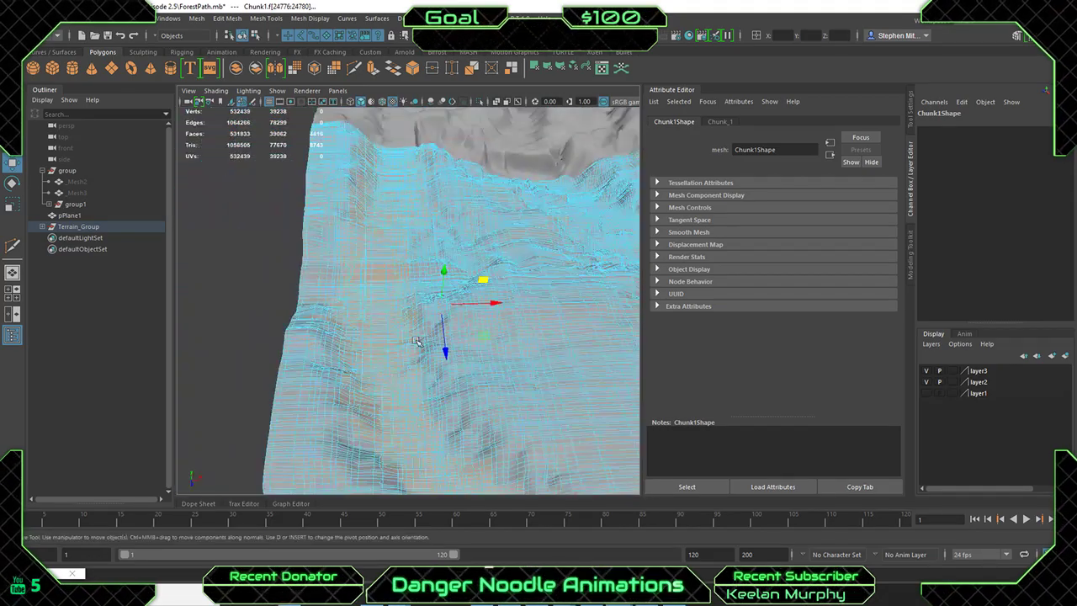
scroll(416, 340, up, 3)
alt+middle_drag(486, 446, 421, 290)
right_drag(342, 285, 355, 558)
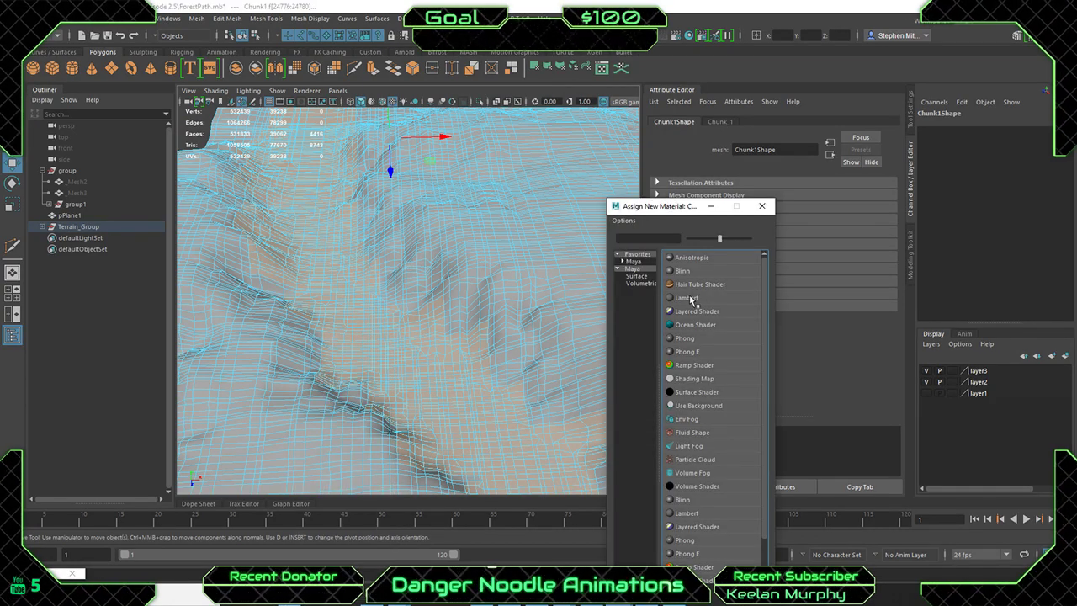
click(690, 298)
Connect a File texture to the Color of the path's new Lambert material.
click(879, 243)
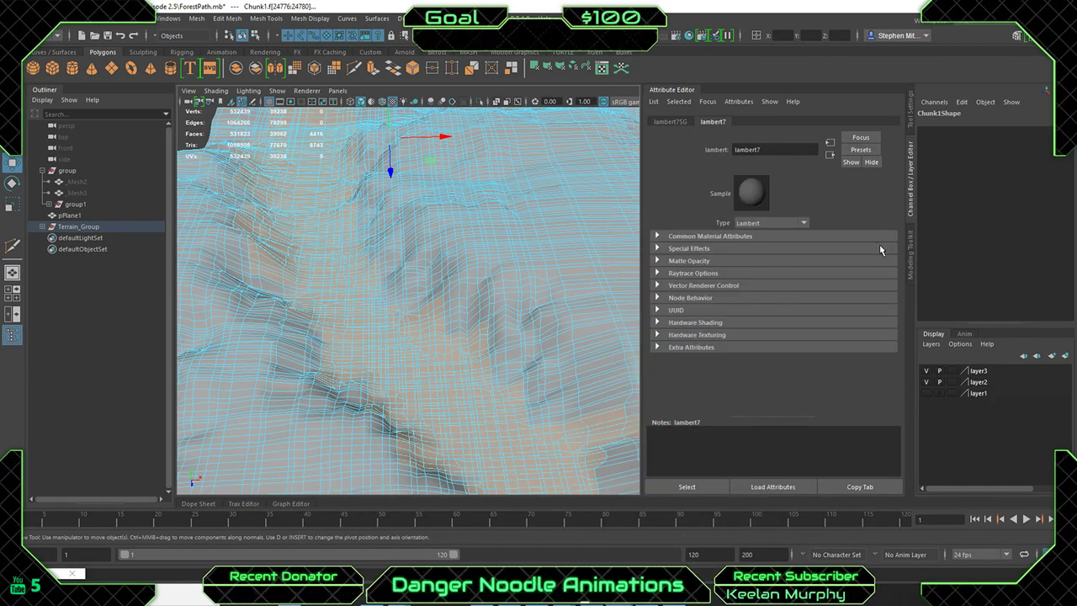
click(879, 239)
click(878, 247)
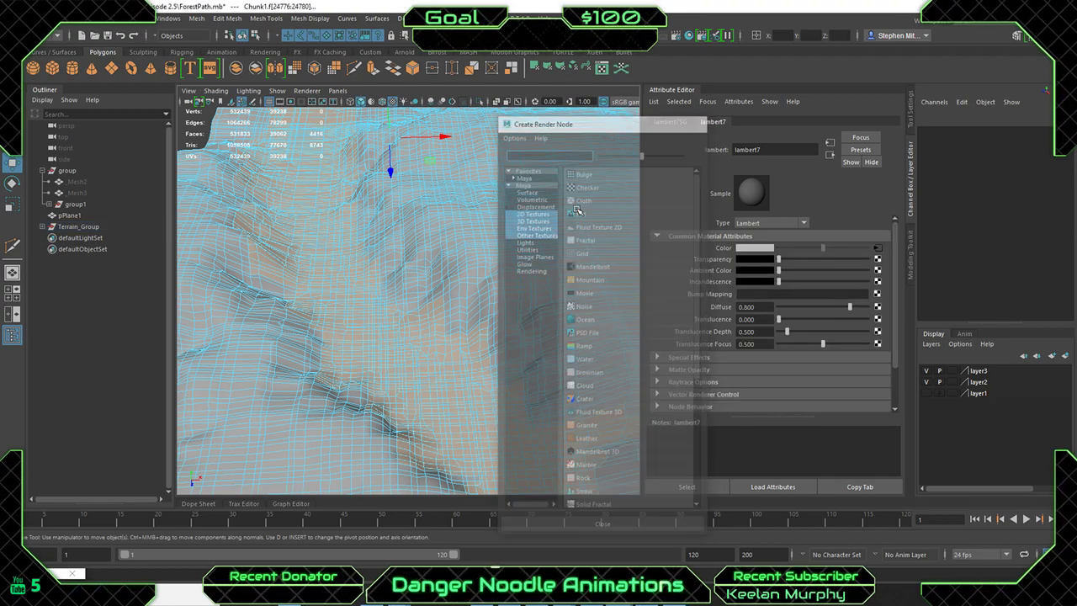
click(577, 212)
Load Dirt_Texture.jpg from the Desktop folder "Vegetation grass trees" as the path texture's image.
click(880, 274)
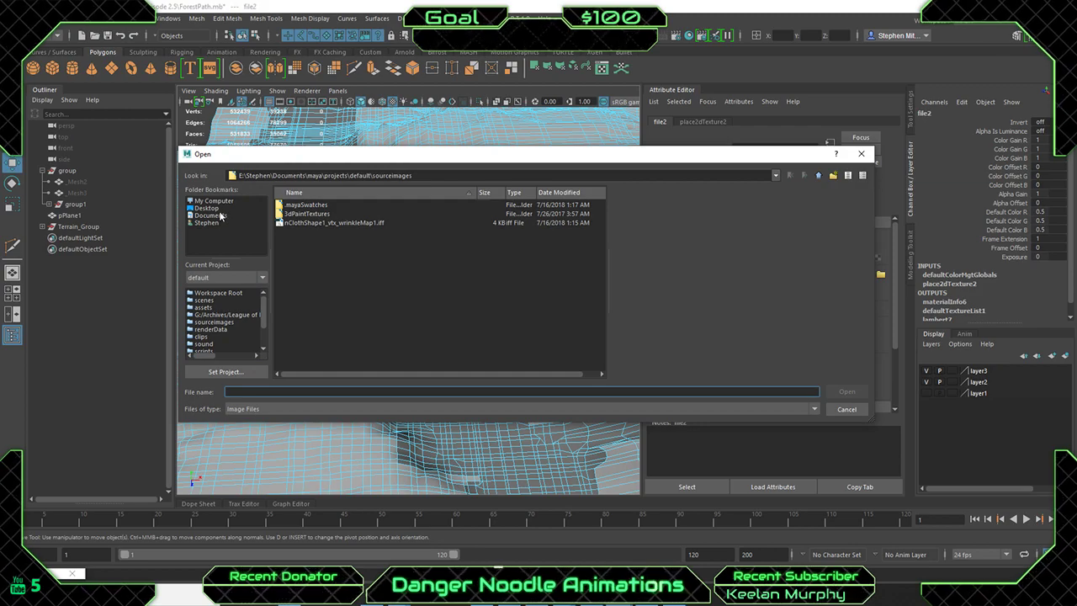
click(211, 208)
scroll(313, 274, down, 5)
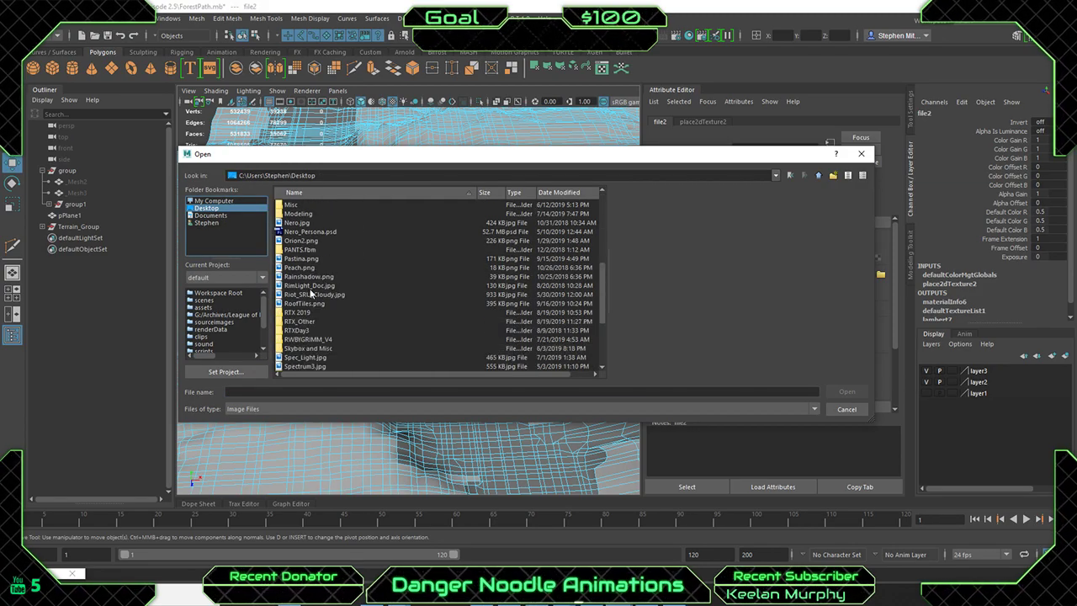
scroll(311, 293, down, 4)
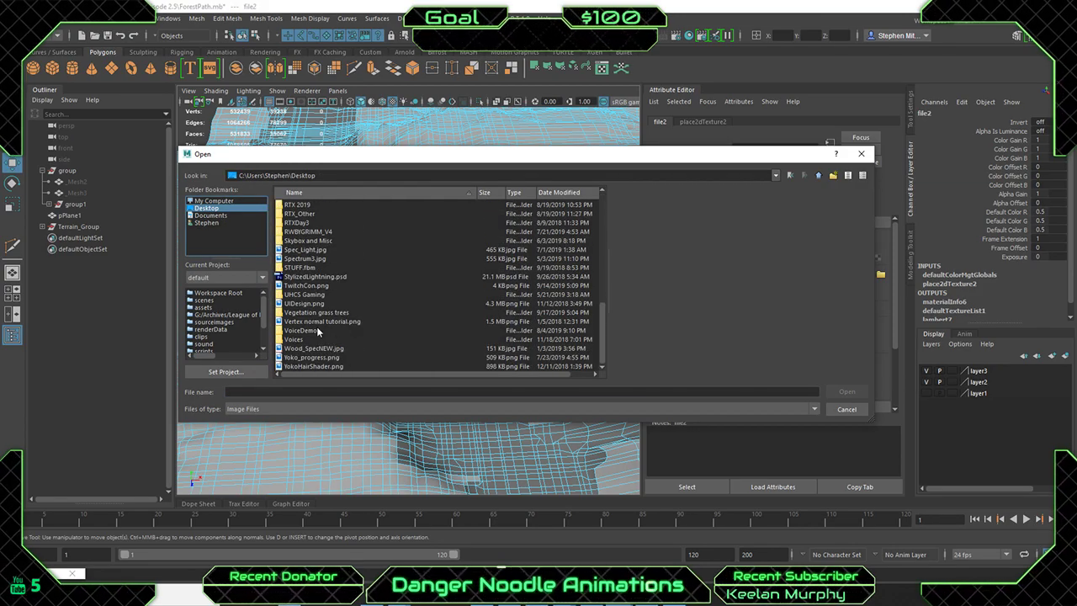
double_click(316, 313)
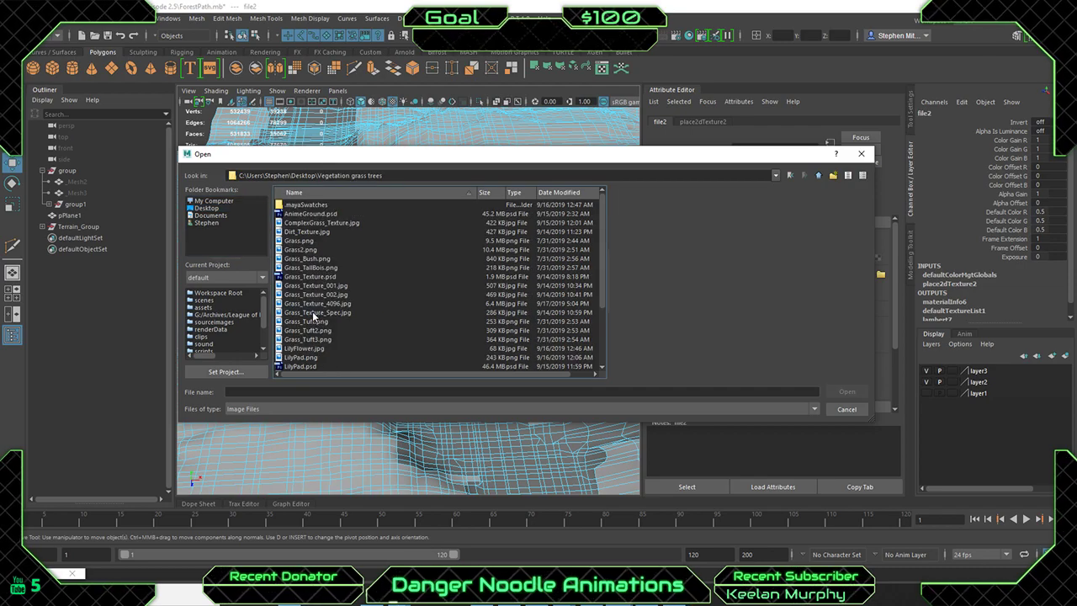
click(301, 241)
click(306, 231)
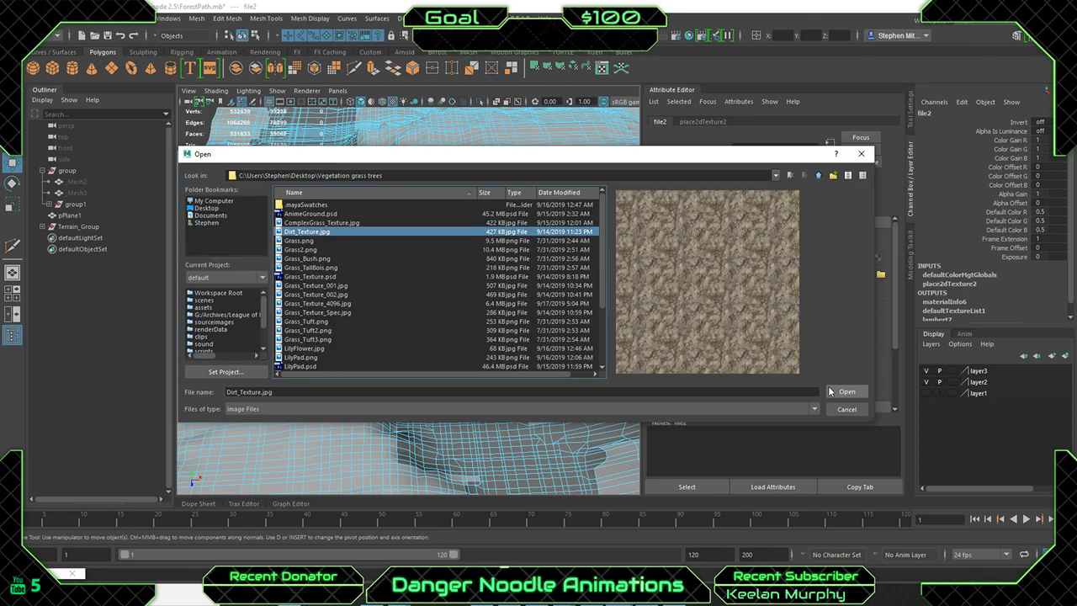
click(842, 391)
Return the terrain chunk from face editing to object mode and clear the selection.
scroll(408, 288, up, 5)
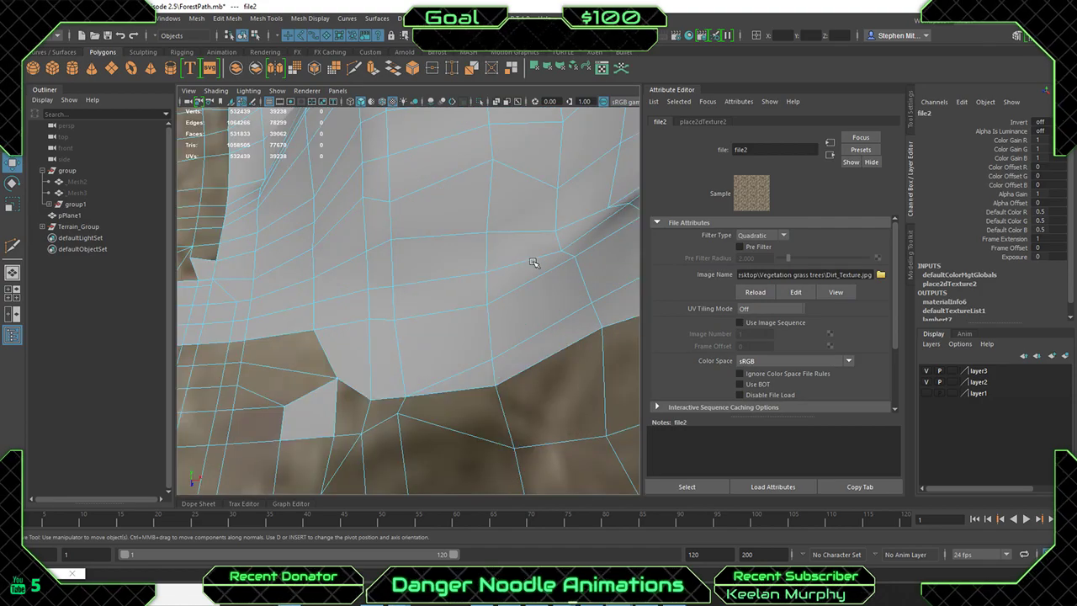
scroll(533, 262, down, 8)
alt+drag(532, 262, 425, 278)
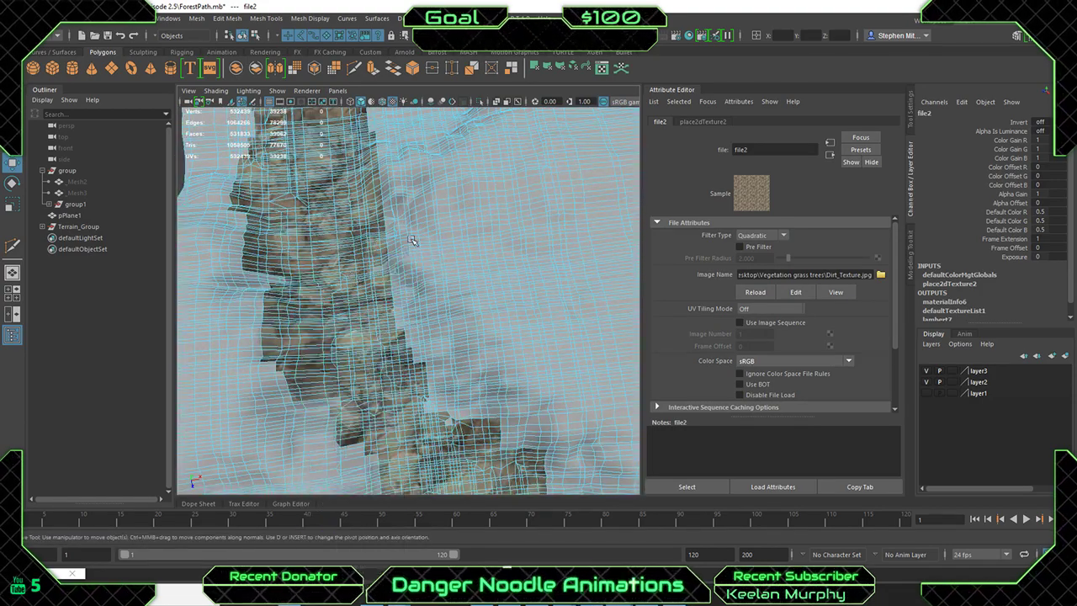
right_drag(412, 240, 471, 202)
scroll(539, 265, down, 2)
alt+middle_drag(474, 257, 460, 233)
click(197, 176)
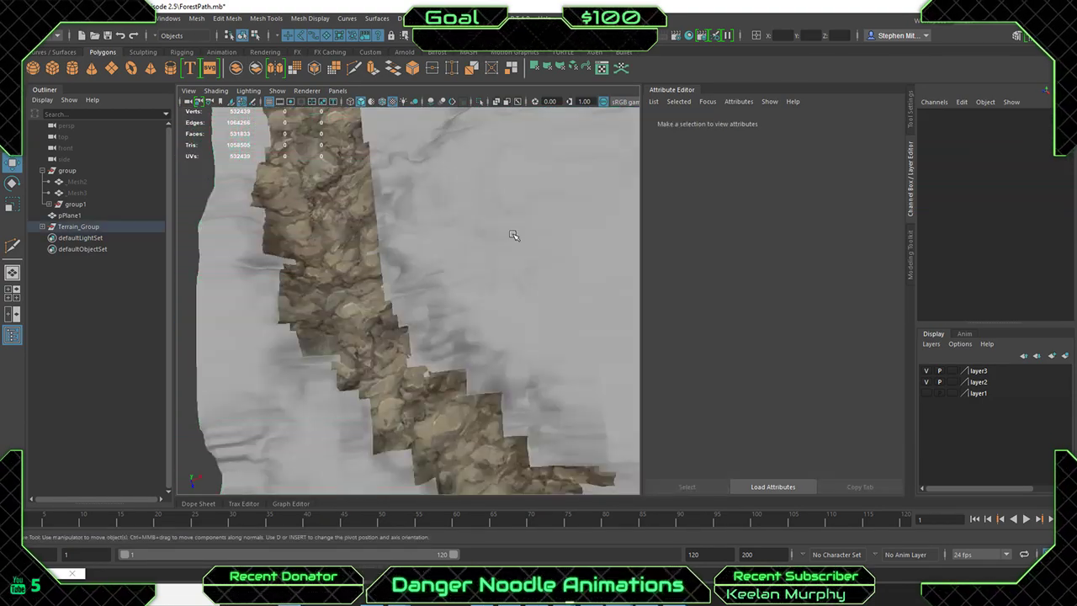
Select the Chunk1 terrain mesh and connect a File texture to the Color of its Chunk_1 material.
click(514, 235)
click(892, 121)
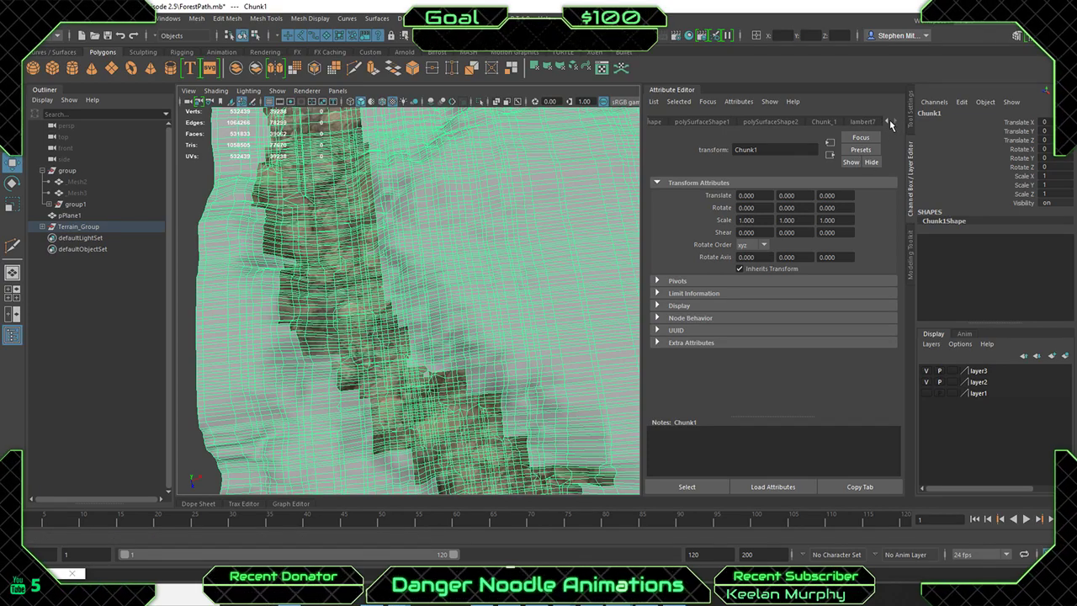
click(824, 121)
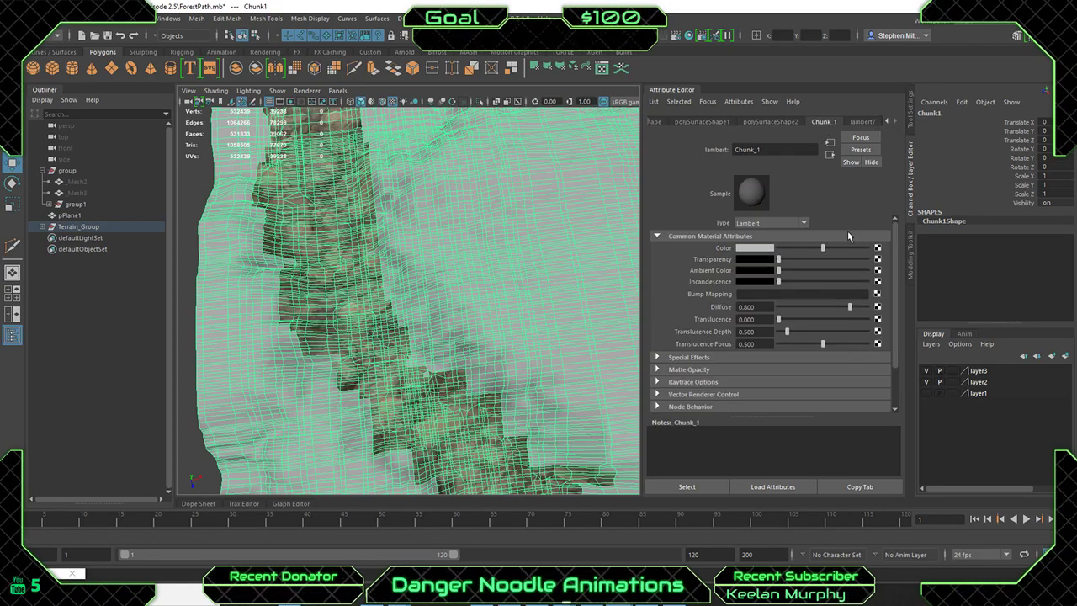
click(878, 247)
click(581, 210)
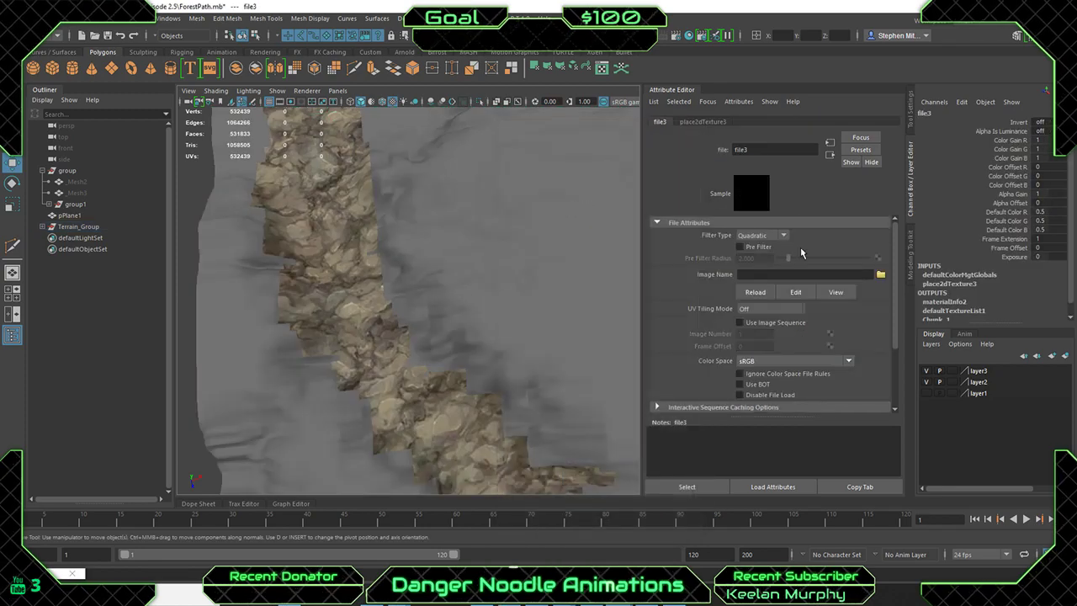
Load Grass_Texture_001.jpg as the image for the Chunk_1 material's color texture.
click(881, 274)
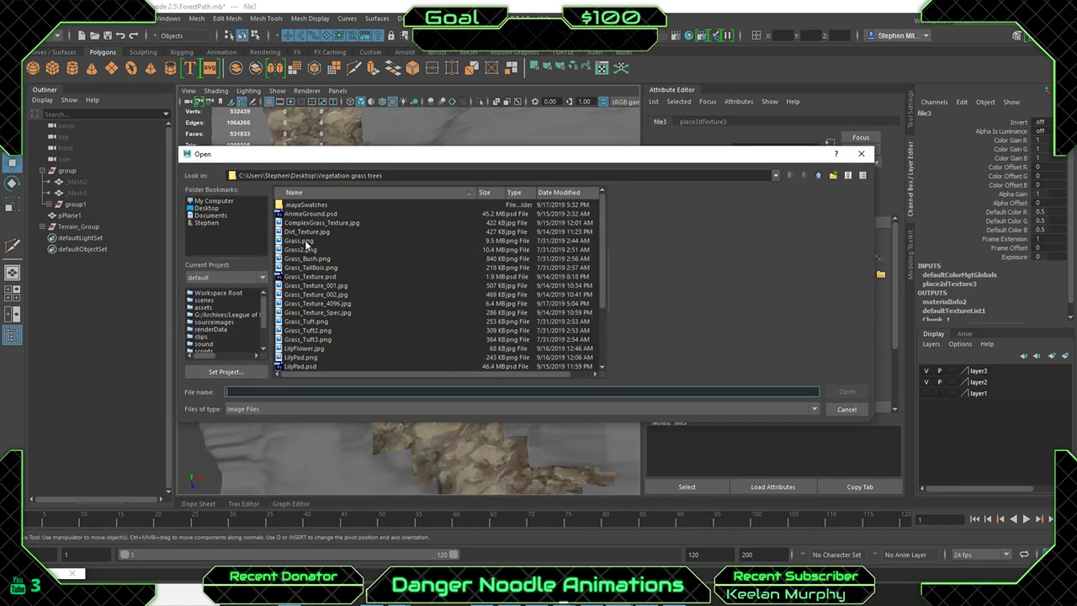
click(308, 269)
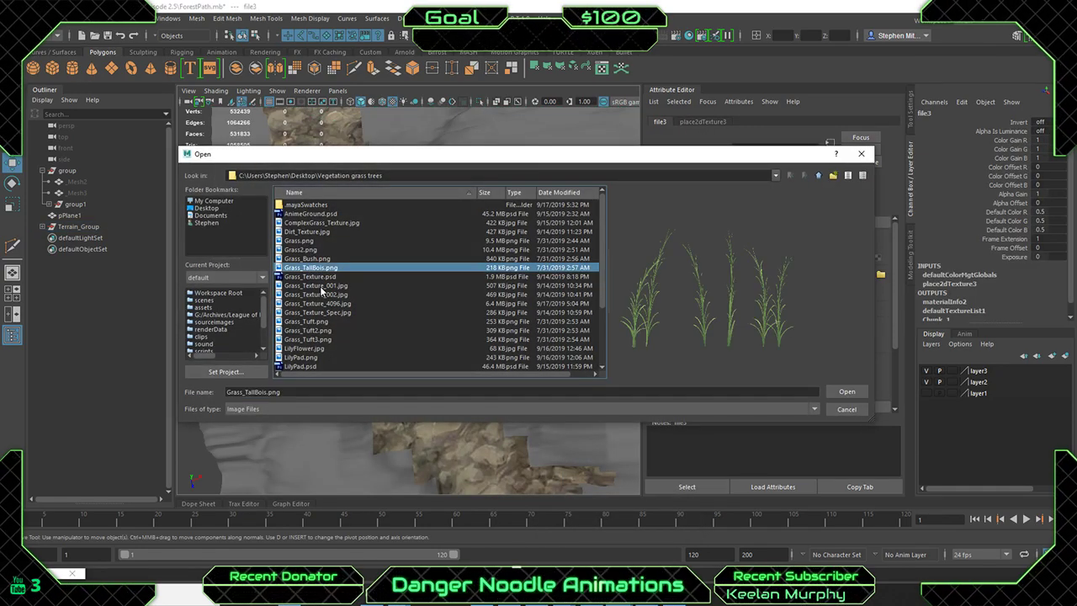
click(321, 287)
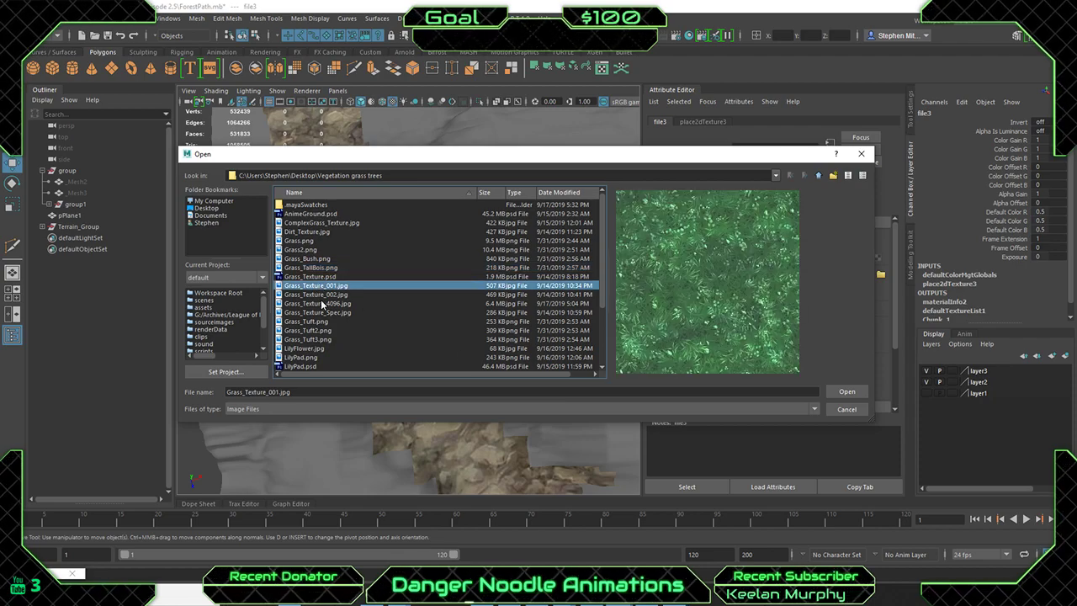
click(846, 391)
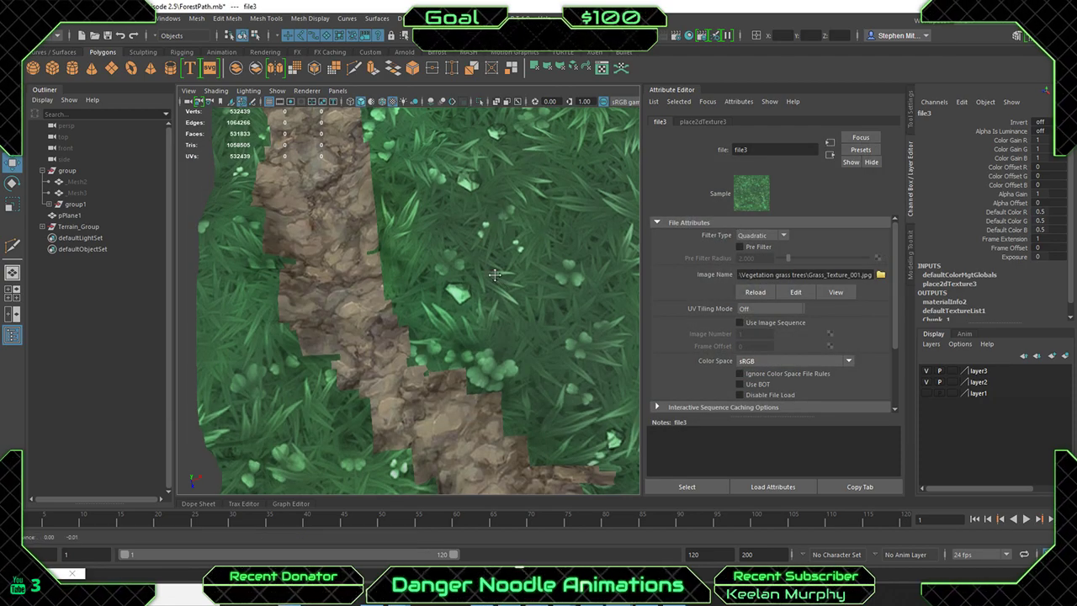
Set the grass texture's Repeat UV to 100 by 100 in its 2D placement node.
alt+middle_drag(493, 272, 428, 202)
alt+right_drag(505, 299, 537, 317)
alt+drag(536, 317, 581, 318)
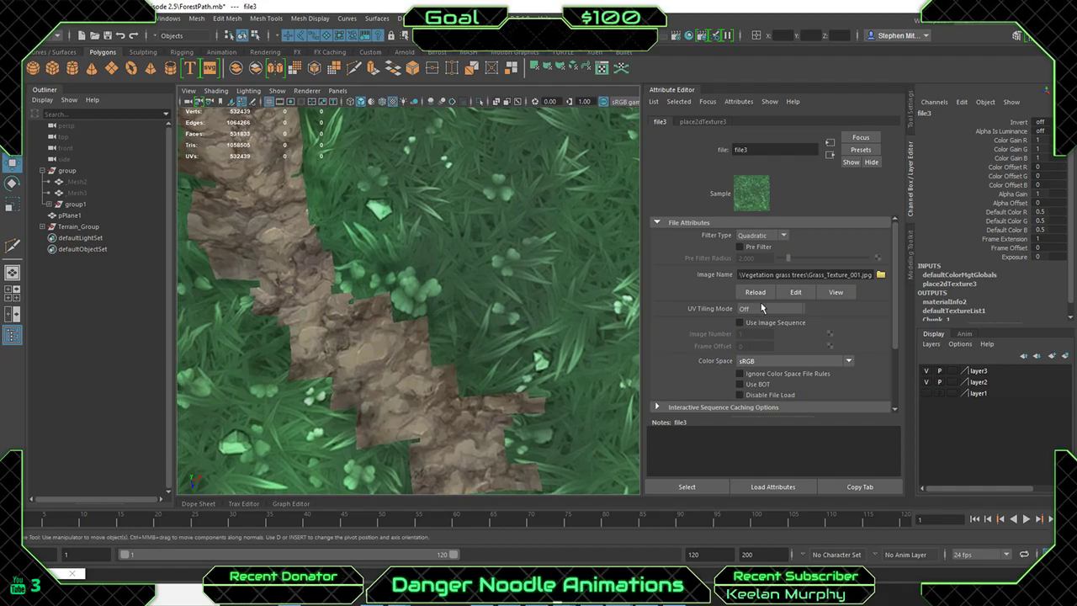
scroll(761, 343, down, 3)
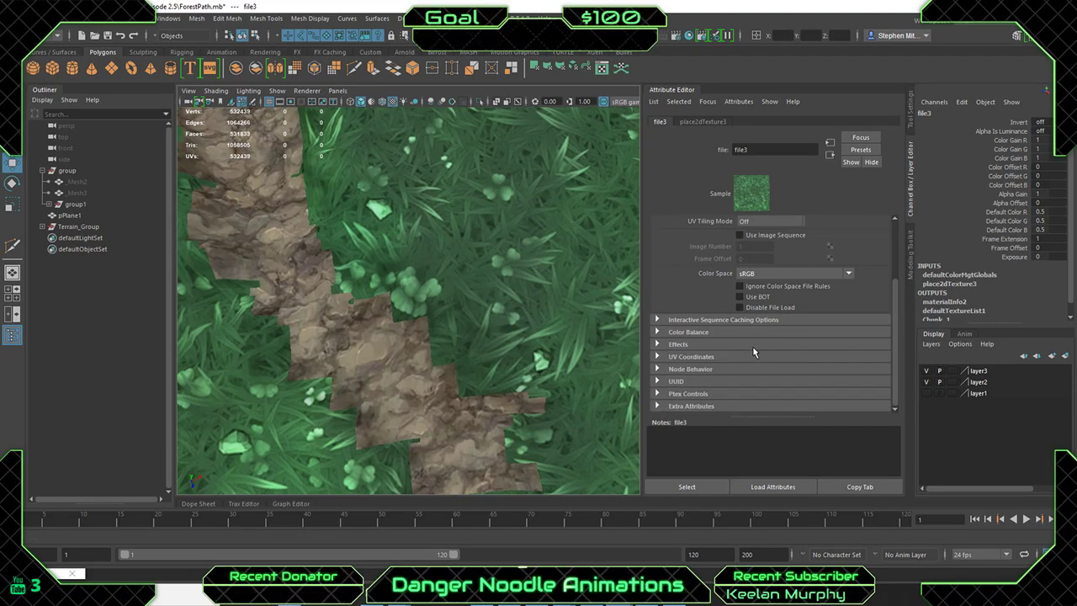
click(686, 360)
click(842, 375)
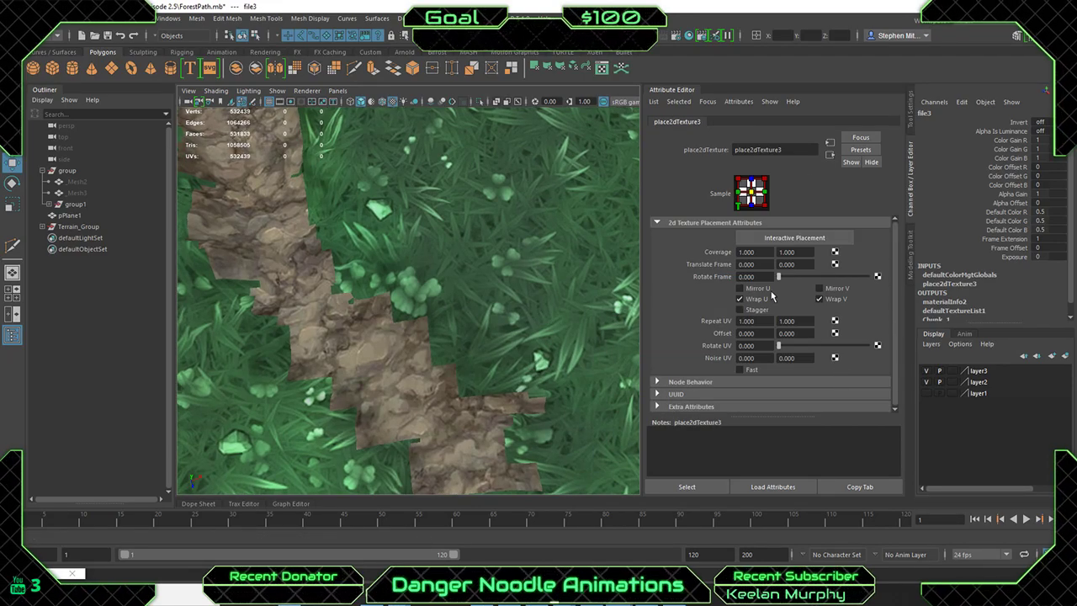
drag(769, 323, 541, 332)
text(100)
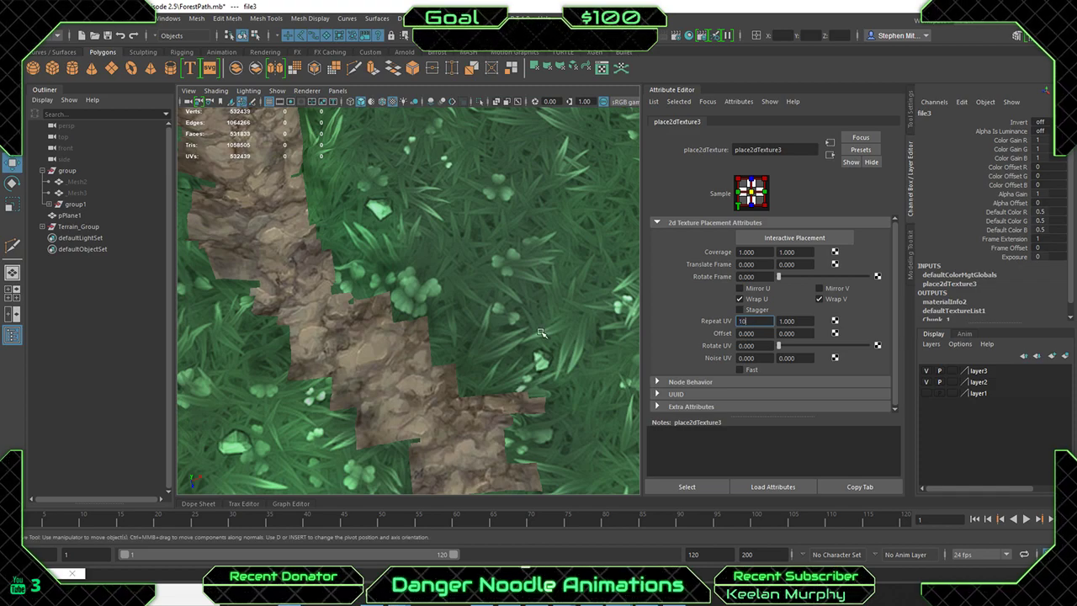
key(Return)
key(Tab)
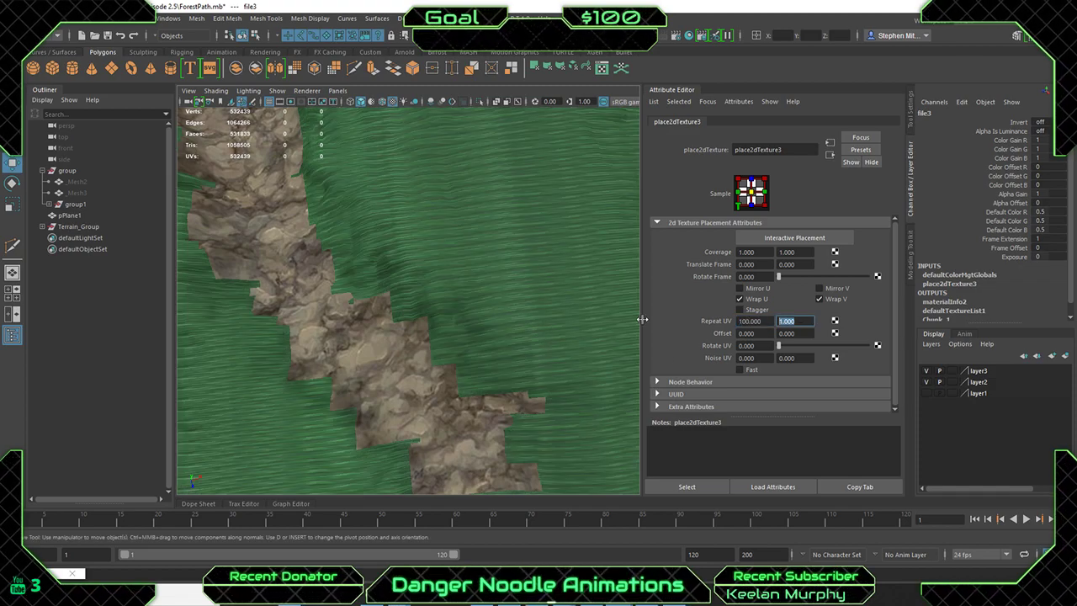
text(100)
key(Return)
Examine the grass tiling close up and the dirt path across the whole terrain chunk.
scroll(449, 311, up, 5)
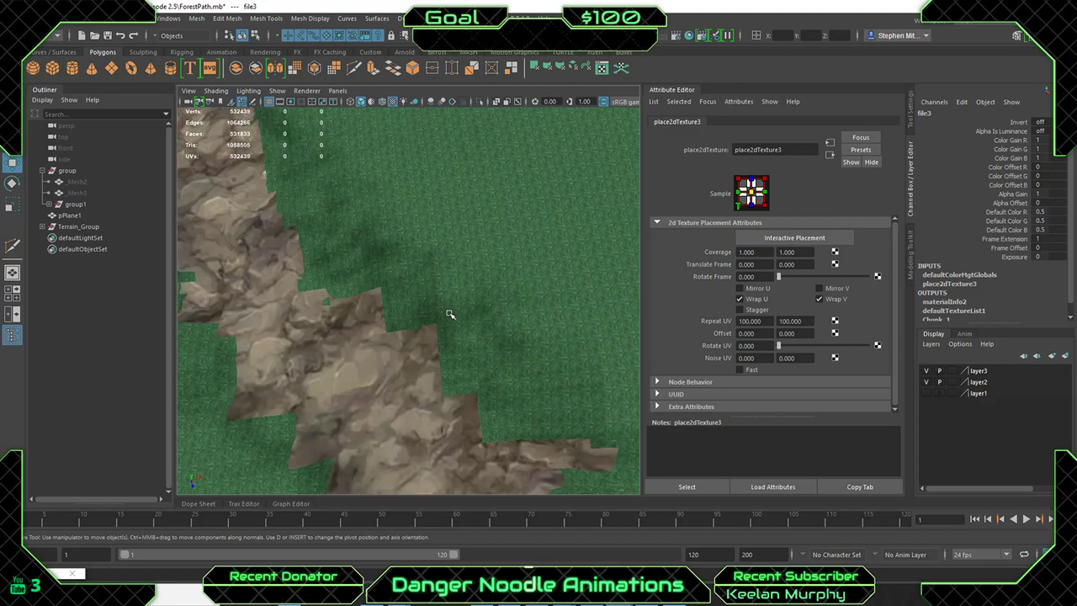
alt+right_drag(449, 308, 467, 328)
alt+drag(467, 328, 425, 330)
alt+drag(233, 309, 383, 343)
alt+right_drag(383, 343, 384, 343)
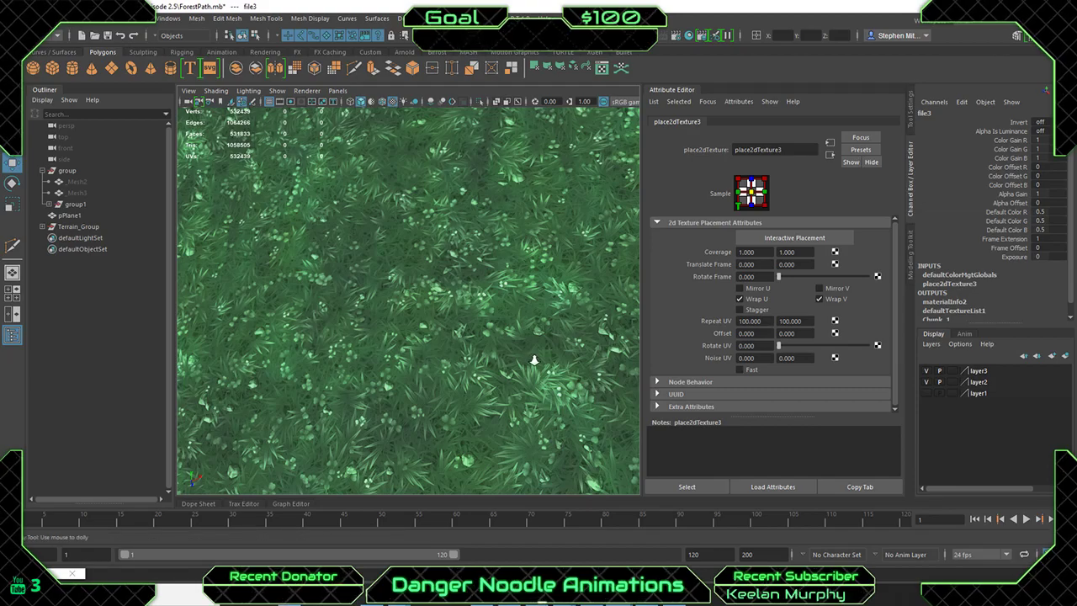
alt+drag(534, 360, 388, 325)
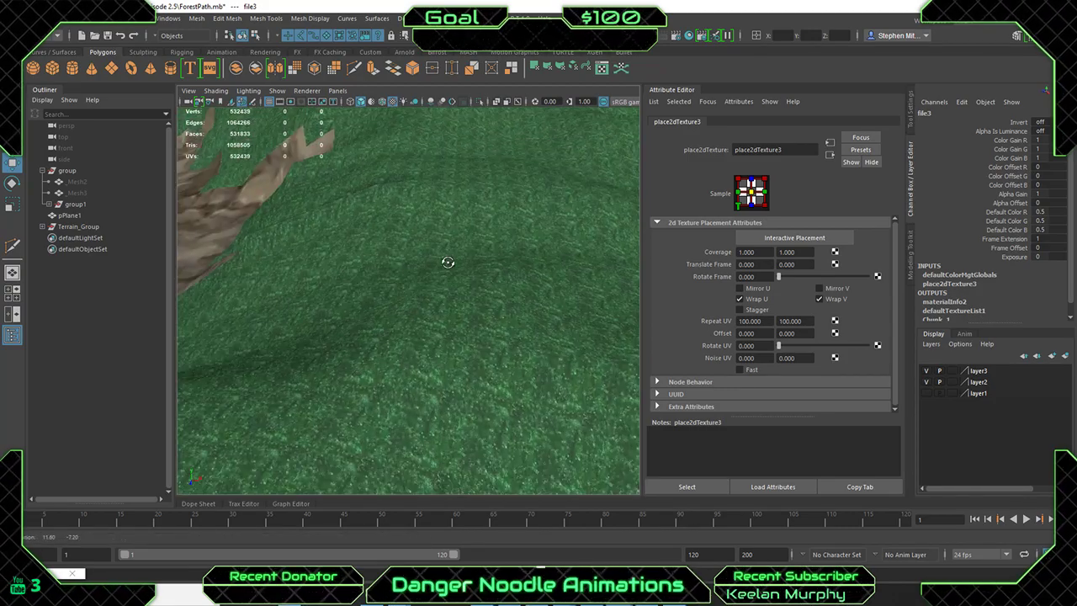
alt+middle_drag(287, 238, 372, 348)
scroll(373, 349, down, 15)
alt+middle_drag(435, 283, 440, 275)
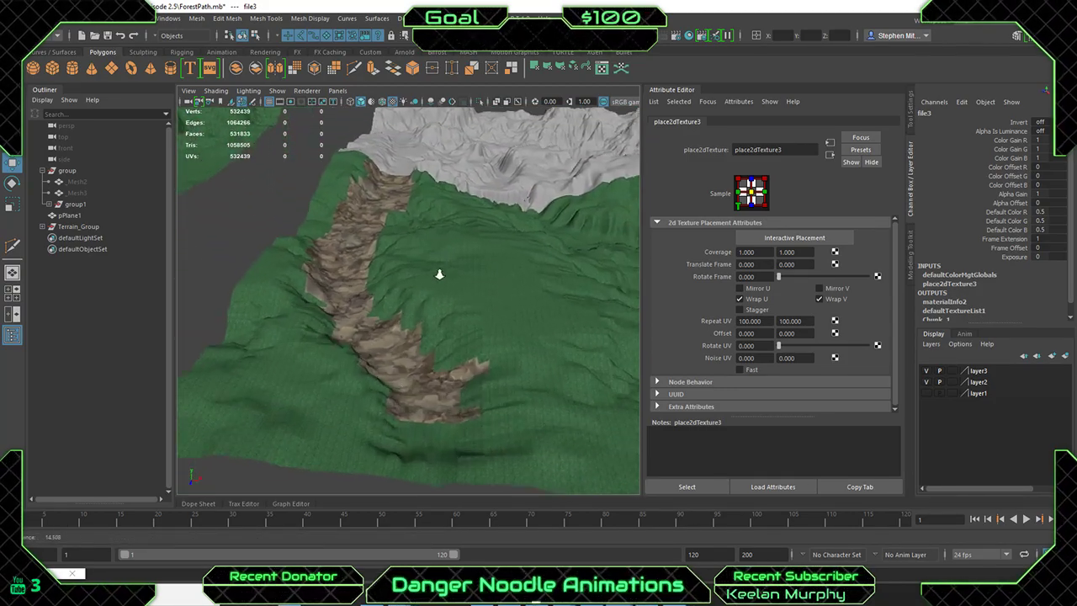
Examine the scale of the dirt texture along the path against the surrounding tiled grass.
scroll(460, 300, up, 4)
alt+drag(459, 302, 522, 313)
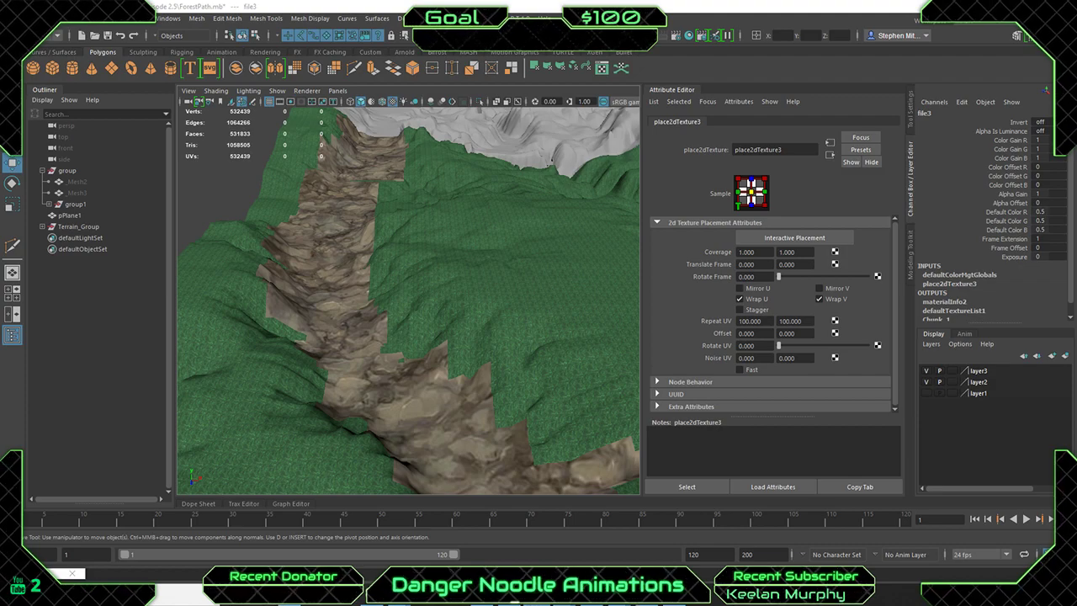
alt+right_drag(555, 298, 523, 317)
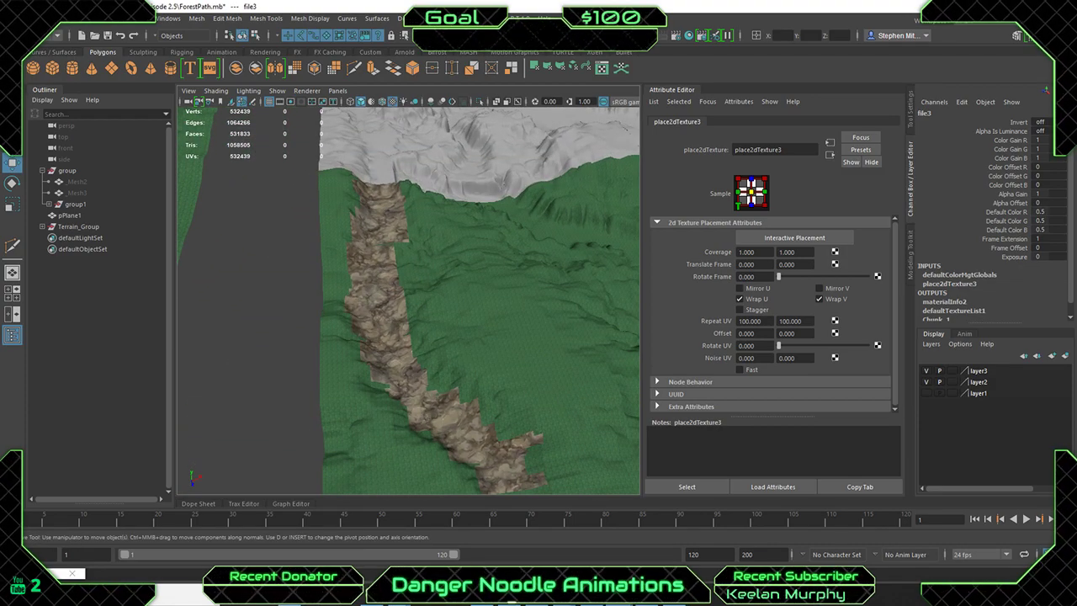
alt+drag(524, 350, 519, 327)
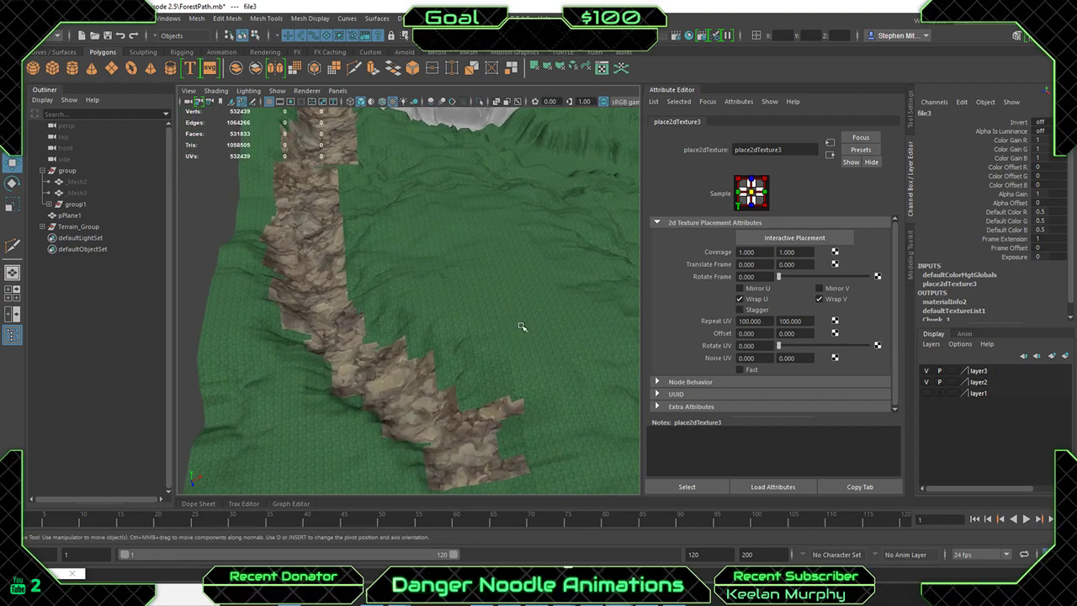
click(409, 295)
right_drag(354, 275, 394, 280)
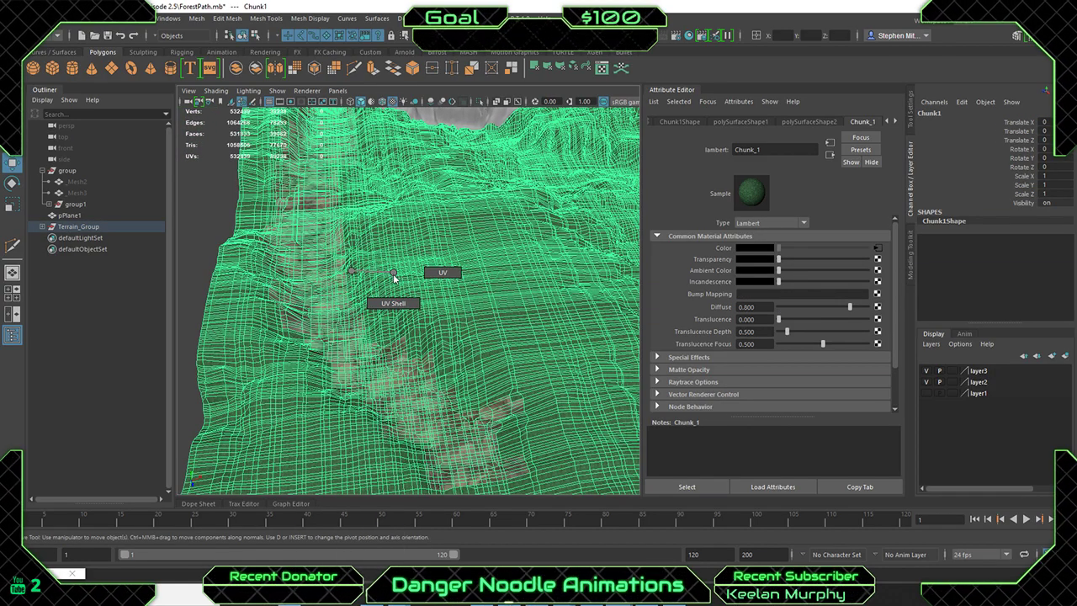
right_drag(329, 287, 385, 269)
click(210, 193)
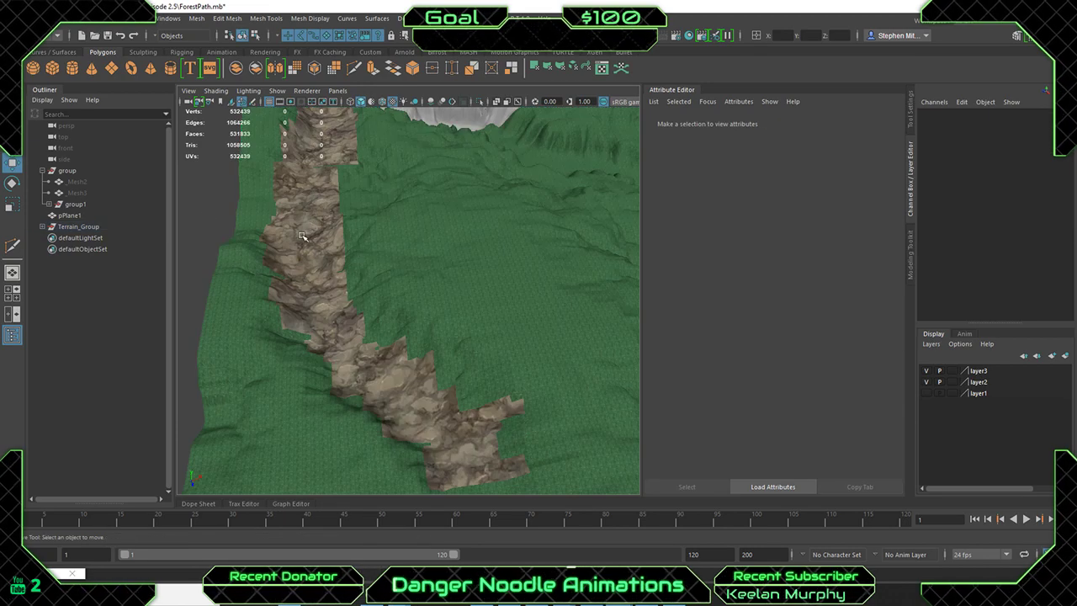
Set the dirt texture's Repeat UV to 100 by 100 in the 2D placement node of the path material's color file.
click(404, 270)
click(884, 122)
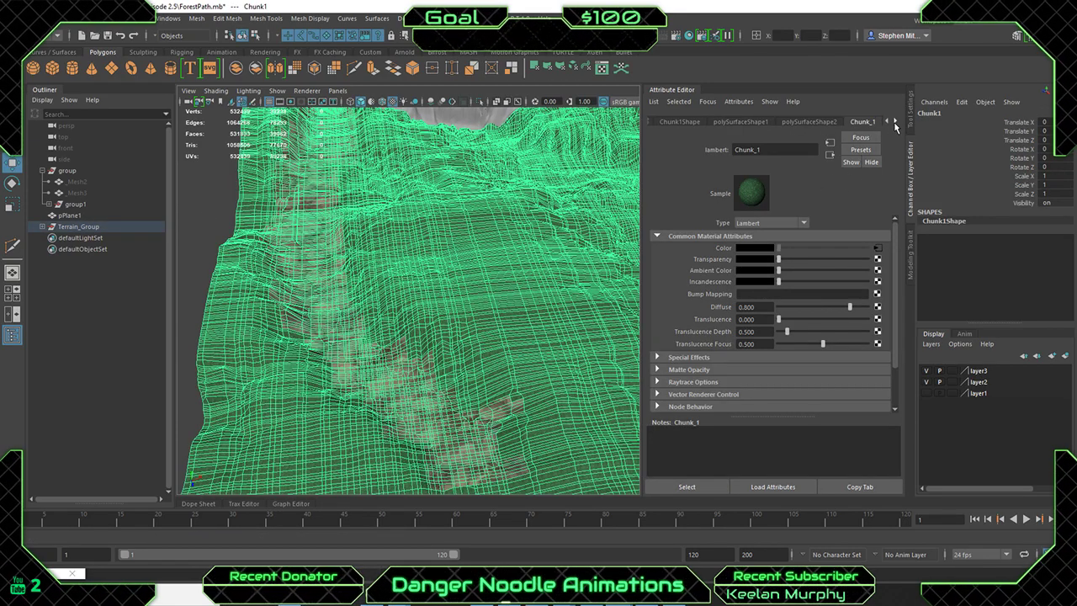
click(879, 248)
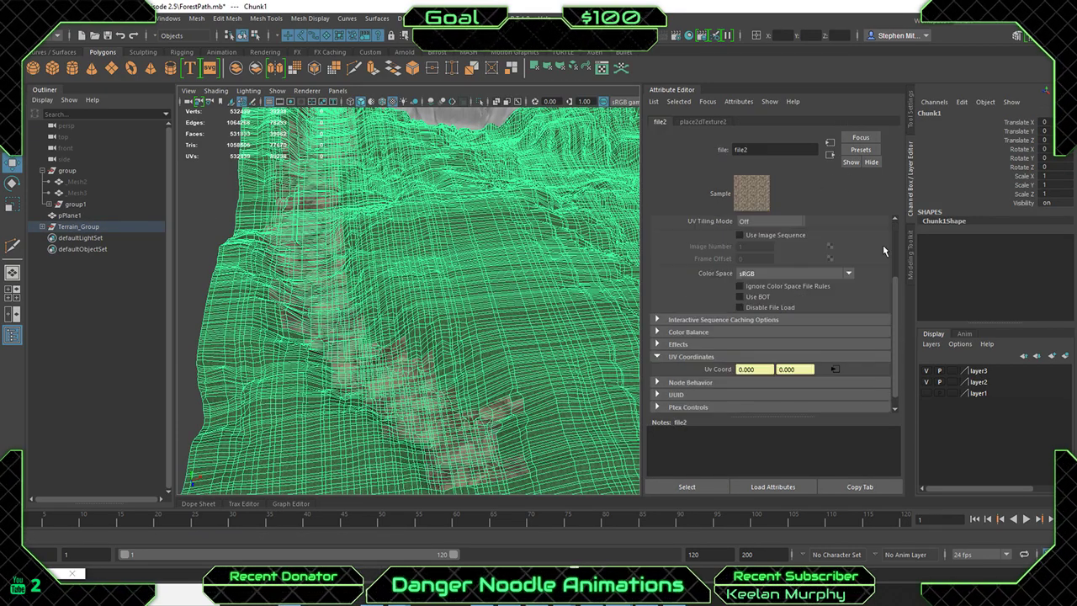
click(834, 370)
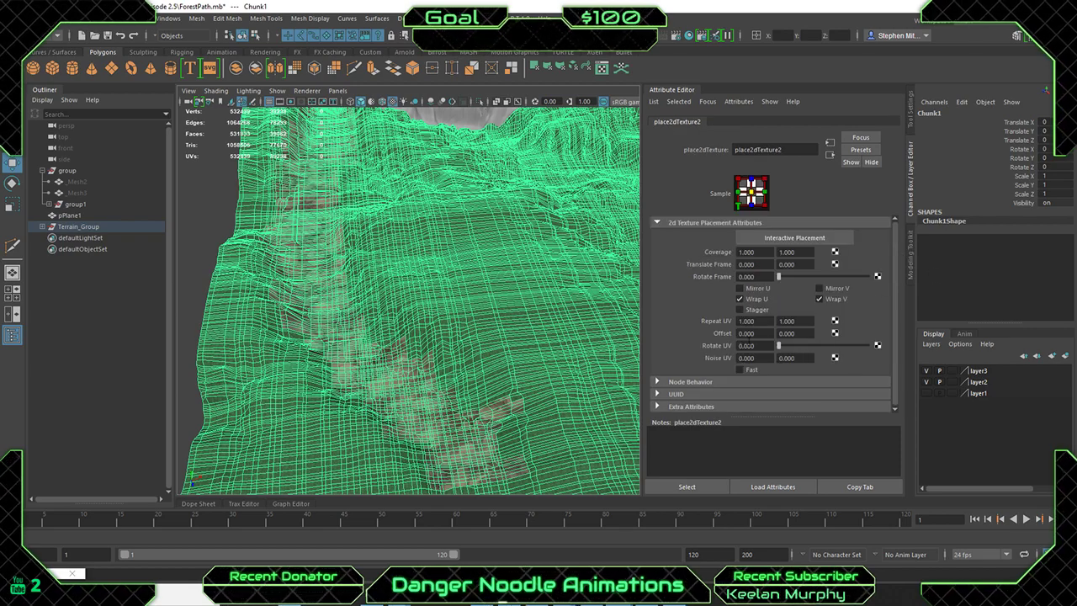
drag(768, 321, 563, 300)
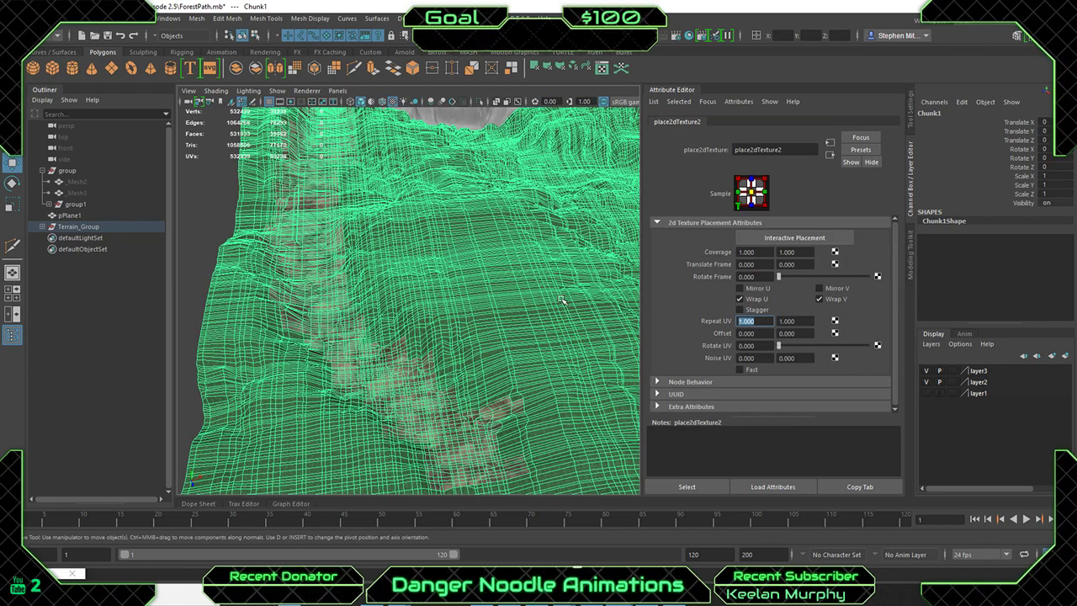
text(100)
key(Return)
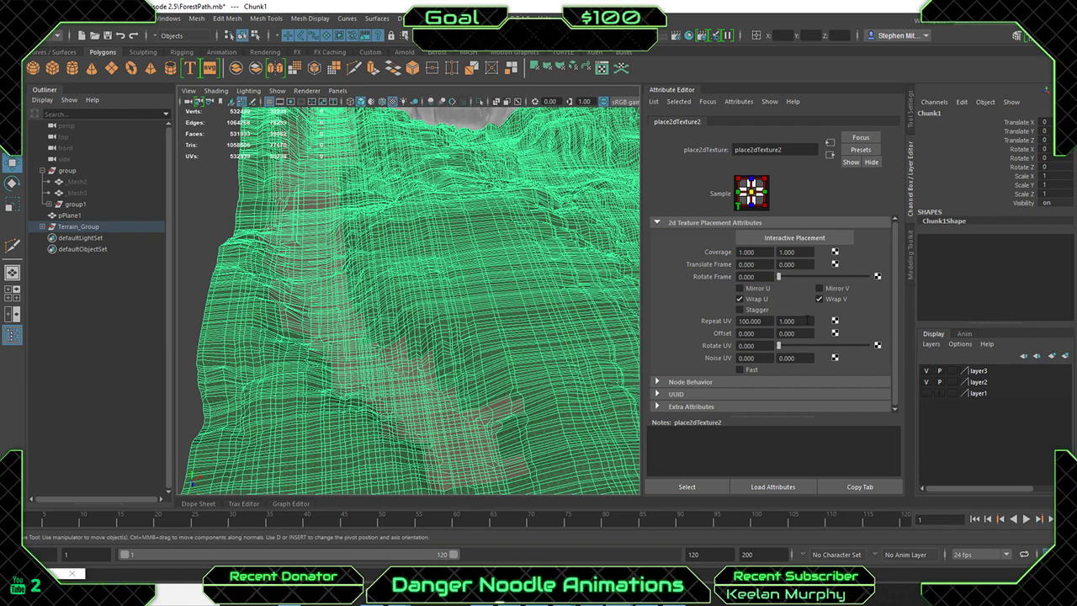
click(807, 321)
text(100)
key(Return)
click(221, 208)
Set the Repeat UV of the path's dirt texture to 40 by 40 in its 2D placement node.
scroll(341, 287, up, 6)
alt+middle_drag(336, 287, 335, 292)
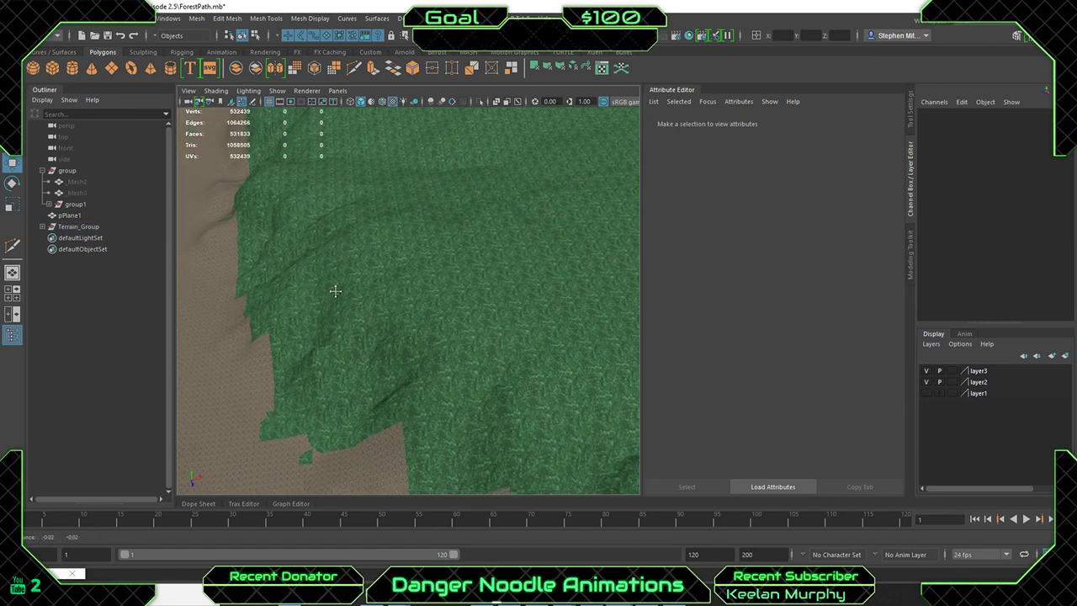
alt+drag(335, 291, 379, 298)
click(380, 298)
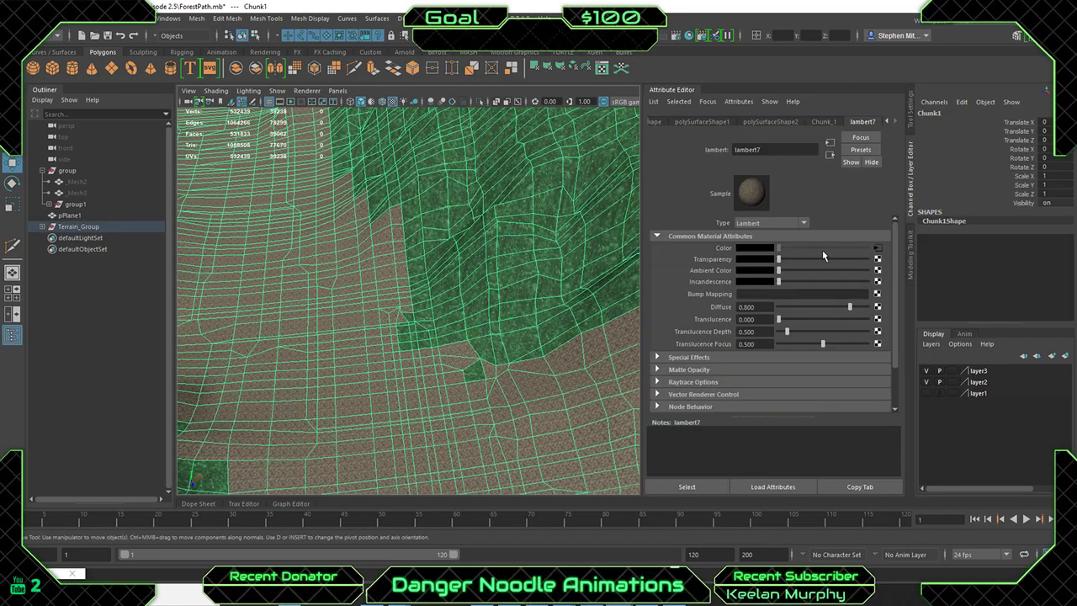
click(876, 253)
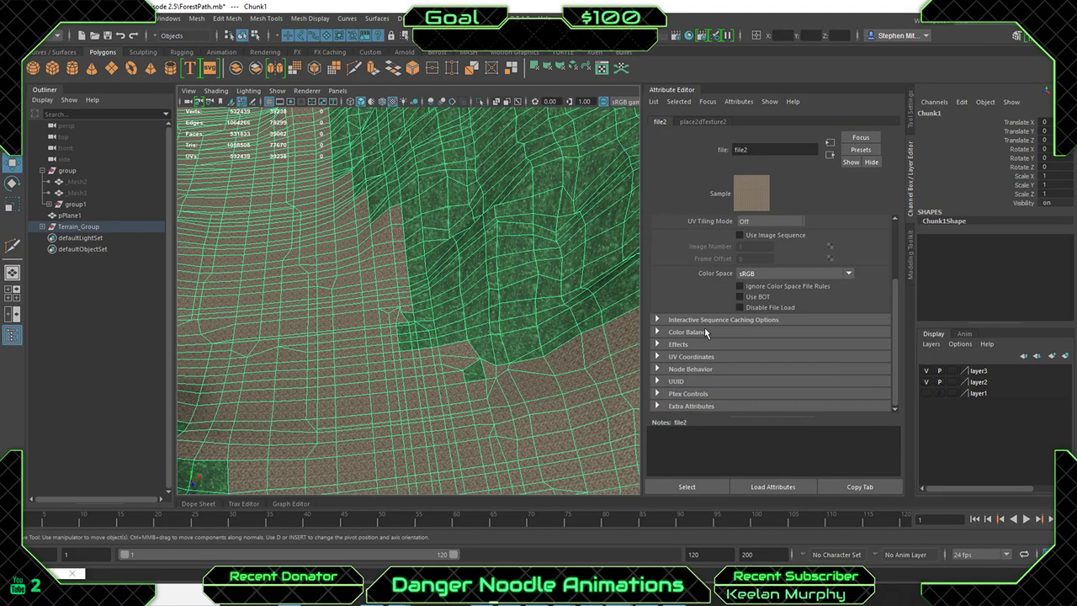
click(694, 357)
click(837, 368)
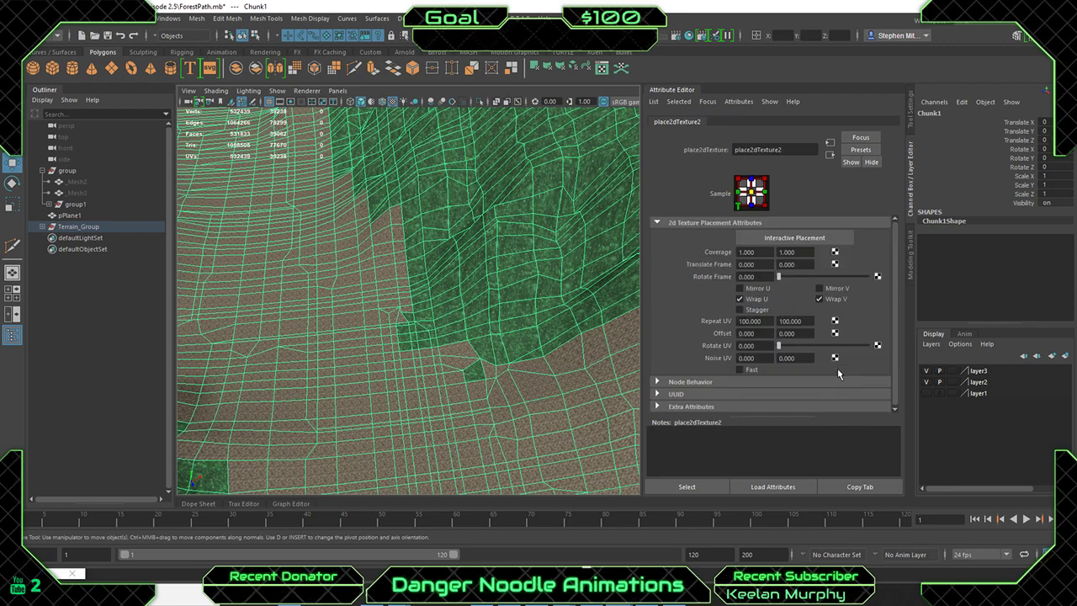
drag(766, 320, 461, 303)
text(40)
key(Return)
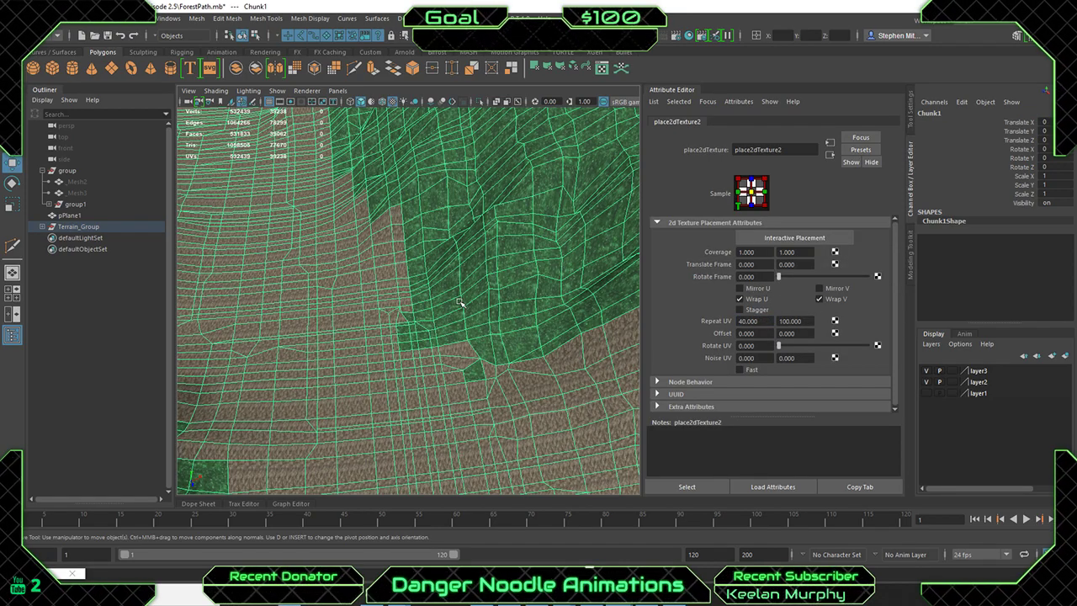
key(Tab)
text(40)
key(Return)
Examine the dirt tiling from low above the path and beside the grassy slopes.
alt+right_drag(496, 280, 385, 290)
click(274, 241)
alt+drag(386, 291, 456, 385)
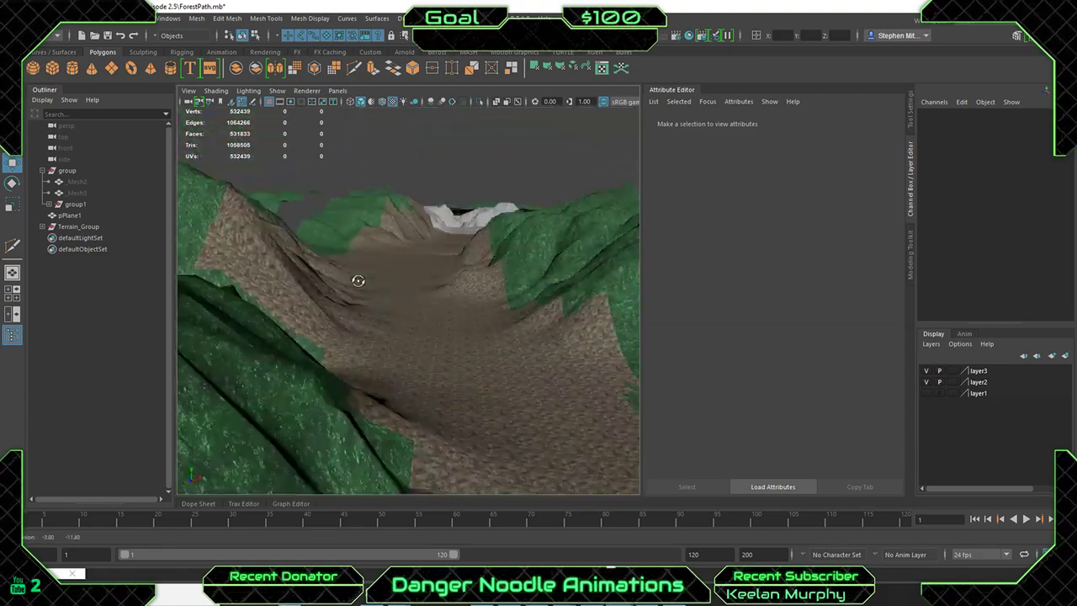
alt+middle_drag(444, 298, 420, 300)
alt+right_drag(419, 300, 446, 308)
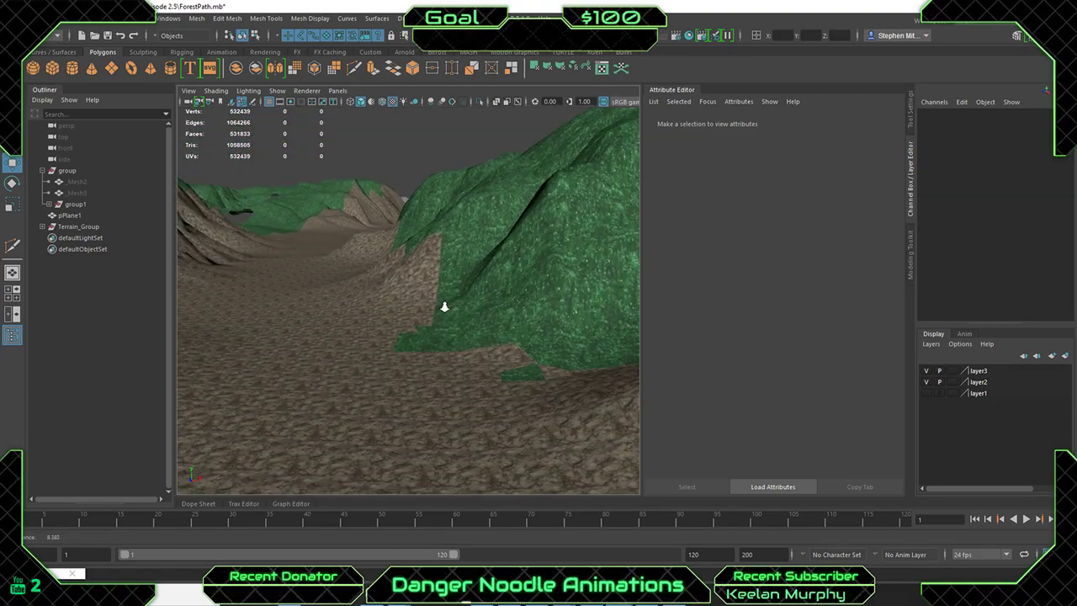
alt+middle_drag(353, 307, 399, 329)
alt+right_drag(399, 329, 425, 358)
Set the Repeat UV of the Chunk1 path's dirt texture to 20 by 20 in its 2D placement node.
click(425, 357)
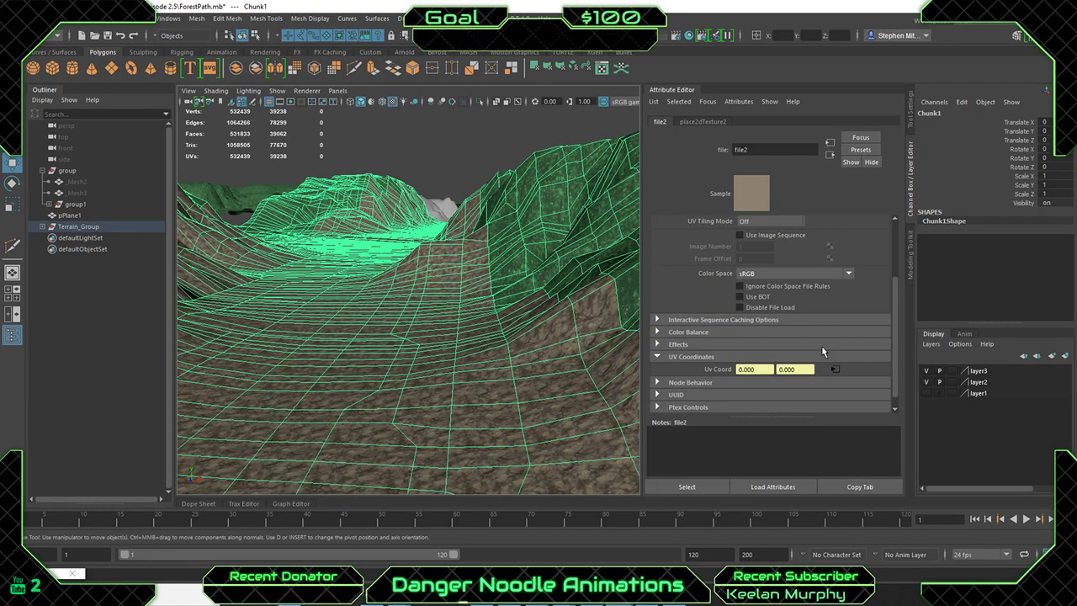
click(835, 369)
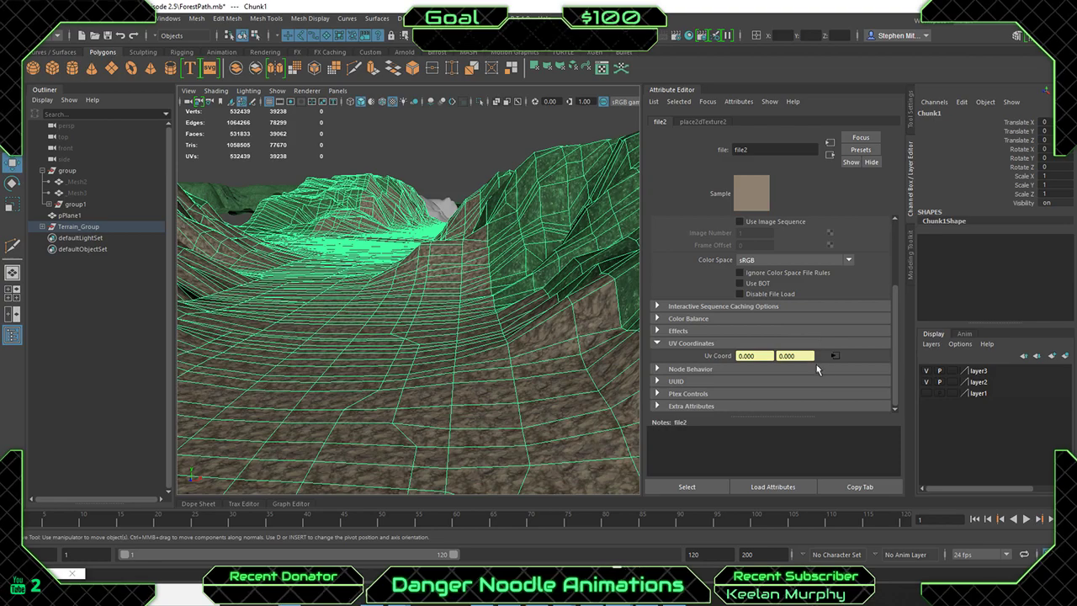
alt+drag(430, 274, 431, 324)
alt+right_drag(430, 295, 454, 252)
alt+middle_drag(555, 247, 501, 247)
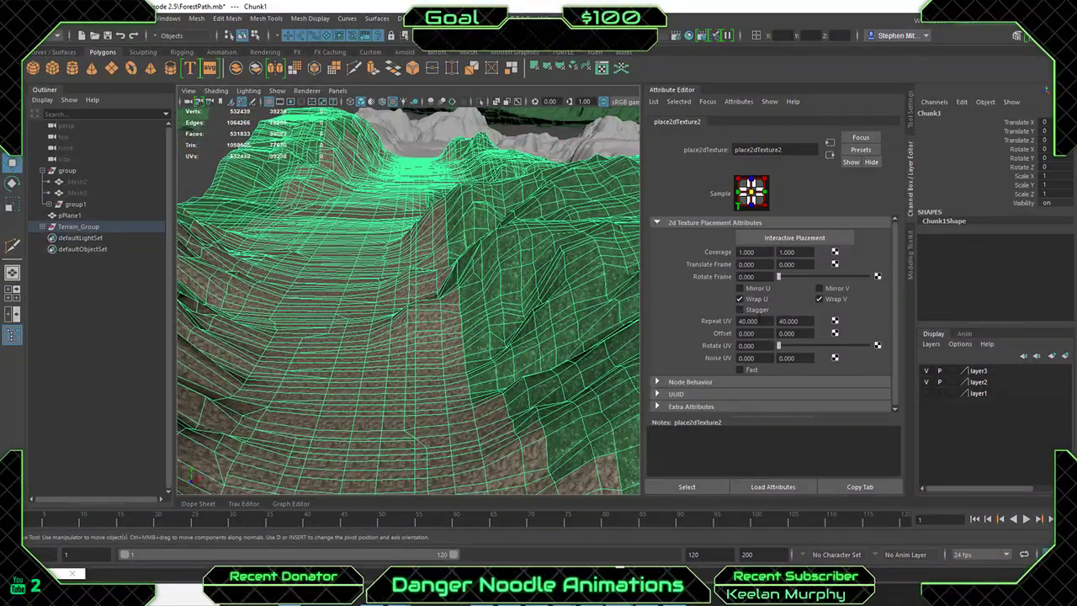
drag(763, 320, 500, 302)
text(20)
key(Return)
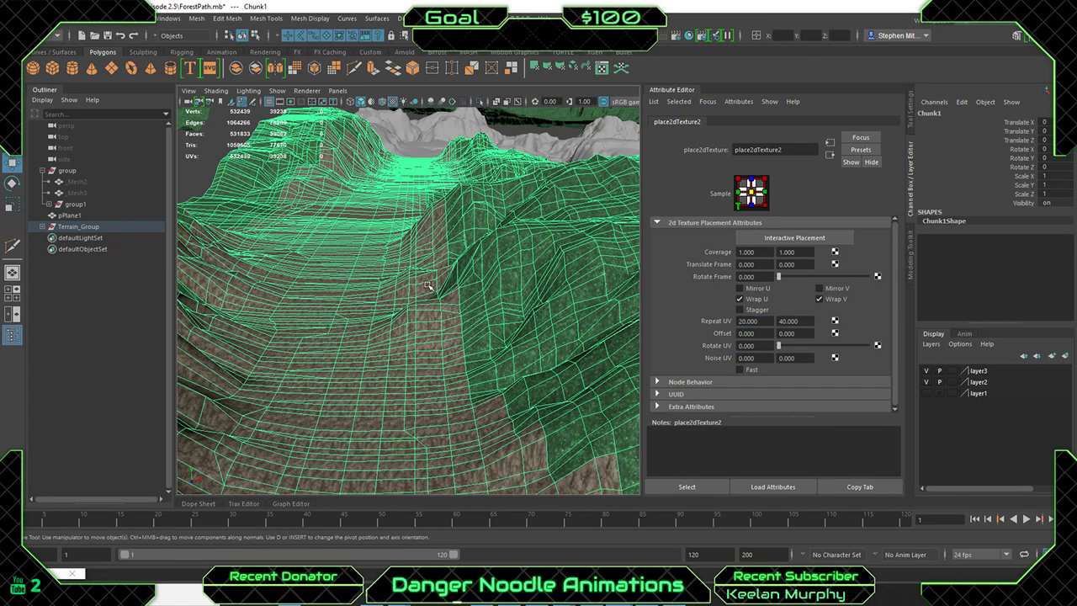
click(804, 321)
text(20)
key(Return)
Set the grass texture's Repeat UV to 50 by 50 in the 2D placement node of the Chunk_1 material.
alt+drag(531, 342, 623, 263)
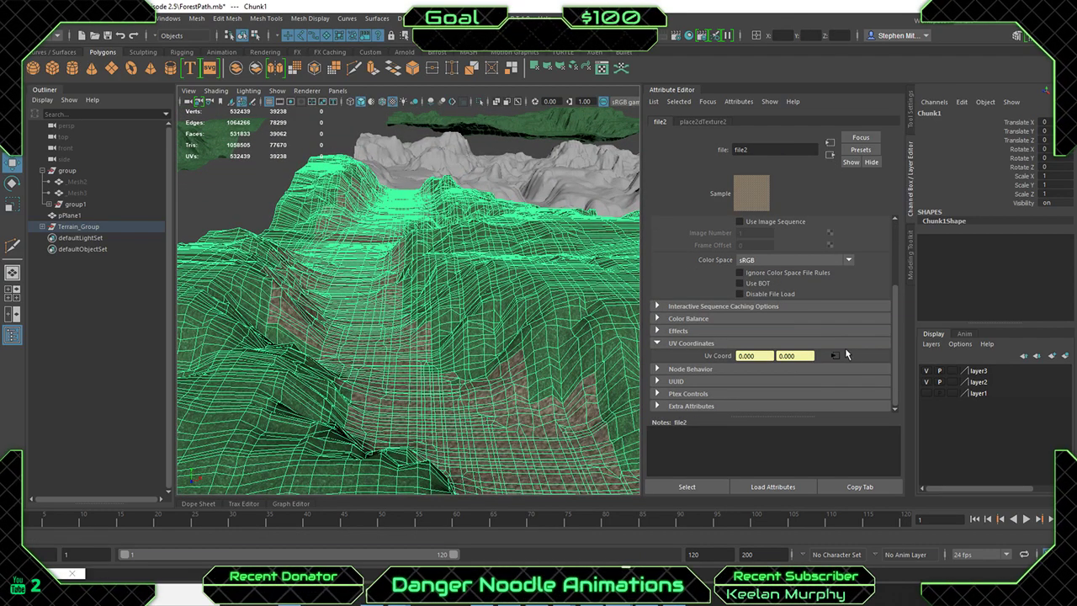
click(830, 154)
click(825, 122)
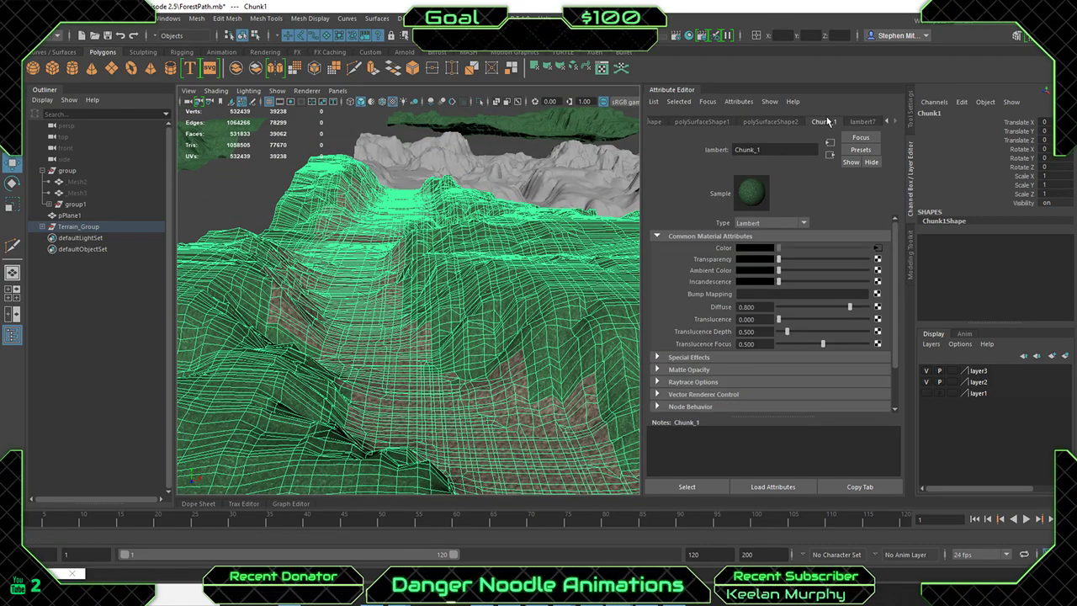
click(878, 247)
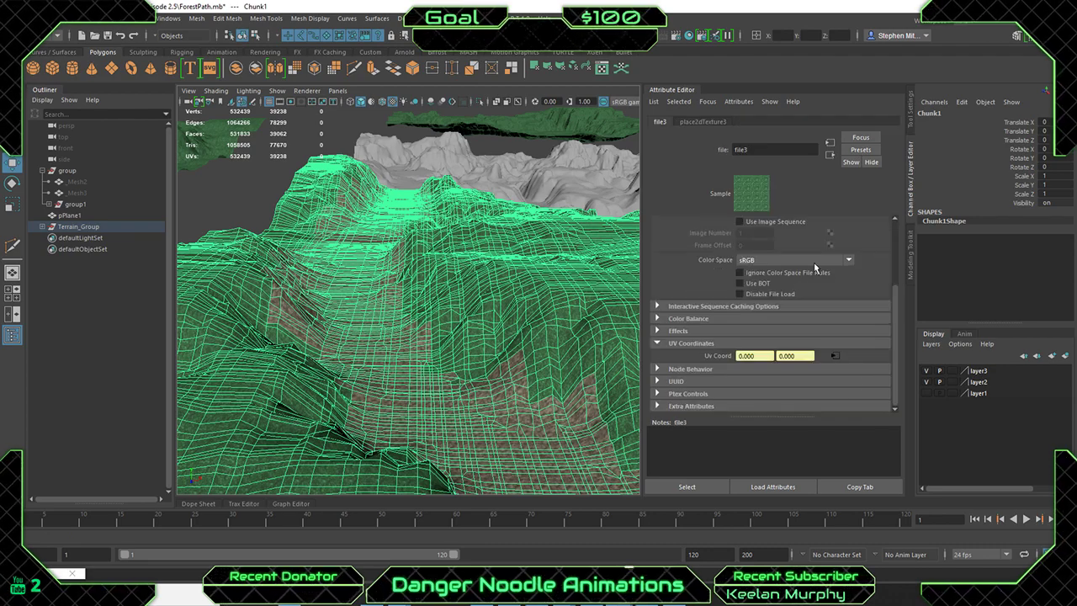
click(832, 356)
click(769, 321)
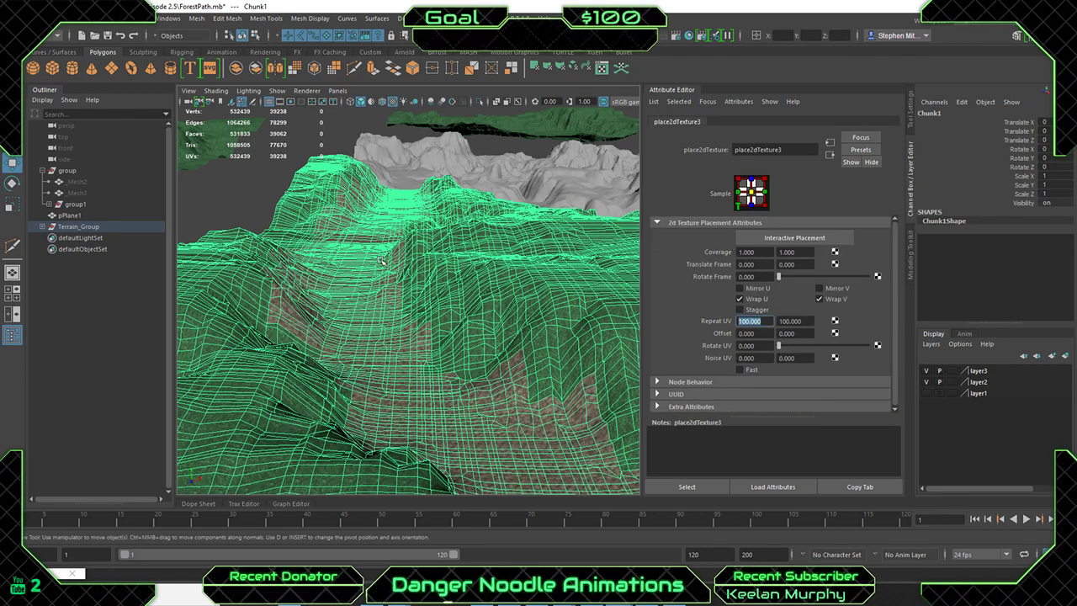
key(Return)
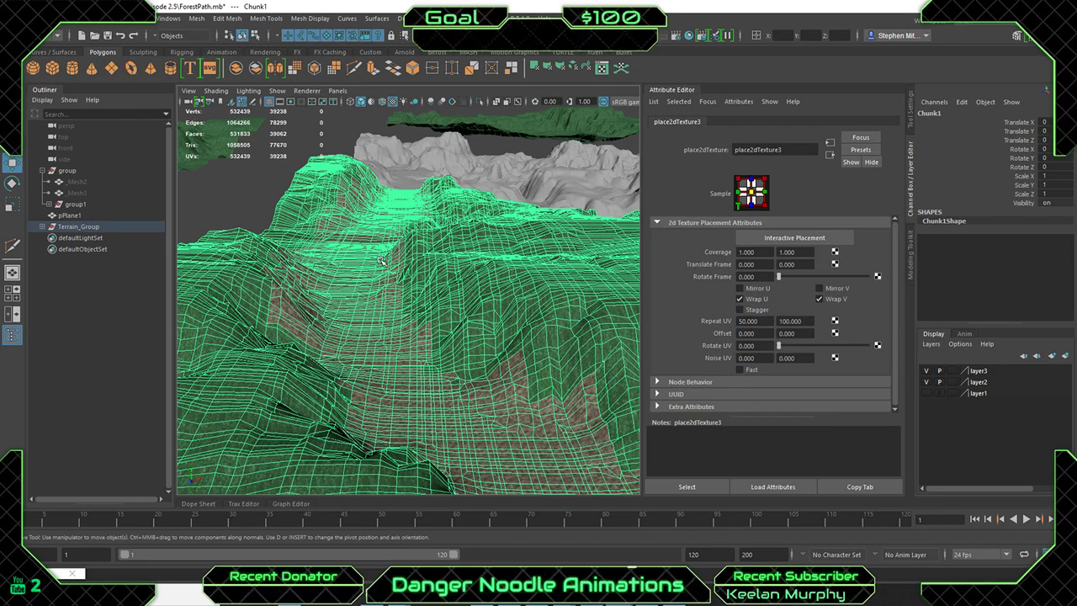
key(Tab)
text(50)
key(Return)
click(249, 202)
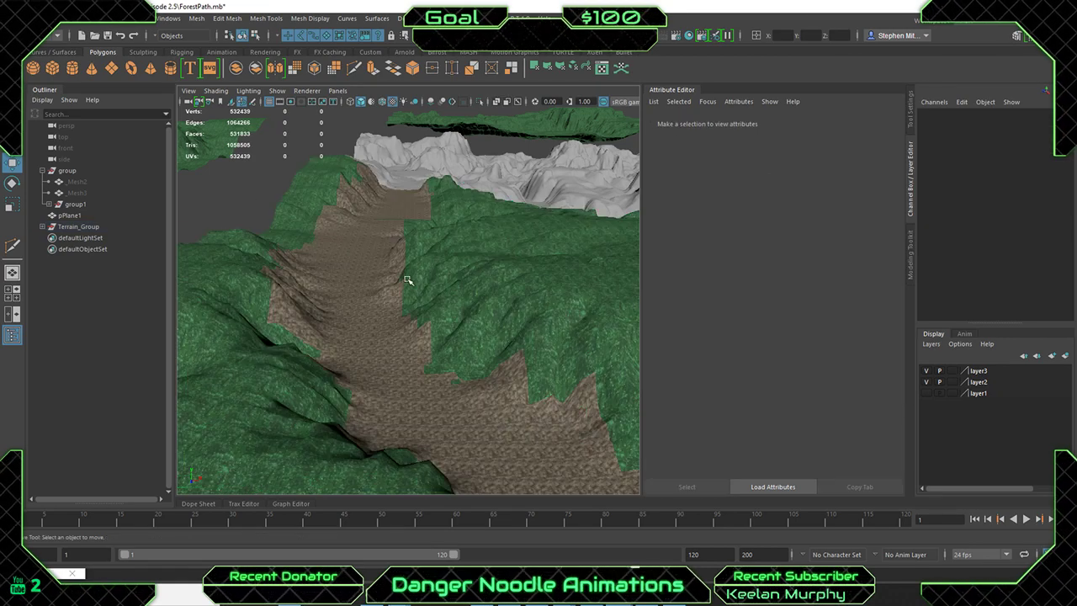
Examine the dirt and grass tiling from path level and from above, including the strip where grass crosses the path.
alt+right_drag(409, 280, 437, 331)
alt+drag(437, 332, 444, 310)
alt+right_drag(444, 310, 353, 320)
alt+middle_drag(354, 320, 456, 314)
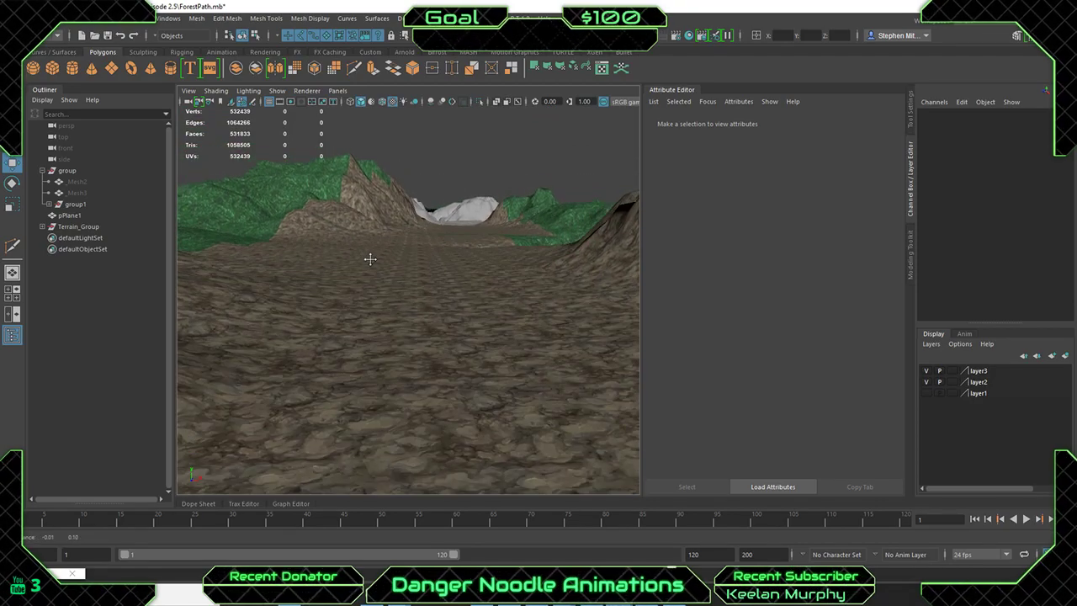
click(424, 366)
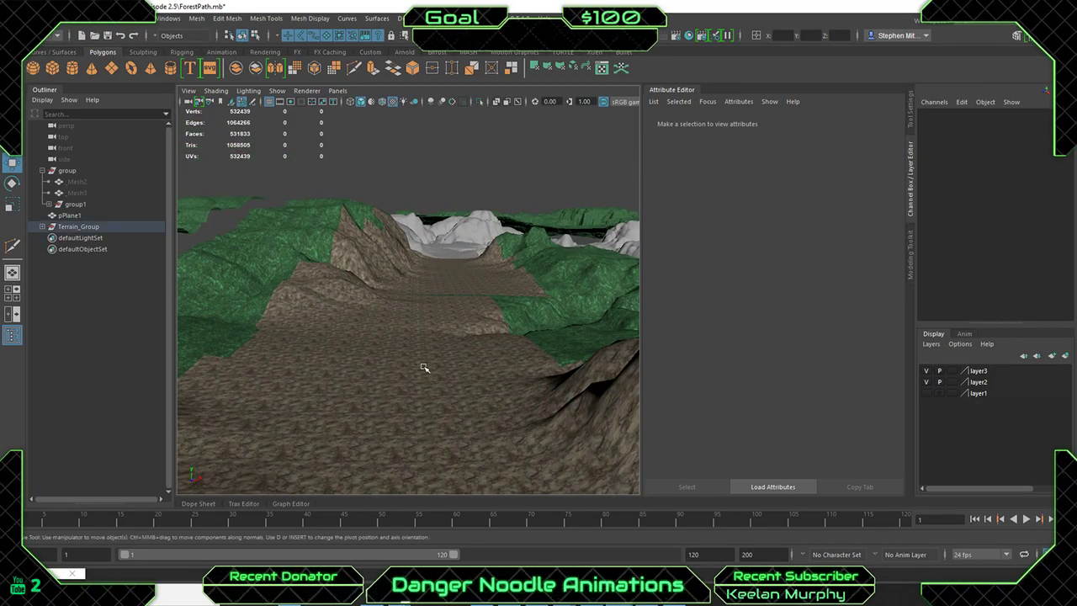
click(435, 197)
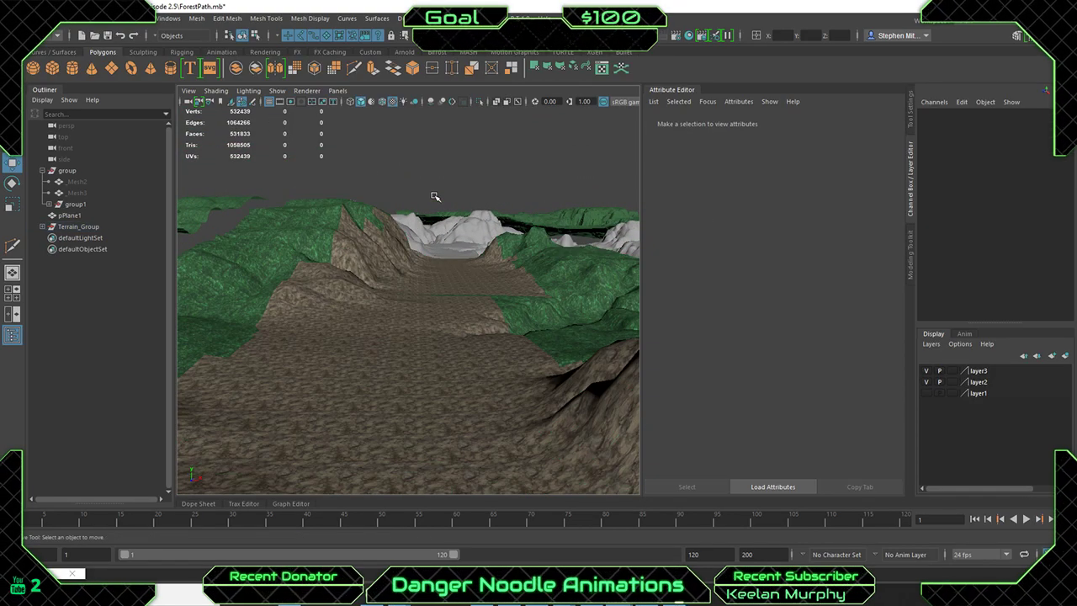
click(453, 357)
click(512, 185)
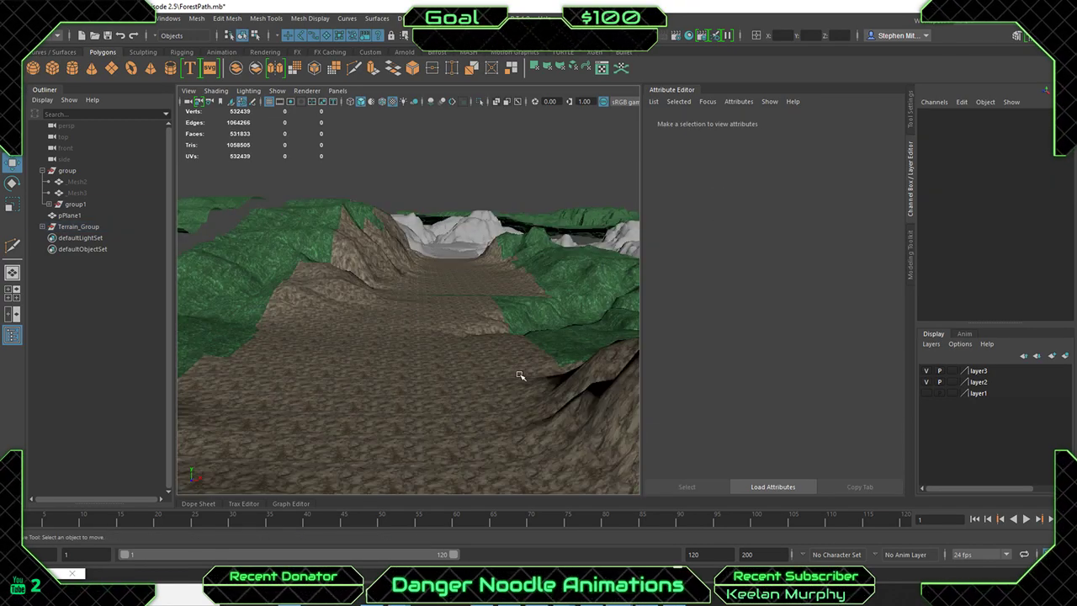
alt+drag(586, 331, 398, 276)
alt+right_drag(398, 276, 293, 289)
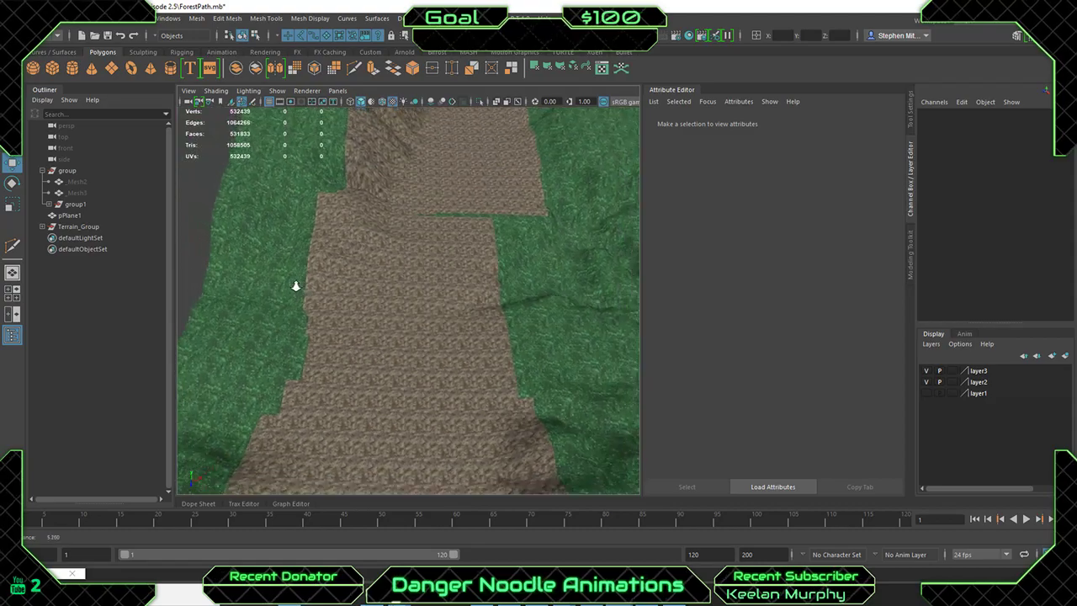
alt+drag(294, 289, 533, 366)
alt+middle_drag(532, 366, 497, 308)
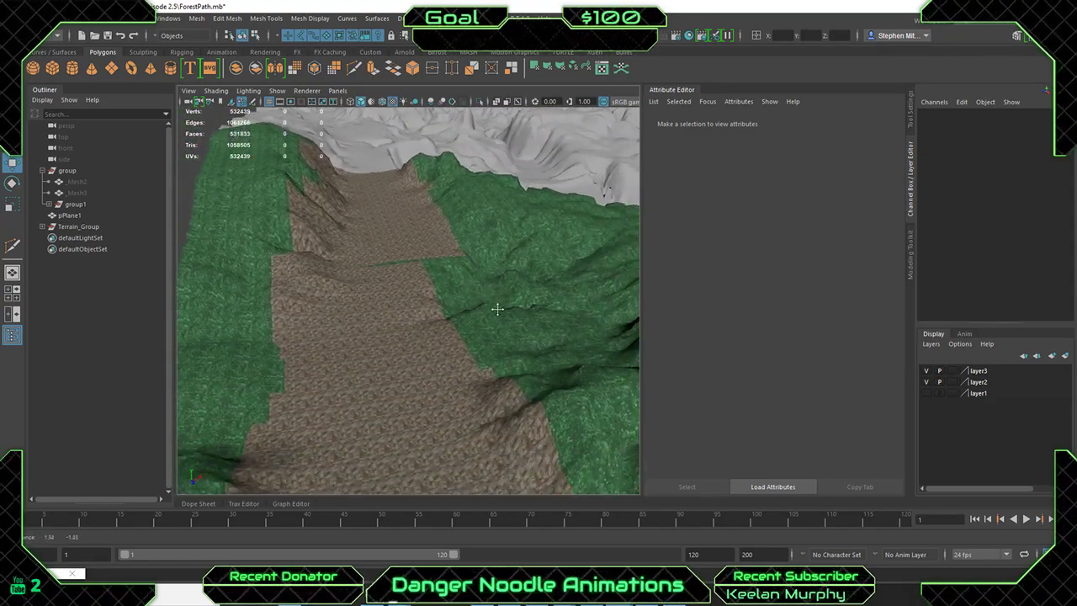
Select the Chunk1 faces covering the grass strip that crosses the dirt path.
alt+right_drag(498, 308, 452, 360)
alt+right_drag(414, 280, 452, 301)
click(452, 301)
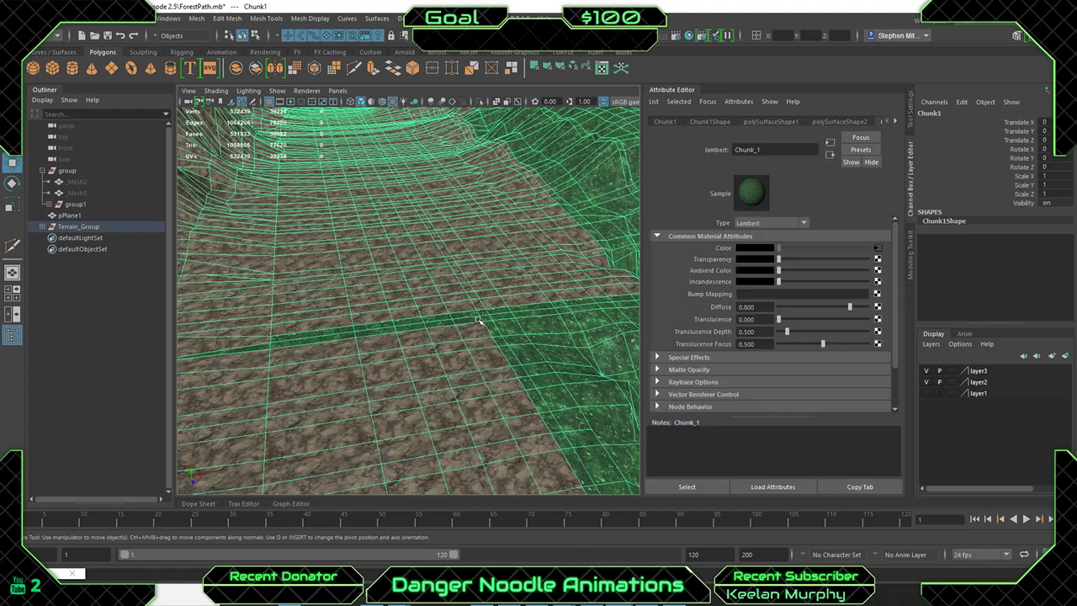
right_click(539, 287)
right_drag(374, 286, 375, 317)
drag(250, 307, 396, 370)
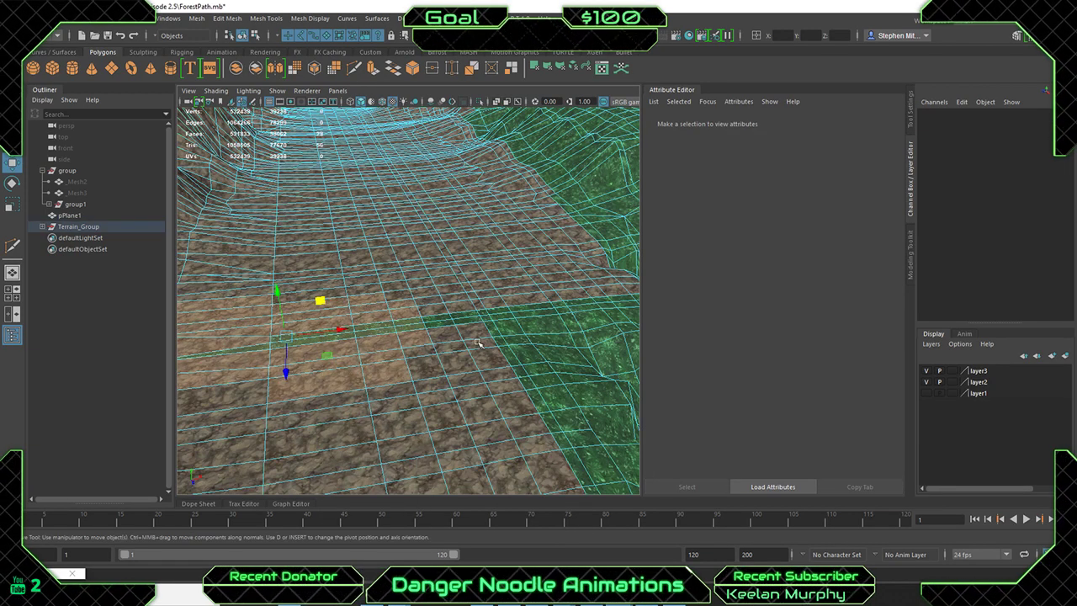
shift+drag(399, 277, 481, 321)
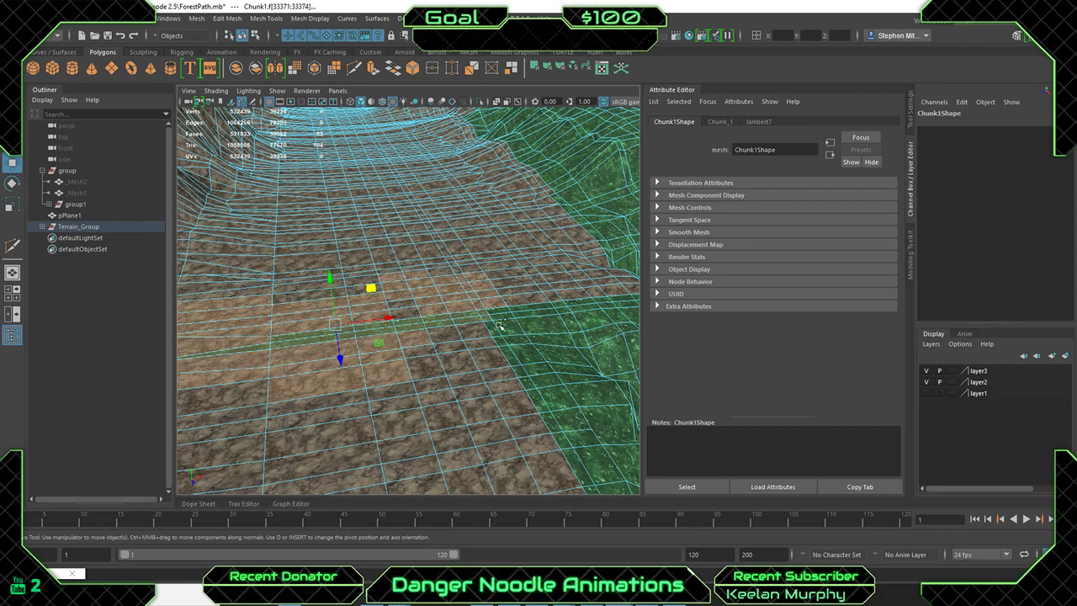
Add the grass faces on the slope where the strip meets the path's edge to the face selection.
shift+click(533, 311)
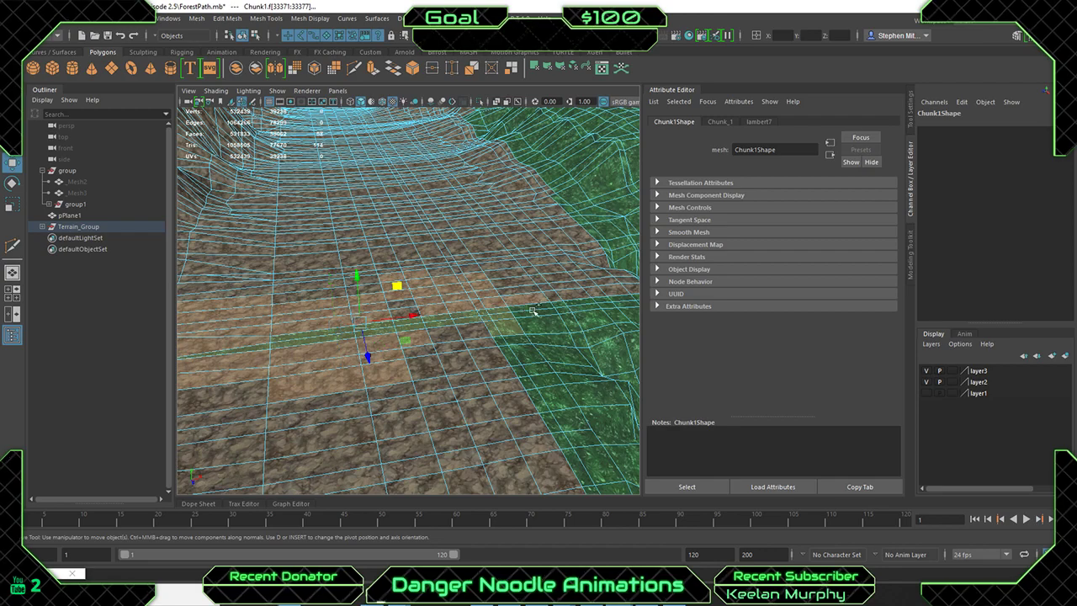
shift+click(538, 309)
shift+click(537, 320)
shift+click(544, 335)
shift+click(548, 346)
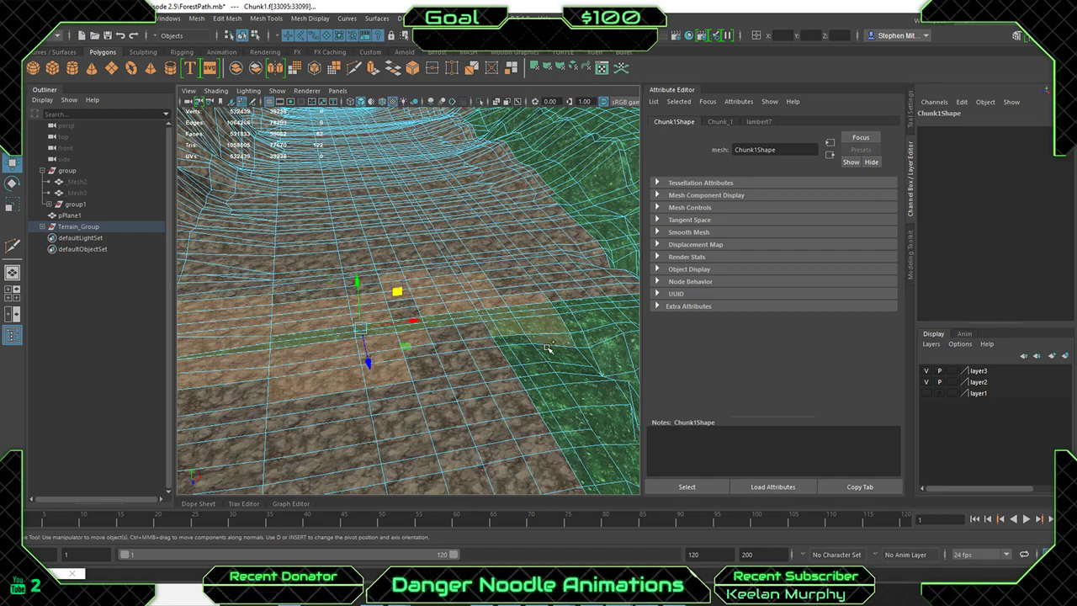
shift+click(547, 348)
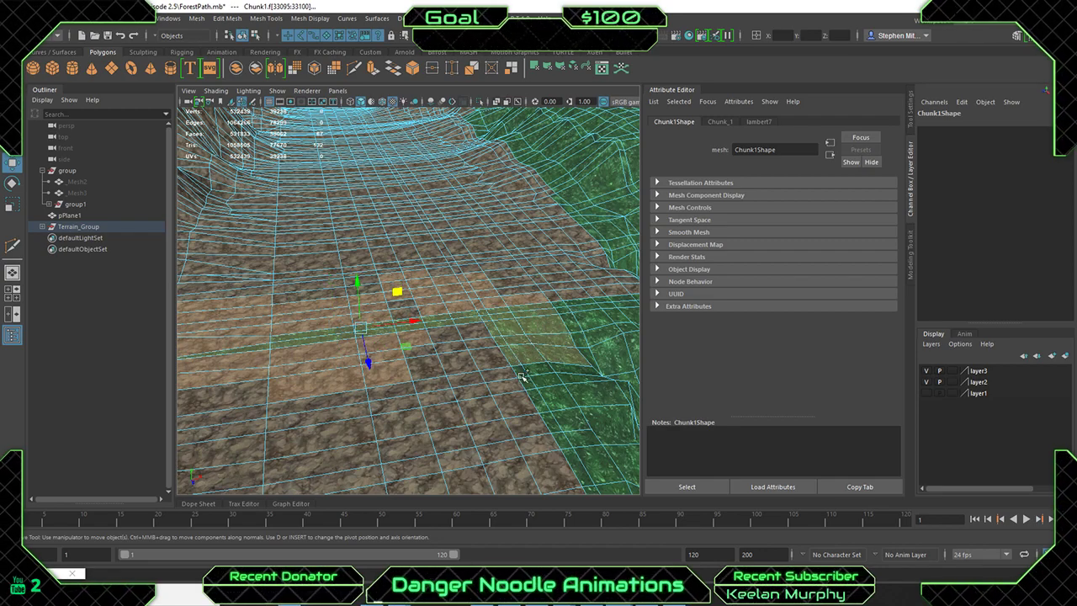
shift+click(522, 375)
shift+click(529, 384)
shift+click(544, 377)
shift+click(539, 368)
shift+click(569, 376)
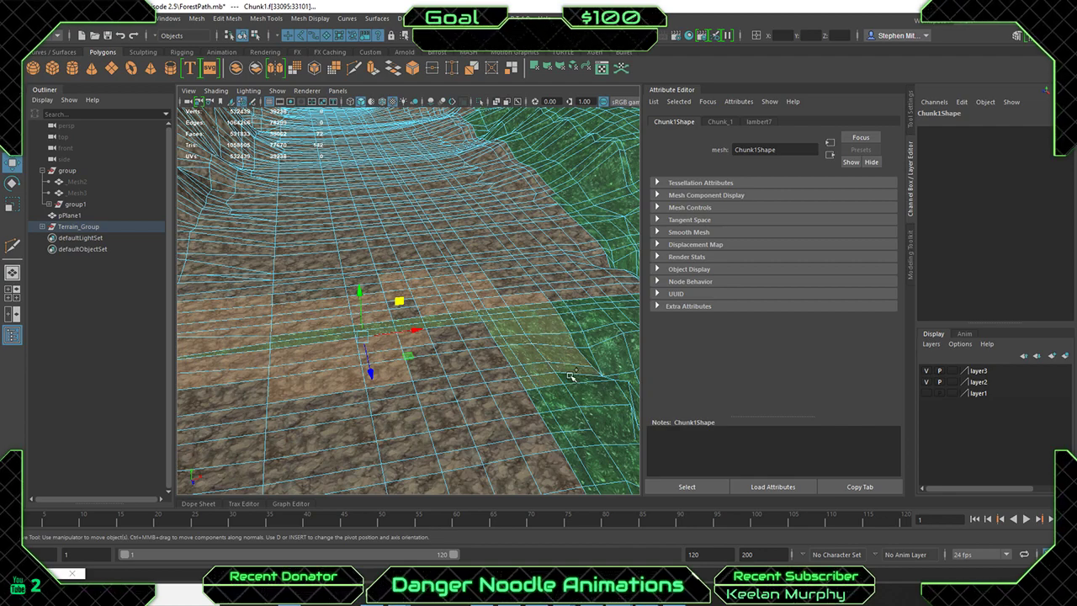
shift+click(579, 379)
shift+click(573, 389)
shift+click(558, 395)
shift+click(551, 393)
Assign the existing dirt material to the selected faces and clear the selection.
right_click(408, 332)
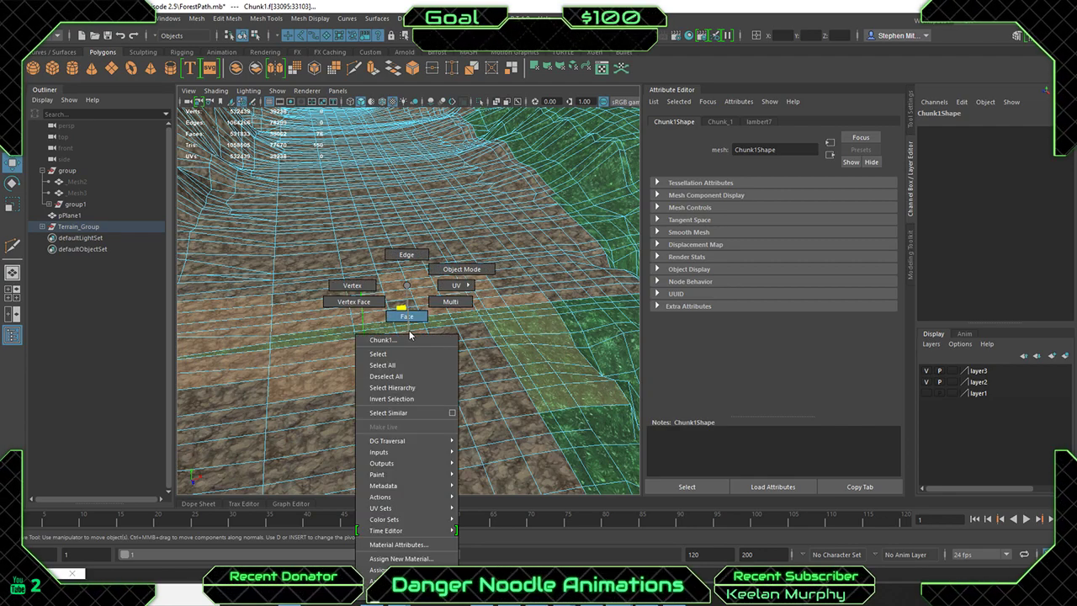
right_drag(409, 330, 485, 514)
alt+right_drag(607, 317, 448, 252)
click(223, 265)
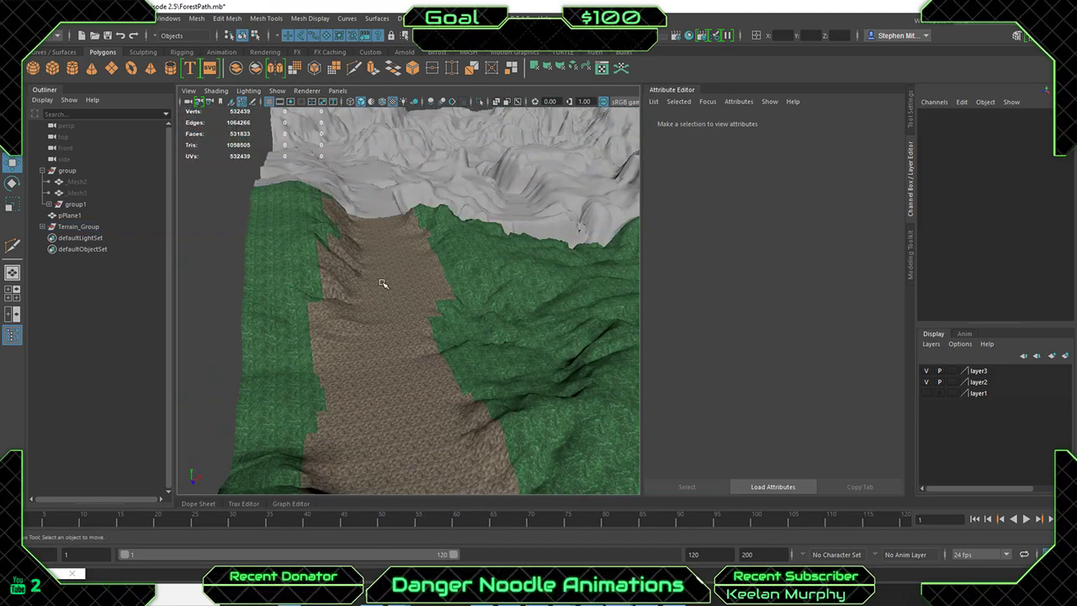
Examine the repaired path and its dirt tiling from ground level, from above and close up.
alt+right_drag(382, 283, 404, 313)
alt+drag(404, 312, 380, 292)
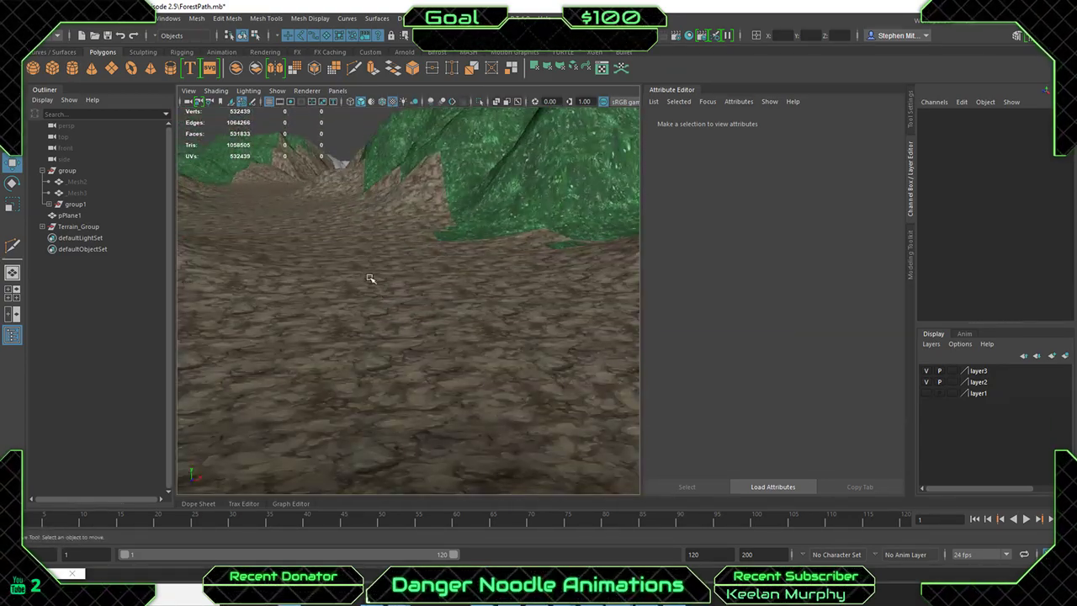
alt+middle_drag(370, 278, 354, 352)
alt+right_drag(354, 352, 506, 390)
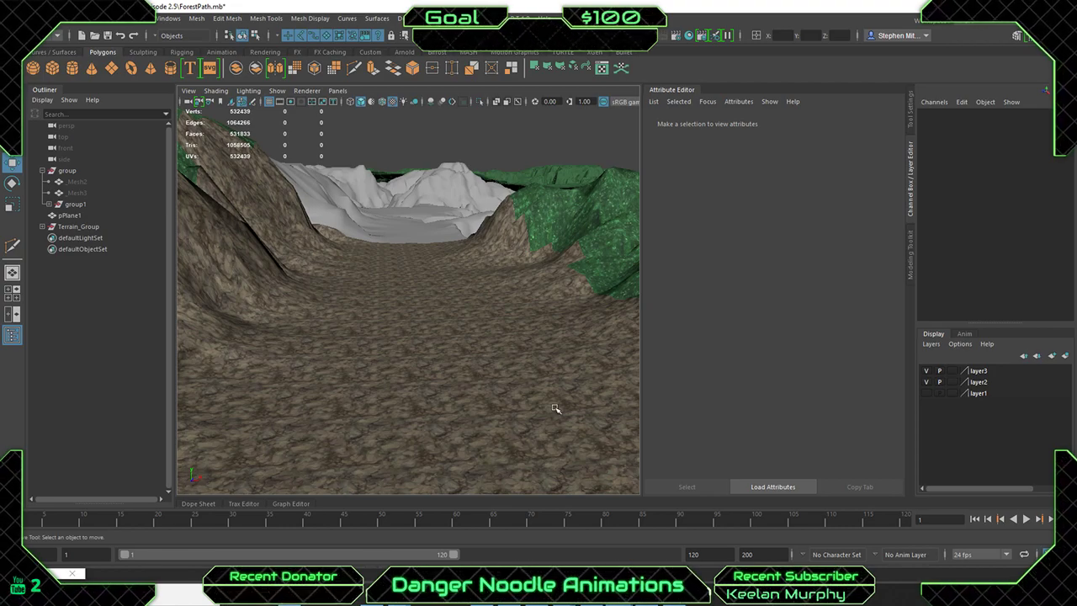
alt+drag(535, 352, 493, 370)
scroll(463, 349, down, 3)
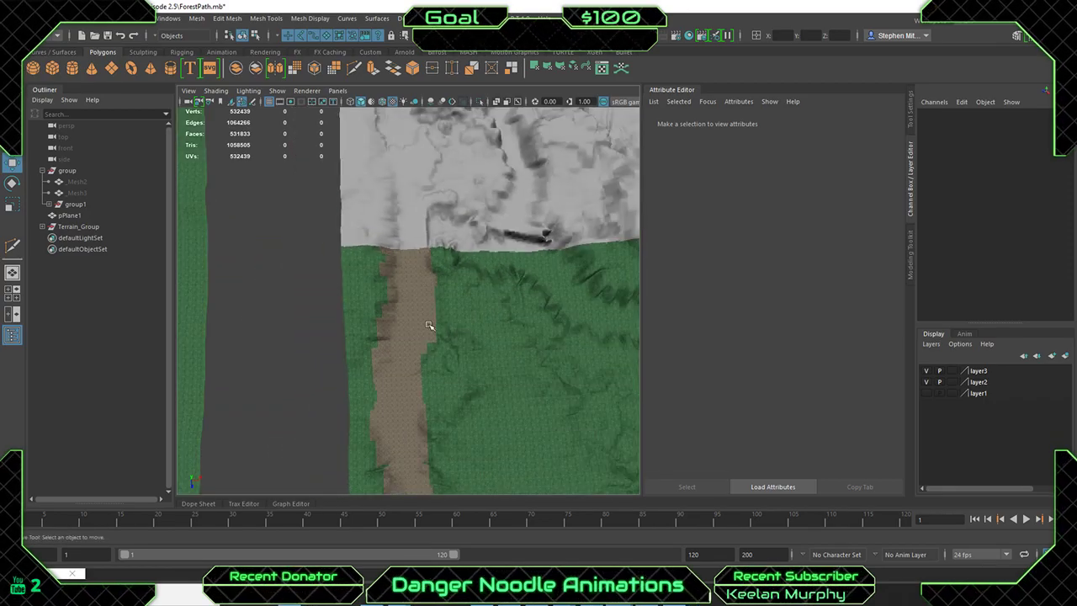
alt+middle_drag(430, 327, 418, 269)
scroll(418, 268, up, 5)
scroll(417, 268, up, 4)
alt+drag(331, 292, 342, 255)
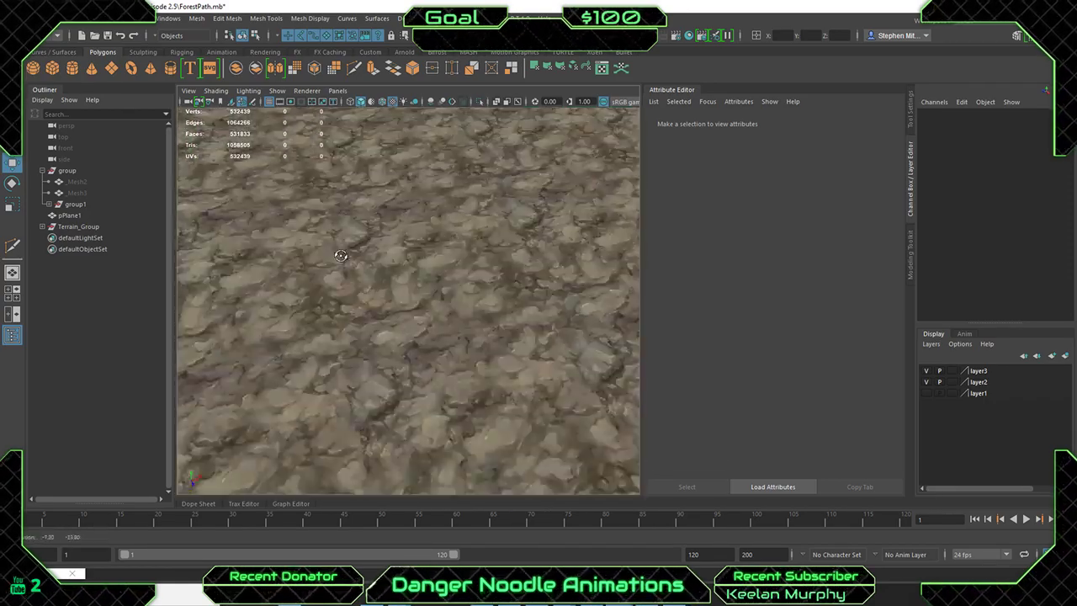
scroll(342, 255, down, 5)
alt+middle_drag(419, 281, 483, 317)
scroll(406, 269, down, 5)
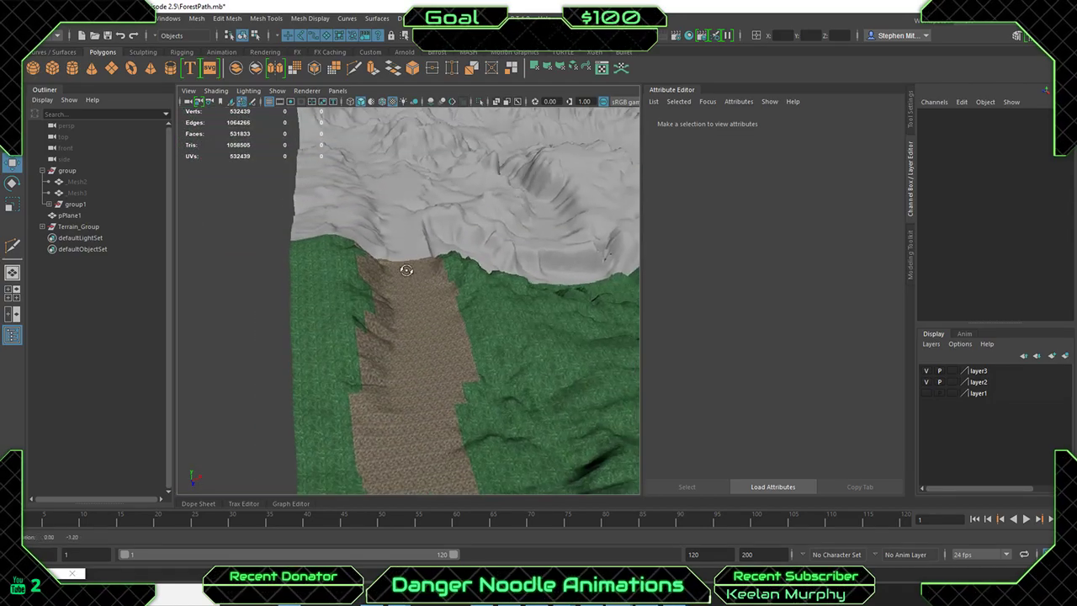
Inspect the wireframe of the Chunk1 terrain from a low angle beside the untextured neighbouring terrain.
alt+drag(414, 298, 398, 248)
alt+drag(519, 278, 323, 200)
click(416, 270)
click(323, 199)
click(366, 268)
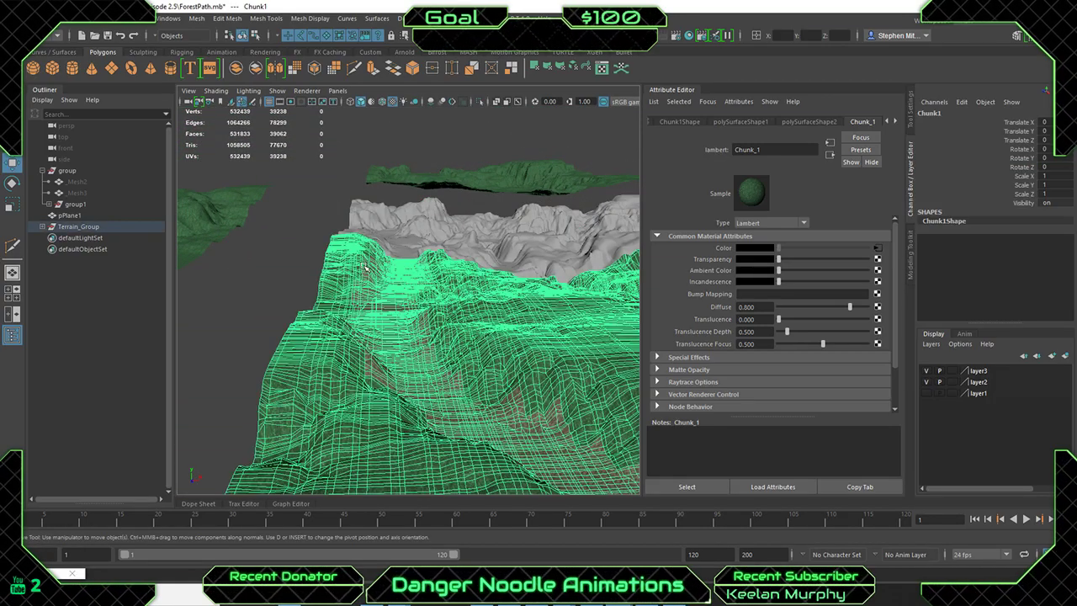
click(324, 241)
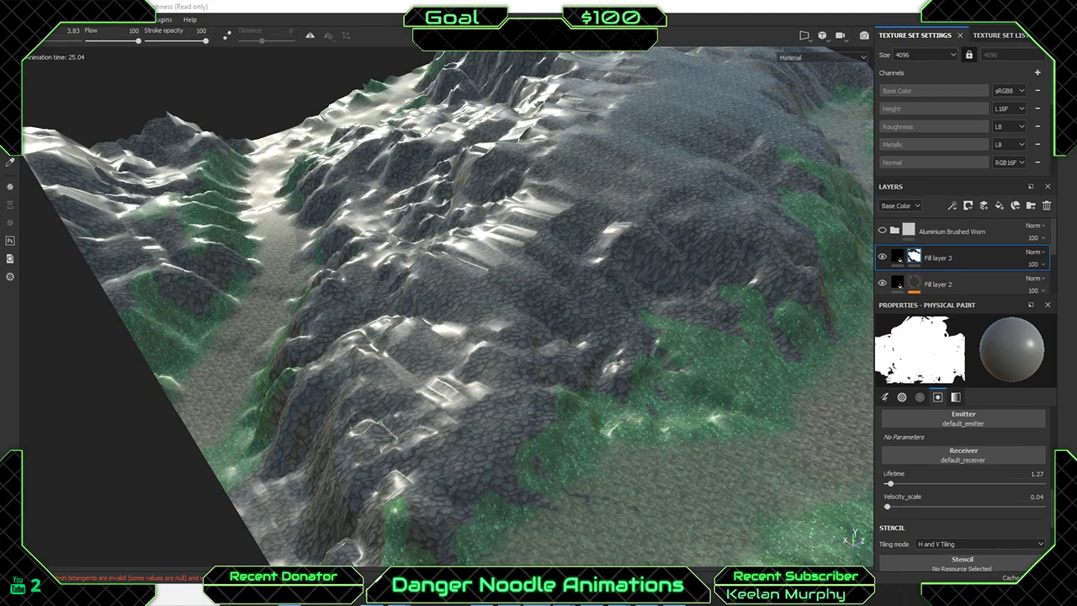
Switch to Photoshop and quit it without saving the changes to the rfbsou grass document.
click(512, 309)
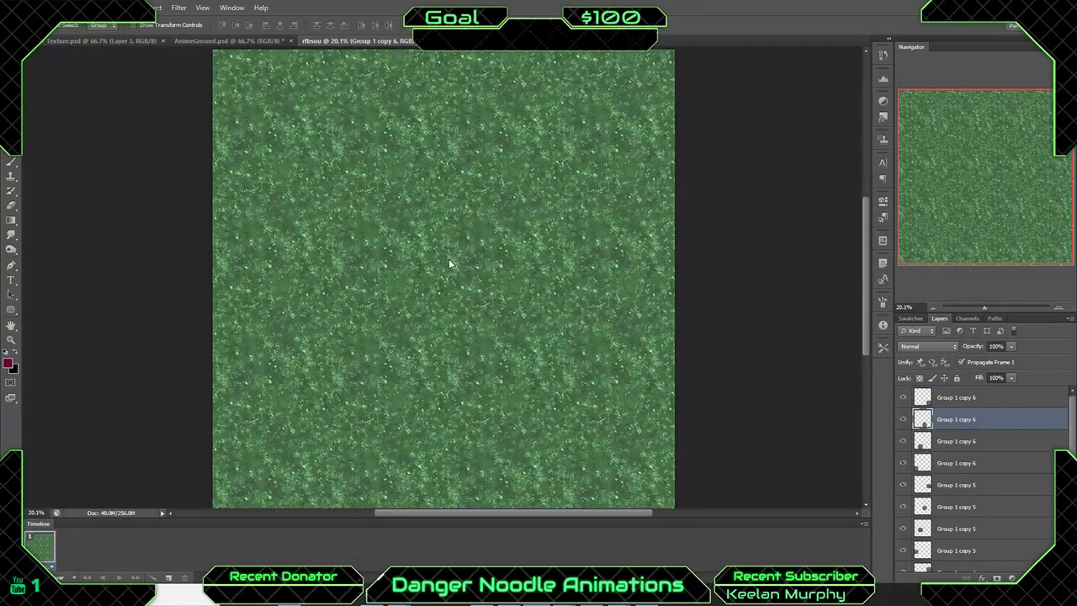
click(1062, 7)
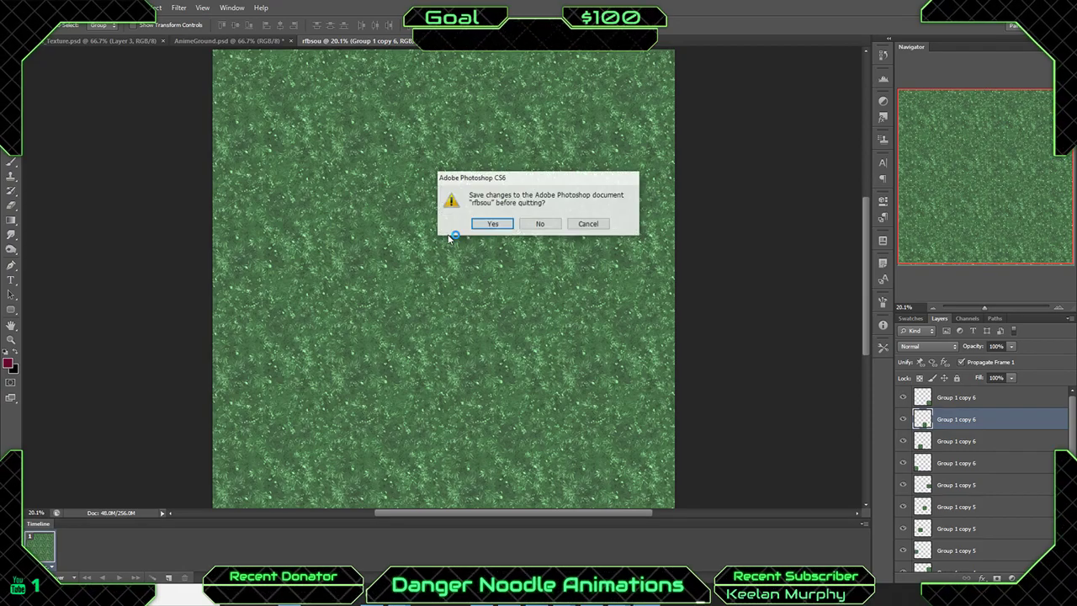
click(547, 225)
click(550, 225)
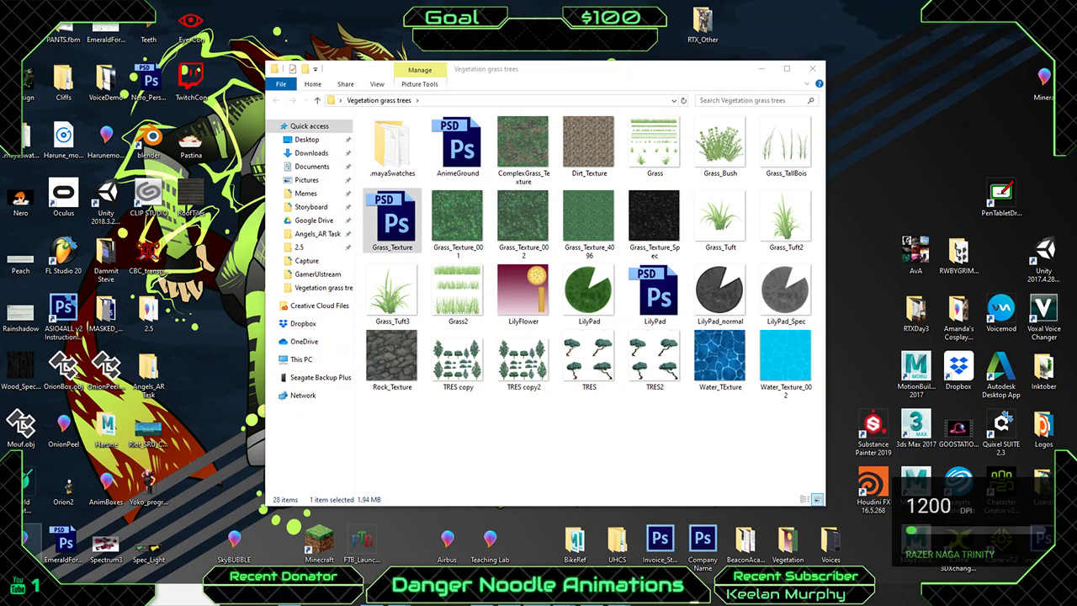
Find Quixel SUITE 2.3 with the system search and launch it together with Photoshop.
key(super)
click(181, 594)
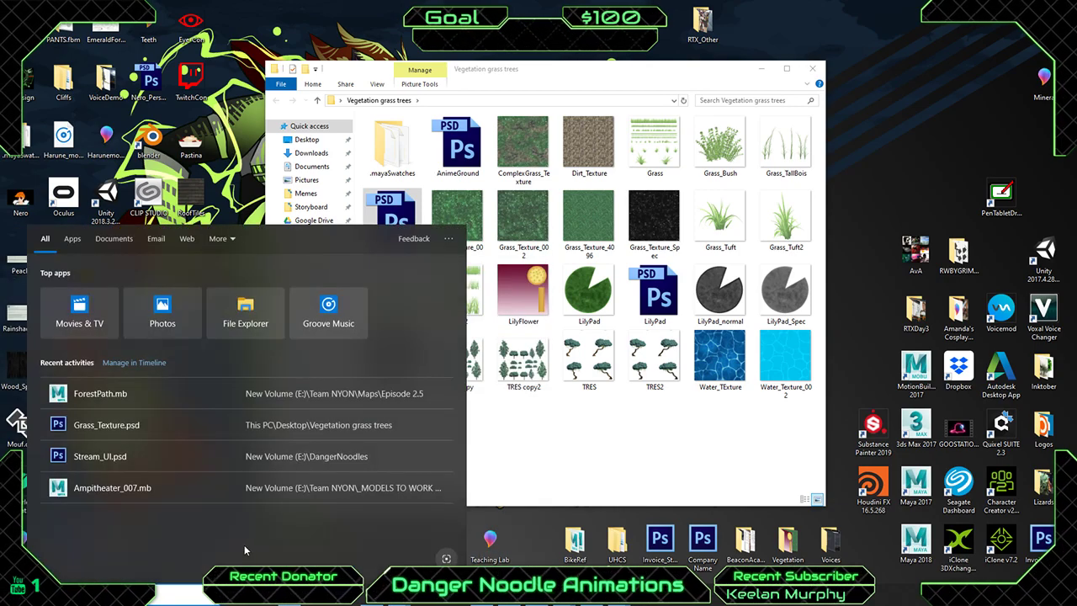
text(quixe)
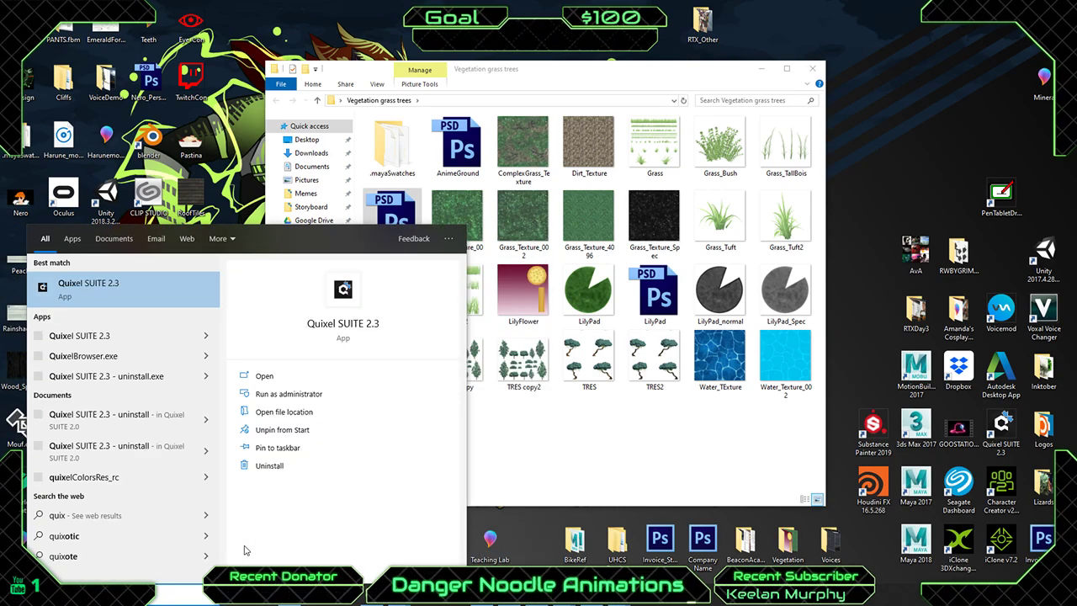
click(92, 286)
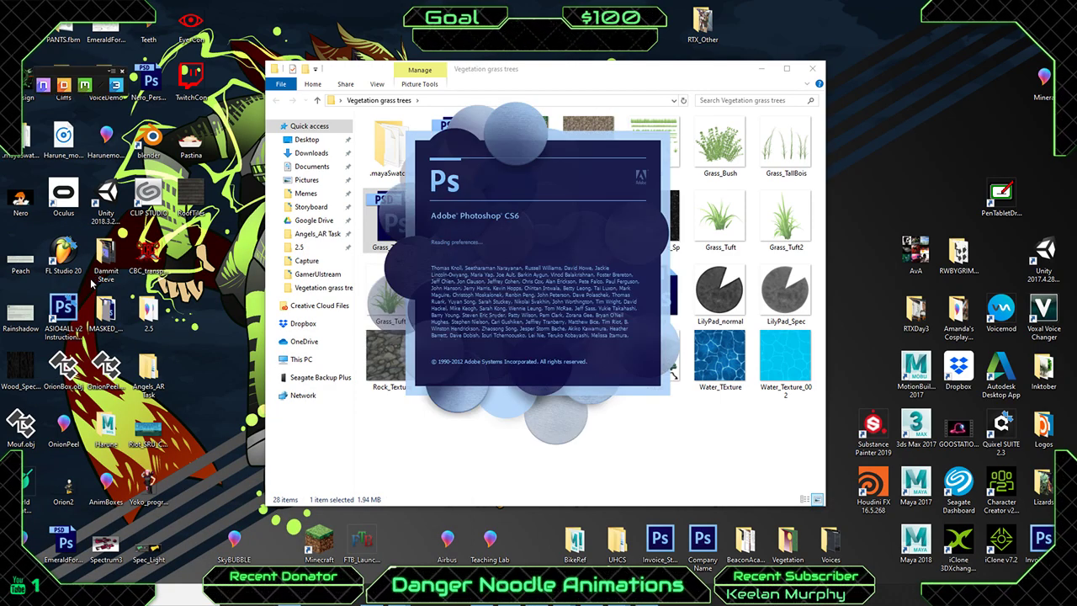
mouse_move(647, 594)
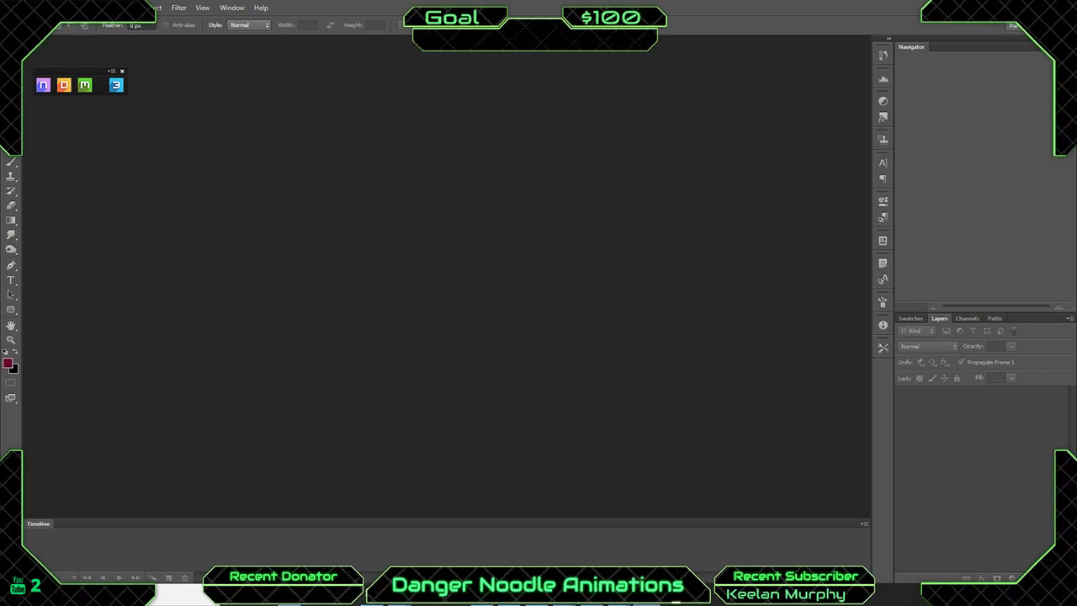
Start a Quixel DDO base and load Terrain_002 from the 2.5 folder as its mesh input.
click(116, 83)
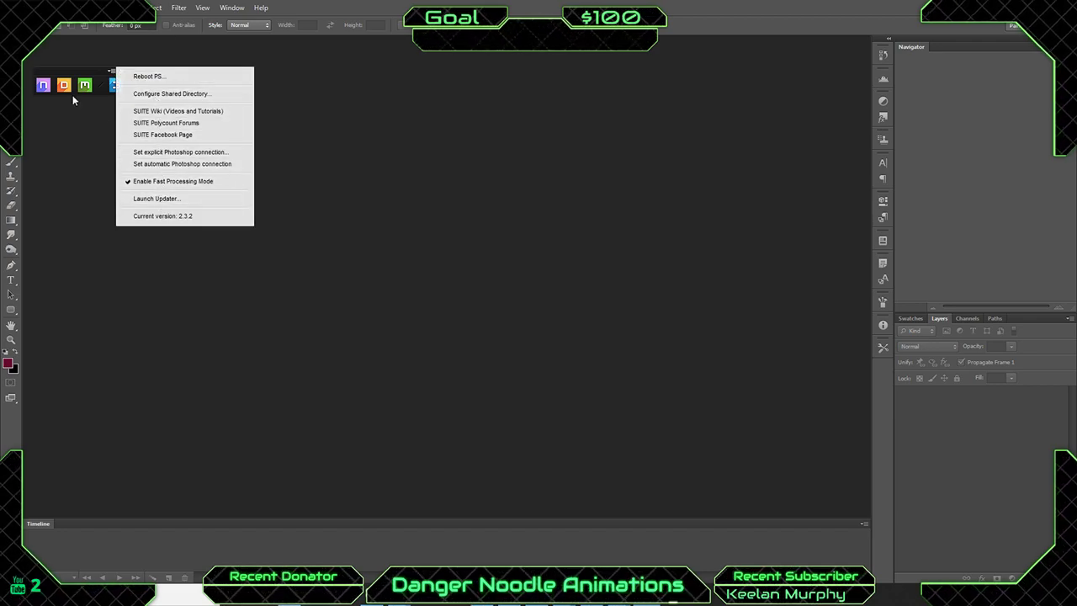
click(55, 75)
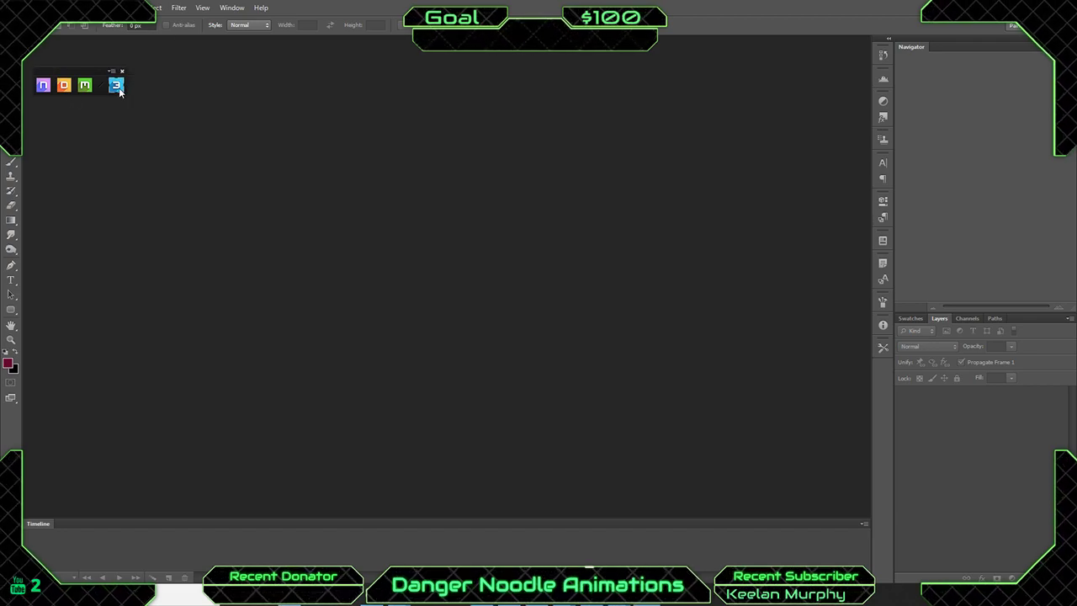
click(64, 88)
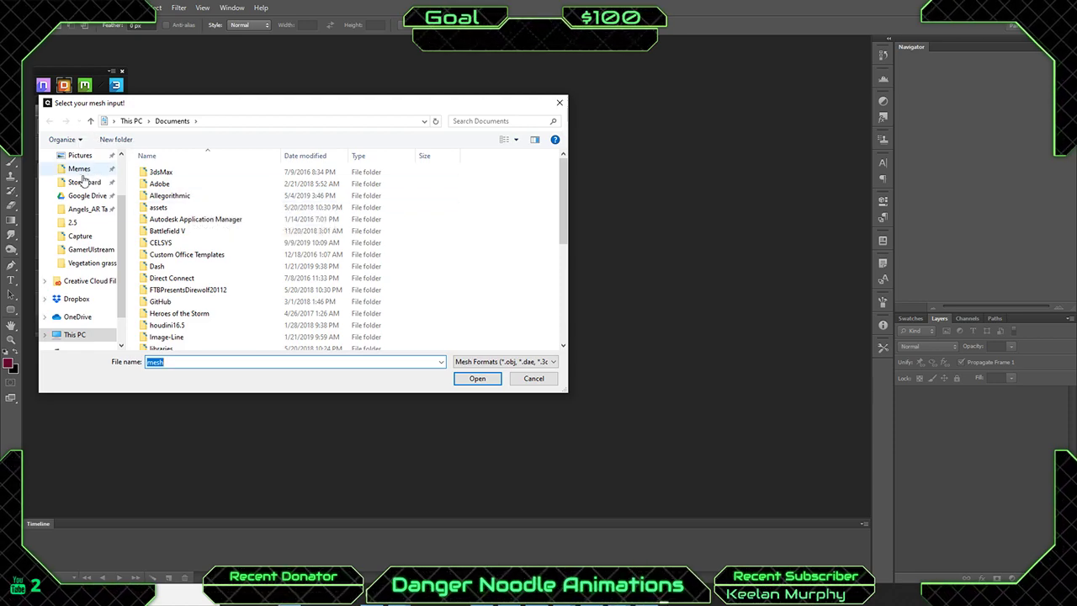
click(72, 222)
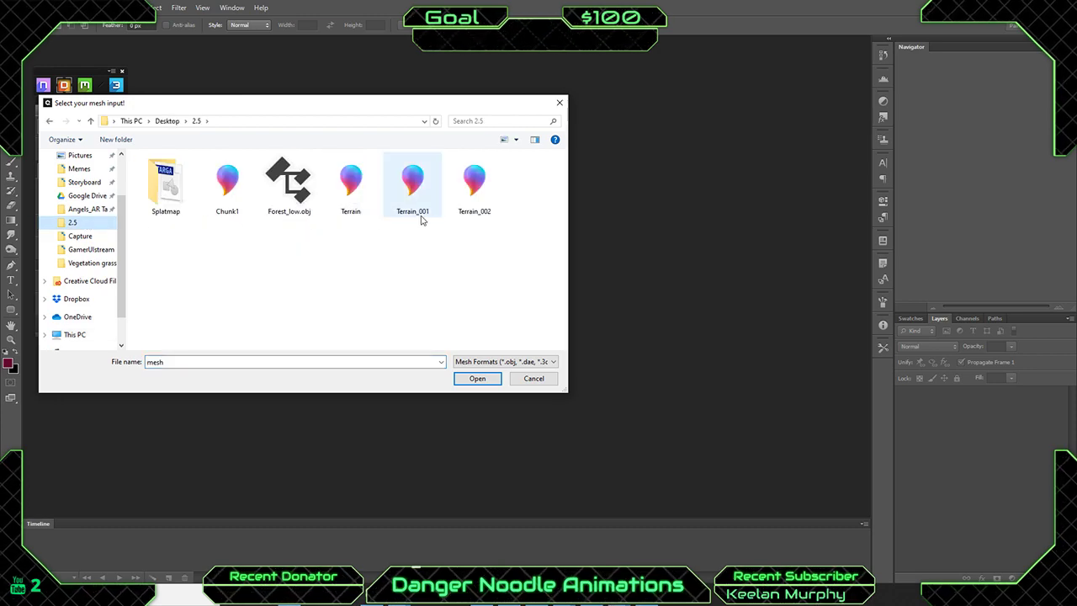
click(473, 202)
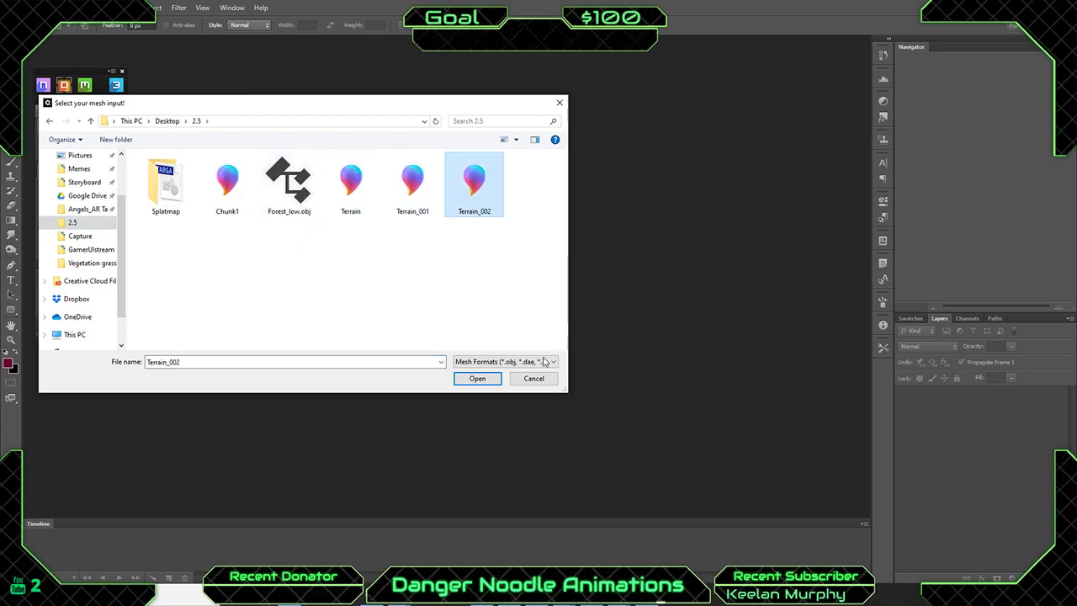
click(486, 381)
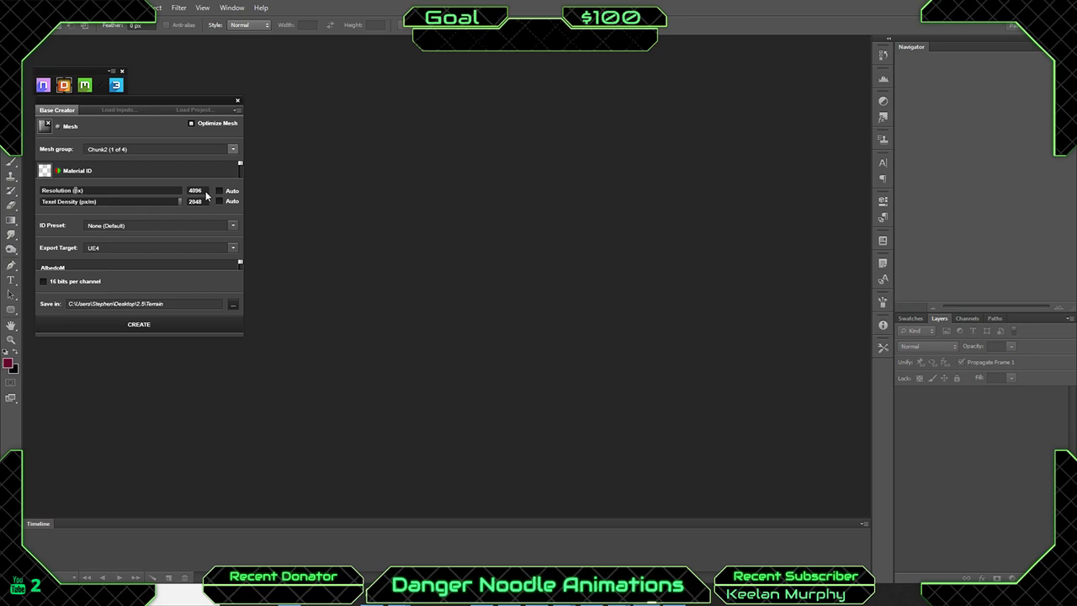
Check the available mesh groups, keep Chunk2 (1 of 4), and set the base's resolution to 16384 px.
click(235, 149)
click(236, 149)
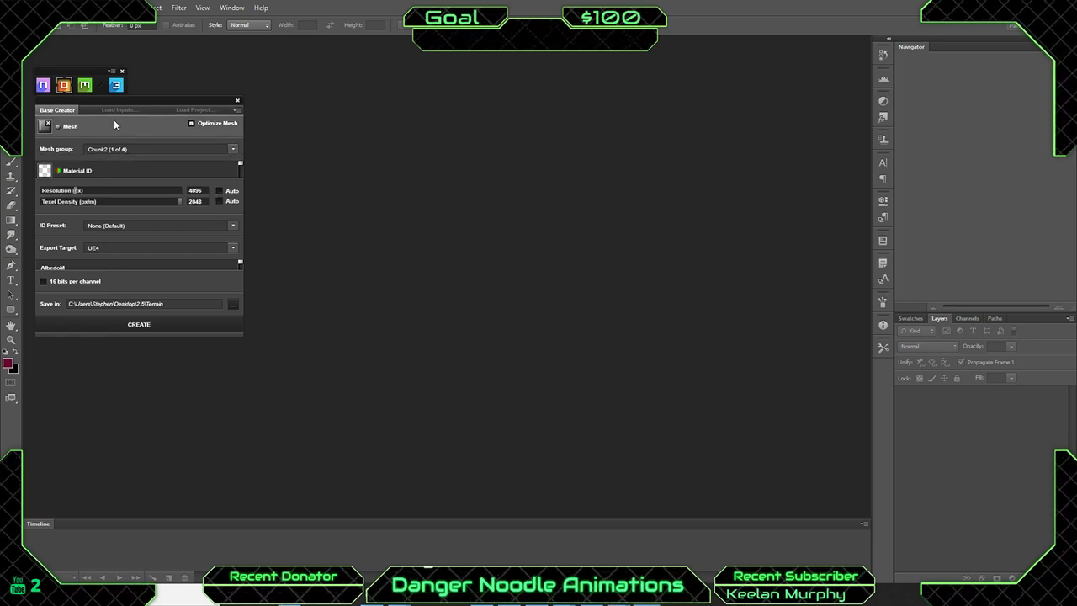
click(235, 149)
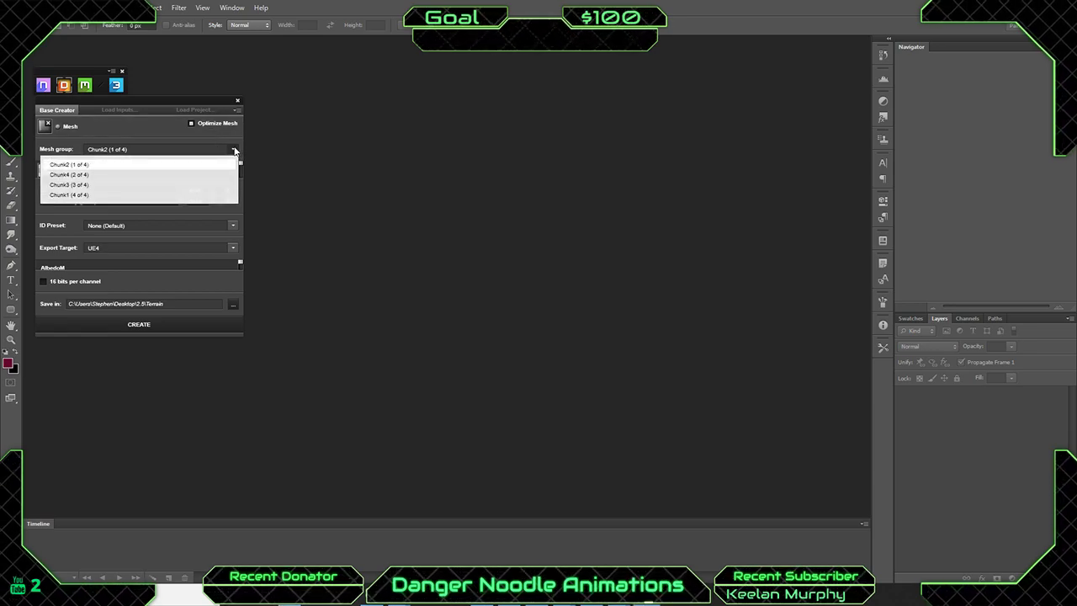
click(236, 153)
mouse_move(172, 165)
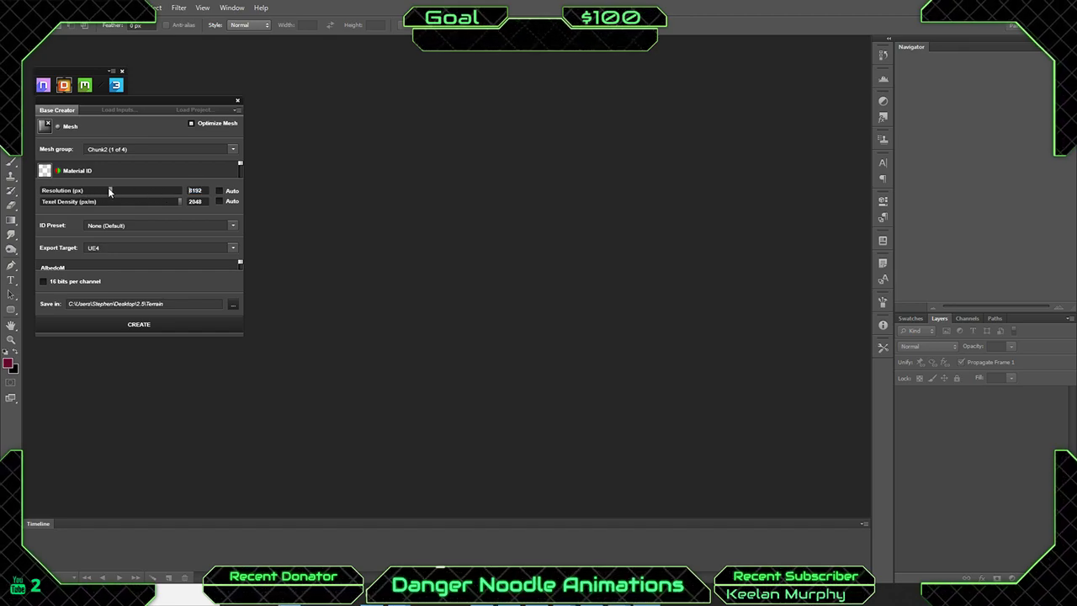
drag(143, 192, 170, 193)
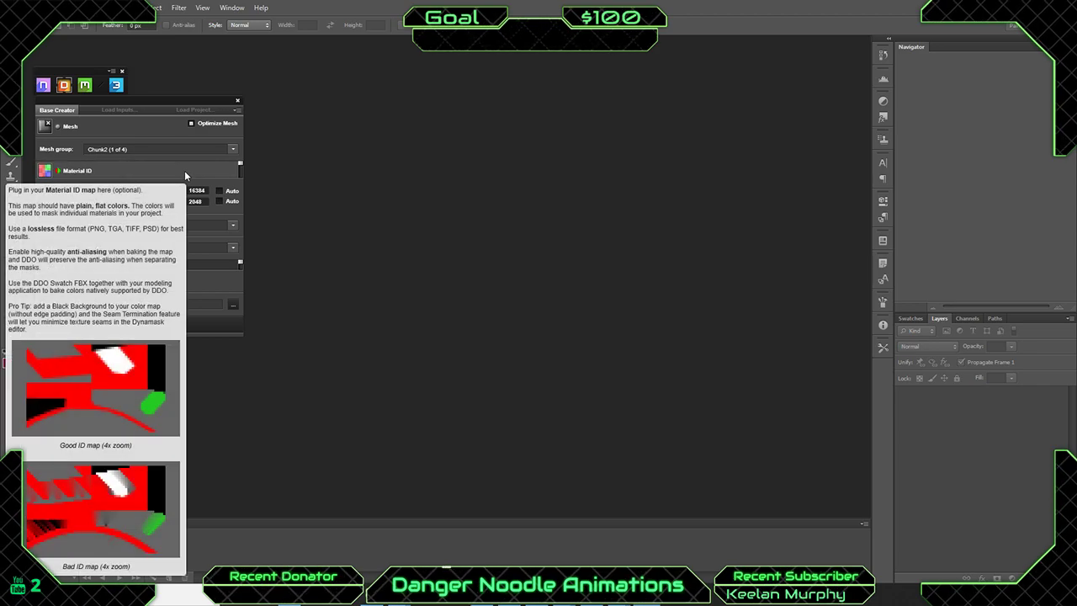
Enlarge the Base Creator and check its ID presets and map inputs, keeping the ID preset at None (Default).
scroll(185, 170, down, 1)
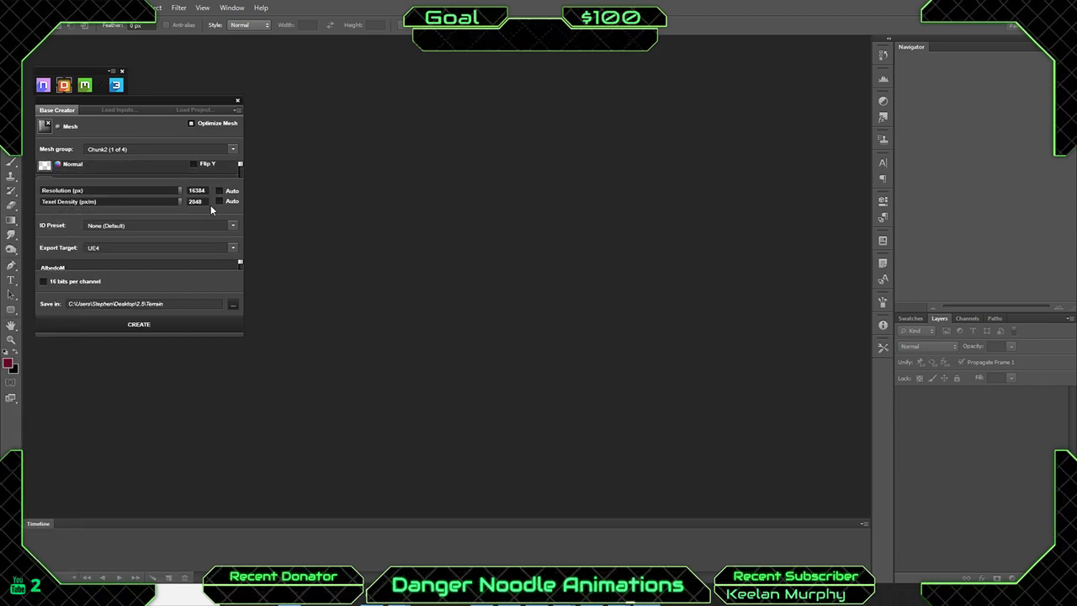
drag(207, 334, 195, 523)
click(168, 338)
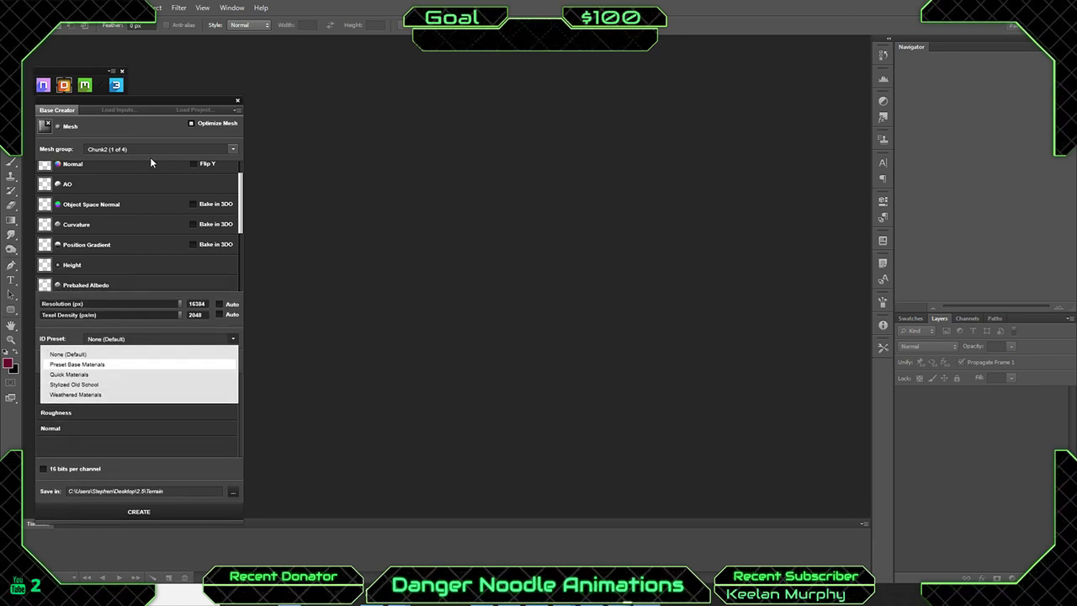
click(241, 175)
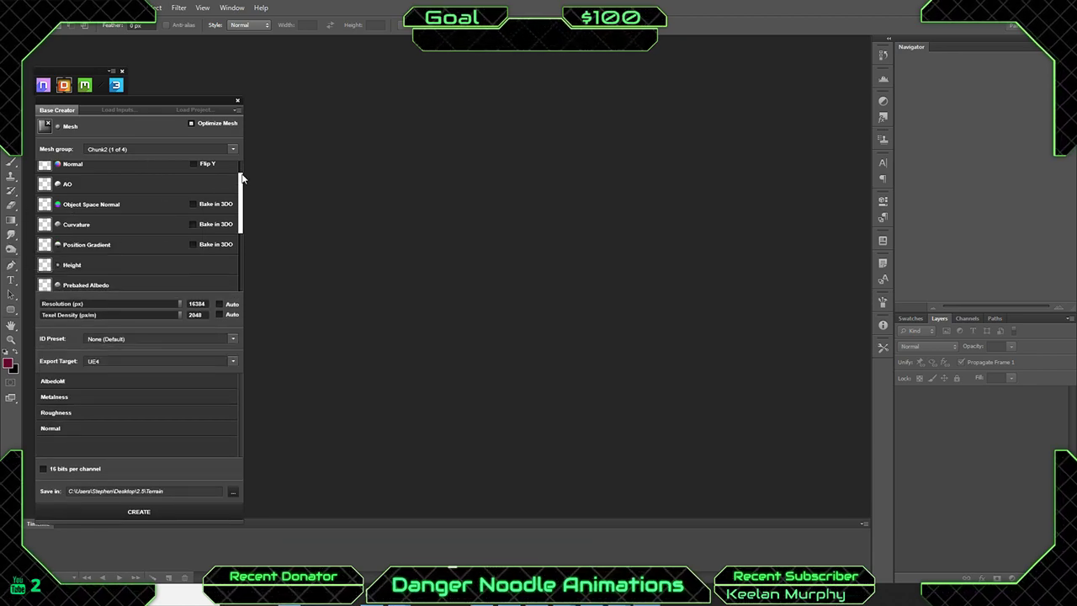
drag(242, 175, 241, 204)
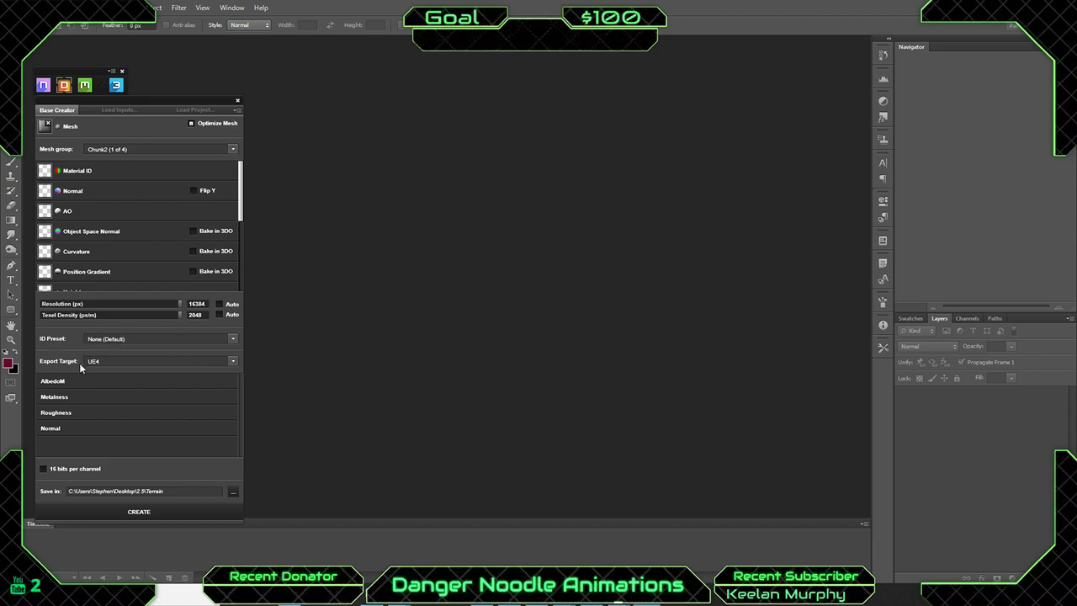
Set the base's export target to Specular PBR (Default).
click(126, 361)
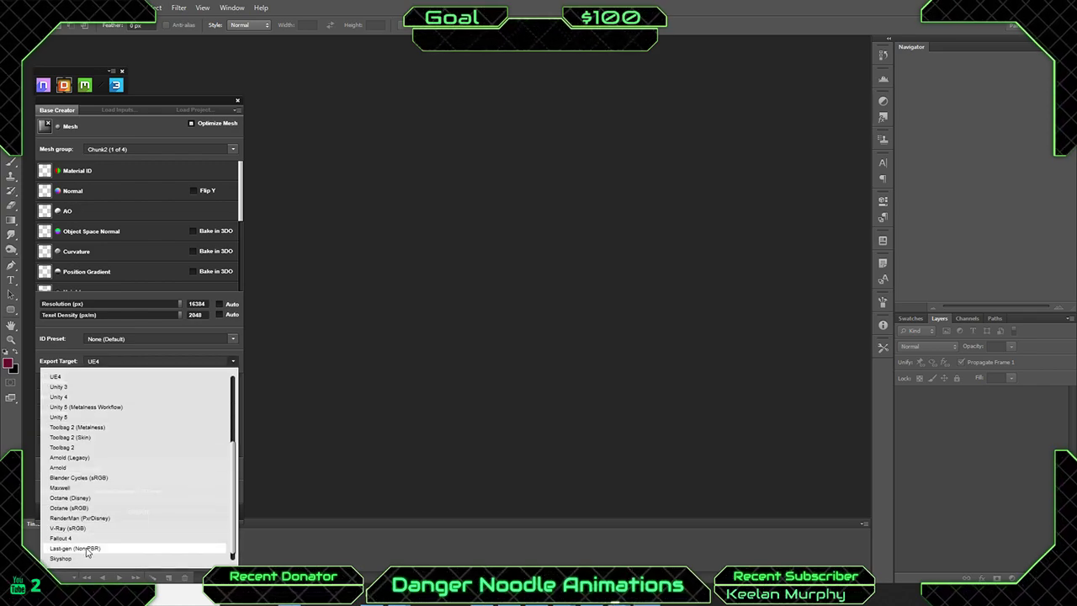
scroll(88, 530, up, 2)
scroll(82, 505, up, 1)
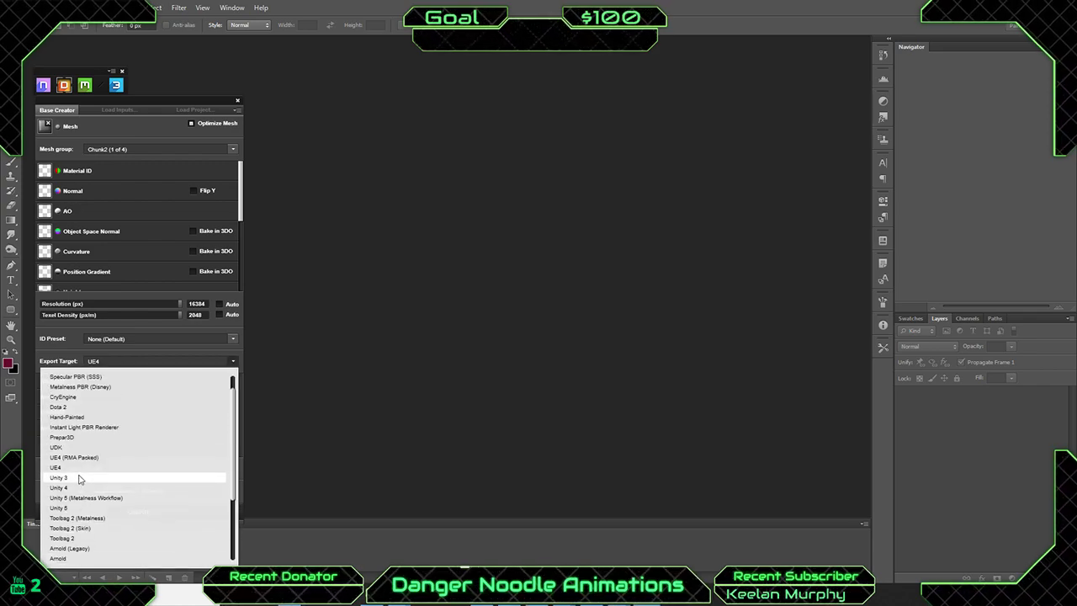
scroll(77, 441, up, 1)
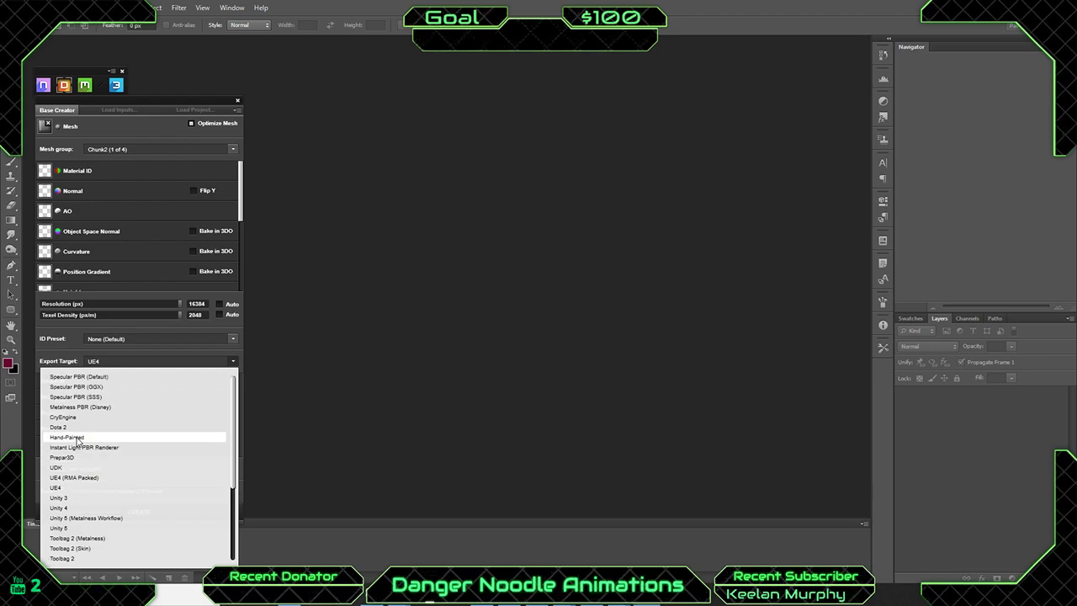
click(78, 377)
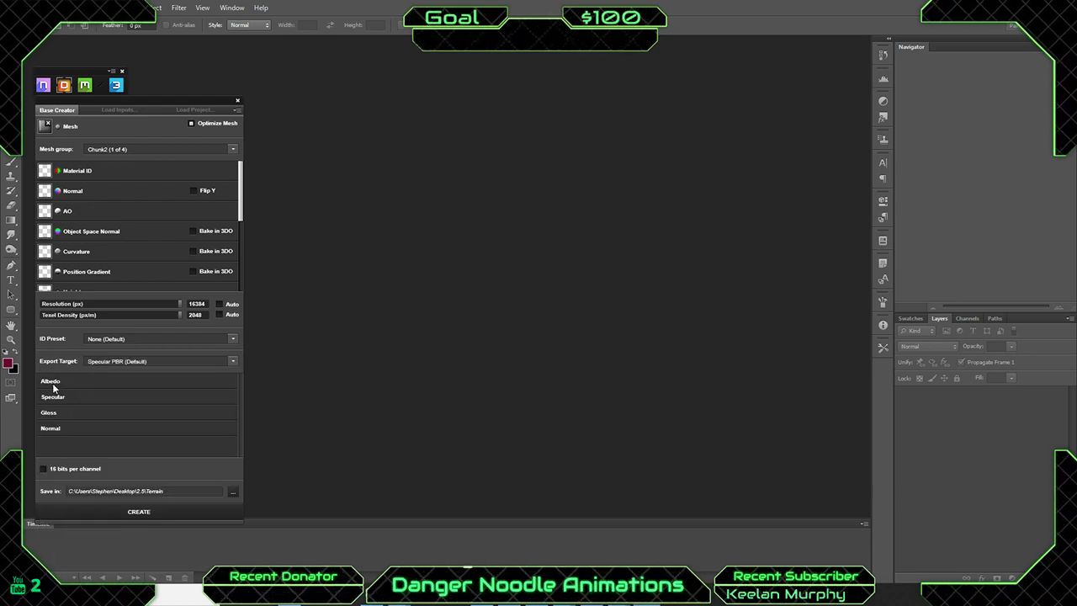
Create the DDO base, letting 3DO bake the missing curvature maps for the mesh groups, and acknowledge the completion notice.
click(149, 512)
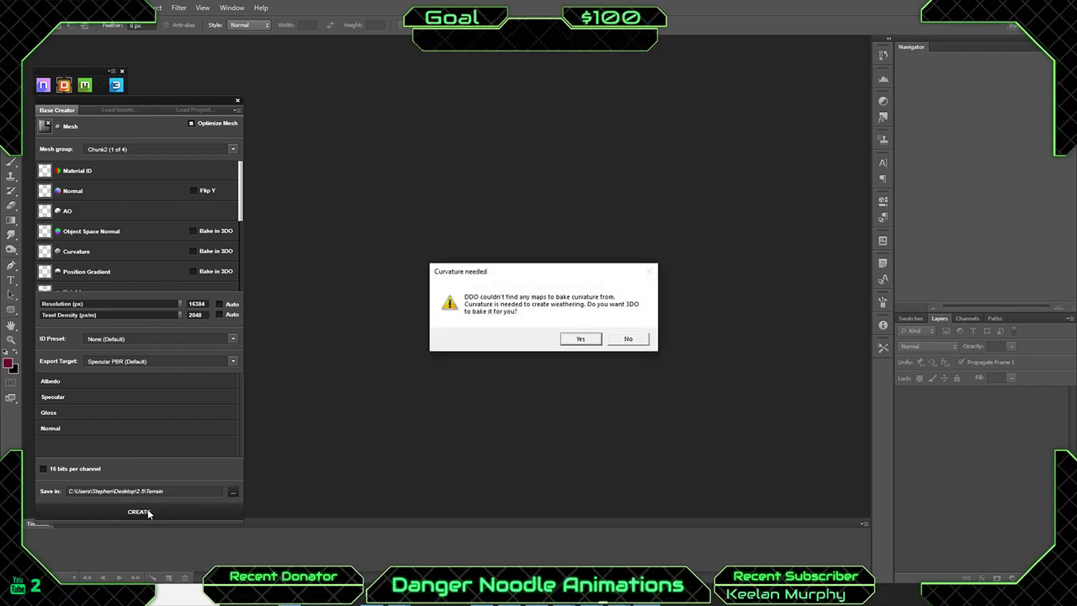
click(569, 337)
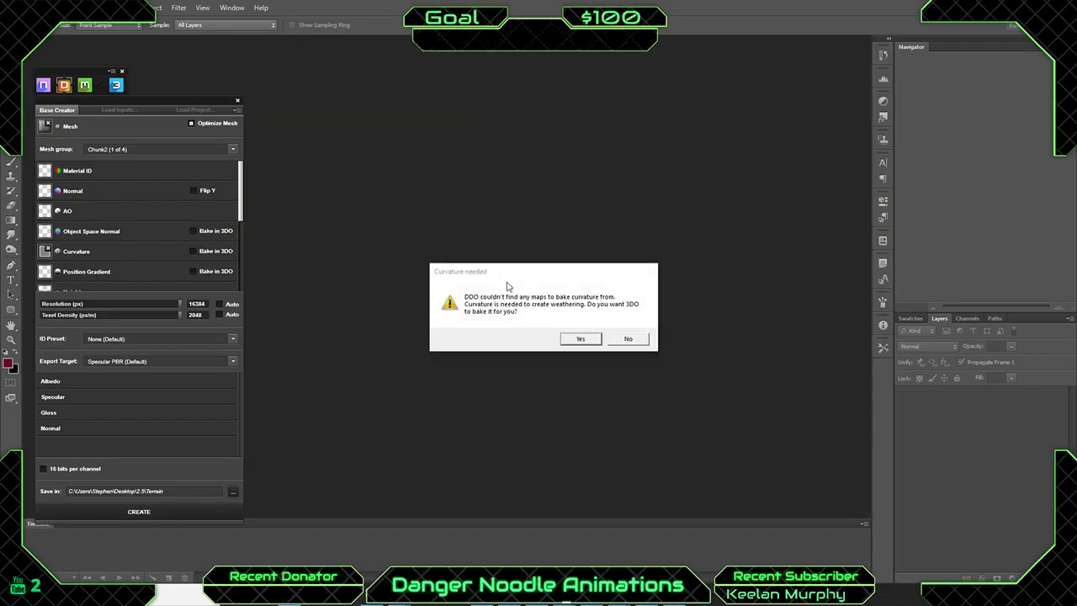
click(580, 339)
click(580, 339)
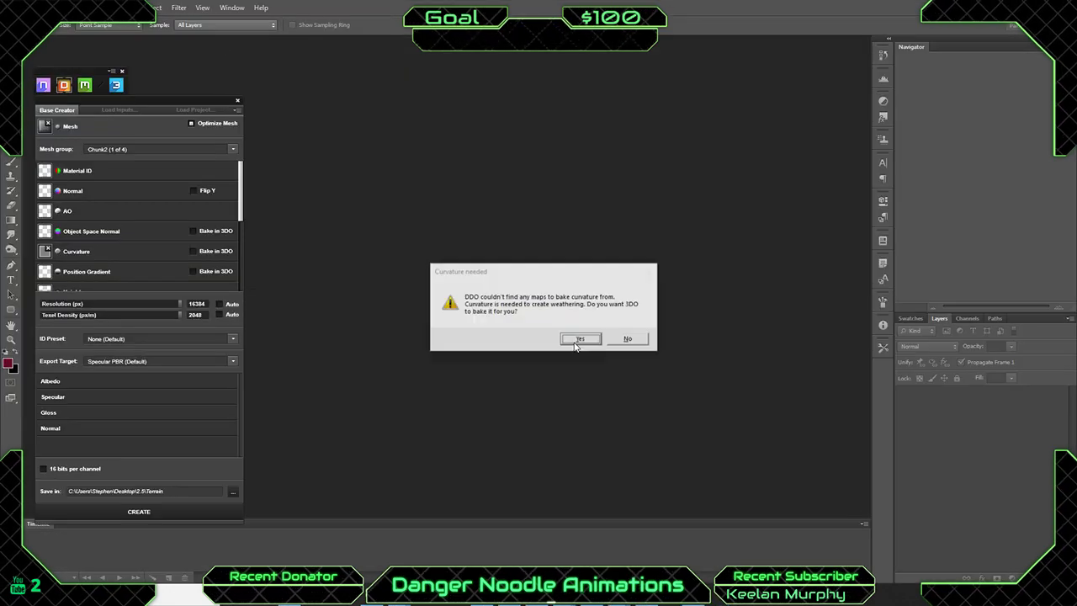
click(577, 338)
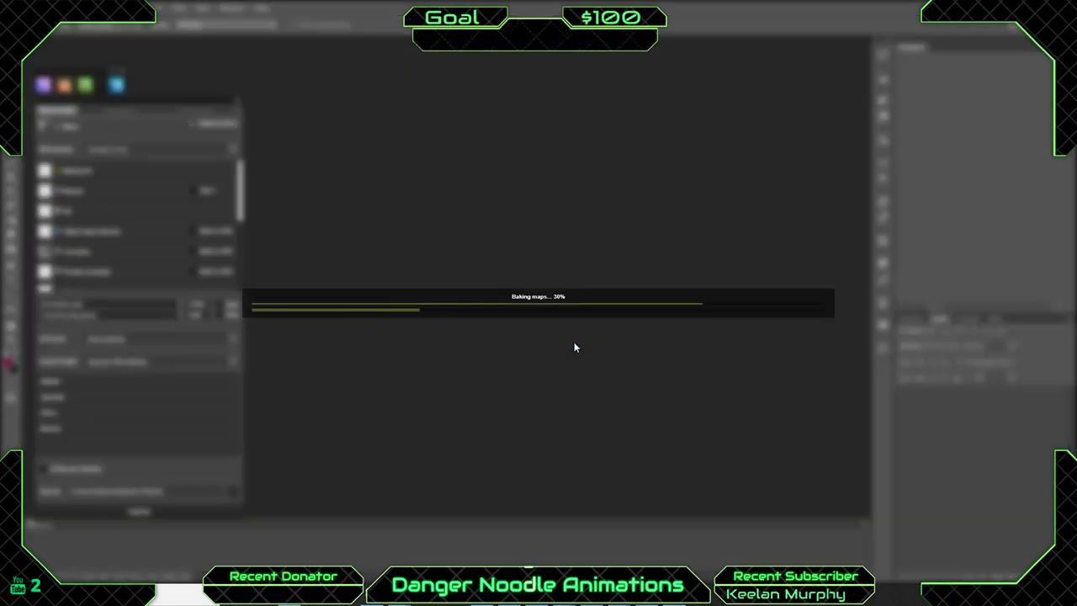
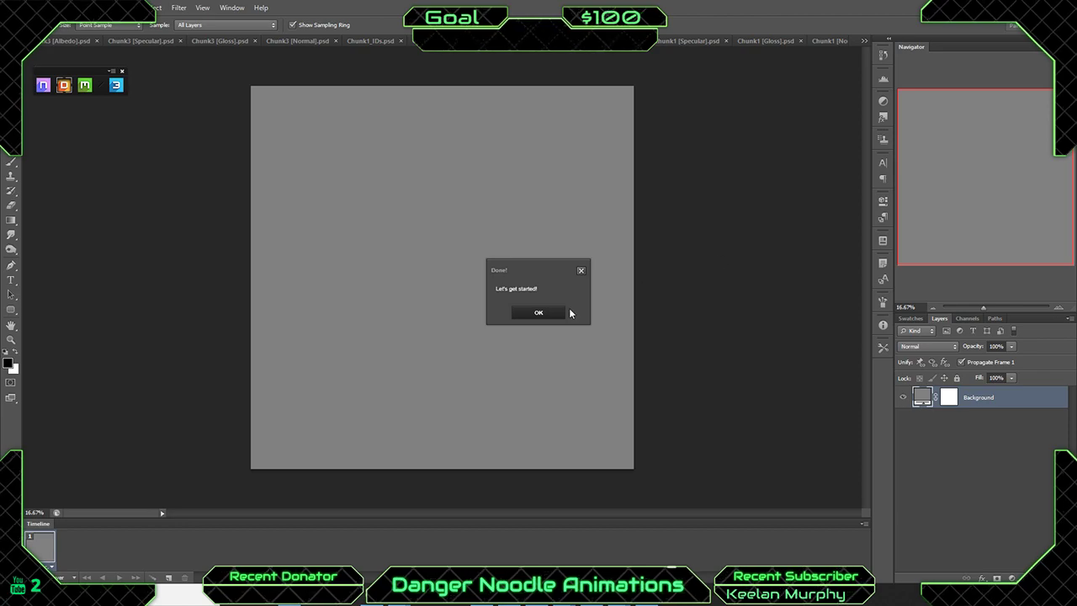
click(538, 313)
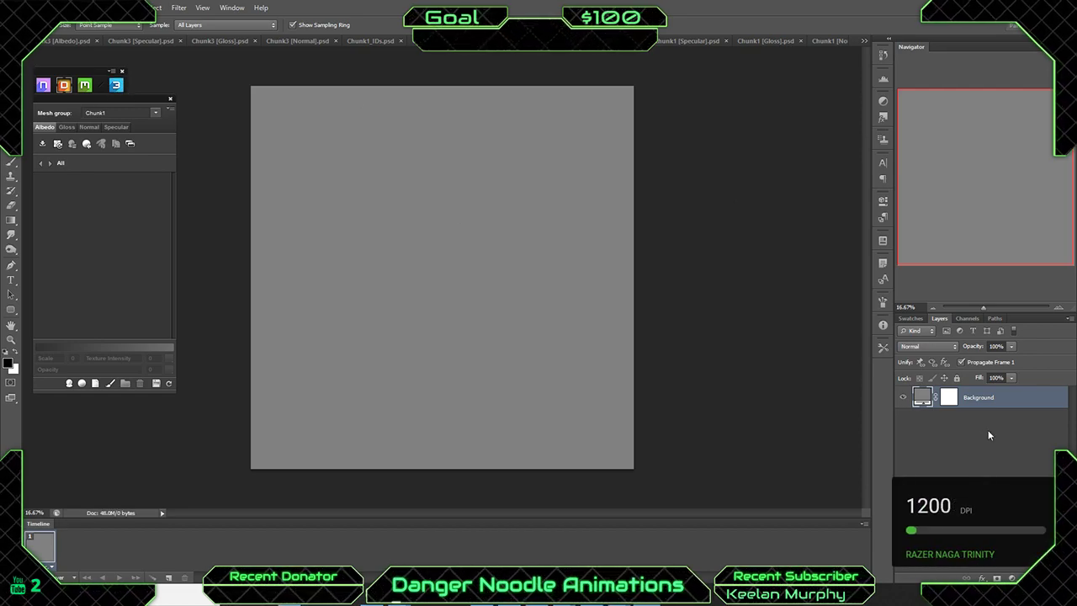
Try to bring Grass_Texture_001 from the Vegetation grass trees folder into the current chunk document as a layer.
mouse_move(399, 595)
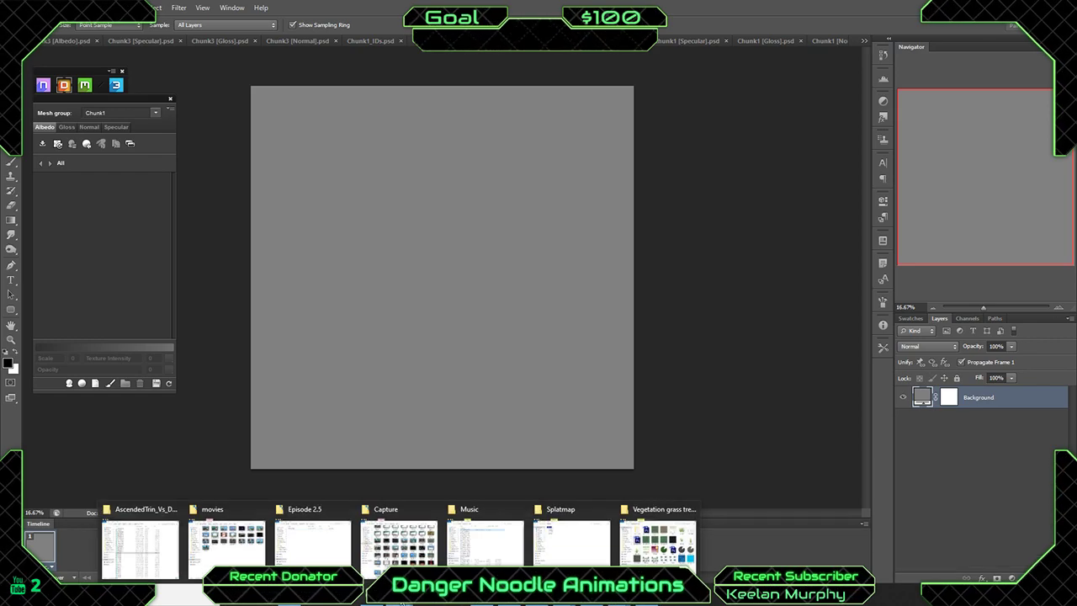
click(657, 545)
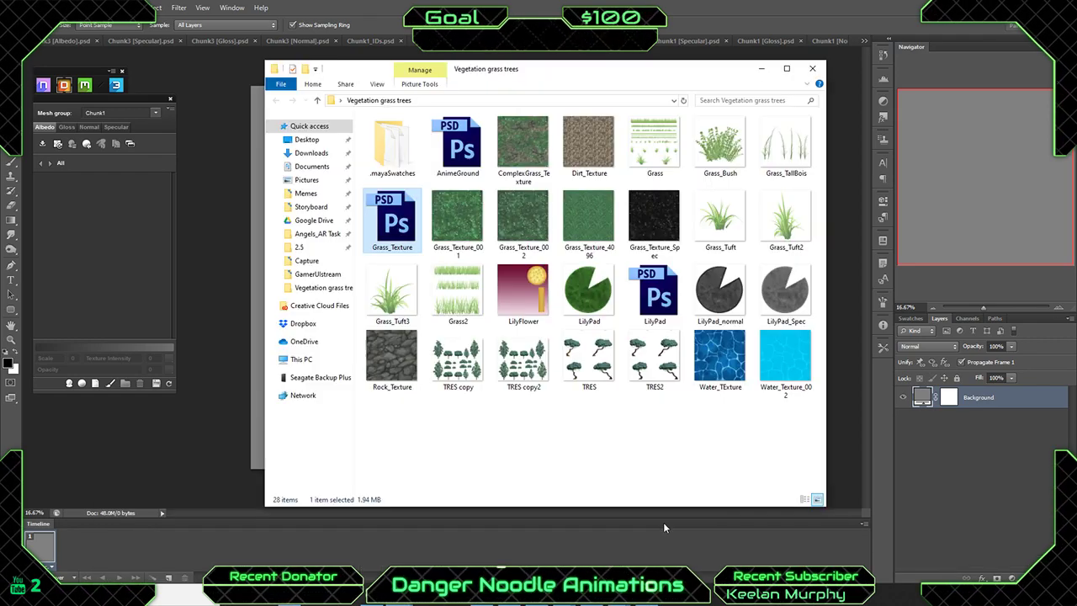
click(469, 222)
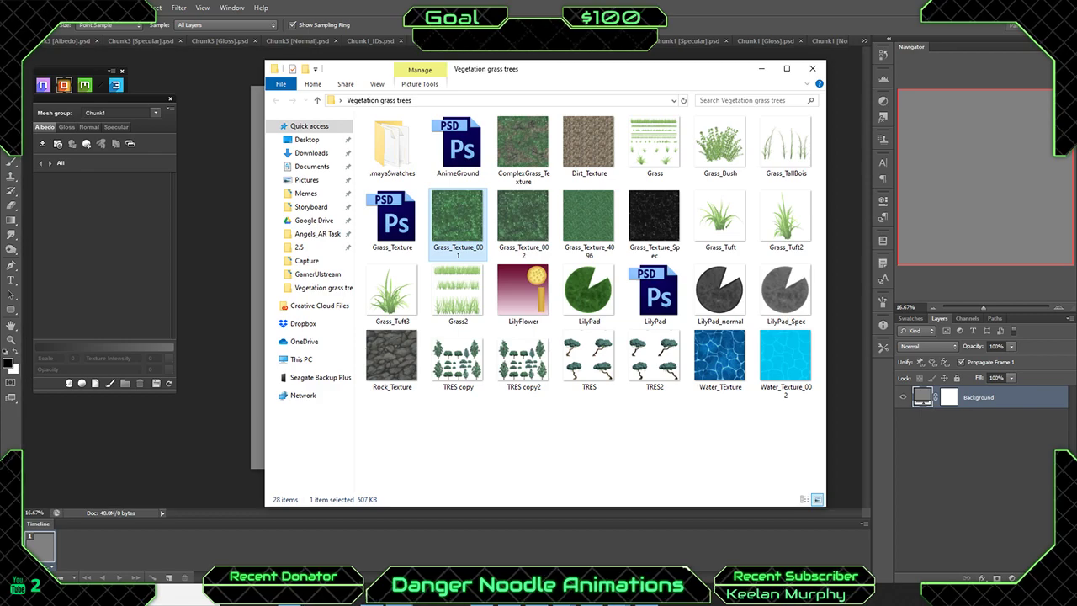
click(1004, 429)
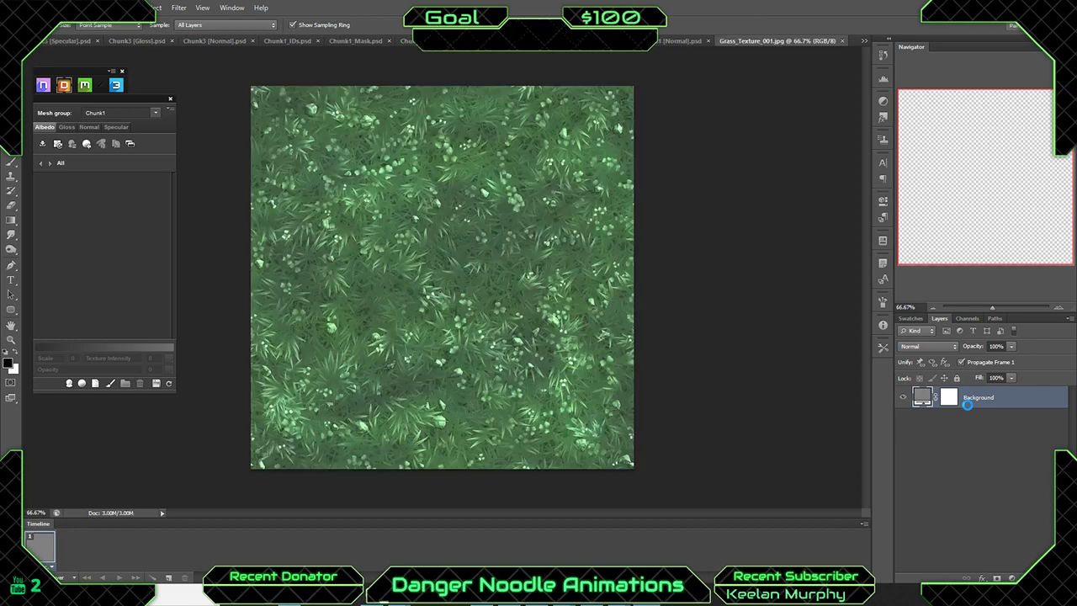
key(v)
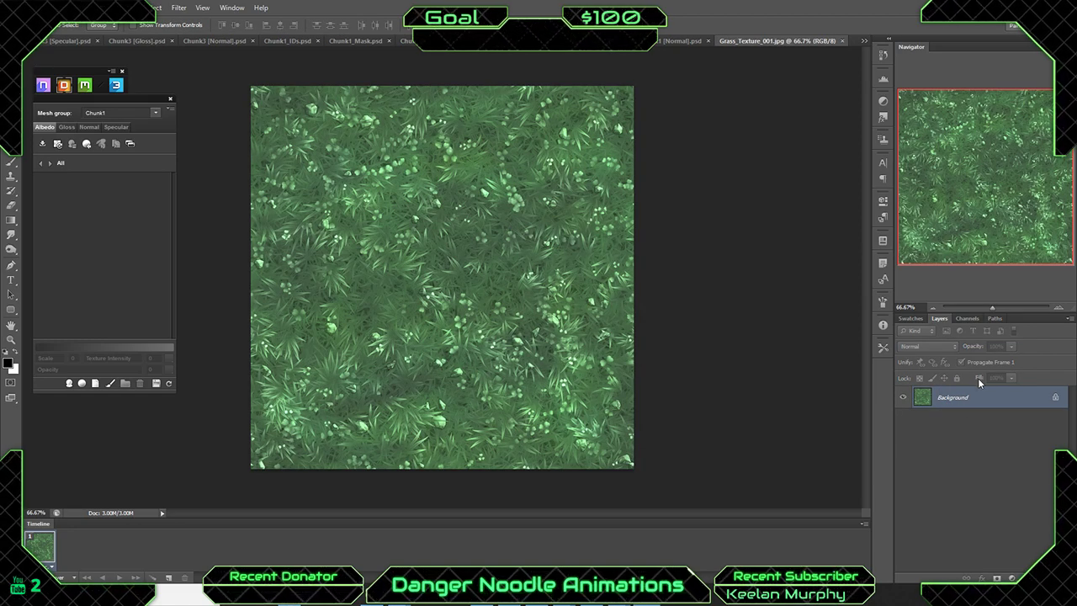
click(842, 41)
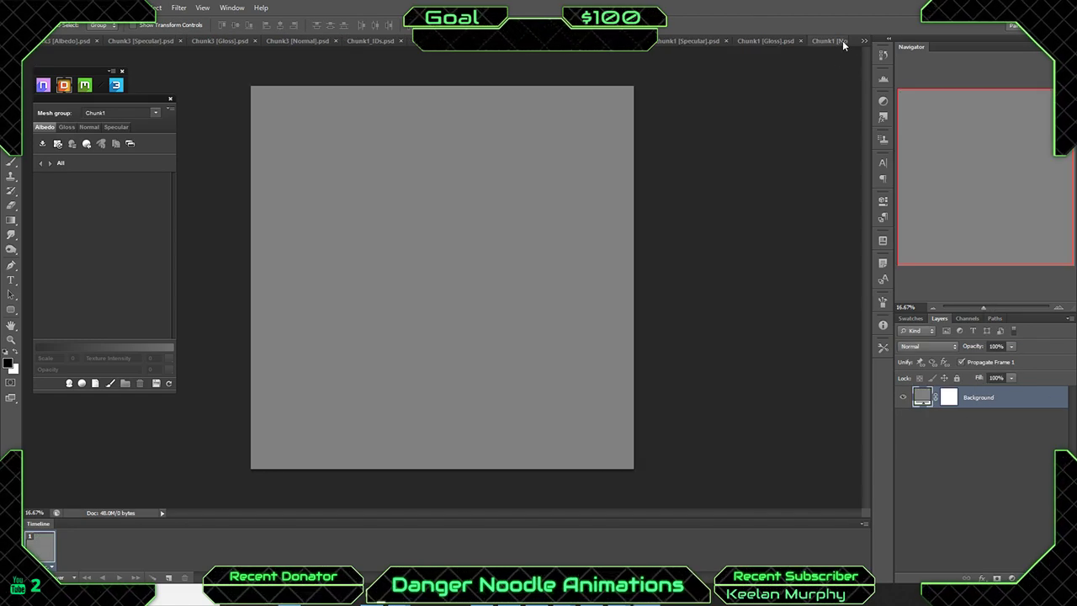
Bring up the Chunk3 [Albedo] document and open Grass_Texture_001 from the Vegetation grass trees folder.
click(52, 40)
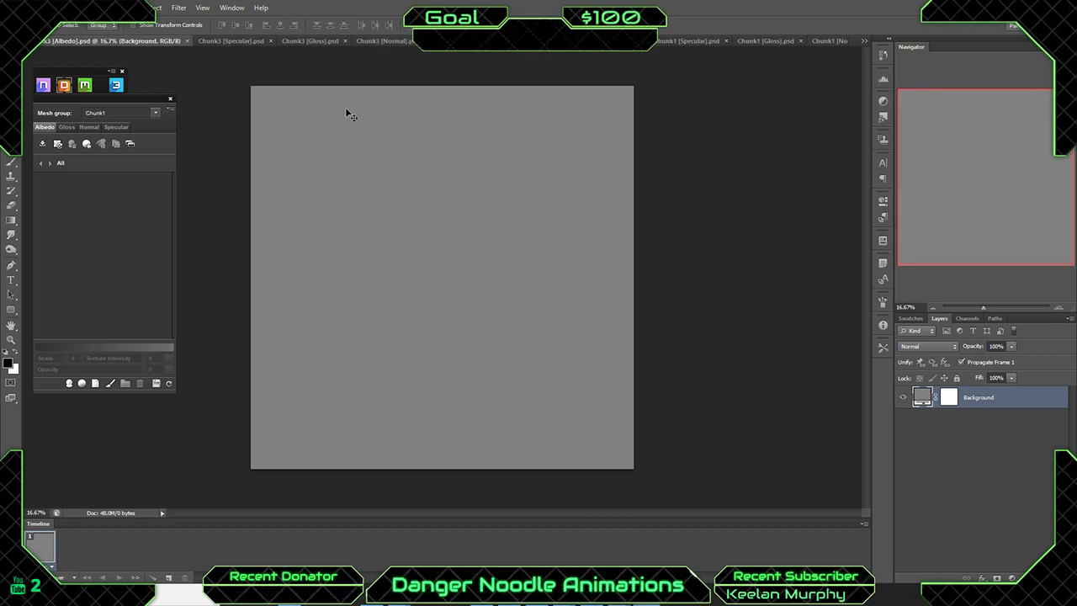
click(955, 458)
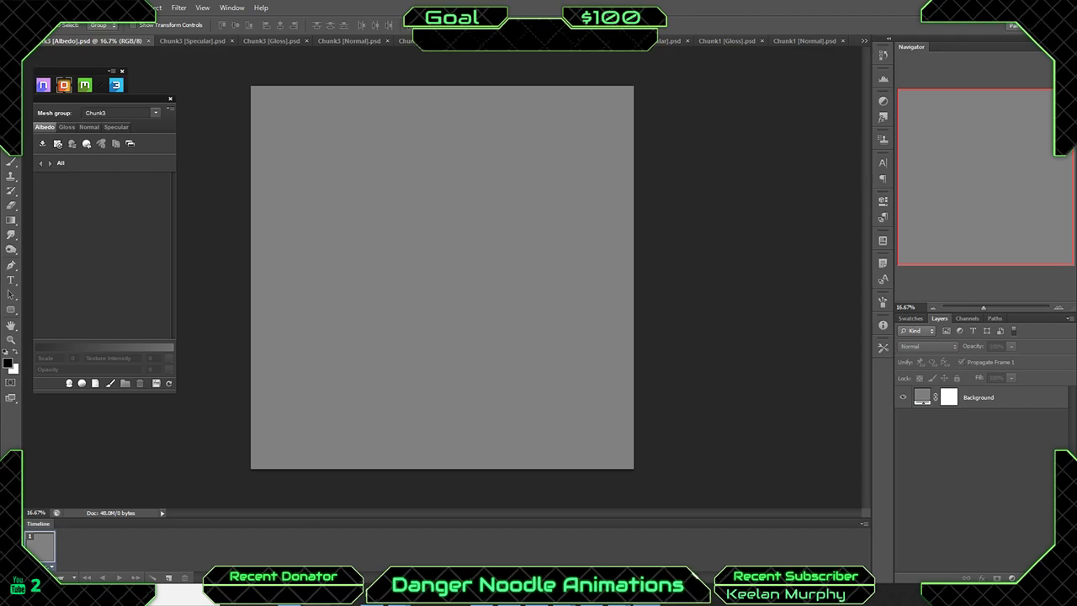
mouse_move(399, 601)
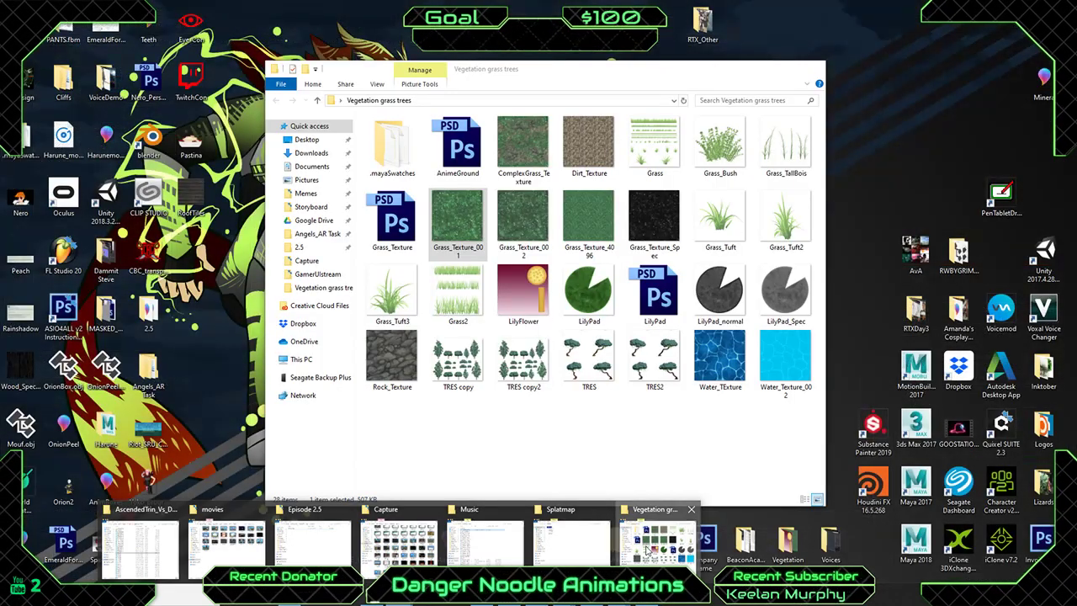
click(657, 547)
drag(462, 219, 1012, 432)
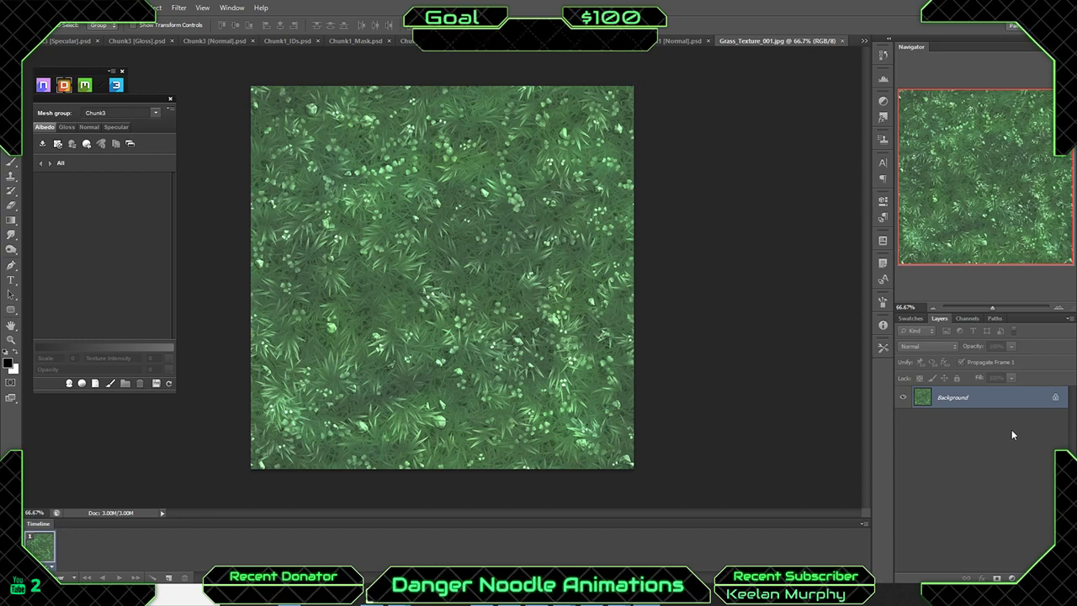
Convert the grass background to a regular layer named Layer 0 and duplicate it into Chunk1 [Albedo].psd as Layer 1.
double_click(925, 397)
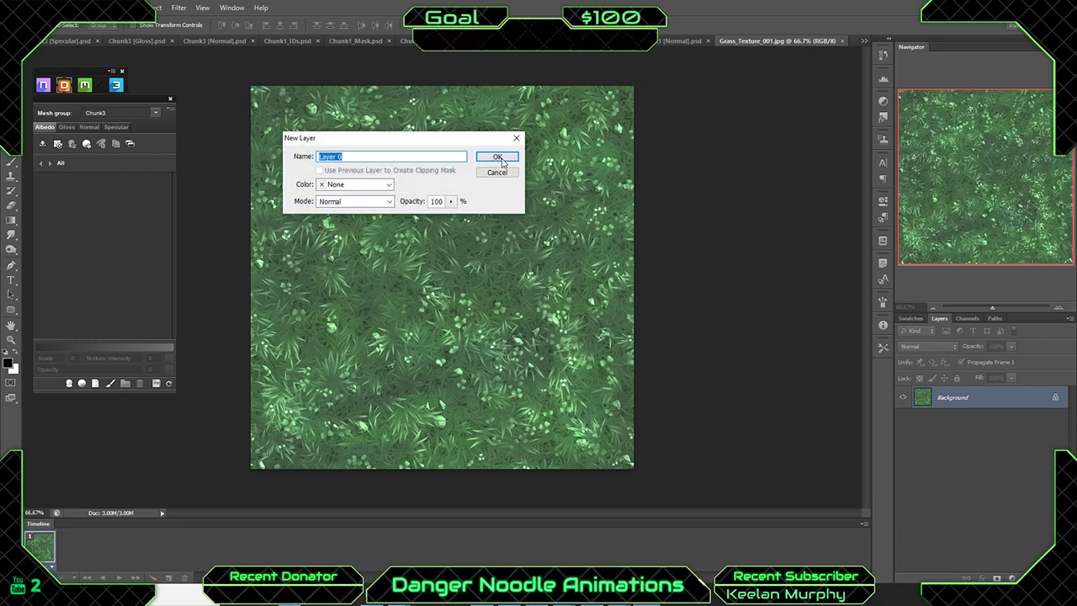
key(Return)
right_click(952, 398)
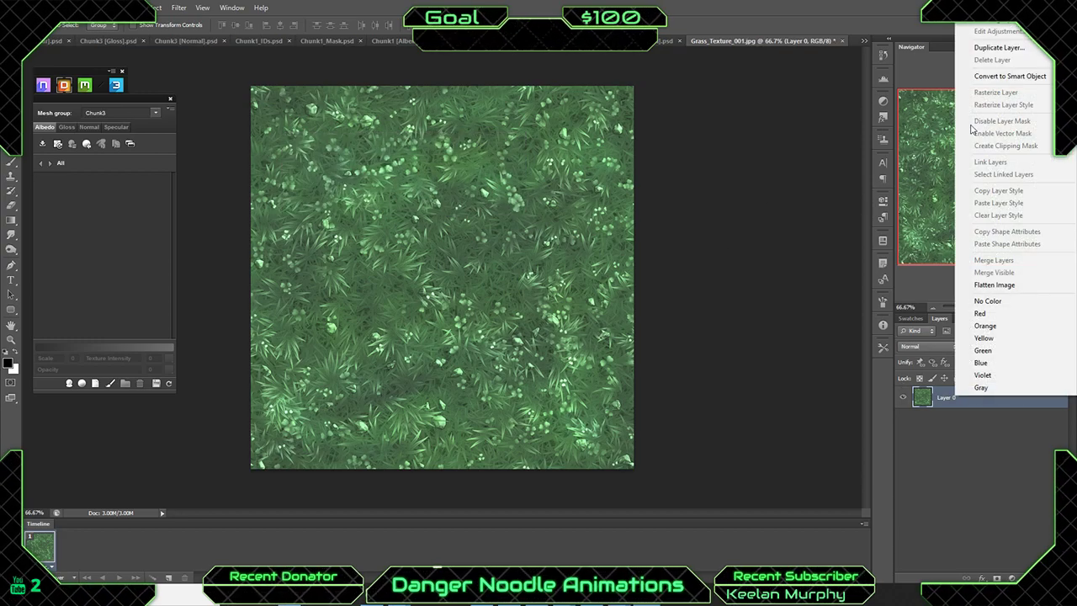
click(981, 37)
click(517, 316)
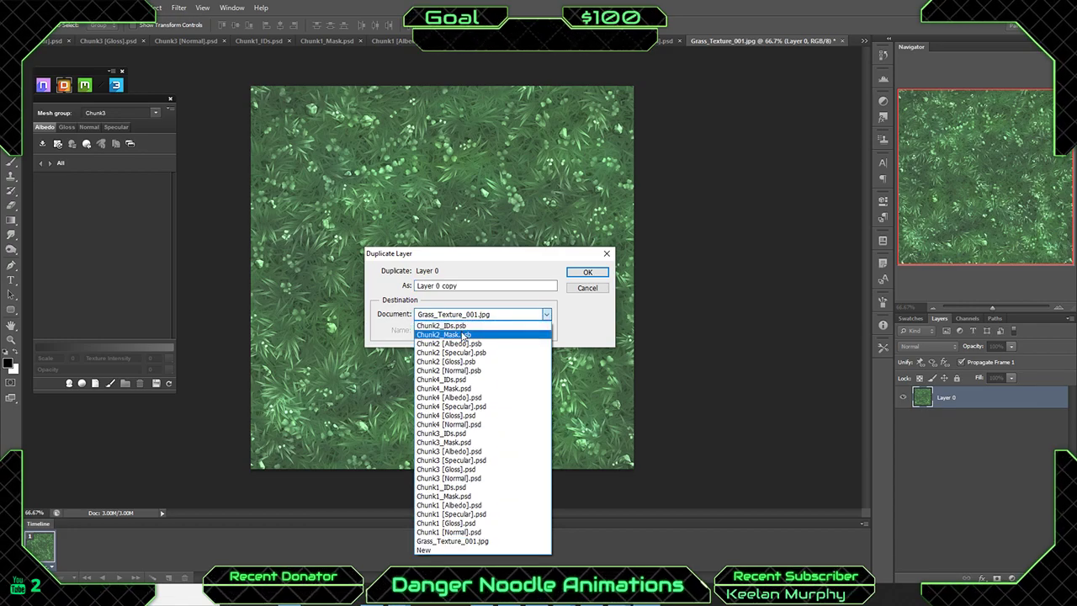
click(468, 343)
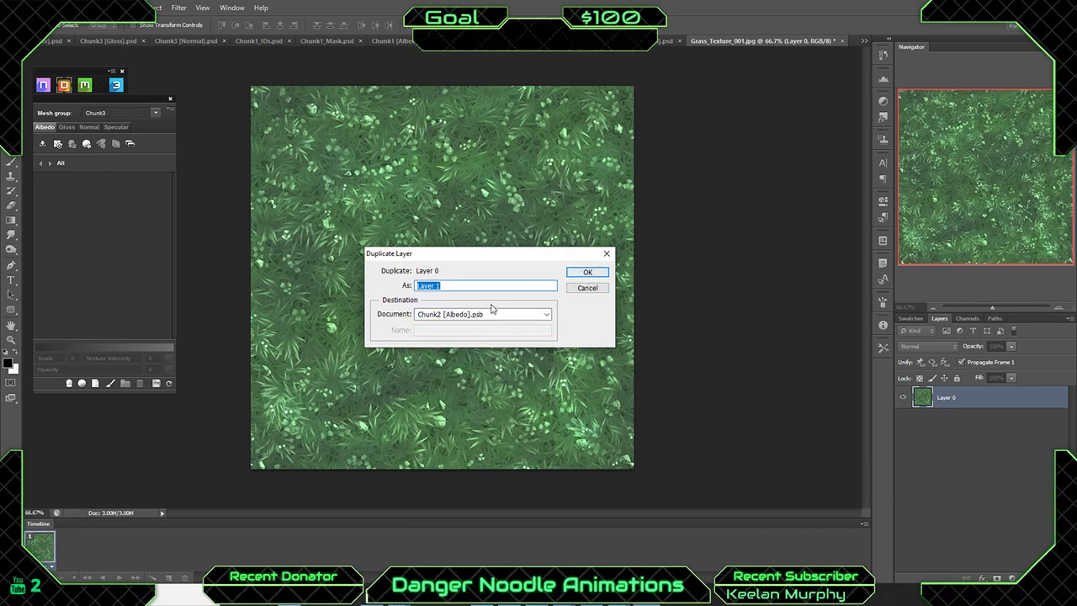
click(494, 314)
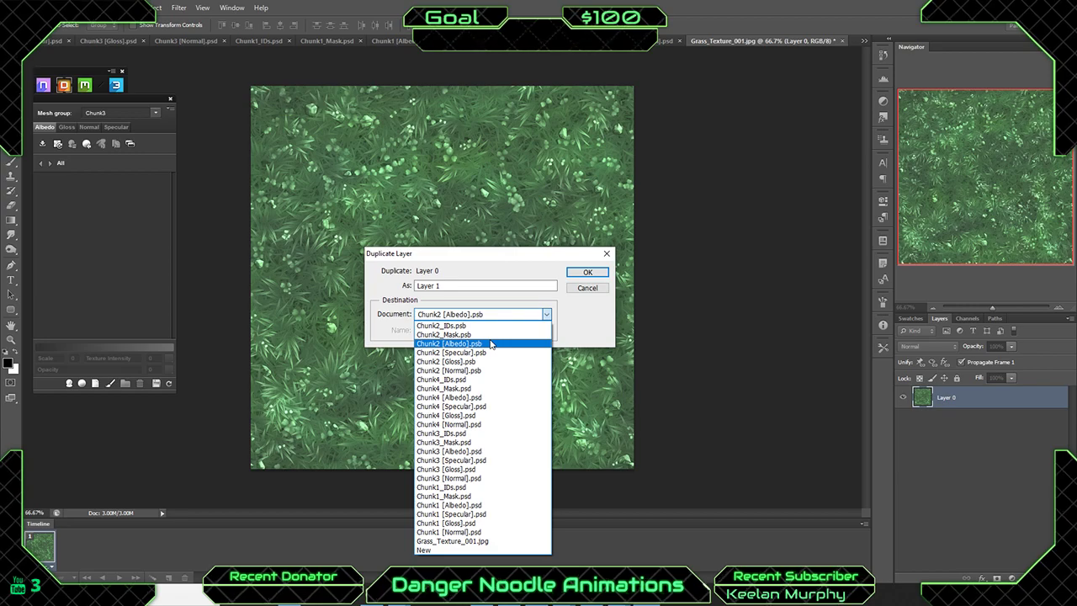
click(475, 505)
click(587, 271)
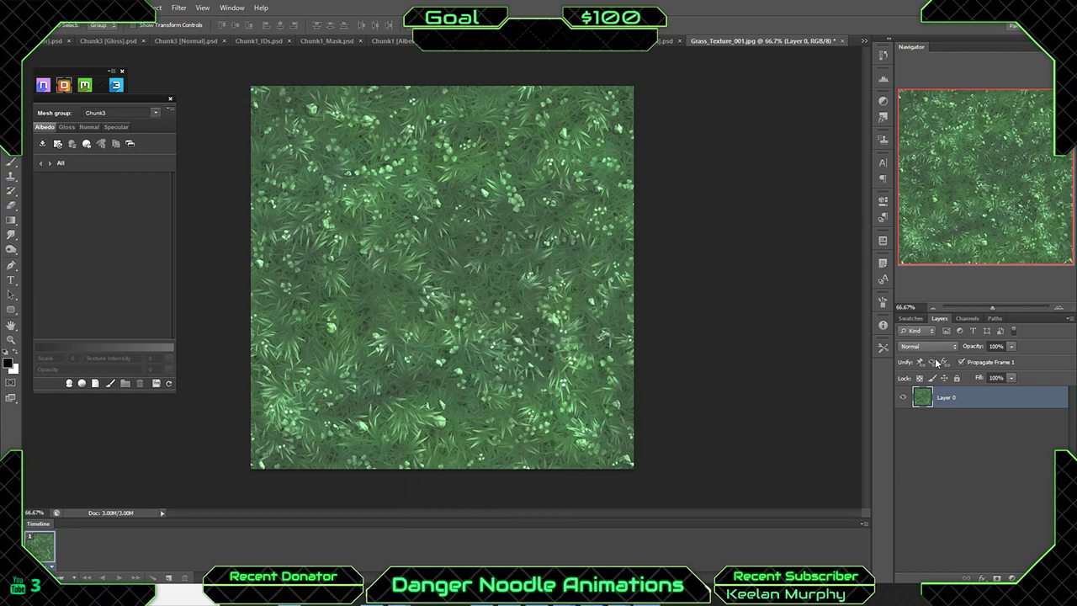
Hide the grass layer and close Grass_Texture_001.jpg without saving its changes.
click(903, 398)
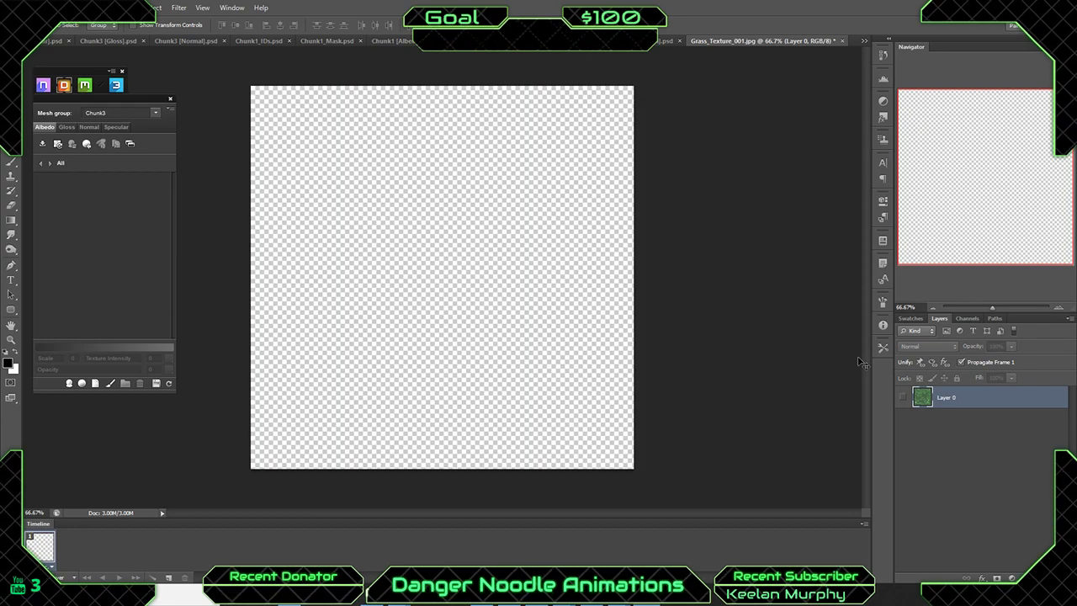
click(842, 42)
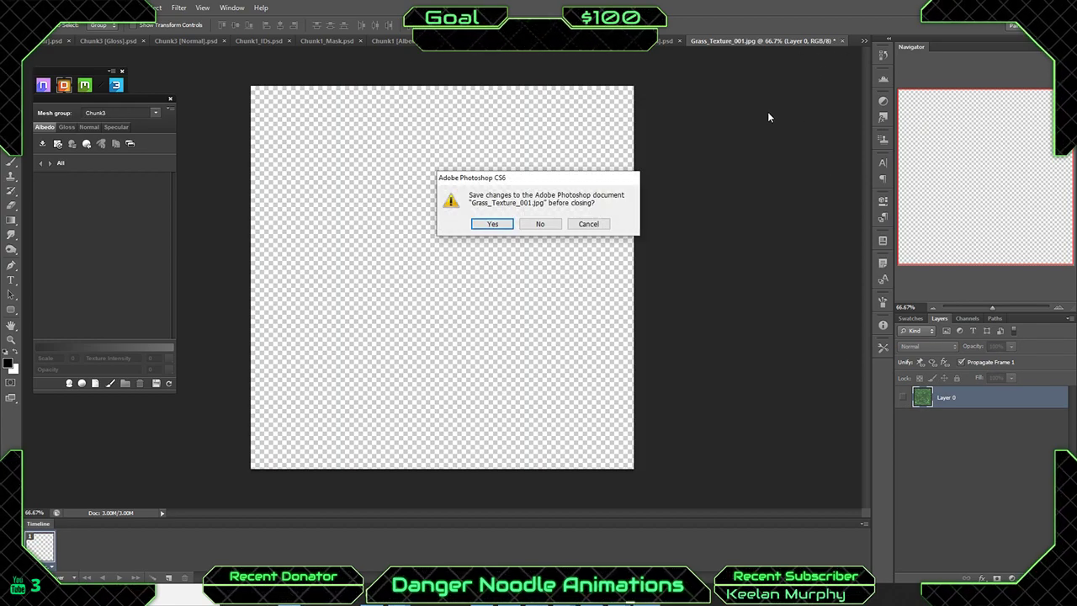
click(540, 225)
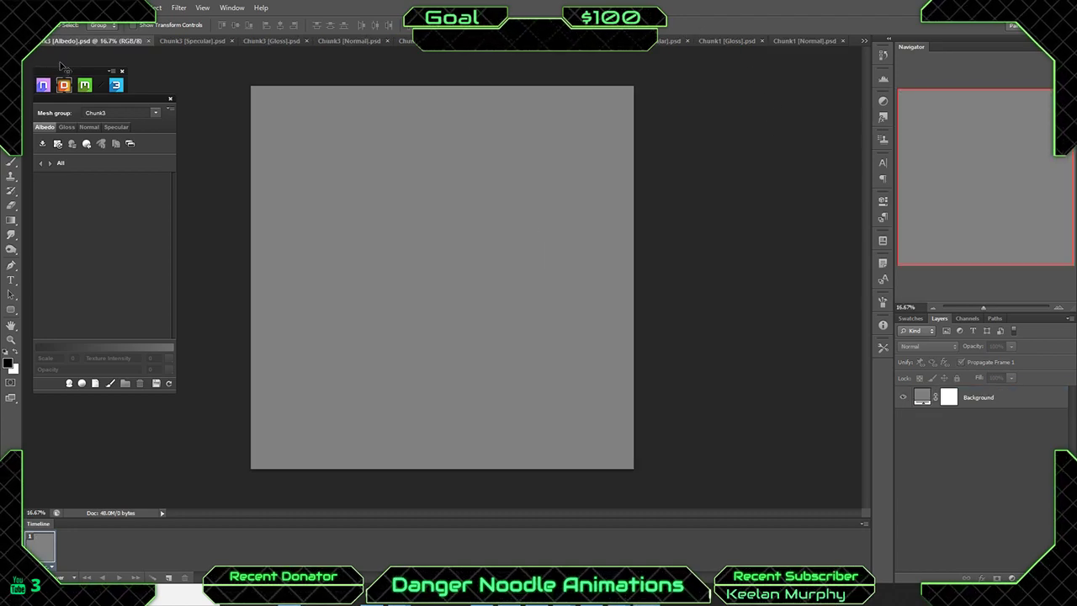
Switch the DDO mesh group to Chunk1 to bring up its albedo document.
click(154, 114)
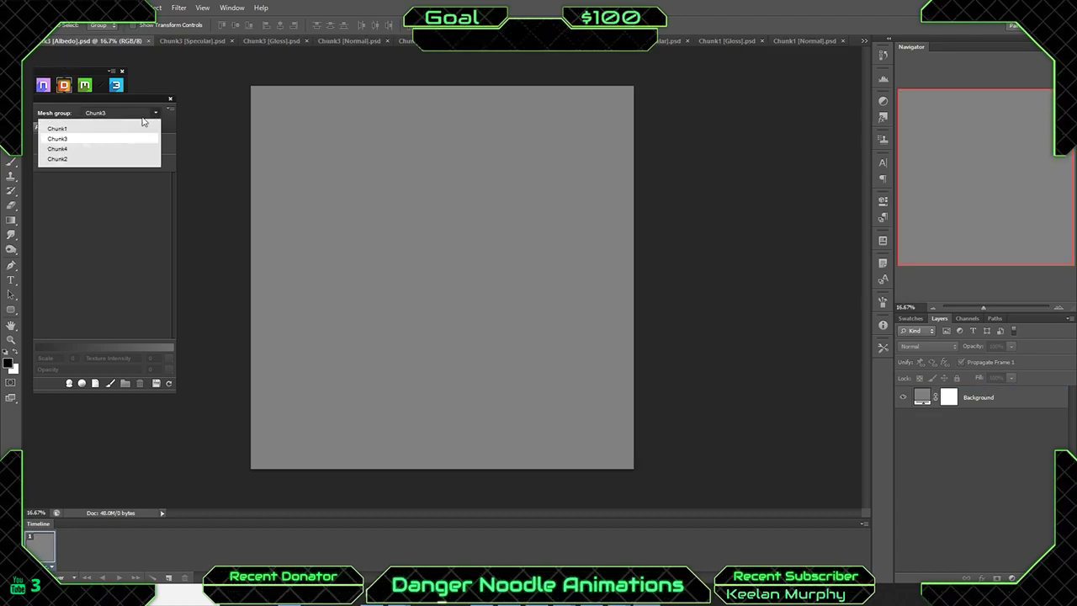
click(60, 159)
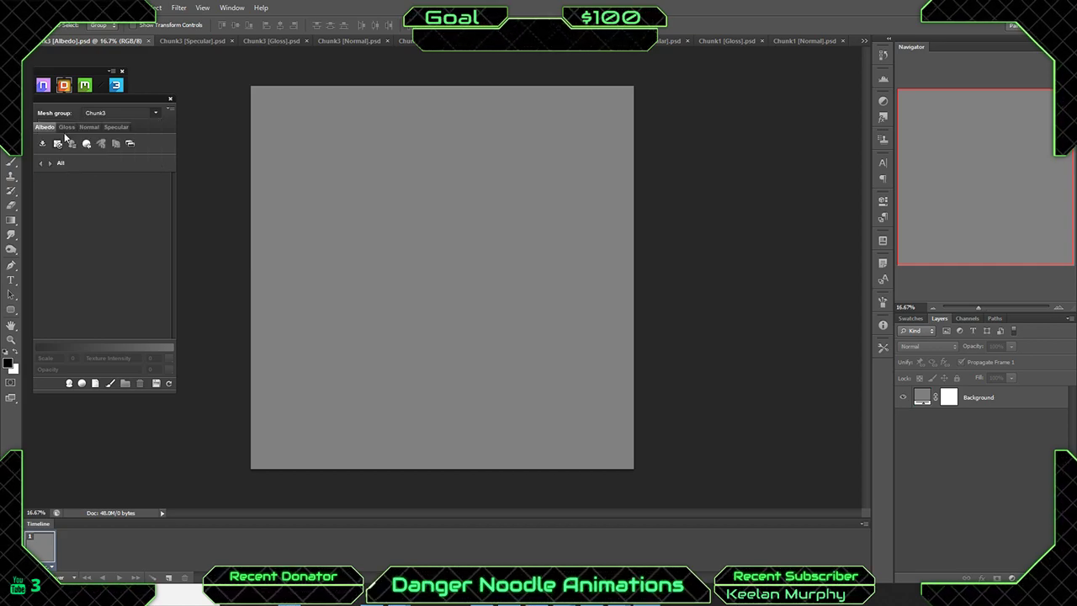
click(155, 114)
click(79, 125)
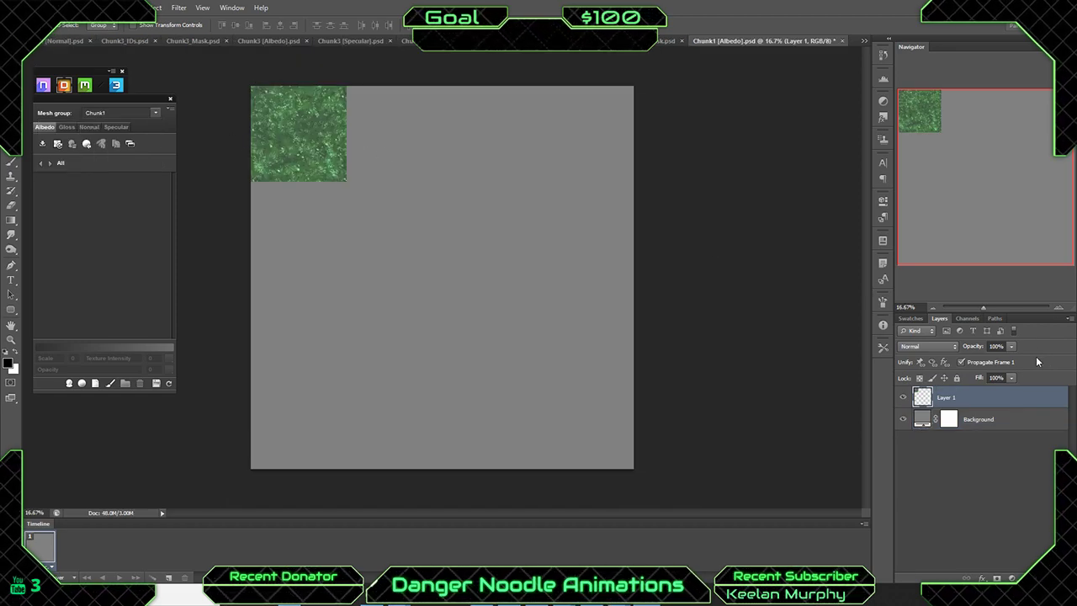
Duplicate the grass tile three times across the canvas's upper edge and merge the four tiles into one row layer.
alt+drag(336, 150, 587, 144)
key(ctrl+j)
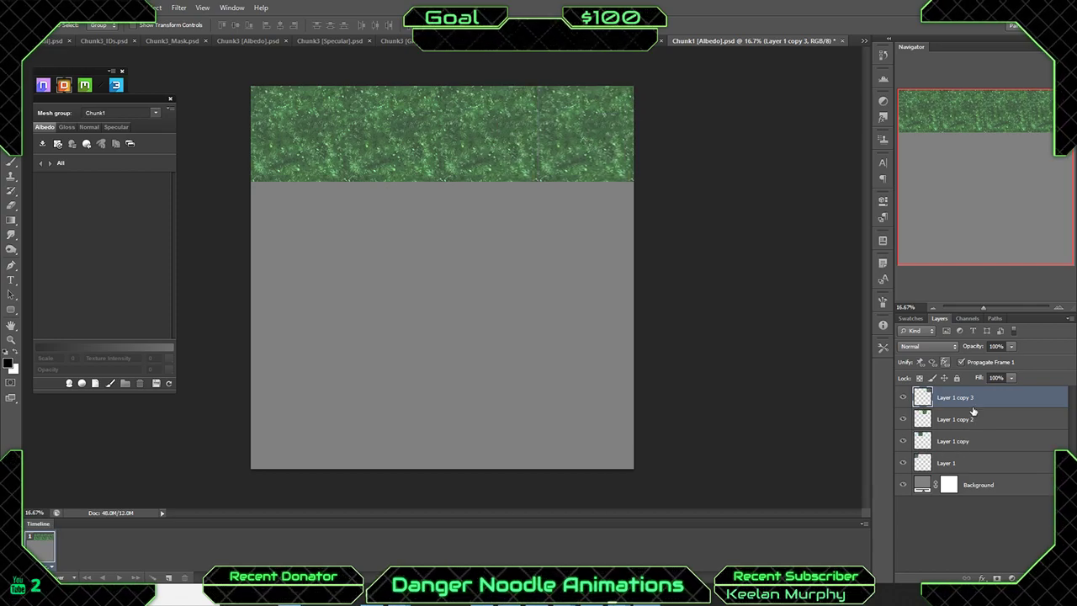
right_click(987, 461)
click(1001, 323)
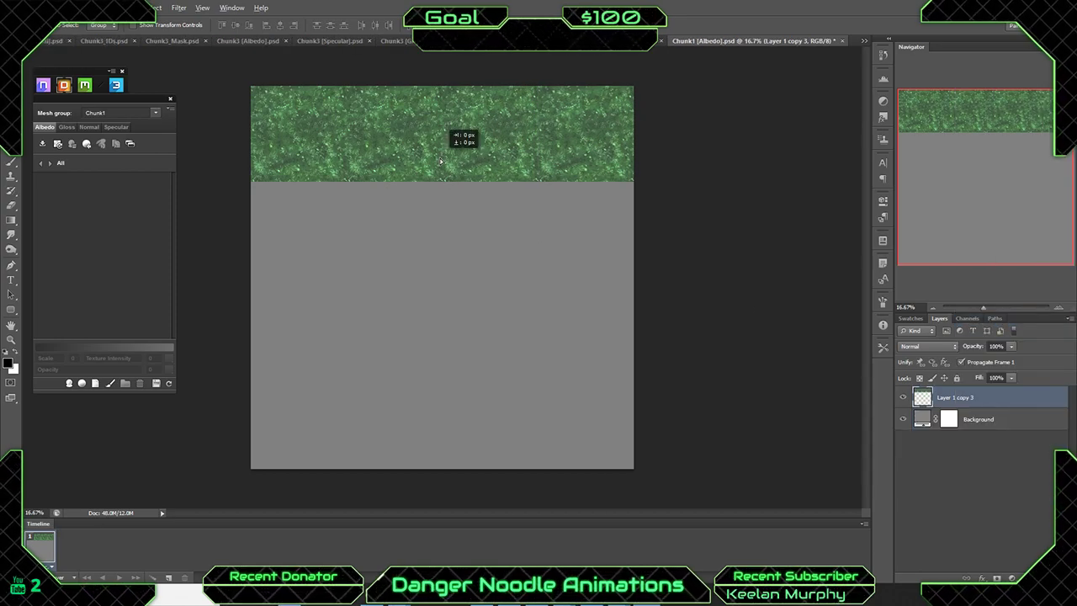
Duplicate the grass row three times downward to fill the canvas and merge the four rows into one layer.
alt+drag(441, 162, 462, 418)
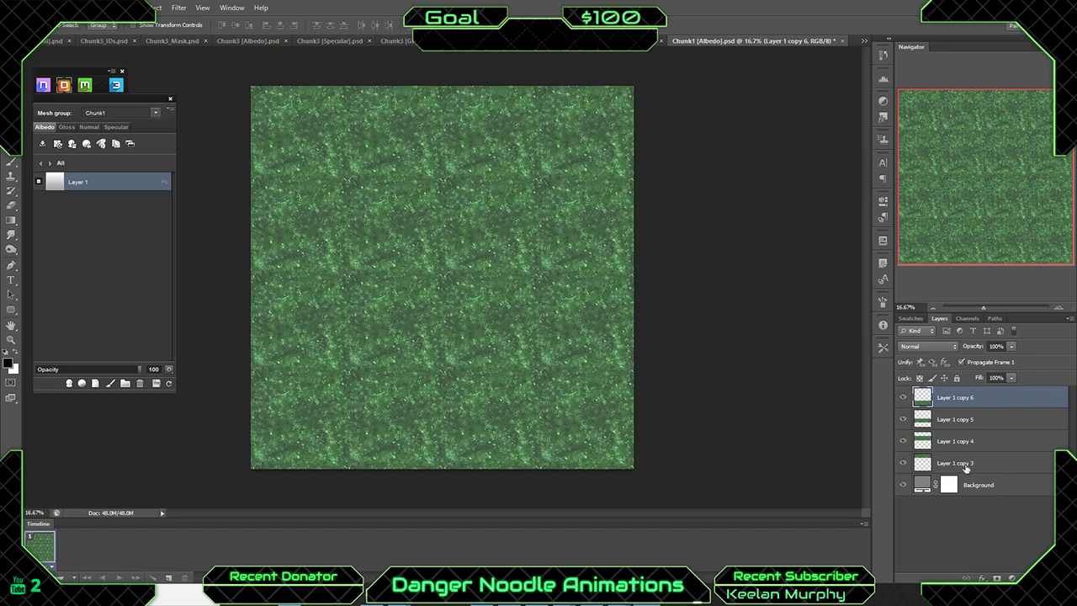
shift+click(966, 465)
right_click(966, 464)
click(980, 329)
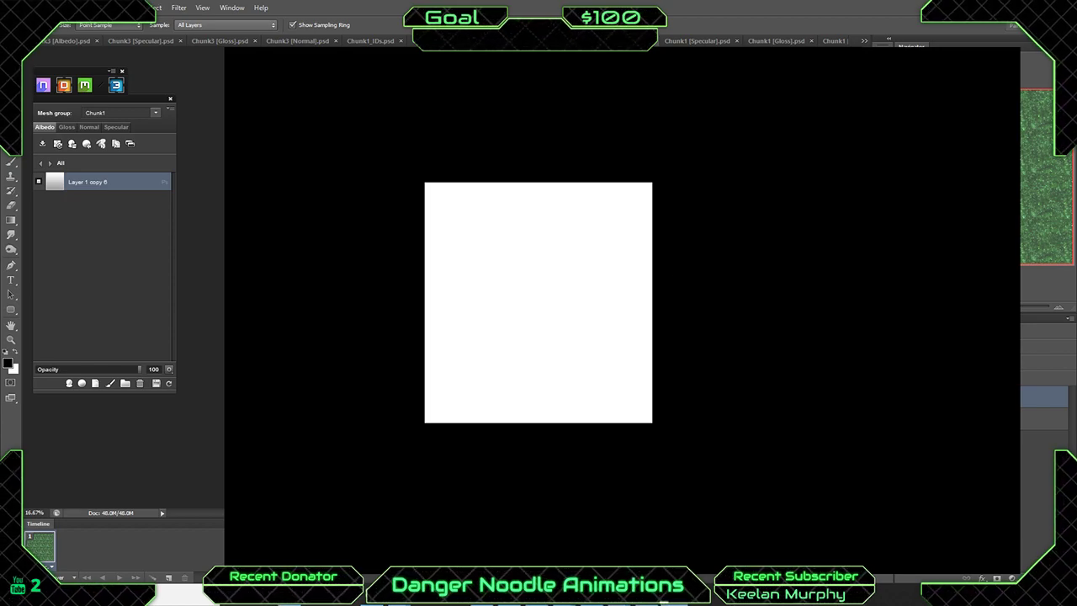
Close the unresponsive 3DO preview and launch it again.
mouse_move(647, 599)
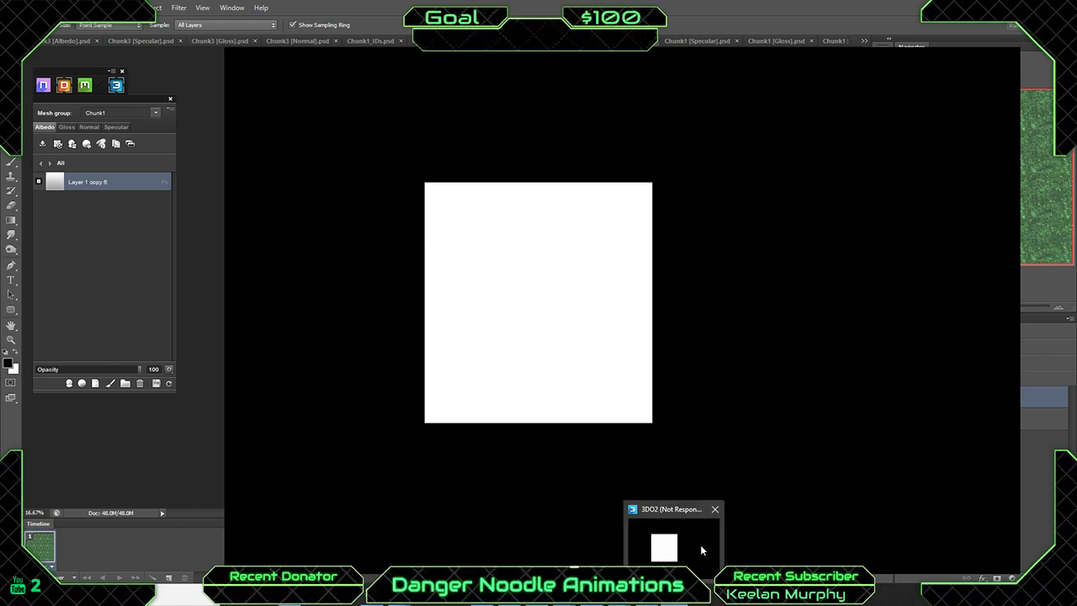
right_click(674, 595)
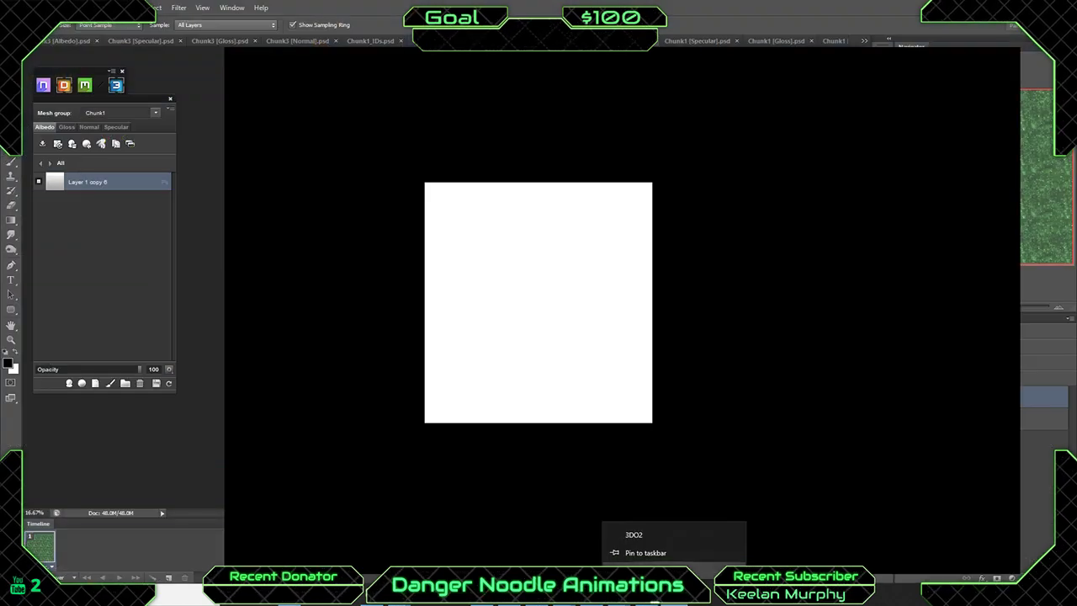
click(673, 571)
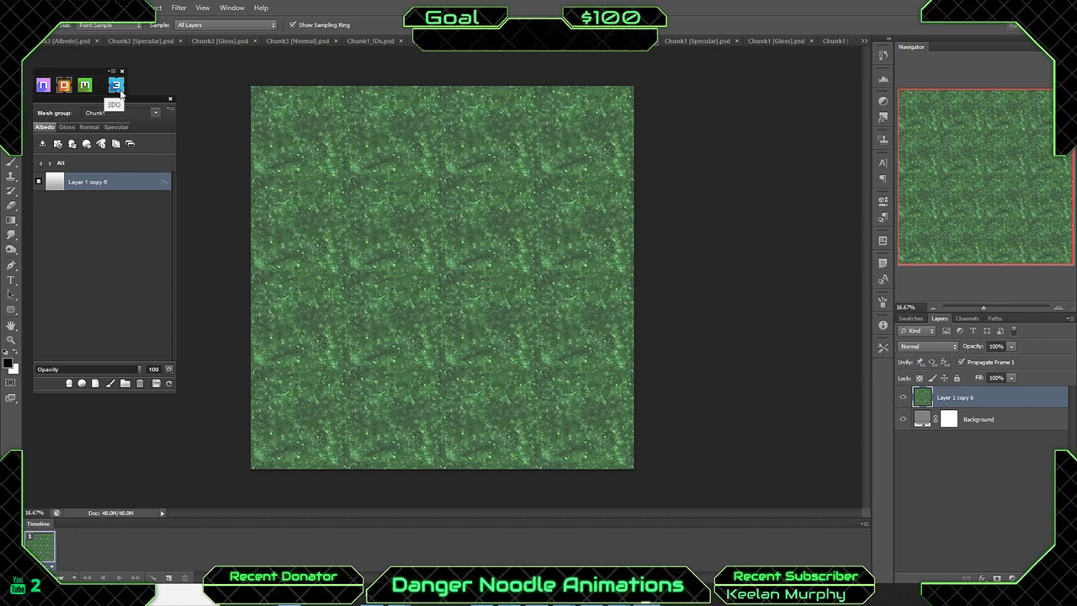
click(117, 86)
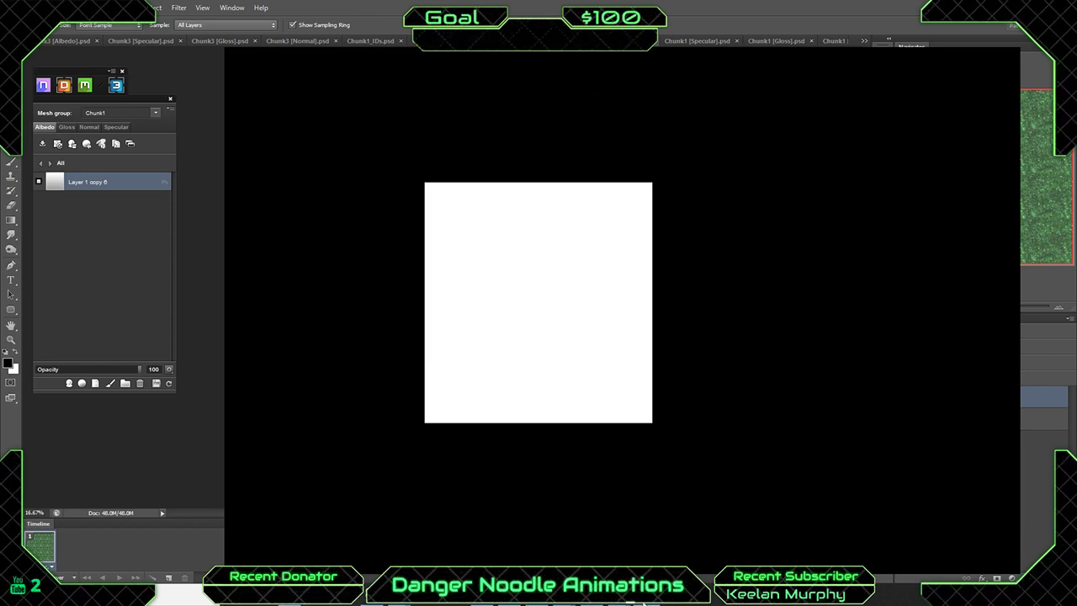
mouse_move(646, 599)
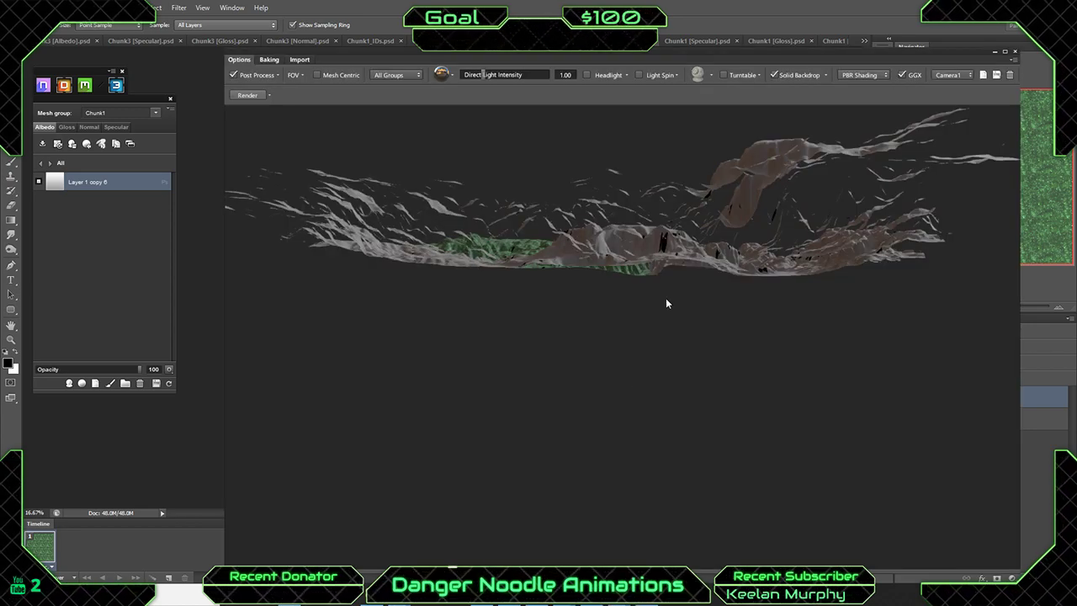
Examine the scale and tiling of the grass texture on the Chunk1 terrain in the 3DO preview, then minimize the preview.
drag(570, 225, 604, 292)
middle_drag(425, 383, 500, 233)
scroll(500, 233, up, 5)
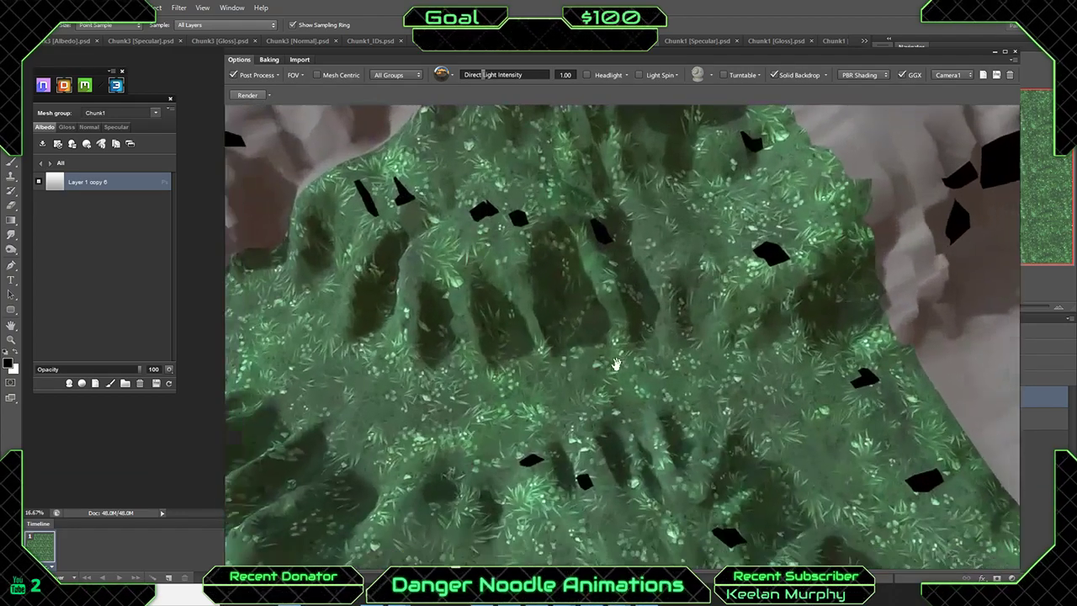
drag(616, 365, 481, 427)
middle_drag(480, 427, 610, 349)
drag(610, 349, 698, 391)
scroll(702, 392, up, 3)
scroll(635, 415, down, 8)
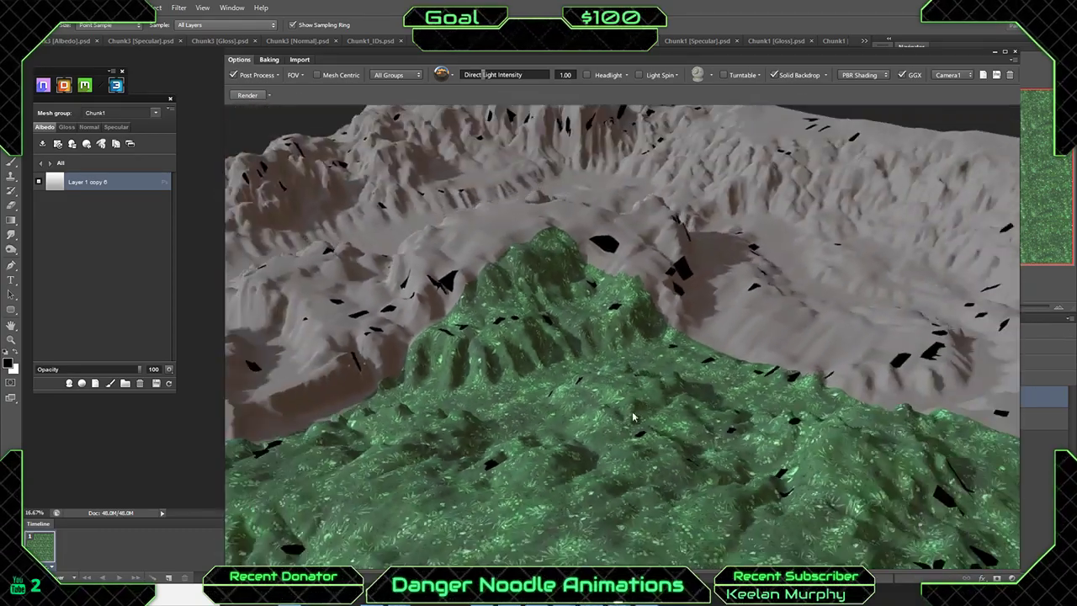
drag(635, 416, 530, 295)
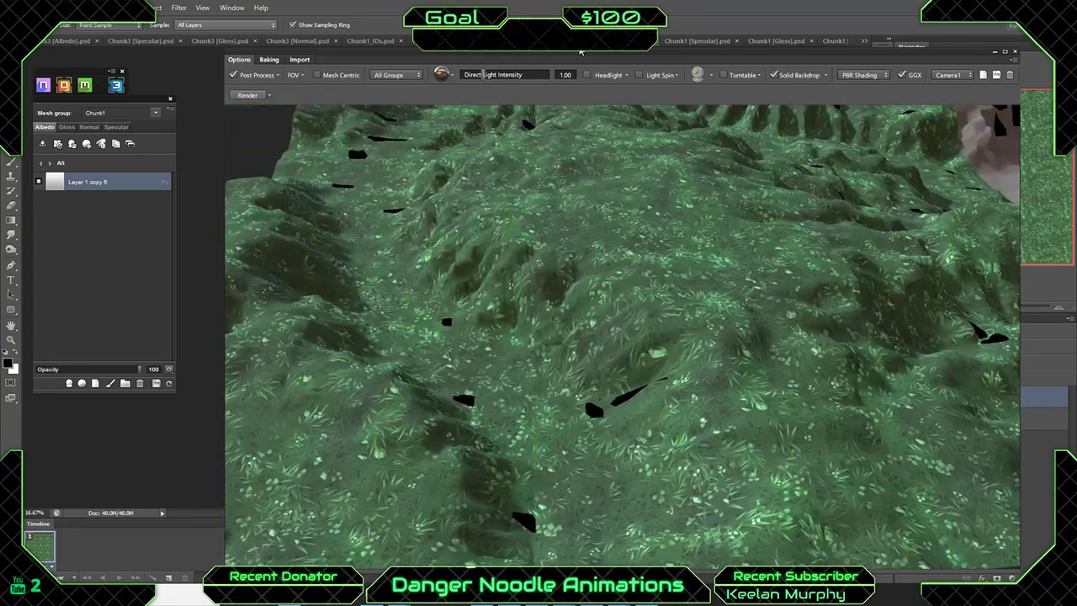
drag(576, 57, 468, 69)
click(885, 64)
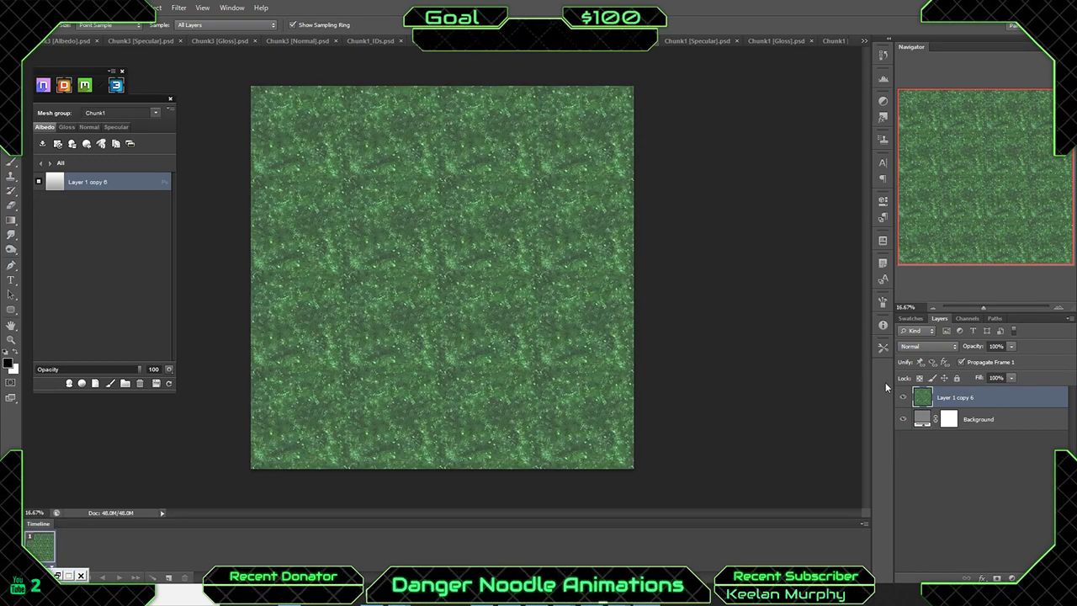
Duplicate the merged grass layer Layer 1 copy 6, hide the duplicate as a backup and select the original.
right_click(993, 397)
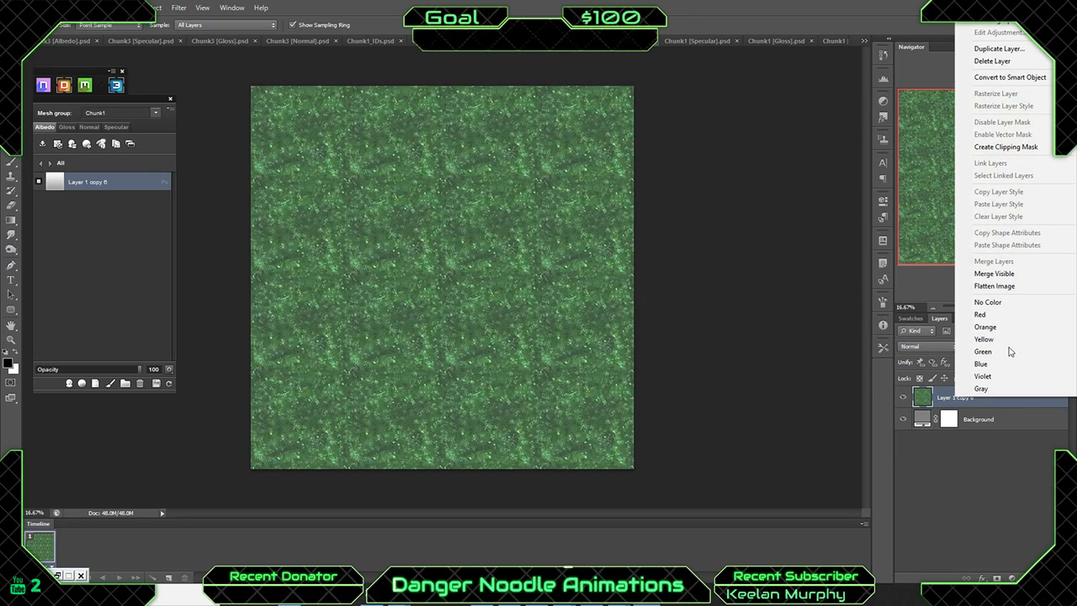
click(999, 48)
click(577, 272)
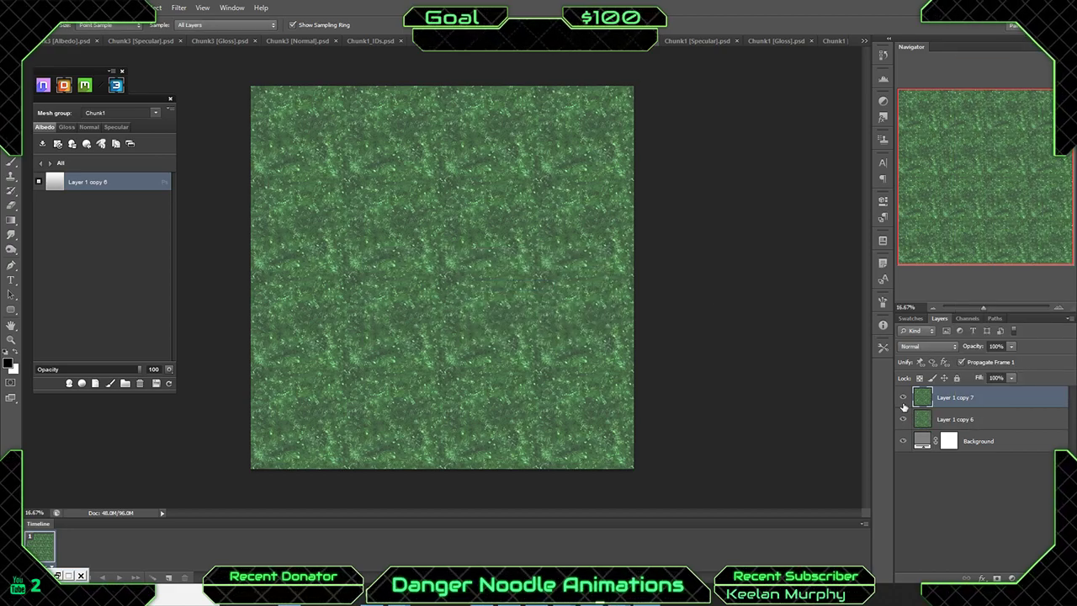
click(903, 397)
click(960, 419)
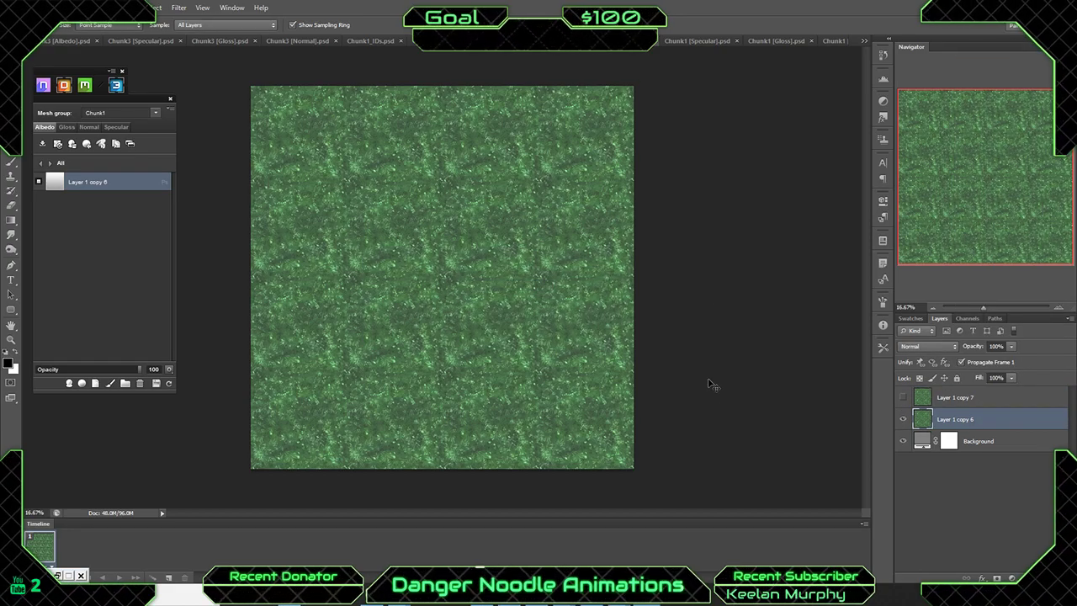
key(ctrl+t)
drag(631, 89, 452, 253)
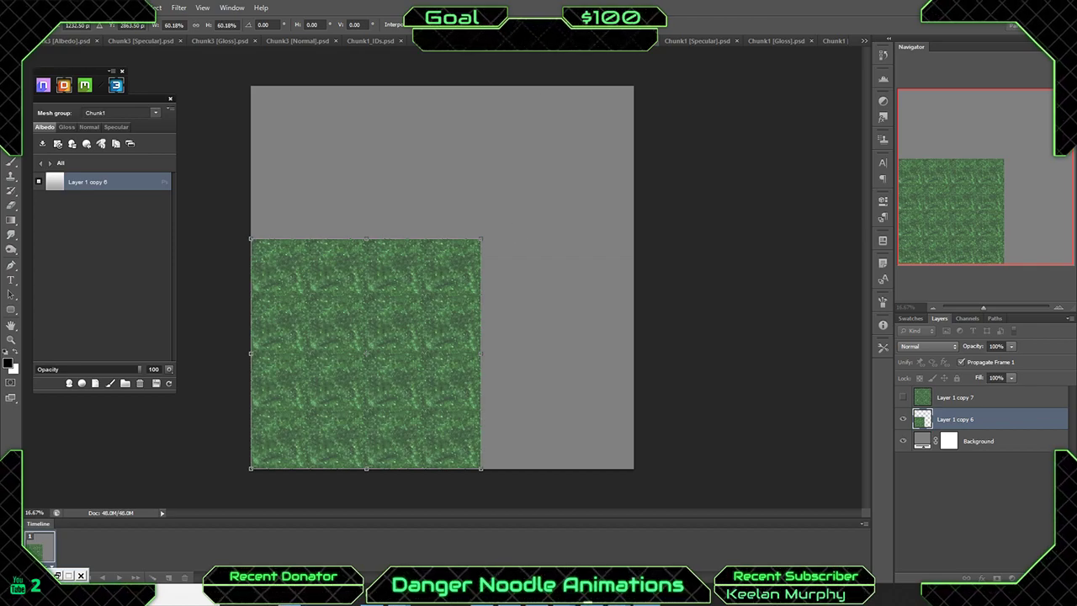
key(Escape)
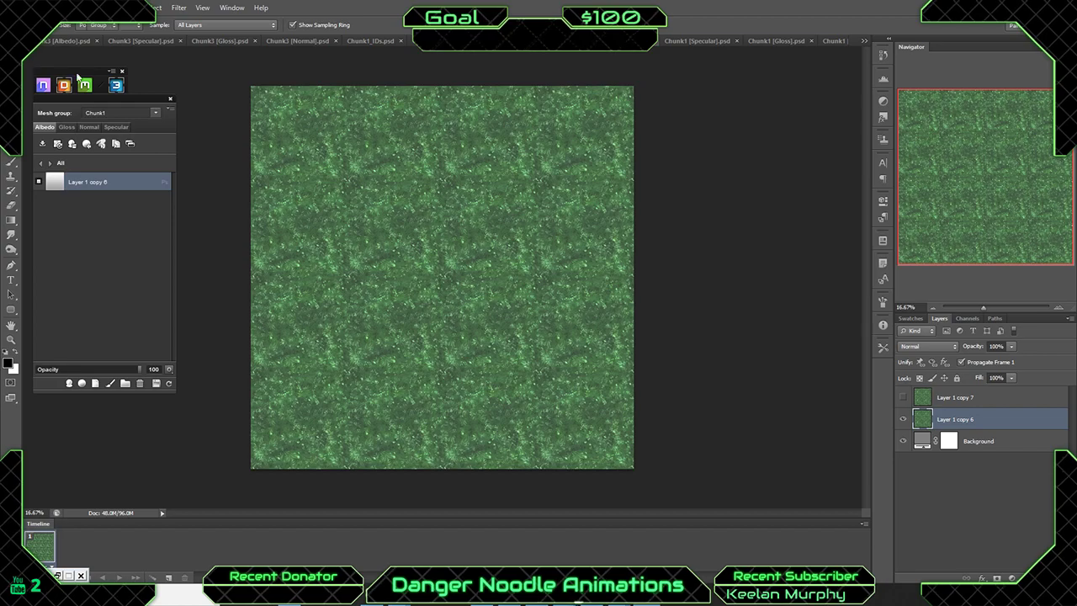
Place a vertical and a horizontal guide through the center of the canvas using the rulers.
key(v)
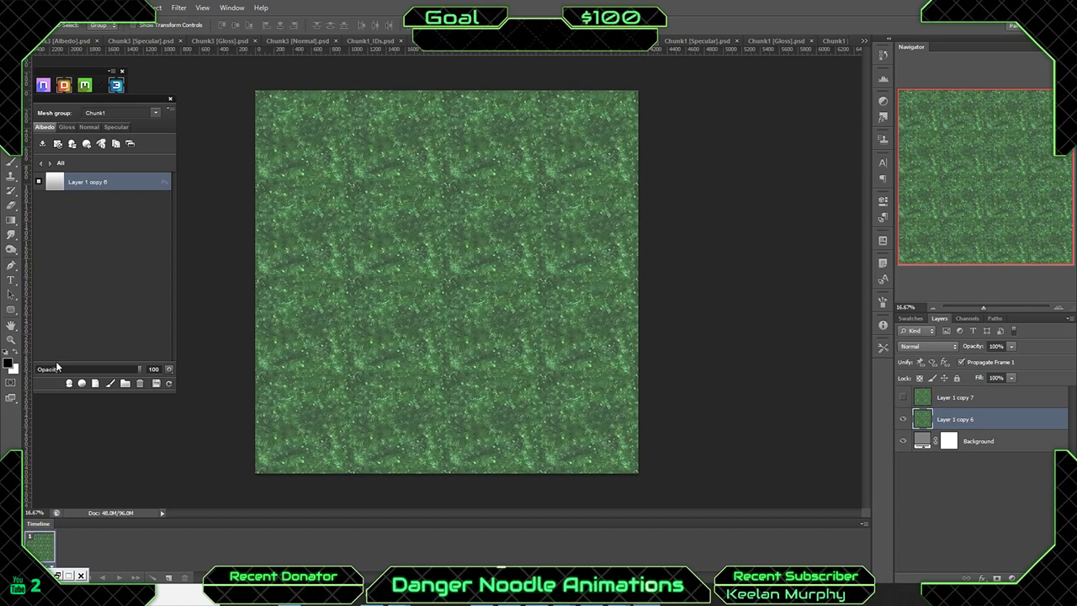
drag(31, 412, 448, 395)
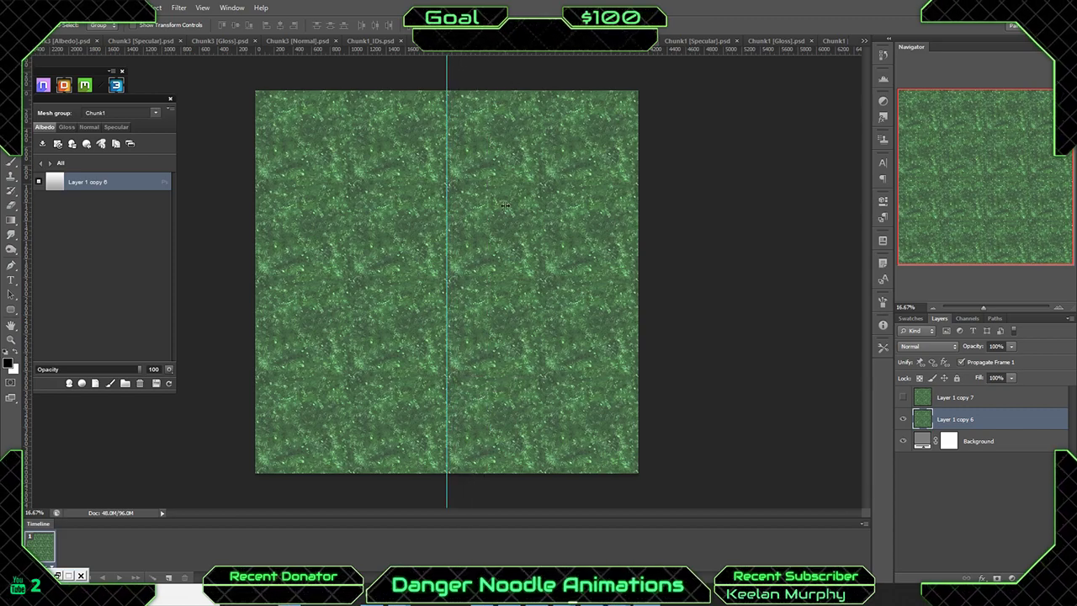
drag(505, 48, 505, 286)
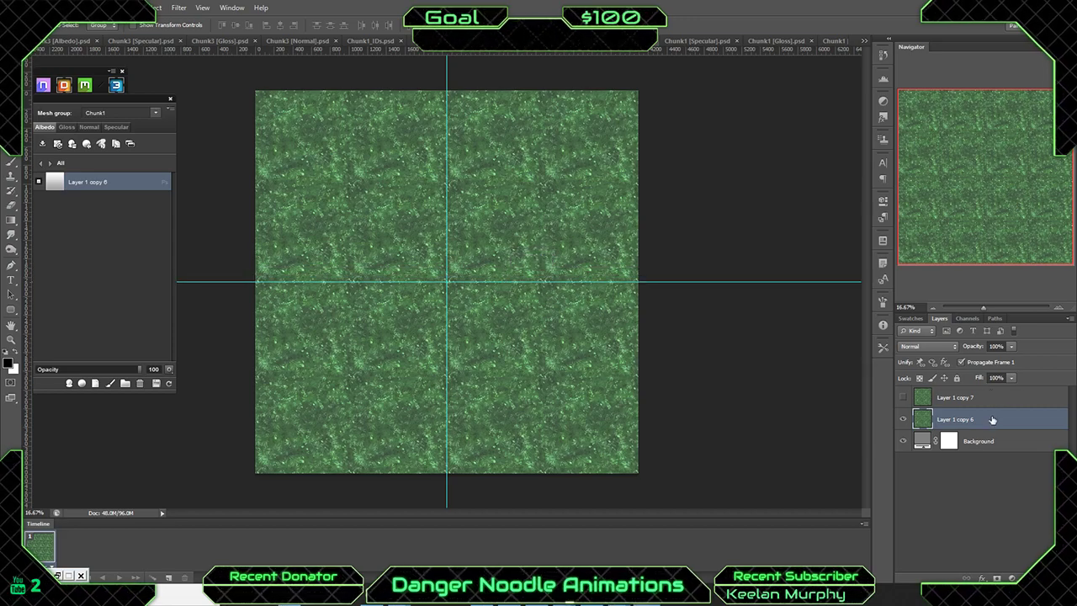
Hide the rulers and scale Layer 1 copy 6 down to fill the canvas's lower-left quadrant up to the guides.
key(ctrl+t)
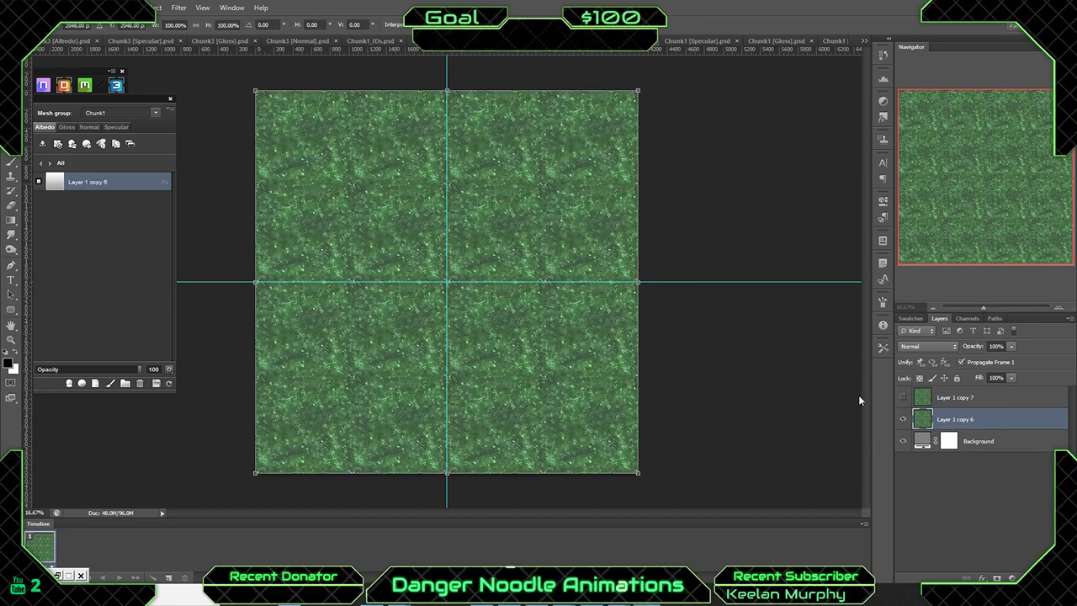
key(ctrl+r)
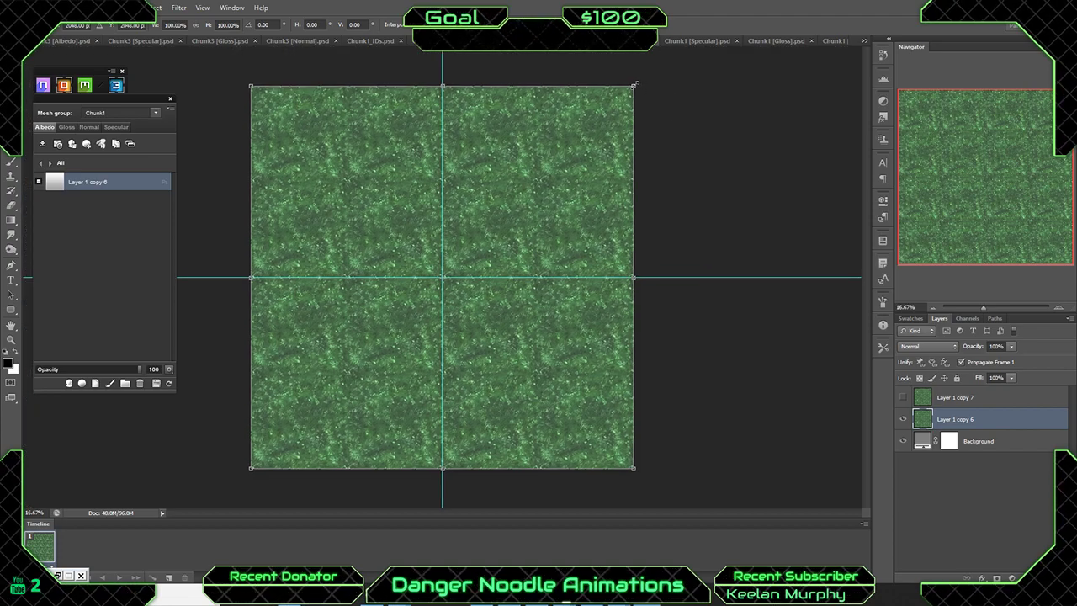
drag(634, 85, 449, 271)
key(Return)
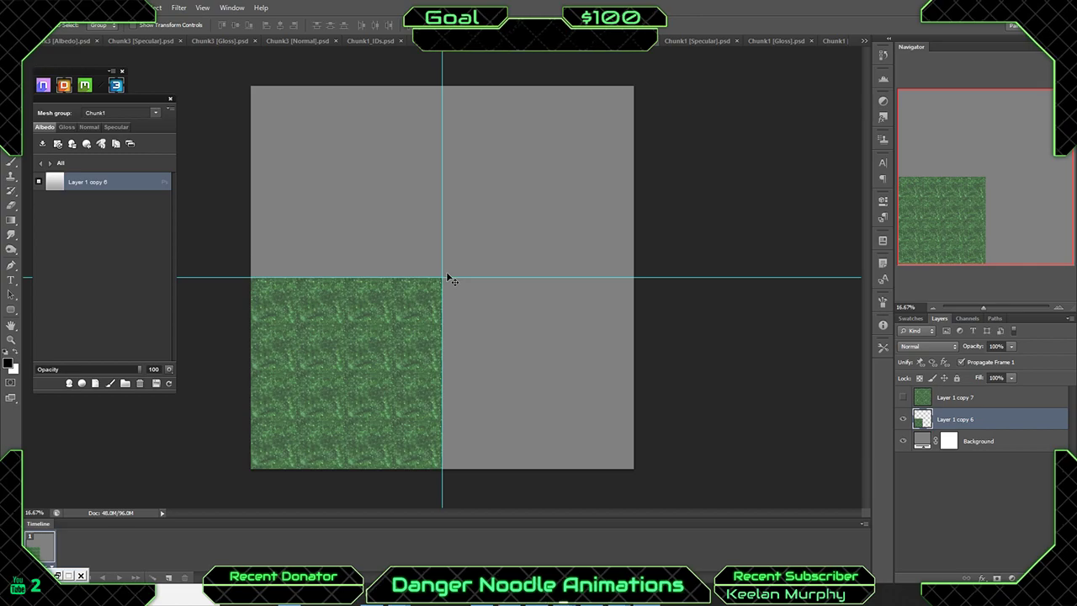
Place a duplicate of the scaled grass layer in the canvas's lower-right quadrant.
drag(413, 334, 609, 336)
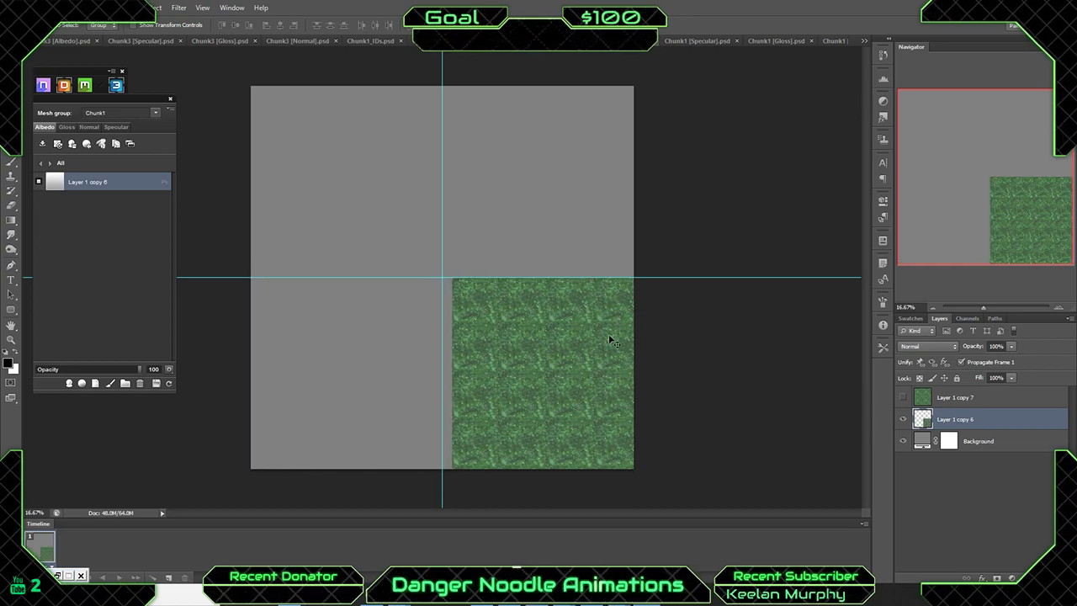
key(ctrl+z)
alt+drag(414, 345, 579, 337)
Duplicate both lower grass layers upward together so they fill the upper half of the canvas.
click(951, 442)
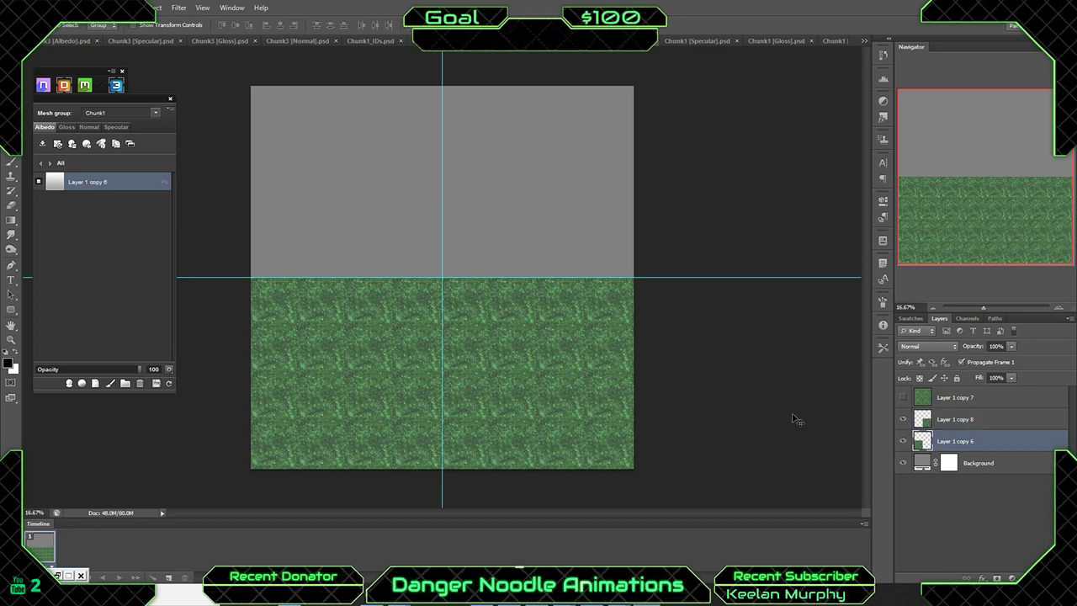
drag(505, 361, 519, 238)
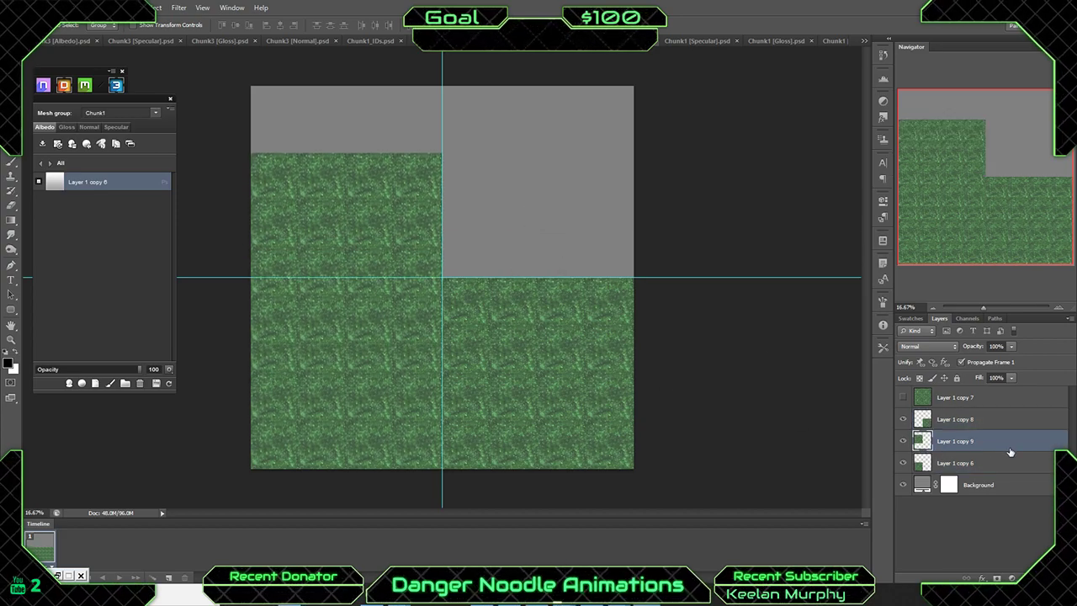
key(ctrl+z)
shift+click(979, 421)
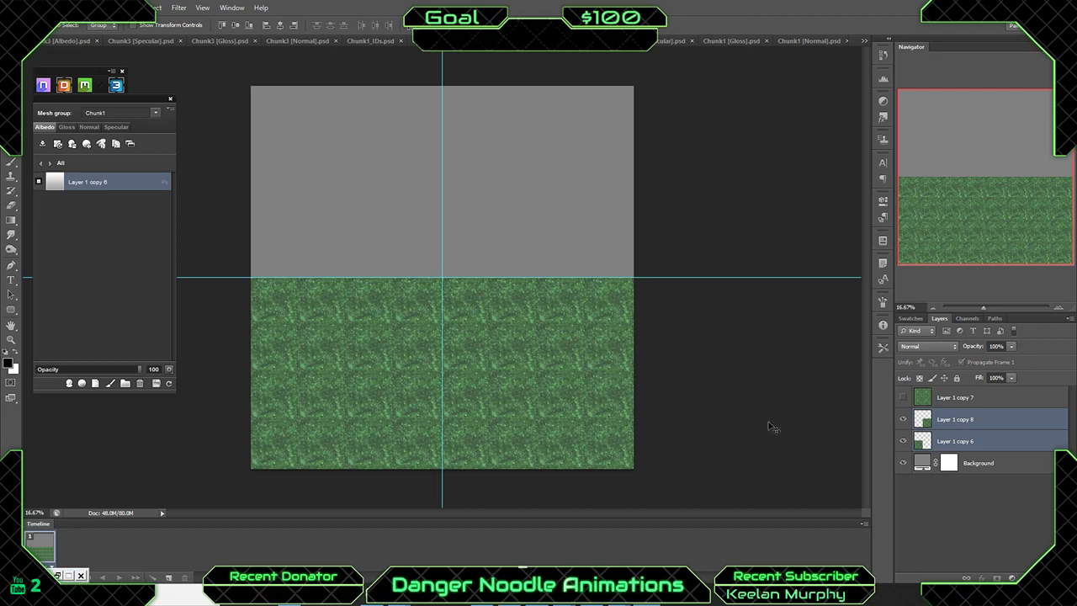
drag(591, 388, 570, 182)
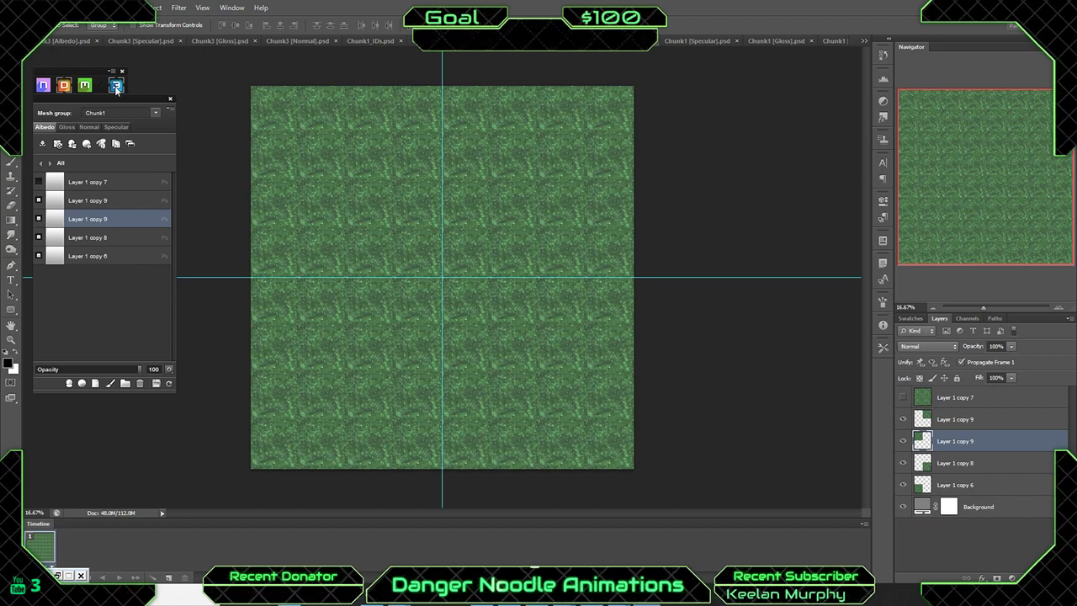
Refresh DDO and examine the finer grass tiling on the Chunk1 terrain in the 3DO preview.
click(168, 384)
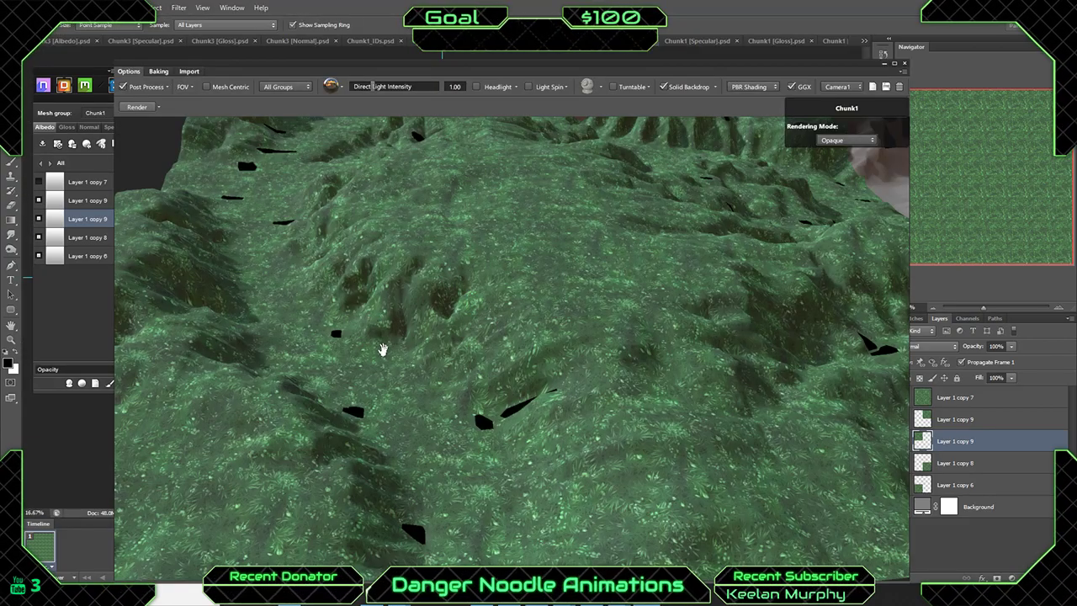
middle_drag(386, 326, 425, 306)
right_drag(426, 305, 413, 424)
middle_drag(413, 423, 602, 327)
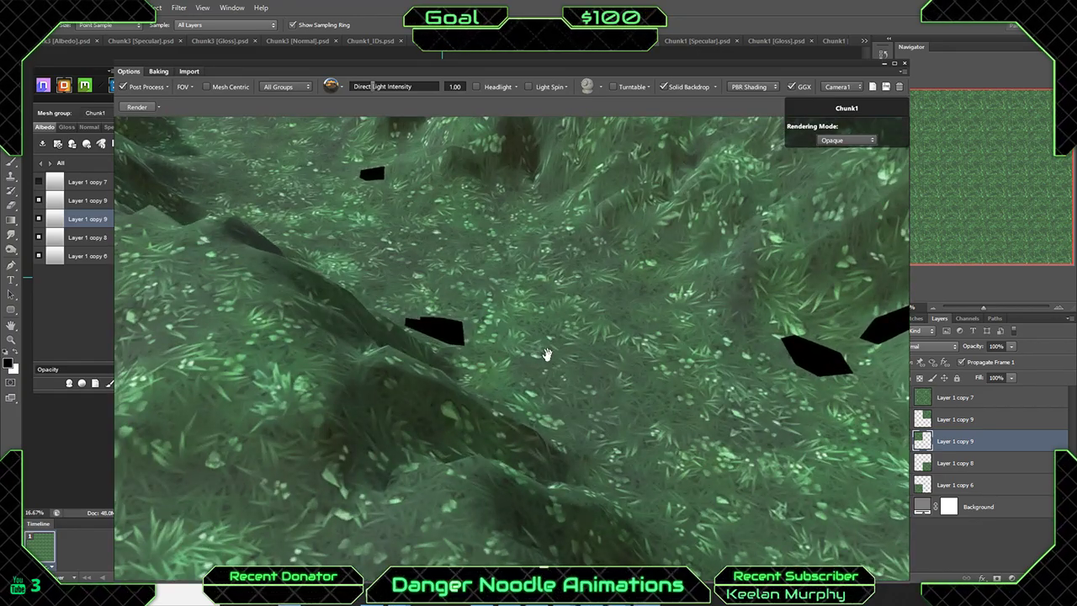
scroll(531, 348, down, 6)
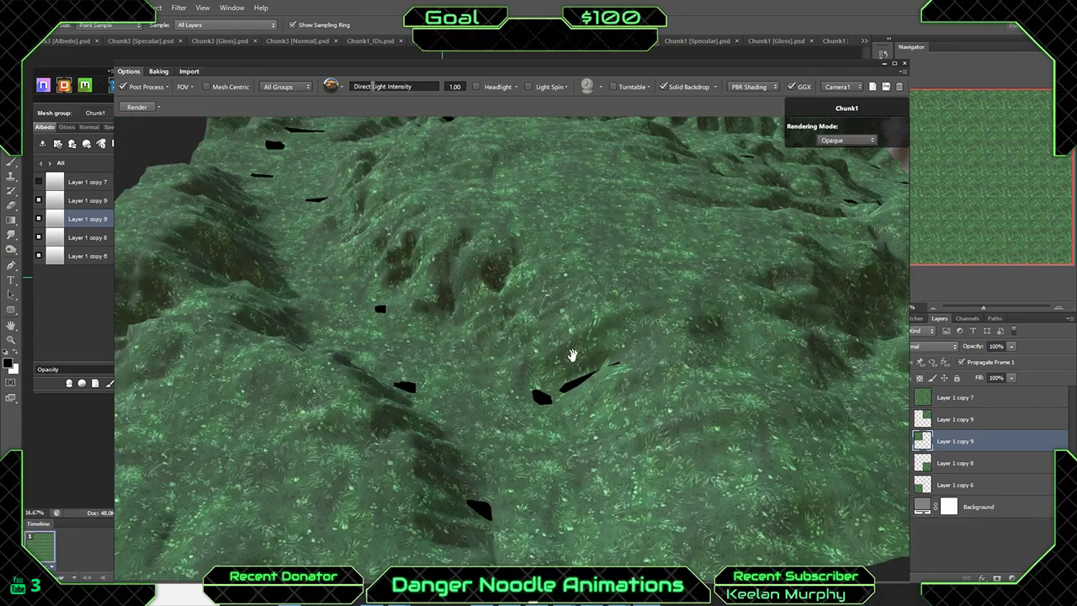
Examine the grass tiling up close in the 3DO preview and minimize the preview window.
right_click(415, 287)
click(543, 383)
scroll(500, 312, up, 1)
drag(438, 303, 459, 291)
drag(271, 67, 318, 61)
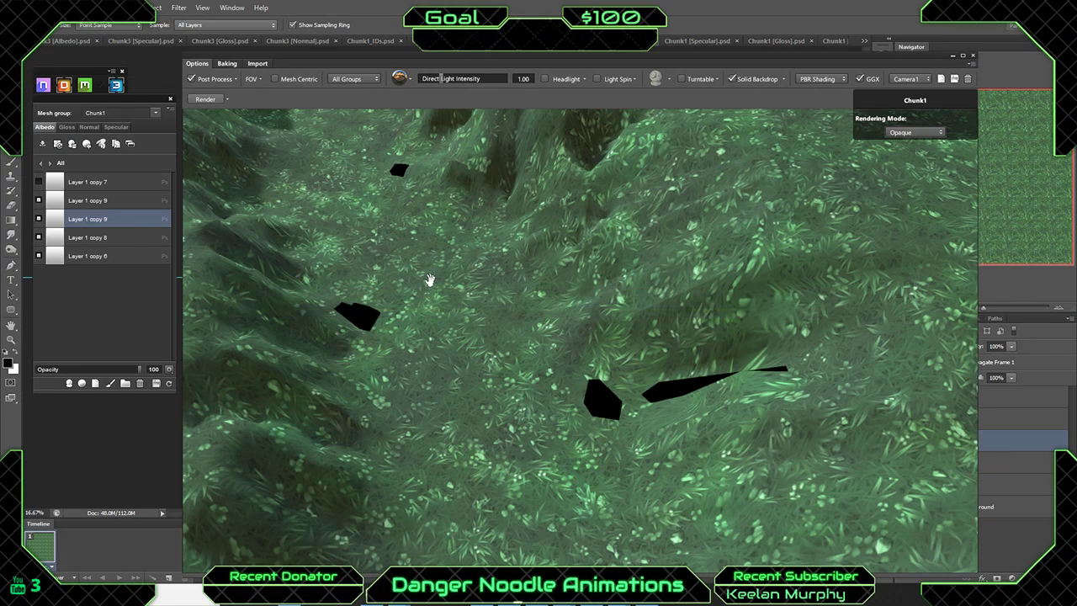
drag(934, 64, 803, 69)
click(838, 72)
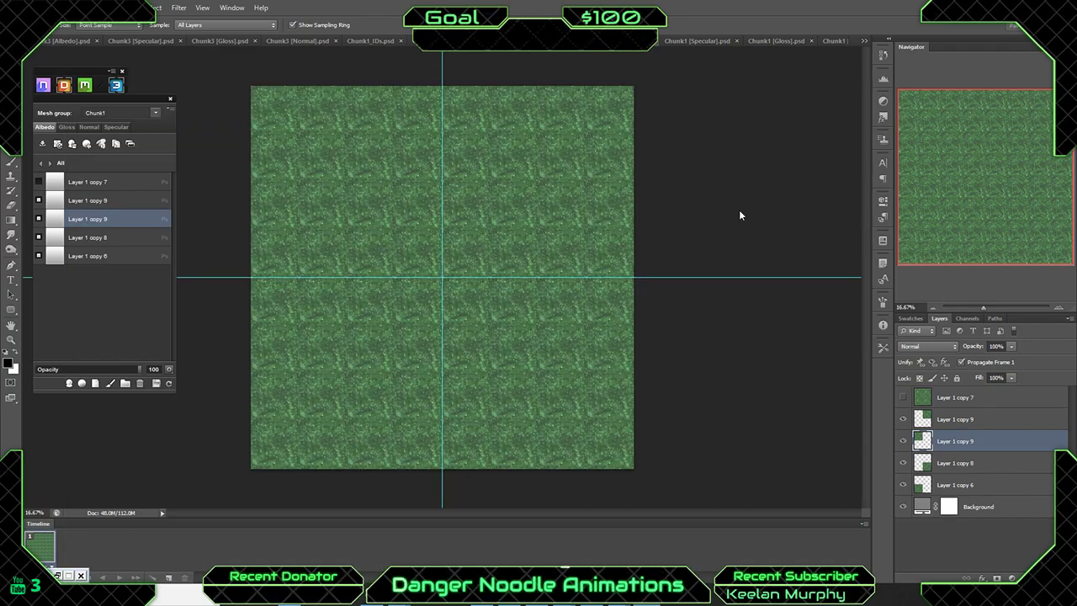
Merge the four quadrant grass layers, Layer 1 copy 9 through Layer 1 copy 6, into one layer.
alt+scroll(448, 331, up, 7)
alt+scroll(360, 340, up, 4)
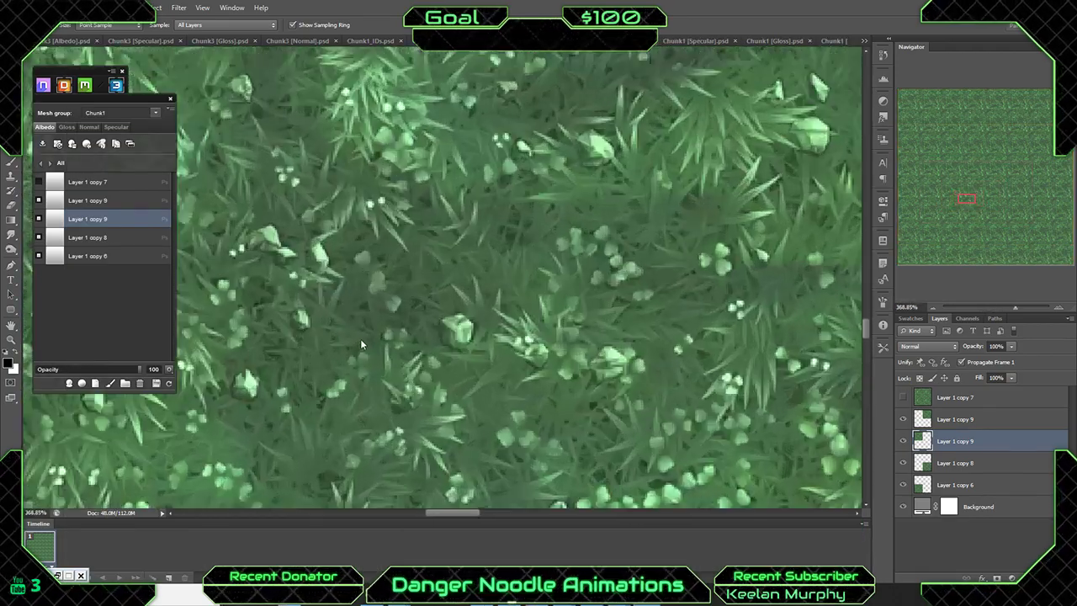
alt+scroll(361, 338, down, 6)
alt+scroll(470, 299, down, 8)
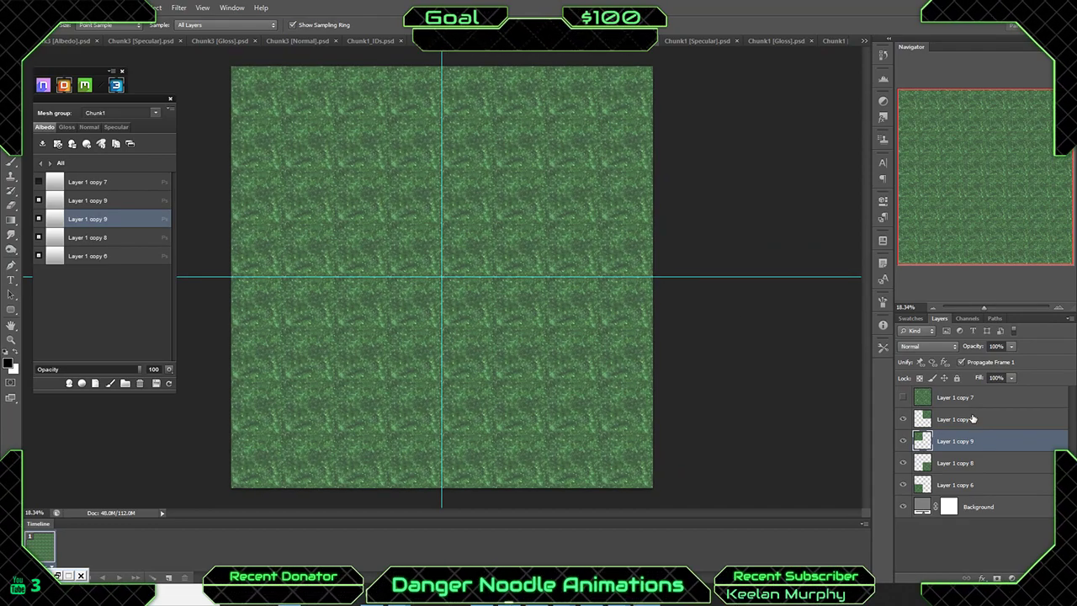
click(992, 427)
shift+click(959, 491)
right_click(959, 488)
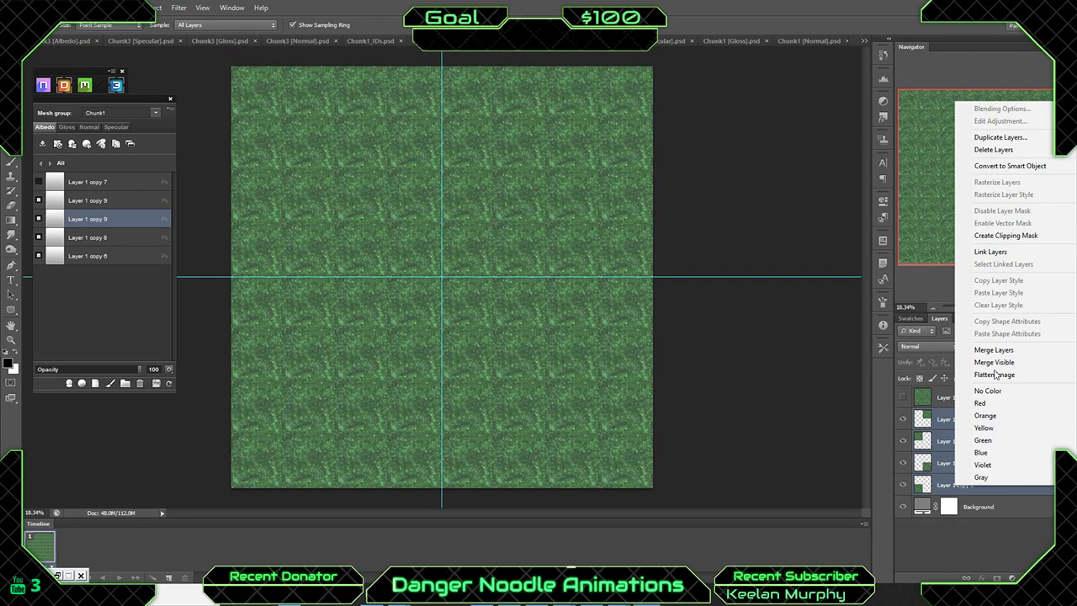
click(936, 349)
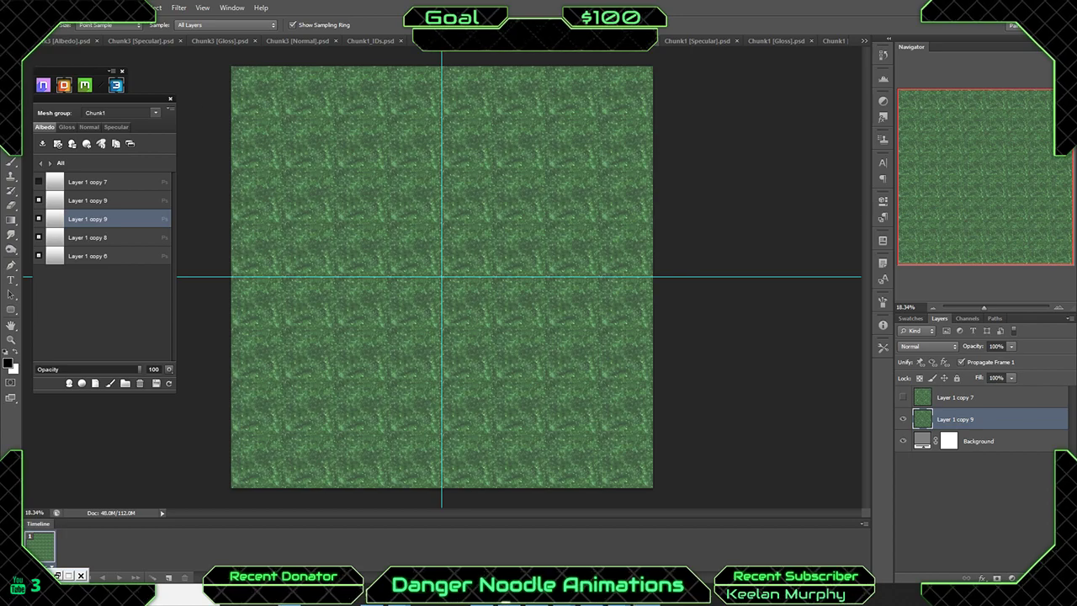
Scale the merged grass layer to 50% so it fills the canvas's lower-left quadrant up to the guides.
key(v)
key(ctrl+t)
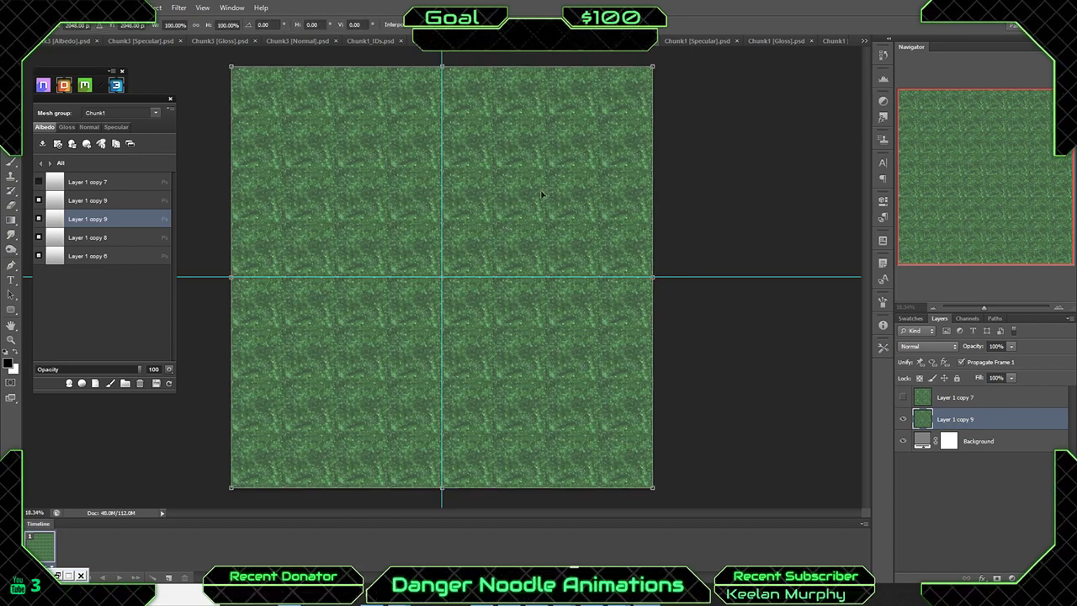
drag(651, 67, 442, 277)
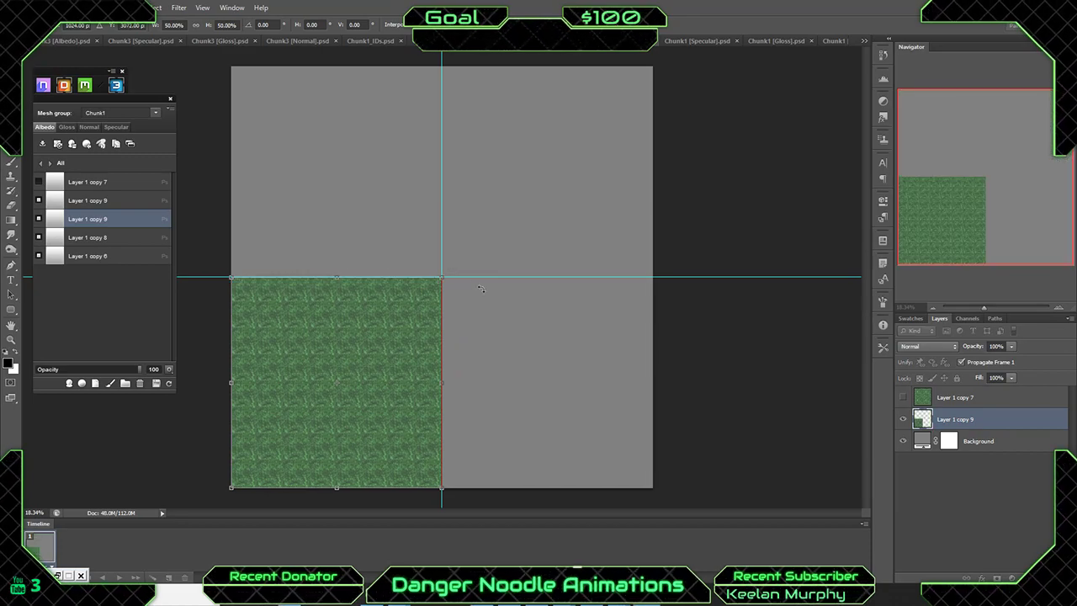
drag(351, 373, 474, 373)
key(ctrl+z)
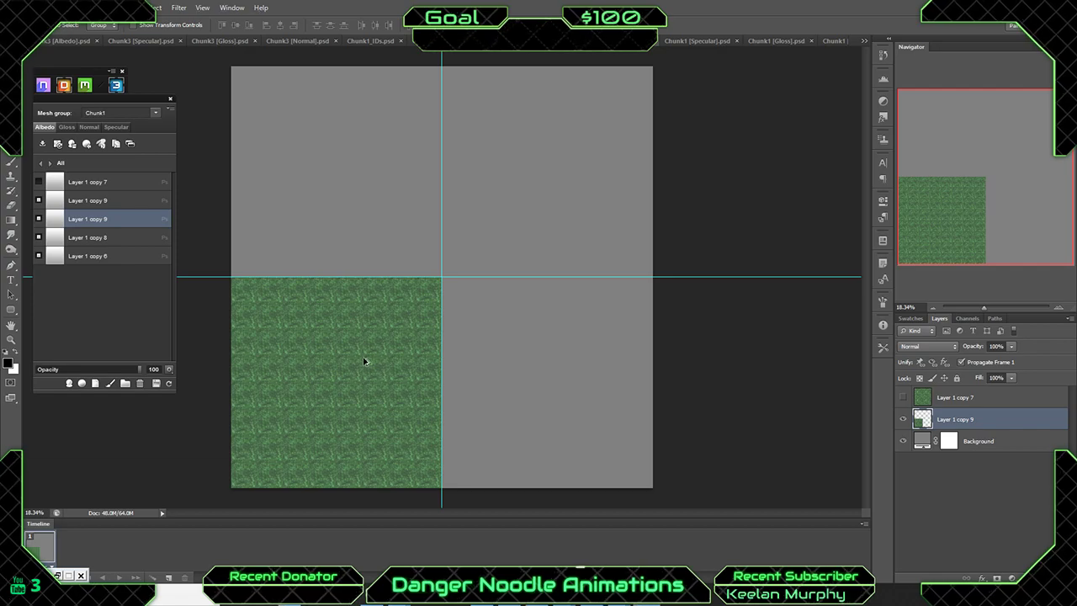
Duplicate the scaled grass layer into the lower-right quadrant, and duplicate both lower layers upward to fill the canvas.
alt+drag(364, 362, 578, 363)
shift+click(985, 441)
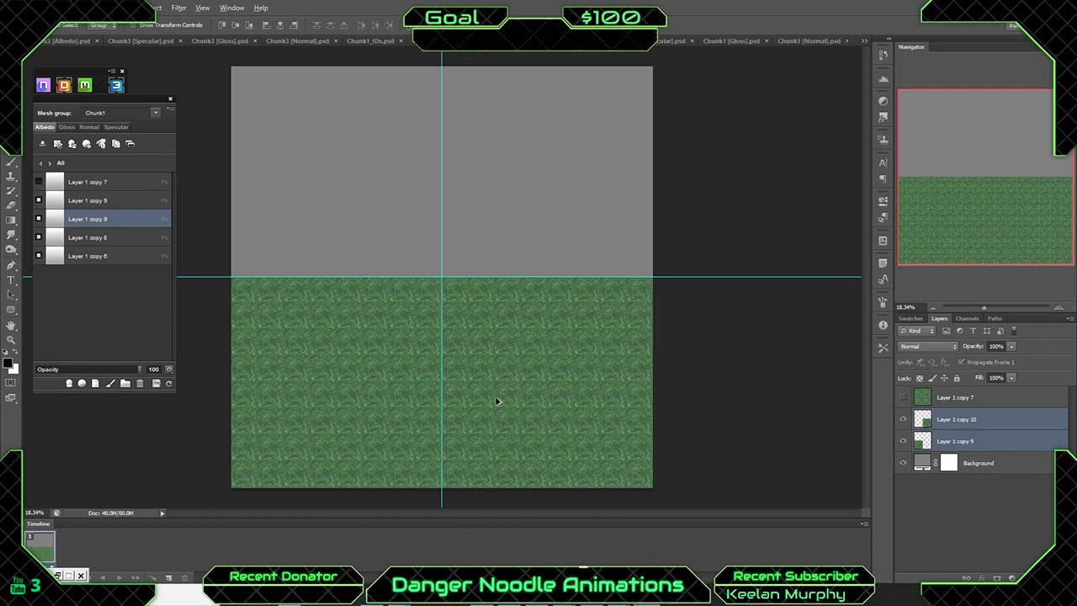
drag(498, 399, 493, 184)
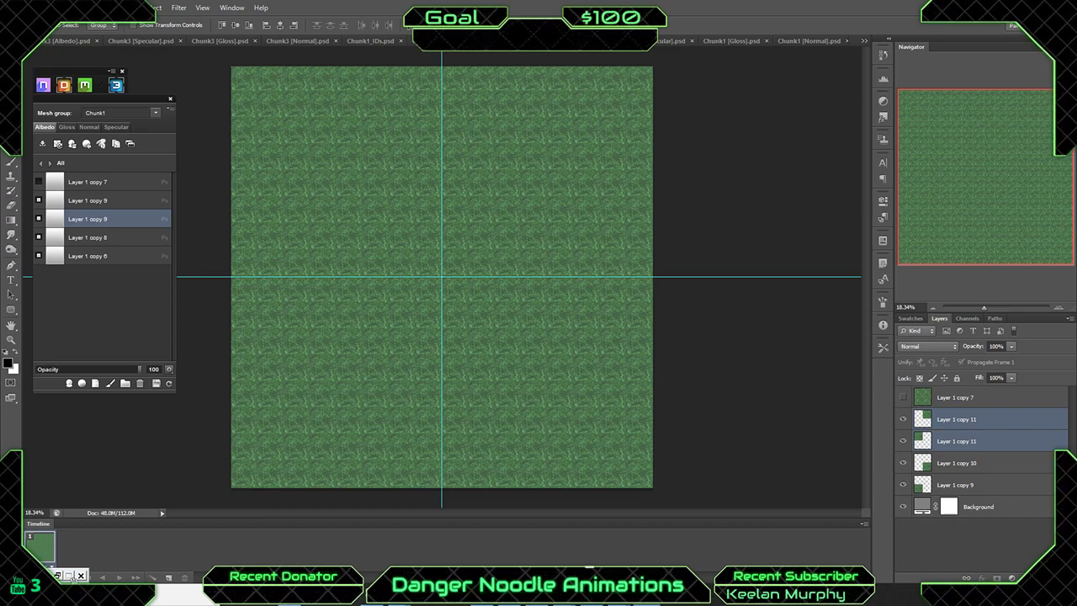
Close the minimized 3DO window, refresh DDO and examine the finer grass tiling on the Chunk1 terrain in a reopened preview.
drag(71, 505, 197, 500)
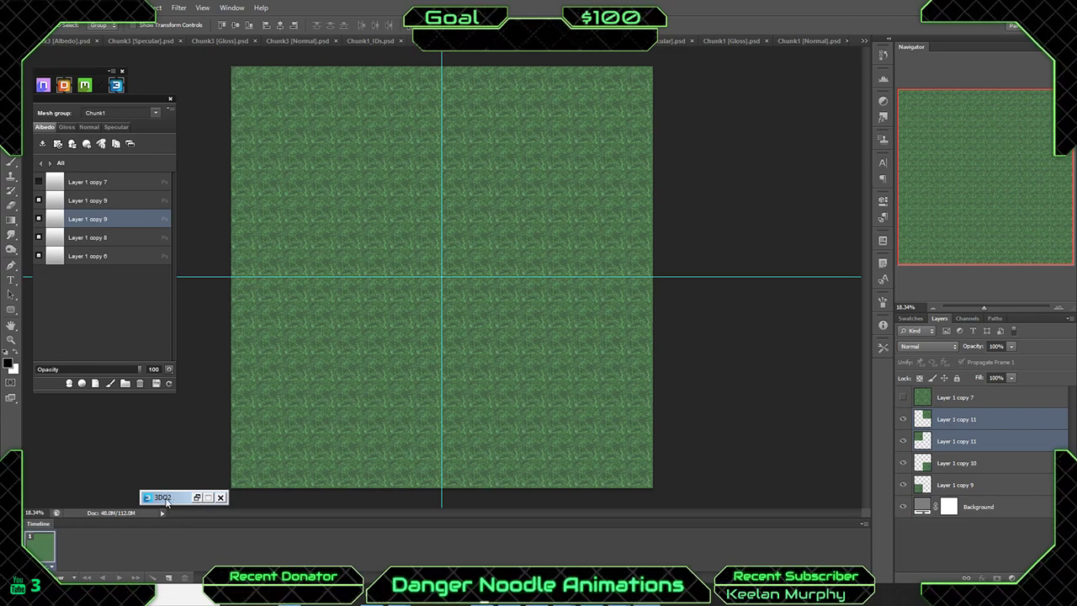
drag(165, 497, 46, 571)
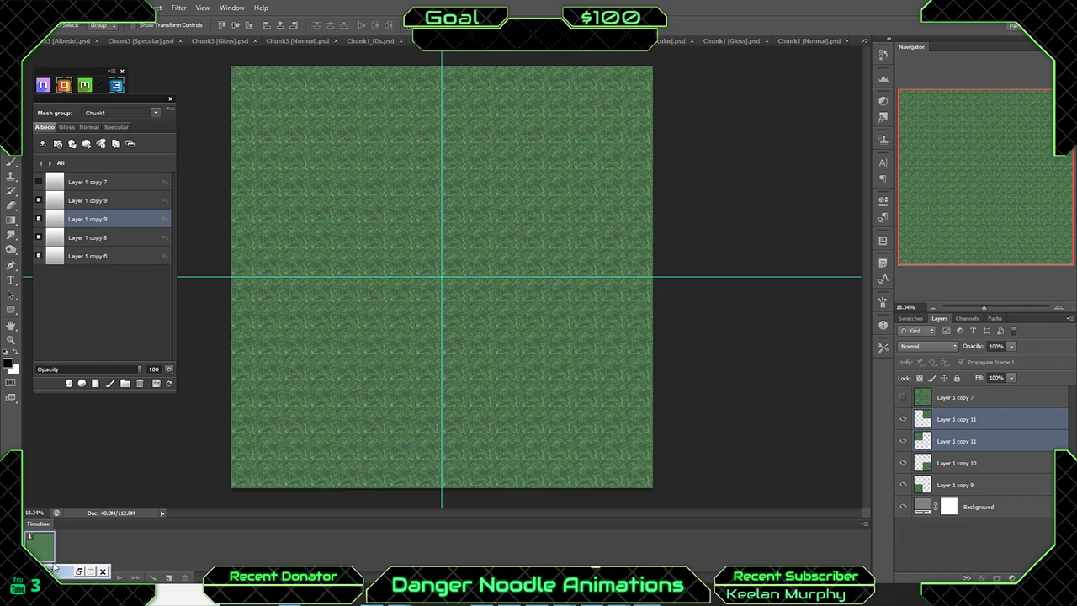
click(117, 85)
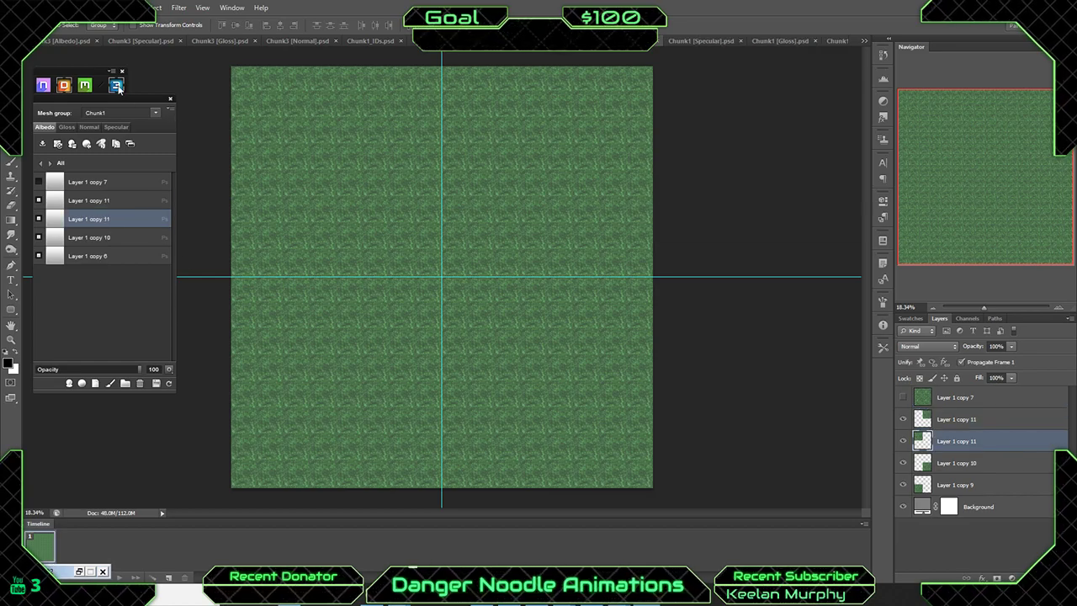
click(169, 383)
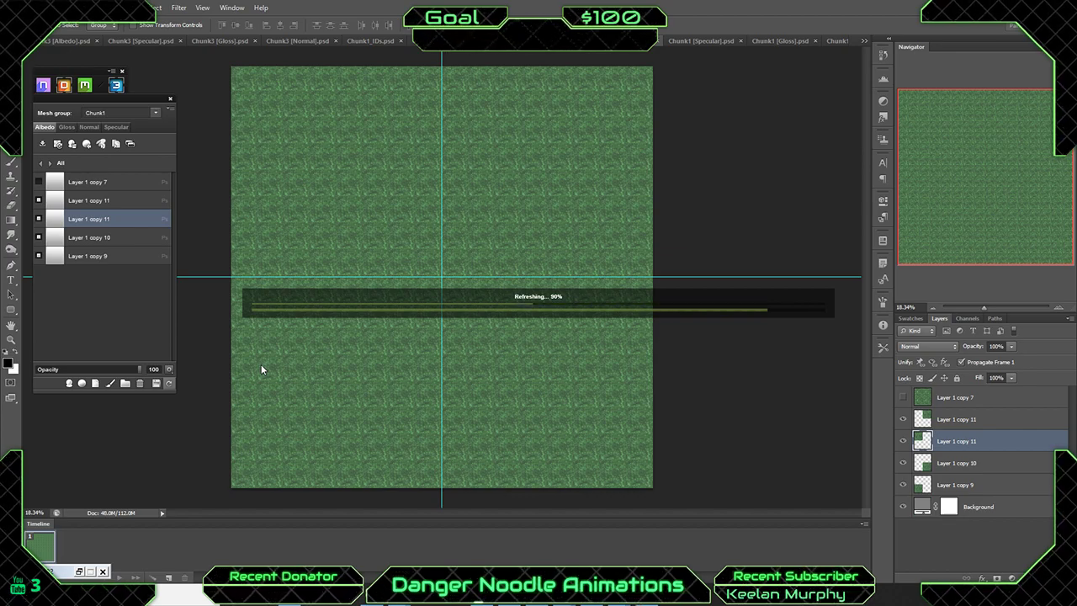
key(i)
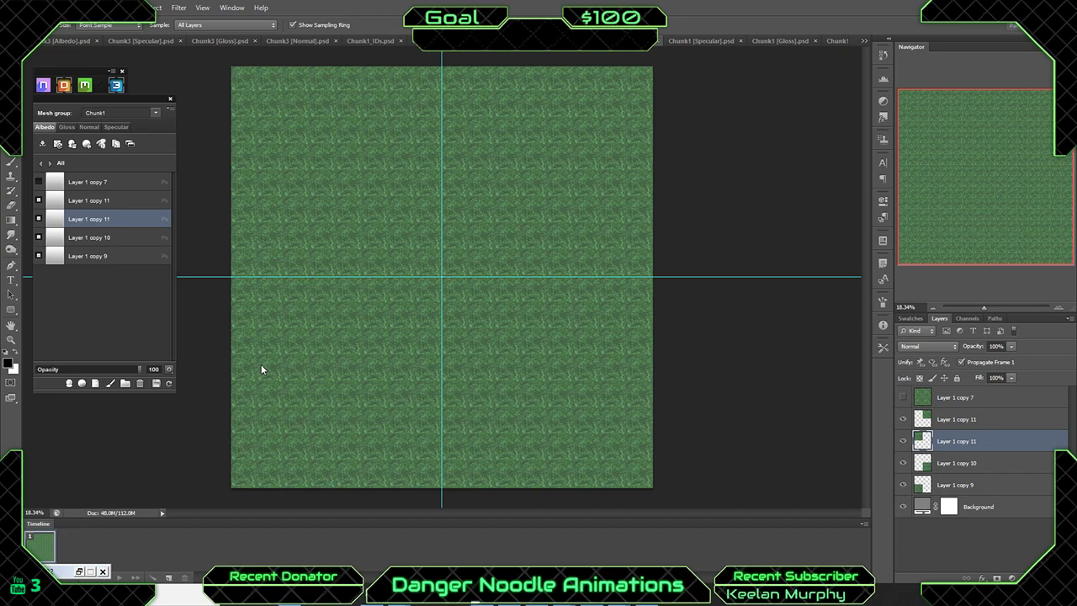
click(103, 572)
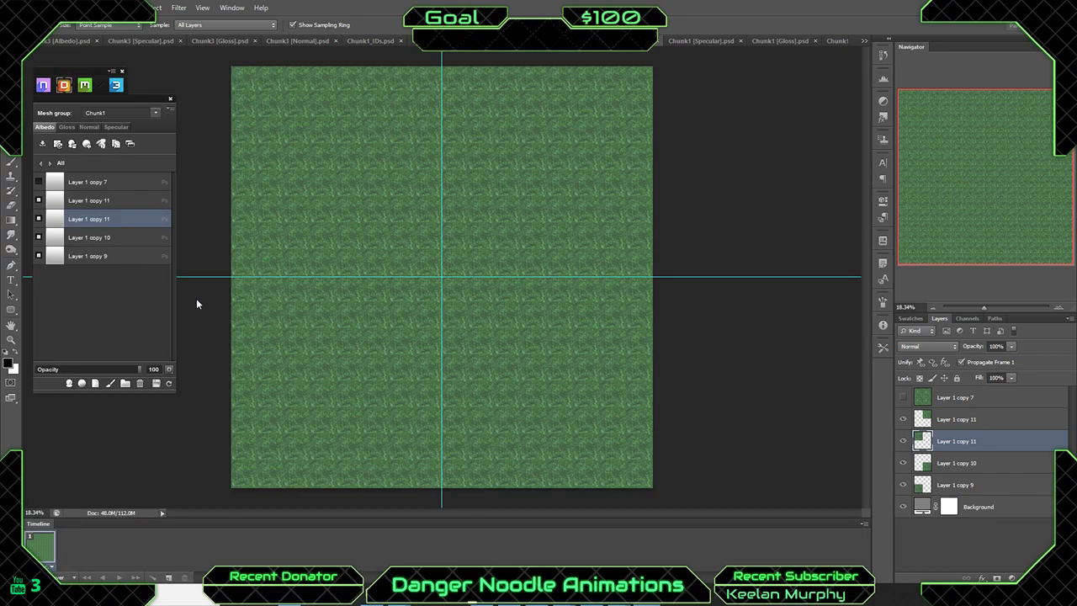
click(169, 385)
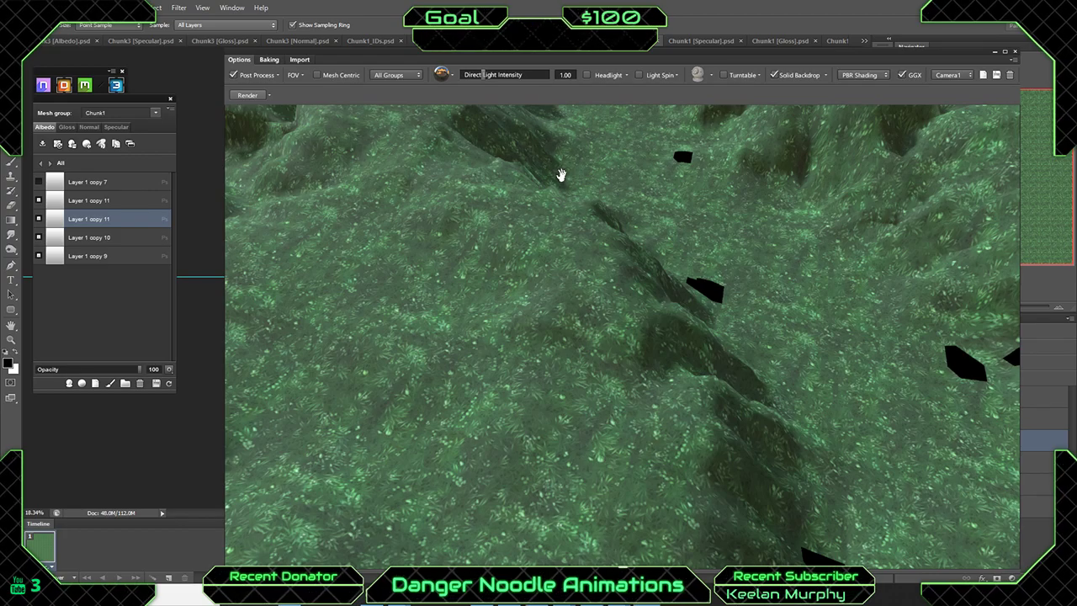
drag(777, 216, 716, 299)
drag(587, 249, 555, 348)
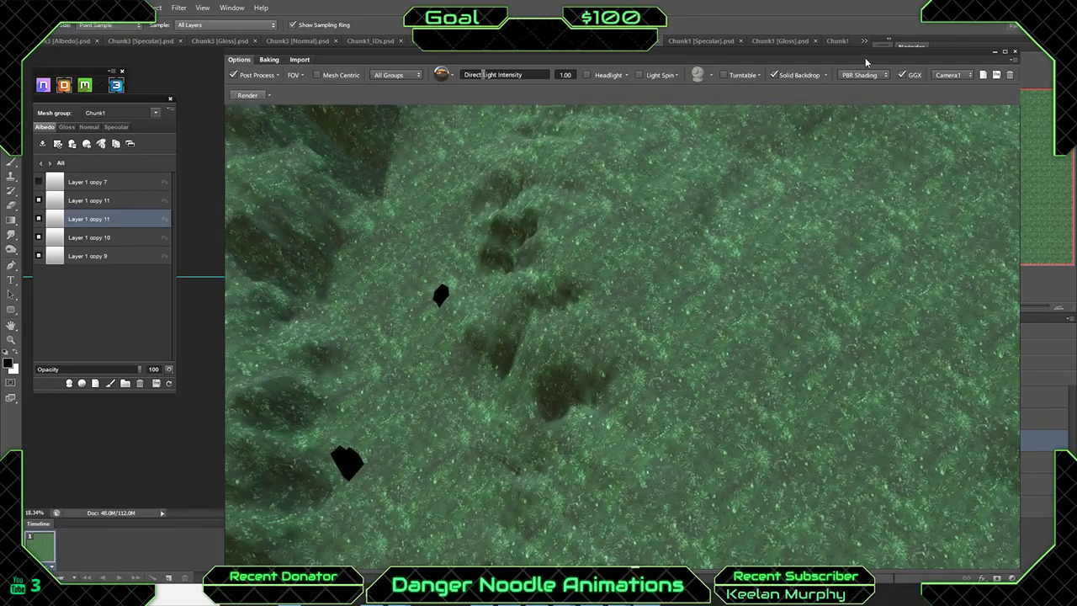
Check in 3DO which part of the terrain the hidden upper-right grass layer covers, and make that layer visible again.
drag(866, 62, 717, 68)
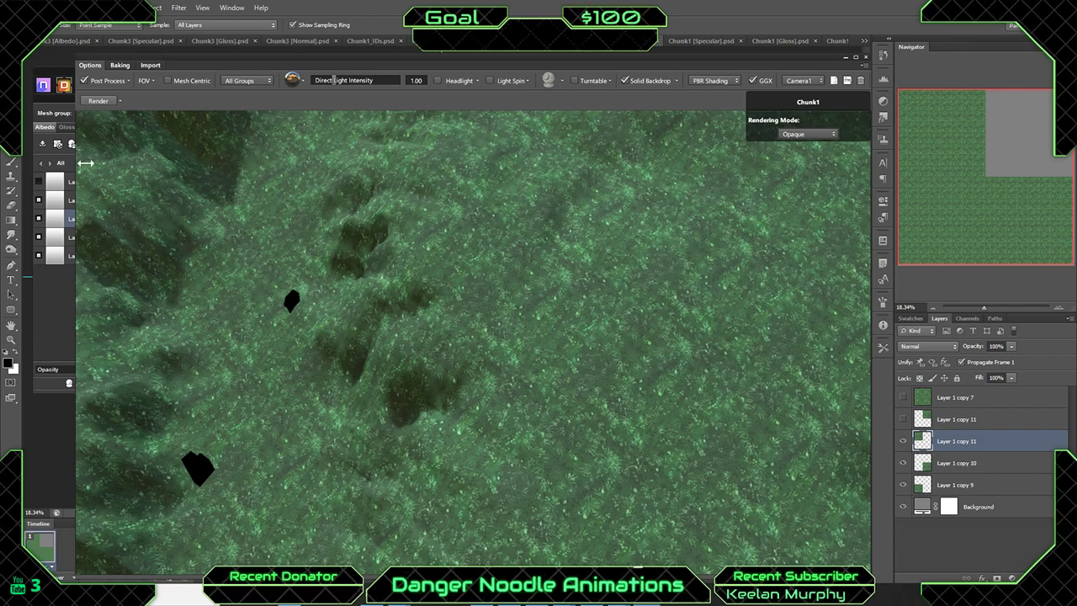
double_click(197, 61)
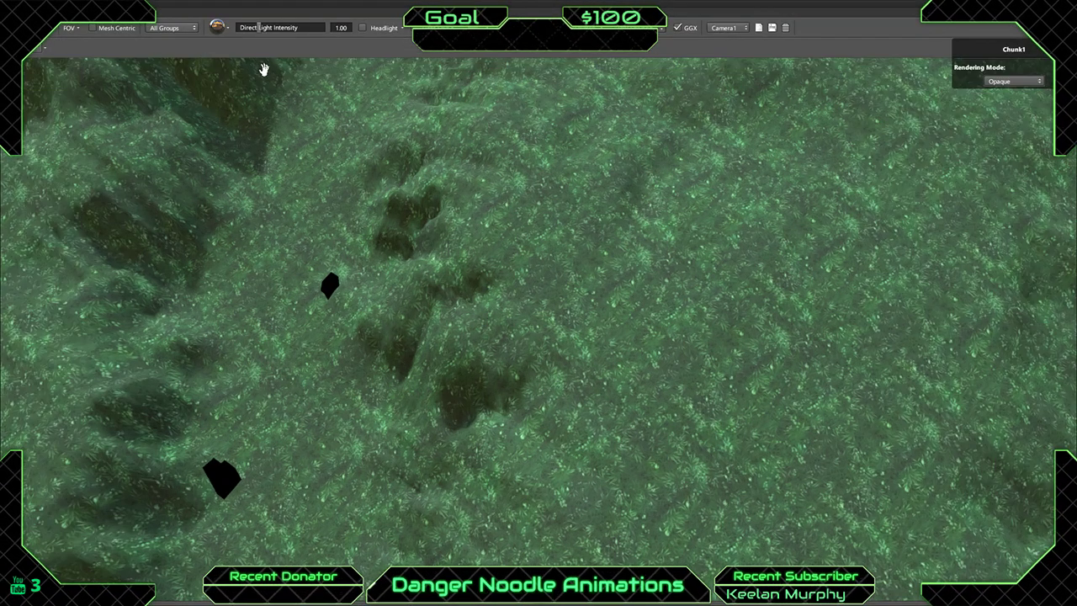
double_click(396, 12)
drag(437, 59, 545, 46)
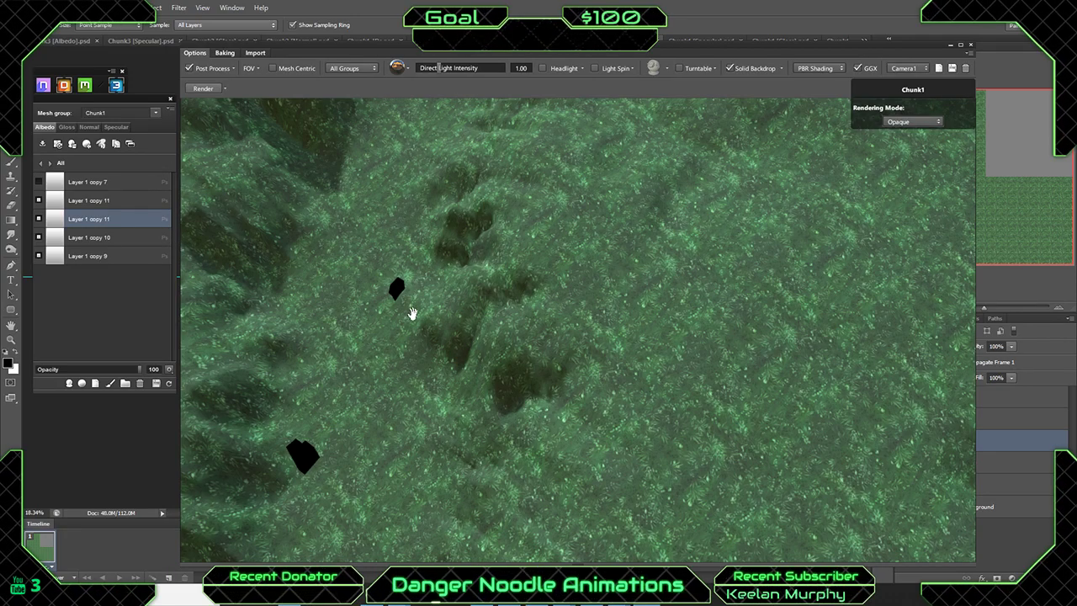
scroll(484, 349, down, 5)
drag(474, 340, 553, 198)
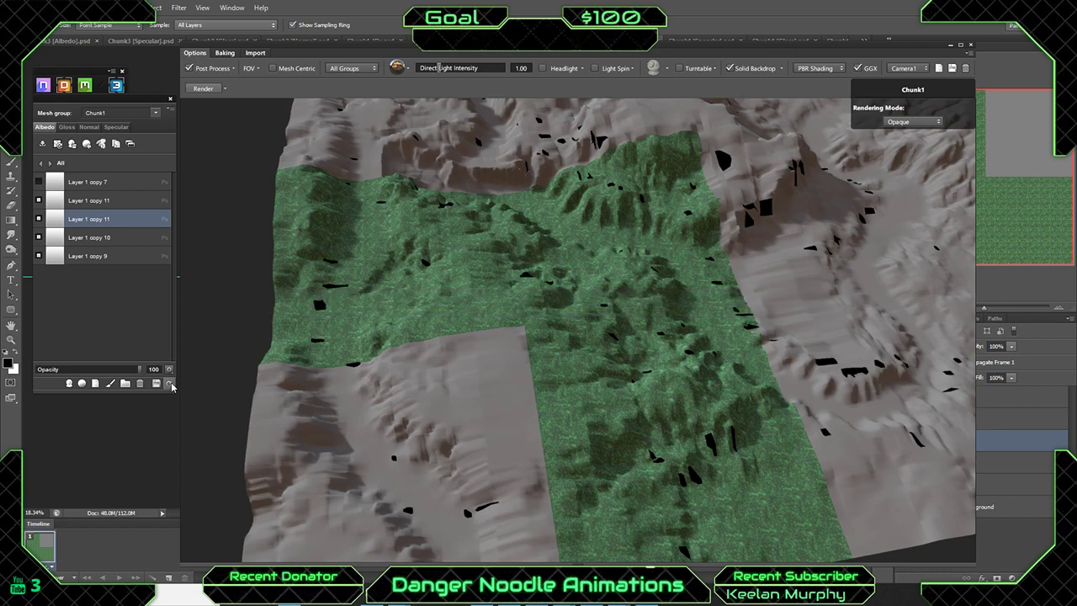
drag(933, 49, 840, 52)
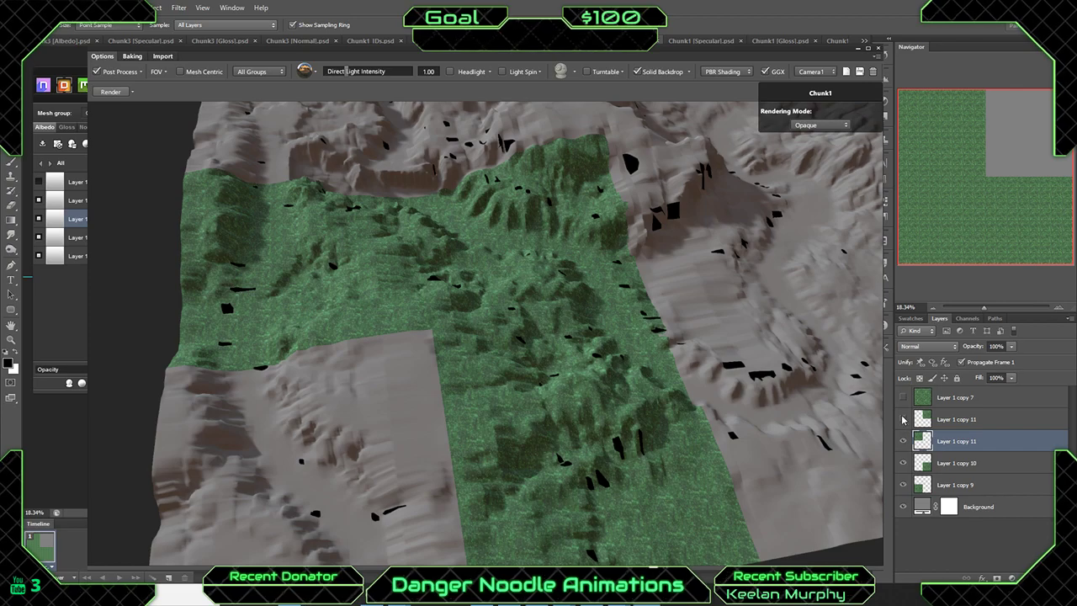
click(904, 420)
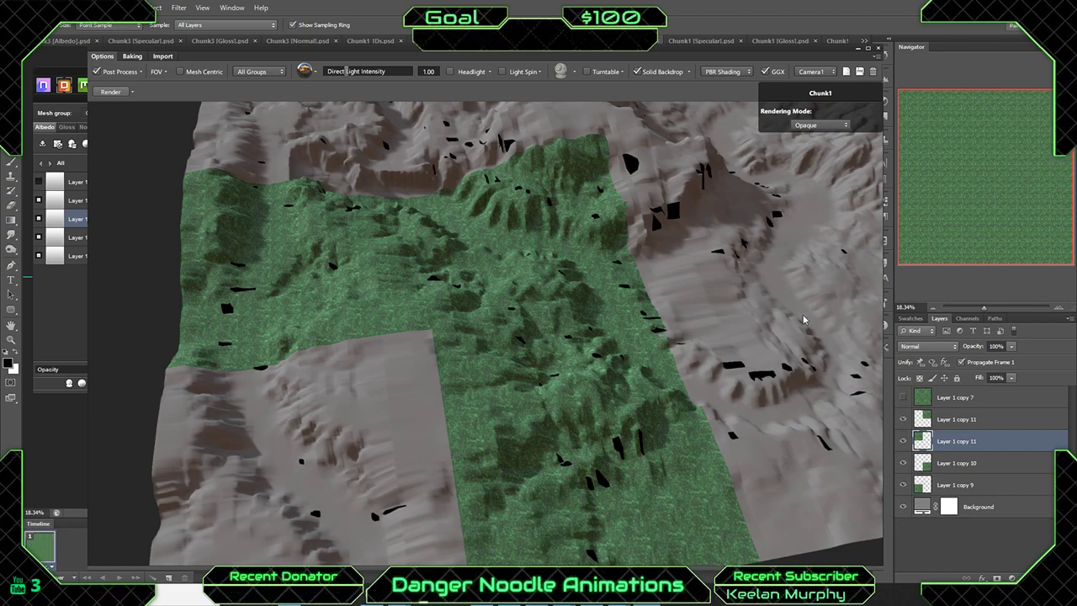
Shrink the 3DO window so the canvas and layer list stay accessible, and orbit the preview to show the terrain.
mouse_move(783, 57)
mouse_down()
mouse_move(850, 68)
mouse_move(921, 20)
mouse_up()
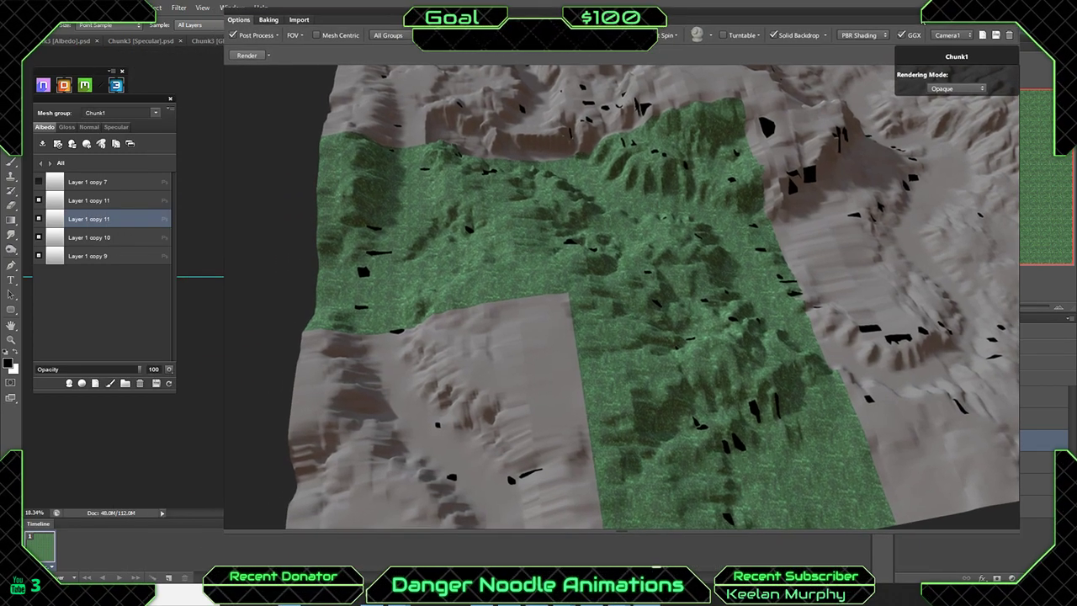
drag(230, 186, 613, 185)
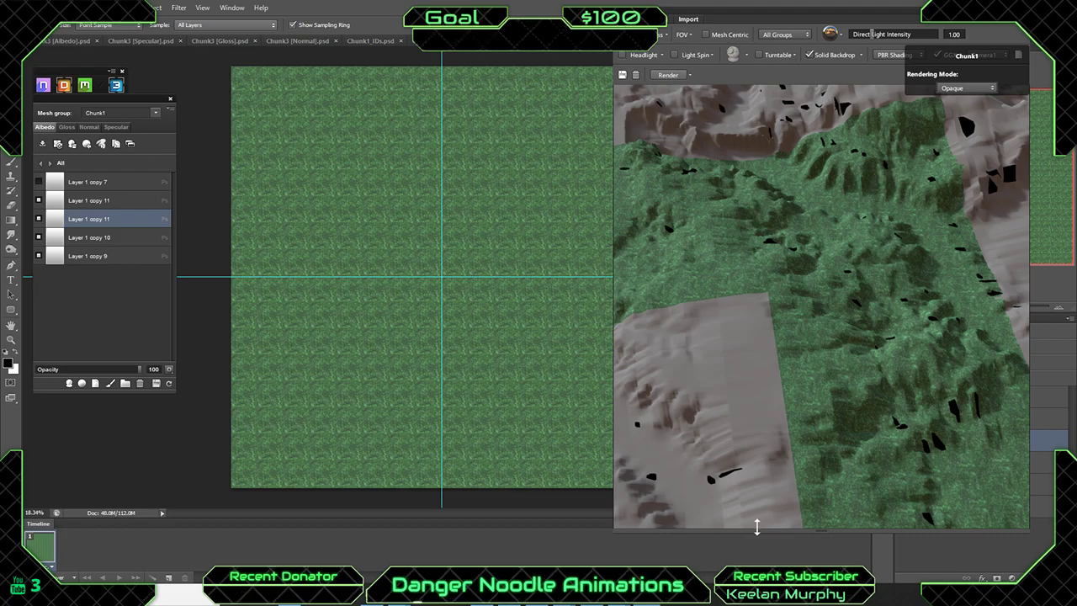
drag(782, 526, 805, 325)
drag(850, 135, 888, 217)
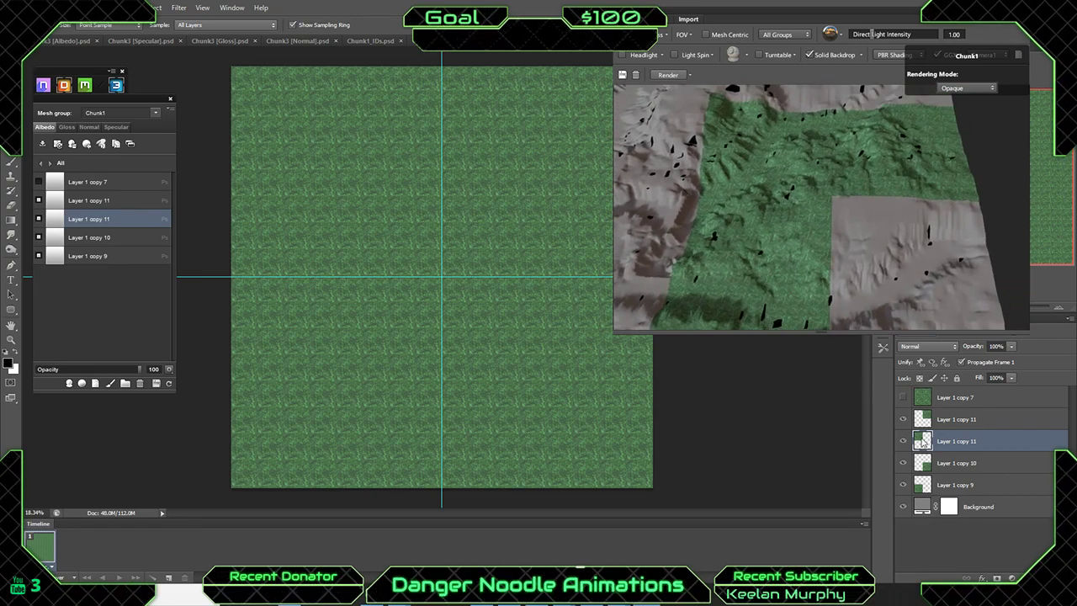
Merge both Layer 1 copy 11 layers, Layer 1 copy 10 and Layer 1 copy 9 into one grass layer.
click(973, 420)
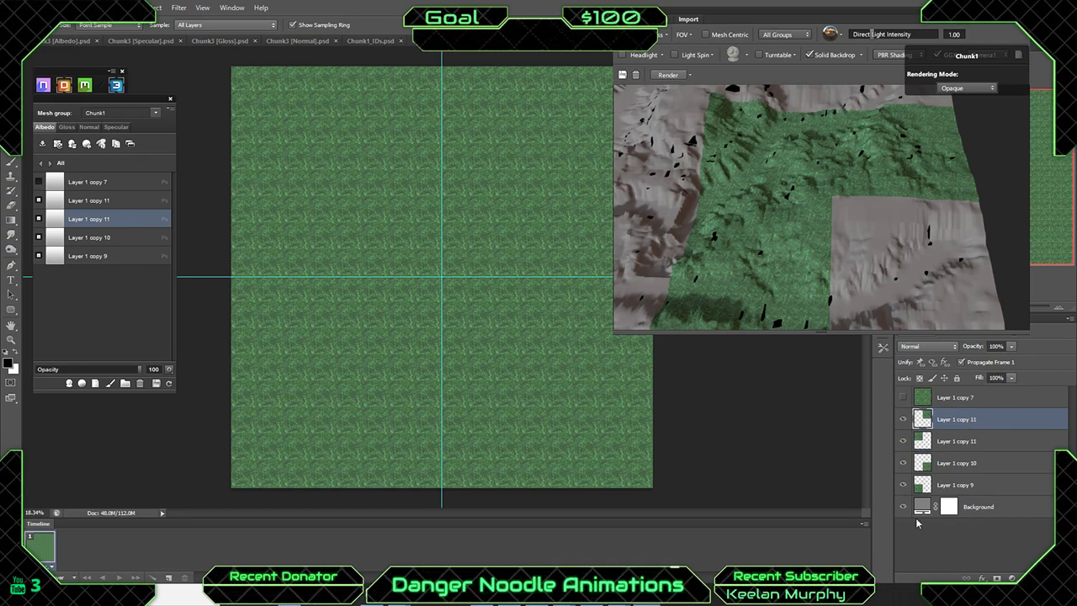
shift+click(973, 486)
right_click(973, 487)
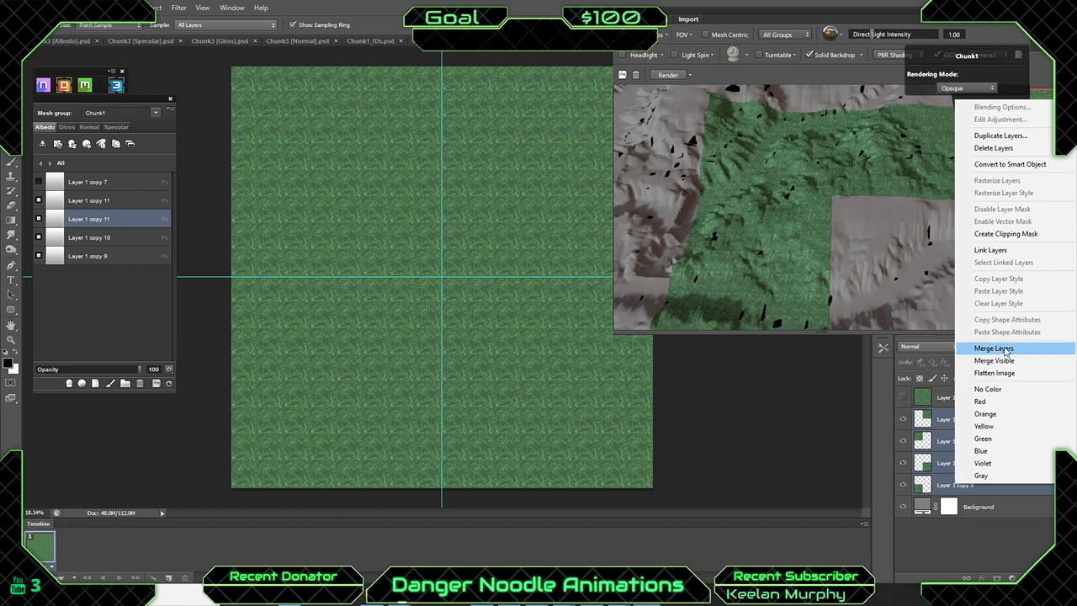
click(991, 413)
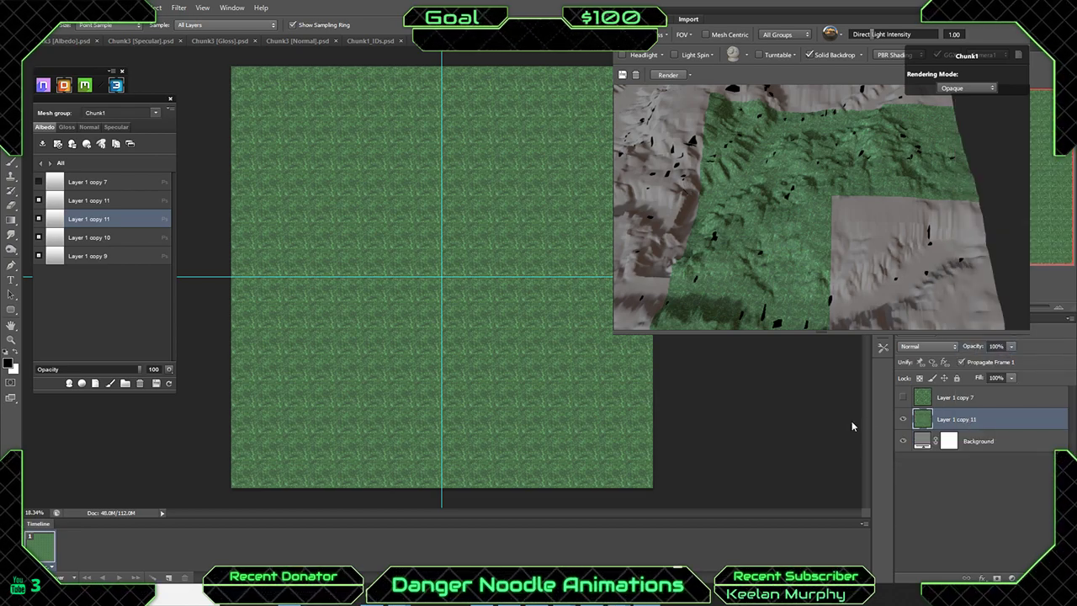
Scale the merged grass layer to 50% in the canvas's lower-right quadrant and duplicate it into the lower-left quadrant.
key(ctrl+t)
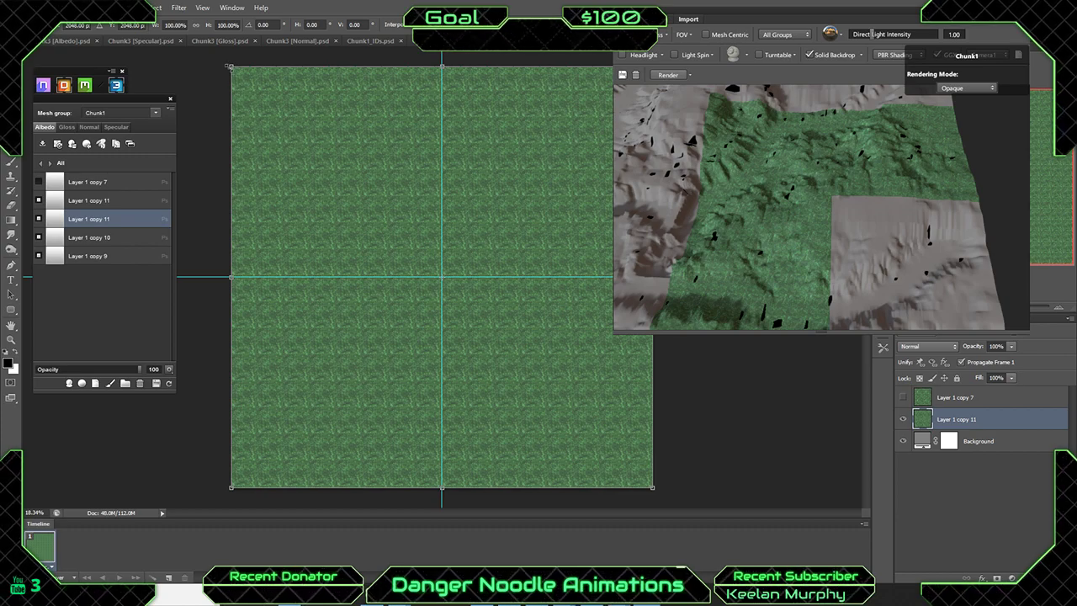
drag(229, 65, 436, 281)
key(Return)
key(i)
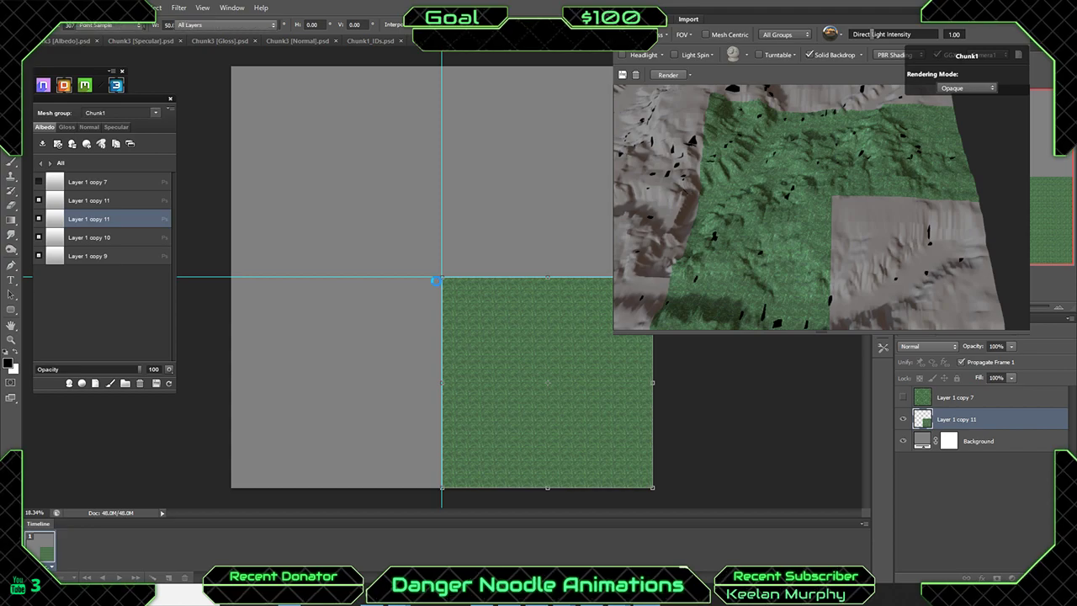
key(v)
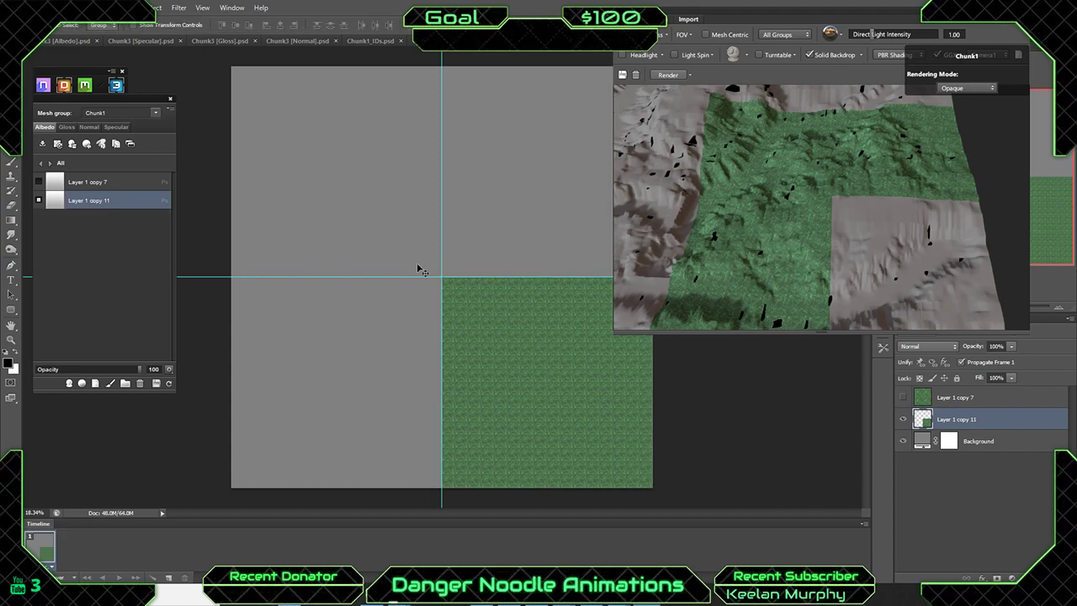
drag(536, 406, 330, 386)
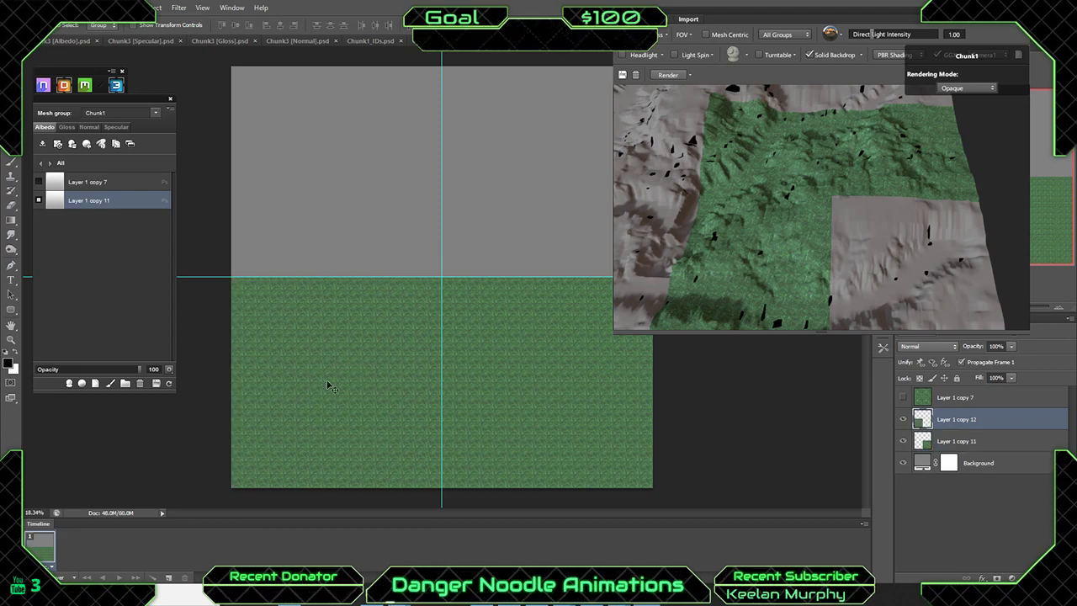
Merge Layer 1 copy 12 and Layer 1 copy 11 into one grass layer covering the canvas's lower half.
shift+click(982, 446)
right_click(982, 446)
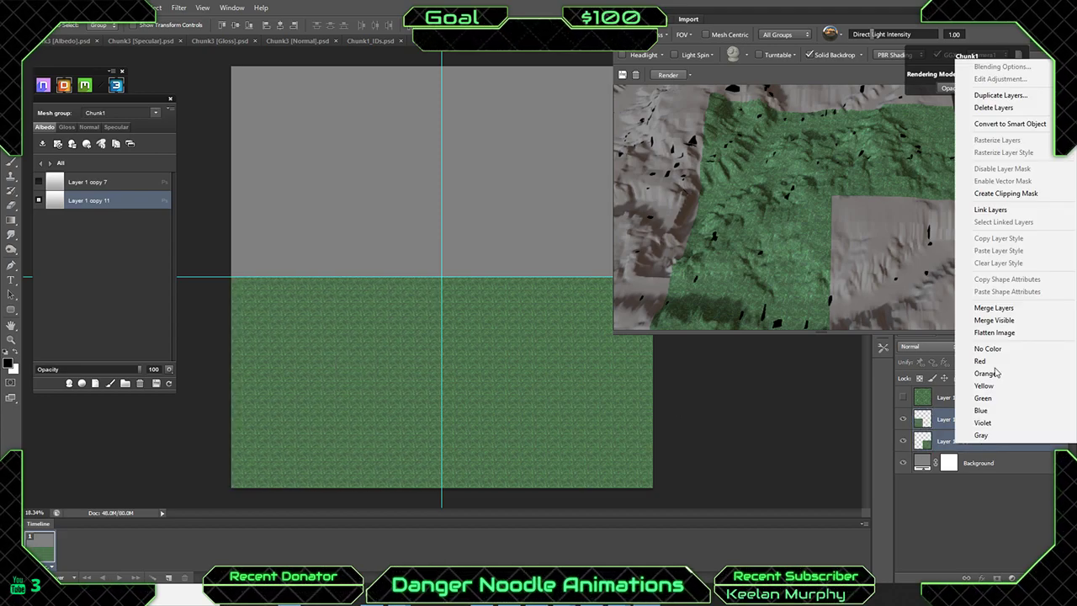
click(994, 308)
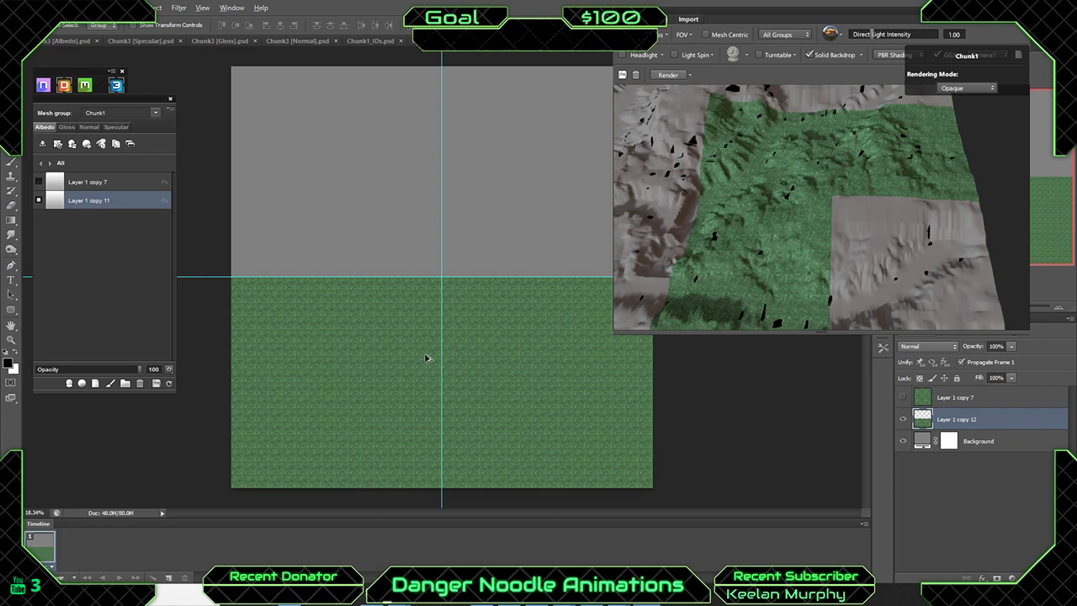
Duplicate the merged grass into the canvas's upper half and merge both halves into one full-canvas grass layer.
alt+drag(426, 358, 433, 149)
shift+click(974, 441)
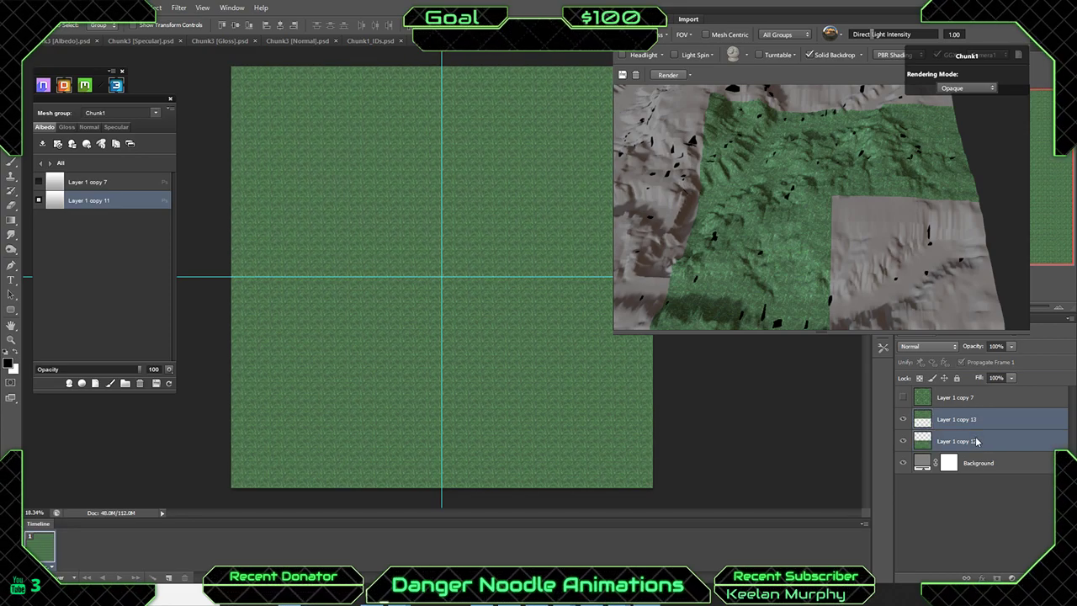
right_click(975, 441)
click(958, 304)
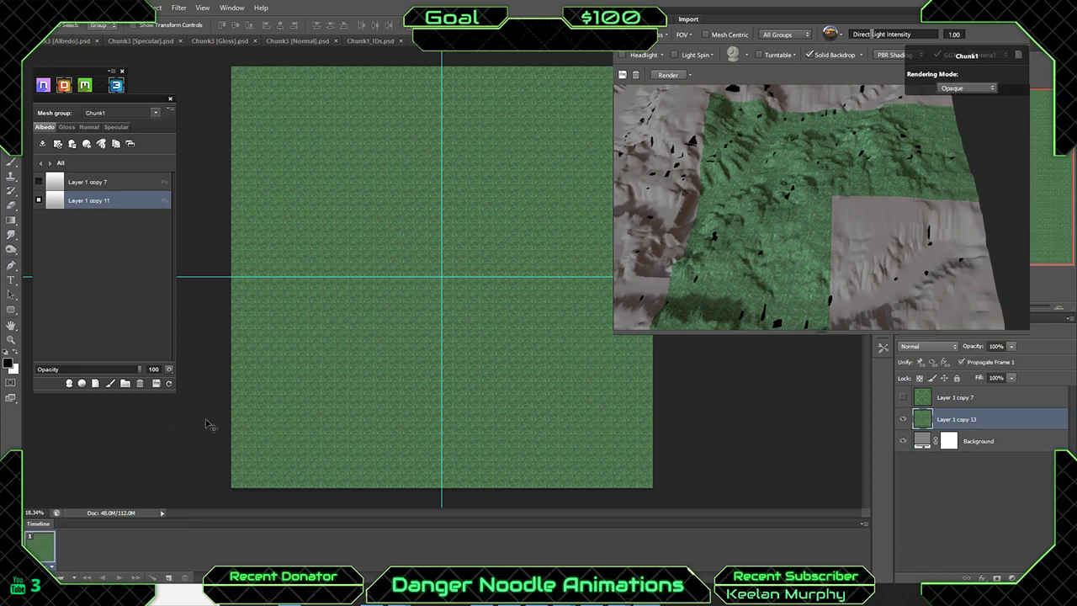
Update the 3DO preview with the newly tiled grass and view the terrain surface up close.
click(168, 384)
scroll(814, 205, up, 5)
middle_drag(813, 205, 900, 128)
drag(900, 128, 796, 283)
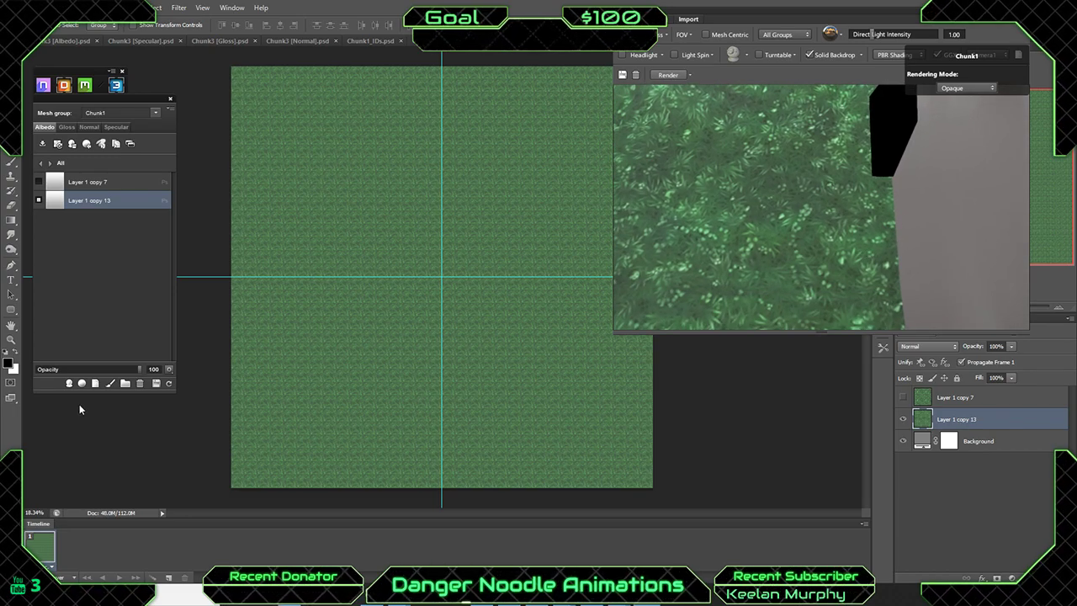
click(169, 385)
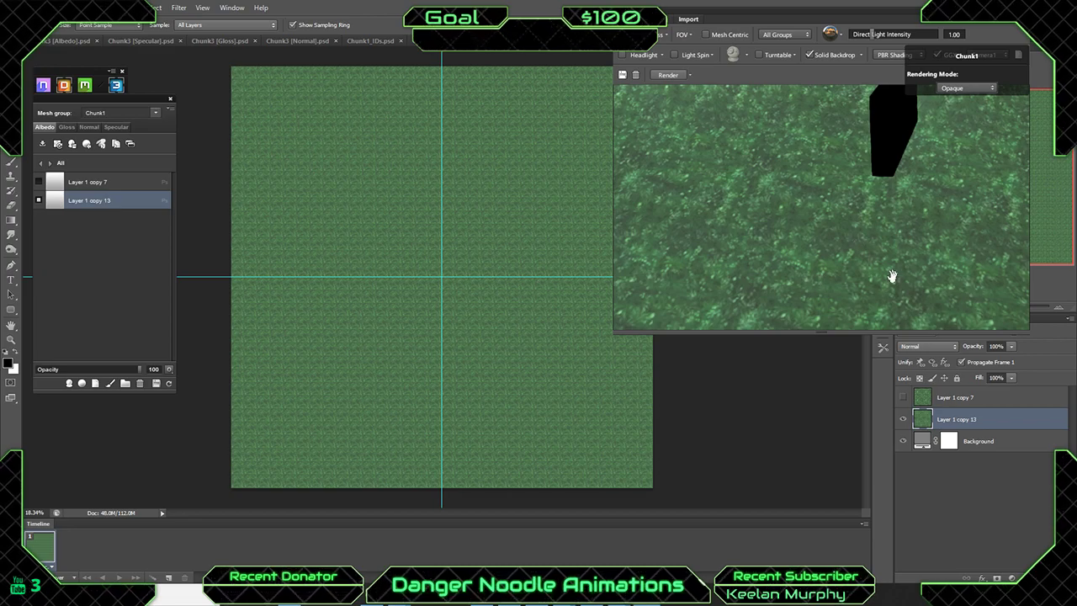
Examine the grass texture's scale in 3DO, both close to the ground and across the hills.
right_click(838, 220)
click(906, 206)
right_drag(811, 217, 979, 123)
middle_drag(902, 110, 930, 232)
drag(929, 232, 795, 251)
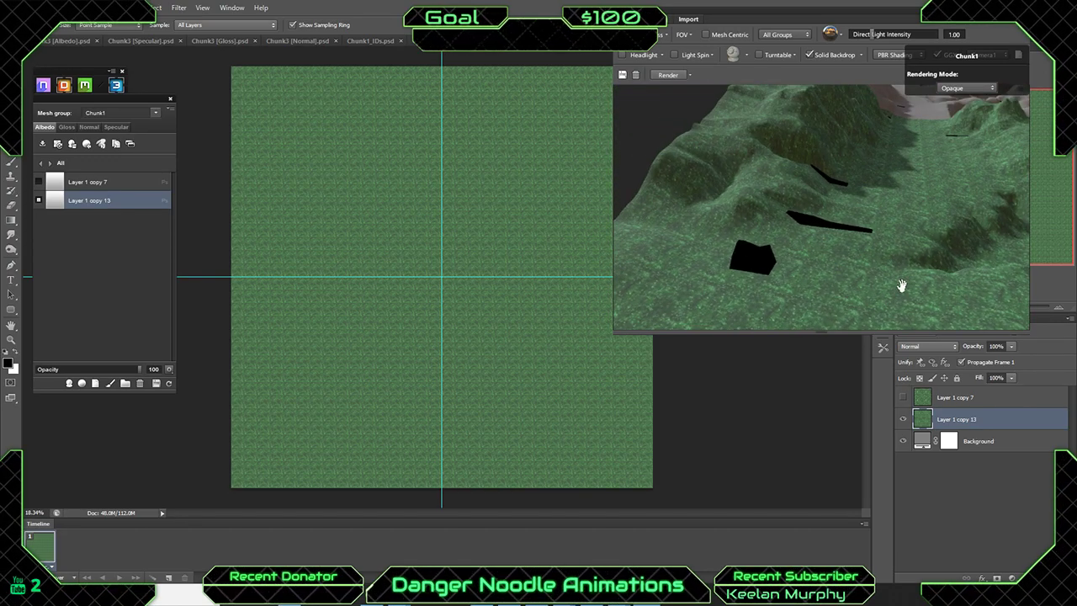
drag(902, 287, 867, 286)
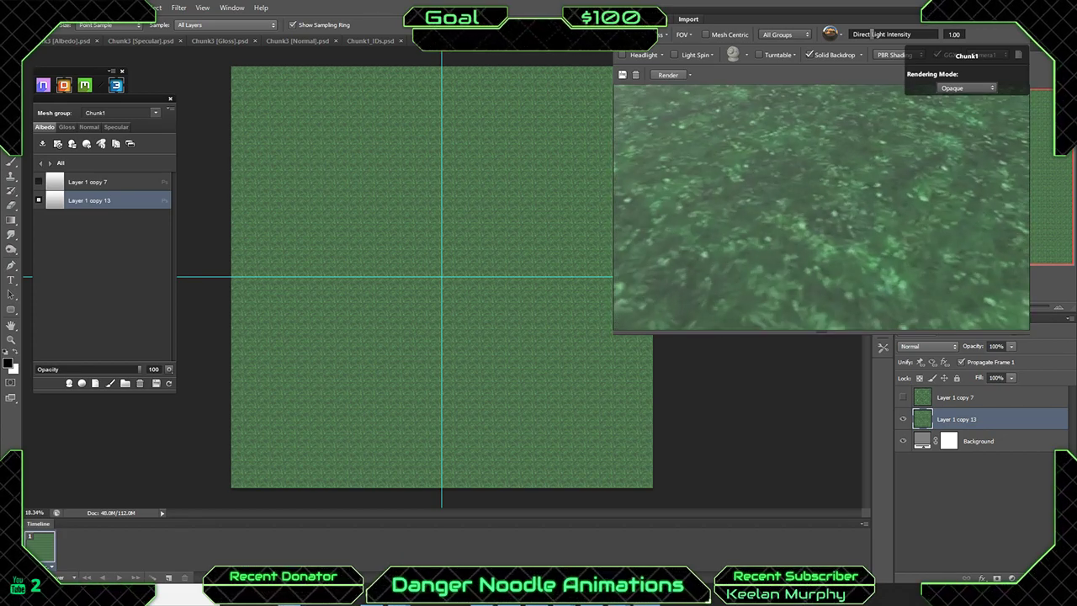
drag(830, 190, 891, 228)
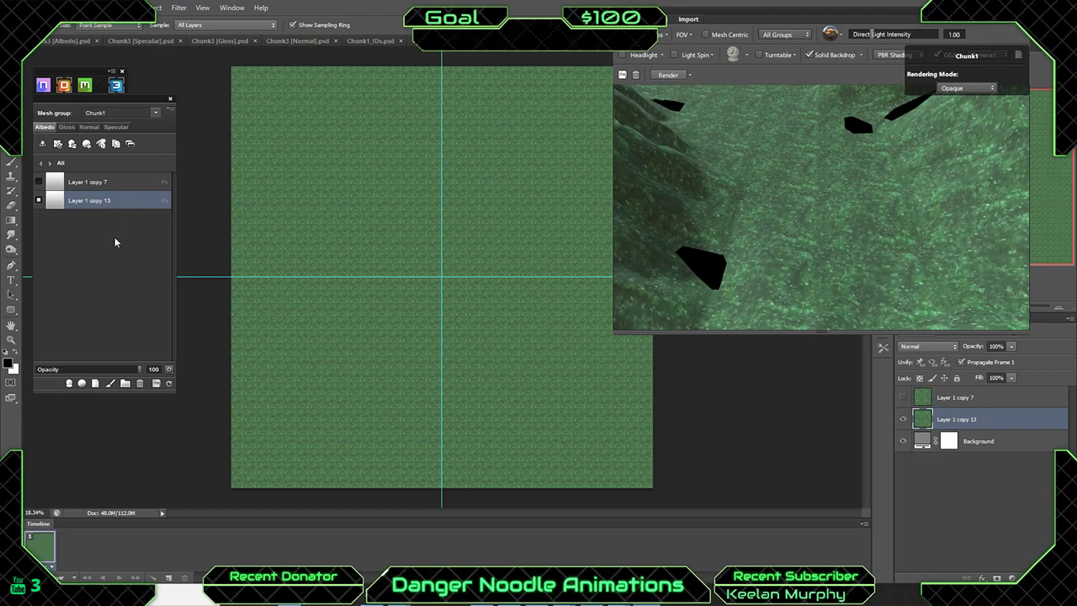
Open the Custom Material Creator for a new grass material.
click(87, 144)
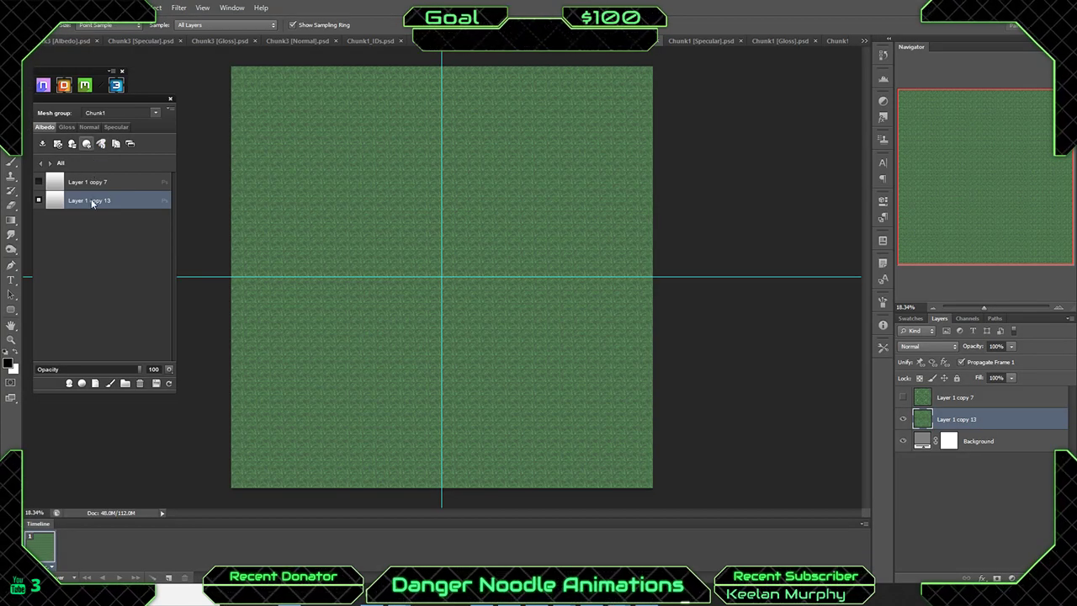
click(88, 146)
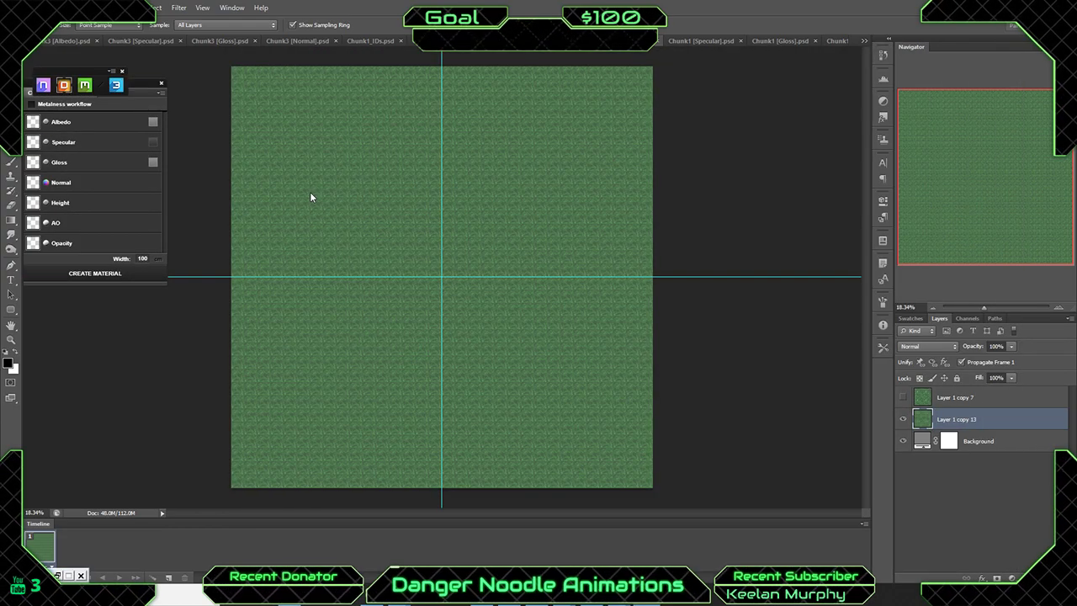
click(85, 118)
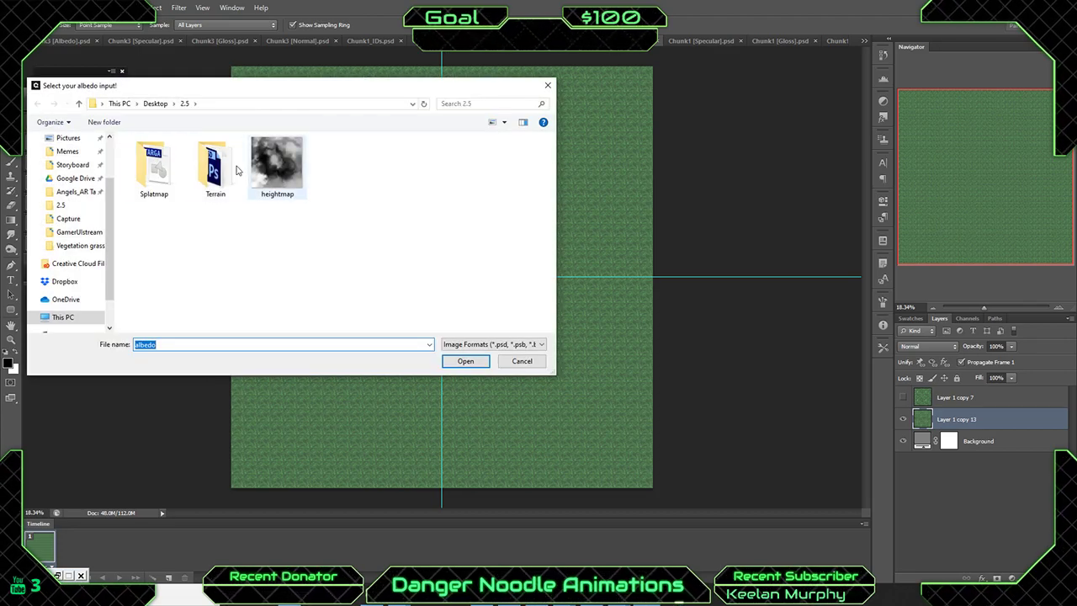
click(520, 364)
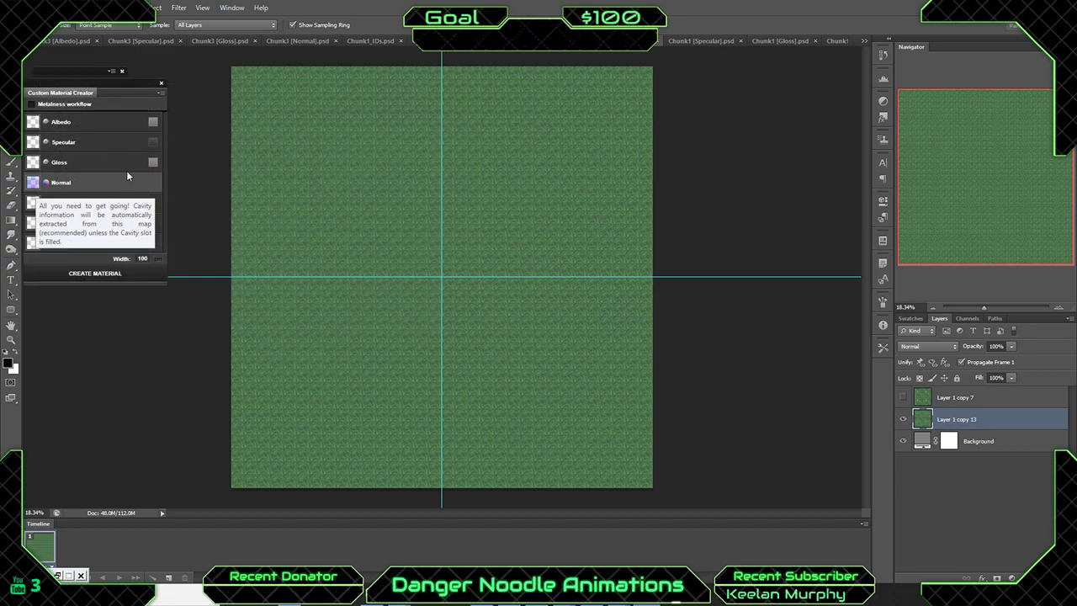
Load Grass_Texture_001 from the Desktop folder Vegetation grass trees as the custom material's albedo input.
click(69, 119)
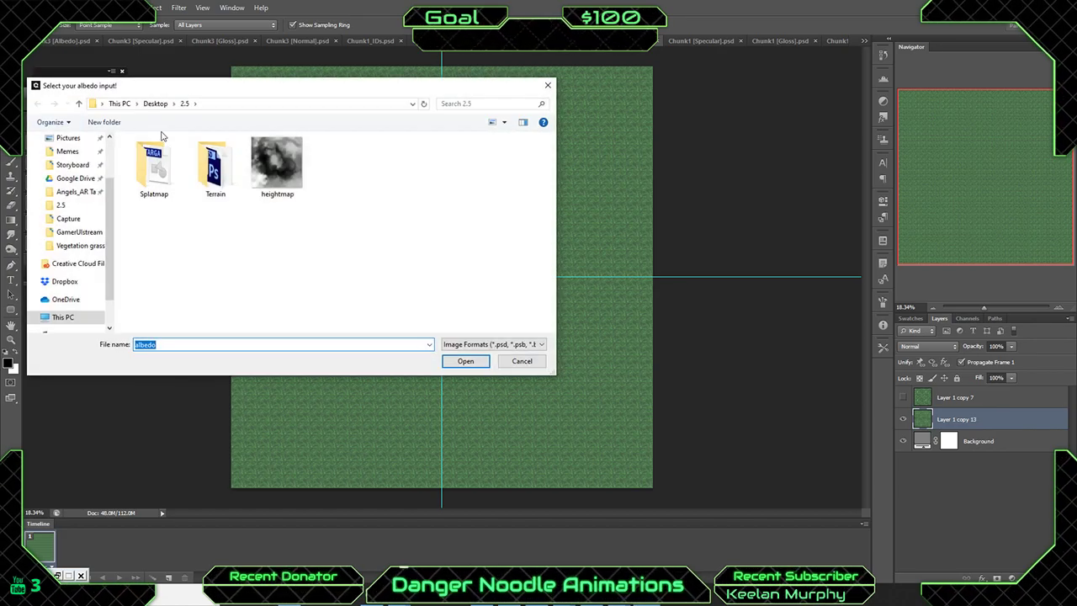
click(156, 103)
scroll(244, 269, down, 5)
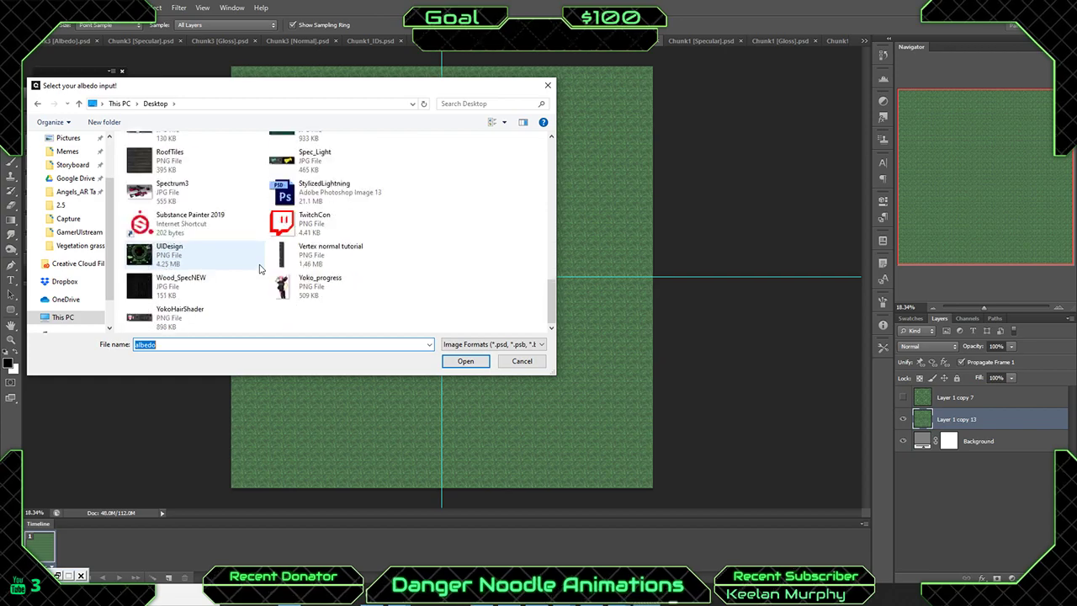
scroll(259, 270, up, 8)
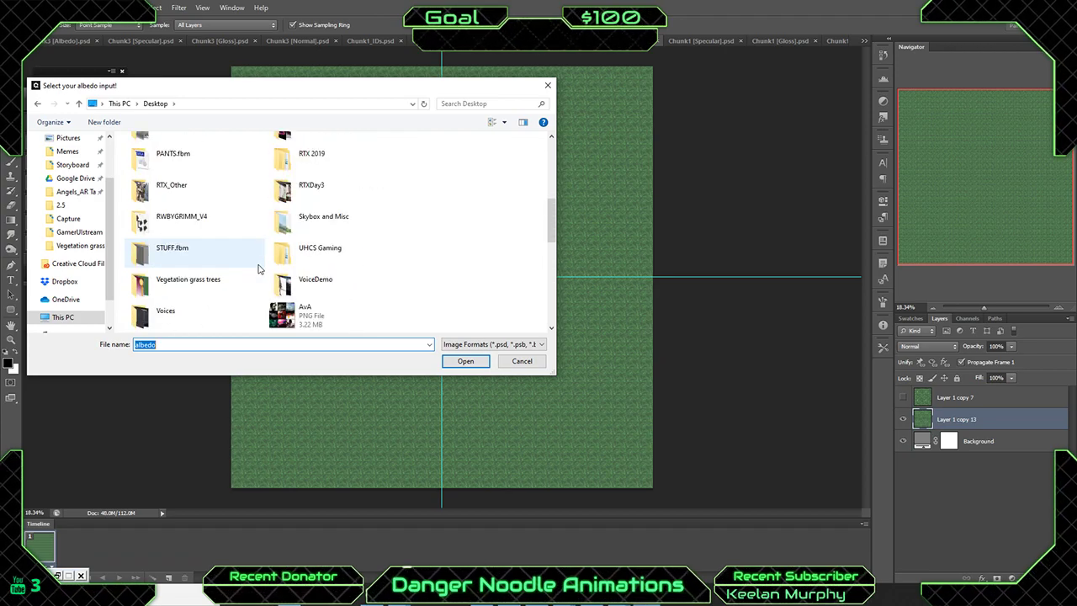
double_click(202, 280)
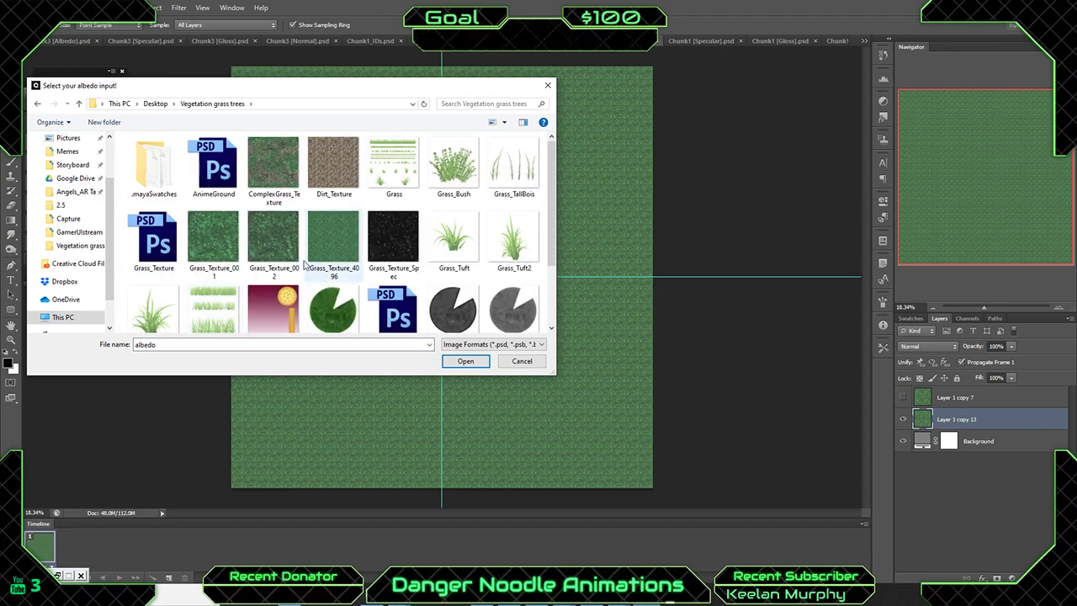
click(201, 230)
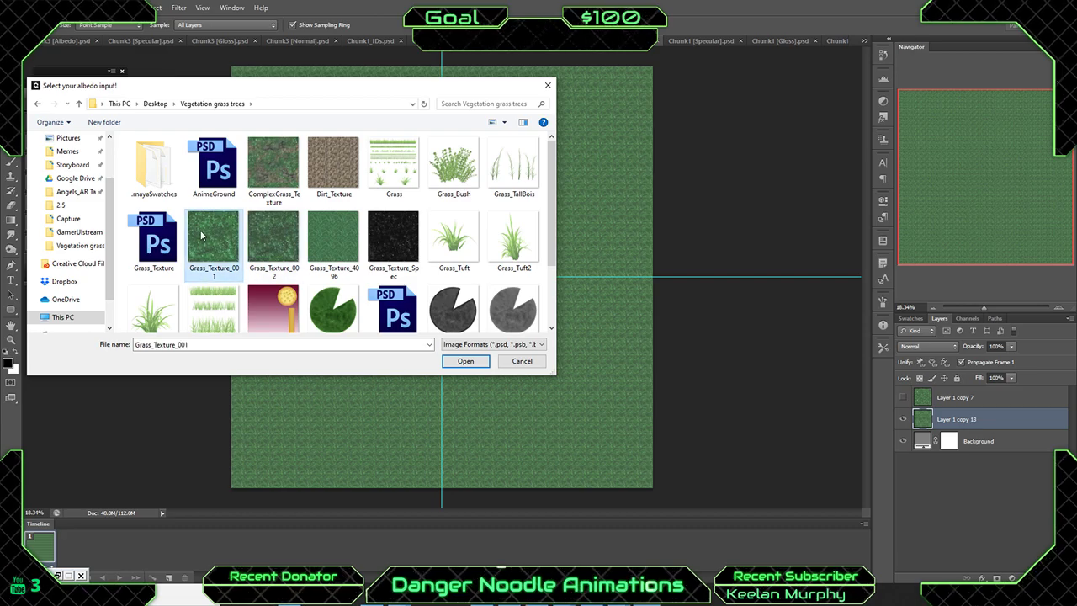
click(473, 361)
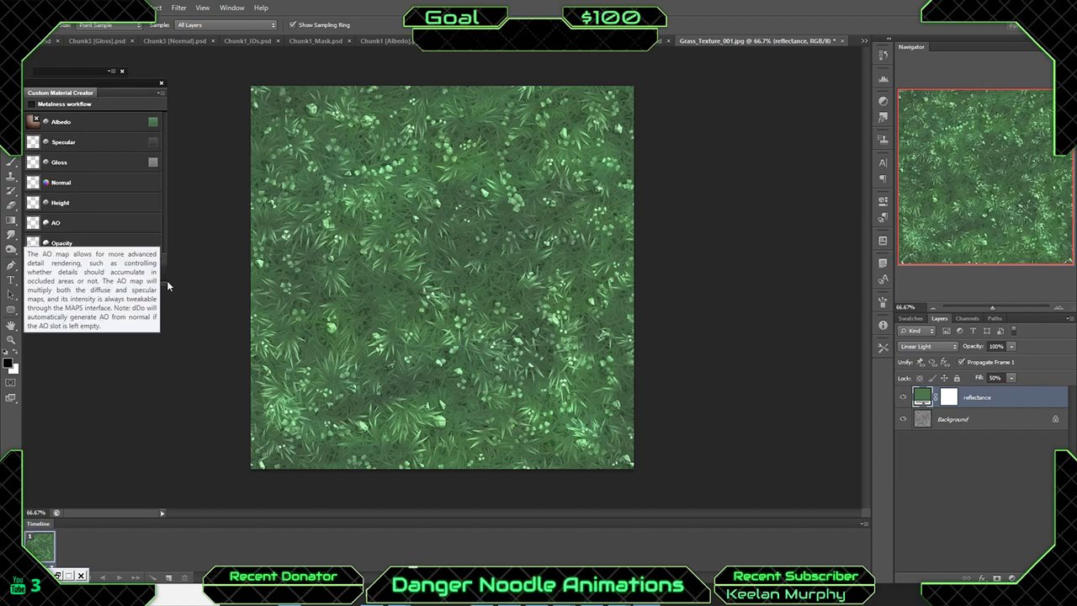
Create the custom material and save it as AnimeGrass in the Custom materials folder.
click(120, 274)
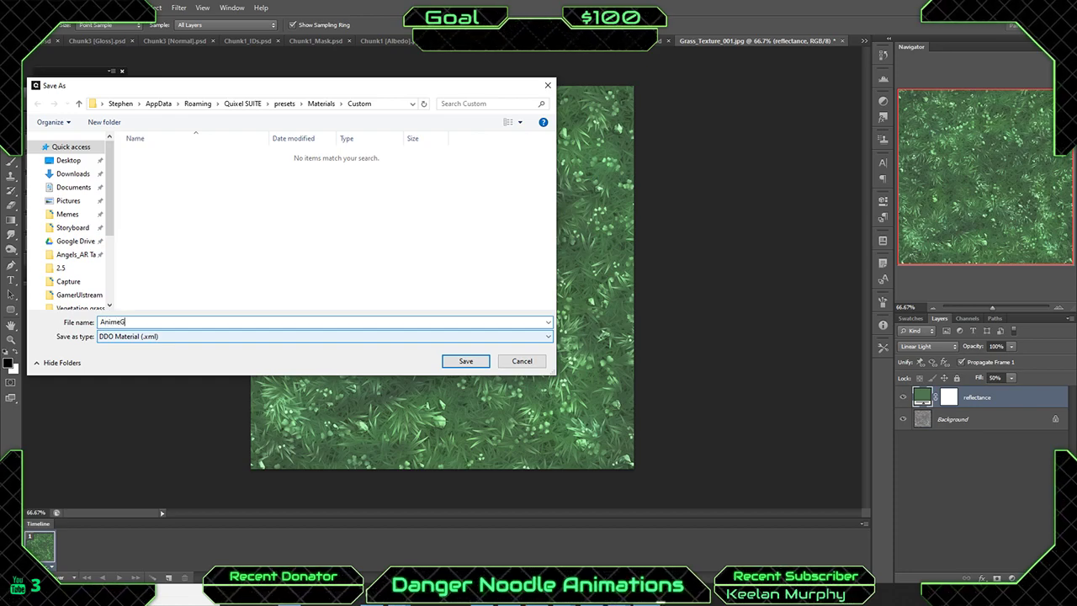
key(Return)
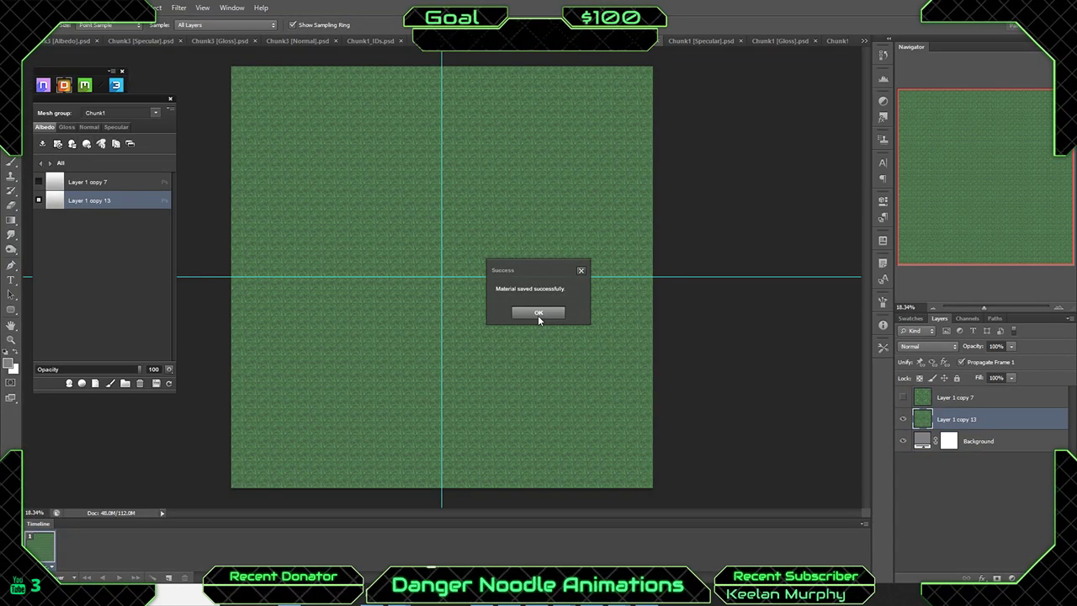
click(538, 313)
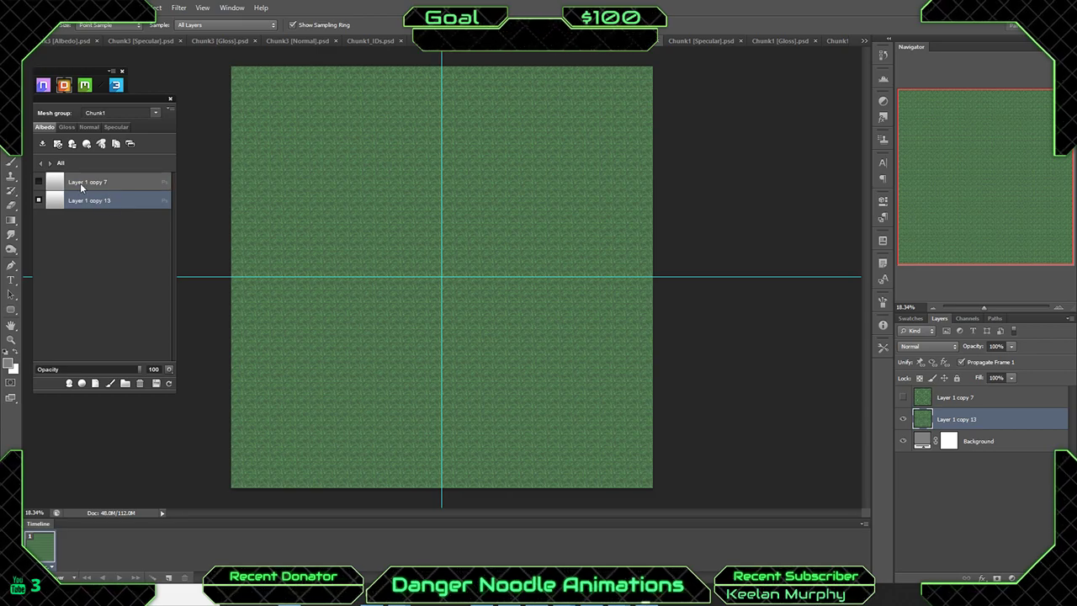
Hide the tiled grass layer, Layer 1 copy 13, on Chunk1's albedo.
click(37, 200)
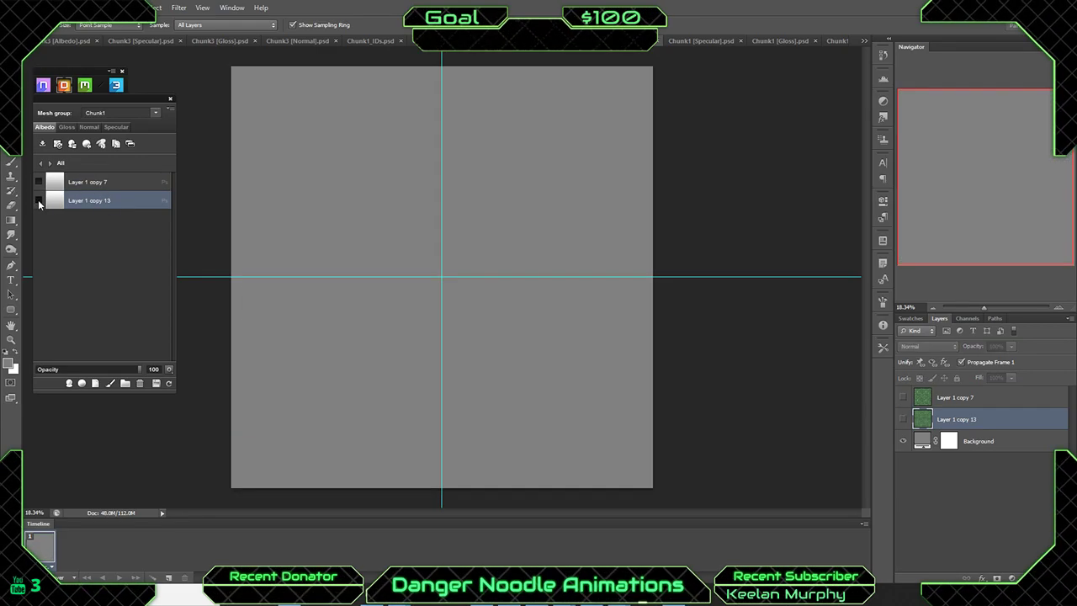
click(37, 201)
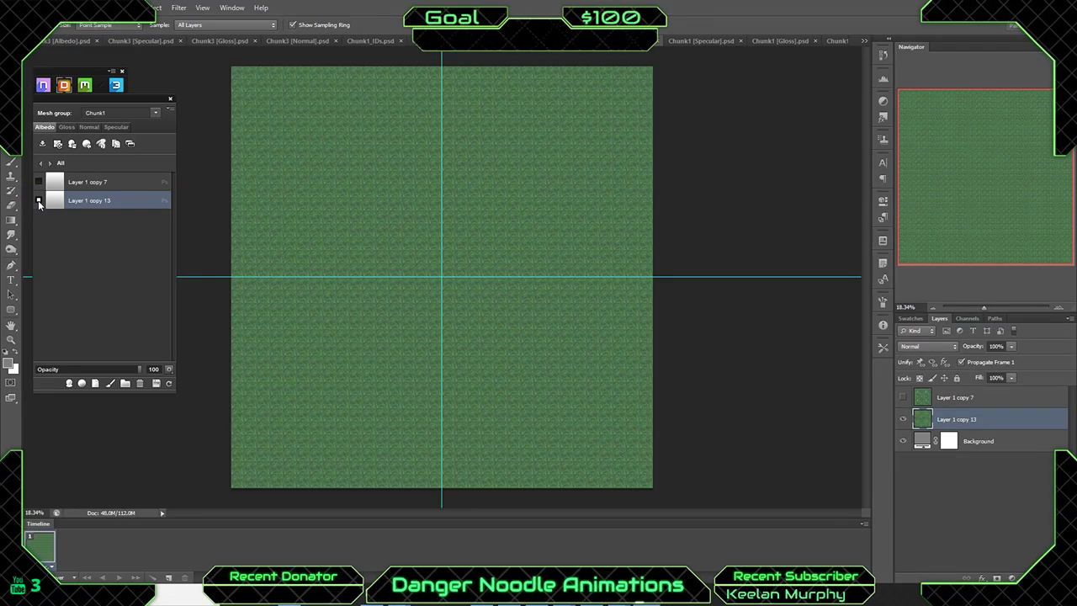
click(40, 201)
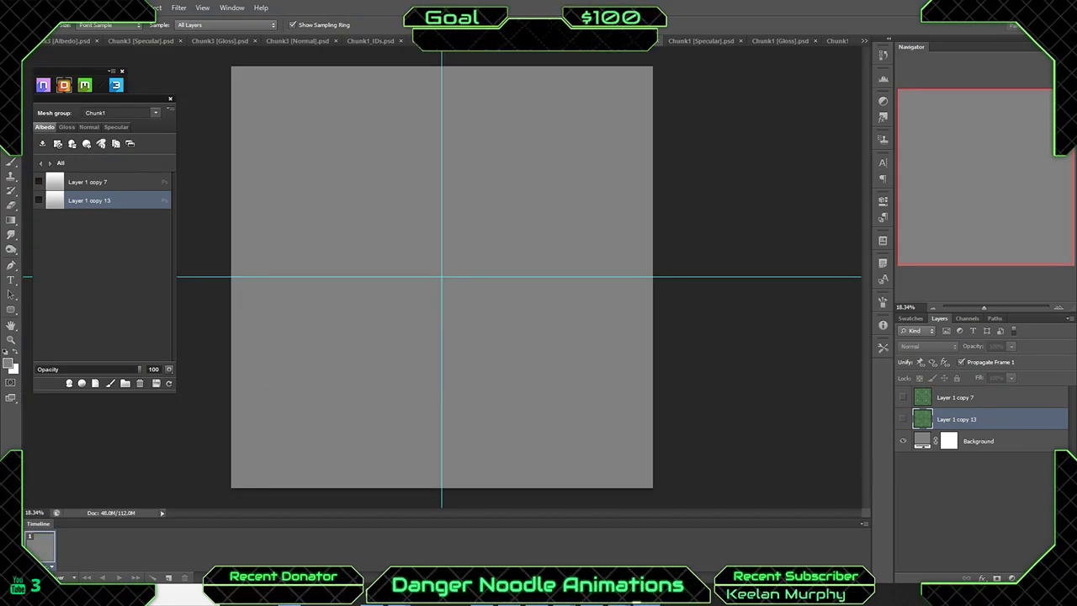
Add the custom AnimeGrass material as a new layer on Chunk1, using the material's reflectance.
click(83, 383)
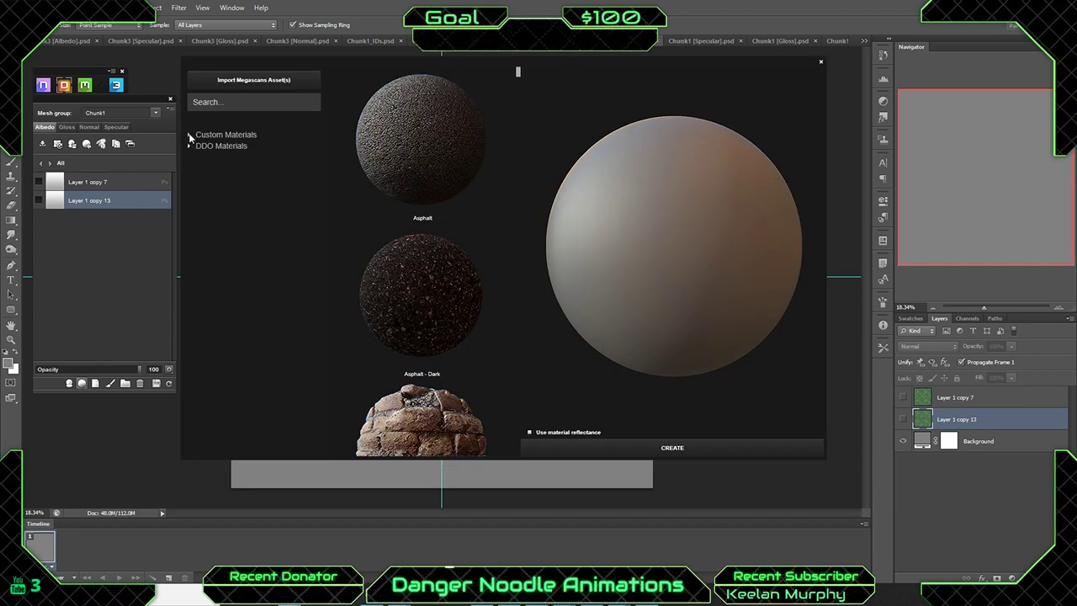
click(190, 135)
click(220, 146)
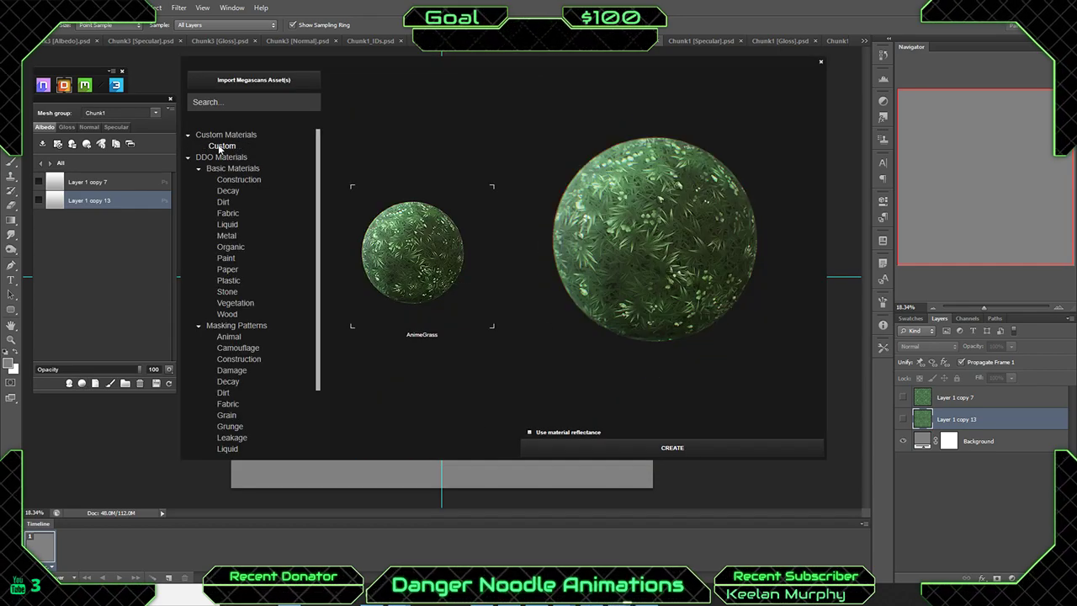
click(698, 449)
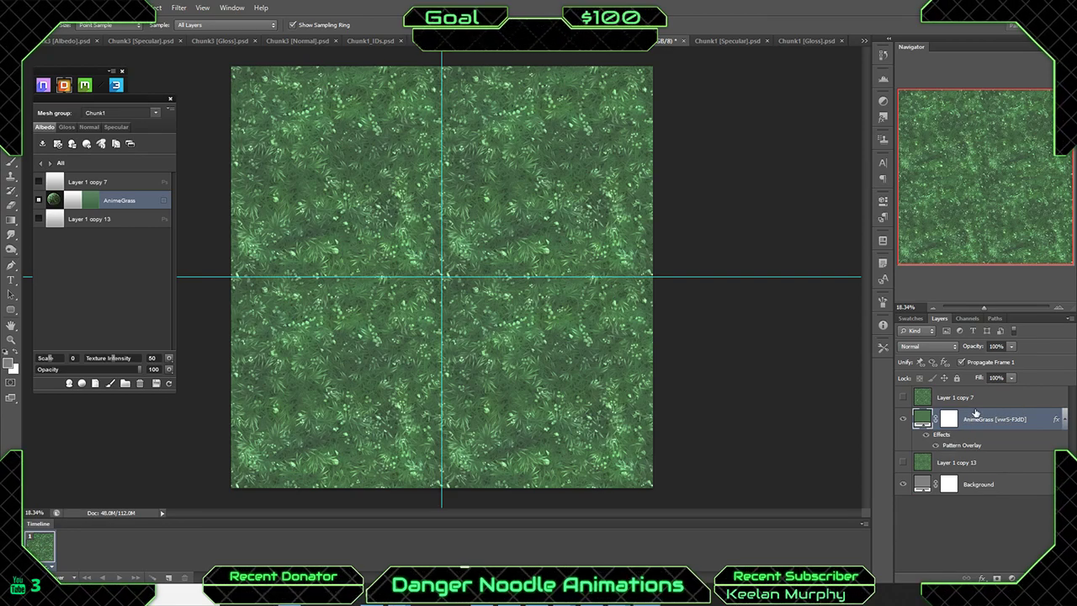
Reduce the scale of the AnimeGrass layer's Pattern Overlay to a tiny percentage so the grass tiles densely.
double_click(923, 421)
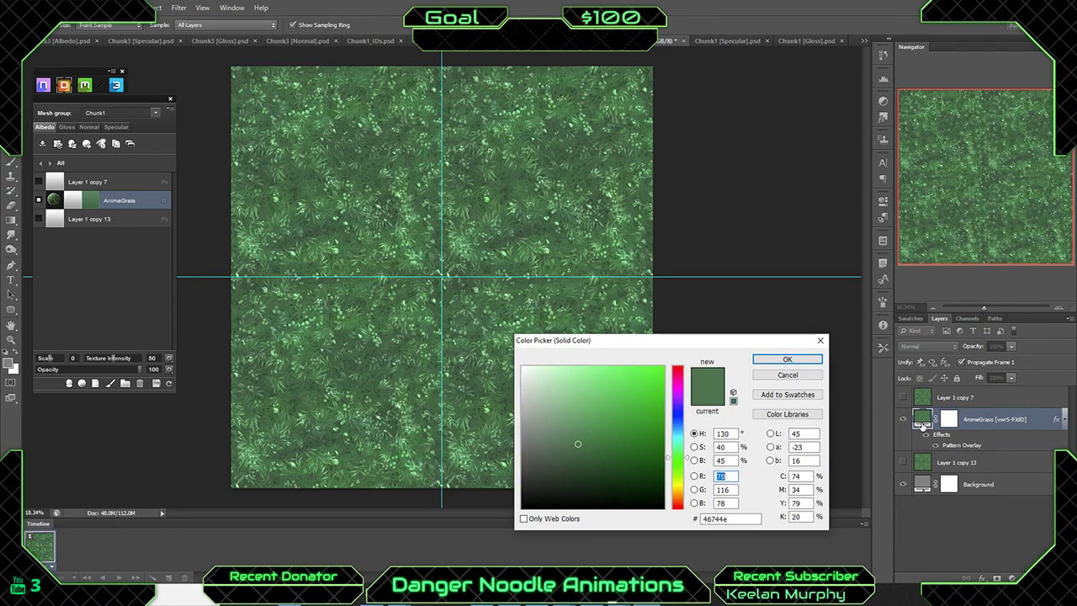
click(786, 360)
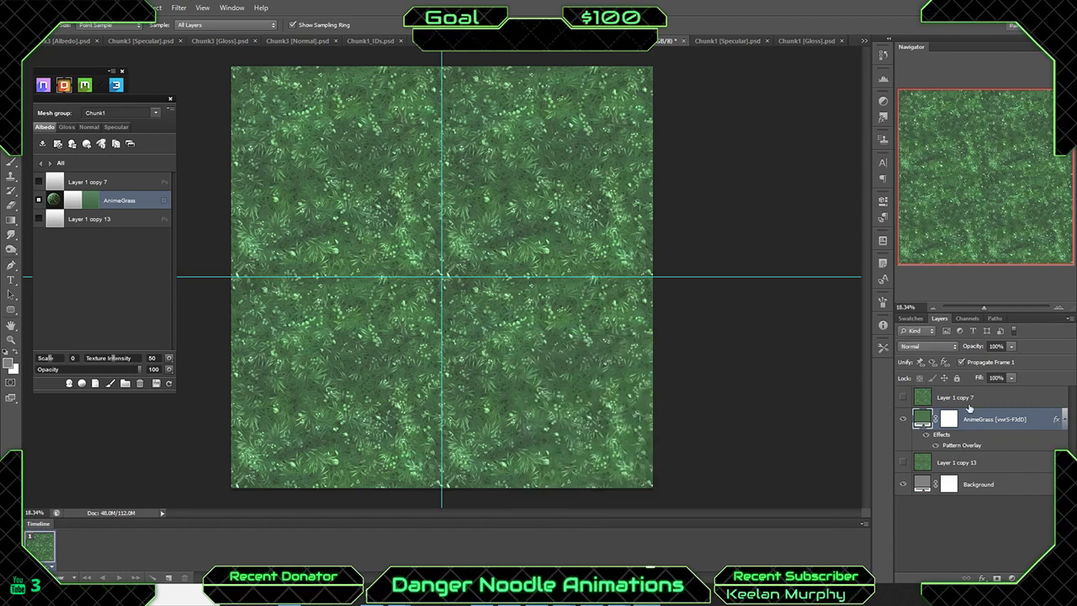
double_click(1025, 417)
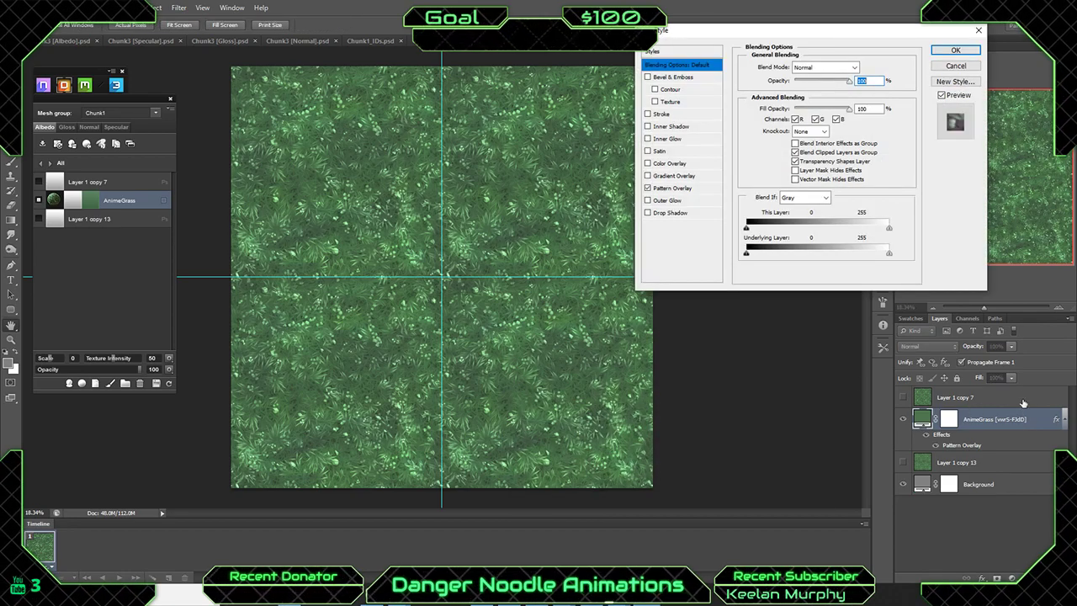
click(674, 188)
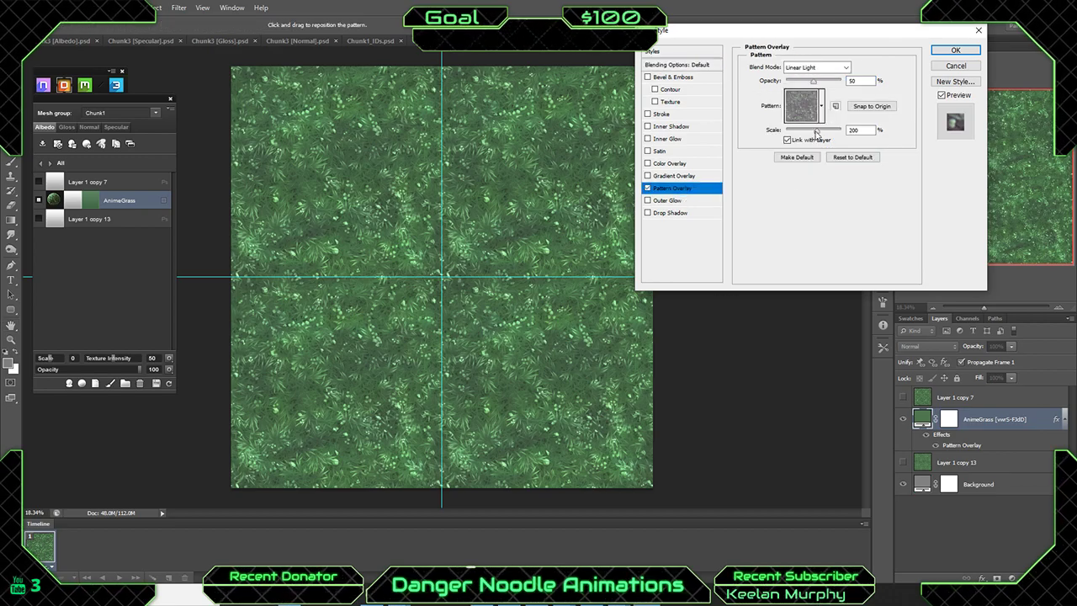
drag(815, 133, 786, 137)
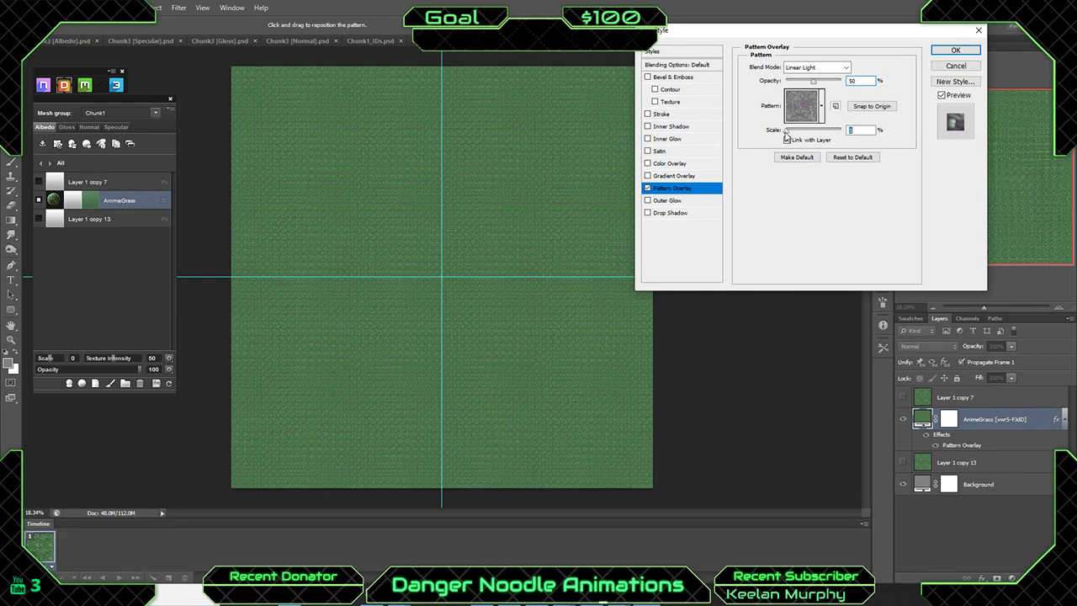
click(955, 50)
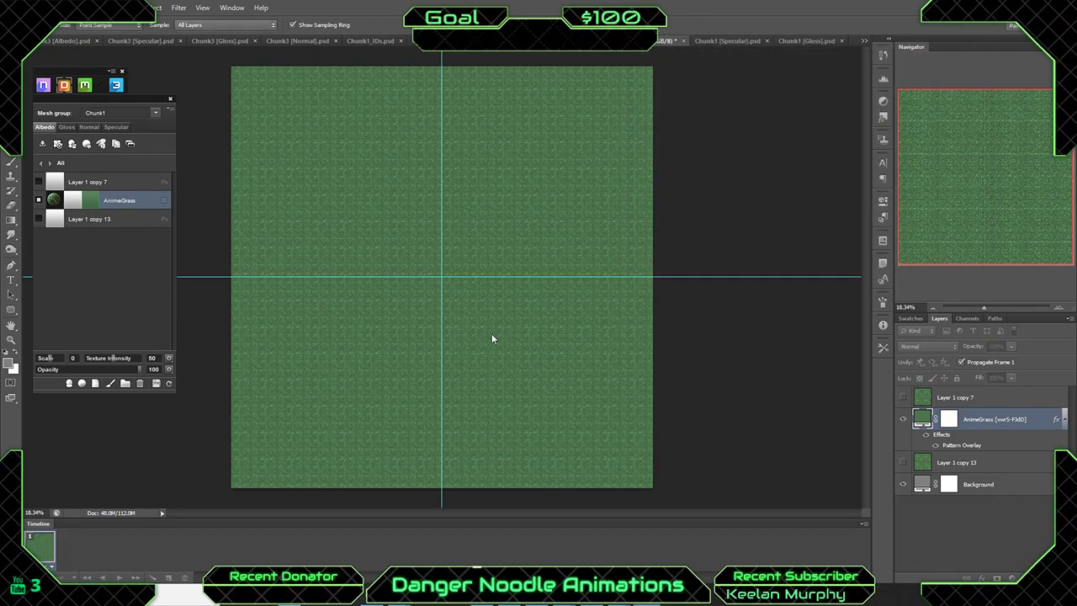
alt+scroll(425, 356, up, 3)
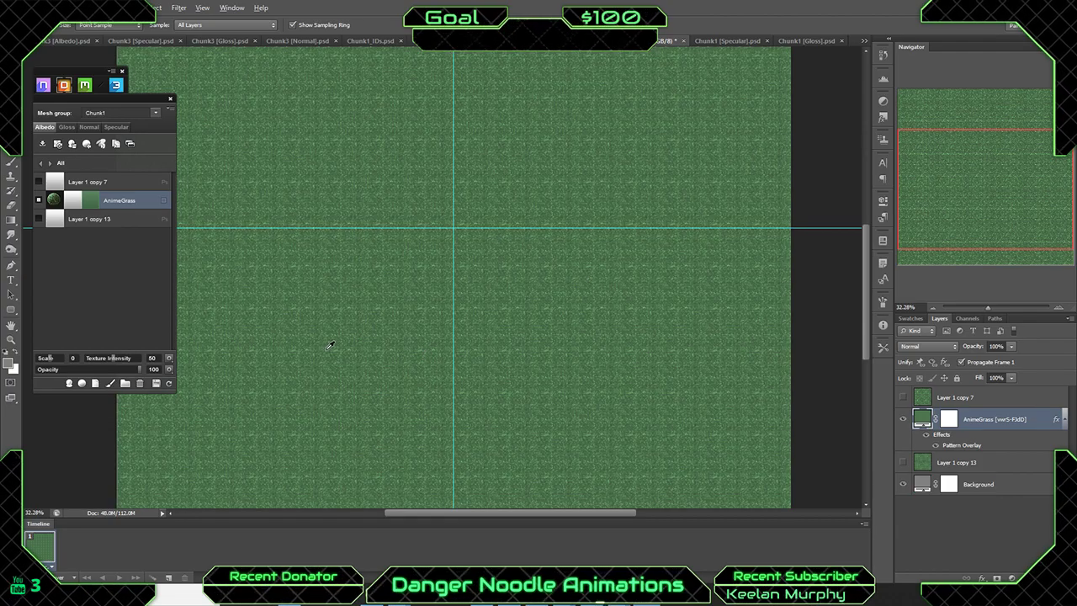
Set the scale of the AnimeGrass layer's Pattern Overlay to 1% after trying a larger value.
alt+scroll(331, 345, up, 9)
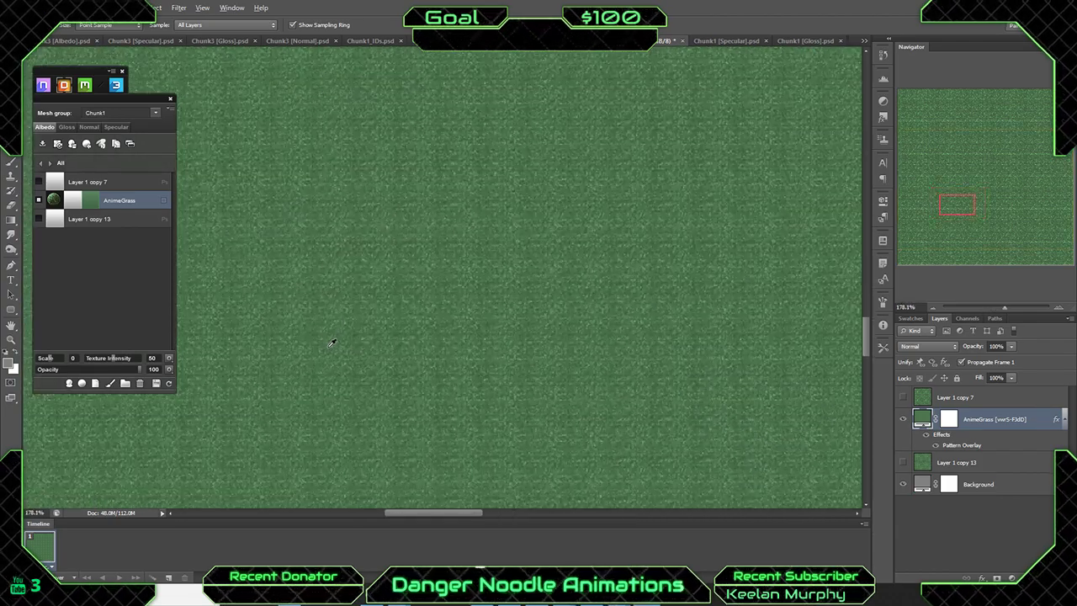
alt+scroll(331, 345, down, 4)
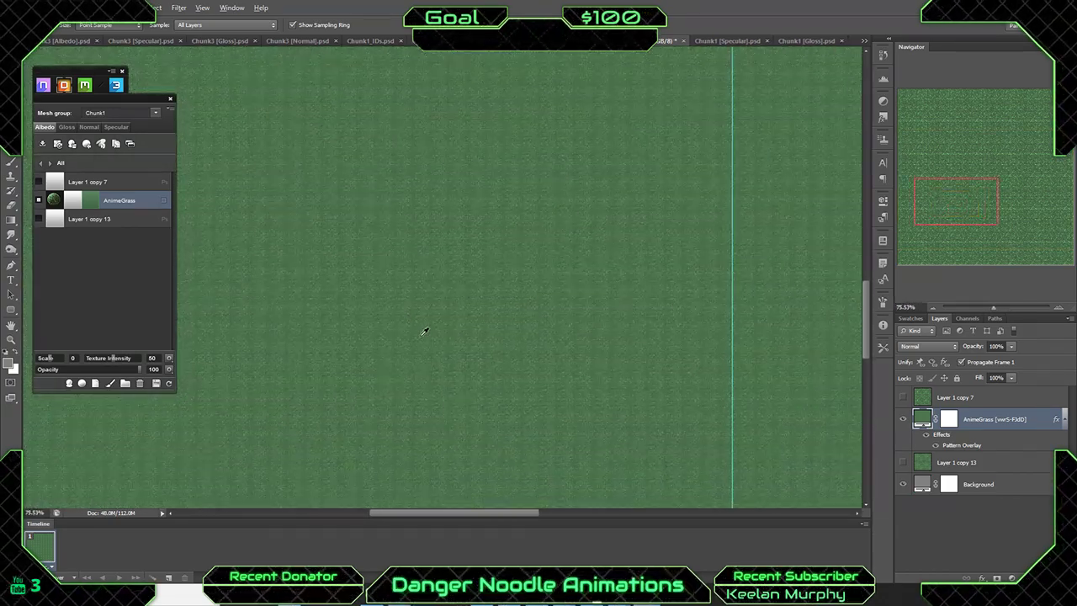
alt+scroll(425, 331, up, 4)
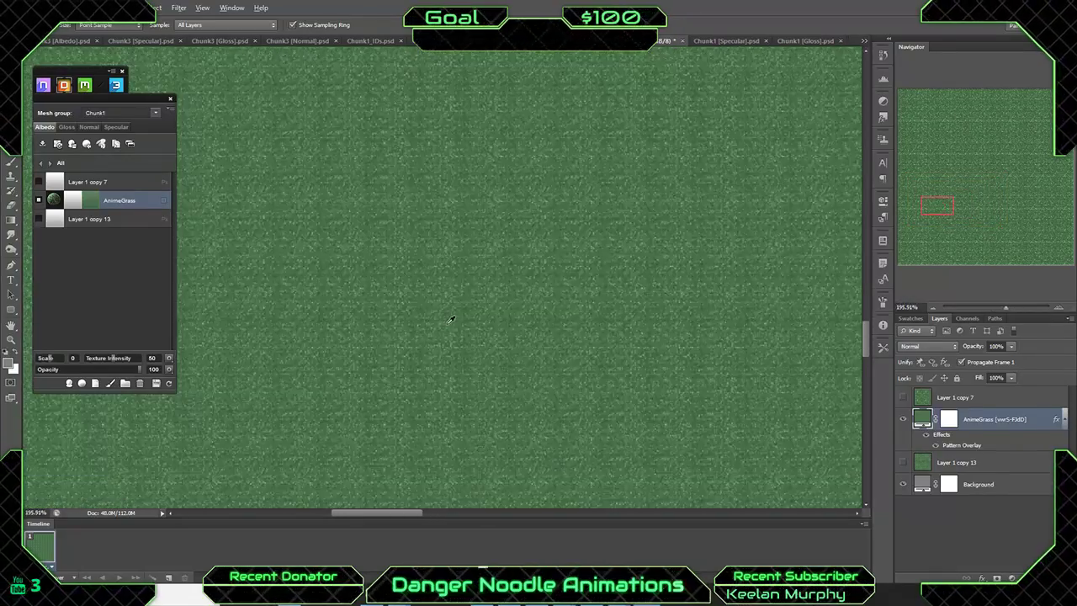
alt+scroll(447, 318, down, 6)
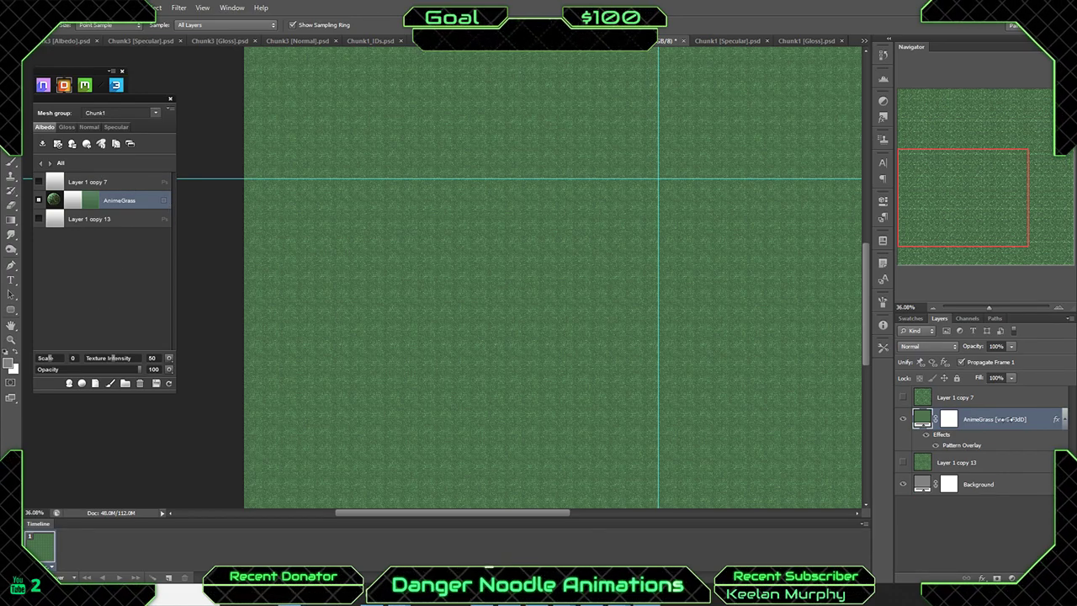
double_click(993, 418)
key(Return)
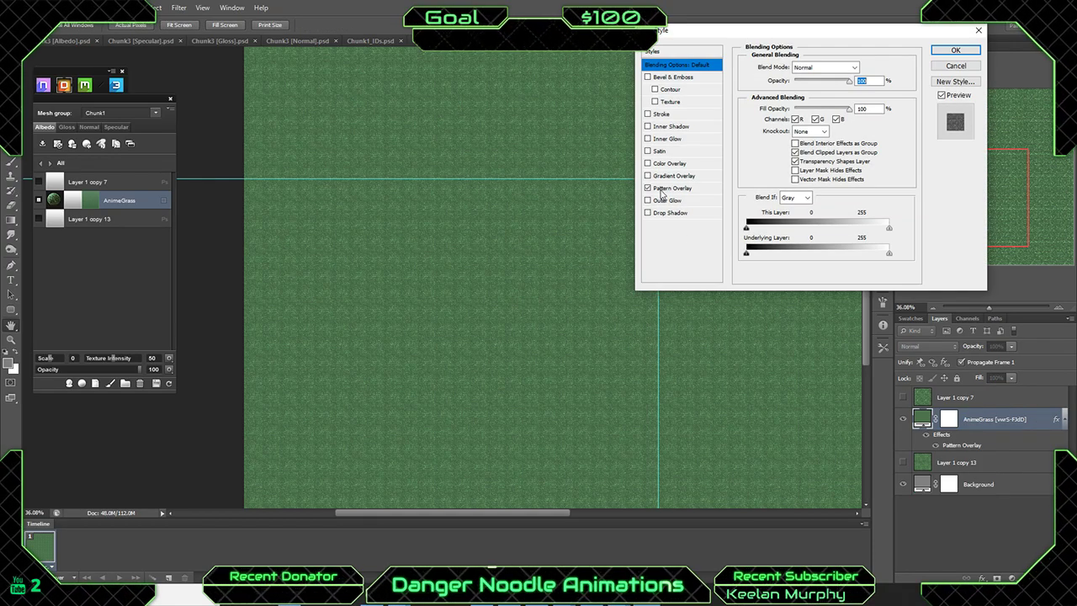
click(665, 189)
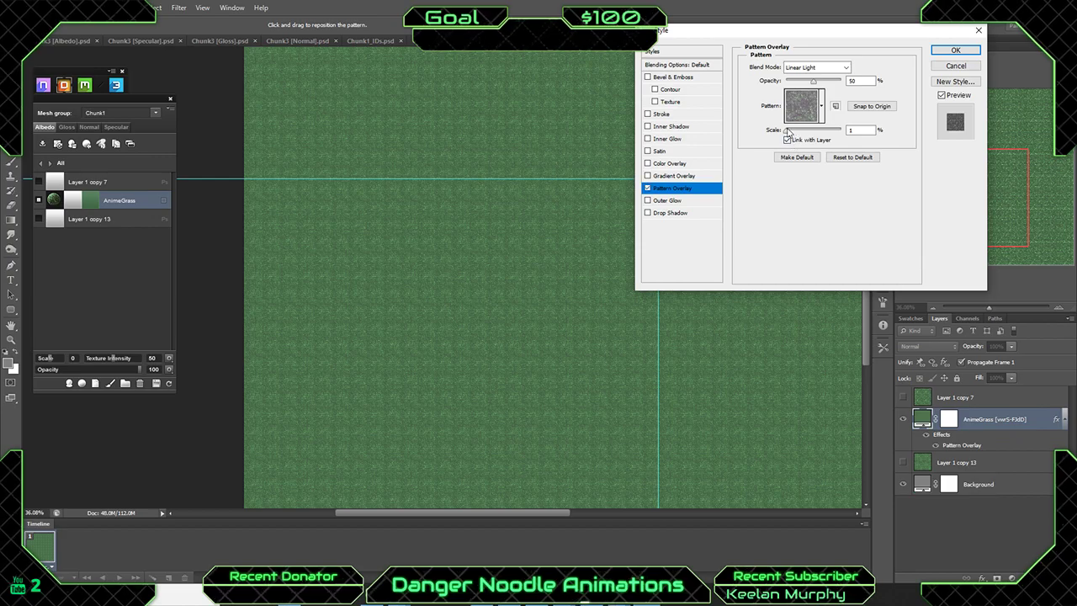
drag(798, 133, 879, 133)
text(1)
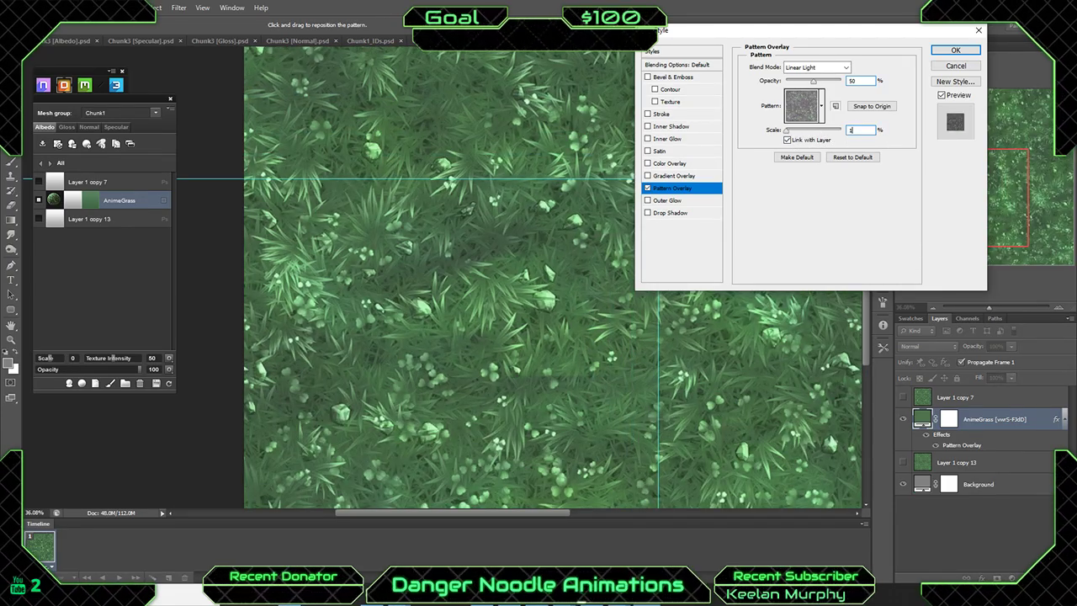
key(Return)
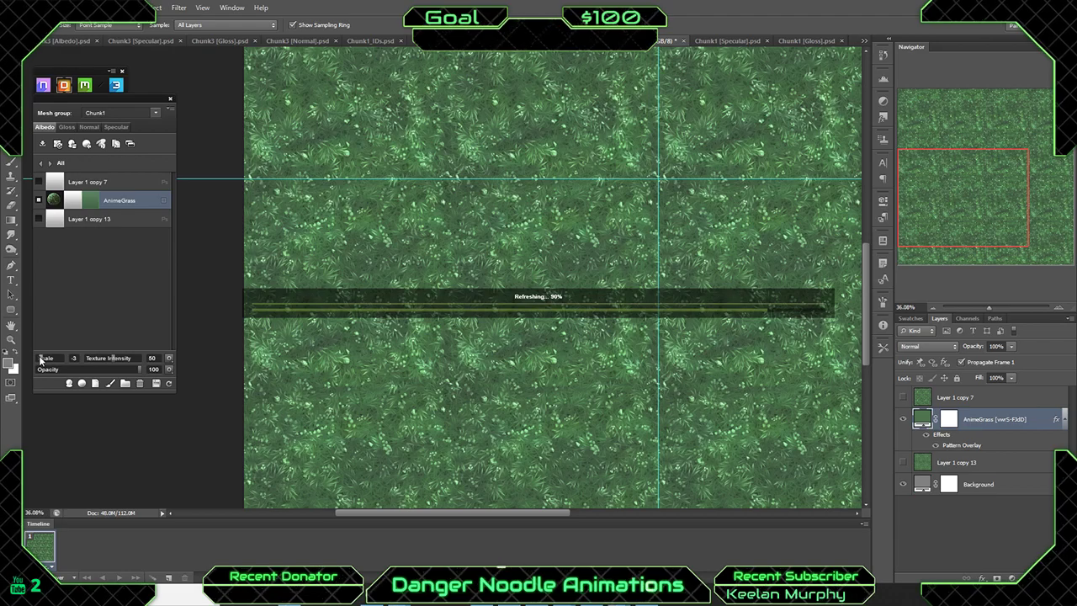
Lower the AnimeGrass layer's scale in DDO to -4.
alt+scroll(310, 357, up, 19)
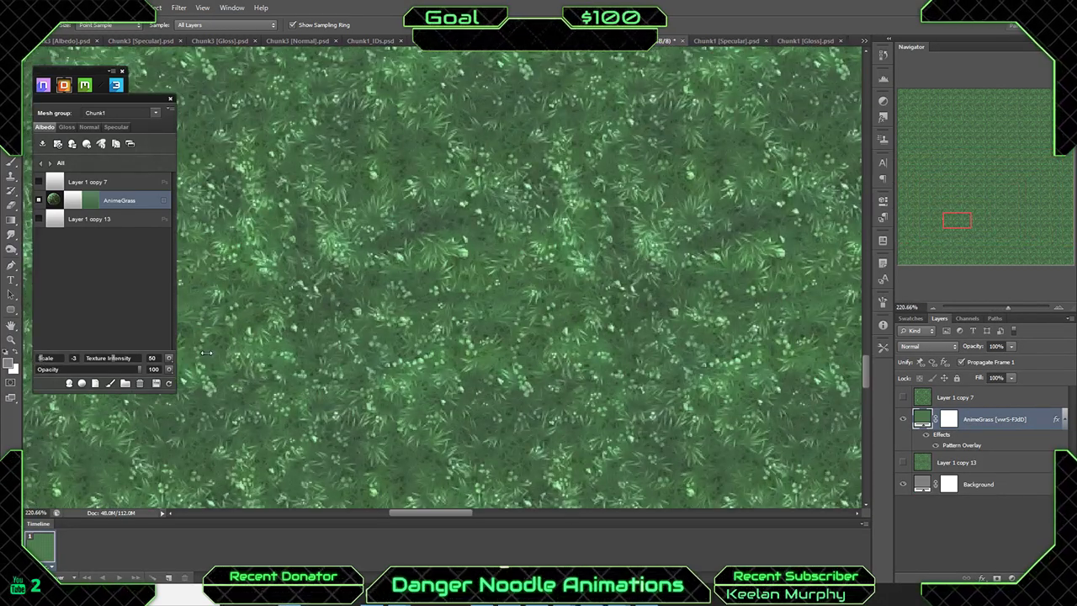
drag(53, 360, 38, 360)
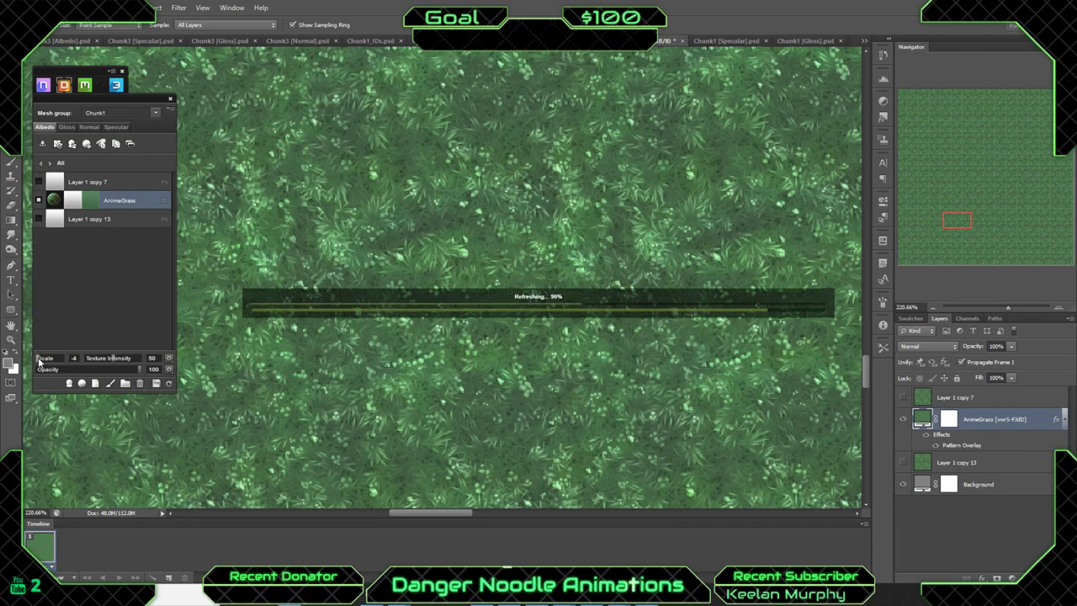
Examine the tiling and sharpness of the AnimeGrass texture on the Chunk1 albedo up close and from afar.
alt+scroll(377, 372, up, 5)
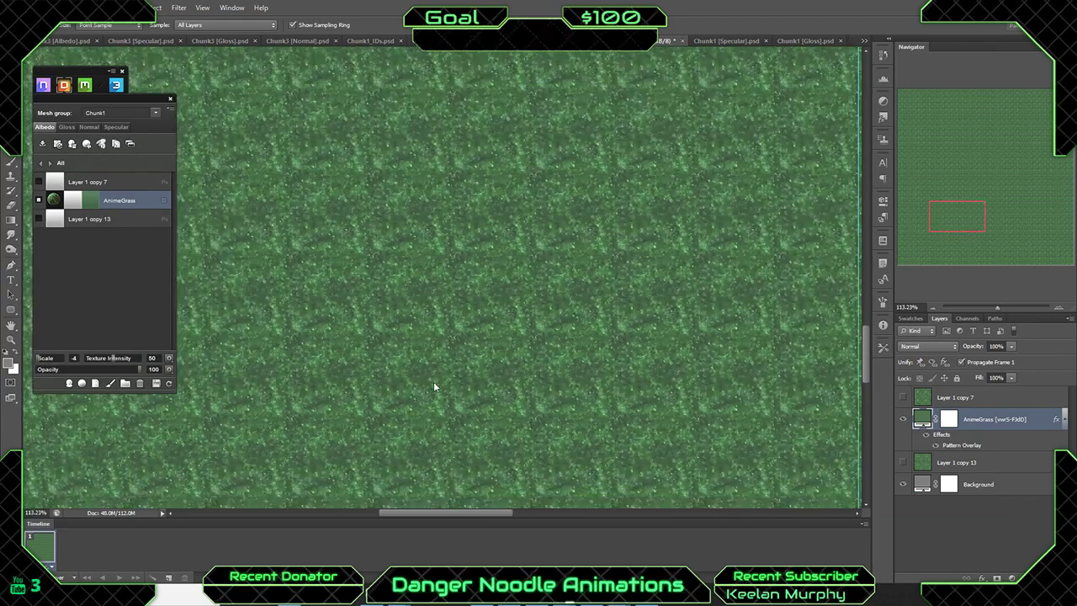
alt+scroll(377, 378, down, 15)
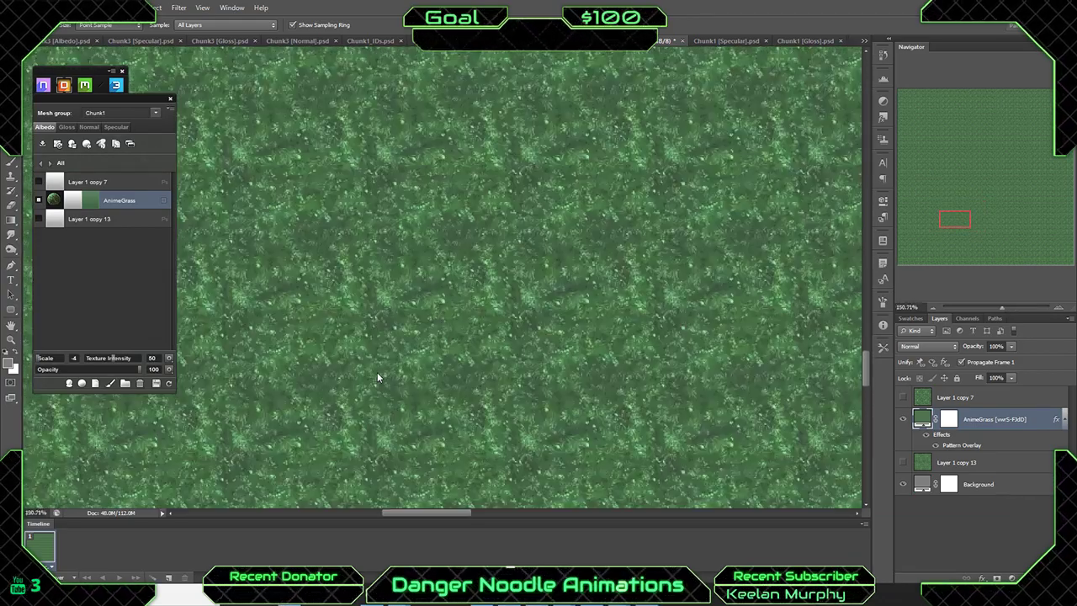
alt+scroll(342, 352, up, 20)
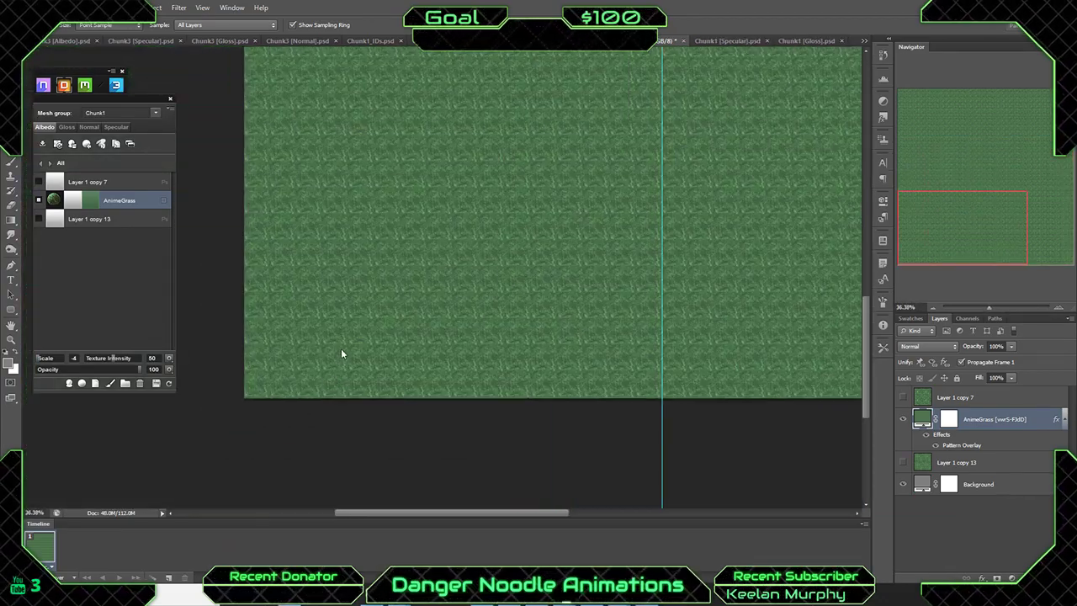
alt+scroll(359, 340, down, 18)
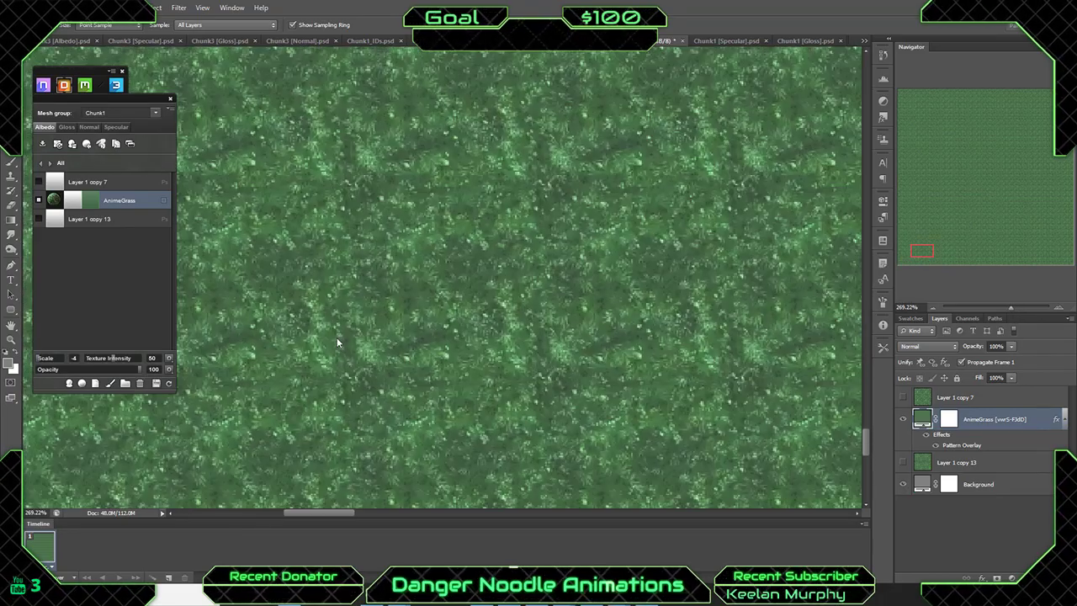
alt+scroll(295, 331, up, 3)
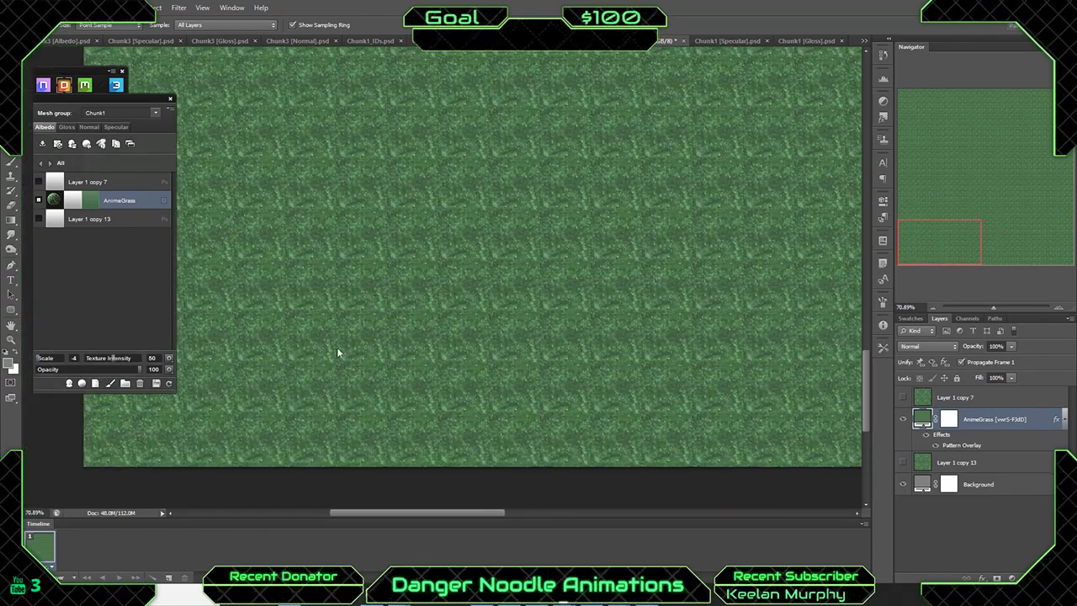
alt+scroll(336, 354, down, 4)
alt+scroll(272, 404, up, 3)
alt+scroll(306, 250, down, 3)
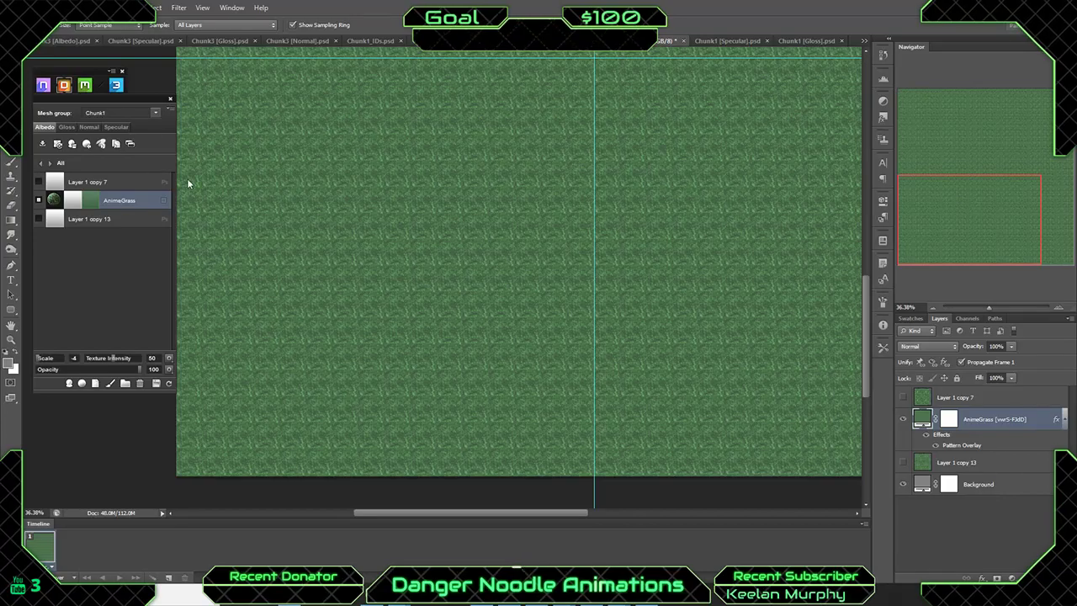
Resize the Chunk1 albedo image to 16000 by 16000 pixels.
click(78, 7)
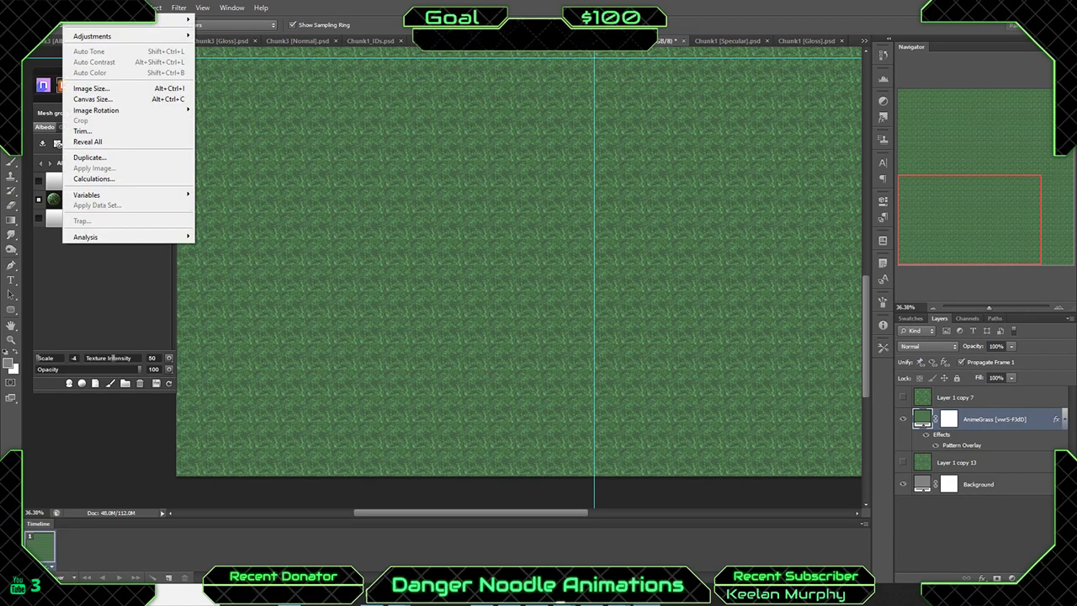
click(107, 91)
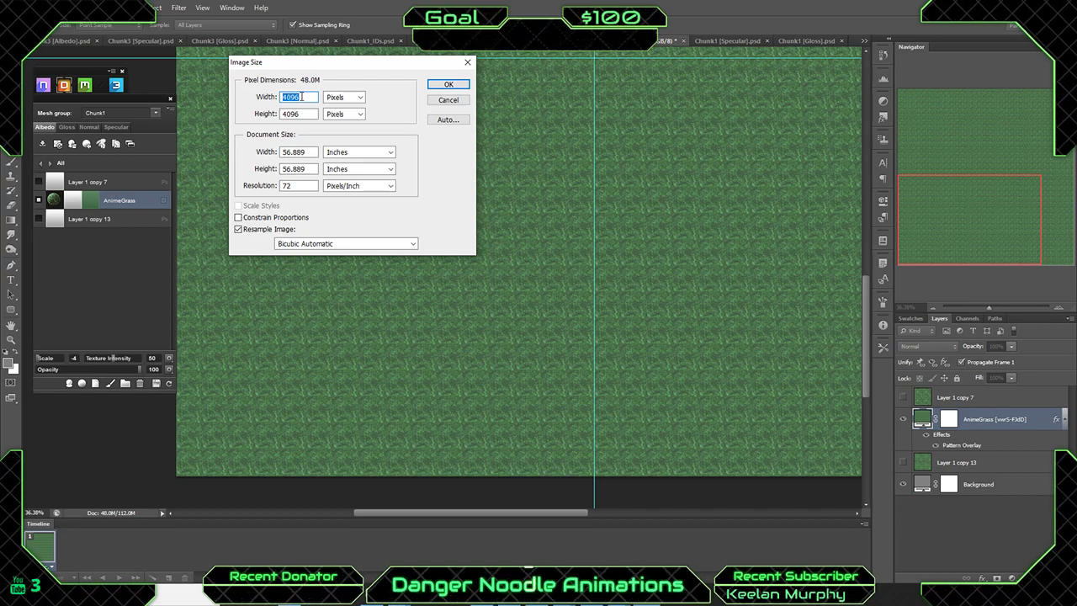
text(16)
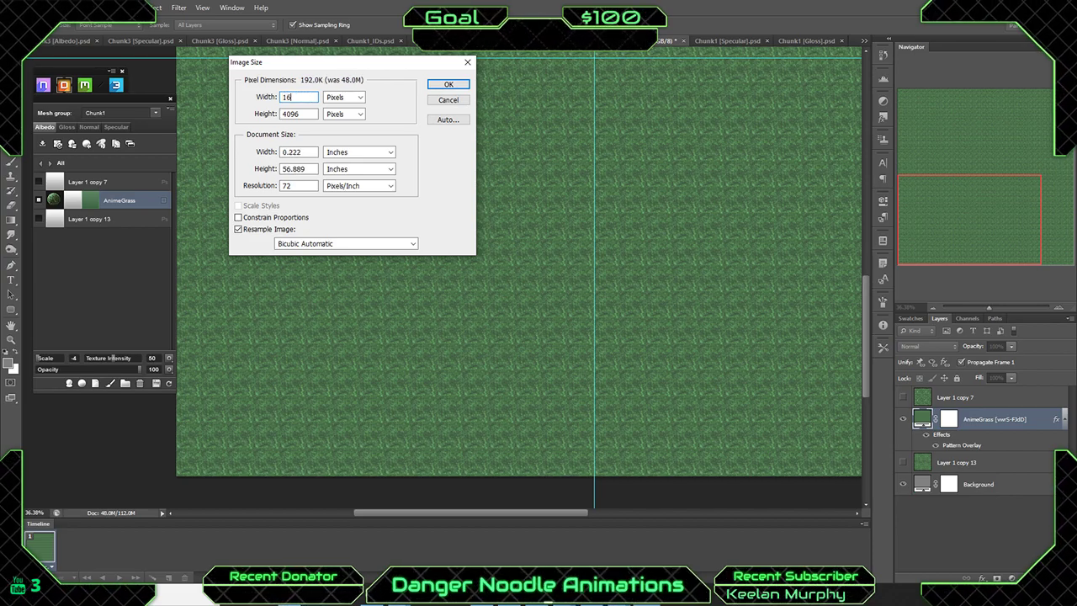
text(000)
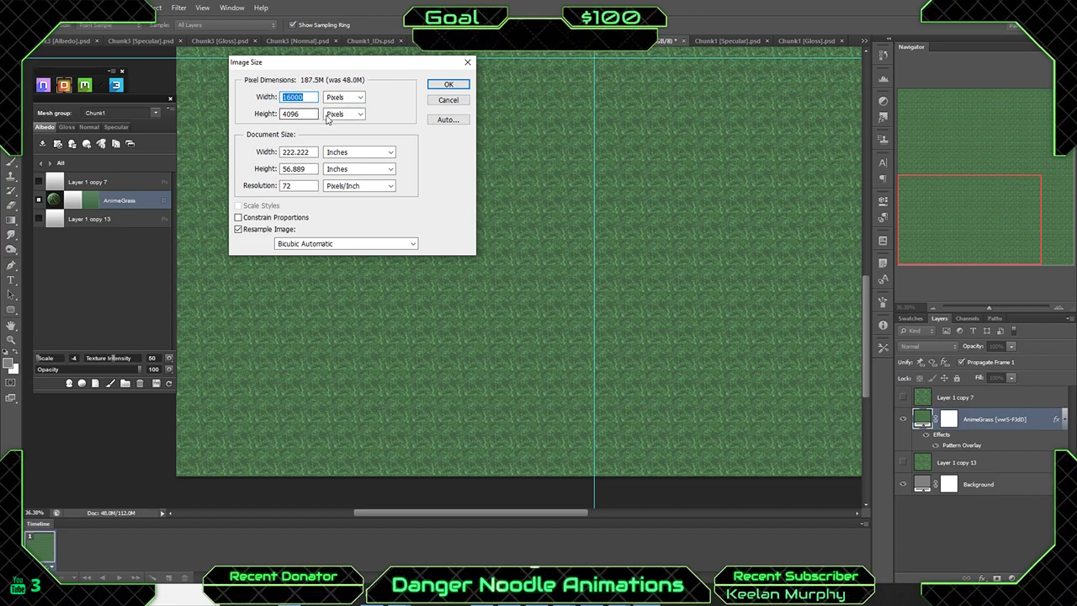
double_click(283, 113)
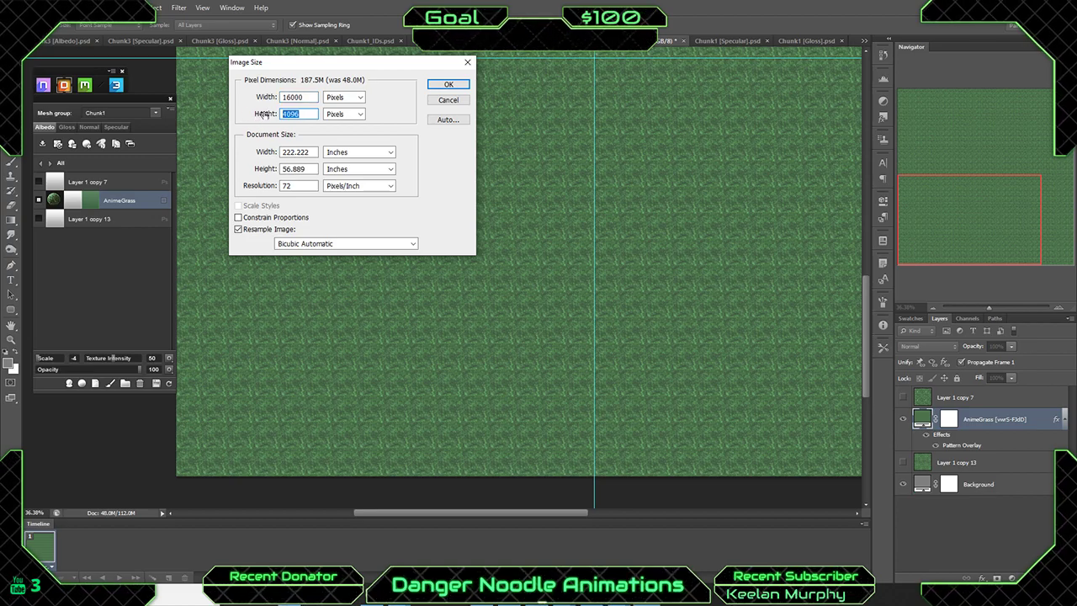
text(16000)
click(454, 84)
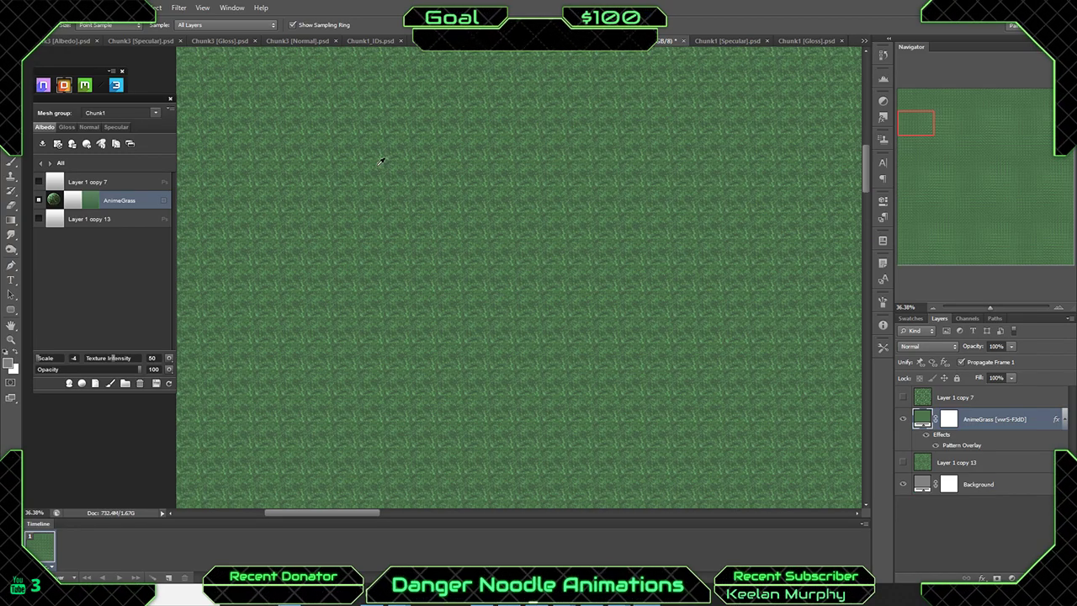
Set the AnimeGrass layer's scale in DDO to -3 and compare the grass detail up close.
alt+scroll(382, 161, down, 15)
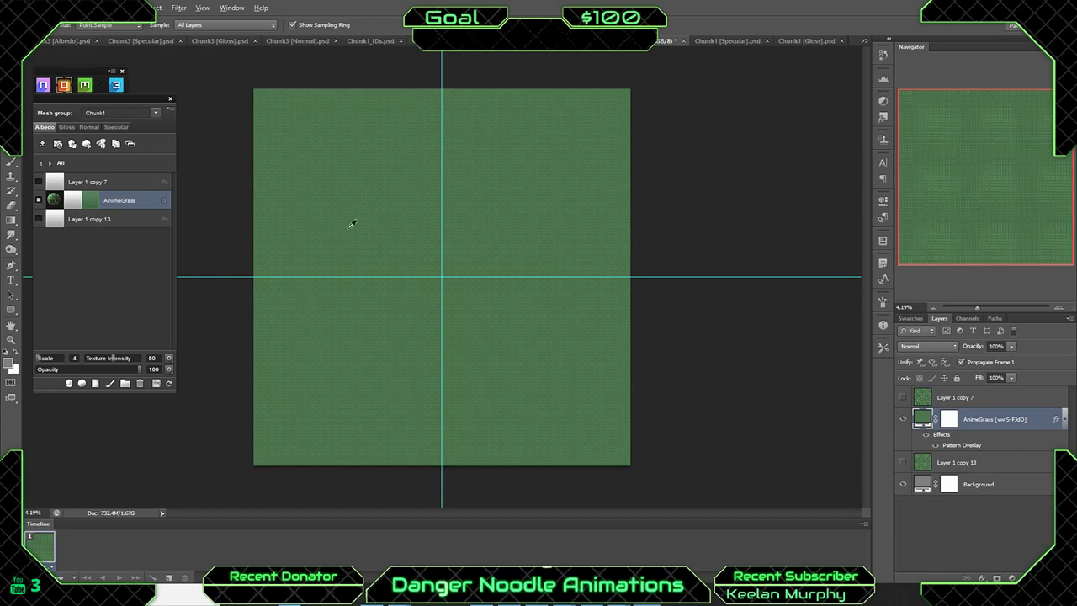
alt+scroll(301, 373, up, 10)
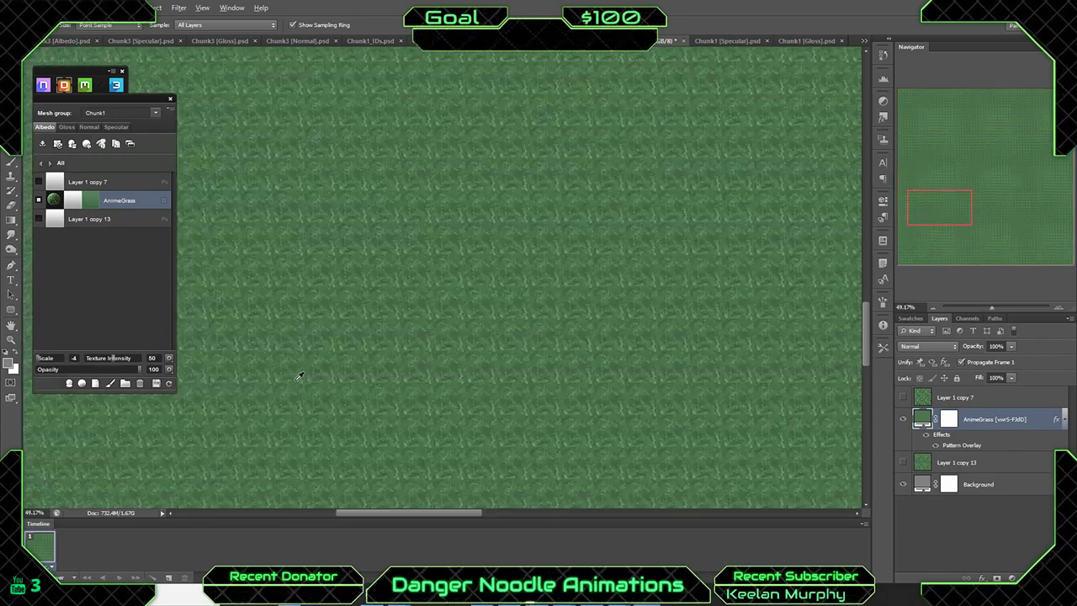
alt+scroll(299, 376, up, 8)
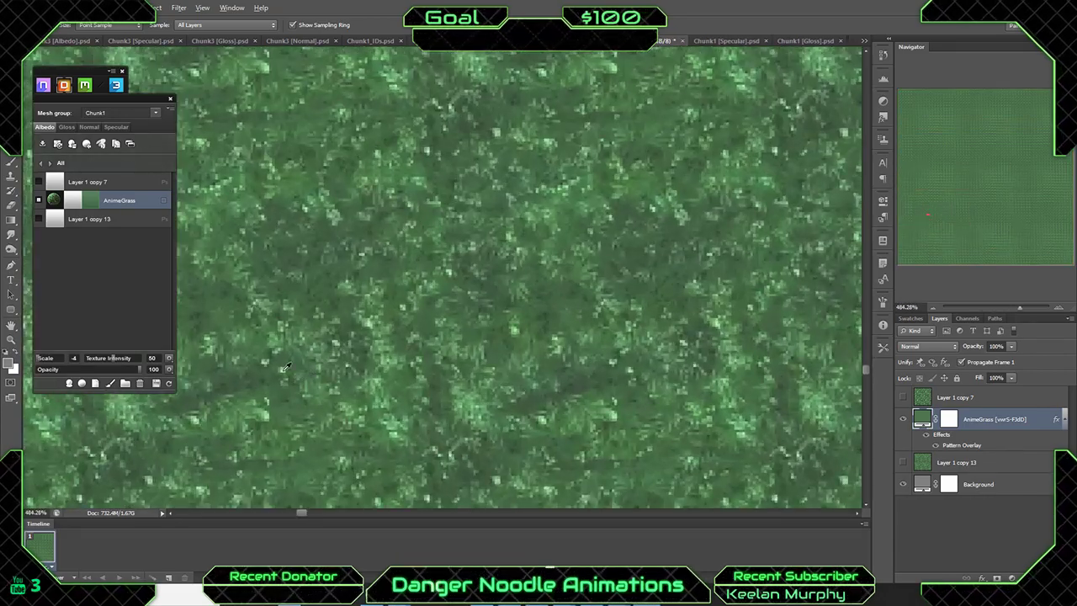
drag(37, 360, 41, 362)
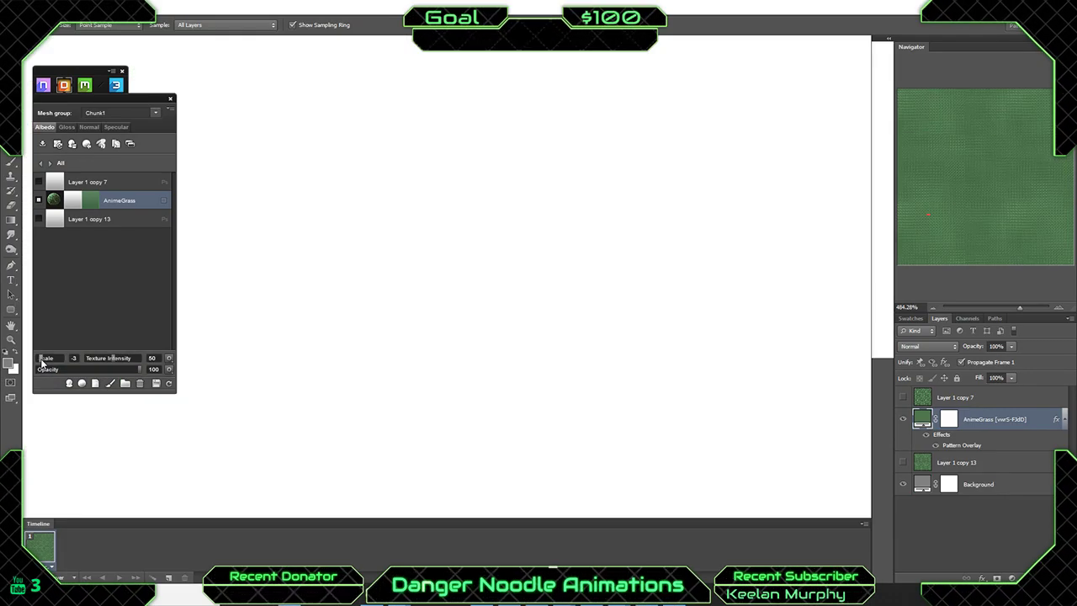
alt+scroll(318, 345, down, 12)
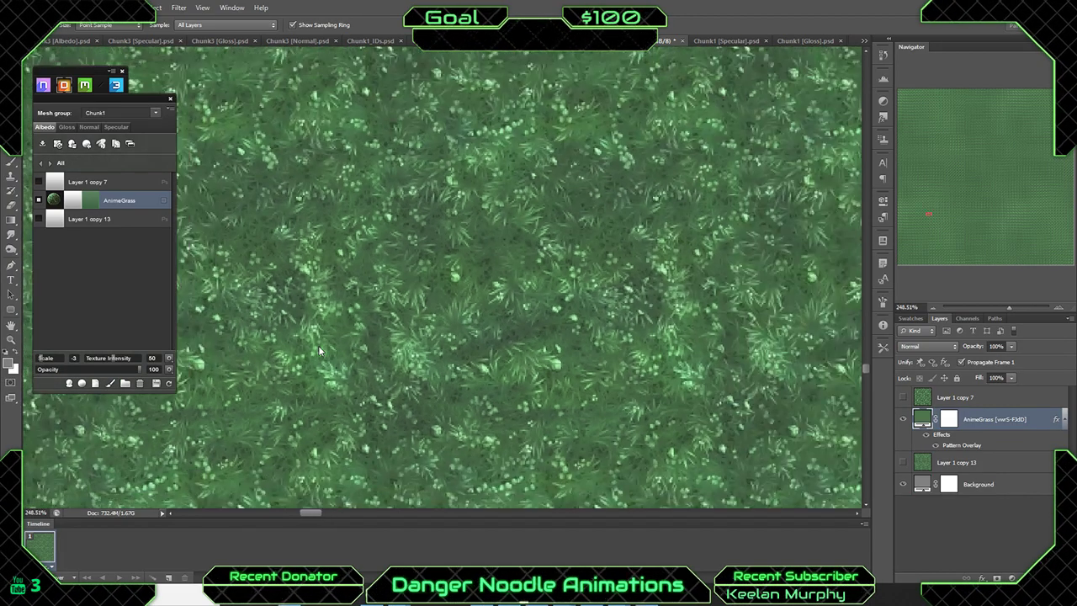
alt+scroll(314, 347, up, 10)
alt+scroll(313, 347, down, 5)
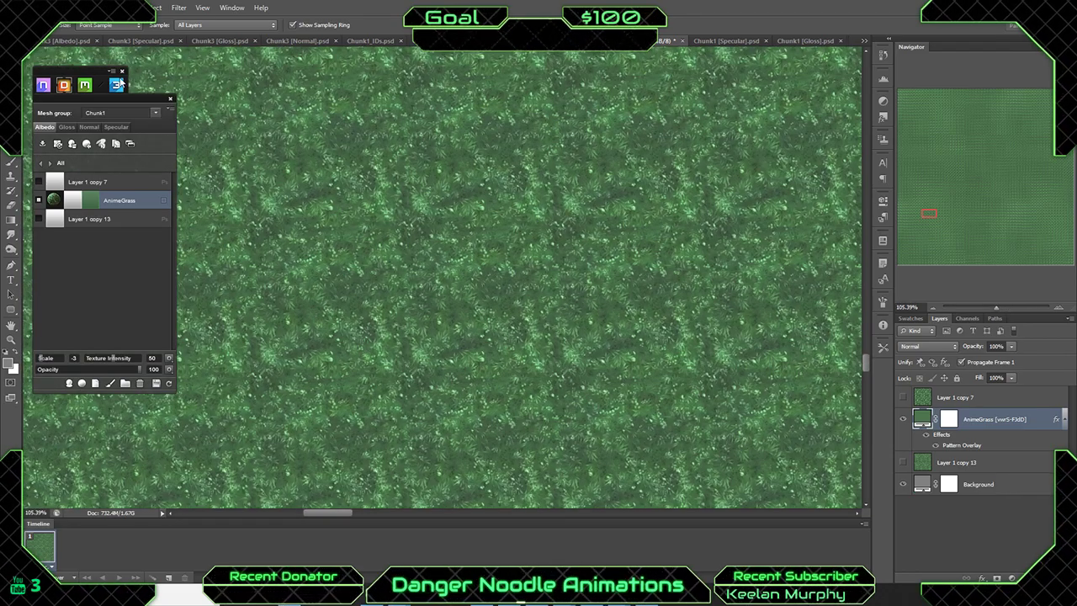
Open the 3D preview and examine the grass tiling on Chunk1's hills and valley floor from several angles.
click(117, 86)
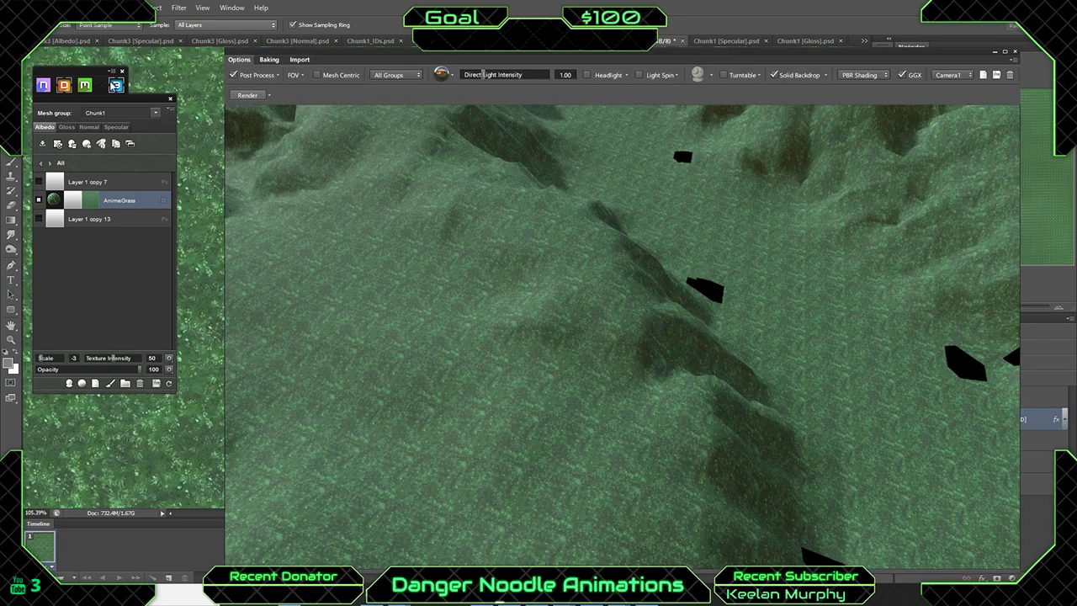
right_drag(523, 316, 577, 348)
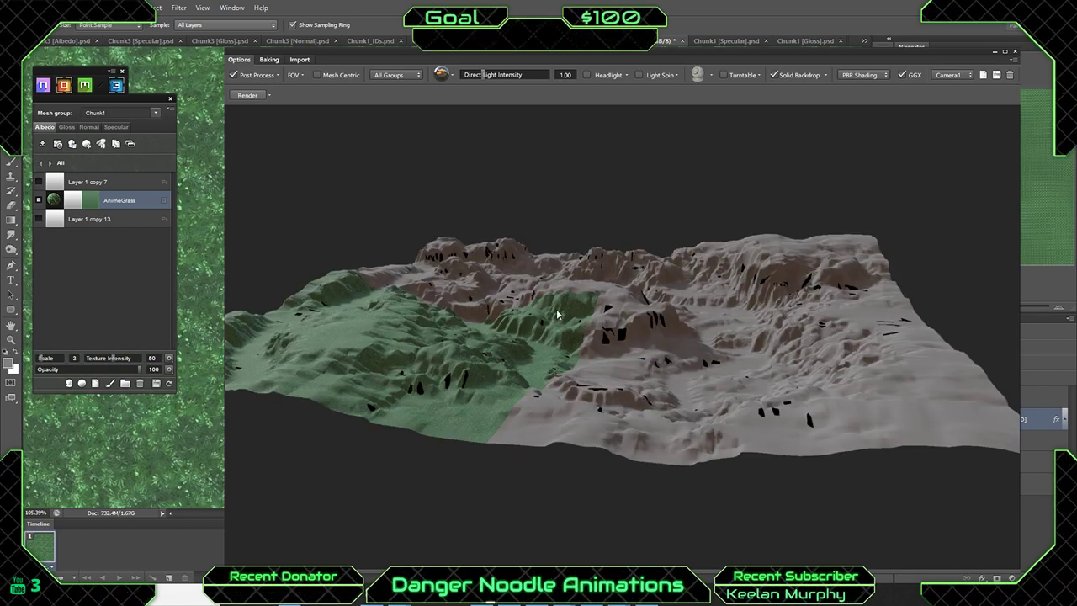
drag(559, 315, 523, 316)
middle_drag(523, 315, 692, 309)
scroll(592, 270, up, 3)
scroll(570, 413, up, 3)
drag(693, 308, 607, 311)
middle_drag(645, 274, 565, 296)
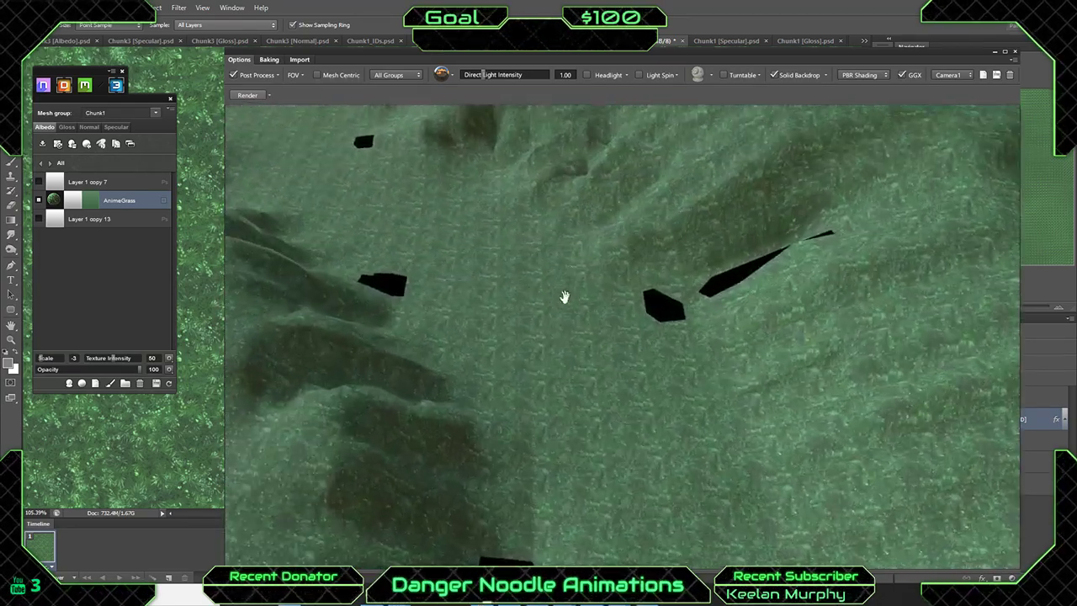
right_drag(565, 296, 932, 444)
right_drag(732, 288, 698, 280)
drag(698, 280, 611, 235)
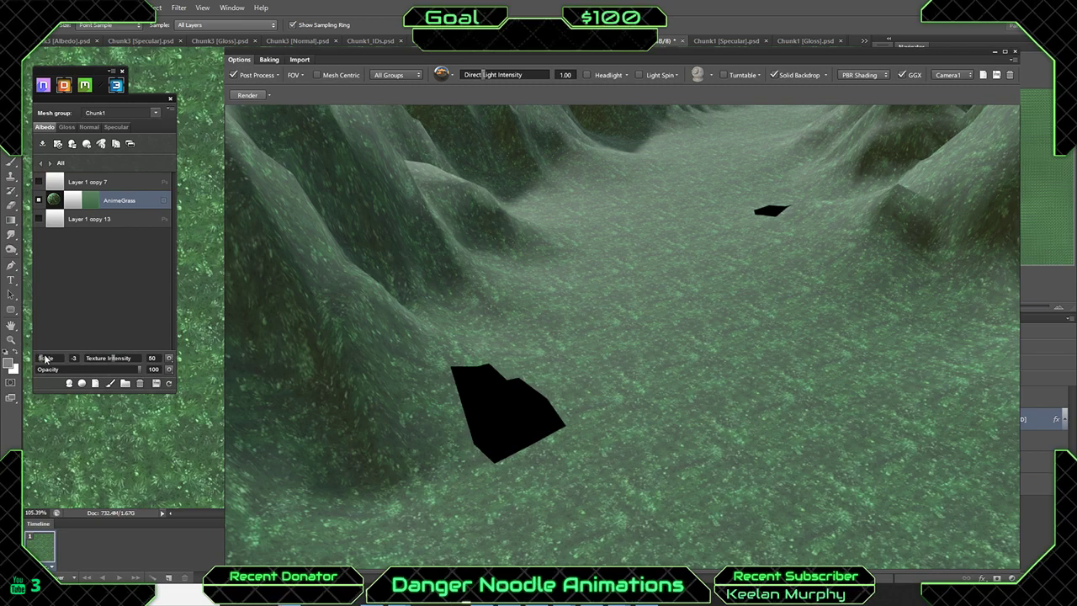
Set the AnimeGrass layer's scale in DDO to -2 and check the grass across Chunk1 in the 3D preview.
drag(42, 362, 45, 364)
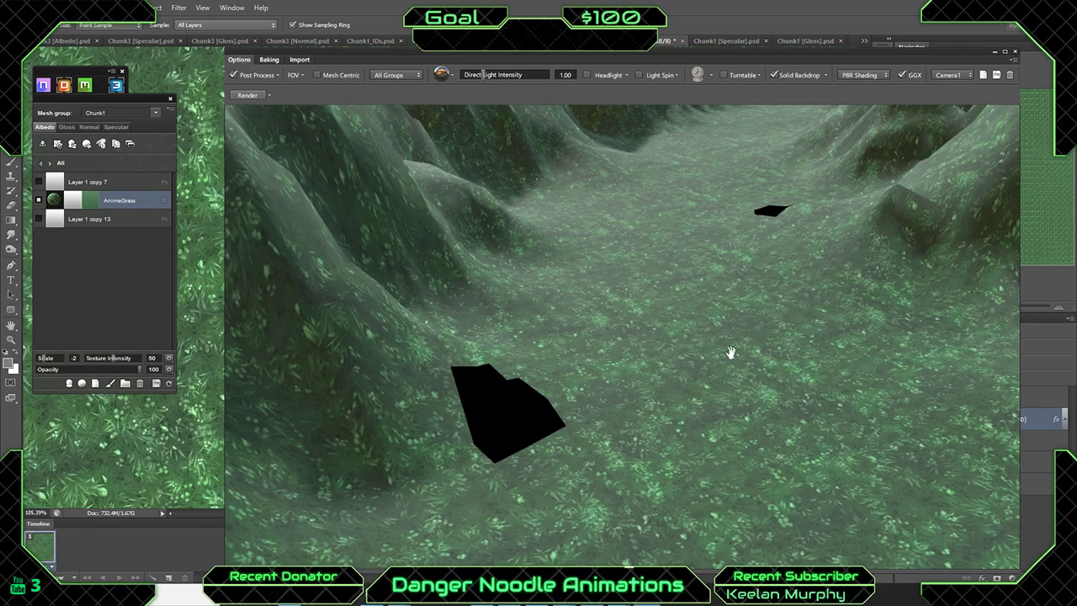
right_click(654, 333)
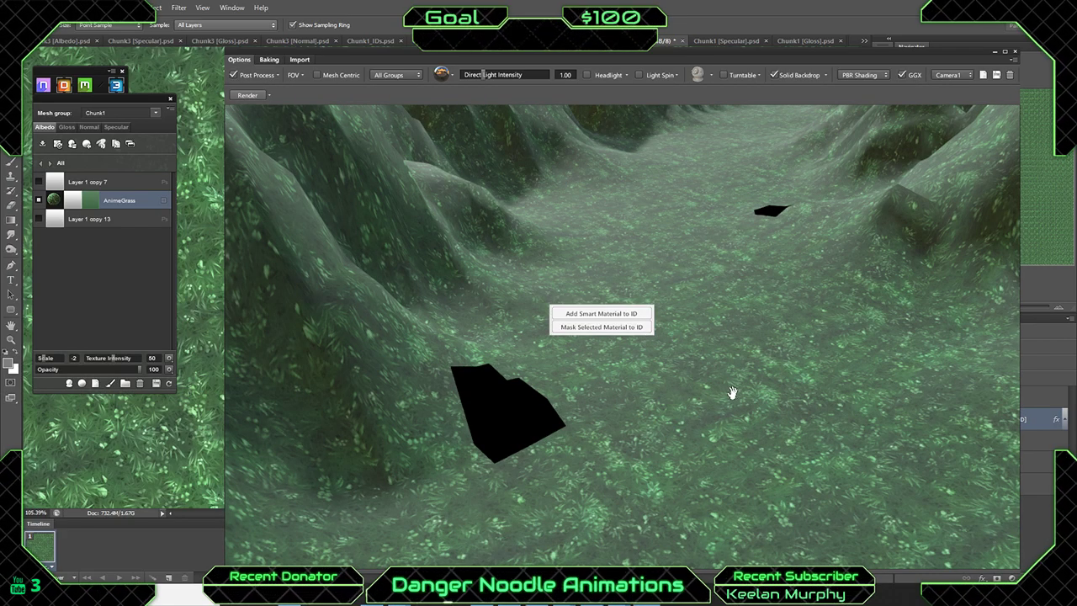
click(764, 397)
drag(765, 397, 688, 329)
drag(597, 324, 680, 434)
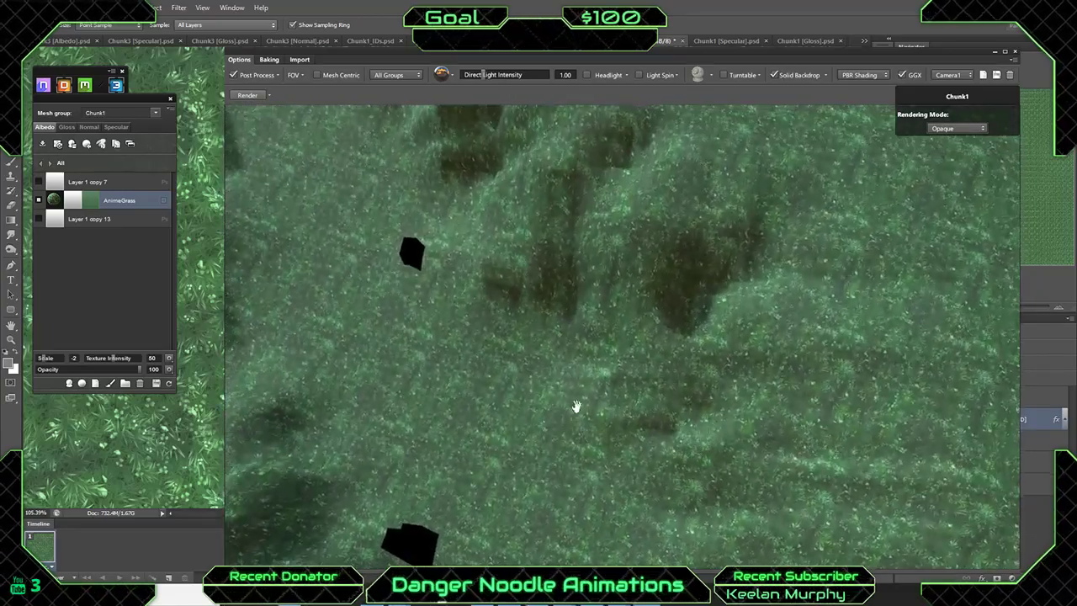
Orbit over Chunk1's hills and valley to check the grass, and close the 3D preview.
drag(578, 407, 497, 276)
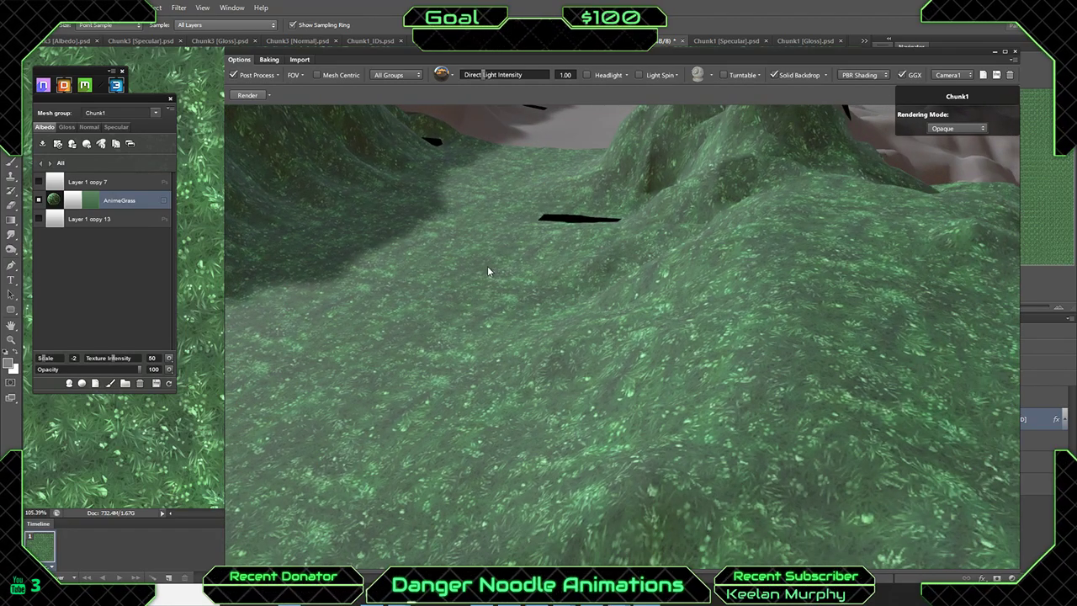
drag(451, 305, 418, 279)
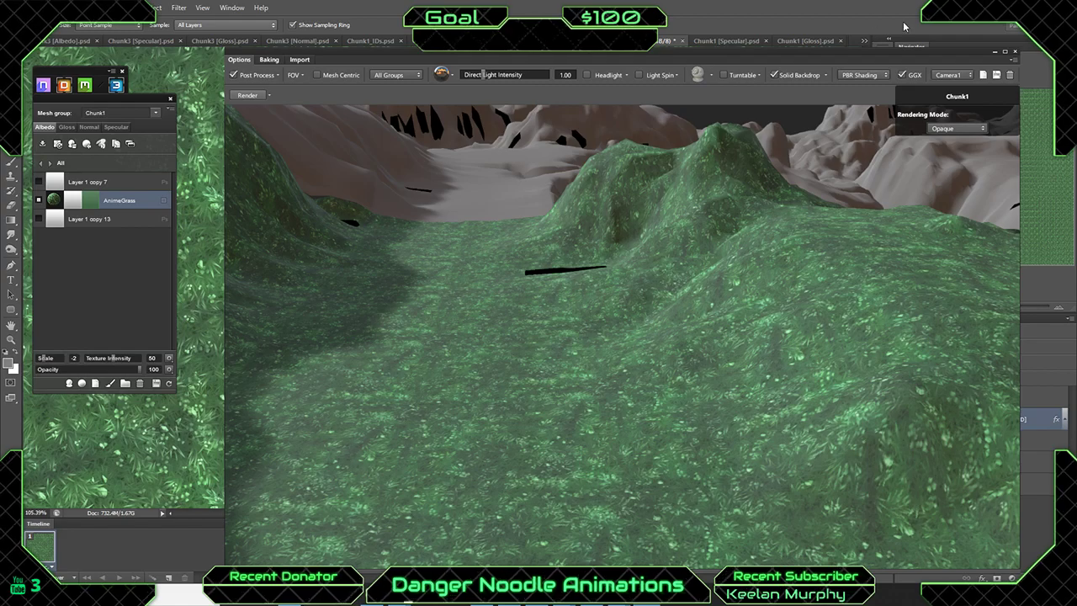
click(1014, 52)
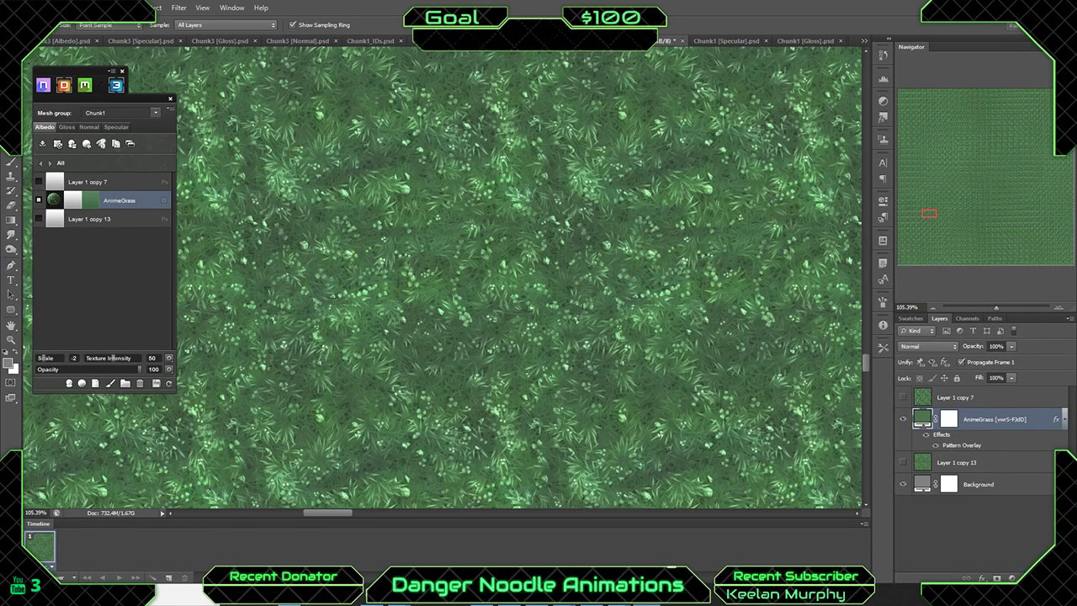
Resize the Chunk1 albedo image to 24000 by 24000 pixels.
click(101, 8)
mouse_move(74, 7)
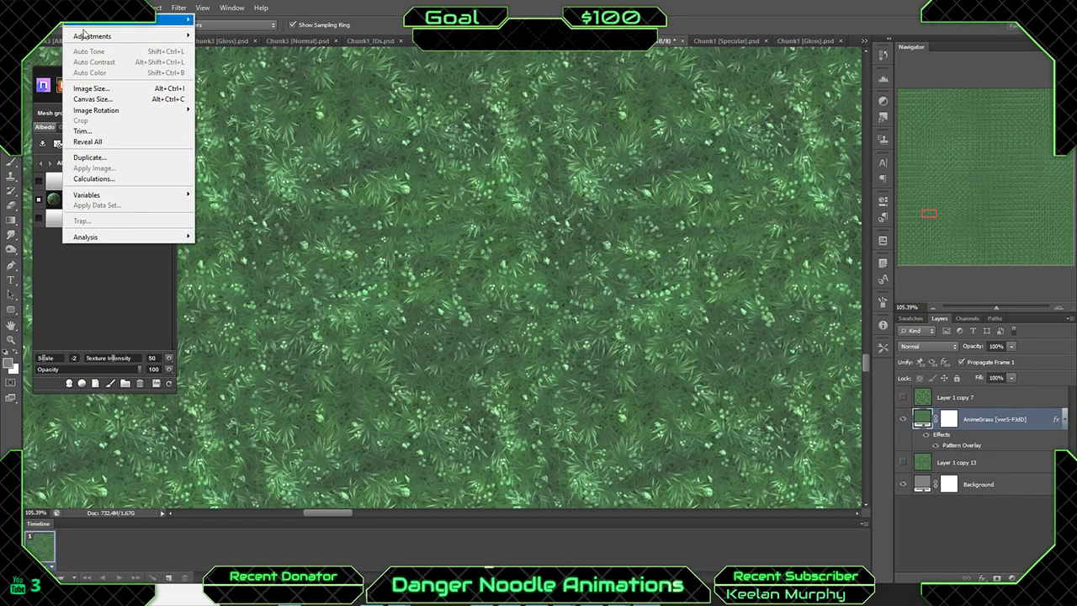
click(111, 89)
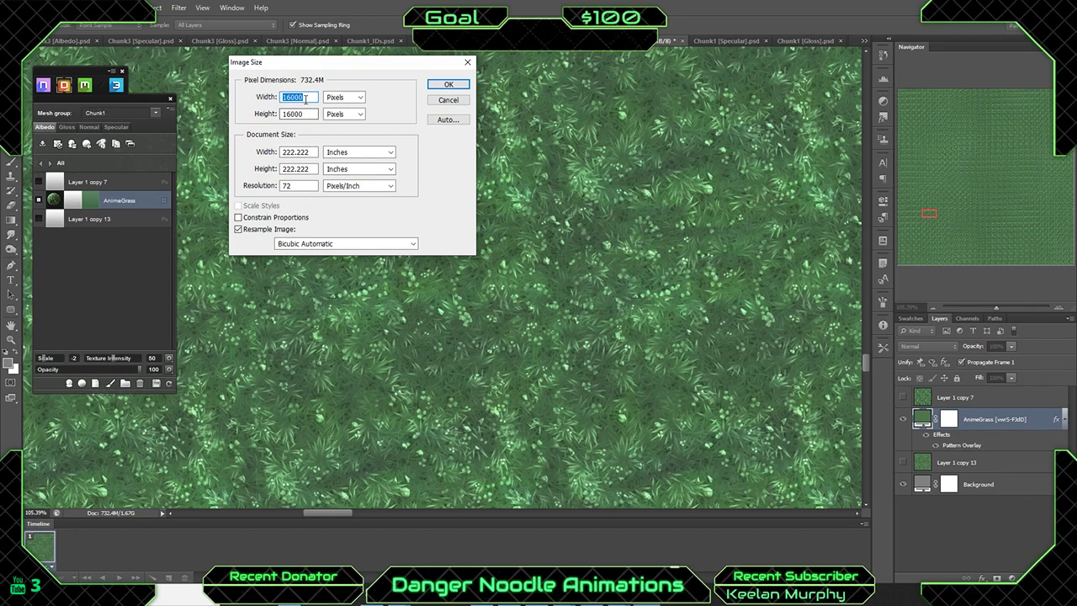
text(32)
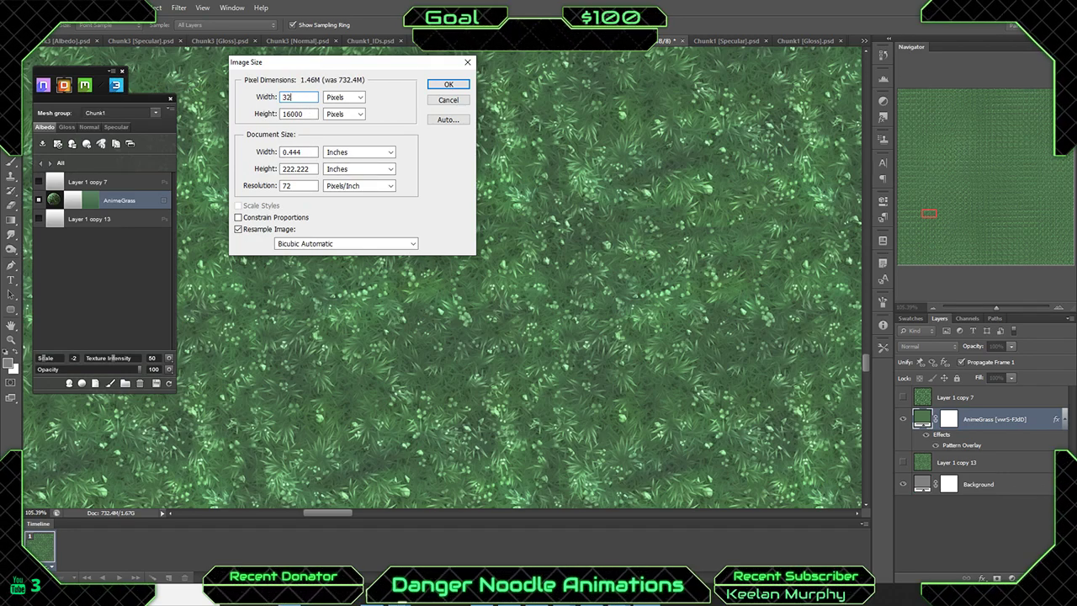
text(000)
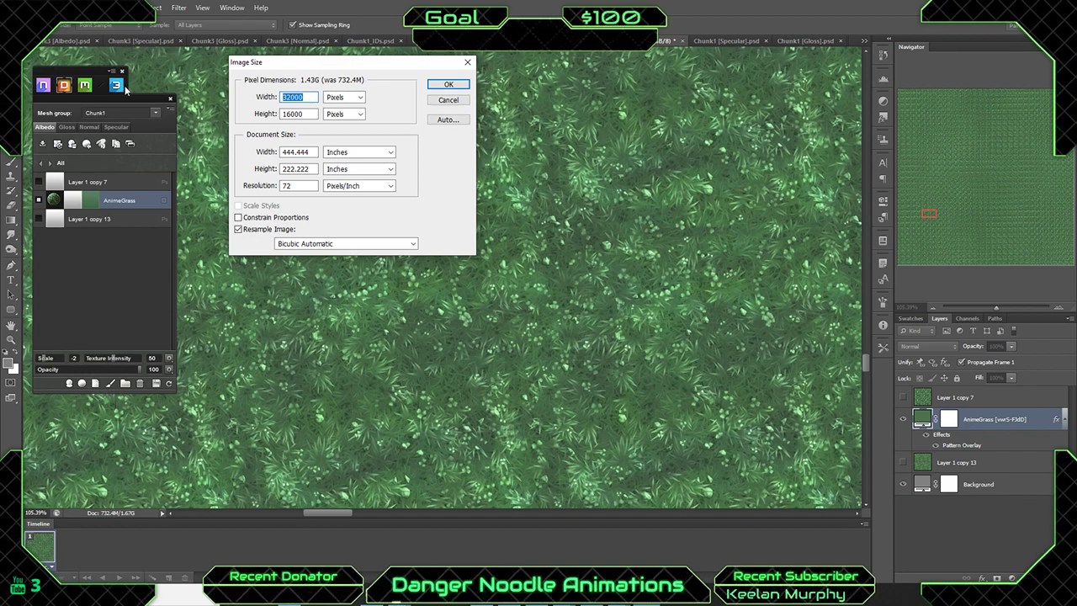
text(24000)
key(Tab)
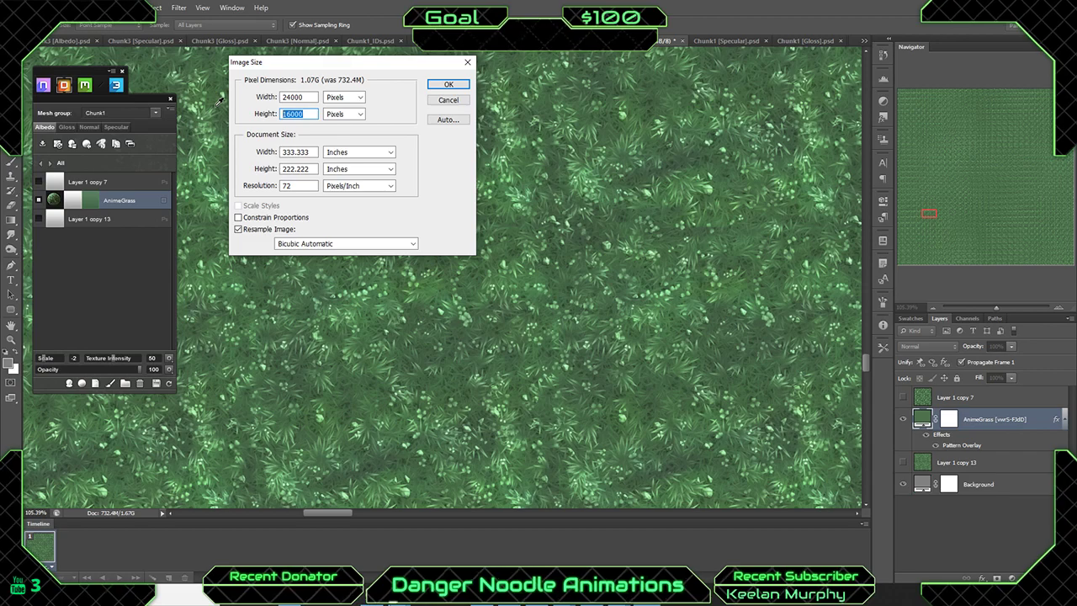
text(24000)
click(445, 85)
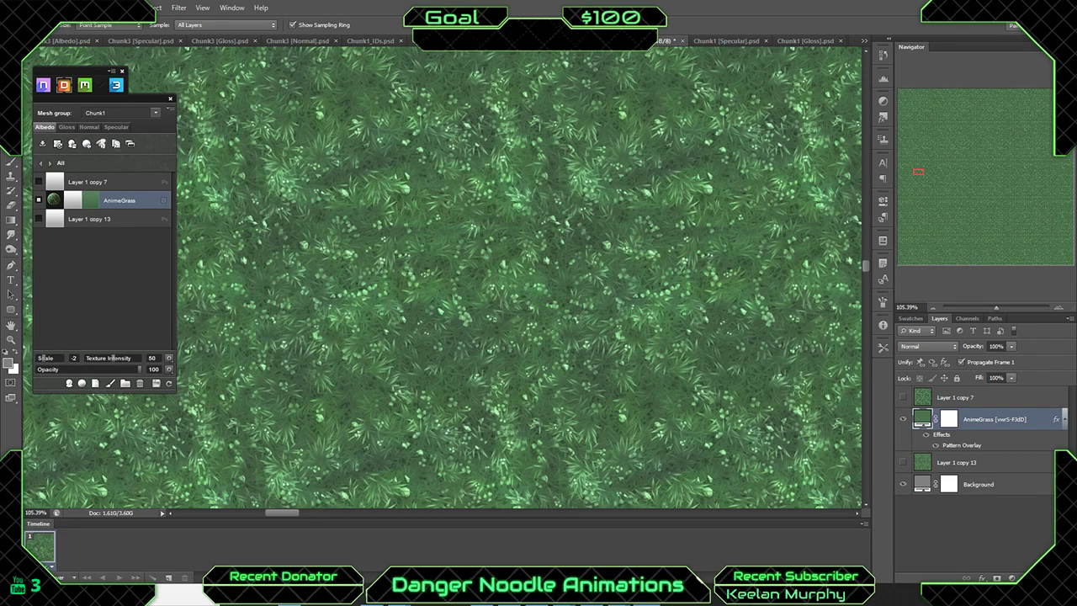
Examine the tiling and blade detail of the enlarged grass texture on the albedo canvas.
key(v)
scroll(454, 236, down, 1)
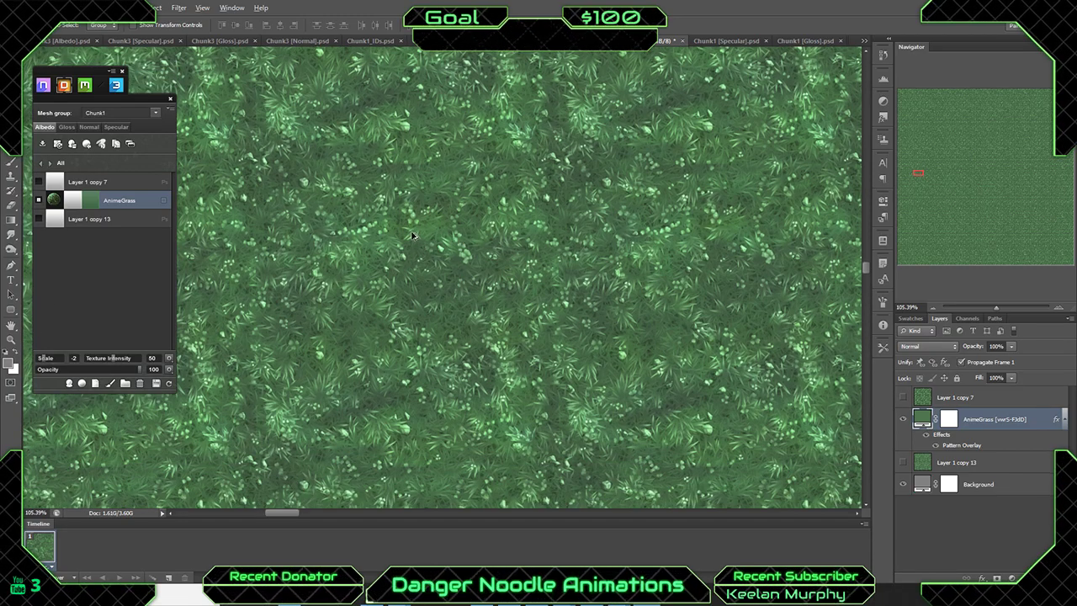
alt+scroll(412, 236, down, 5)
alt+scroll(413, 251, up, 3)
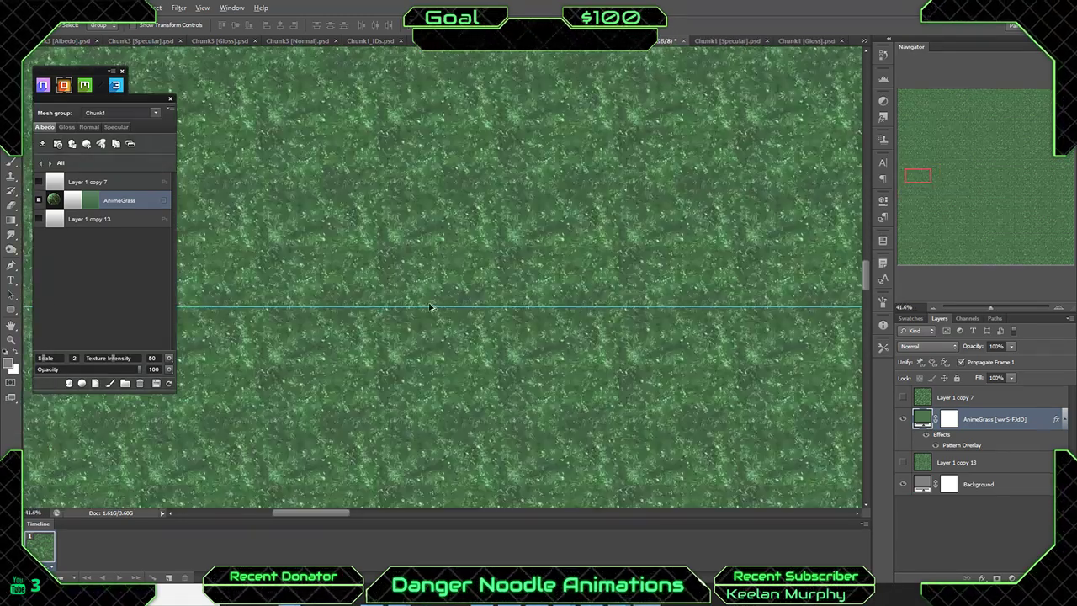
alt+scroll(366, 295, up, 2)
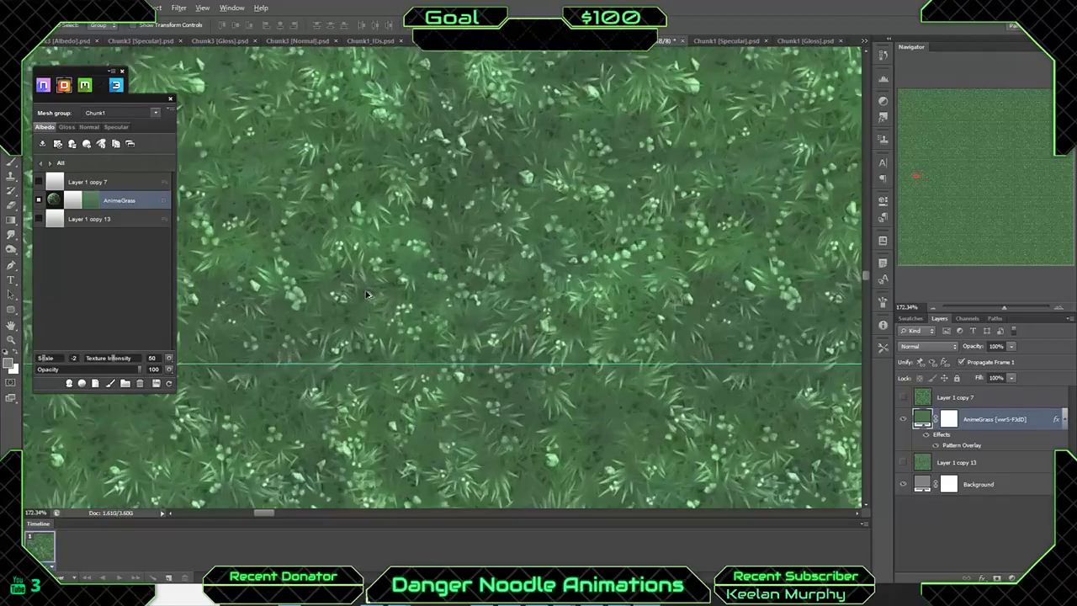
alt+scroll(435, 297, up, 3)
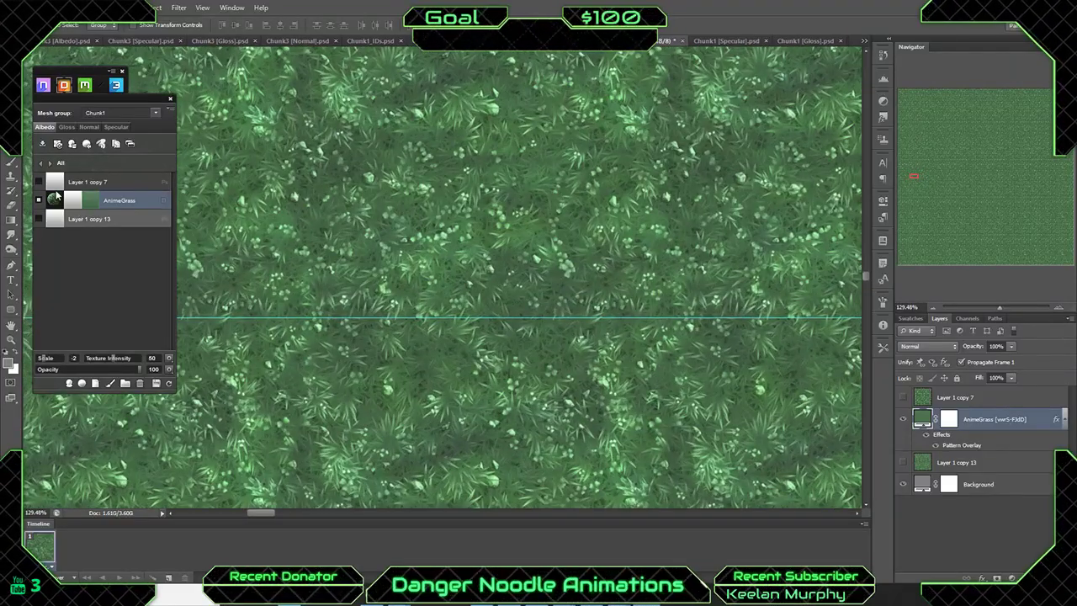
Reopen the 3D preview with the updated textures and examine the grass on Chunk1's valley floor and slopes, near and far.
click(169, 384)
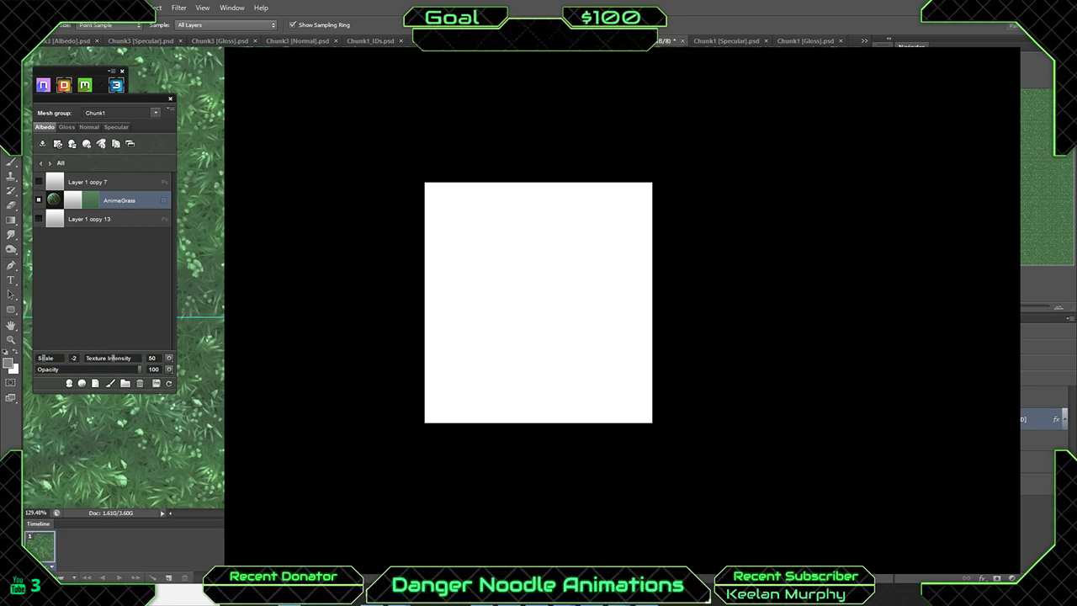
key(super+d)
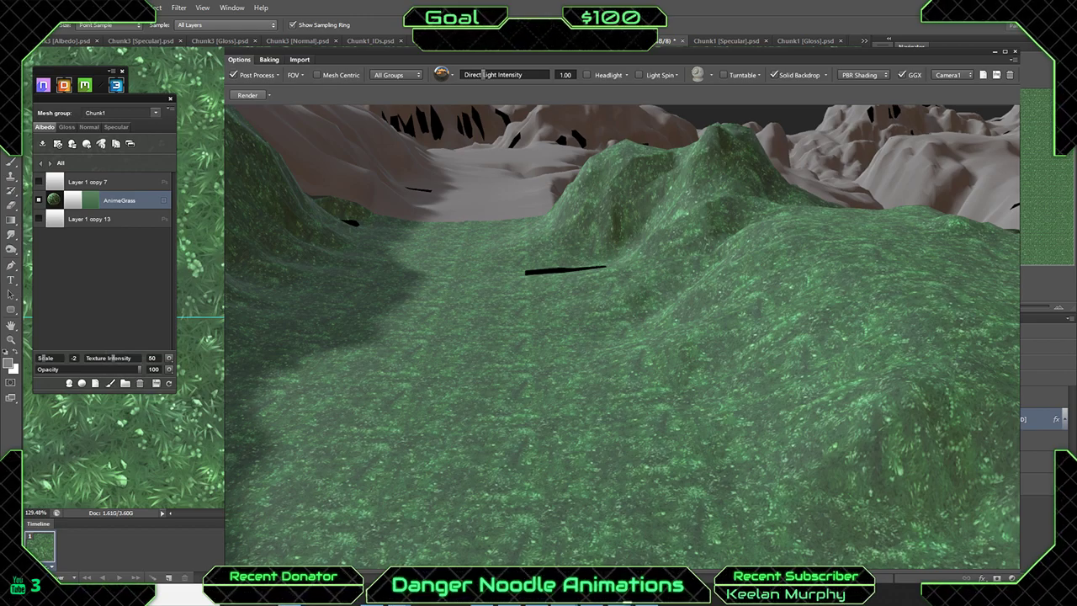
right_click(686, 288)
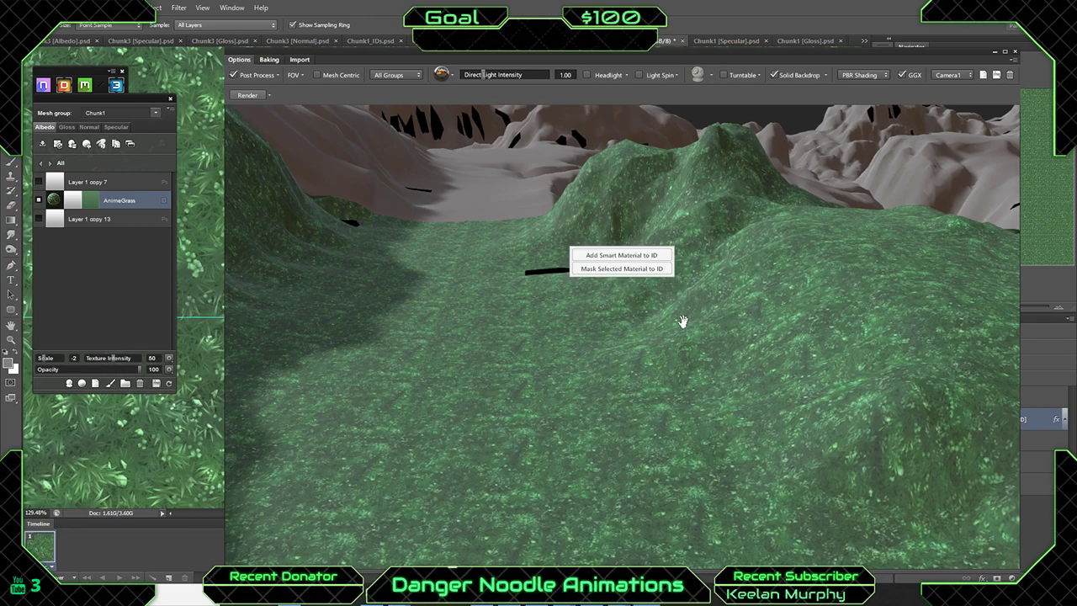
click(652, 348)
drag(620, 364, 466, 346)
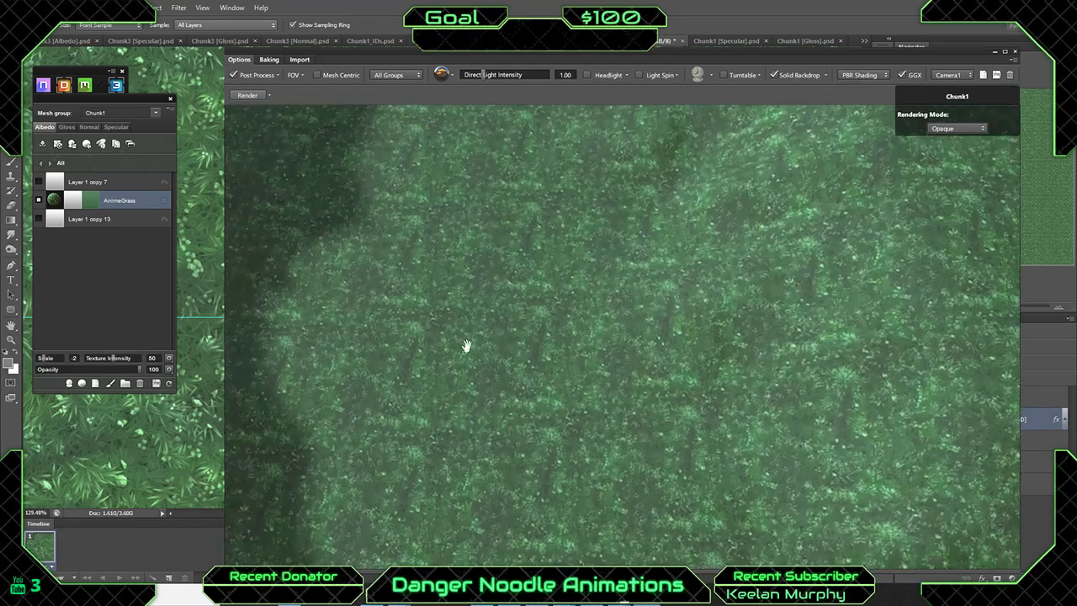
mouse_move(467, 346)
middle_down()
mouse_move(477, 356)
mouse_move(464, 357)
middle_up()
right_drag(570, 329, 683, 409)
middle_drag(682, 410, 683, 396)
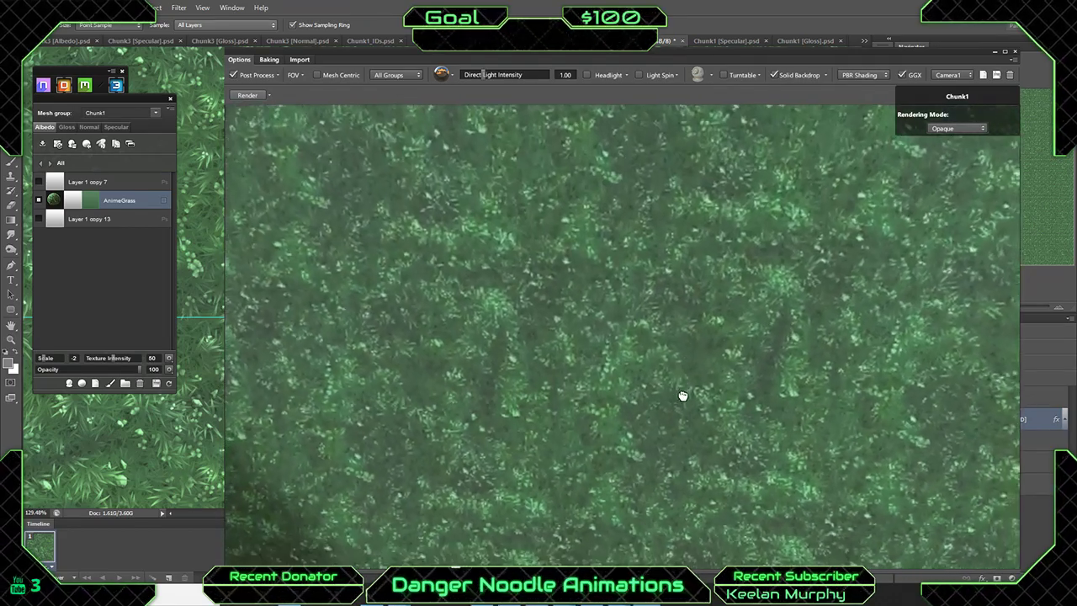
mouse_move(682, 396)
mouse_down()
mouse_move(666, 258)
mouse_move(681, 253)
mouse_up()
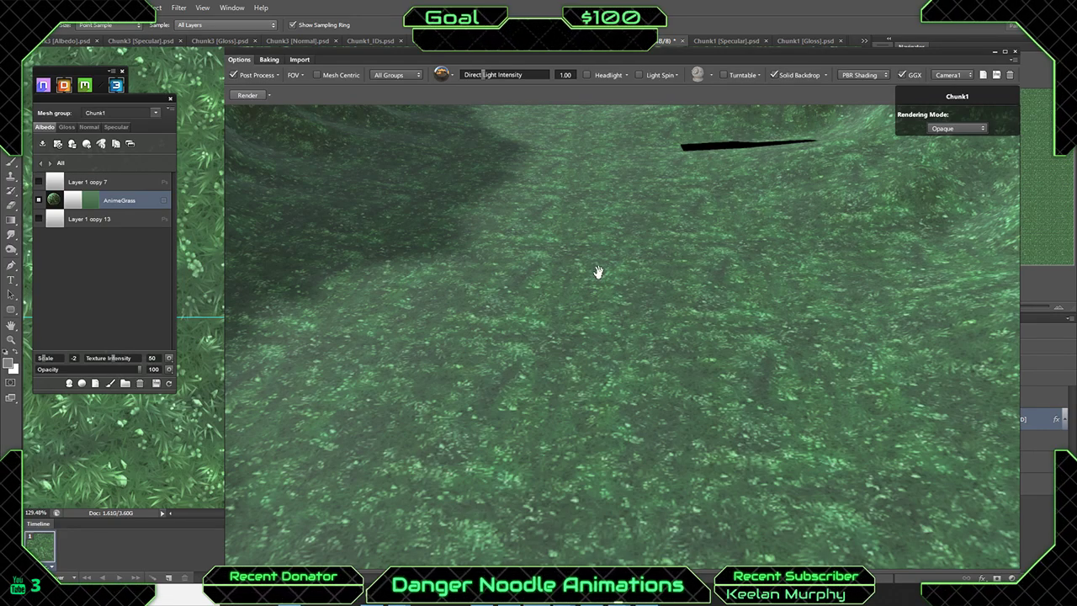
key(c)
click(604, 214)
drag(545, 337, 671, 517)
scroll(544, 379, down, 8)
middle_drag(624, 505, 690, 97)
drag(689, 101, 644, 286)
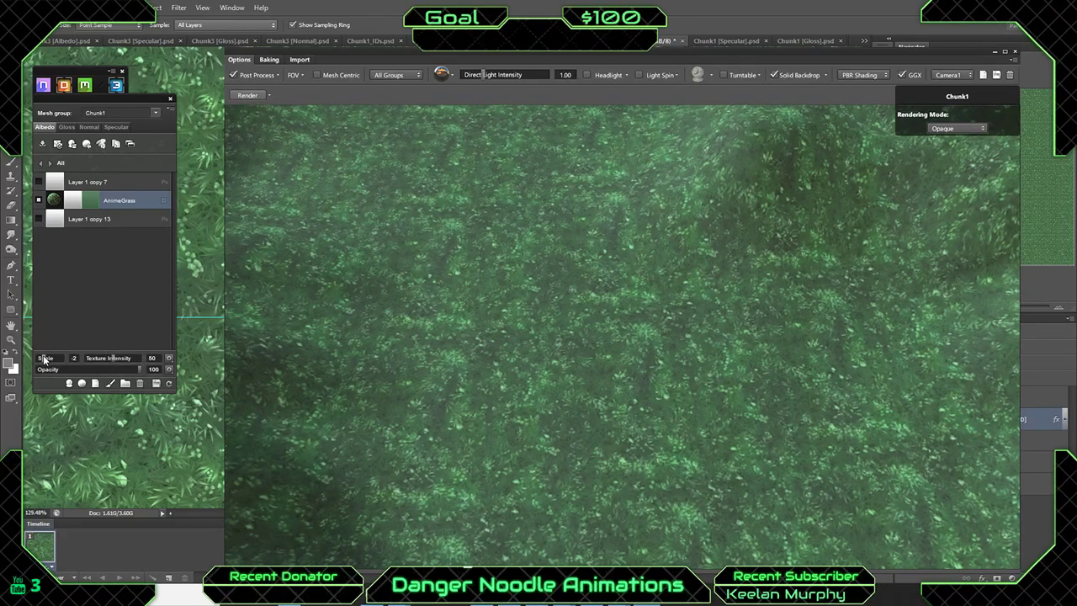
Set the AnimeGrass layer's scale in DDO to -3 and check the terrain in the 3D preview.
drag(44, 360, 42, 358)
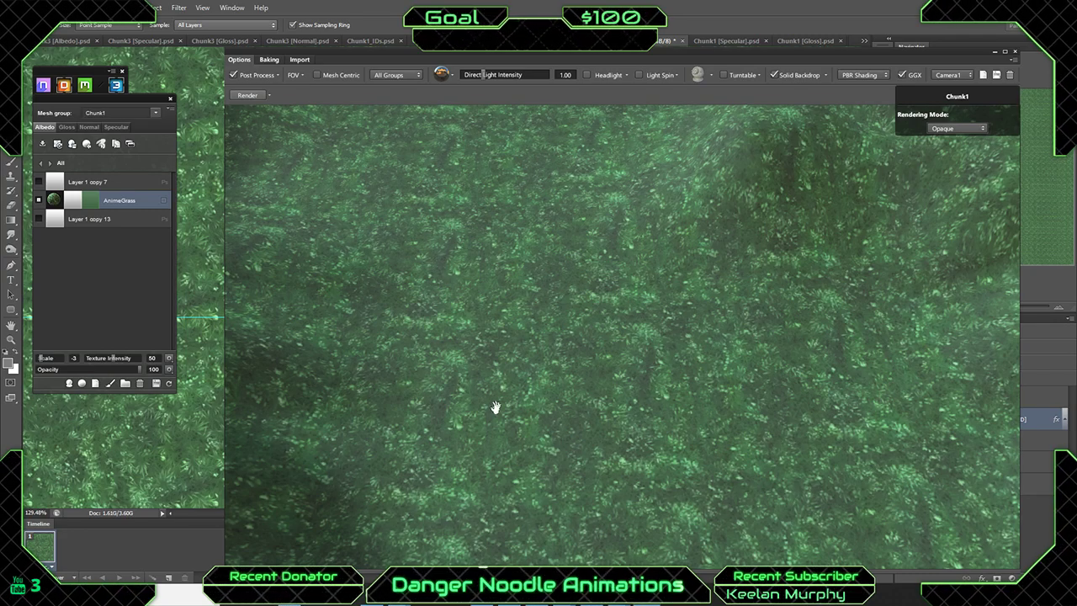
drag(496, 407, 608, 378)
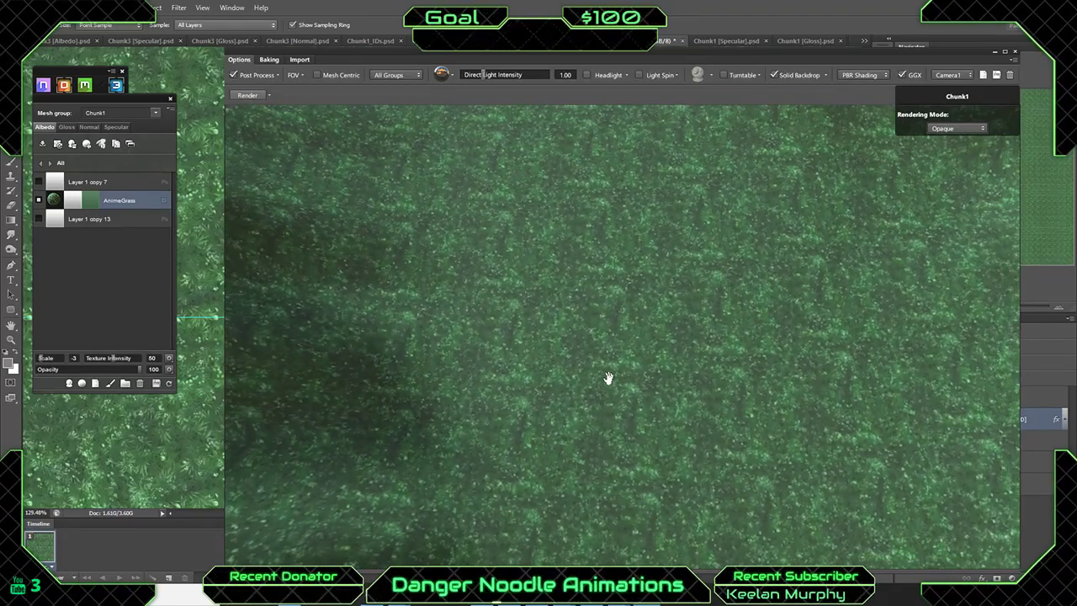
Hide the AnimeGrass layer and shrink the 3D preview window to uncover the albedo canvas and layer list.
click(38, 200)
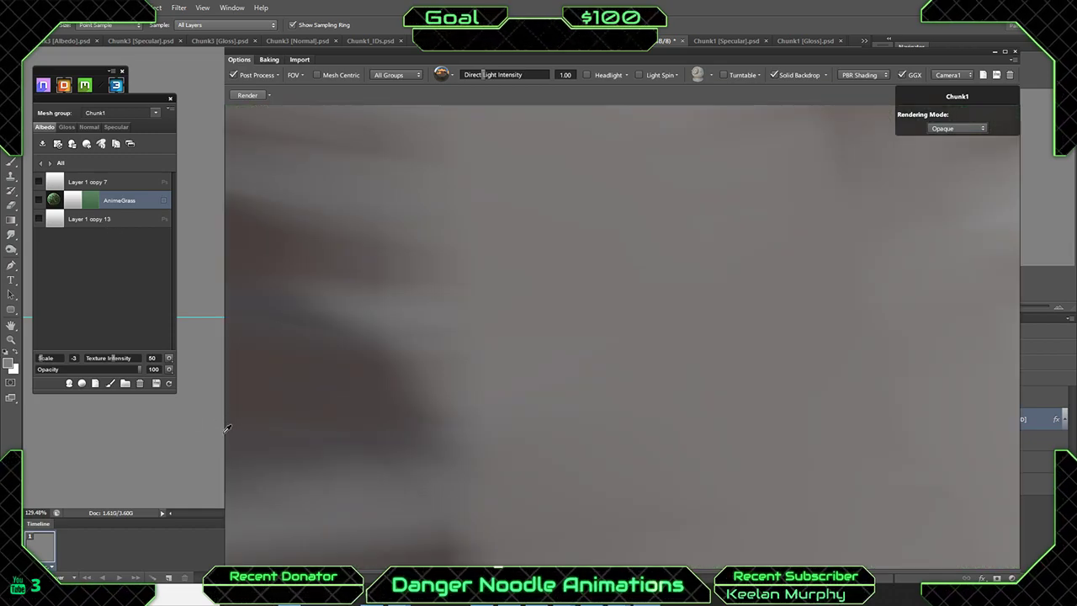
drag(222, 420, 527, 430)
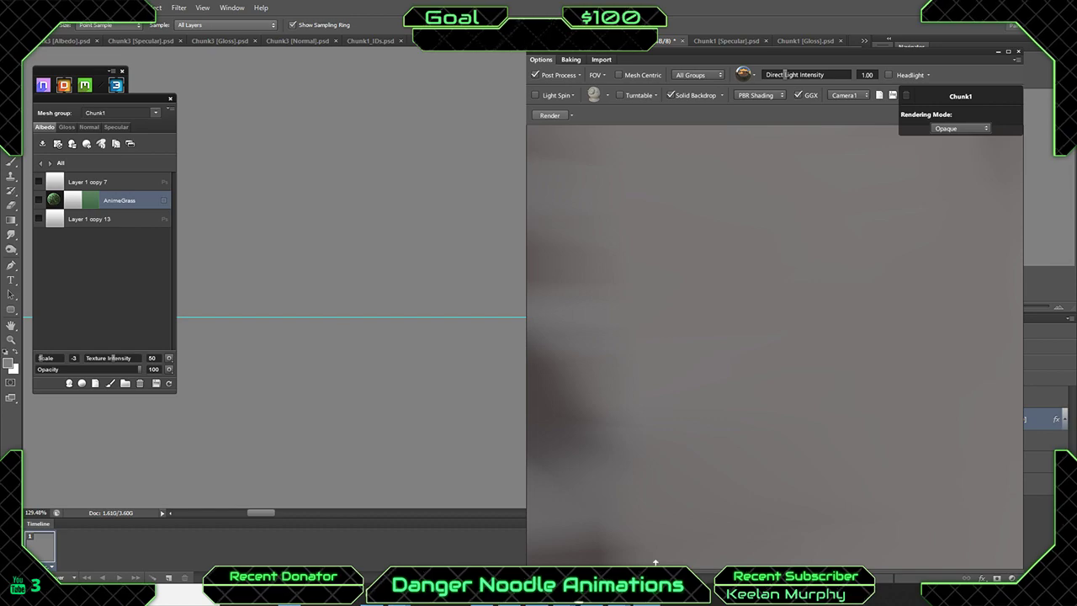
drag(702, 565, 693, 323)
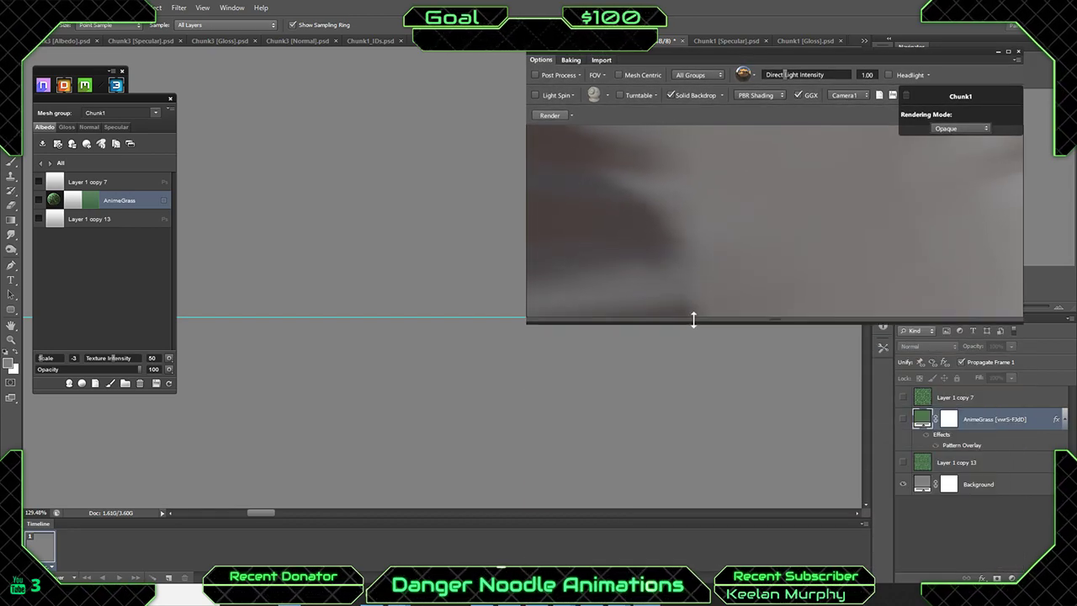
Show the Layer 1 copy 7 grass layer with the whole canvas in view and make it the active layer.
scroll(510, 361, down, 2)
alt+scroll(421, 341, down, 4)
alt+scroll(393, 342, down, 8)
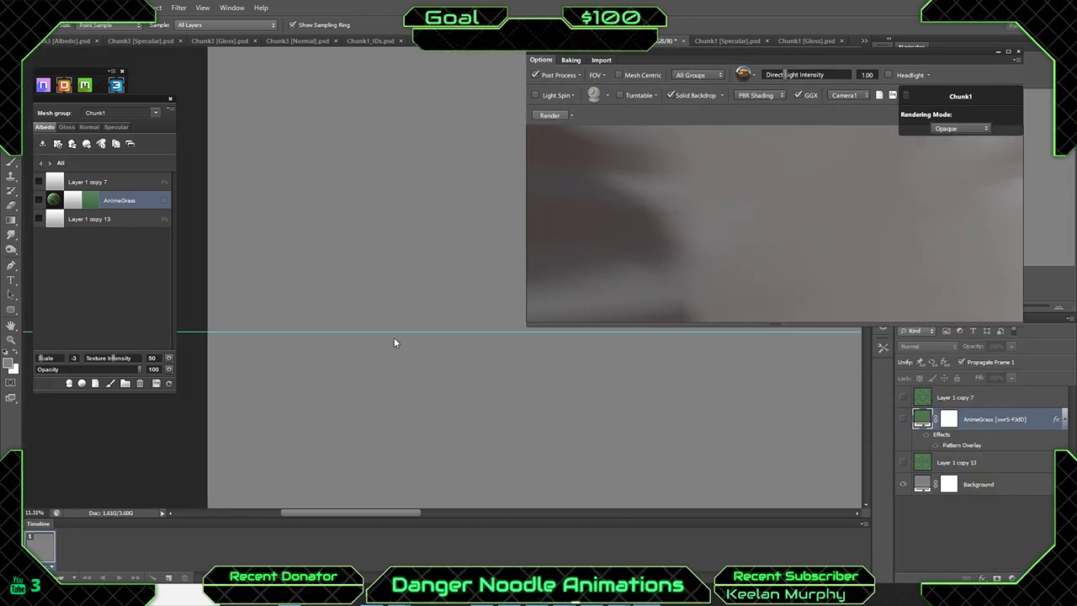
alt+scroll(338, 320, up, 1)
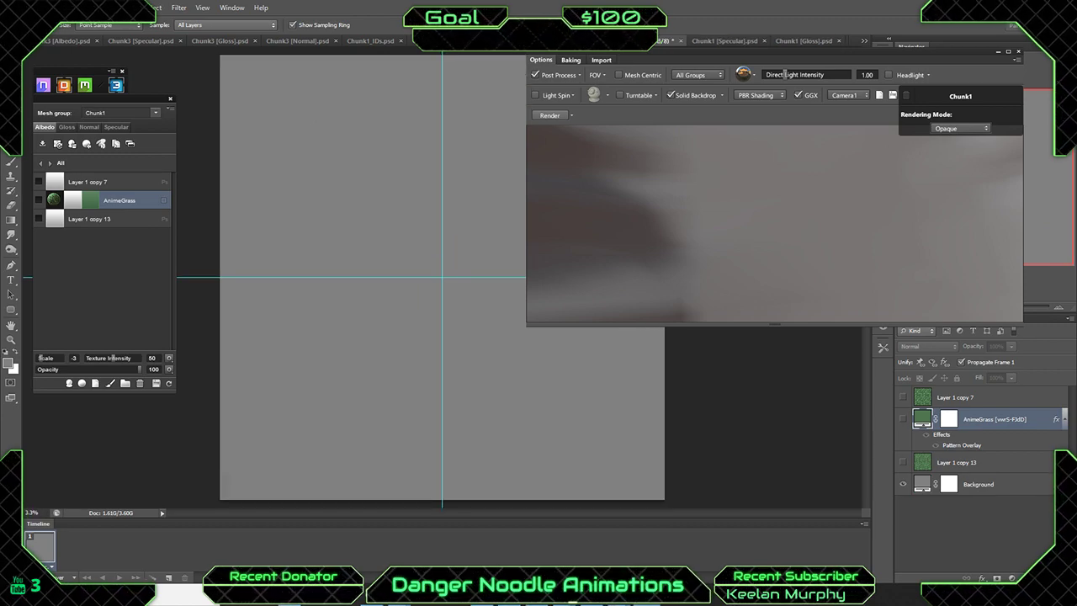
key(alt+i)
key(Escape)
click(903, 398)
click(966, 401)
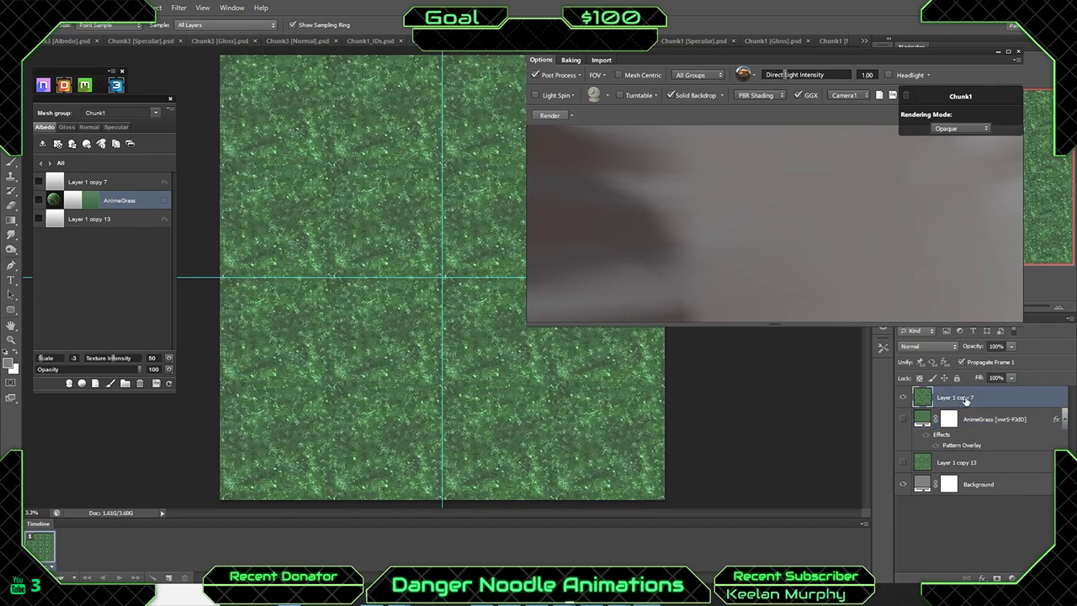
Try to scale Layer 1 copy 7 down to about 11% in the canvas's upper-left corner, comparing the grass detail.
key(v)
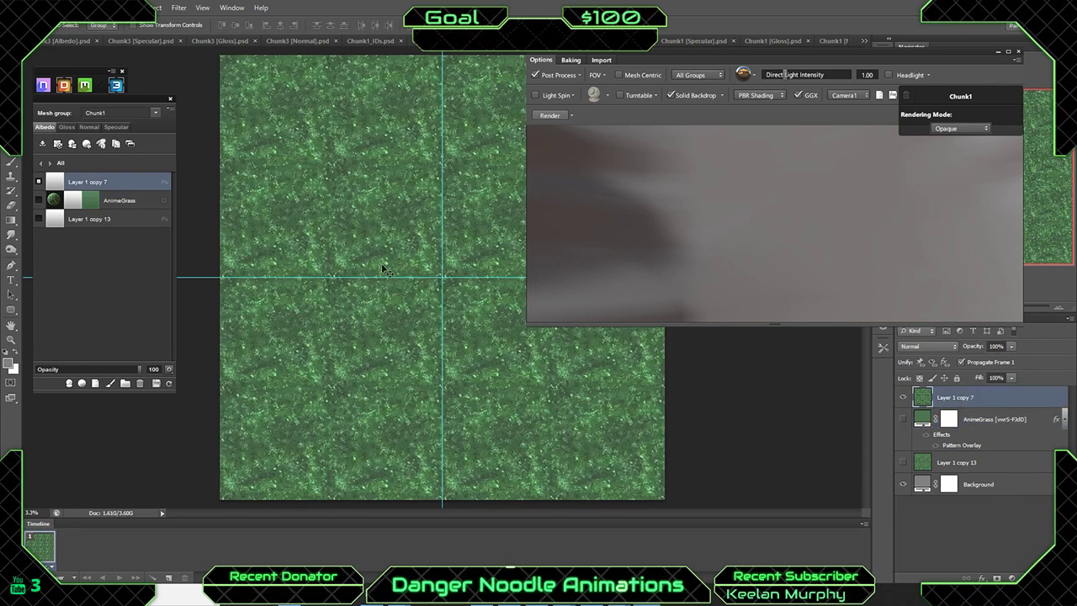
key(ctrl+t)
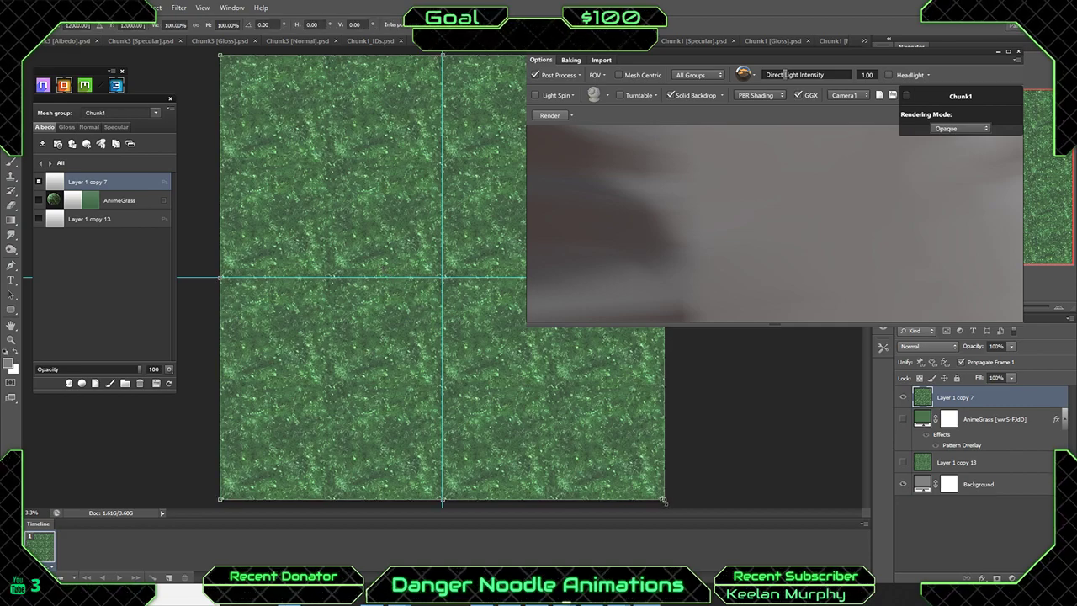
shift+drag(664, 499, 264, 89)
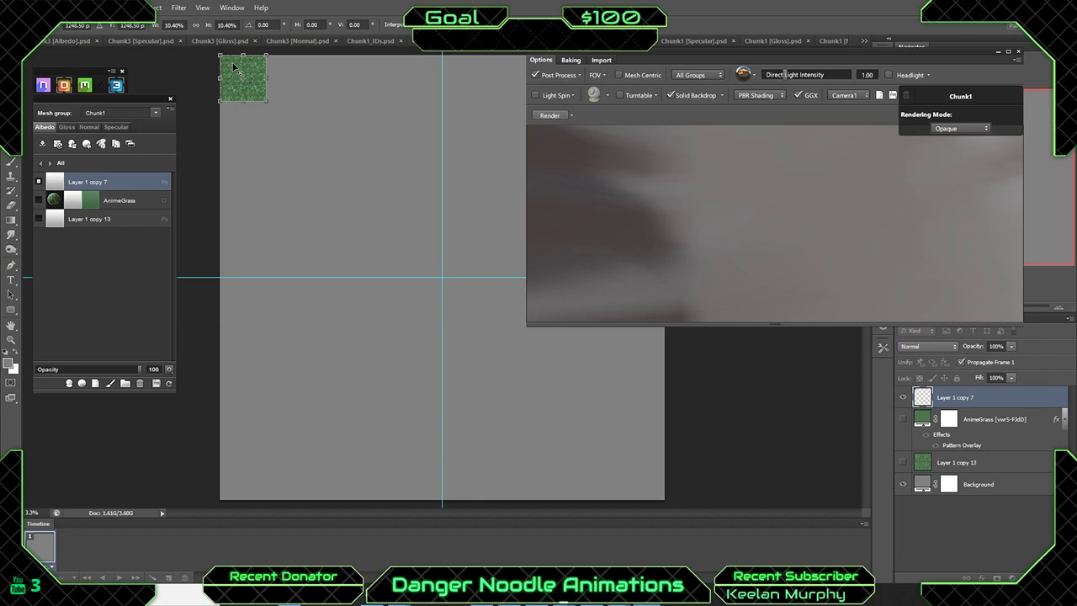
alt+scroll(234, 69, up, 2)
alt+scroll(233, 69, up, 6)
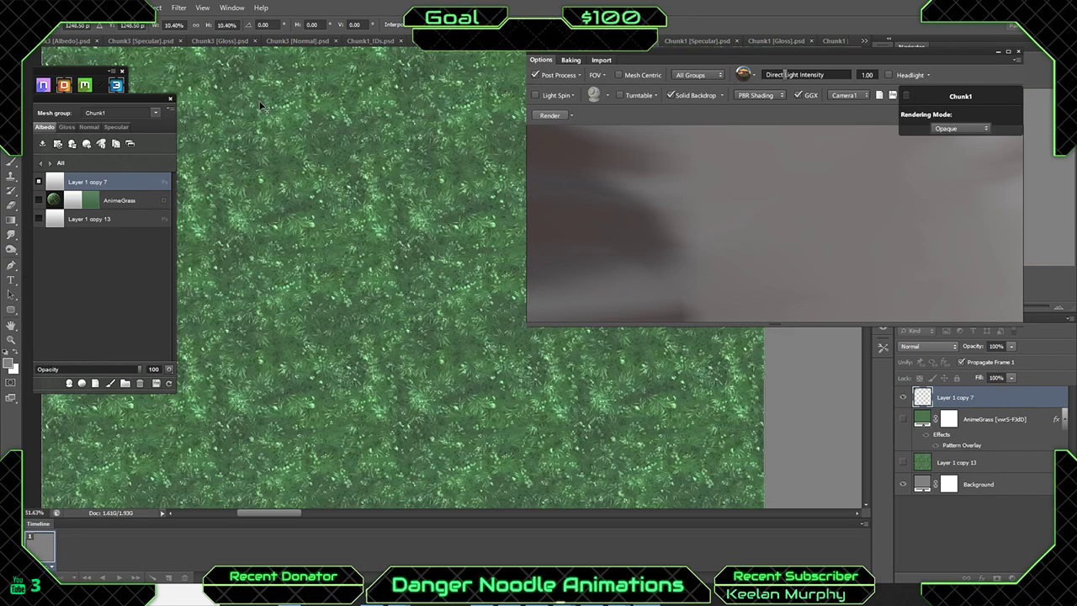
alt+scroll(257, 101, up, 3)
alt+scroll(340, 149, down, 4)
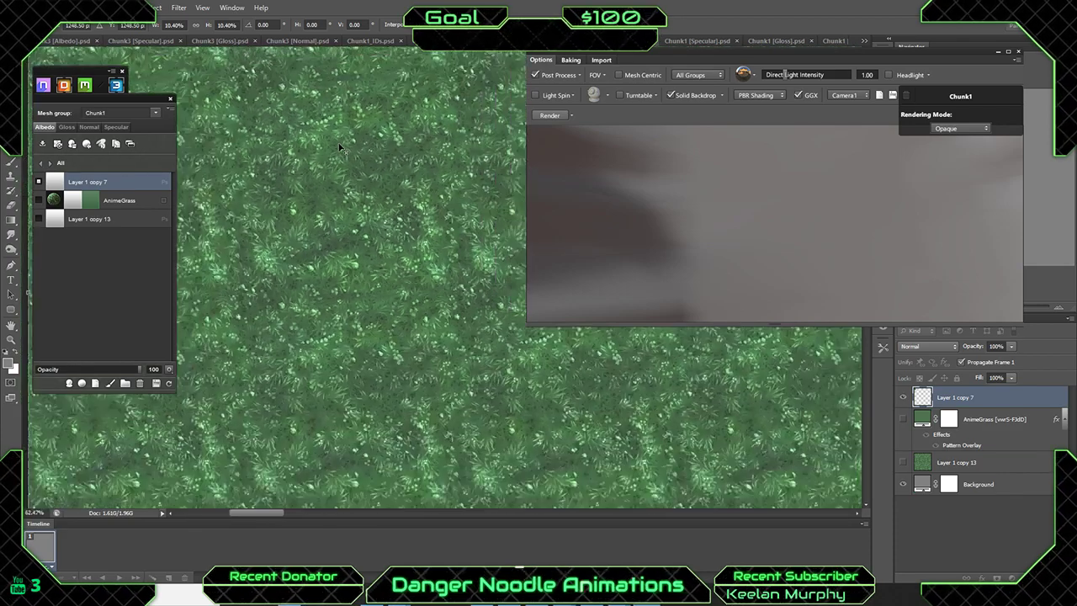
alt+scroll(497, 308, down, 1)
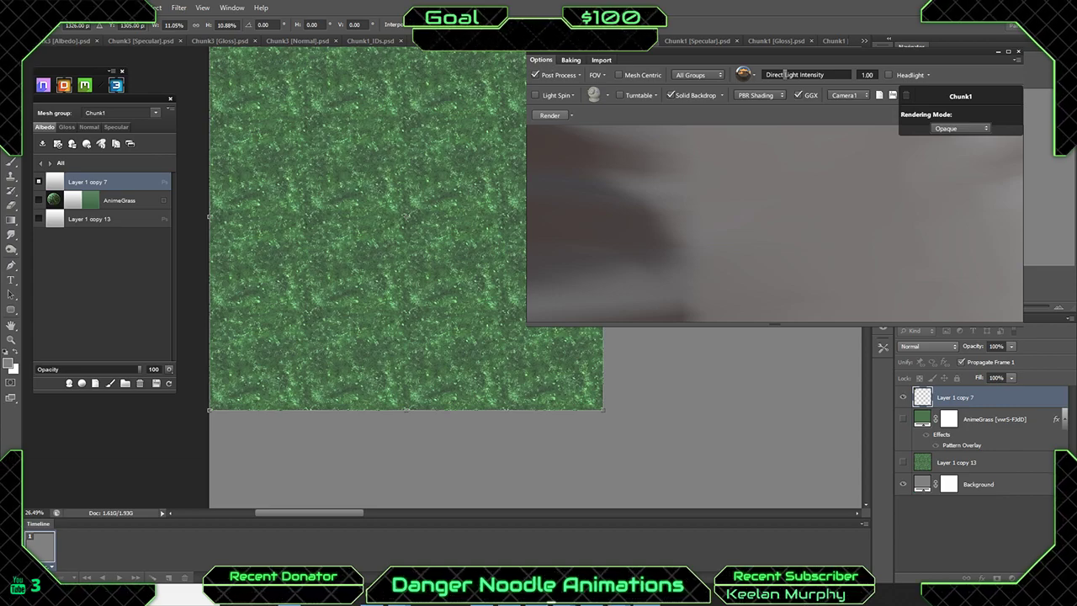
key(Return)
alt+scroll(308, 258, down, 5)
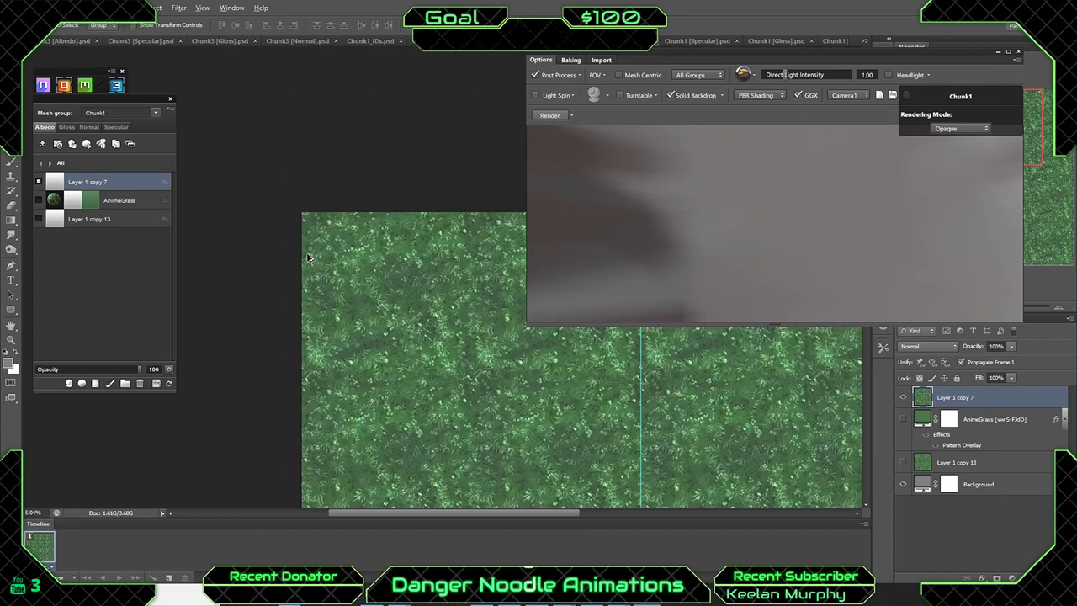
Hide Layer 1 copy 7, show the AnimeGrass layer and compare its tiling detail across the albedo canvas.
click(903, 398)
click(904, 420)
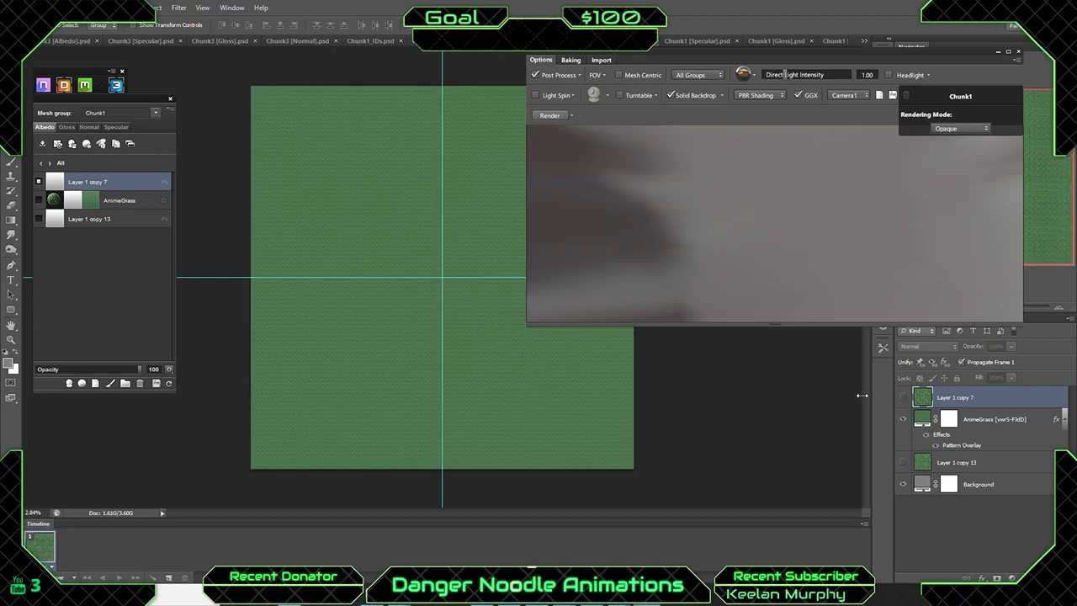
alt+scroll(319, 160, up, 6)
alt+scroll(319, 160, up, 8)
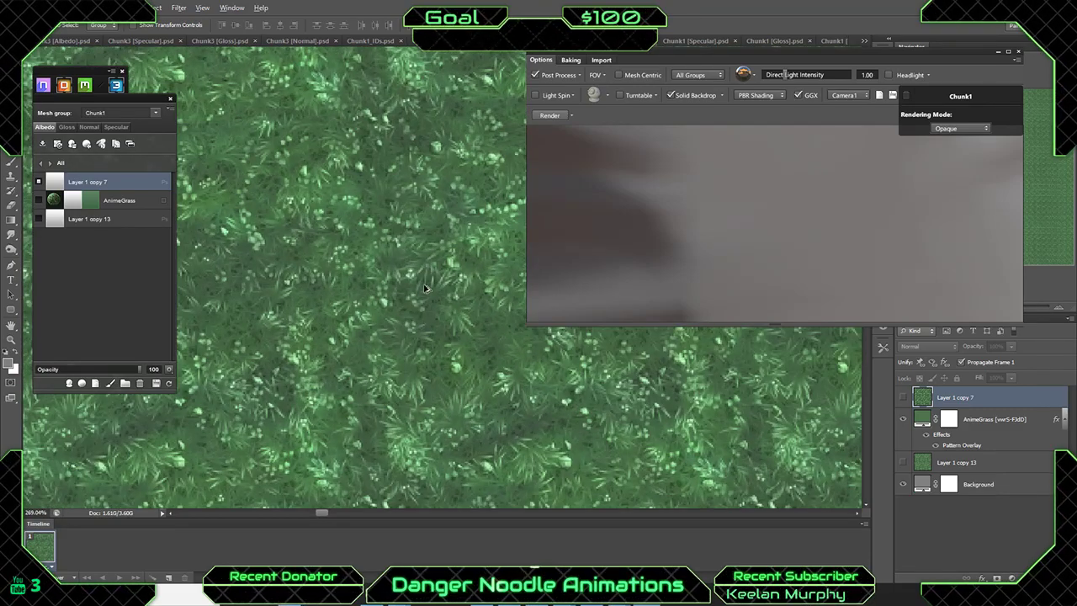
alt+scroll(425, 288, down, 5)
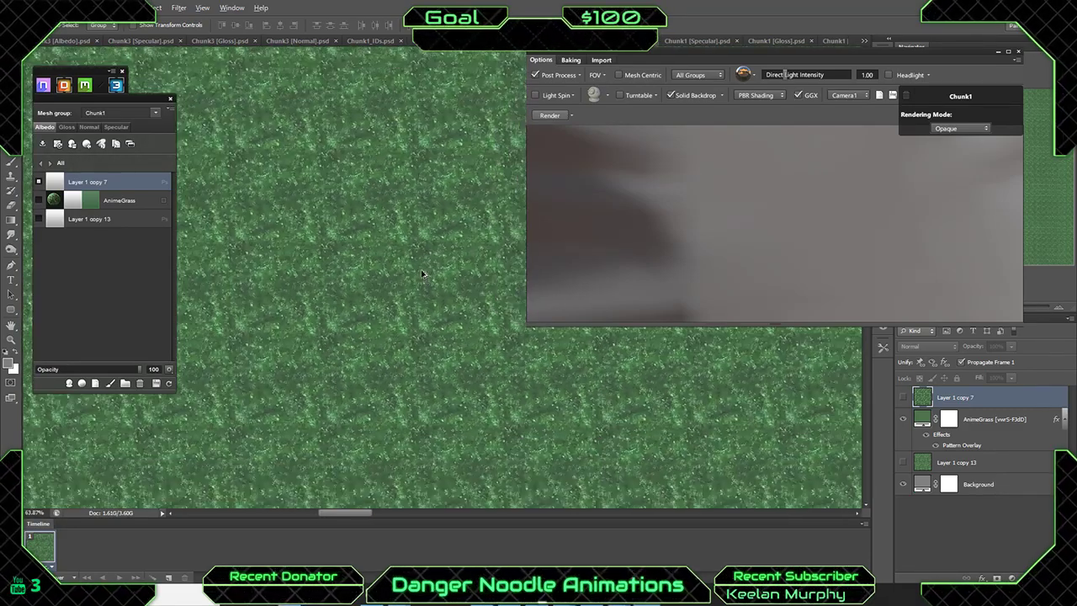
alt+scroll(383, 259, down, 7)
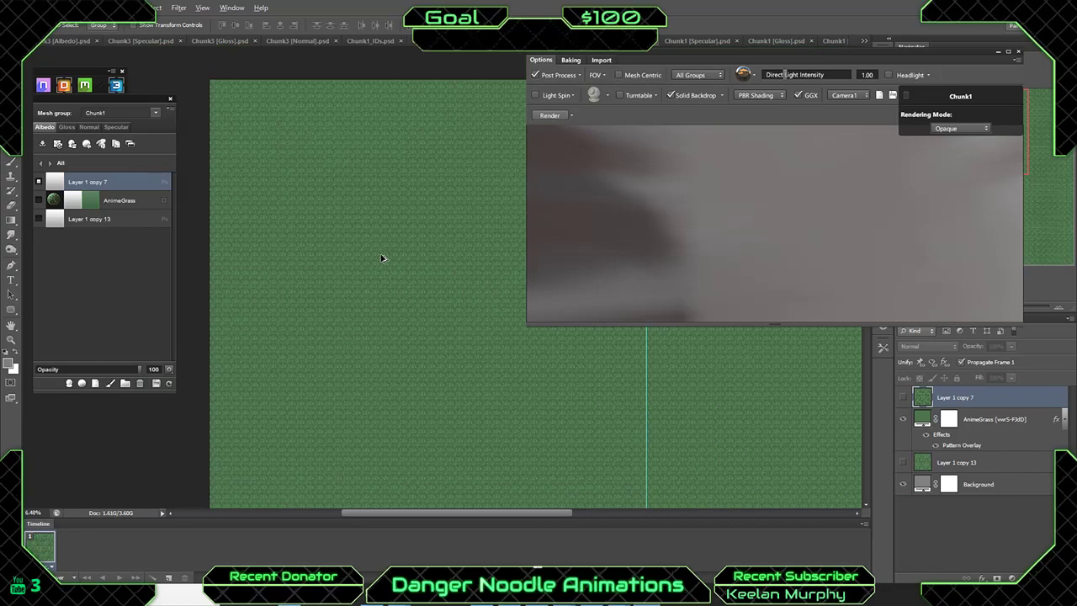
alt+scroll(381, 259, down, 2)
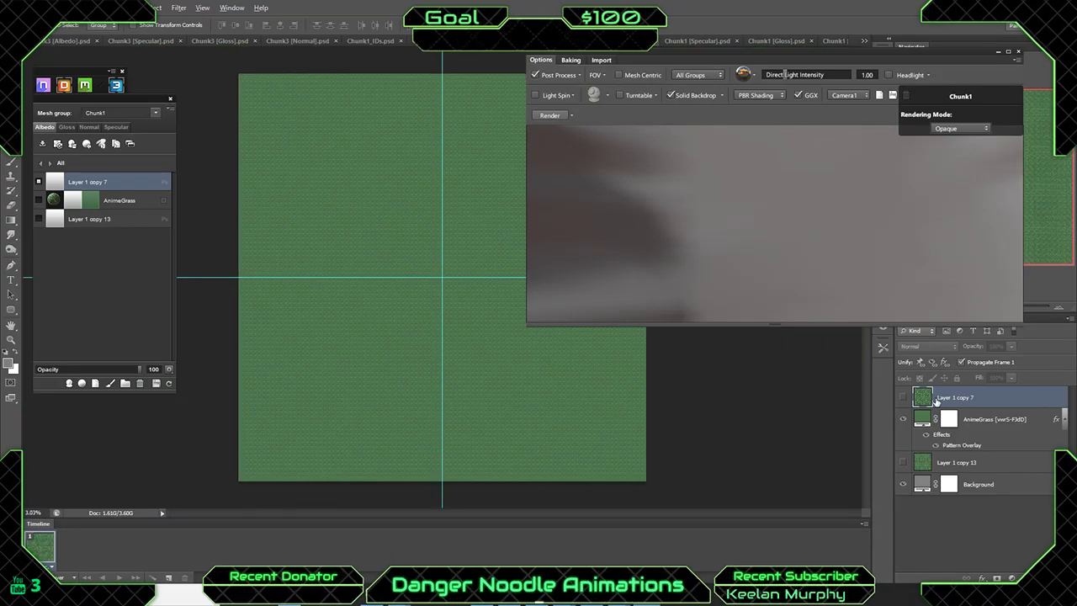
Hide the AnimeGrass layer and delete it from the Chunk1 albedo layer stack in DDO.
click(905, 421)
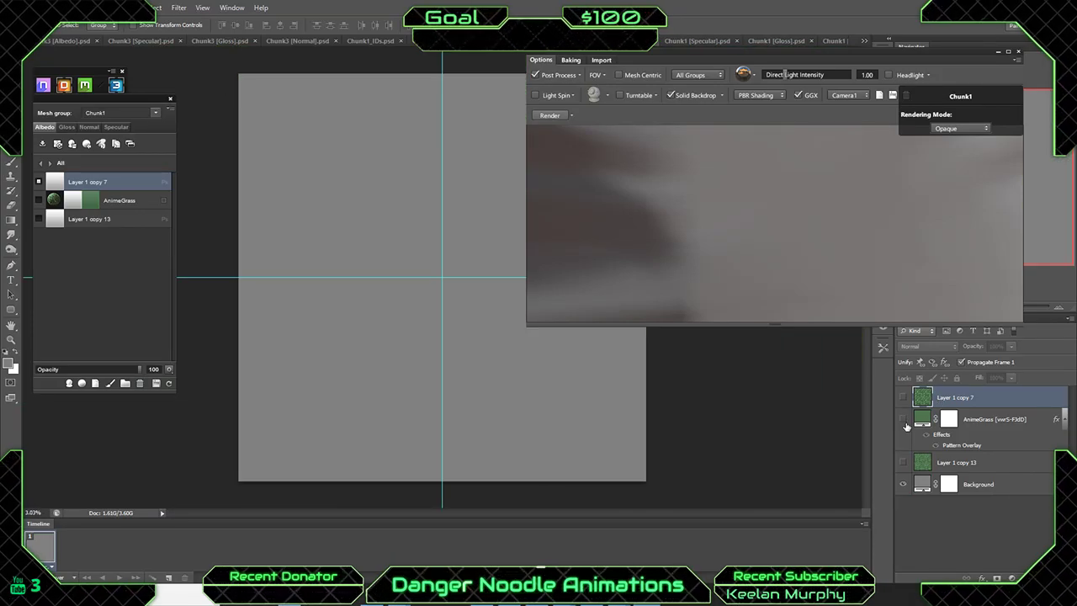
click(991, 417)
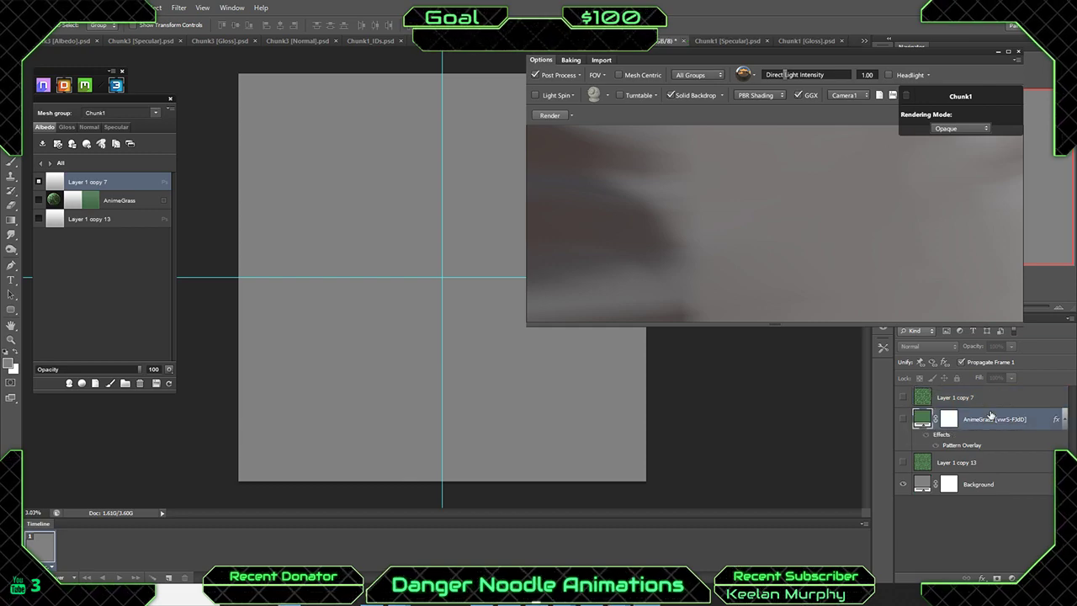
click(144, 203)
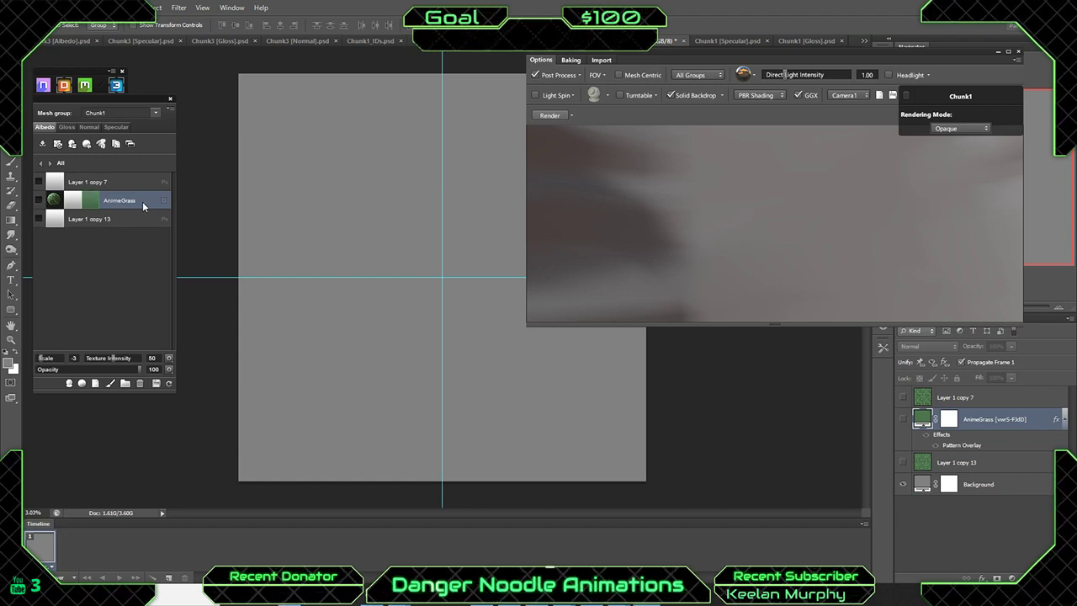
click(140, 384)
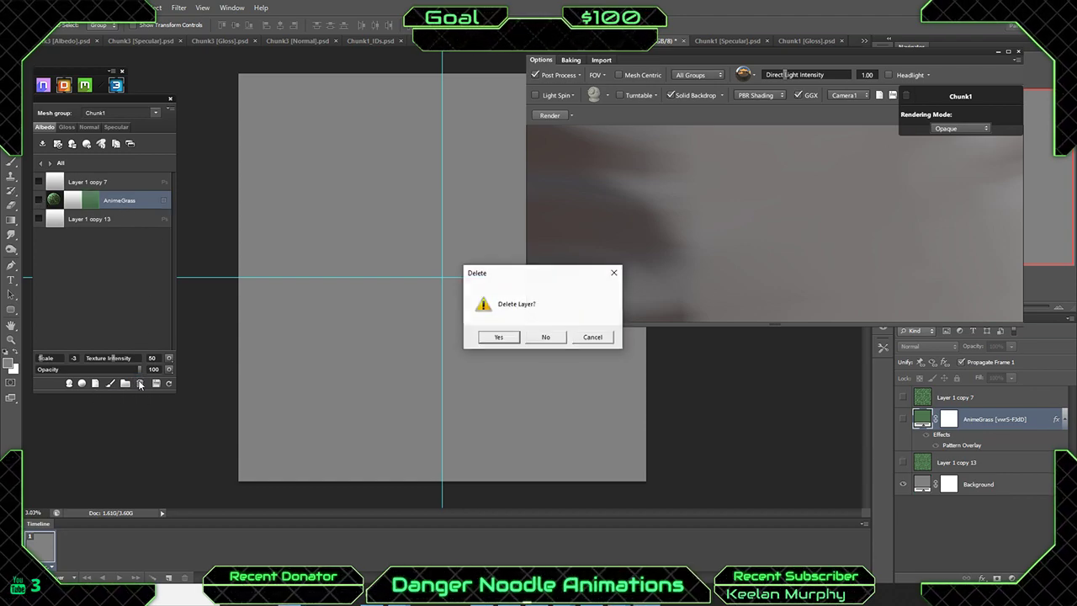
click(485, 337)
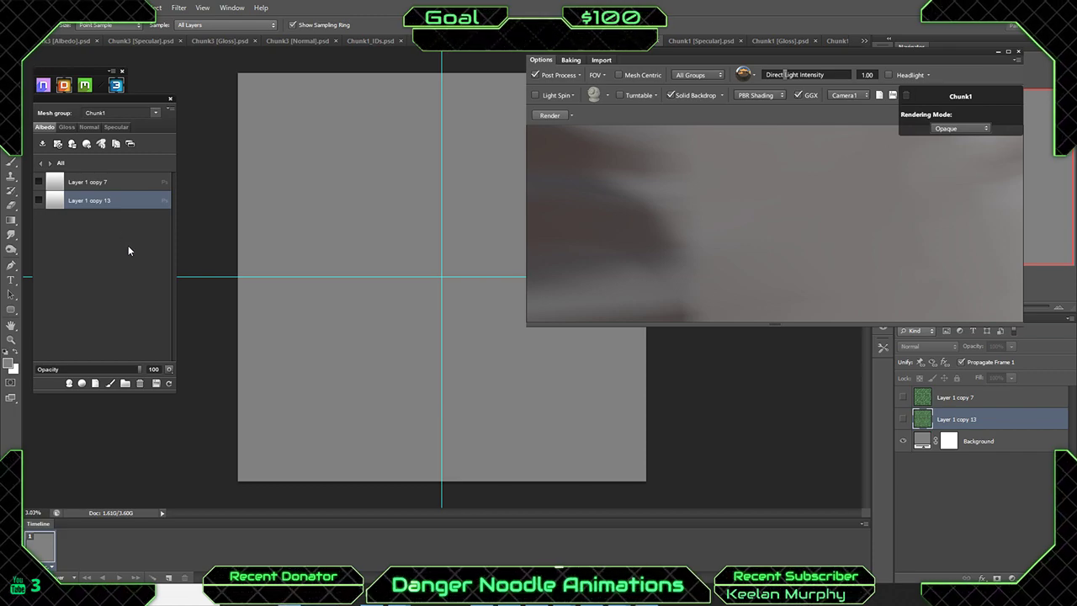
Add the custom AnimeGrass material as a new layer on Chunk1.
click(82, 384)
click(233, 136)
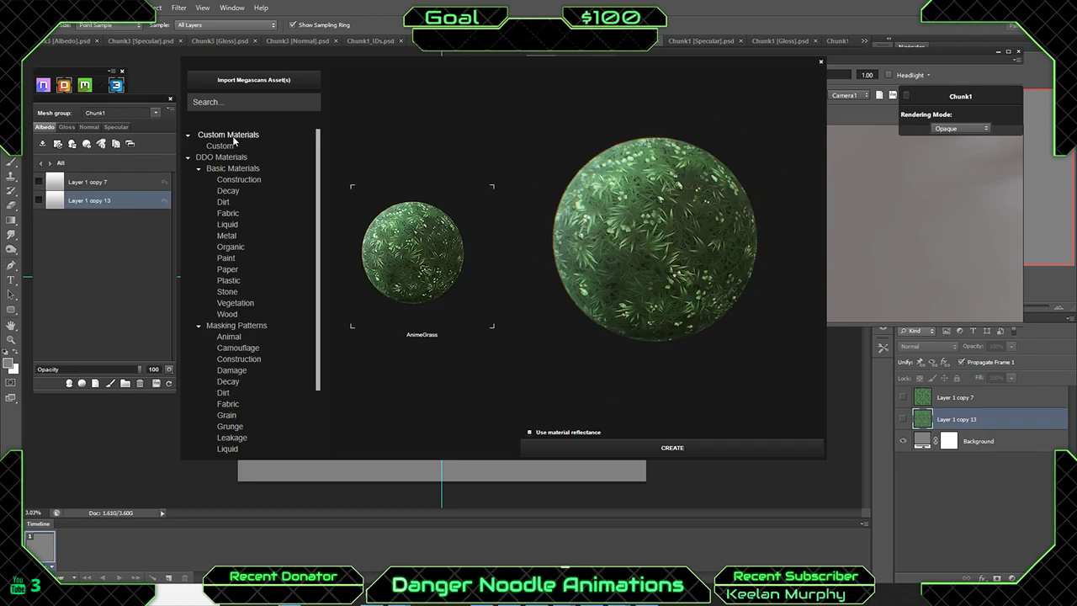
click(656, 446)
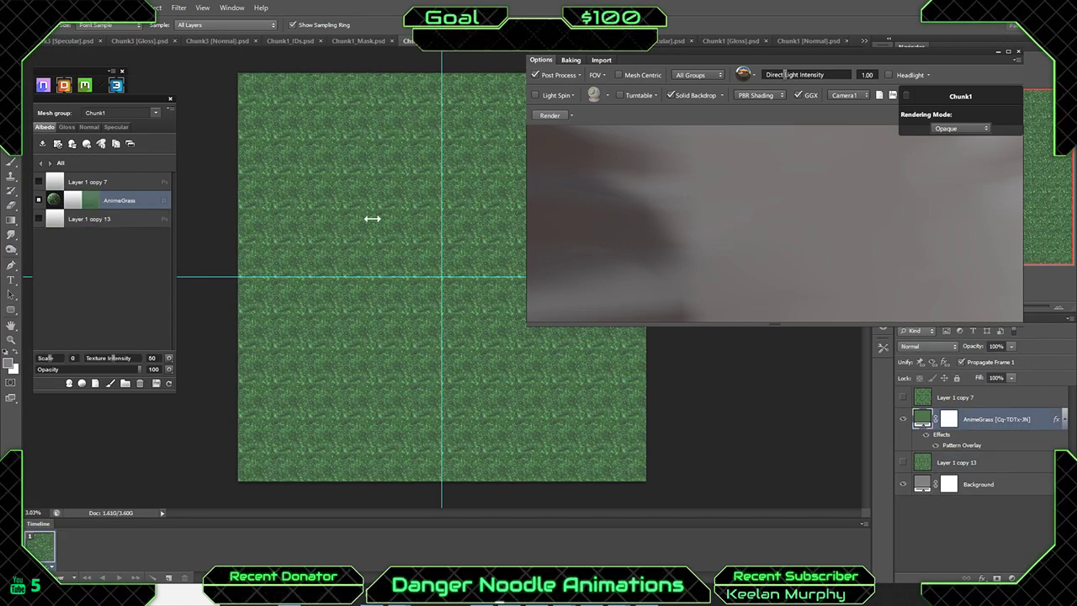
Inspect the new grass tiling on the albedo canvas and set the AnimeGrass layer's scale to -2.
alt+scroll(354, 187, up, 5)
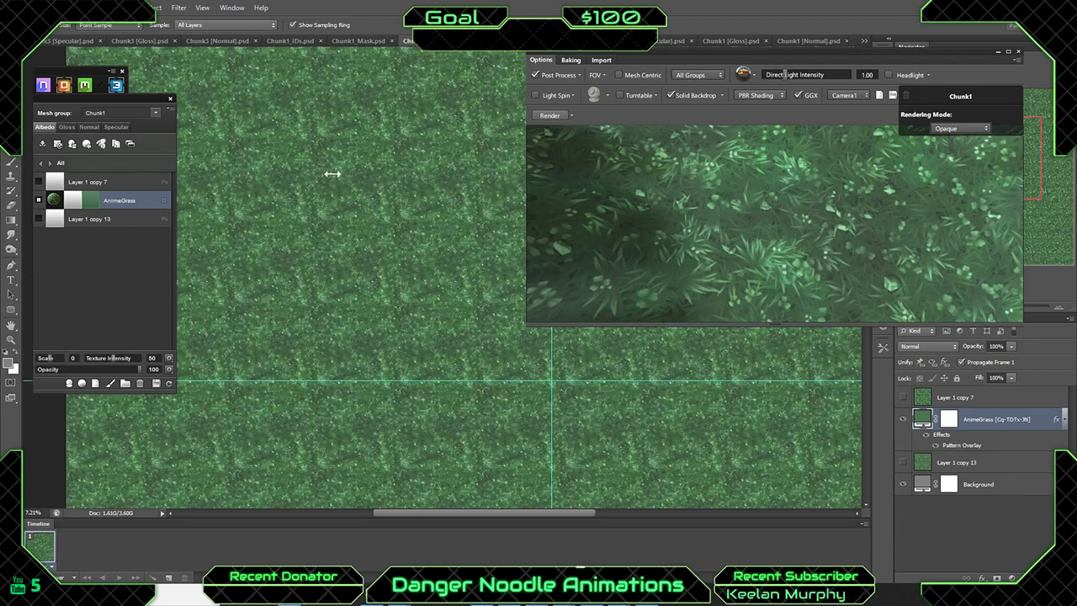
alt+scroll(456, 283, down, 3)
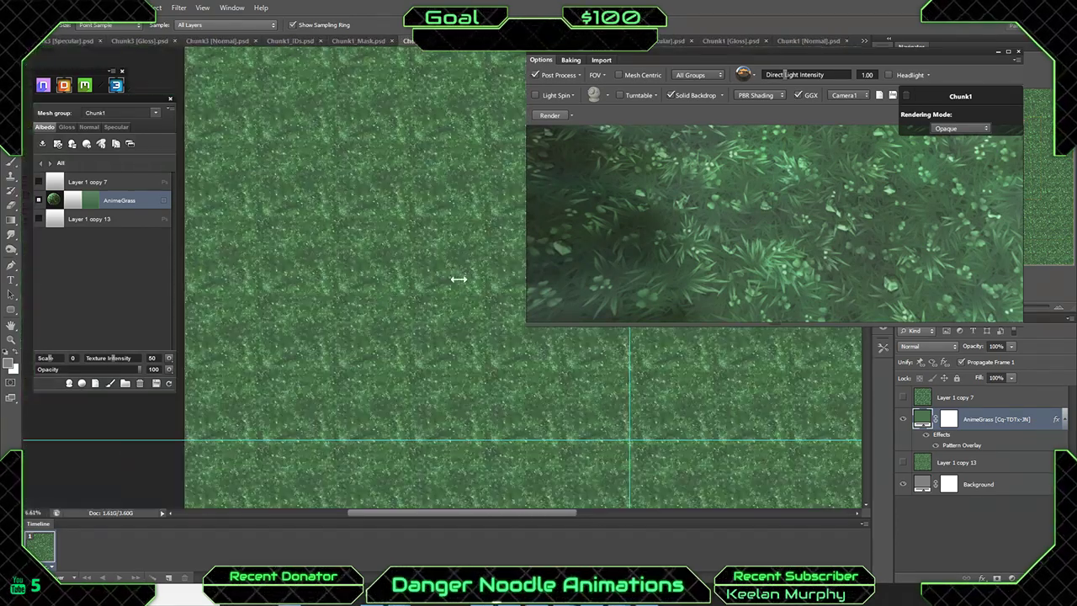
alt+scroll(366, 185, up, 4)
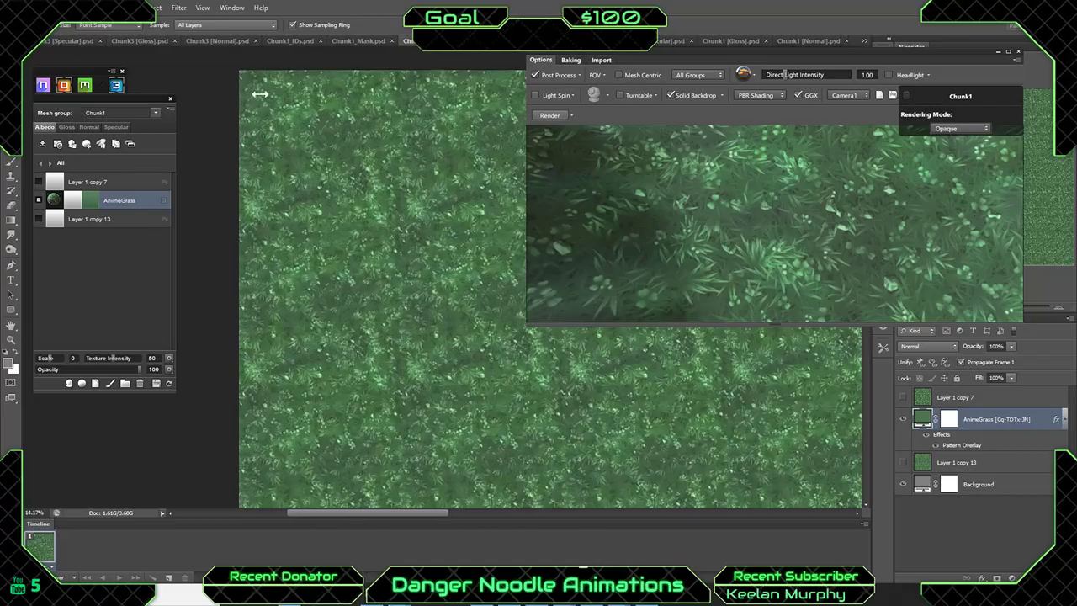
alt+scroll(290, 112, down, 2)
alt+scroll(305, 257, up, 2)
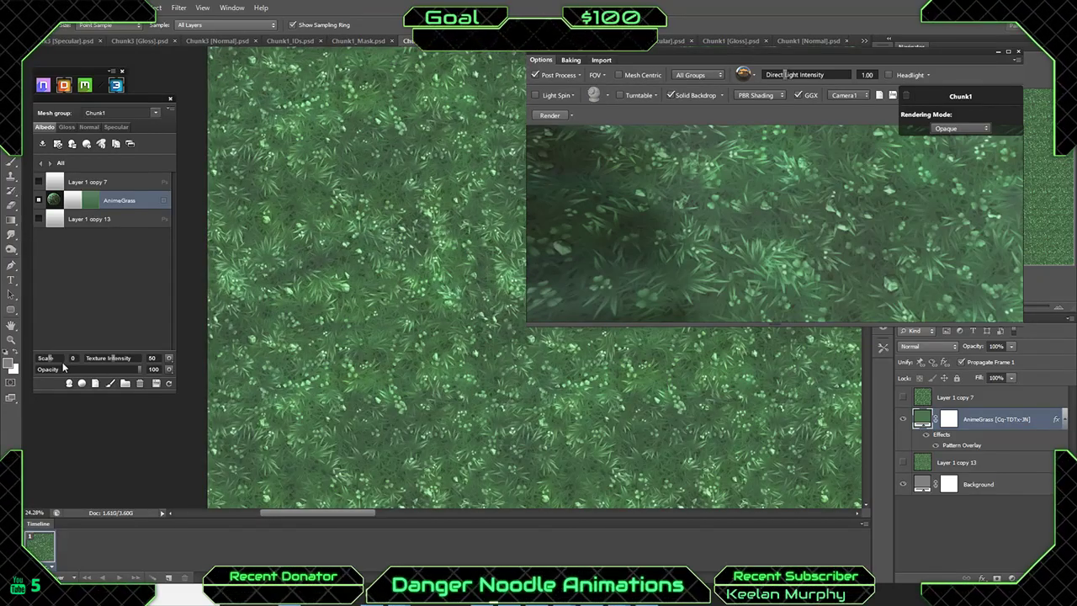
drag(51, 362, 49, 364)
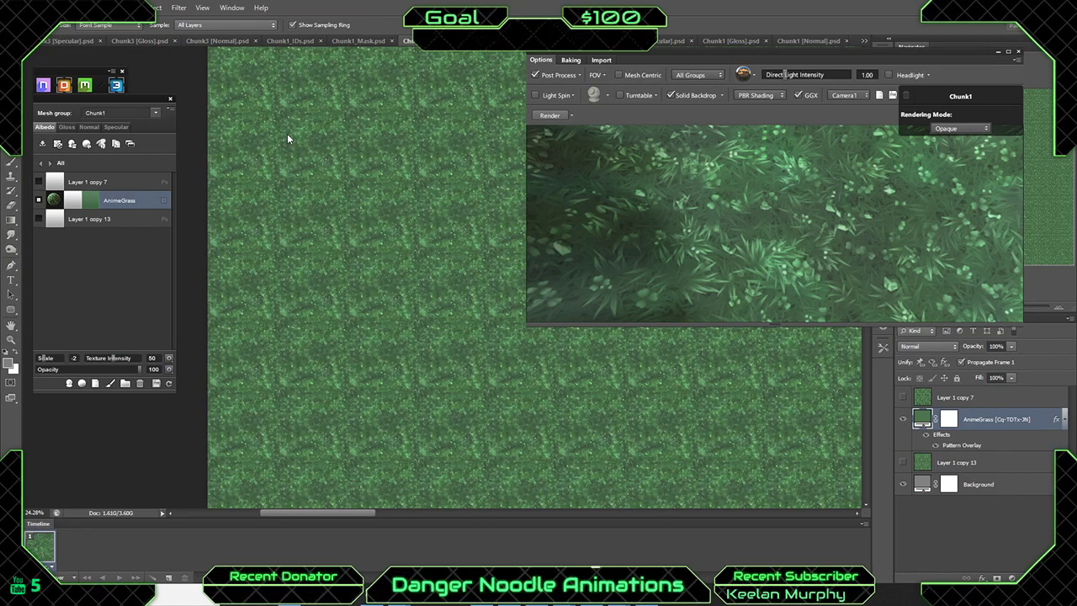
Examine the rescaled grass on the albedo canvas, comparing close-up blade detail with the overall tiling and the 3D preview.
scroll(321, 161, up, 3)
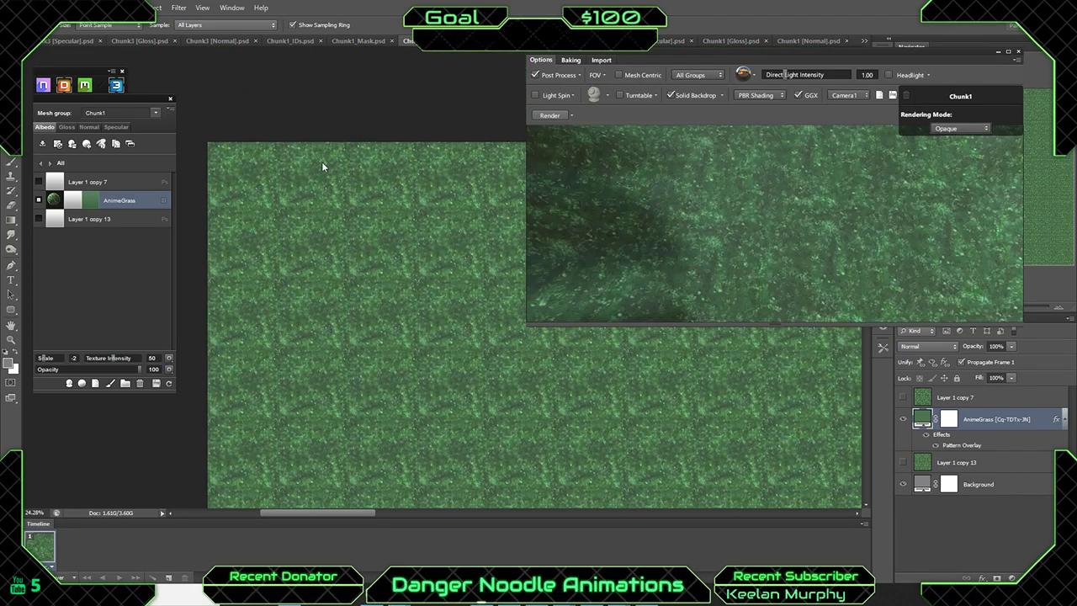
alt+scroll(299, 205, up, 3)
alt+scroll(299, 207, up, 7)
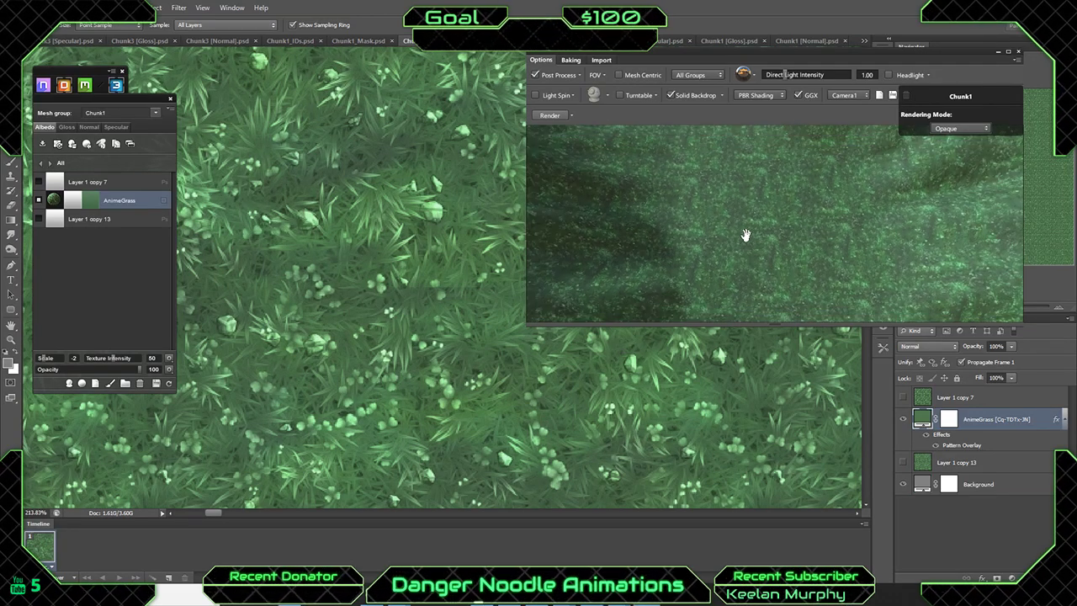
drag(737, 220, 556, 221)
alt+scroll(344, 203, down, 10)
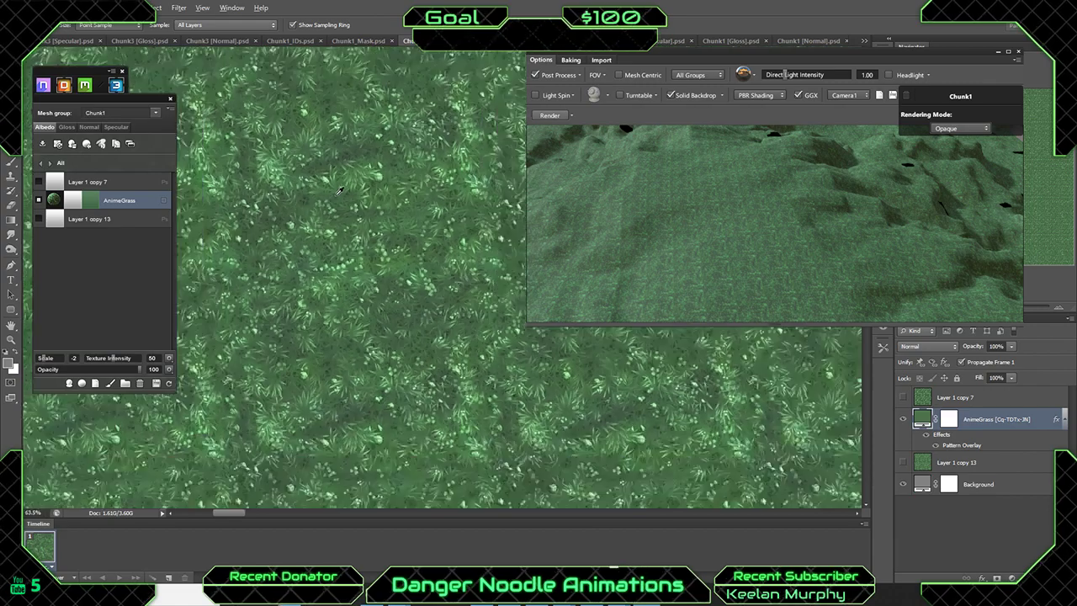
alt+scroll(340, 191, down, 5)
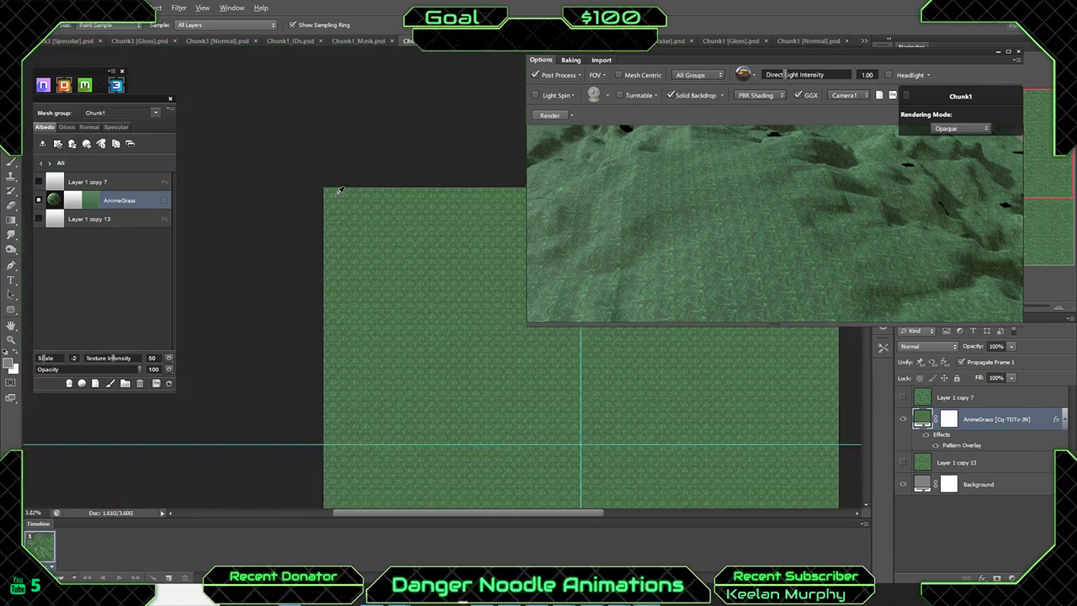
alt+scroll(283, 108, up, 4)
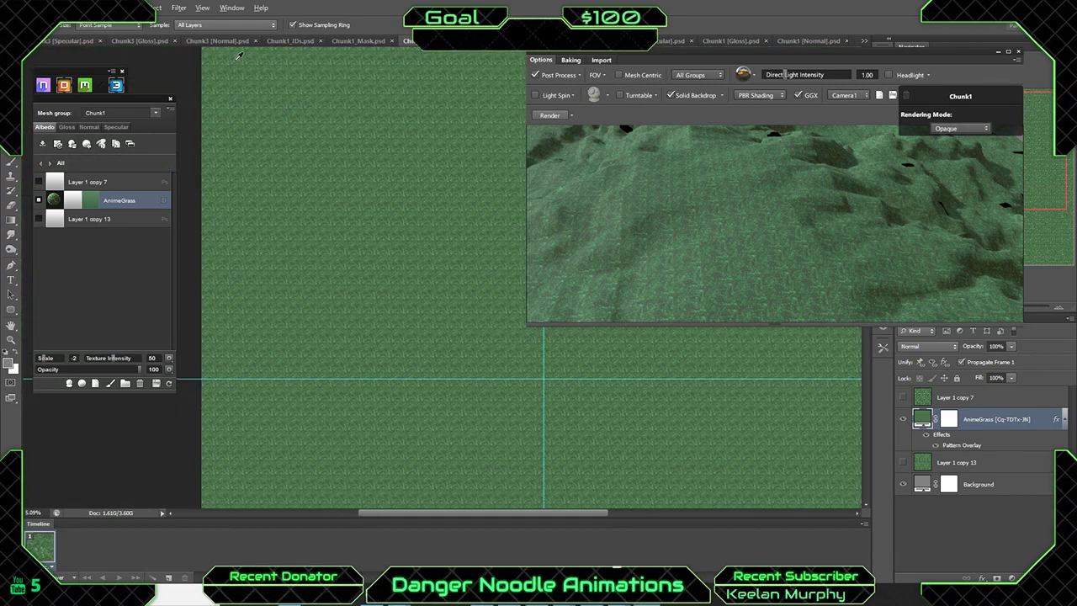
alt+scroll(278, 147, up, 10)
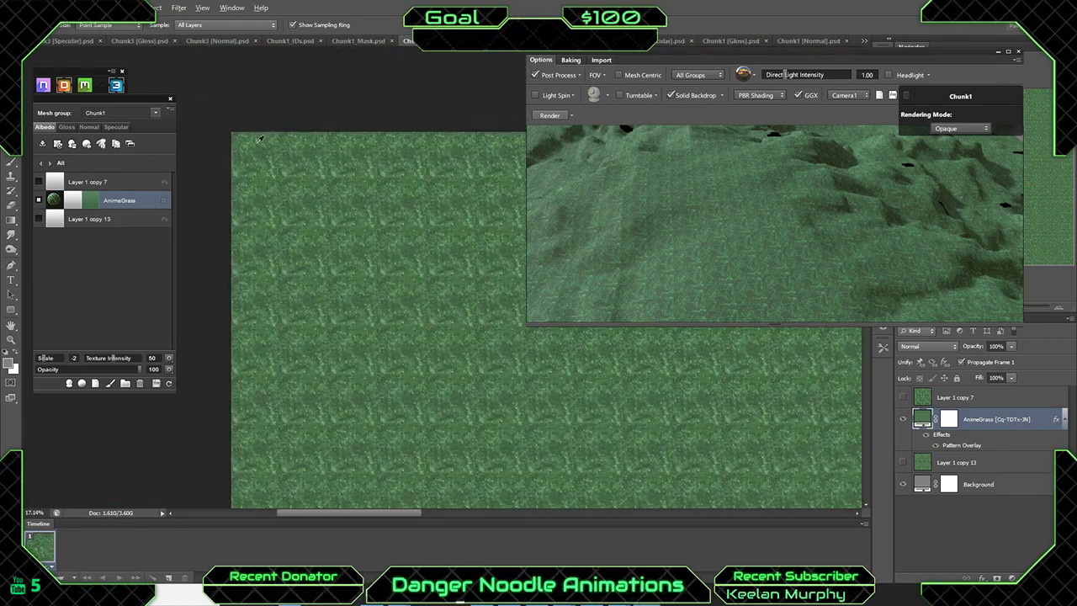
alt+scroll(290, 157, up, 1)
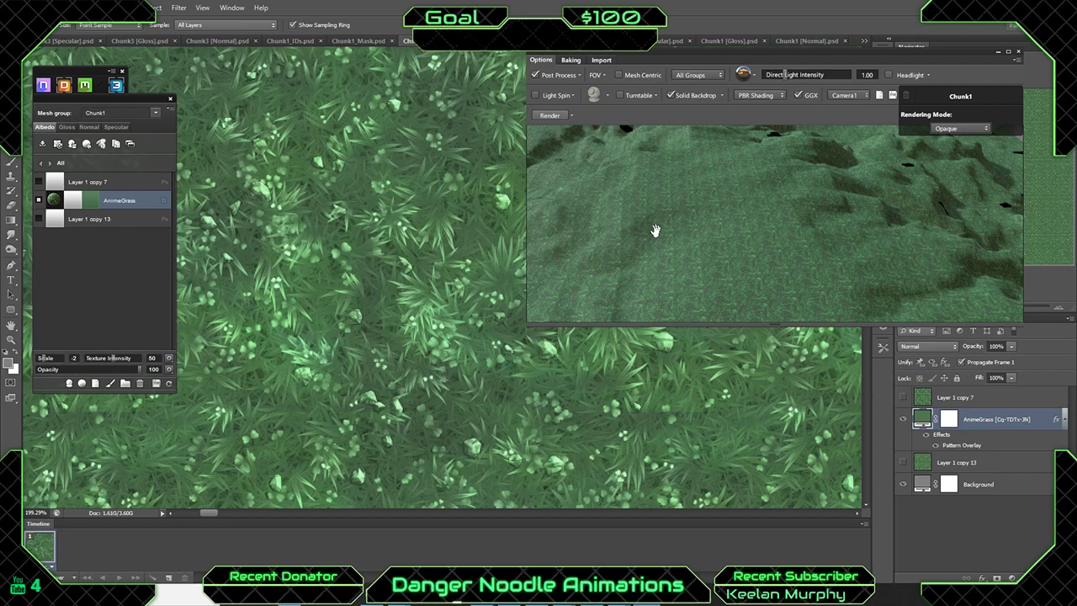
Examine the grass-covered terrain in the 3D preview, temporarily enabling Mesh Centric to reframe the whole mesh.
drag(656, 231, 582, 184)
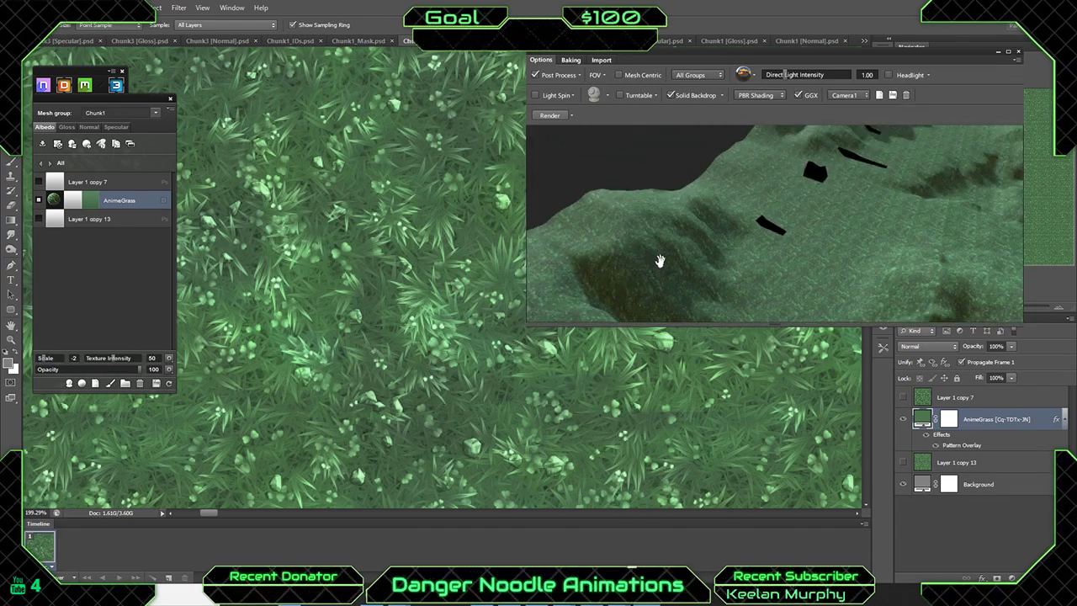
drag(660, 262, 676, 245)
click(621, 77)
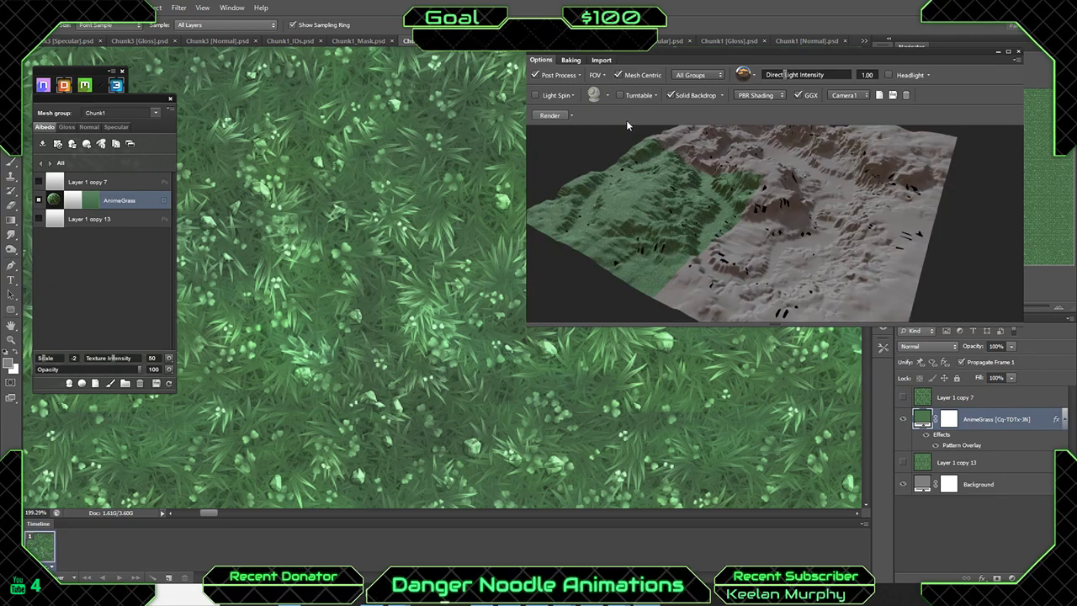
drag(627, 126, 717, 192)
right_drag(718, 192, 803, 183)
drag(746, 240, 674, 234)
click(620, 76)
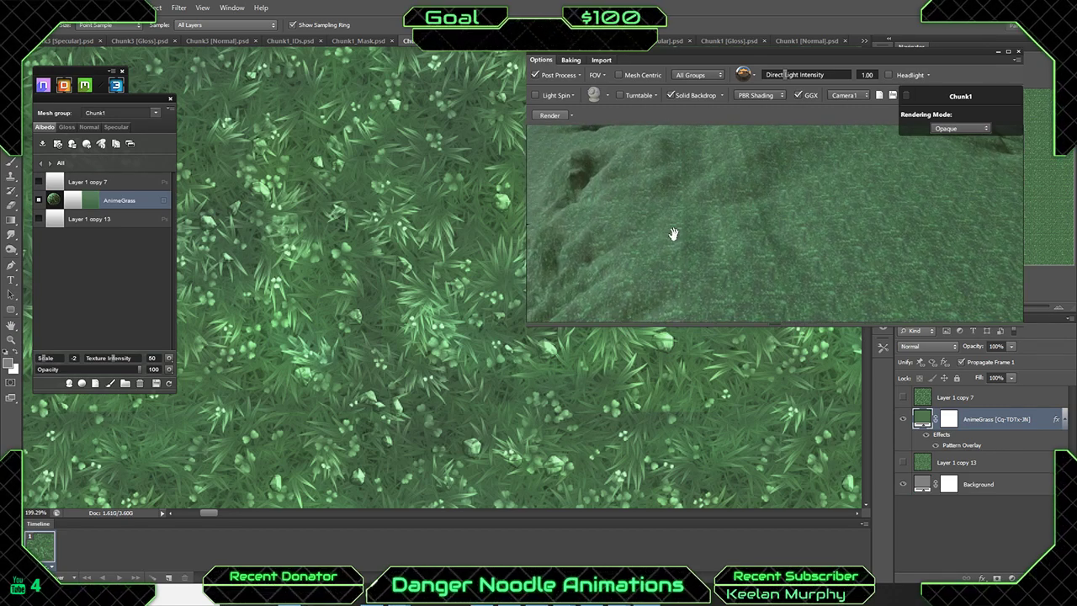
click(571, 115)
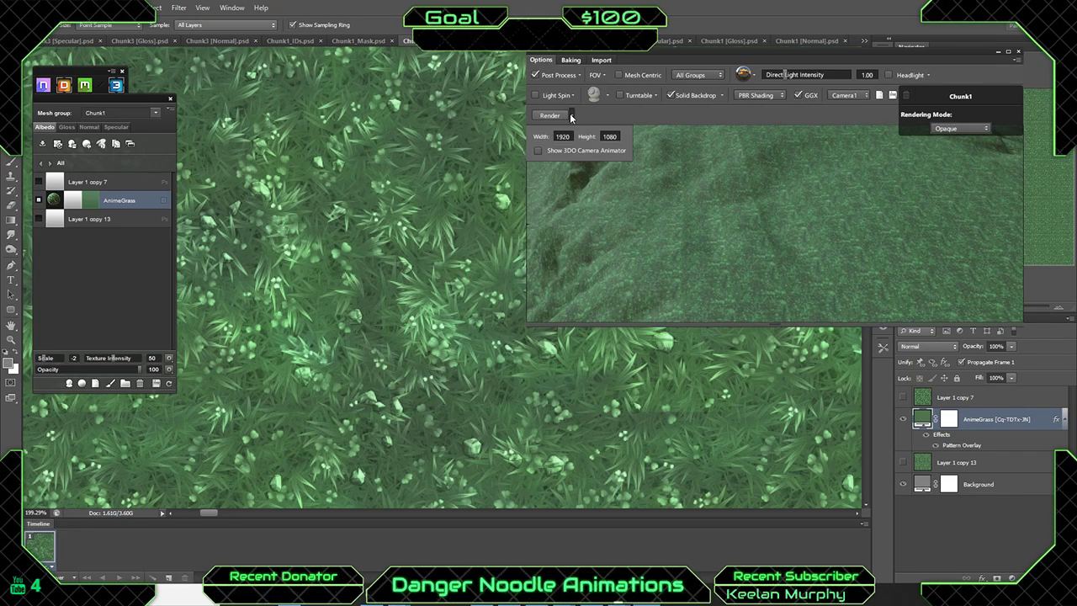
click(654, 113)
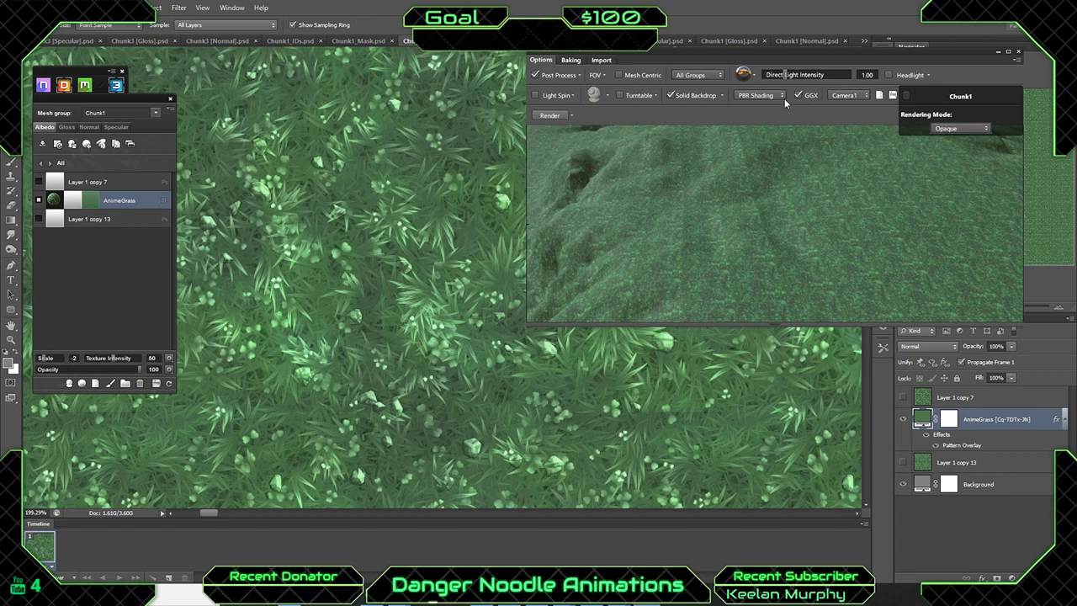
click(782, 95)
click(655, 110)
Switch to the ForestPath scene in Maya and close the UV Editor window.
mouse_move(686, 593)
click(659, 537)
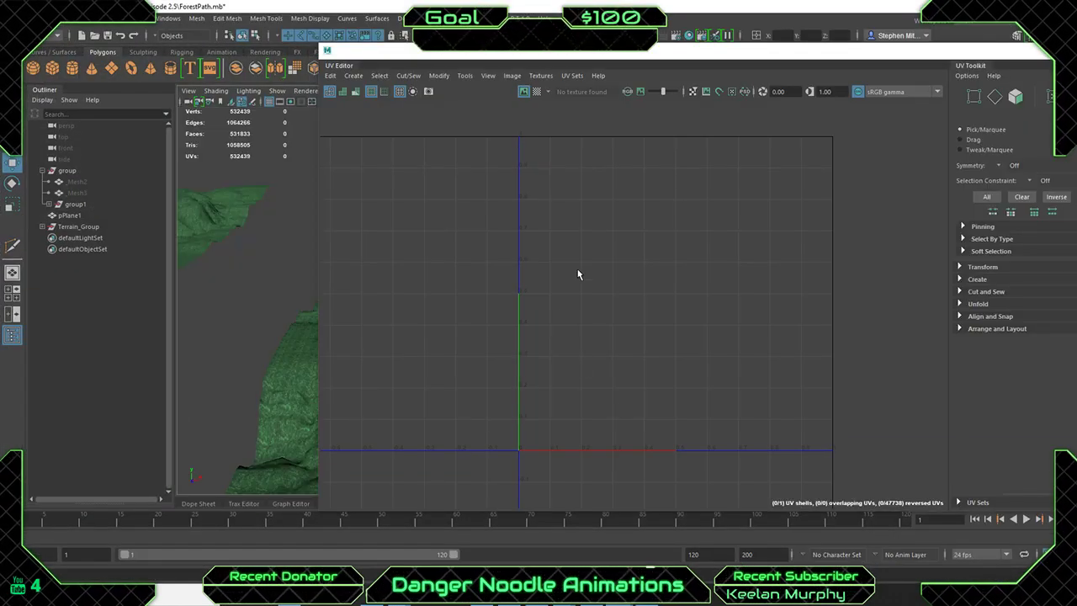
click(1059, 52)
Examine the dirt path and surrounding grass hills in the Maya viewport, comparing texture scale from close up and far away.
scroll(455, 341, up, 5)
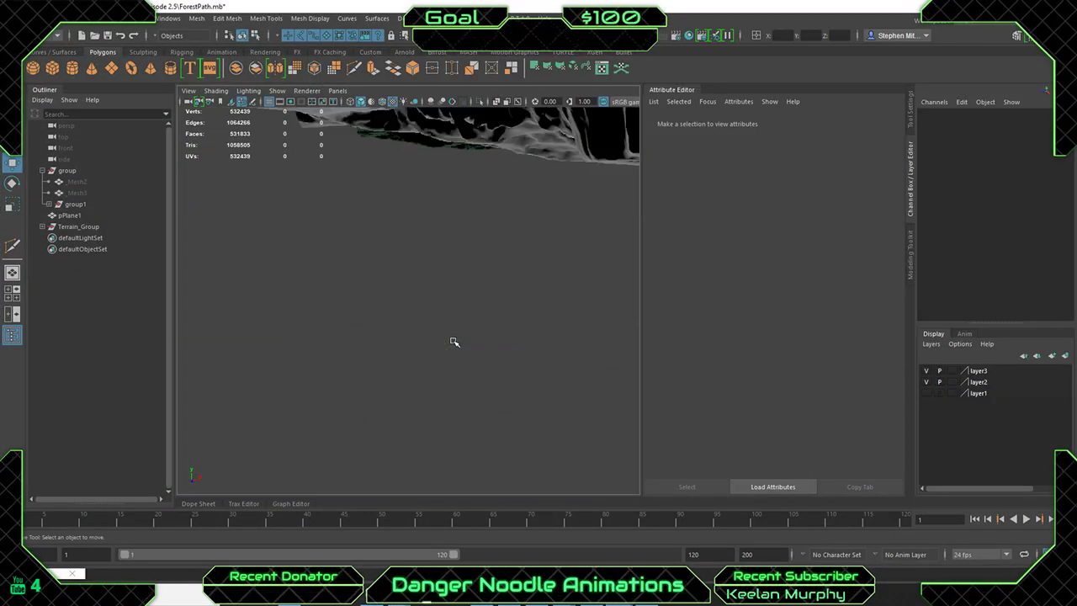
scroll(452, 334, down, 4)
alt+middle_drag(449, 335, 417, 279)
alt+drag(417, 278, 454, 281)
alt+right_drag(455, 281, 460, 325)
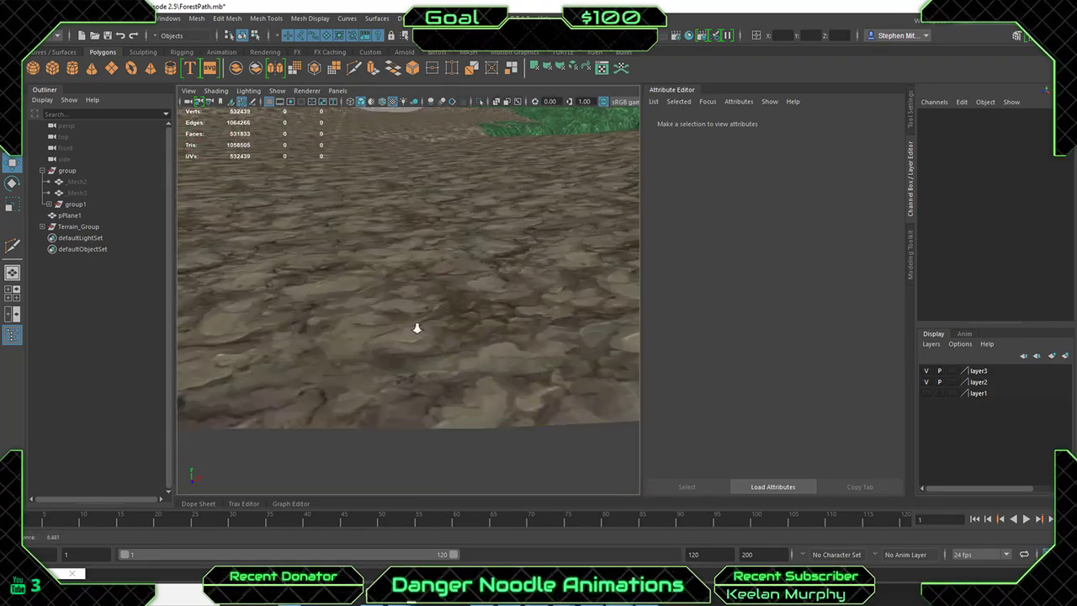
alt+right_drag(417, 330, 334, 262)
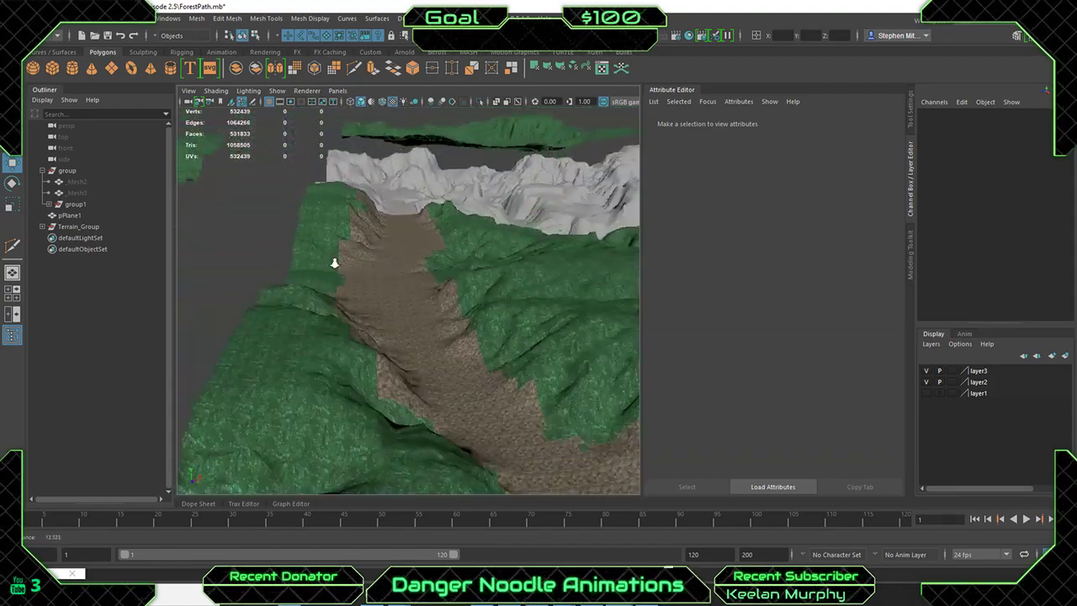
alt+drag(579, 263, 416, 276)
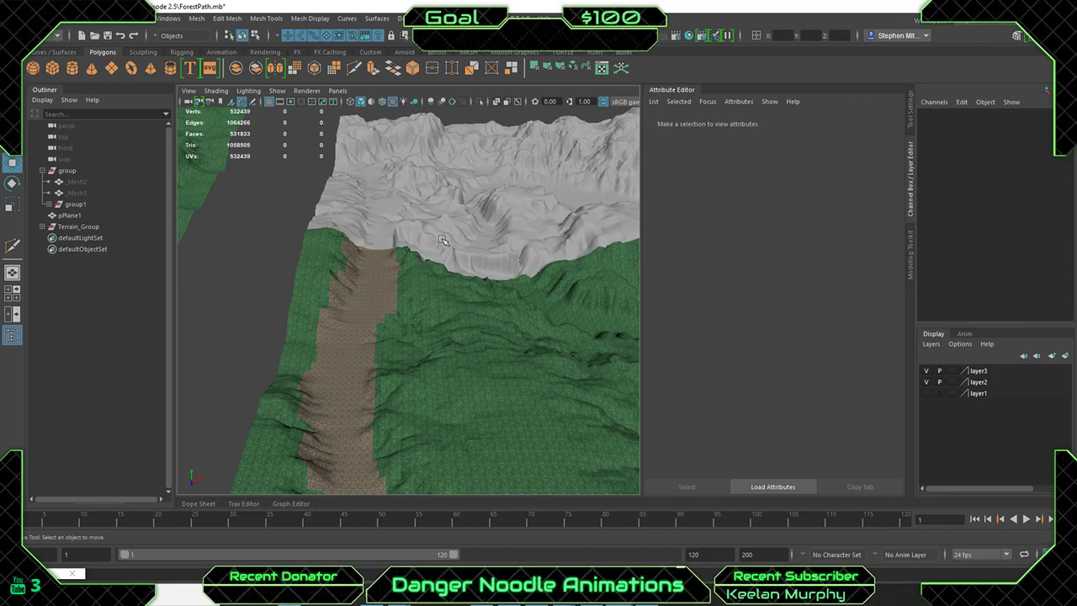
alt+middle_drag(490, 302, 368, 181)
alt+right_drag(367, 182, 373, 235)
alt+middle_drag(373, 235, 444, 268)
alt+drag(444, 267, 413, 331)
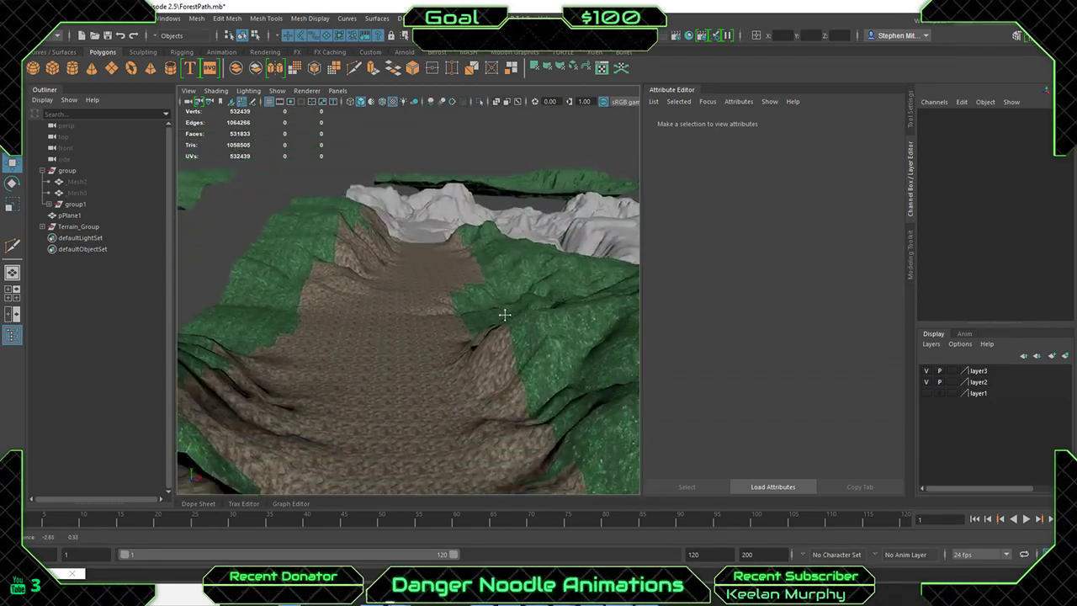
Examine the dirt path and its jagged grass border in the Maya viewport from ground level and from above.
alt+right_drag(502, 312, 467, 358)
alt+middle_drag(467, 359, 449, 249)
alt+drag(449, 249, 484, 257)
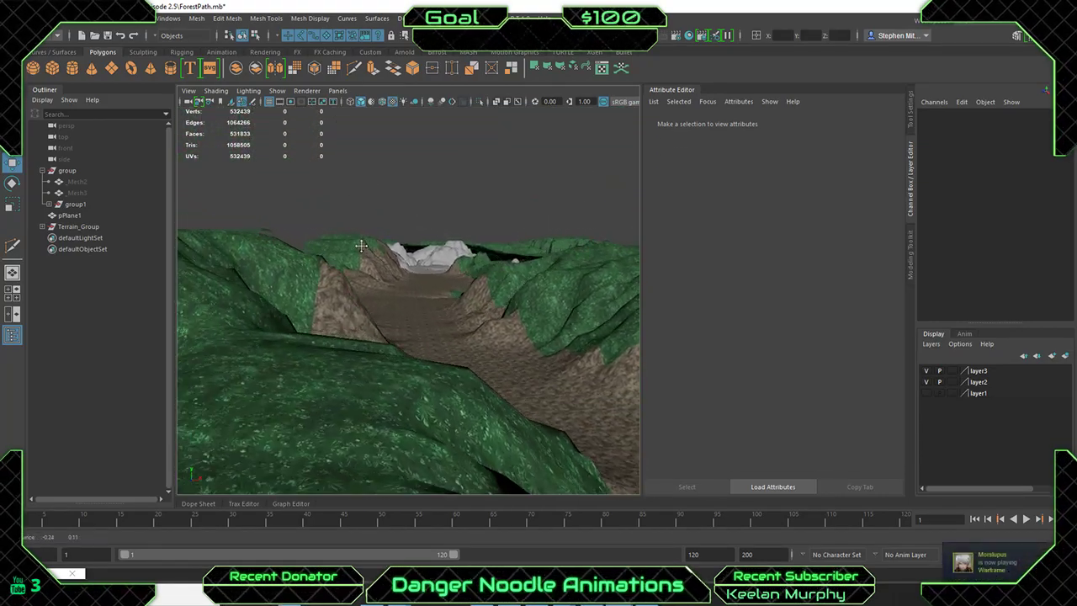
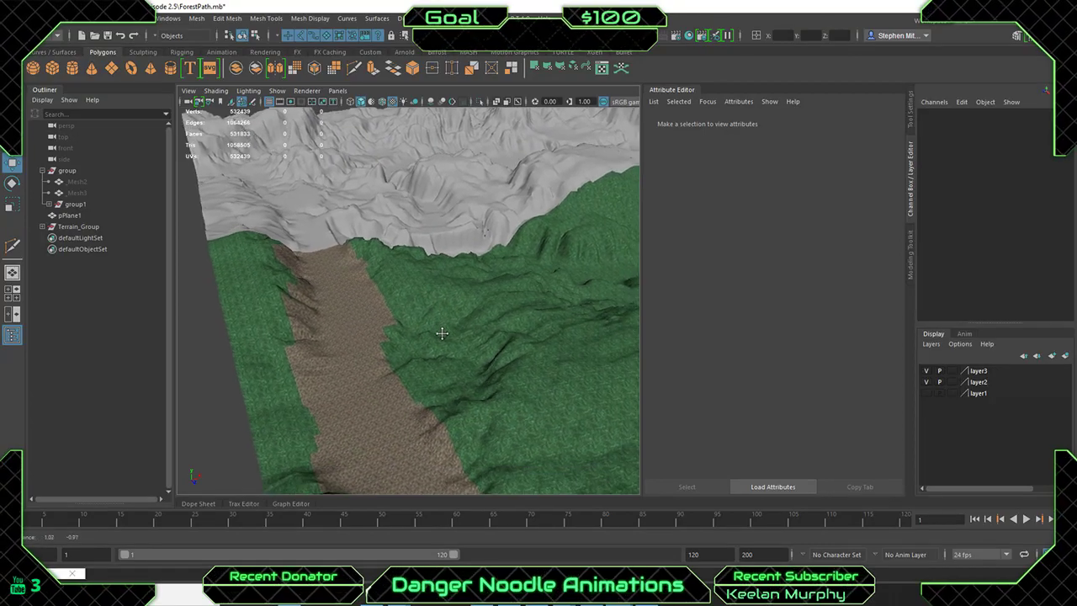
alt+drag(406, 301, 393, 289)
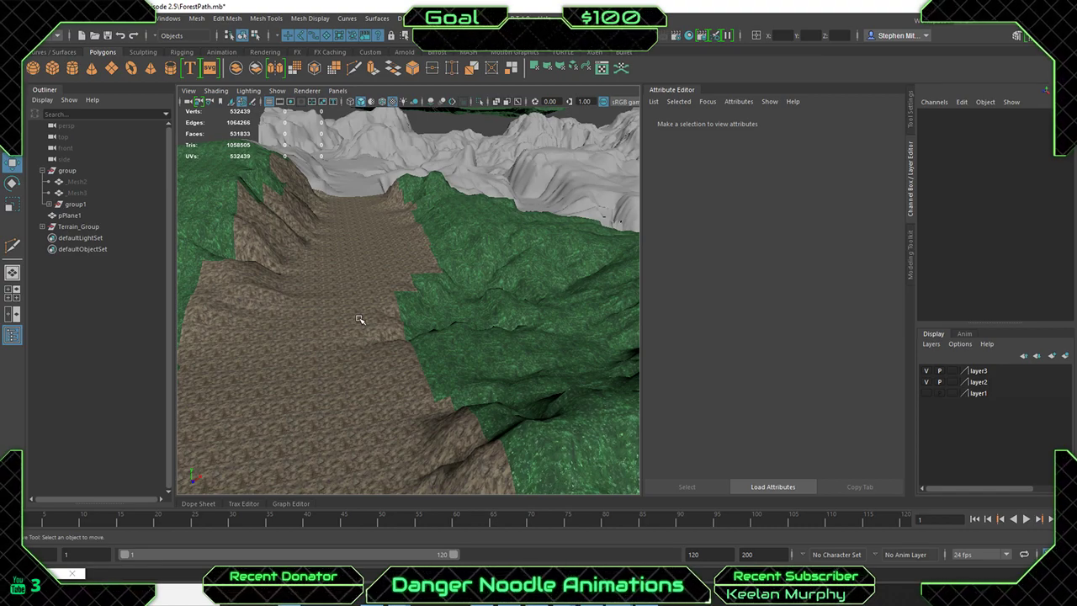
alt+drag(335, 263, 467, 283)
alt+middle_drag(466, 283, 334, 274)
alt+right_drag(334, 274, 403, 340)
alt+drag(403, 340, 448, 387)
alt+middle_drag(449, 386, 467, 372)
alt+right_drag(516, 326, 292, 271)
alt+drag(291, 272, 417, 347)
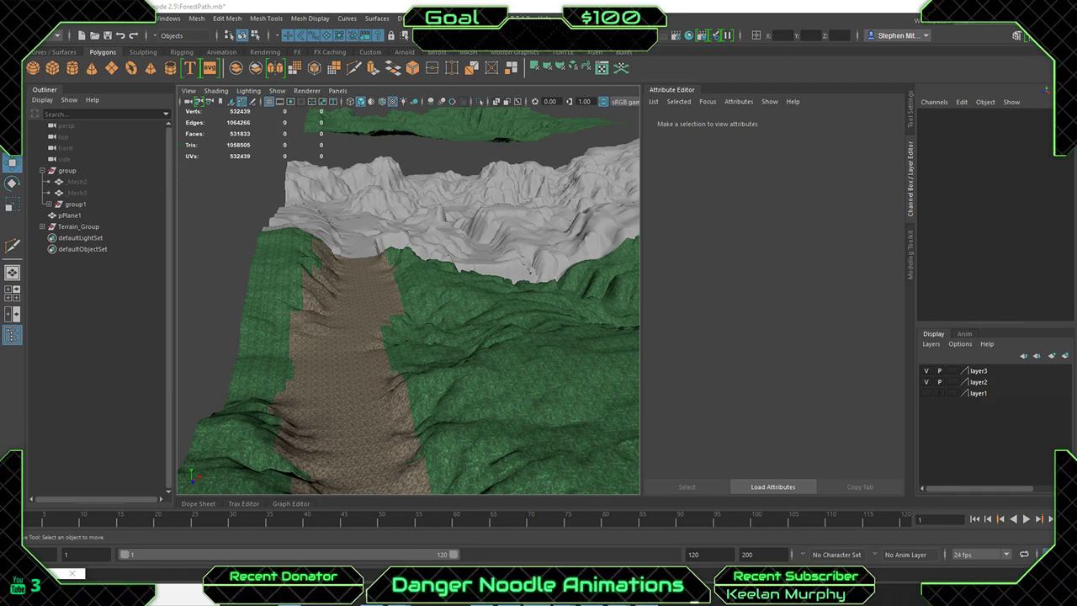
alt+drag(626, 334, 589, 279)
mouse_move(301, 255)
alt+right_down()
mouse_move(372, 236)
mouse_move(414, 281)
mouse_move(377, 267)
mouse_move(302, 268)
alt+right_up()
alt+drag(301, 268, 417, 324)
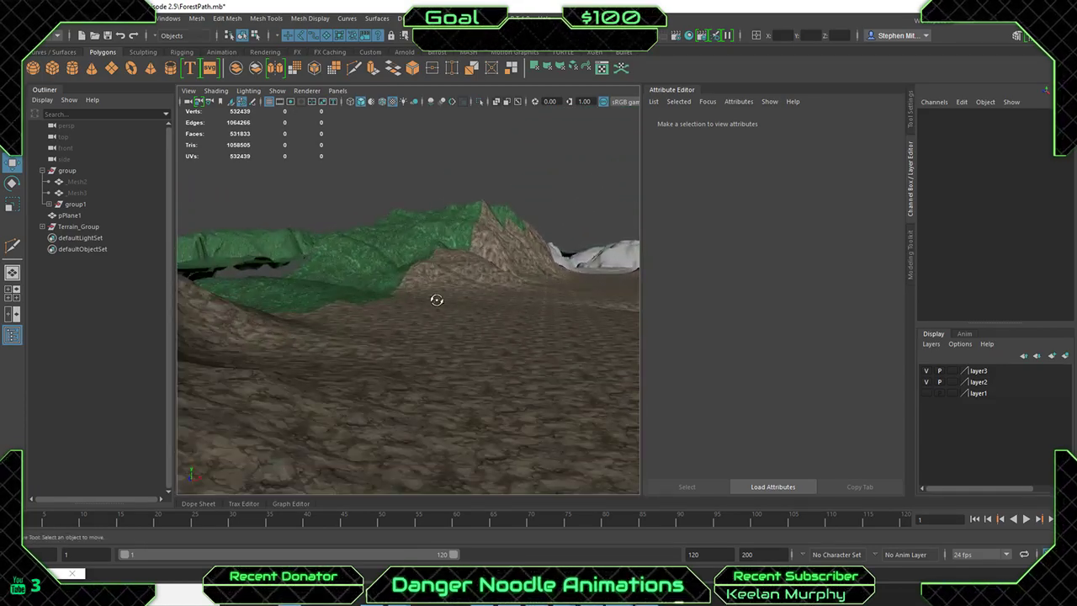
Examine the steep dirt banks, the grass hills and the edge against the untextured terrain from several angles.
alt+drag(543, 296, 409, 279)
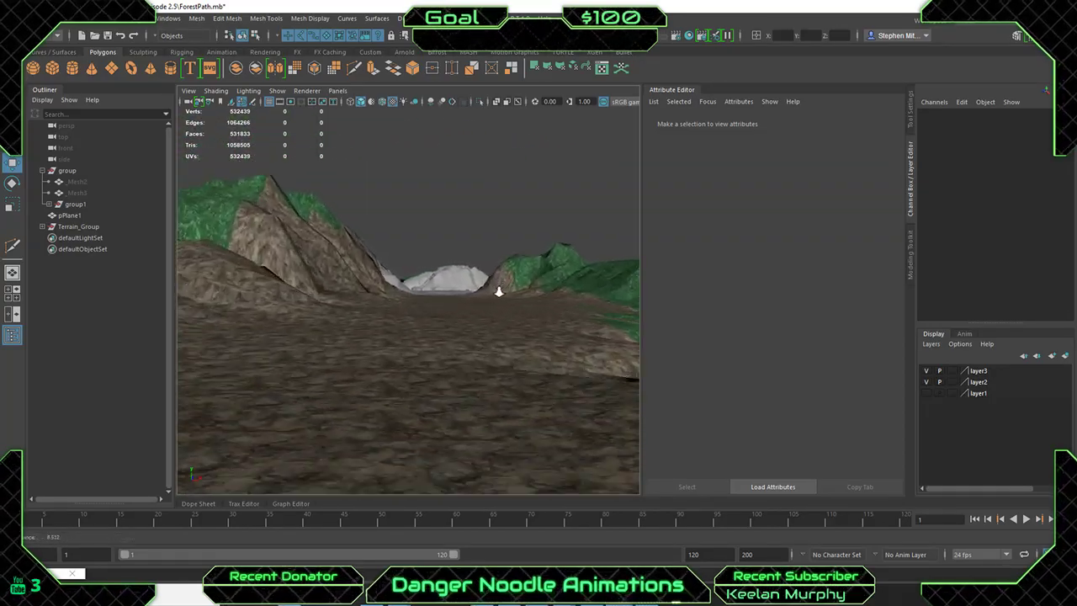
alt+drag(499, 292, 583, 271)
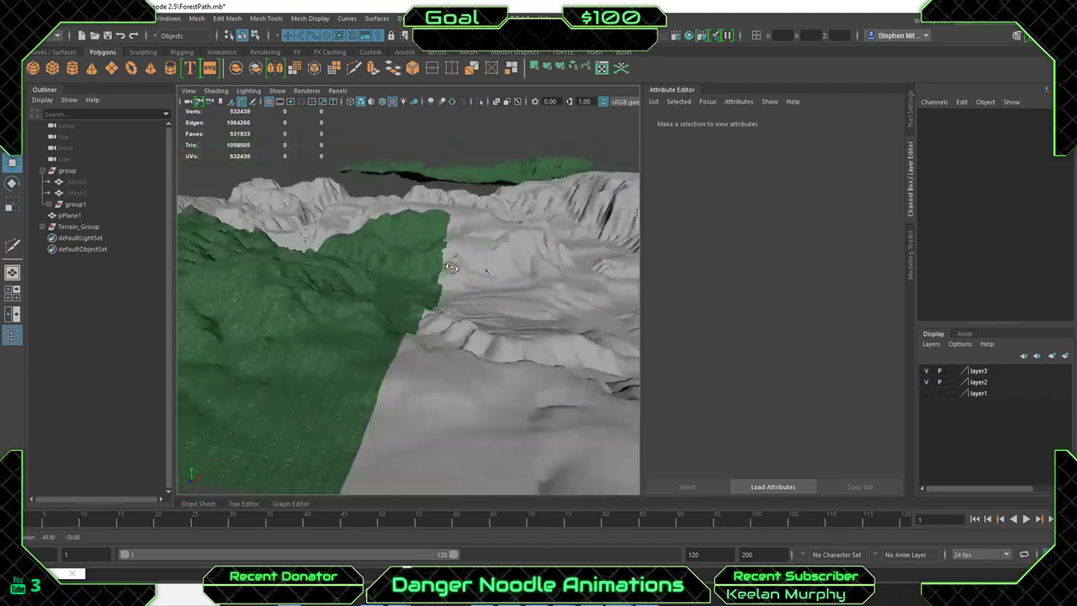
alt+drag(403, 263, 552, 269)
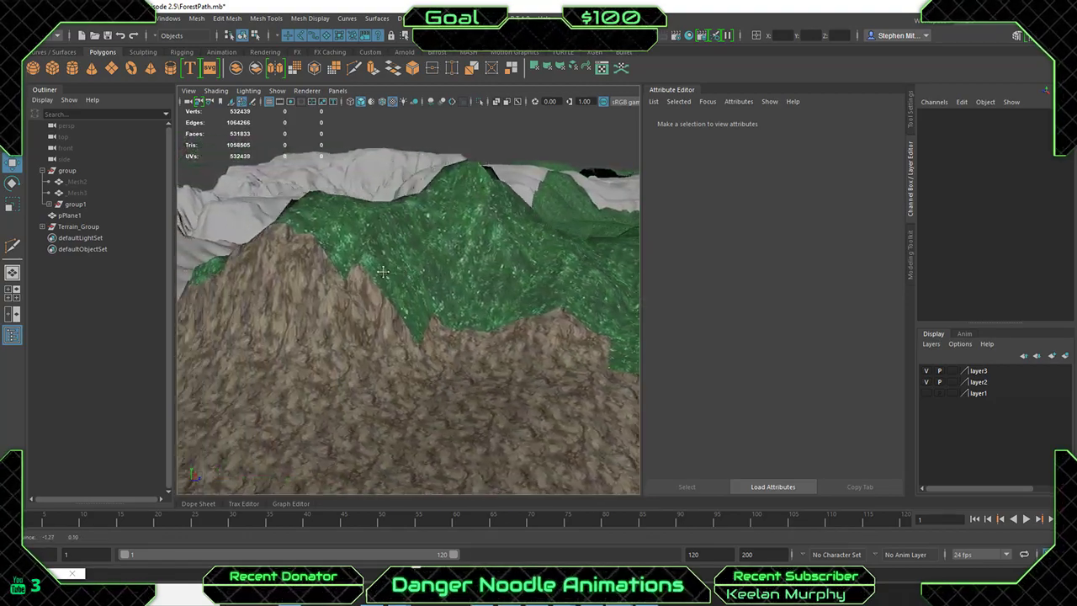
mouse_move(425, 284)
alt+mouse_down()
mouse_move(433, 294)
mouse_move(405, 286)
alt+mouse_up()
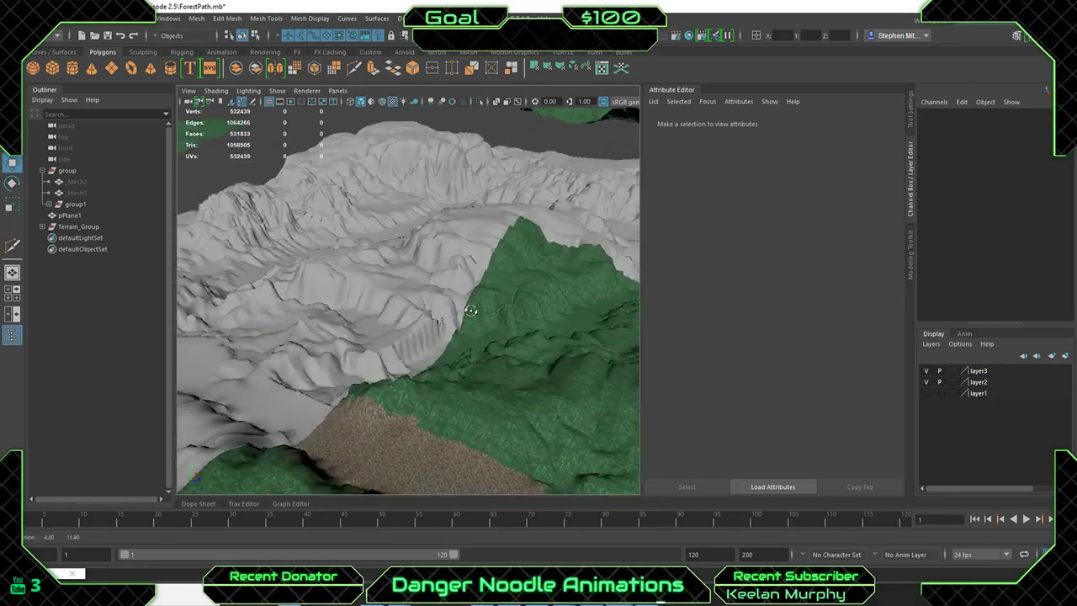
alt+drag(471, 311, 308, 271)
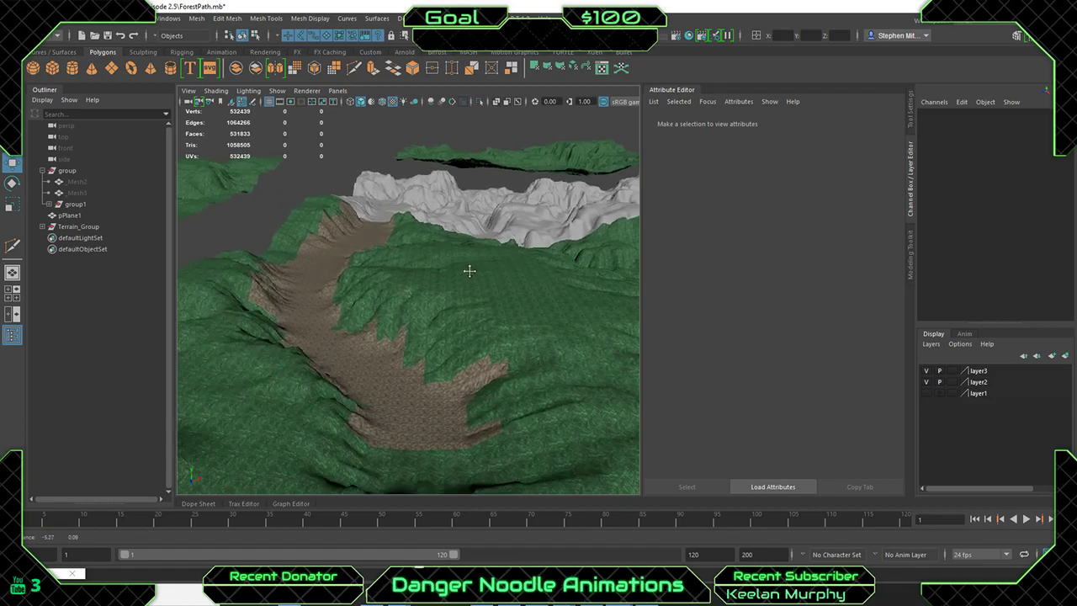
alt+middle_drag(410, 282, 451, 308)
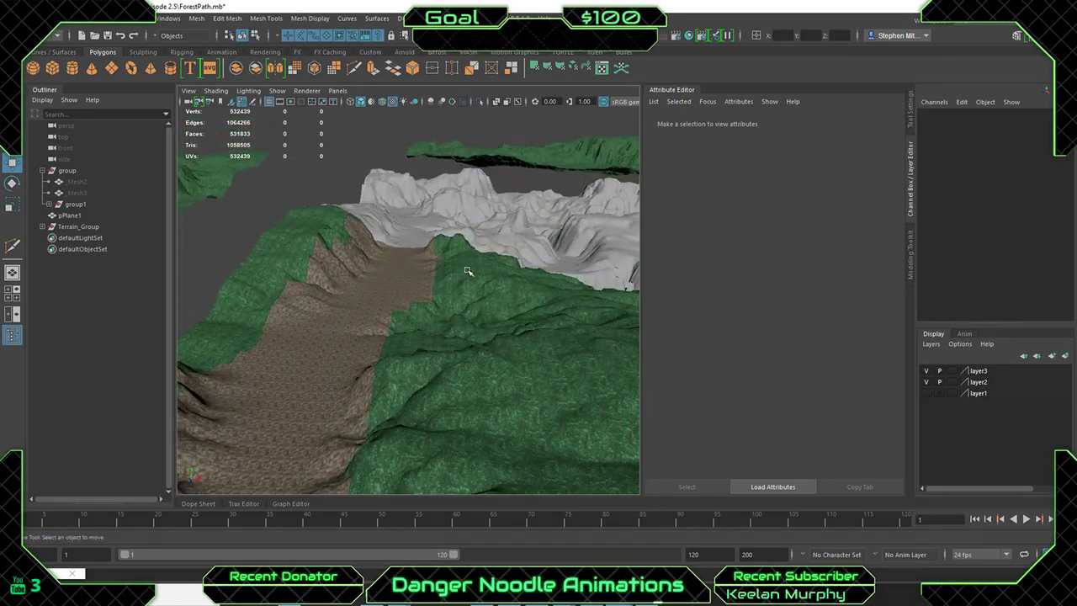
alt+right_drag(468, 270, 550, 241)
alt+drag(551, 241, 291, 222)
alt+drag(388, 297, 356, 269)
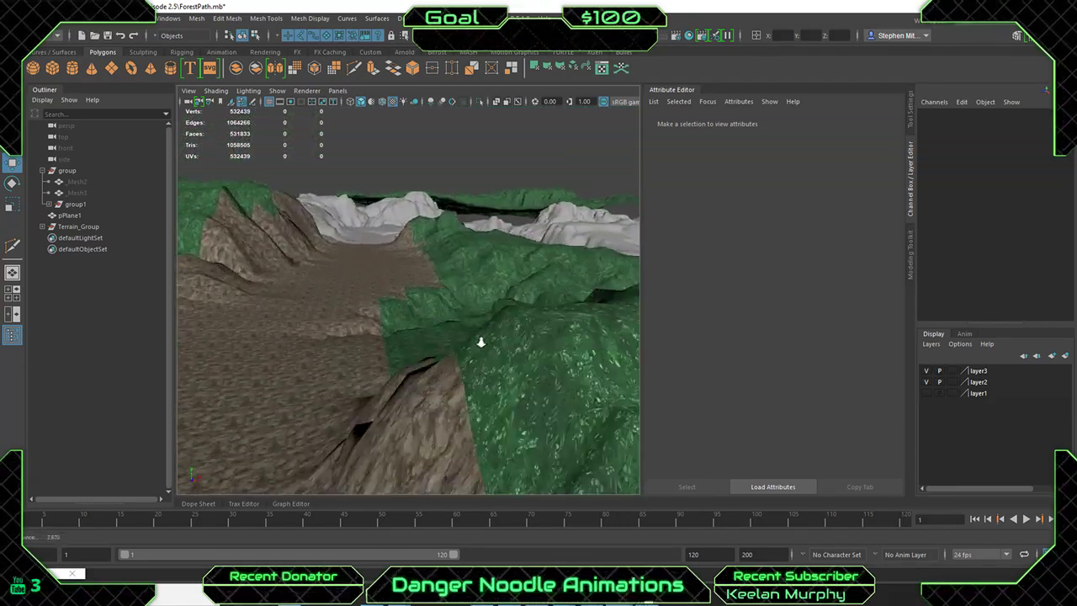
alt+drag(480, 343, 442, 240)
alt+drag(449, 301, 441, 231)
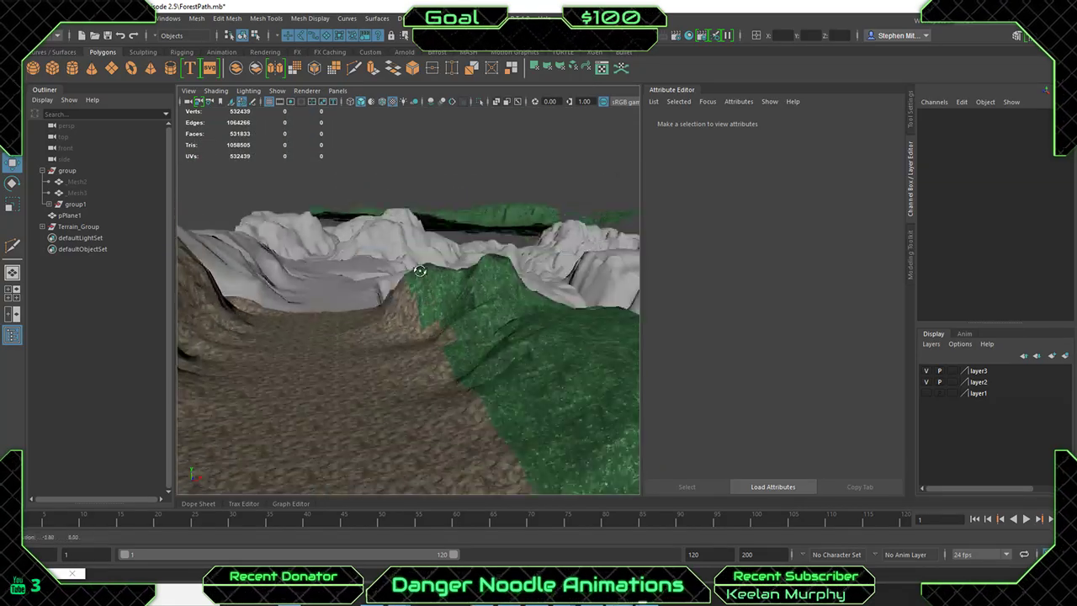
alt+drag(415, 274, 468, 289)
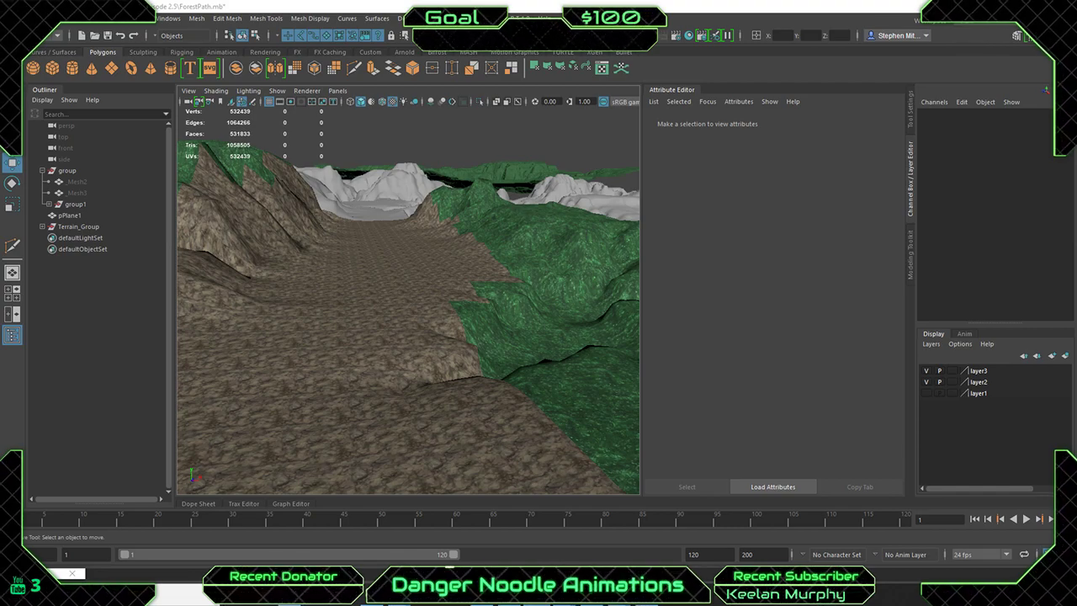
Compare the whole terrain layout from a distance with the dirt and grass tiling close up along the path.
alt+drag(540, 197, 505, 221)
scroll(505, 220, down, 6)
alt+middle_drag(505, 244, 425, 240)
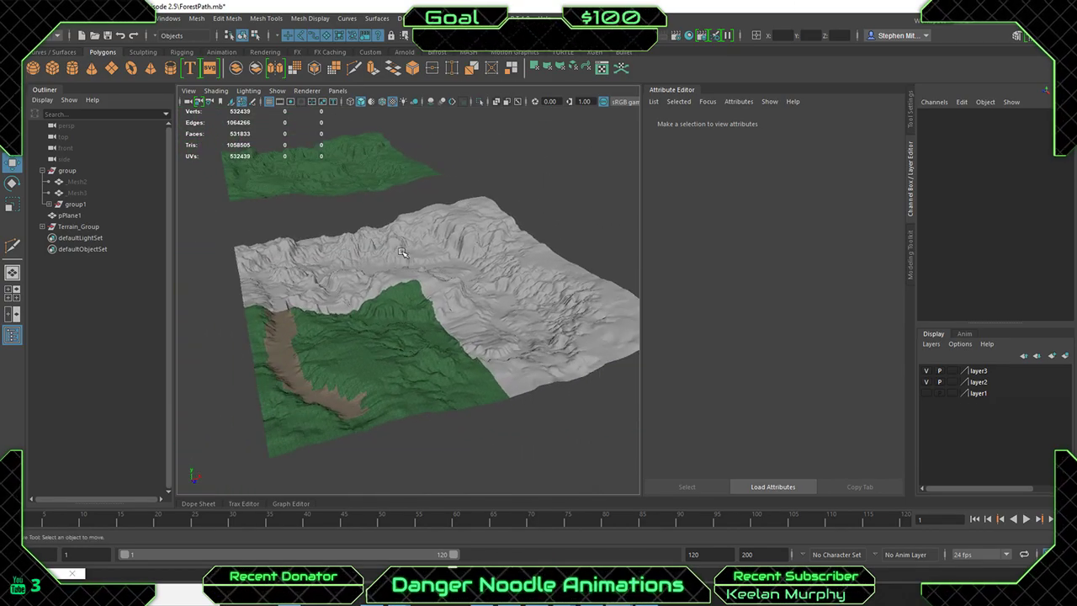
scroll(425, 244, up, 6)
alt+drag(425, 244, 389, 256)
alt+middle_drag(325, 253, 580, 220)
scroll(449, 313, up, 8)
scroll(450, 310, down, 6)
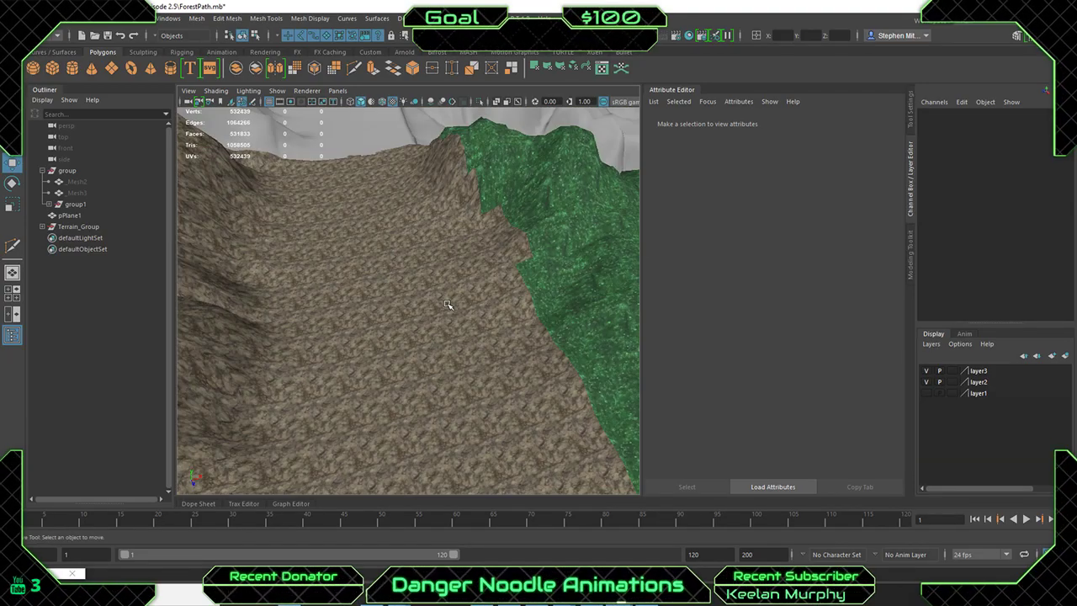
alt+drag(450, 305, 502, 265)
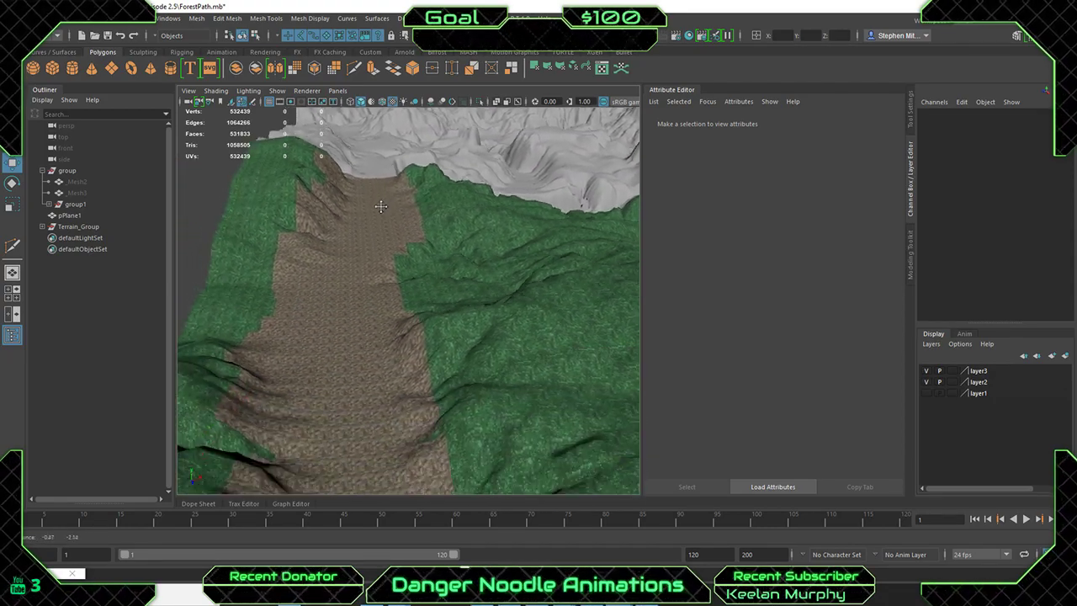
alt+middle_drag(348, 243, 359, 298)
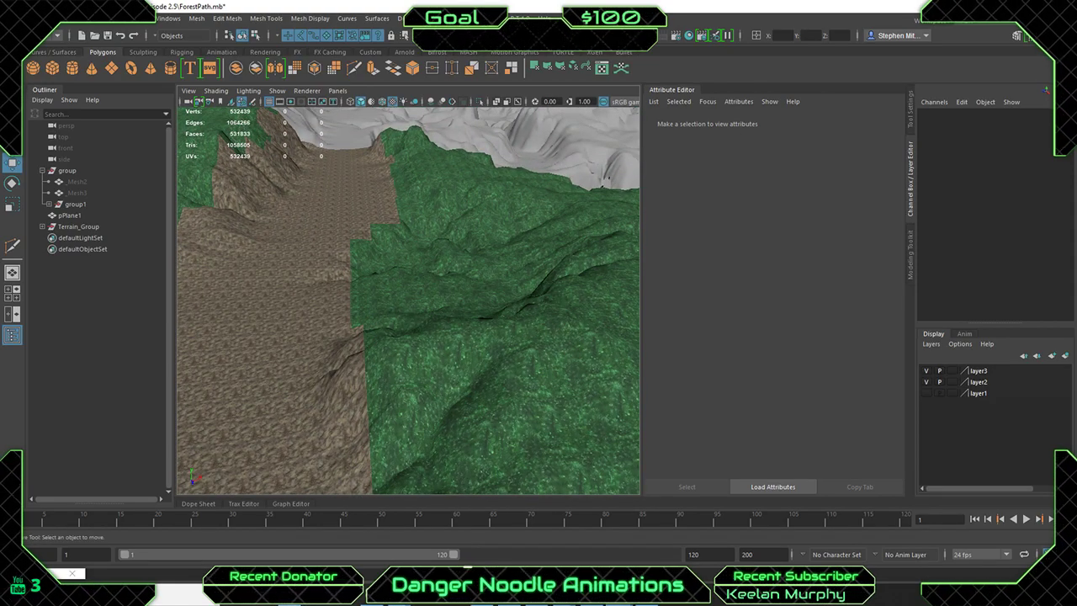
Exit Maya and close the 3D preview window over the Chunk1 albedo document in Photoshop.
key(ctrl+q)
click(538, 300)
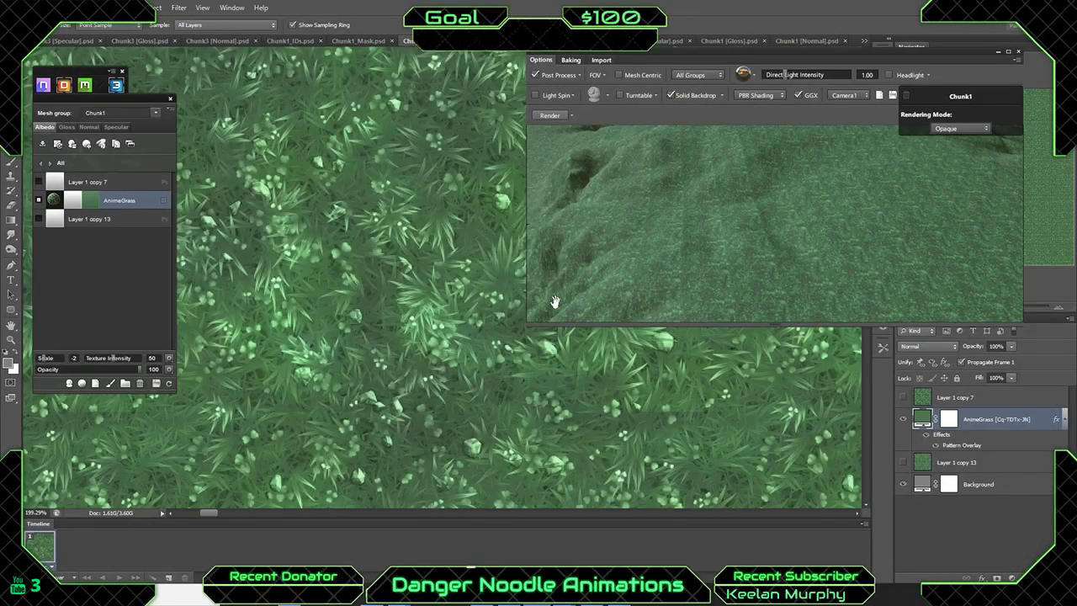
click(1018, 51)
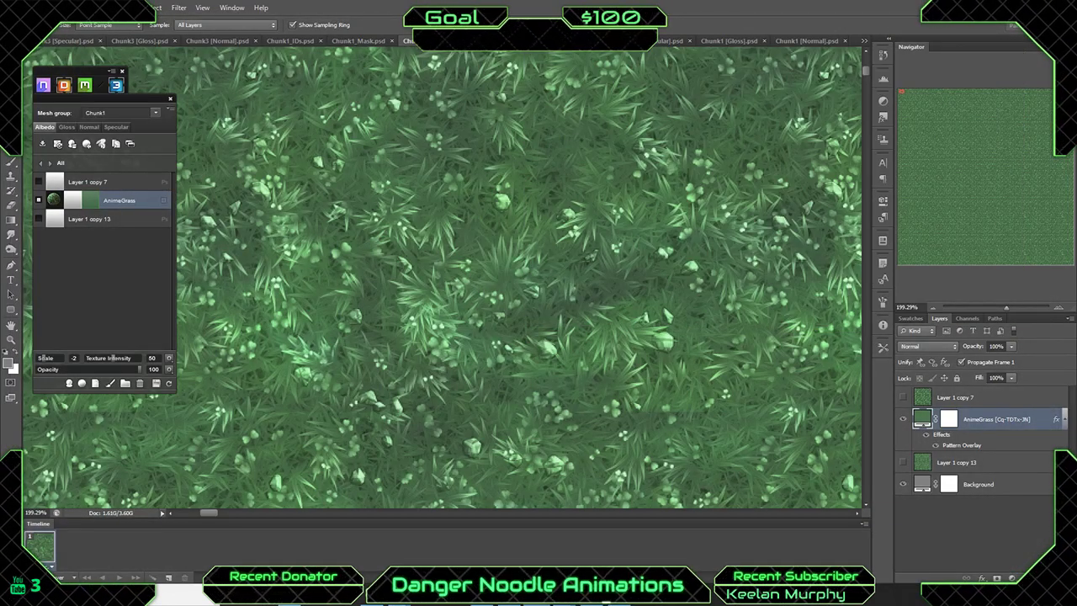
Quit Photoshop without saving the changes to the Chunk1 texture documents.
click(1064, 6)
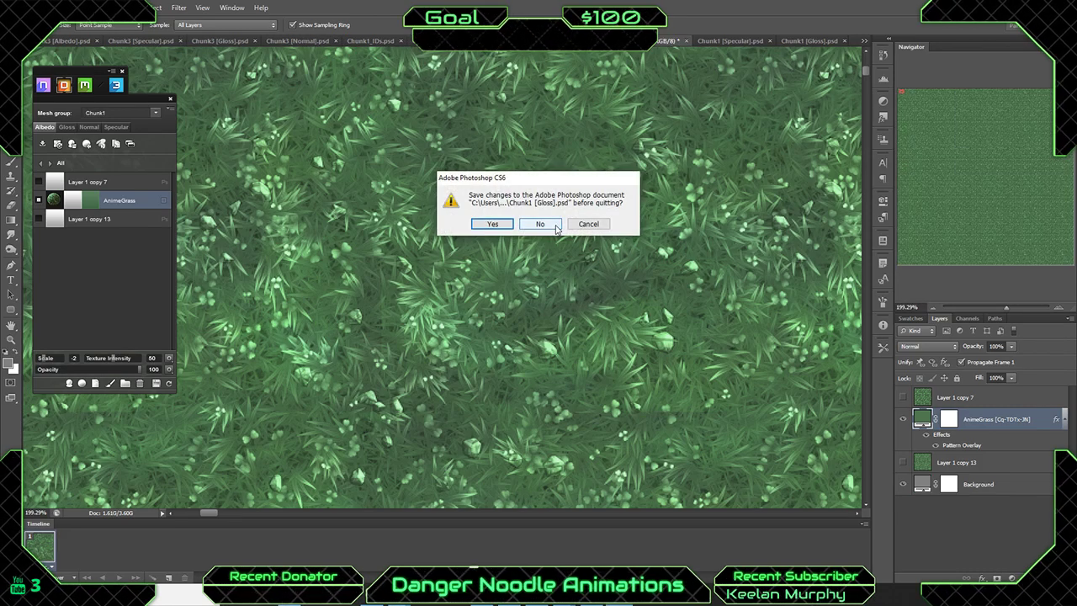
click(555, 228)
click(556, 227)
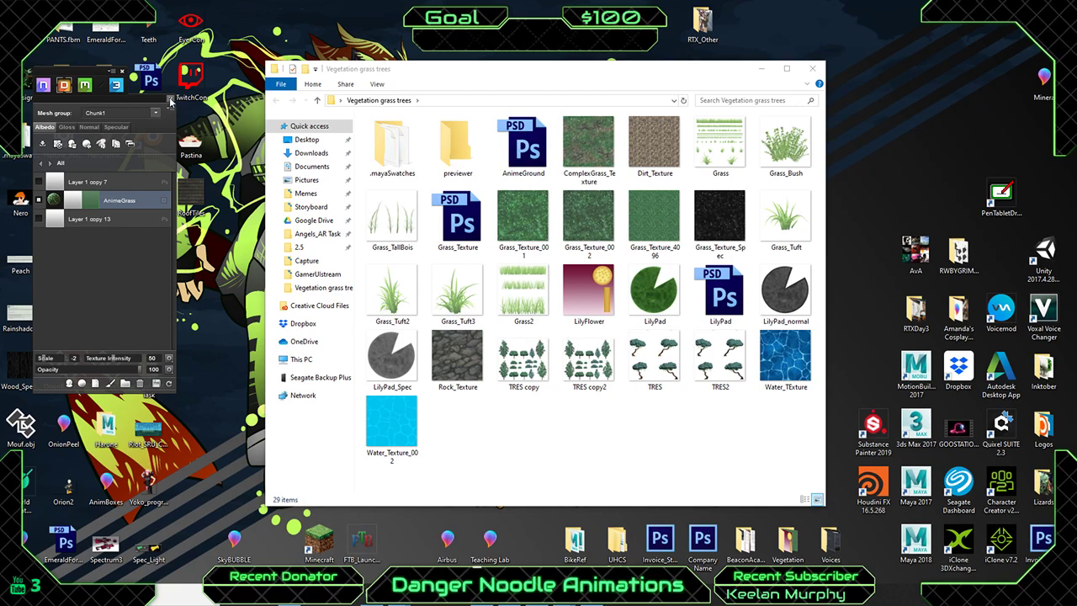
Close the Quixel Suite panel and the Vegetation grass trees folder window, checking the other open folders.
click(123, 72)
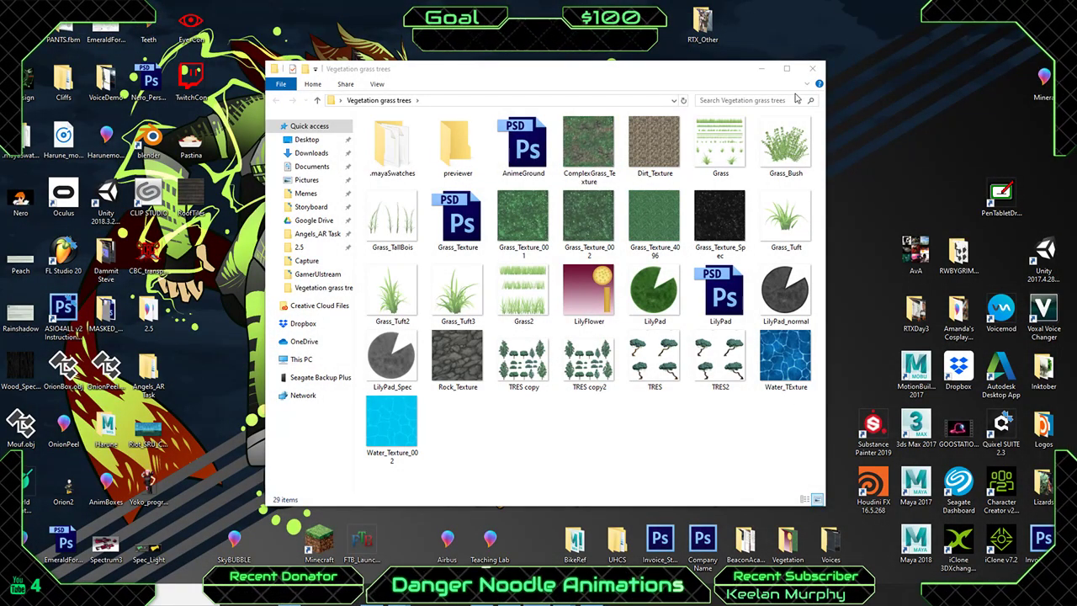
click(812, 68)
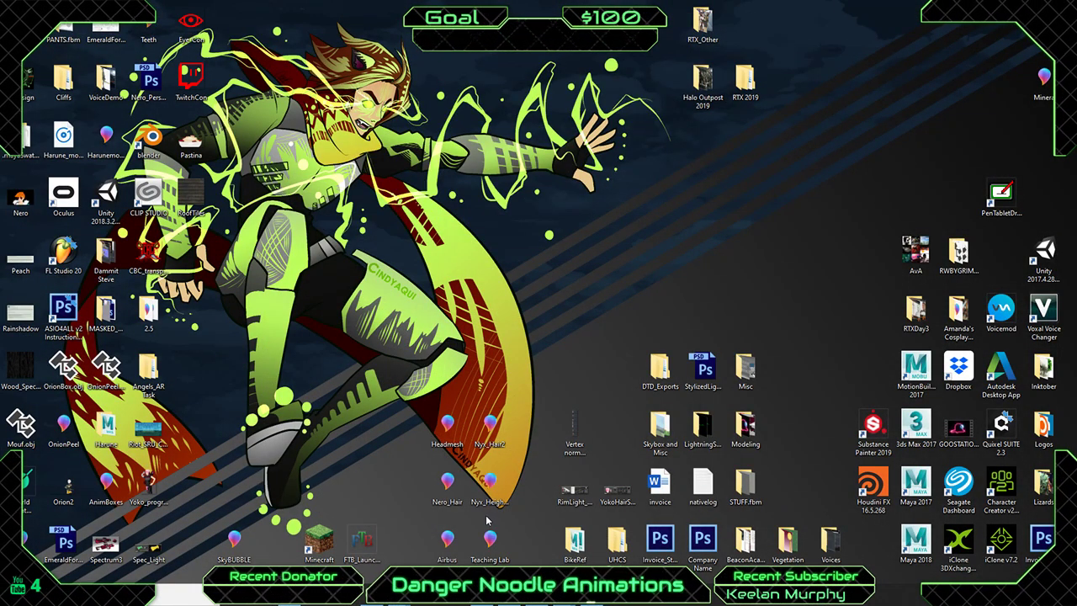
mouse_move(402, 601)
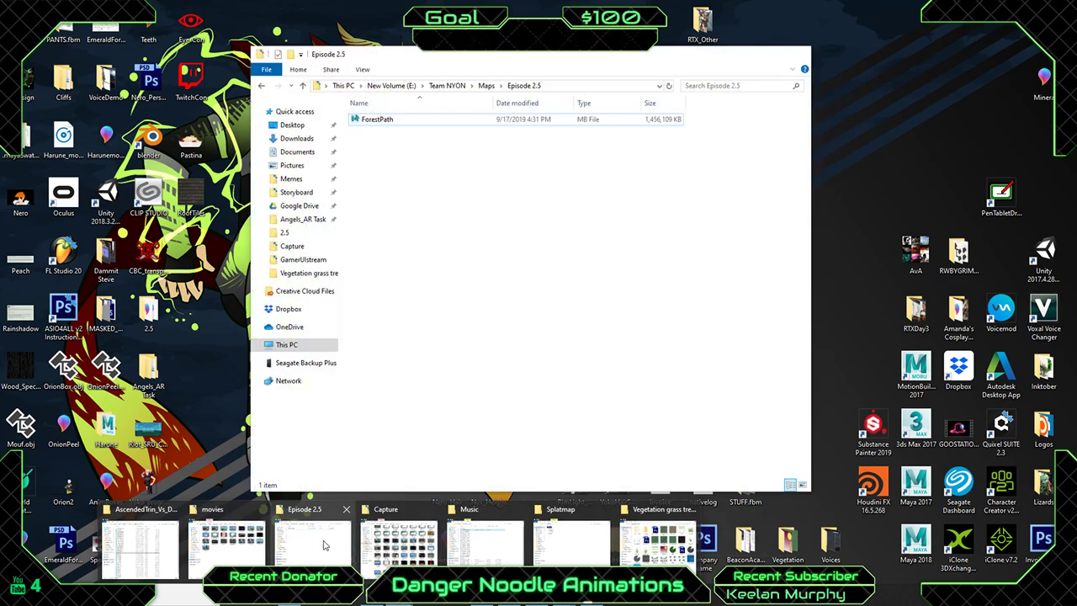
mouse_move(657, 539)
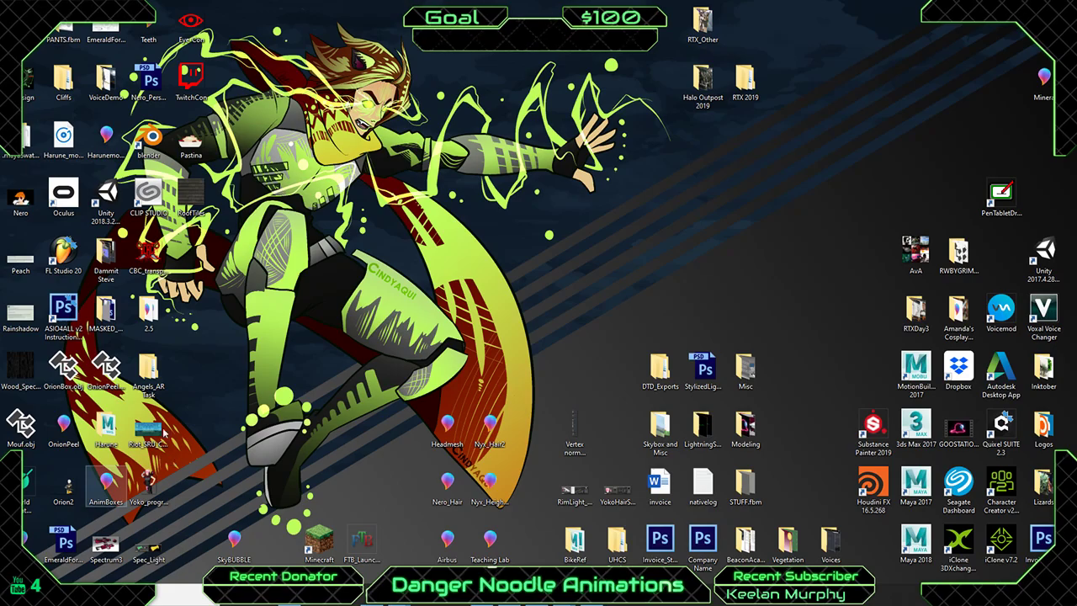
Launch World Creator, look around its default terrain and maximize the program window.
double_click(33, 492)
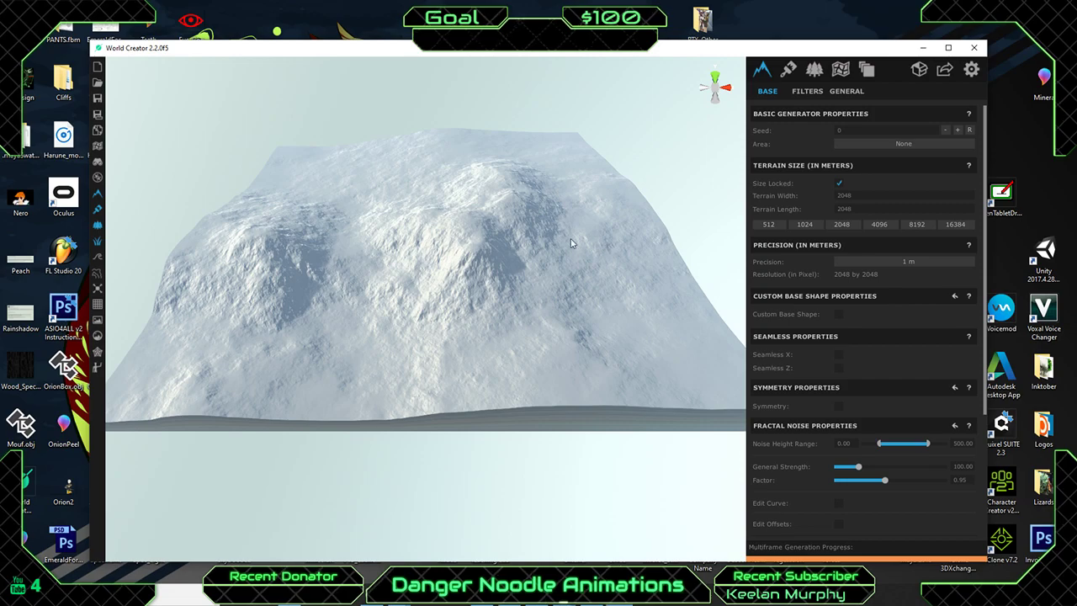
drag(570, 243, 466, 238)
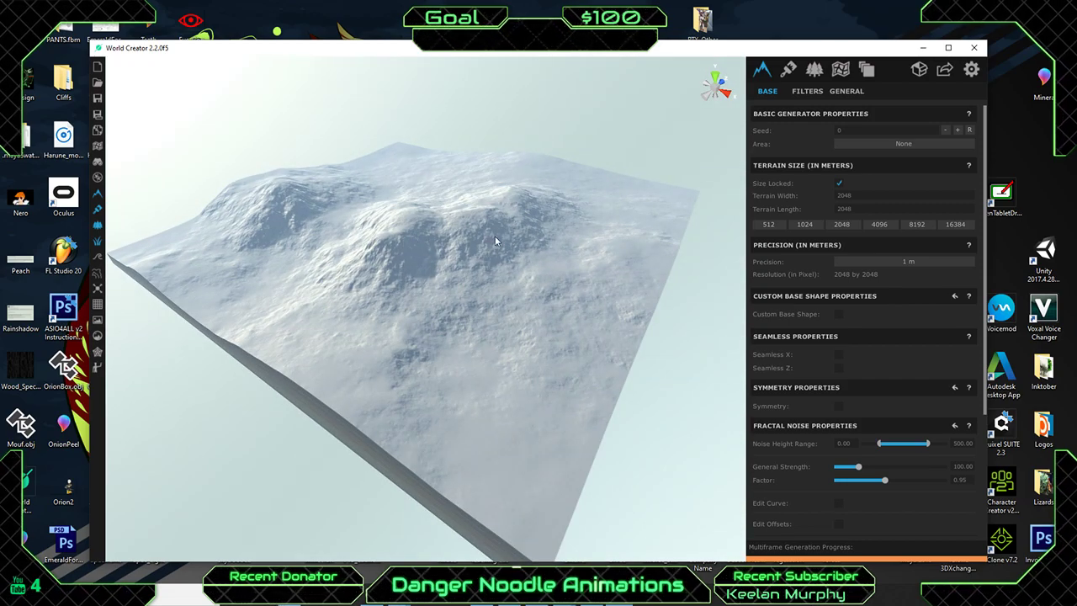
drag(539, 221, 427, 246)
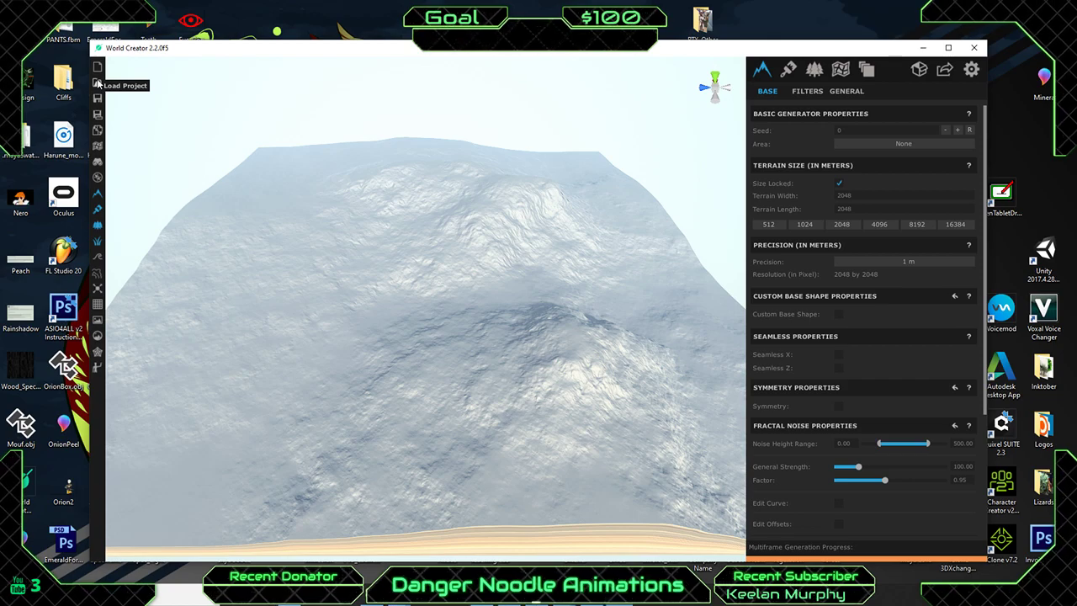
double_click(306, 51)
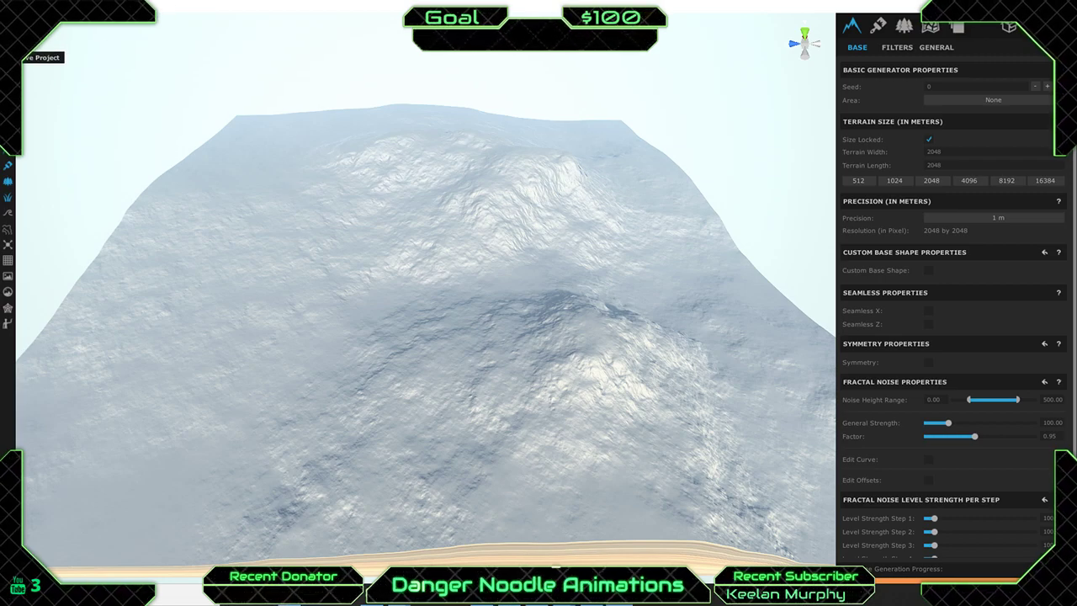
Start opening a project and browse to the Documents folder of the user's profile on the C drive.
key(ctrl+o)
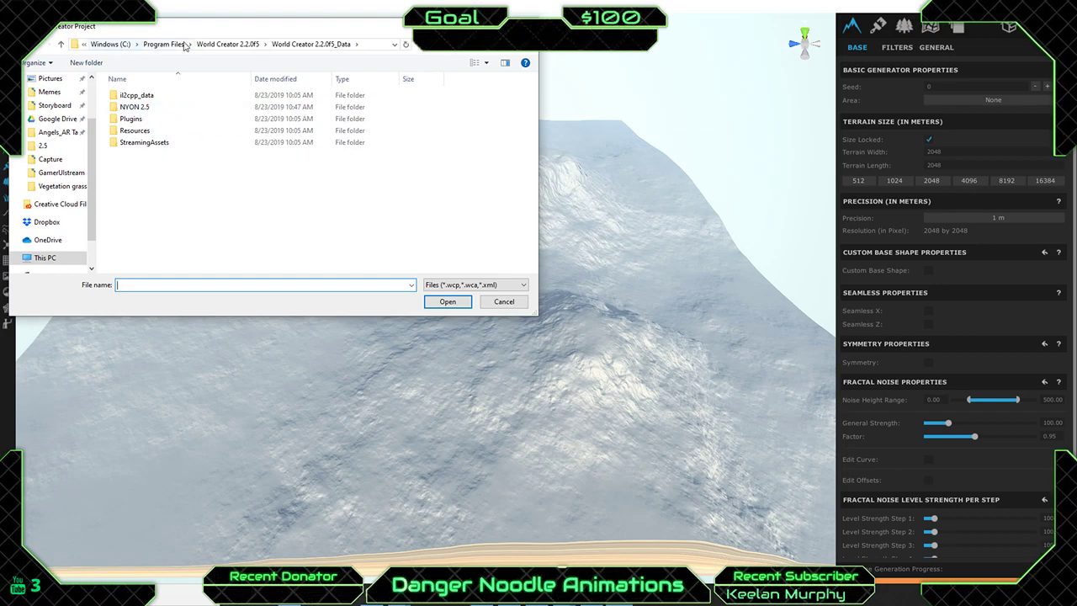
click(108, 45)
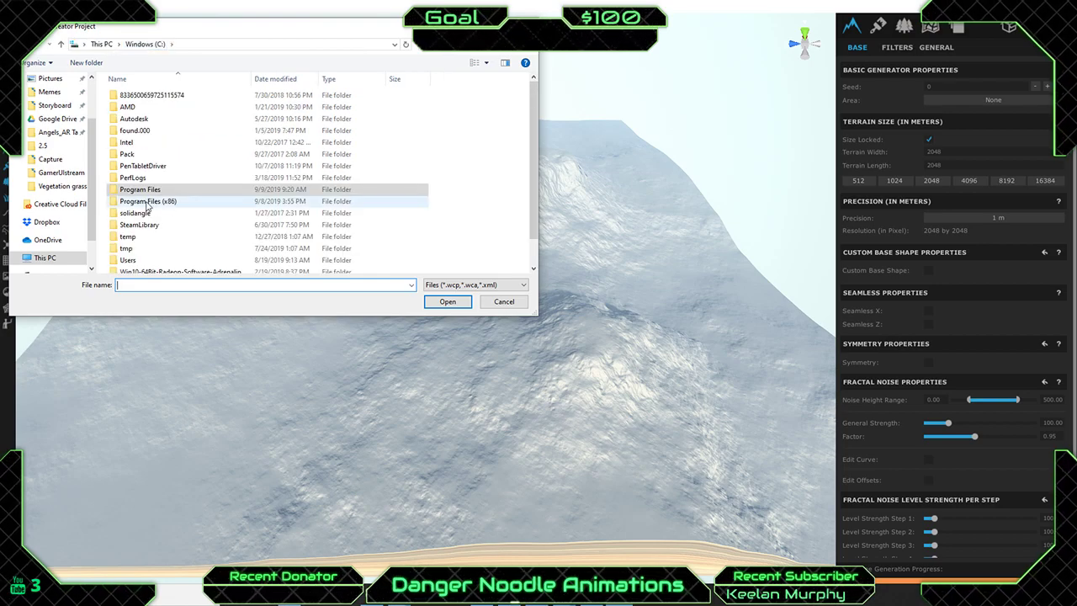
click(94, 45)
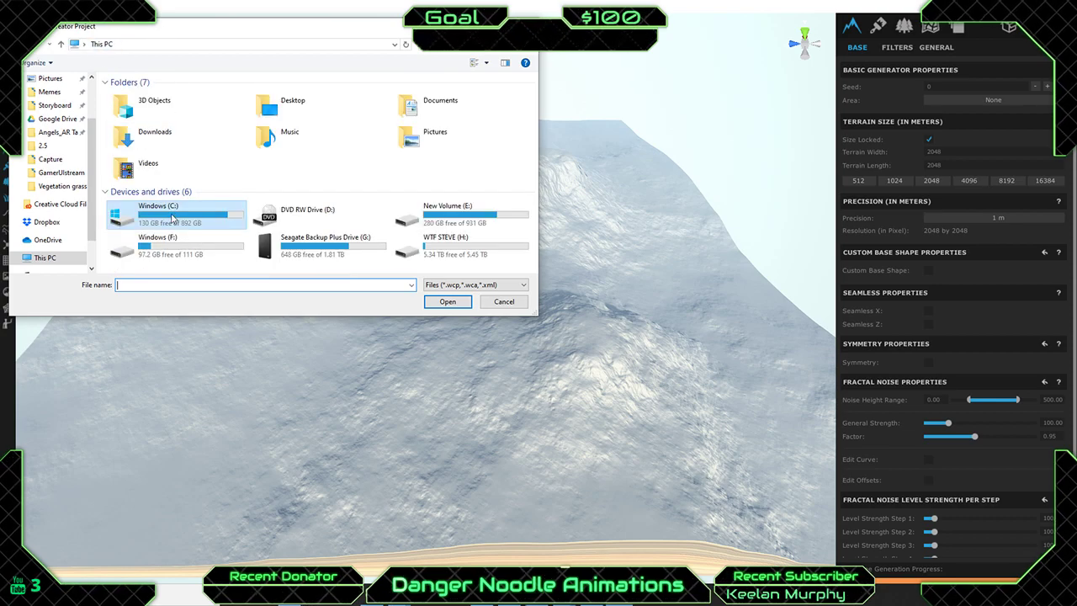
double_click(172, 218)
scroll(168, 177, down, 2)
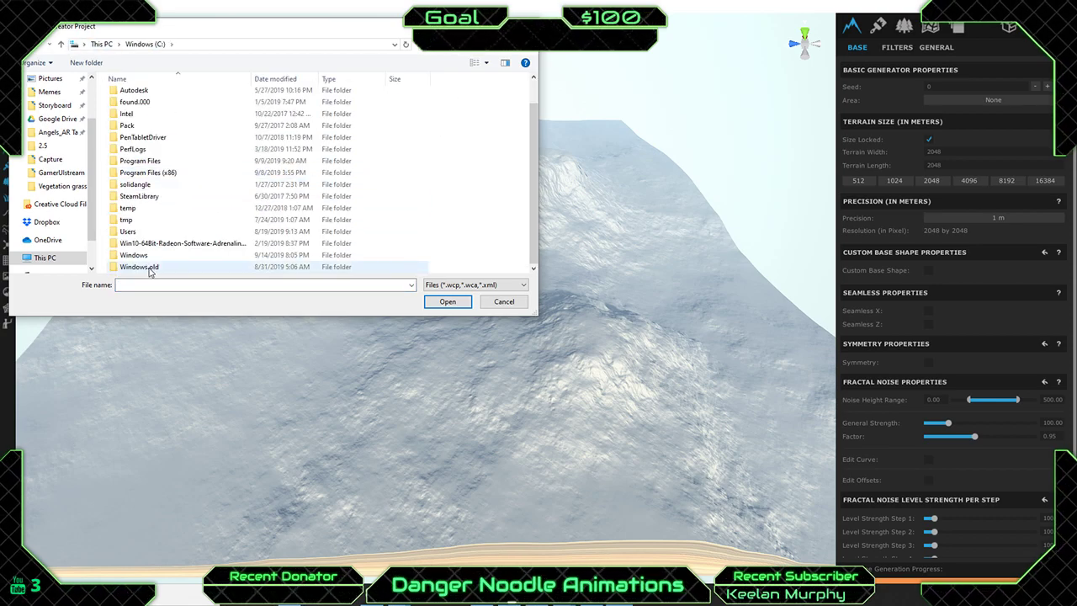
double_click(134, 232)
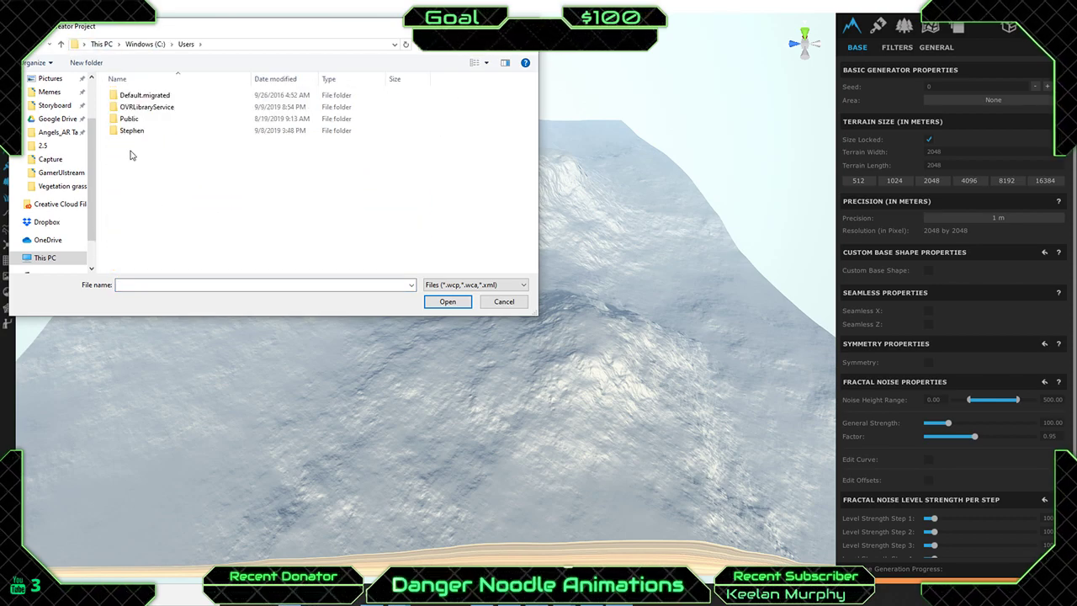
double_click(131, 131)
scroll(152, 244, down, 5)
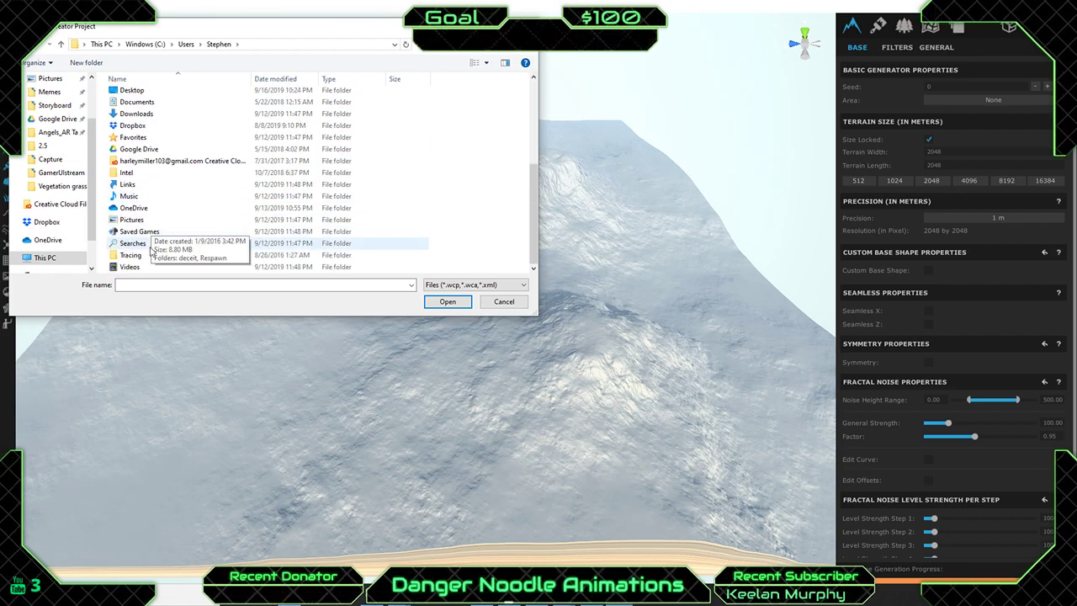
scroll(145, 181, up, 3)
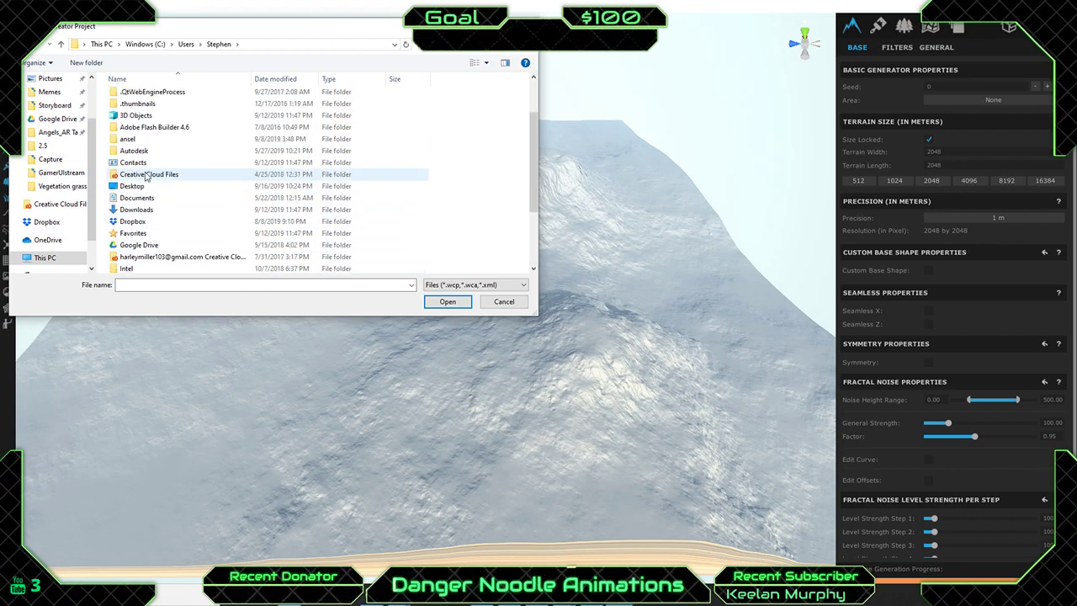
double_click(137, 198)
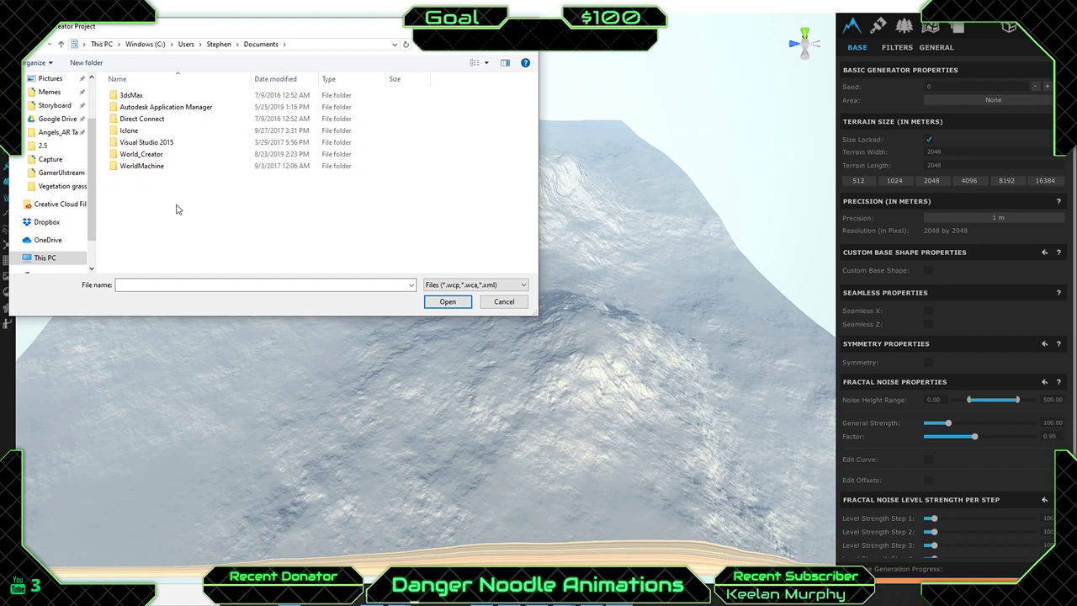
Open the Forest Path project from the World_Creator folder.
double_click(132, 156)
click(142, 119)
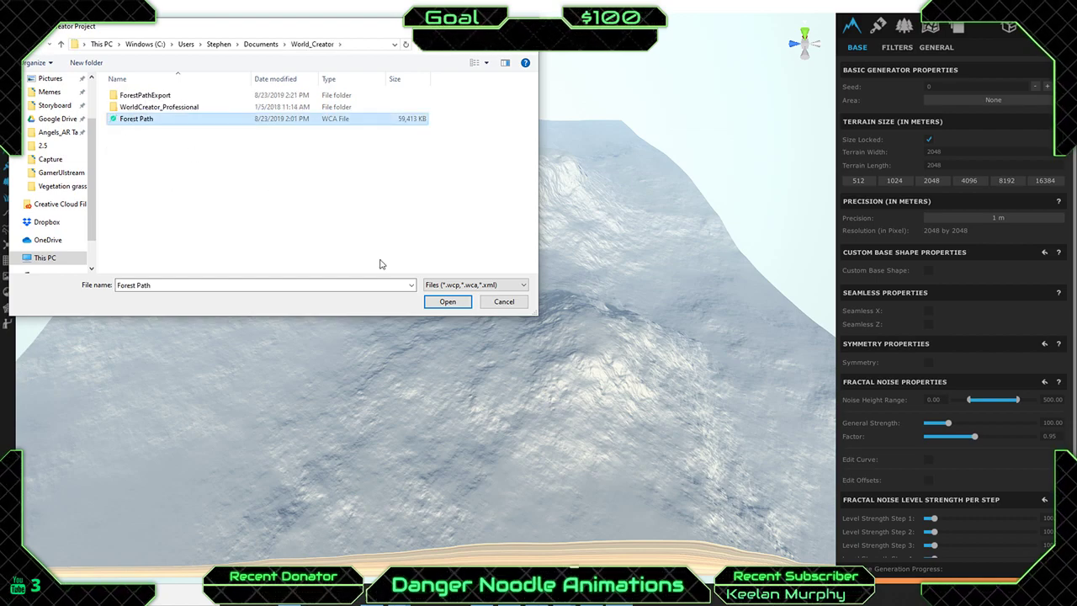
click(447, 301)
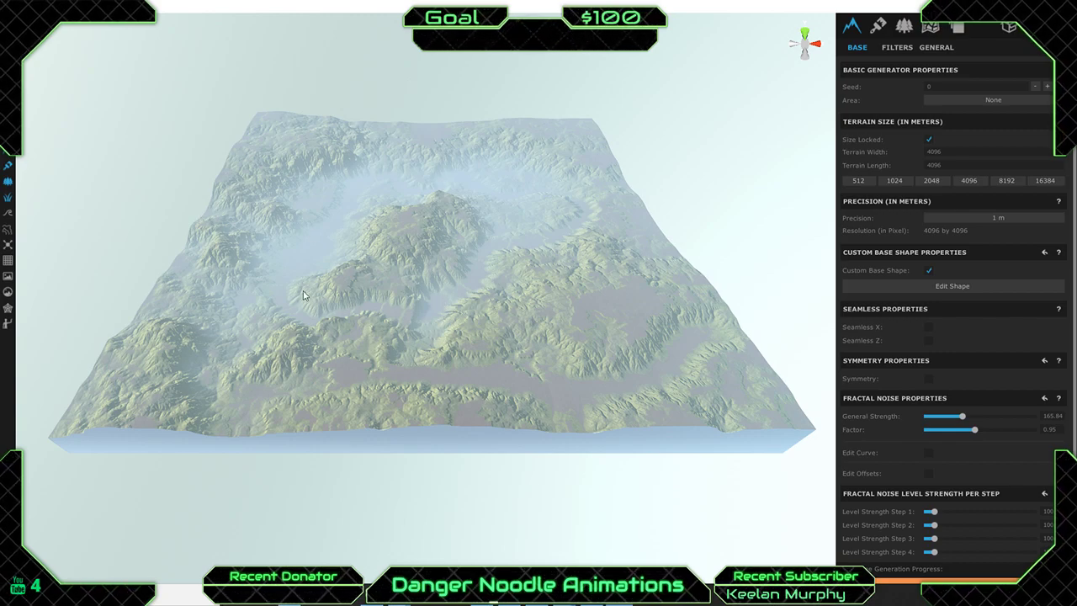
Fly from the terrain overview down to the valley path to examine its dirt and grass ground up close.
scroll(418, 341, up, 5)
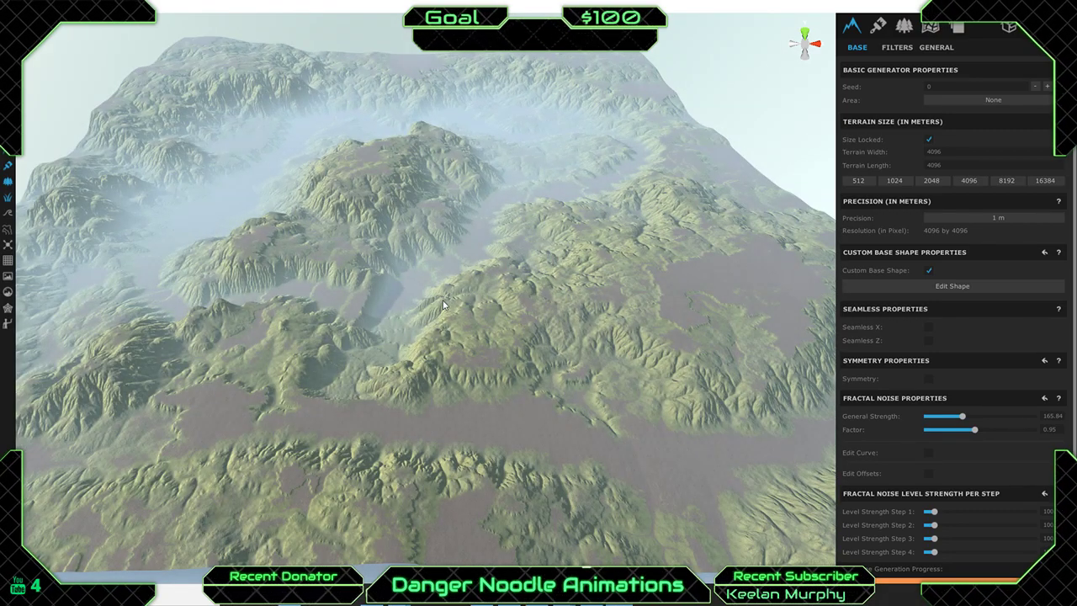
scroll(554, 292, up, 2)
mouse_move(520, 293)
right_down()
mouse_move(287, 258)
mouse_move(332, 284)
mouse_move(416, 298)
mouse_move(436, 274)
mouse_move(391, 258)
mouse_move(381, 314)
mouse_move(330, 356)
mouse_move(310, 355)
mouse_move(485, 284)
mouse_move(457, 288)
mouse_move(421, 267)
mouse_move(438, 305)
mouse_move(334, 337)
mouse_move(250, 312)
mouse_move(233, 248)
mouse_move(520, 283)
mouse_move(516, 312)
mouse_move(521, 291)
right_up()
key(w)
scroll(425, 271, up, 5)
key(w)
key(w)
key(w)
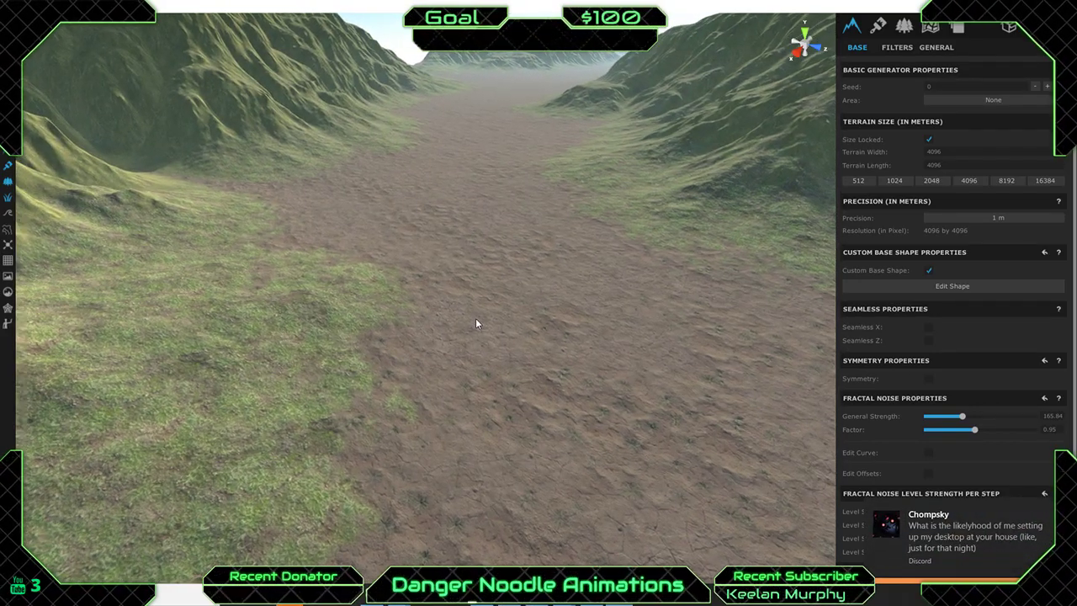
Survey the path, hills and misty valleys of the Forest Path terrain from several elevated viewpoints.
mouse_move(476, 319)
right_down()
mouse_move(521, 335)
mouse_move(493, 301)
mouse_move(497, 351)
mouse_move(329, 399)
mouse_move(314, 389)
mouse_move(335, 368)
mouse_move(340, 394)
mouse_move(400, 383)
mouse_move(359, 387)
mouse_move(354, 365)
mouse_move(449, 322)
mouse_move(423, 330)
mouse_move(459, 345)
mouse_move(477, 321)
right_up()
key(w)
right_drag(476, 312, 606, 241)
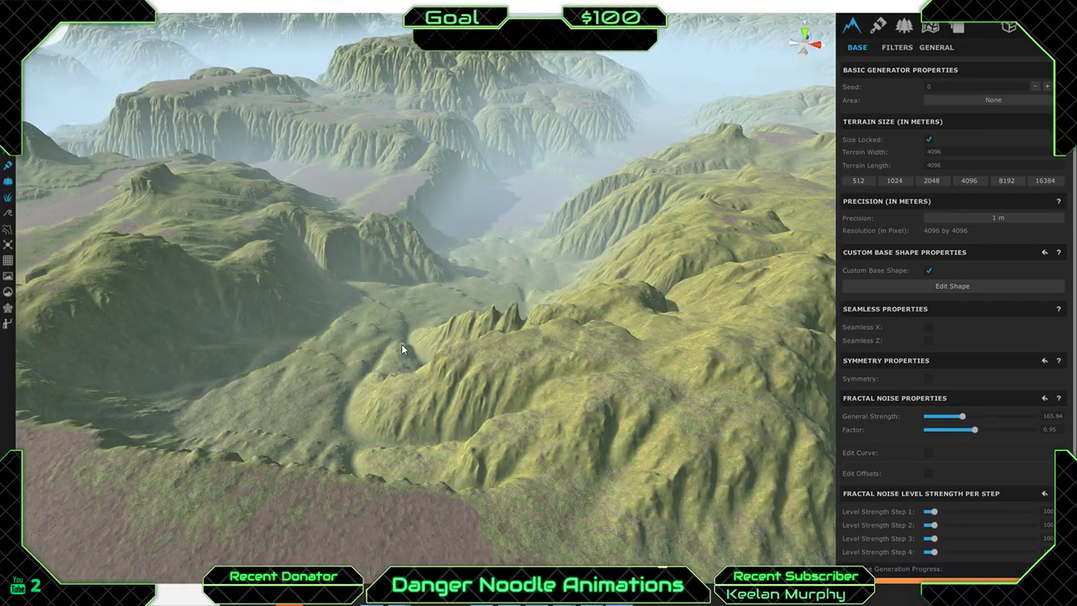
right_drag(402, 344, 422, 264)
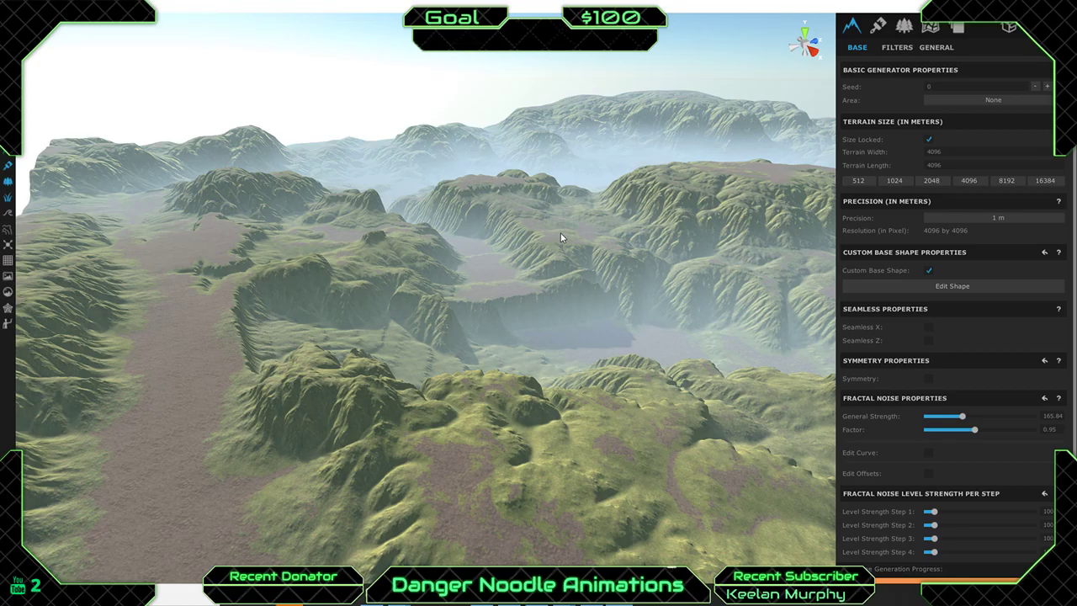
right_drag(562, 237, 511, 246)
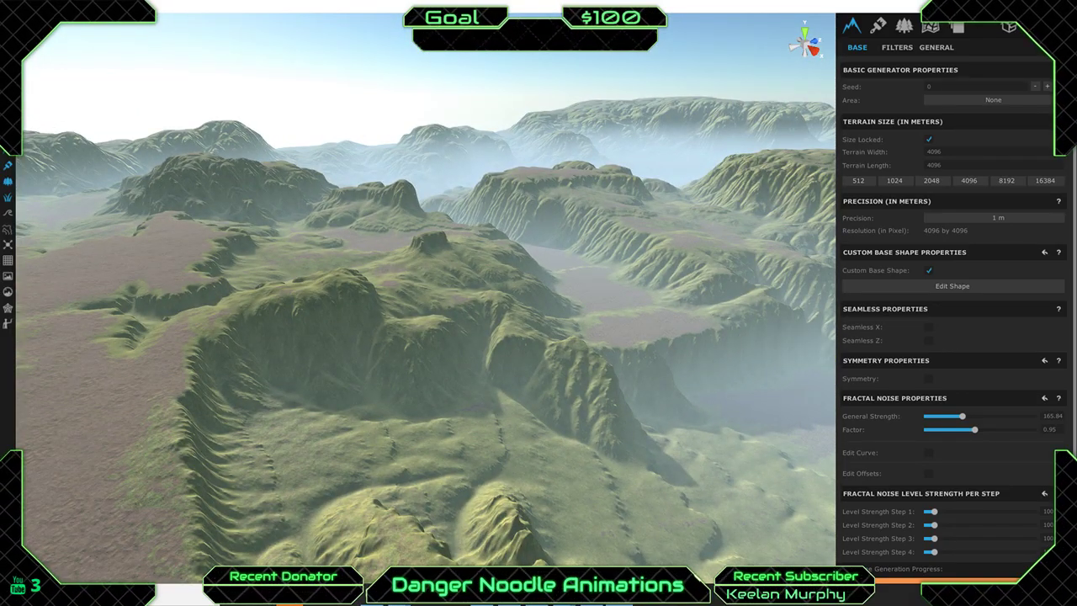
Quit World Creator without saving the Forest Path project.
key(Escape)
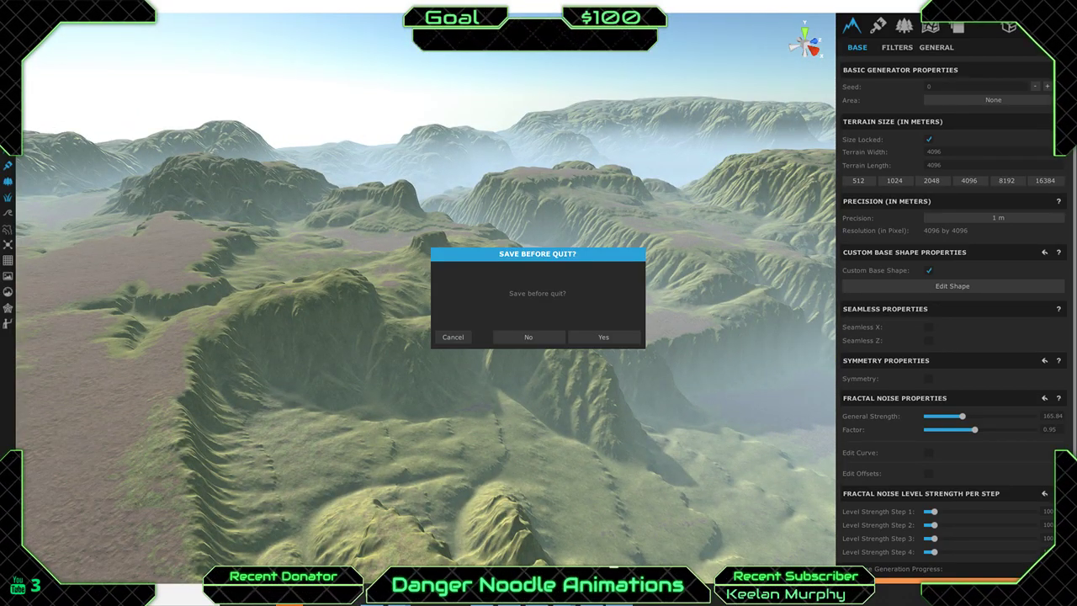
click(546, 337)
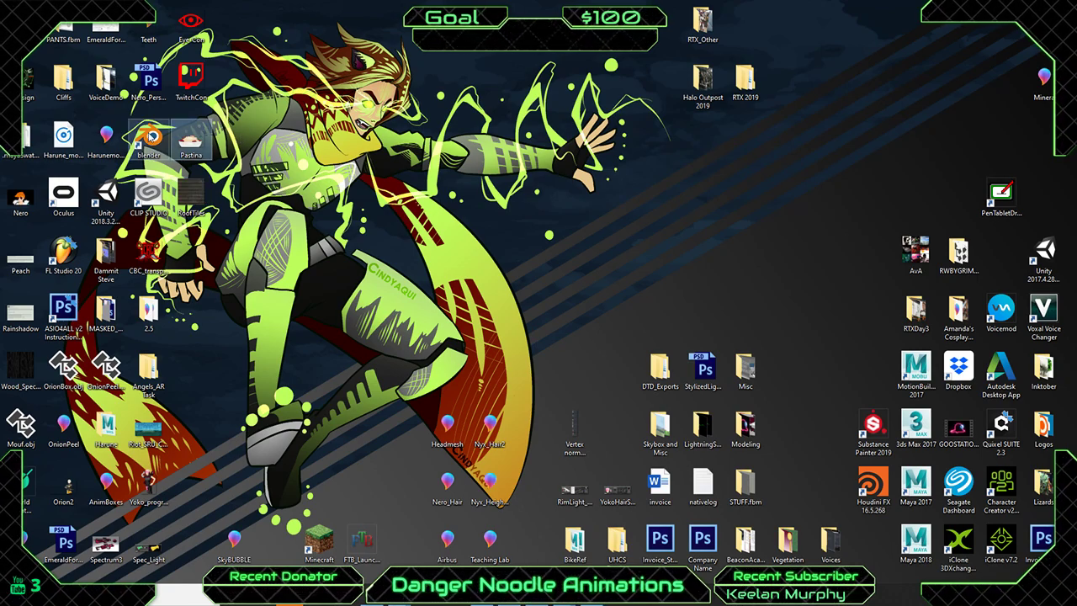
click(153, 80)
click(282, 107)
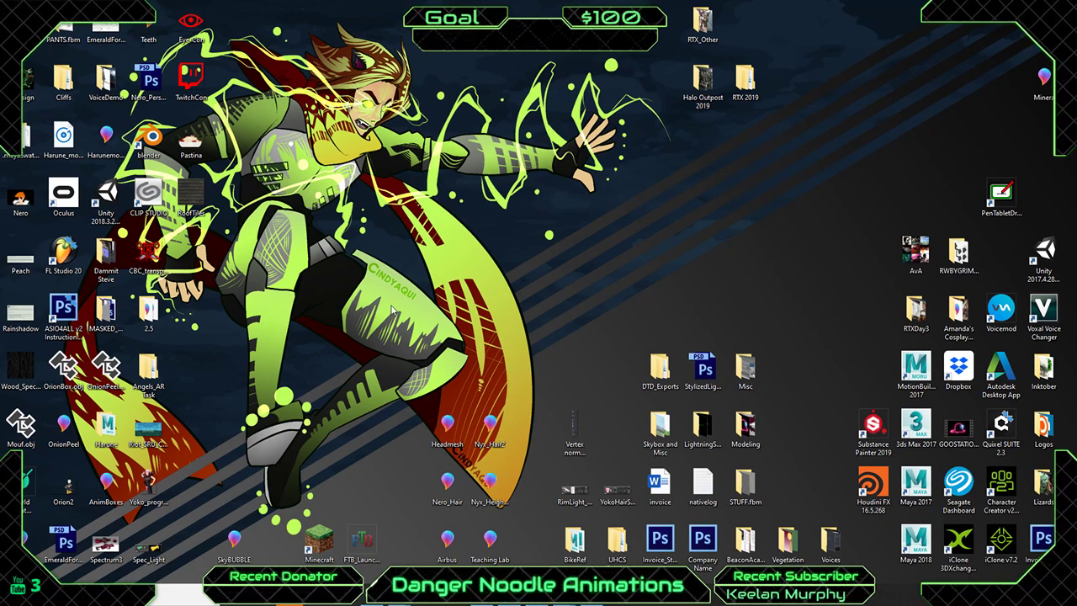
mouse_move(568, 603)
drag(663, 233, 208, 11)
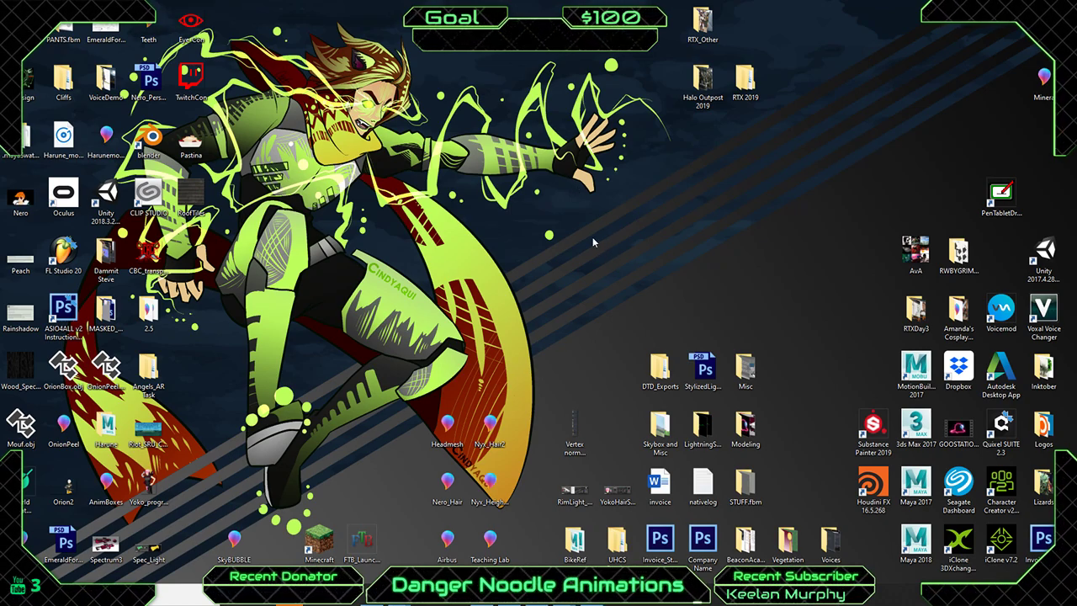
mouse_move(521, 597)
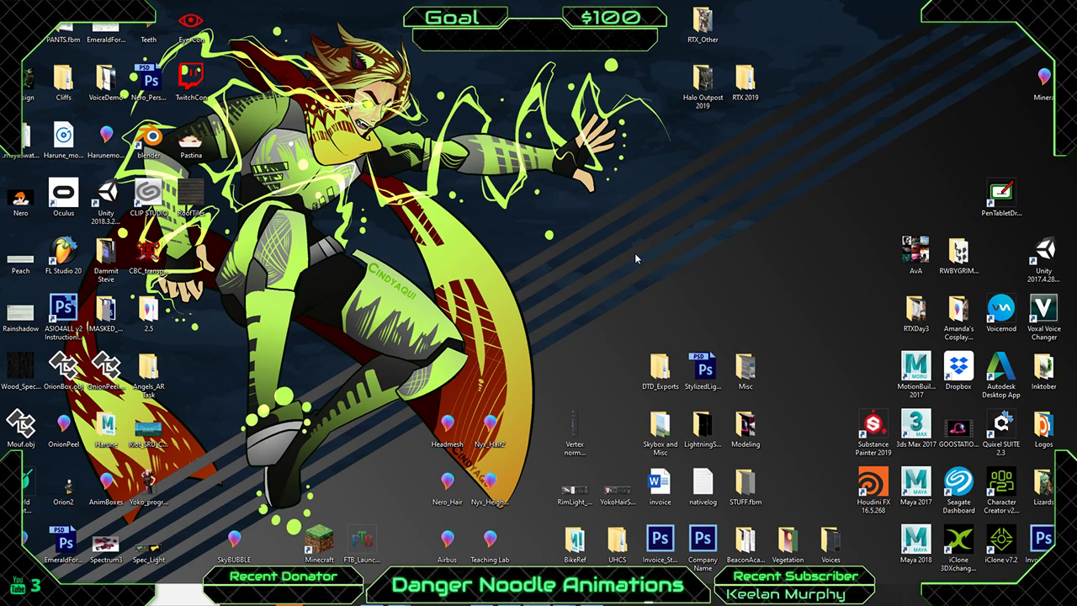
drag(675, 207, 686, 308)
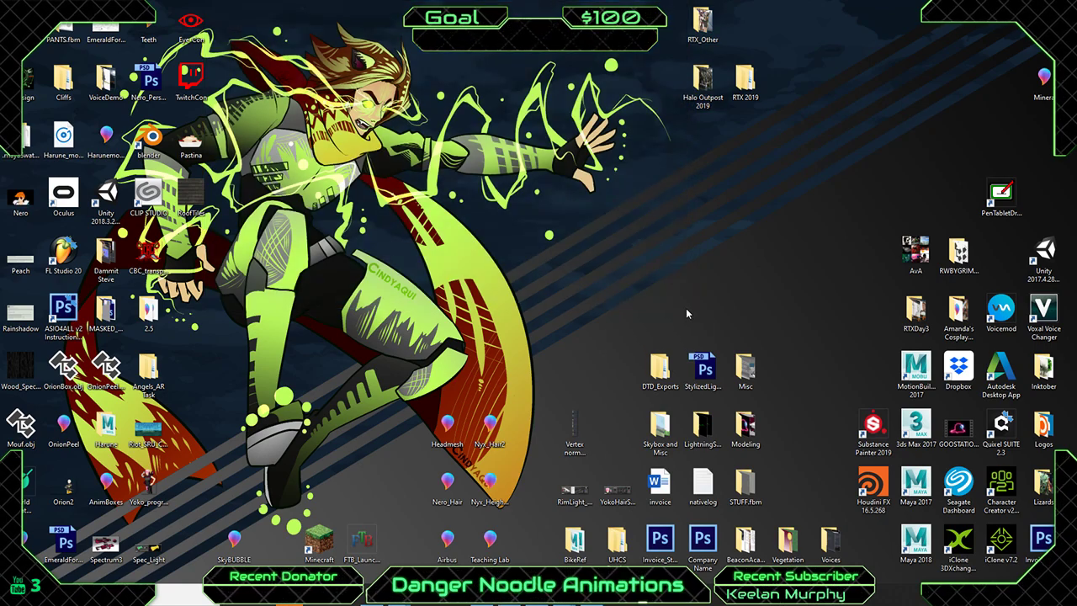